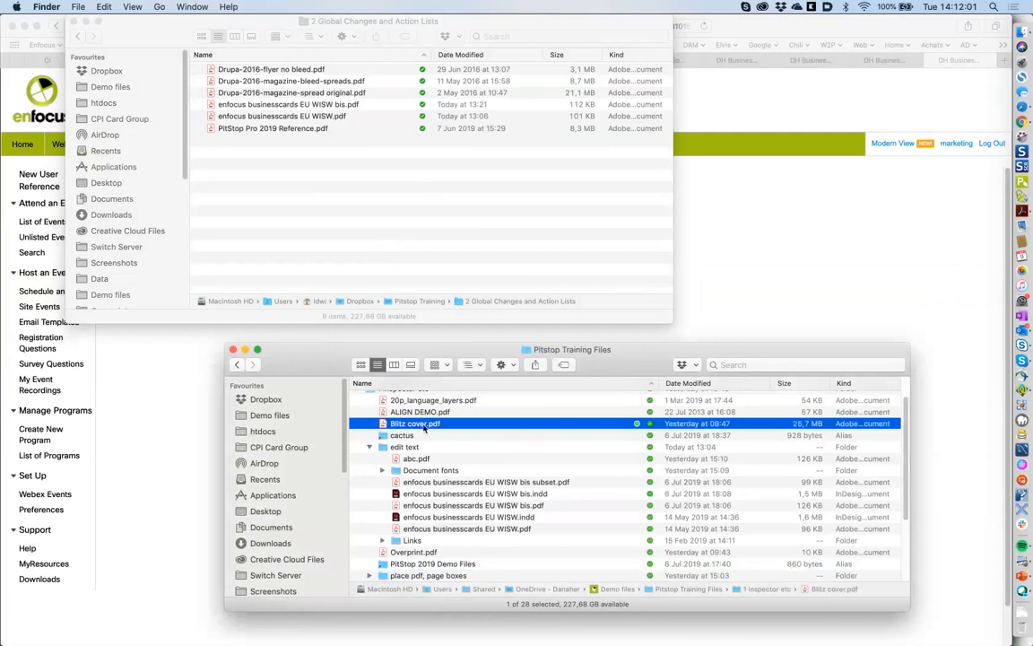
- Open Blitz cover.pdf from Finder in Acrobat and maximize the window
double_click(425, 425)
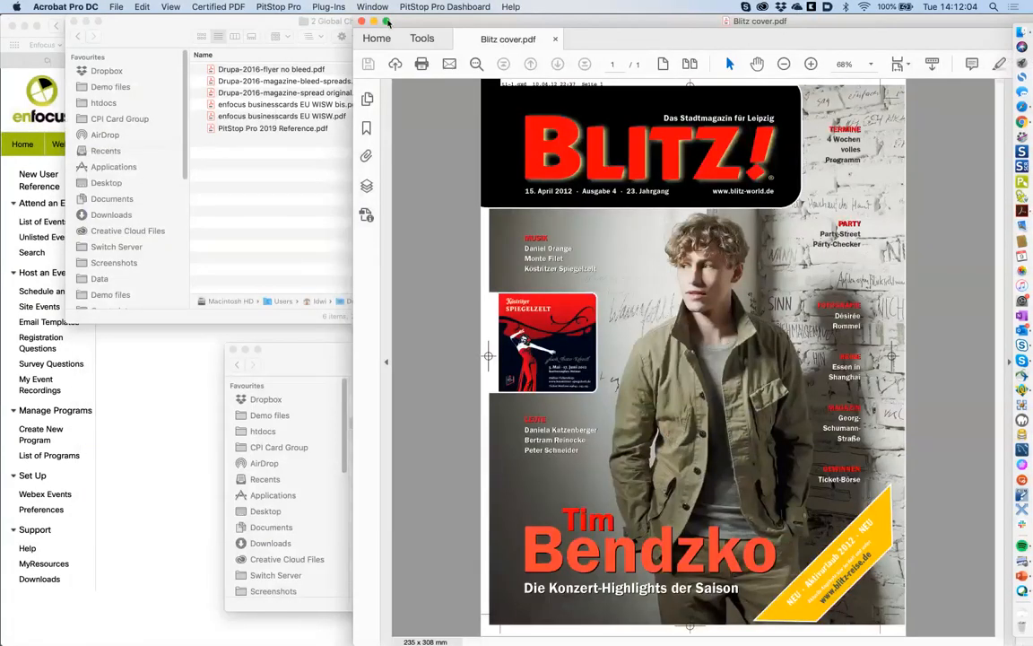
click(386, 20)
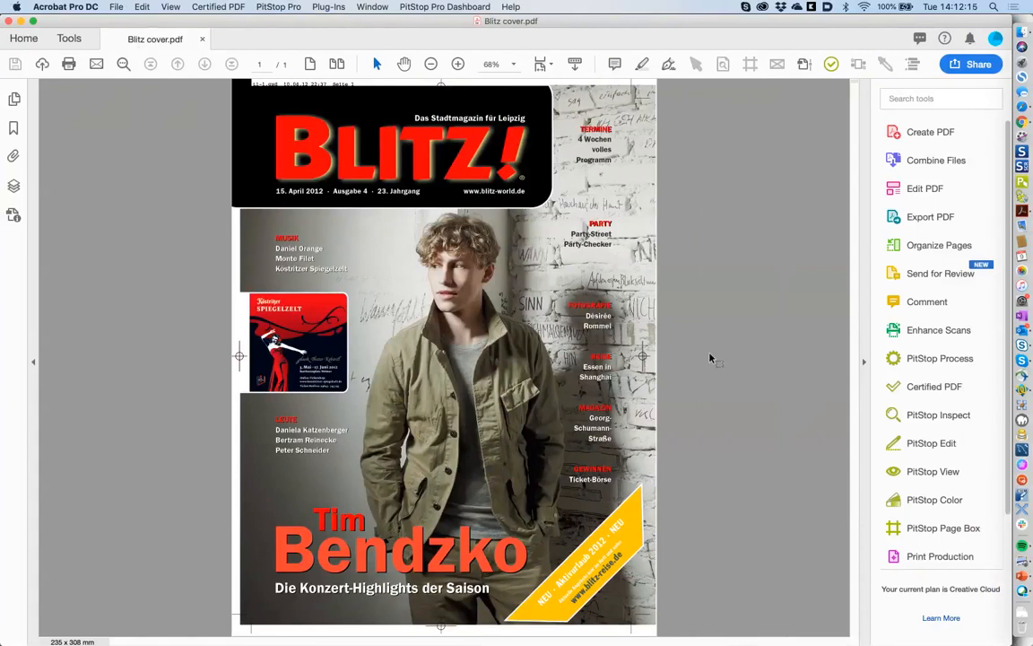
- Inspect the TERMINE text line in the Enfocus Inspector, then switch to the PitStop Edit tools
click(696, 64)
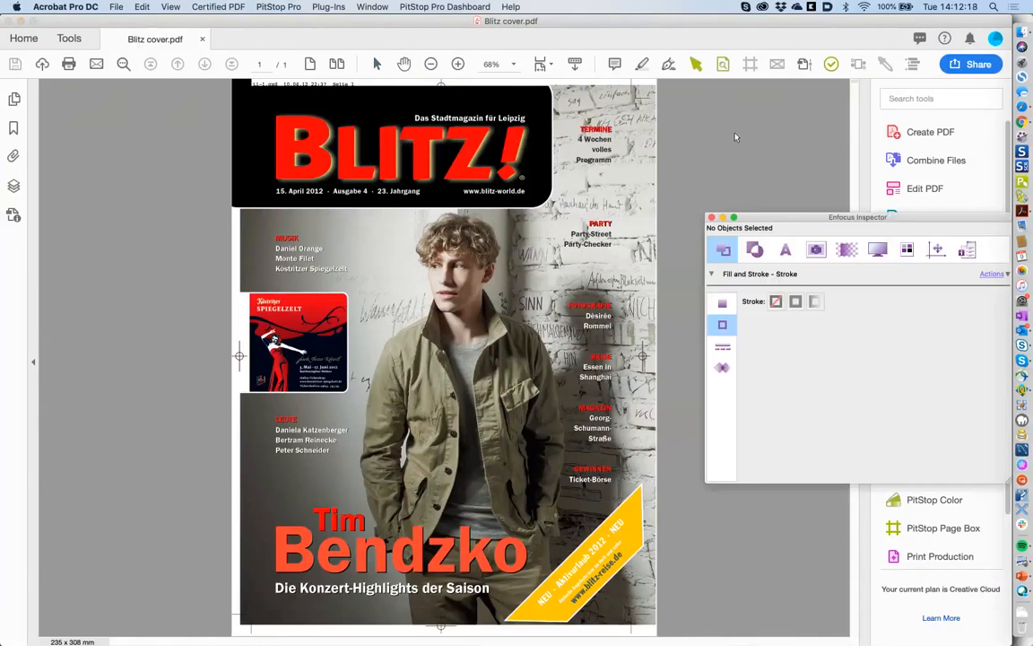
click(598, 132)
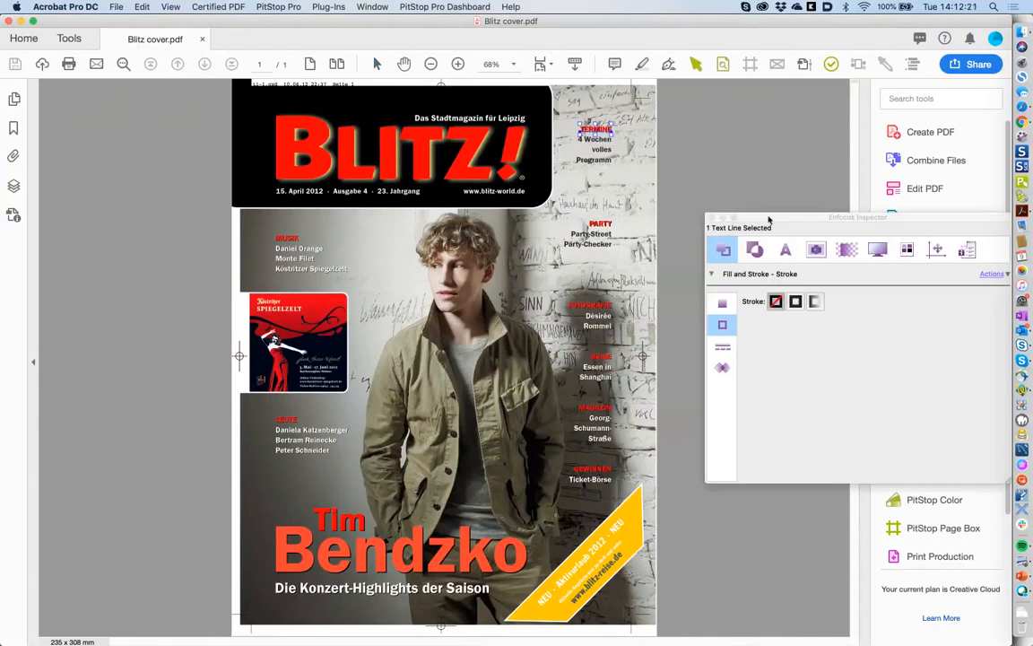
drag(768, 218, 701, 224)
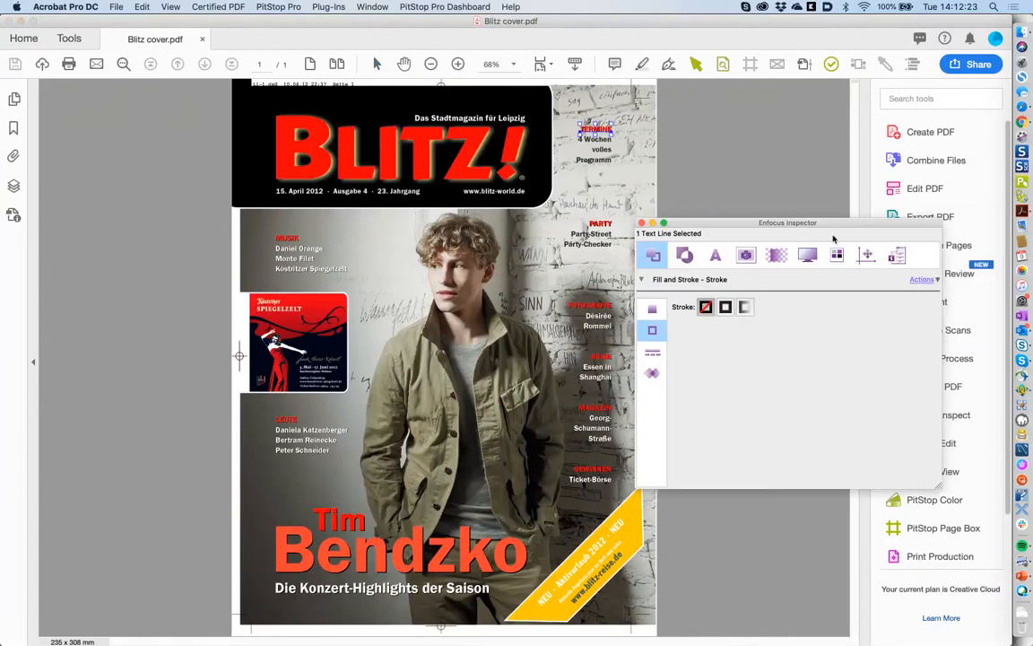
drag(832, 228, 664, 297)
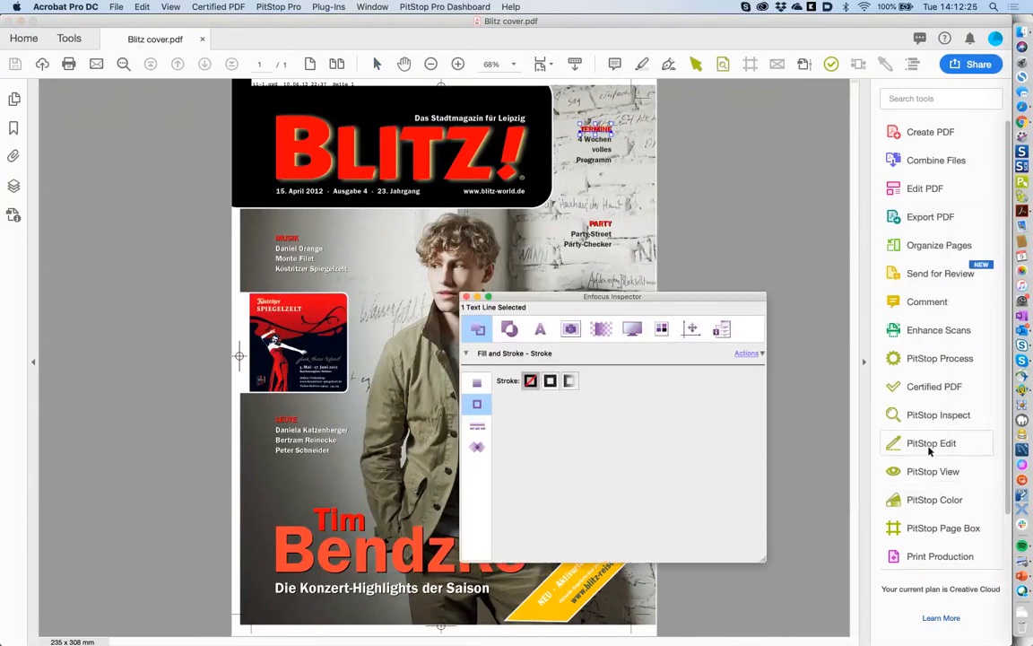
click(931, 443)
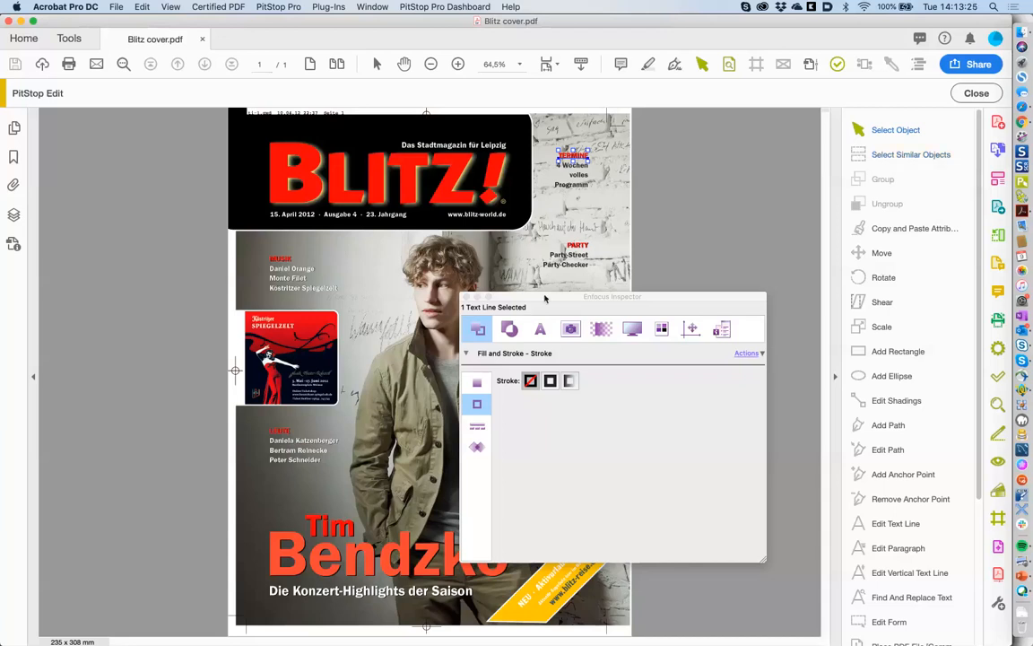
- Close the Inspector and open PitStop Pro's Global Changes panel in a maximized window
click(466, 296)
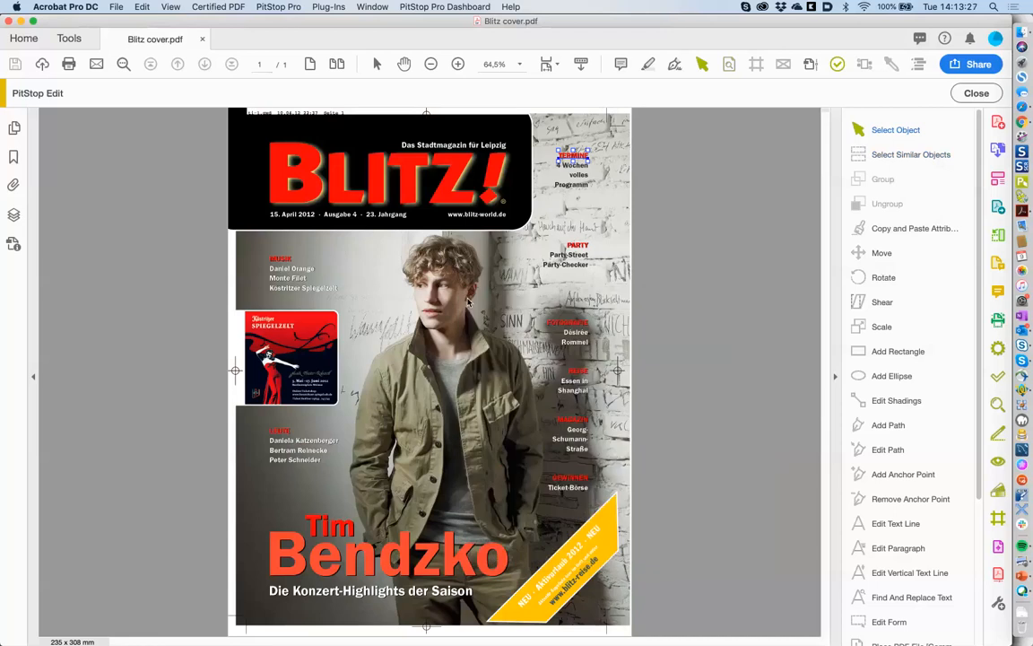
click(292, 7)
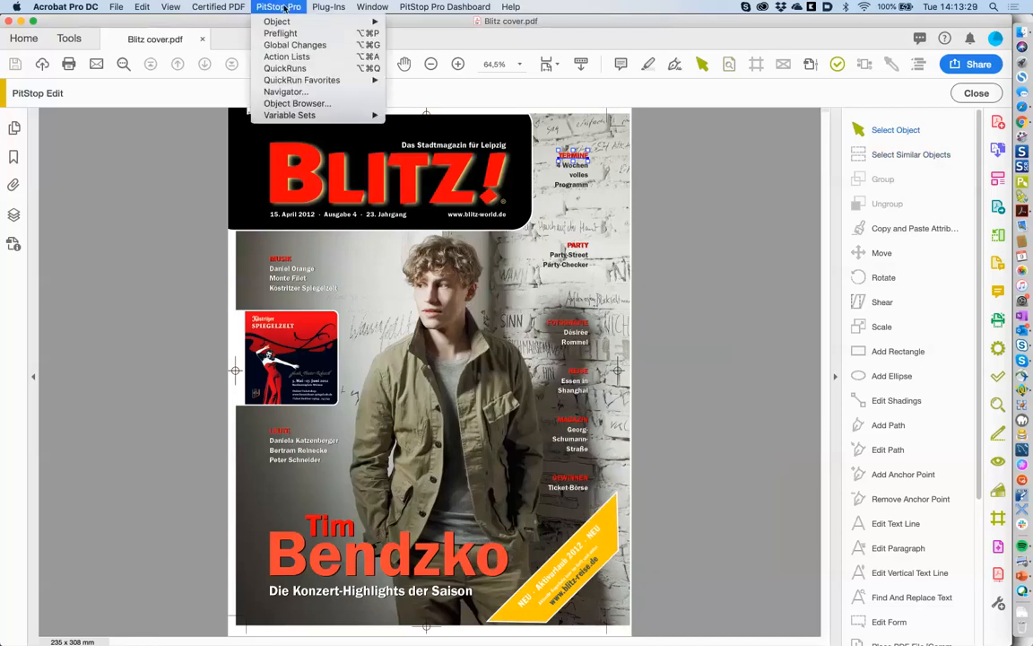
click(314, 46)
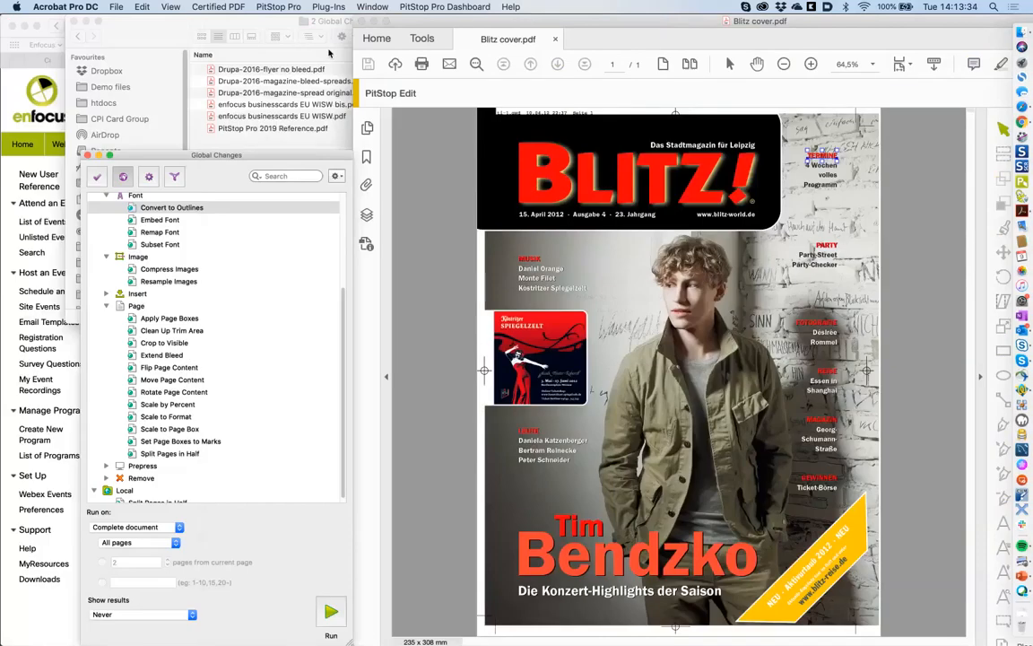
click(386, 22)
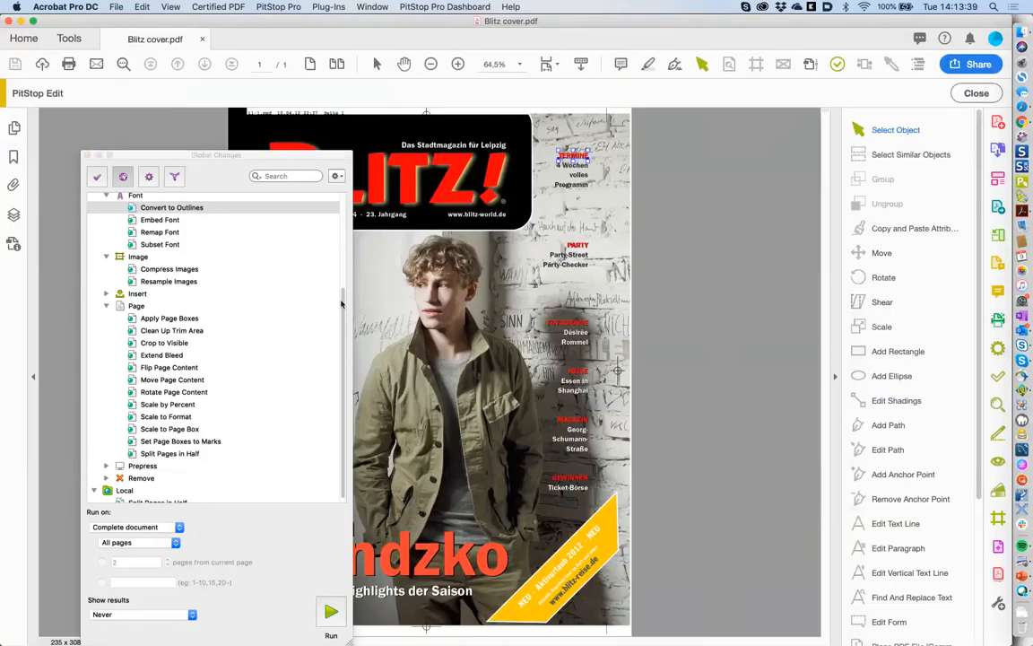
drag(342, 309, 341, 206)
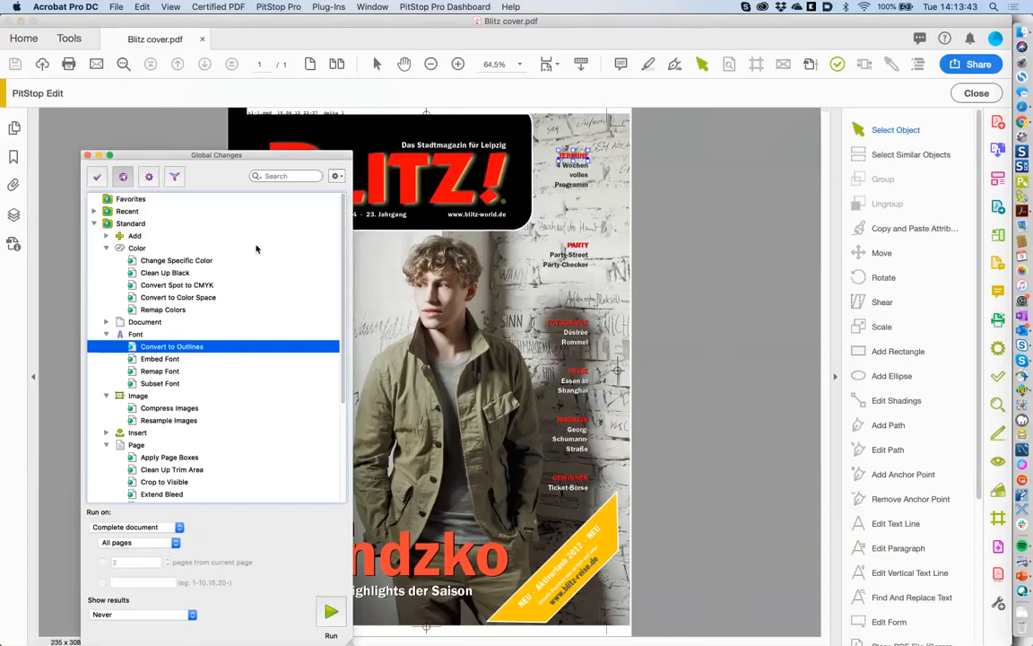
click(162, 261)
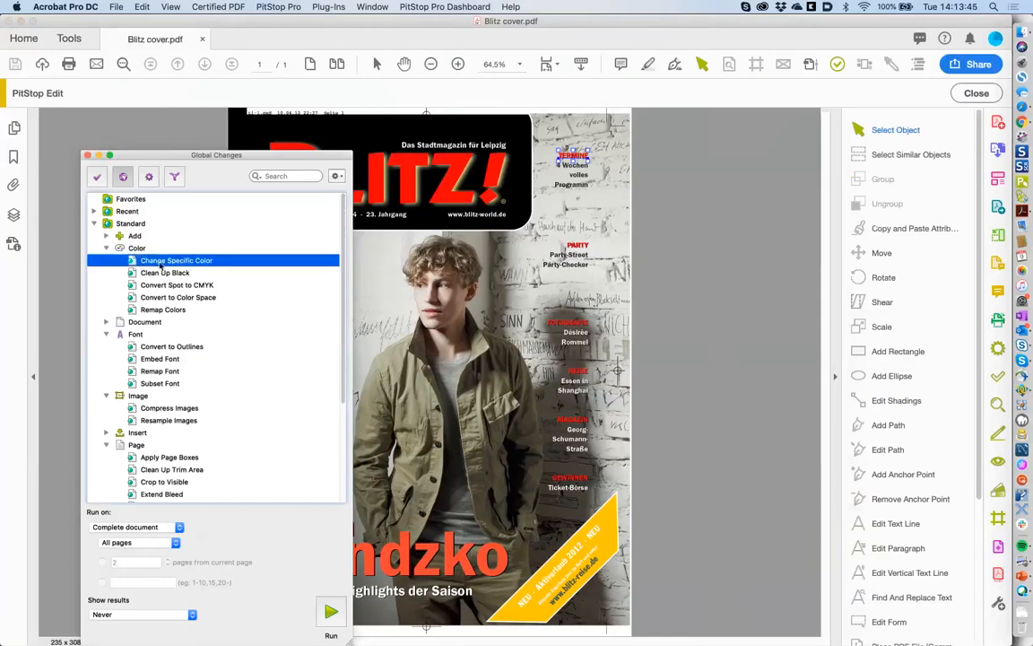
drag(154, 151, 135, 151)
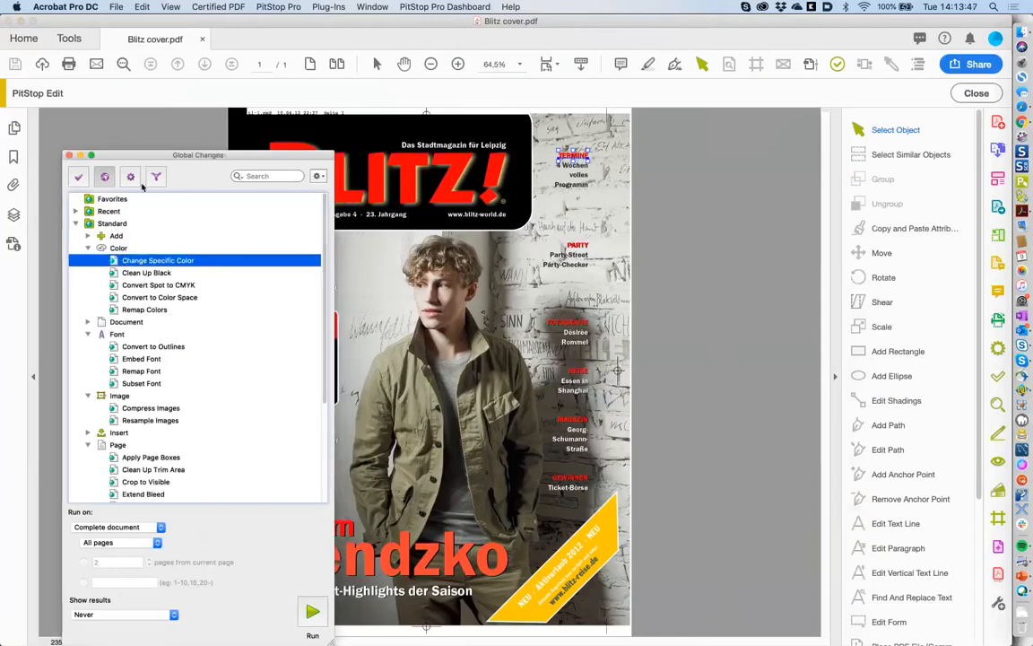
- Browse the Color, Font, Image, Page and Document groups, then filter the list by 'color'
click(88, 247)
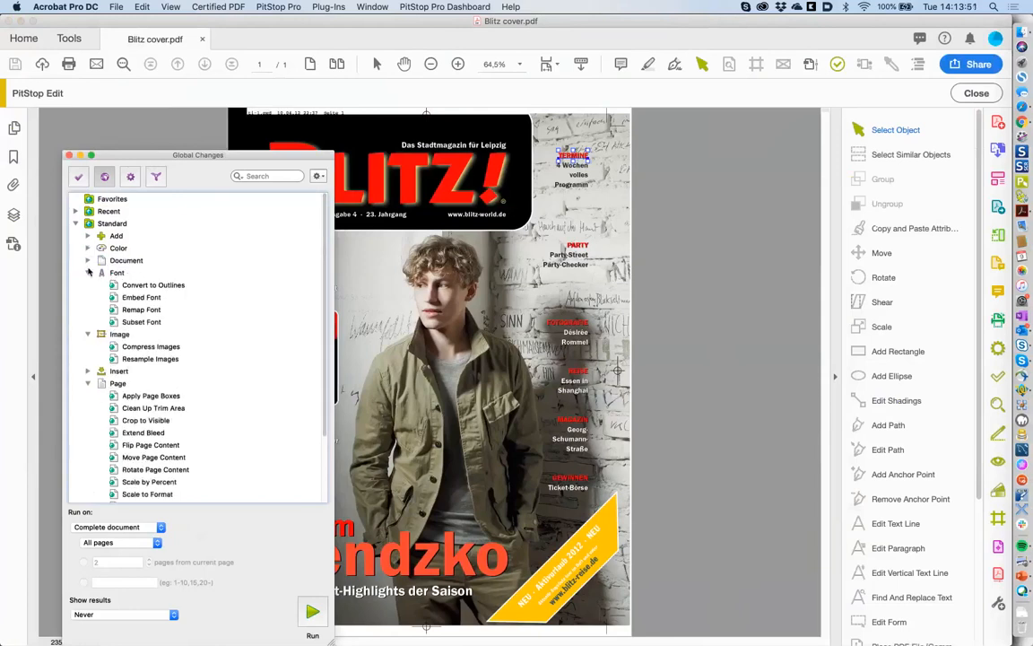
click(88, 271)
click(88, 284)
click(88, 309)
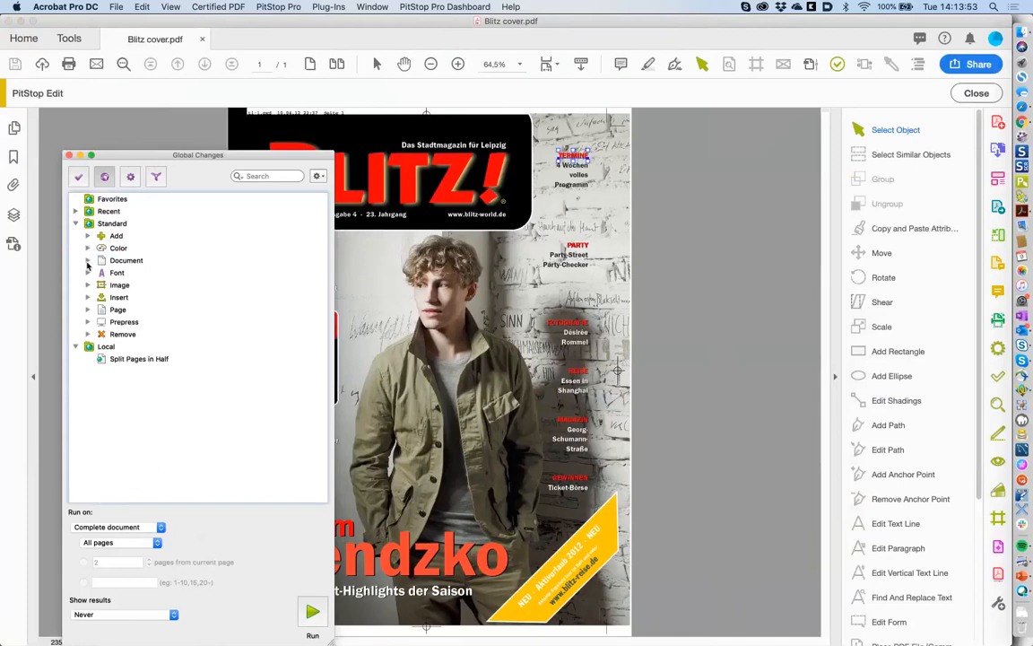
click(88, 261)
click(88, 247)
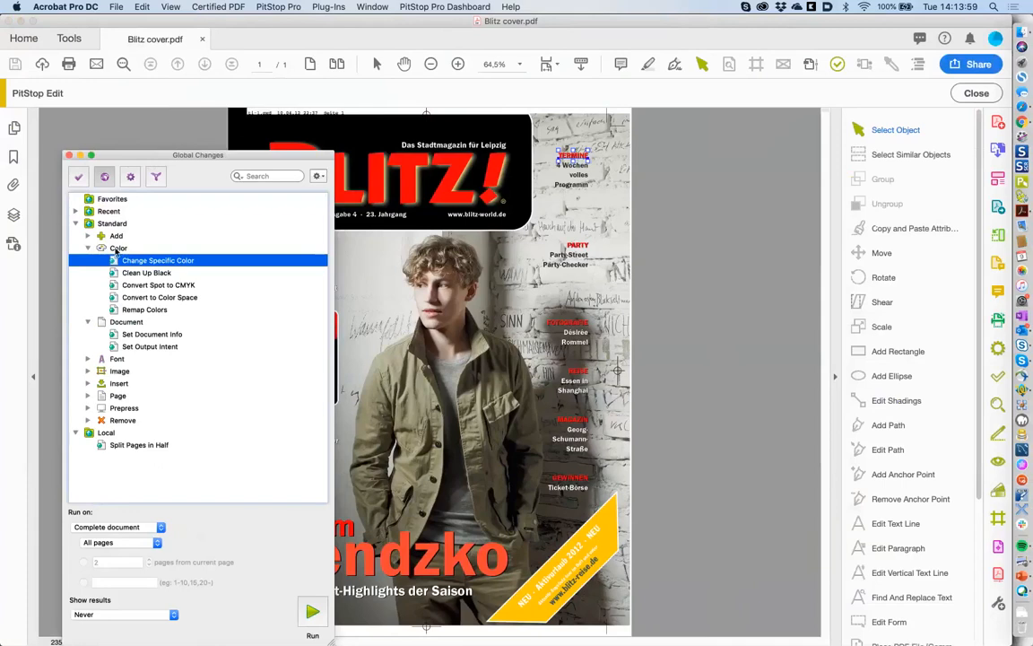
click(88, 359)
click(88, 358)
click(87, 247)
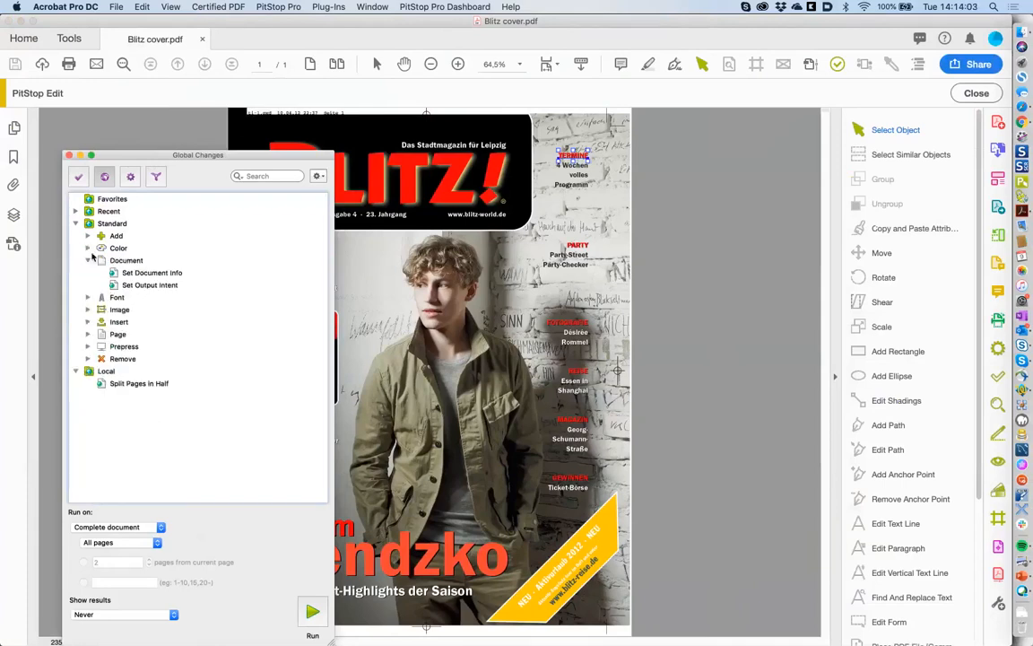
click(87, 260)
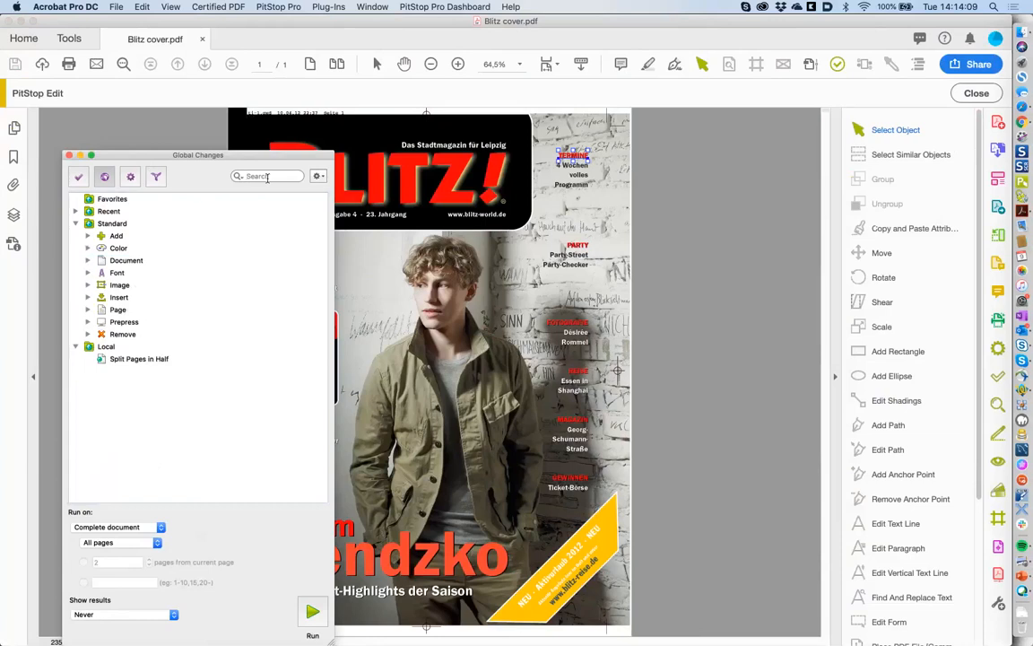
text(color)
key(Return)
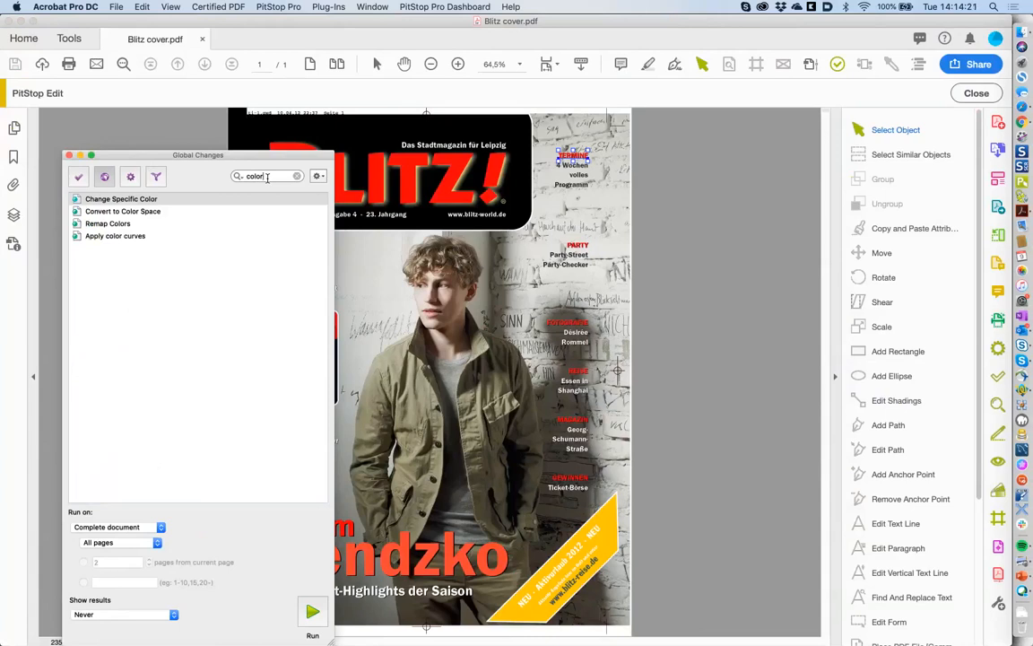
- Remap CMYK red 0/100/100/0 to the Bendzko headline's PANTONE Warm Red C, then save and run
double_click(130, 199)
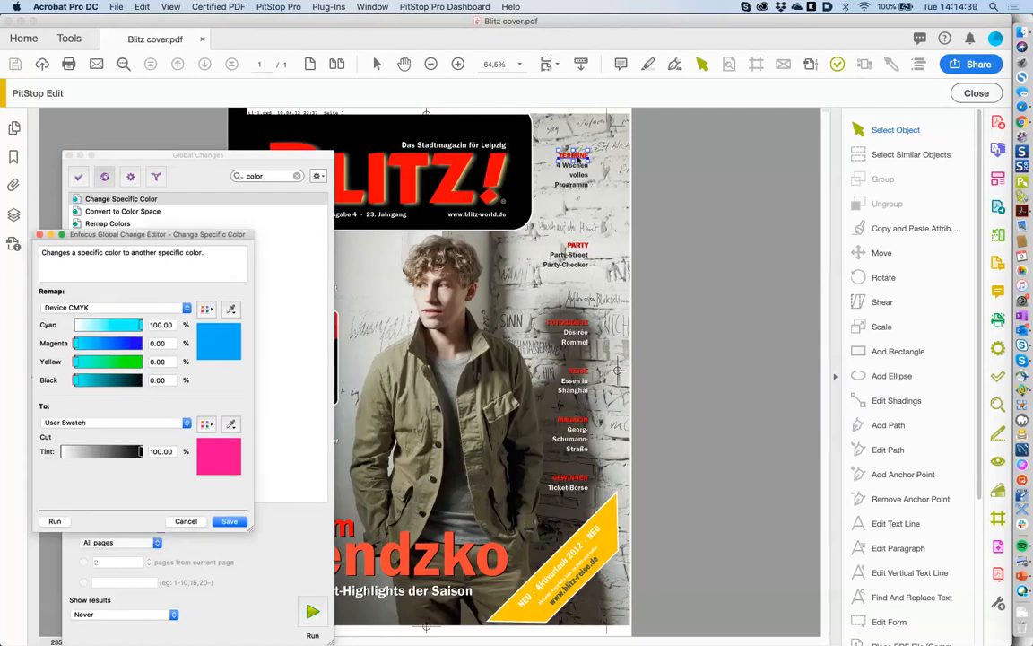
click(229, 308)
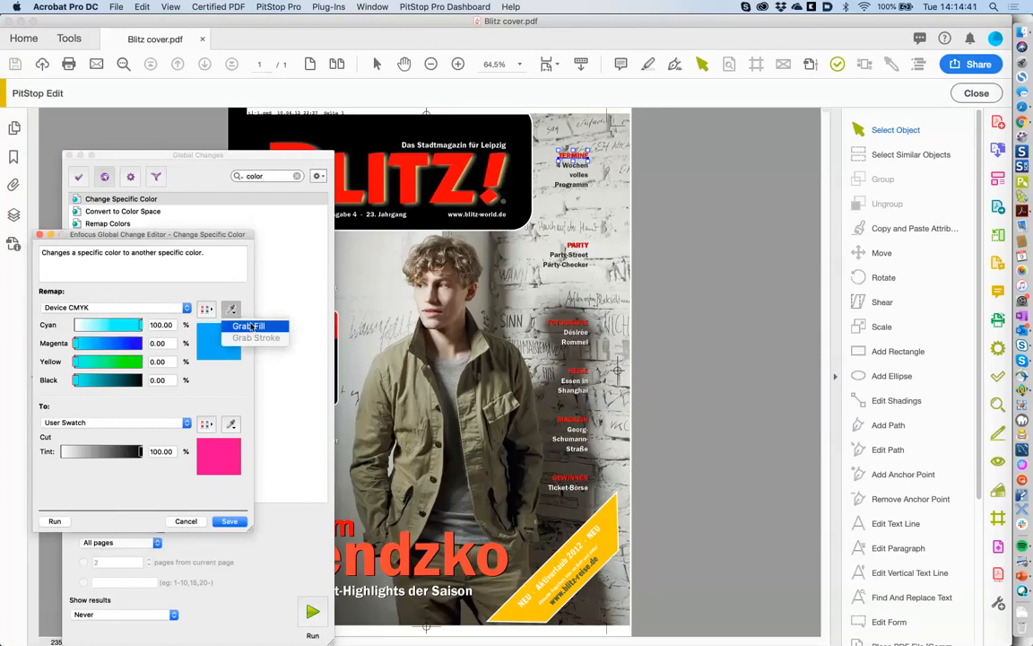
click(247, 327)
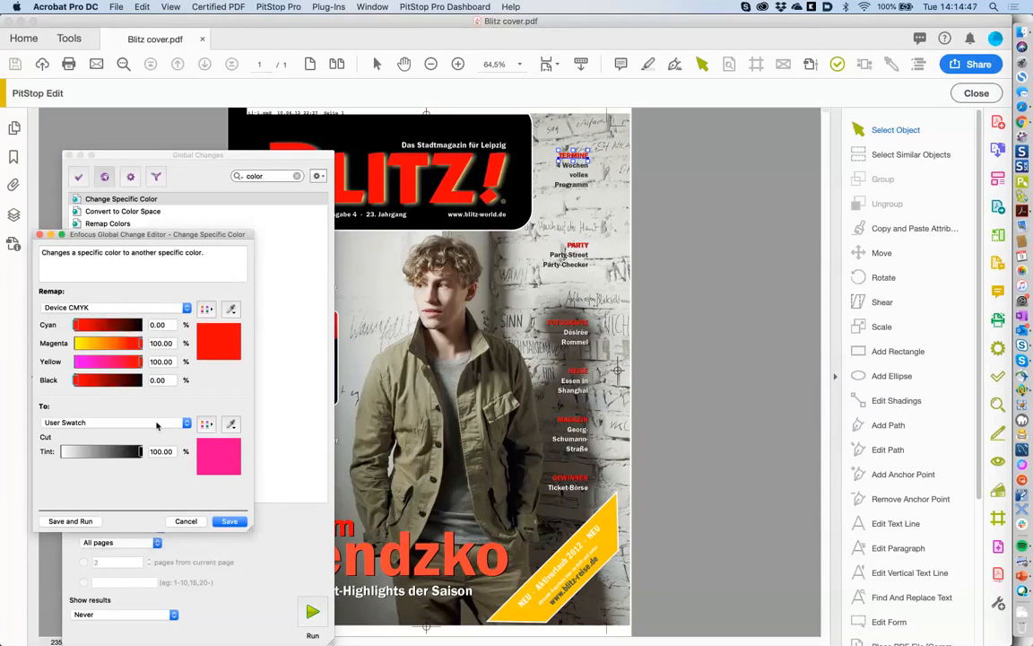
click(157, 423)
click(150, 409)
click(410, 556)
click(231, 424)
click(230, 423)
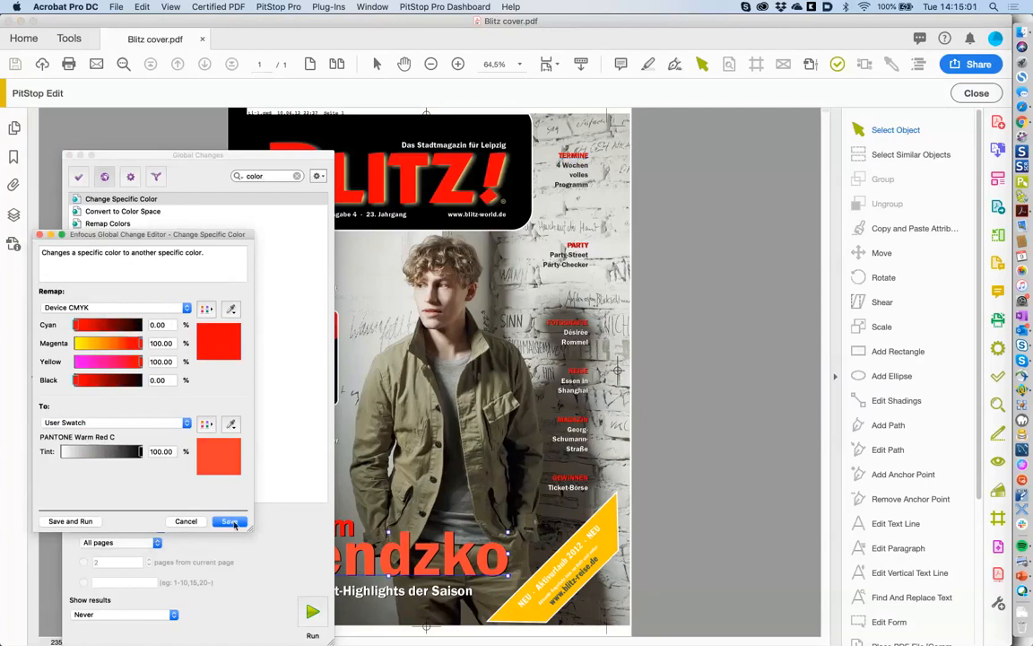
click(70, 521)
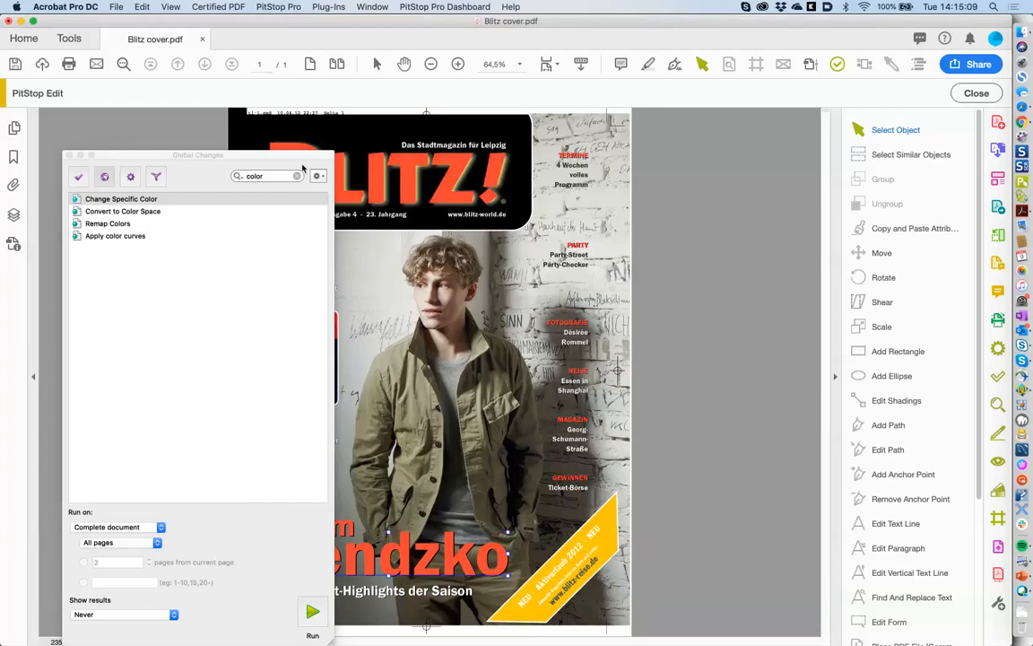
- Check the spot colour in Output Preview by hiding process plates, then reposition the Global Changes panel
drag(302, 168, 235, 168)
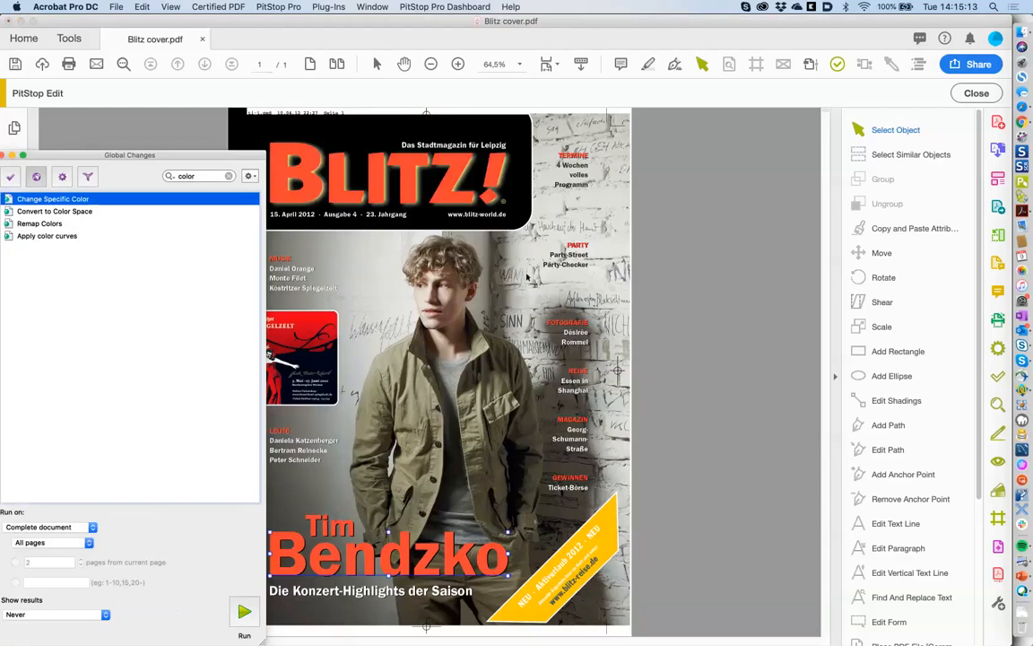
click(809, 66)
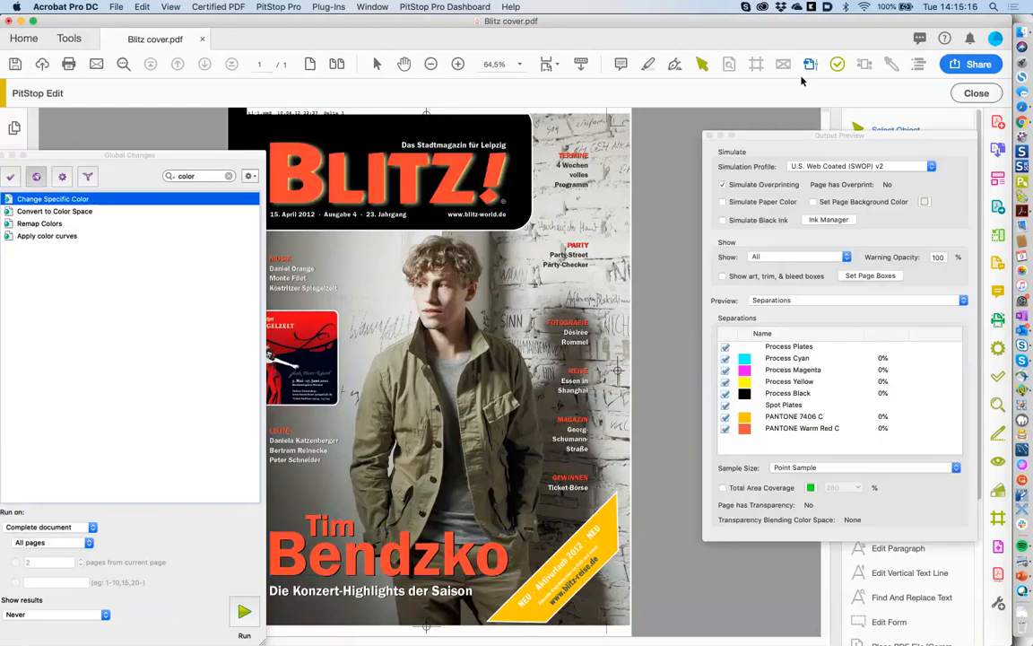
click(725, 348)
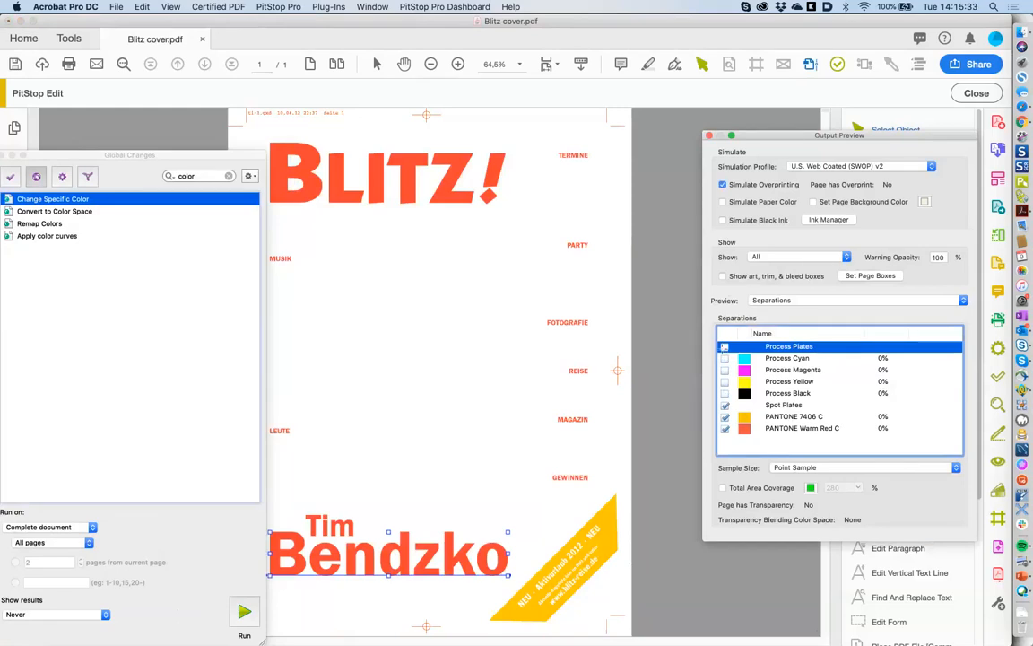
click(725, 346)
click(708, 136)
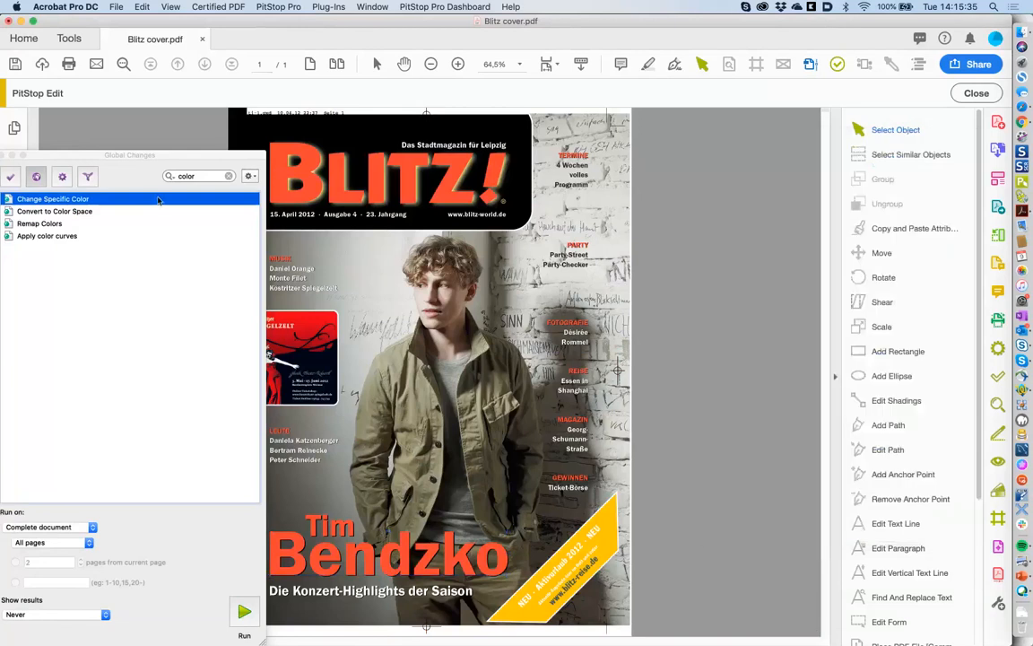
drag(88, 157, 162, 147)
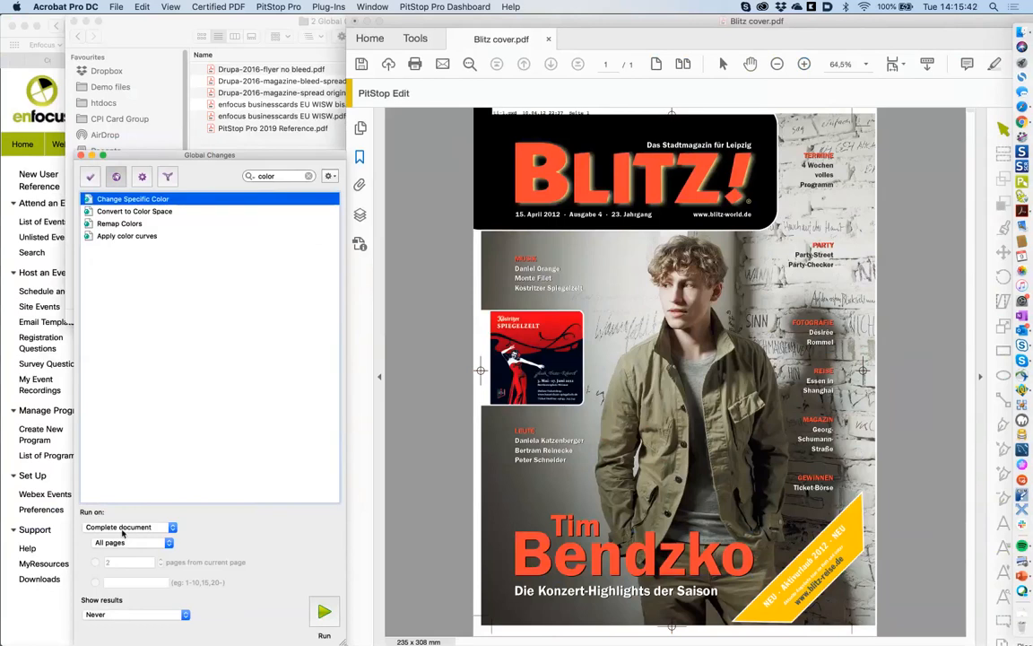
- Set Run on to Pages, keeping all pages rather than odd or even
click(123, 528)
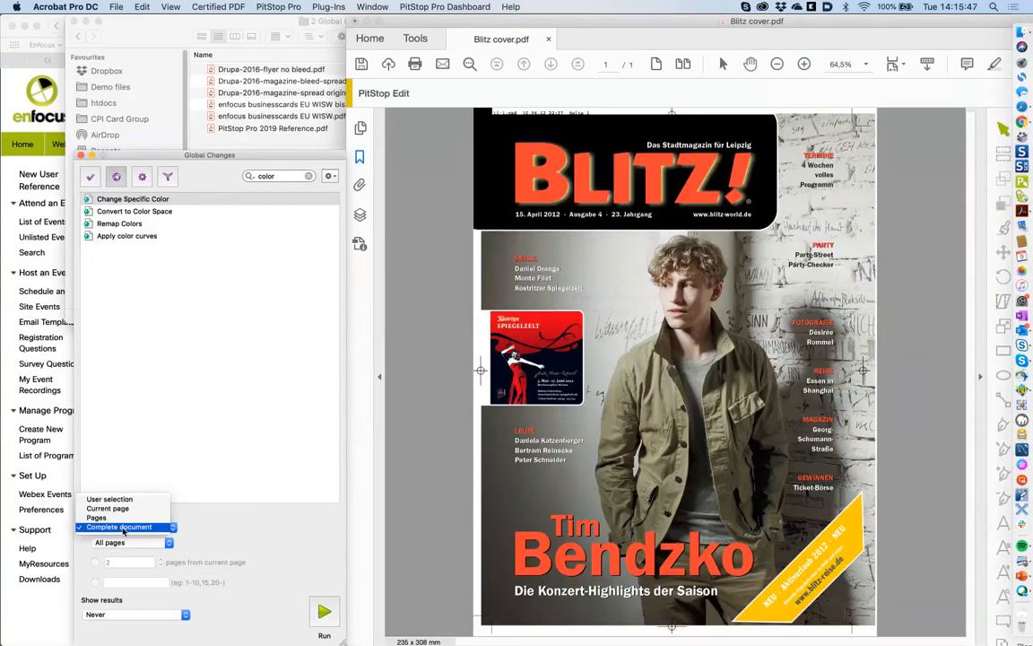
click(122, 509)
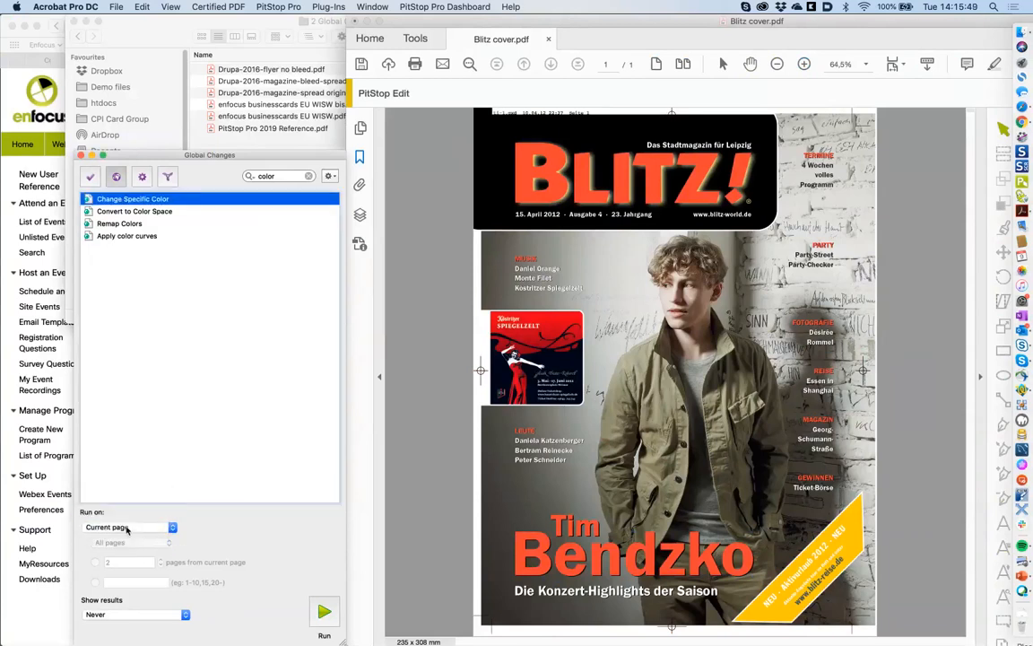
click(127, 528)
click(122, 536)
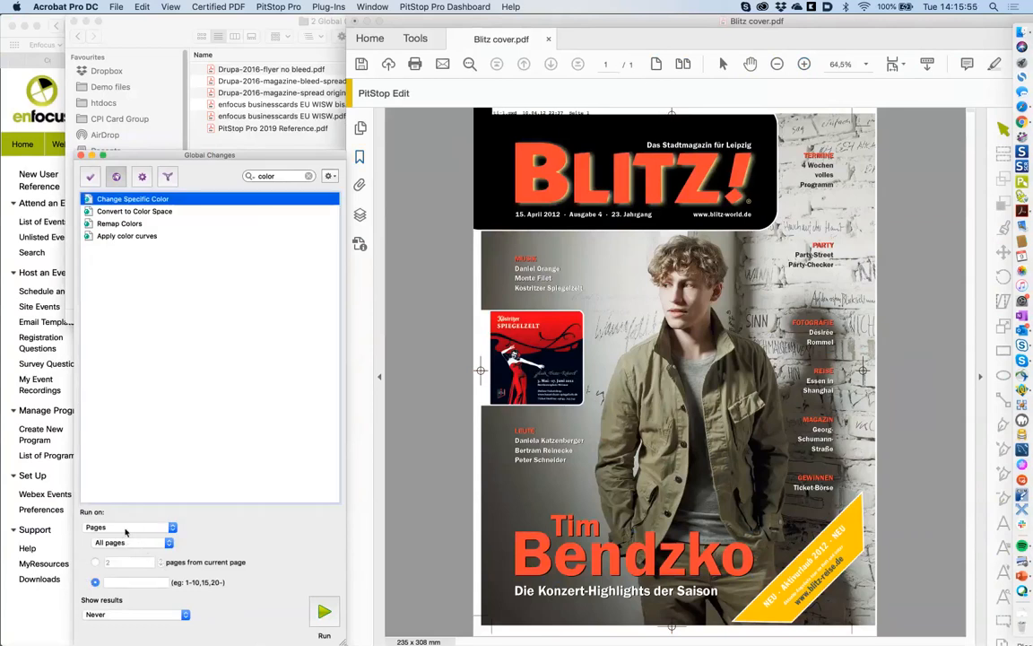
click(125, 529)
click(146, 530)
click(113, 543)
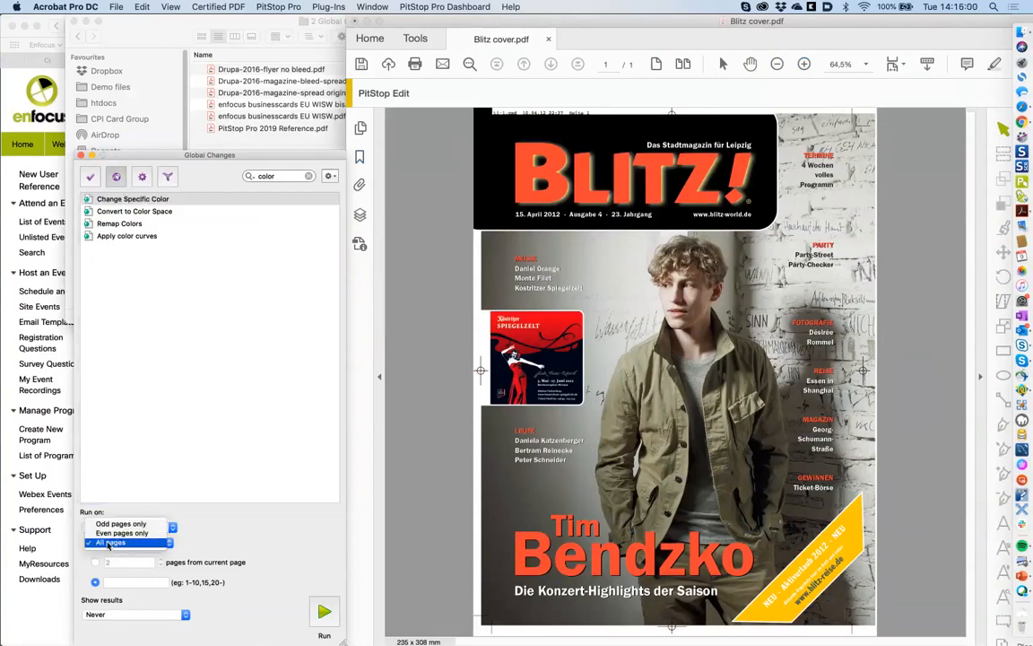
click(173, 533)
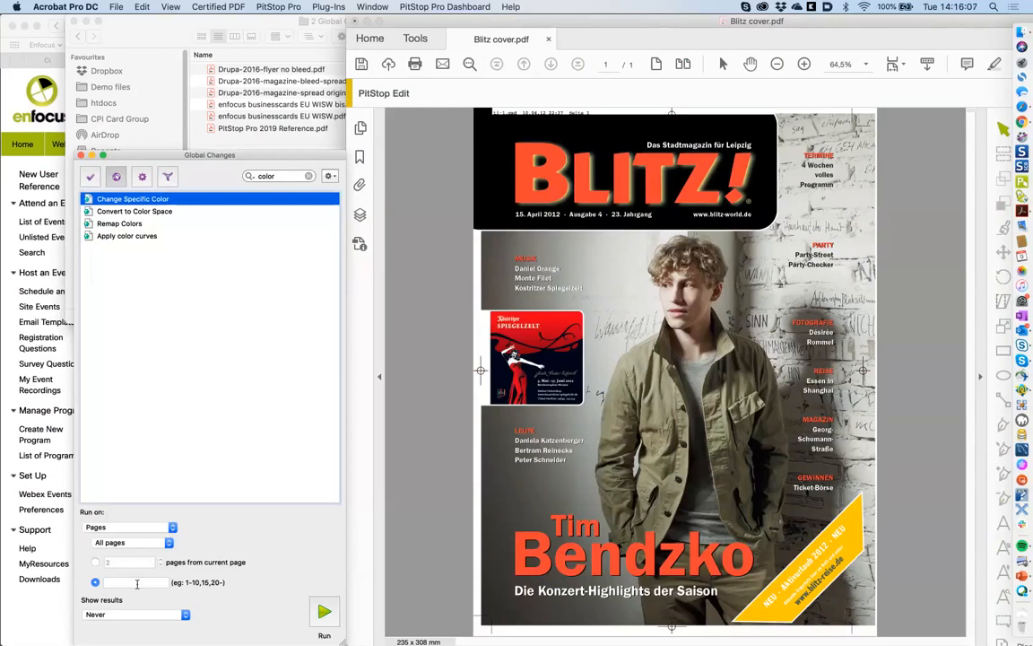
- Try the page ranges 1-10,15 and then 3-R3 in the page range field
click(138, 584)
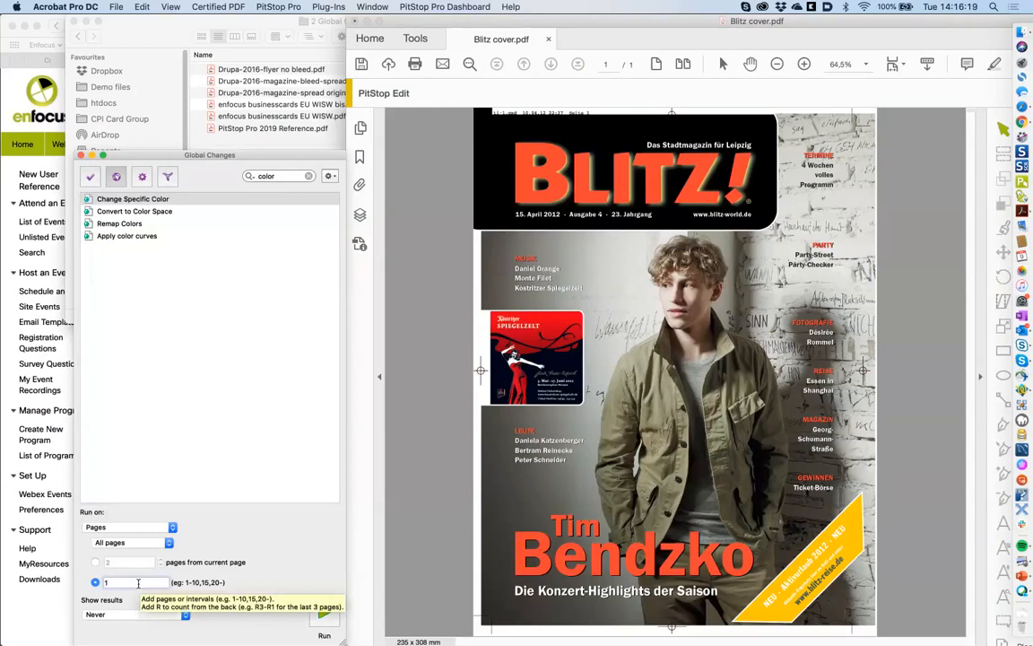
text(1-10,15)
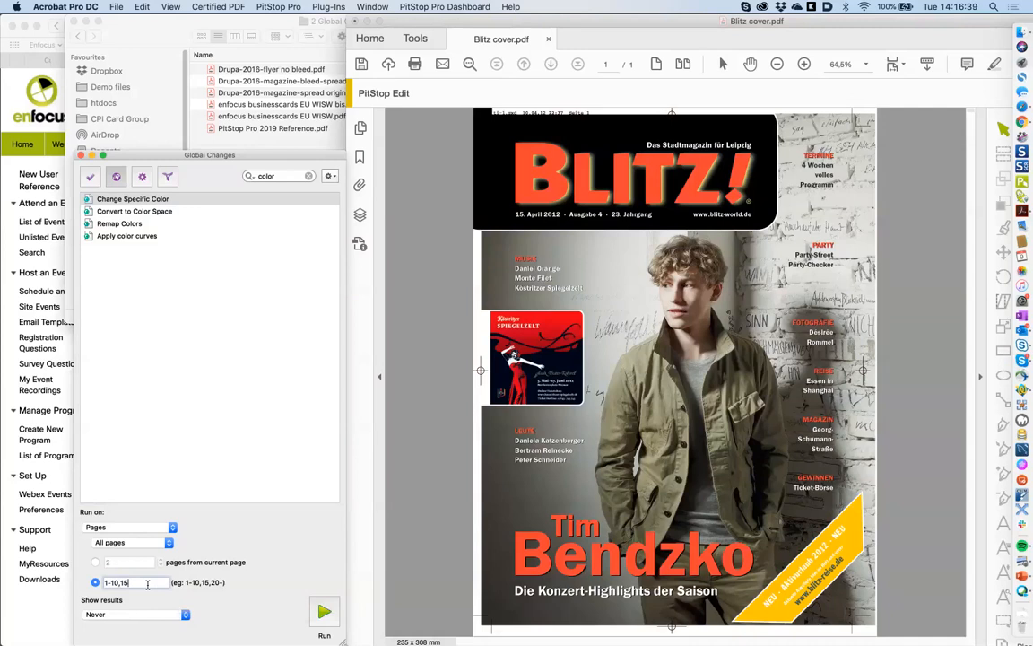
key(BackSpace)
key(BackSpace)
key(BackSpace)
key(BackSpace)
text(1)
key(Left)
key(Left)
key(Left)
key(BackSpace)
text(2)
key(BackSpace)
text(2)
key(BackSpace)
text(3)
key(BackSpace)
text(3)
- Clear the page range and leave Show results at Never
double_click(143, 582)
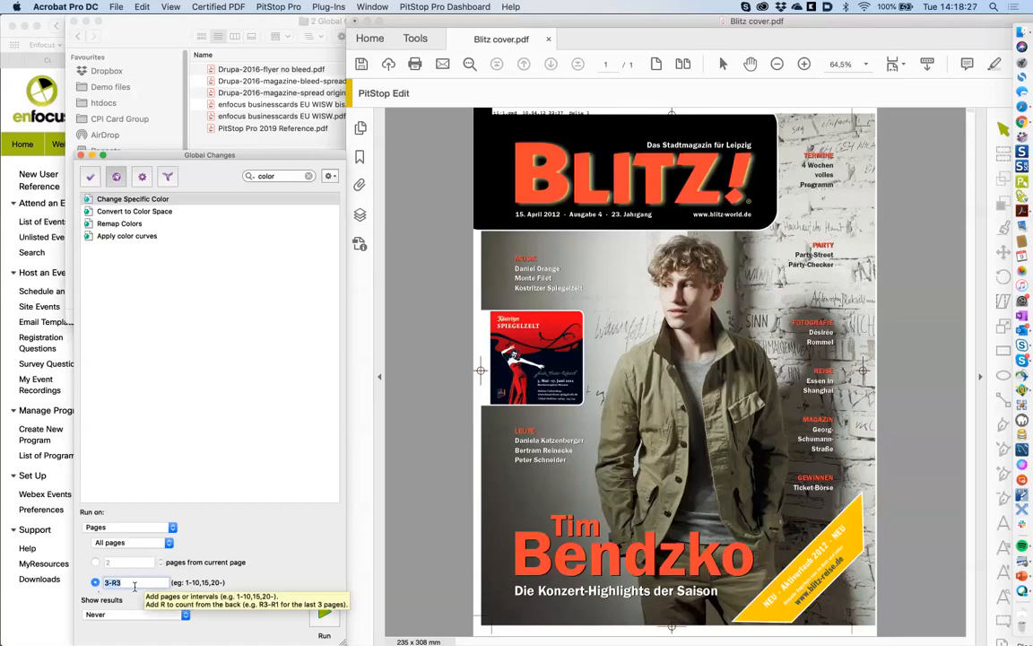
key(BackSpace)
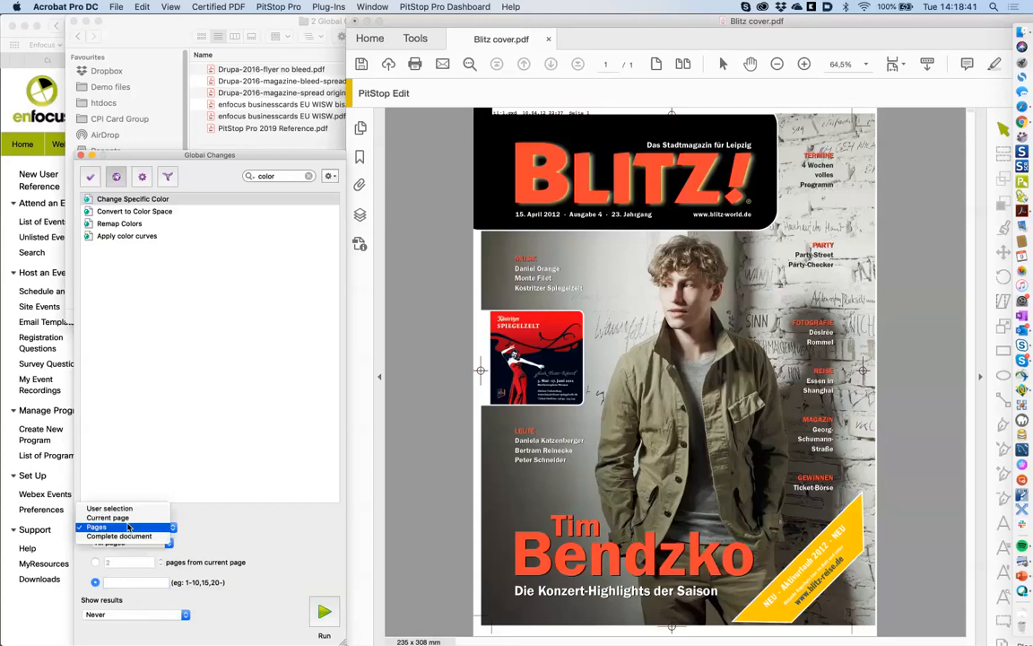
click(247, 505)
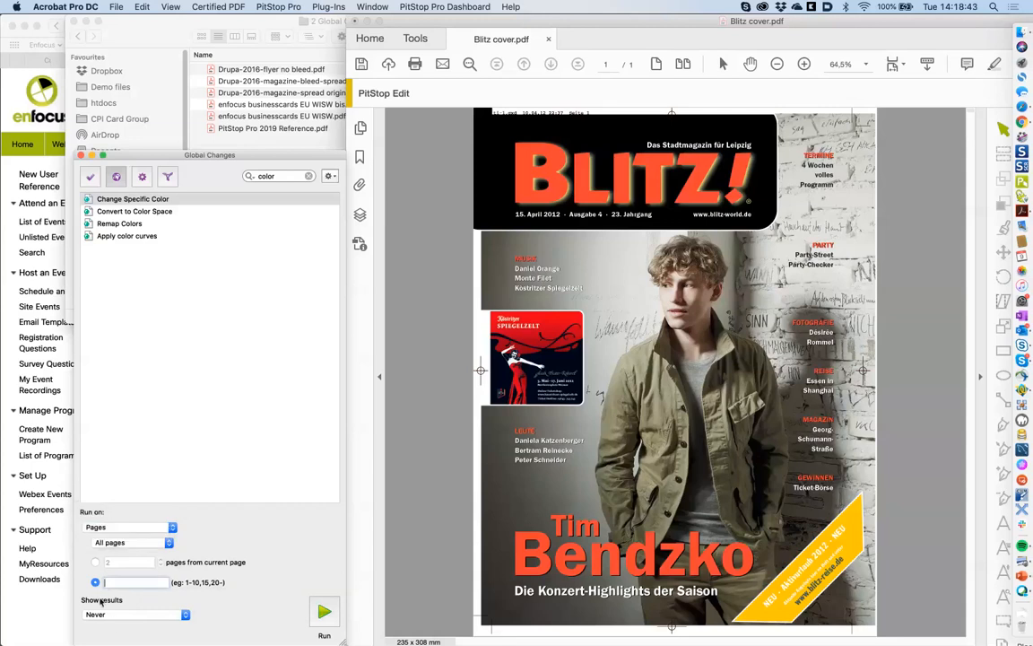
click(114, 618)
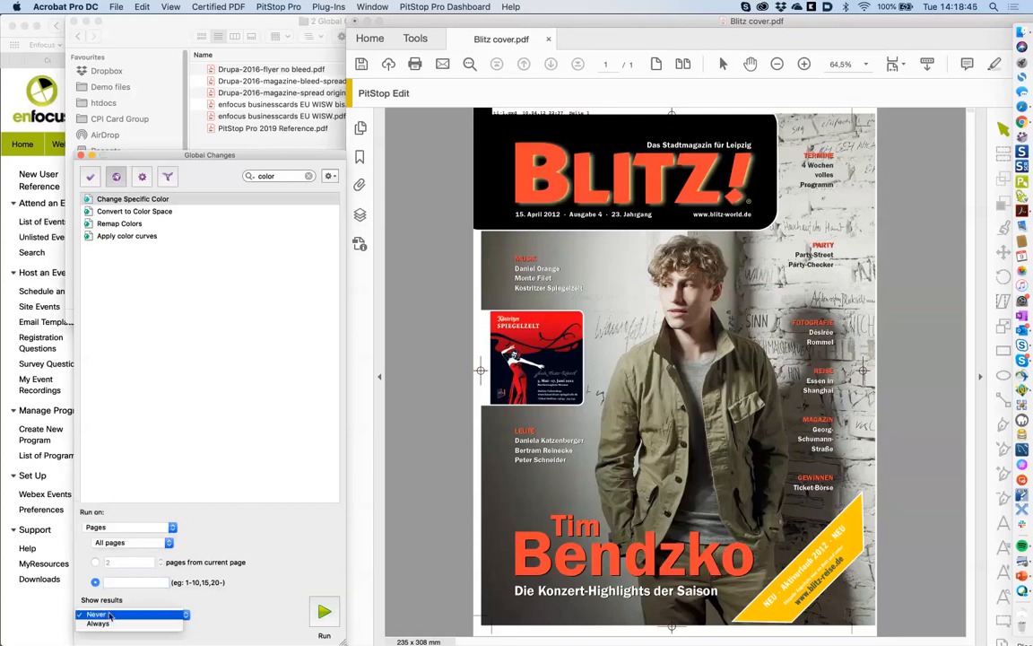
click(144, 611)
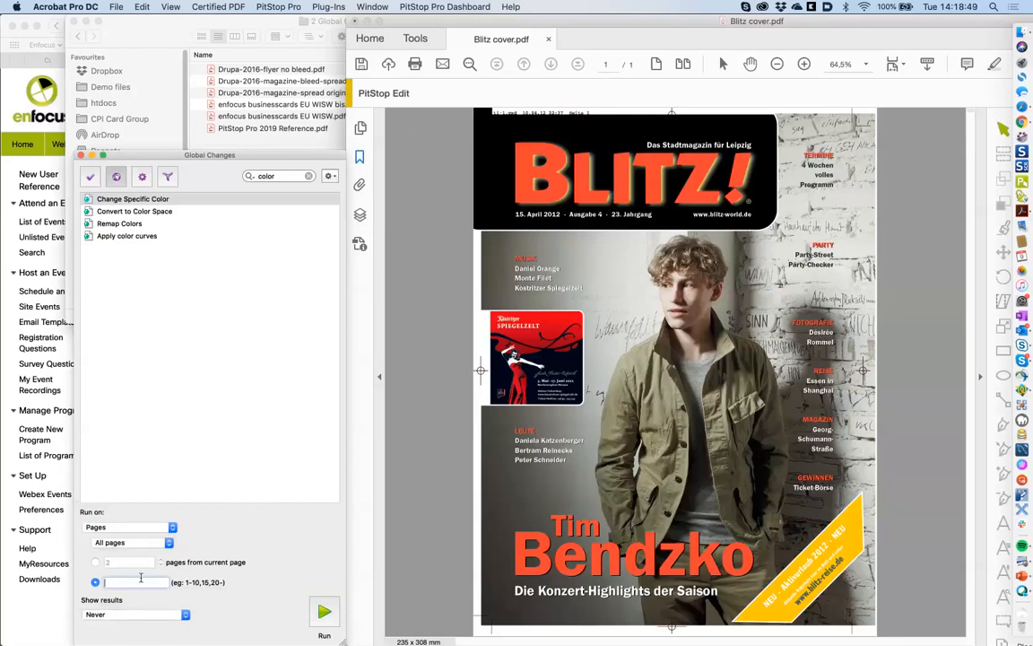
click(118, 8)
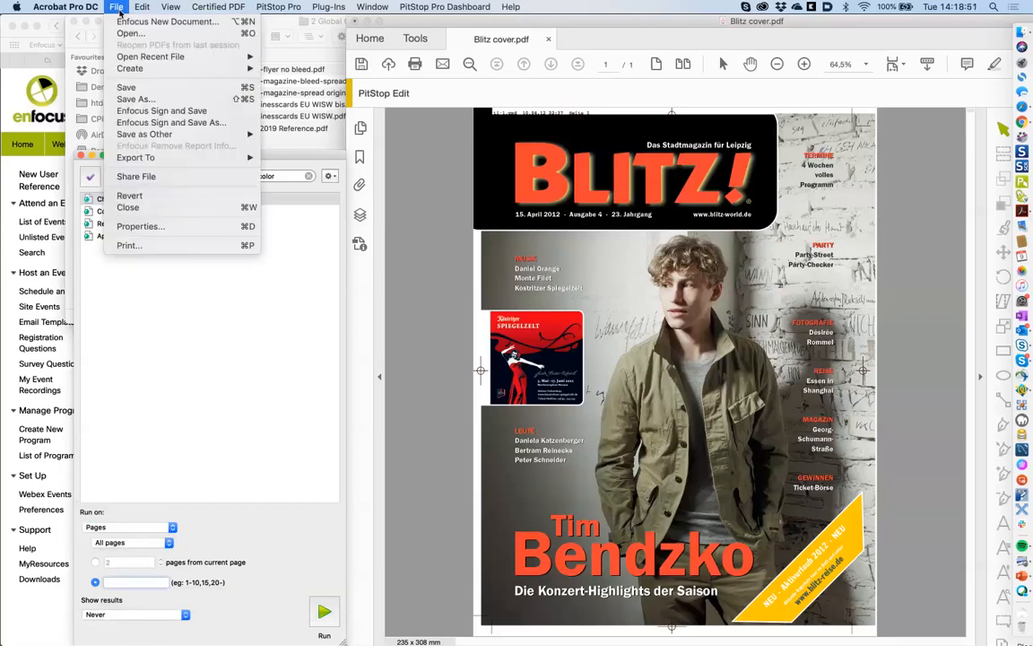
- Revert the cover to its saved version and set Show results to Always
click(129, 196)
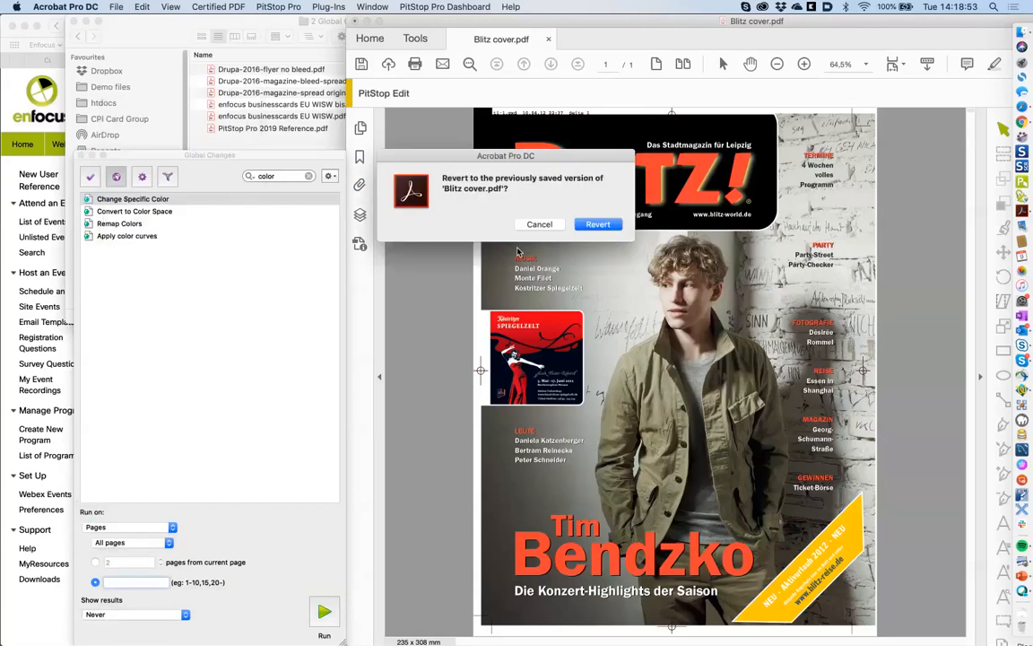
click(611, 225)
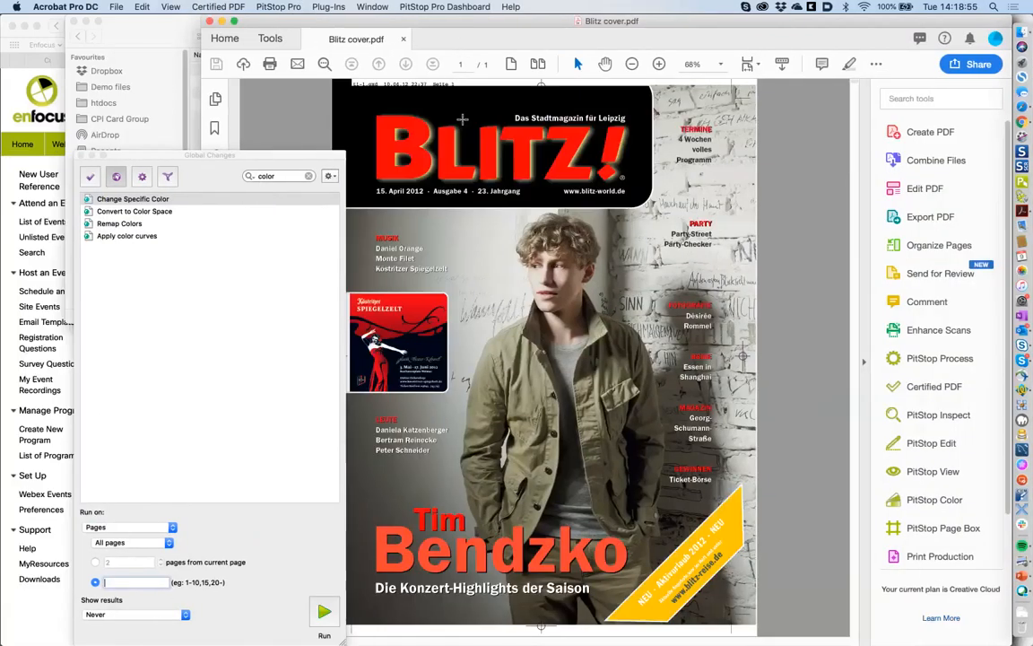
click(126, 617)
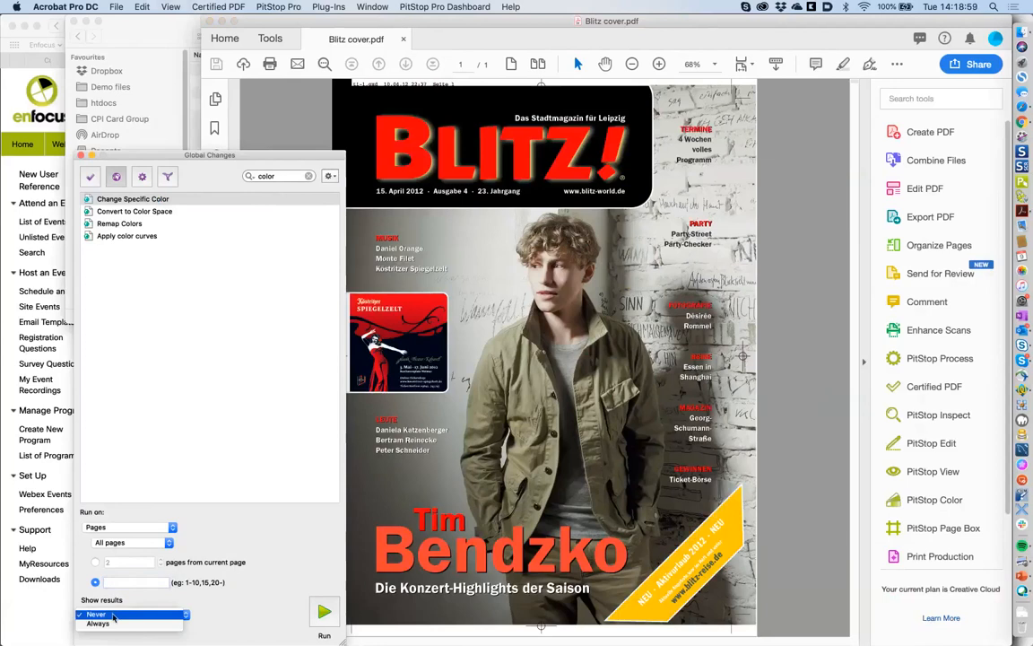
click(114, 623)
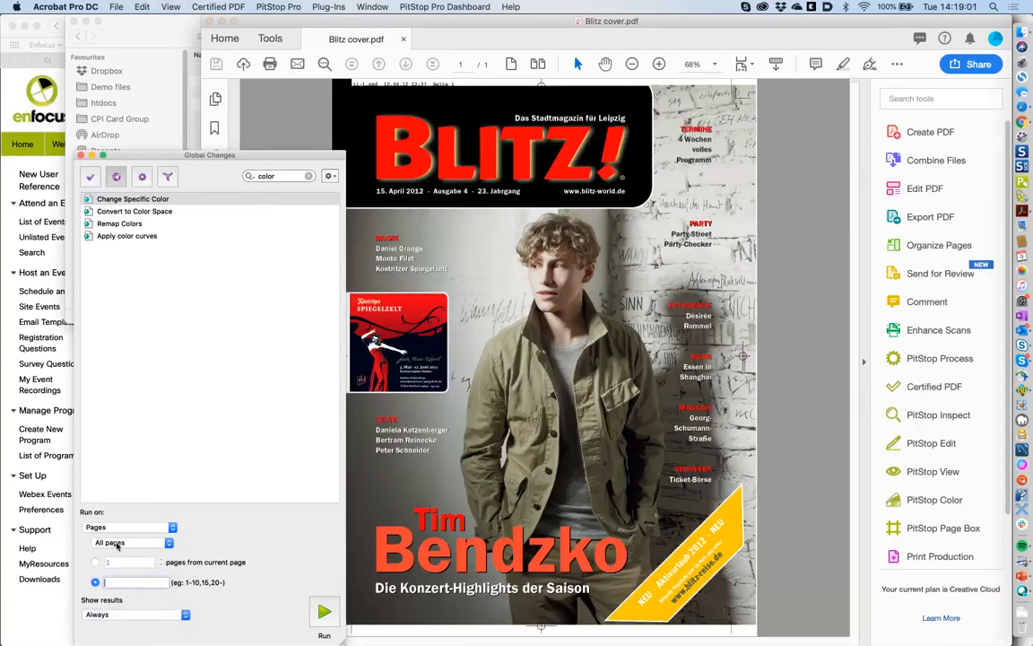
- Run Change Specific Color on all pages and close the Enfocus Navigator report
click(116, 544)
click(116, 543)
click(323, 612)
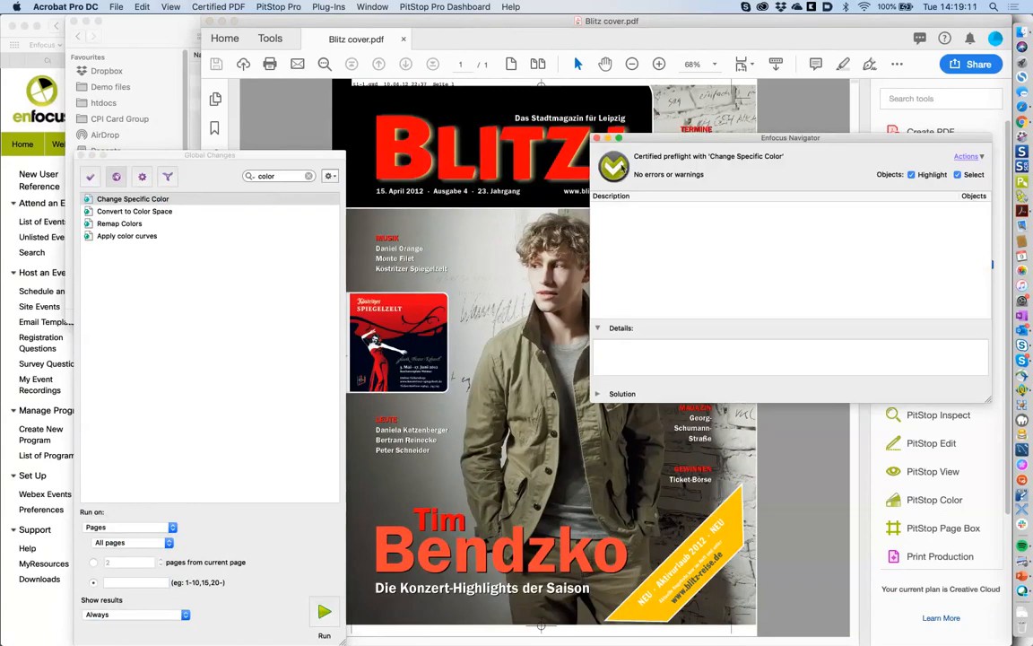
click(599, 141)
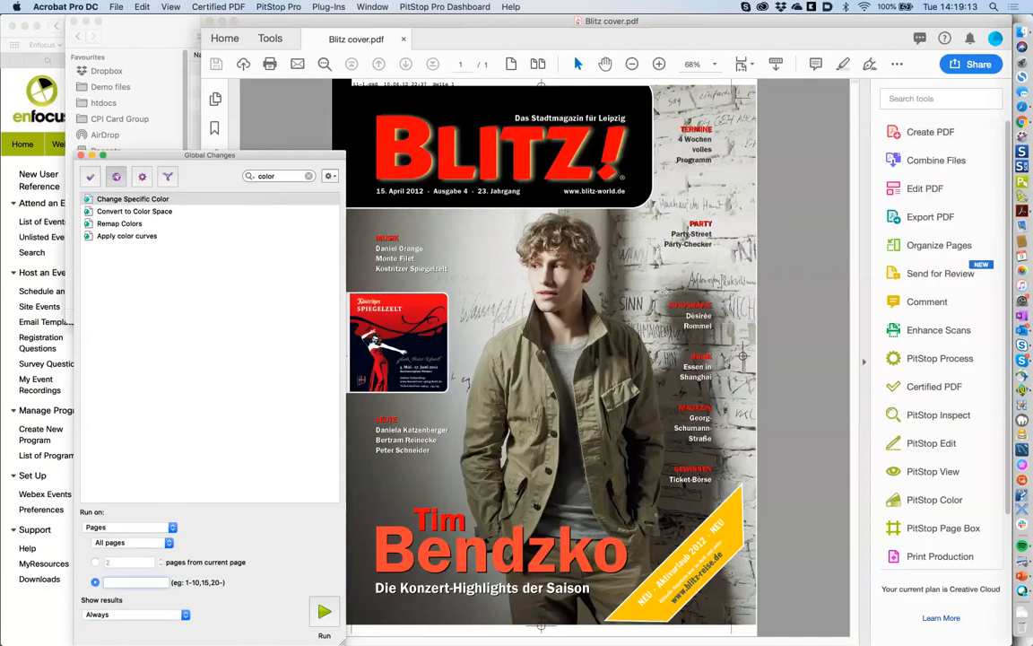
- Open the Change Specific Color editor and maximize the Acrobat window
double_click(143, 200)
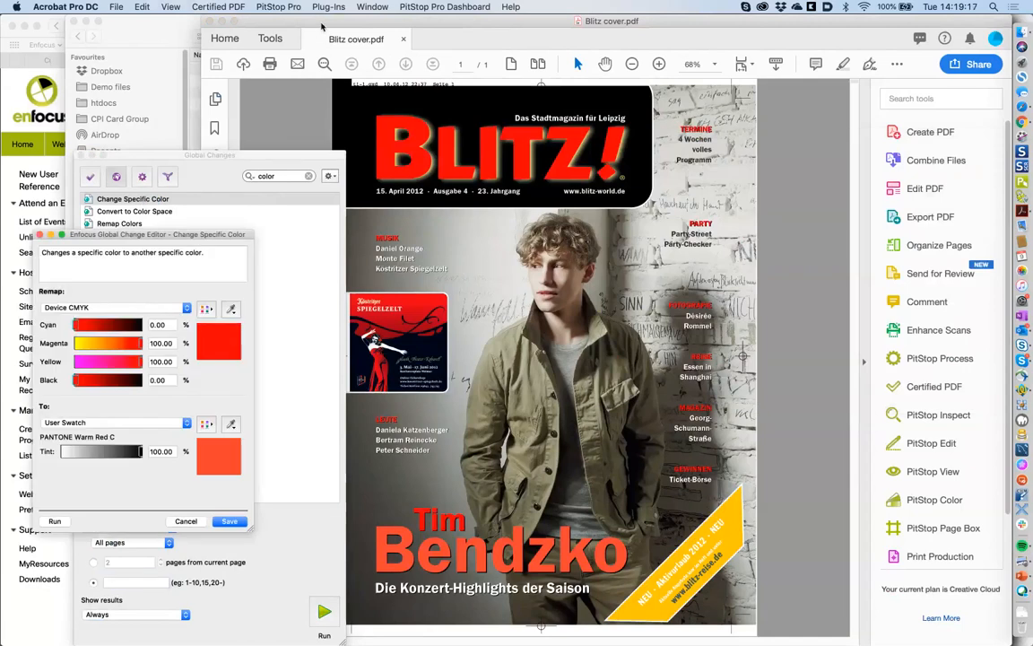
click(116, 6)
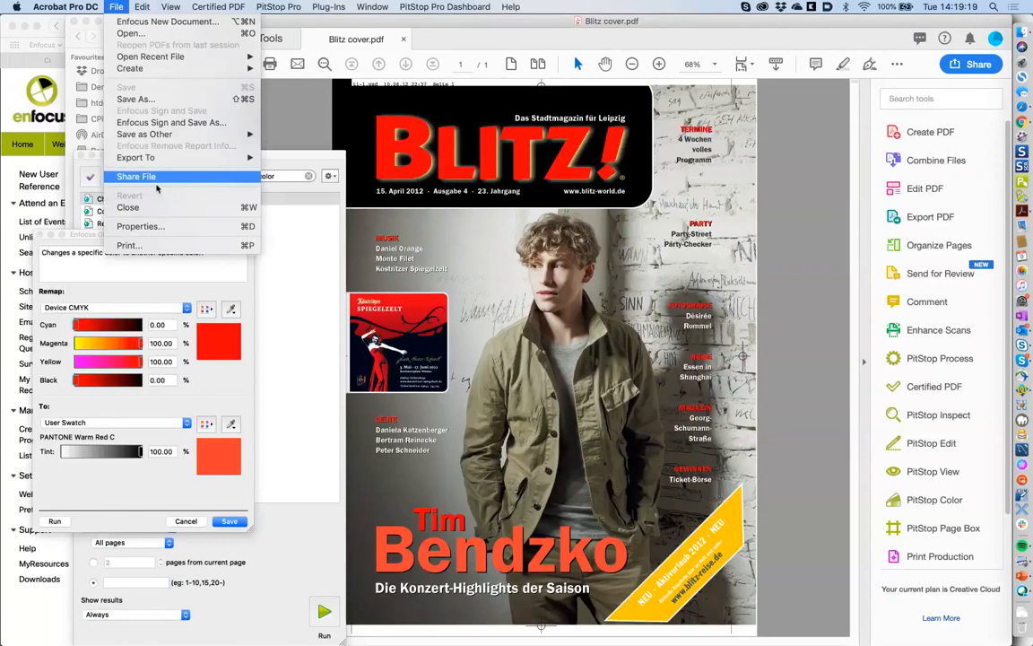
mouse_move(95, 7)
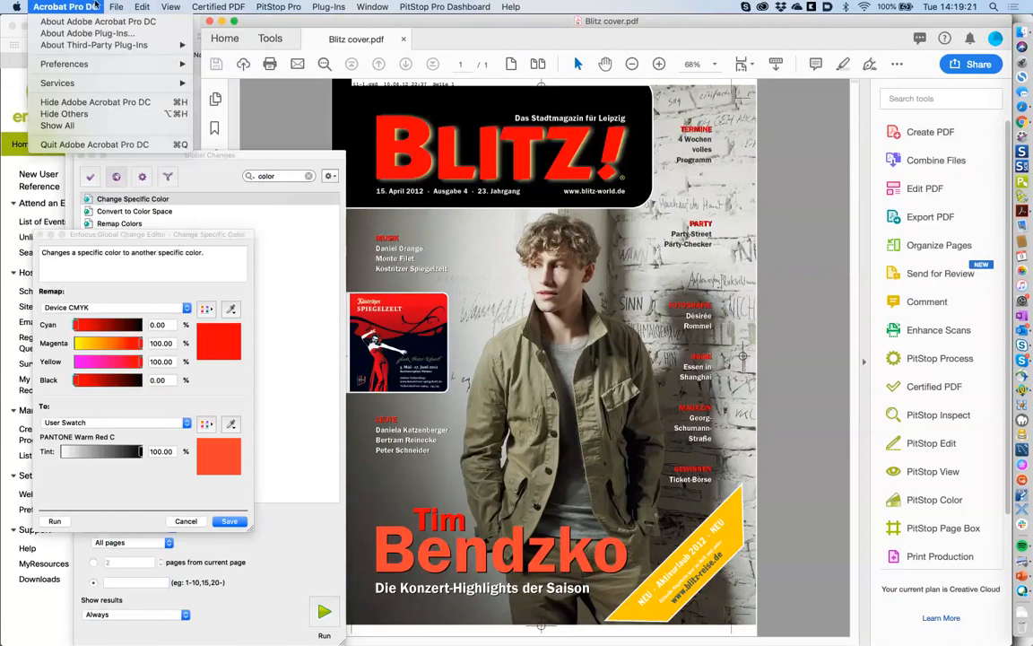
click(563, 95)
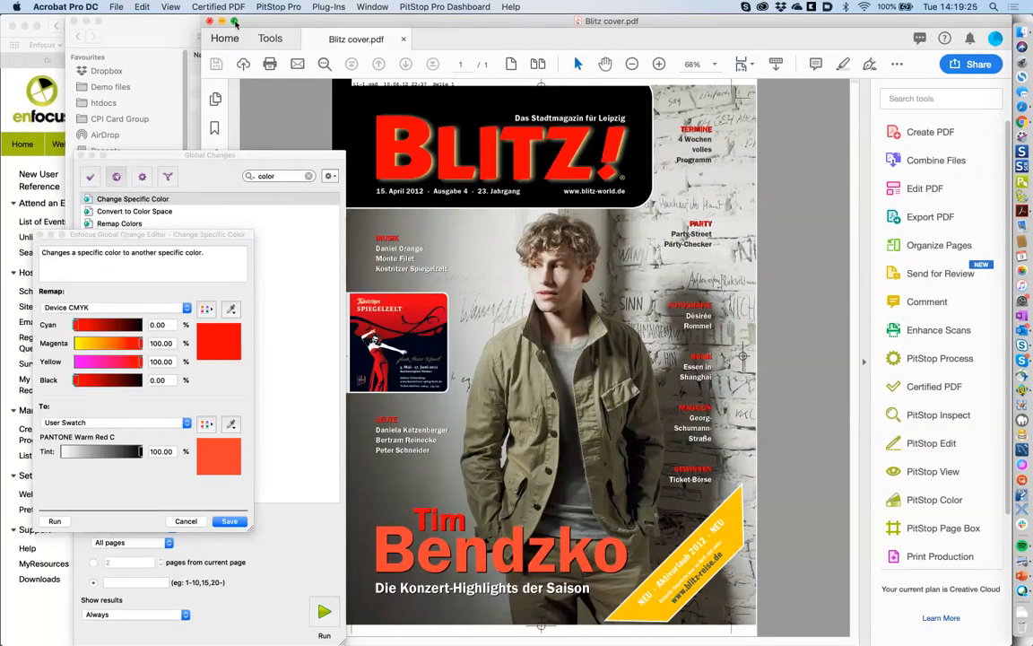
click(235, 22)
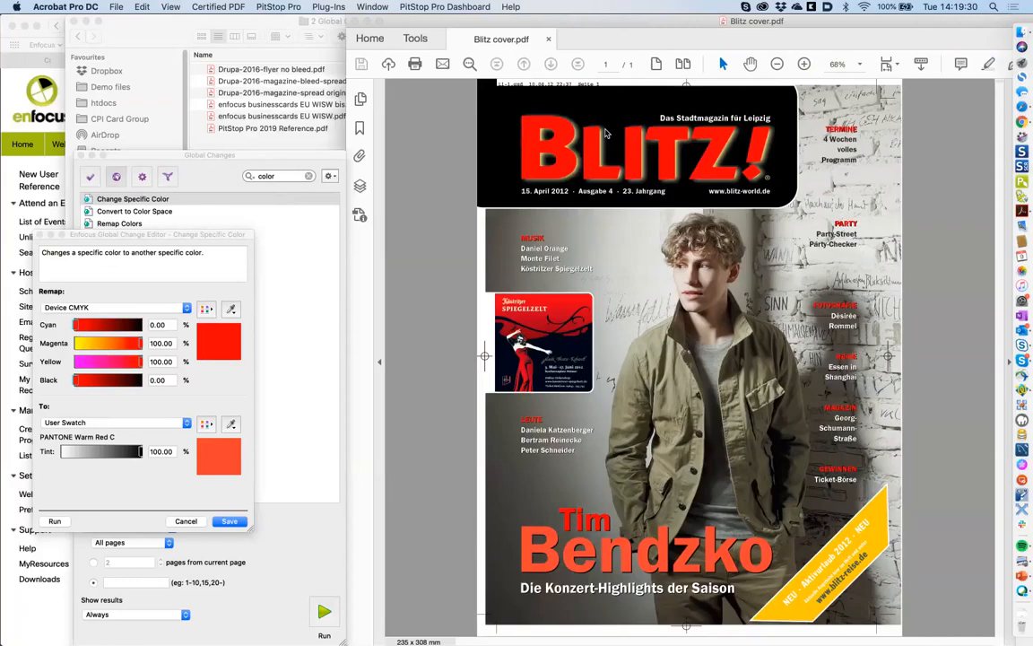
- Check the TERMINE text's red fill values in the Inspector, then cancel the colour change editor
double_click(606, 132)
click(838, 131)
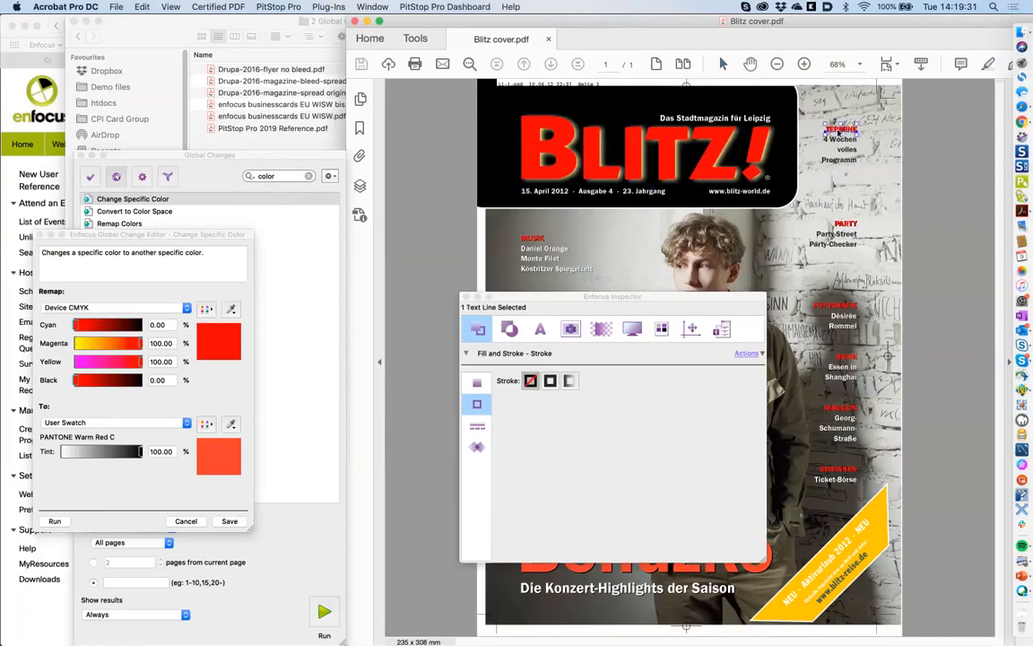
click(477, 383)
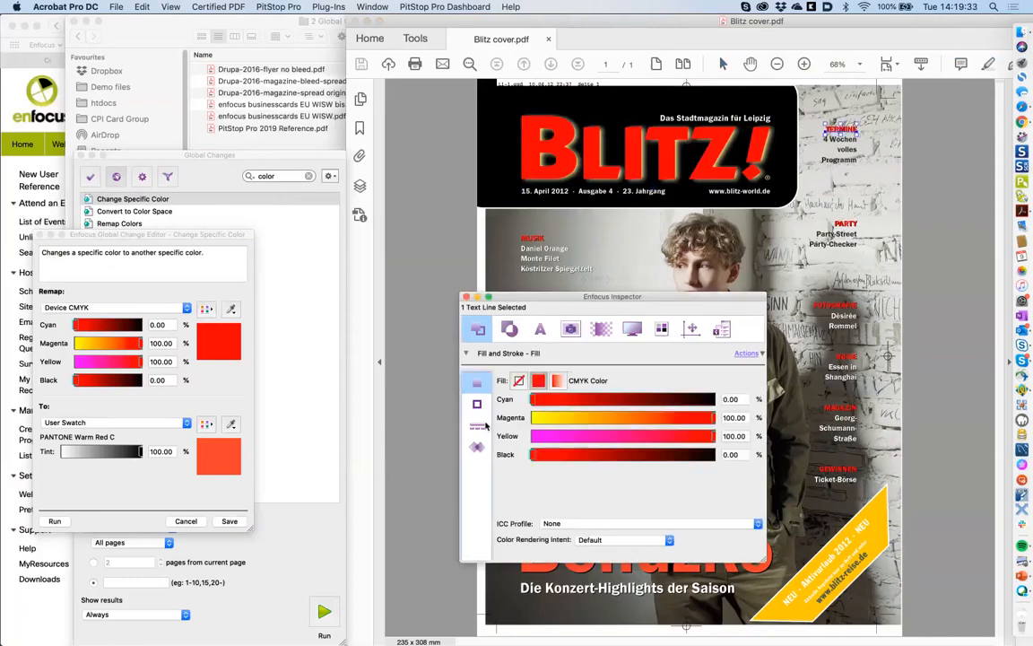
click(453, 308)
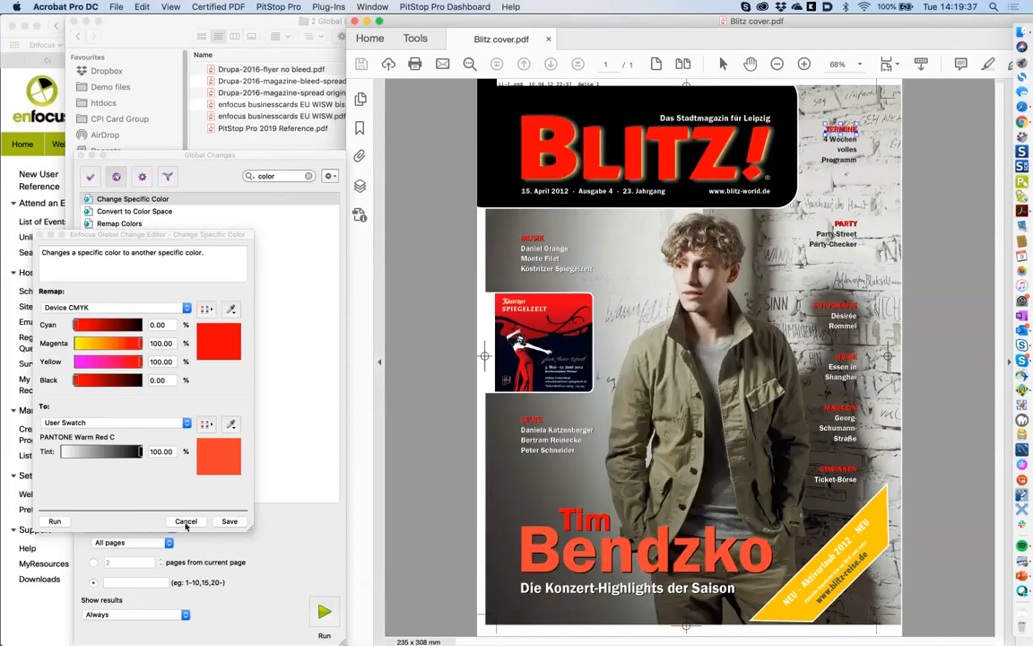
click(186, 521)
click(135, 544)
click(135, 543)
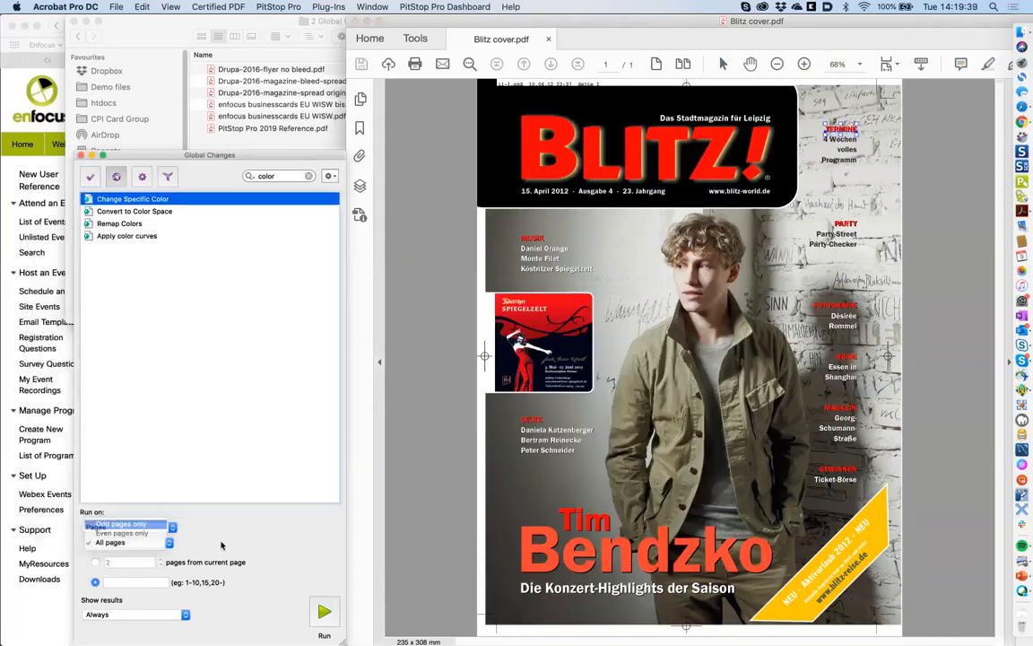
- Set Run on to Complete document with All pages and run Change Specific Color
click(114, 529)
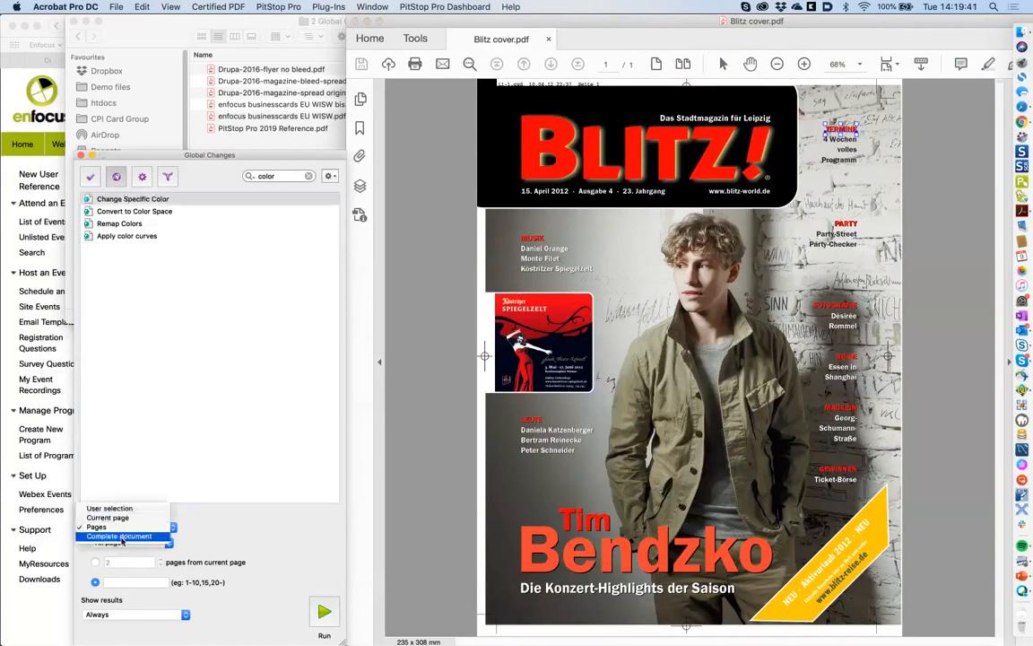
click(121, 537)
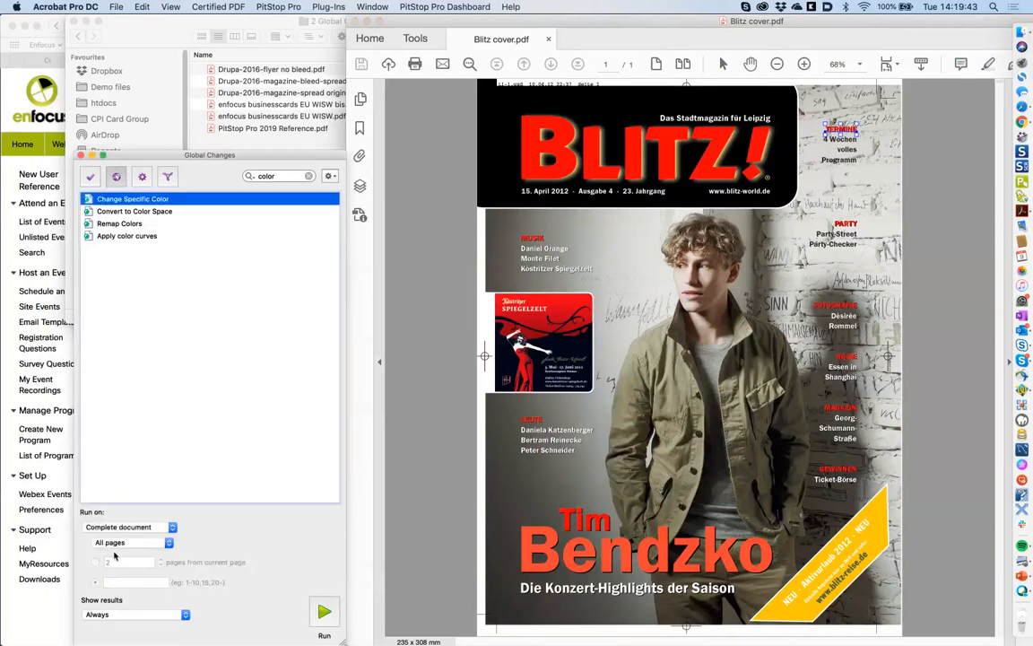
click(114, 542)
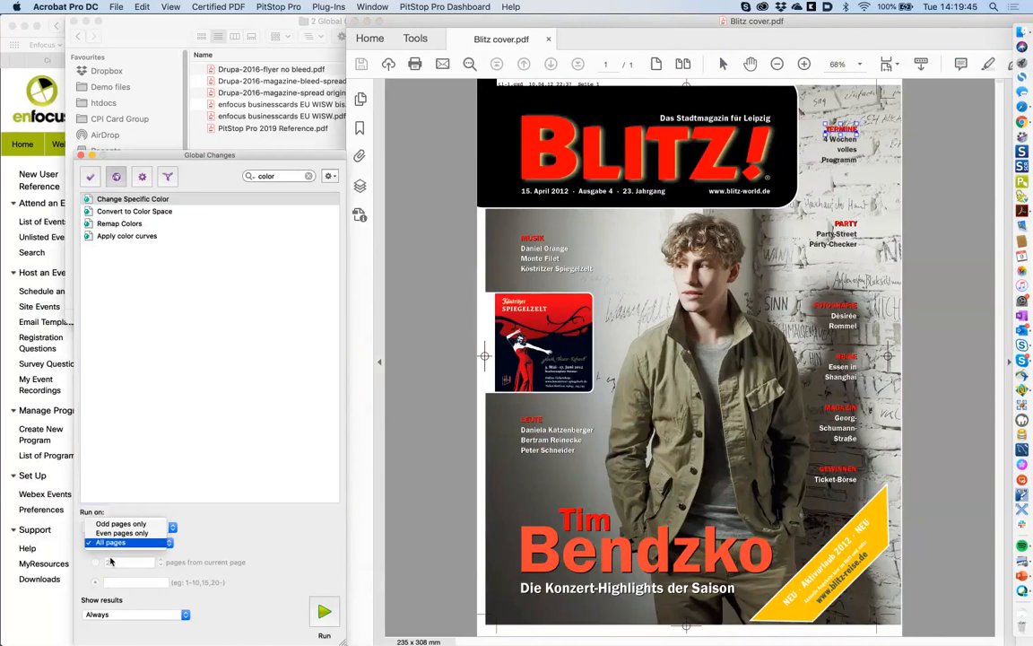
click(110, 561)
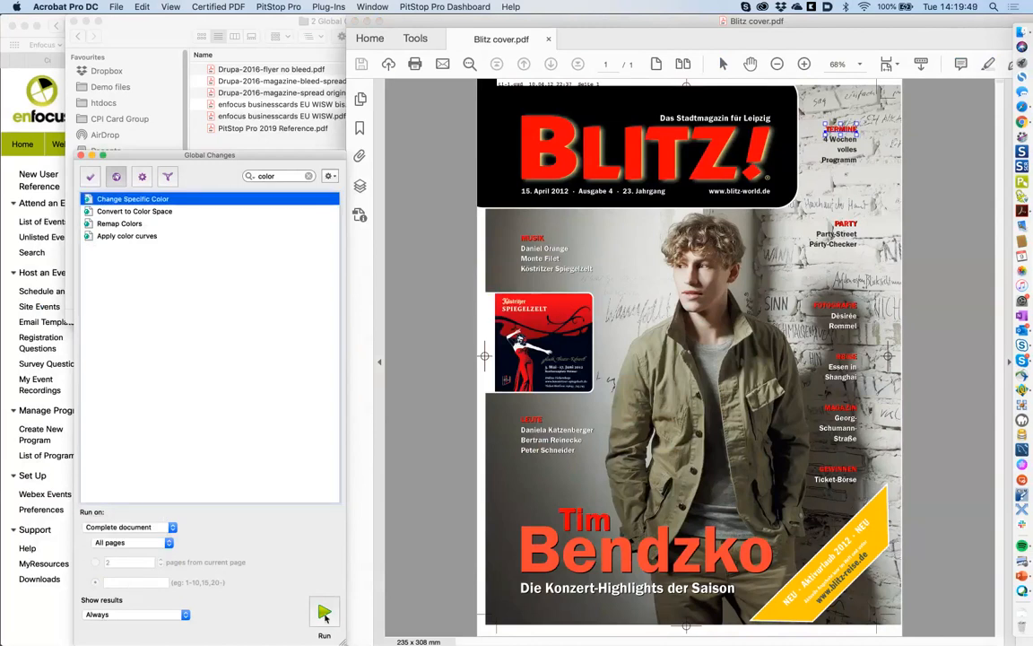
click(325, 613)
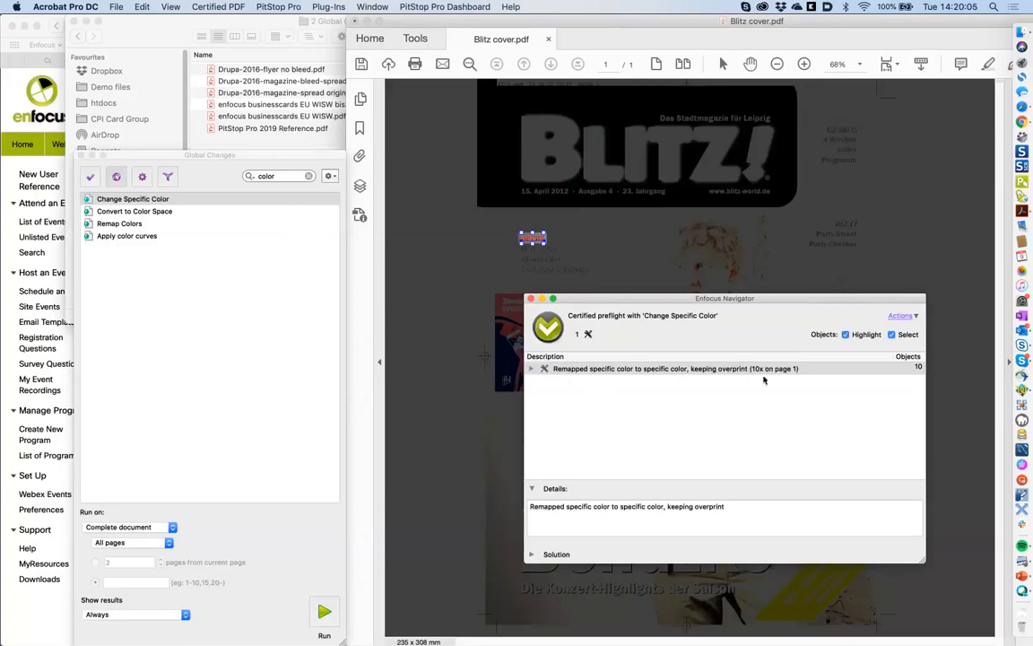
- Expand the remapped colour result and locate Objects 1 through 10 on the cover
click(535, 369)
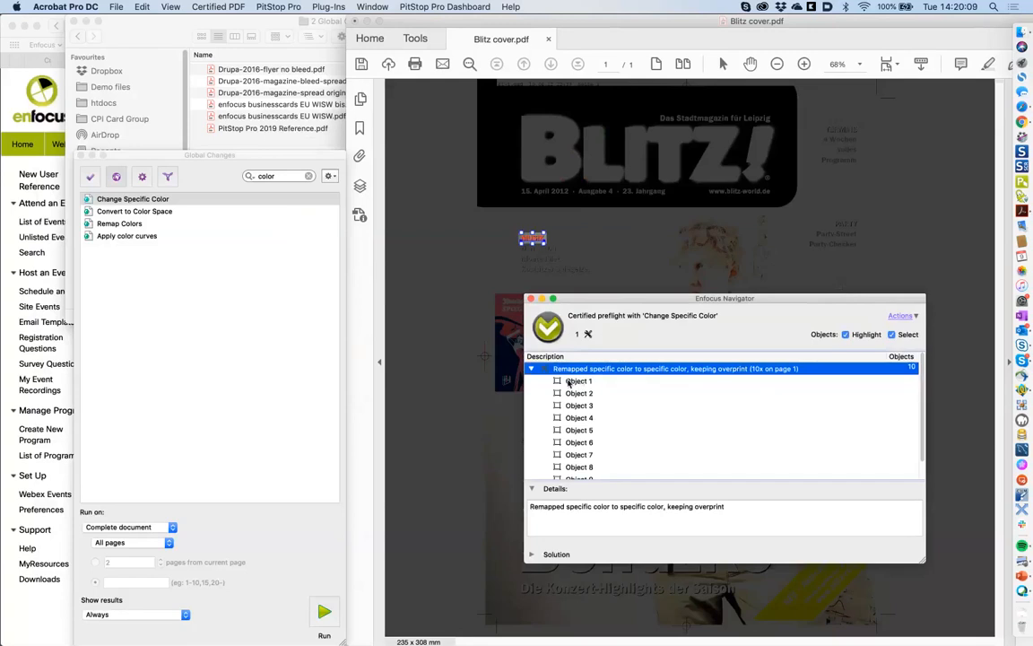
click(570, 381)
click(580, 394)
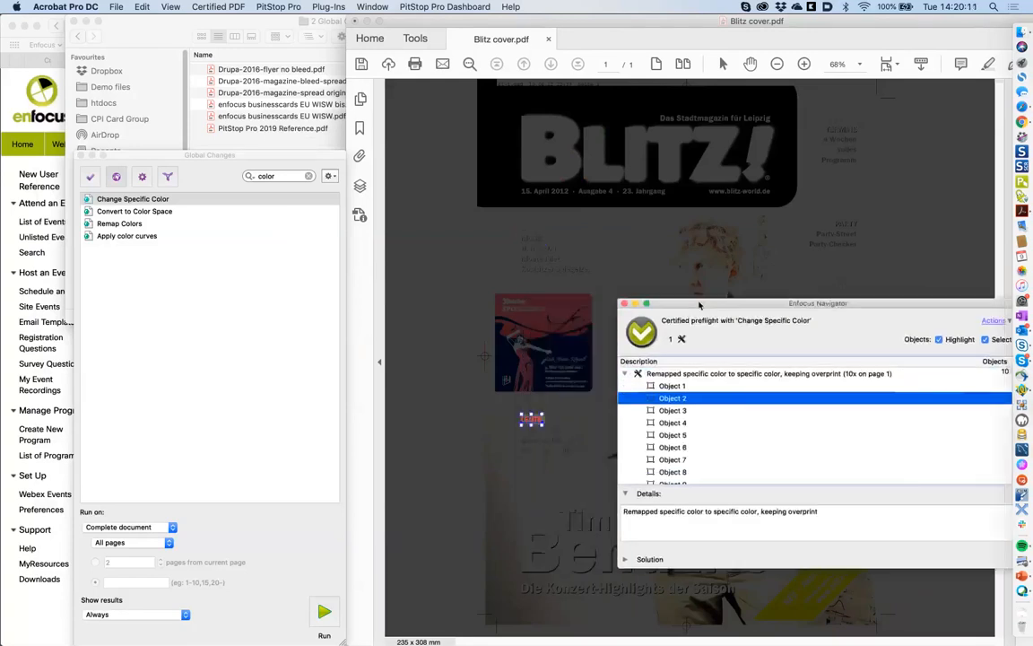
click(684, 411)
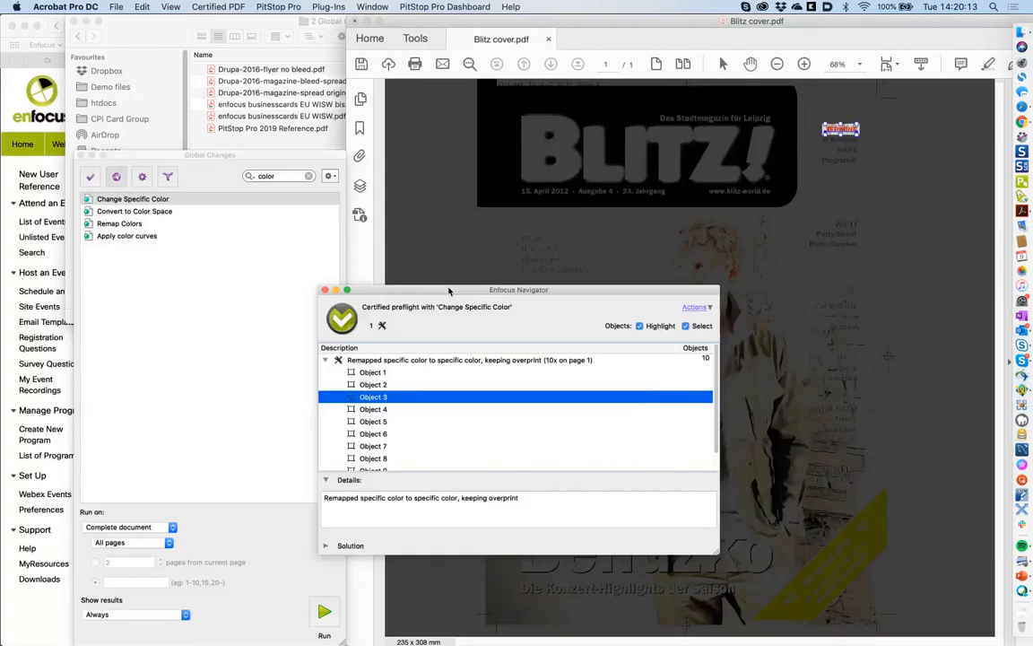
click(363, 420)
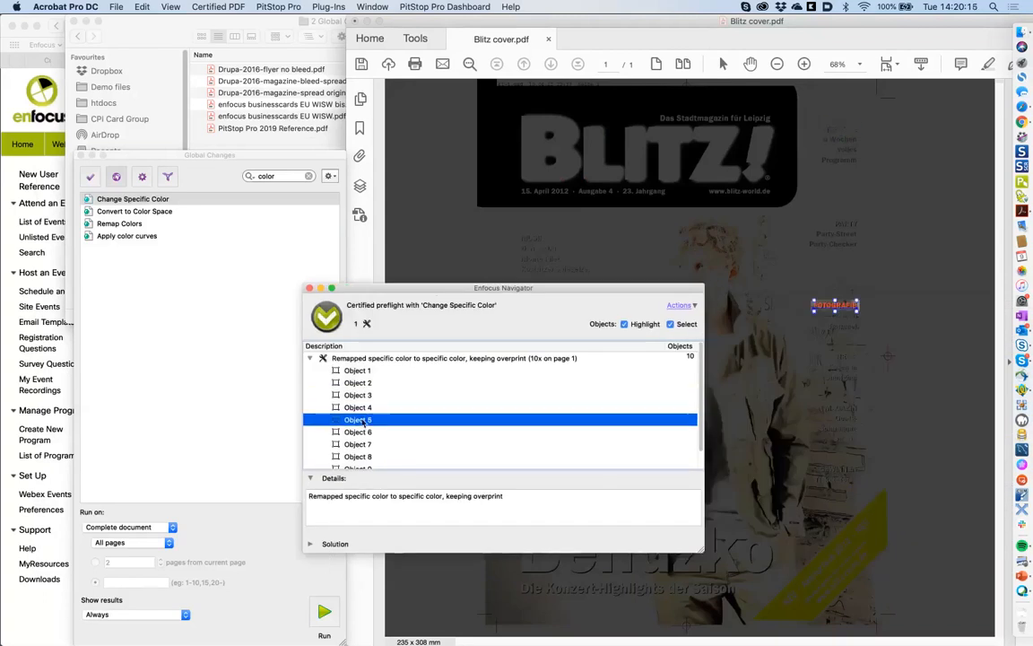
click(369, 432)
click(371, 444)
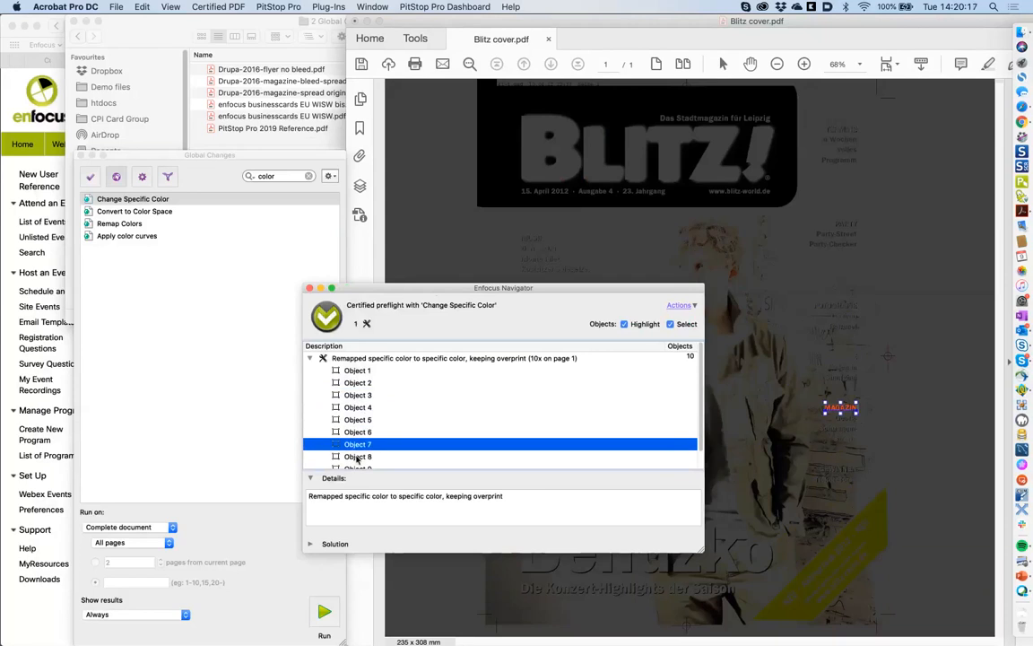
click(358, 457)
click(363, 450)
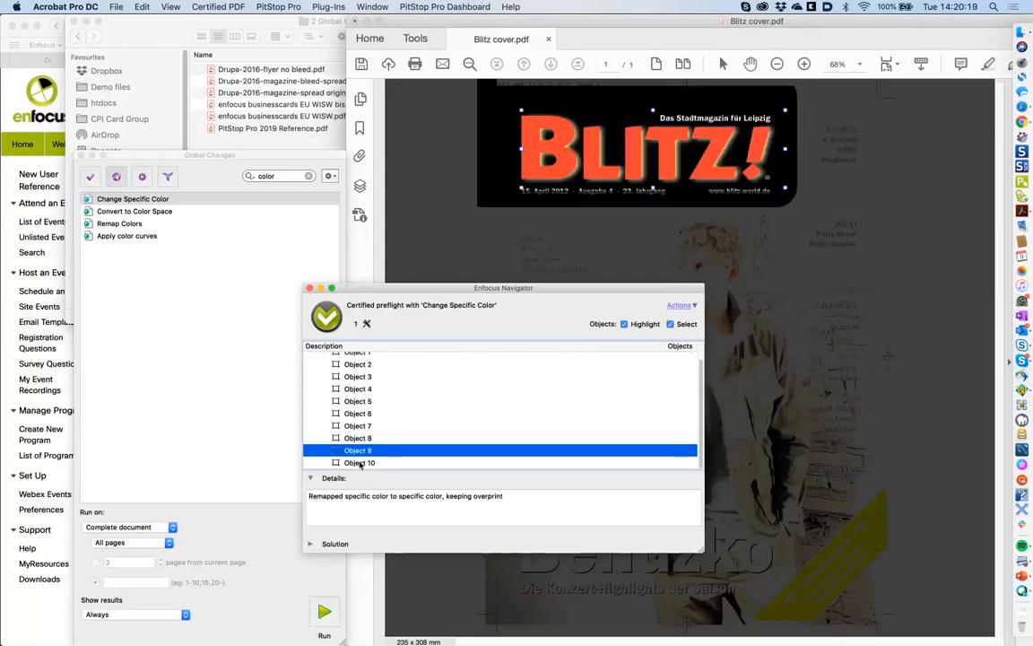
click(360, 463)
click(358, 401)
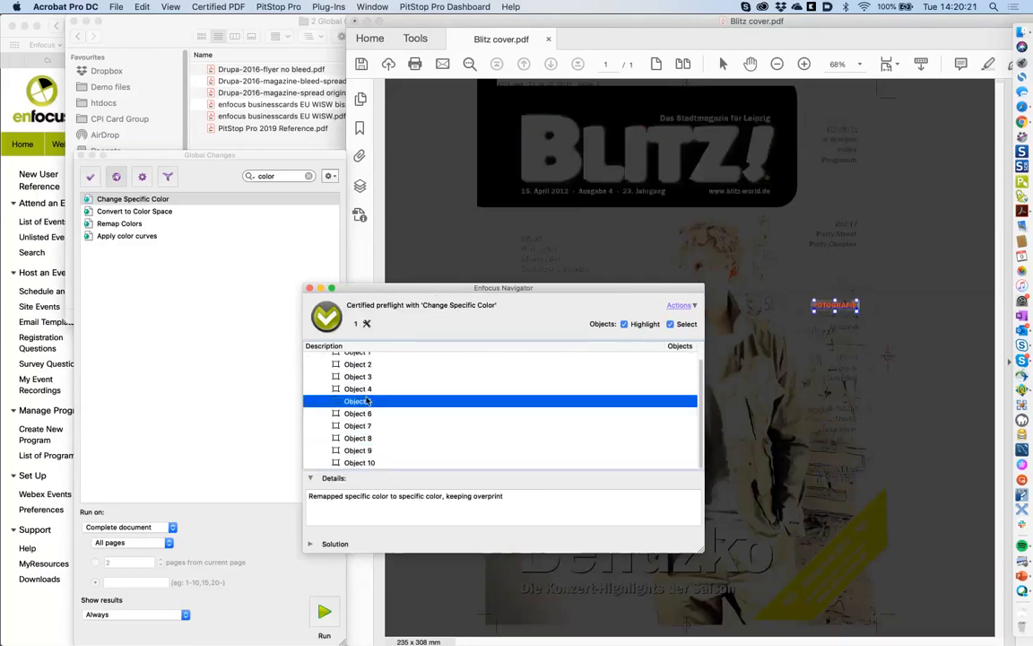
- Toggle Highlight and Select while revisiting Objects 2, 3, 6 and 7 (TERMINE, MAGAZIN), then check Actions
click(625, 324)
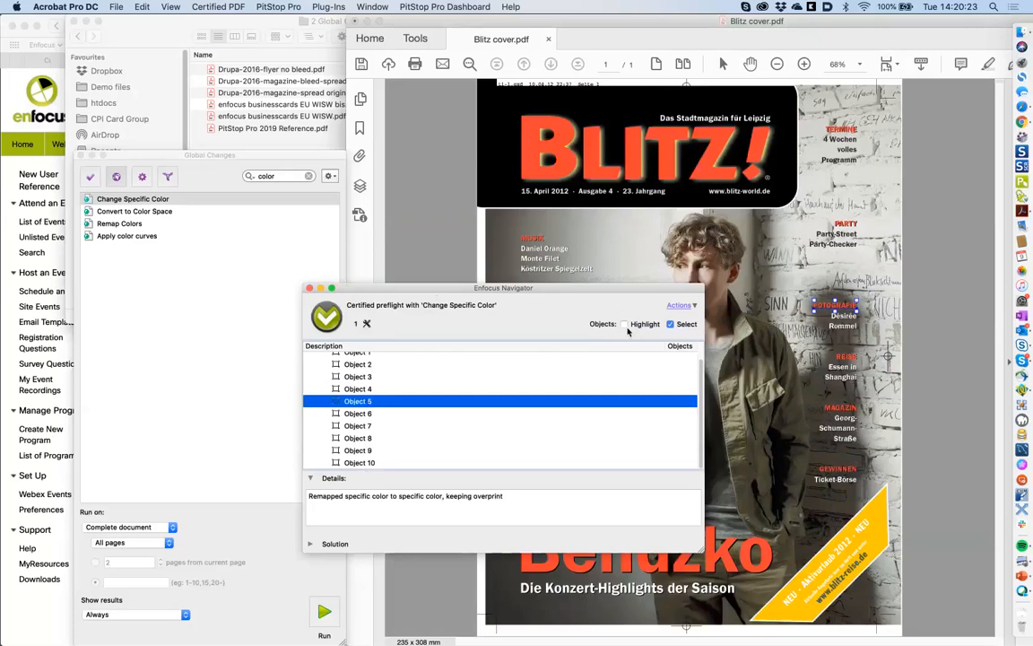
click(357, 377)
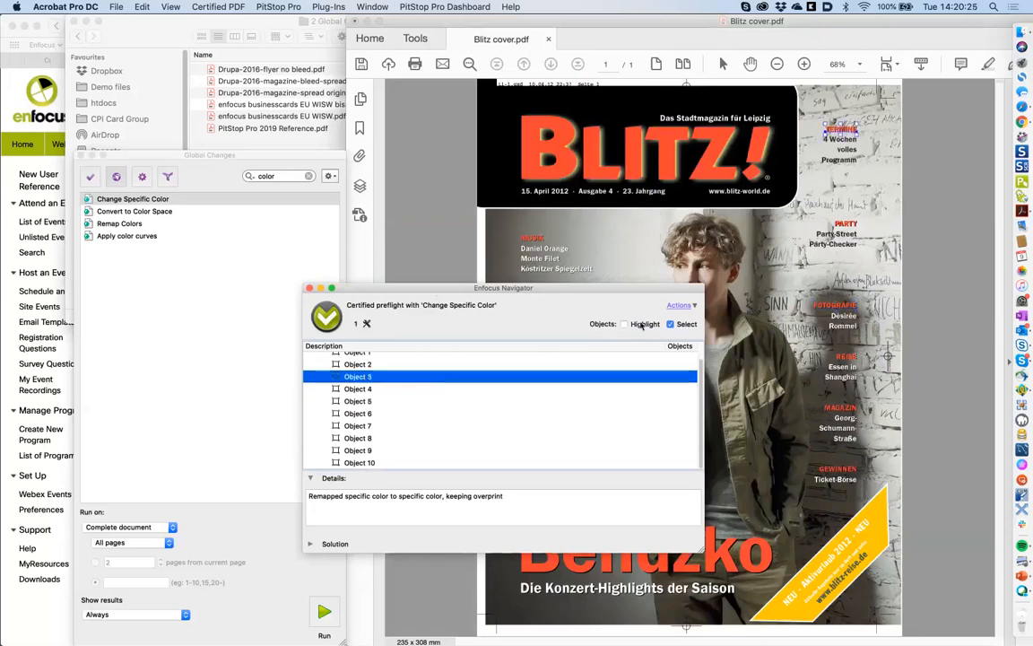
click(368, 365)
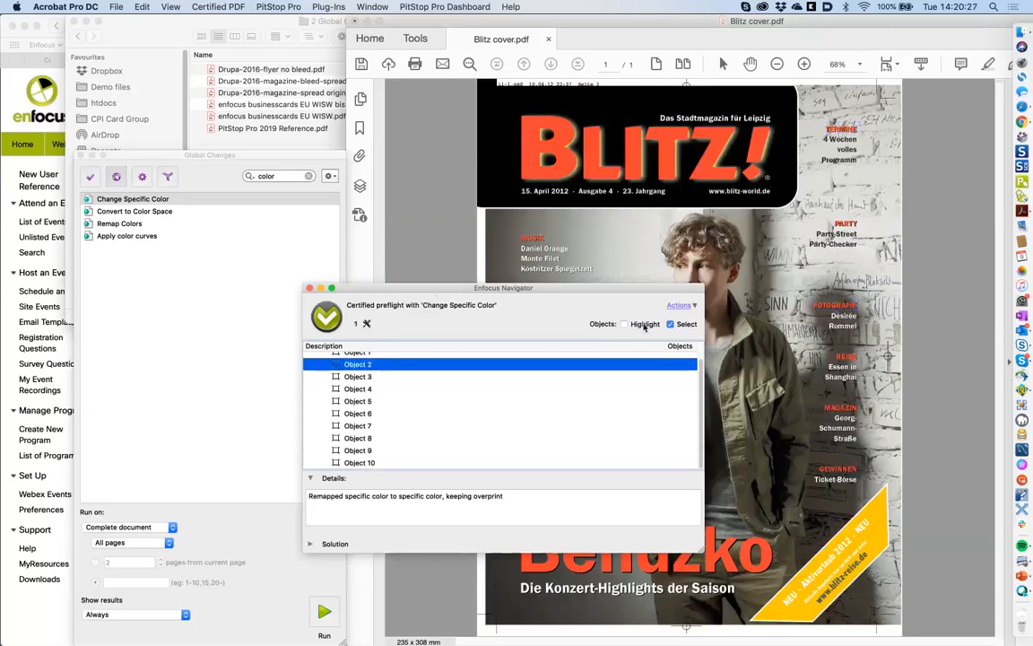
click(640, 325)
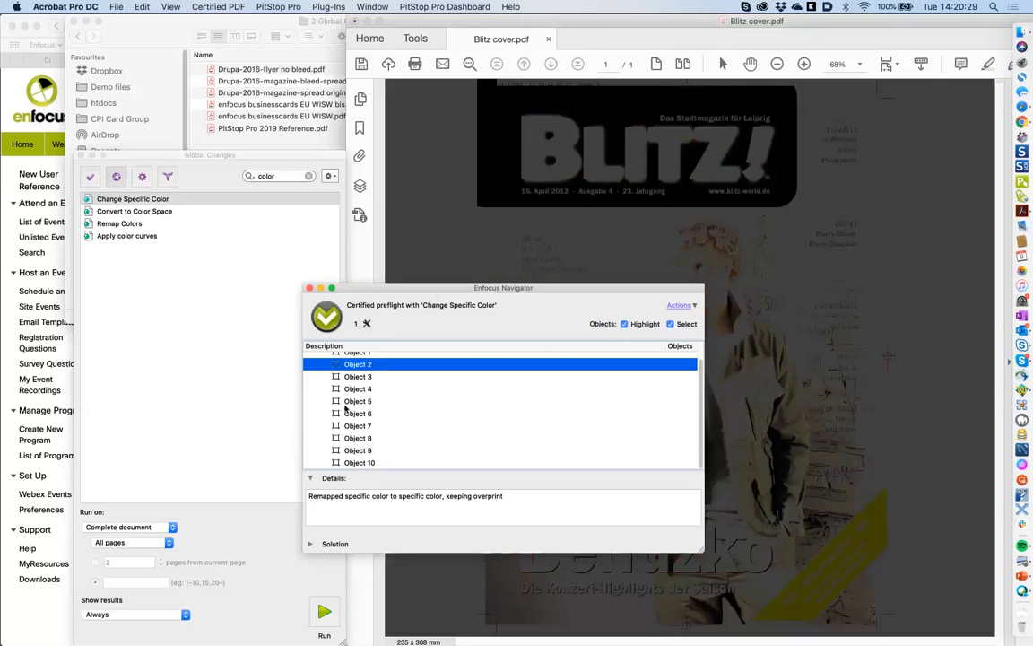
click(348, 412)
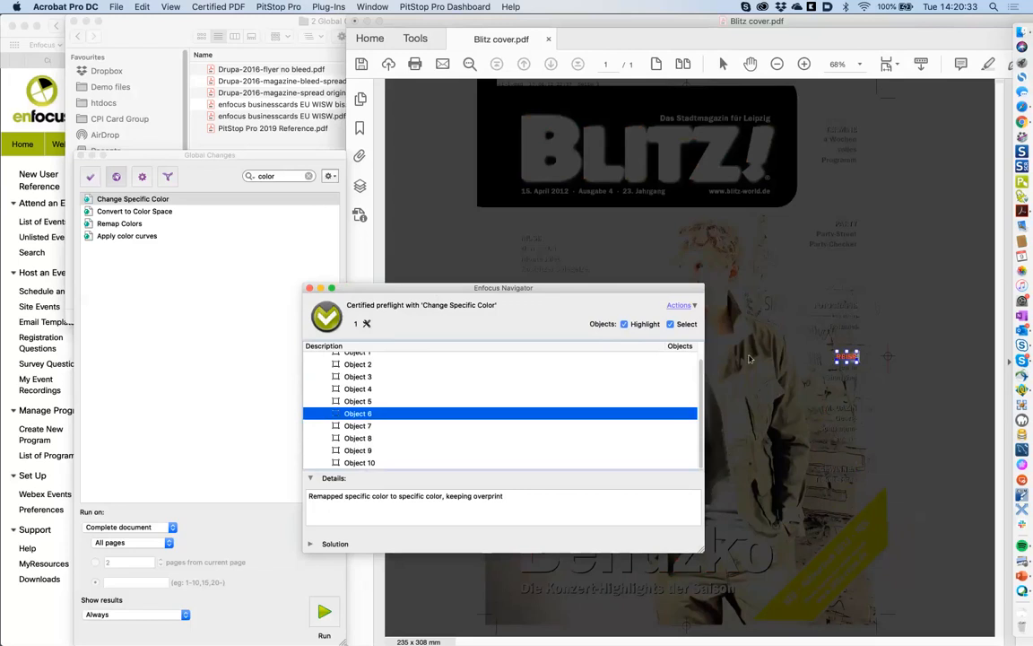
click(355, 425)
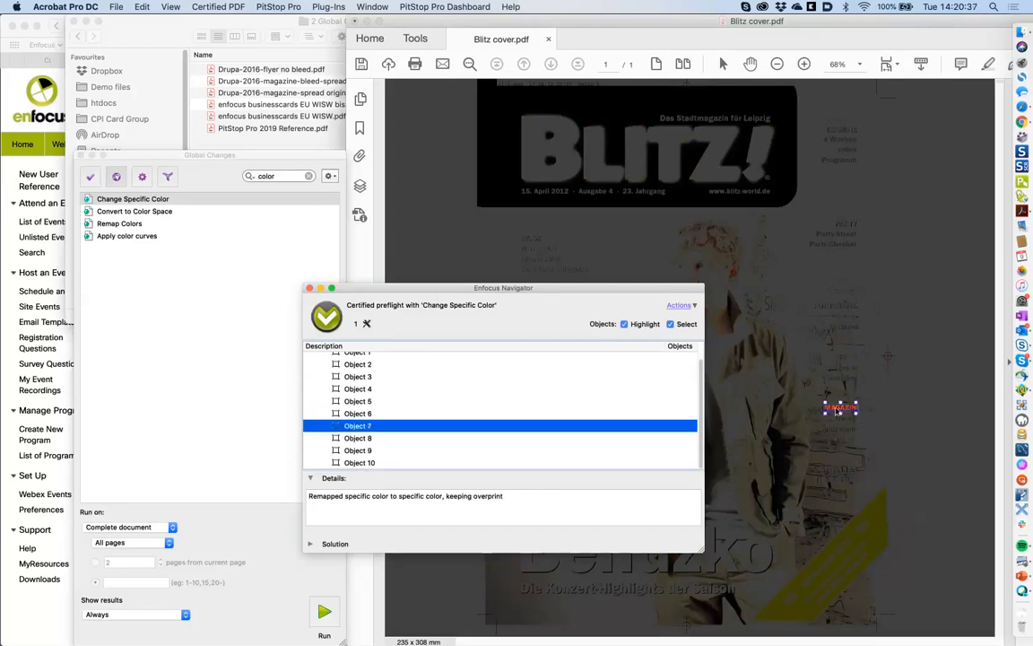
click(687, 325)
click(687, 327)
click(685, 327)
click(686, 327)
click(361, 414)
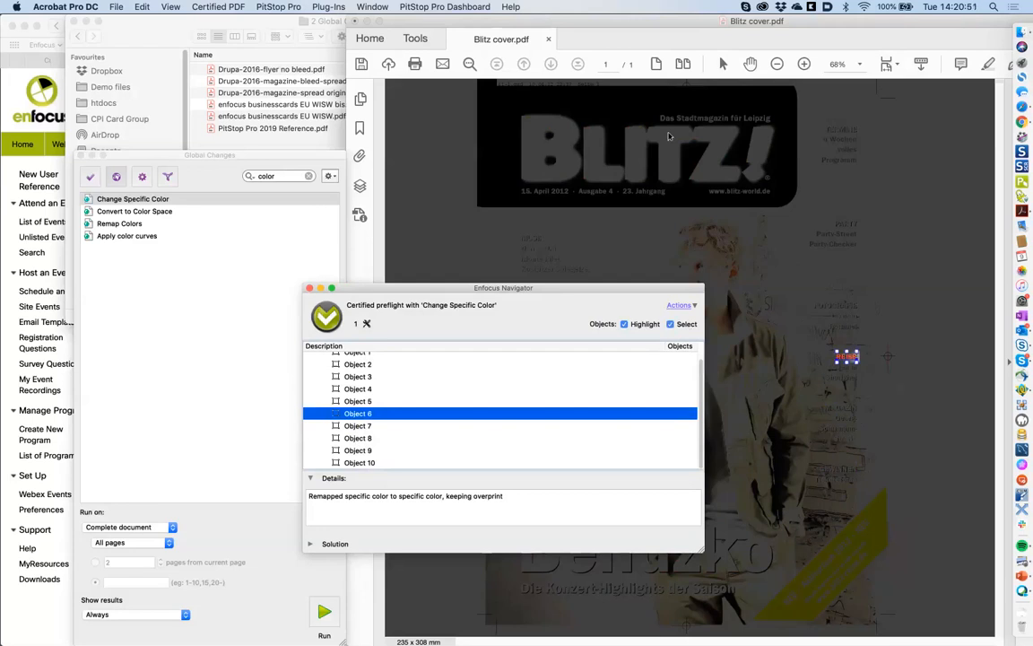
click(691, 308)
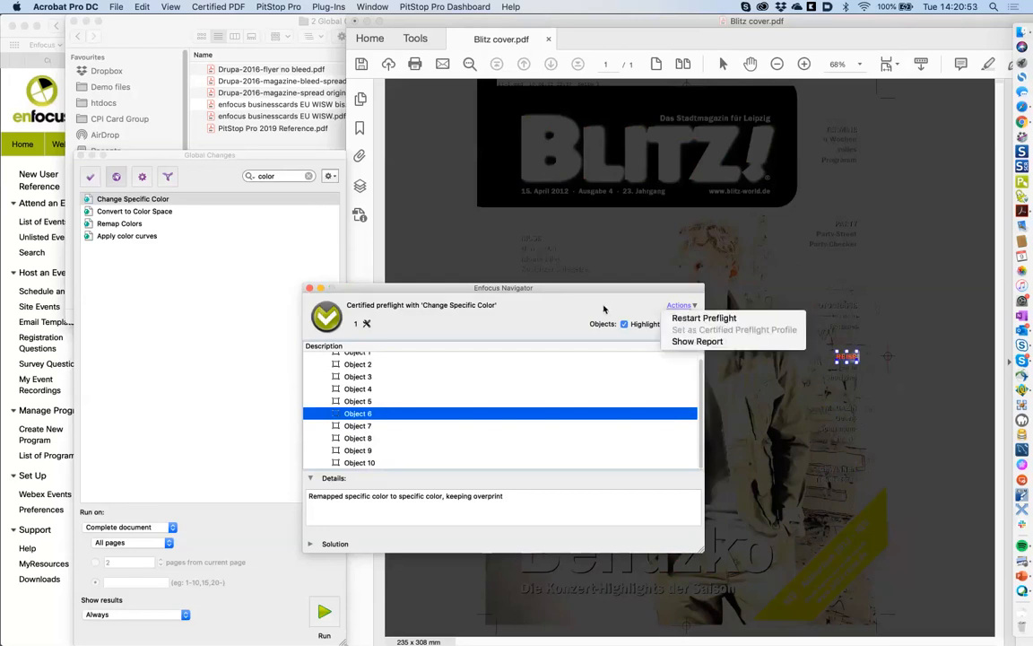
click(700, 317)
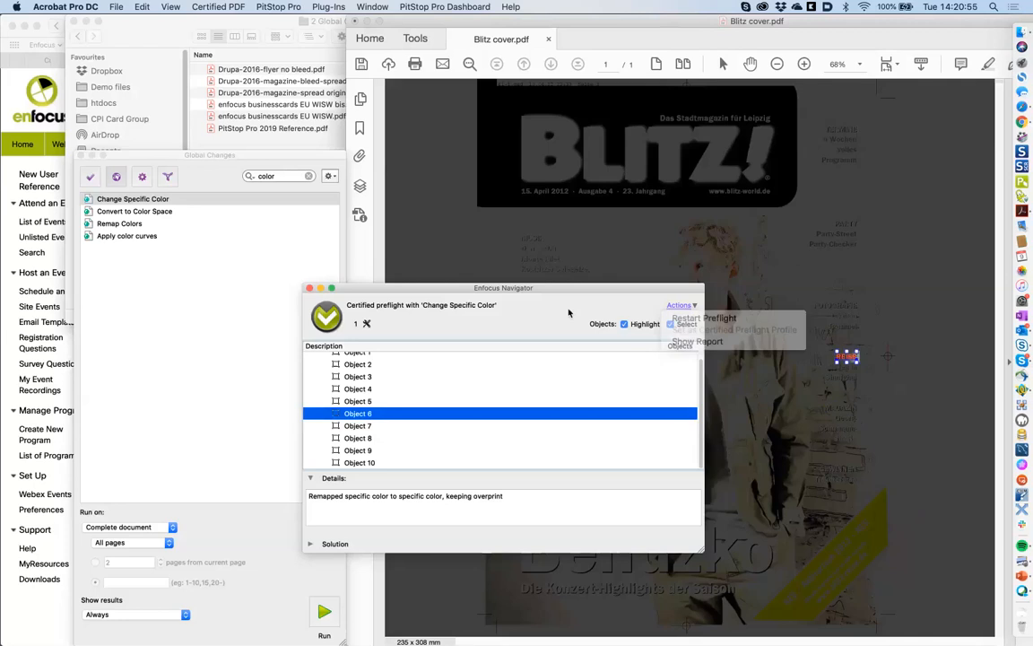
- Close the preflight results, clear the color filter, and view the Add Watermark settings without changing them
click(309, 289)
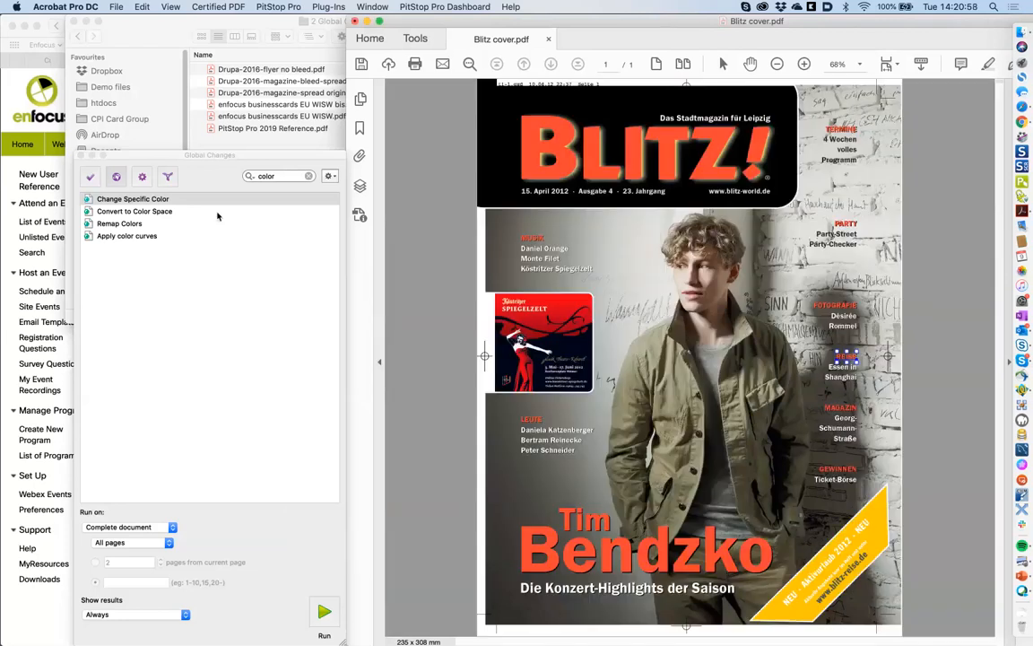
click(307, 176)
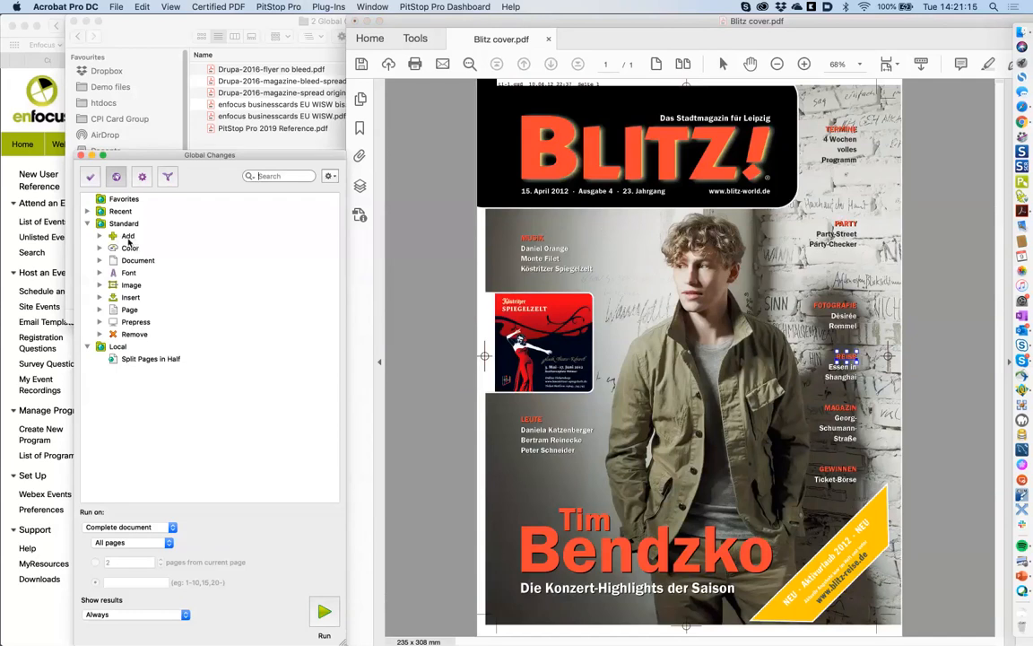
click(101, 236)
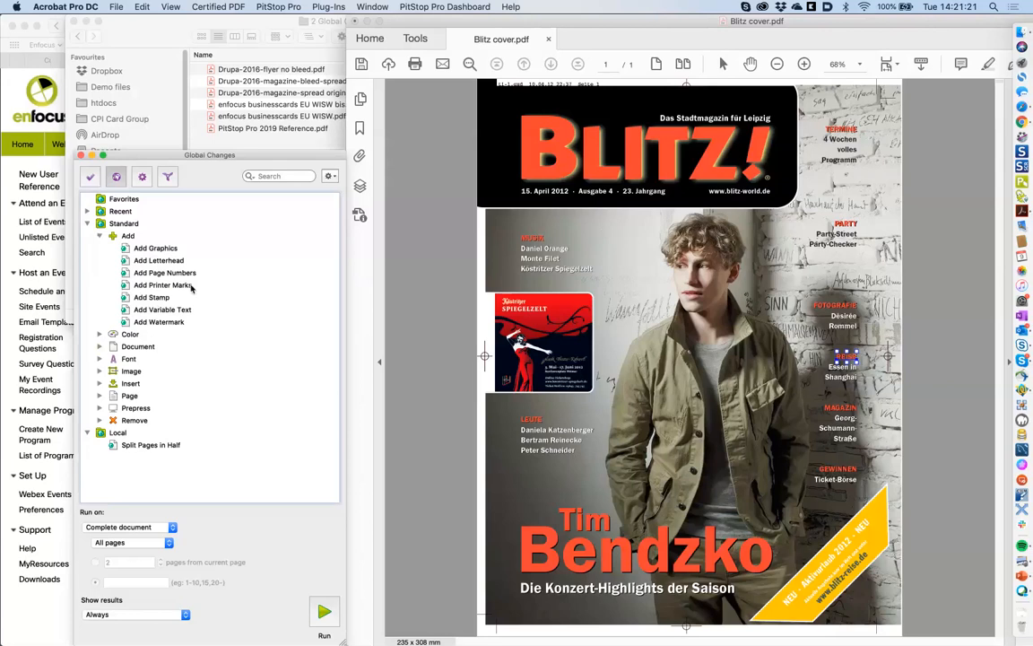
click(163, 324)
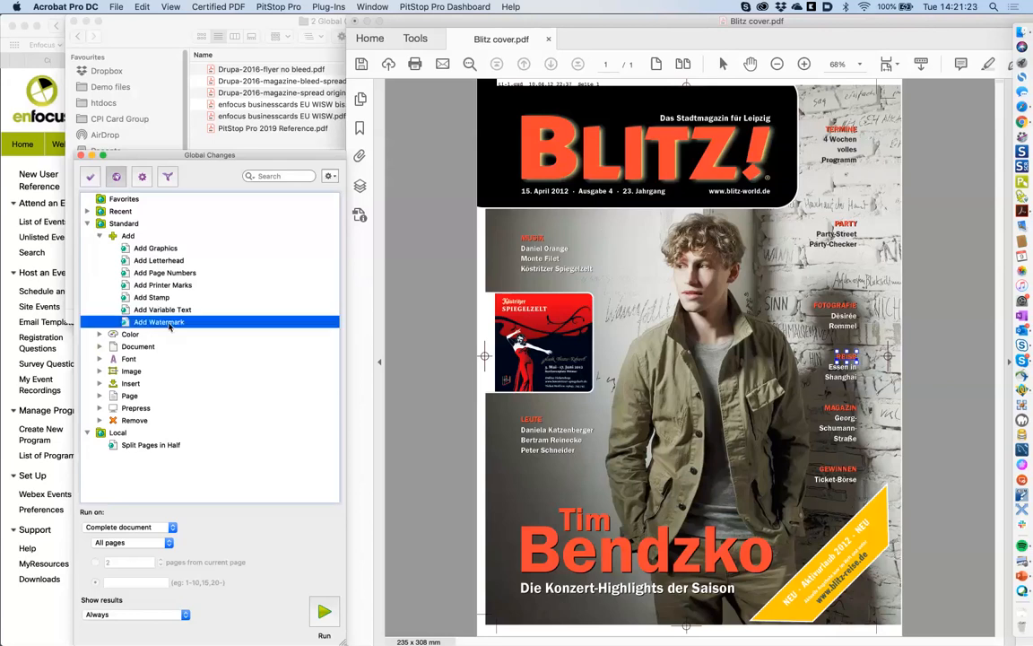
double_click(164, 327)
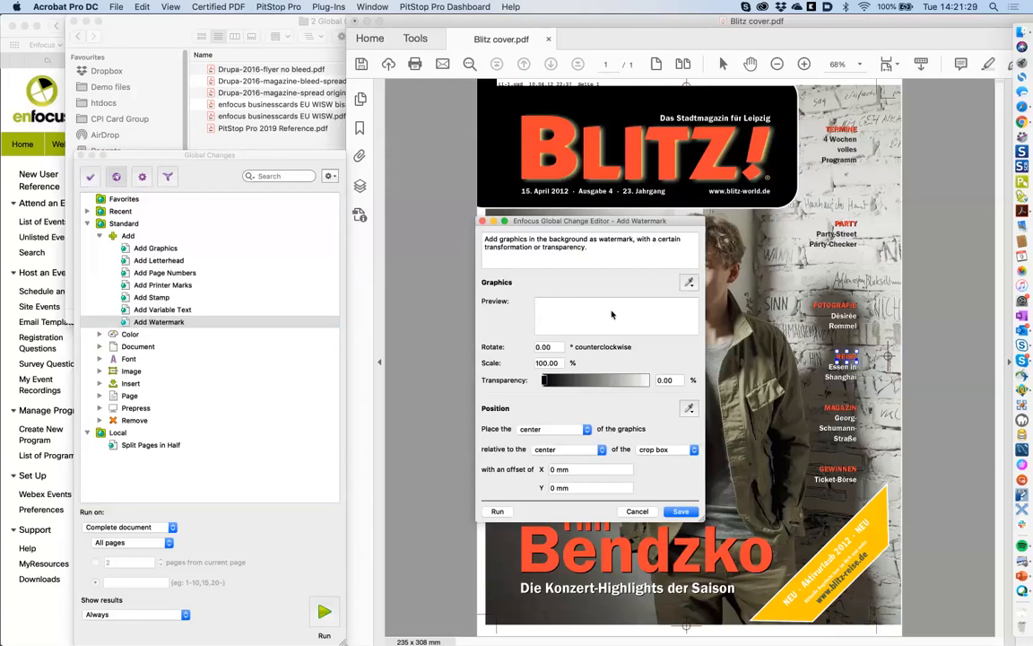
click(637, 511)
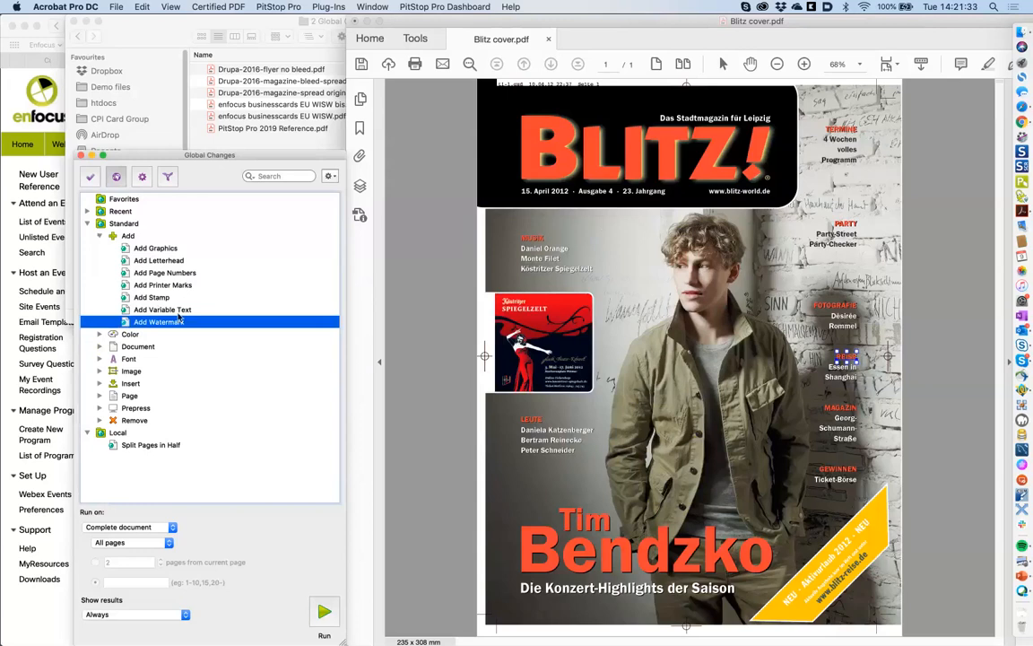
- Open Add Page Numbers, close it without saving, and bring Finder to the front
click(193, 274)
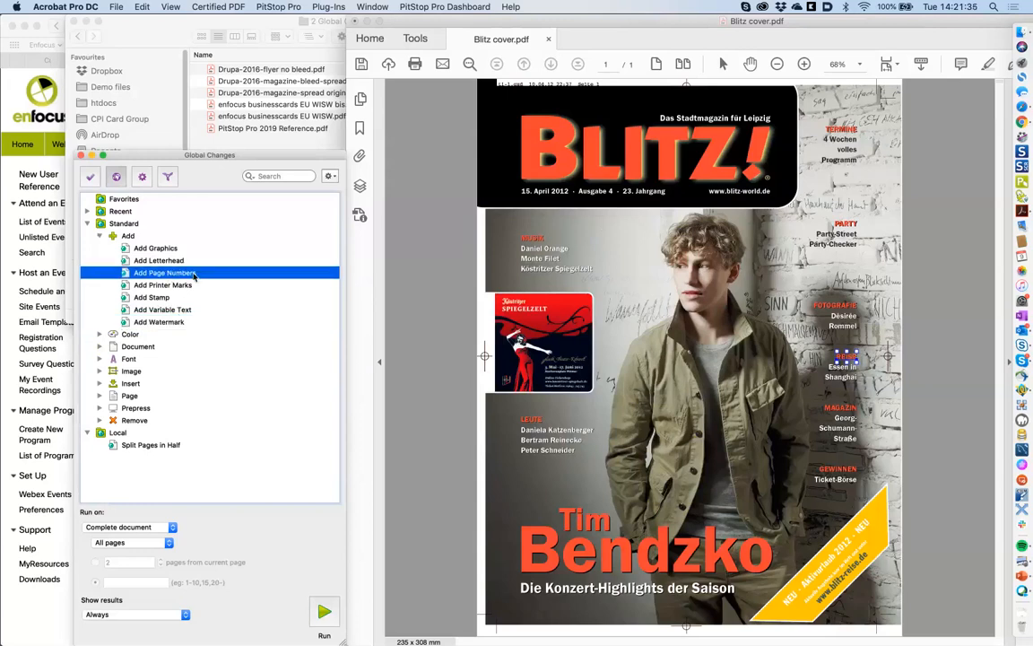
double_click(192, 274)
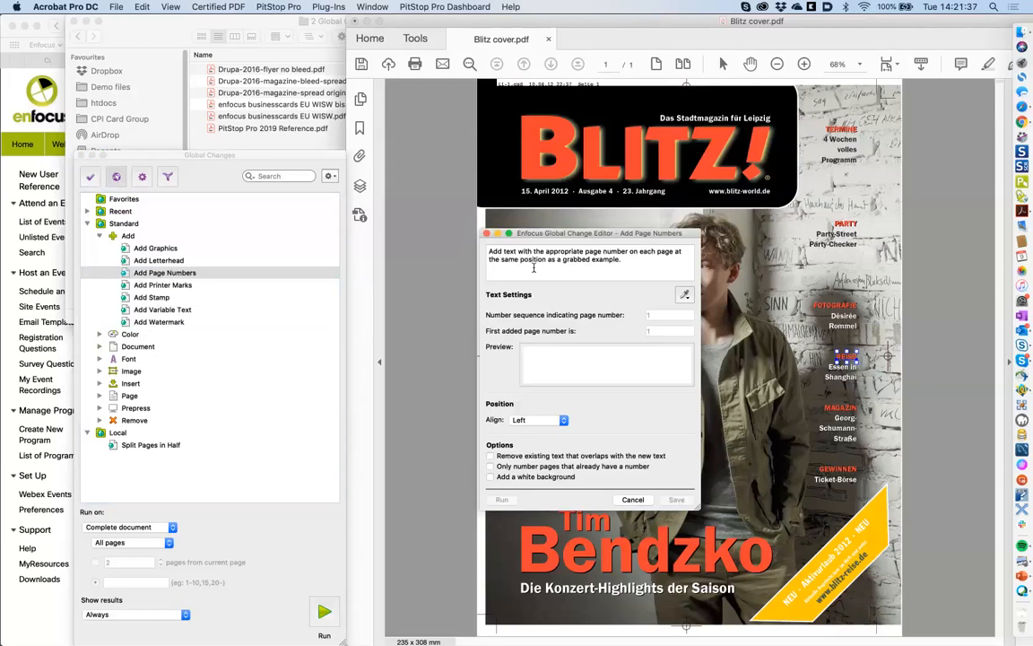
click(486, 234)
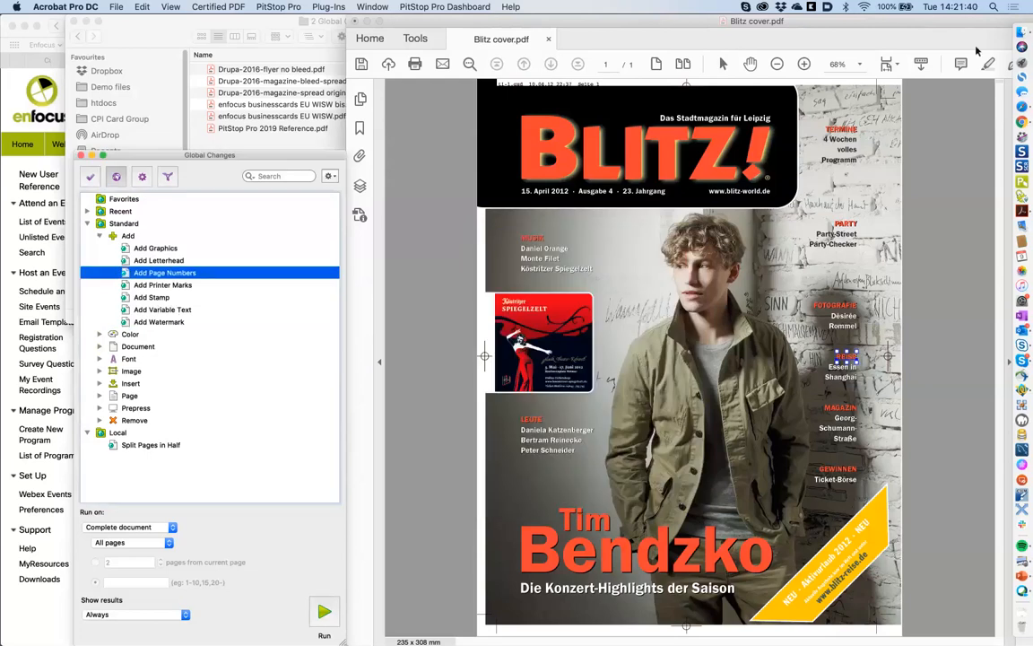
click(1029, 34)
- Find PitStop Pro 2019 Reference.pdf in the training files and open it in Acrobat
click(369, 448)
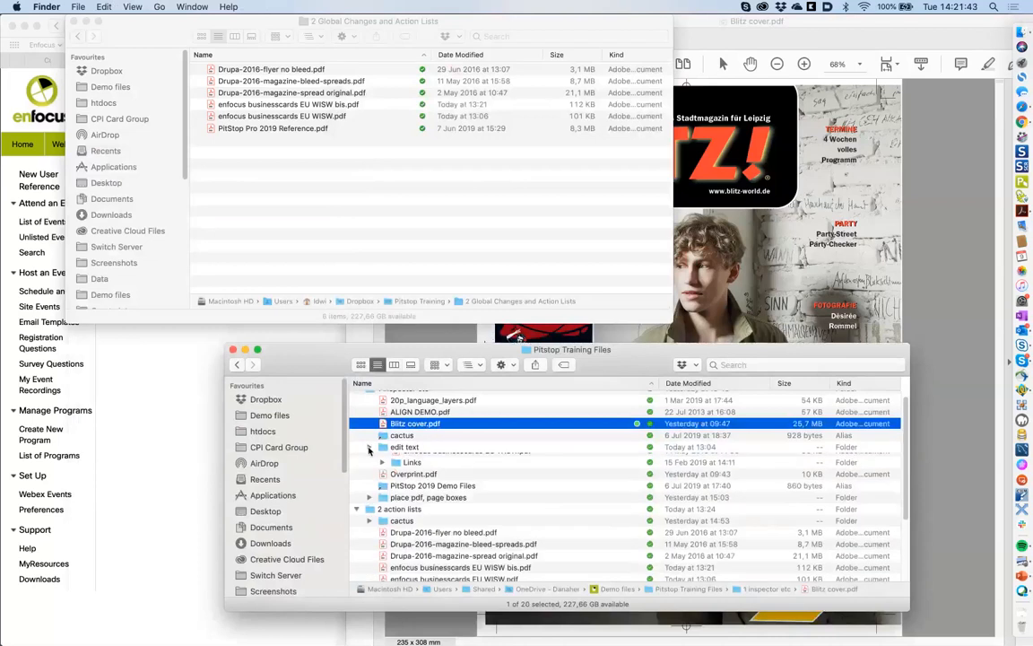
scroll(448, 505, down, 3)
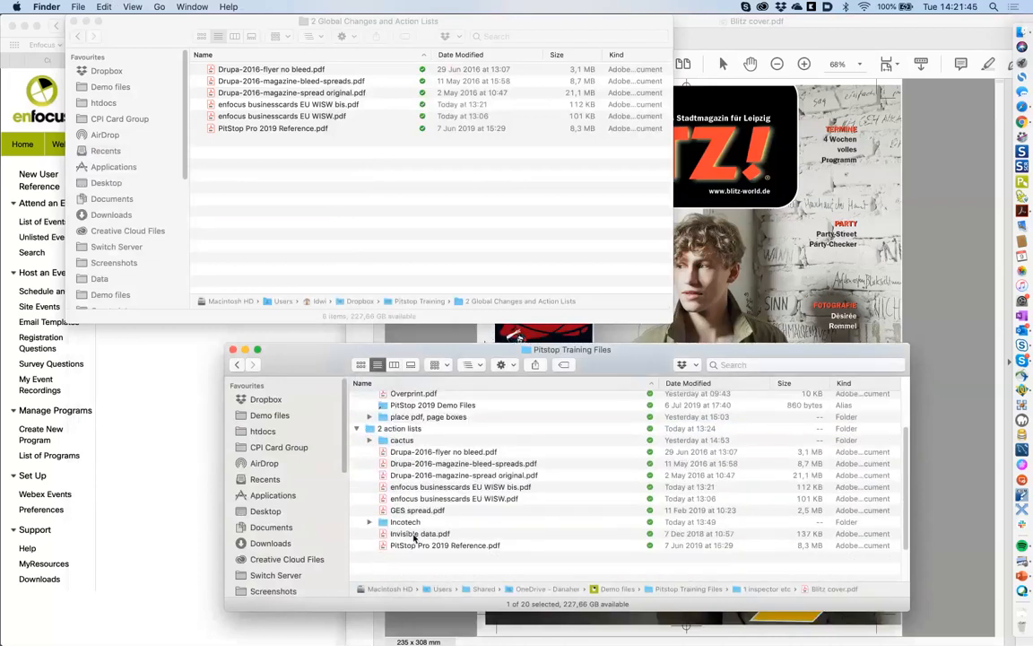
click(417, 547)
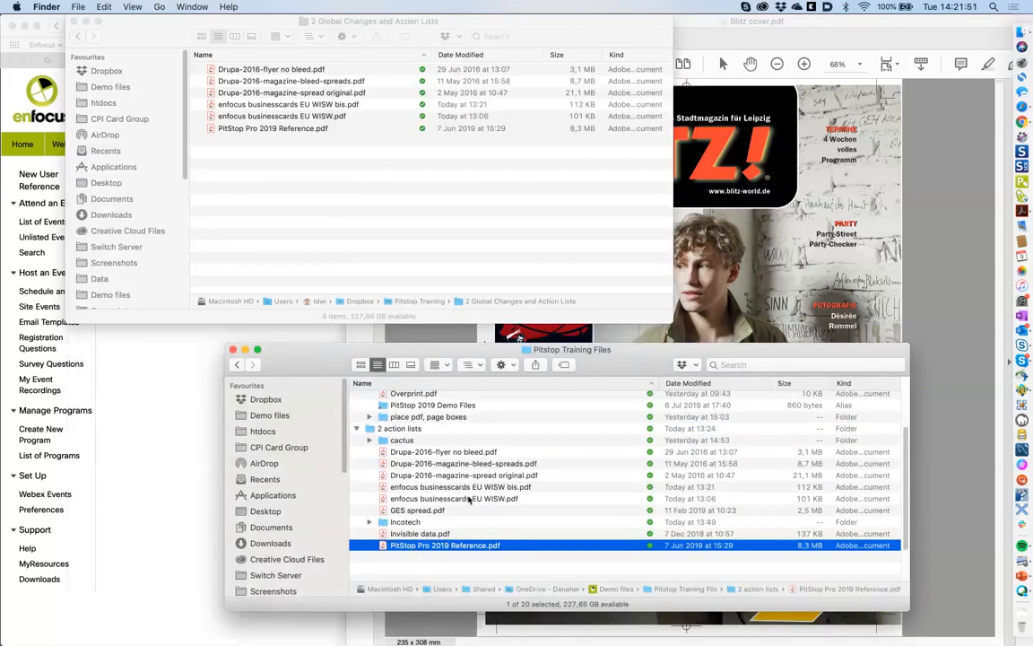
click(323, 222)
click(307, 128)
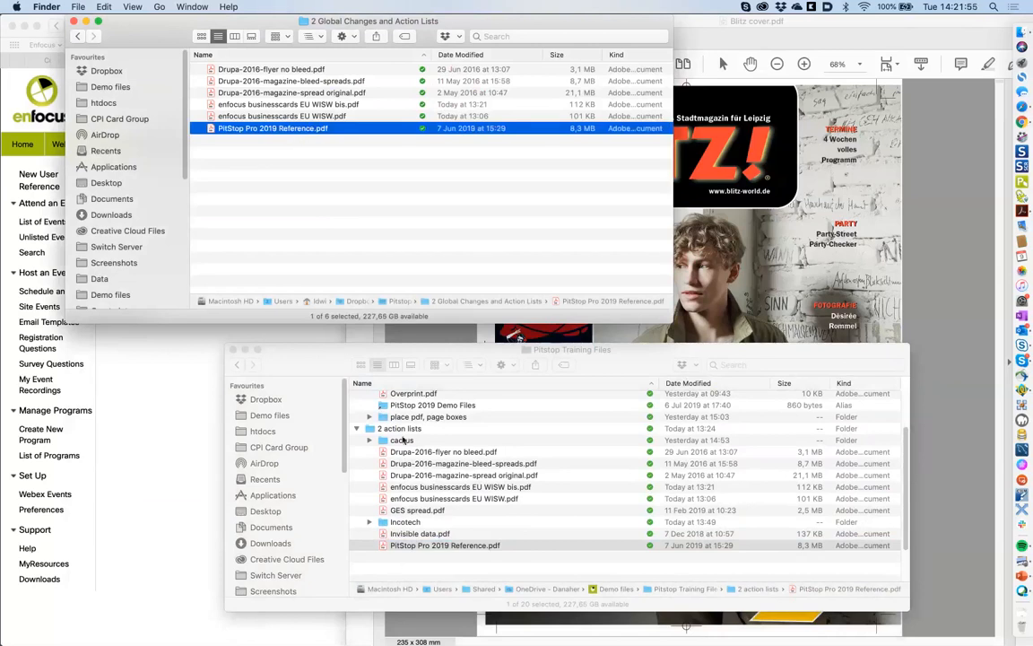
click(412, 547)
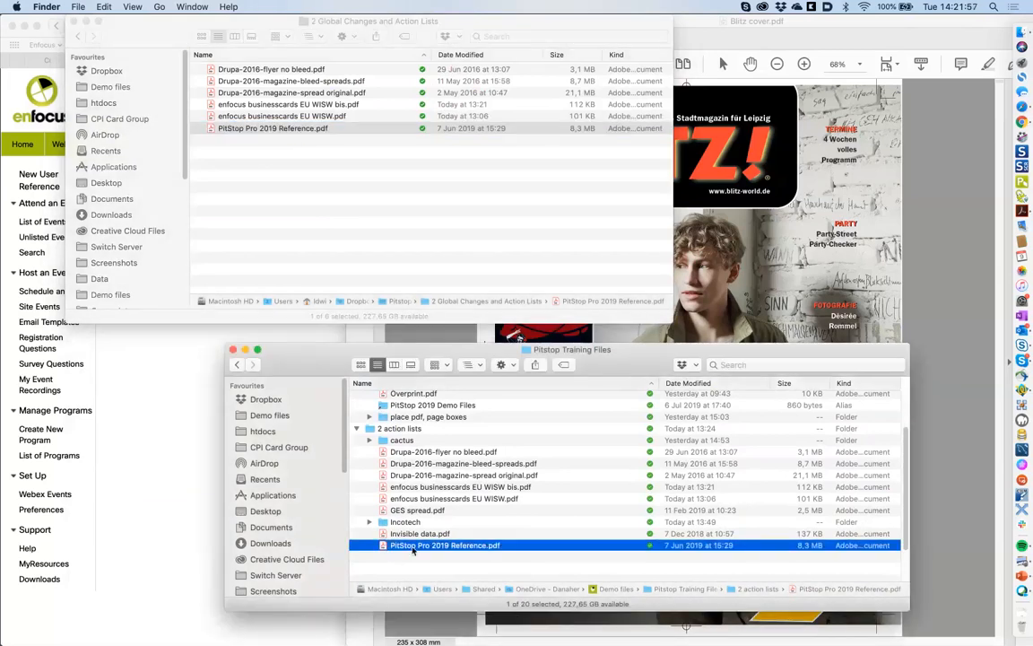
double_click(413, 546)
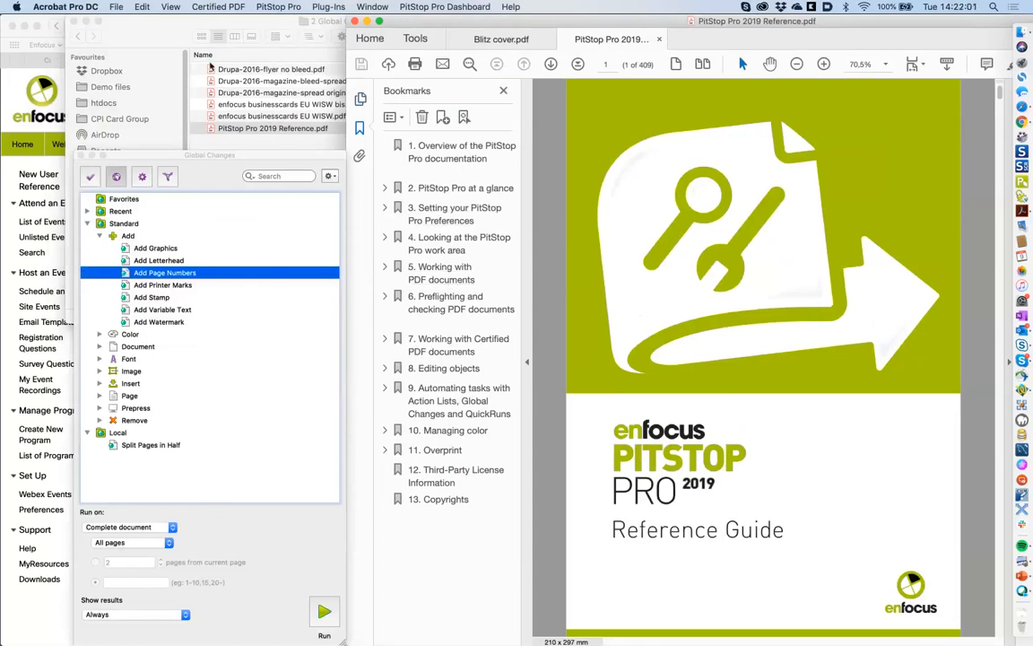
- Check the reference PDF's security restrictions in Document Properties, then cancel
key(super+w)
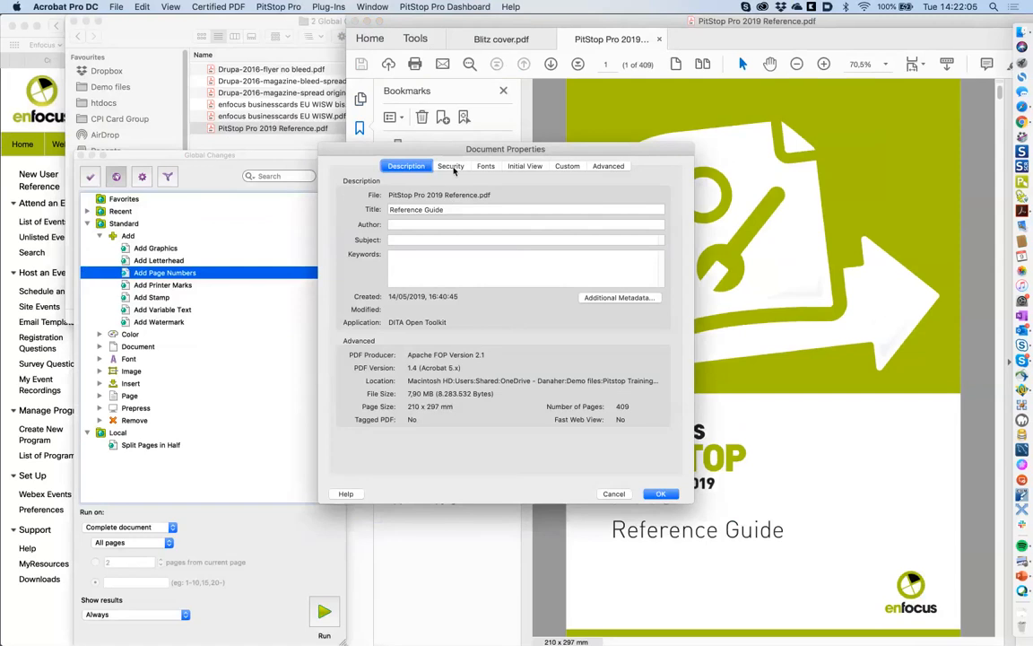
click(452, 167)
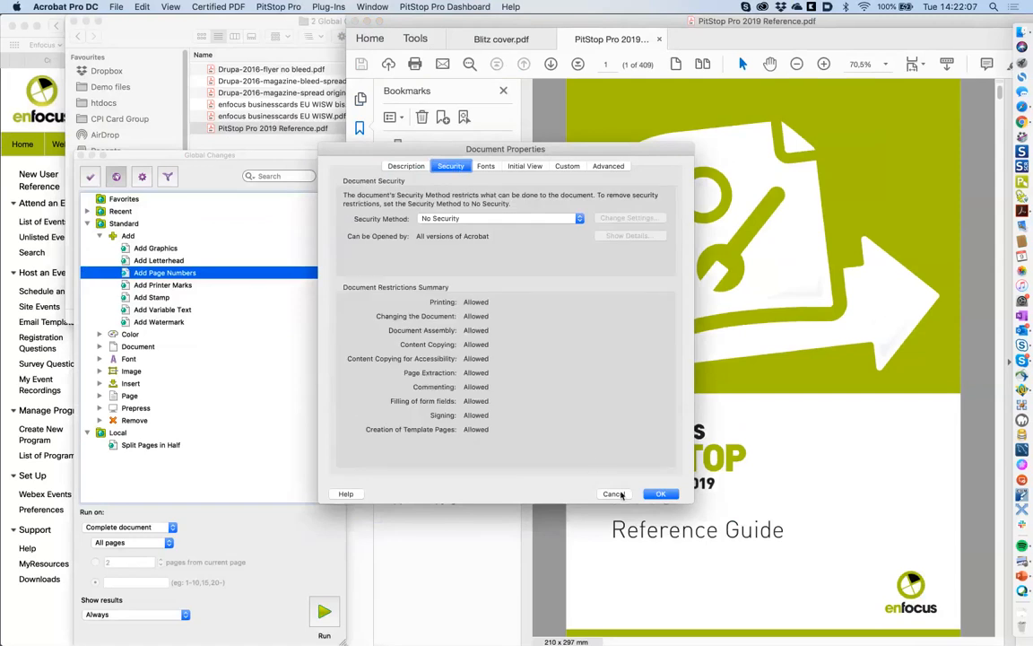
click(615, 493)
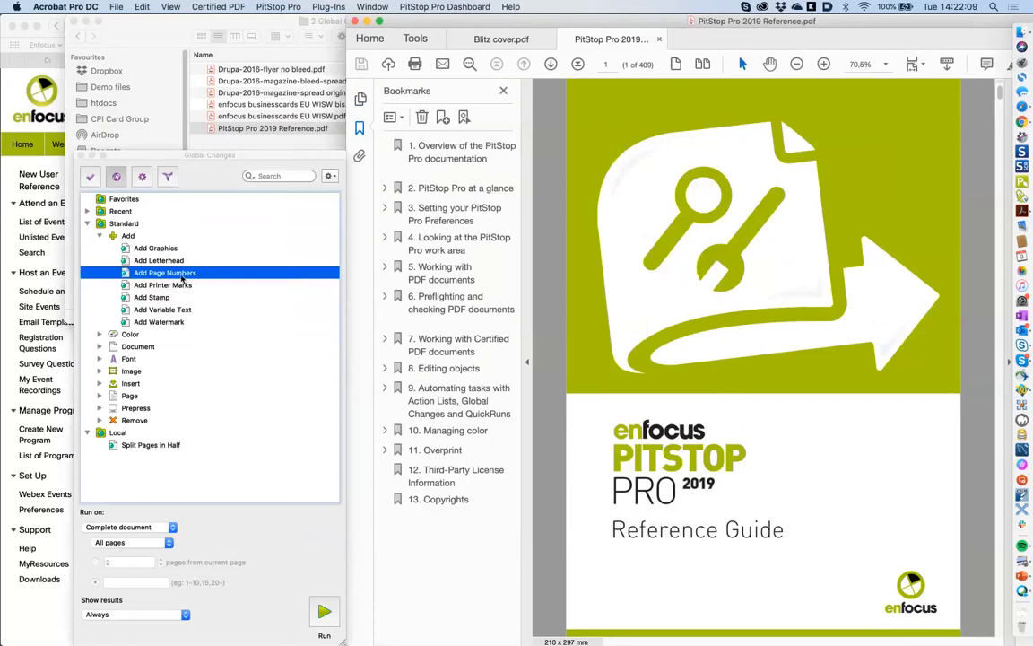
click(182, 280)
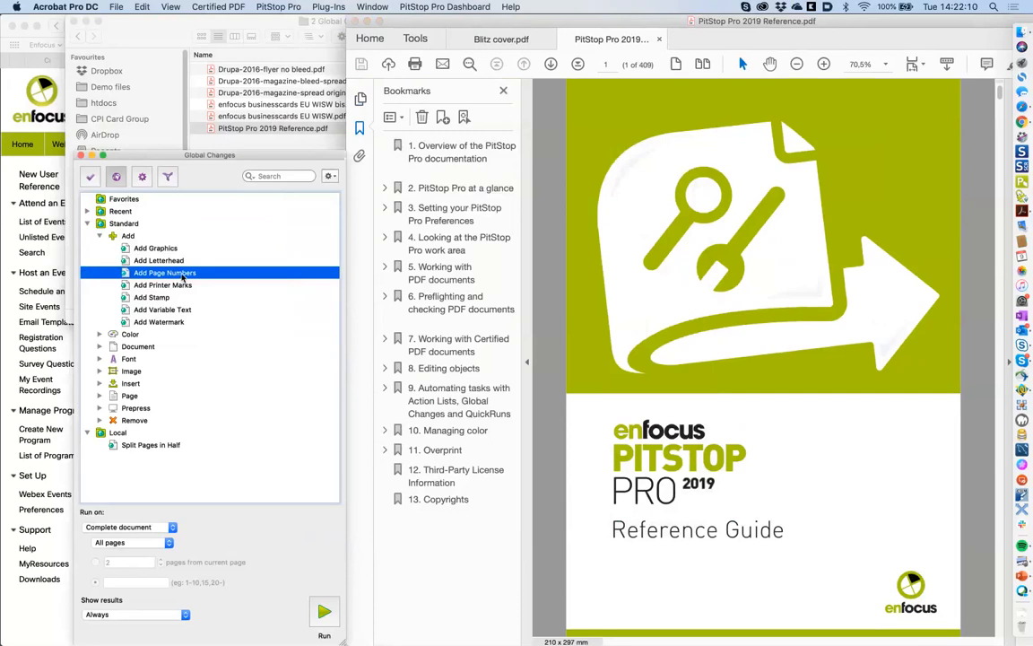
- Open Add Page Numbers for editing and select the cover's Reference Guide text line
double_click(182, 273)
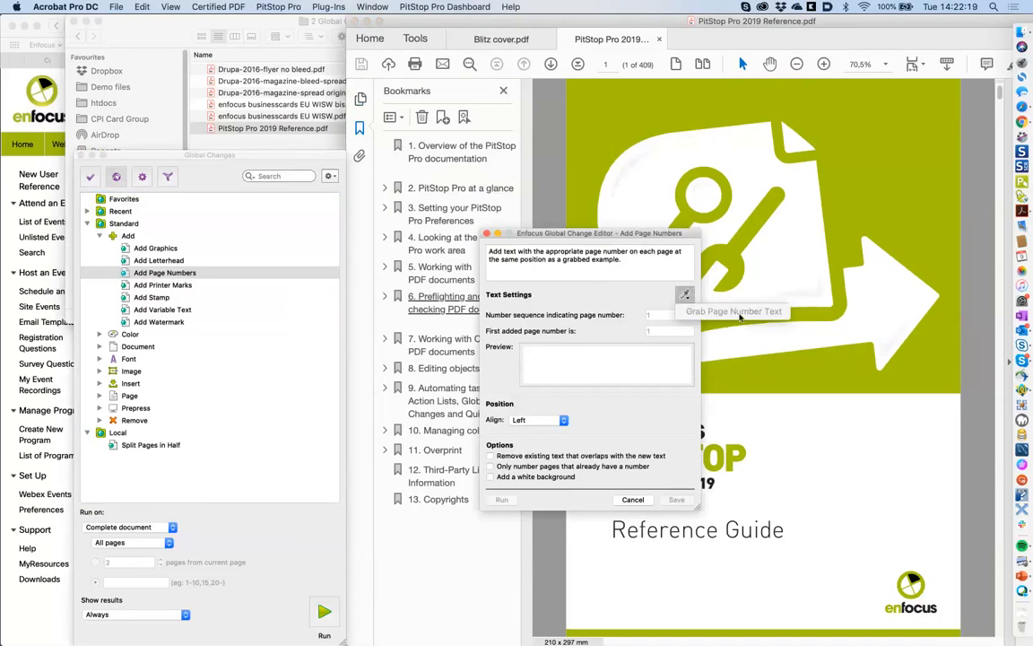
drag(592, 233, 429, 209)
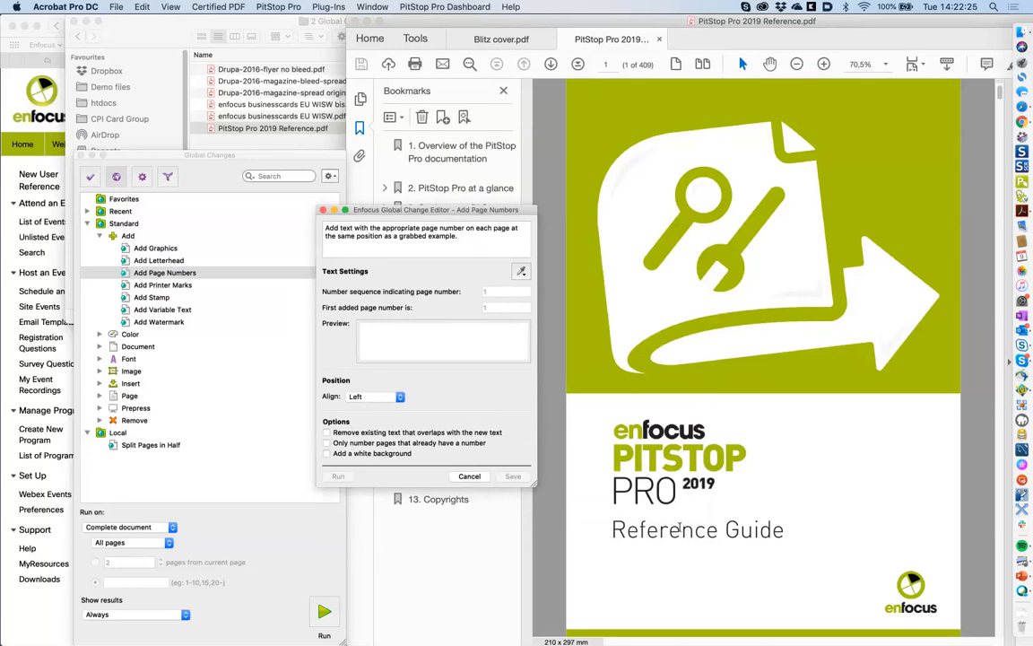
click(672, 532)
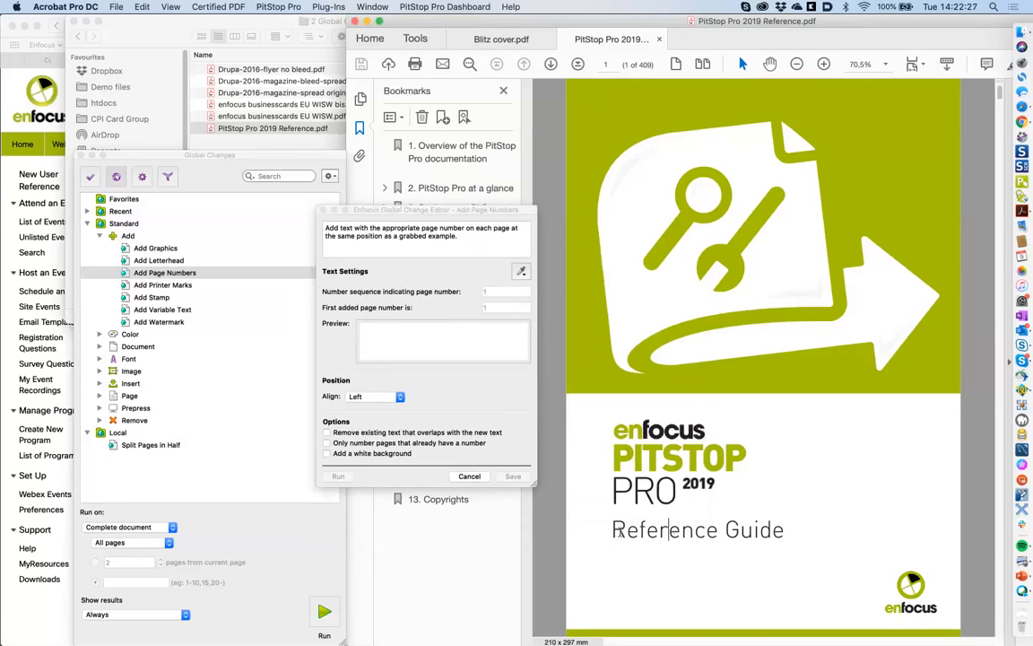
triple_click(668, 530)
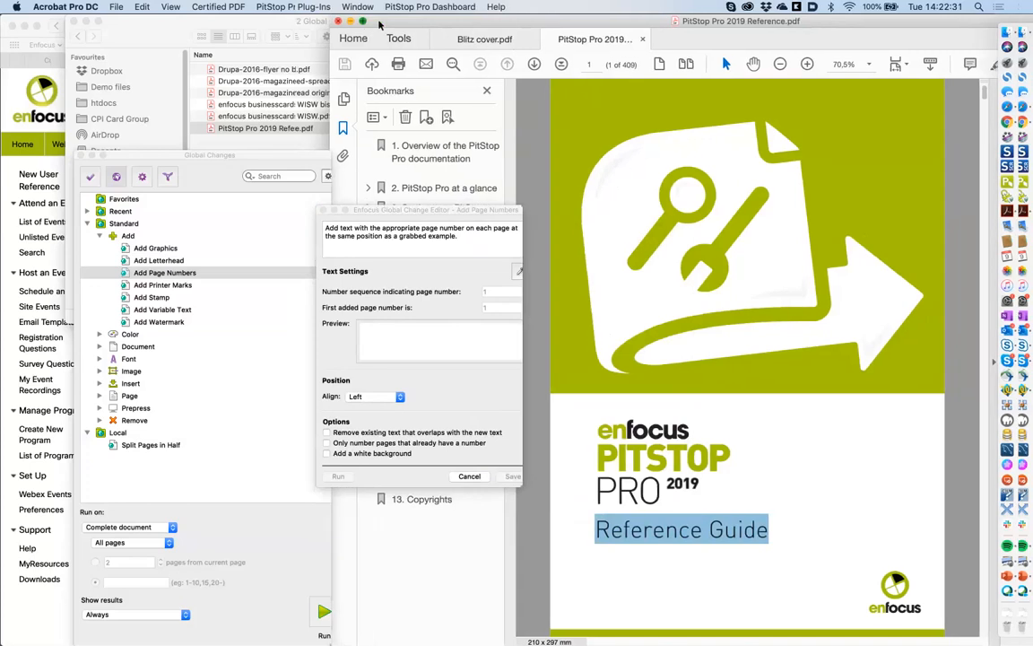
- Select the Reference Guide line in the PitStop Inspector, grab it as the sample, and accept the subset-font alert
click(379, 20)
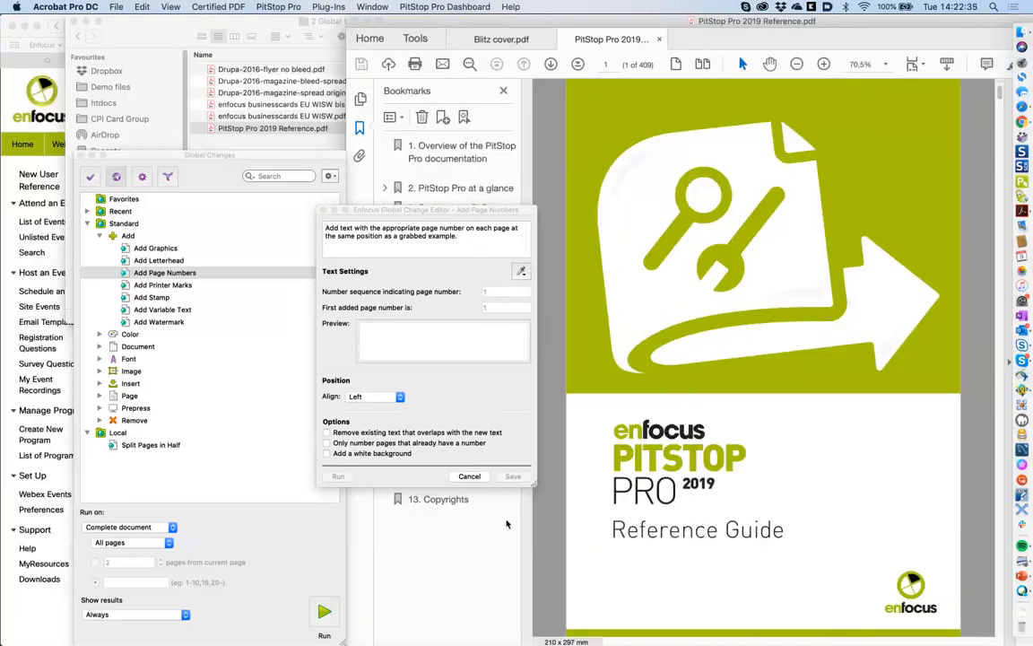
key(super+alt+i)
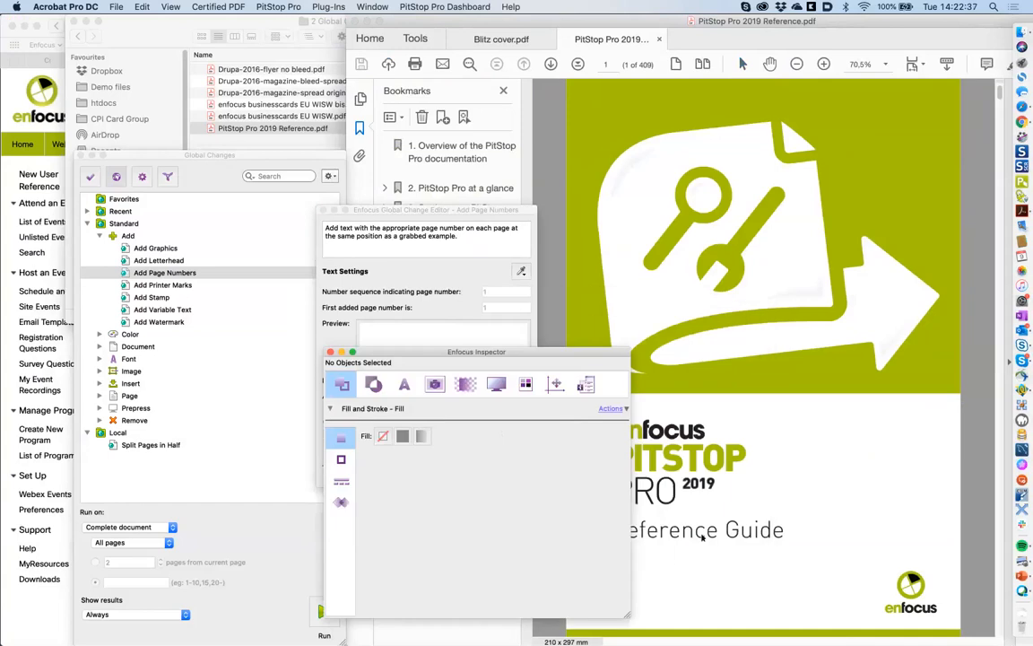
click(702, 536)
drag(536, 355, 468, 393)
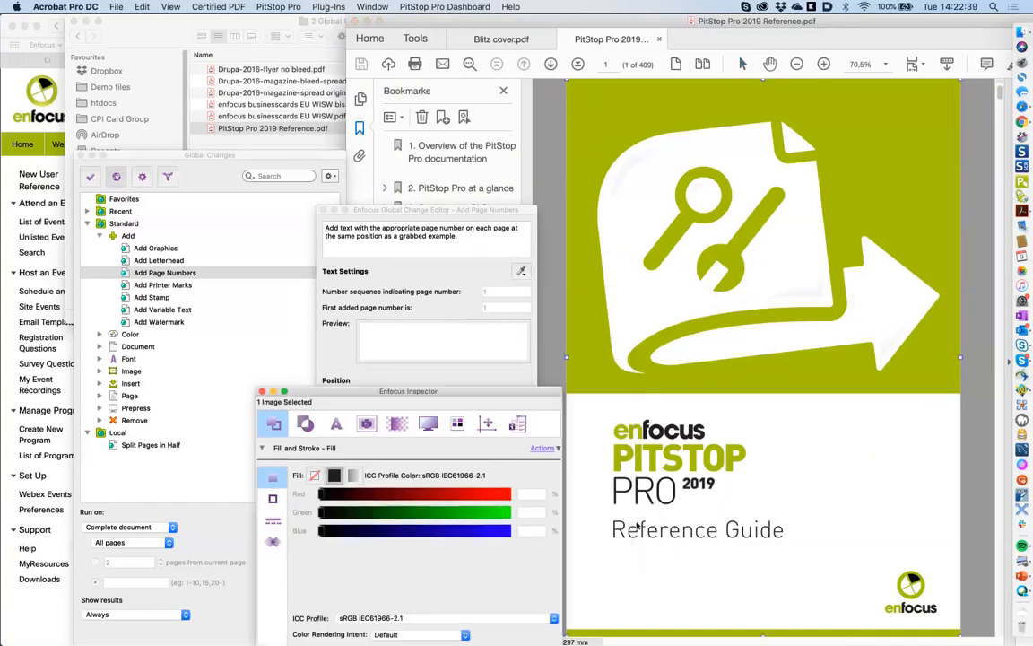
click(638, 528)
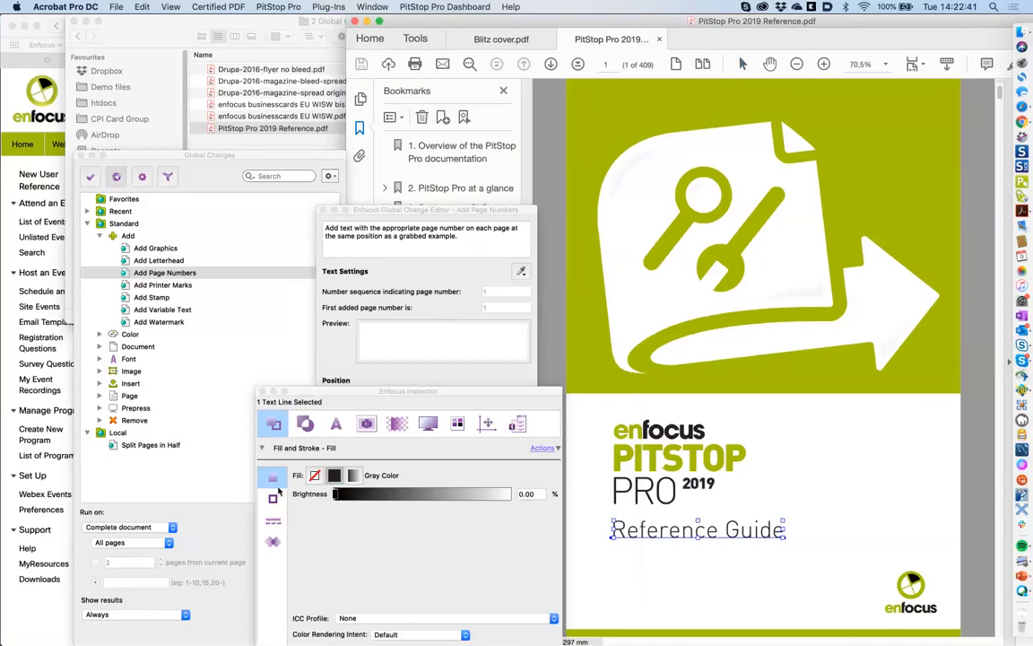
click(334, 425)
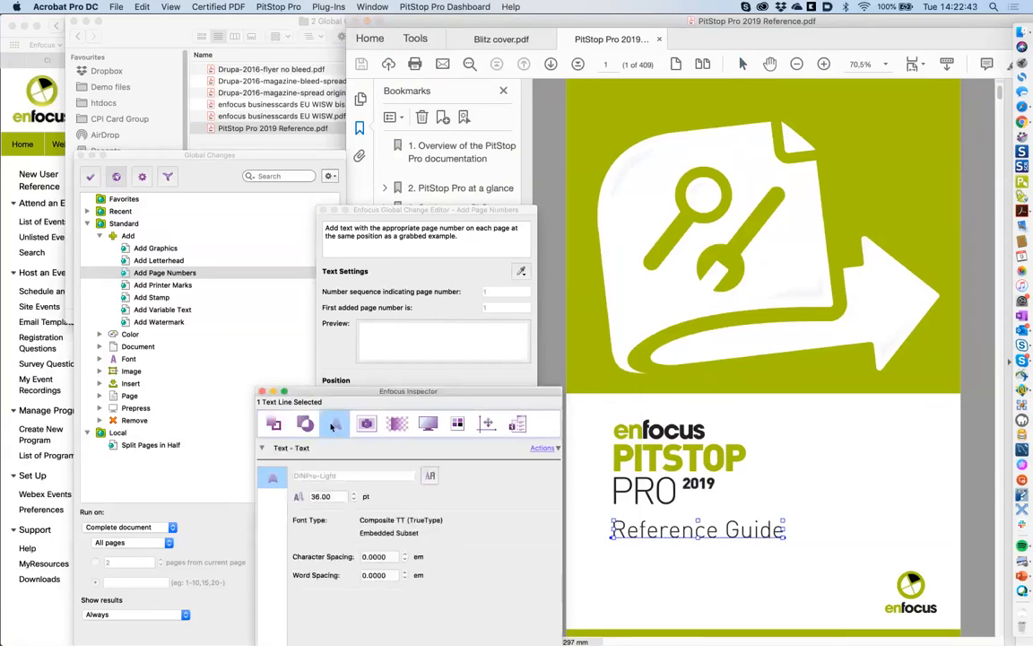
click(274, 425)
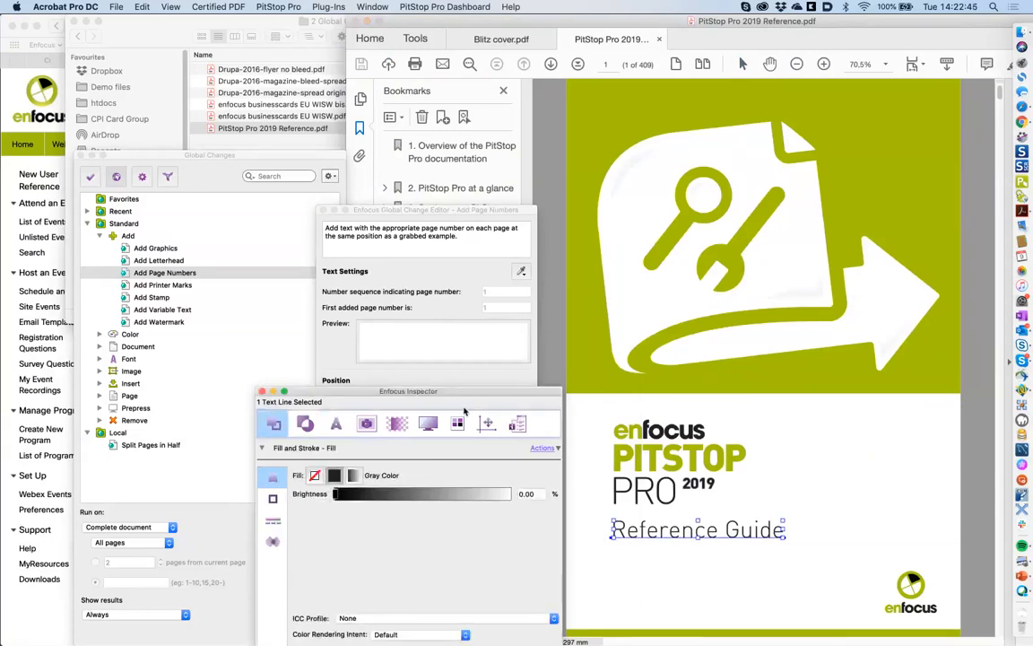
click(492, 339)
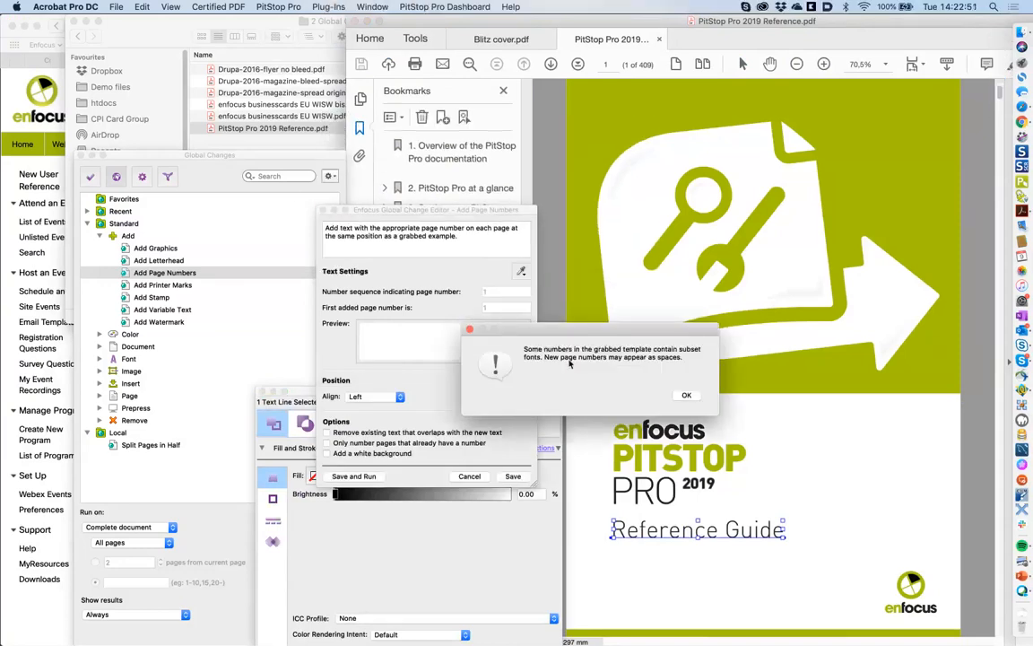
click(687, 396)
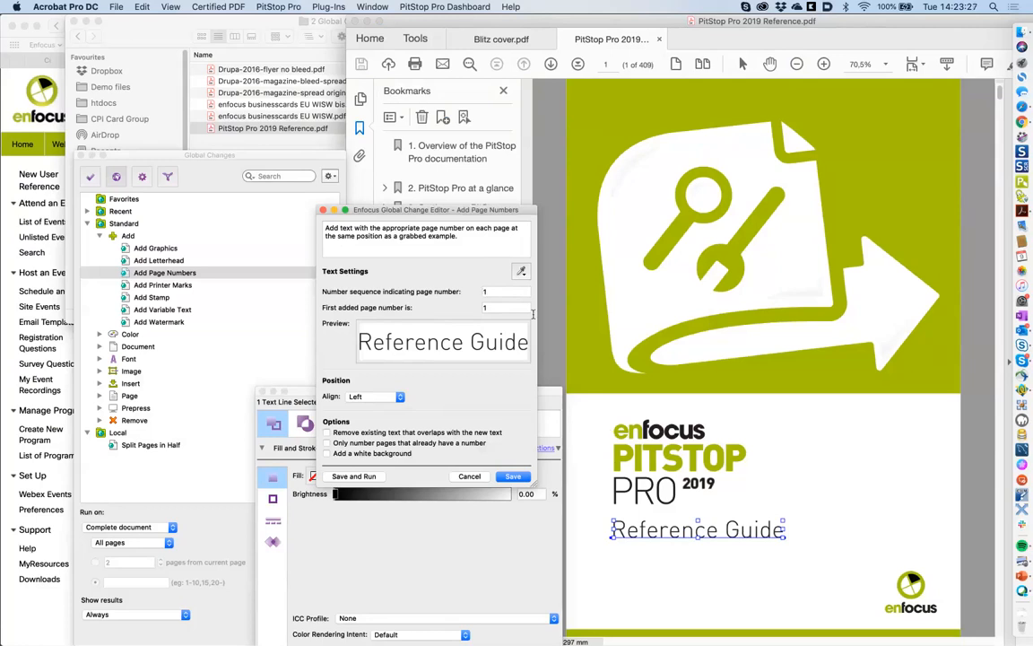
- Add a 'Chapter 1 page 1' text line near the bottom of the cover with Edit Text Line
click(693, 531)
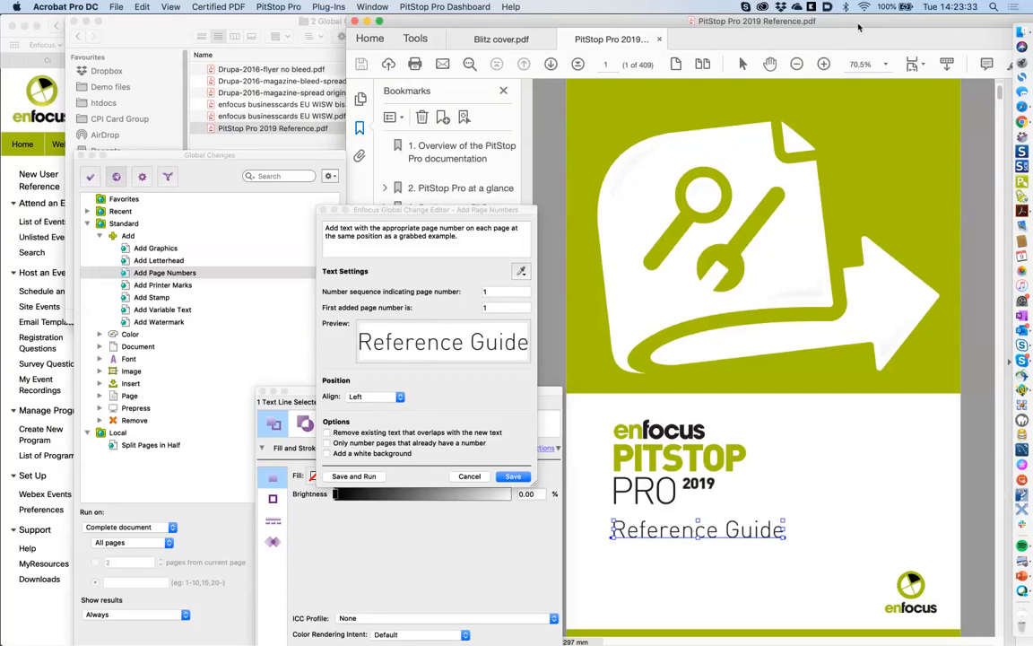
drag(858, 27, 805, 26)
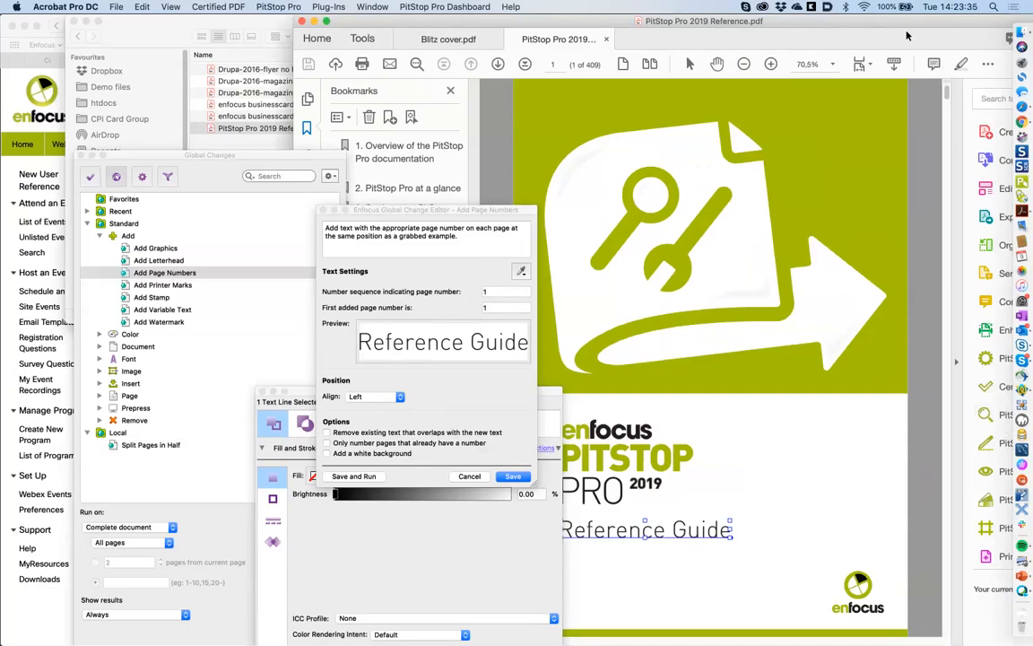
drag(907, 35, 857, 36)
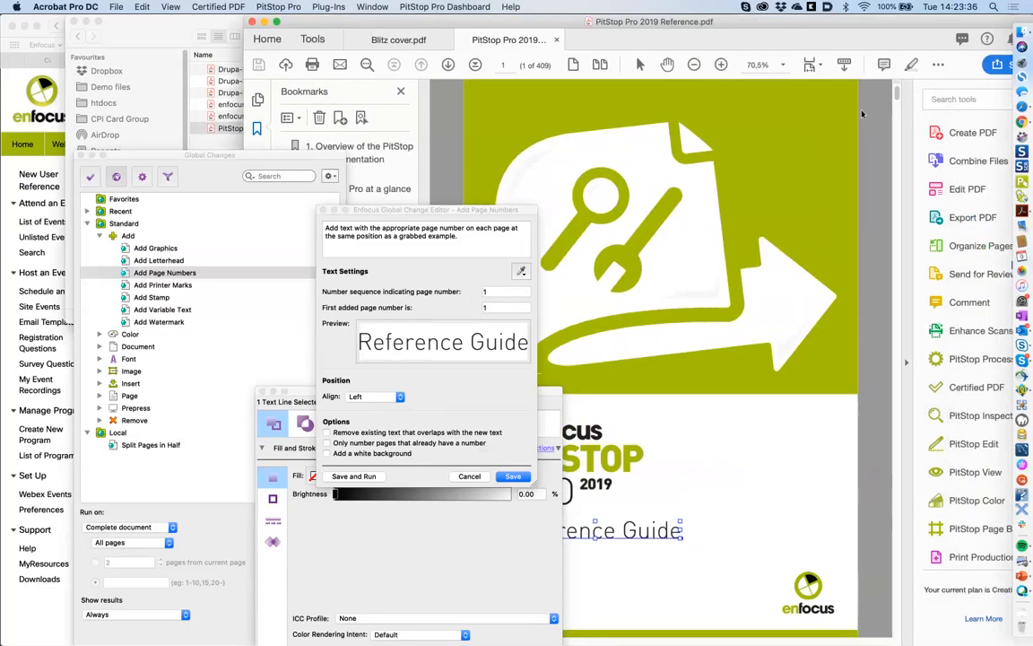
click(961, 446)
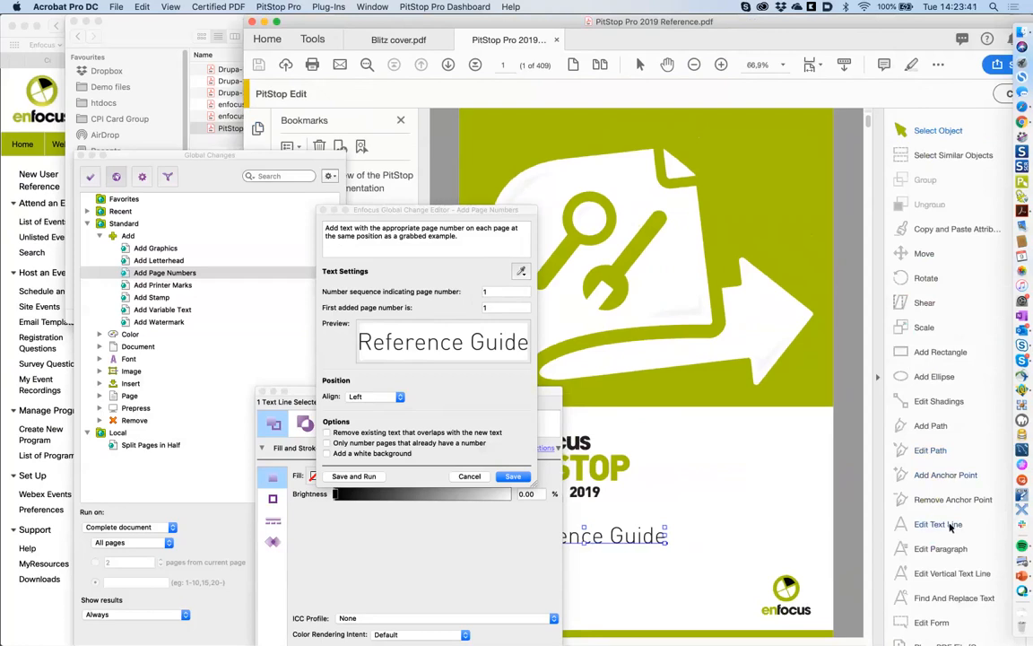
click(945, 527)
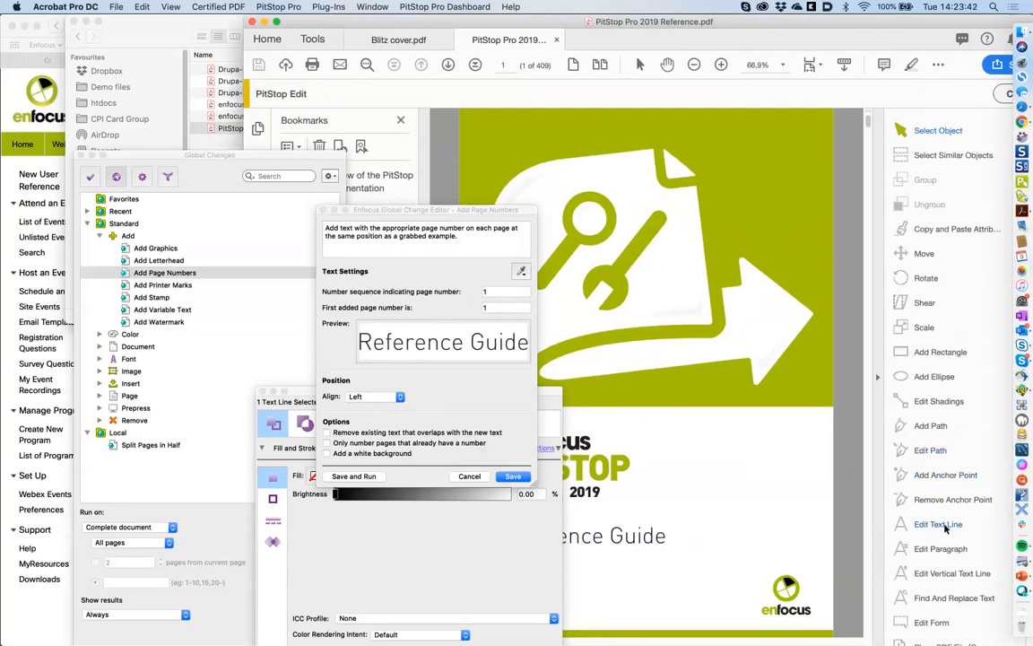
click(609, 602)
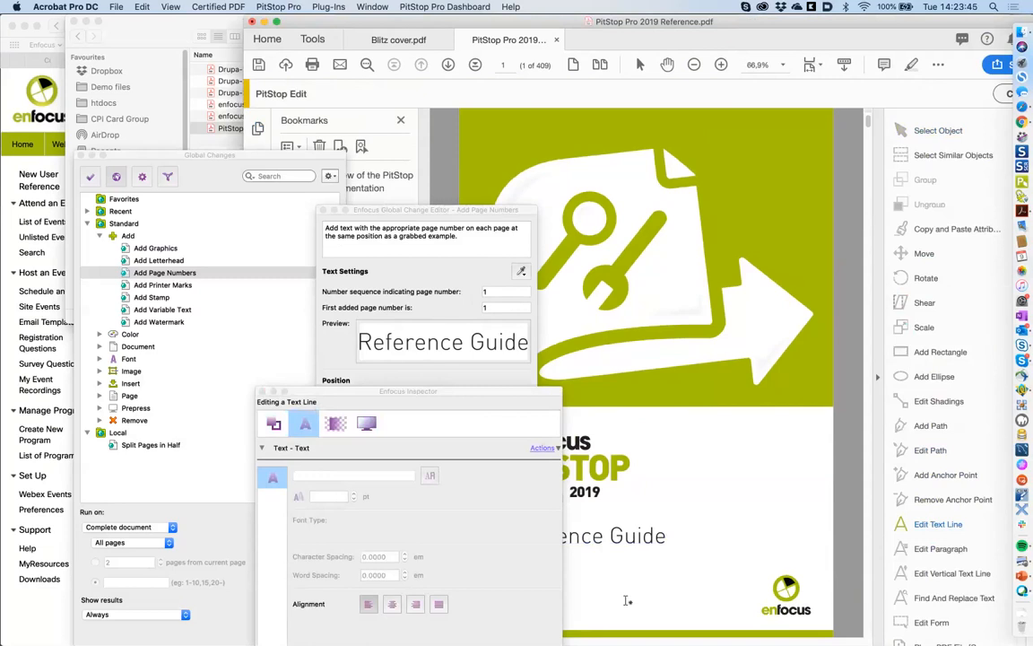
text(c)
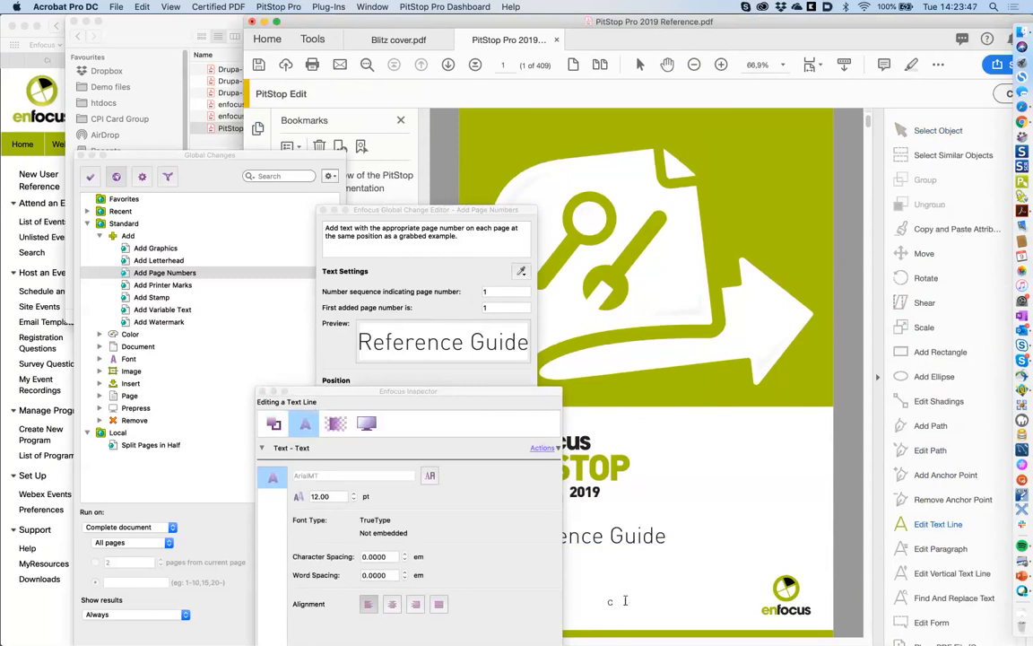
text(har)
text(p)
text(ter)
text( 1 pa)
text(ne)
text( 1)
key(Delete)
key(Delete)
key(Delete)
key(BackSpace)
text(ge 1)
click(667, 223)
- Grab the 'Chapter 1 page 1' line as the page-number sample, with sequence 2 and first number 10
click(926, 133)
click(642, 606)
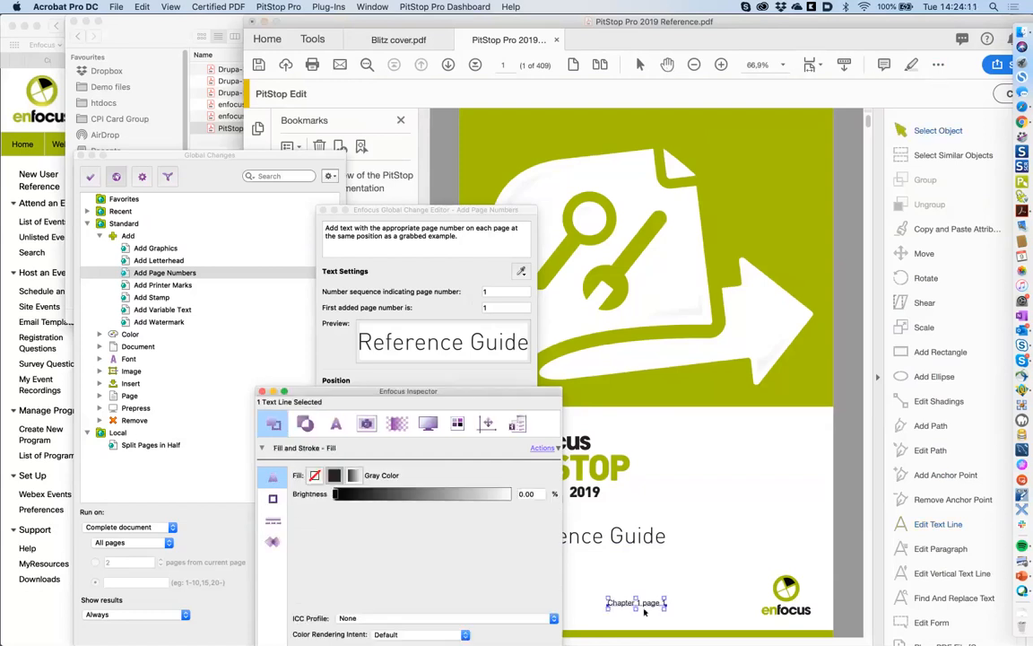
click(519, 336)
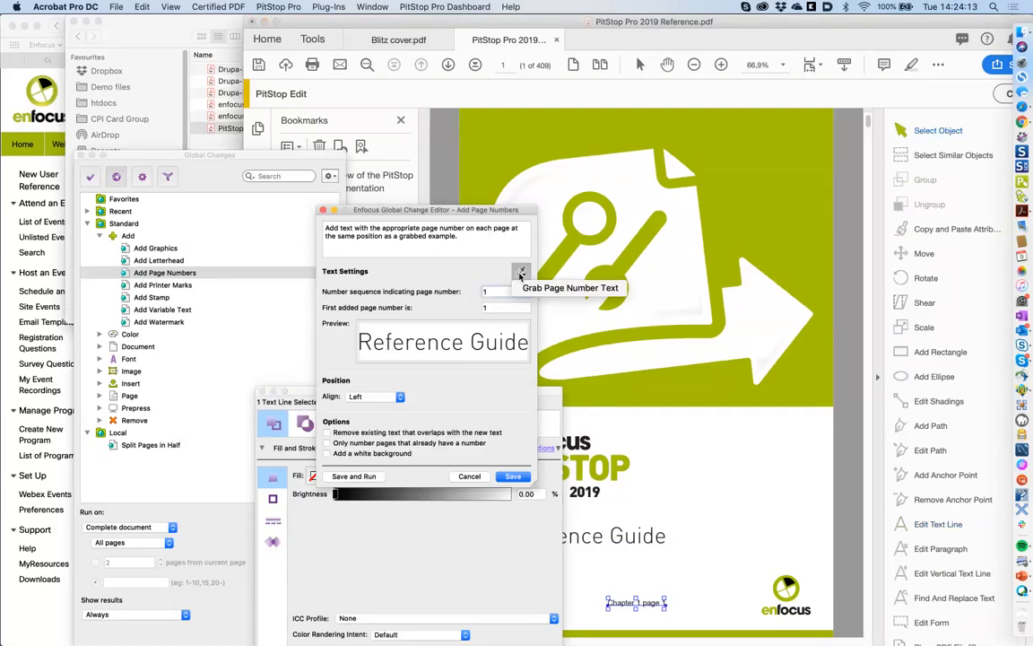
click(520, 271)
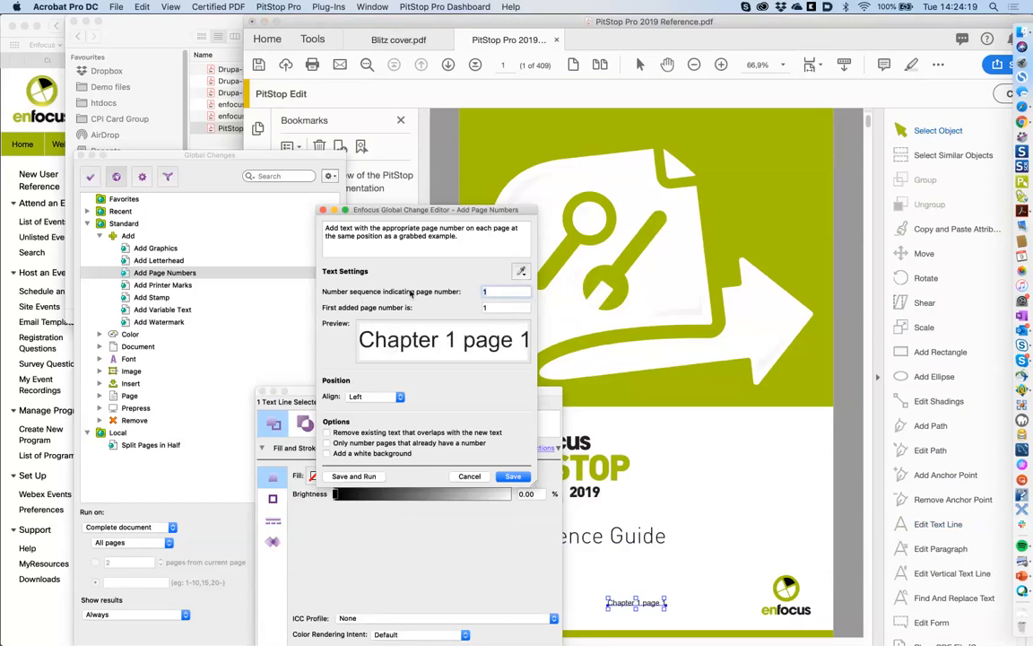
text(2)
click(489, 307)
text(0)
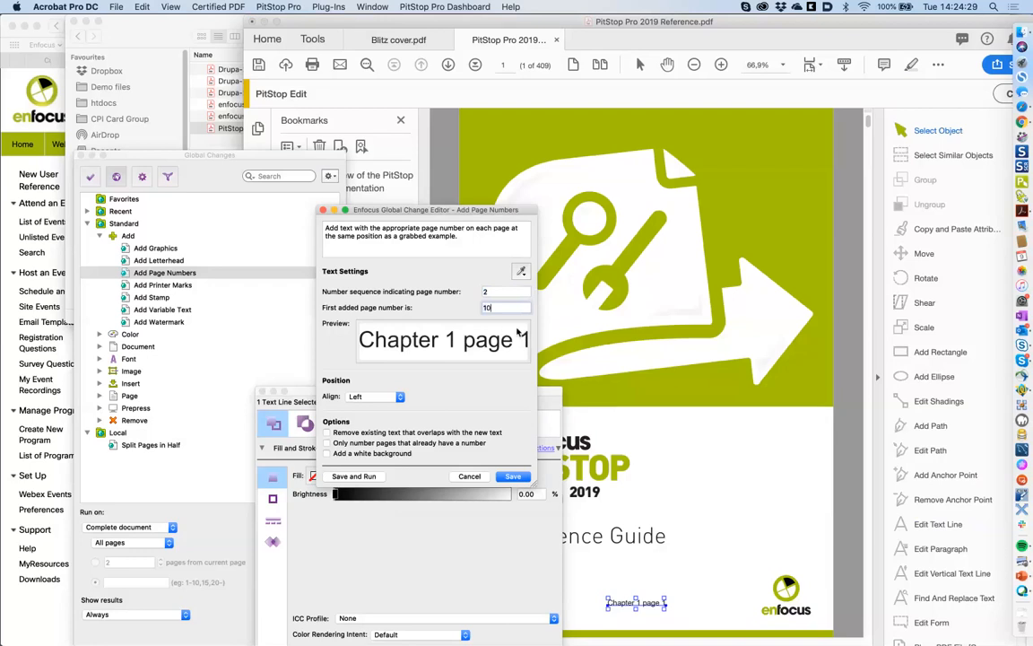
- Keep left alignment, remove overlapping text, leave no white background, and save the page-number settings
click(386, 399)
click(387, 399)
click(328, 433)
click(399, 456)
click(333, 453)
click(511, 477)
click(510, 476)
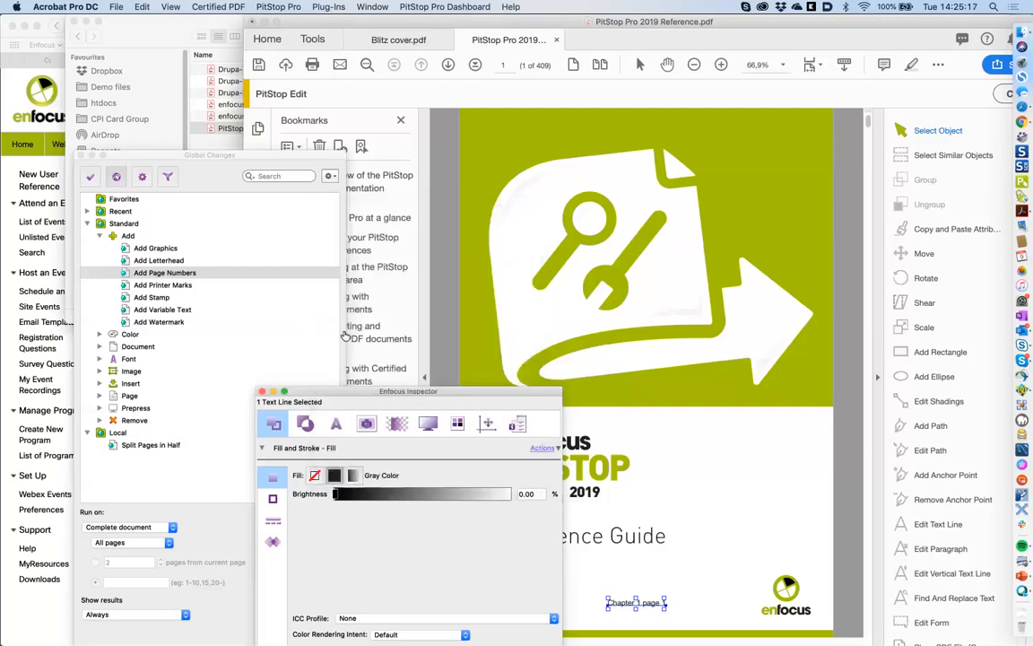
- Run Add Page Numbers on pages 1-20 of the reference guide
click(188, 274)
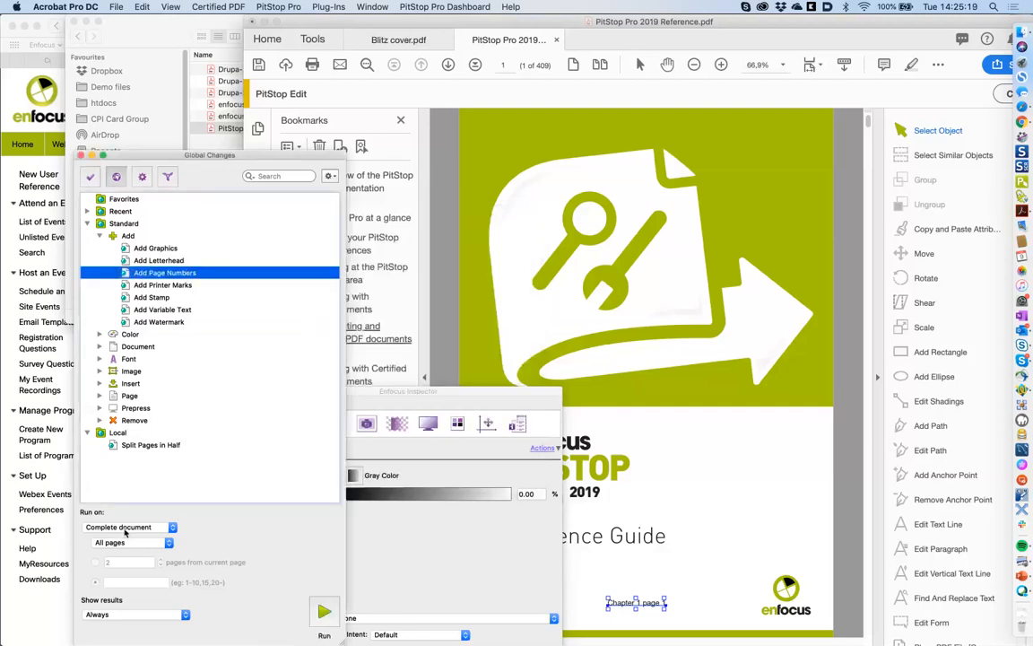
click(131, 543)
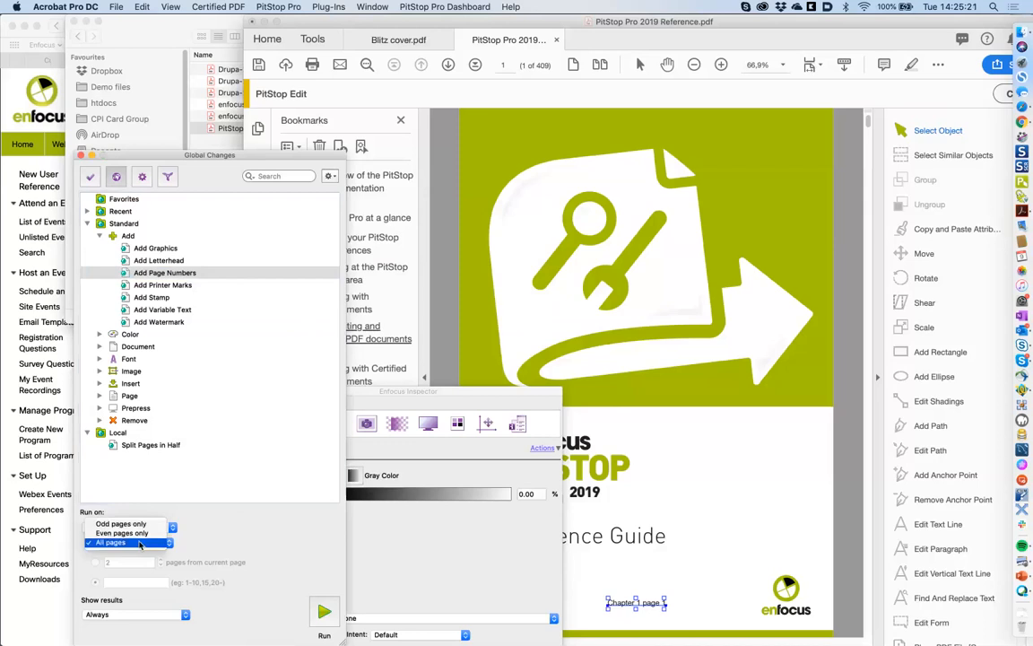
click(139, 544)
click(127, 531)
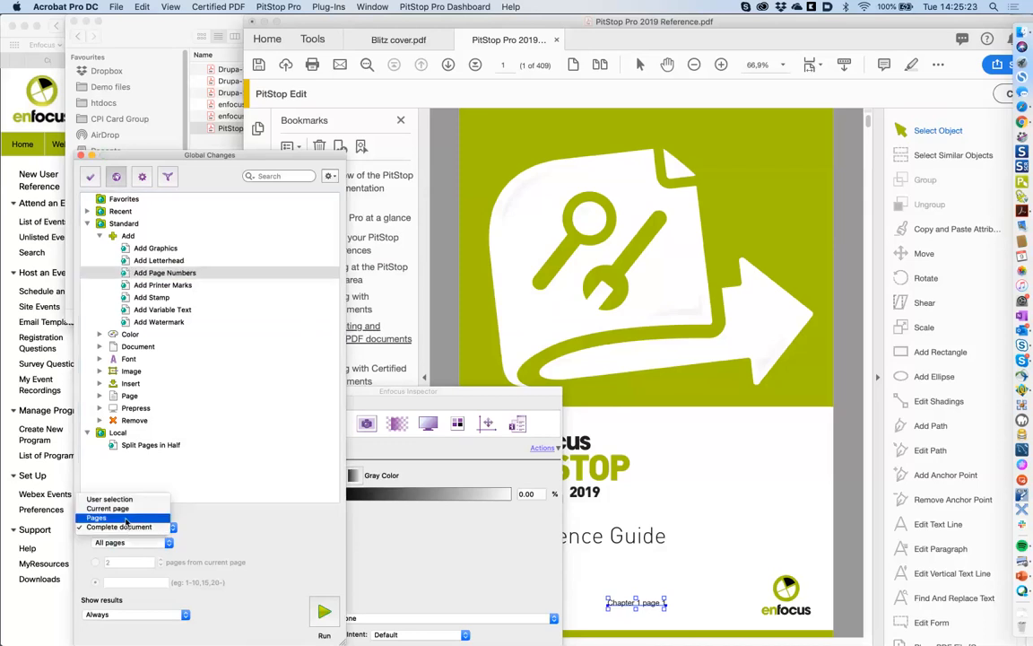
click(125, 517)
text(1)
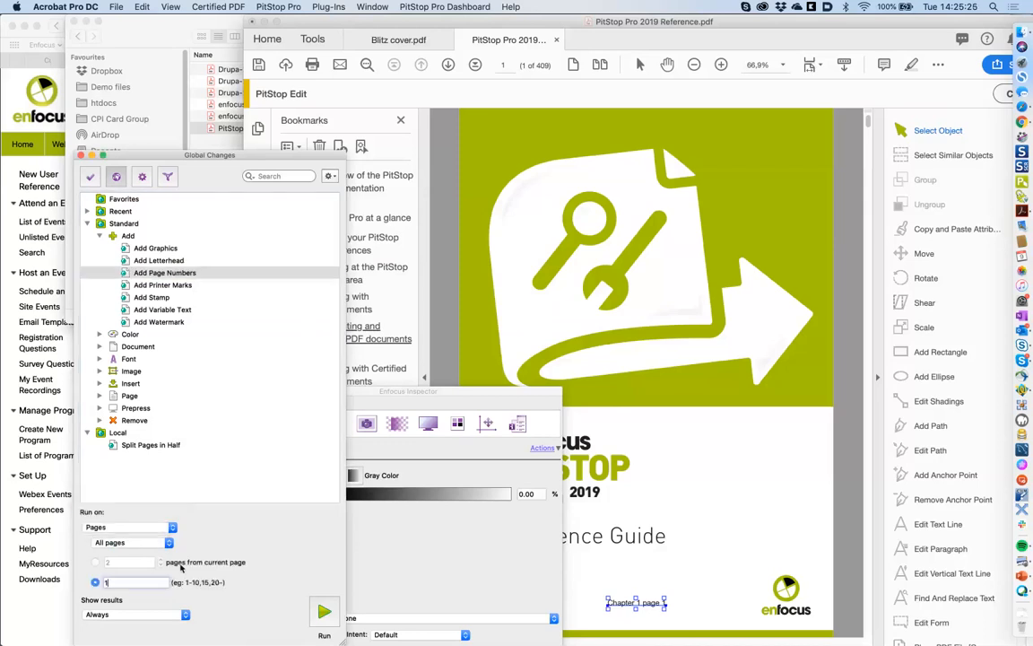
text(-20)
click(321, 613)
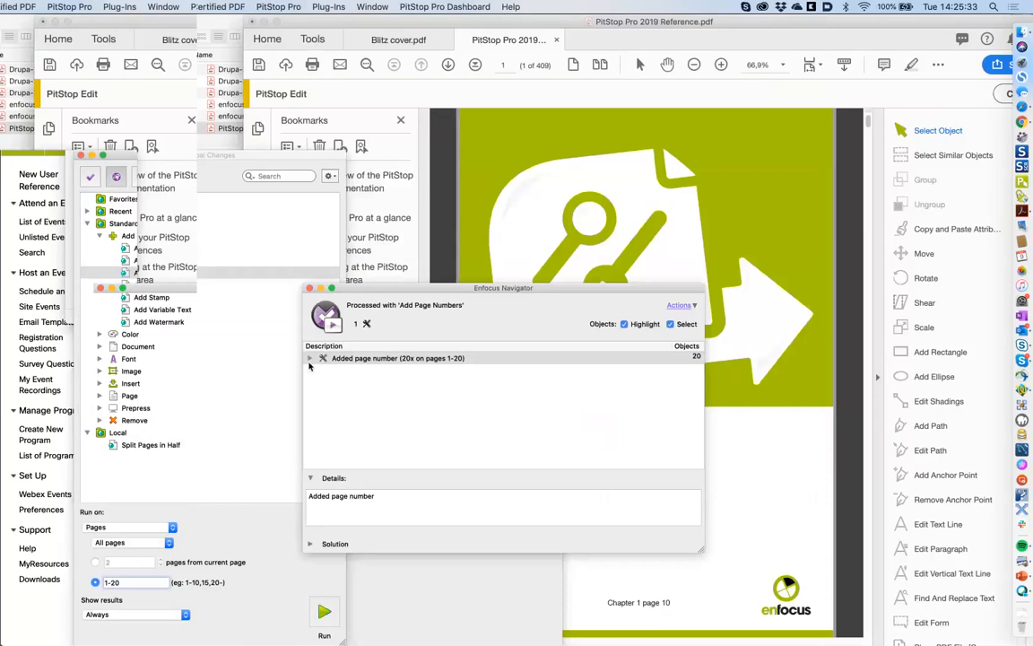
- Step through the first six added page numbers in the results list, then close it
click(310, 358)
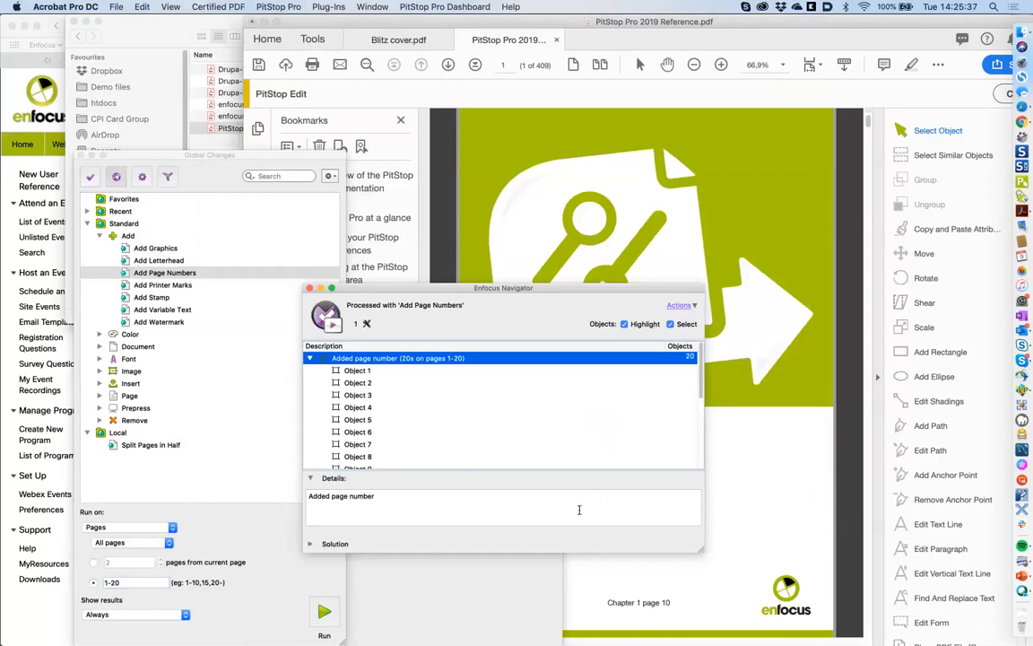
click(364, 382)
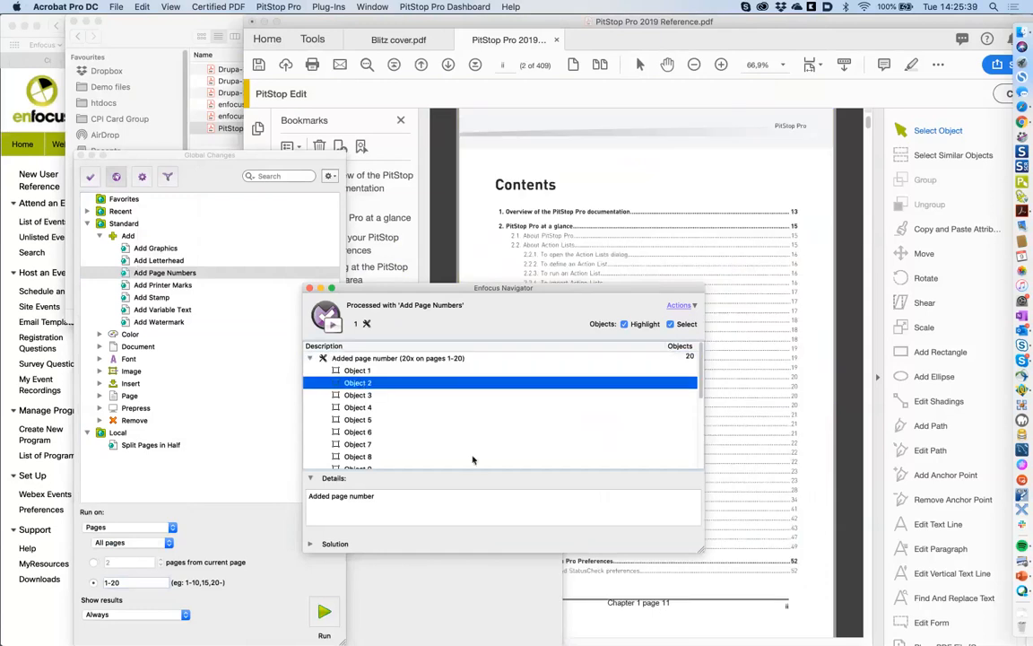
click(357, 395)
click(355, 408)
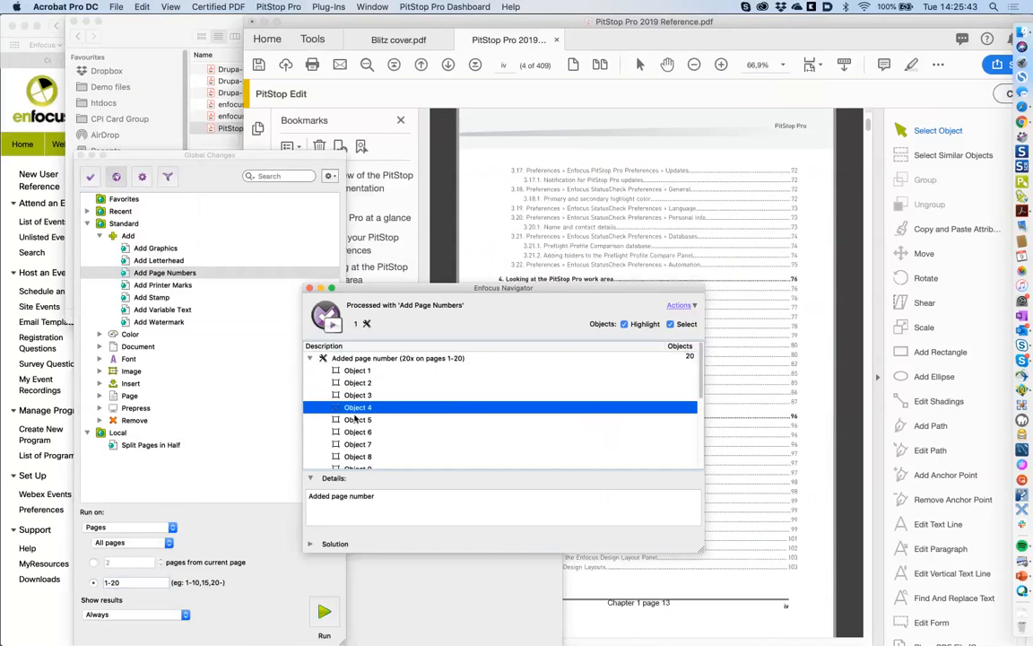
click(357, 419)
click(359, 434)
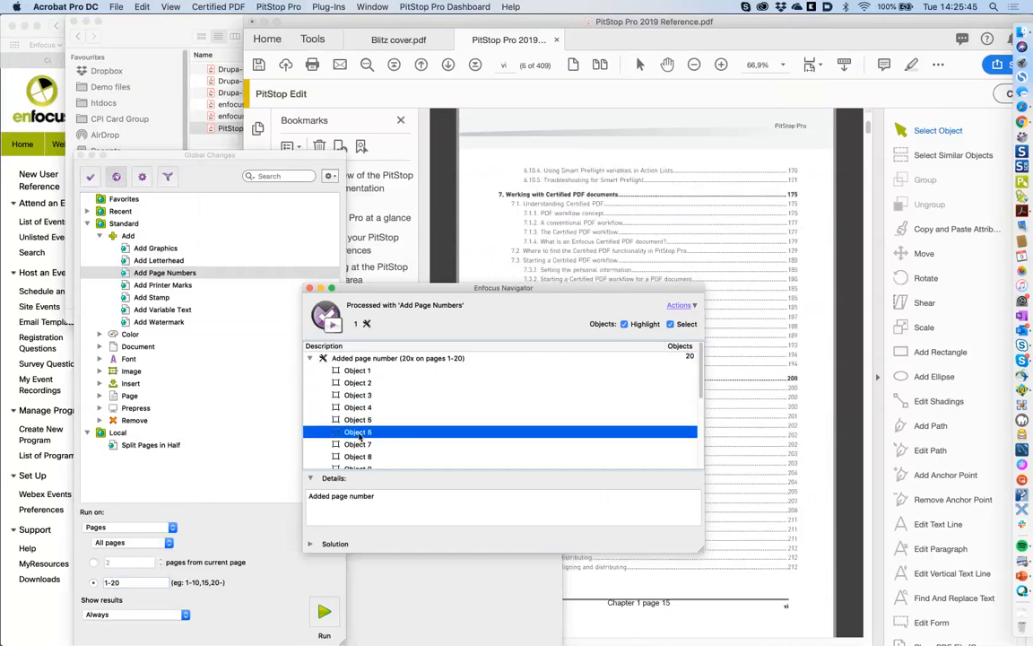
click(310, 289)
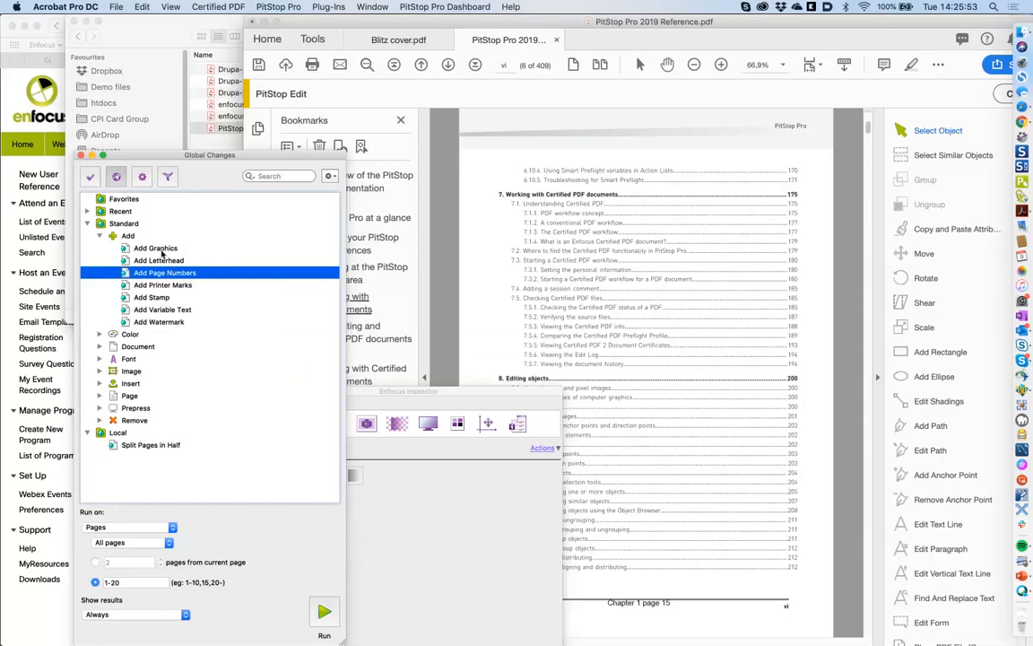
- Expand the Color group and select the Convert Spot to CMYK change
click(154, 322)
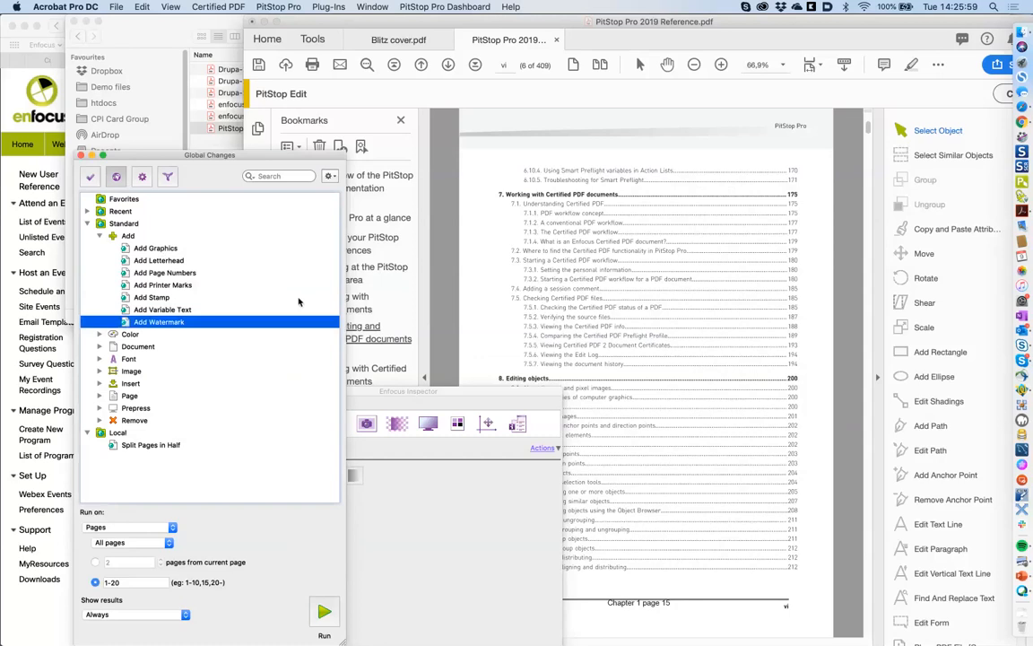
click(100, 335)
click(179, 346)
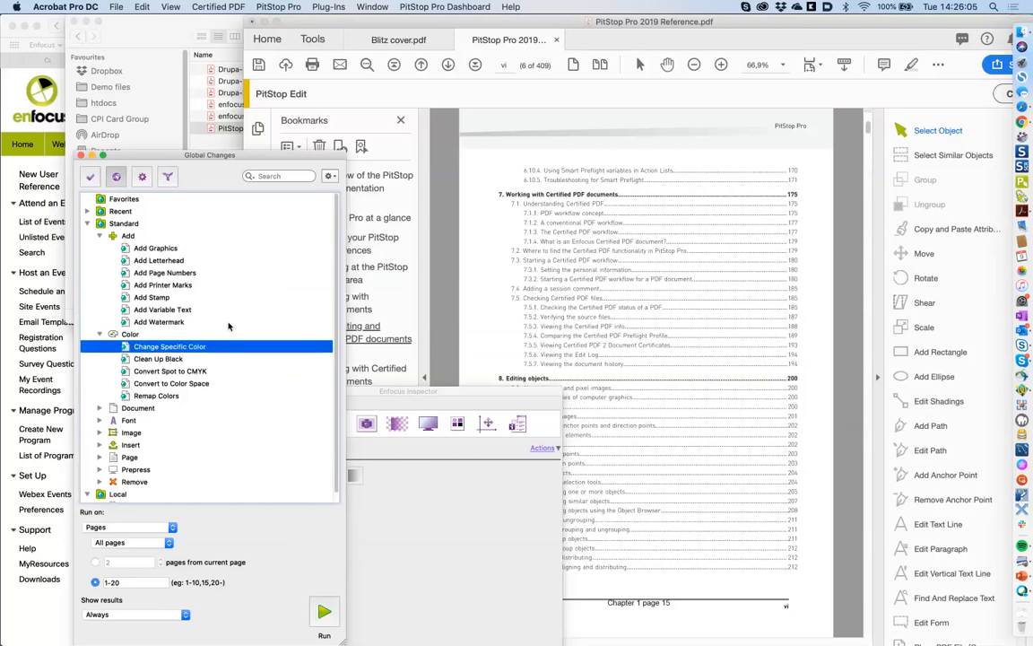
click(215, 371)
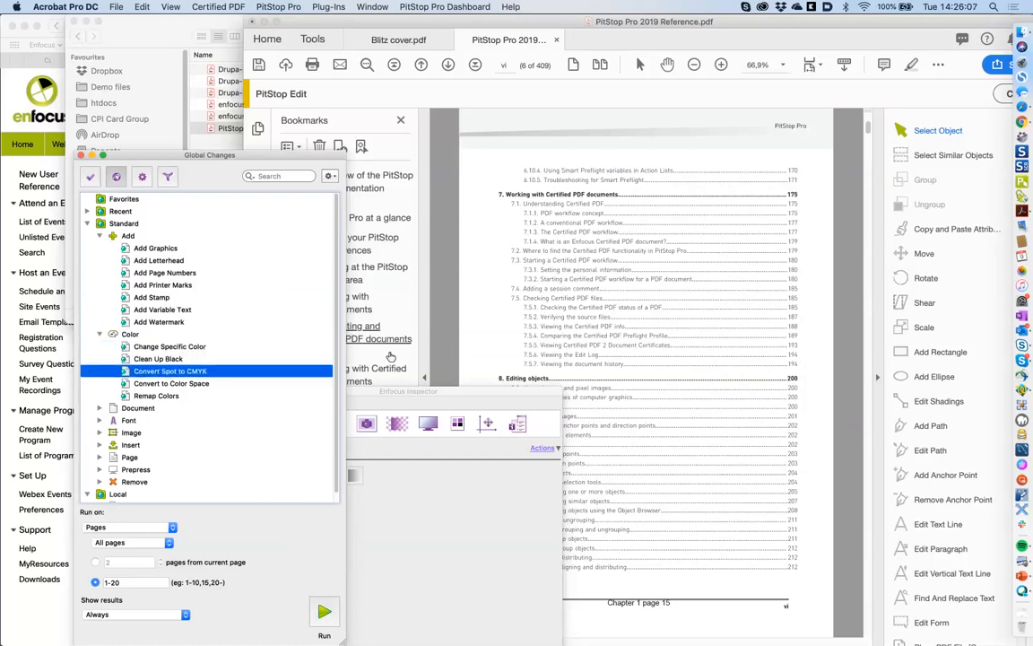
- Switch to Blitz cover.pdf and maximize its window to fill the screen
click(402, 40)
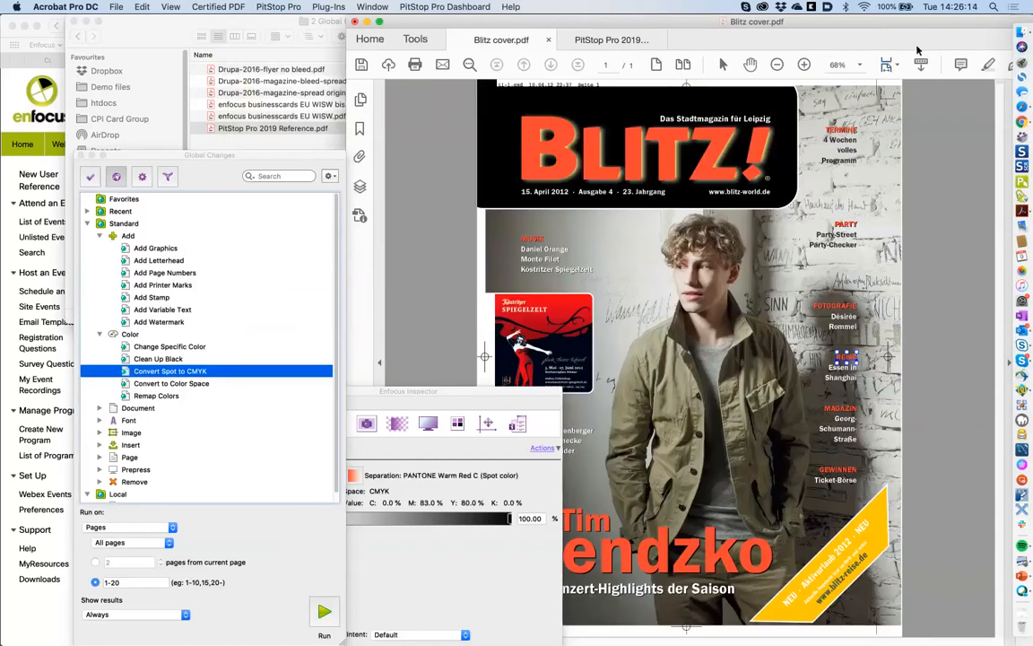
drag(901, 28, 806, 28)
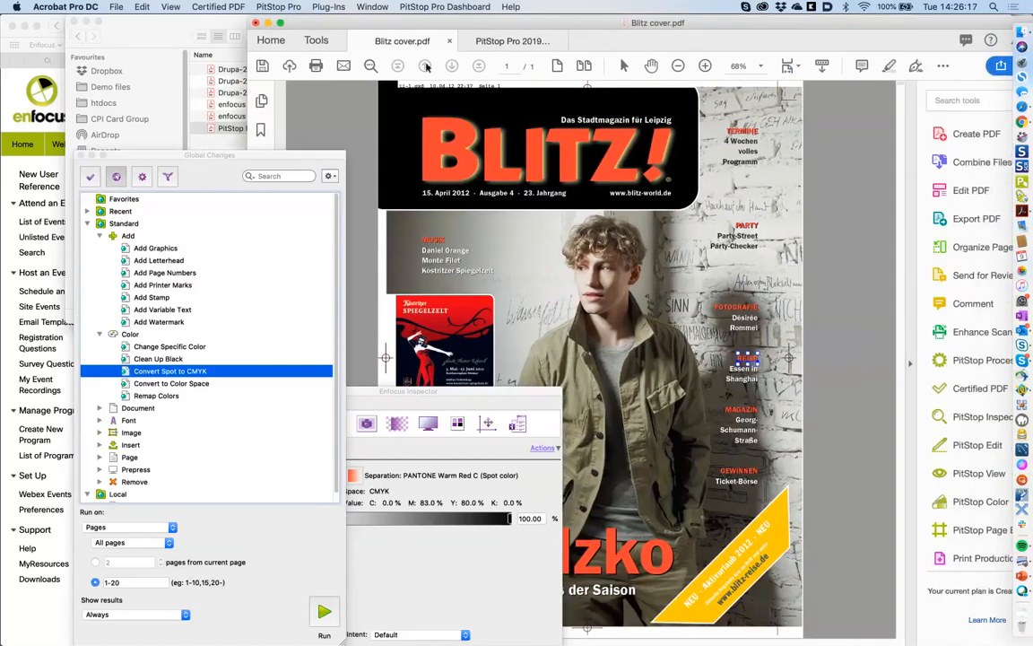
click(284, 26)
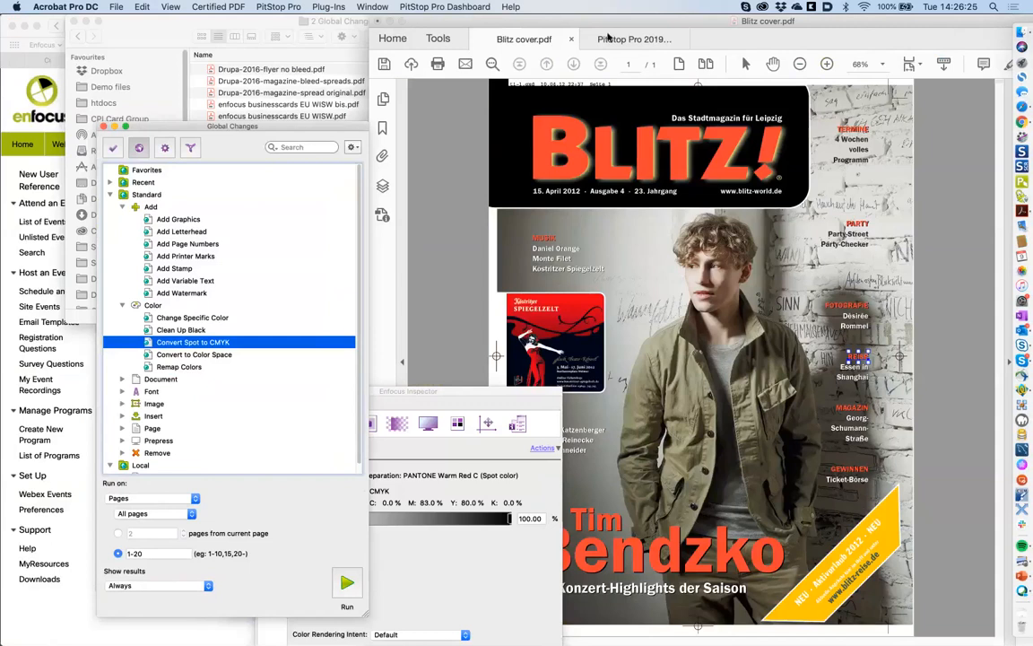
click(404, 23)
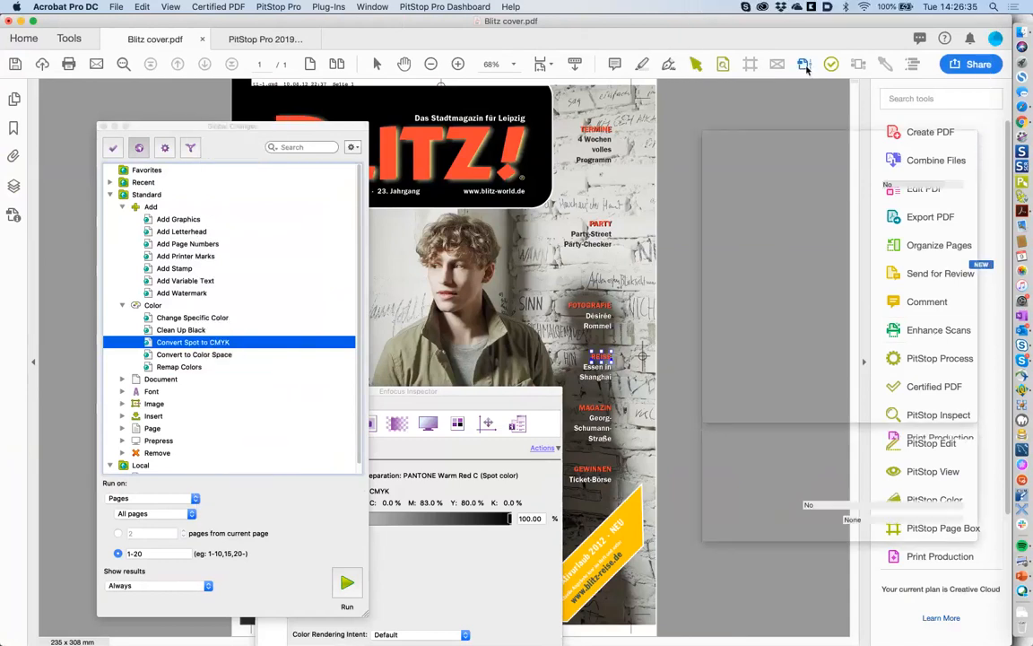
- Glance at Output Preview, then view the Convert Spot to CMYK and Add Watermark settings without changes
click(804, 65)
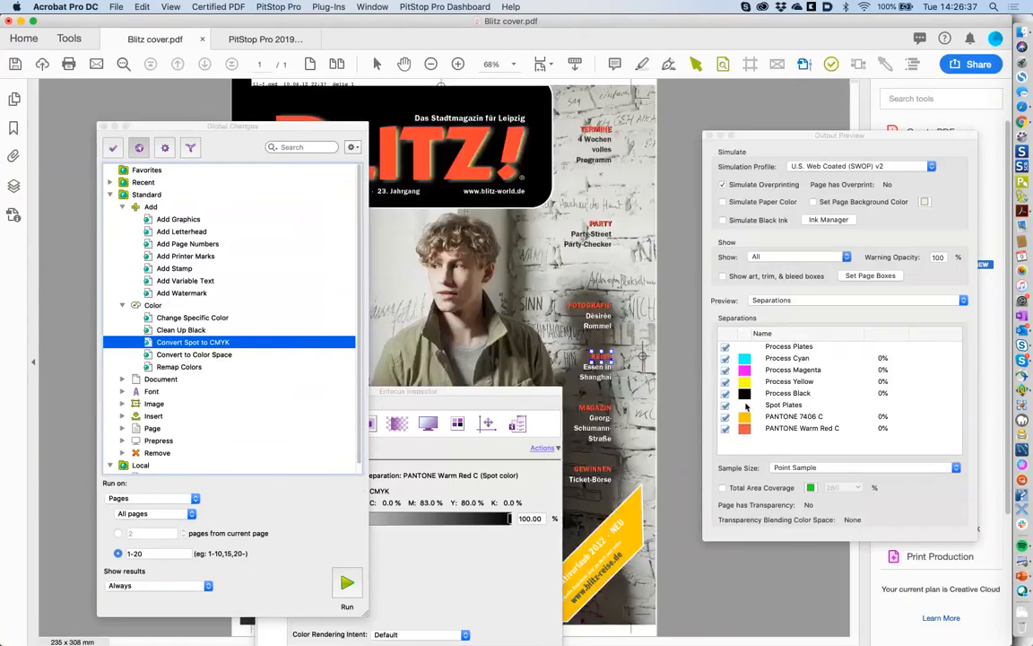
click(709, 134)
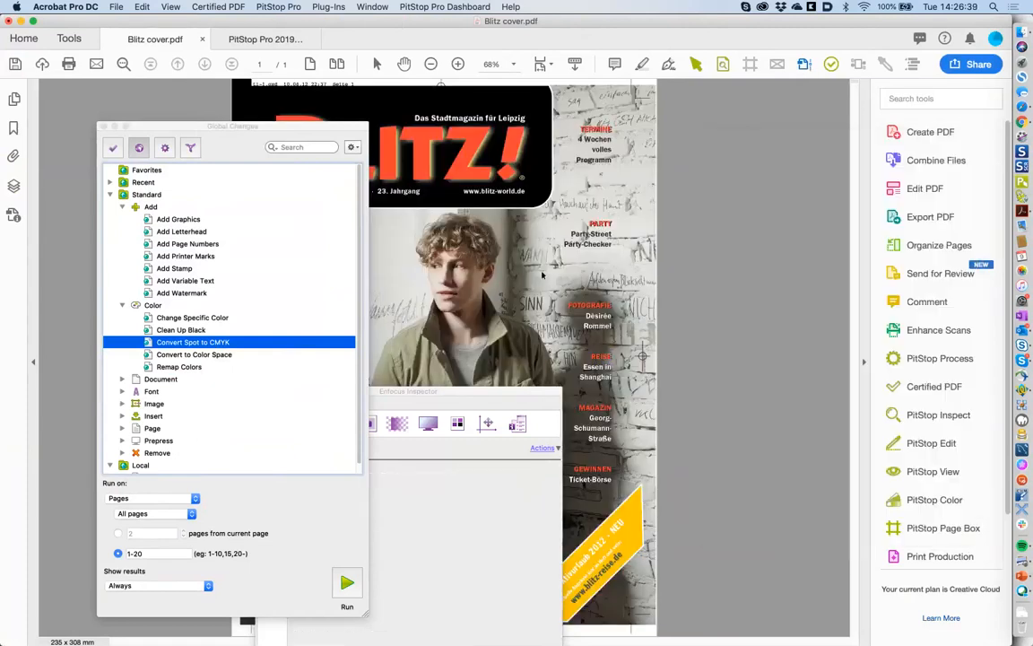
click(203, 346)
double_click(205, 347)
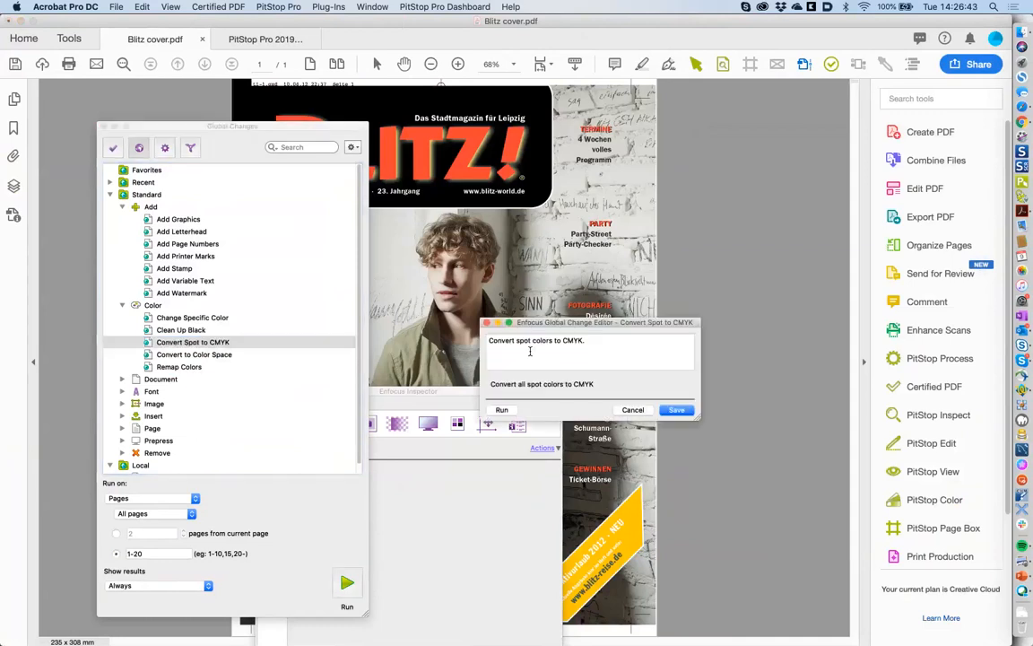
click(628, 409)
click(188, 295)
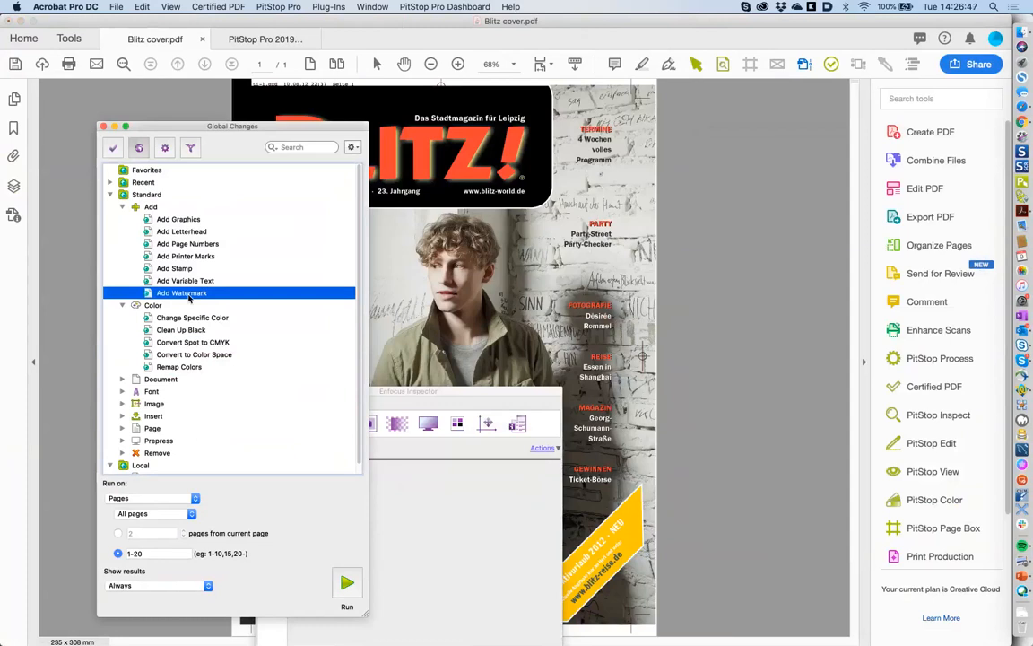
double_click(188, 295)
click(637, 512)
- Run Convert Spot to CMYK on the complete document
click(176, 343)
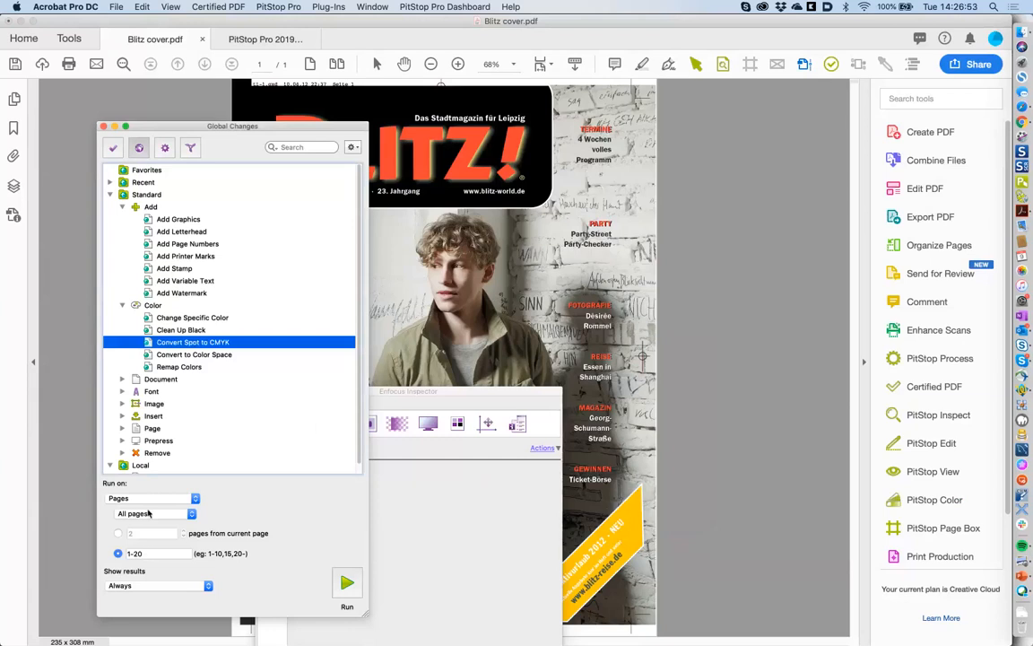
click(151, 498)
click(148, 509)
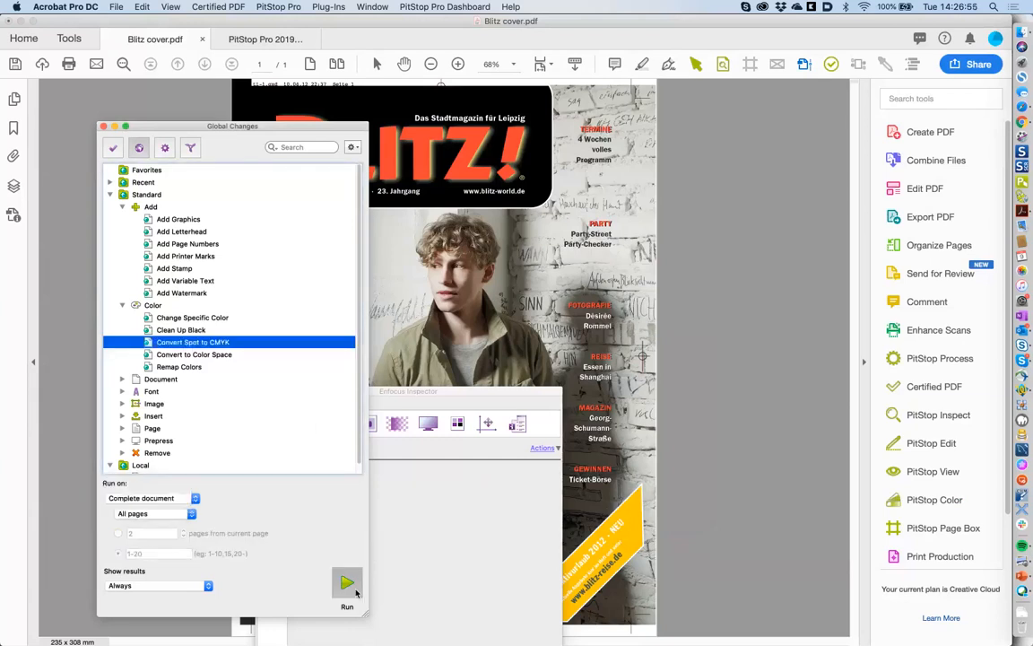
click(353, 587)
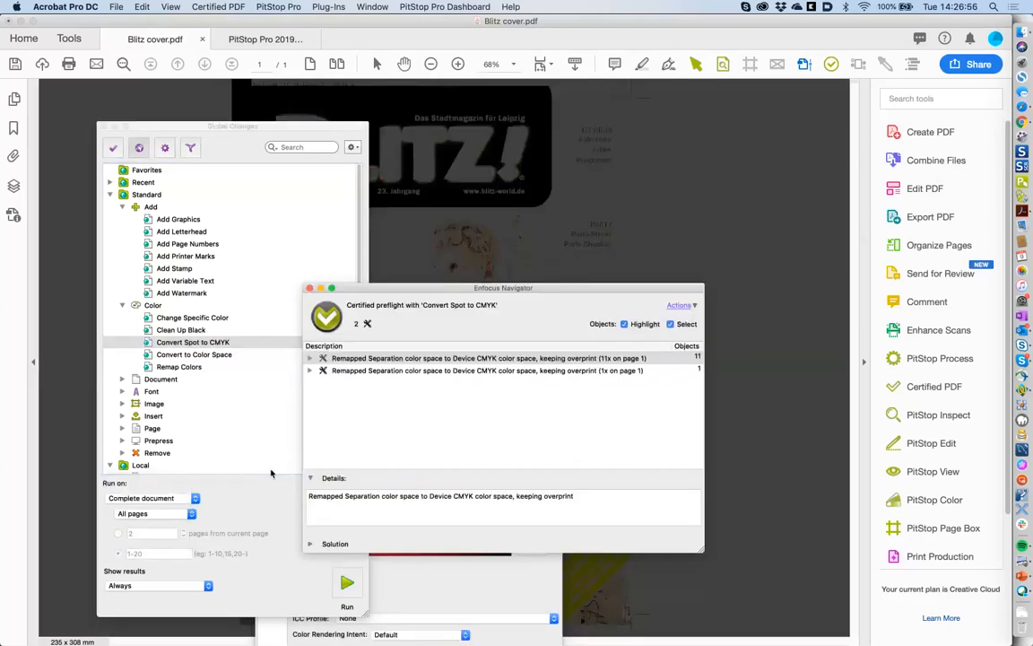
- Expand the second spot-to-CMYK result, then close the results list
click(310, 370)
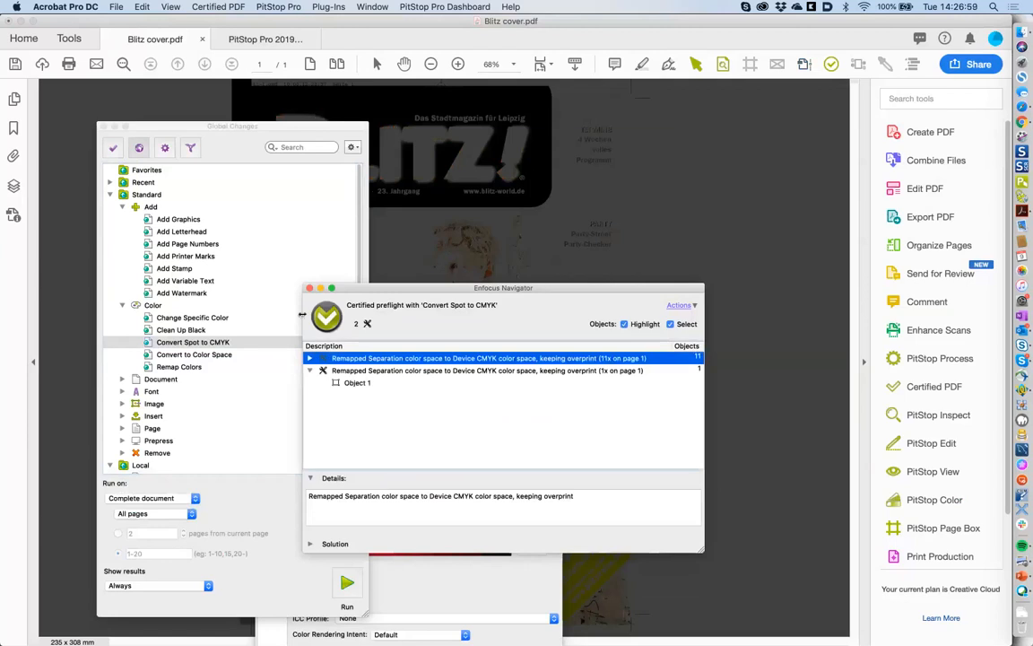
click(310, 288)
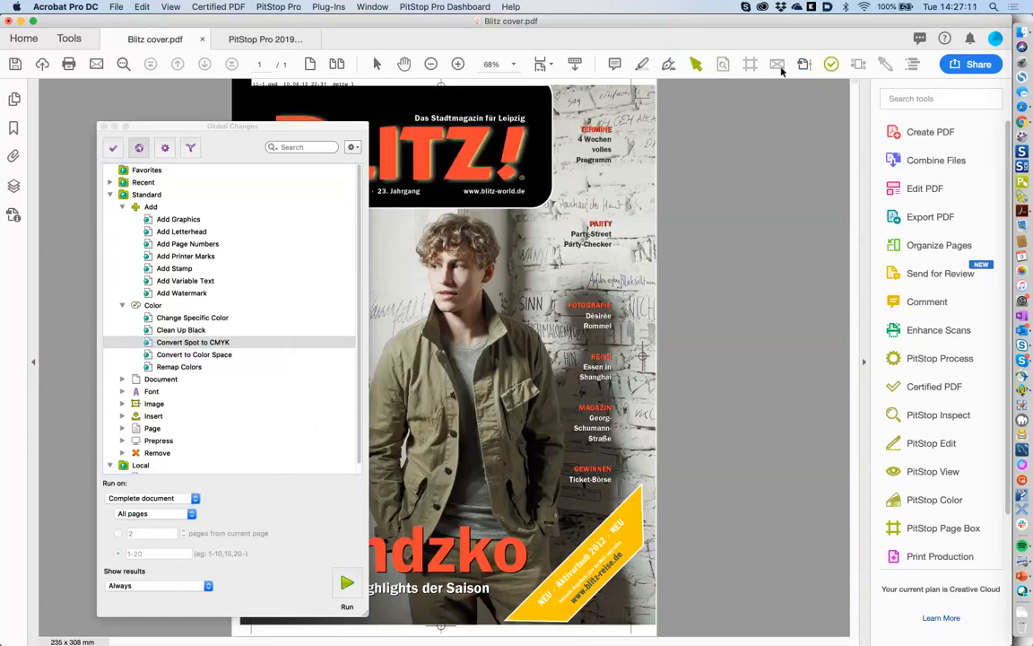
- Toggle Process Plates off and on in Output Preview to confirm no PANTONE plates remain
click(723, 63)
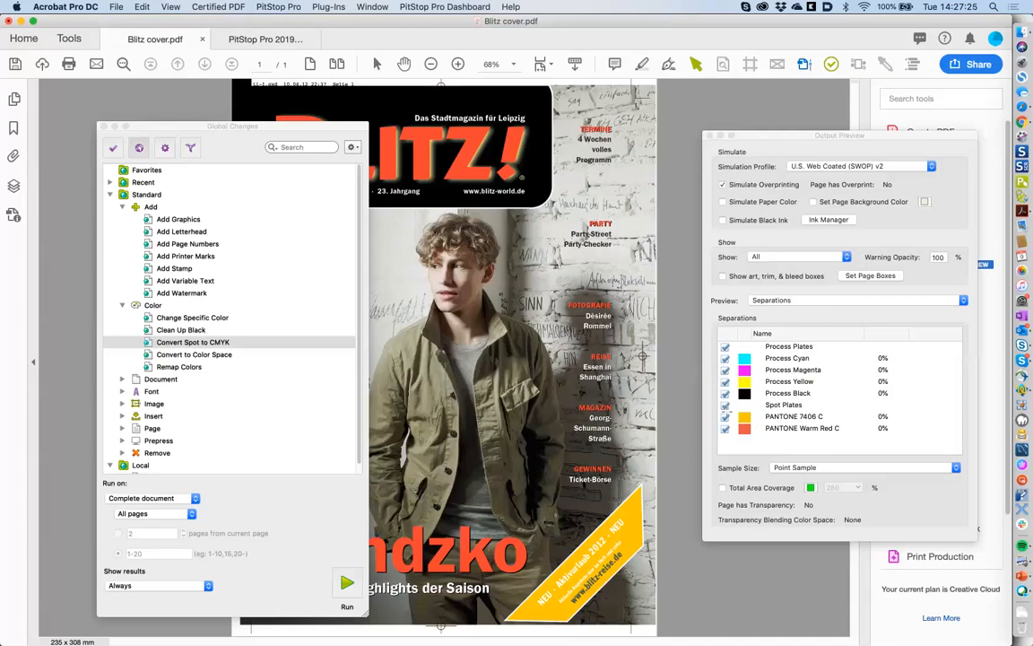
click(725, 349)
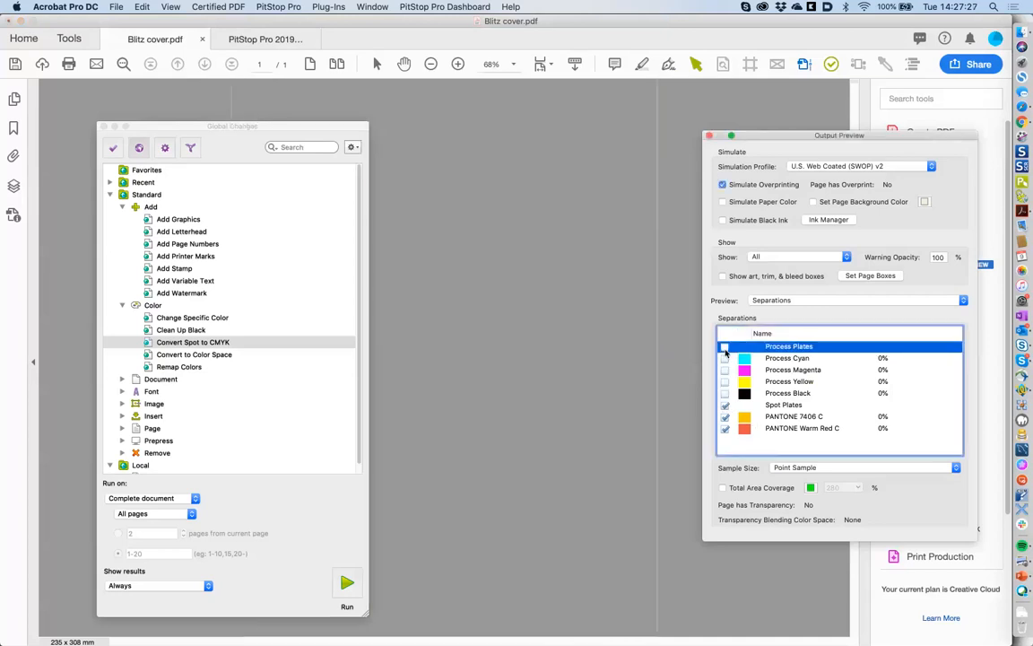
click(725, 348)
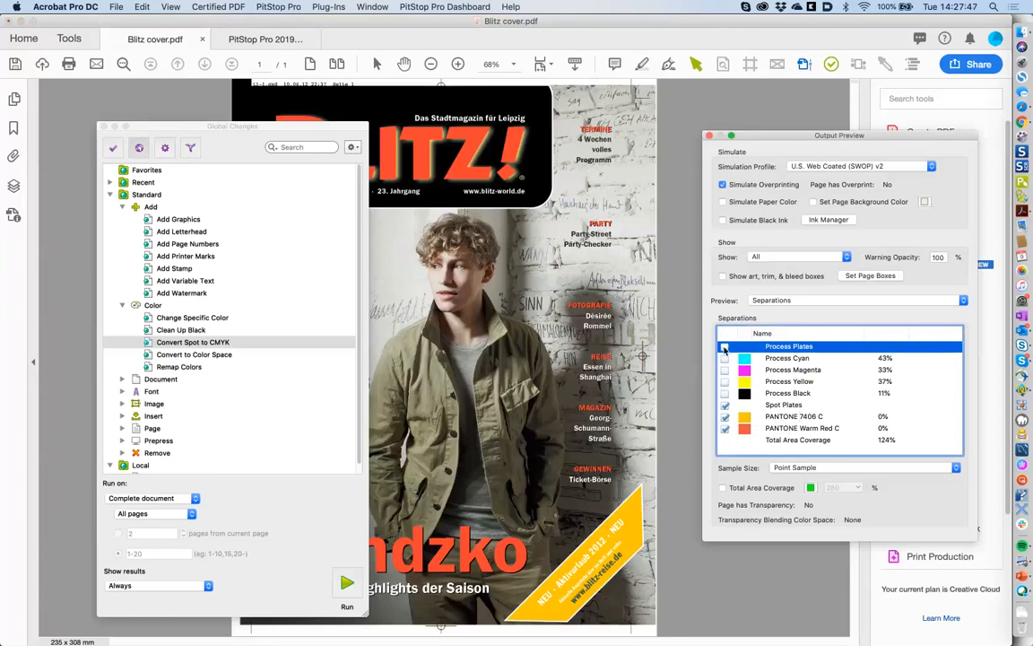
click(725, 346)
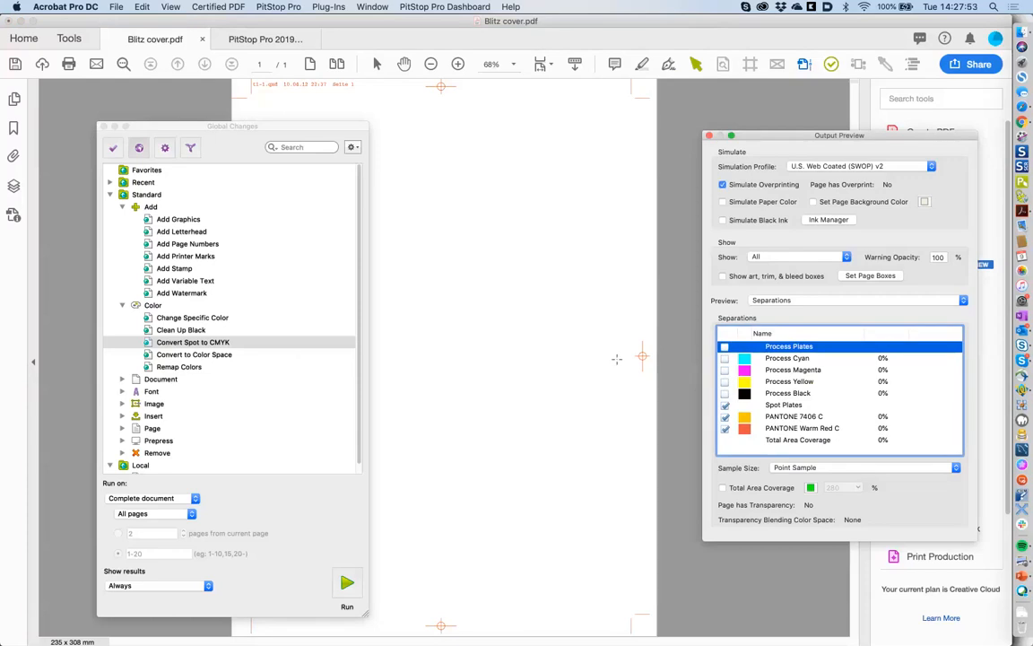
click(725, 347)
- Expand the Document and Font global-change groups and close Output Preview
click(122, 379)
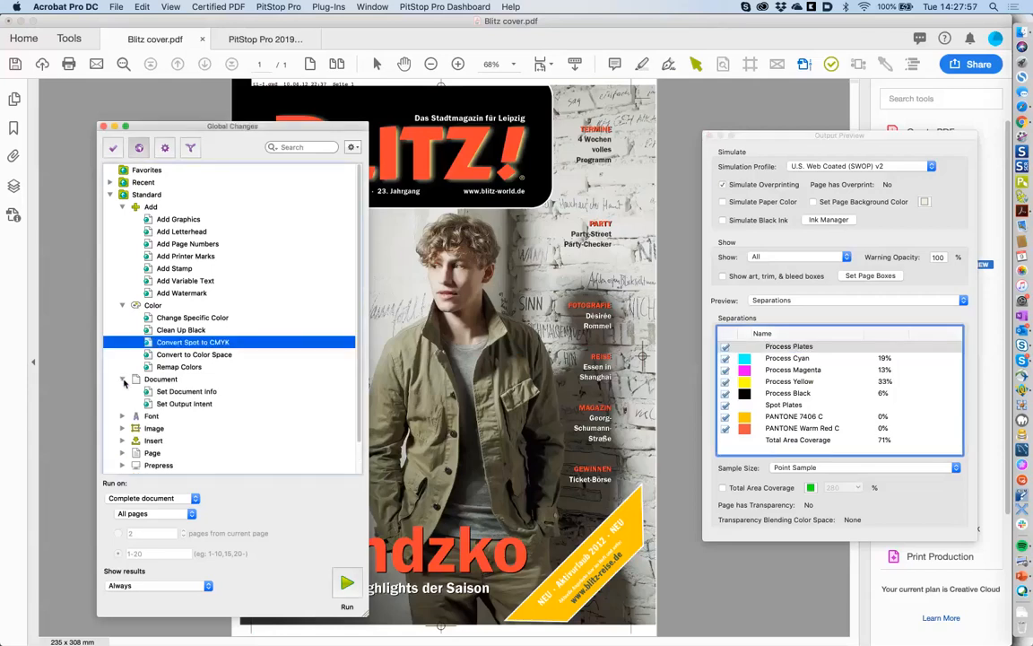
click(122, 416)
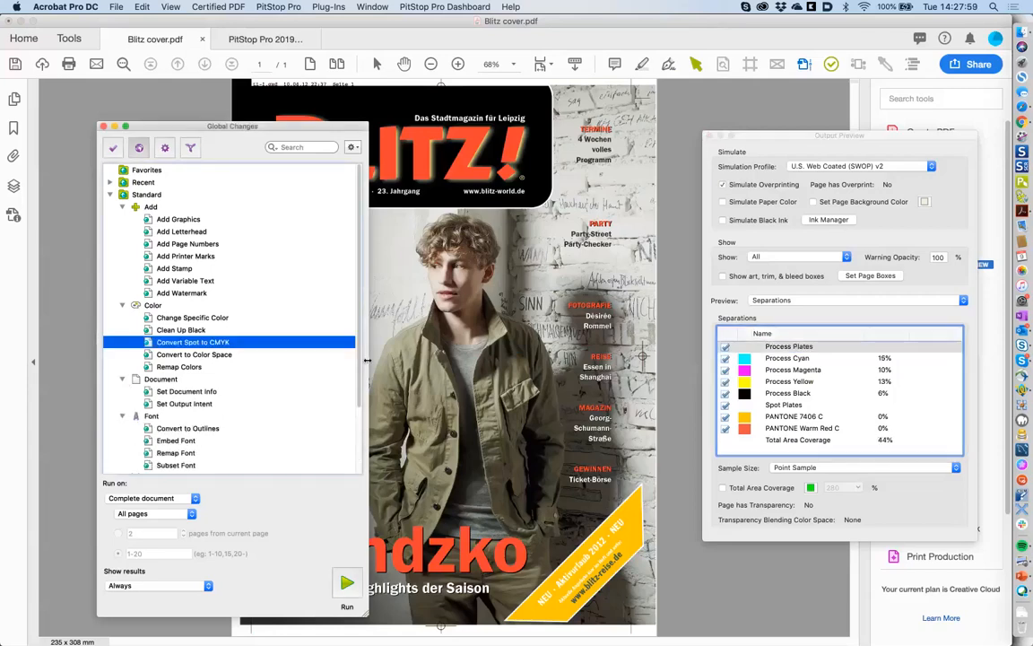
scroll(341, 358, down, 3)
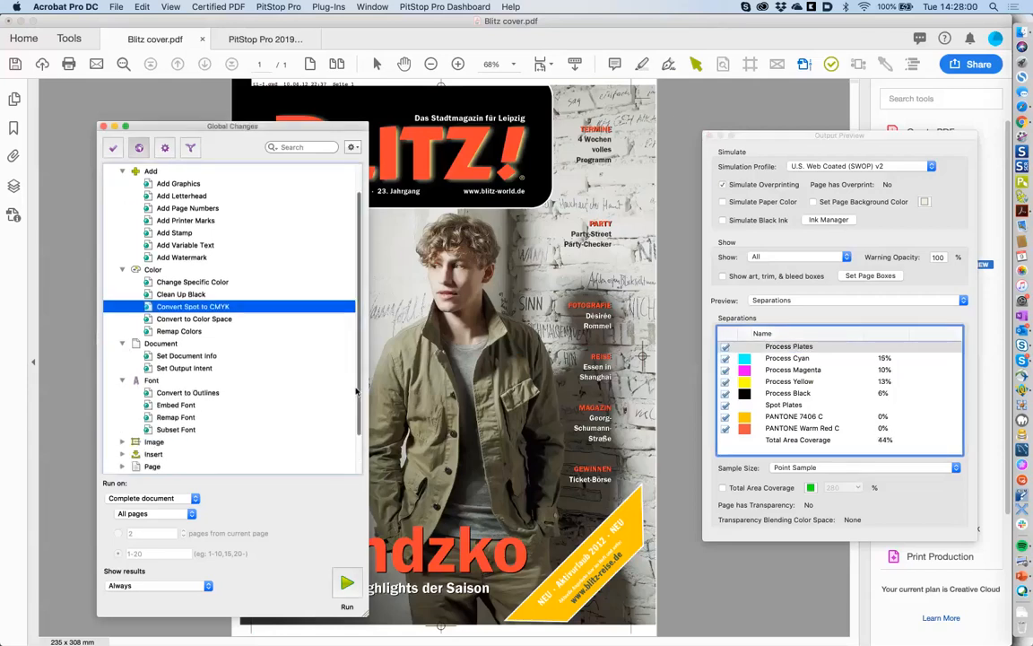
click(709, 135)
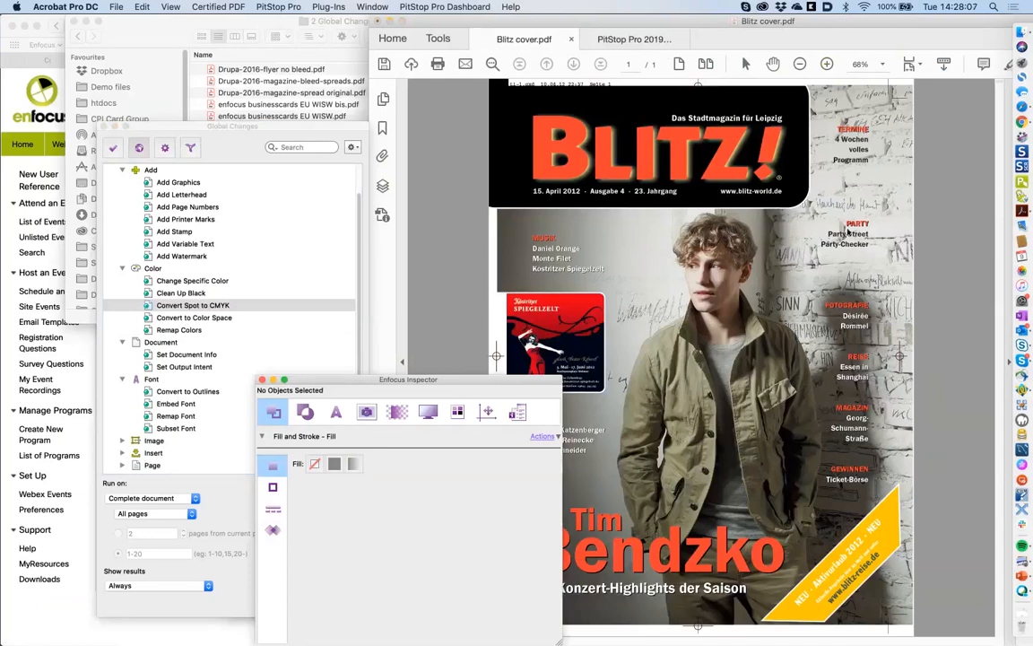
- Convert the PARTY text line to outlines from the Inspector's Text actions, then close the Inspector
click(853, 228)
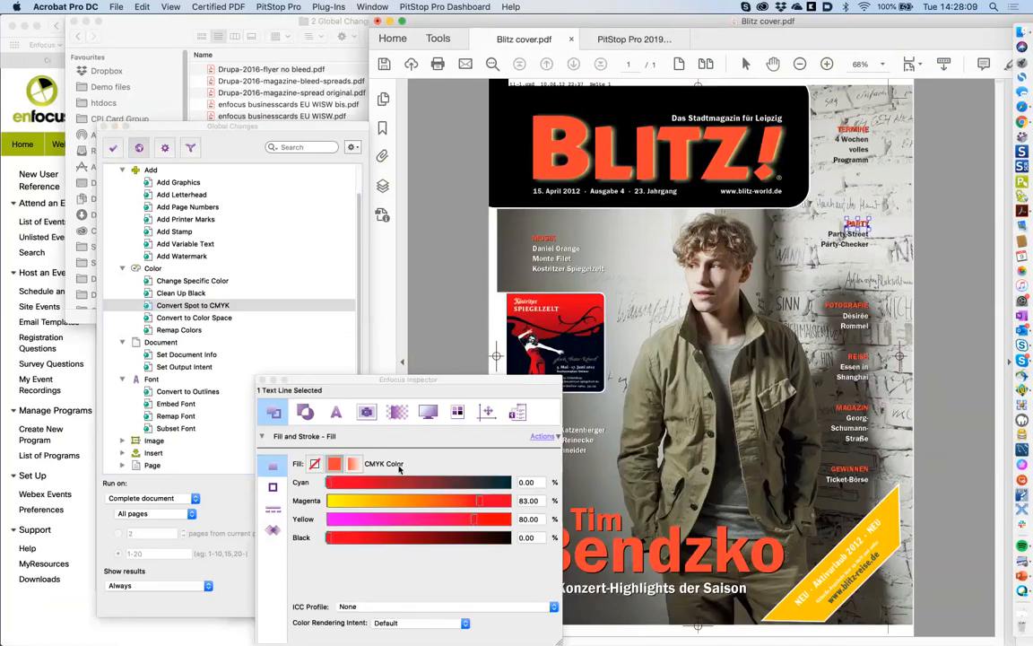
click(336, 412)
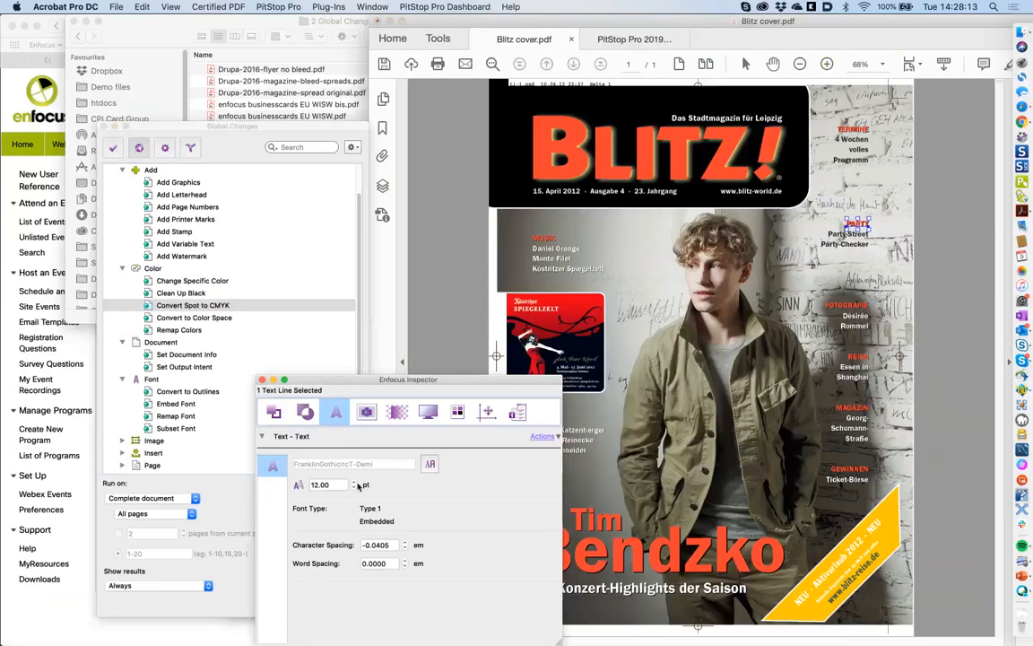
click(542, 437)
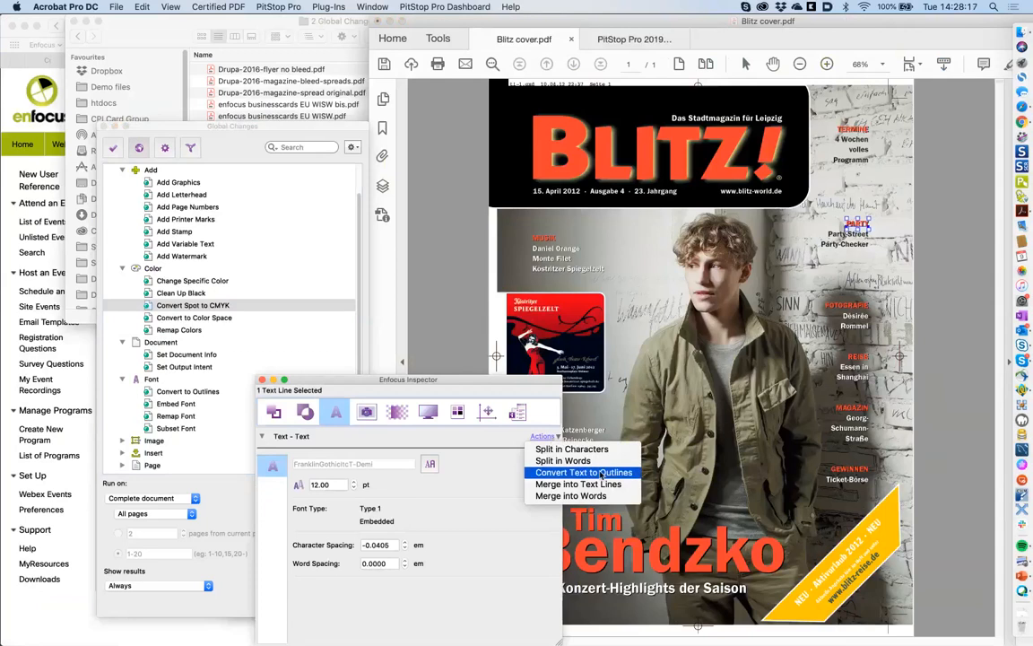
click(606, 473)
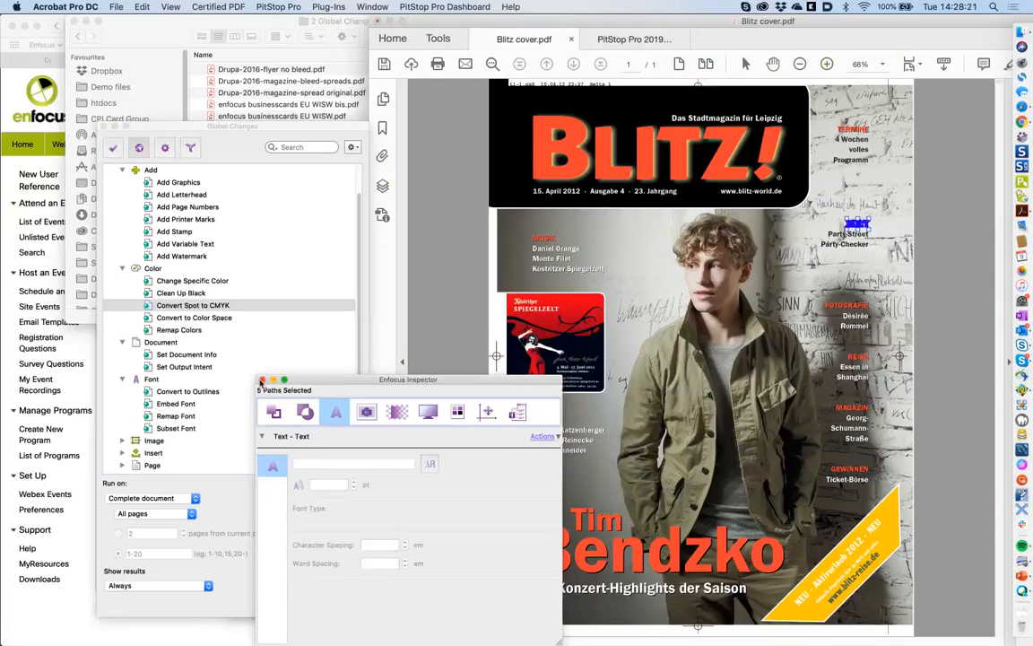
click(261, 381)
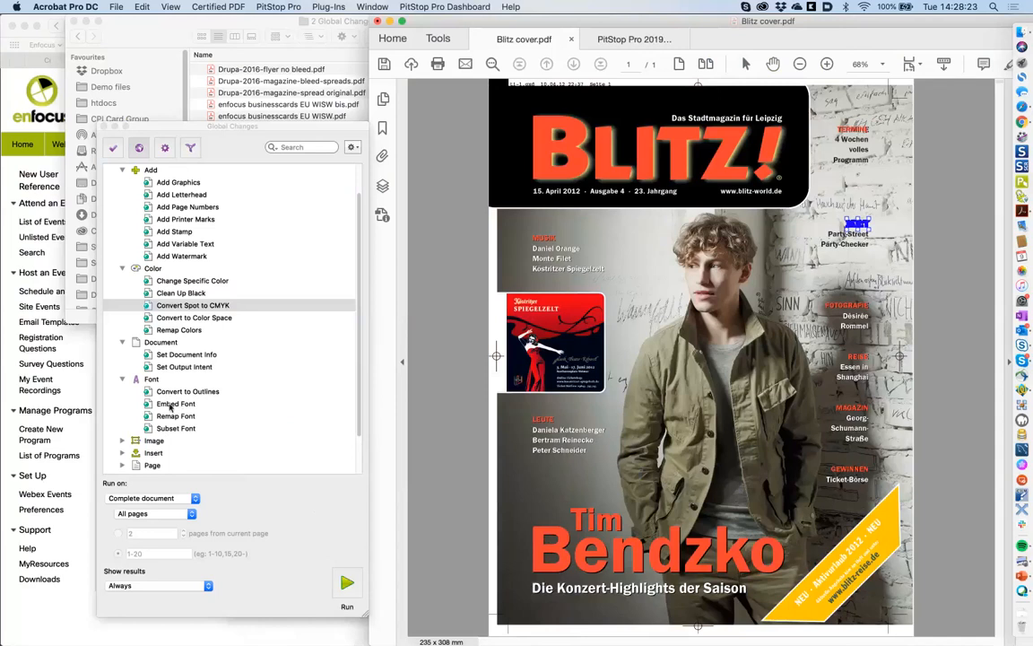
click(176, 404)
double_click(179, 404)
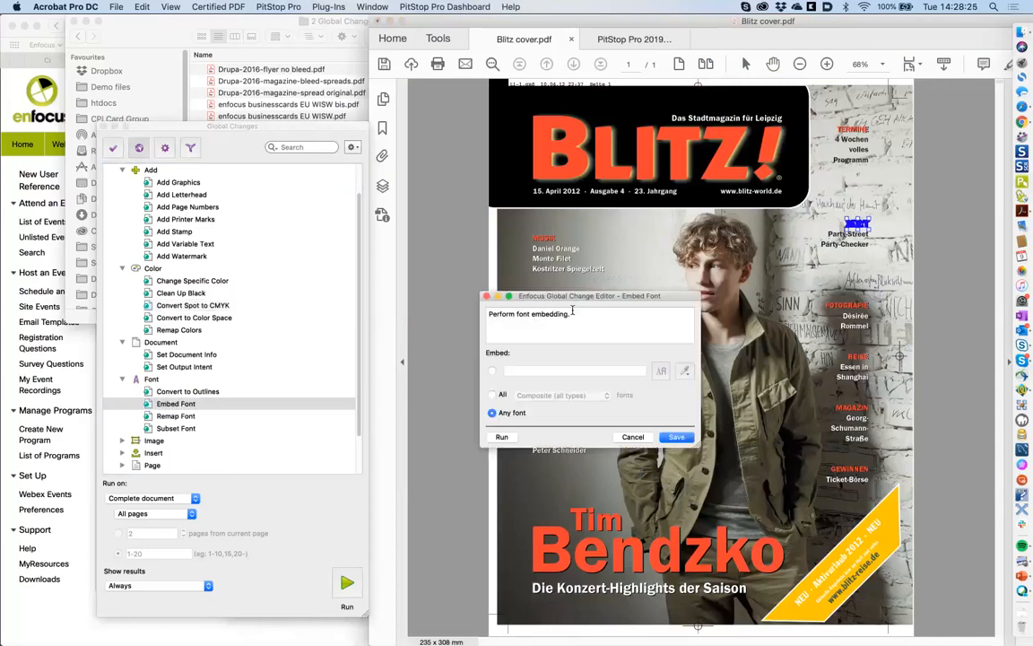
click(493, 395)
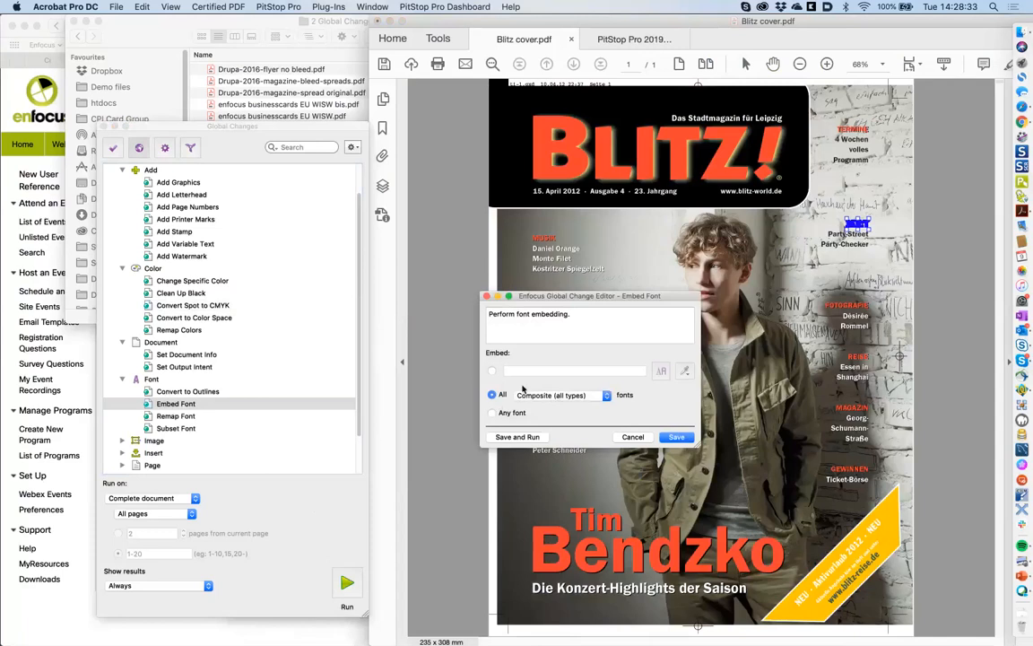
click(492, 372)
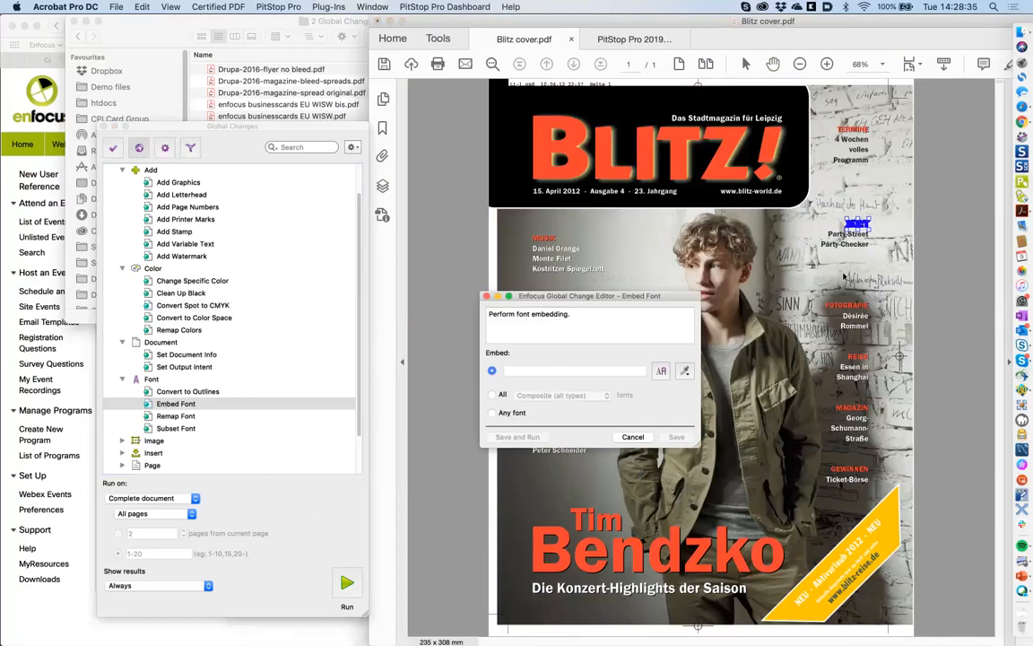
click(684, 371)
click(849, 306)
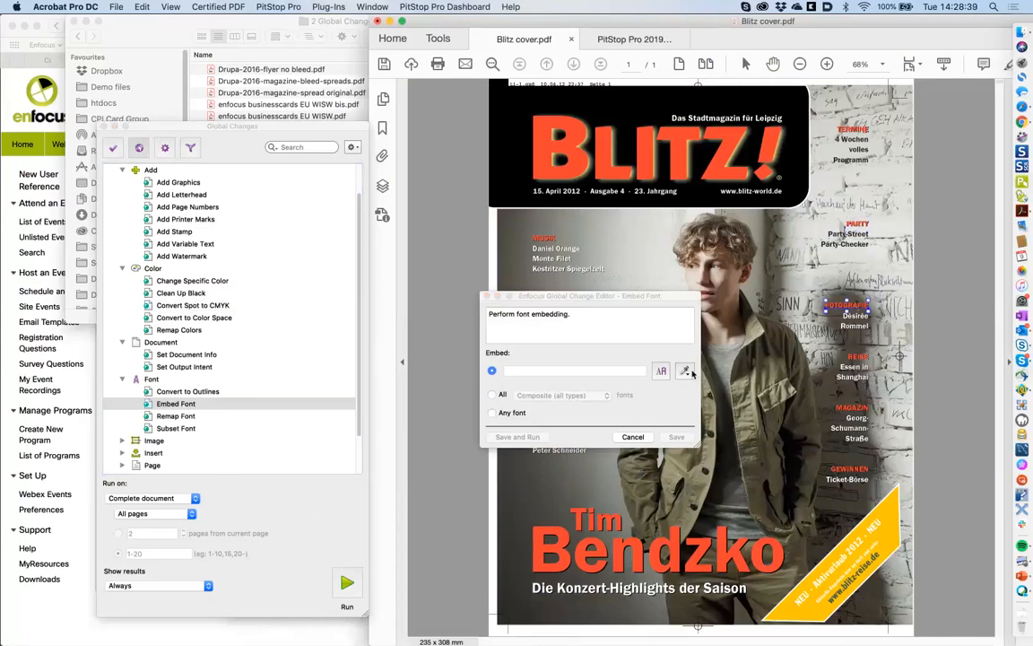
click(687, 371)
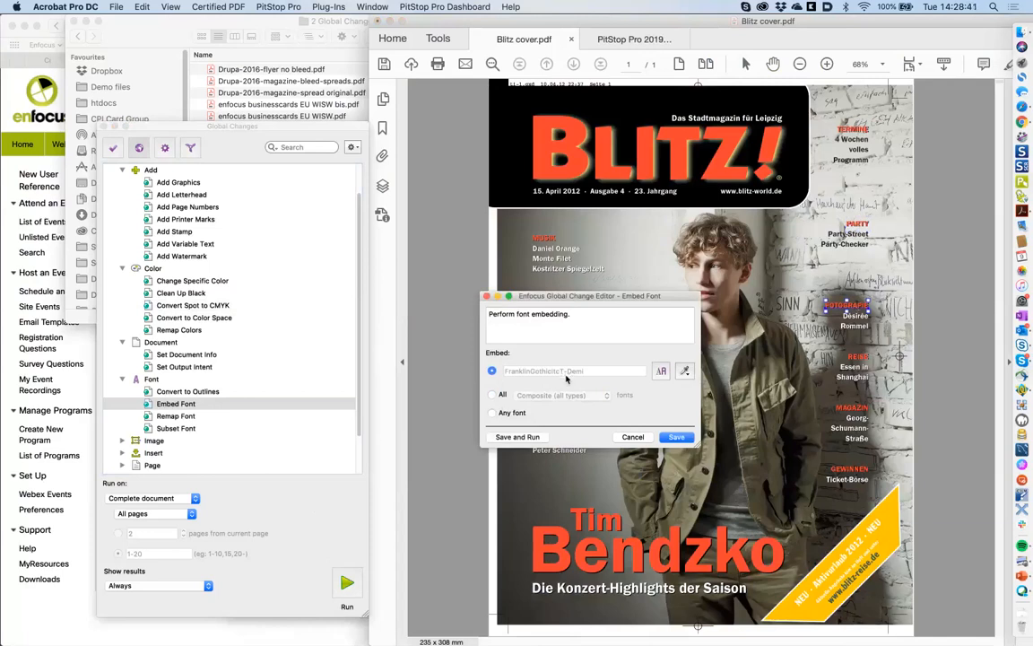
click(491, 413)
click(636, 438)
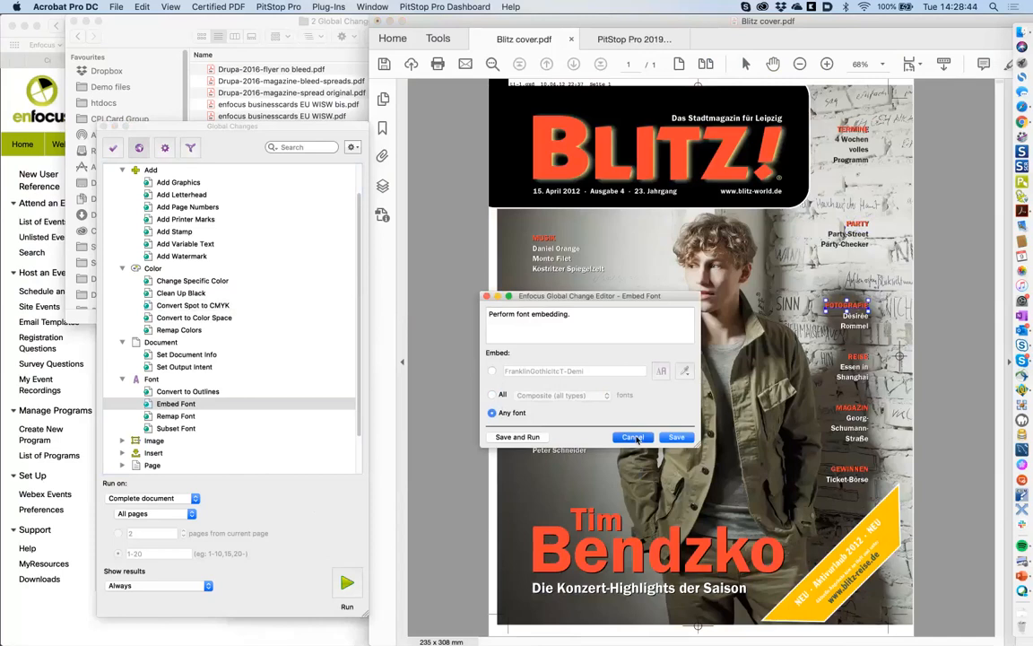
- Run the Convert to Outlines global change on Any font for the cover text
click(179, 416)
click(184, 429)
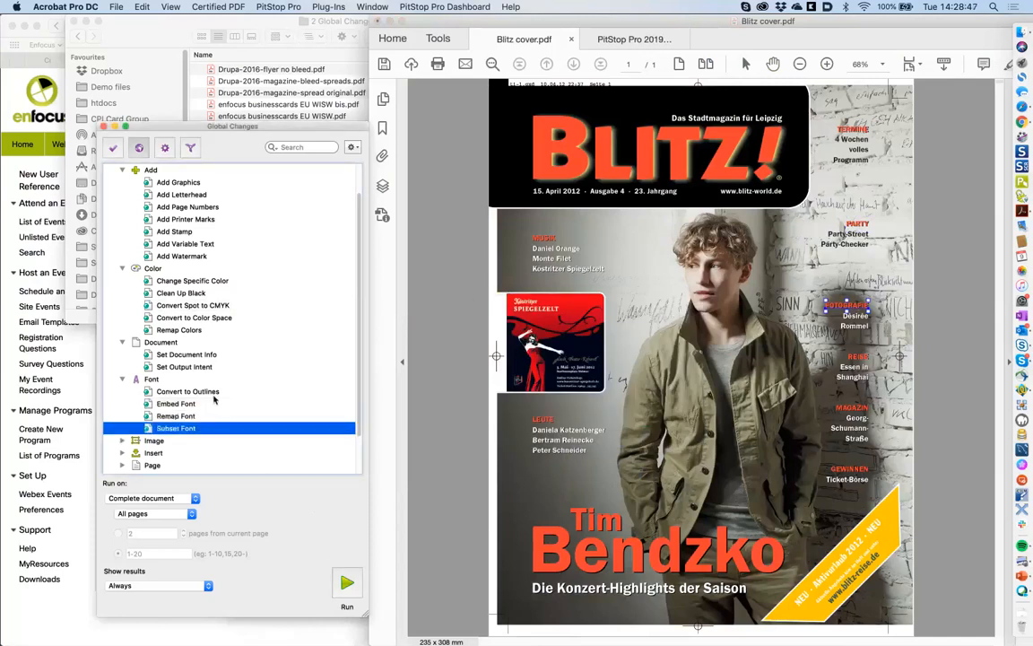
click(231, 394)
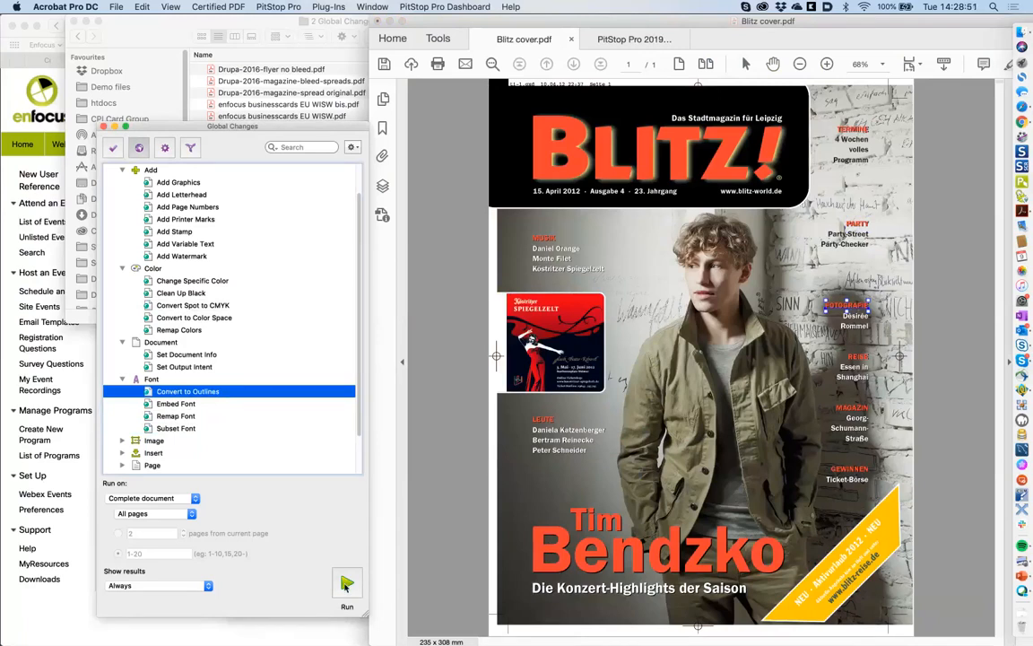
click(347, 584)
double_click(201, 394)
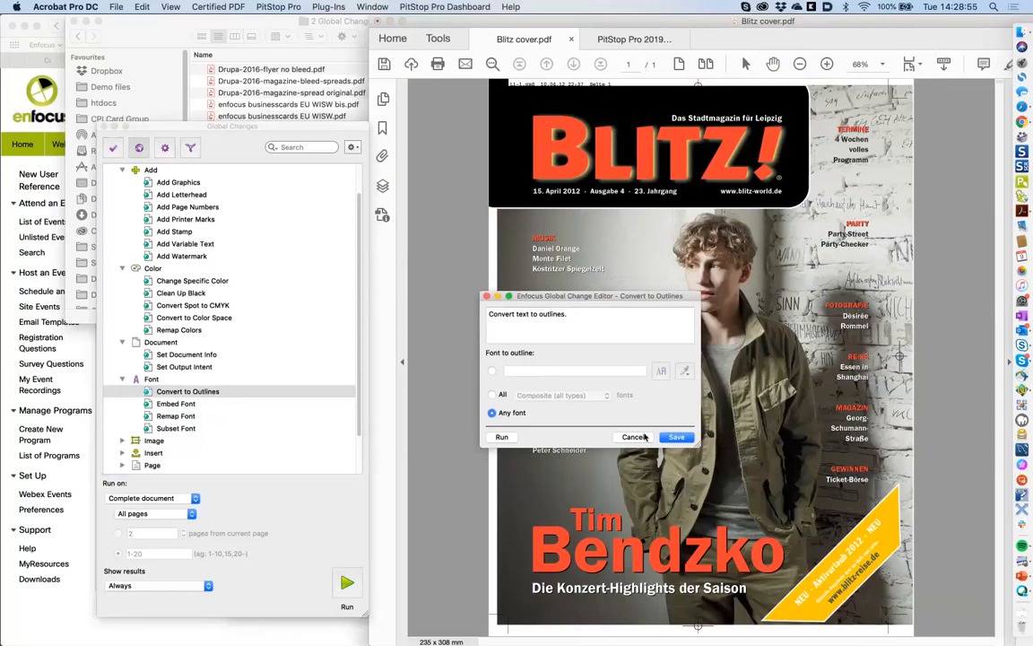
click(502, 437)
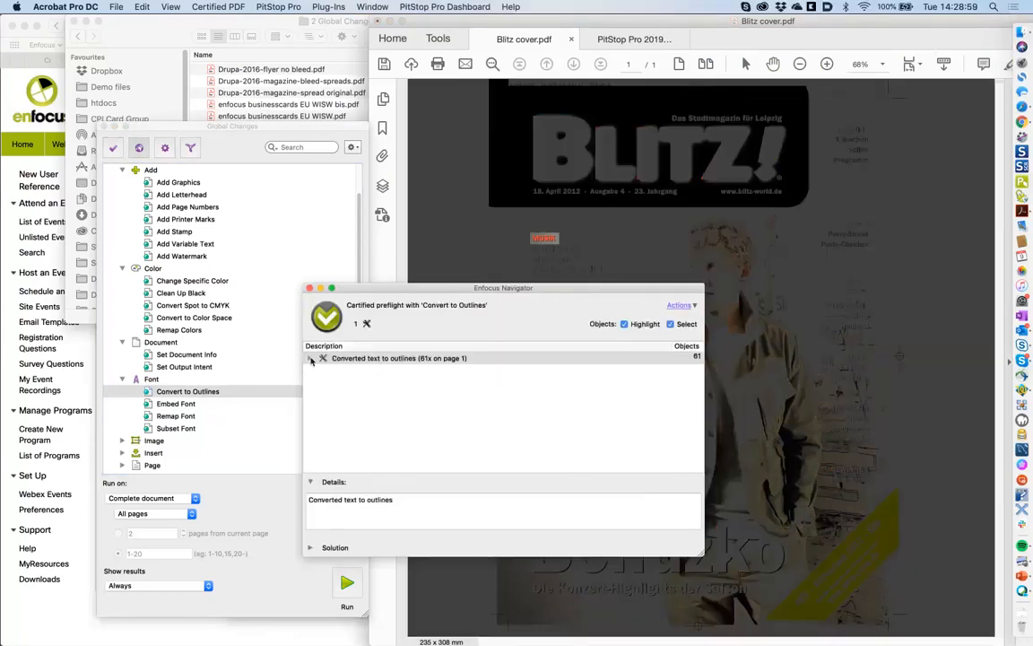
- Check converted objects 4 and 6 in the results, then close the report
click(311, 359)
click(356, 408)
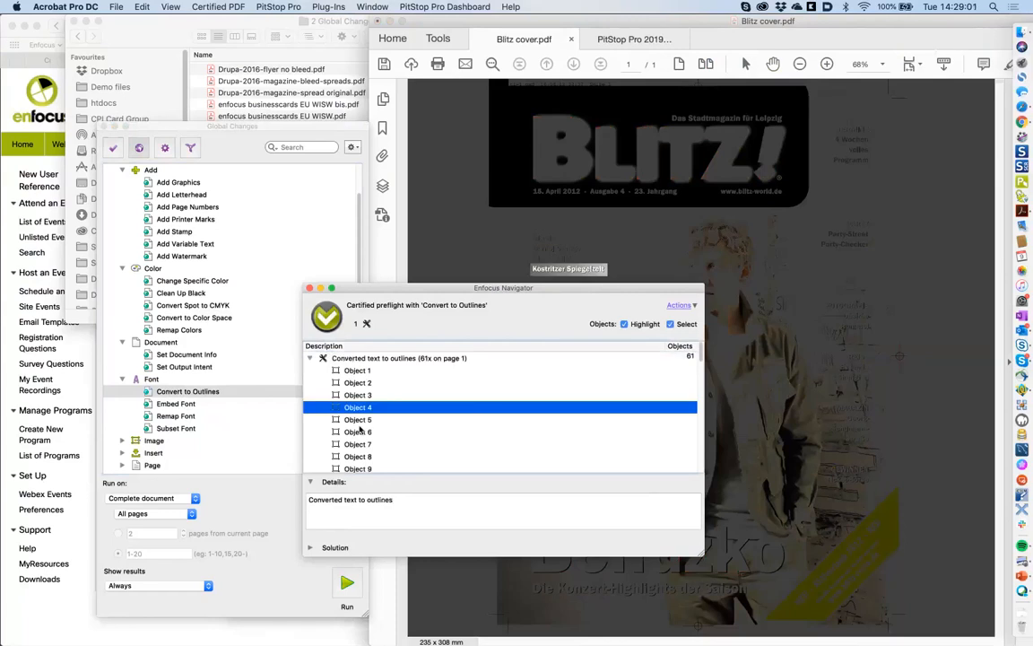
click(359, 432)
click(309, 289)
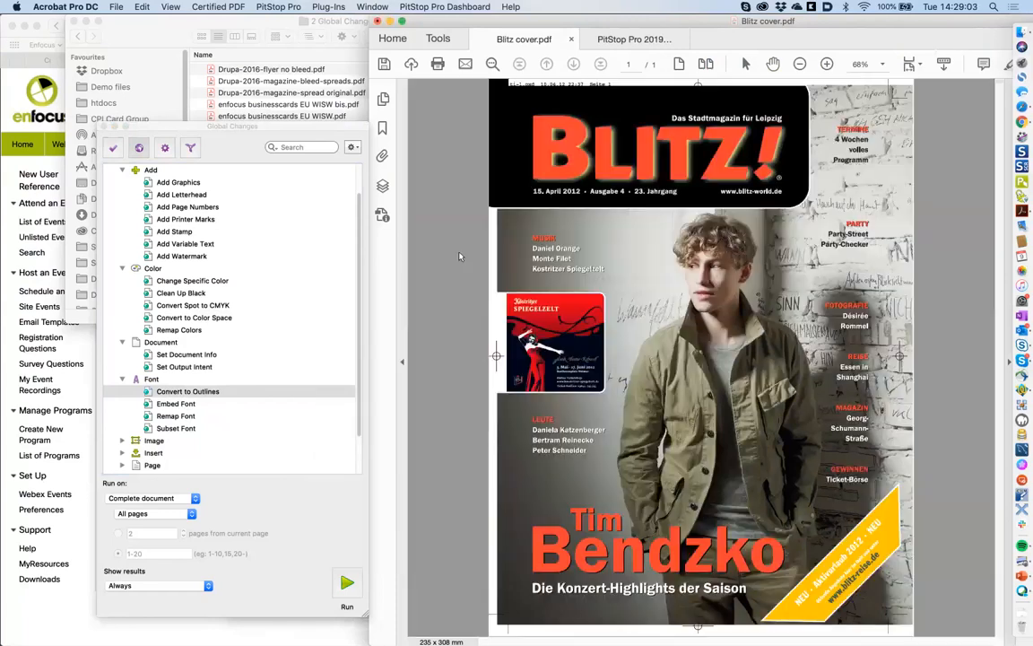
click(123, 7)
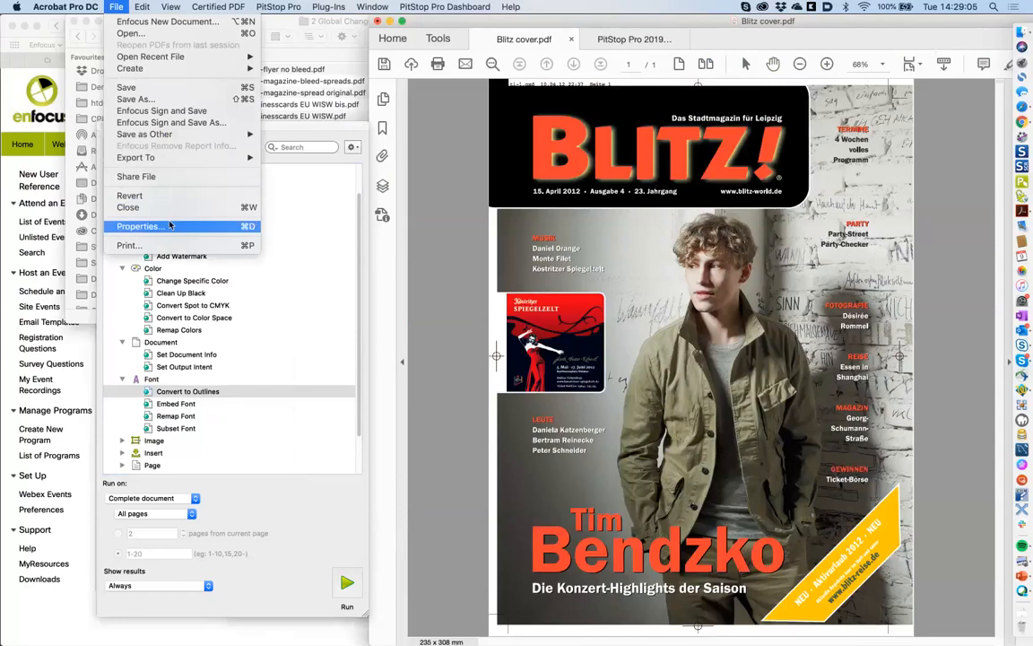
click(173, 222)
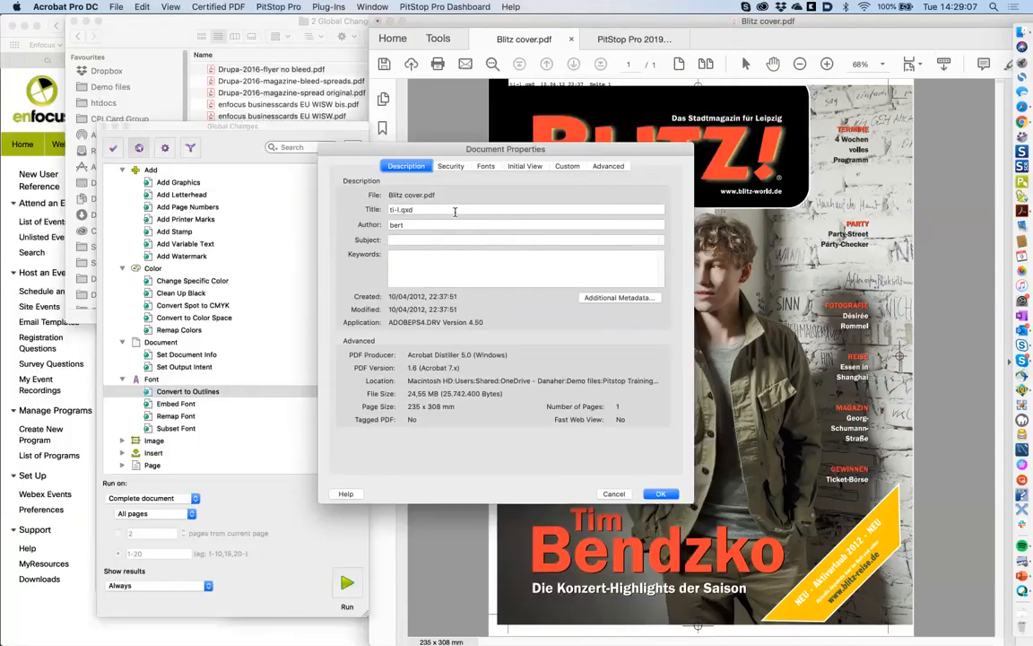
click(485, 166)
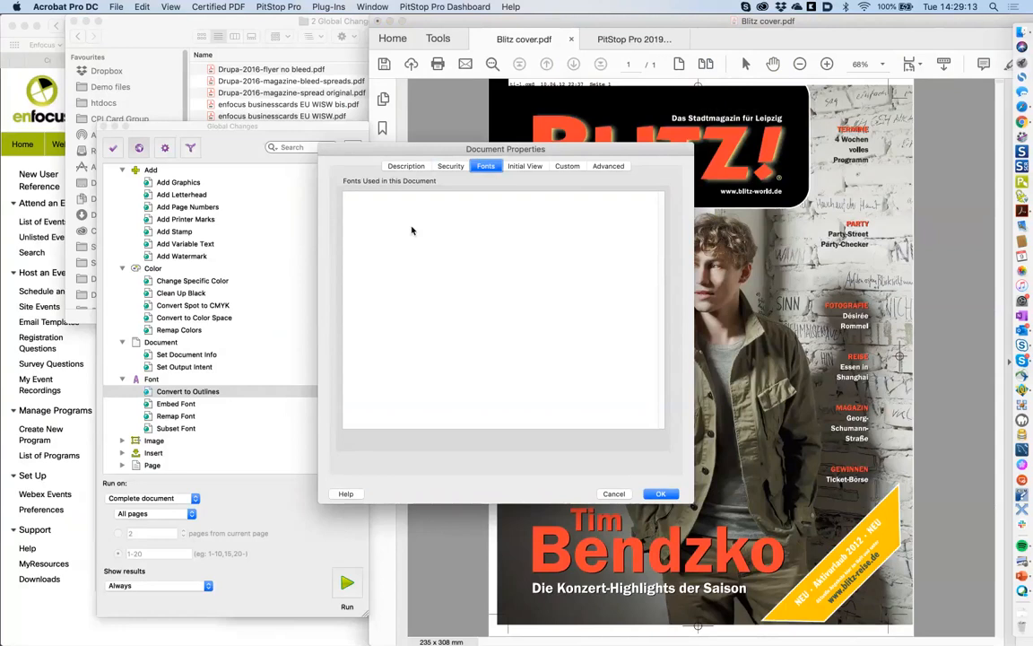
click(615, 494)
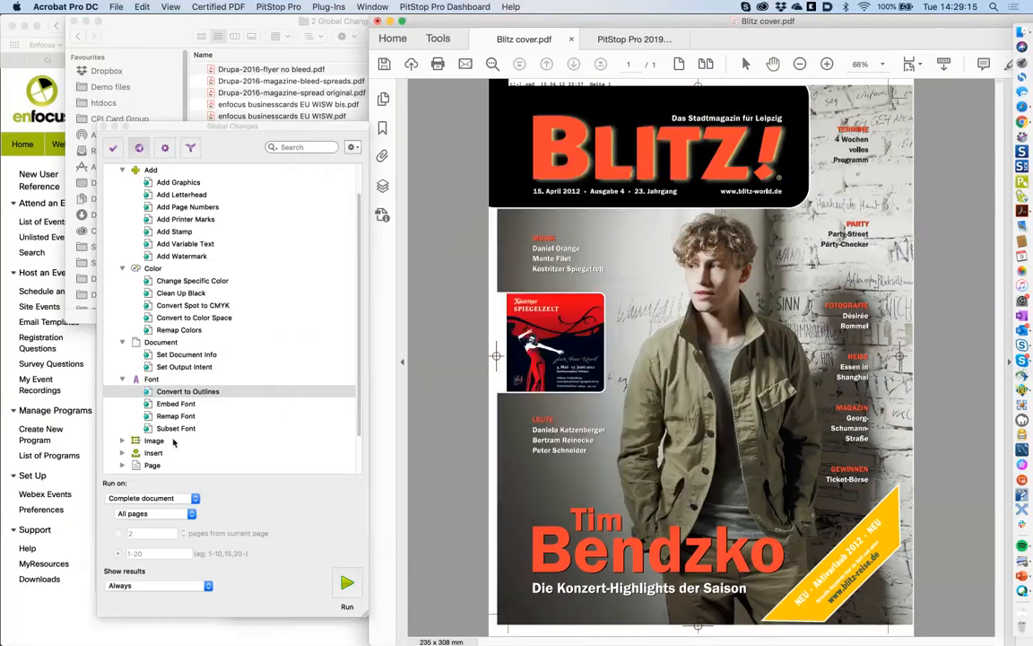
click(123, 440)
- Try Compress Images with colour JPEG at Minimum quality and ASCII Hex, then cancel unsaved
scroll(358, 435, down, 4)
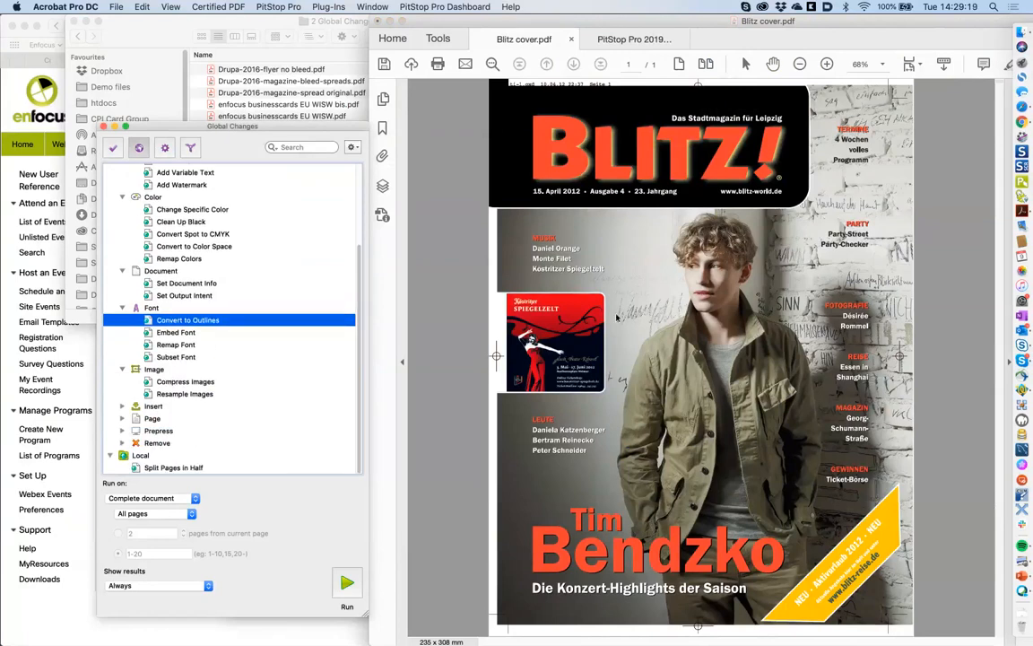
click(689, 328)
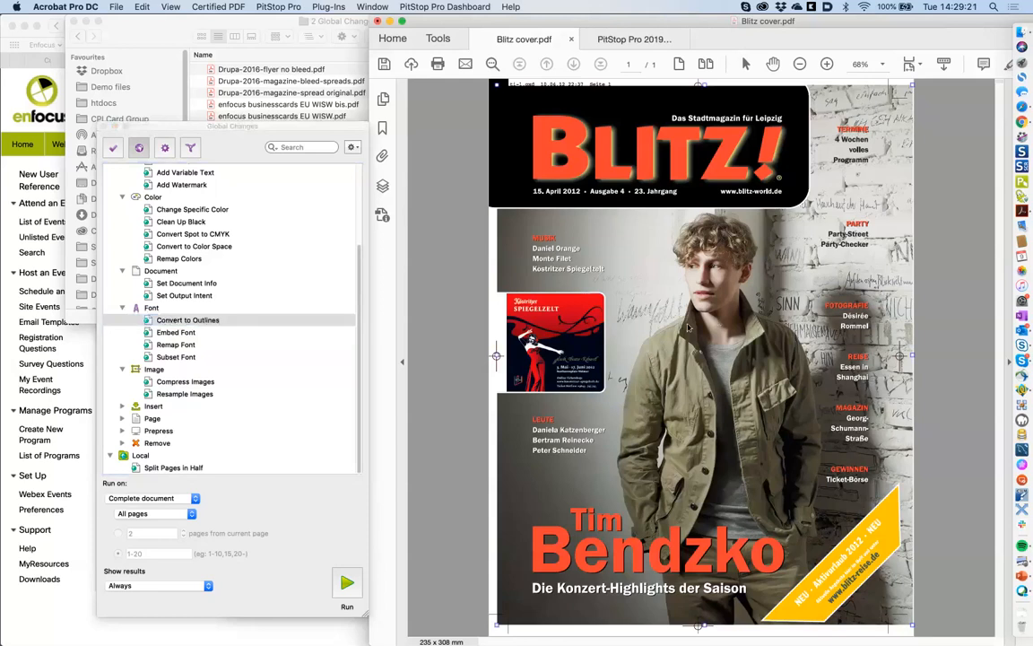
click(190, 383)
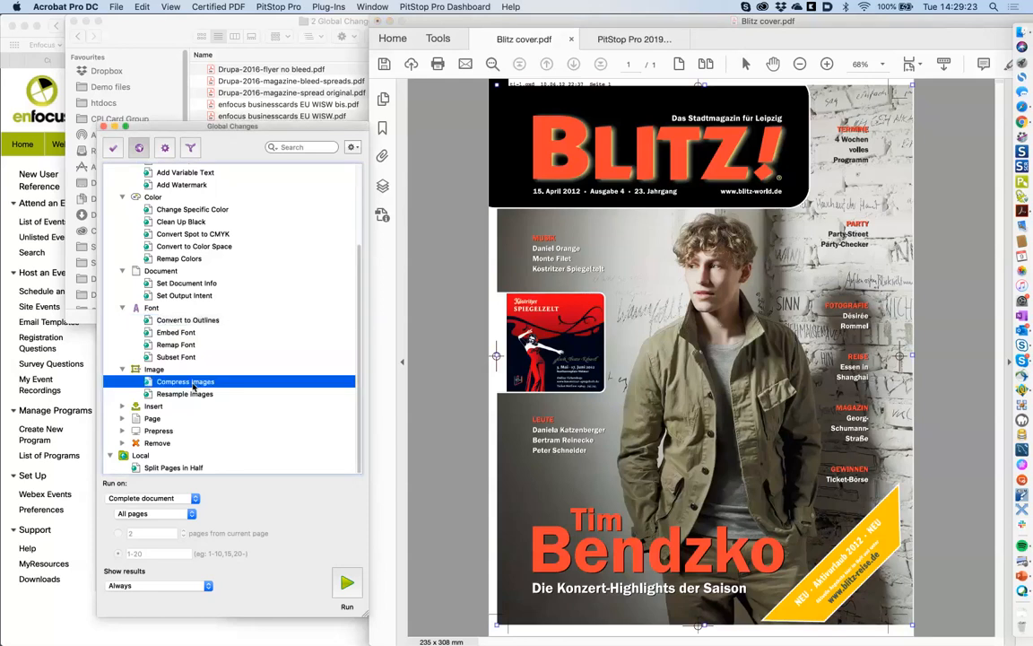
double_click(193, 384)
click(543, 302)
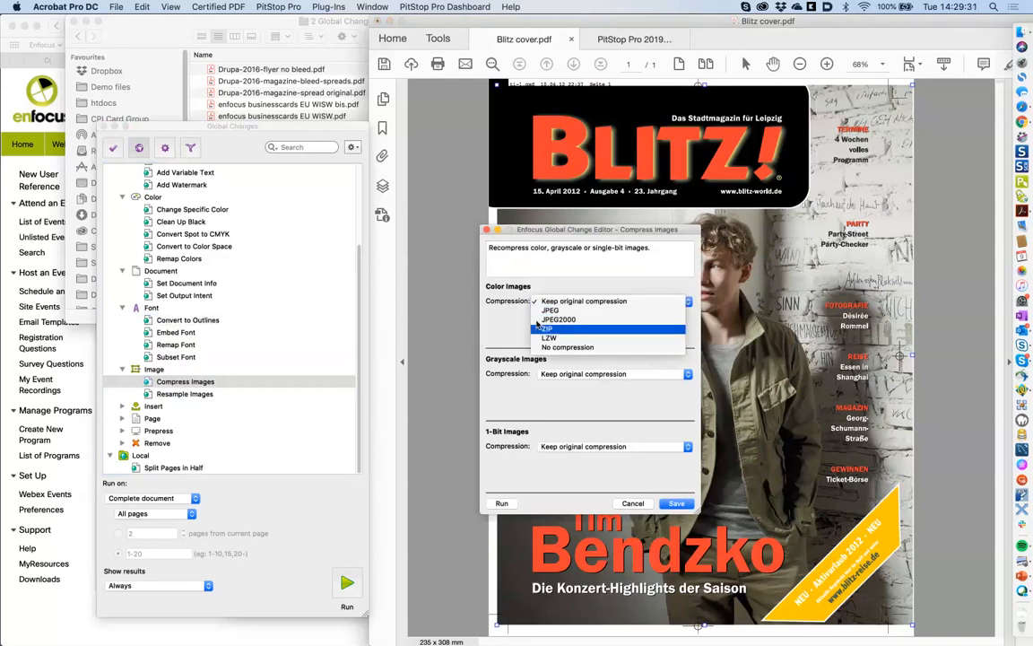
click(550, 311)
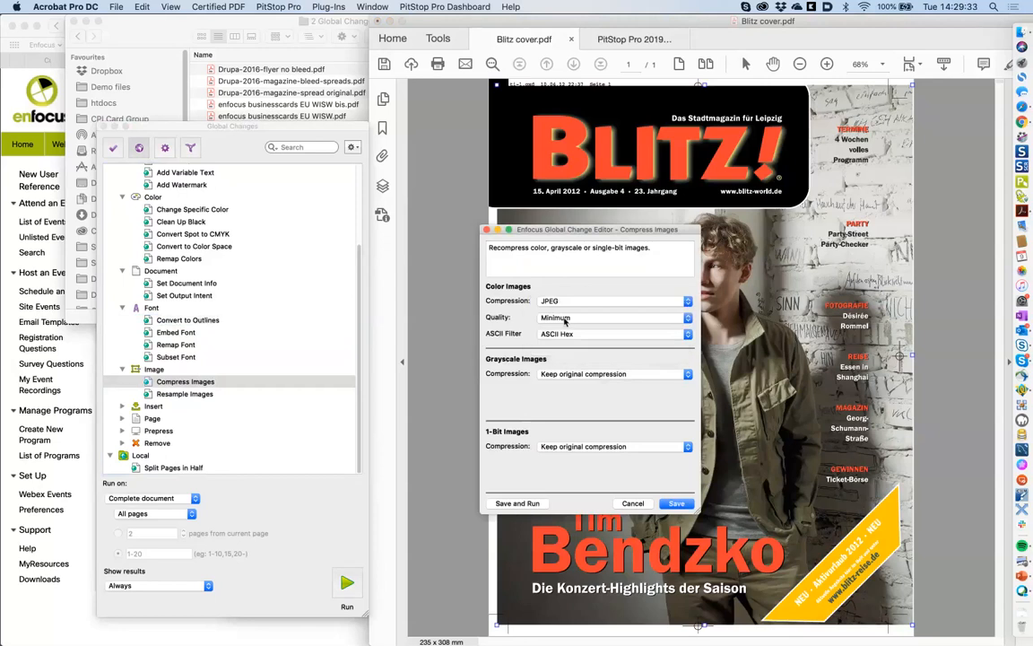
click(565, 320)
click(564, 320)
click(559, 338)
click(501, 318)
click(633, 503)
- Subsample colour images to 10 ppi with no resample-above limit, then save and run Resample Images
double_click(180, 397)
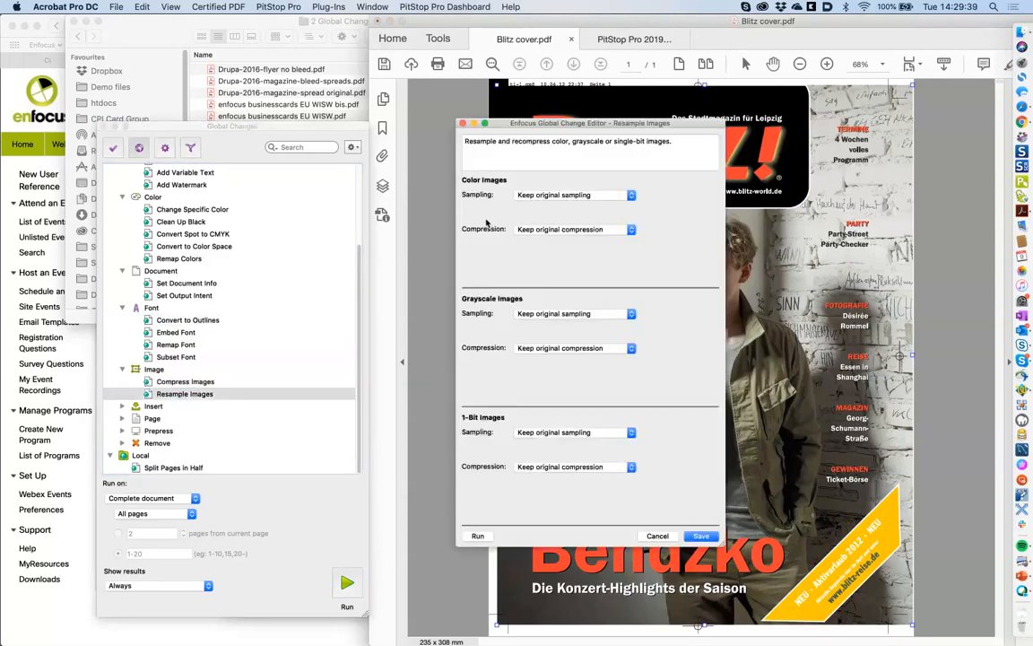
click(529, 196)
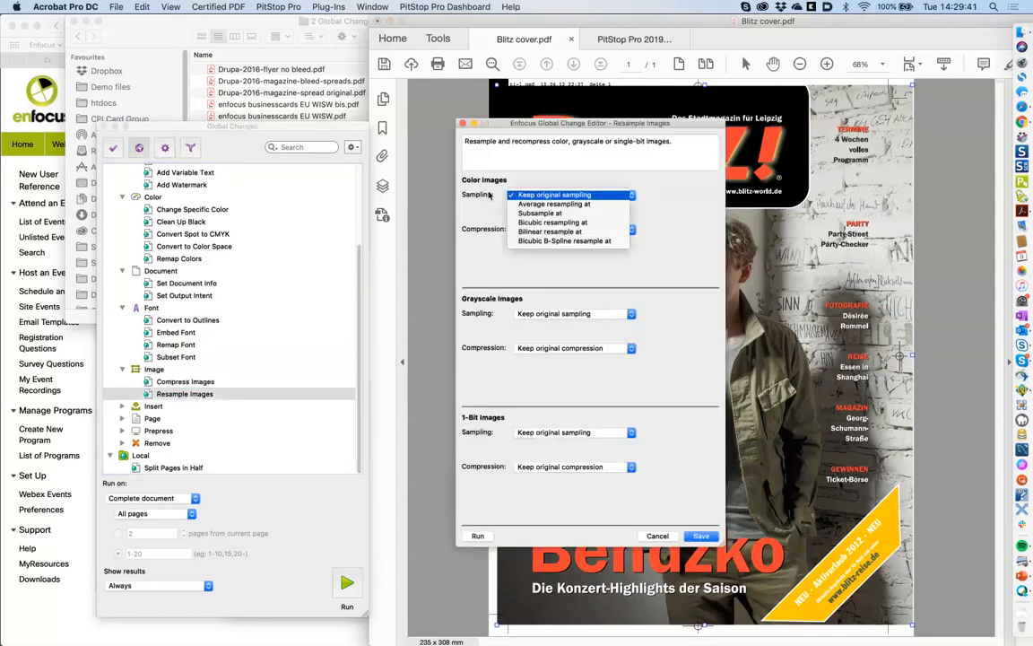
click(538, 214)
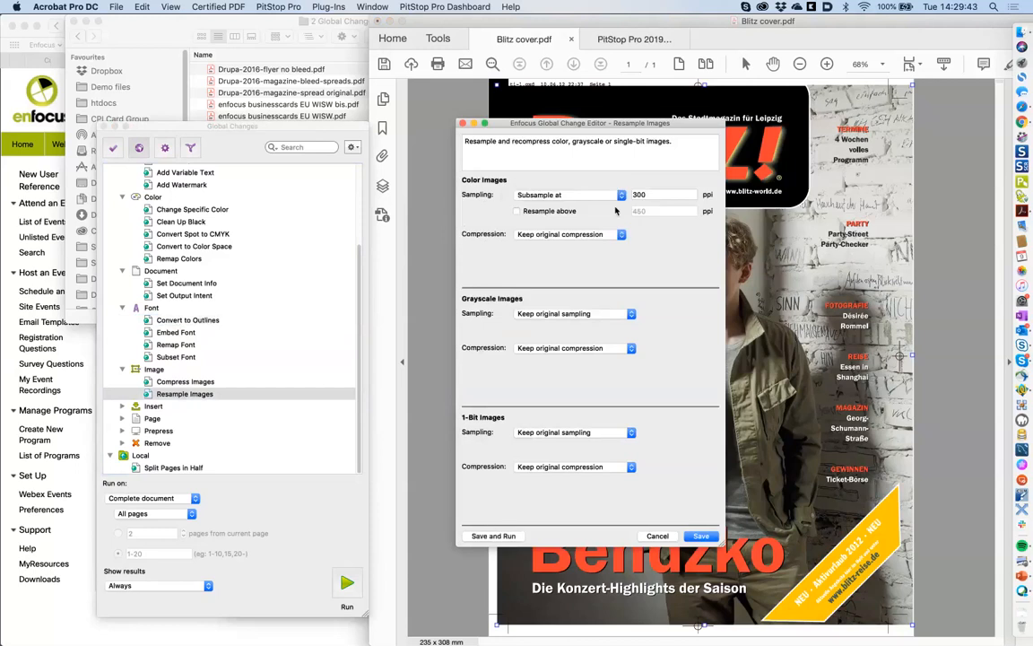
double_click(650, 194)
text(20)
key(Tab)
text(10)
click(552, 211)
click(517, 211)
click(508, 537)
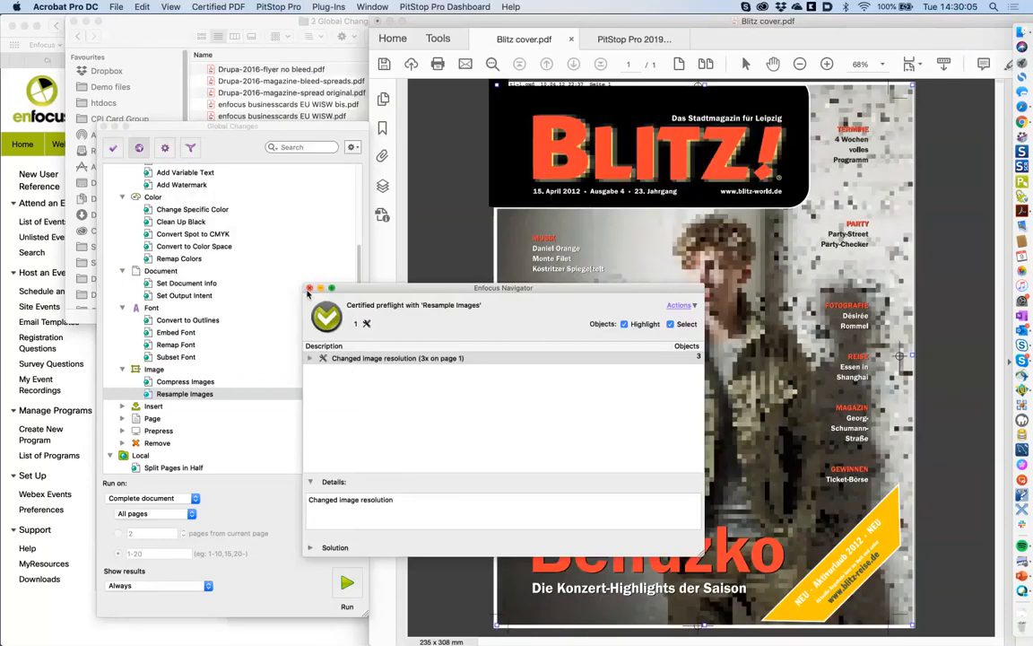
click(309, 289)
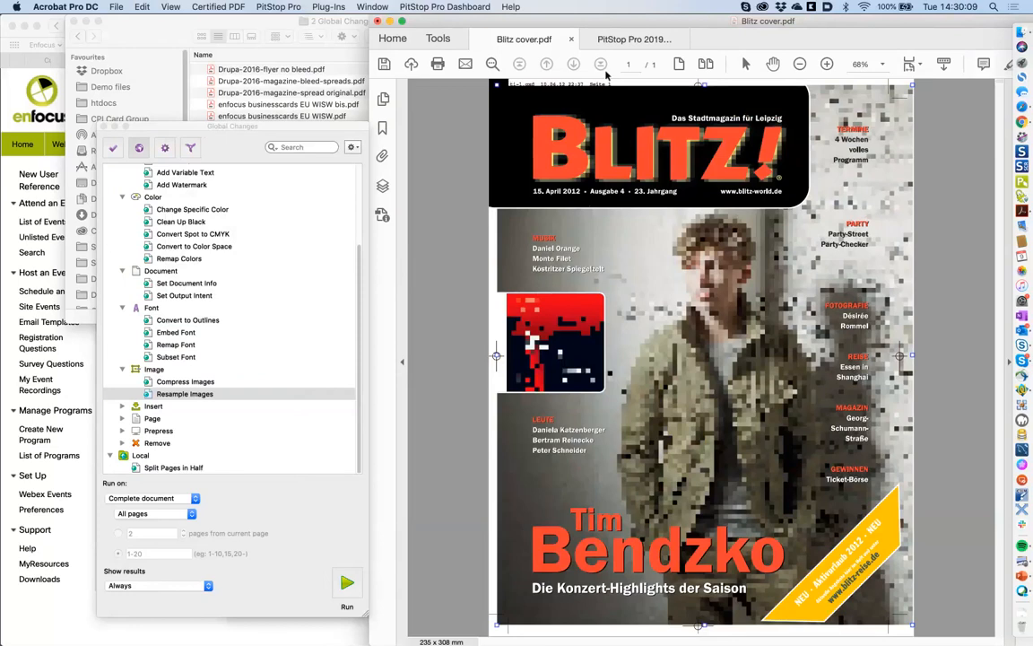
- Zoom in on the pixelated cover, then revert Blitz cover.pdf to its saved version
click(827, 64)
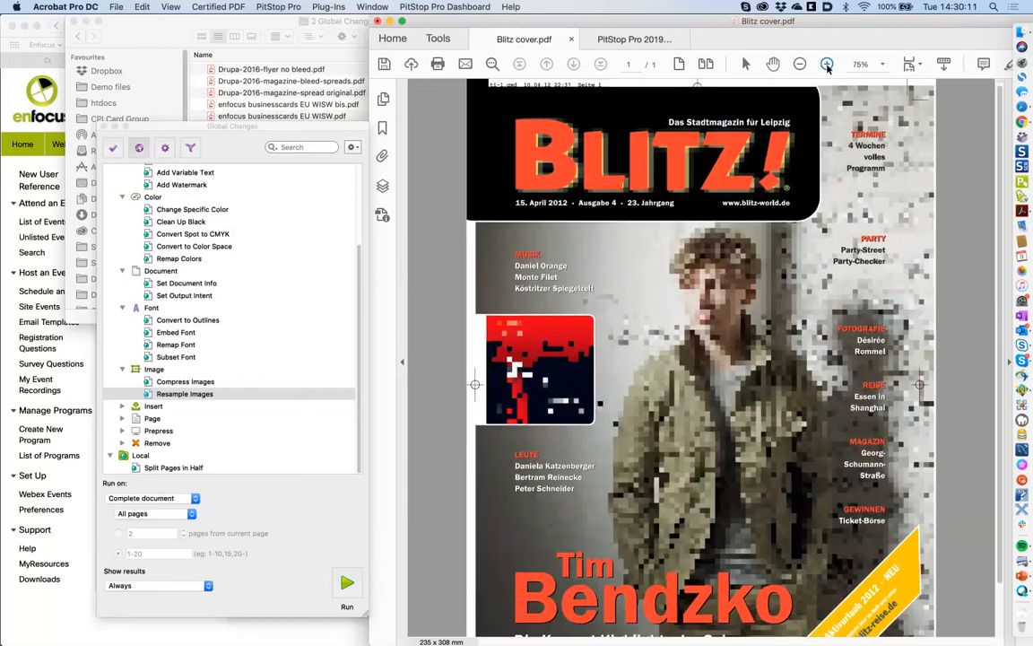
click(827, 65)
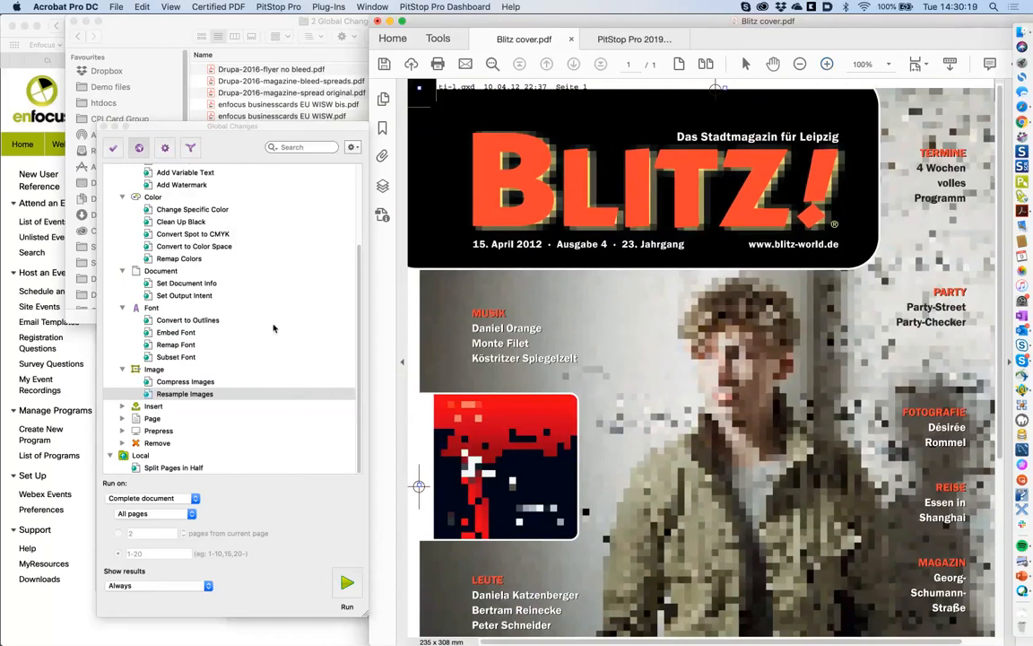
click(117, 6)
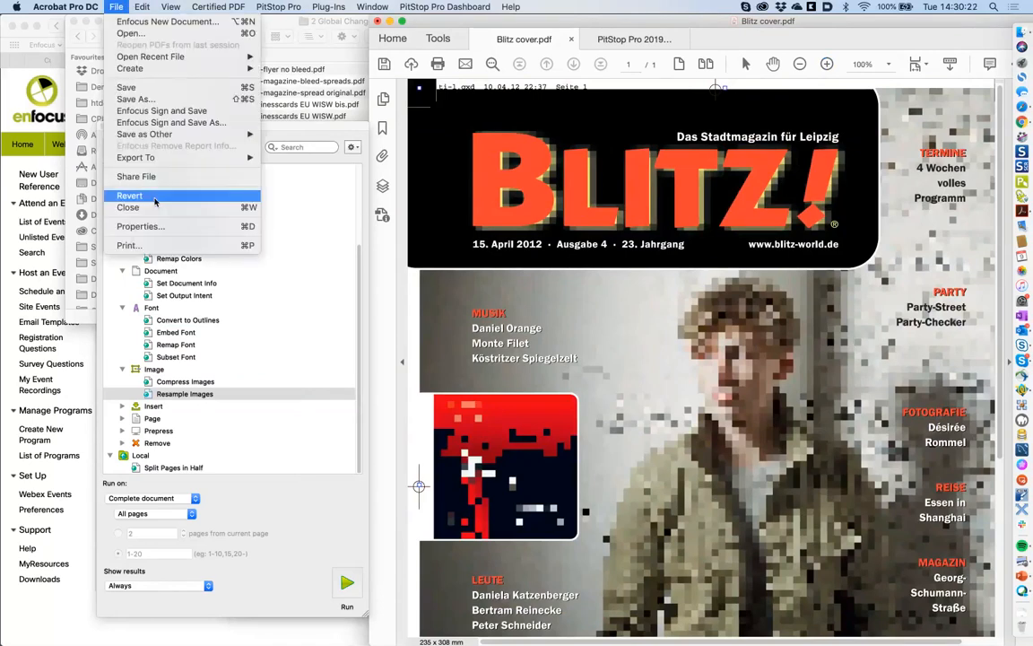
click(154, 196)
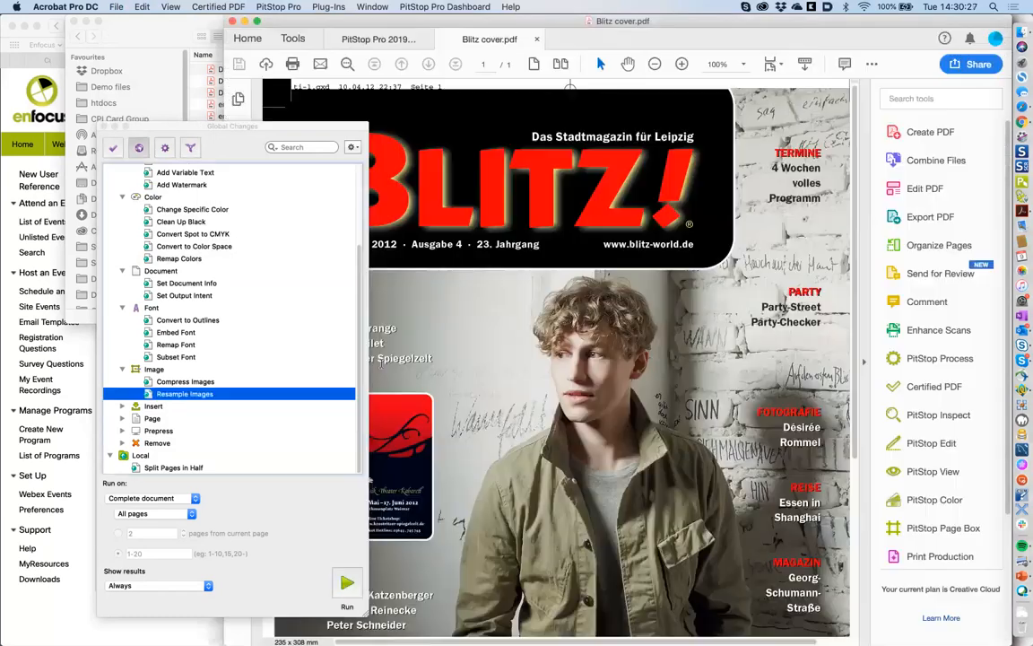
- Open the Insert PDF Document settings: insert all pages once after the last page
click(116, 7)
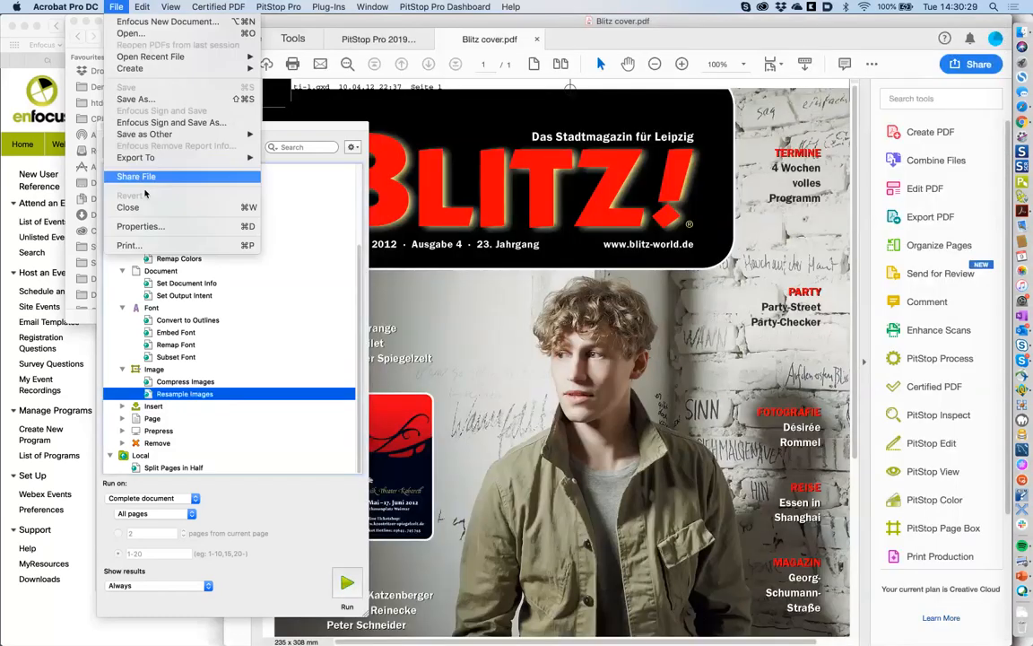
click(121, 6)
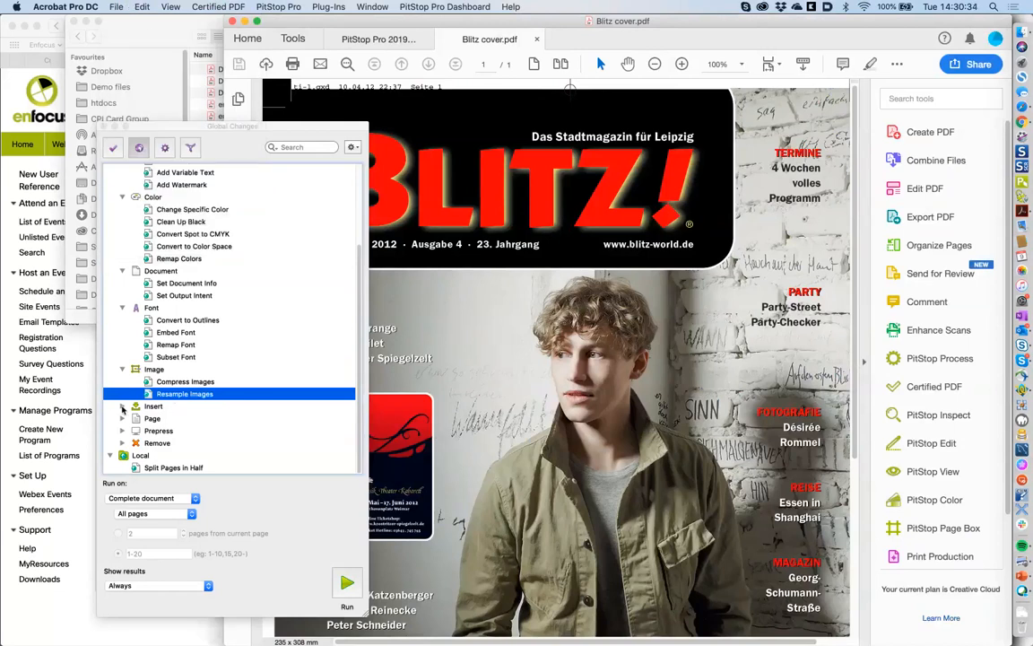
click(123, 409)
click(187, 419)
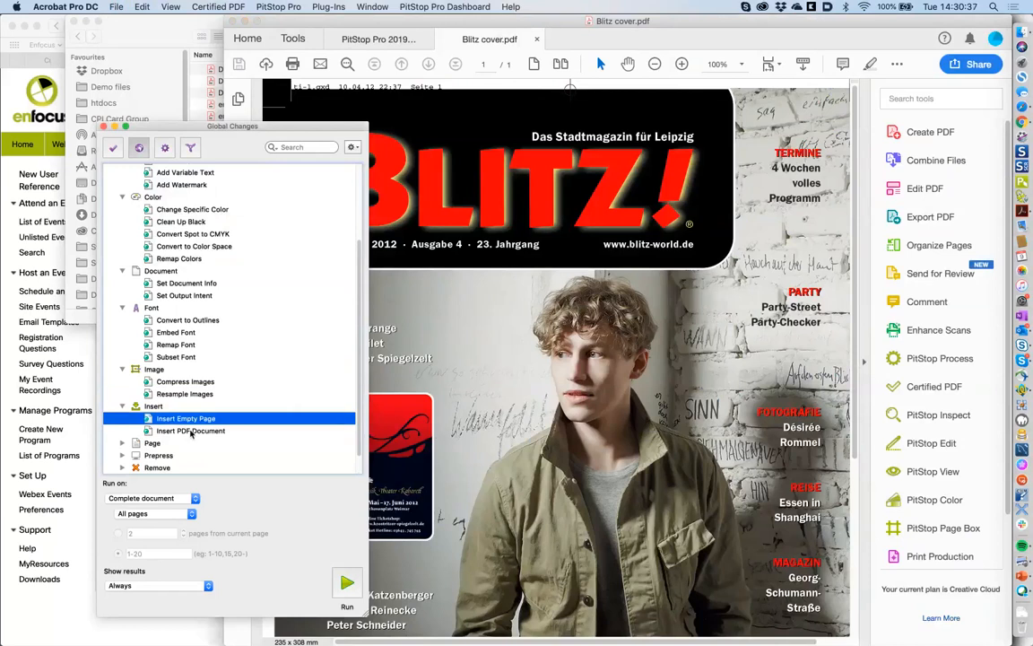
click(195, 431)
double_click(197, 431)
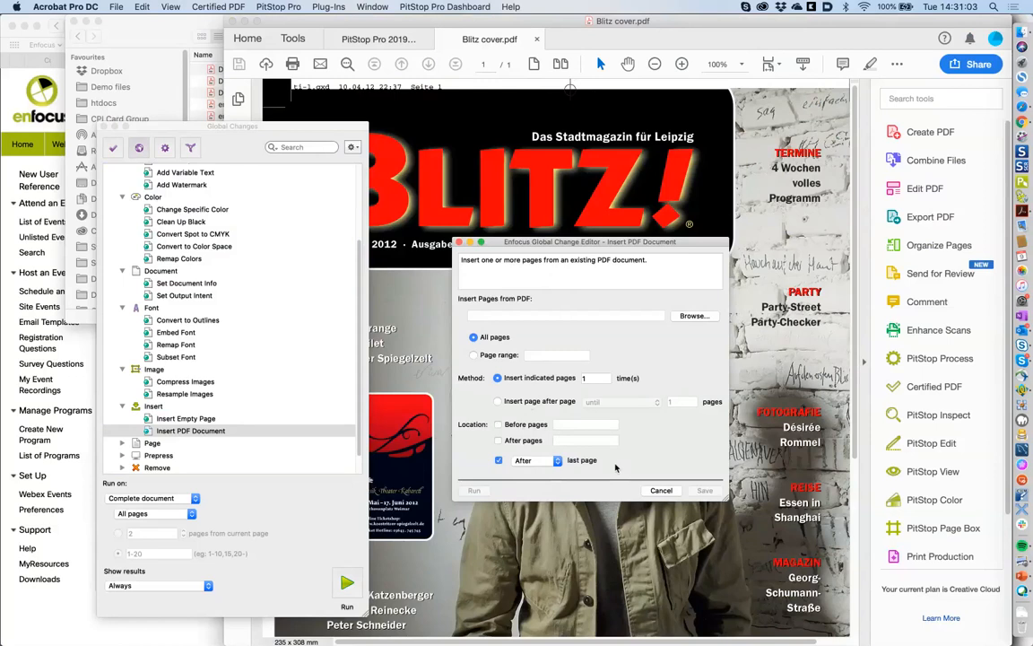
- Cancel Insert PDF Document, look at Insert Empty Page, then reopen Insert PDF Document settings
click(661, 491)
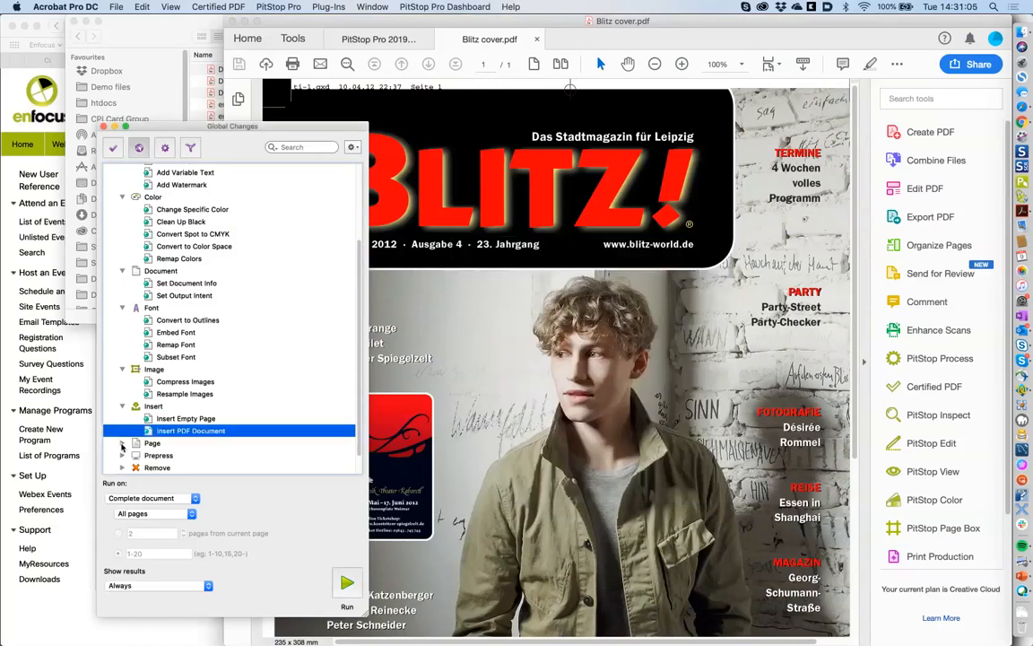
scroll(226, 433, down, 3)
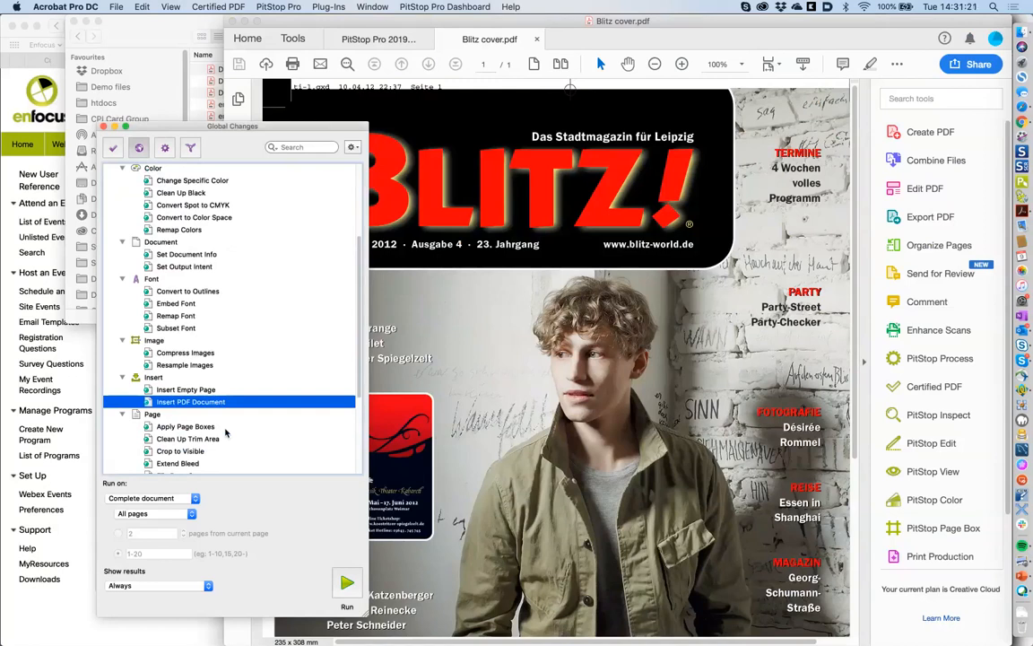
click(193, 390)
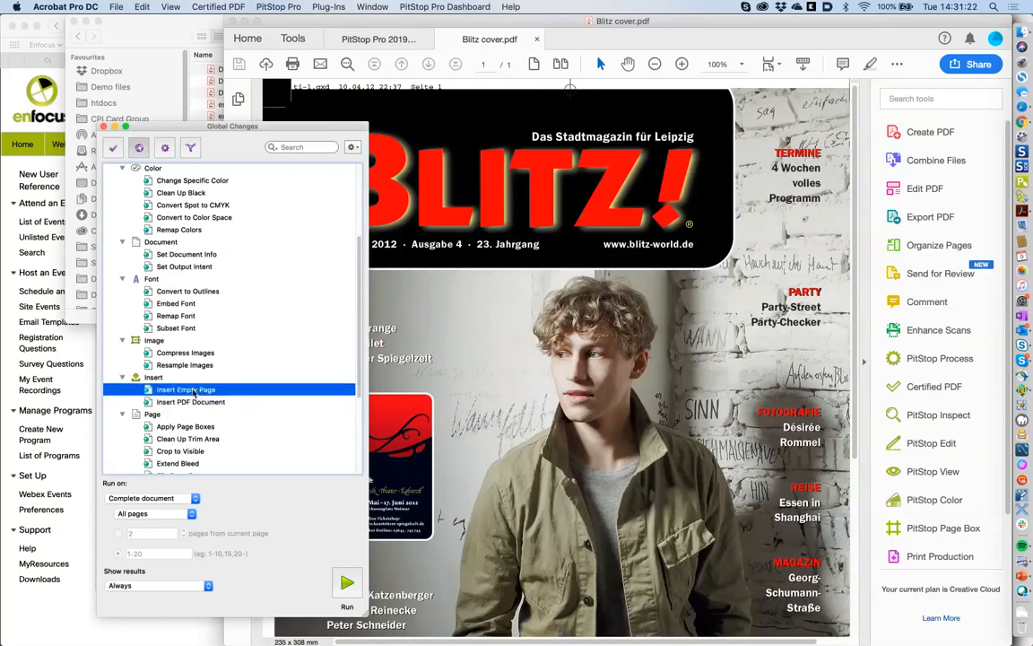
double_click(192, 390)
click(631, 459)
double_click(192, 402)
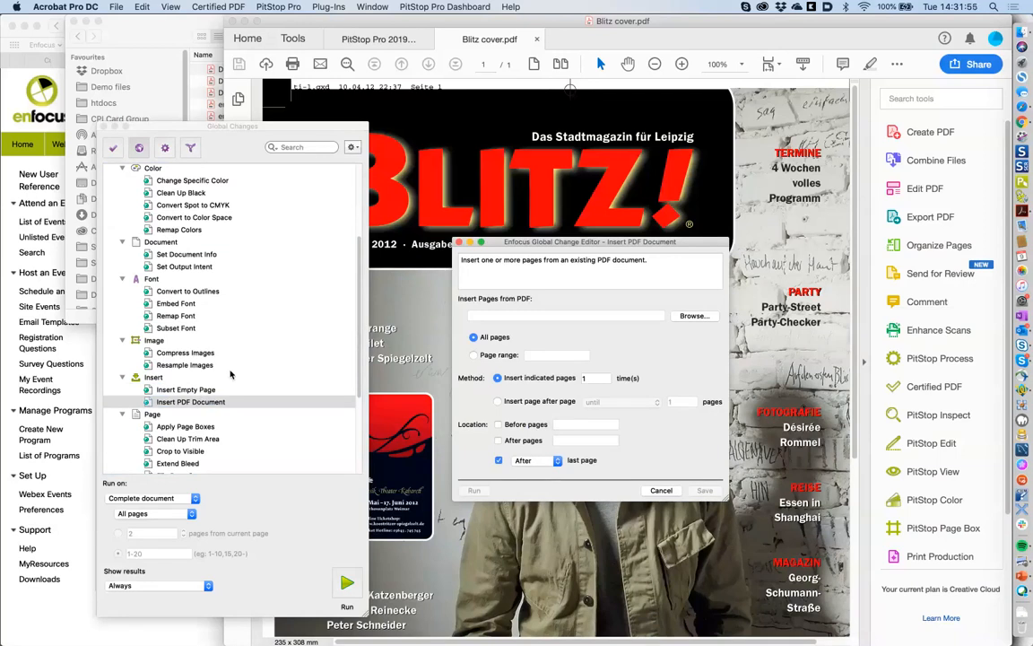
- Close the Insert PDF Document editor unsaved and show Blitz cover.pdf's page thumbnails
click(661, 491)
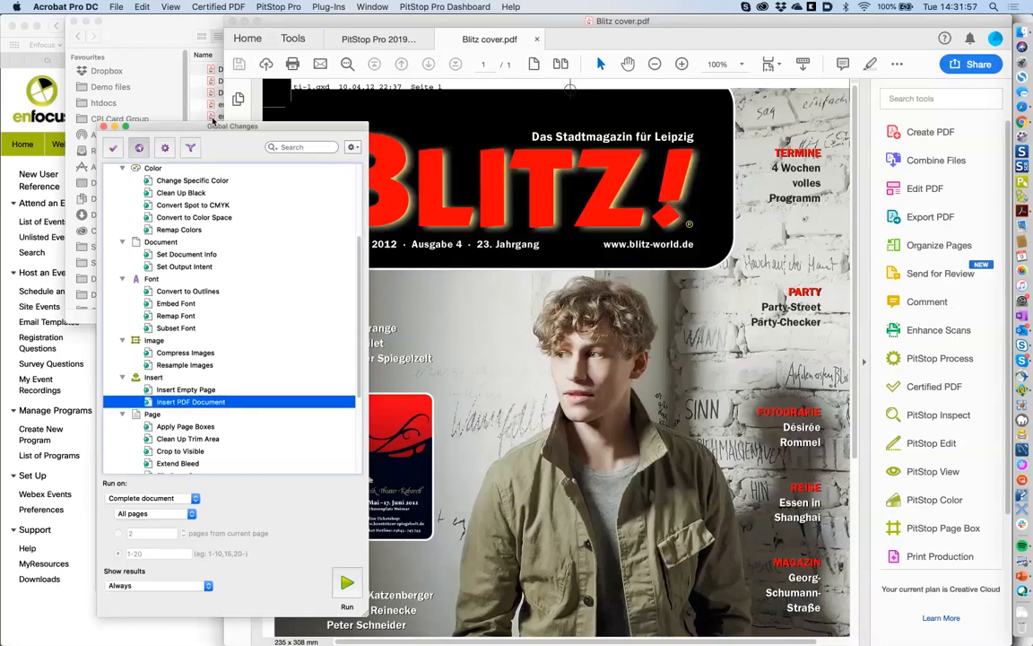
click(115, 6)
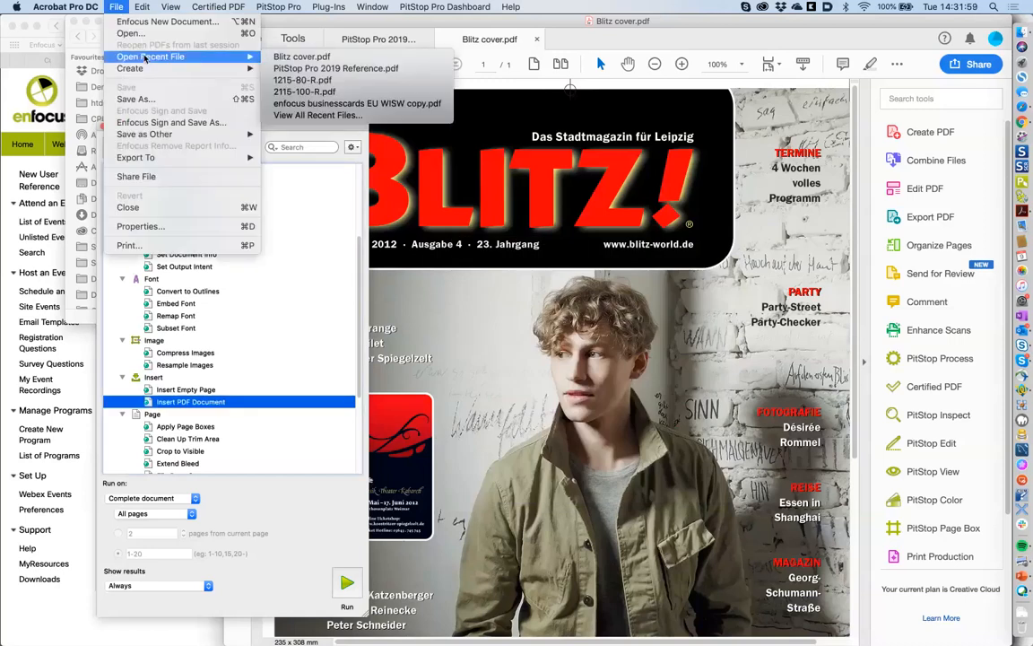
mouse_move(141, 68)
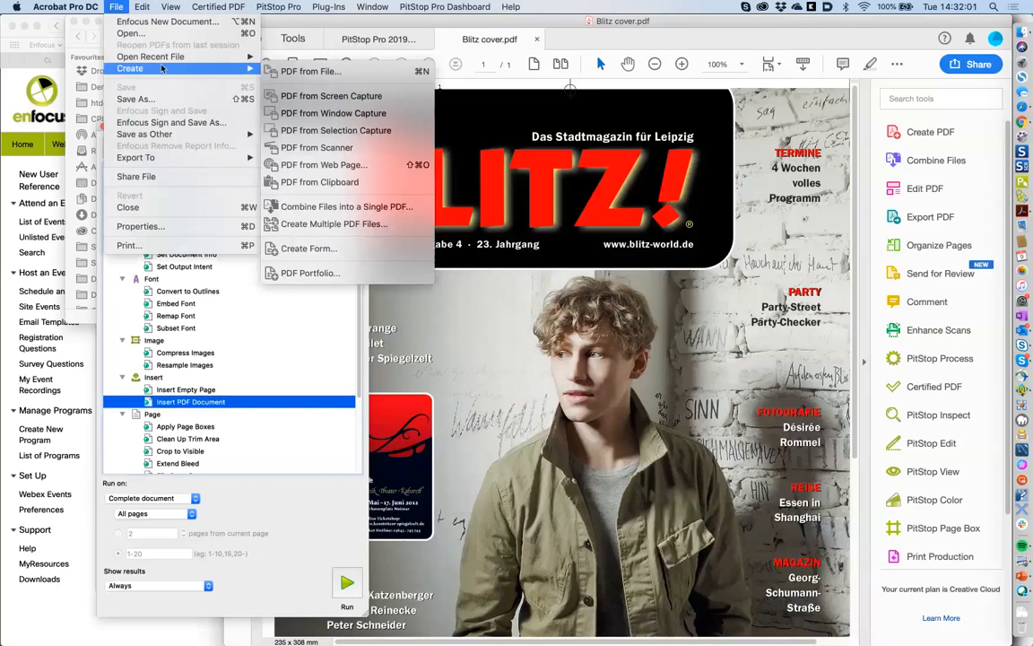
mouse_move(170, 7)
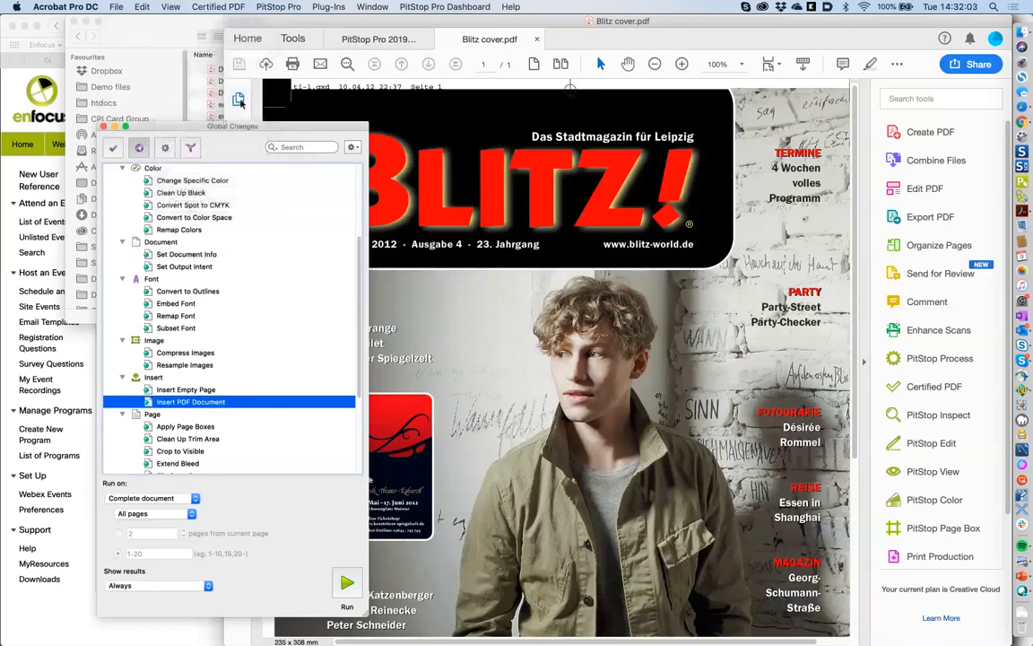
click(239, 99)
drag(255, 128, 134, 157)
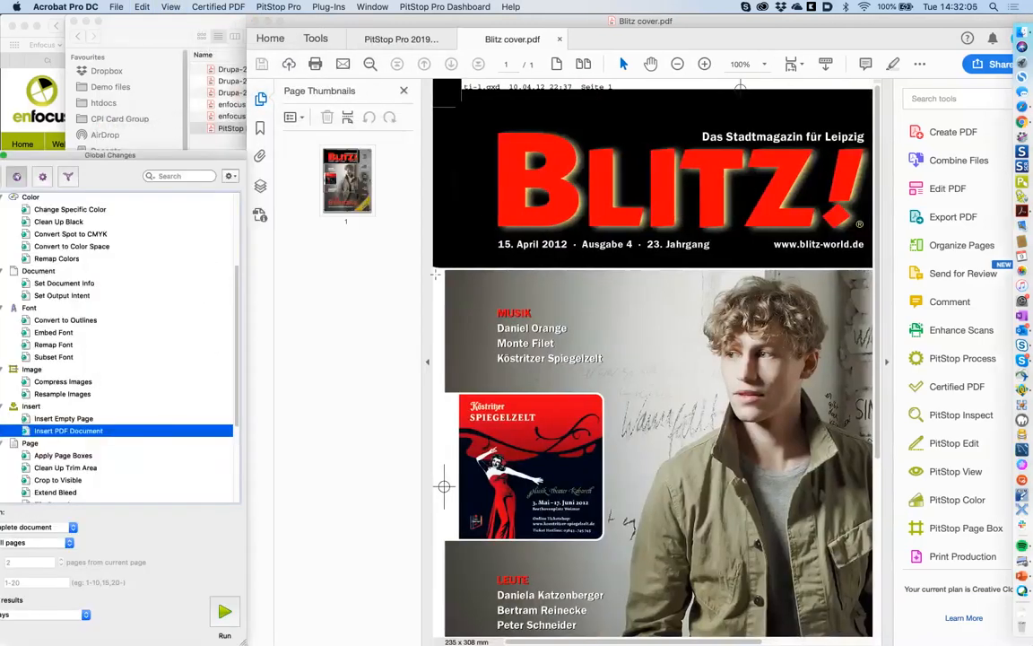
key(super+Tab)
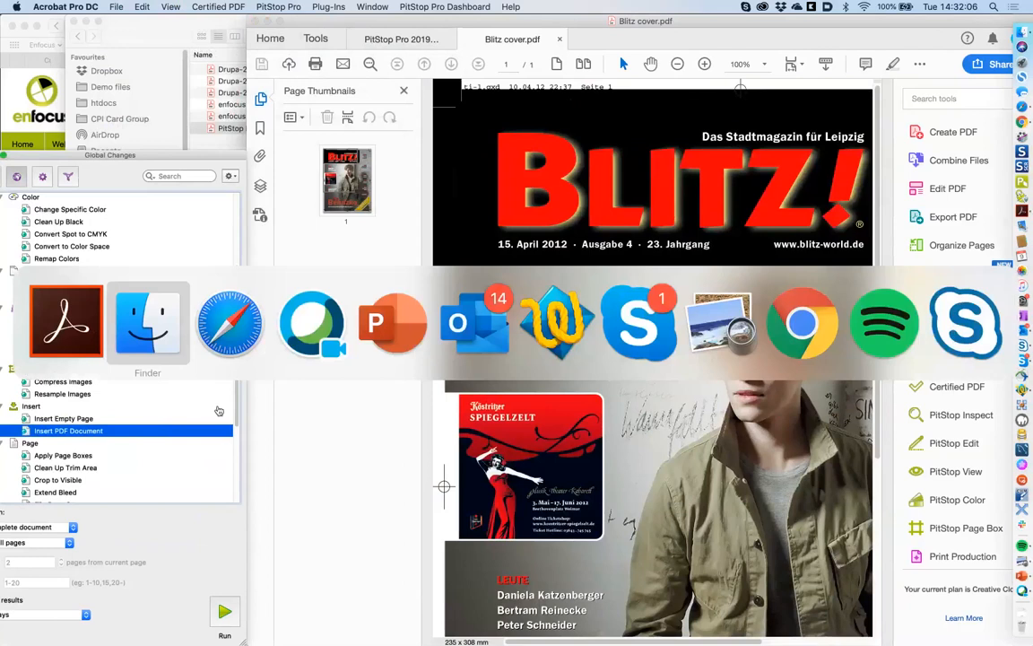
- Drag enfocus businesscards EU WISW bis.pdf from Finder into Acrobat's thumbnails below page 1
click(165, 348)
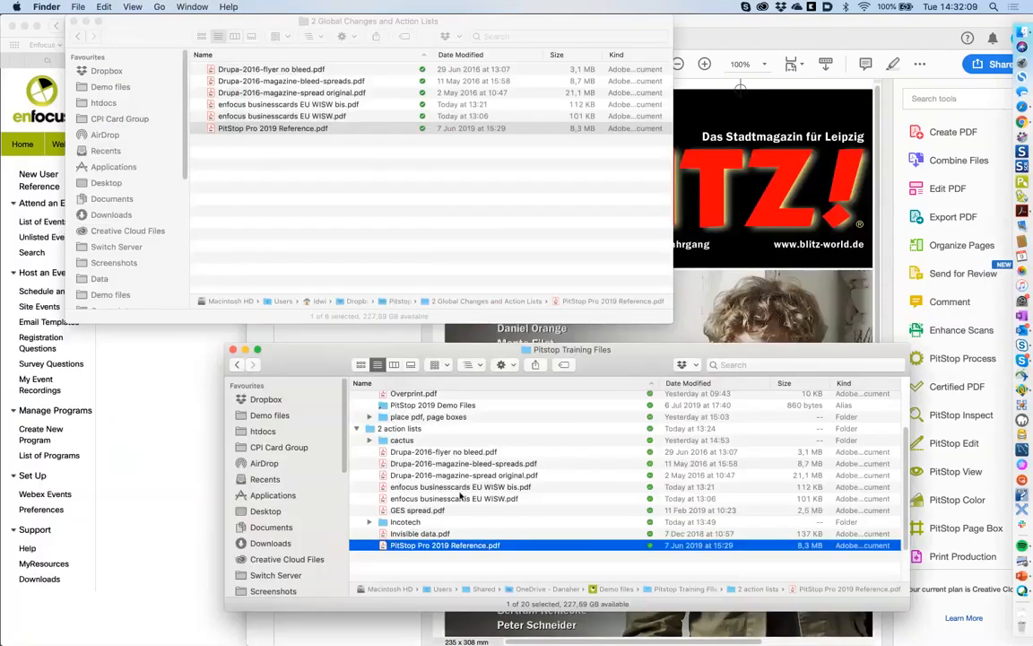
drag(461, 488, 368, 385)
key(super+Tab)
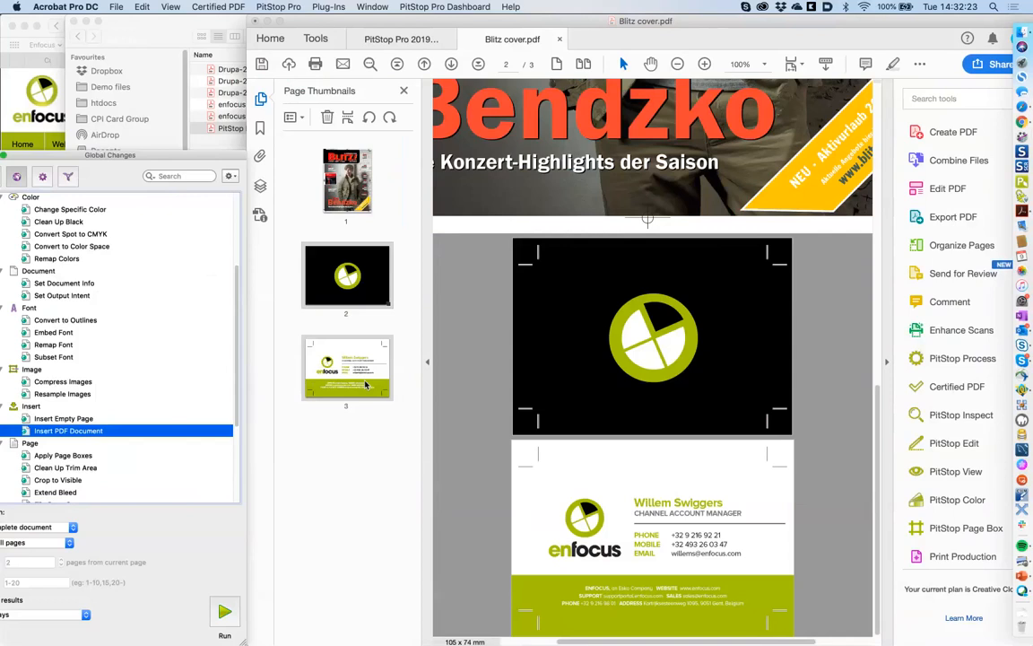
- Delete thumbnail pages 2 and 3, confirm, and hide the Page Thumbnails panel
click(354, 382)
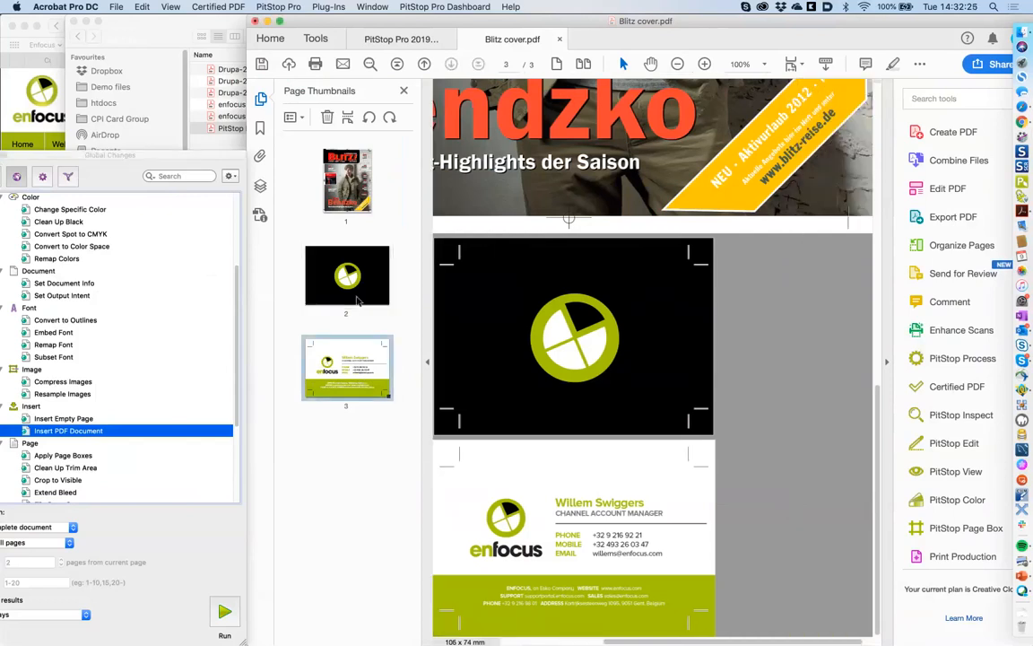
click(357, 301)
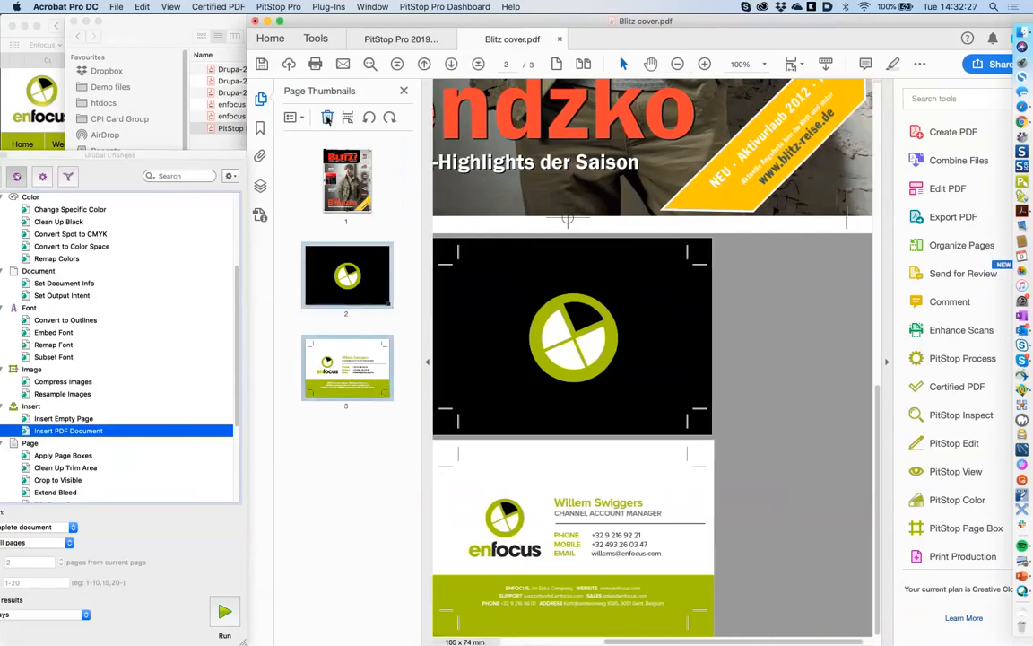
click(327, 119)
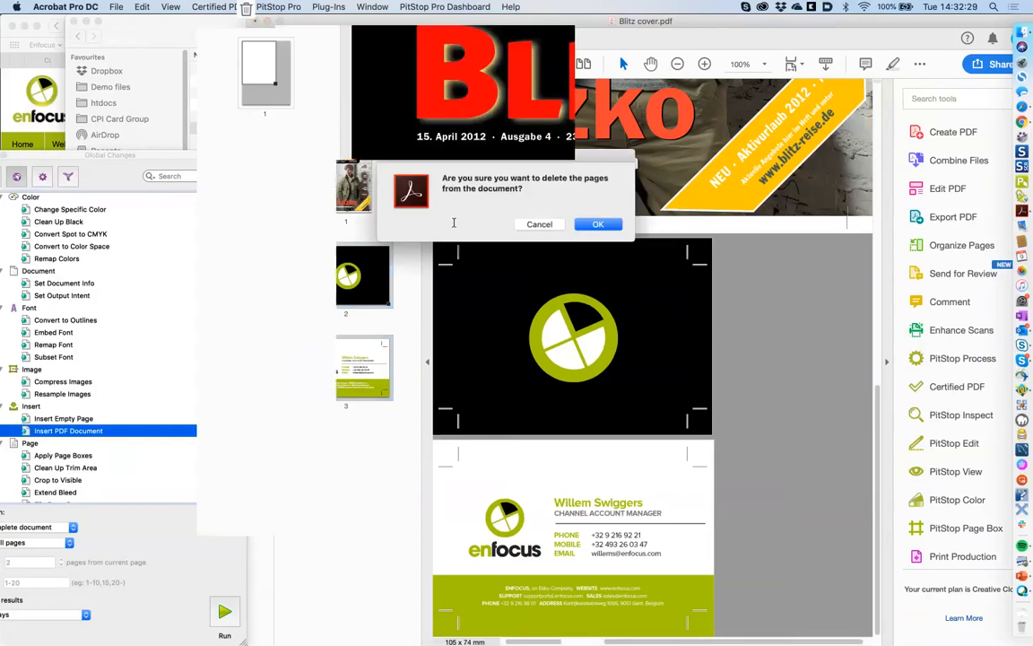
key(Return)
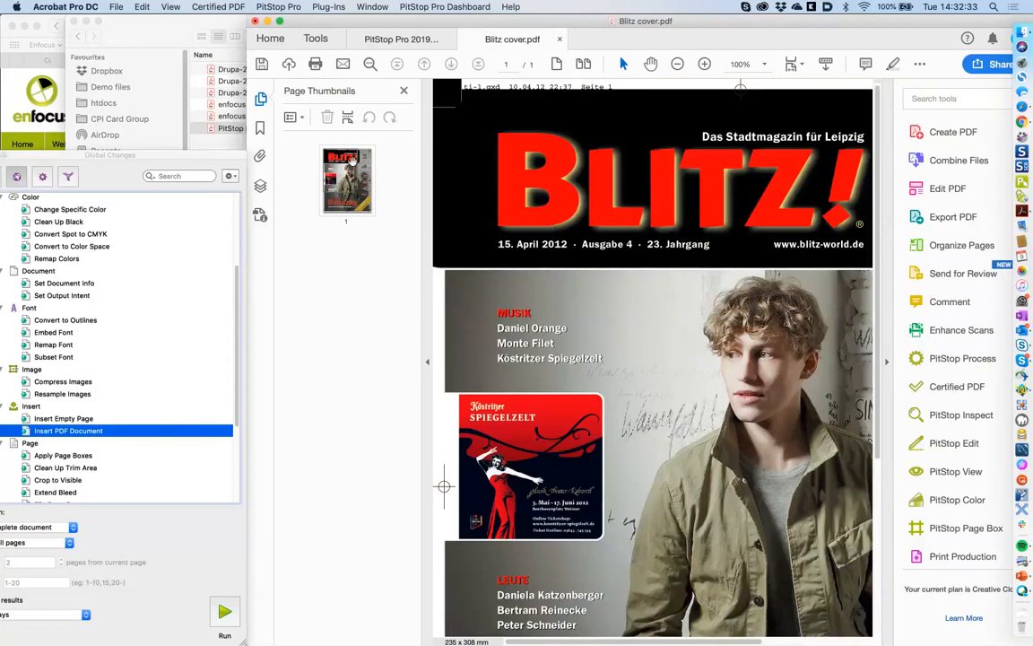
click(403, 94)
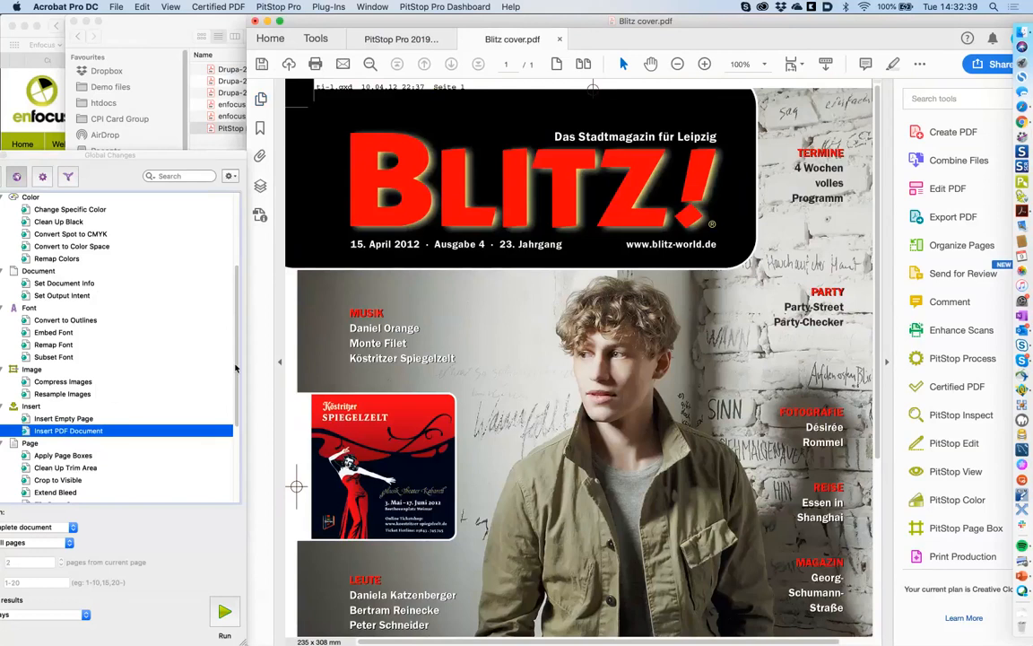
drag(236, 368, 228, 438)
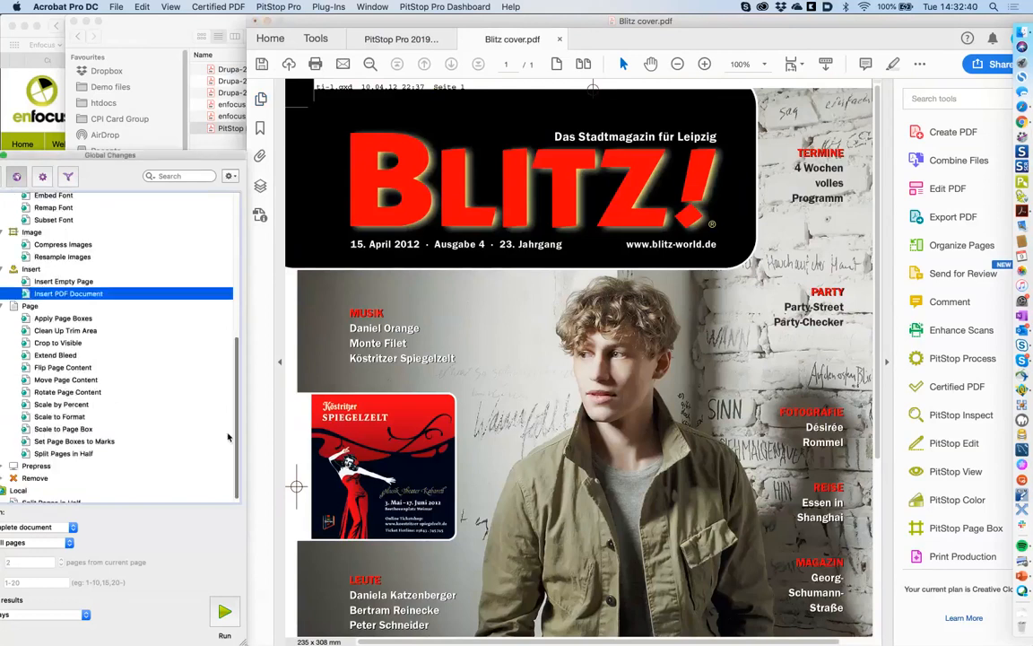
double_click(65, 318)
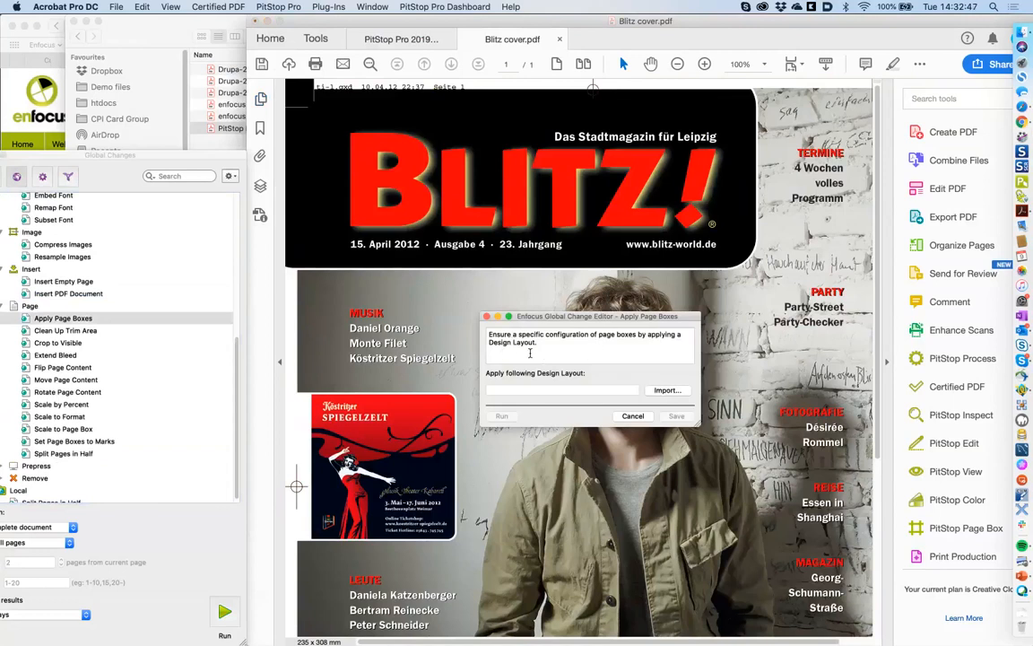
click(631, 418)
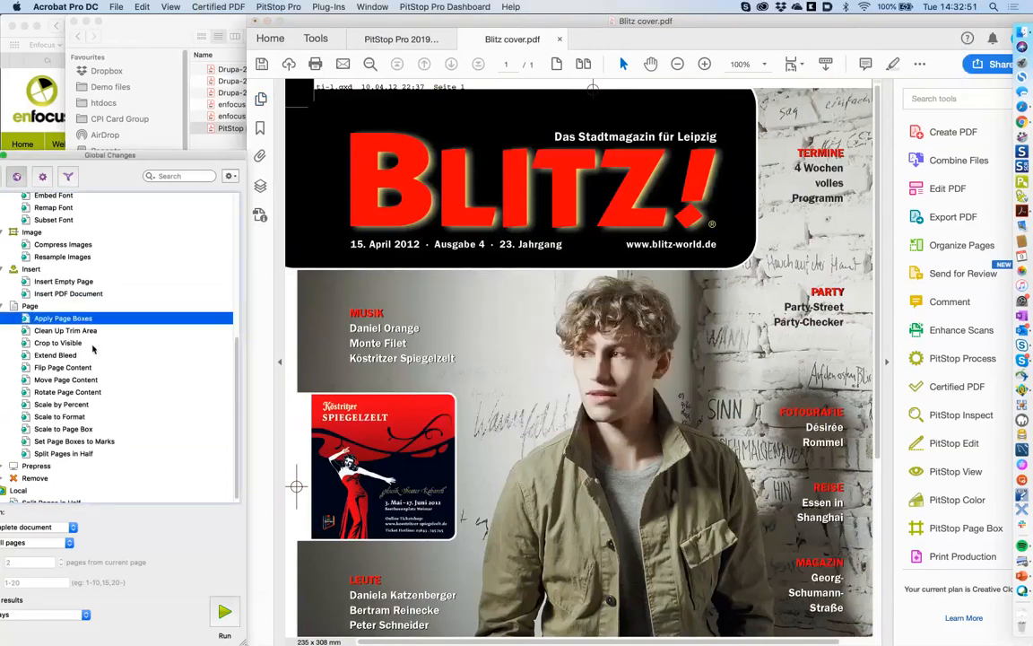
key(Down)
key(Down)
key(Down)
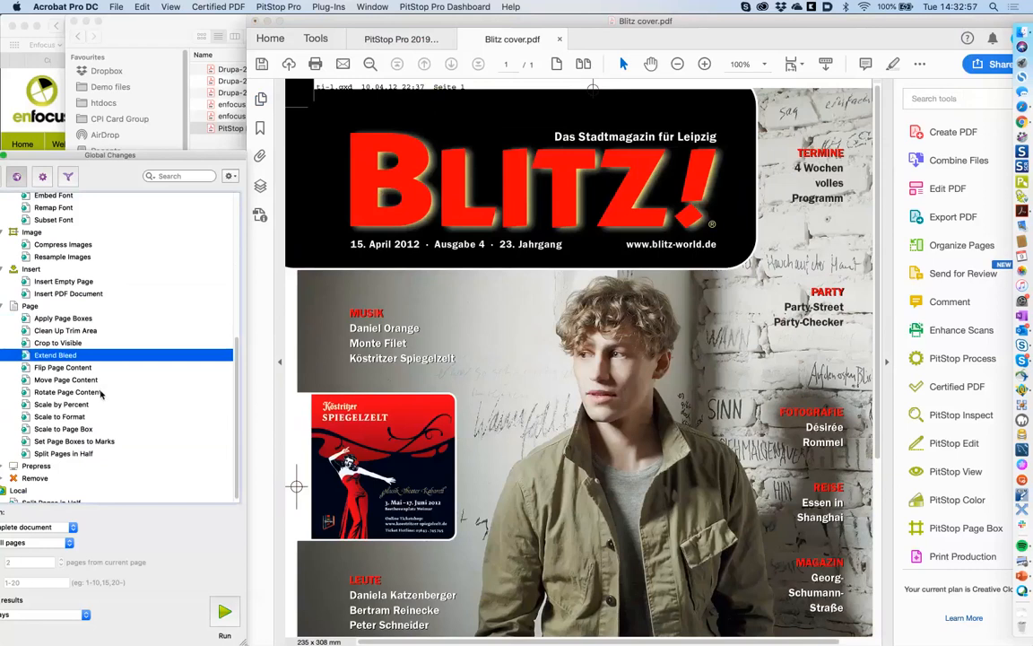
click(76, 453)
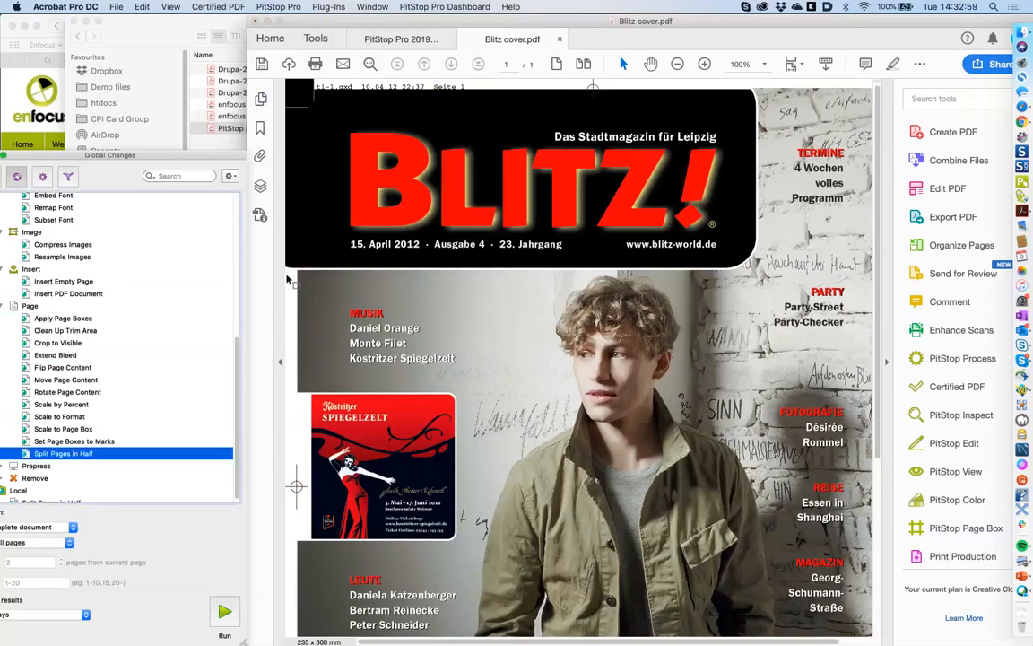
key(super+Tab)
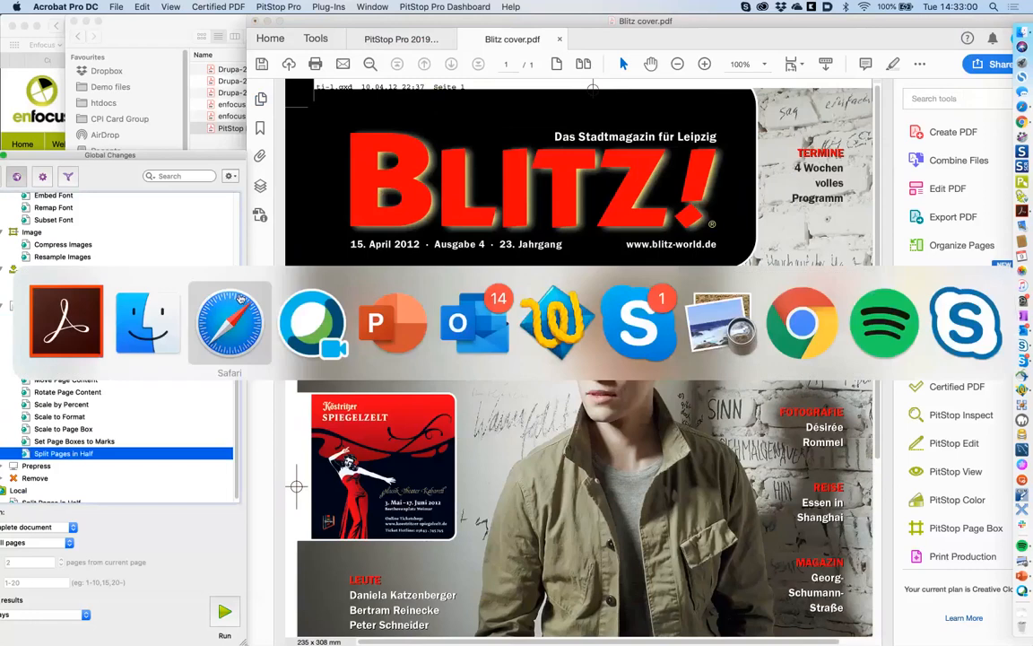
- Quick Look Drupa-2016-magazine-spread original.pdf in Finder, then open it in Acrobat
click(163, 329)
drag(457, 348, 440, 303)
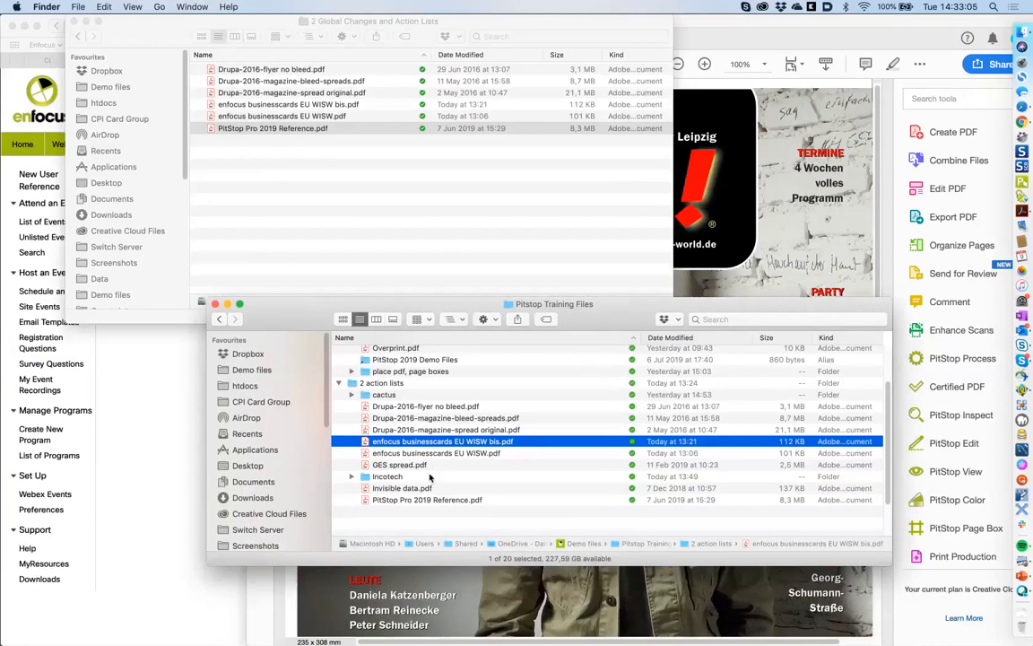
click(479, 431)
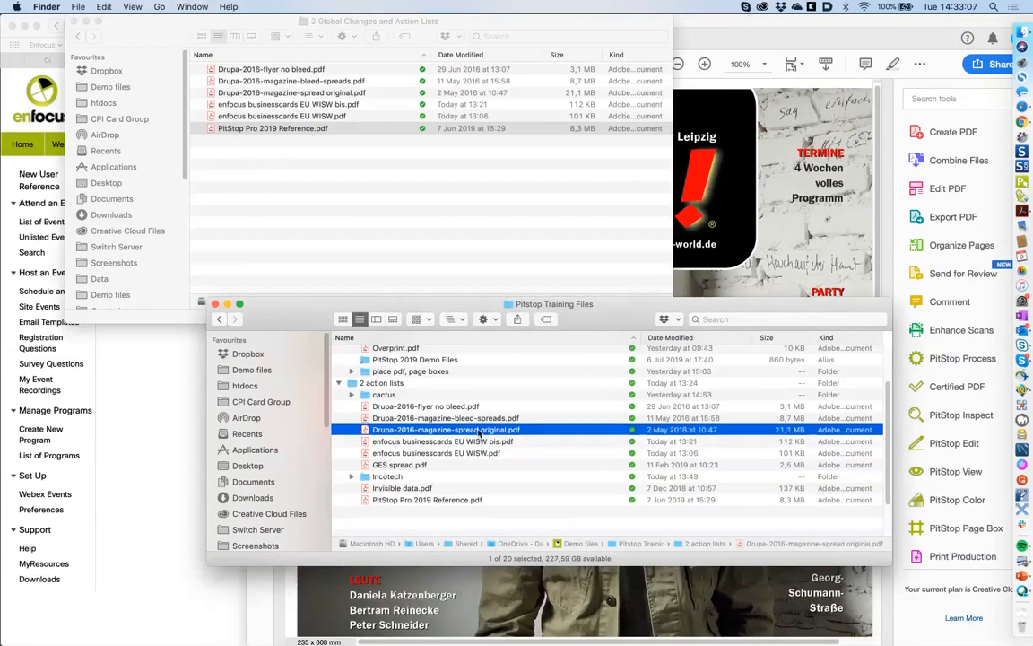
key(space)
key(space)
double_click(367, 430)
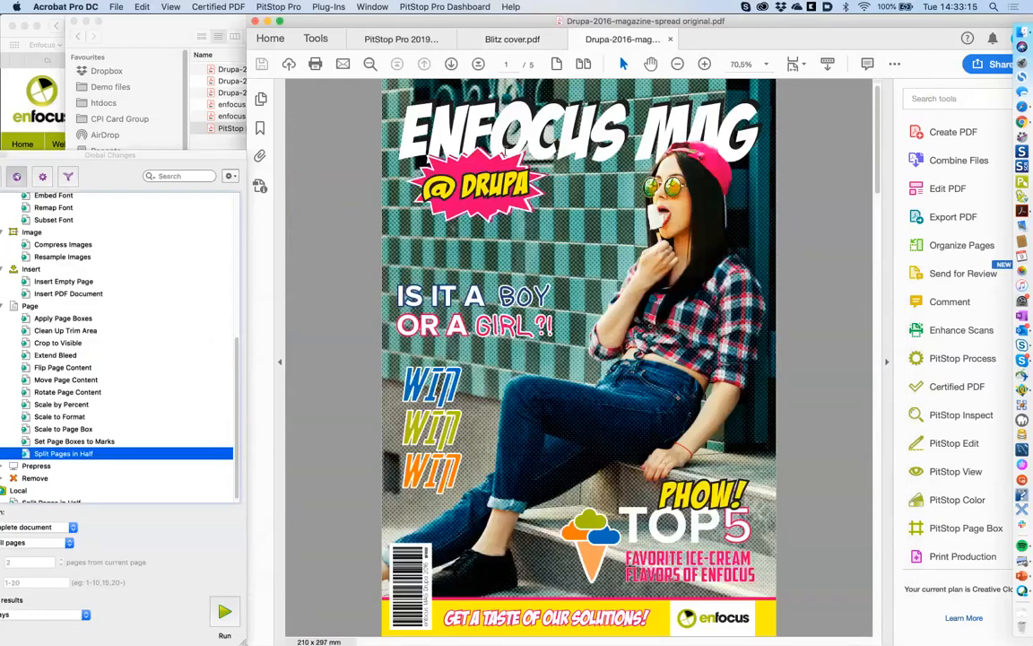
- Page through all five magazine pages, then return to the Ice-cream TOP5 spread on page 2
click(452, 65)
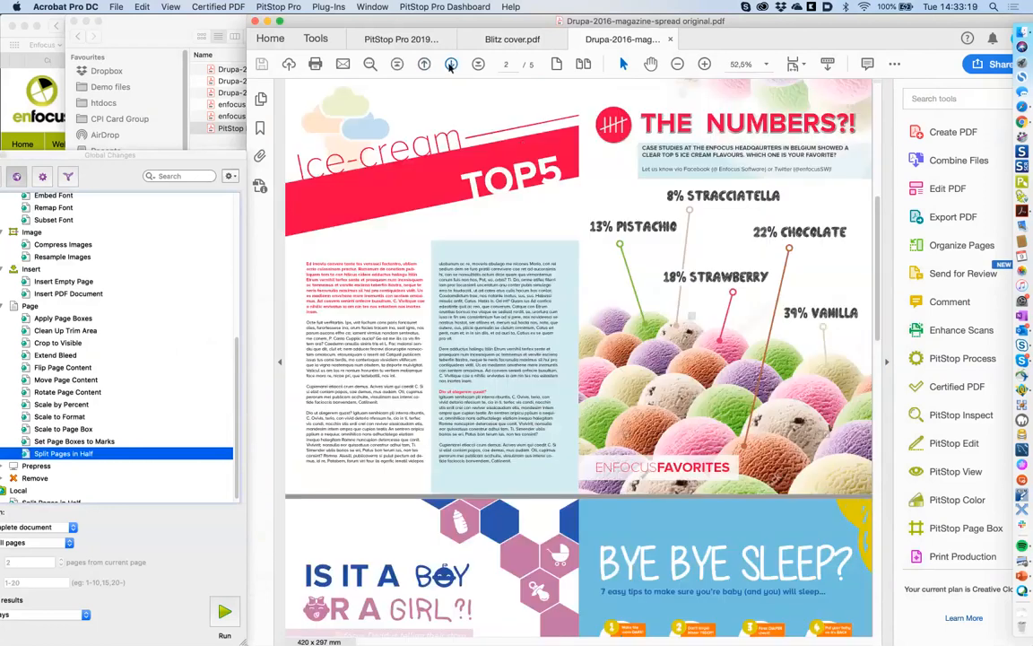
click(425, 65)
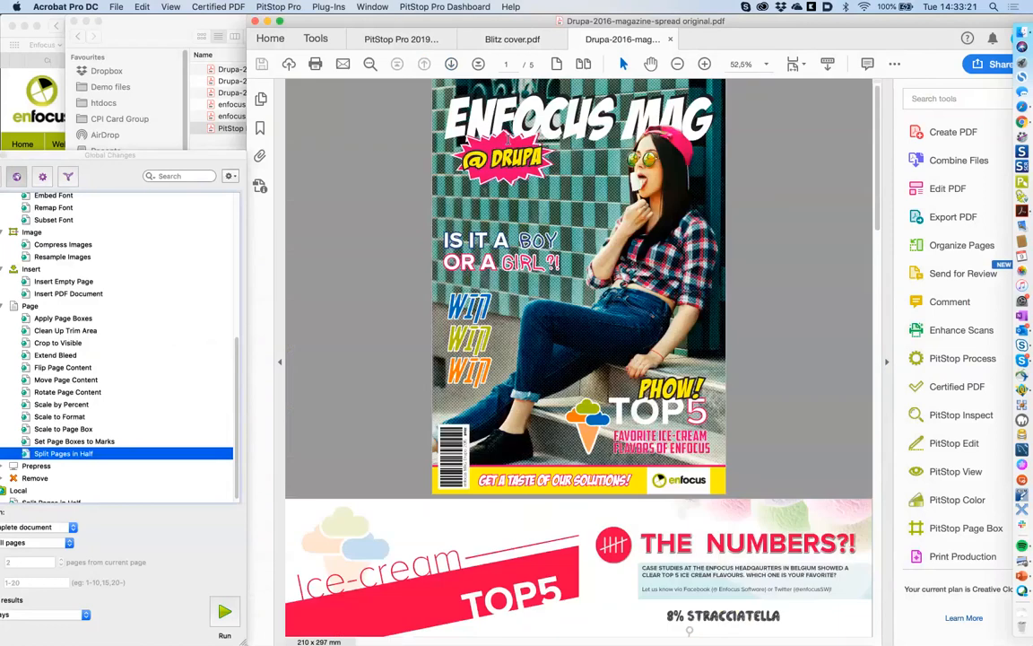
click(452, 65)
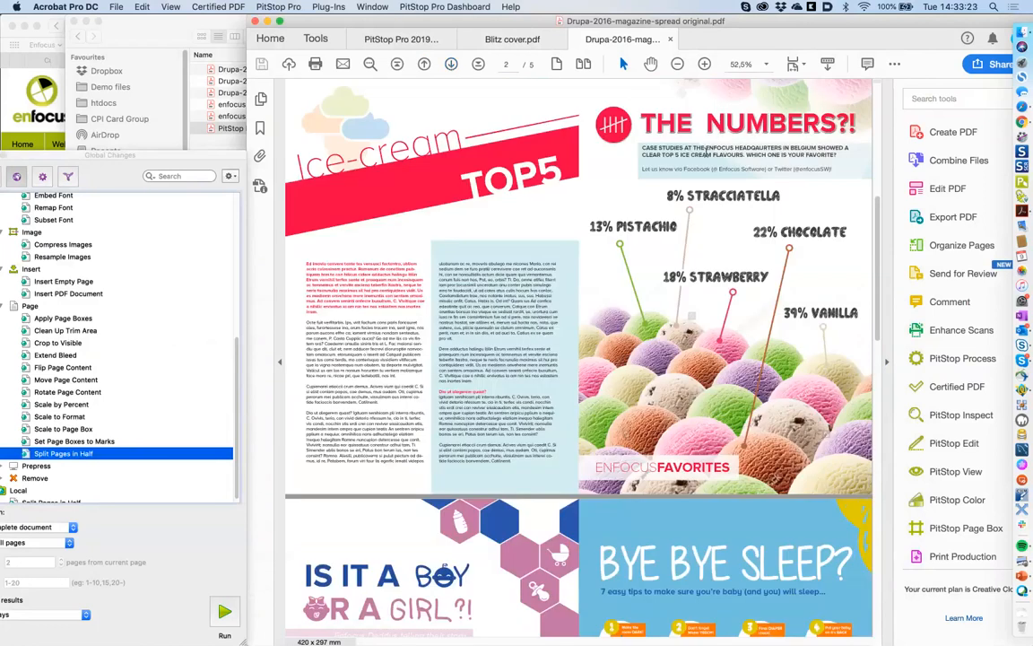
click(452, 65)
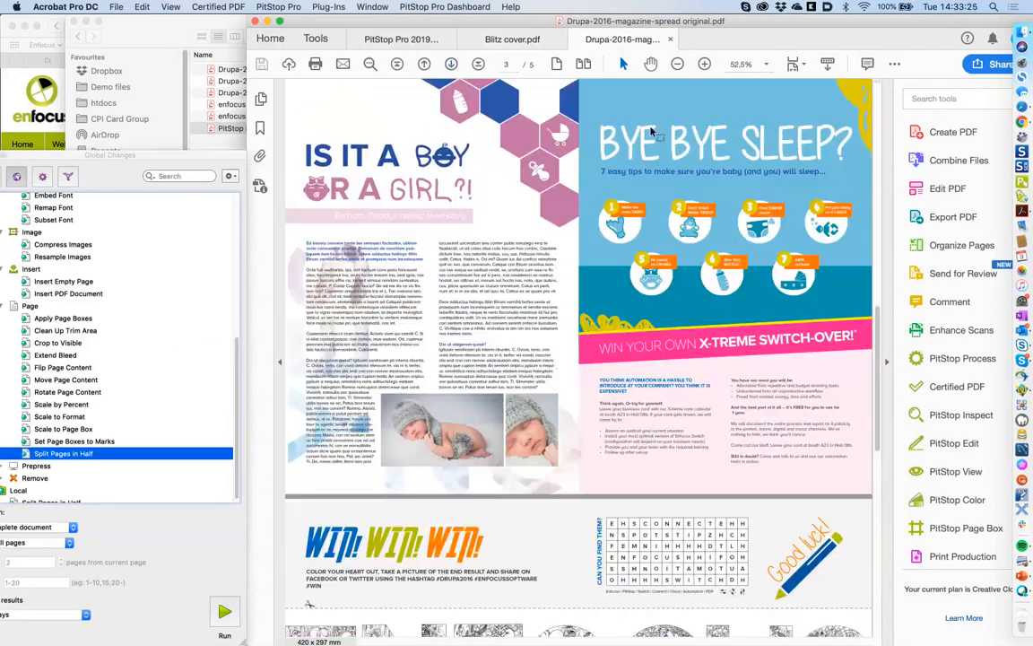
click(452, 65)
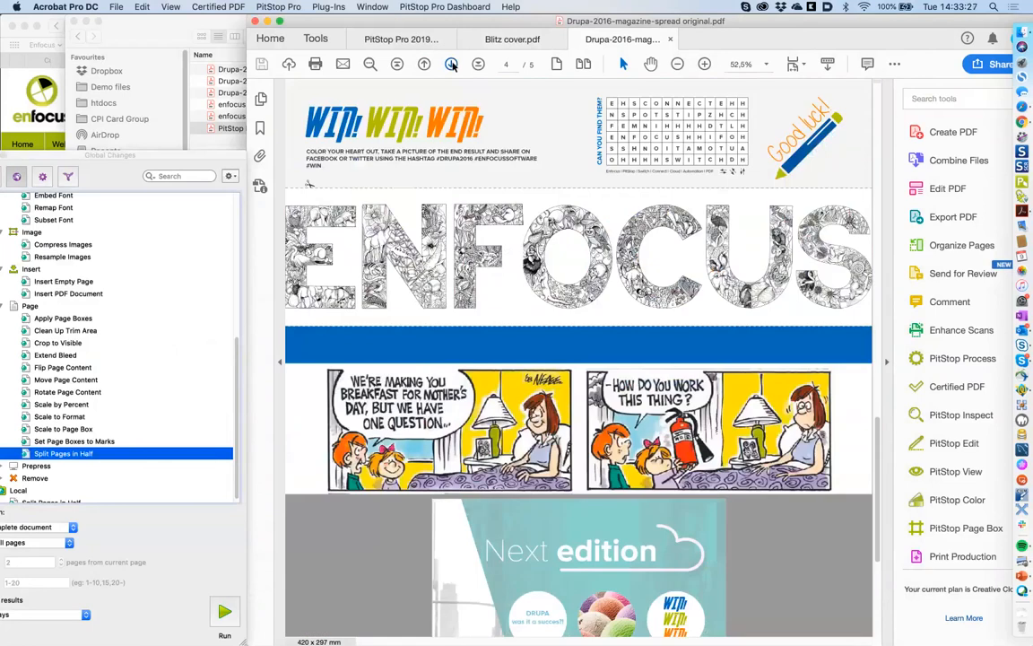
click(452, 65)
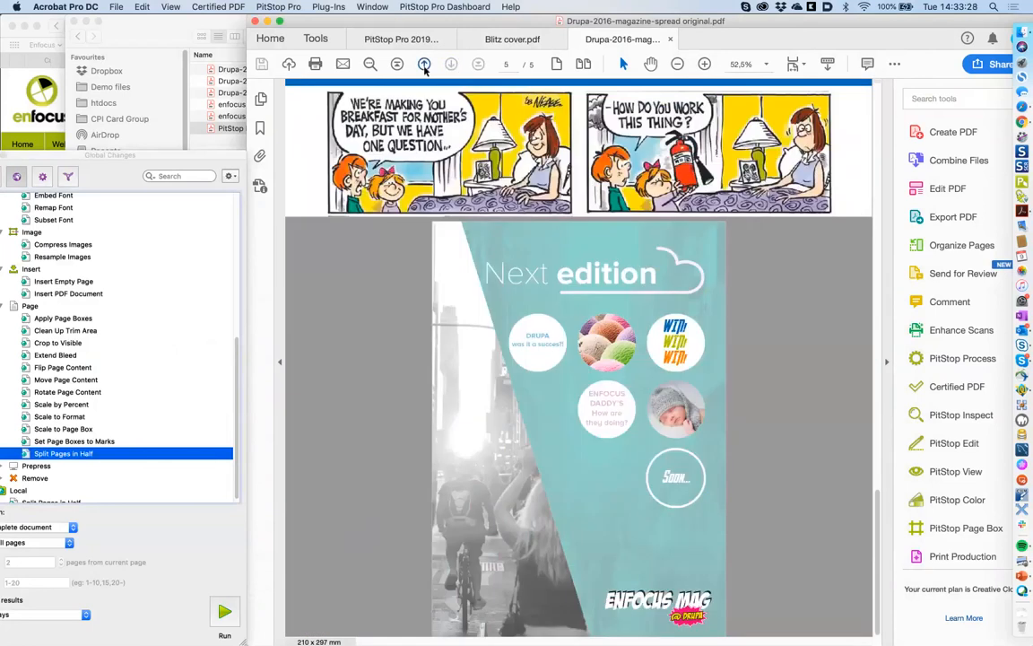
click(425, 67)
click(424, 67)
click(423, 67)
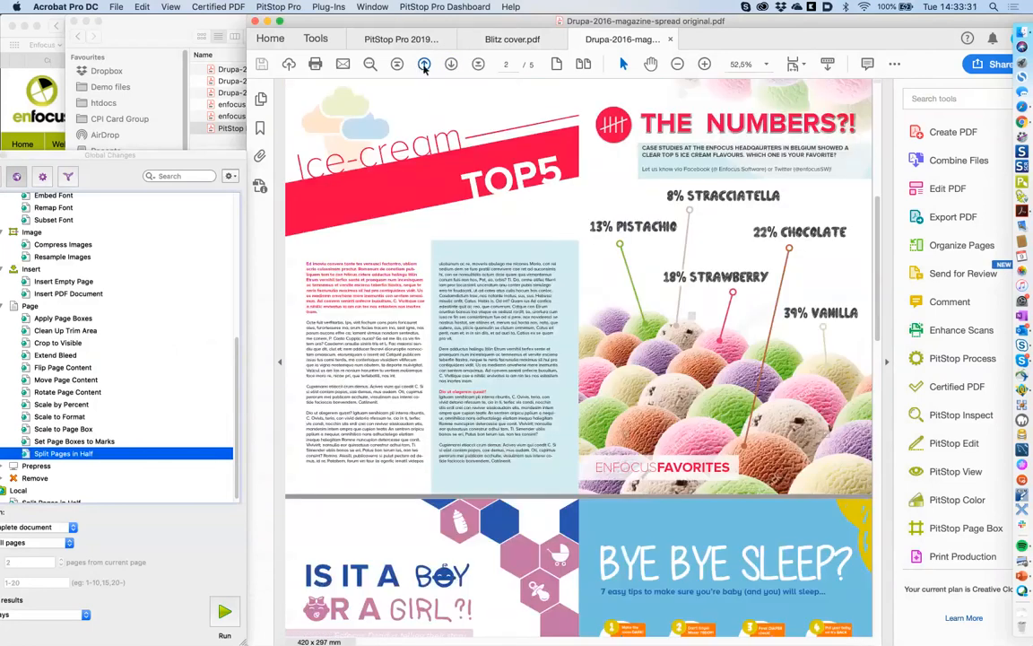
click(425, 65)
click(452, 64)
- Open the Split Pages in Half settings, review the split choices, and cancel
drag(122, 156, 134, 141)
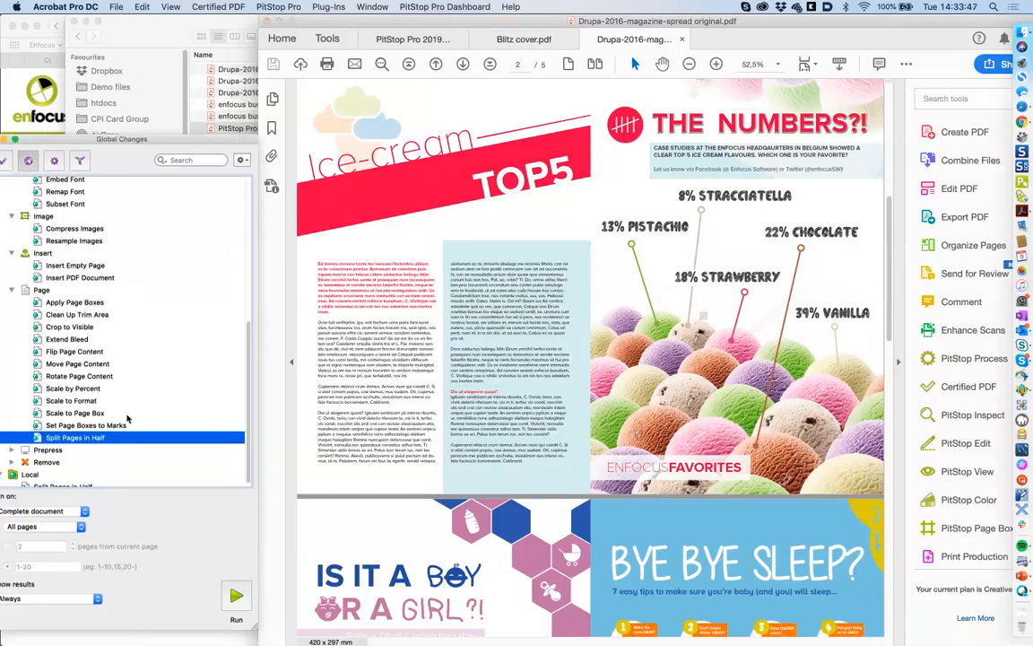
double_click(94, 439)
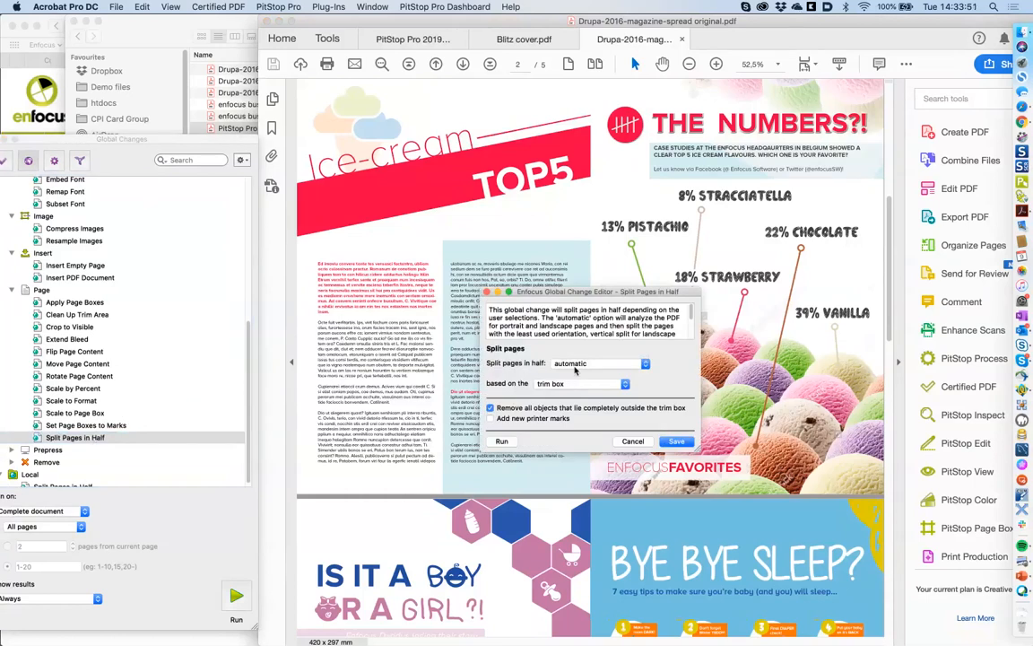
click(576, 364)
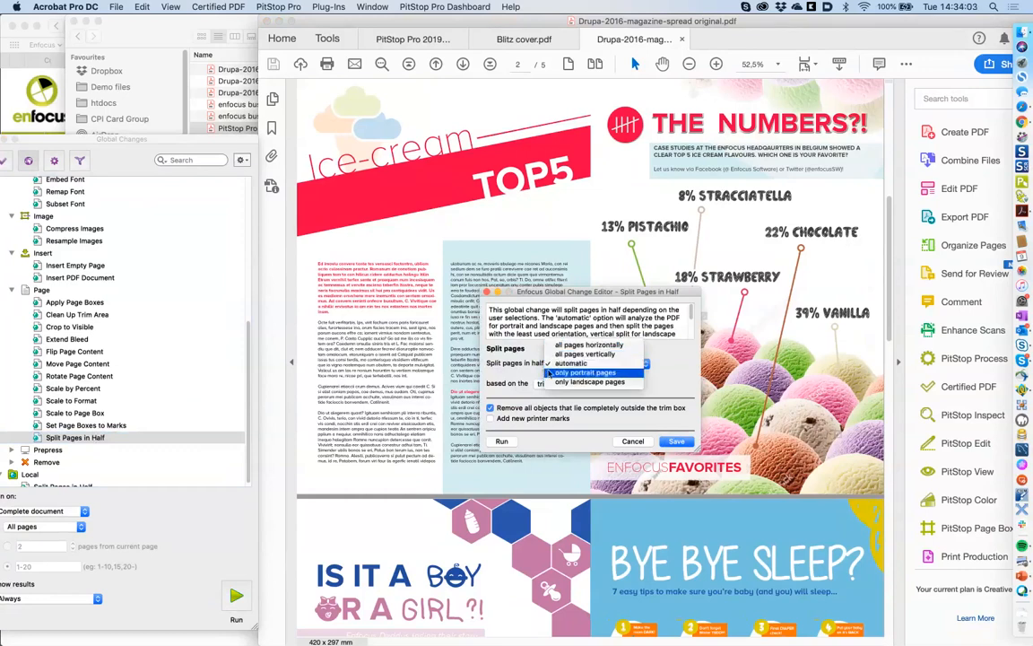
click(527, 363)
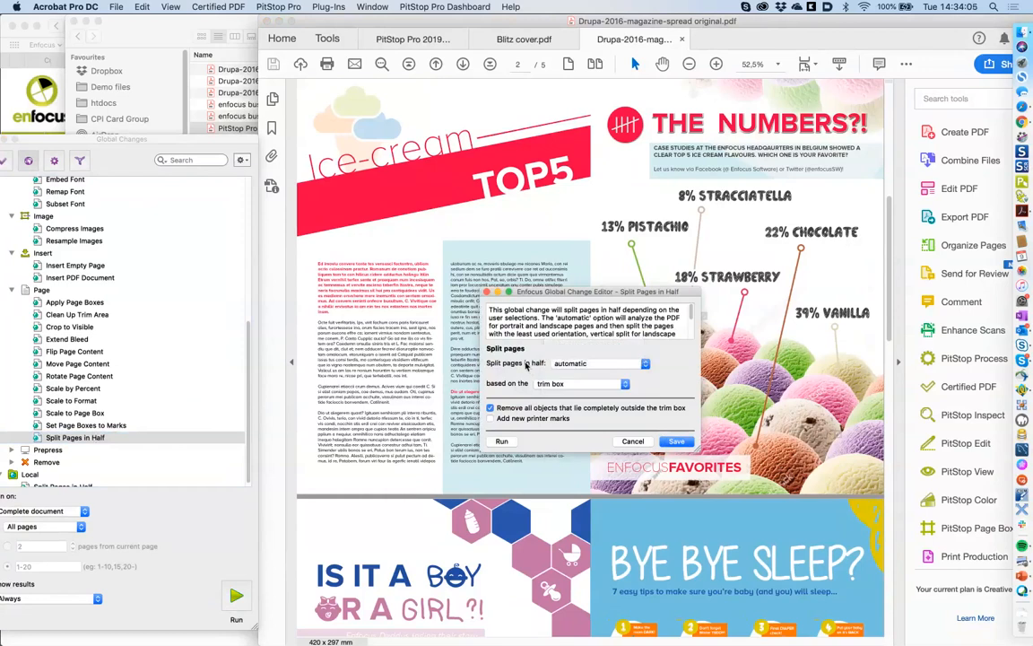
click(628, 442)
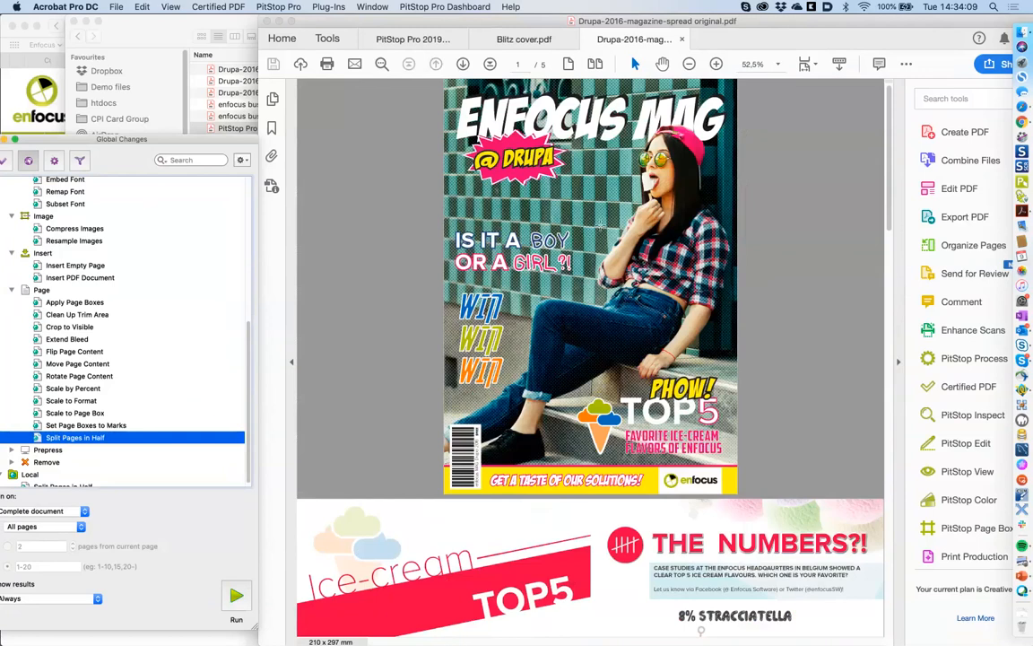
- Set Split Pages in Half to landscape pages only with new printer marks, then save and run
scroll(601, 228, down, 20)
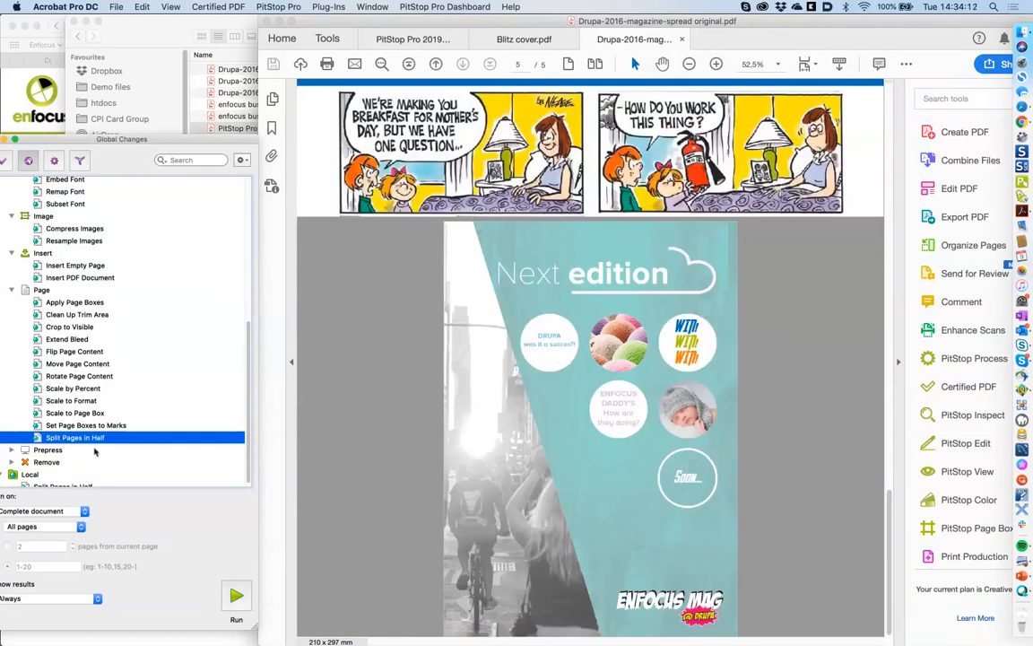
double_click(78, 437)
click(581, 363)
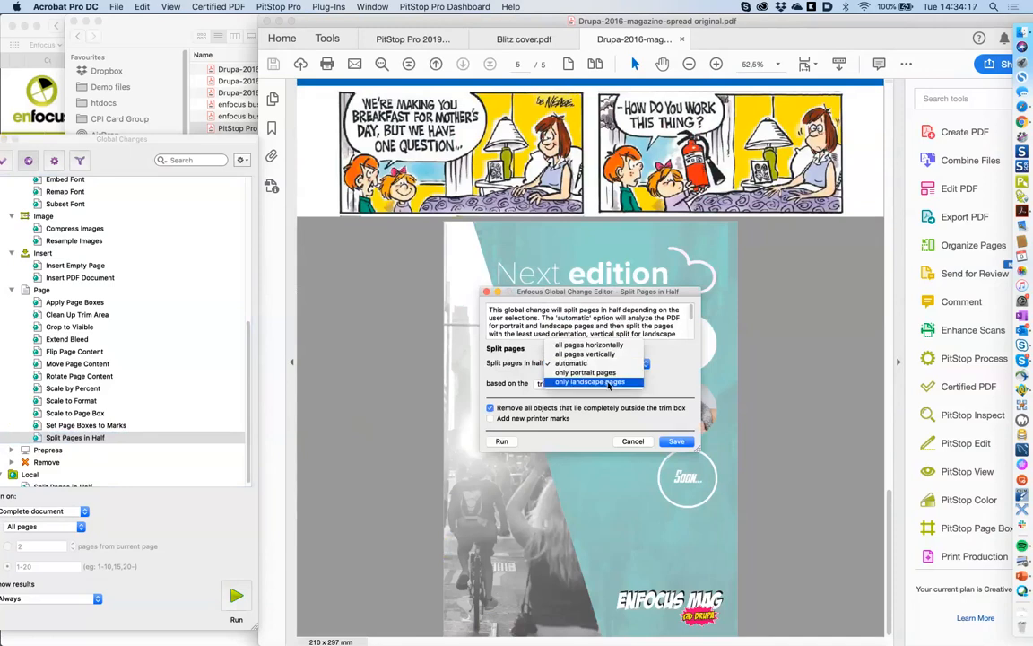
click(610, 382)
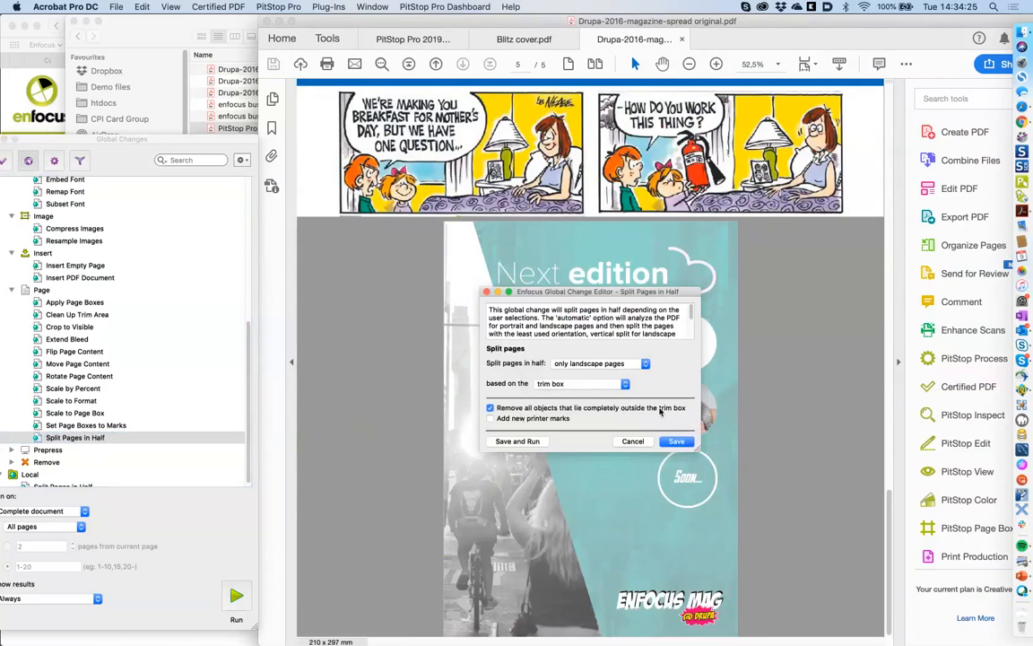
scroll(808, 412, up, 15)
scroll(808, 412, down, 10)
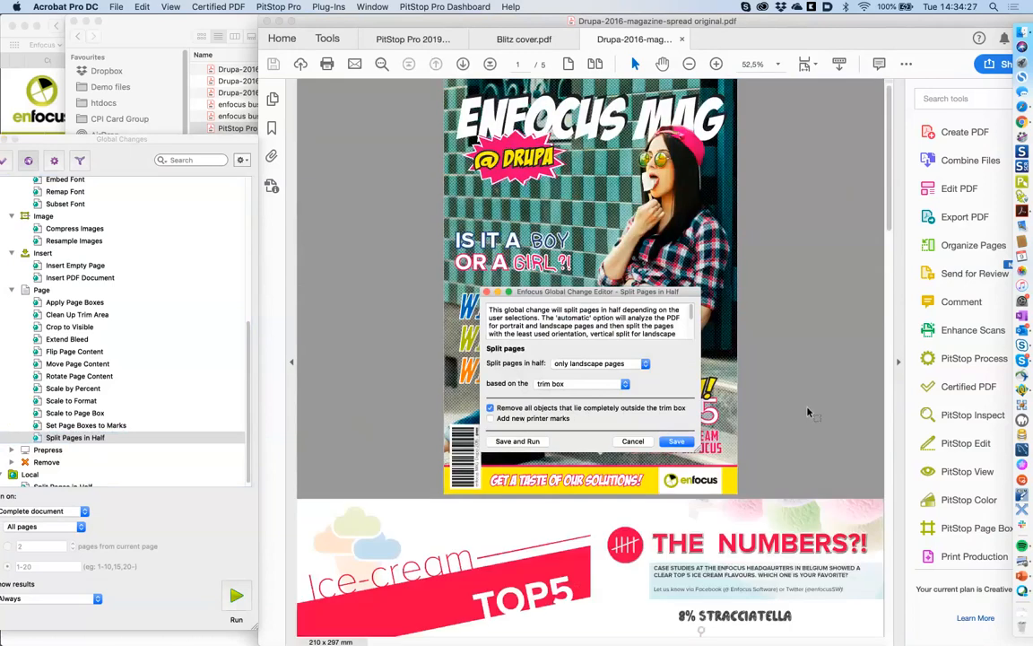
scroll(807, 408, up, 4)
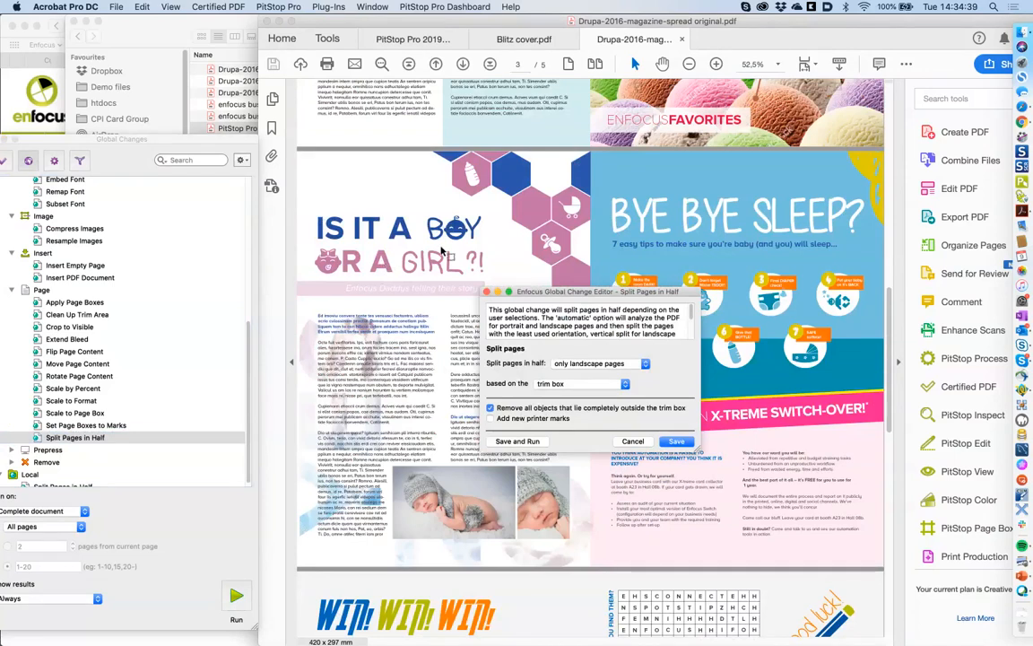
click(553, 417)
click(536, 443)
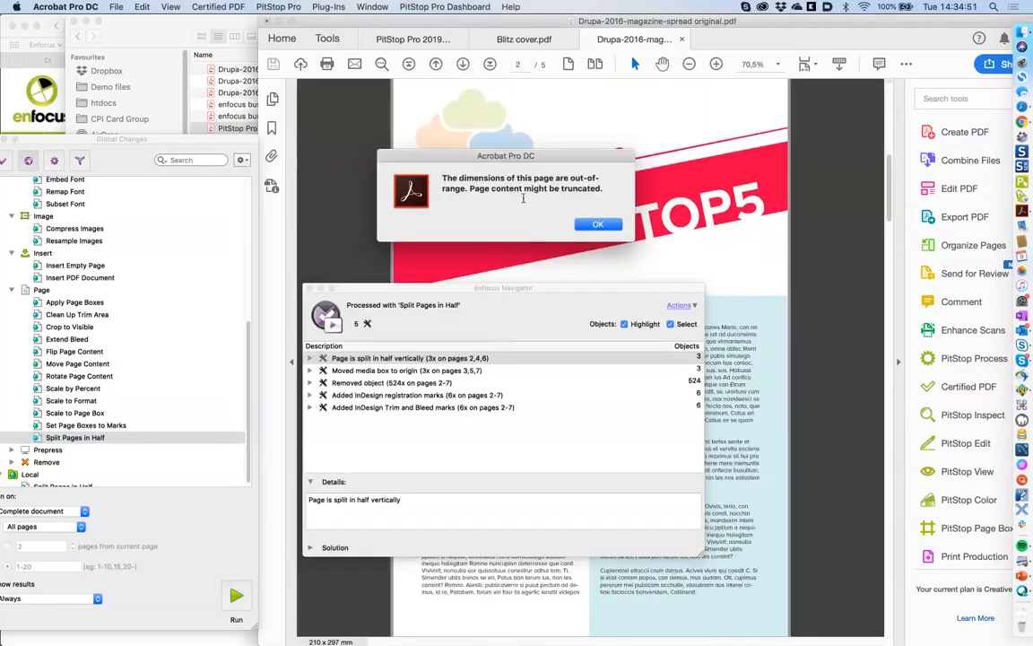
- Dismiss the page-size warning and results report, review the eight pages, and show page boxes
click(578, 224)
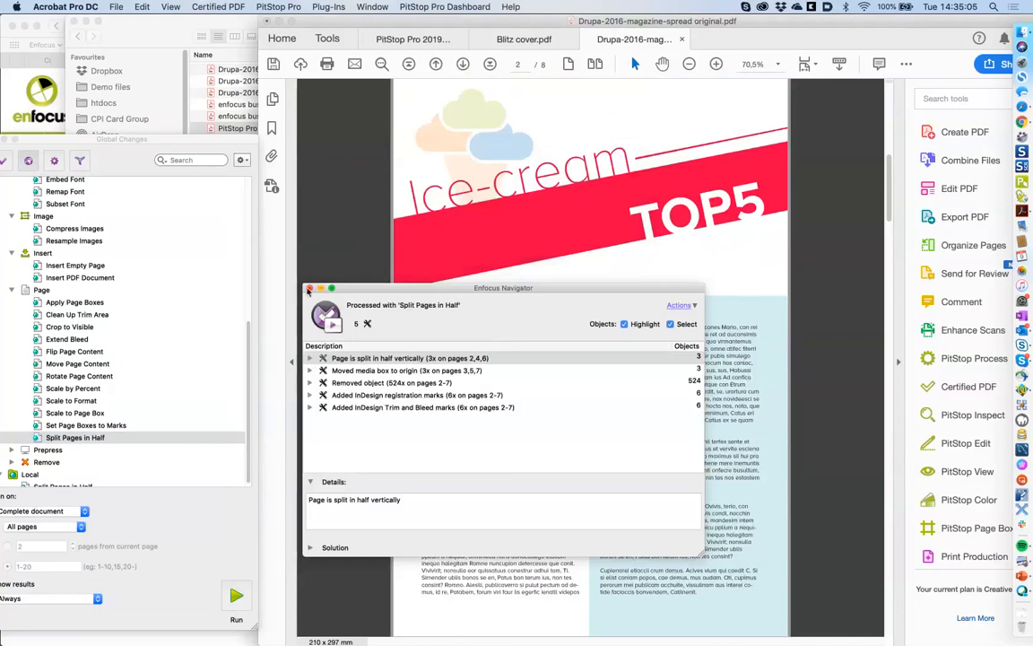
click(309, 289)
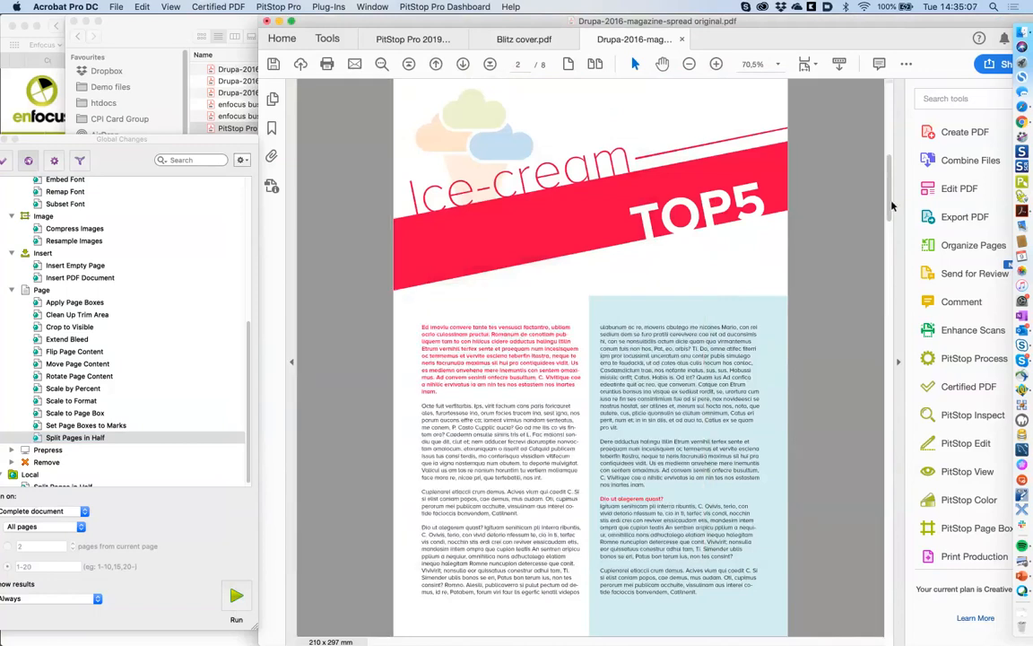
scroll(886, 155, up, 5)
scroll(887, 156, up, 5)
scroll(888, 171, down, 6)
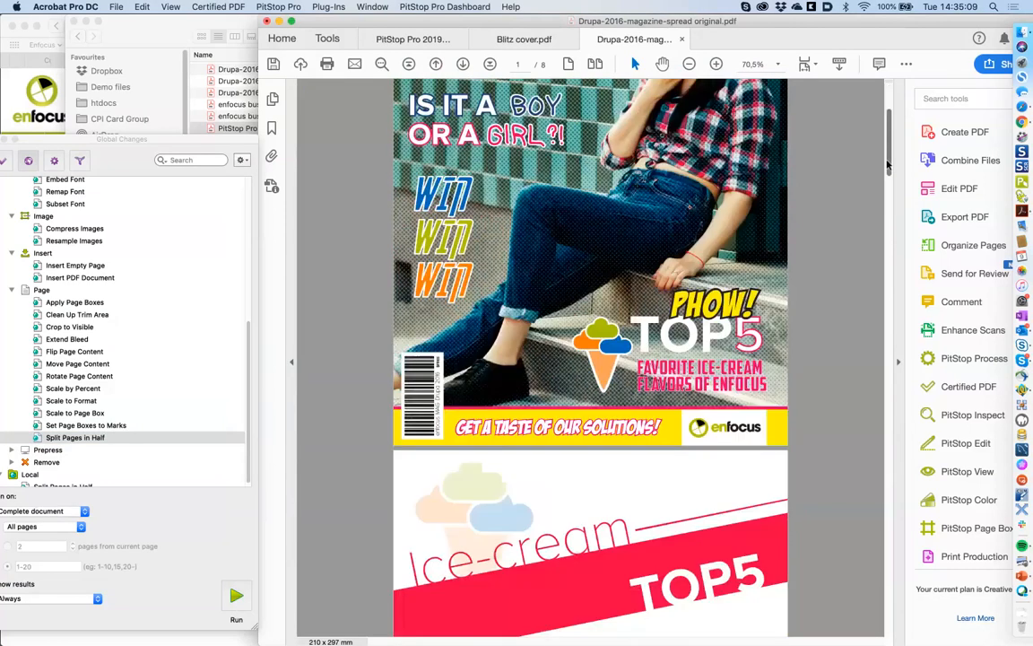
drag(888, 183, 807, 622)
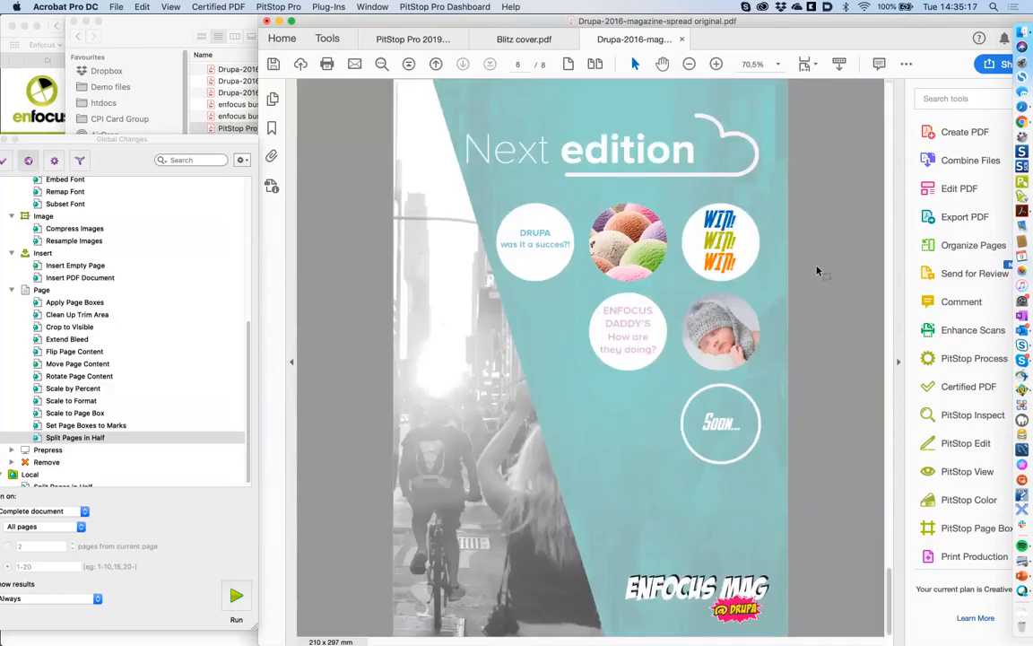
key(Home)
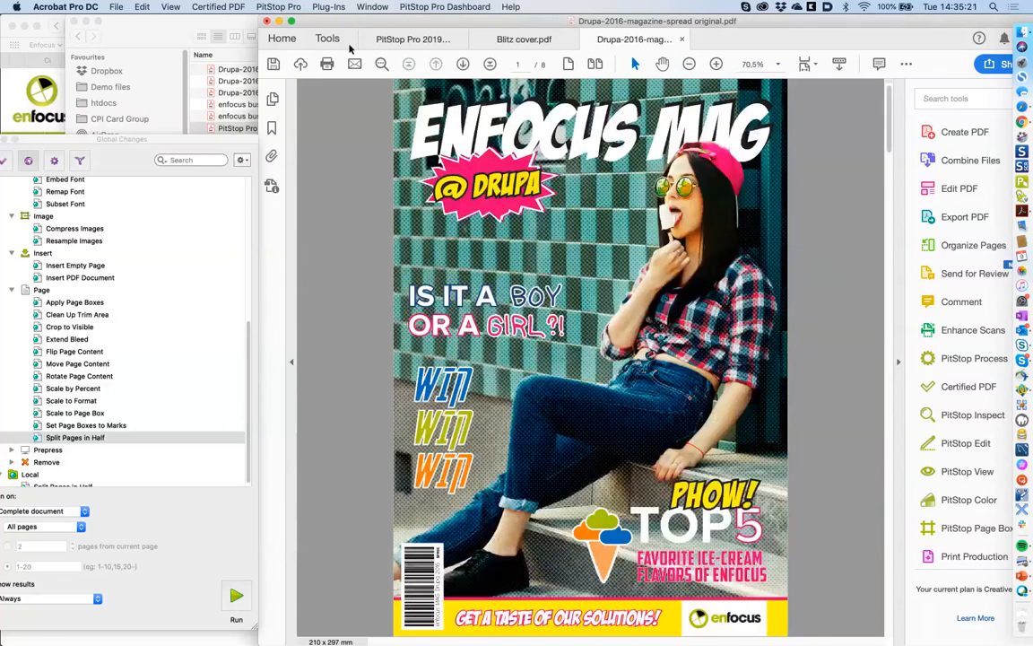
click(292, 21)
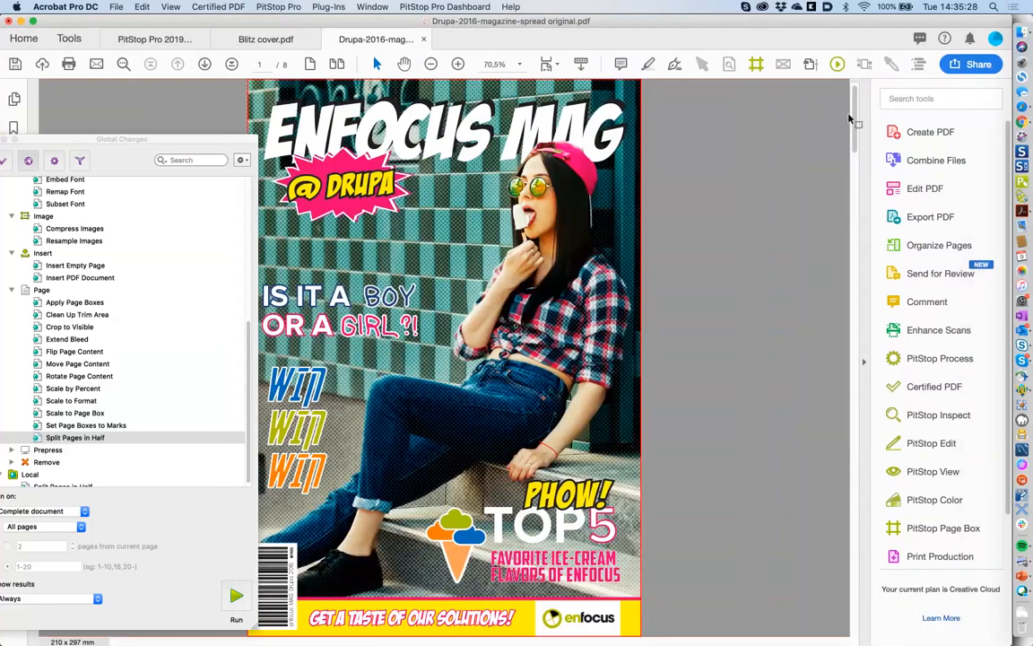
drag(857, 116, 853, 181)
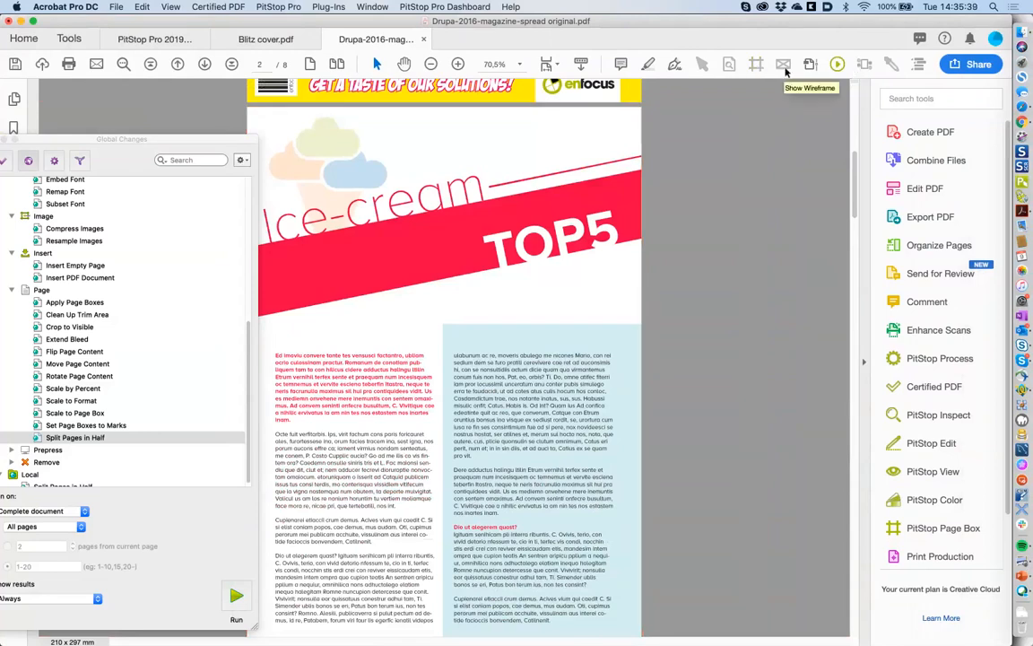
click(866, 67)
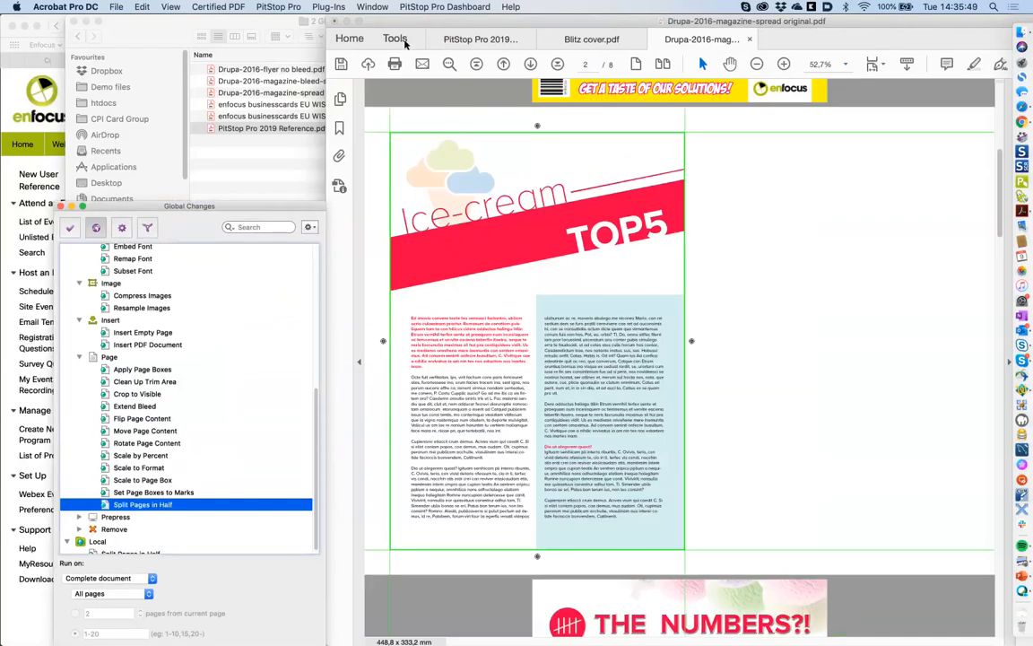
- Show the full media box and inspect the printer marks' fill and stroke settings
click(359, 22)
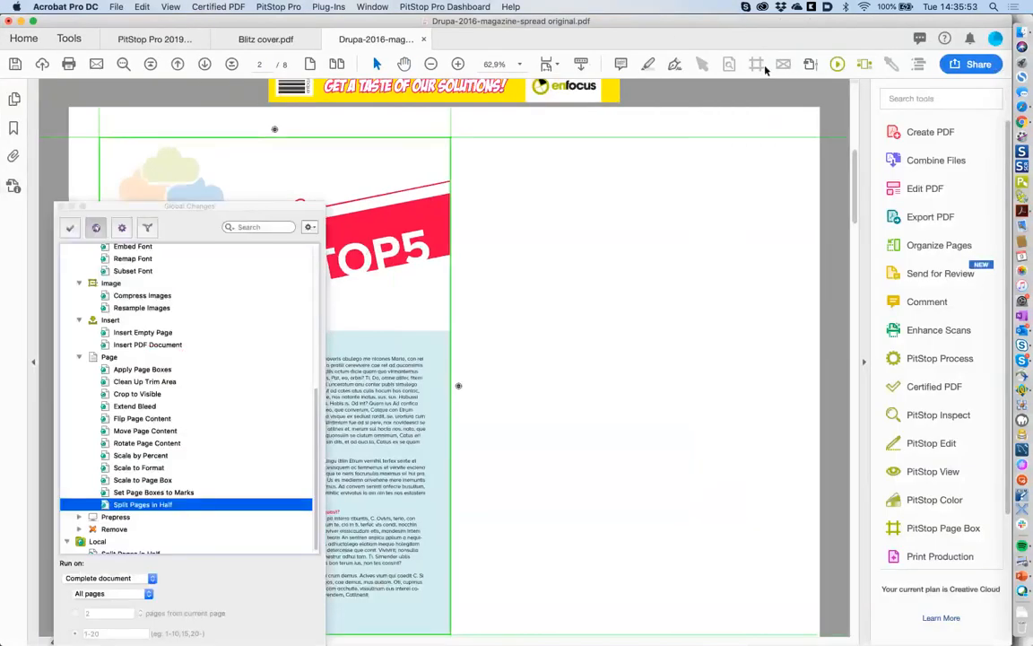
click(868, 67)
click(866, 67)
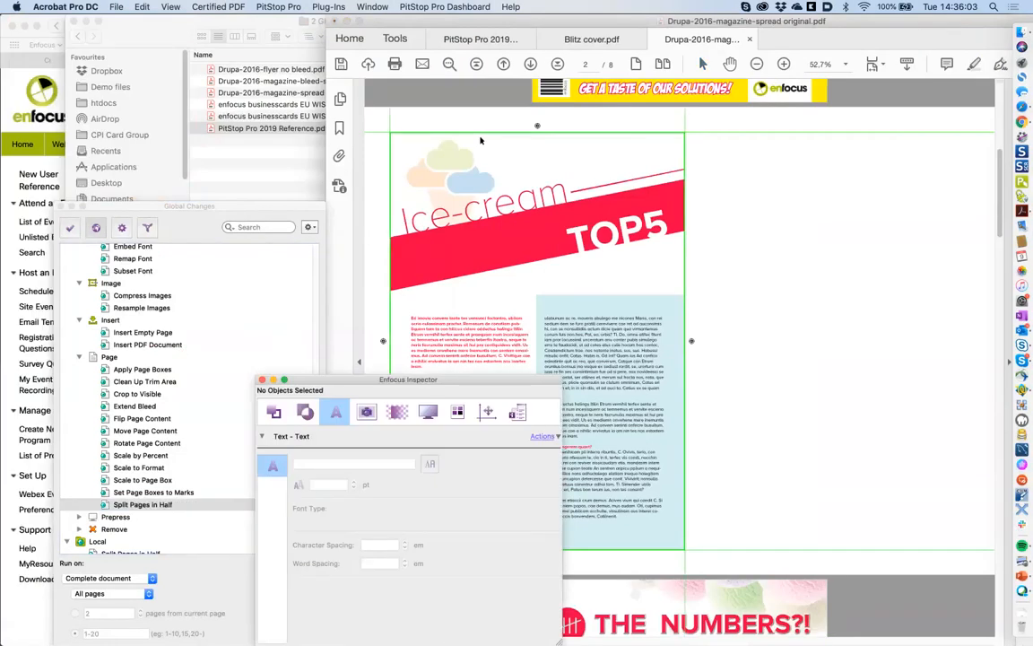
click(387, 132)
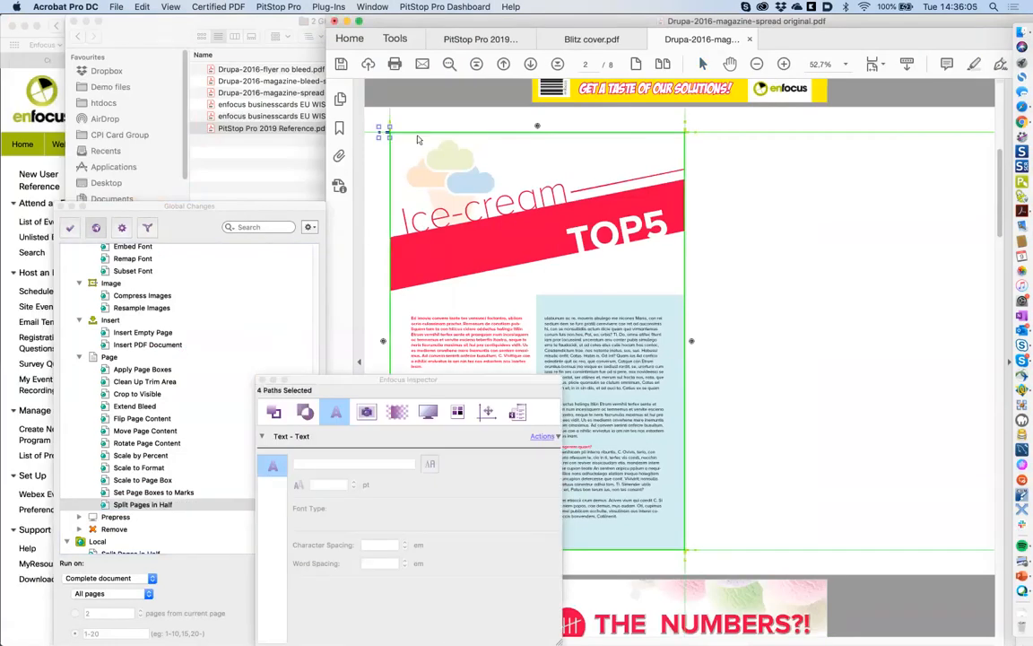
click(273, 412)
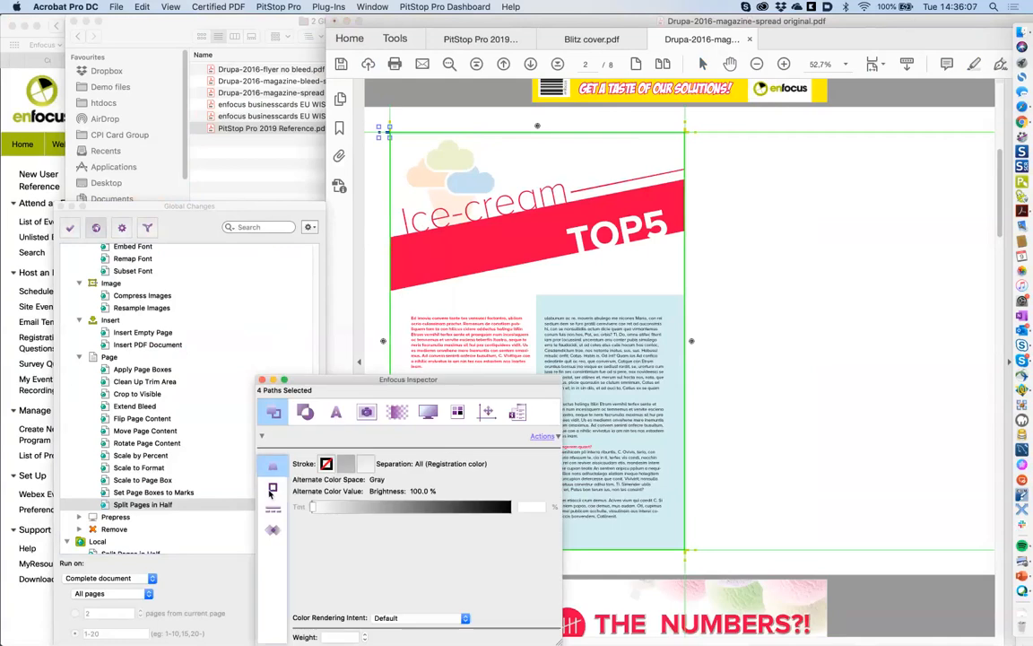
click(272, 489)
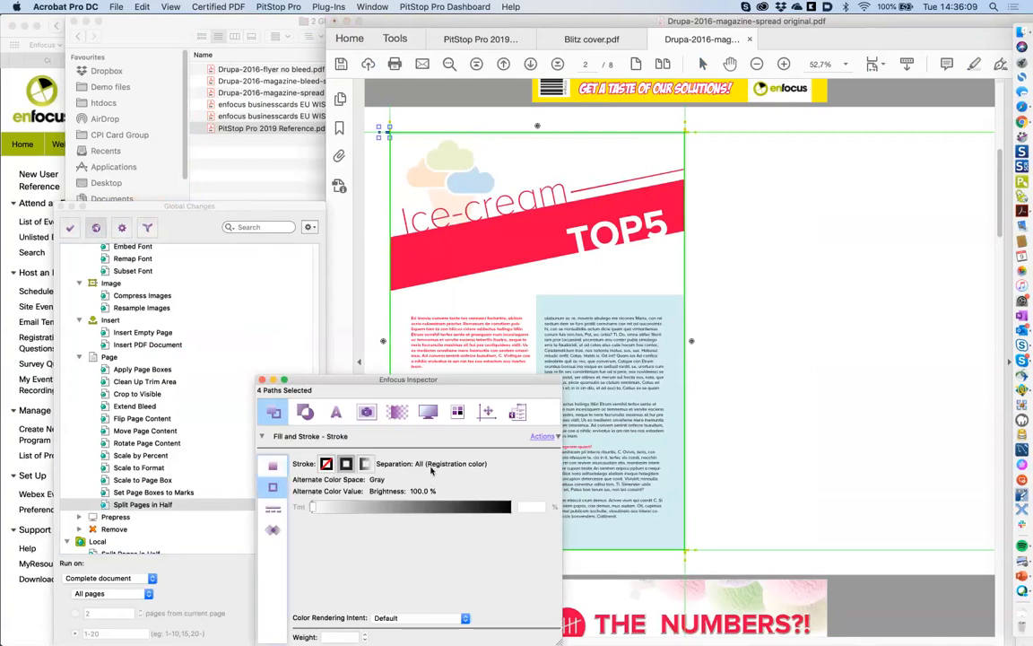
click(704, 284)
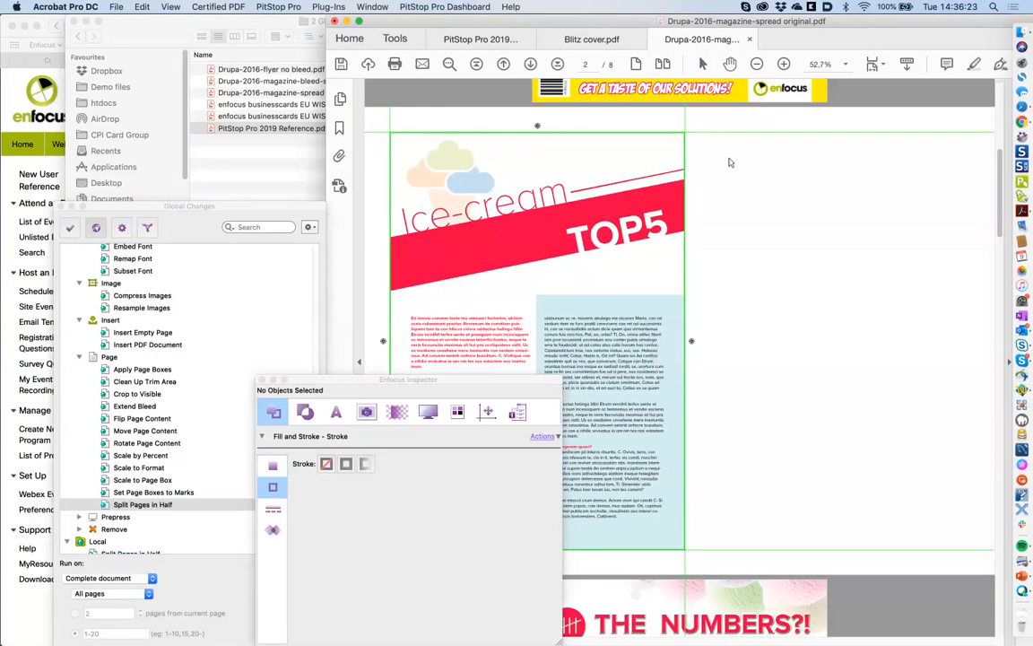
- Maximise Acrobat, close the output intent settings, and open the Inspector's Position settings
double_click(849, 30)
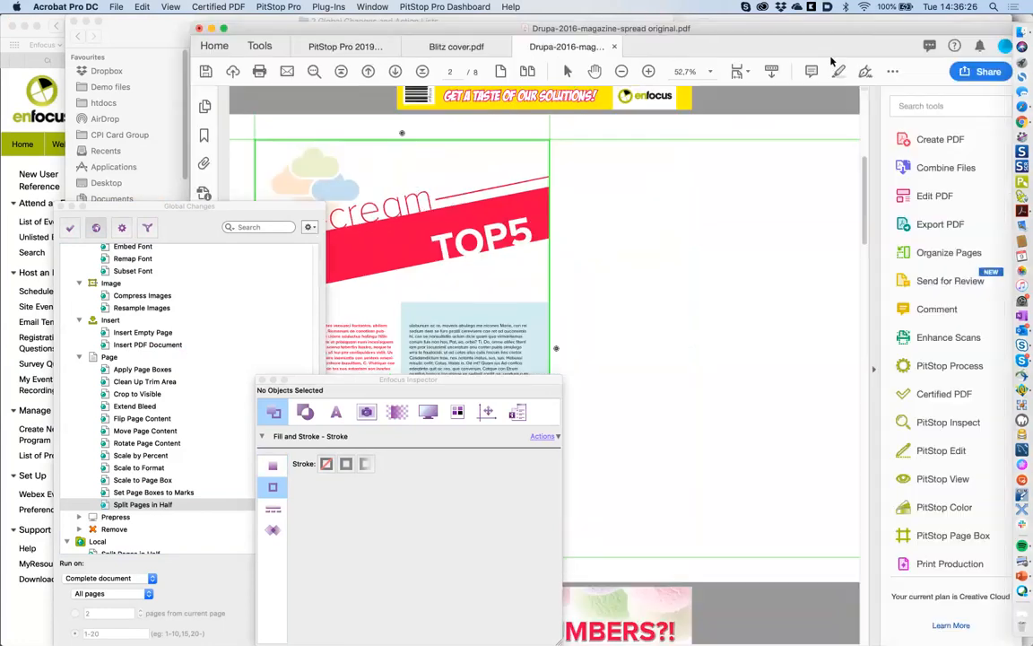
click(224, 29)
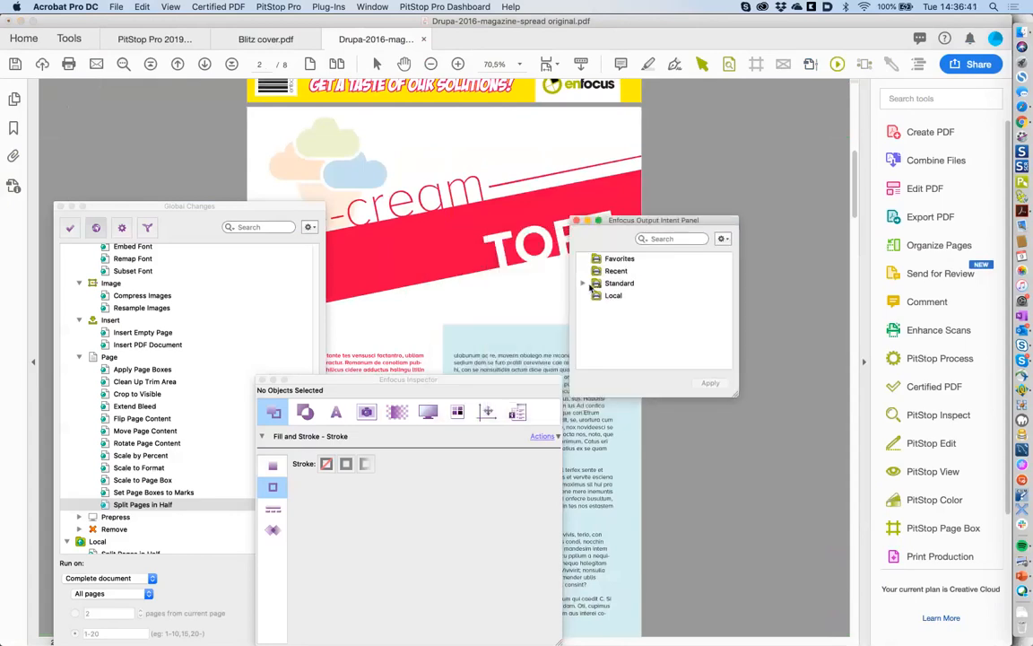
click(590, 284)
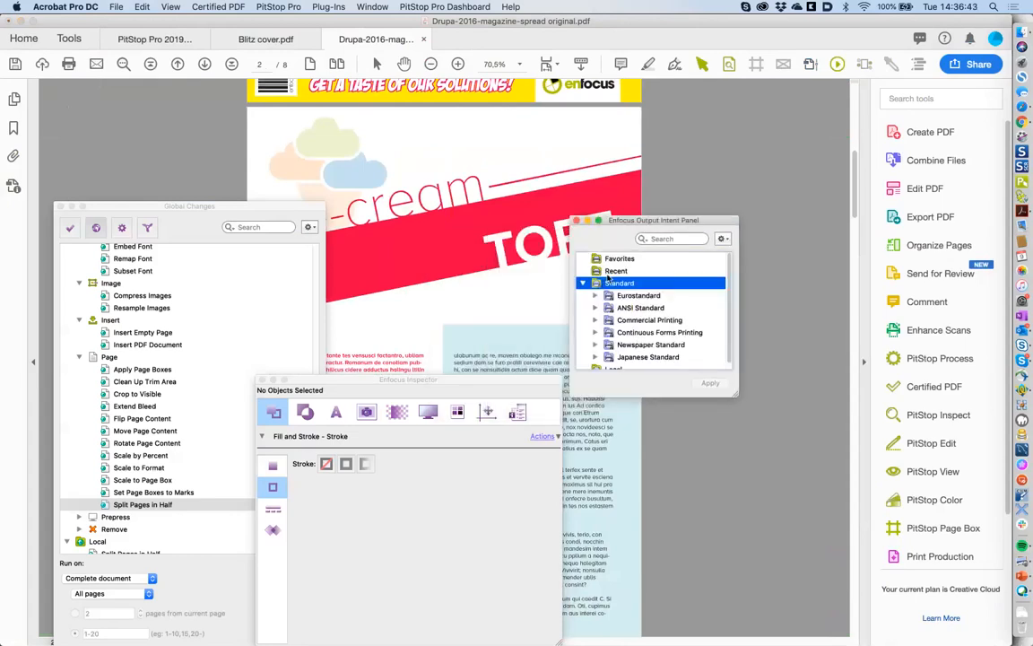
click(576, 205)
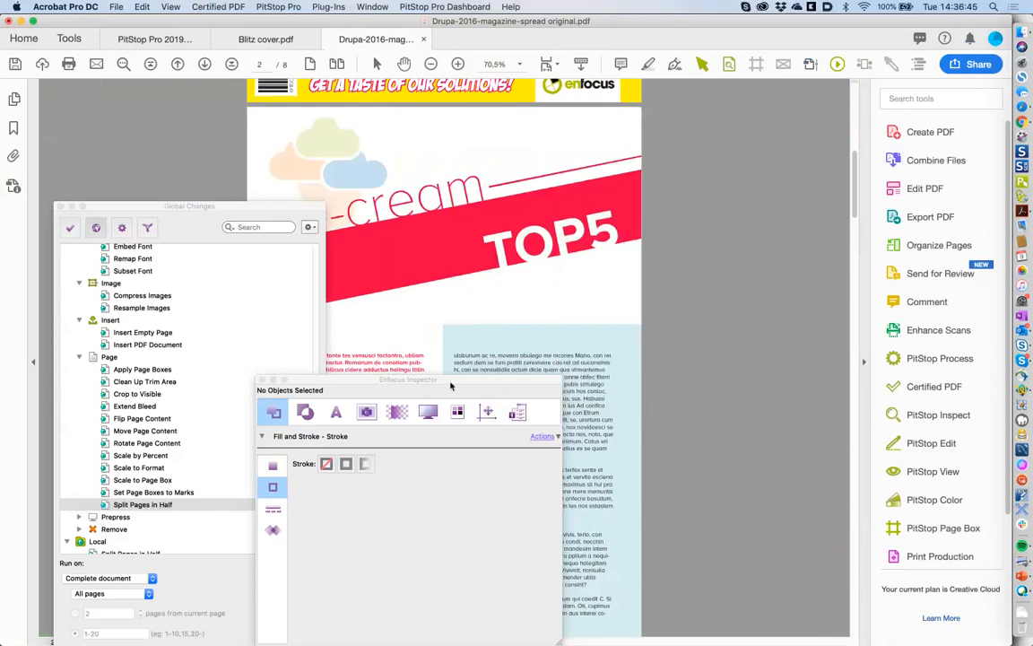
drag(451, 386, 586, 334)
click(617, 366)
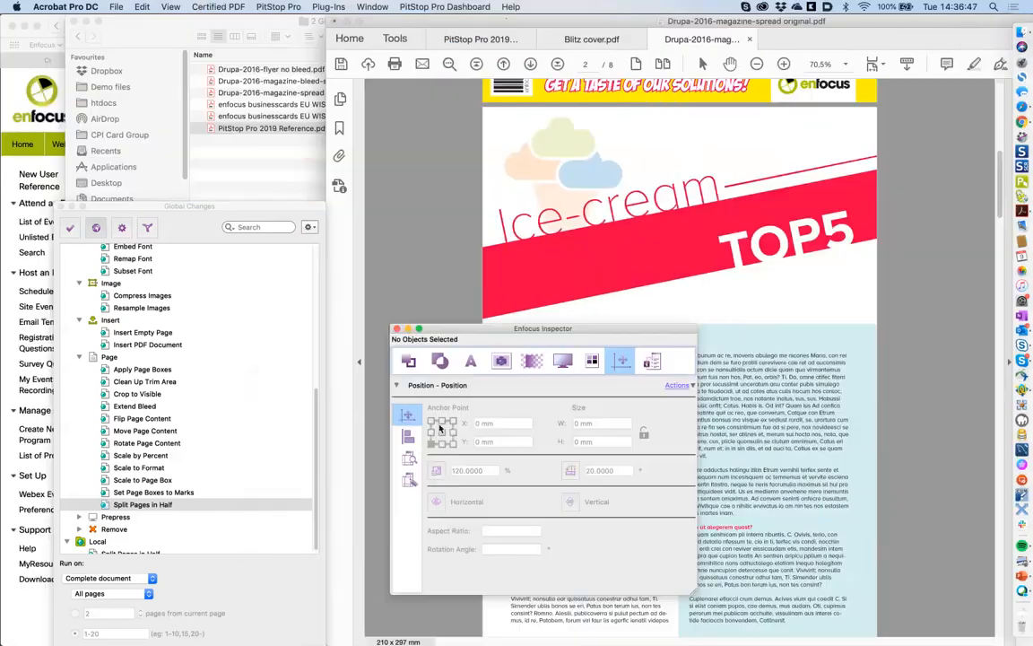
- Open the Inspector's Edit Page Boxes table and browse the page box actions
click(408, 457)
click(408, 480)
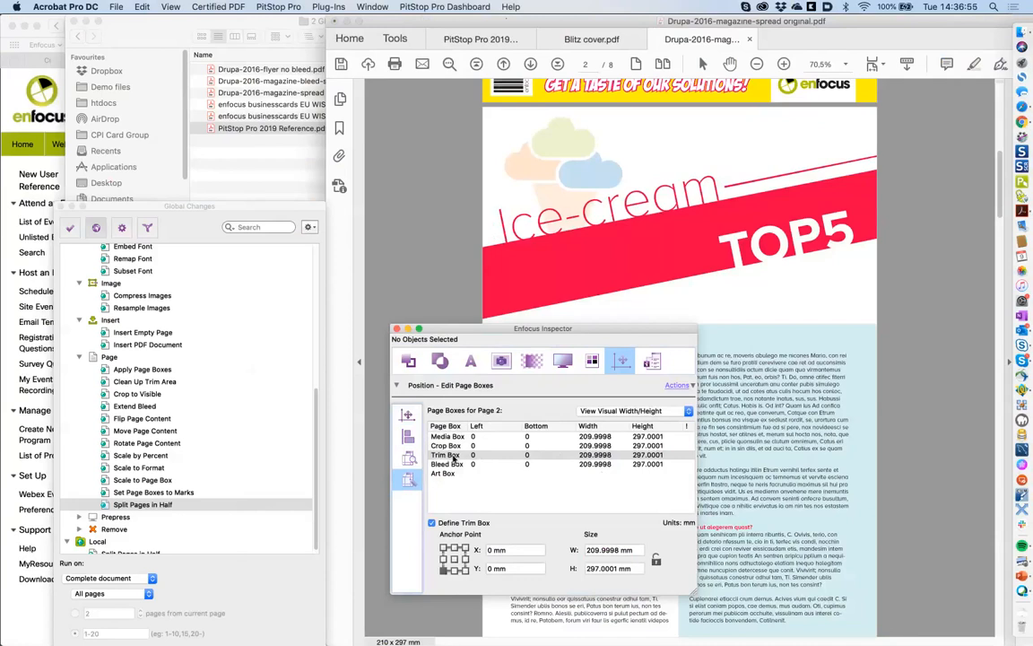
click(448, 455)
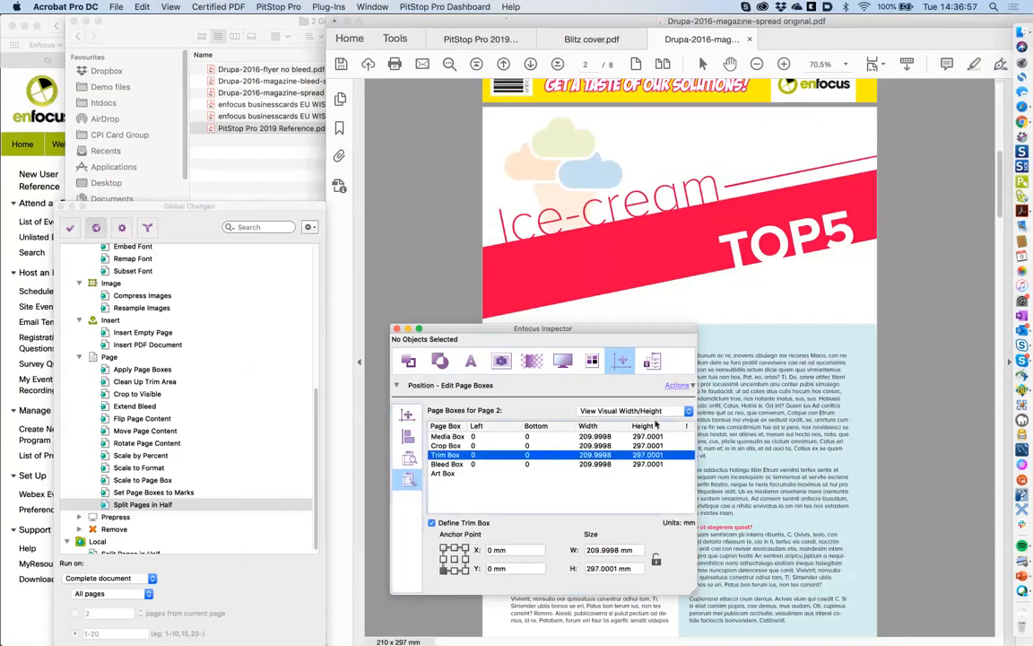
click(679, 385)
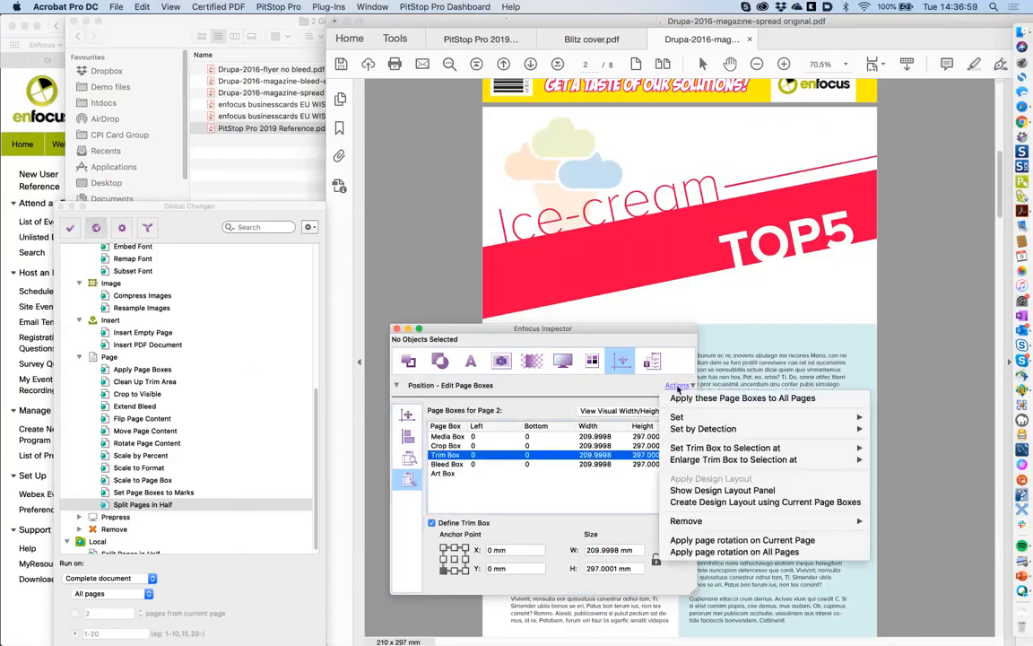
mouse_move(689, 432)
click(594, 465)
- Set the bleed box to 230 × 317 mm, anchored at the centre
click(594, 466)
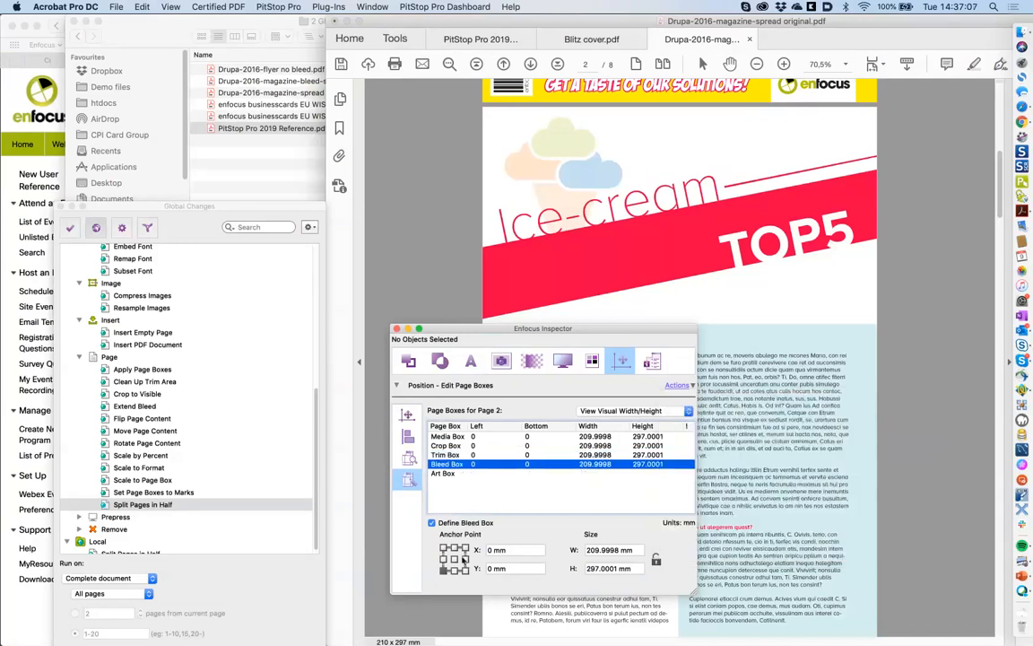
click(455, 559)
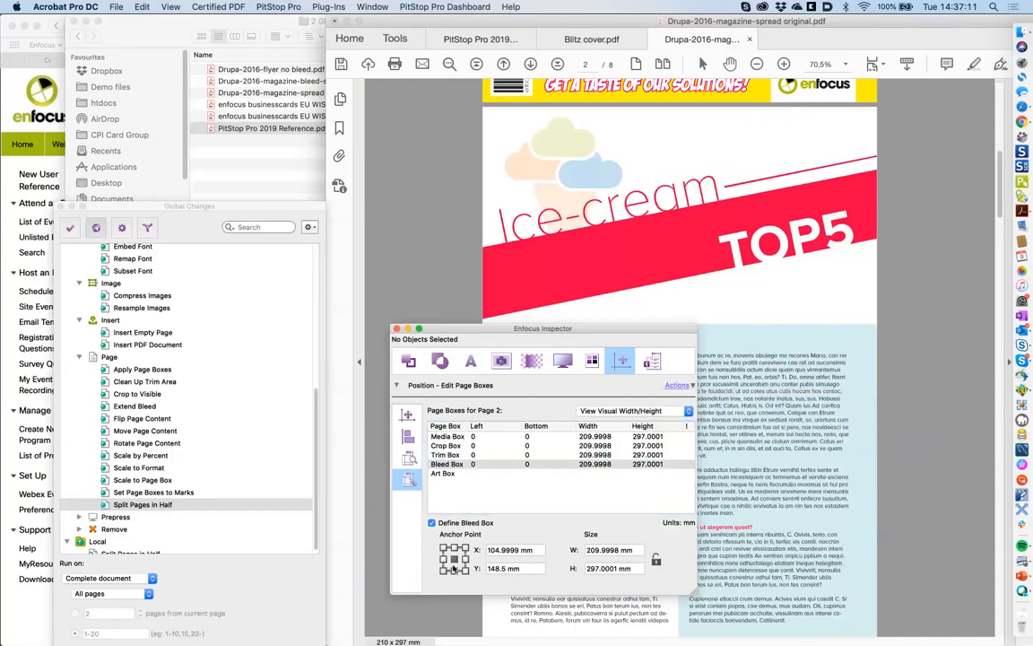
triple_click(609, 550)
text(230)
key(Tab)
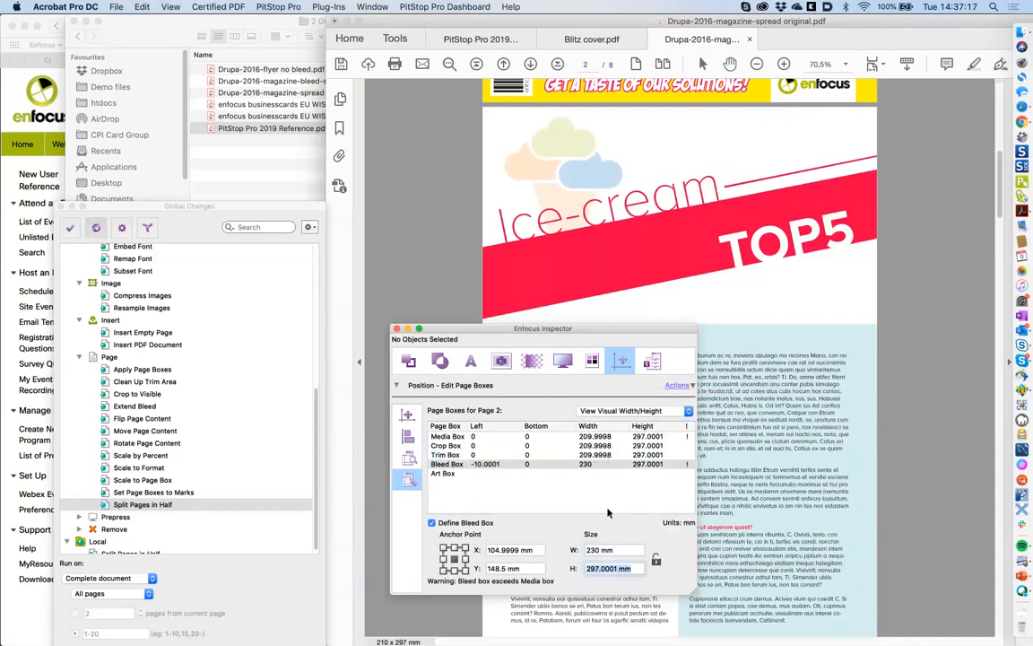
text(317)
key(Return)
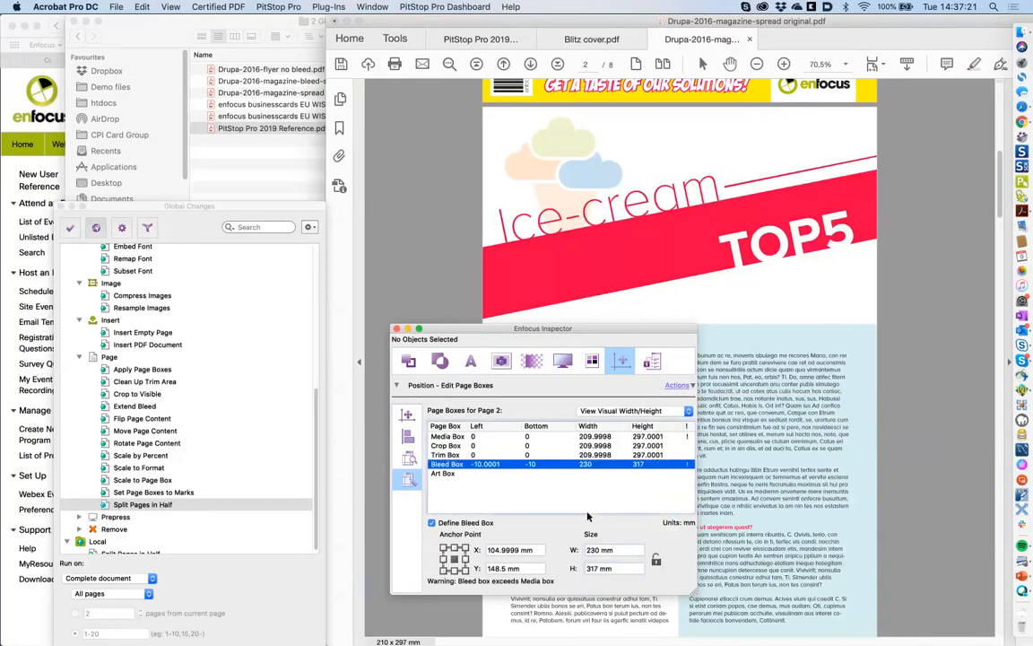
- Set the media box to 230 × 317 mm
click(546, 437)
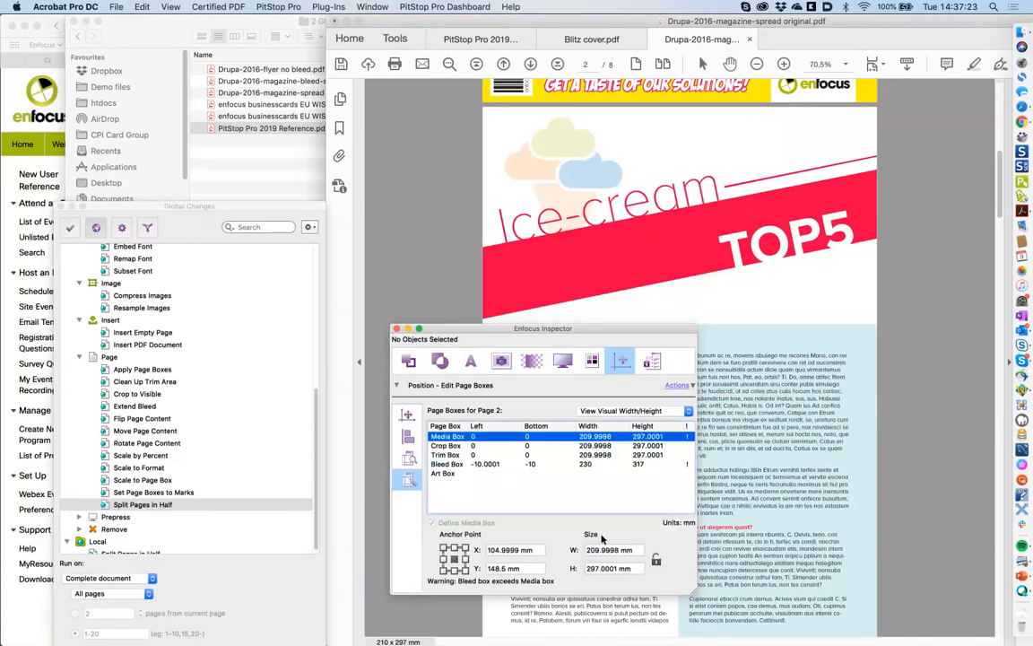
click(590, 465)
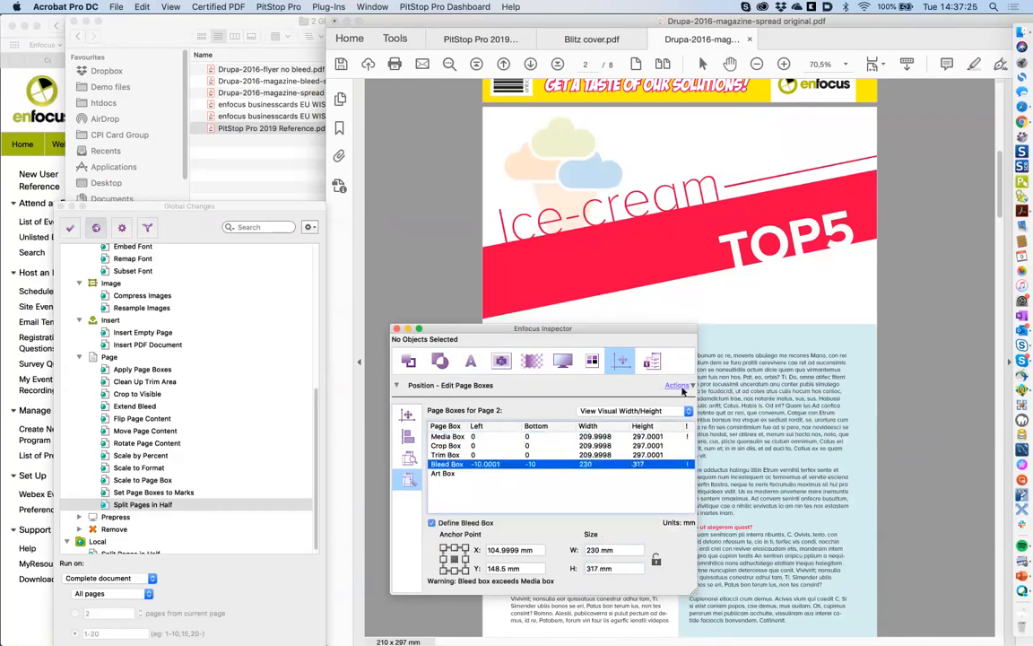
click(610, 437)
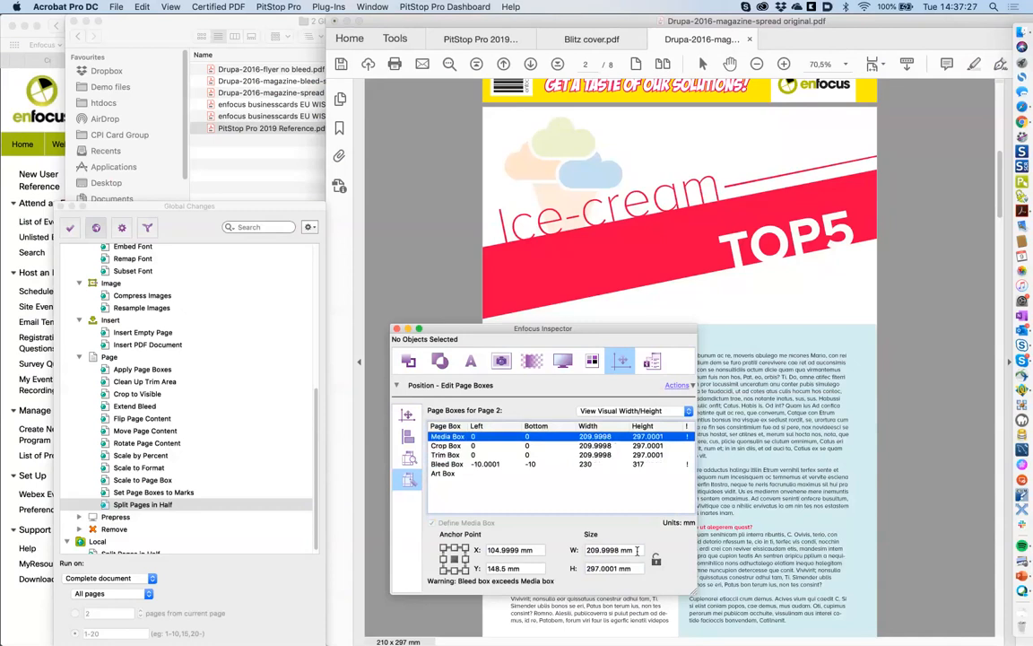
triple_click(637, 549)
text(230)
key(Tab)
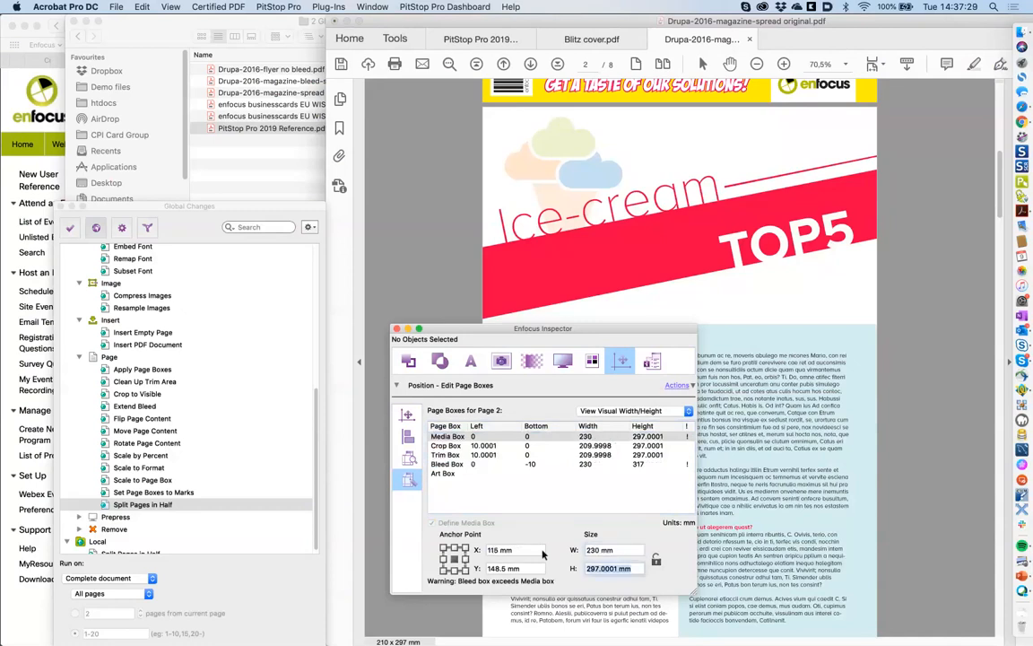
text(317)
key(Return)
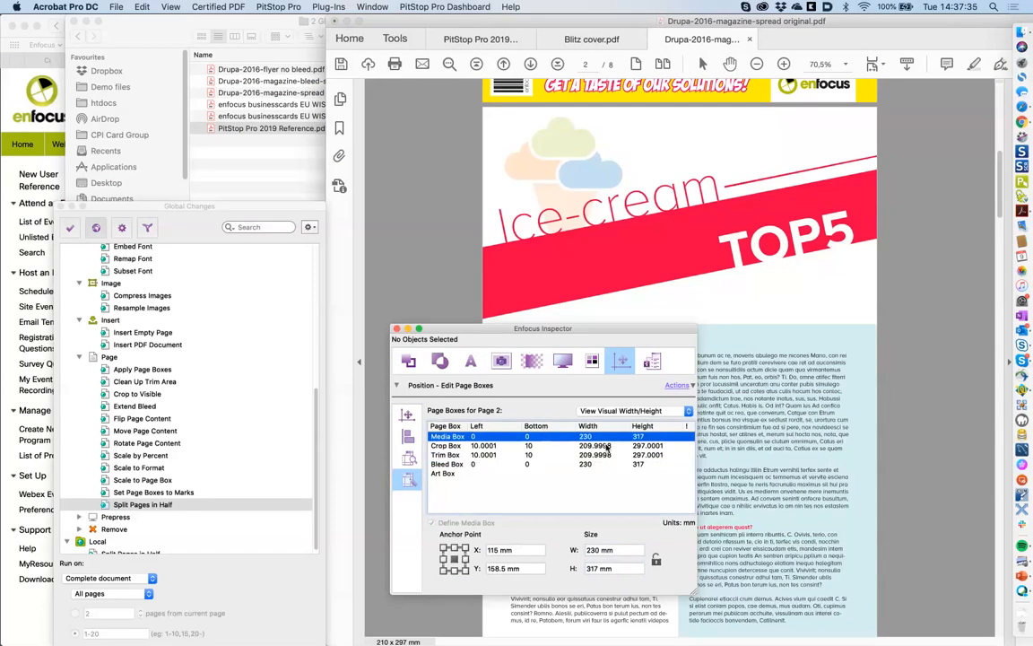
- Set the crop box to the media box and close the page box editor
click(606, 445)
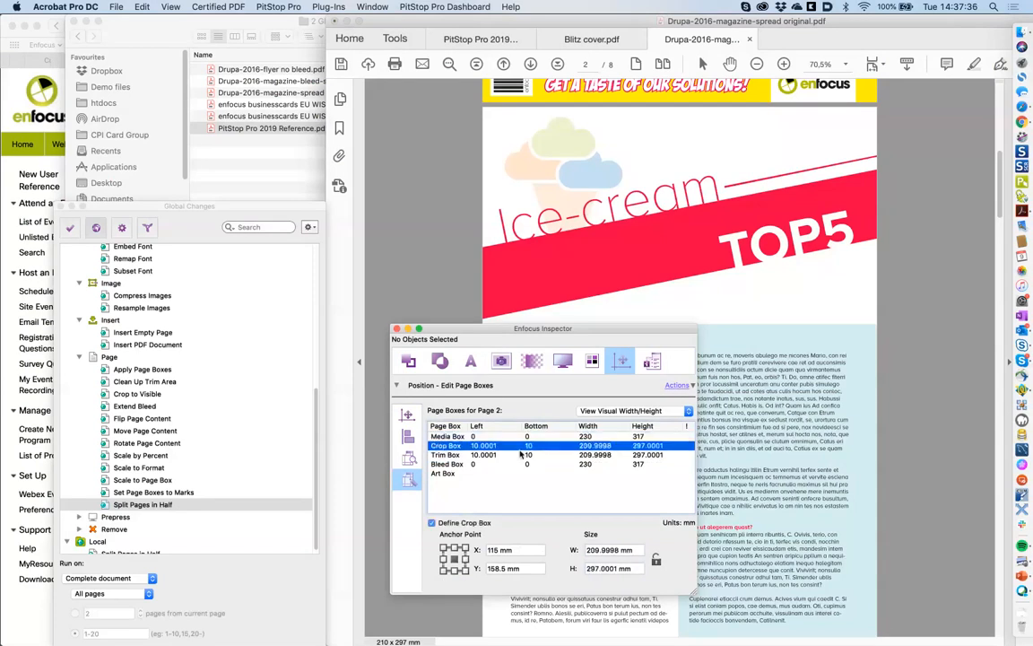
click(680, 387)
mouse_move(705, 431)
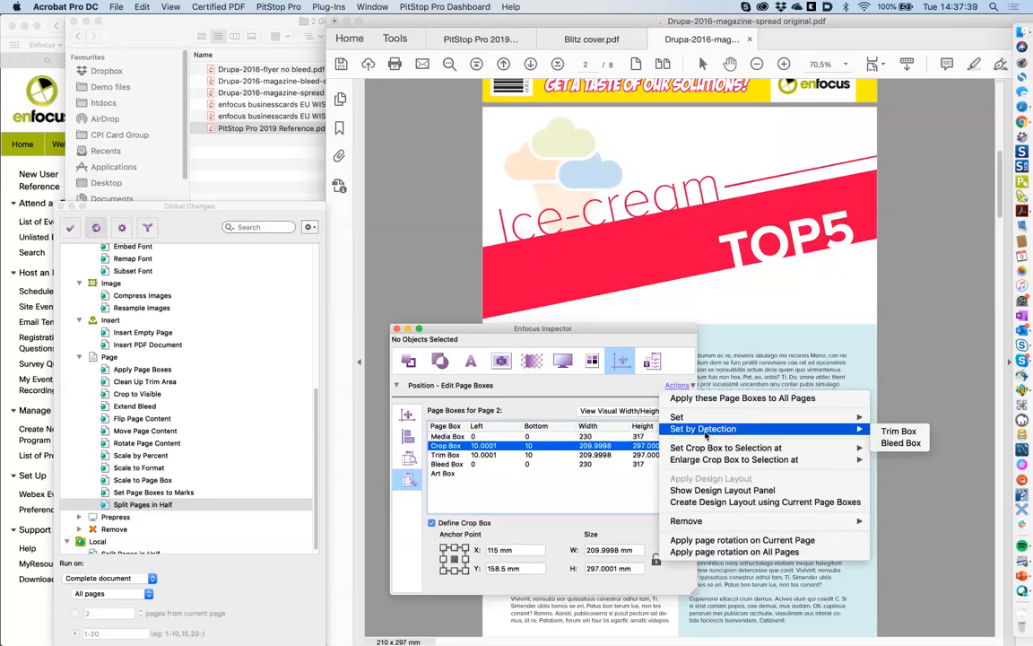
mouse_move(681, 417)
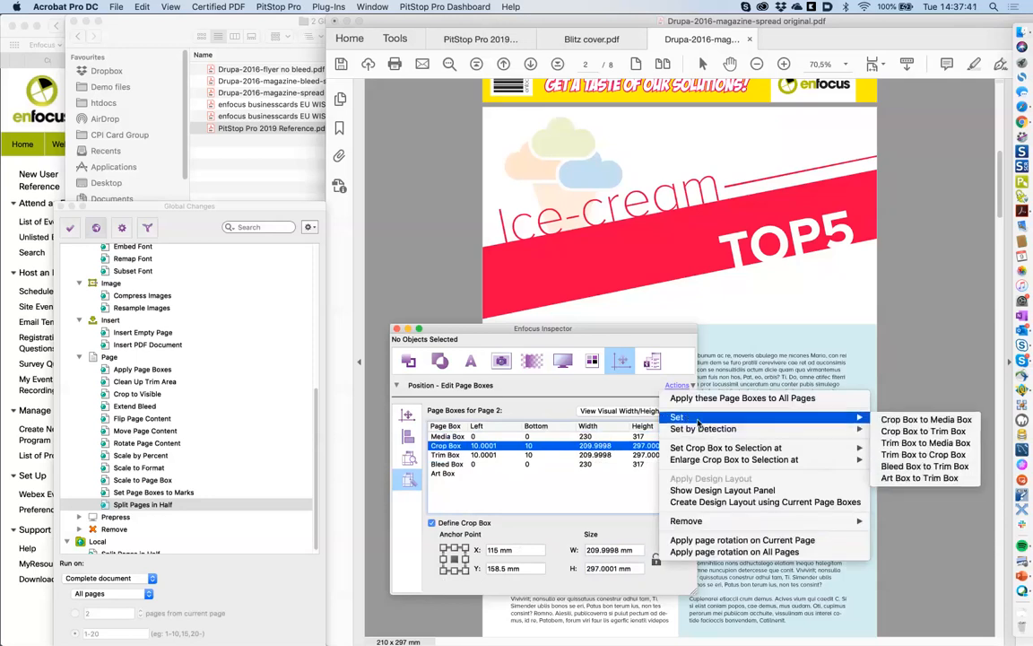
click(894, 419)
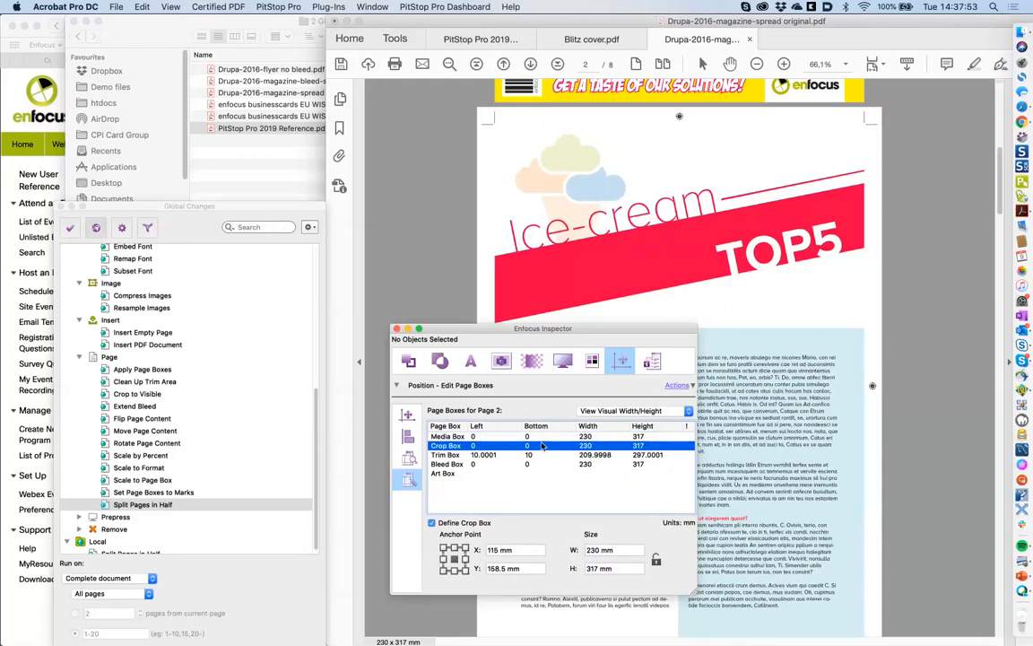
click(398, 328)
click(192, 208)
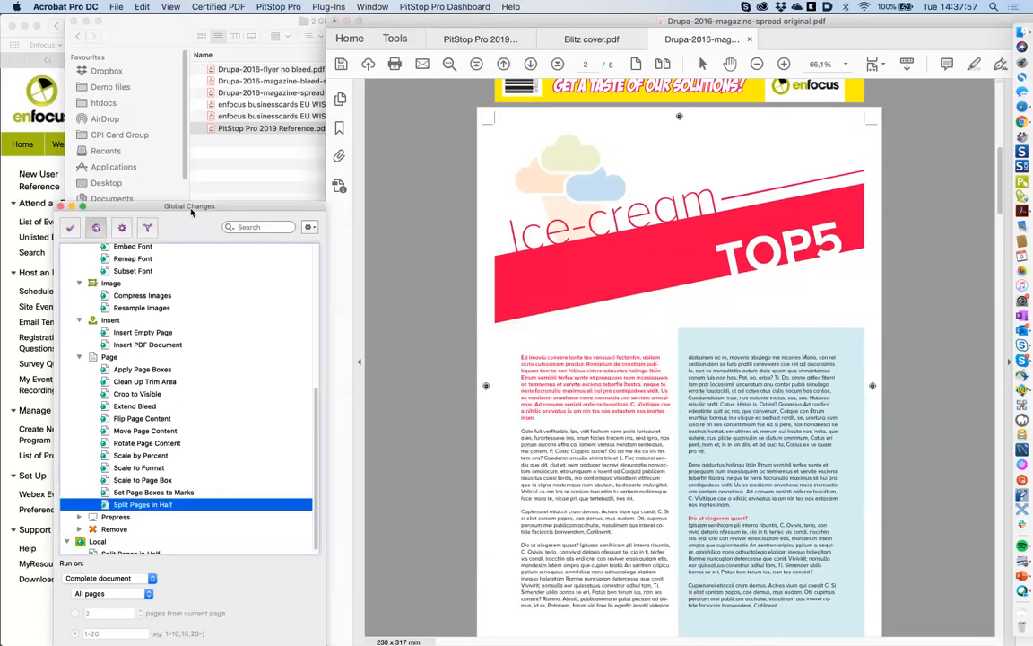
drag(192, 208, 192, 157)
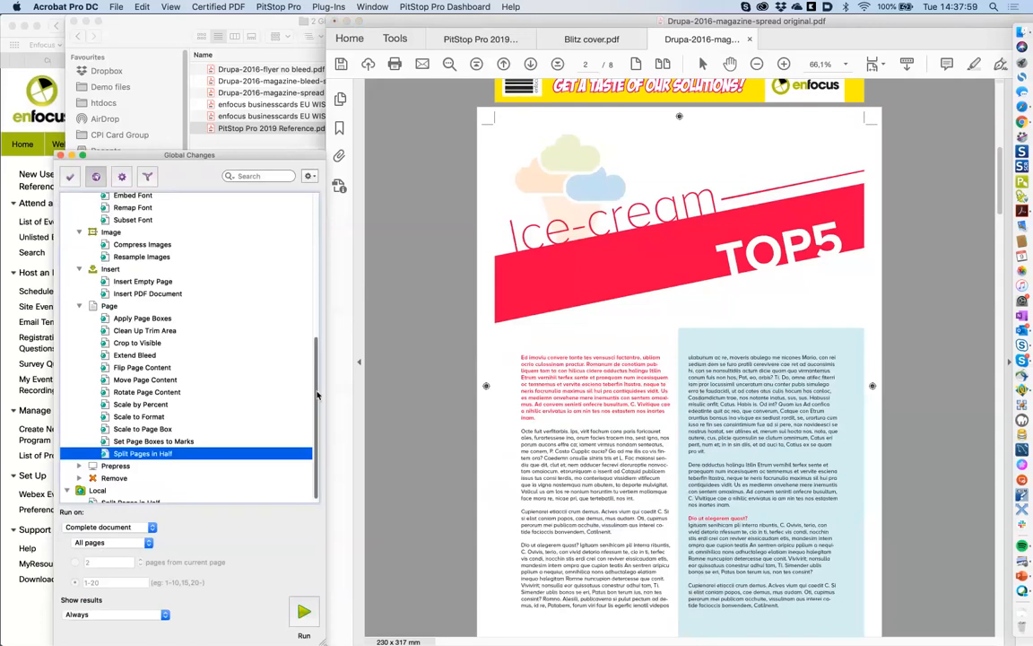
drag(317, 375, 319, 232)
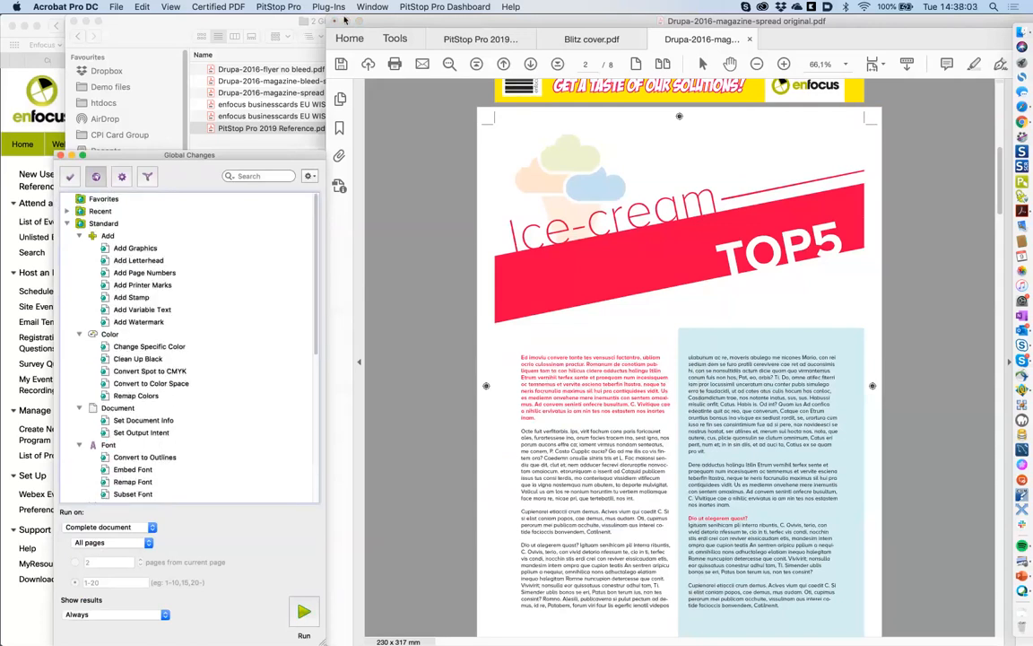
click(266, 6)
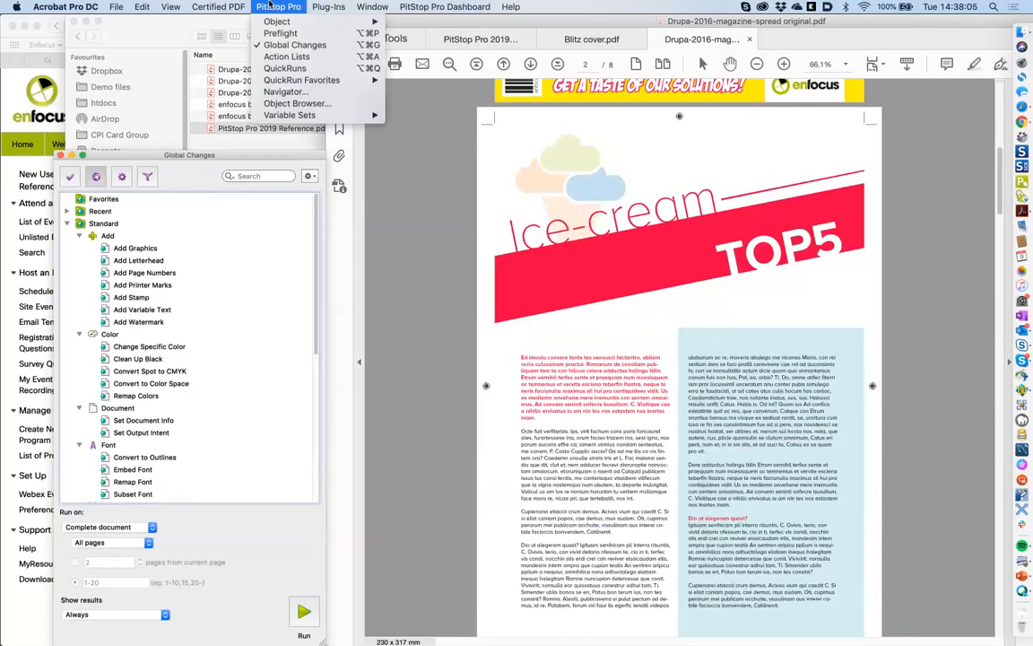
click(299, 57)
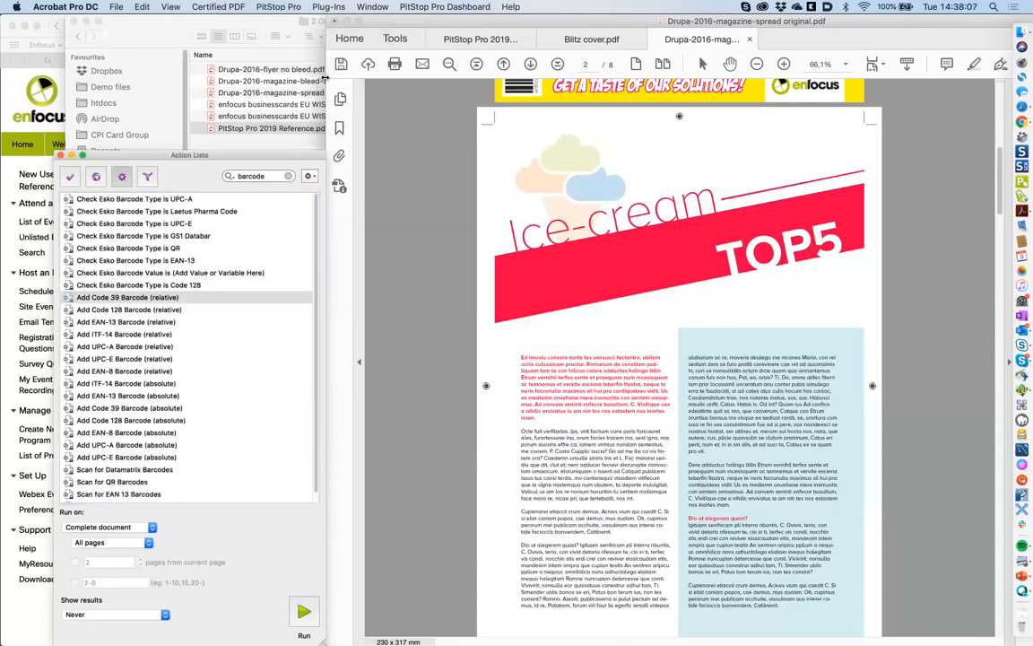
click(288, 176)
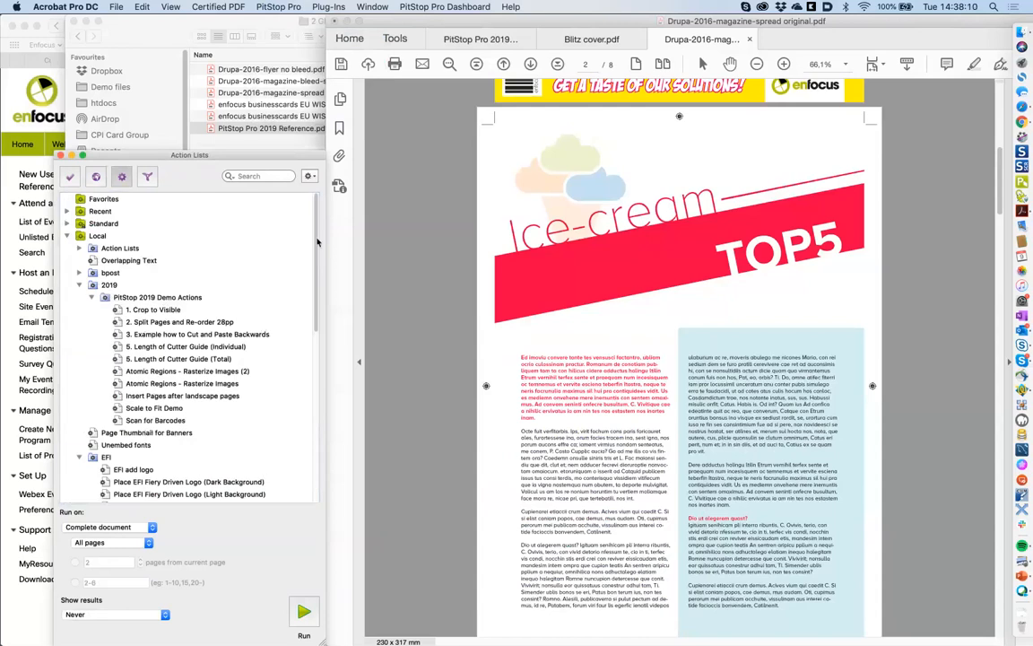
click(67, 234)
click(67, 224)
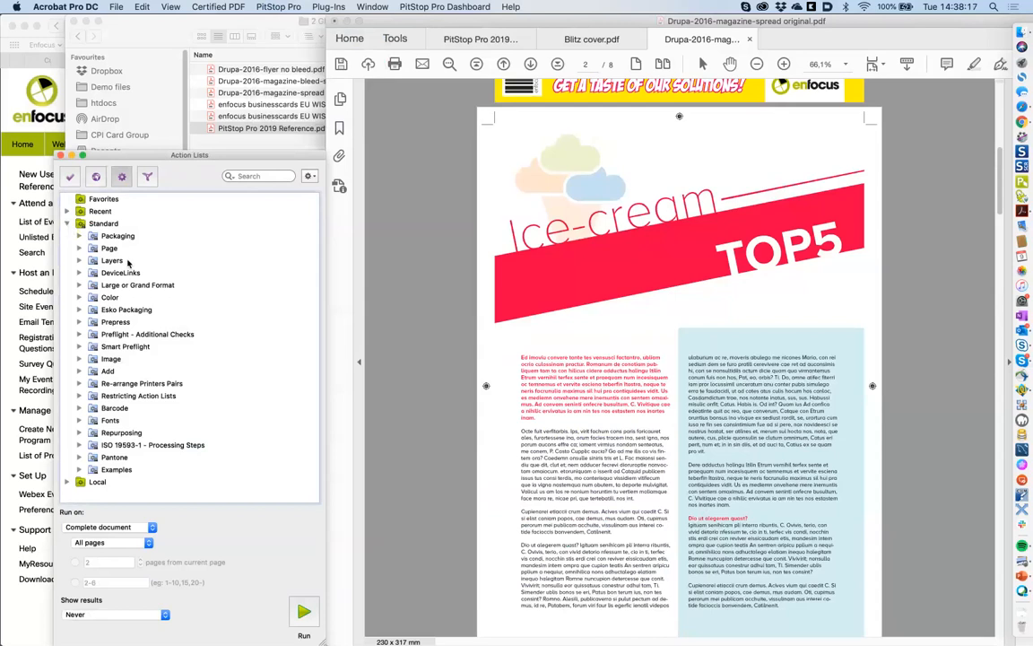
click(80, 236)
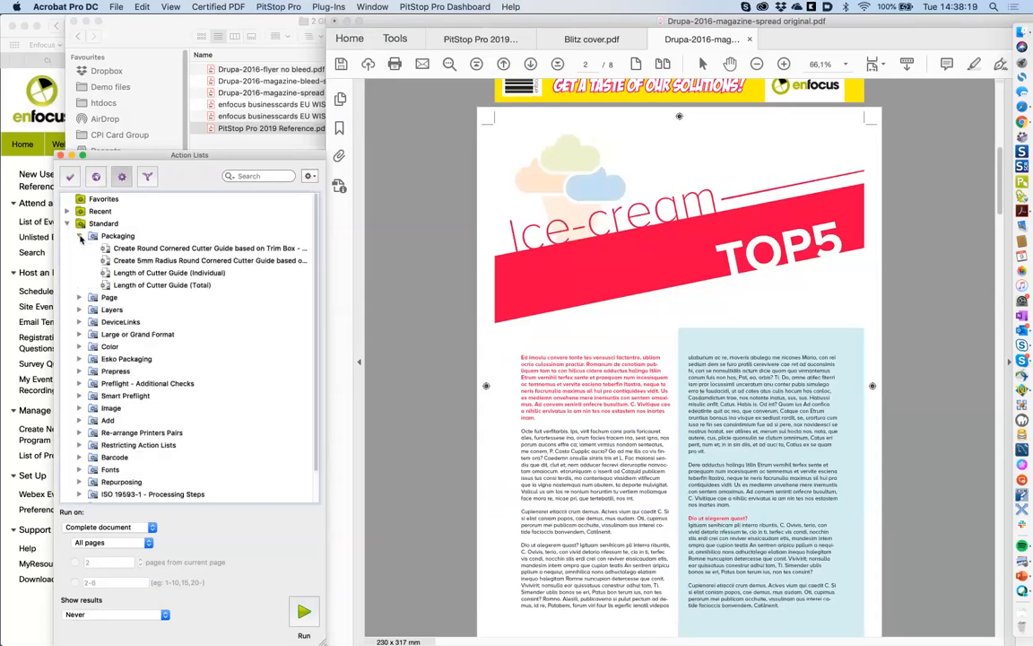
click(80, 236)
click(80, 248)
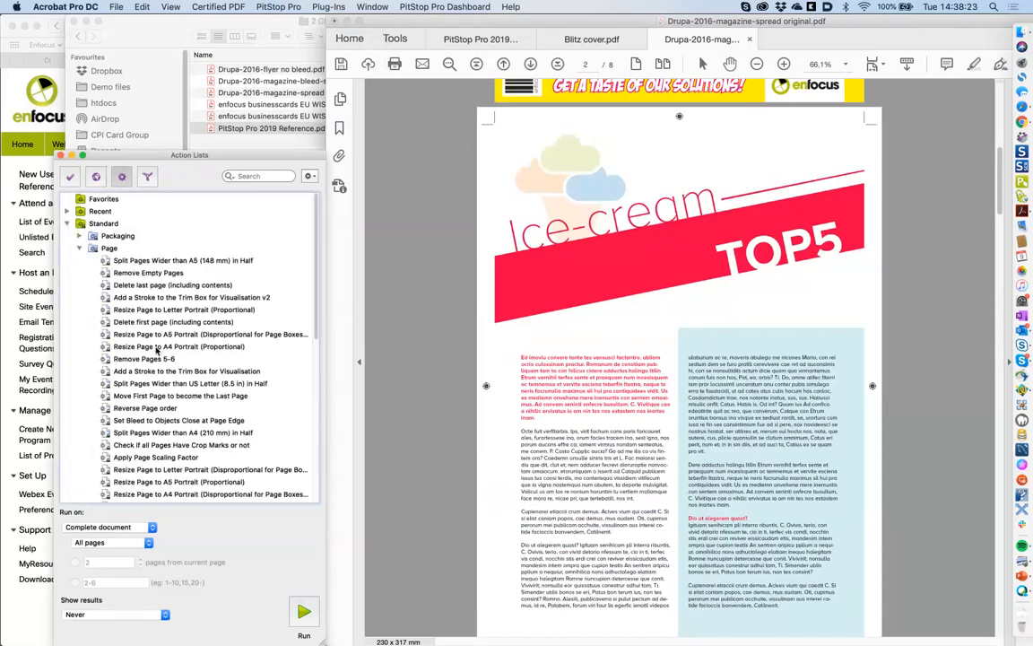
click(180, 333)
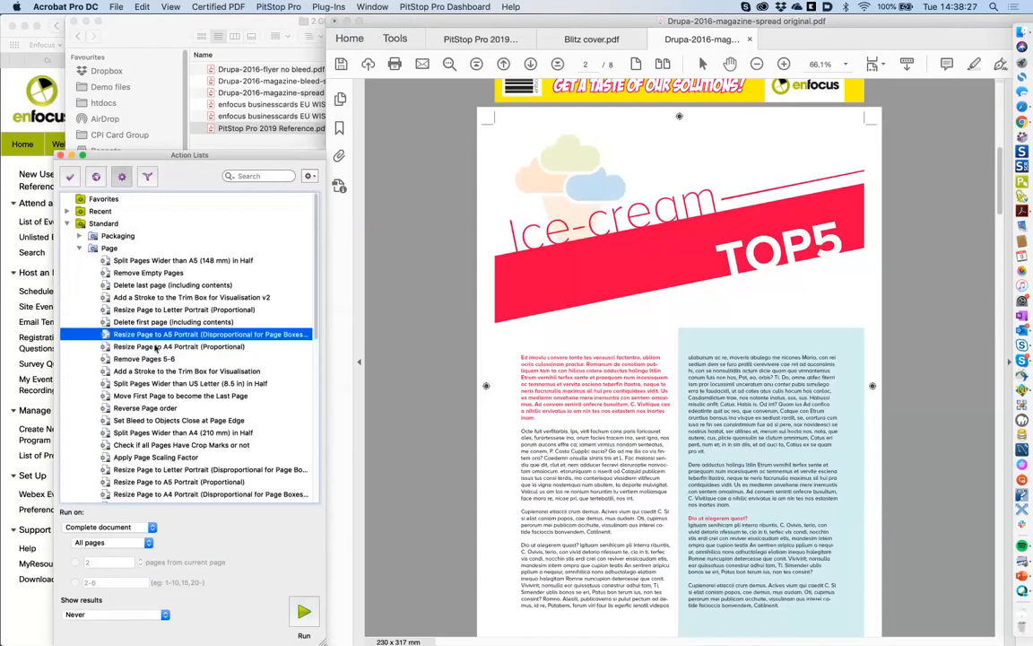
click(197, 347)
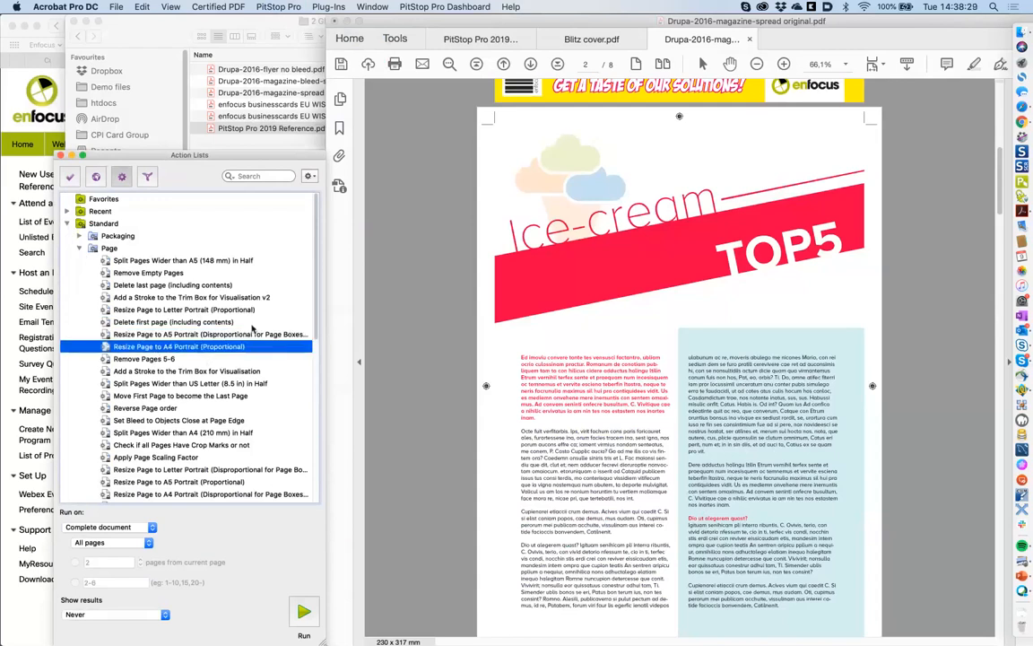
scroll(315, 342, down, 1)
drag(315, 341, 308, 402)
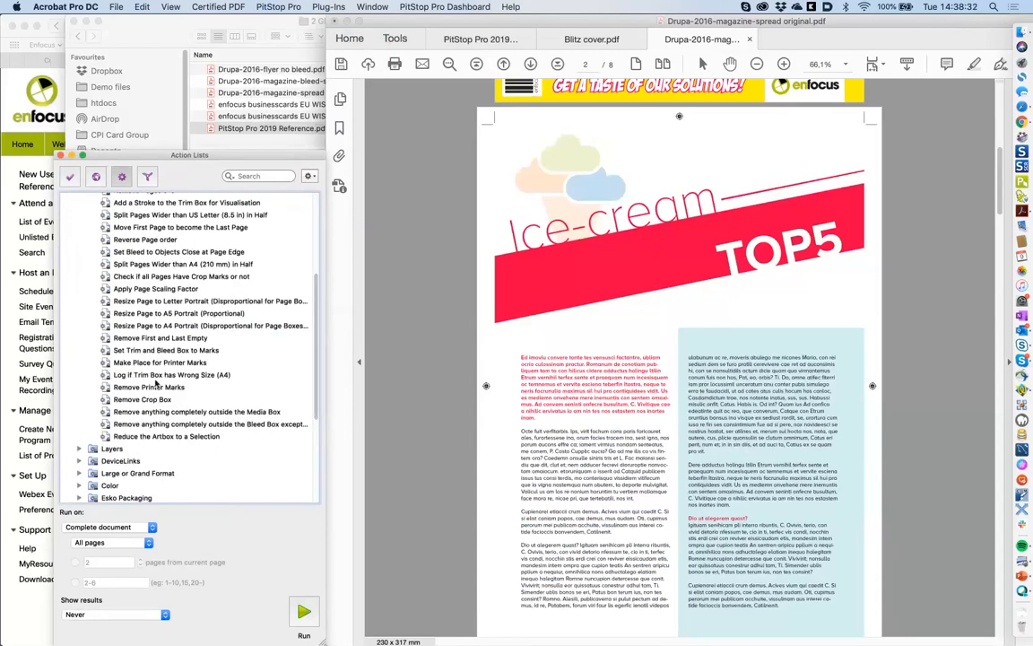
scroll(79, 250, up, 5)
click(79, 248)
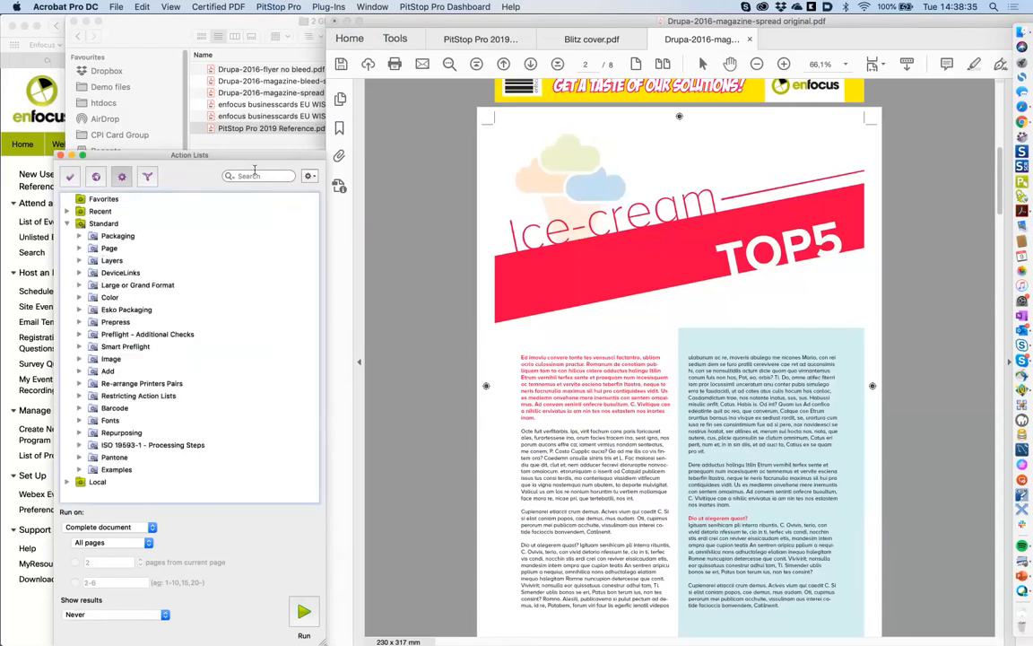
click(257, 175)
text(wider)
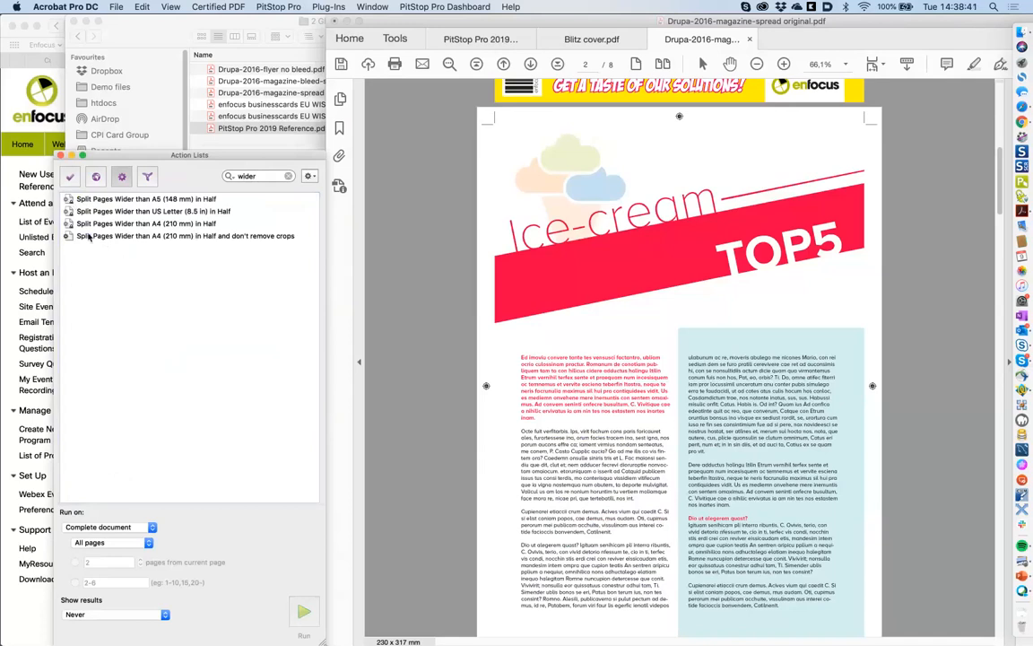
click(112, 199)
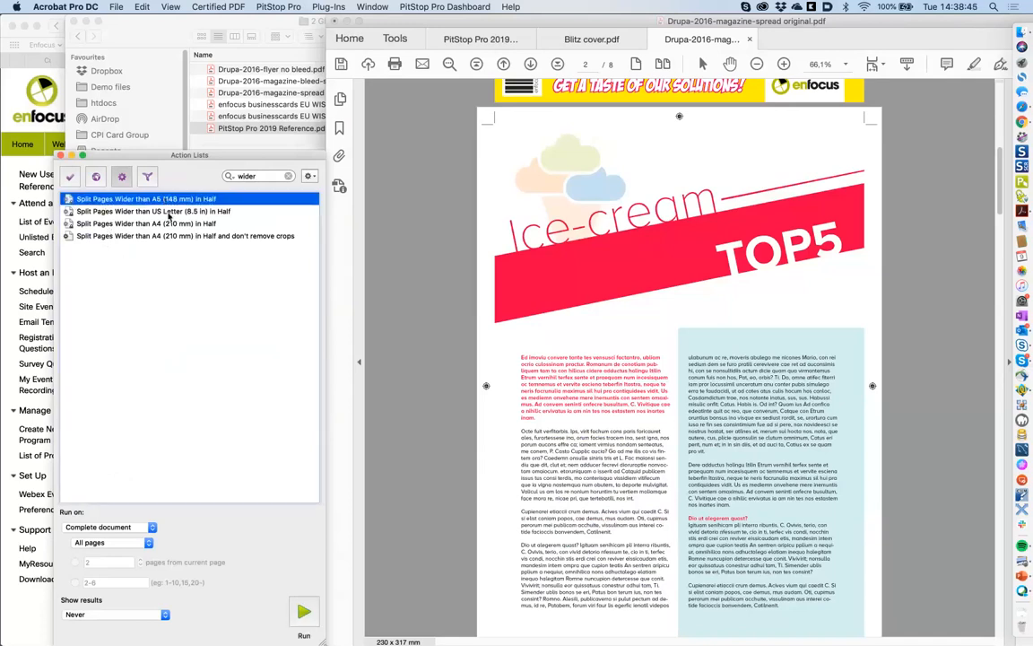
click(161, 223)
click(161, 201)
click(161, 223)
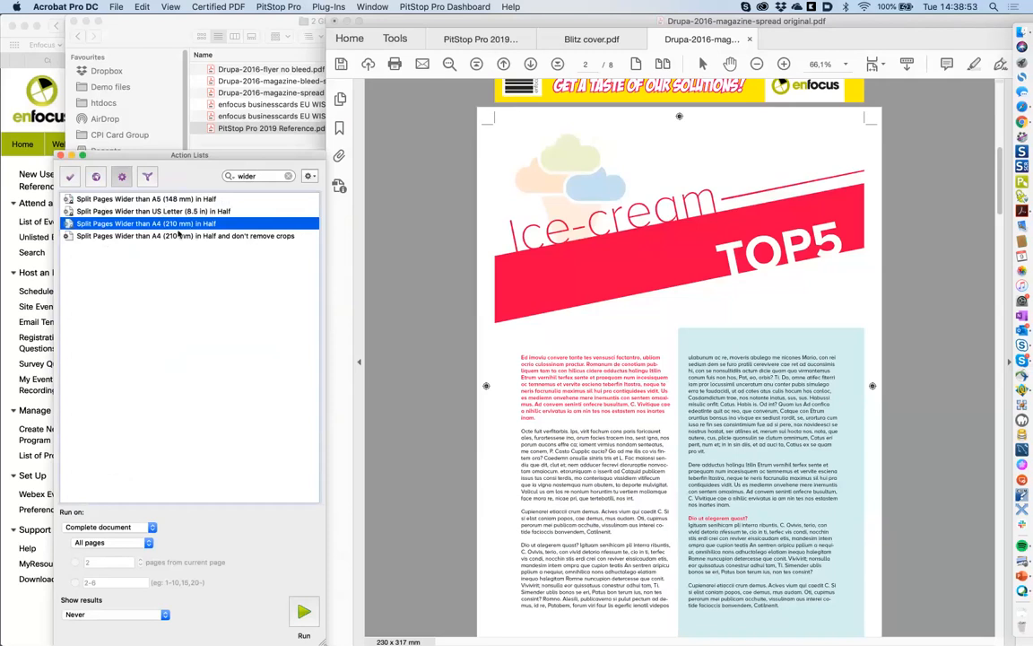
click(267, 176)
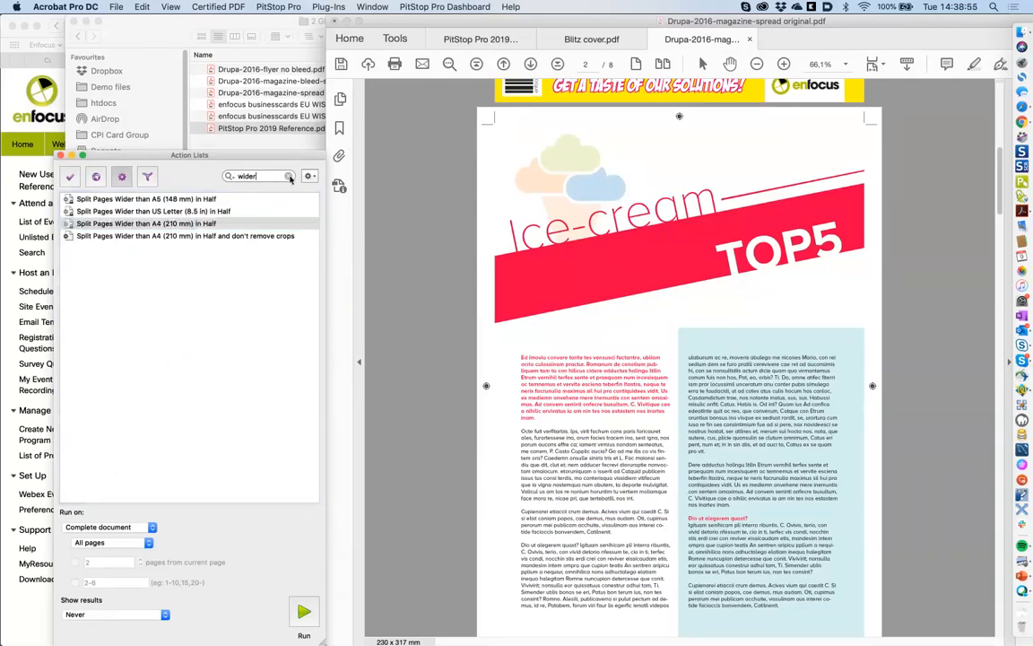
drag(265, 176, 226, 175)
key(BackSpace)
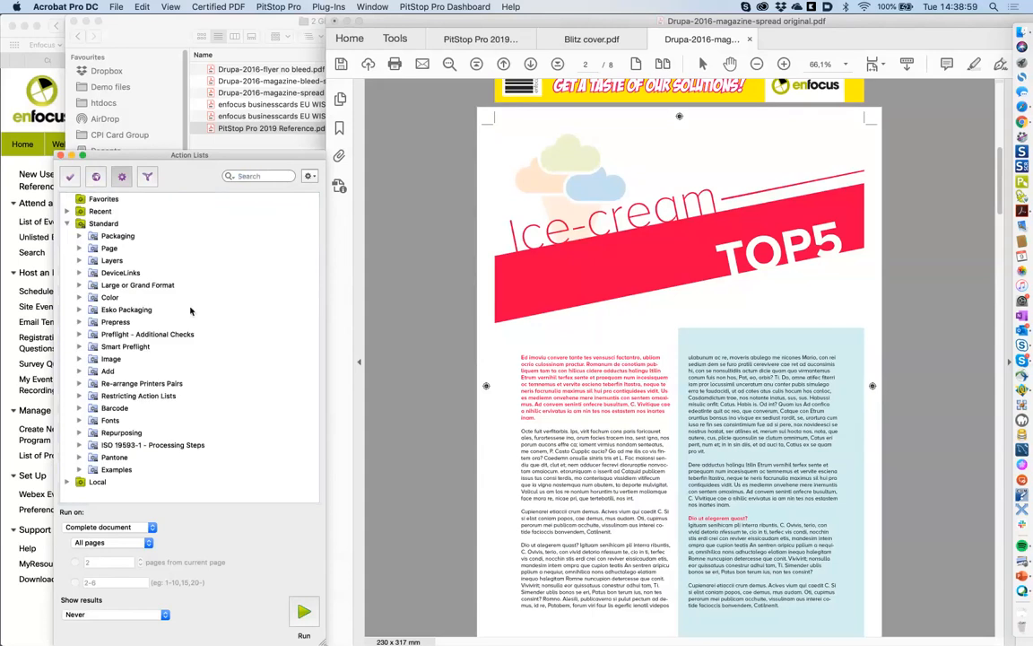
click(81, 360)
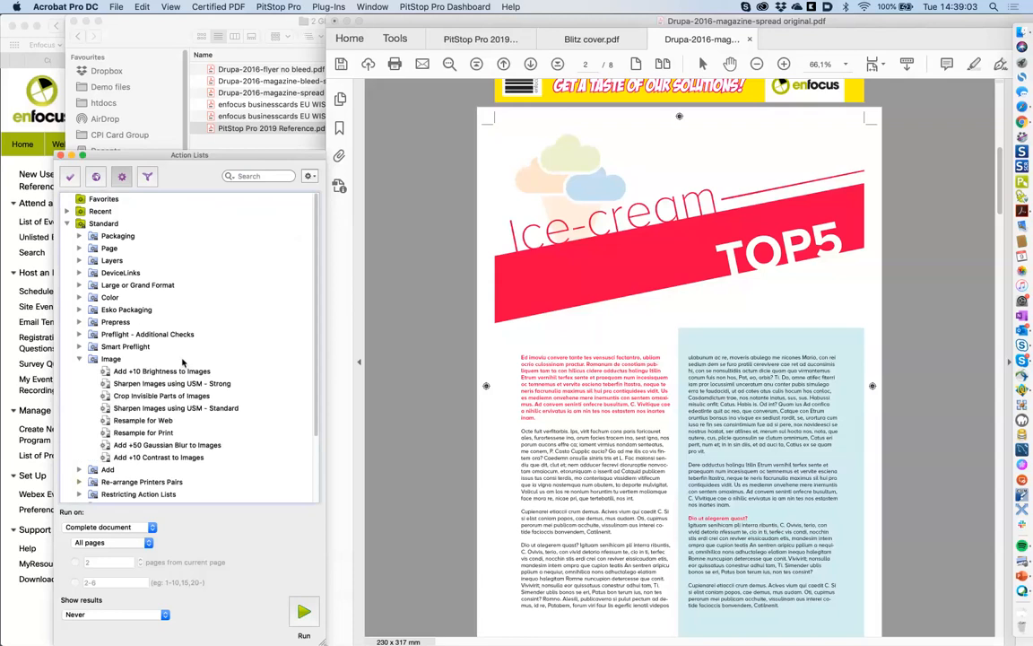
click(80, 360)
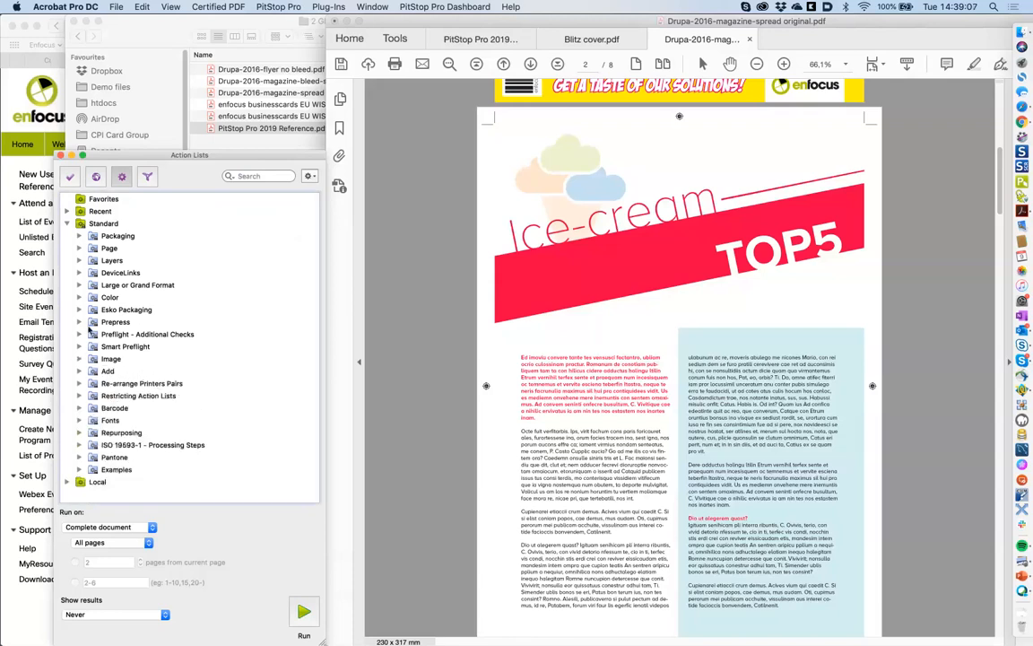
- Search Action Lists for 'add peng' and run Add Penguin on the whole document
click(242, 177)
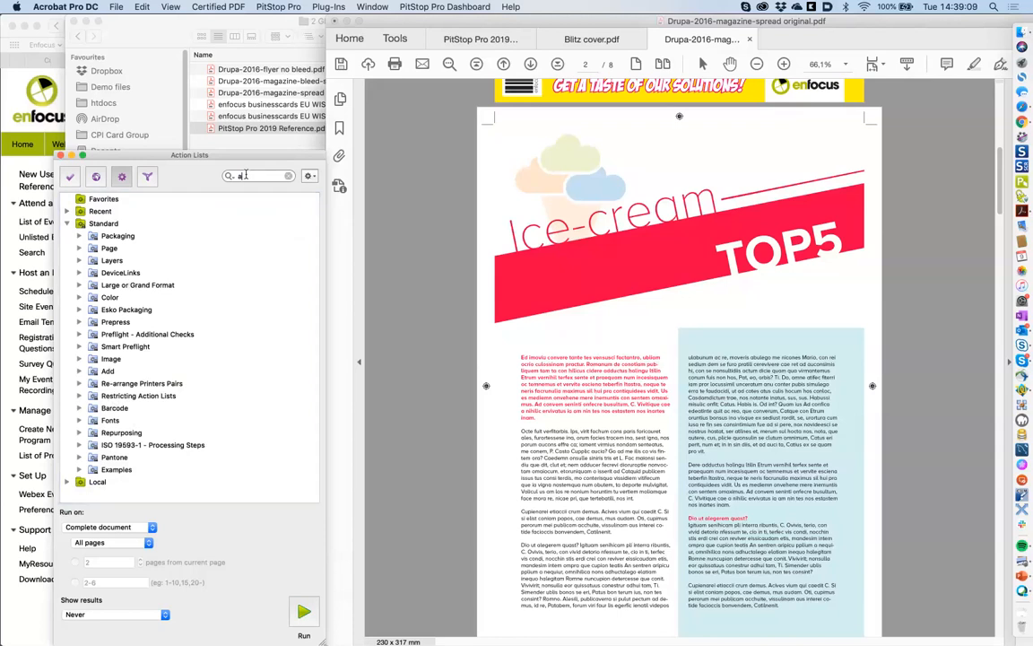
text(add)
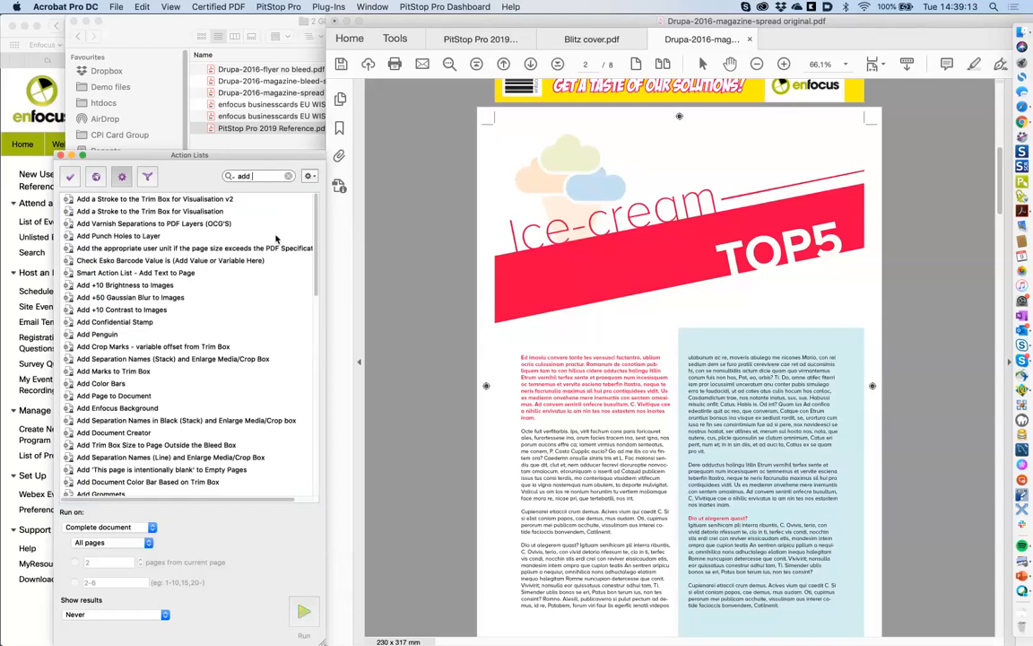
text( pen)
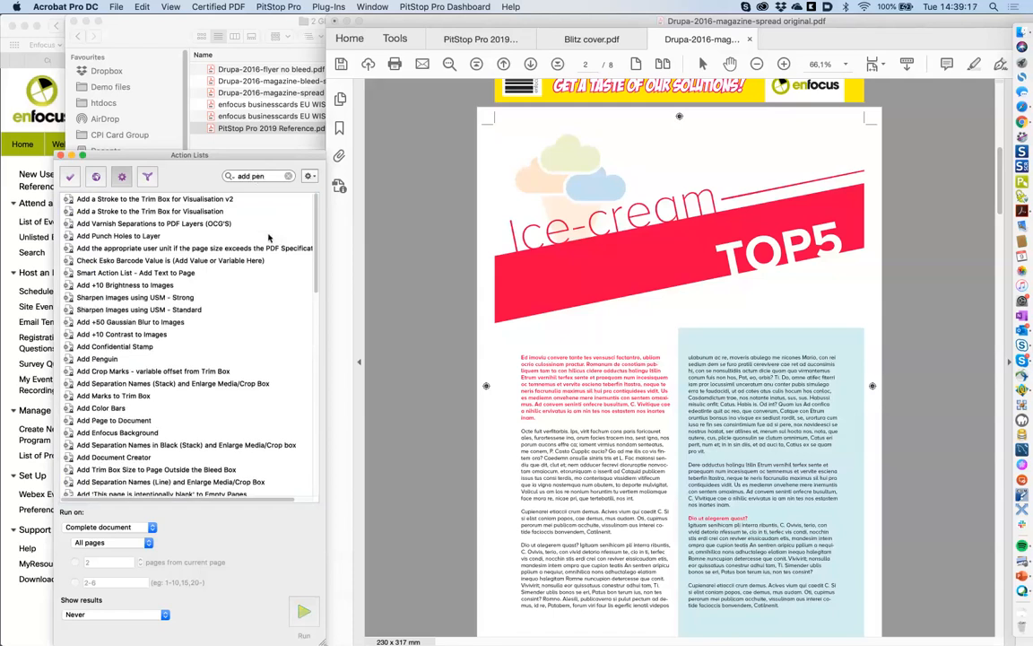
text(g)
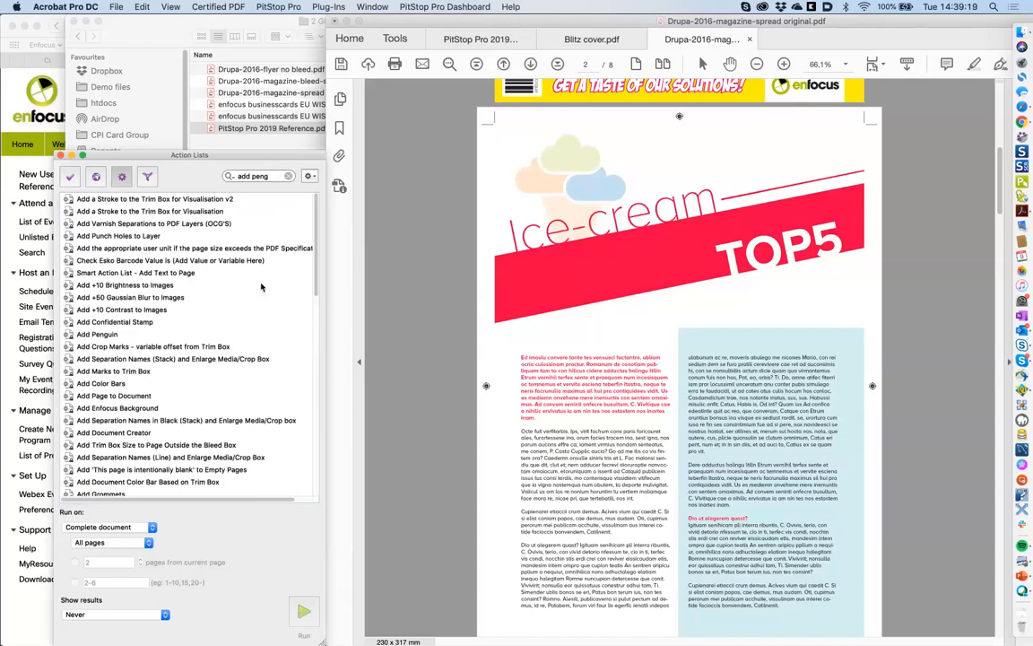
click(116, 335)
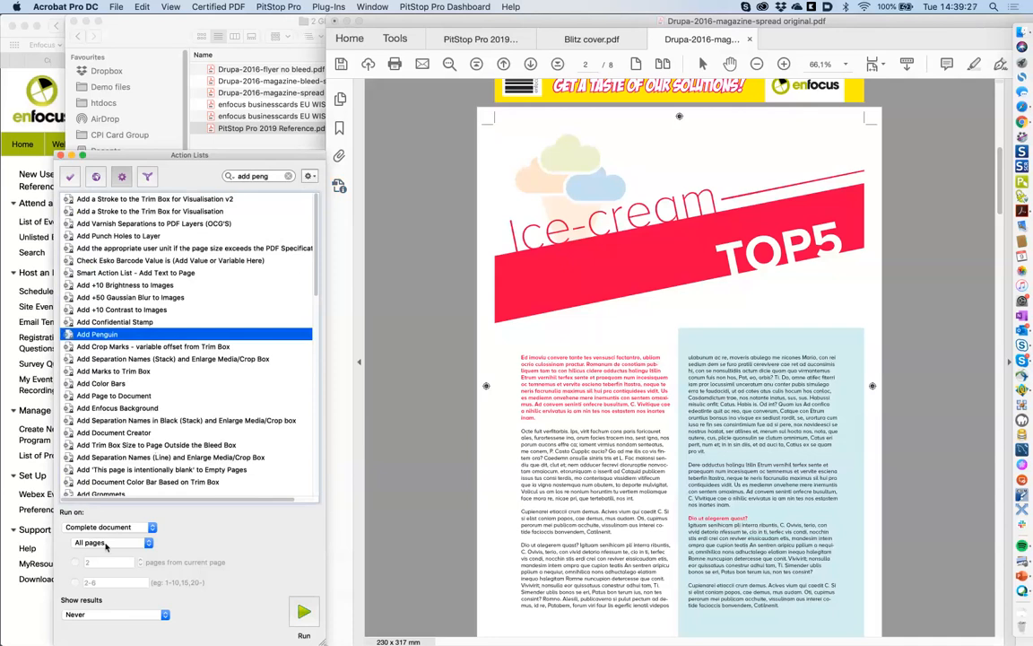
click(303, 611)
- Scroll through the document to check the penguins, then reselect Add Penguin
click(339, 504)
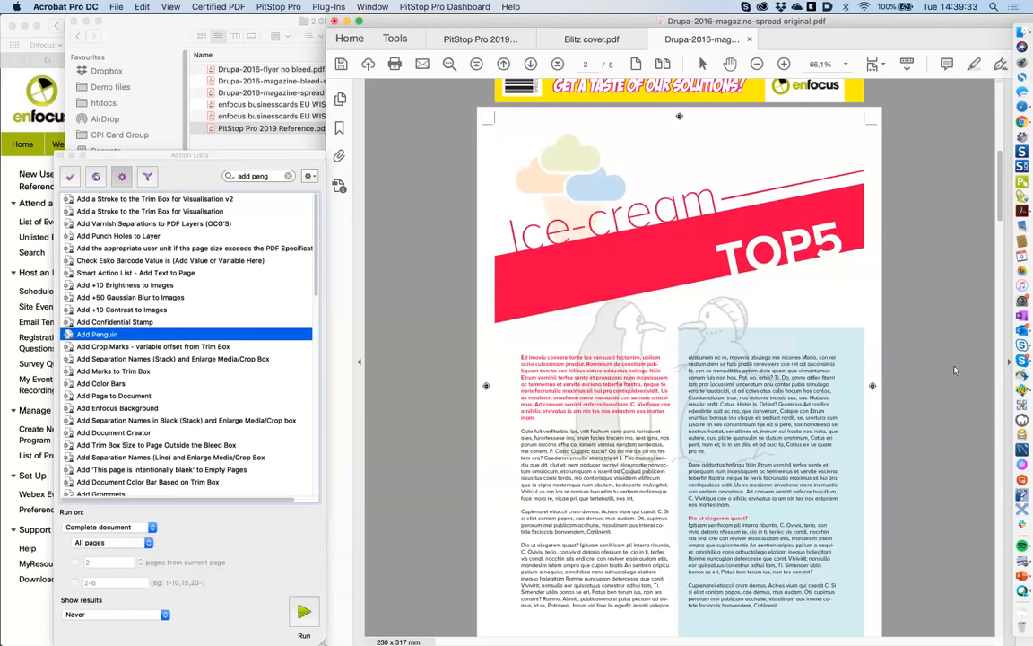
scroll(954, 370, down, 20)
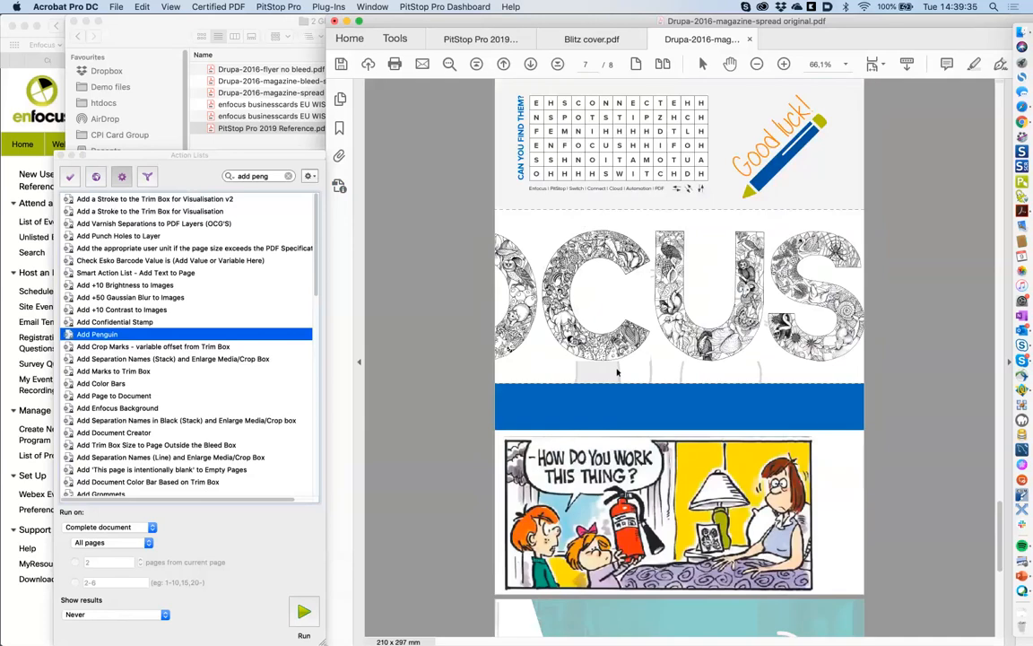
click(617, 372)
drag(999, 508, 845, 318)
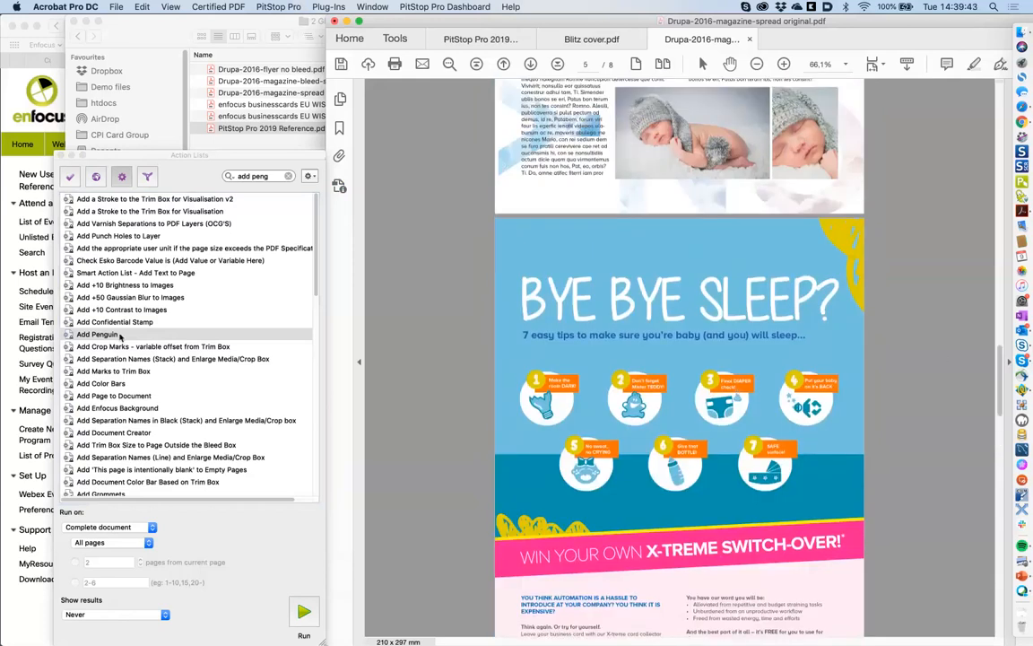
click(120, 335)
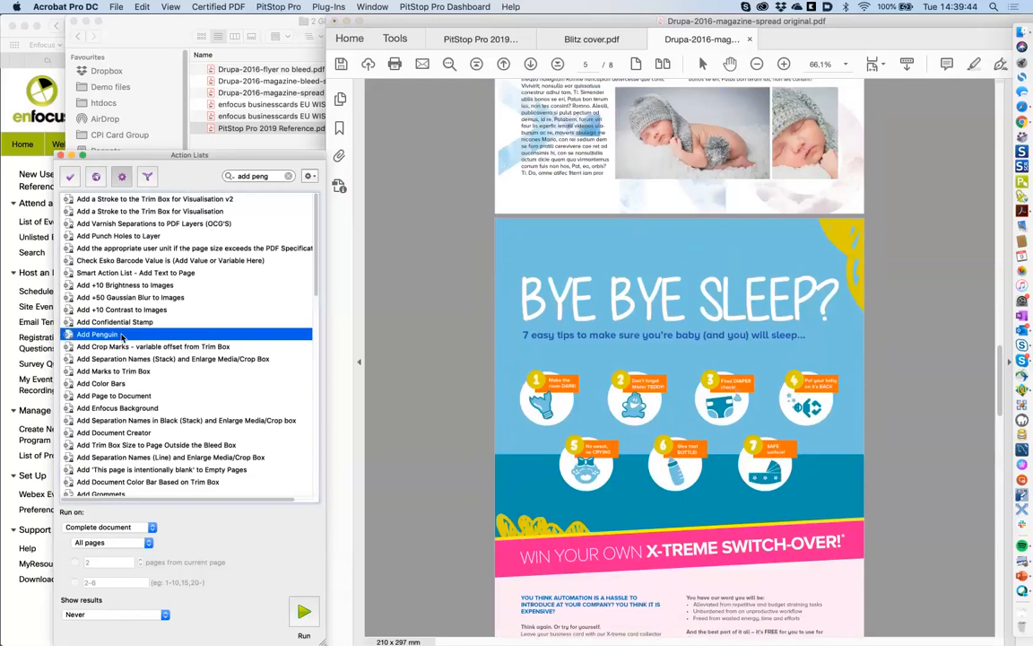
- Review Add Penguin's Add copied graphics settings, save the read-only list as a Local copy, and clear the search
double_click(120, 334)
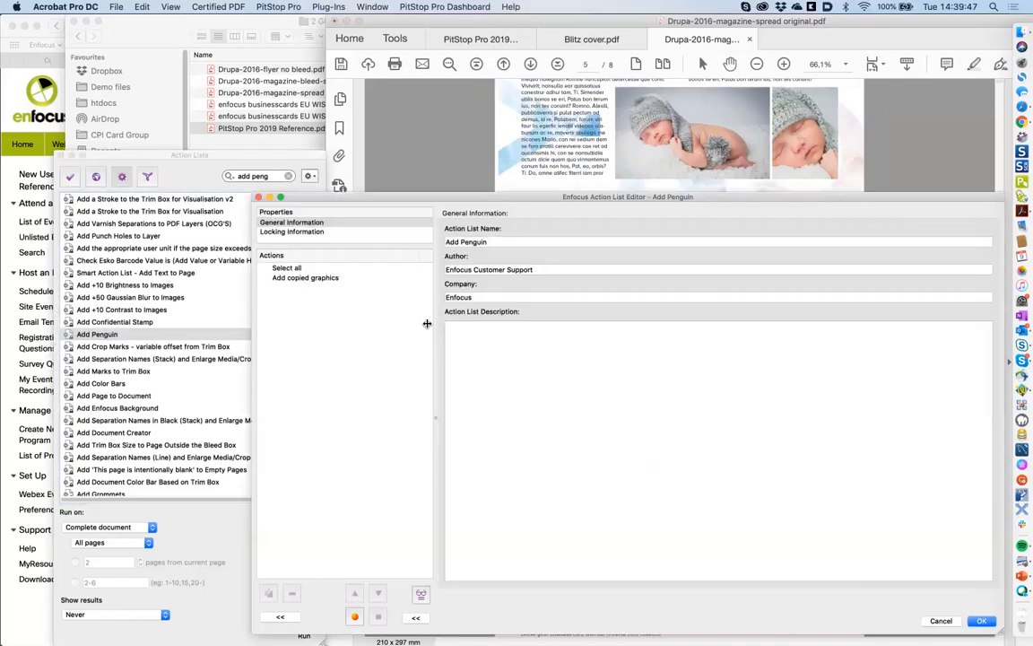
click(325, 279)
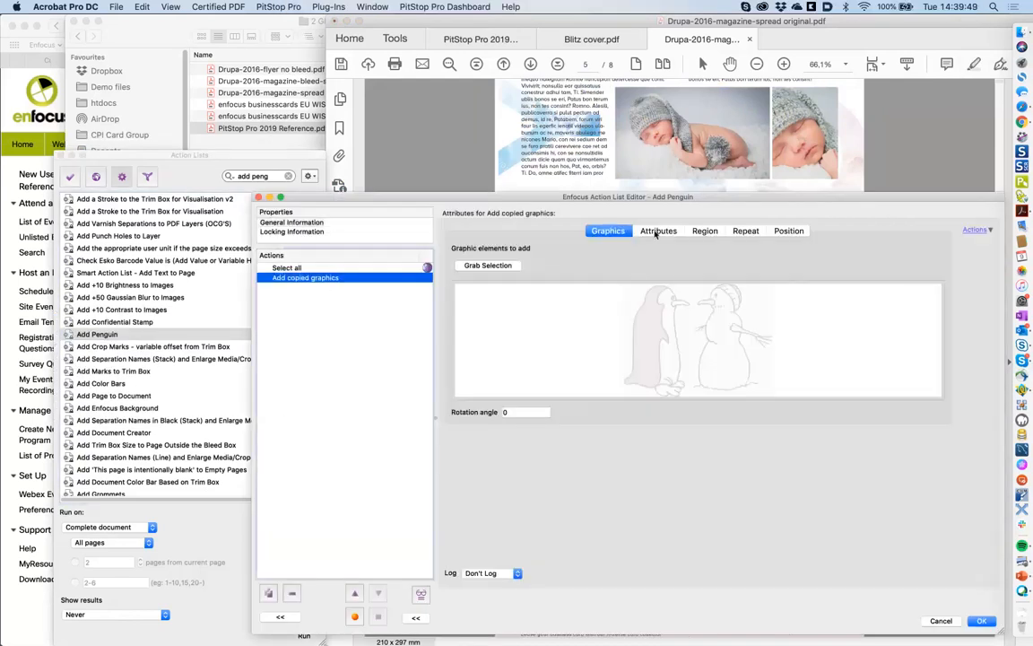
click(655, 232)
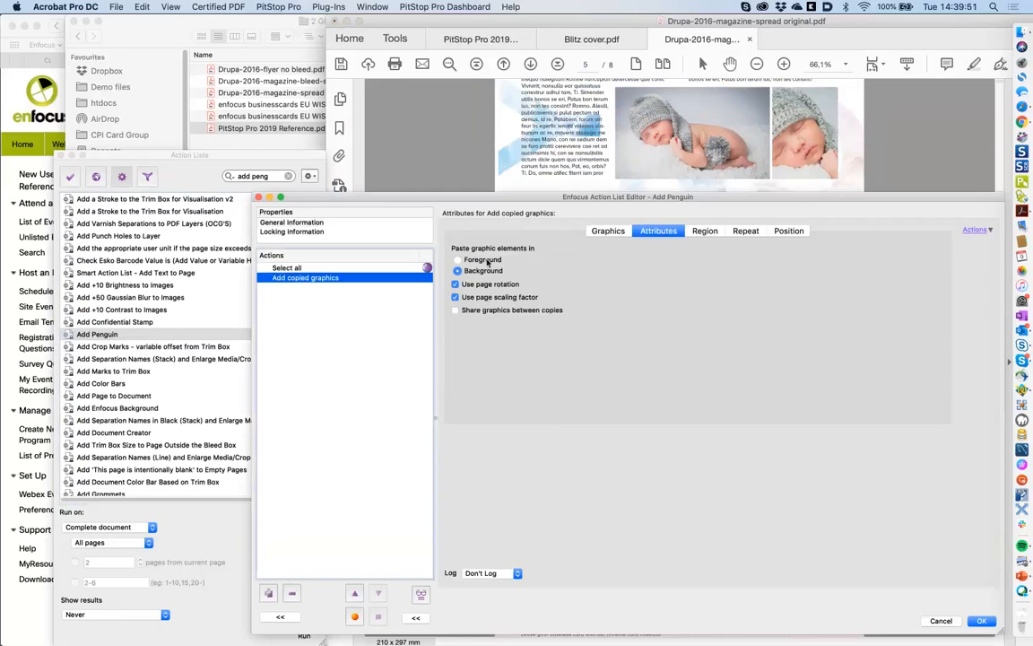
click(982, 620)
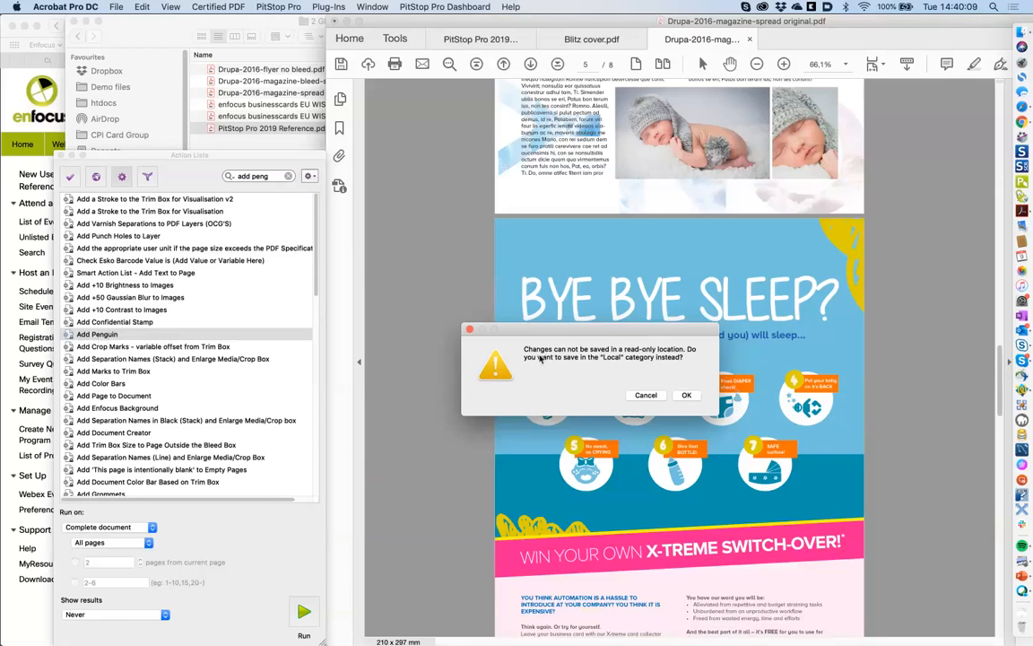
click(686, 395)
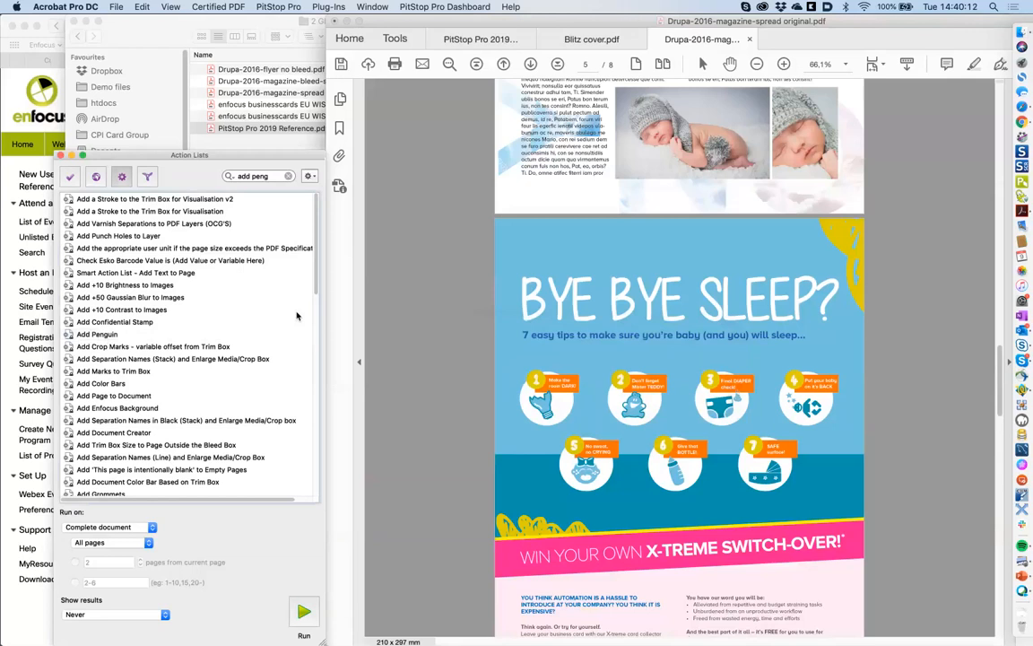
click(288, 177)
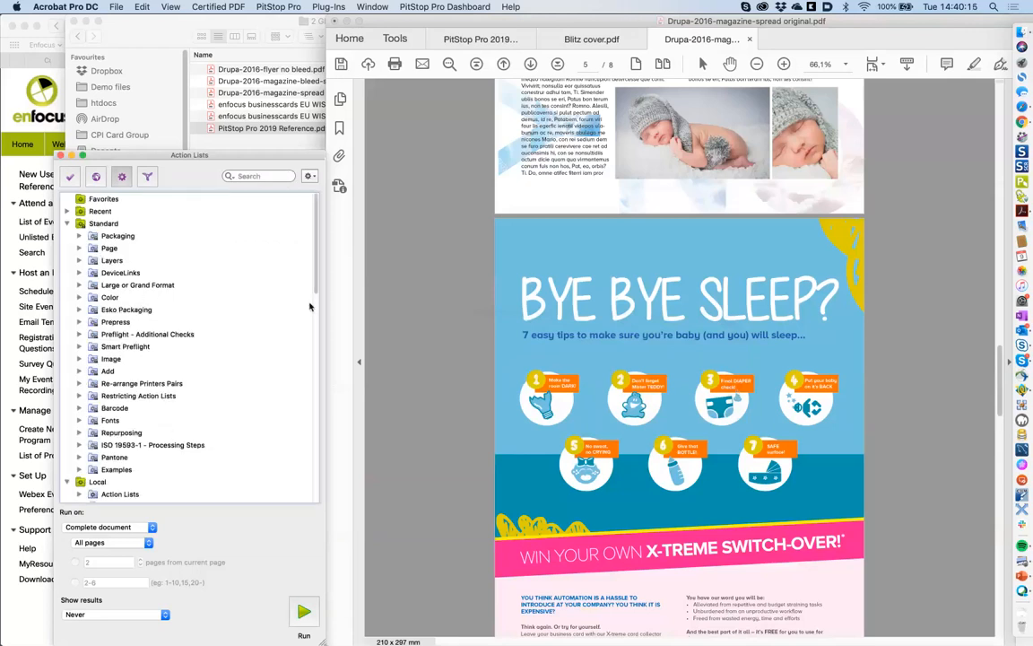
- Select the Local copy of Add Penguin and collapse the Cactus and Xerox folders
scroll(309, 359, down, 15)
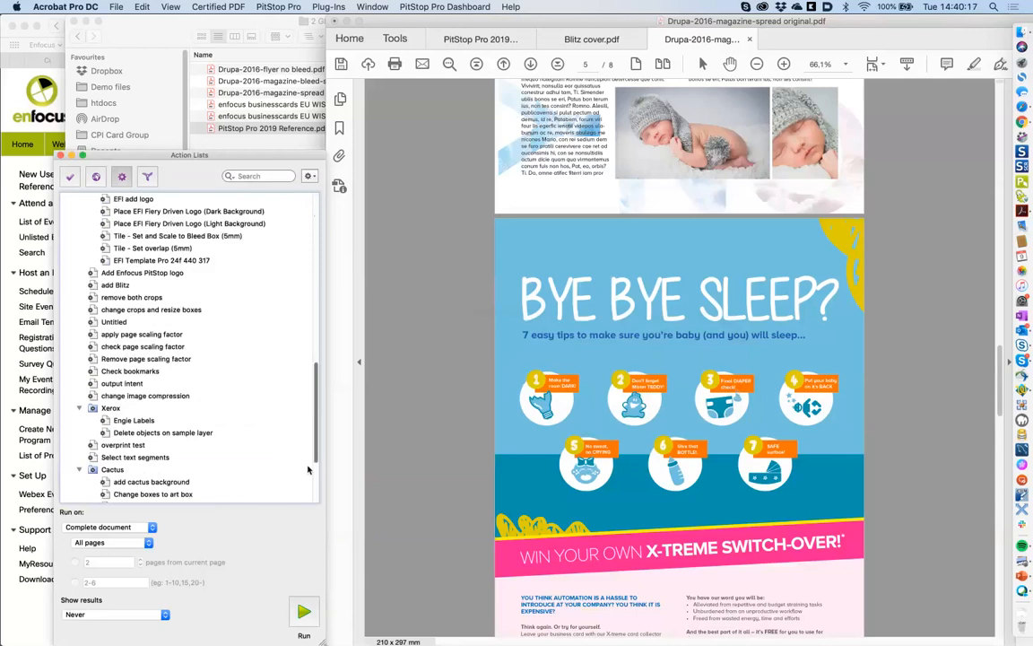
scroll(308, 469, down, 5)
click(312, 496)
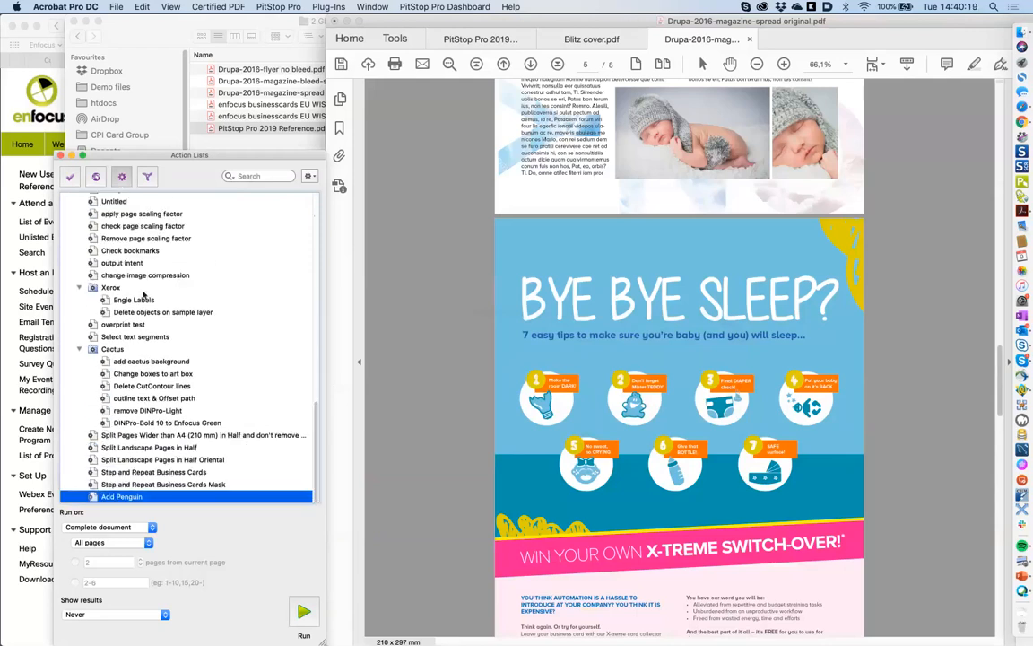
click(79, 348)
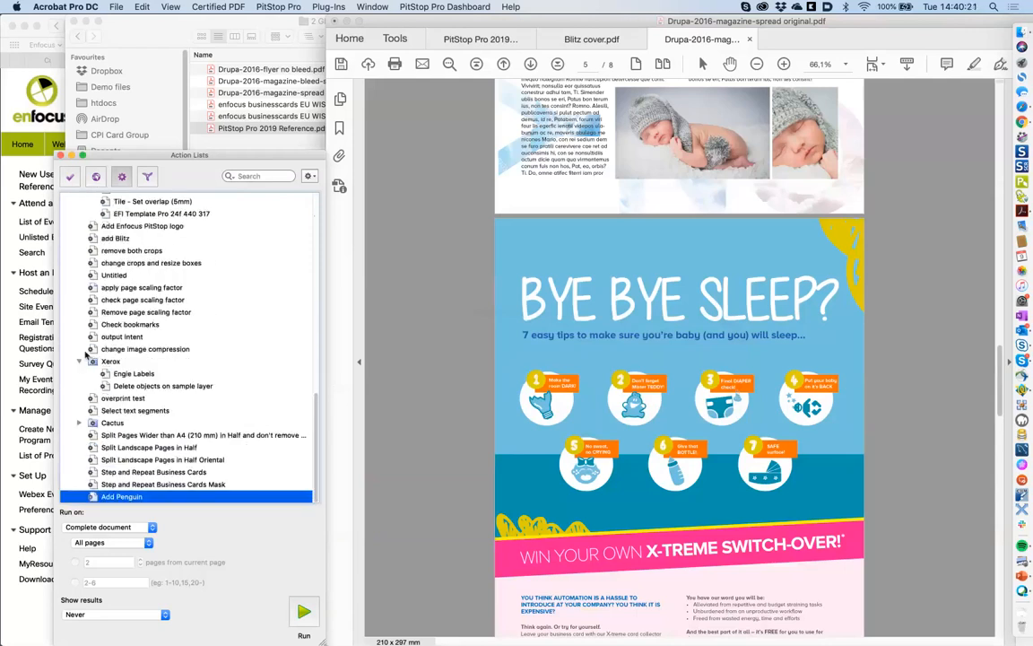
click(79, 361)
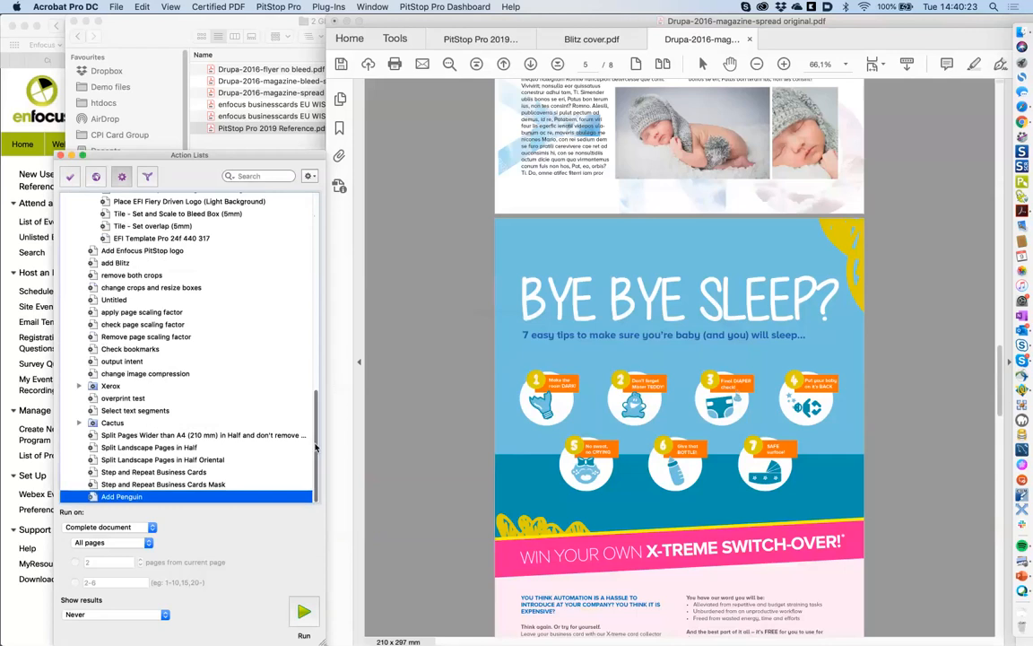
- Review the Local Add Penguin copy's Add copied graphics settings and close the editor with OK
double_click(125, 496)
click(312, 279)
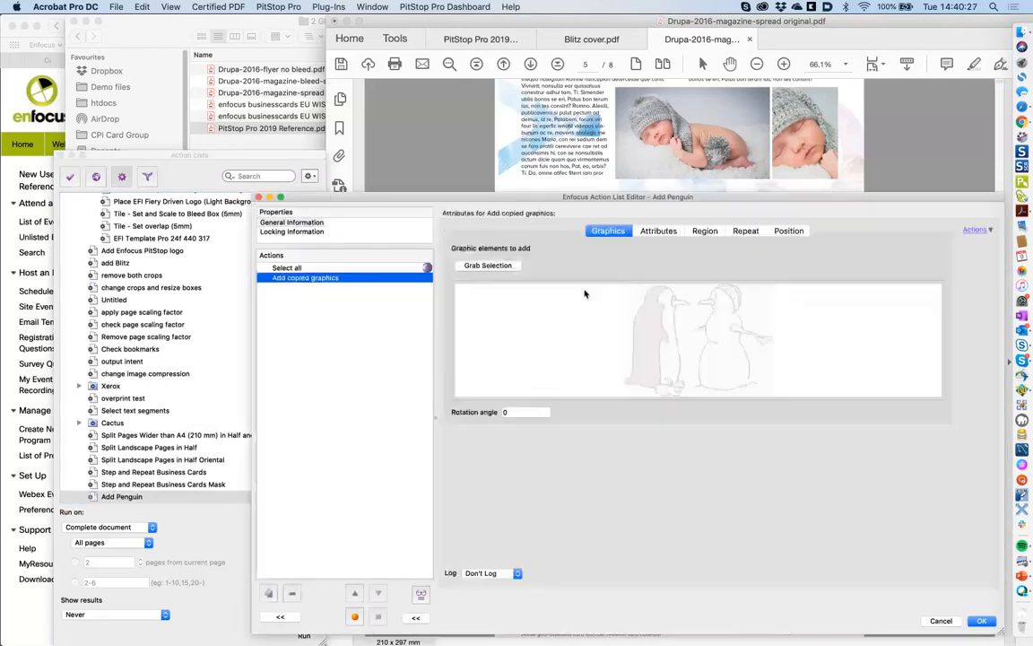
click(658, 231)
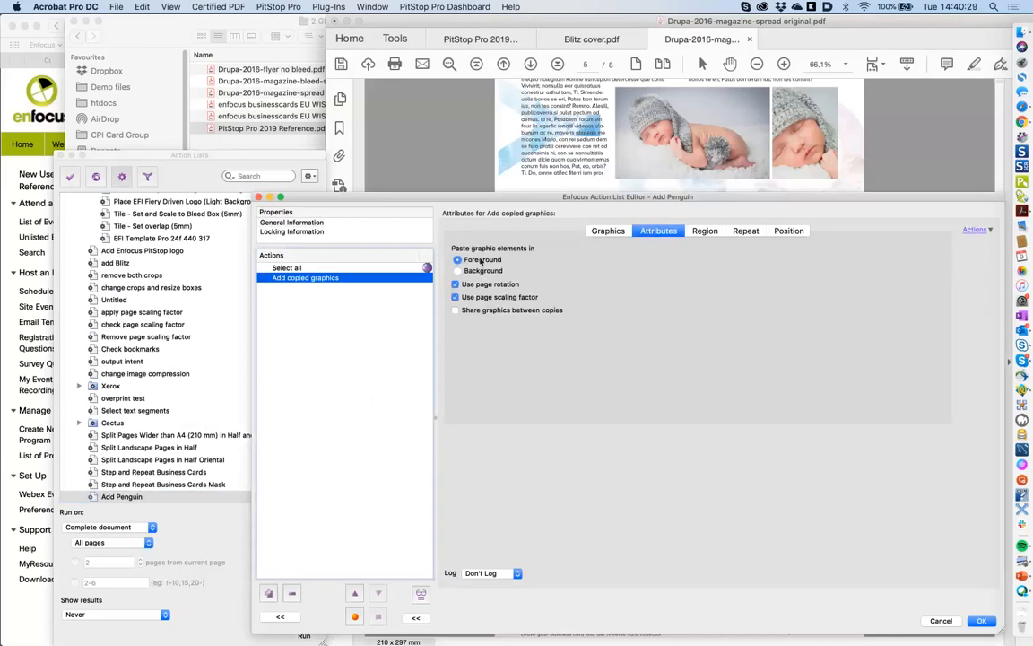
click(982, 621)
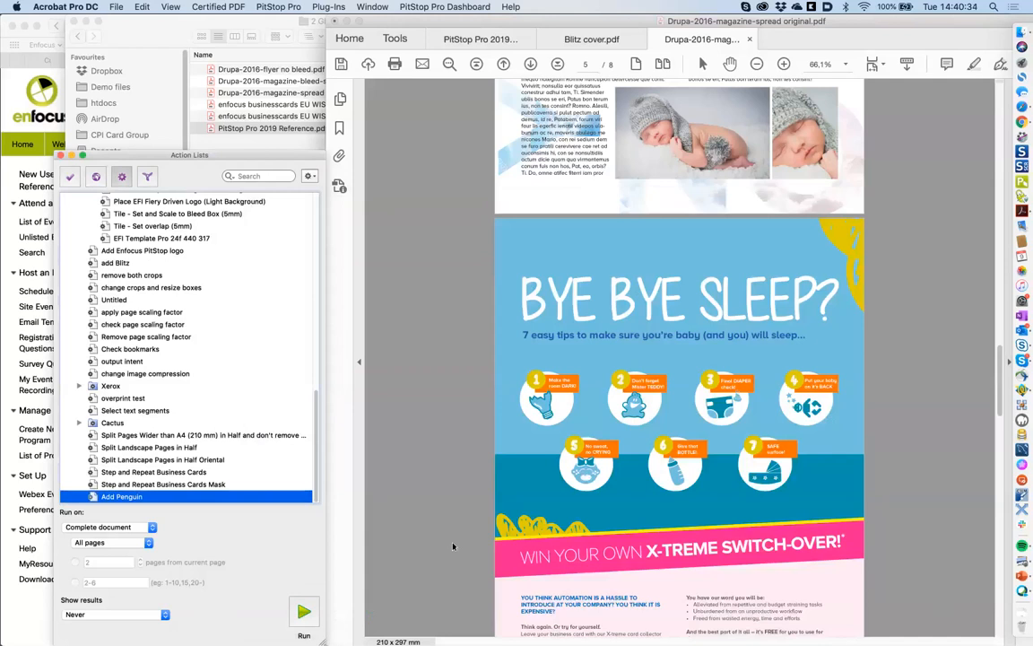
- Run Add Penguin on the magazine, check page 1, then undo the pasted penguin
click(304, 612)
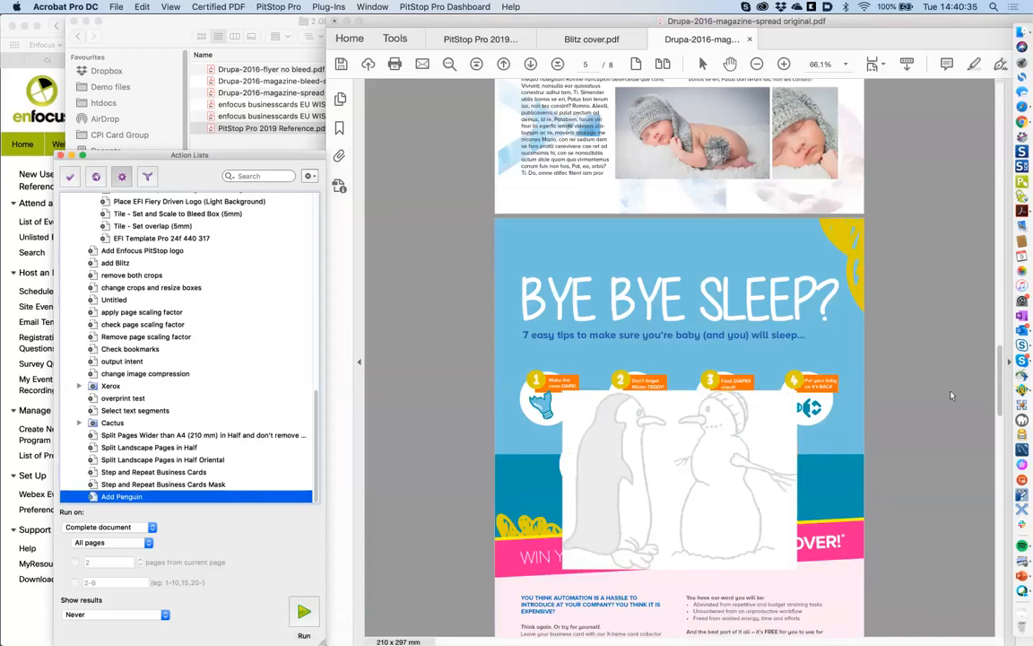
drag(1000, 357, 982, 135)
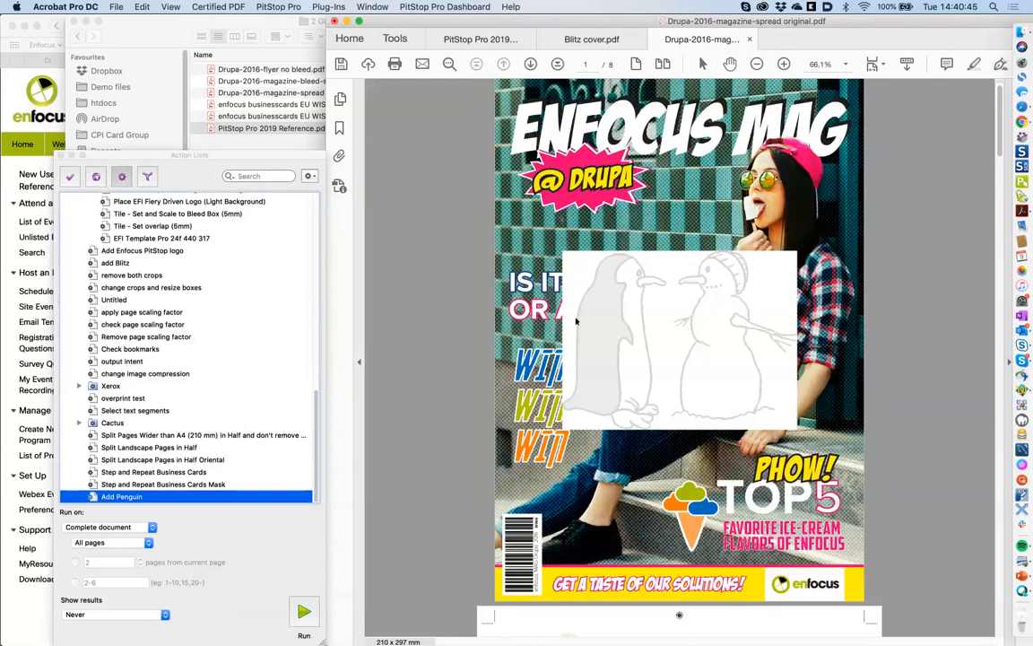
click(640, 325)
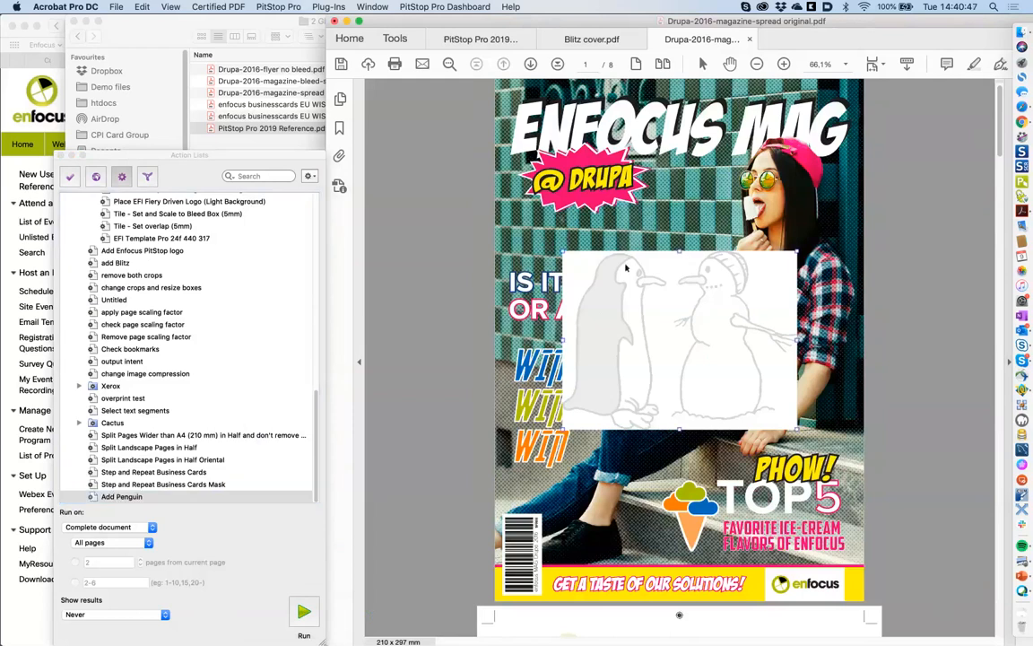
key(super+z)
- Pick out the enfocus logo icon and text at the cover's bottom right
click(585, 171)
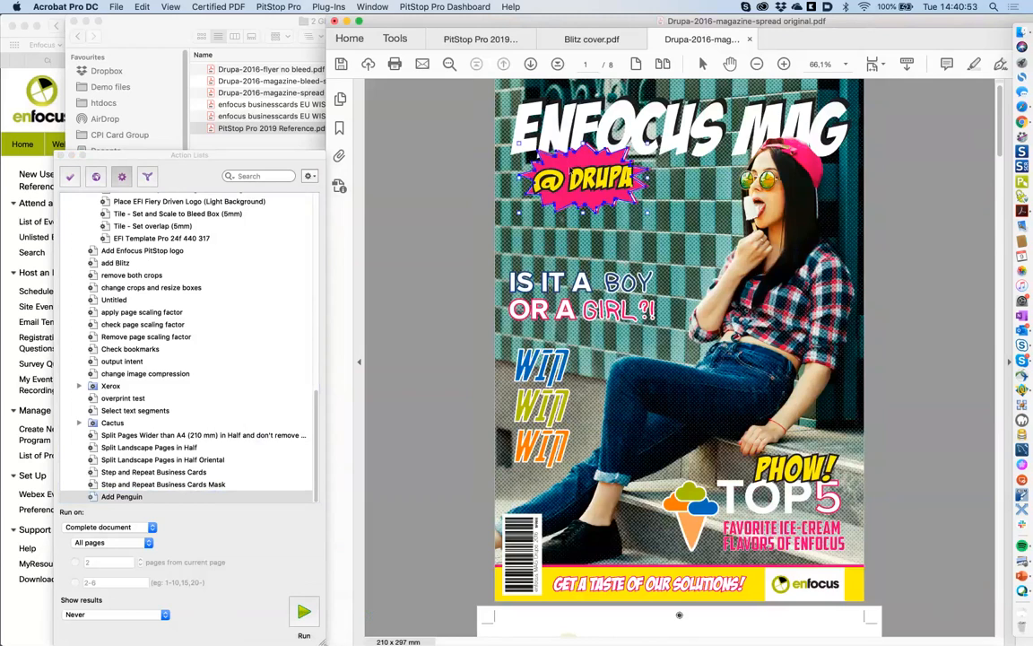
click(783, 587)
click(816, 588)
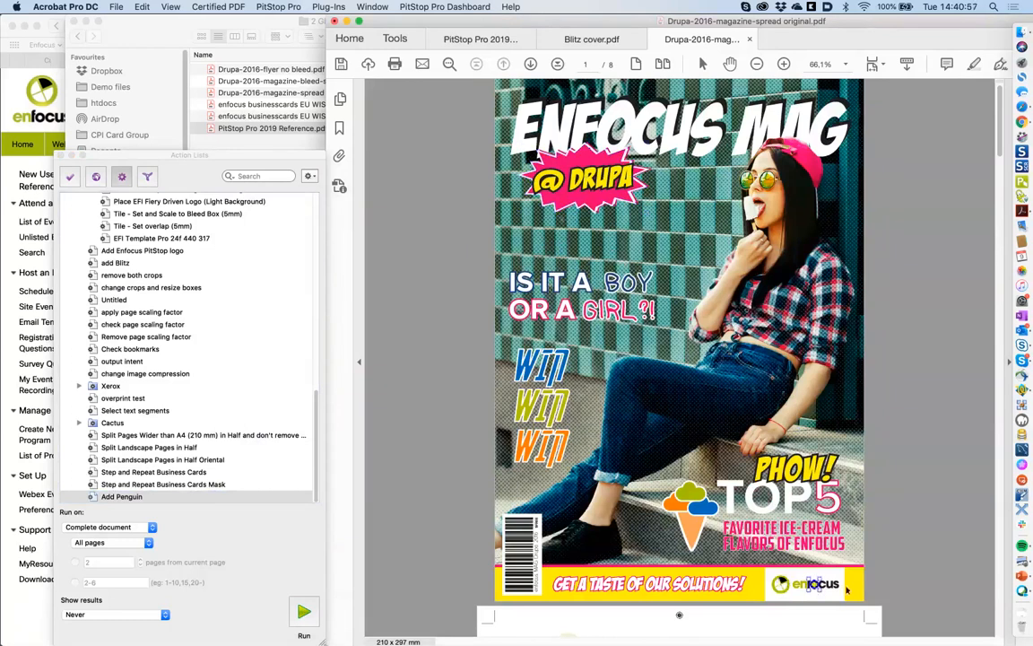
- Rename the list to 'Add Enfocus logo' and grab the selected enfocus logo as its copied graphic
drag(815, 579, 768, 575)
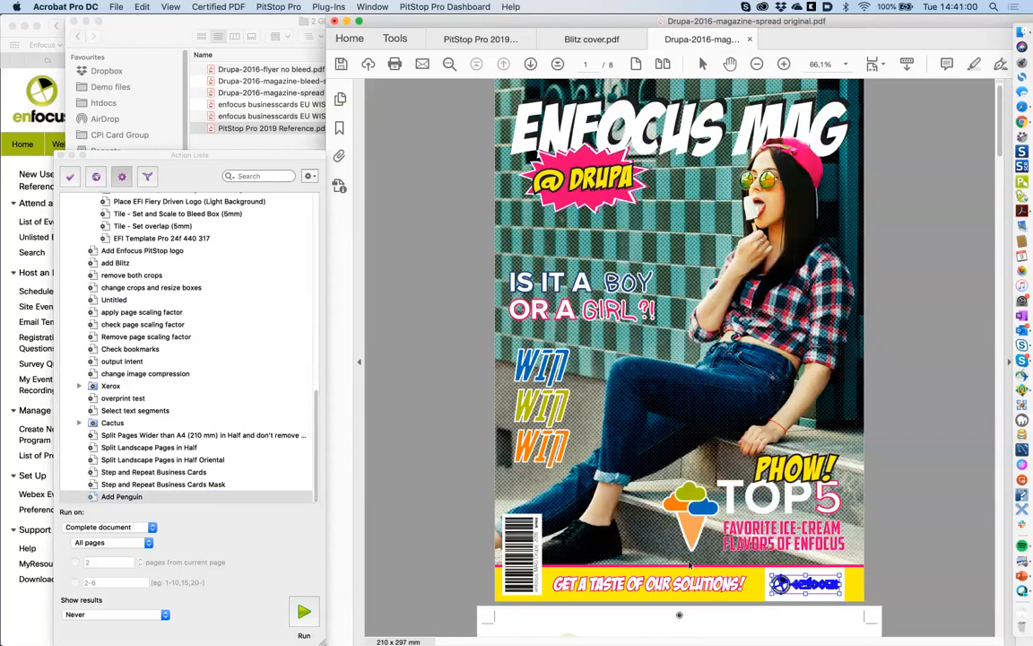
double_click(130, 498)
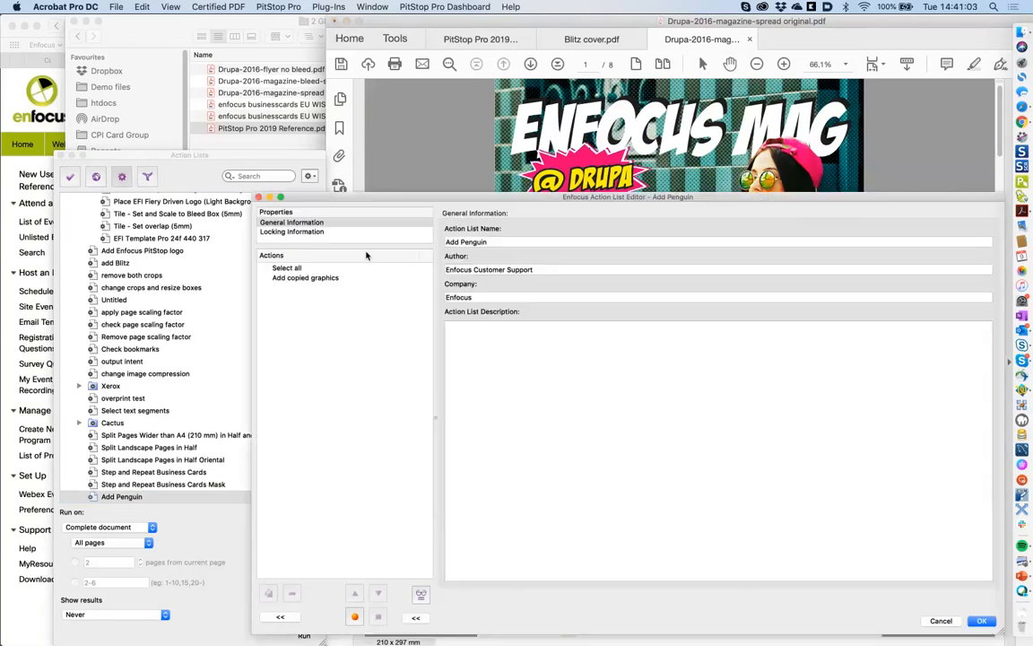
double_click(473, 243)
text(Enfocu)
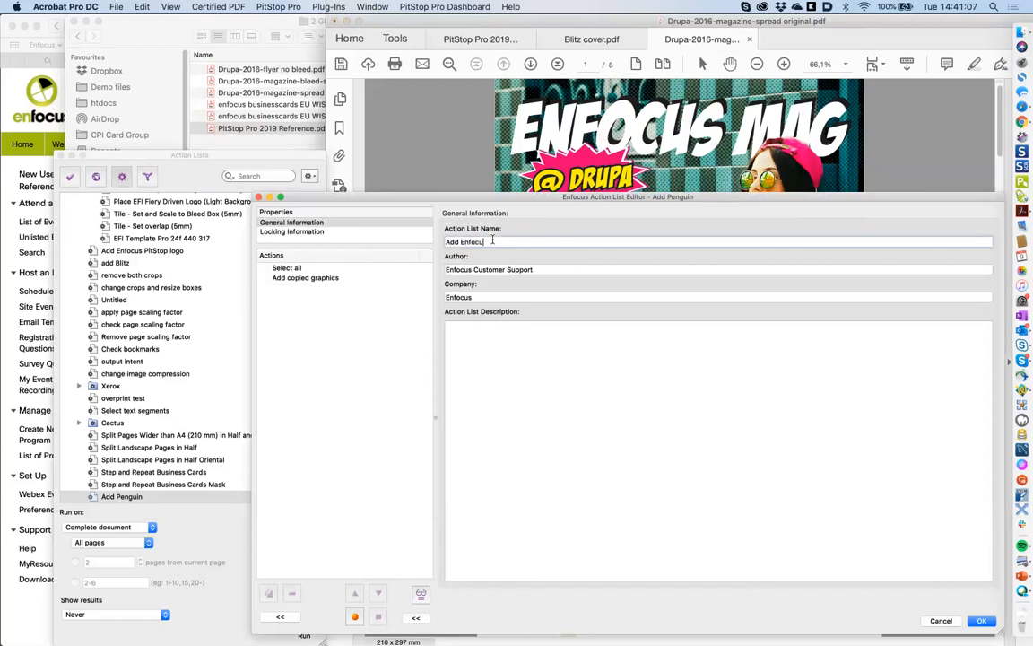
text(s logo)
click(316, 279)
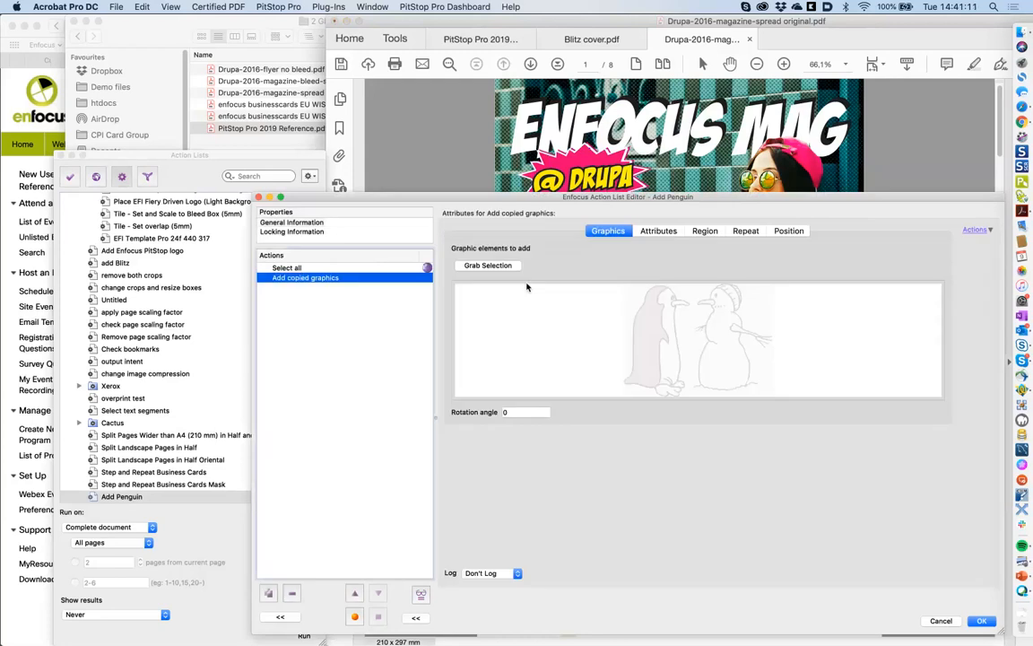
click(490, 265)
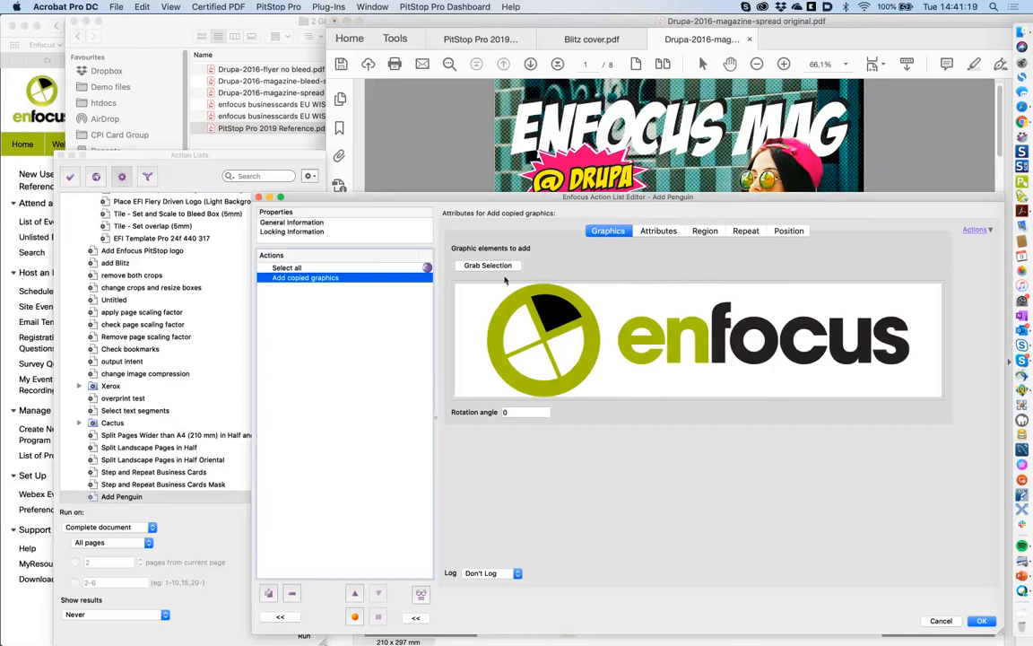
- Keep the crop box as the placement region's reference page box
click(655, 233)
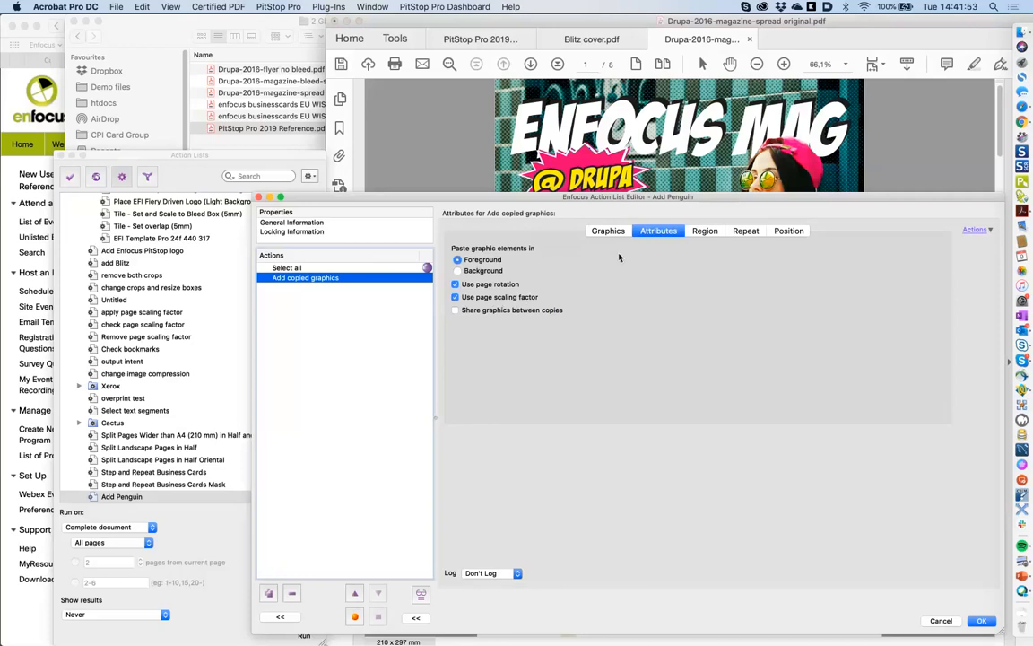
click(706, 232)
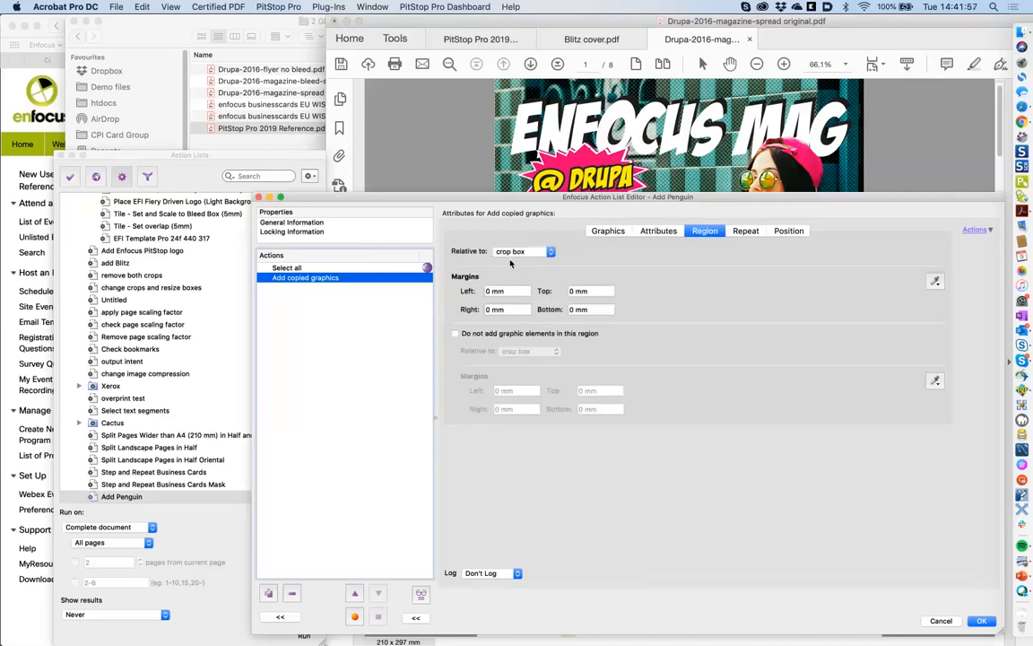
click(533, 255)
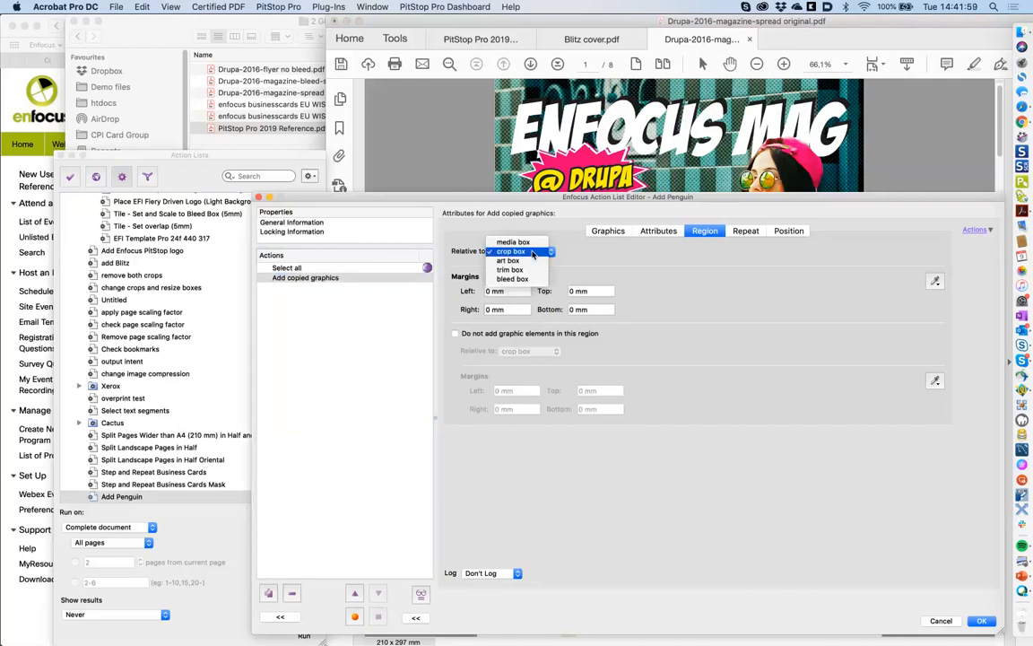
click(534, 254)
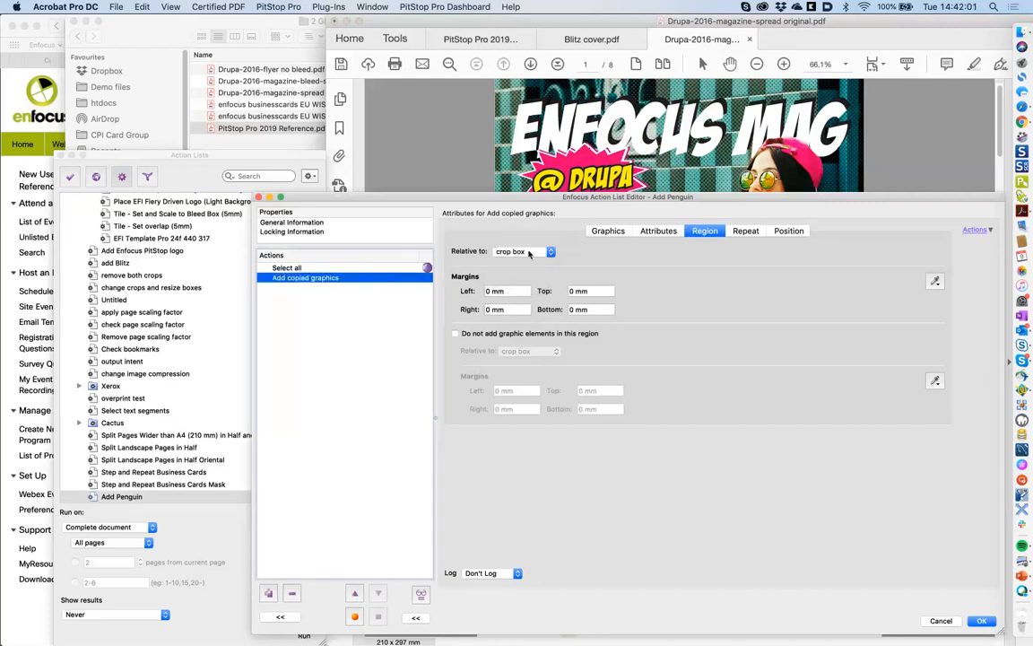
click(607, 232)
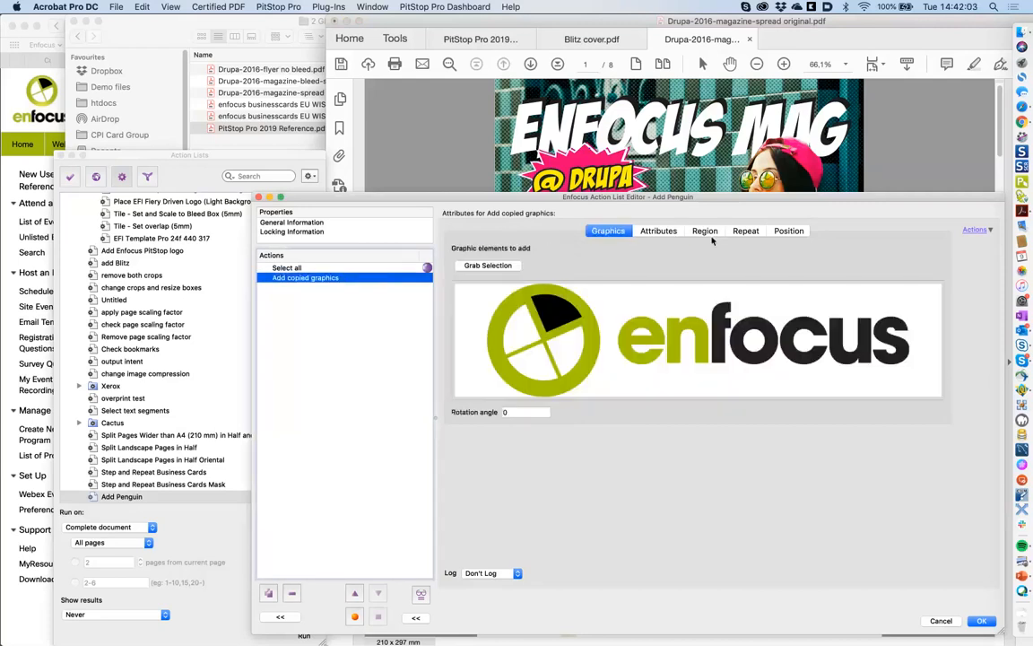
click(705, 232)
click(516, 252)
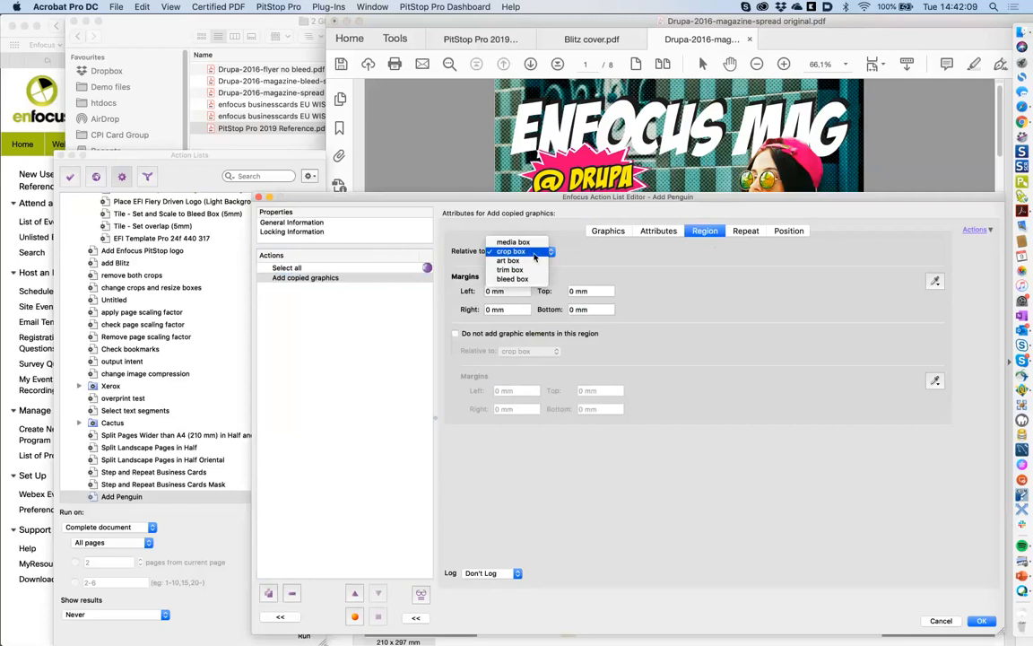
click(534, 253)
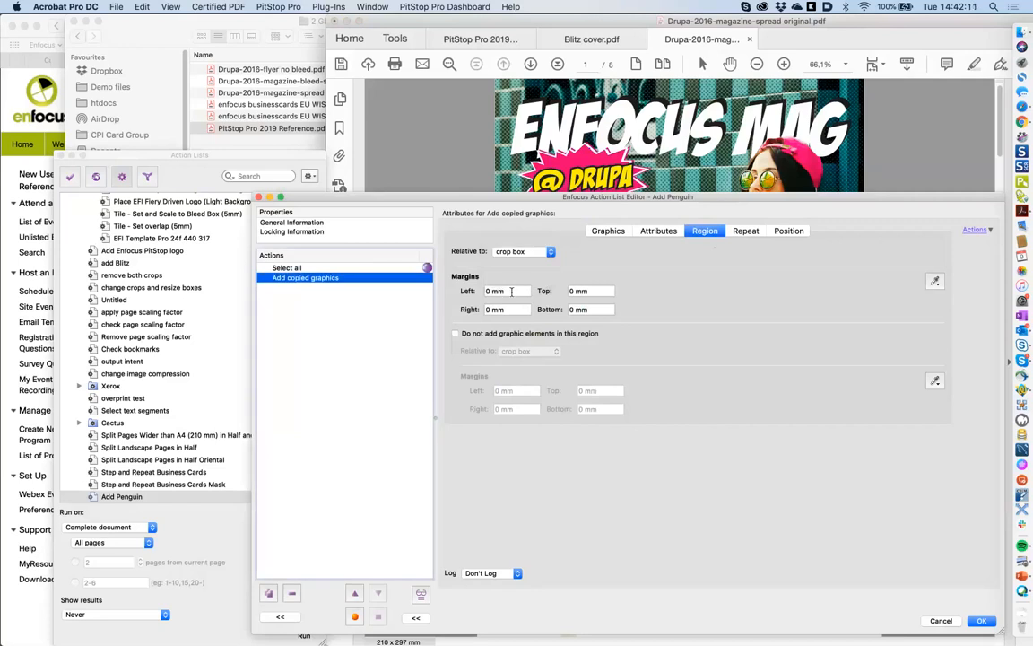
- Set all four region margins to 20 mm
click(511, 291)
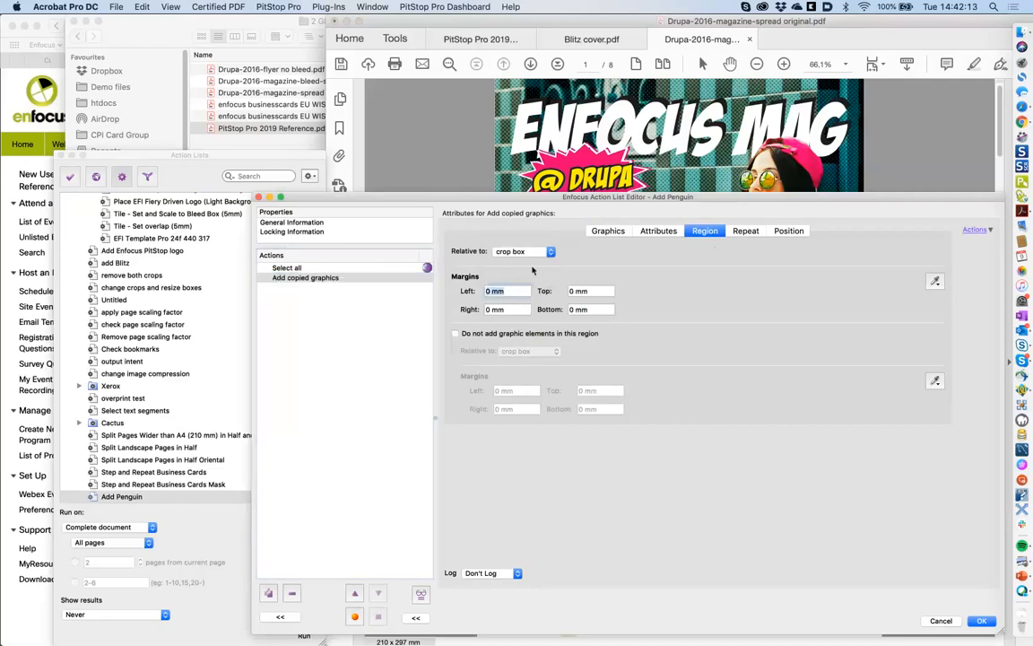
text(20)
key(Tab)
text(20)
key(Tab)
text(20)
key(Tab)
text(20)
key(Tab)
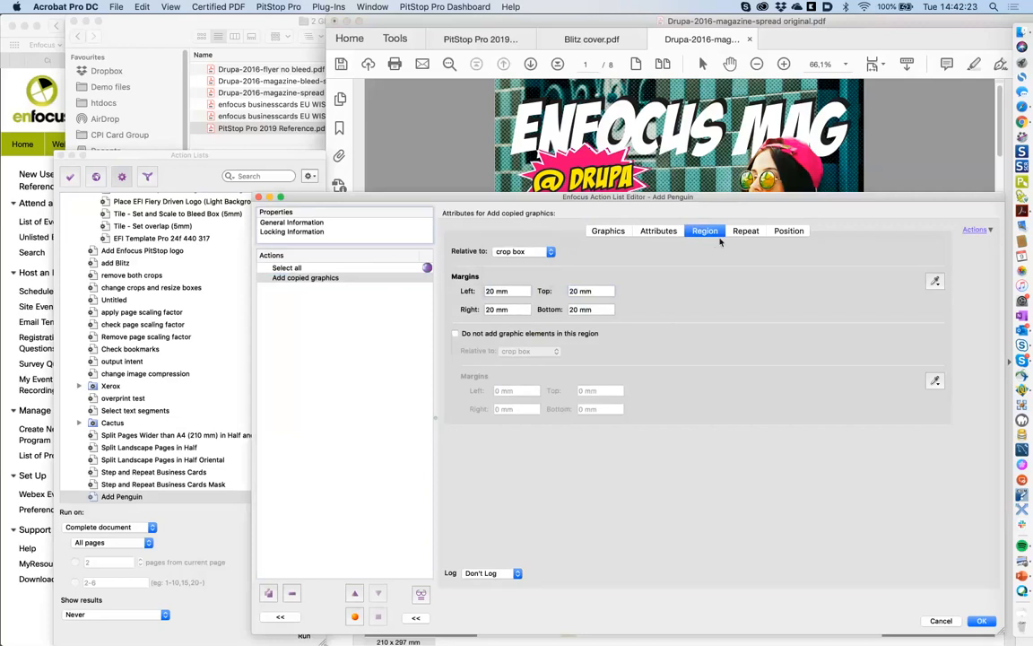
click(744, 231)
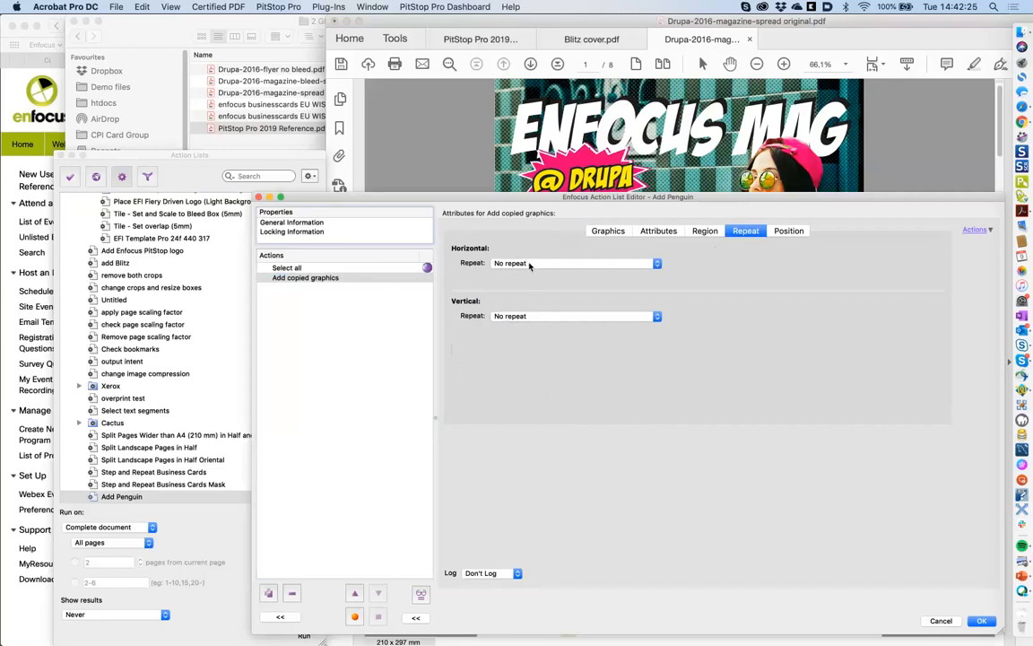
- Try the horizontal repeat options: fixed copies, distribute copies, repeat and distribute across region
click(531, 265)
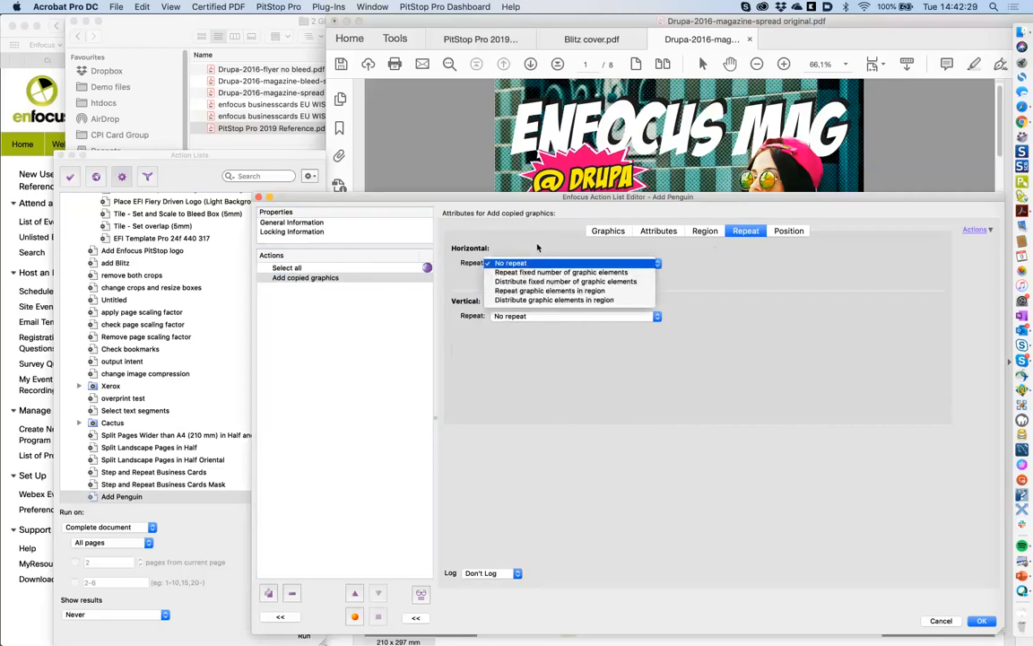
click(529, 265)
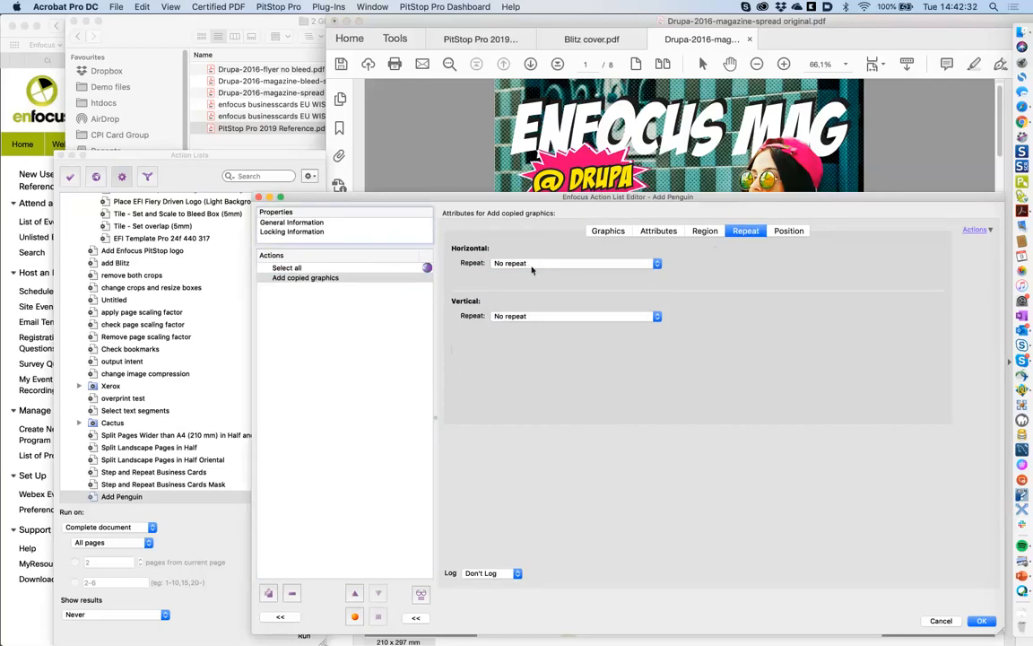
click(531, 265)
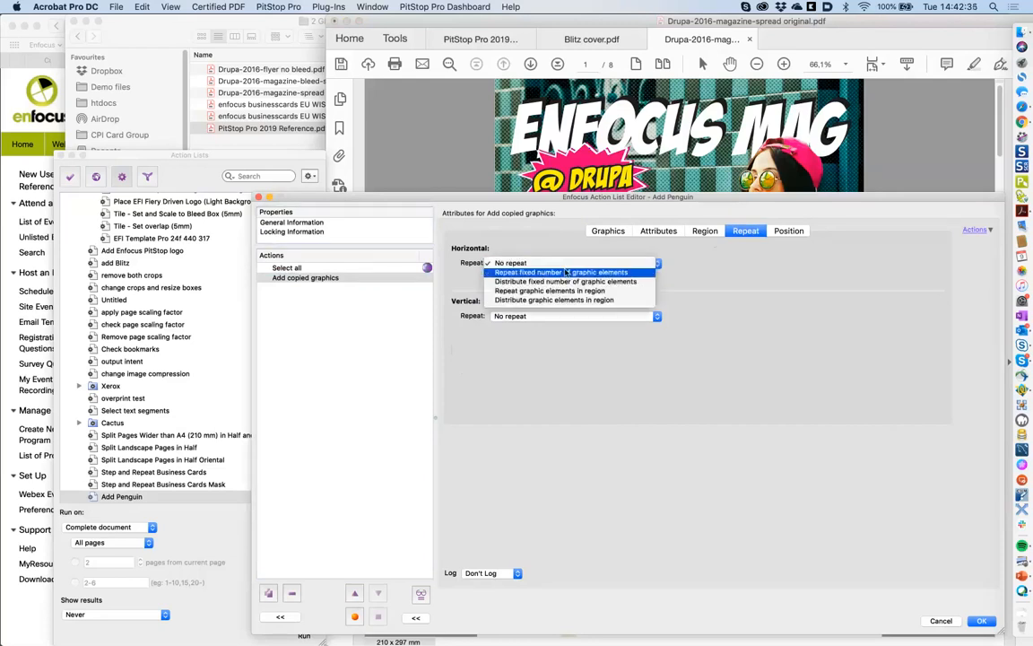
click(566, 272)
click(555, 265)
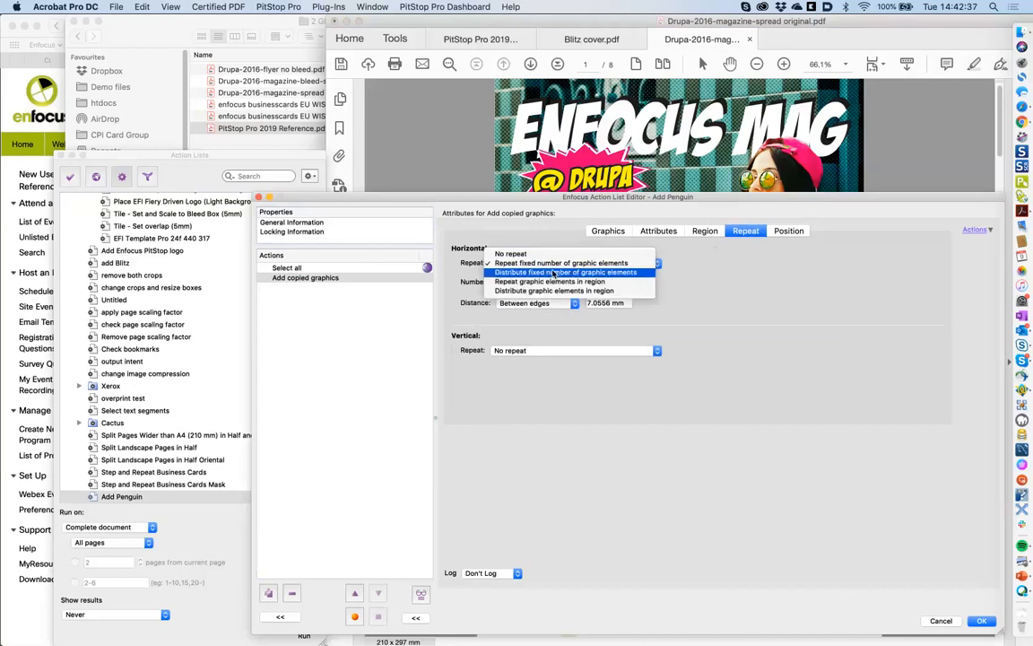
click(554, 272)
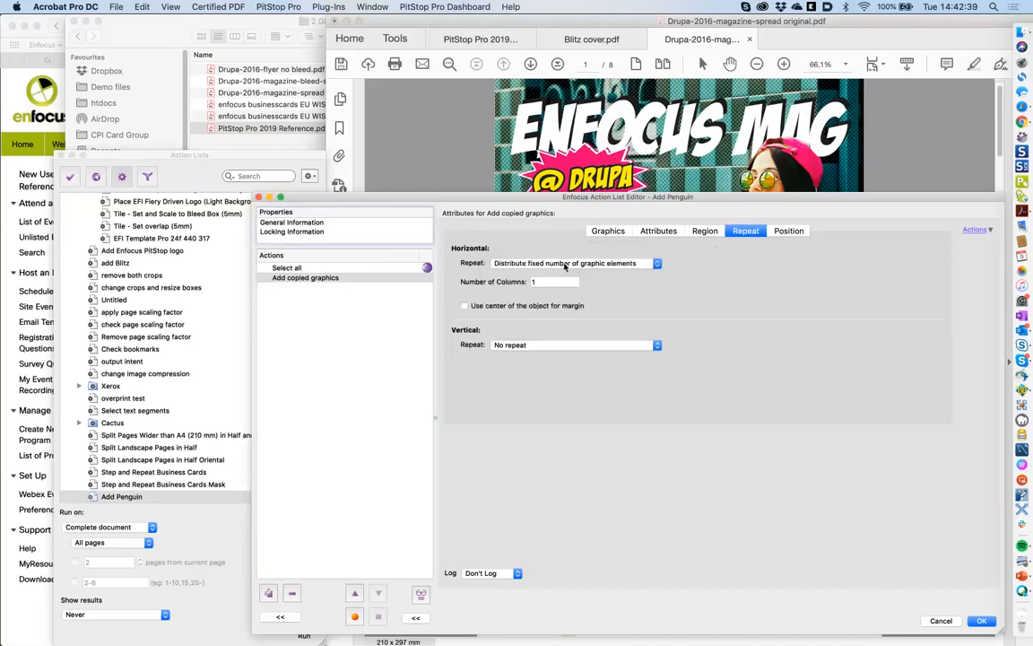
click(566, 264)
click(561, 273)
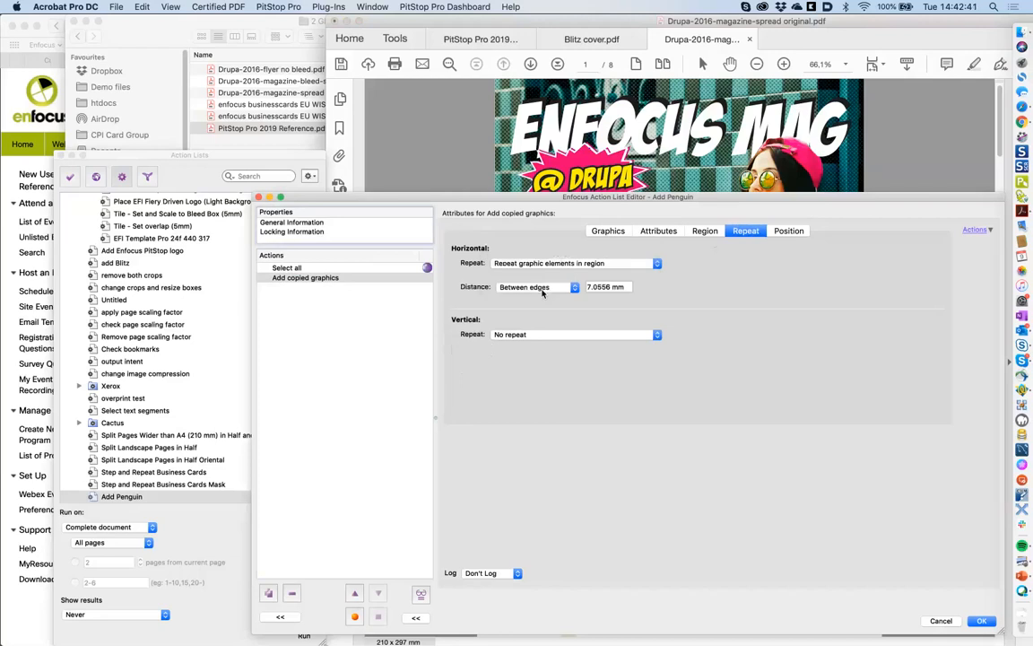
click(561, 264)
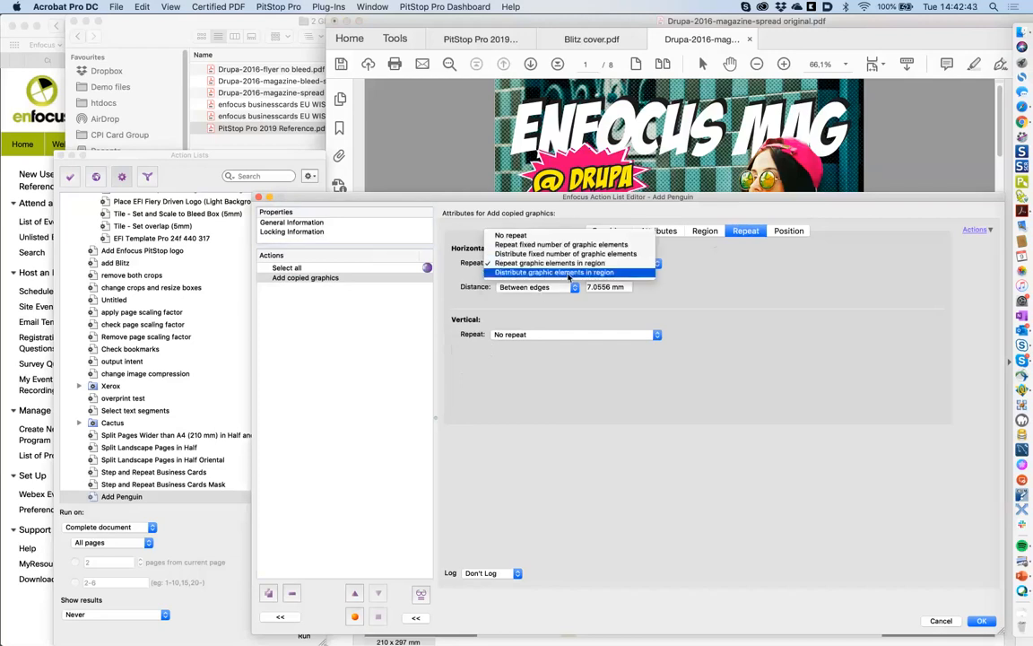
click(568, 274)
click(543, 263)
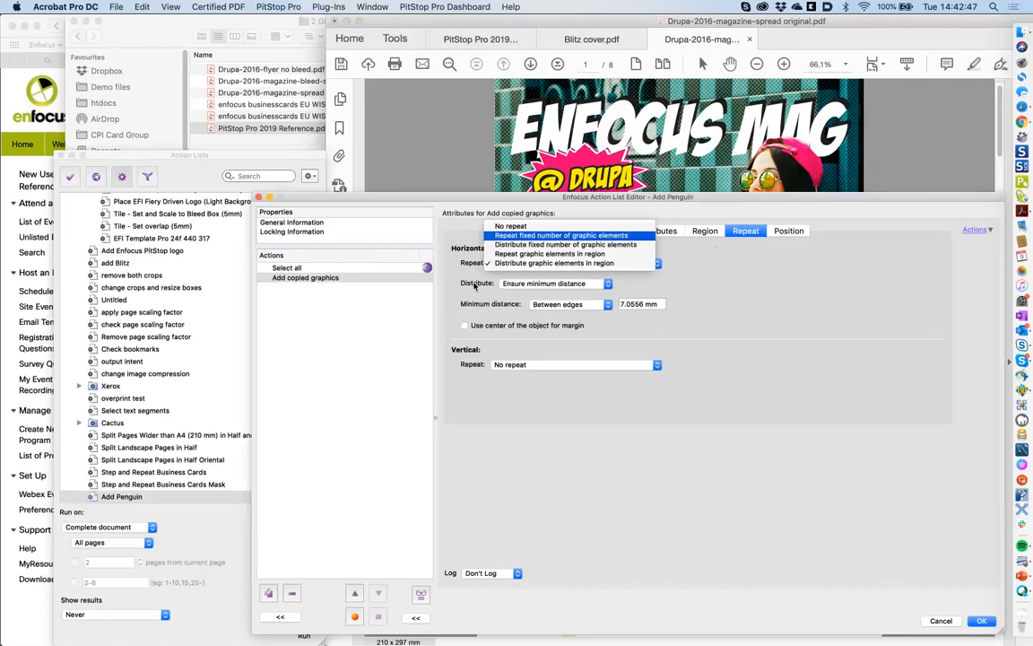
click(522, 263)
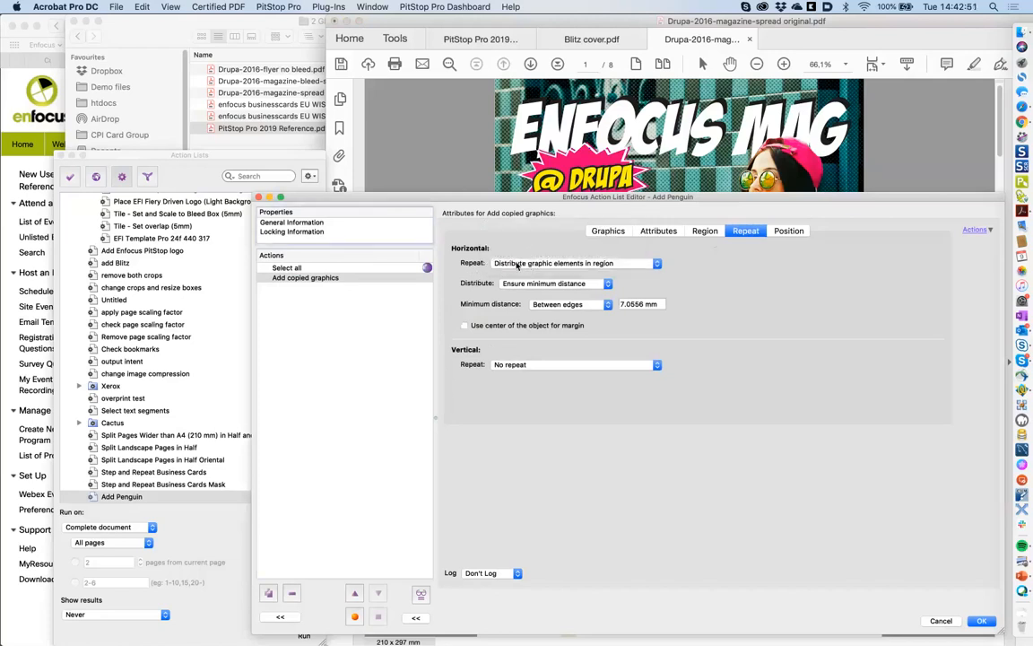
- Set Horizontal Repeat to No repeat
click(517, 264)
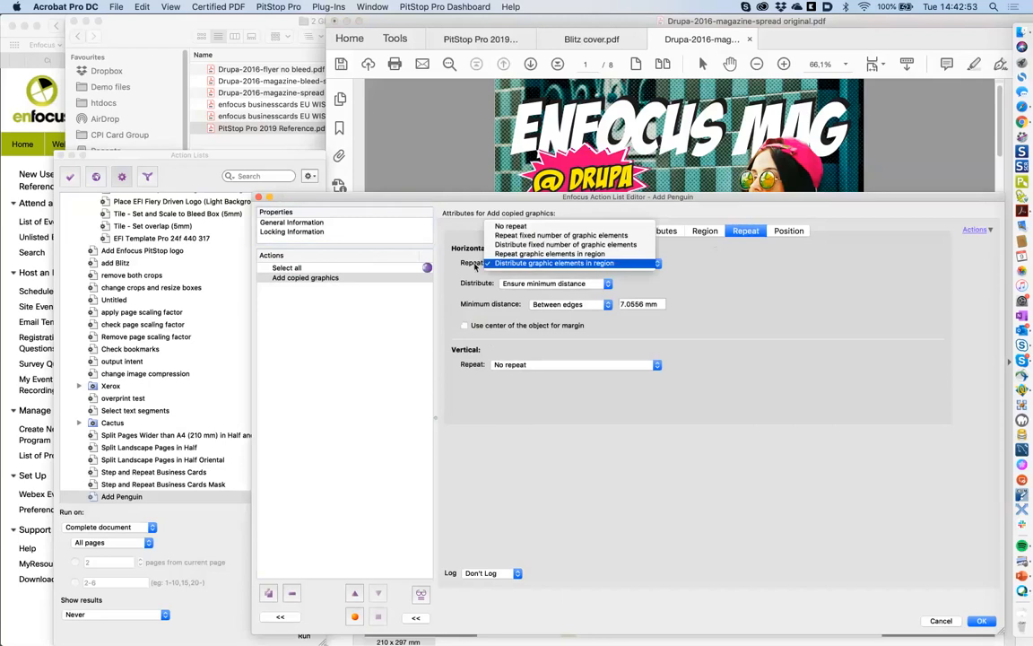
click(636, 282)
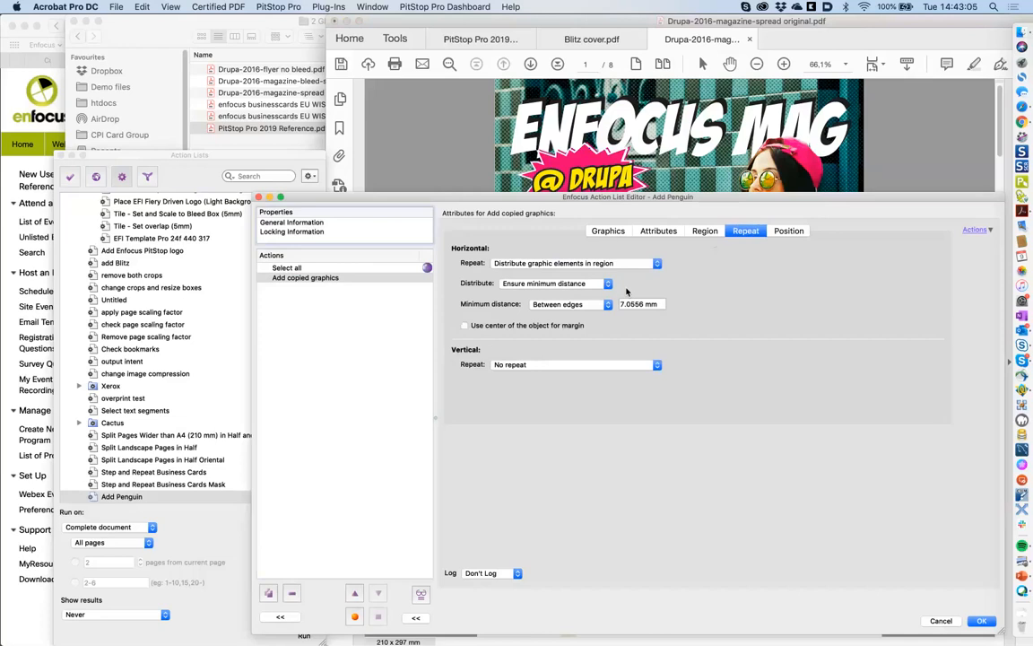
click(587, 264)
click(567, 228)
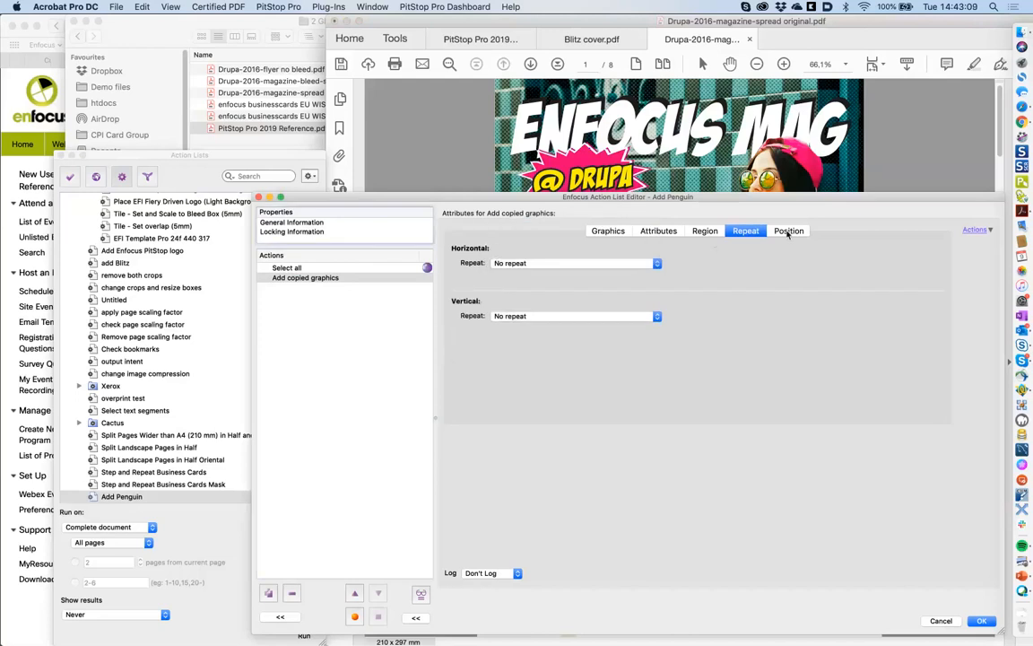
- Position the graphics upper left, measured from the region's upper left corner
click(788, 232)
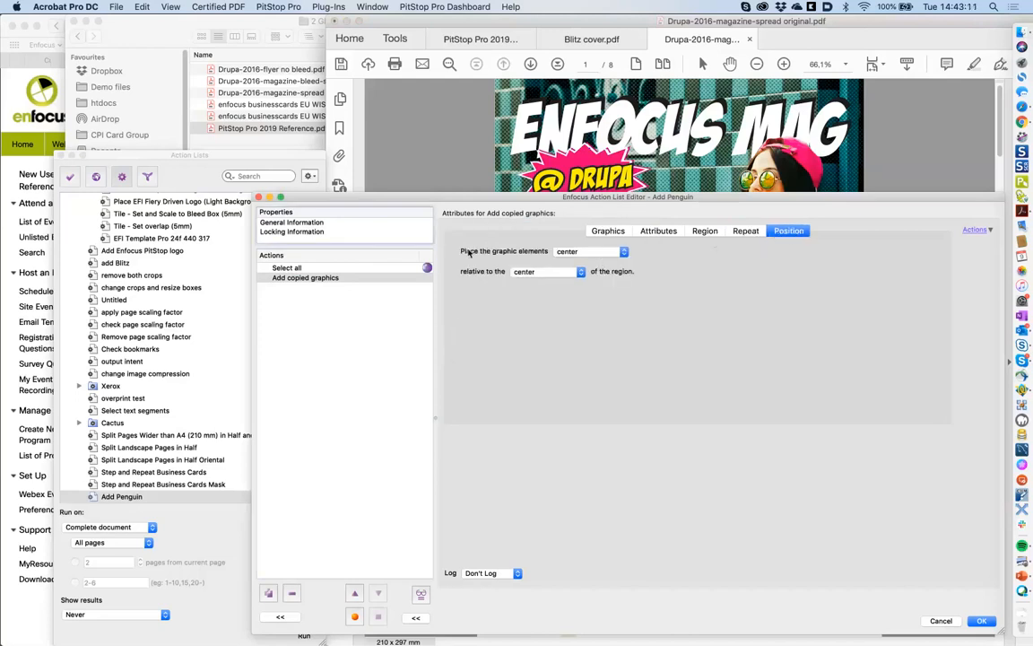
click(584, 254)
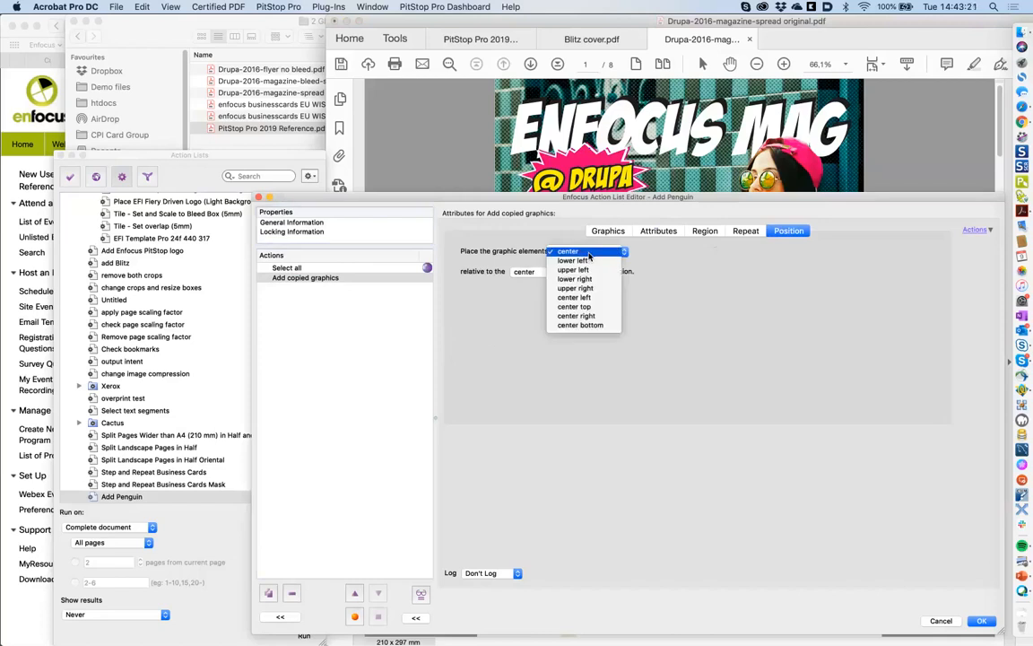
click(585, 271)
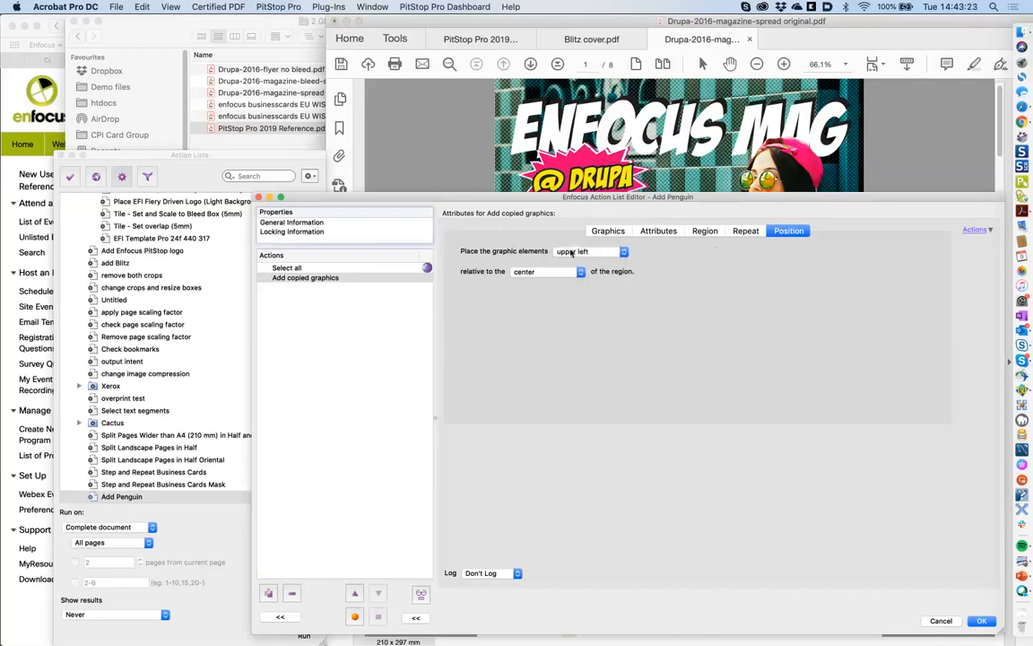
click(523, 272)
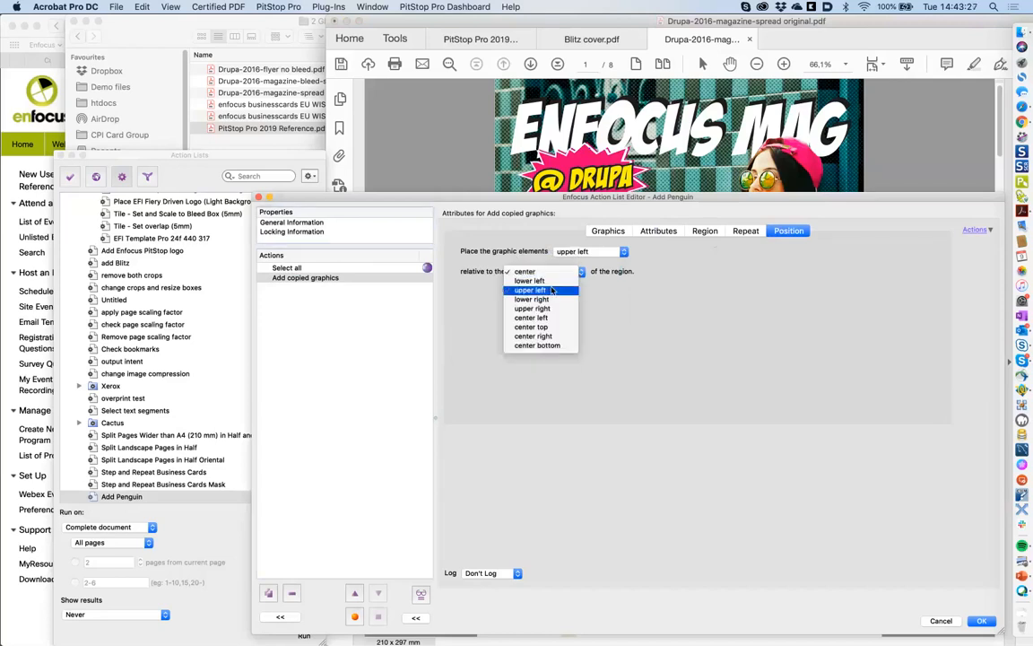
click(552, 289)
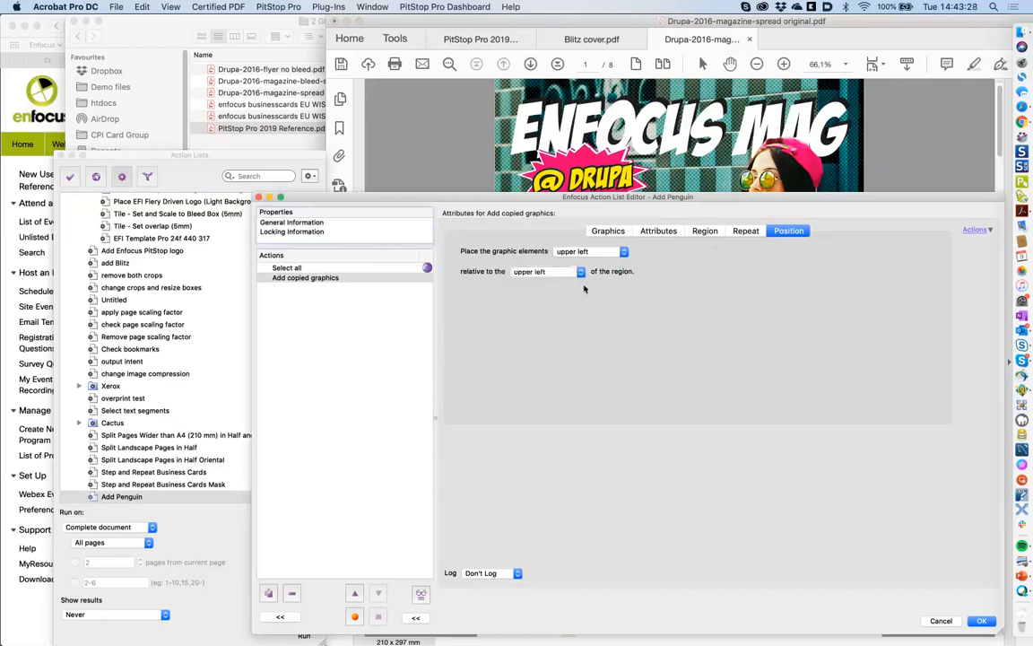
- Review the graphic, paste and 20 mm region settings, then edit the name to 'Add Enfocus logo'
click(617, 233)
click(647, 232)
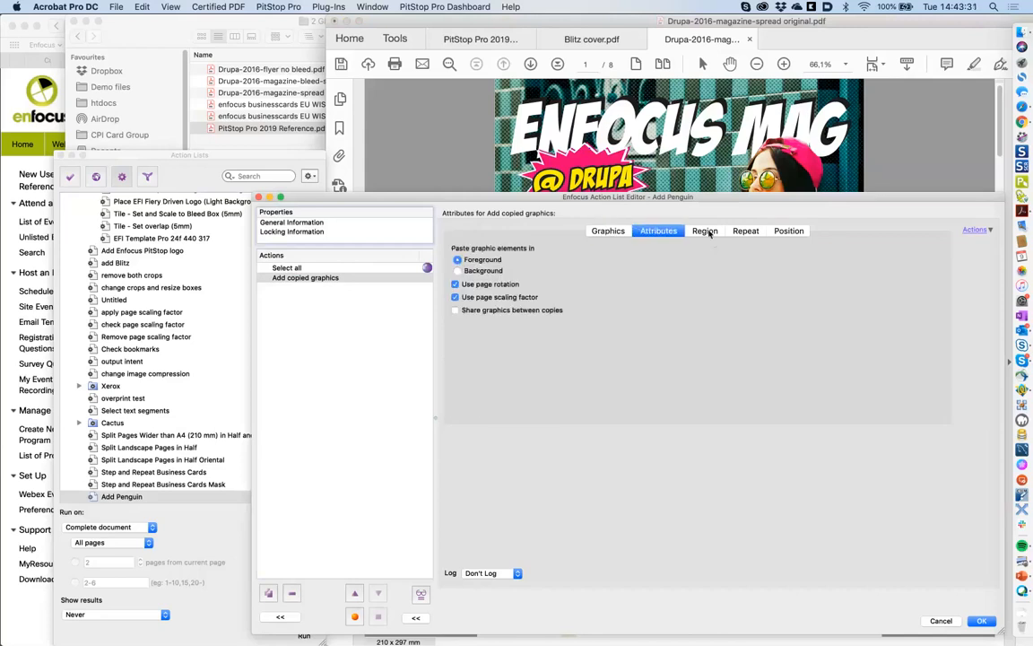
click(707, 232)
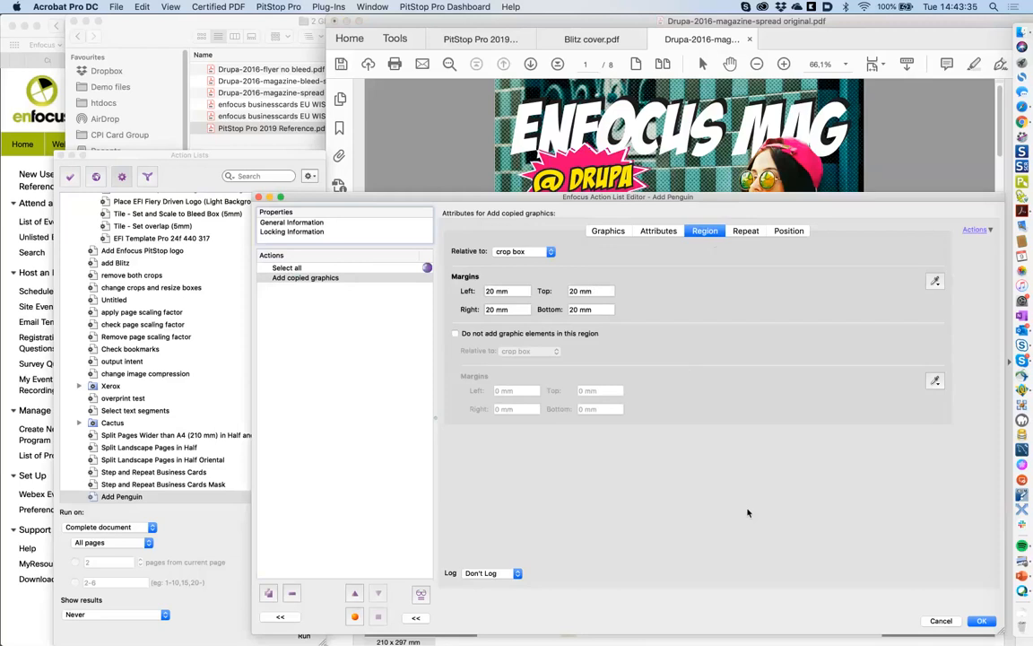
click(325, 269)
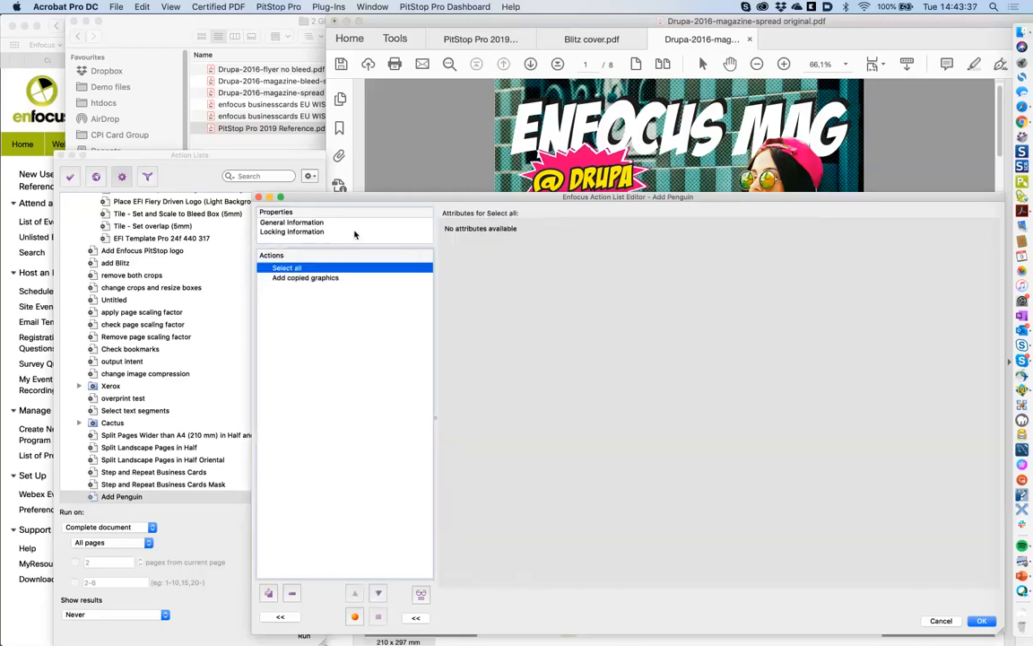
click(310, 223)
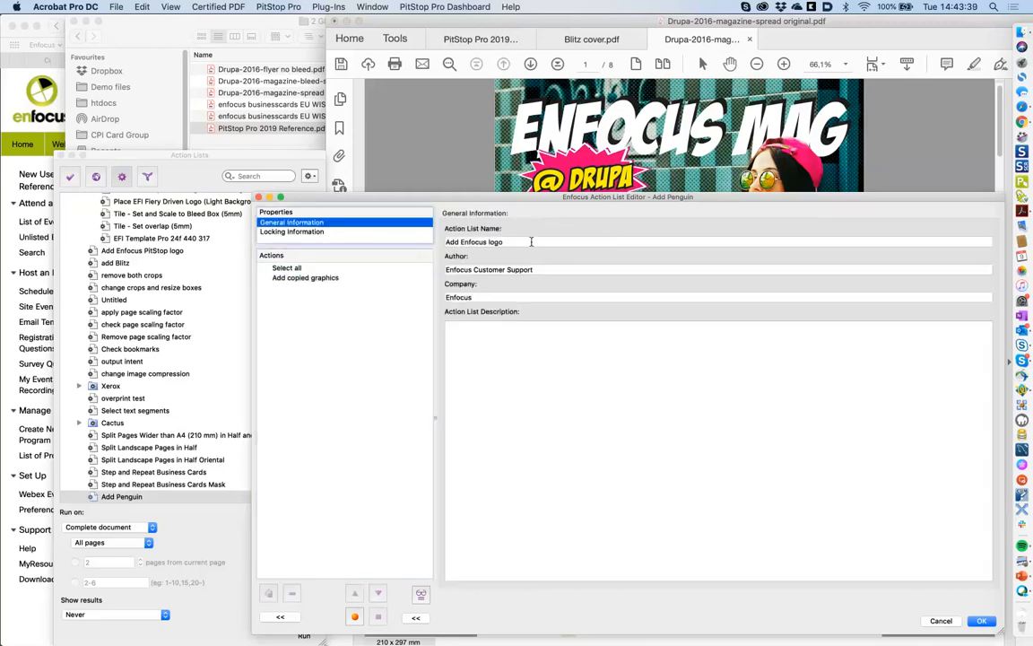
click(467, 243)
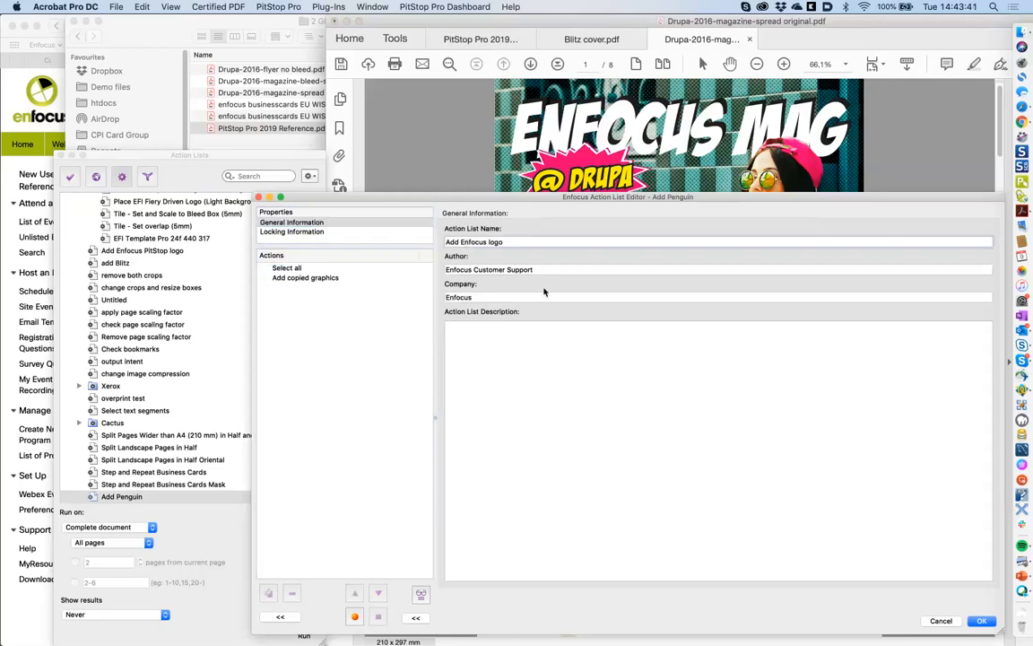
- Save and run Add Enfocus logo, then page through the magazine checking the logo, ending on page 7
click(981, 621)
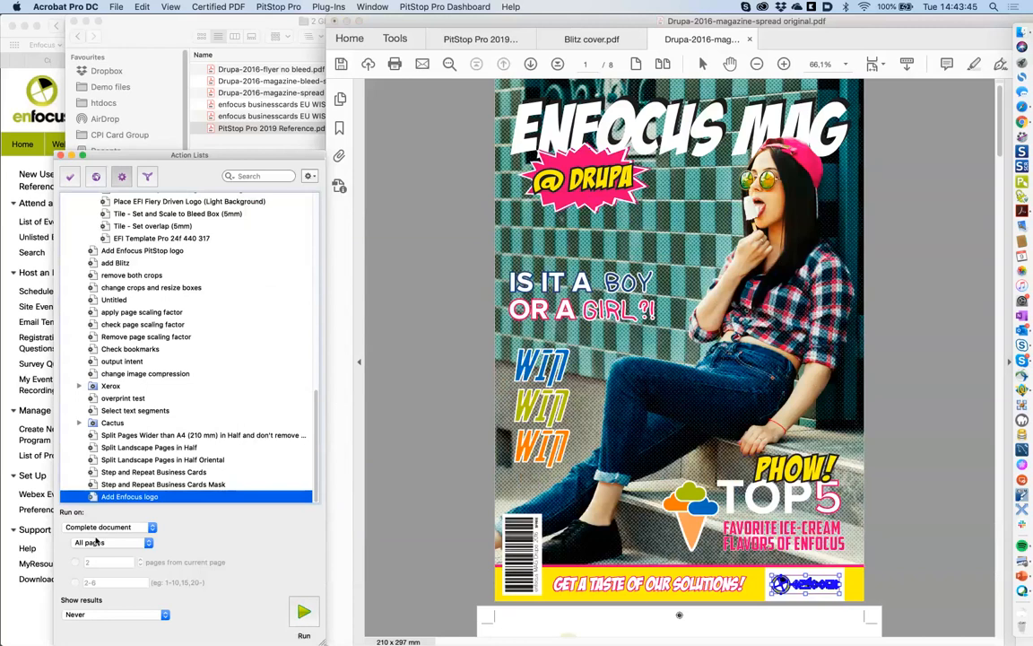
click(303, 612)
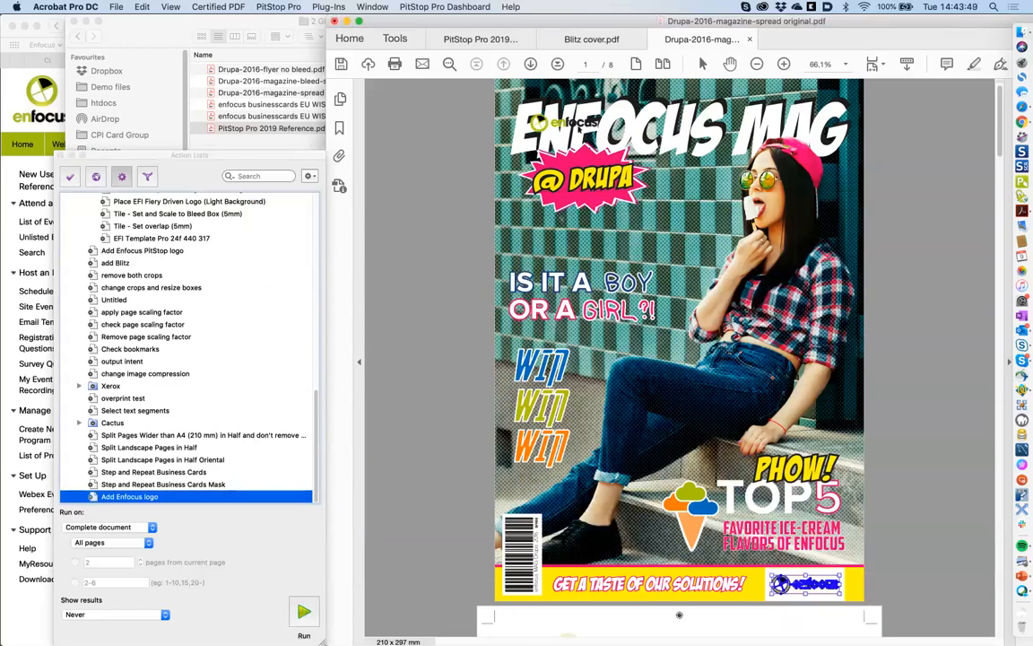
click(531, 63)
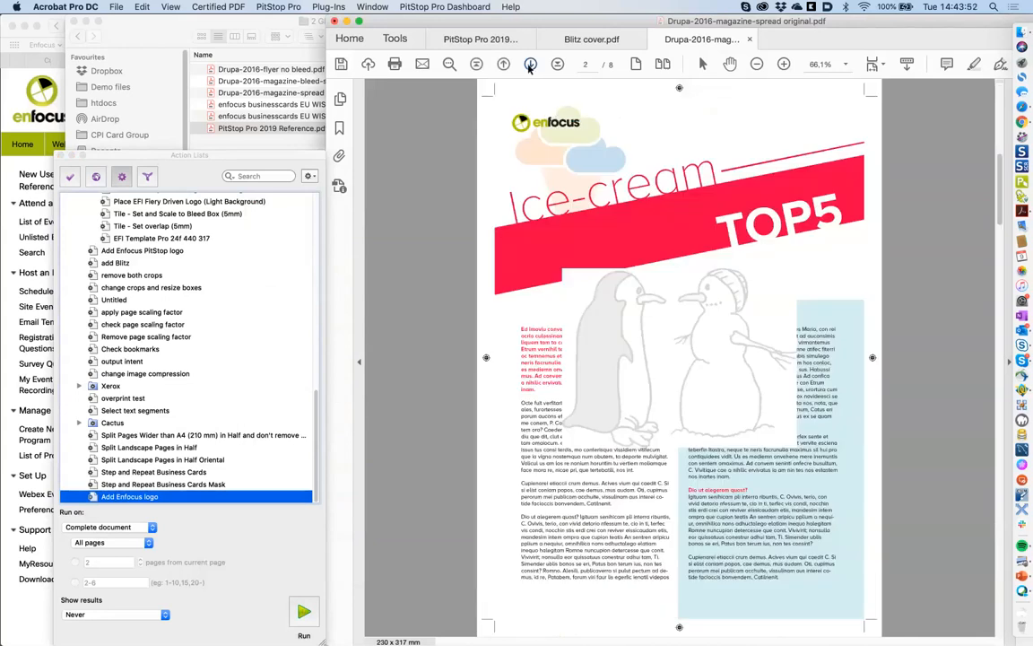
click(530, 64)
click(531, 64)
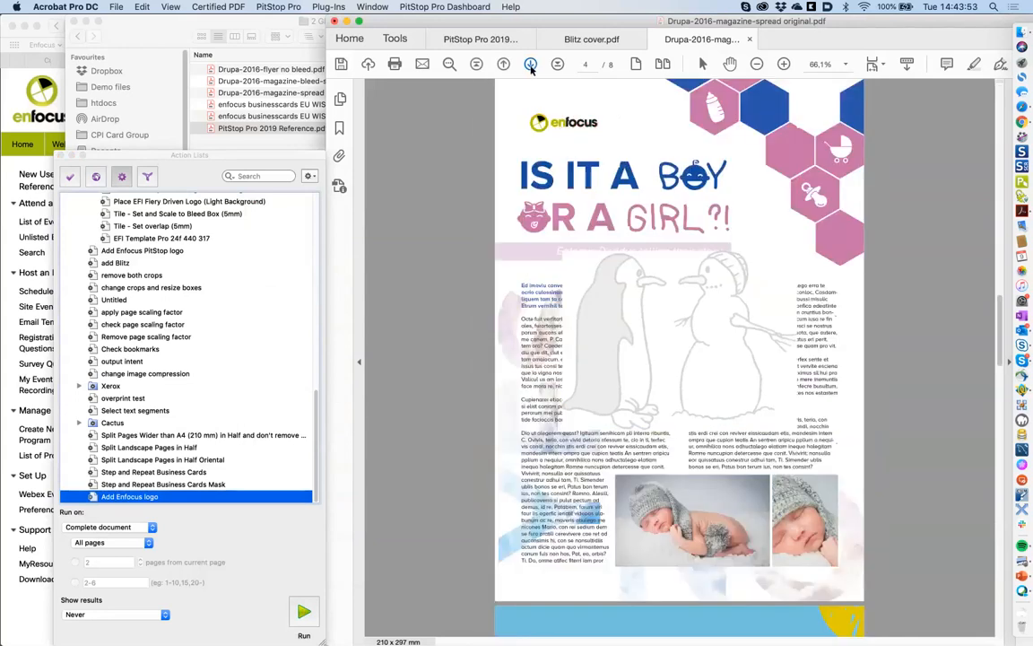
click(530, 64)
click(531, 64)
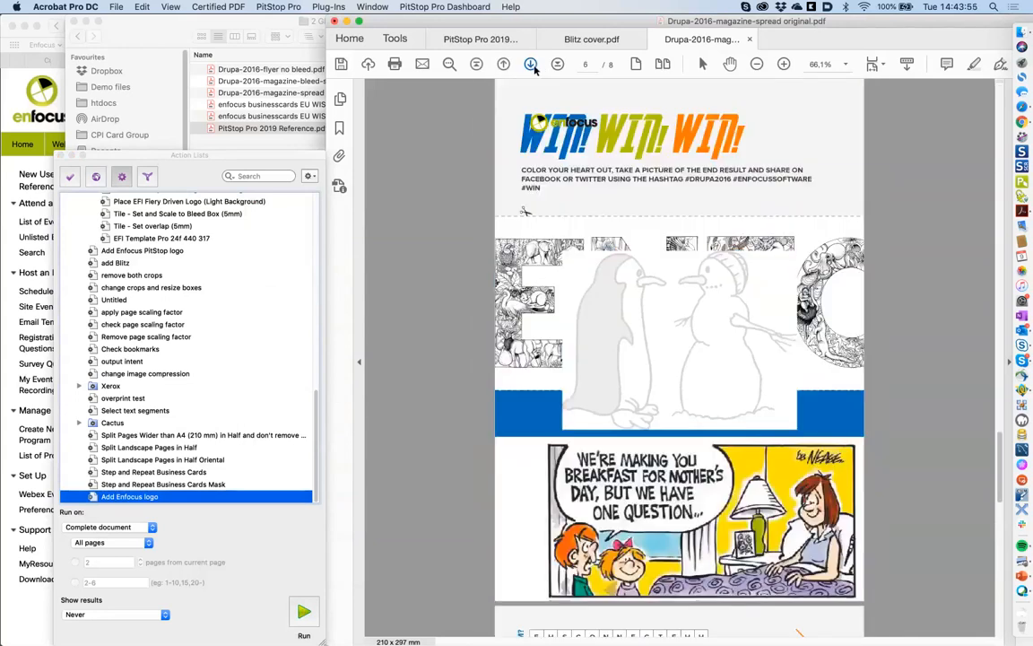
click(530, 64)
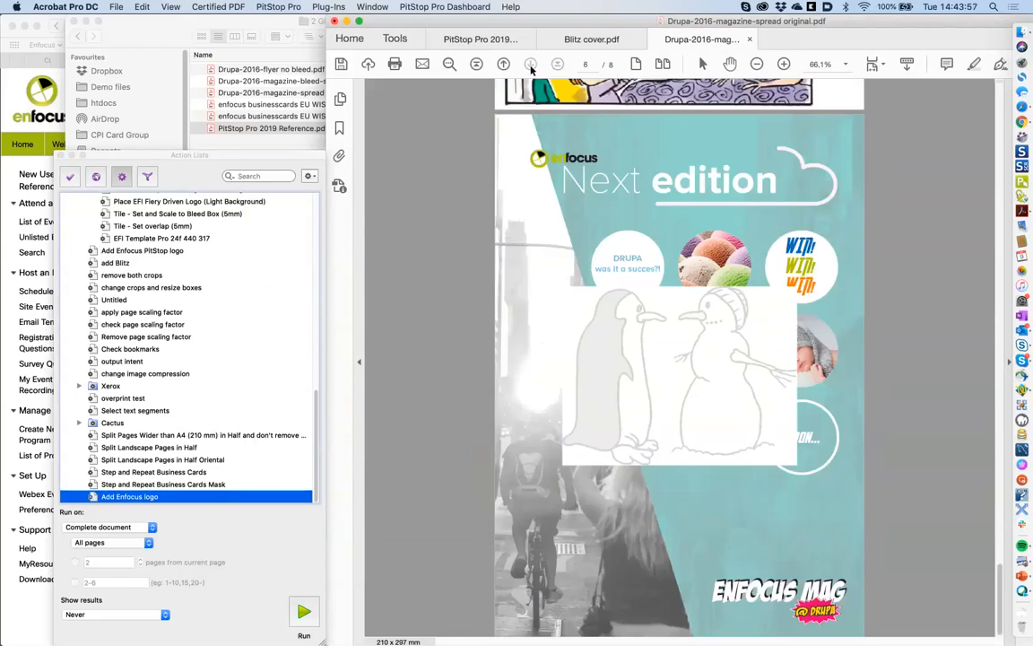
click(503, 65)
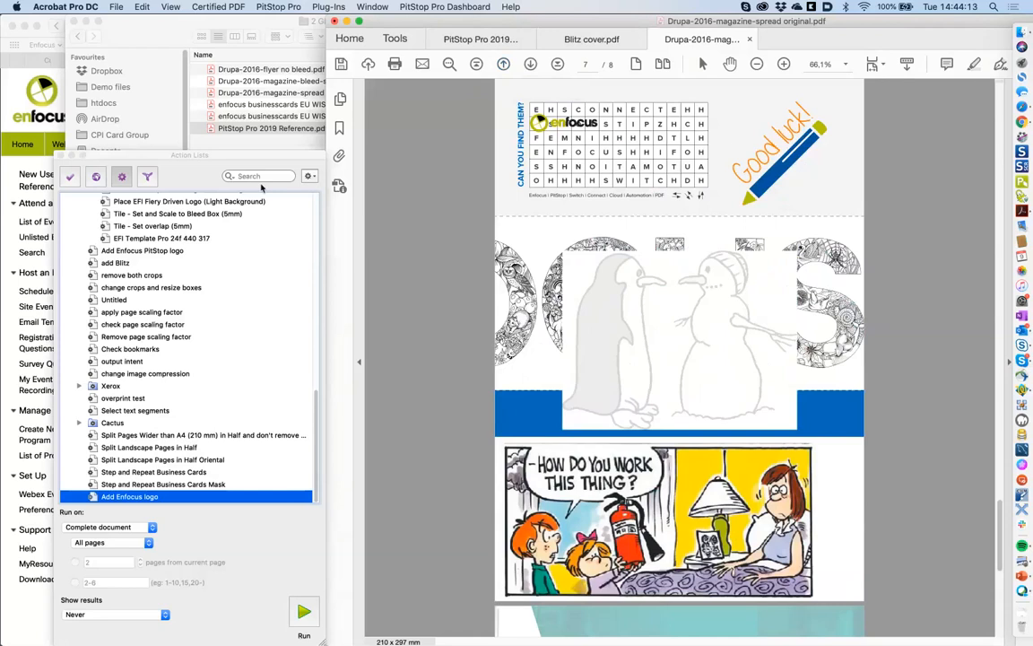
- Open enfocus businesscards EU WISW.pdf from the Pitstop Training Files folder in Finder
click(1021, 33)
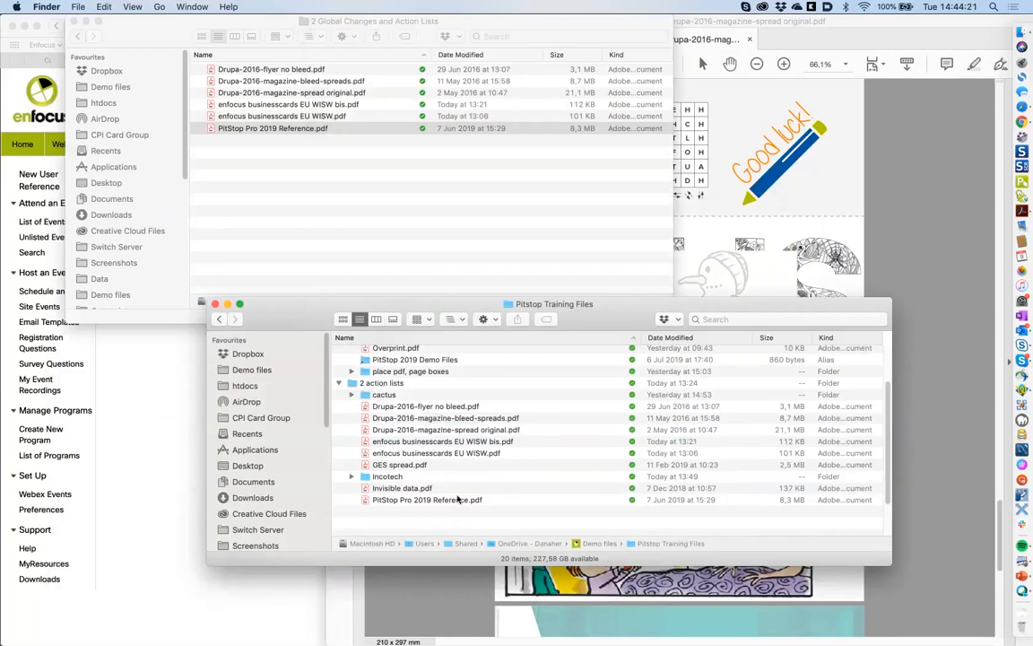
click(478, 454)
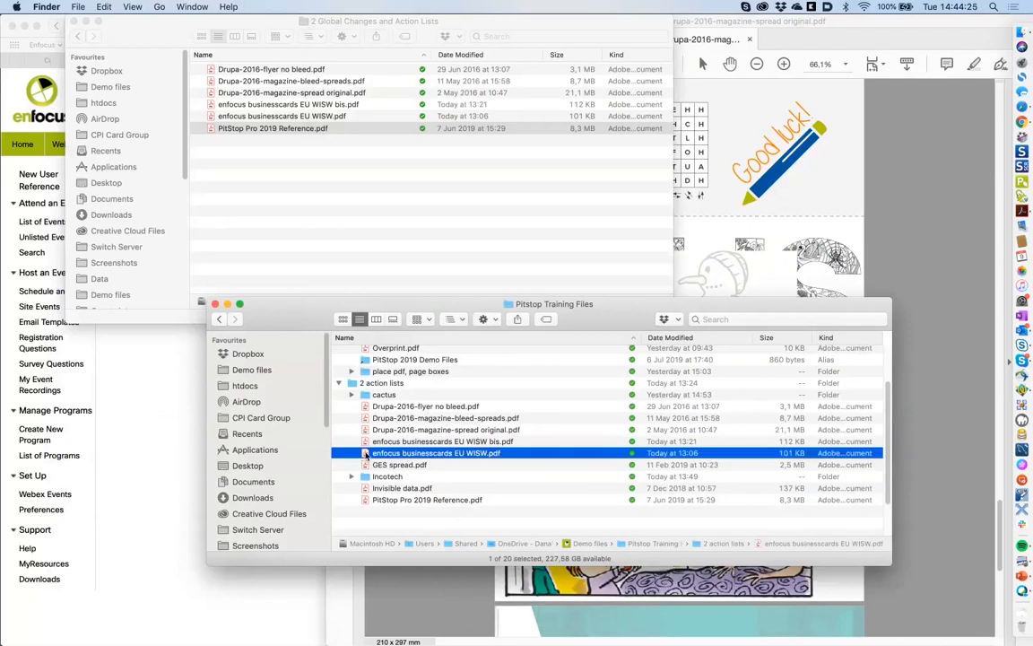
double_click(366, 456)
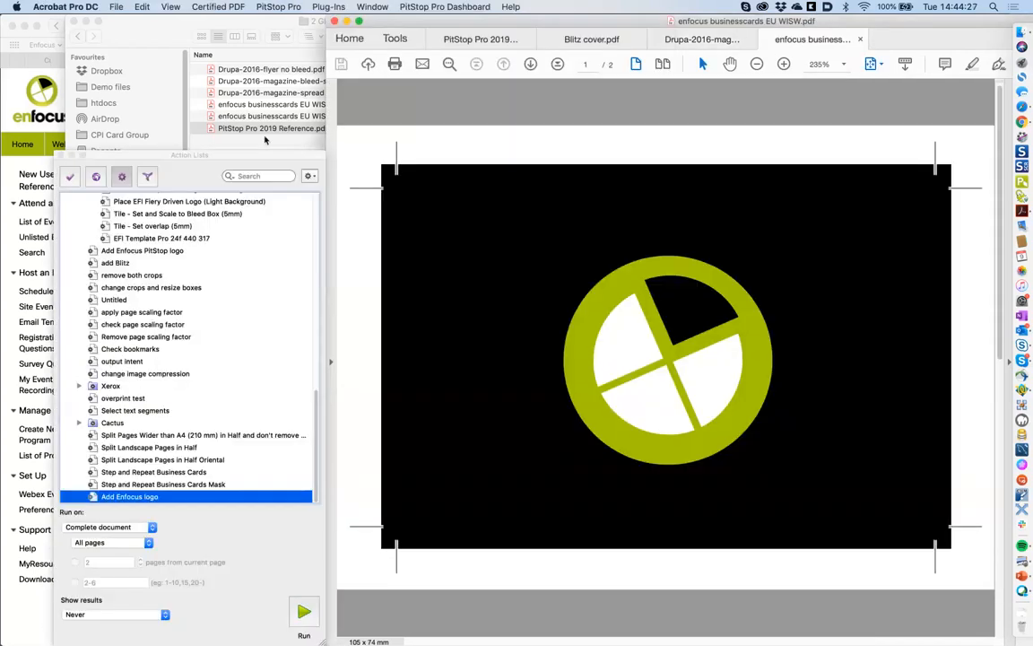
- Flip between the two business card pages to compare them, ending on the black logo page
click(530, 64)
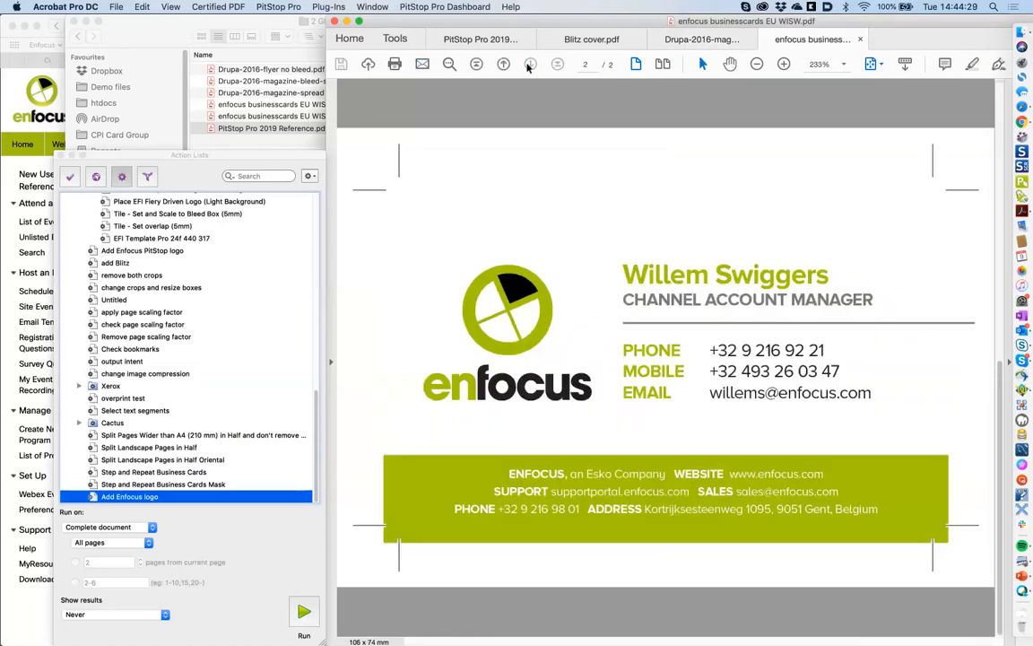
click(504, 64)
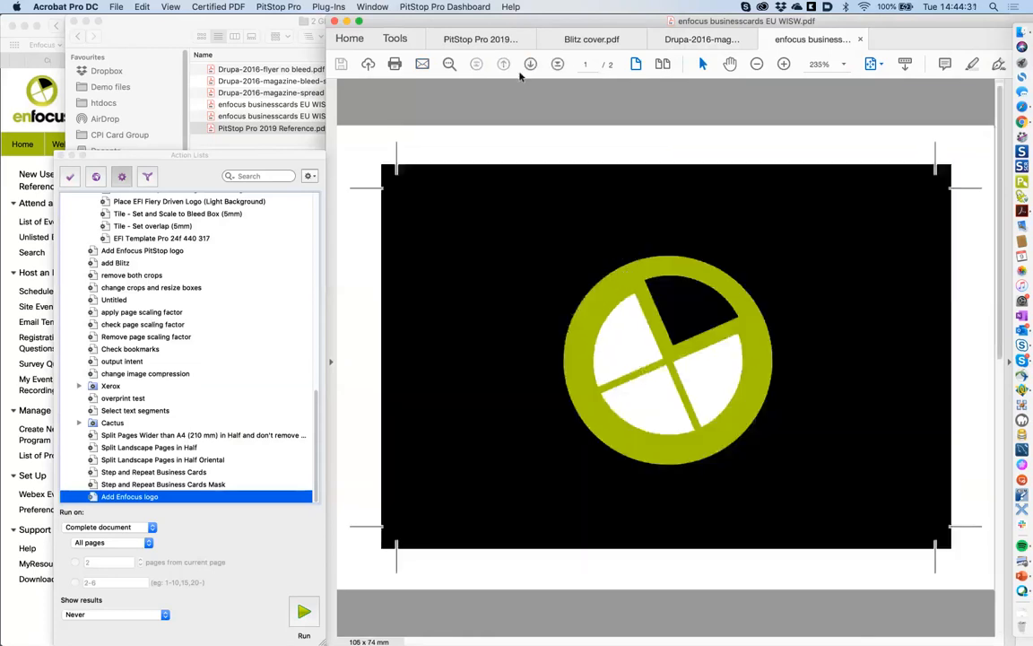
click(530, 65)
click(530, 65)
click(531, 65)
click(502, 68)
- Create a new empty action list from the Action Lists options menu
click(310, 177)
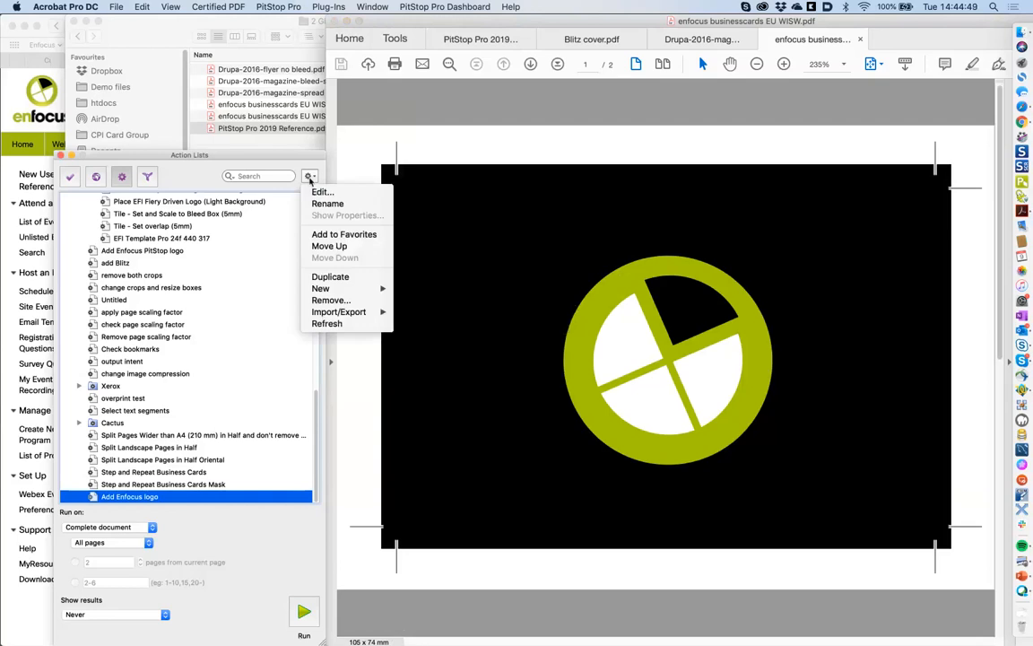
mouse_move(359, 292)
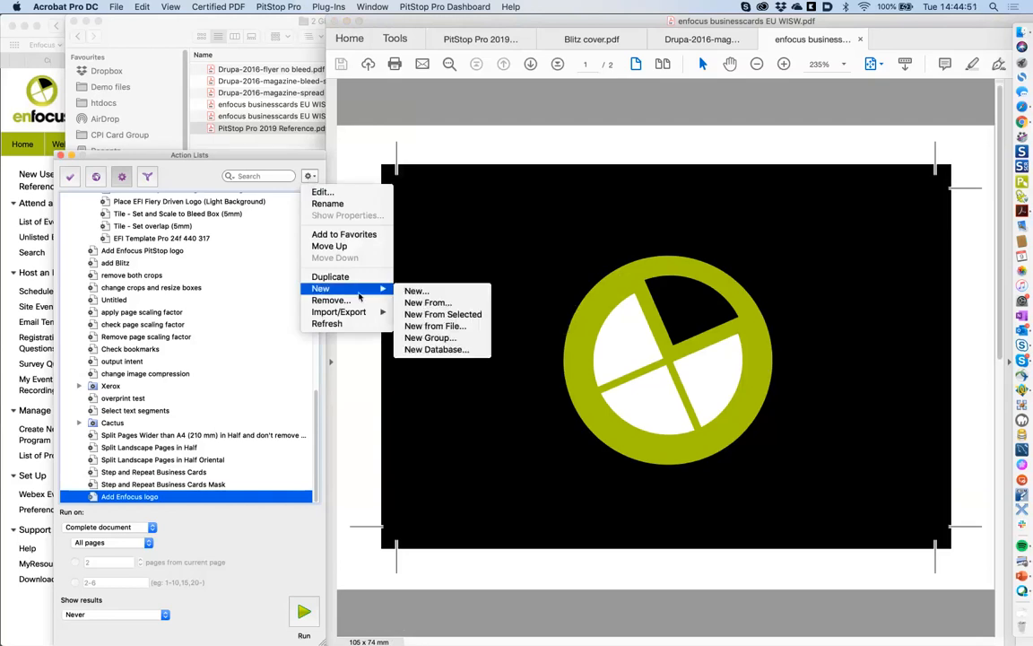
click(418, 291)
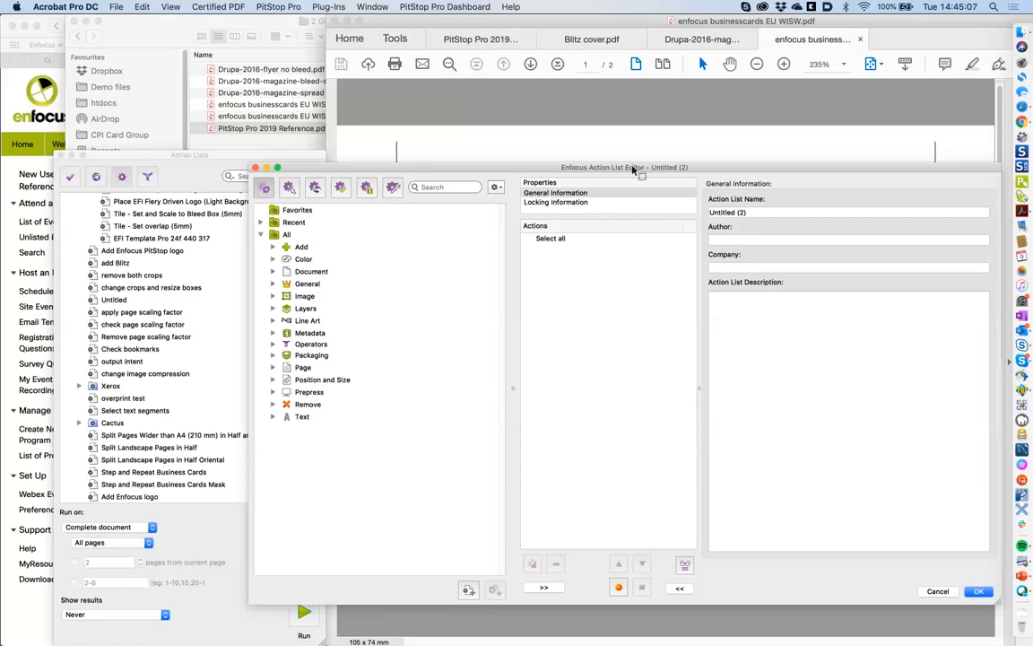
drag(633, 170, 637, 190)
- Name the action list 'step and repeat cards' and enter the author's name in General Information
click(576, 217)
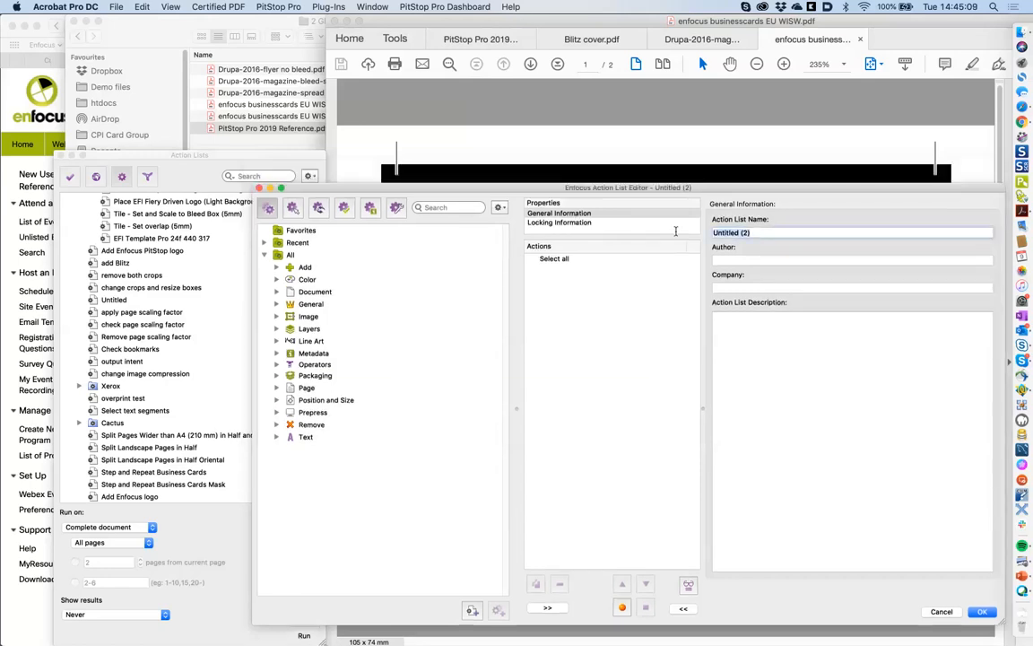
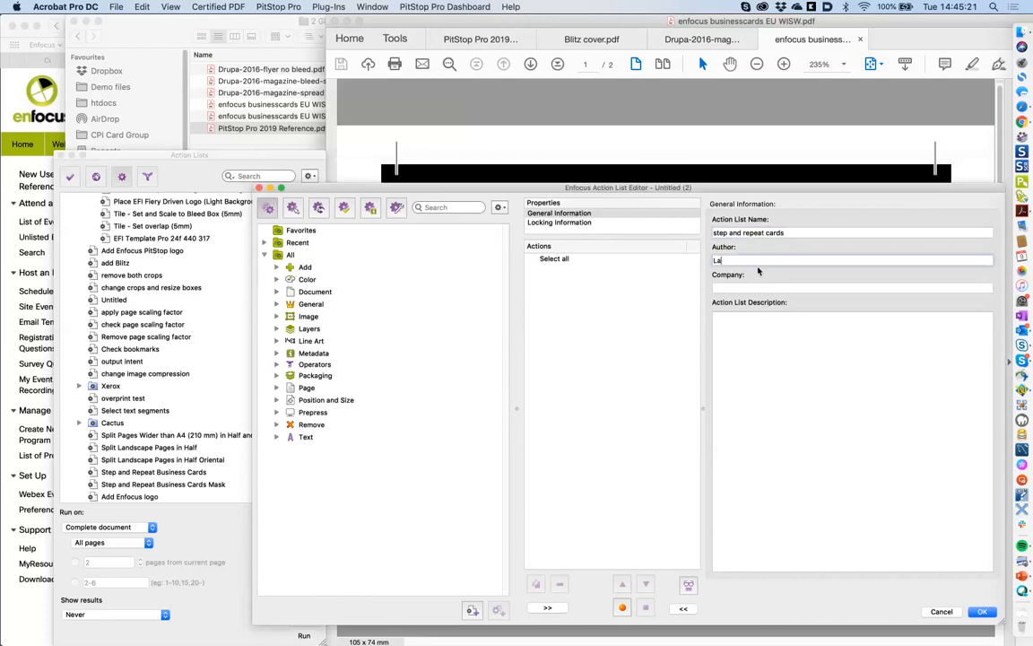
click(577, 260)
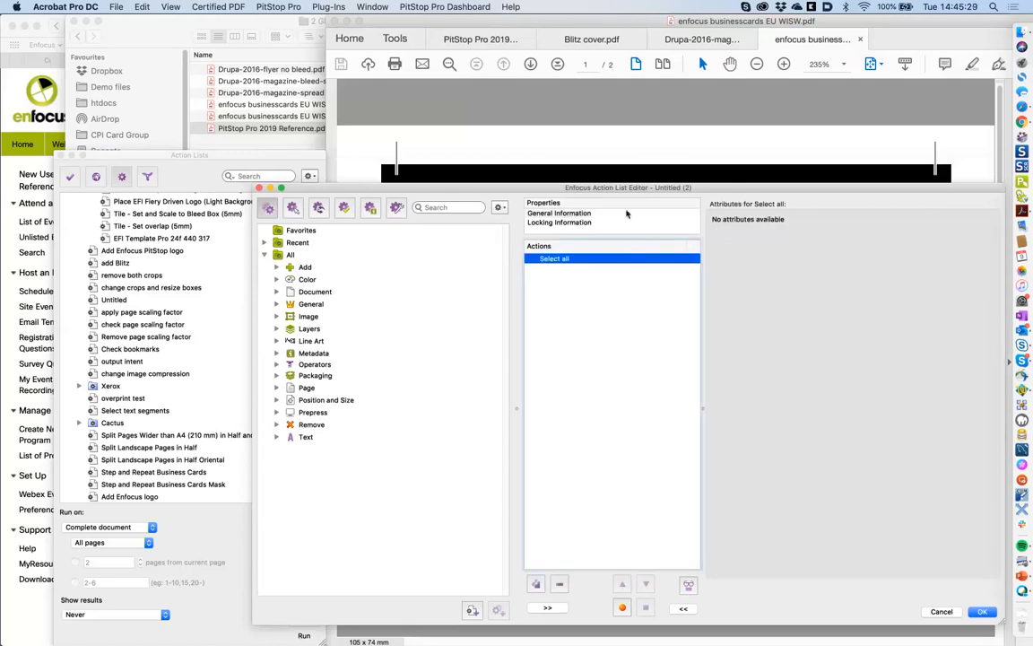
click(660, 215)
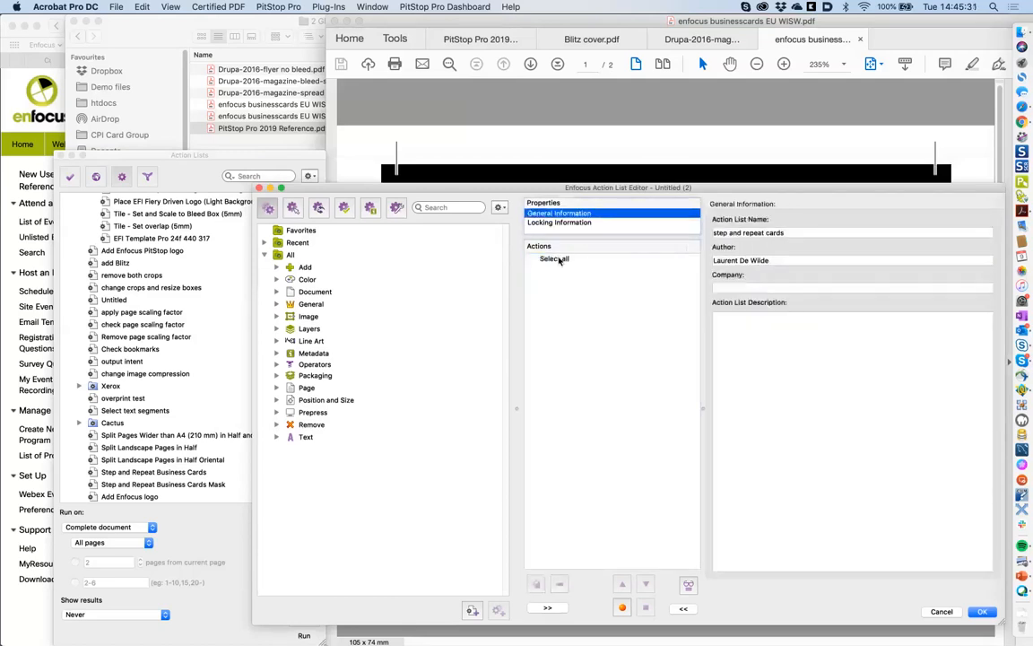
click(565, 259)
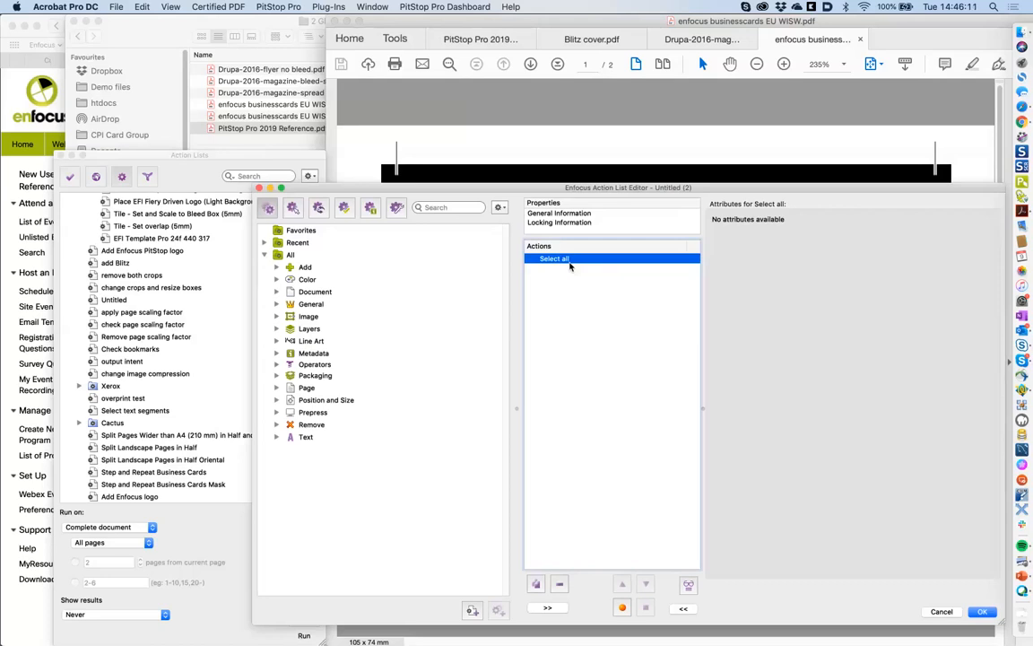
click(435, 207)
text(out)
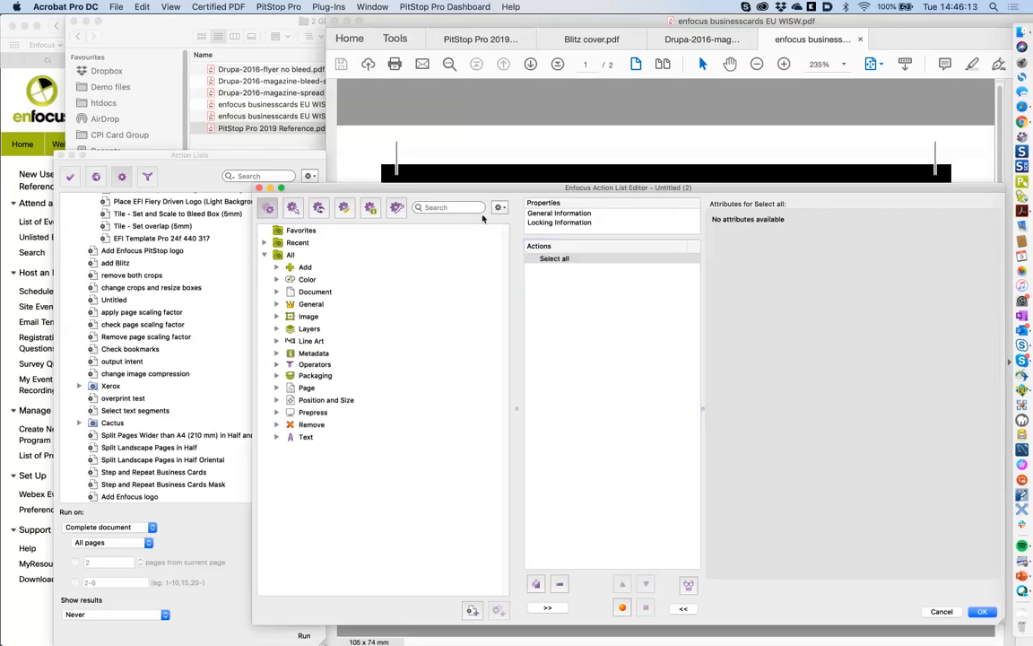
text(line)
key(Return)
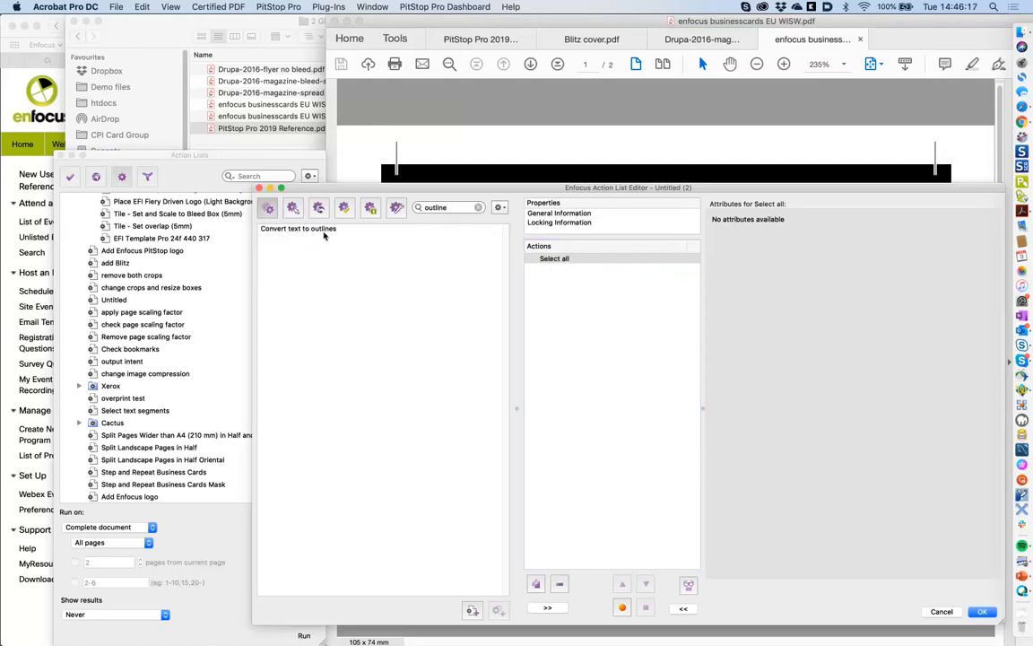
drag(325, 235, 580, 253)
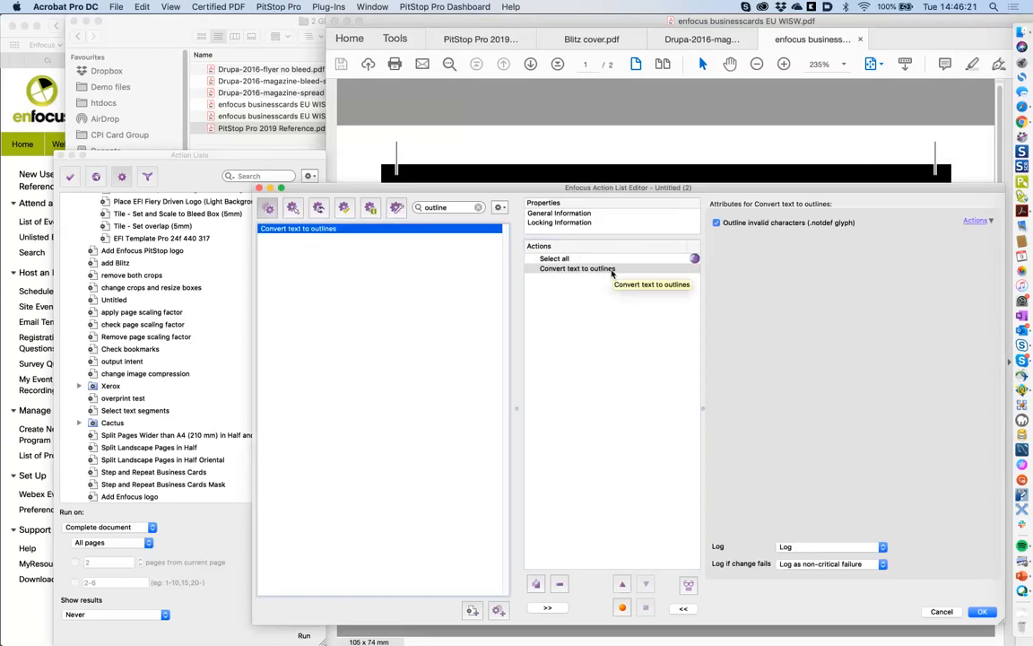
click(560, 584)
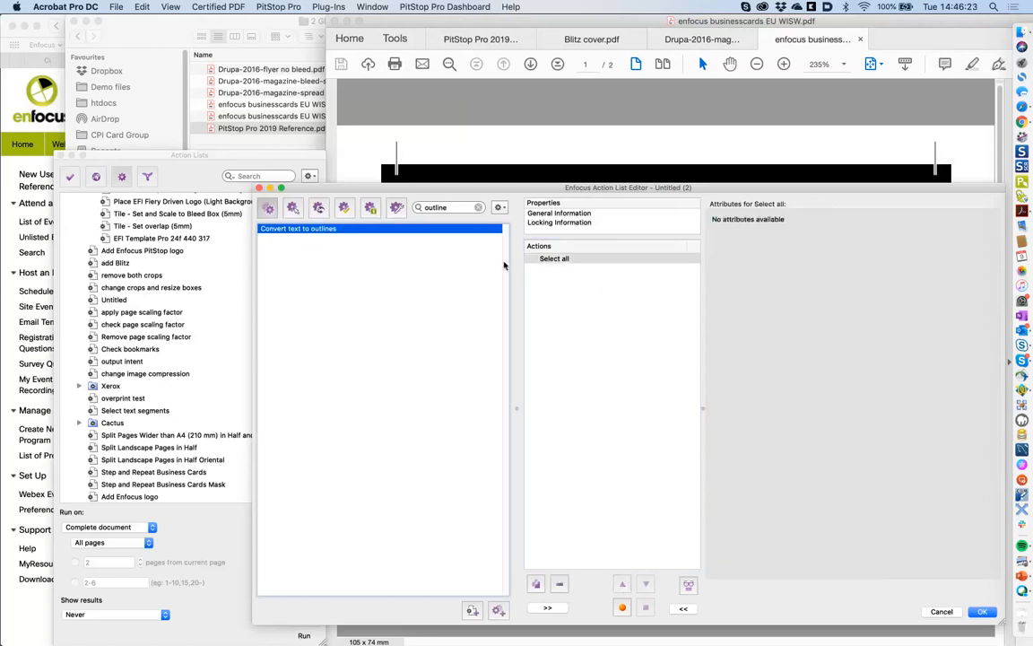
click(454, 207)
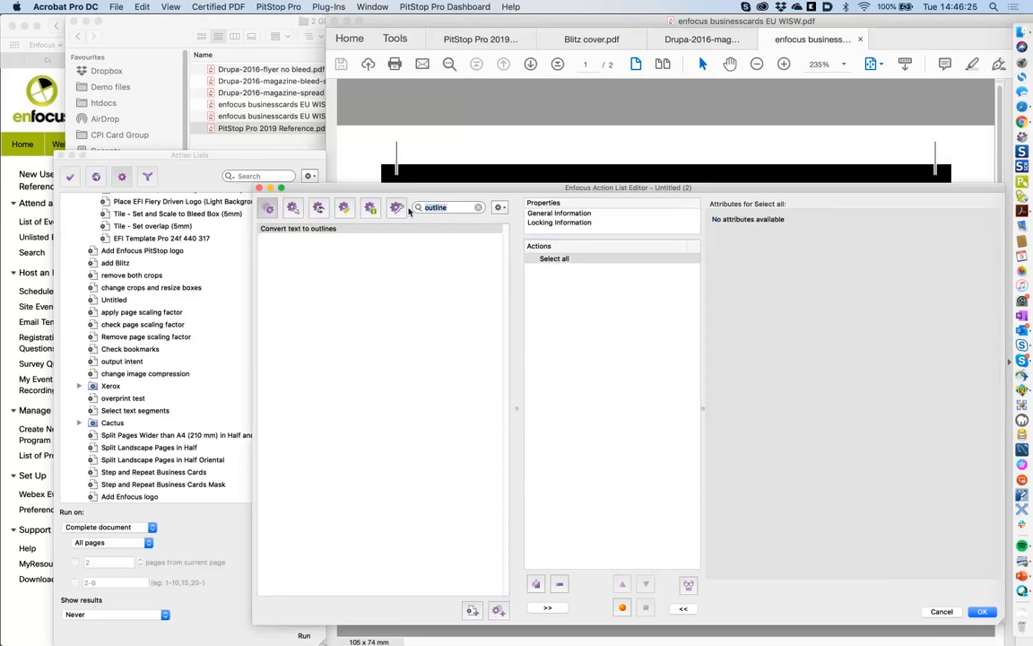
text(images)
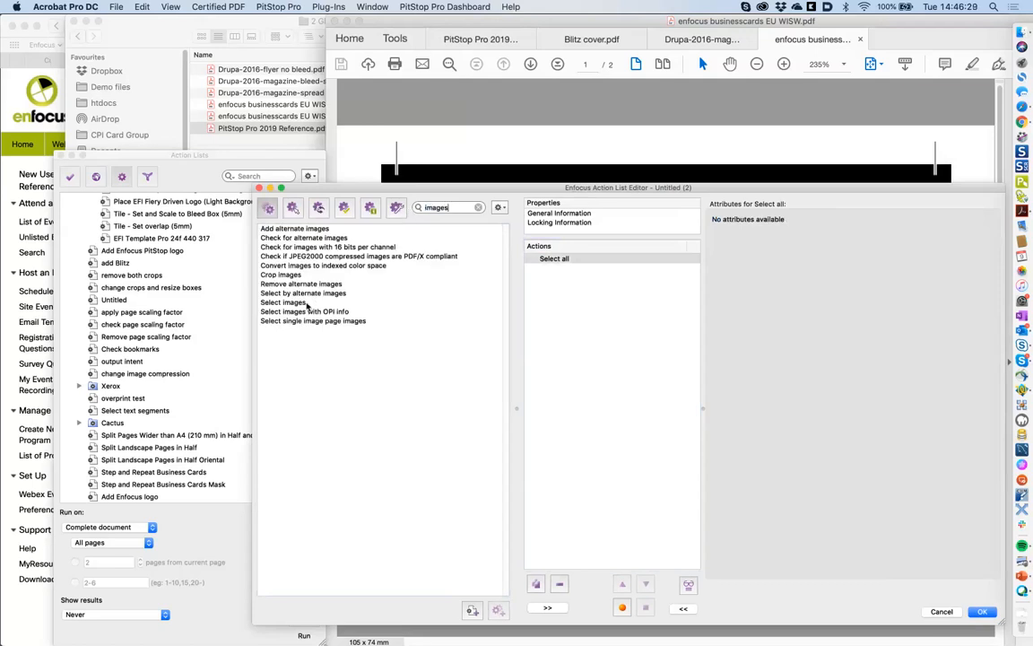
drag(448, 208, 415, 208)
key(BackSpace)
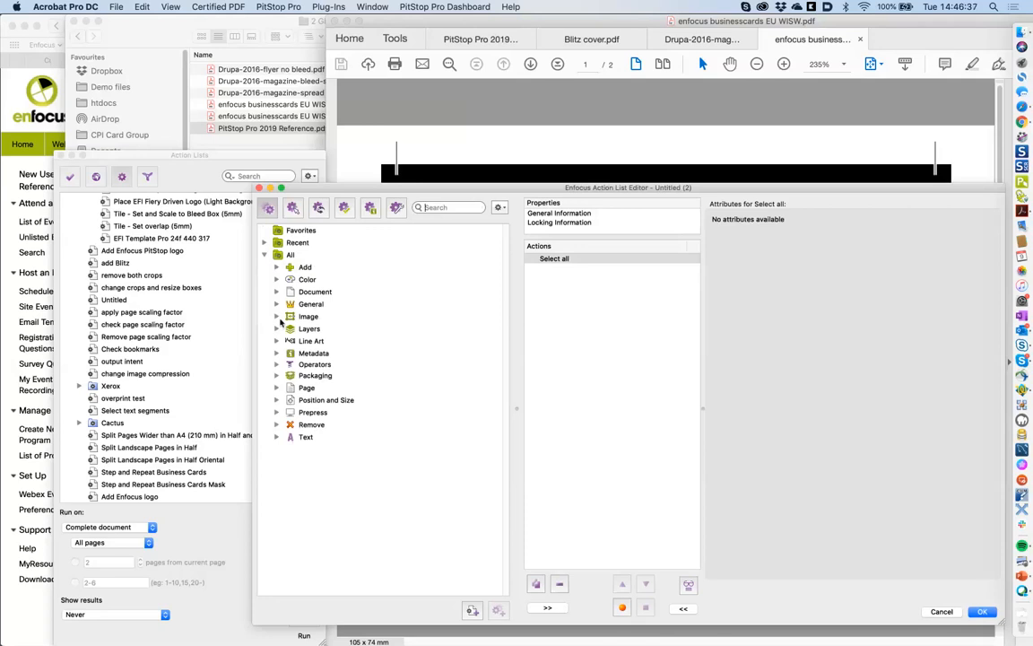
click(277, 316)
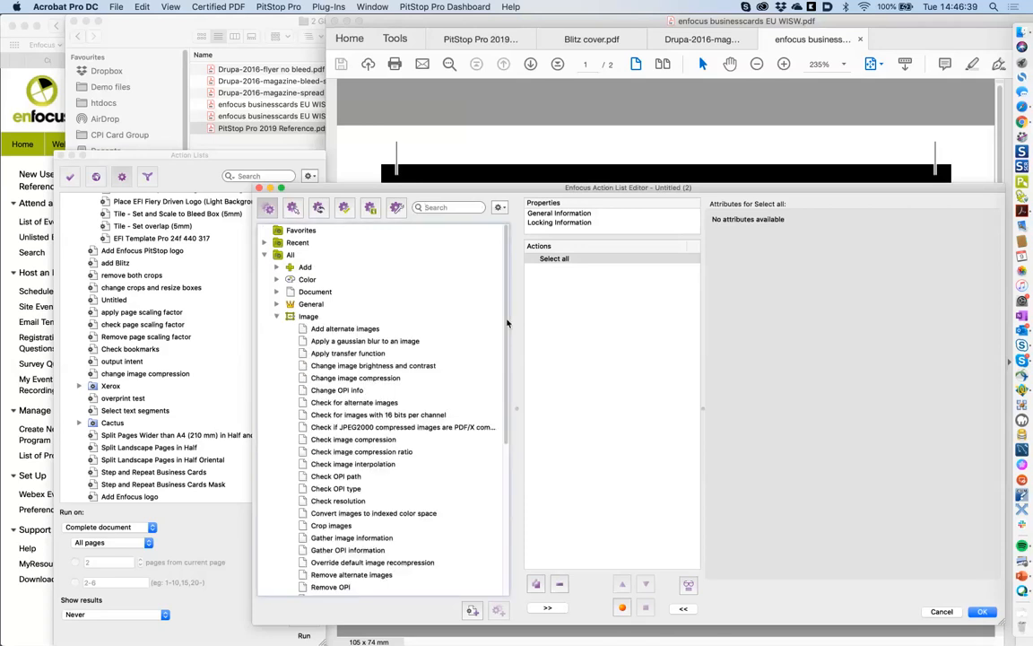
scroll(504, 354, down, 2)
scroll(347, 318, down, 3)
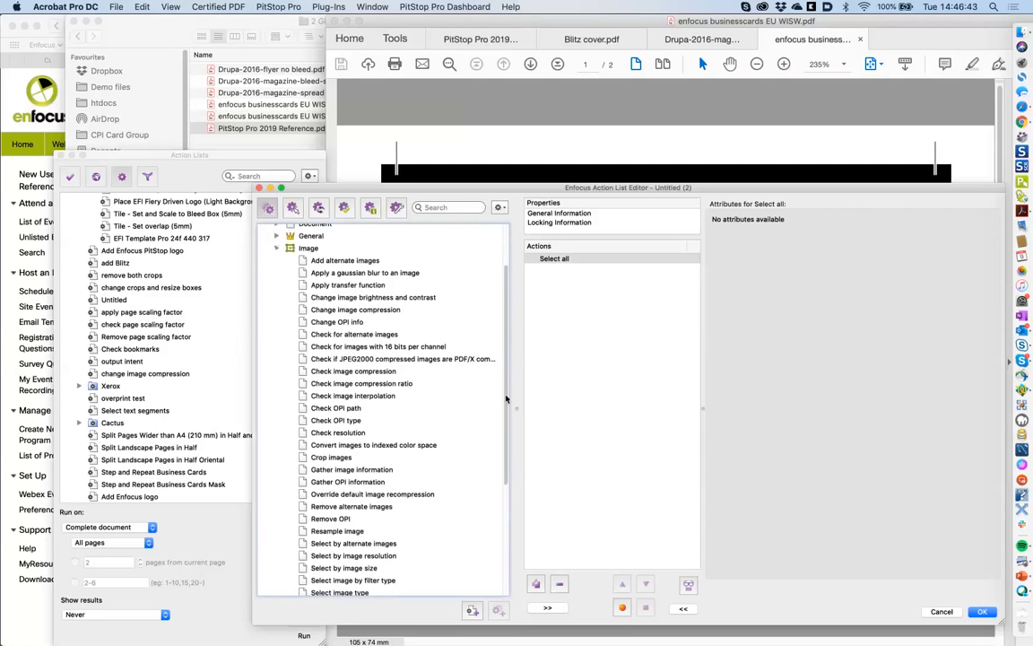
scroll(507, 399, down, 7)
scroll(459, 350, up, 7)
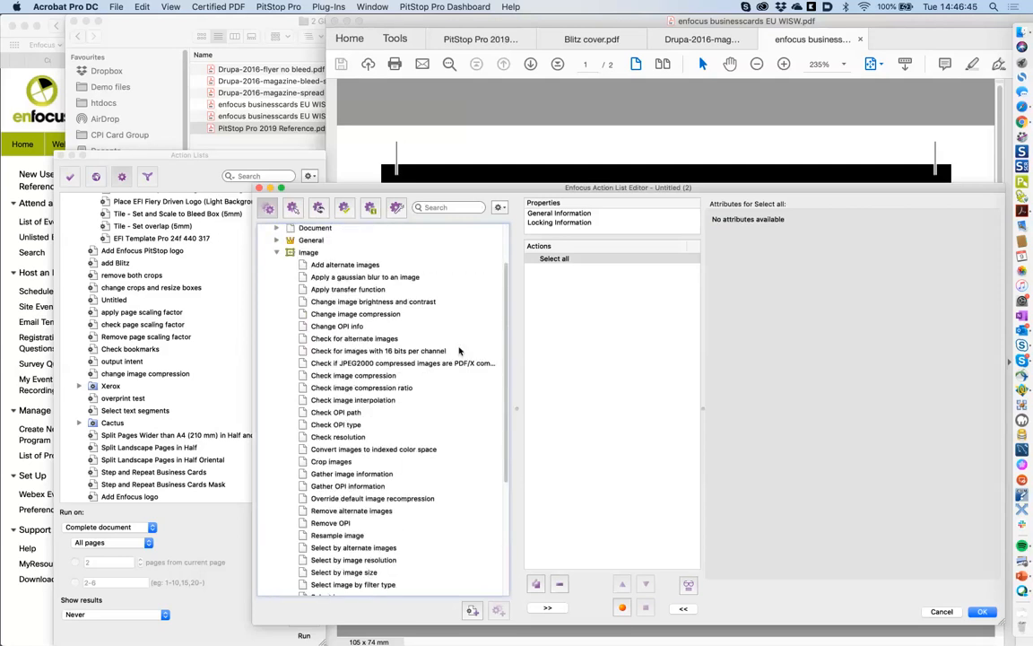
scroll(459, 351, up, 5)
click(277, 317)
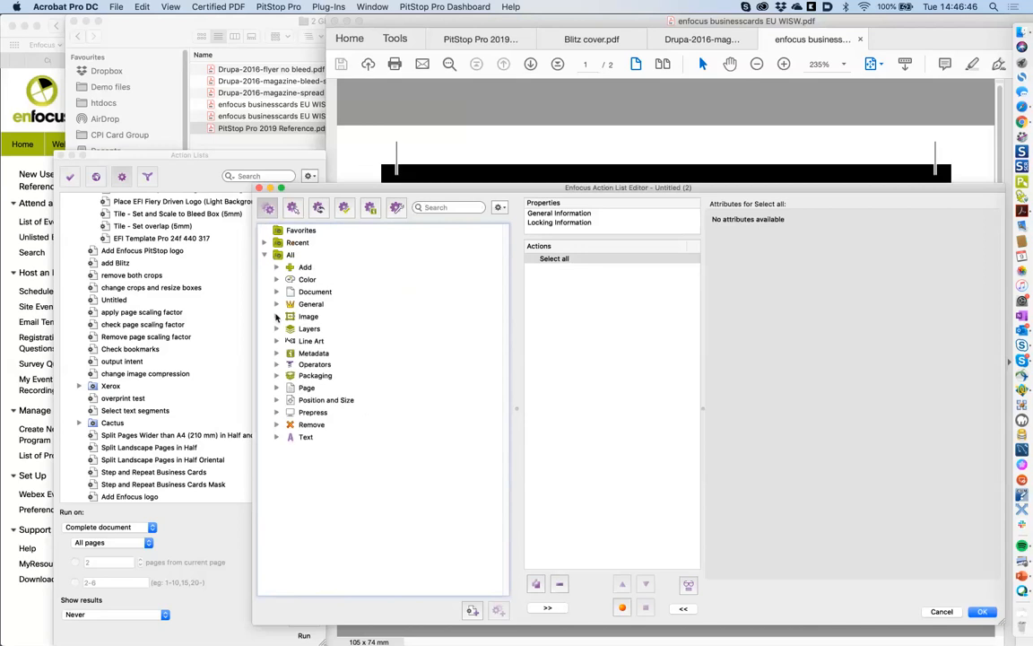
- Search the actions for 'select images' and add Select images to the list
click(453, 208)
text(select)
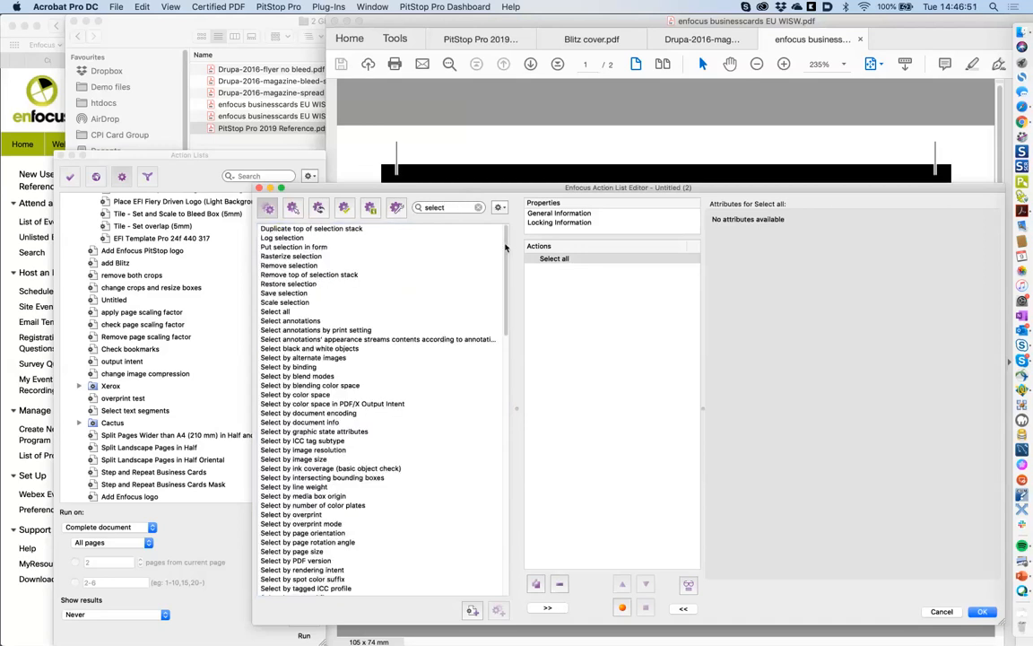
drag(505, 247, 515, 226)
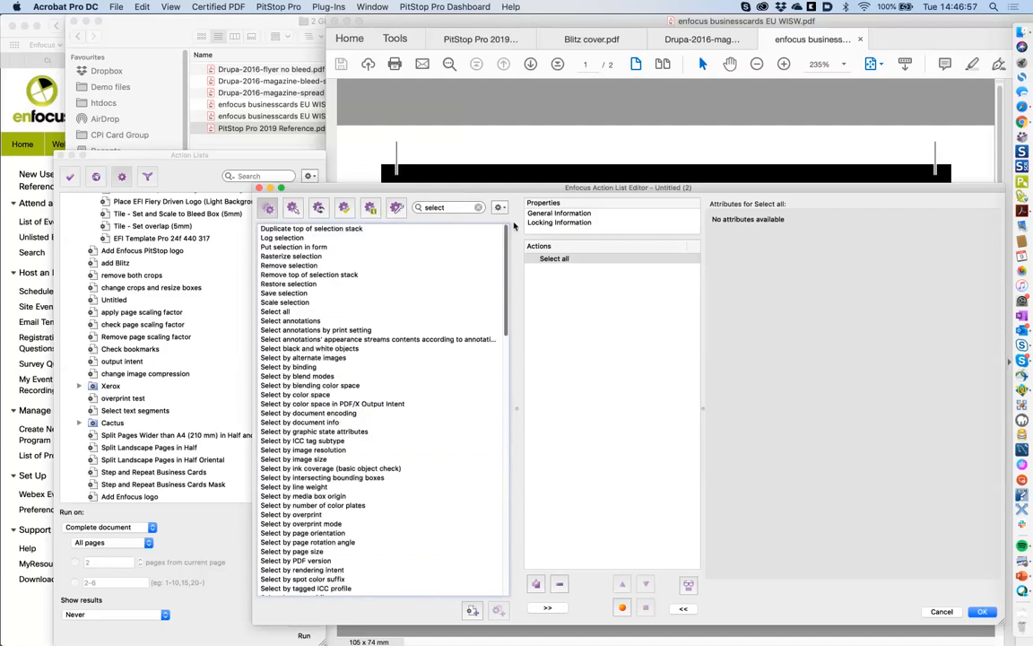
scroll(508, 285, down, 2)
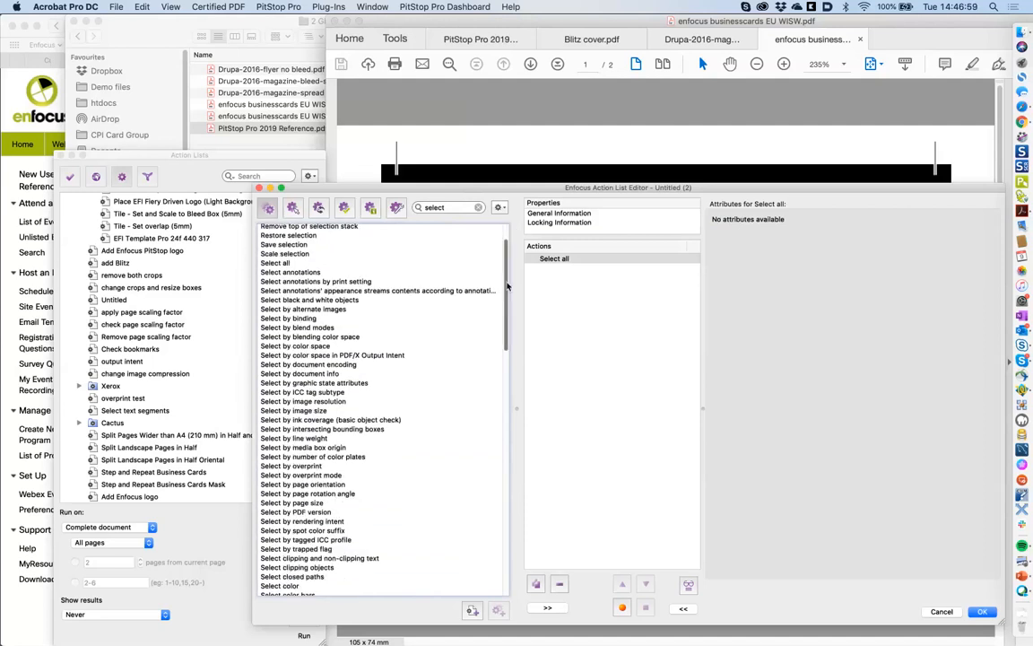
scroll(417, 341, down, 3)
scroll(417, 340, up, 5)
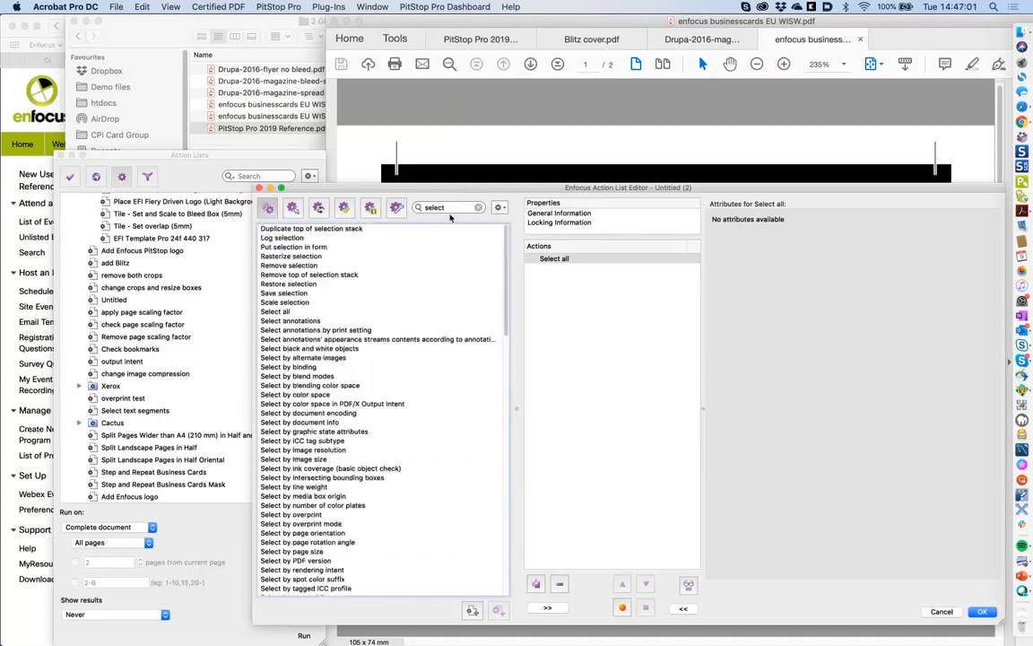
click(415, 211)
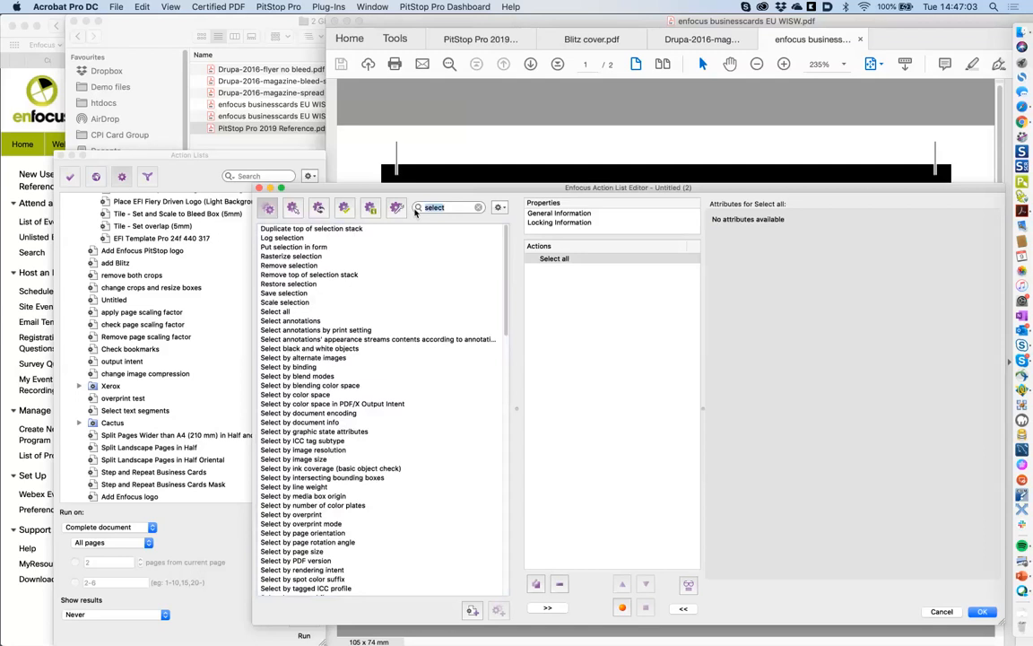
text(select images)
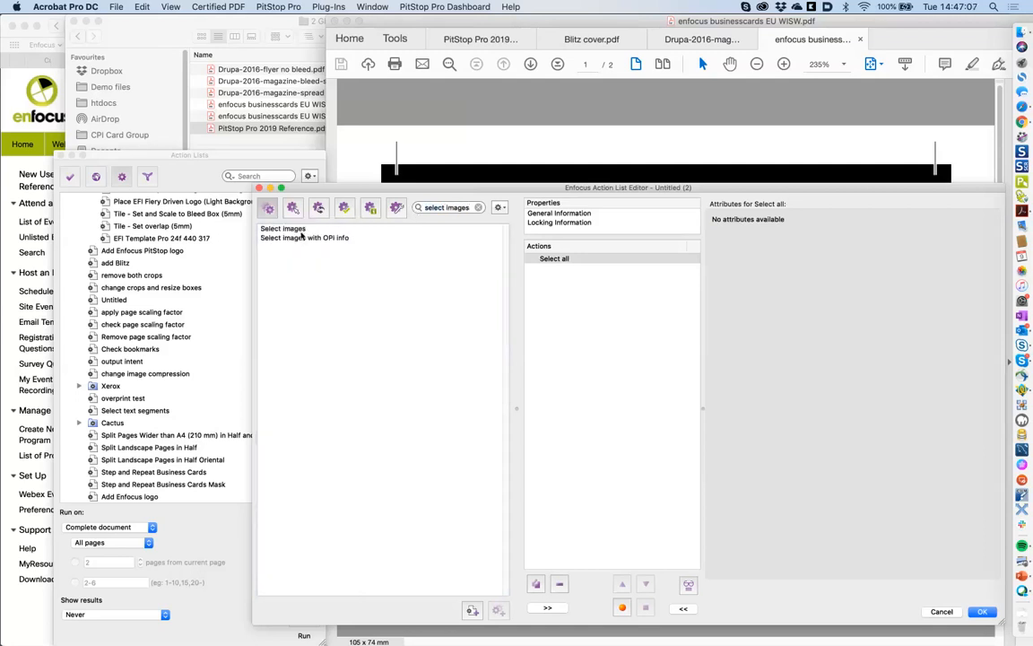
drag(301, 235, 526, 272)
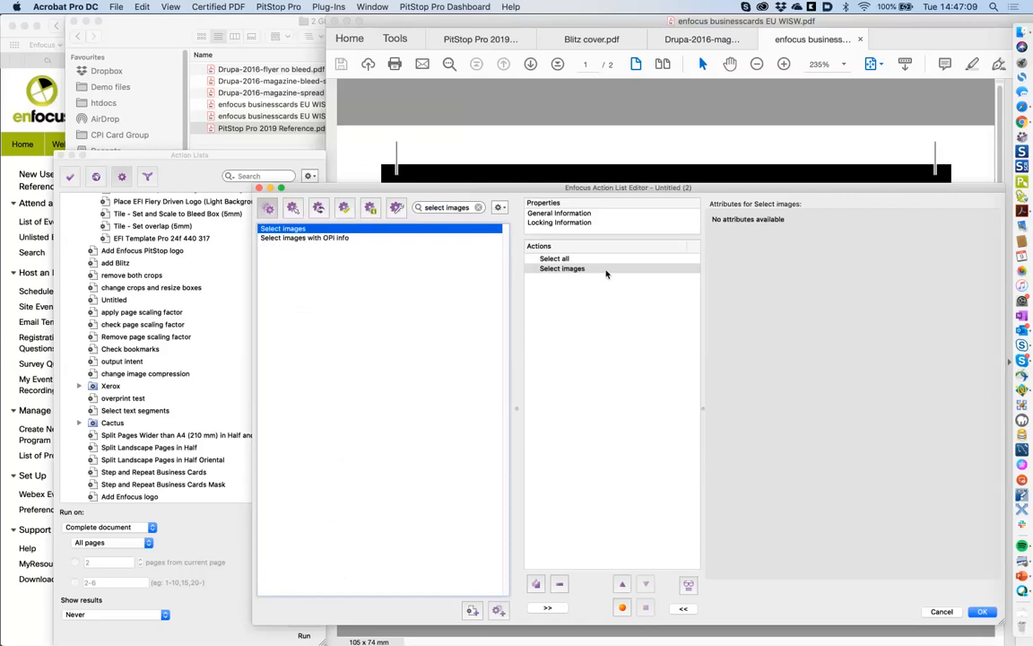
- Search for 'resampl' and add the Resample image action to the list
double_click(451, 209)
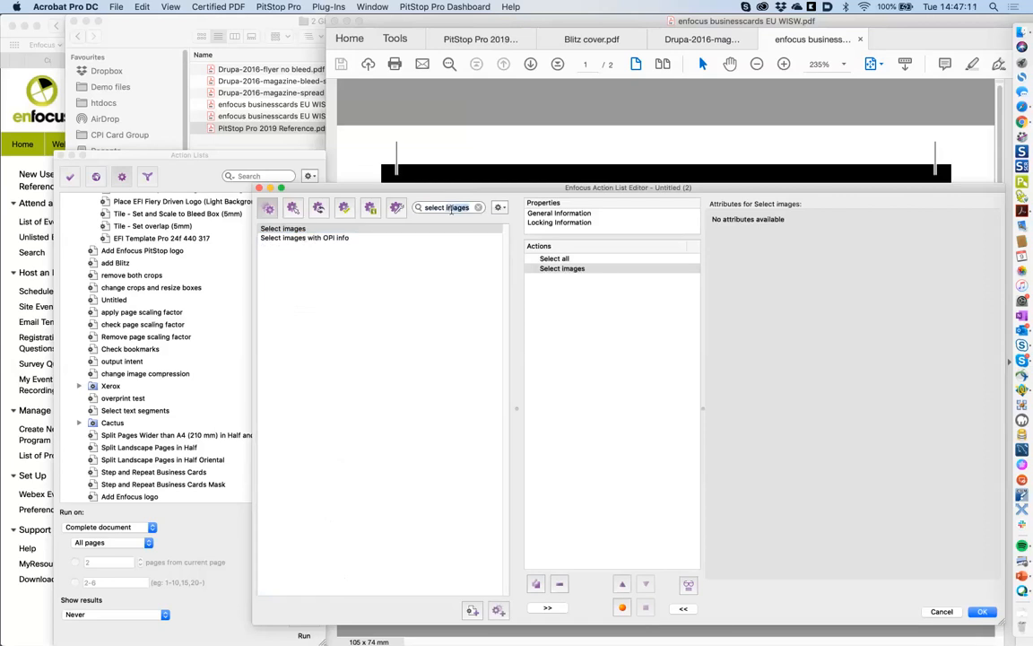
triple_click(452, 208)
text(down)
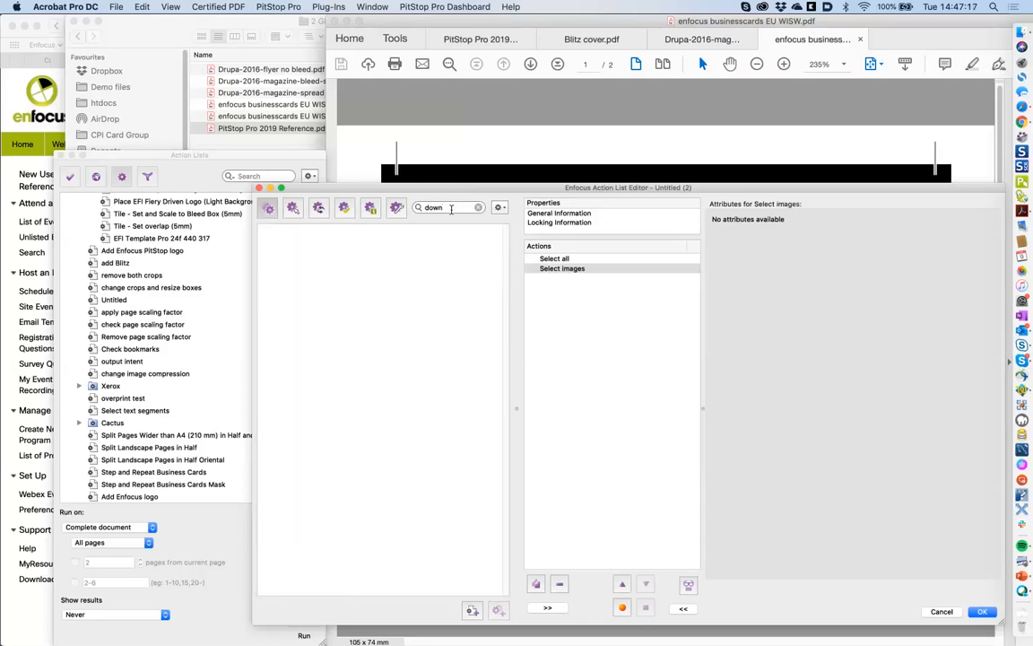
key(BackSpace)
key(BackSpace)
key(BackSpace)
key(BackSpace)
text(re)
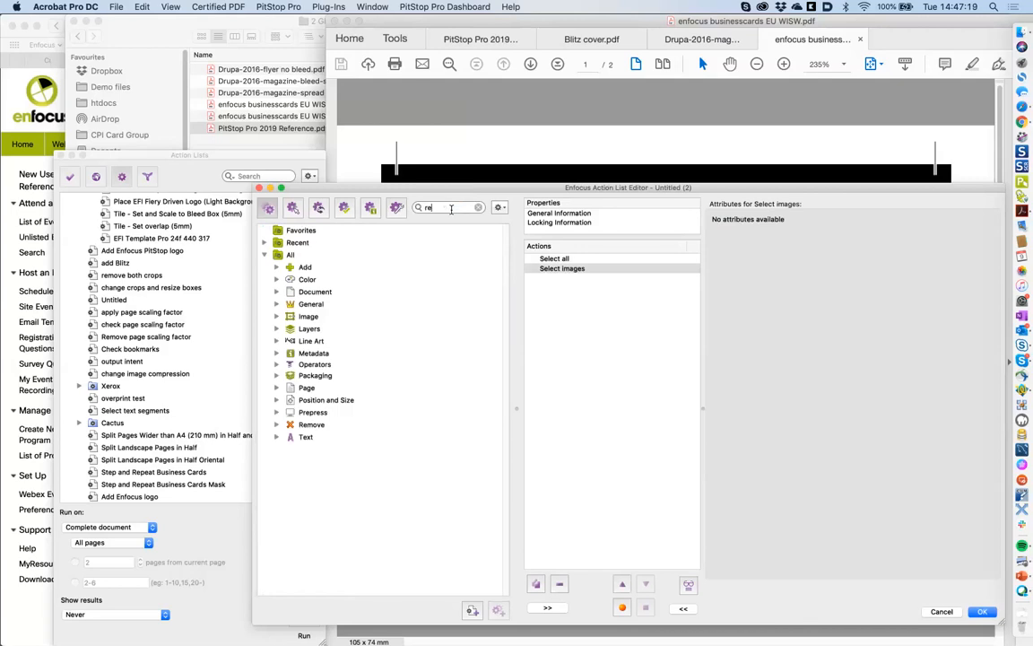
text(s)
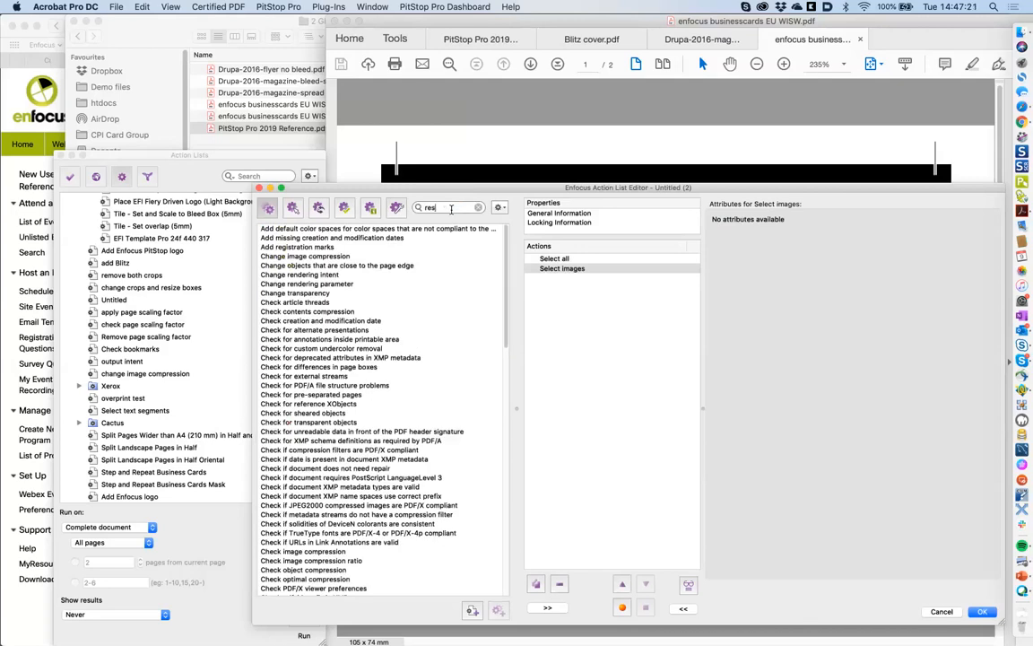
text(ampl)
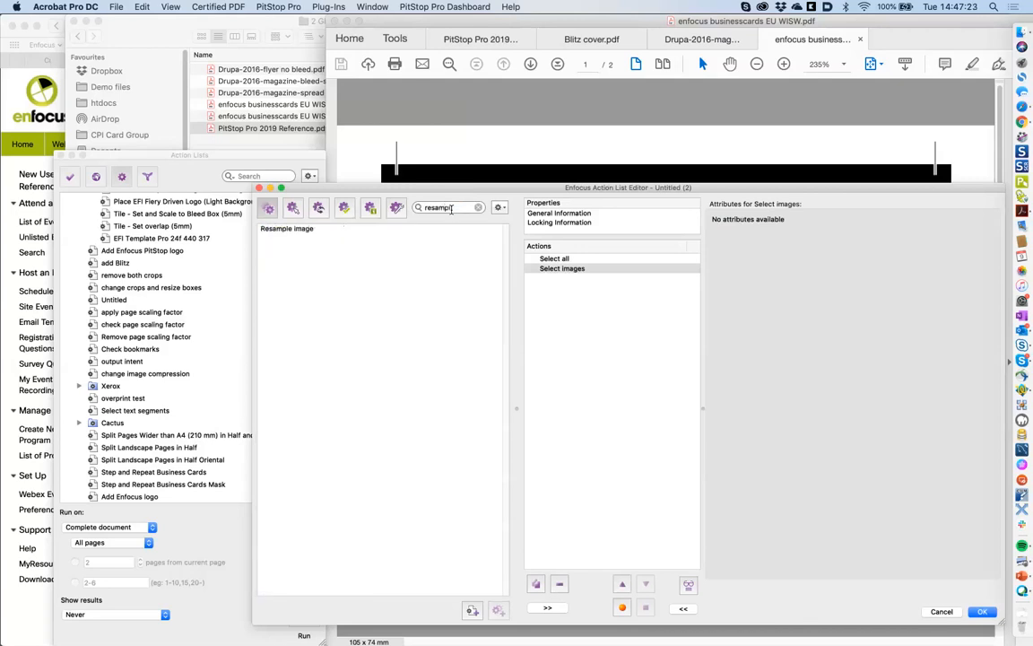
click(296, 229)
drag(297, 229, 553, 280)
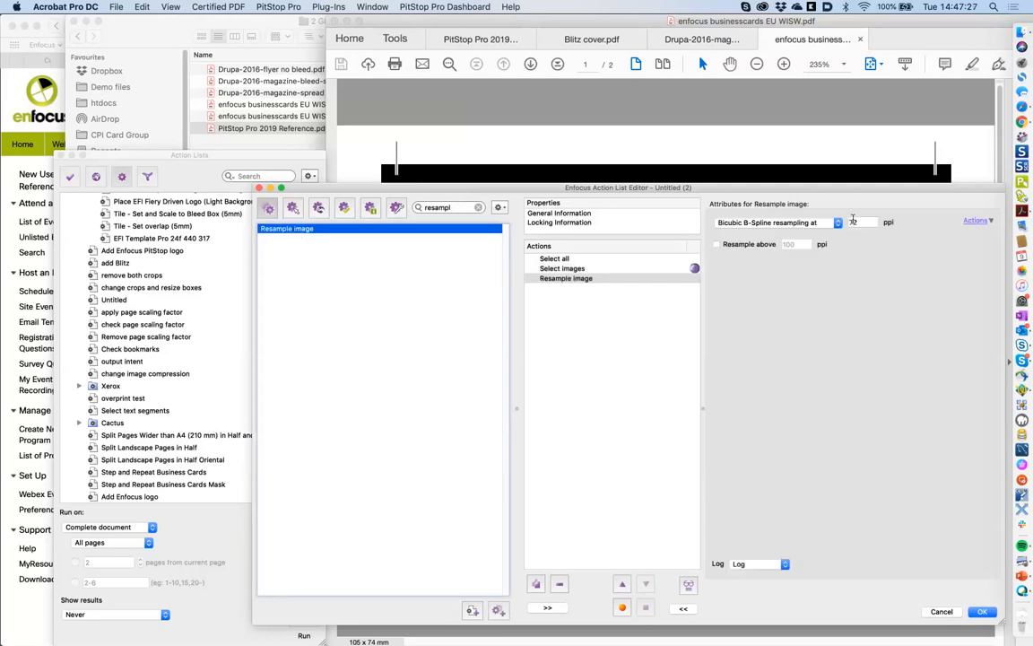
- Remove the Resample image step from the action list
click(592, 278)
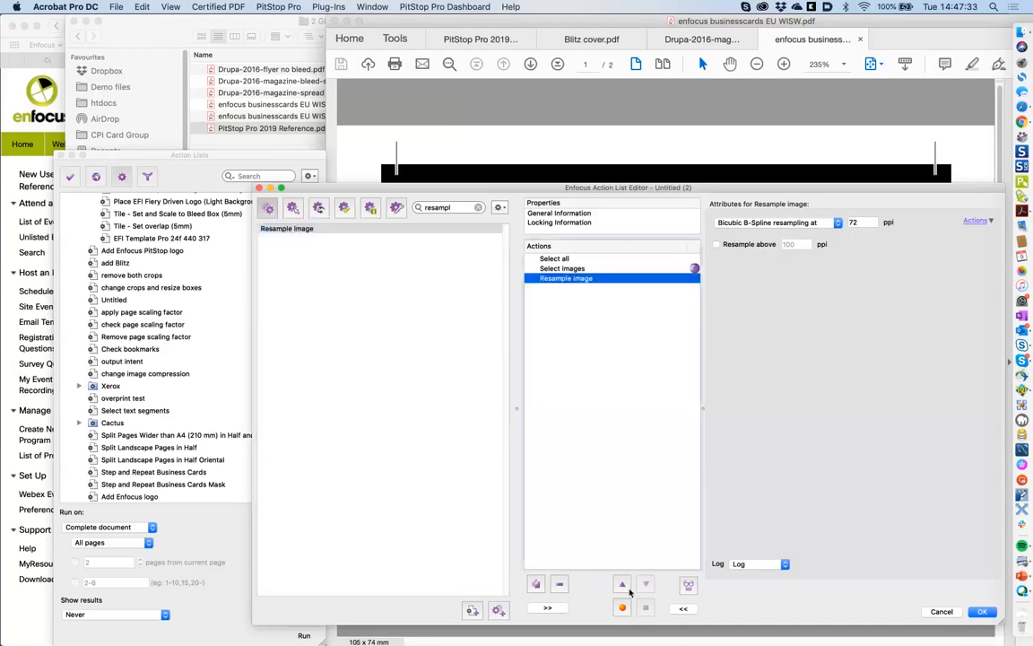
click(560, 584)
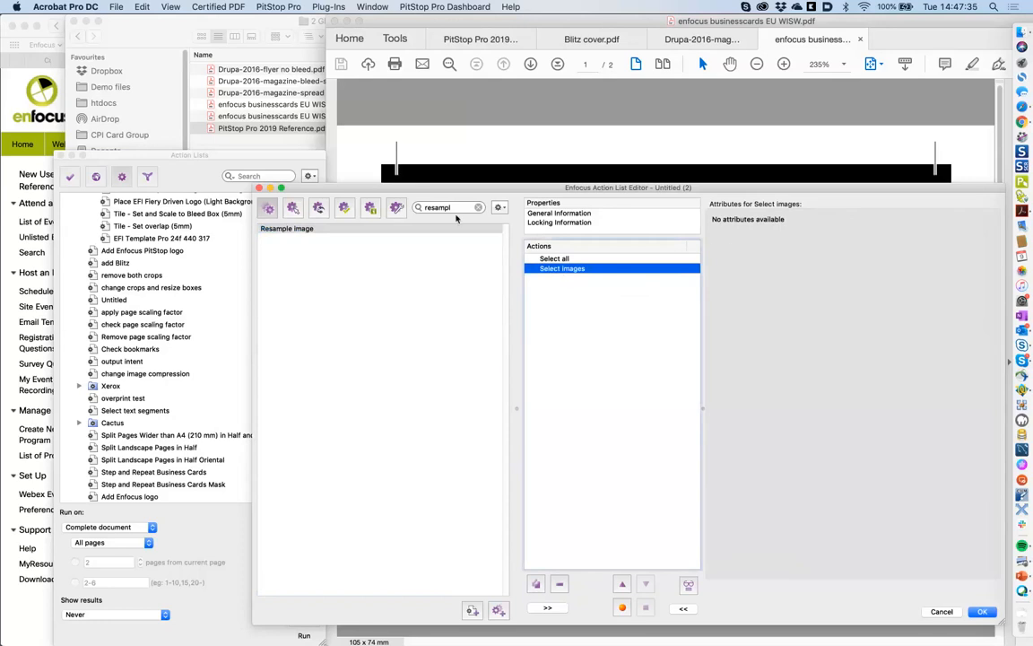
click(424, 209)
- Add Convert text to outlines to the action list after Select images
text(outline)
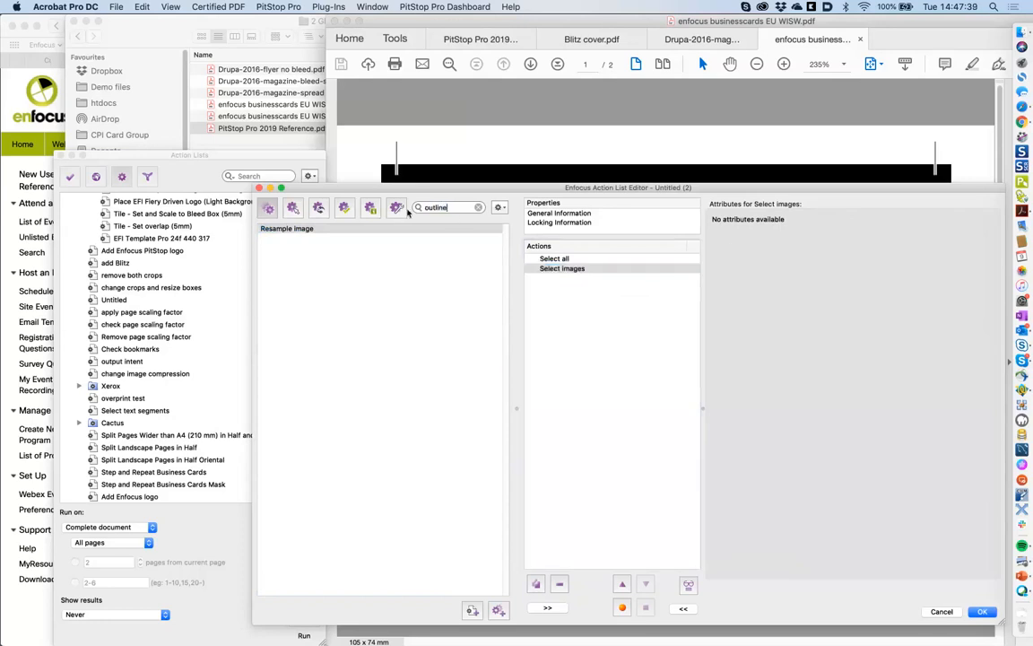
drag(337, 232, 585, 292)
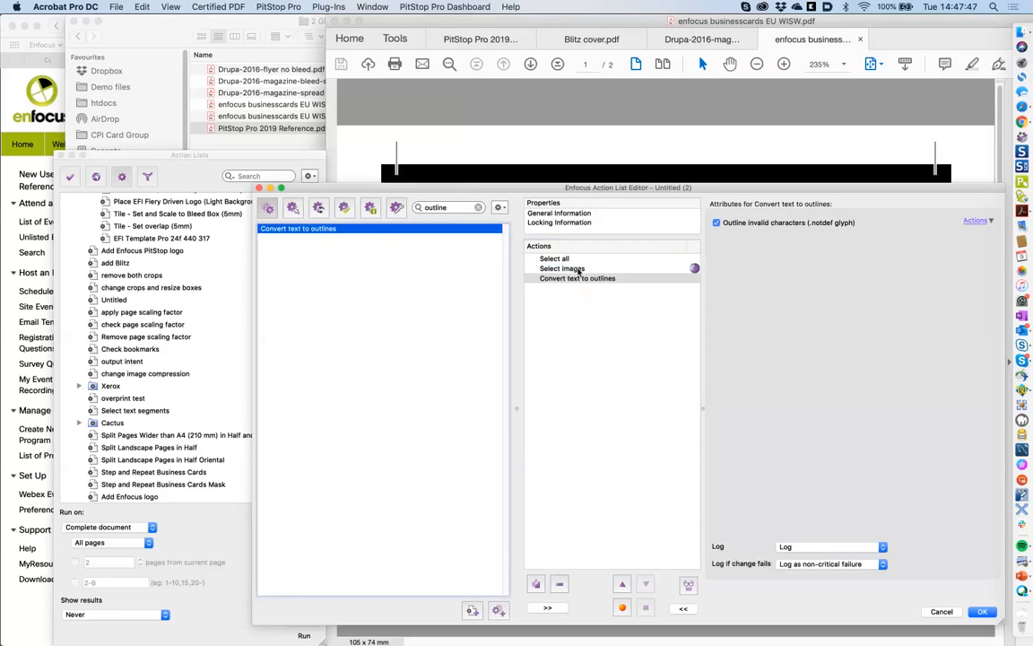
click(579, 269)
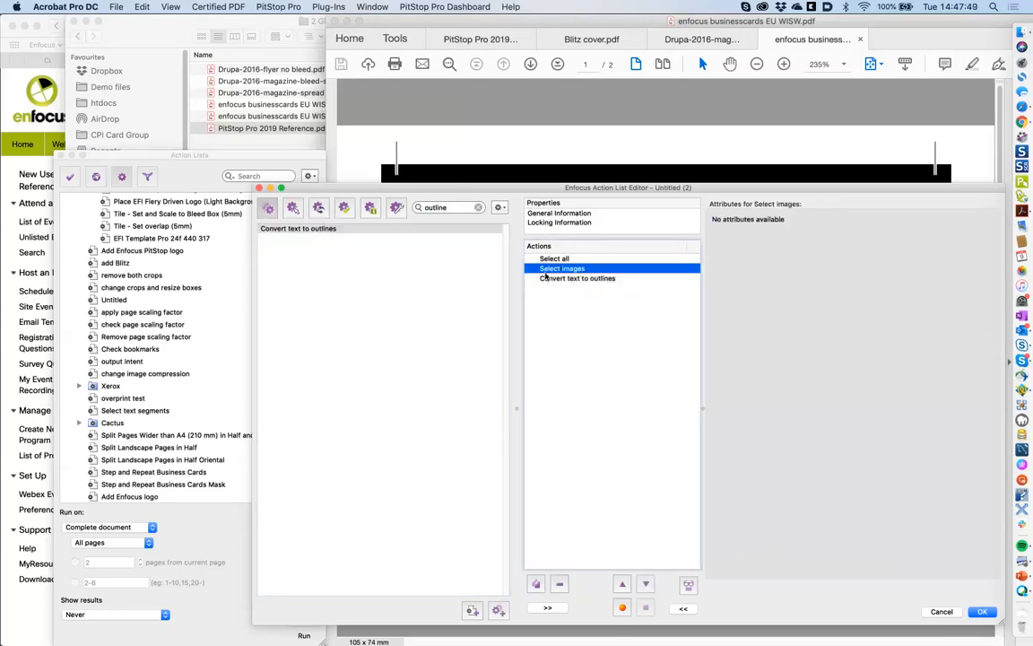
click(594, 279)
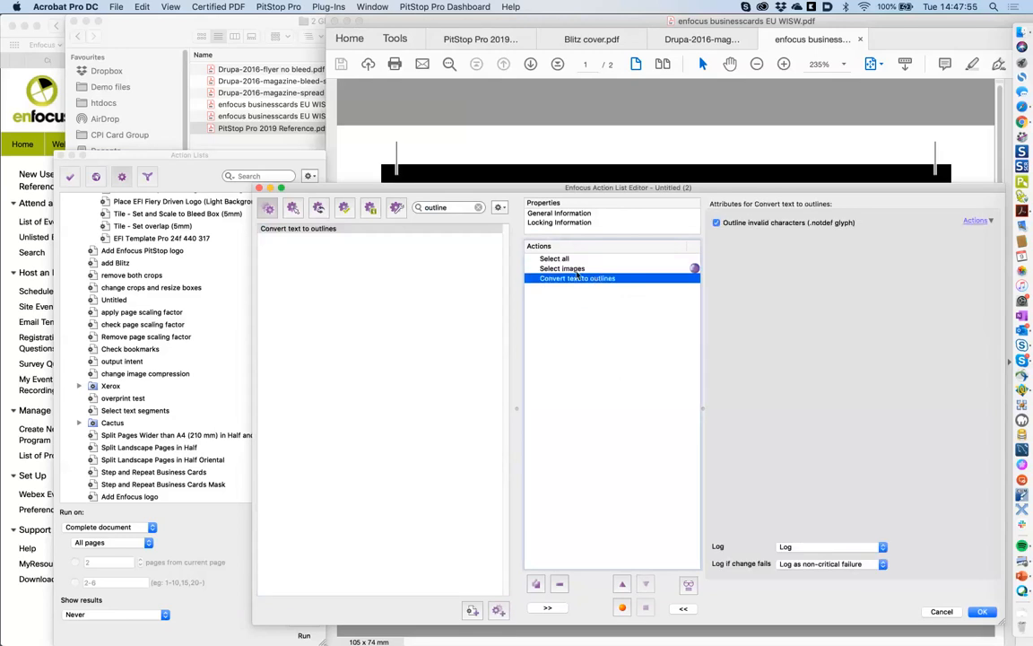
- Add a second Select all step at the end of the list
drag(455, 208, 418, 212)
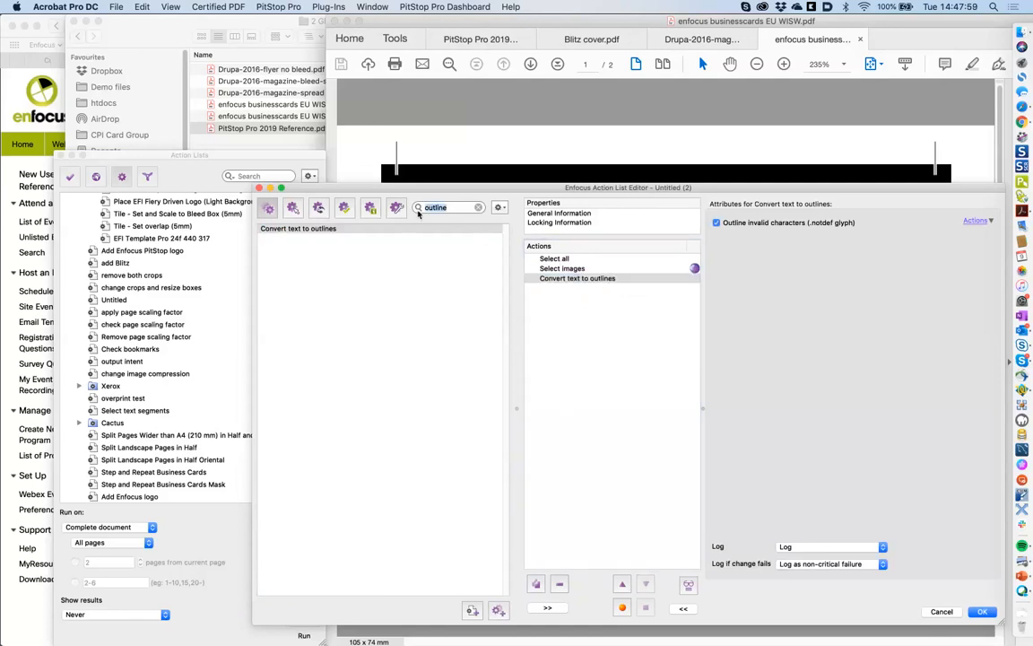
text(select)
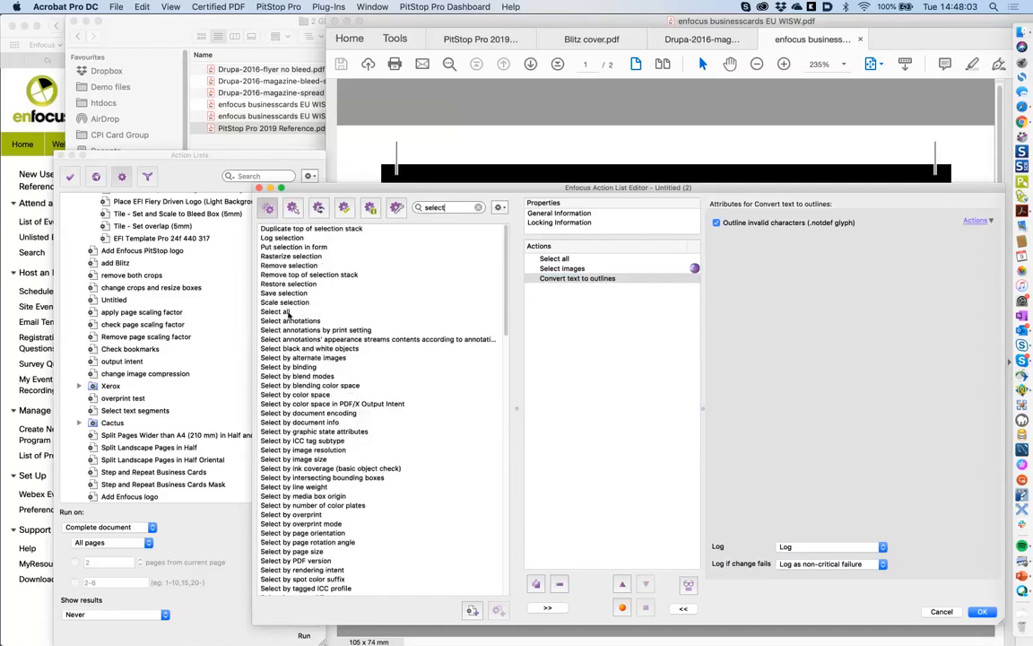
drag(289, 312, 629, 470)
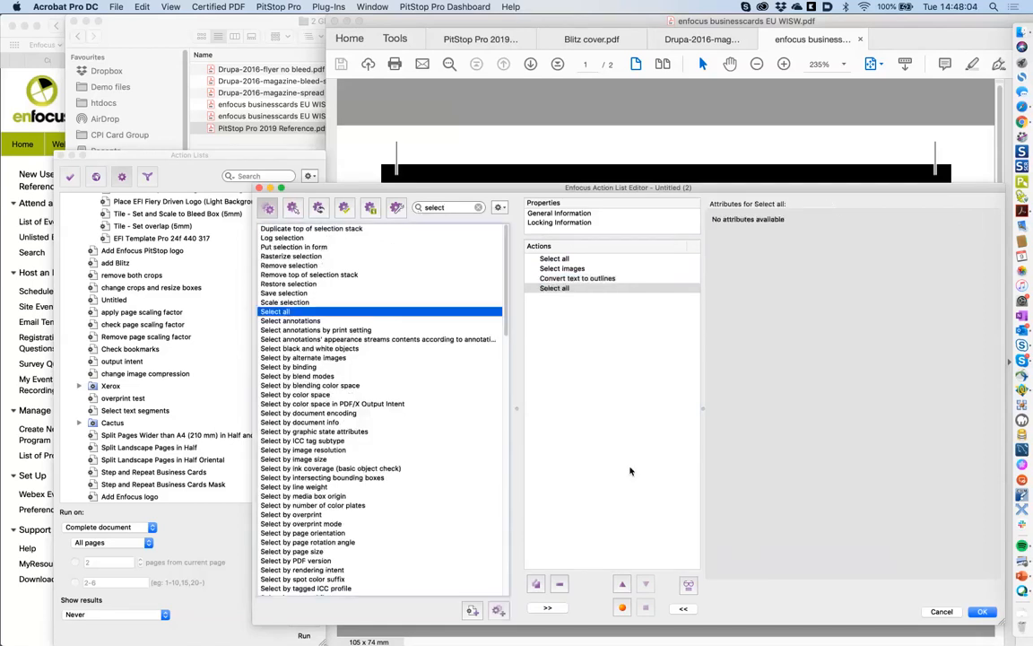
- Move the new Select all step above Convert text to outlines
click(622, 584)
click(646, 584)
click(622, 584)
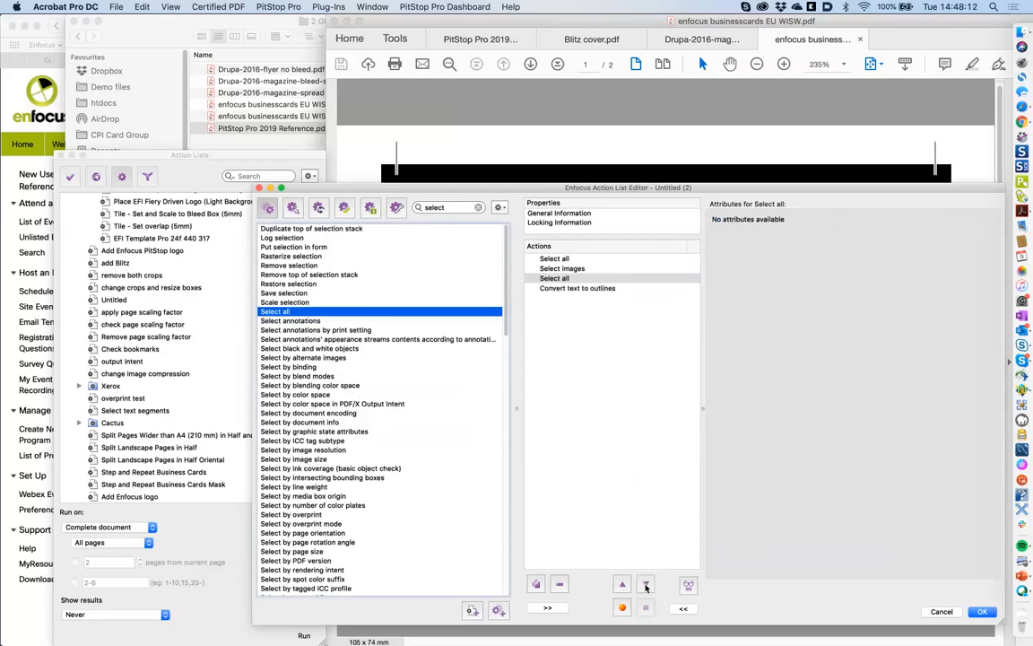
click(647, 584)
click(622, 585)
- Add Resample image and place it above the second Select all
double_click(453, 207)
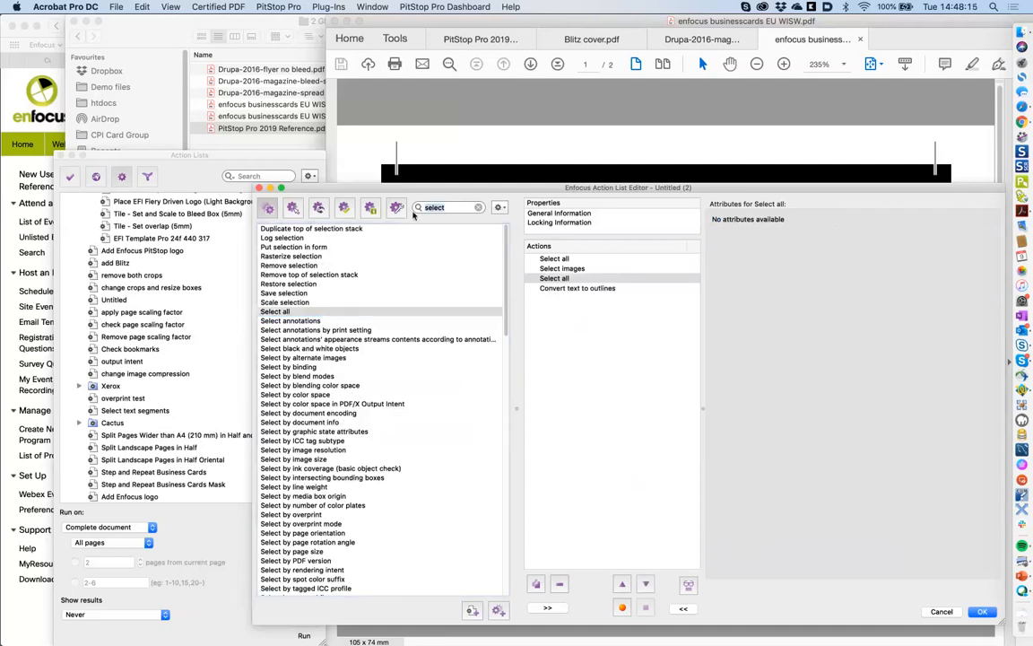
text(resamp)
double_click(305, 229)
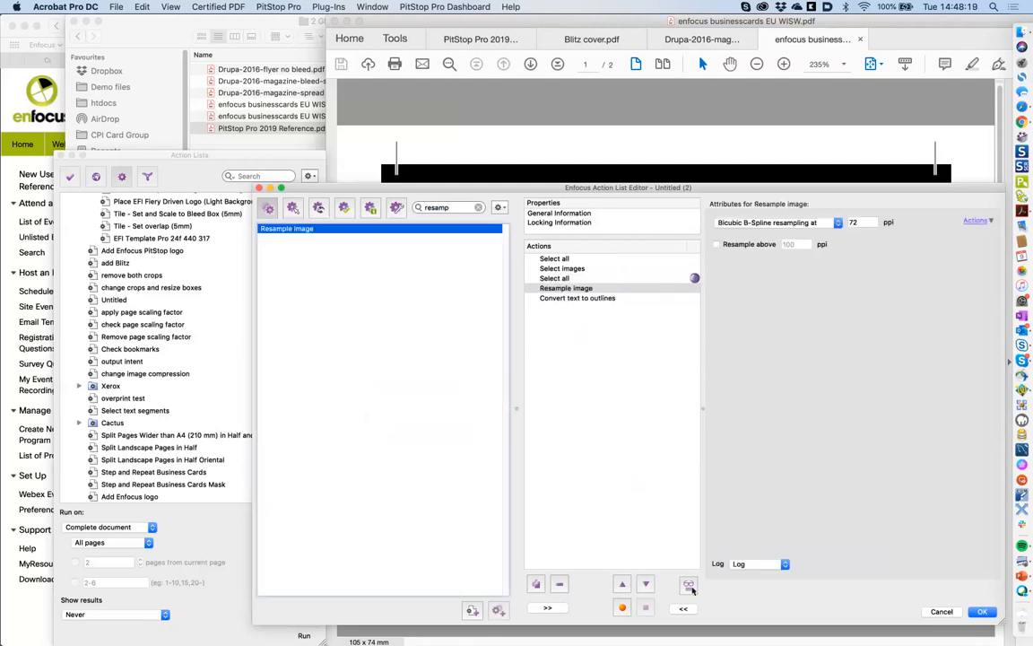
click(623, 585)
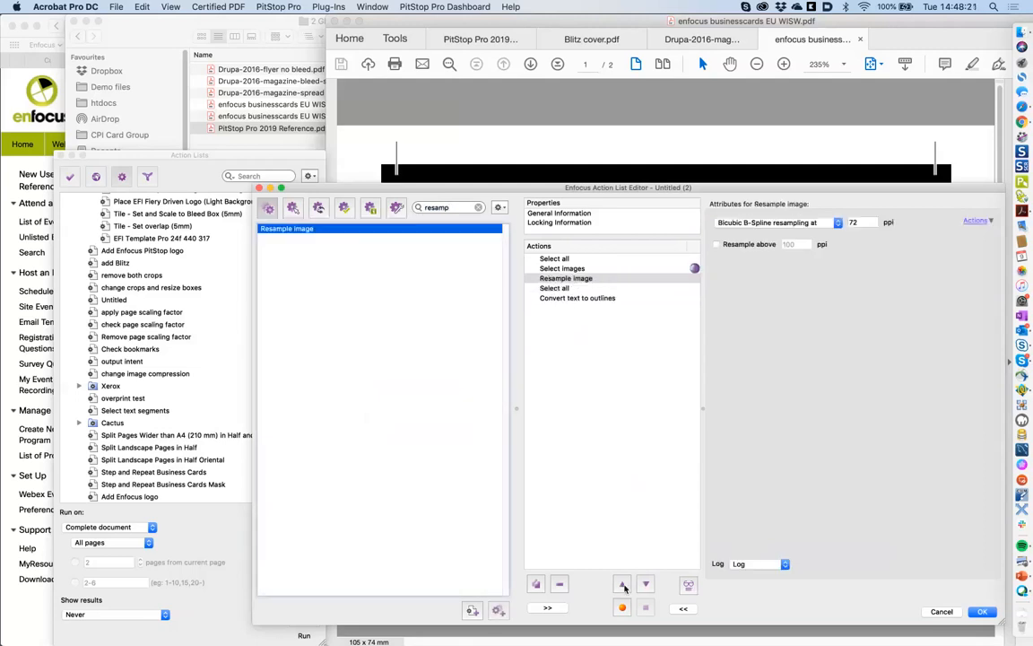
- Review the settings of each step in the action list, then clear the selection
click(567, 259)
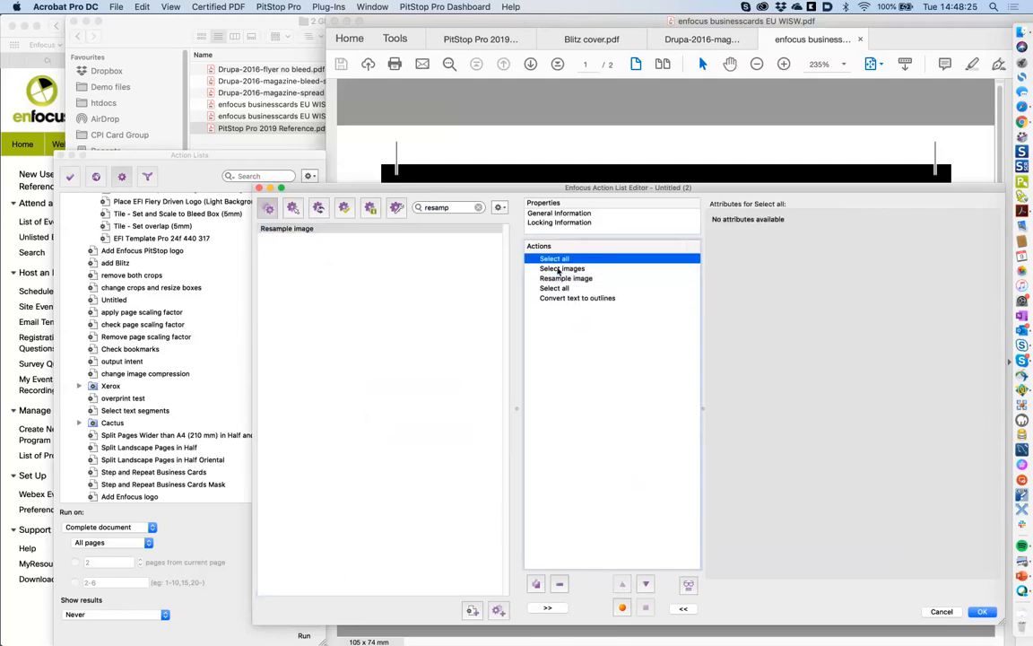
click(559, 269)
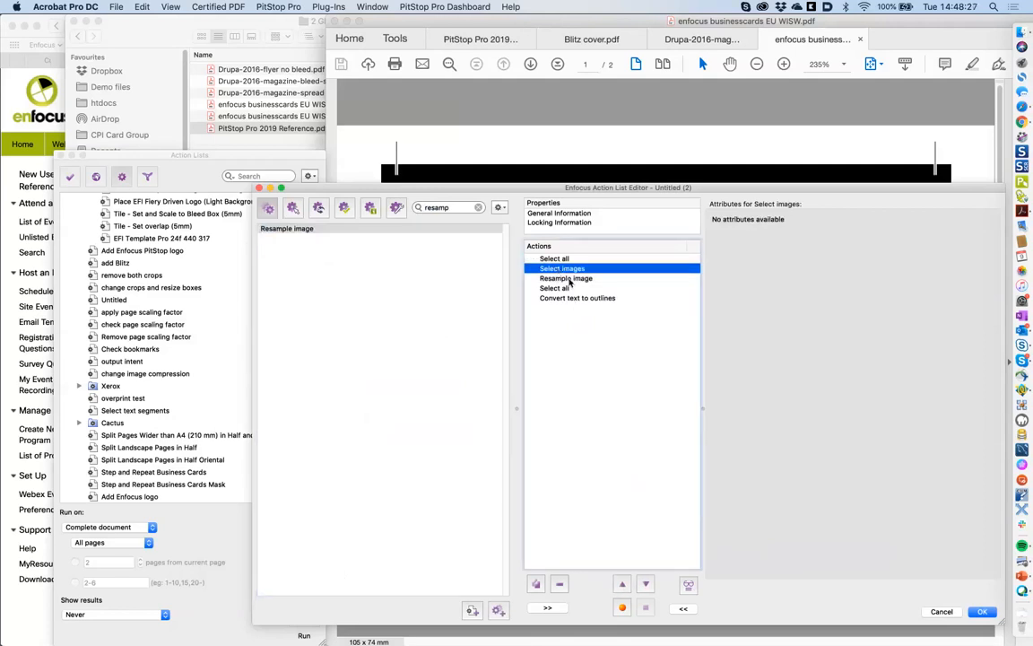
click(568, 279)
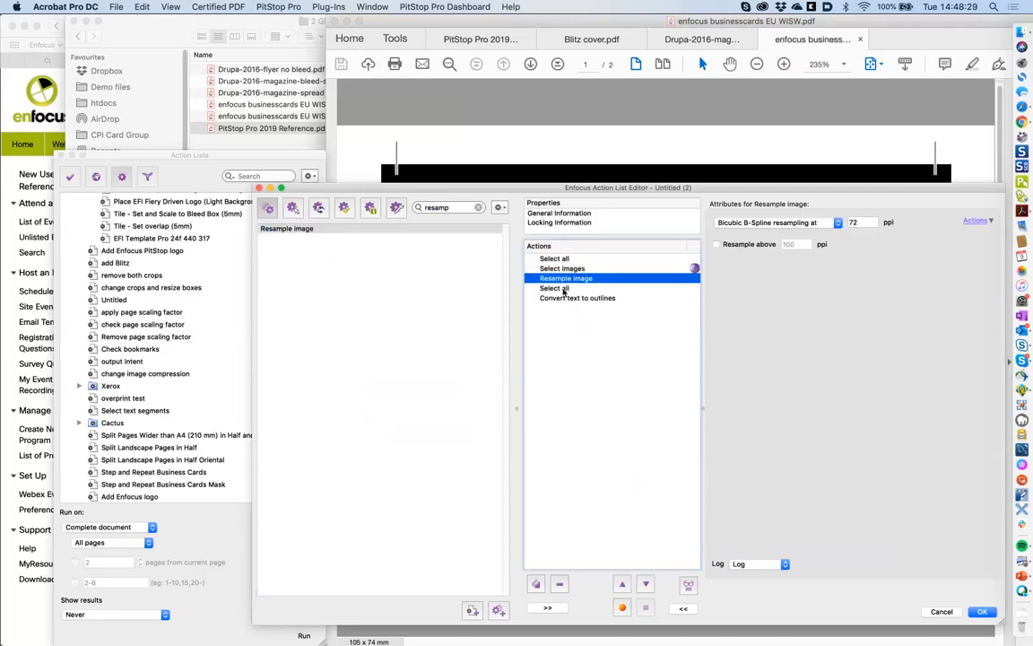
click(564, 289)
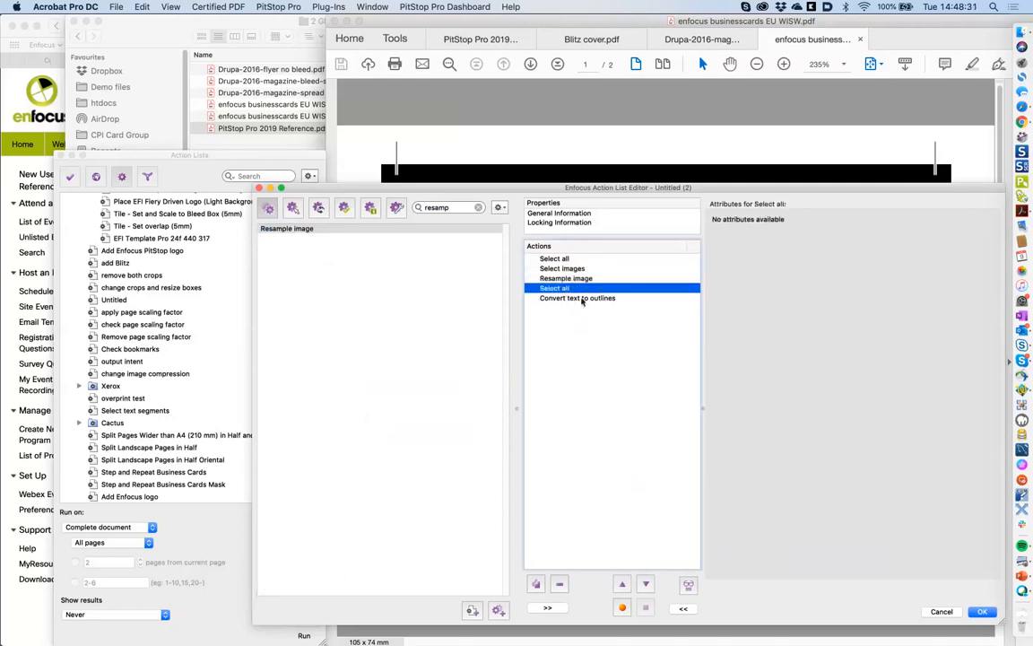
click(582, 298)
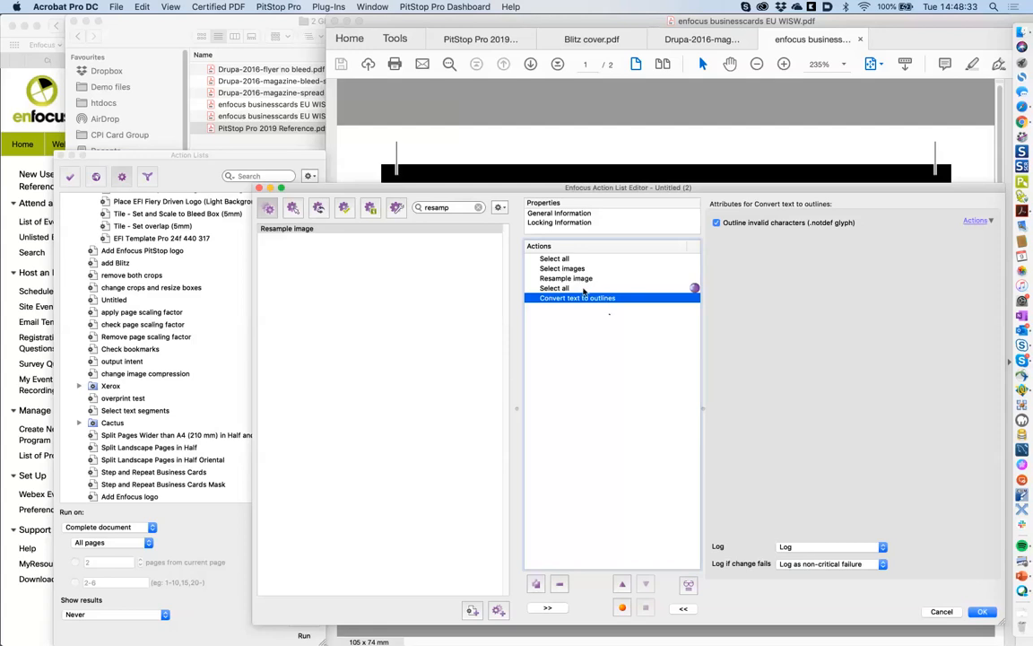
click(608, 331)
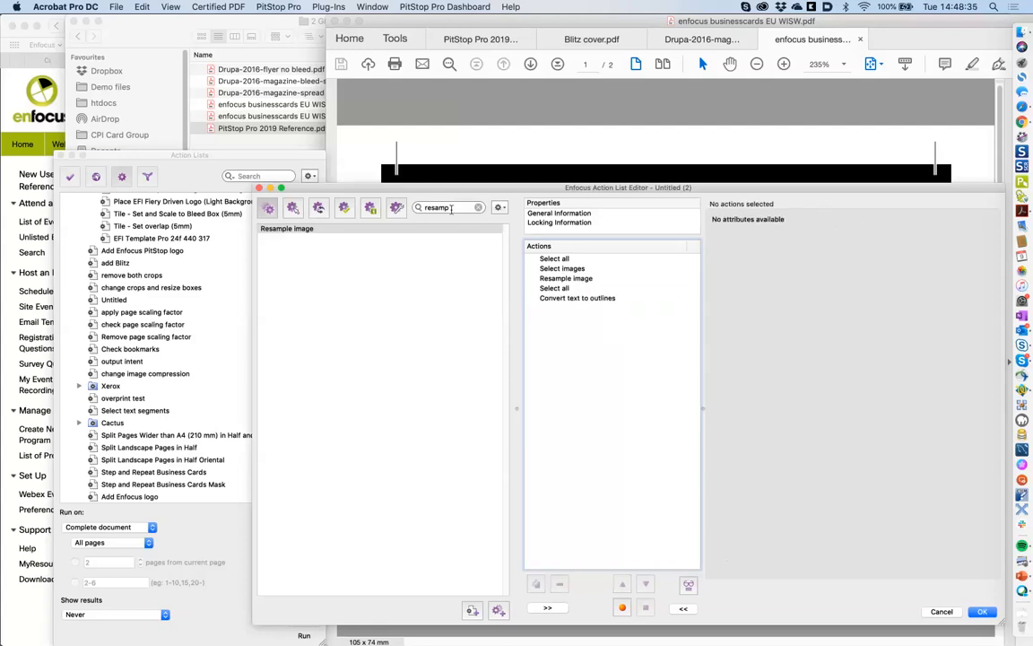
- Insert Select text segments after the second Select all, then delete that redundant Select all
click(554, 288)
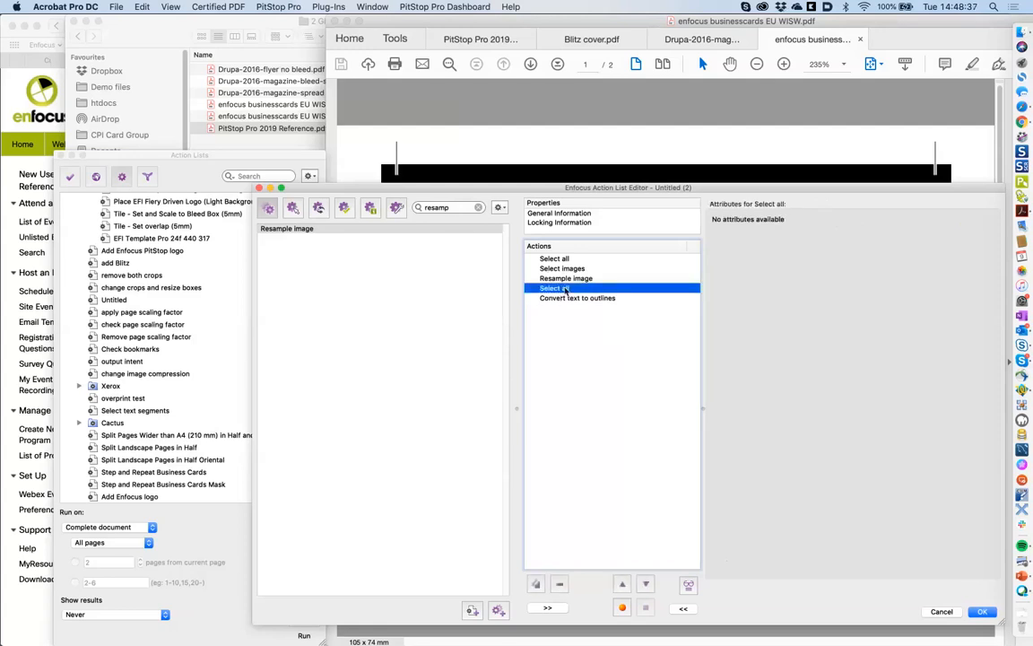
drag(448, 207, 426, 208)
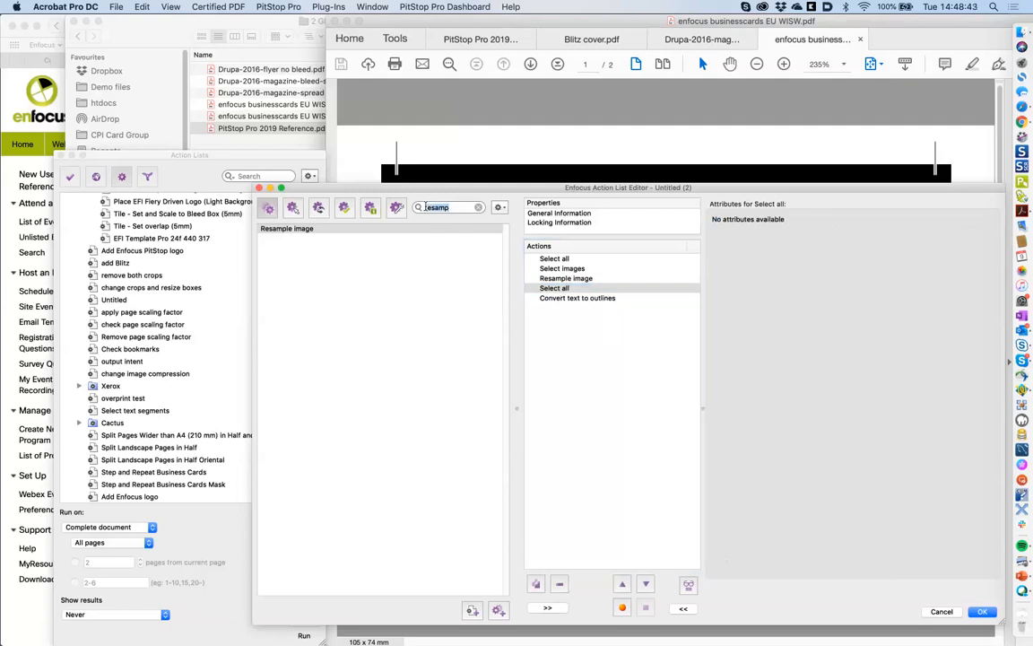
text(segme)
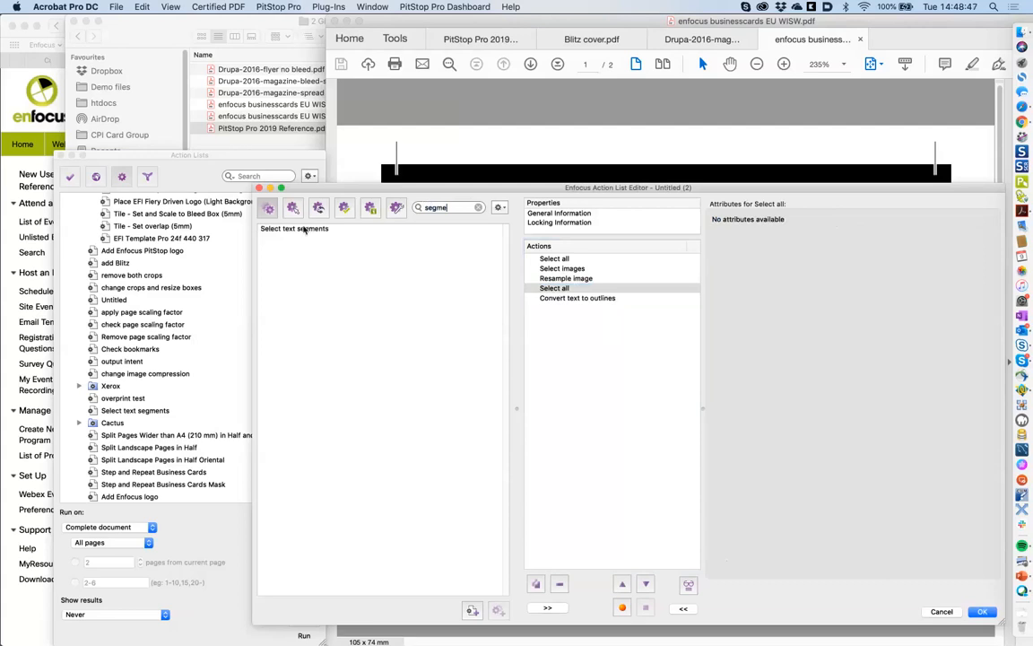
double_click(303, 230)
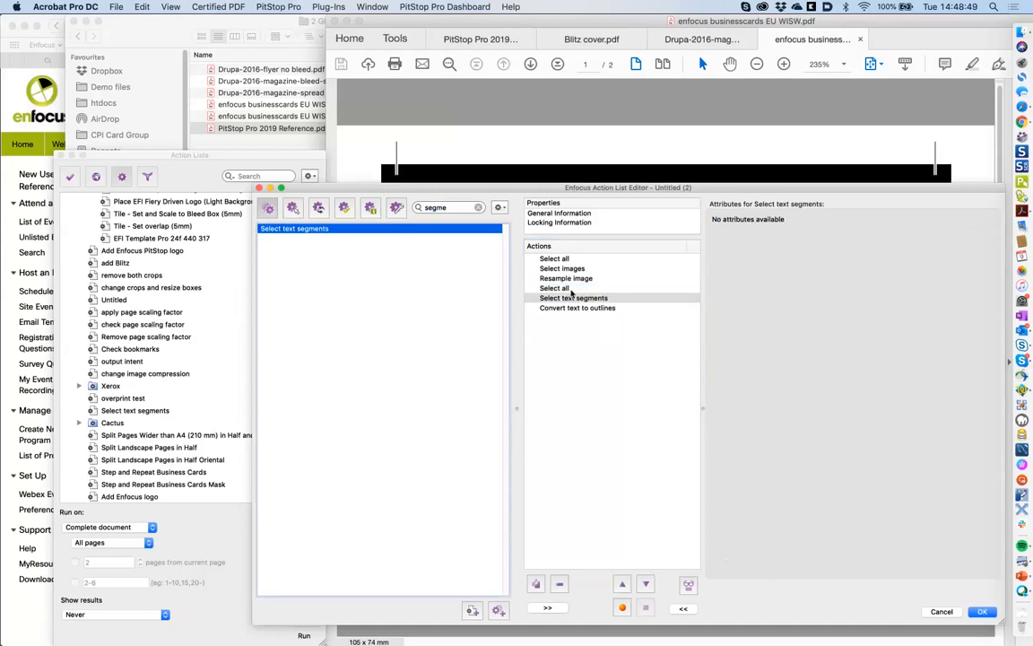
click(567, 289)
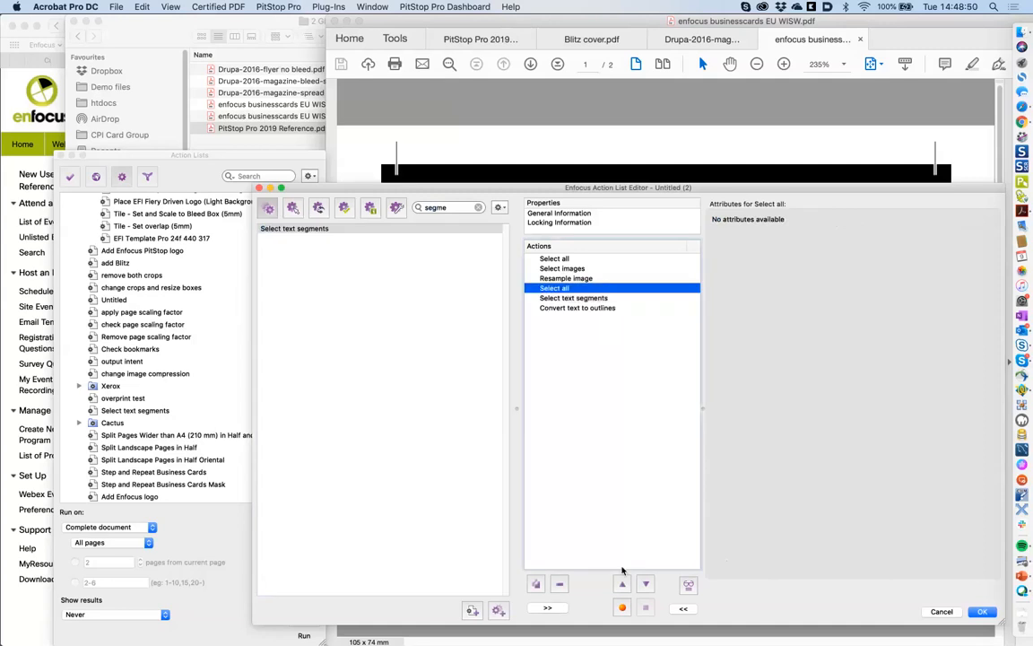
click(559, 584)
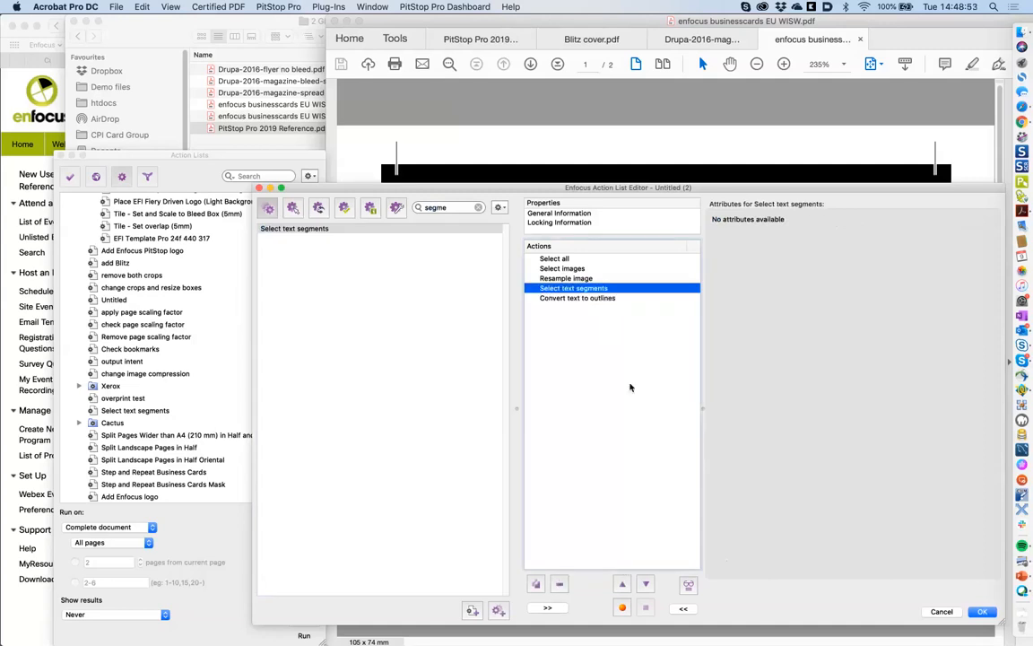
- Select the steps from Select images through Convert text to outlines and reposition the editor
click(609, 297)
shift+click(589, 270)
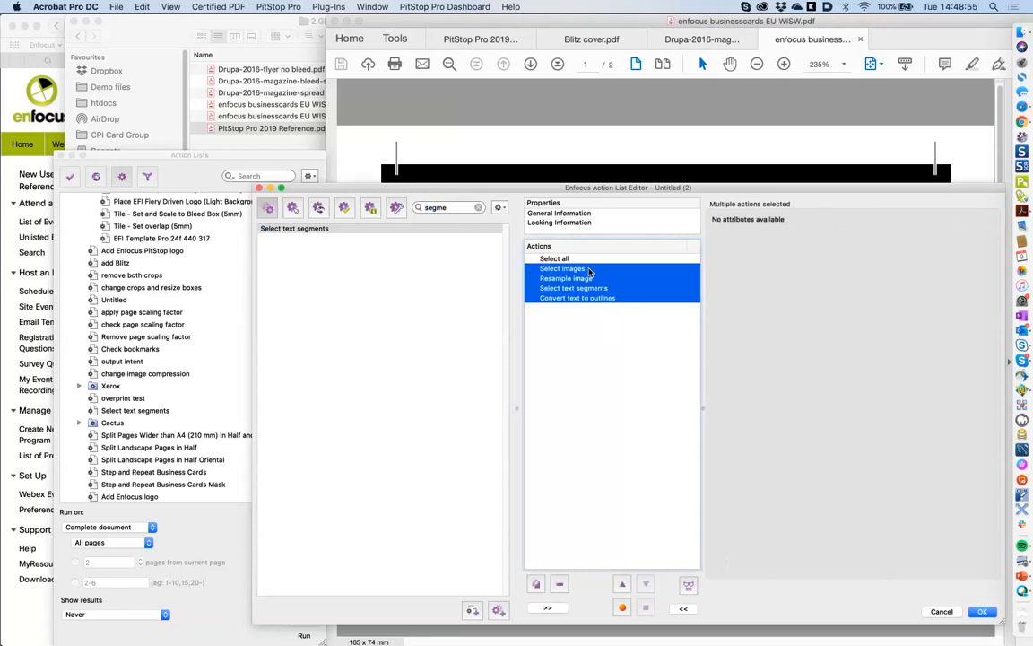
drag(645, 188, 605, 368)
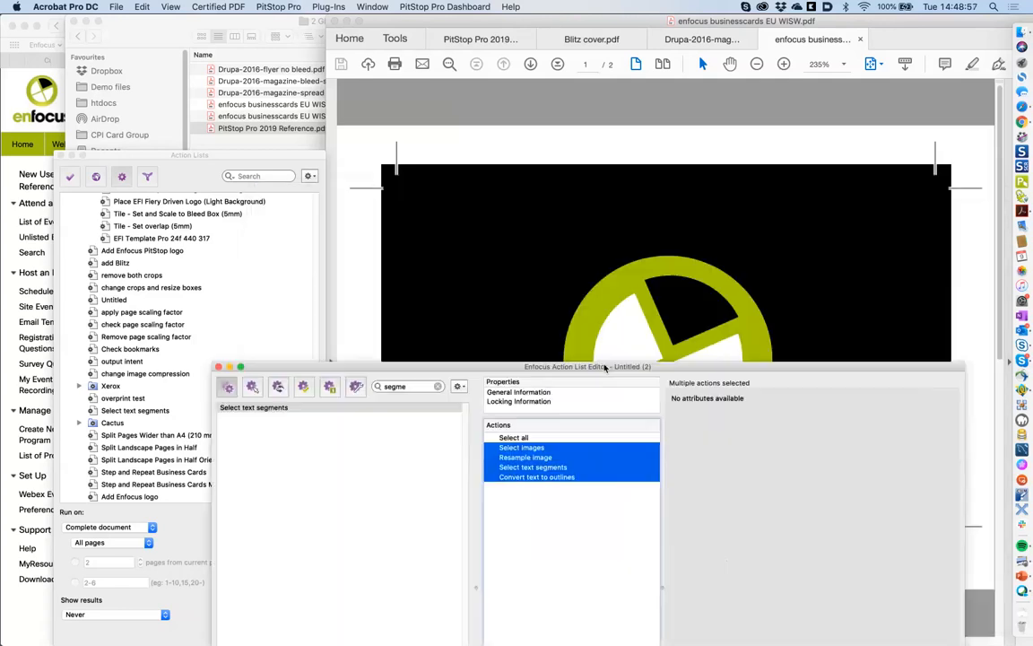
double_click(605, 367)
- Delete the four steps after Select all and add an action cutting objects to clipboard BC
key(BackSpace)
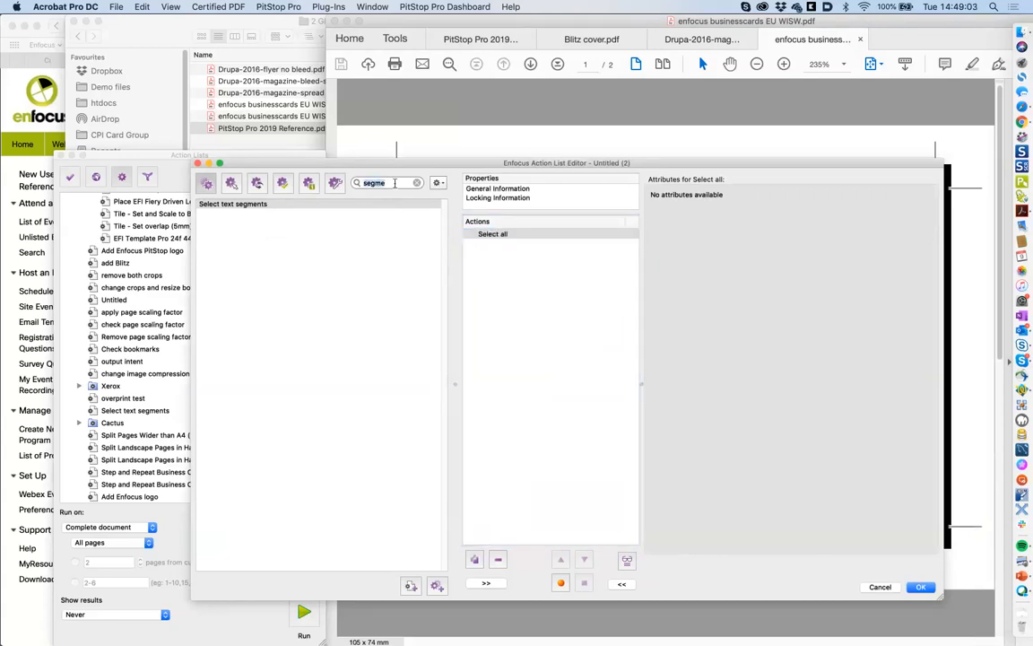
drag(501, 163, 449, 223)
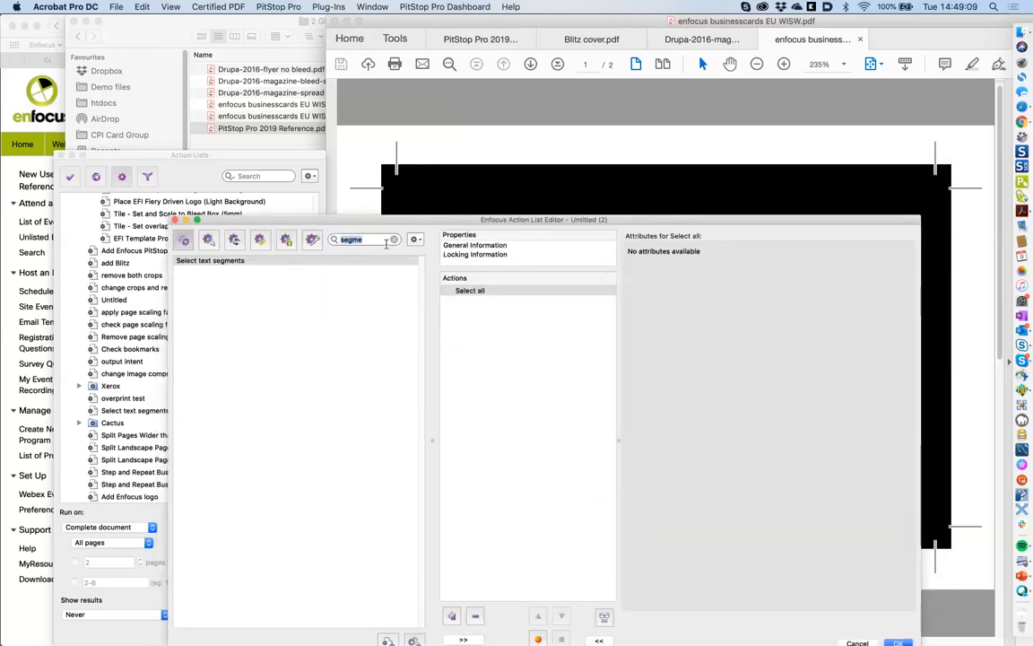
text(cut)
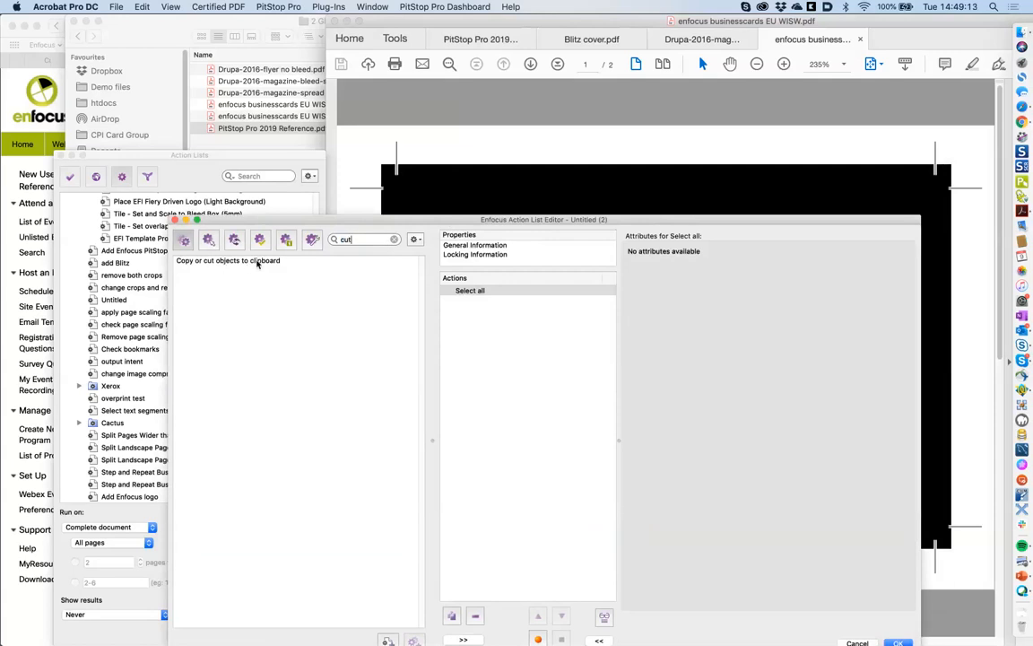
drag(257, 261, 524, 299)
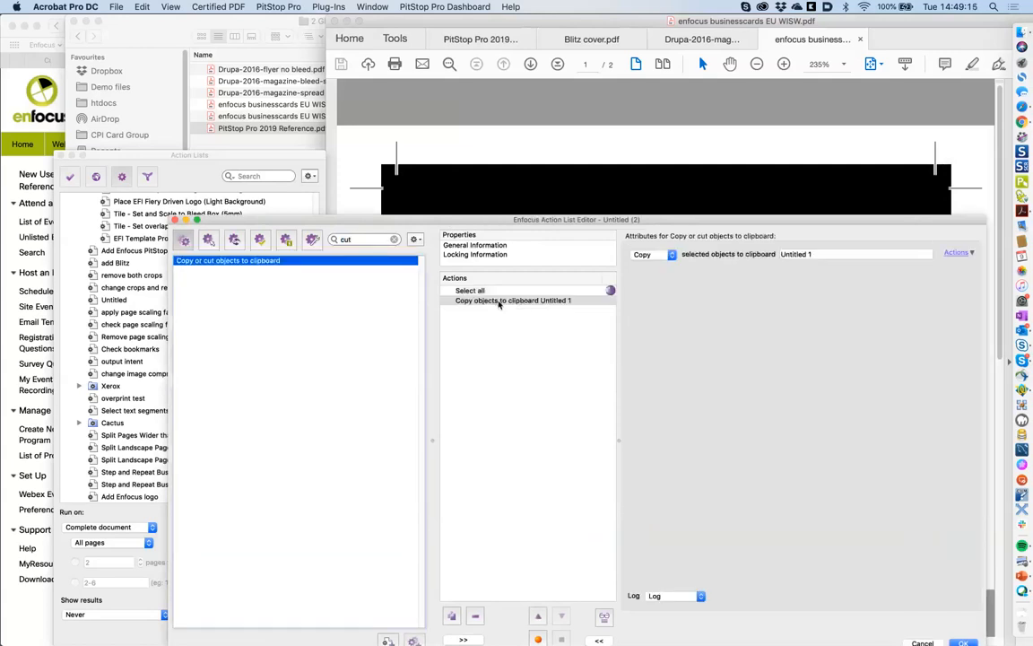
click(652, 257)
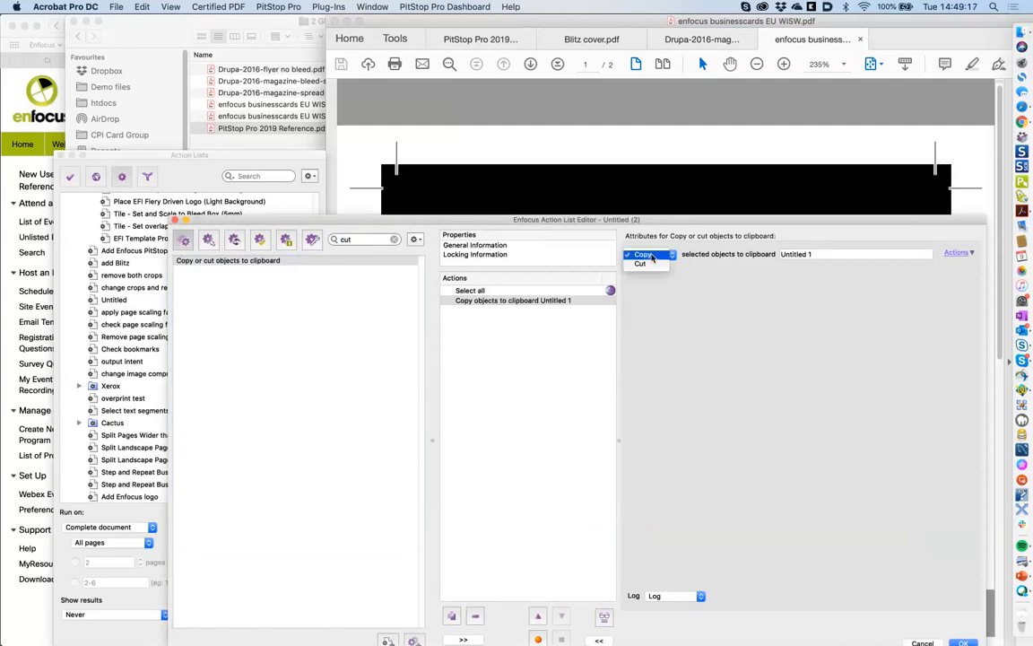
click(655, 266)
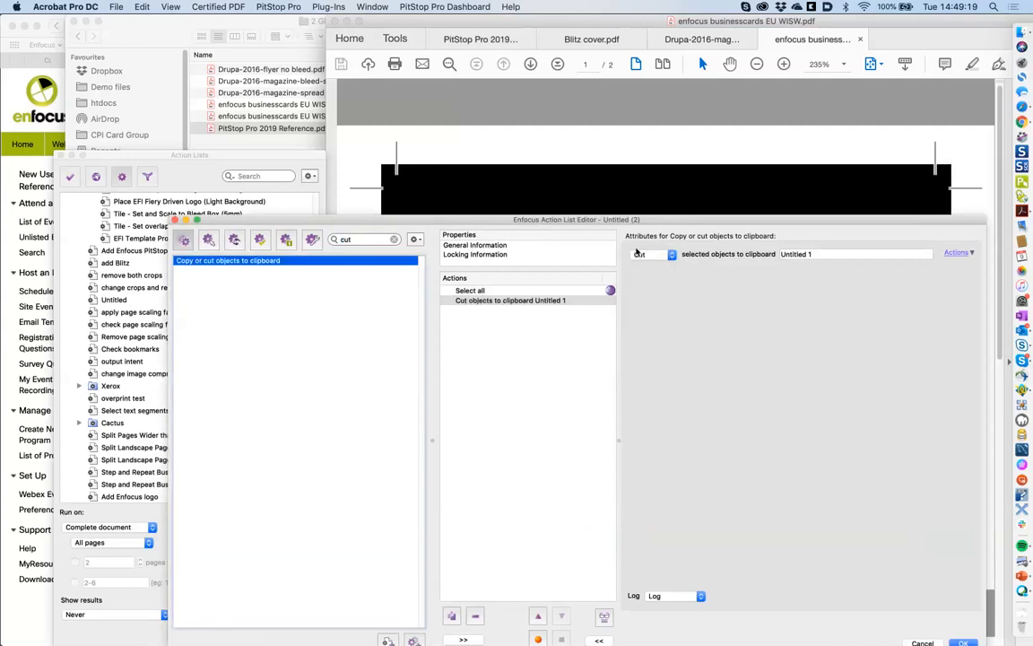
drag(813, 254, 755, 255)
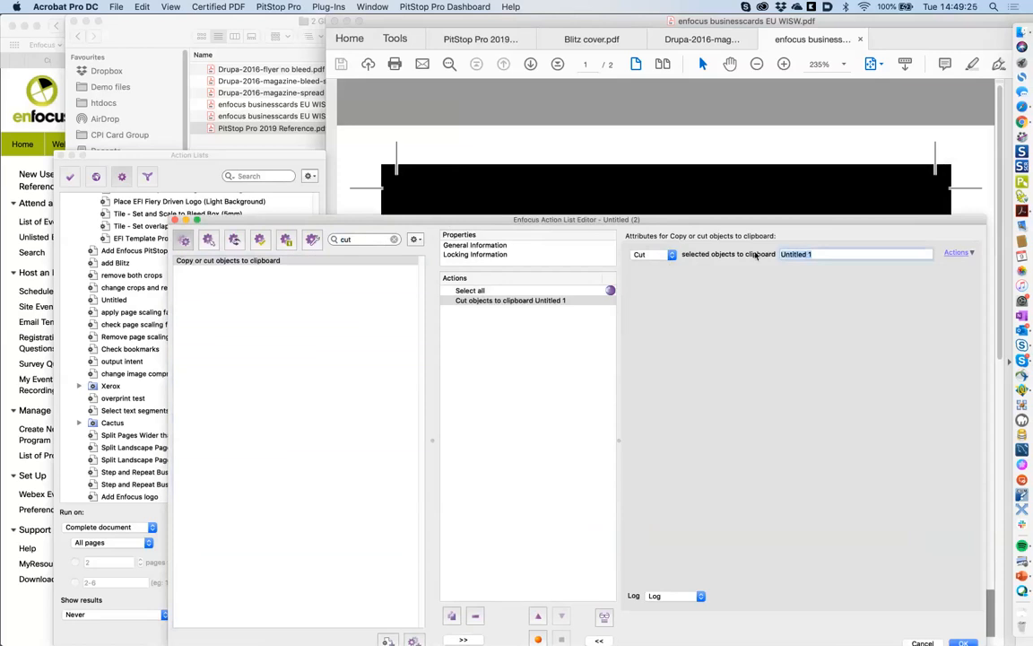
text(BC)
- Reposition the action list editor window up and to the left
drag(744, 218, 755, 201)
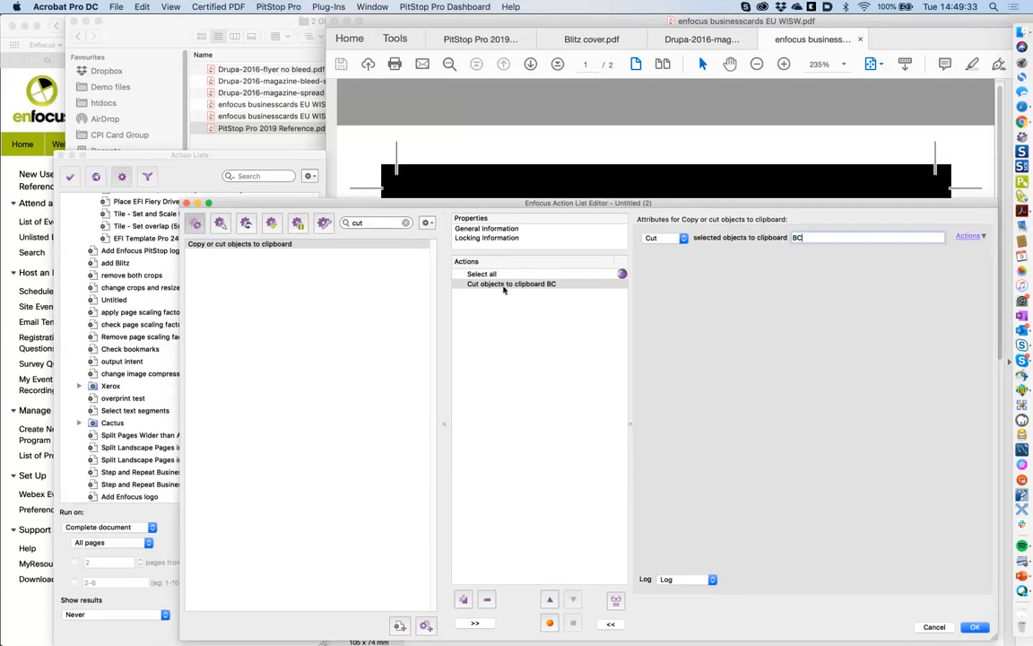
drag(362, 207, 641, 212)
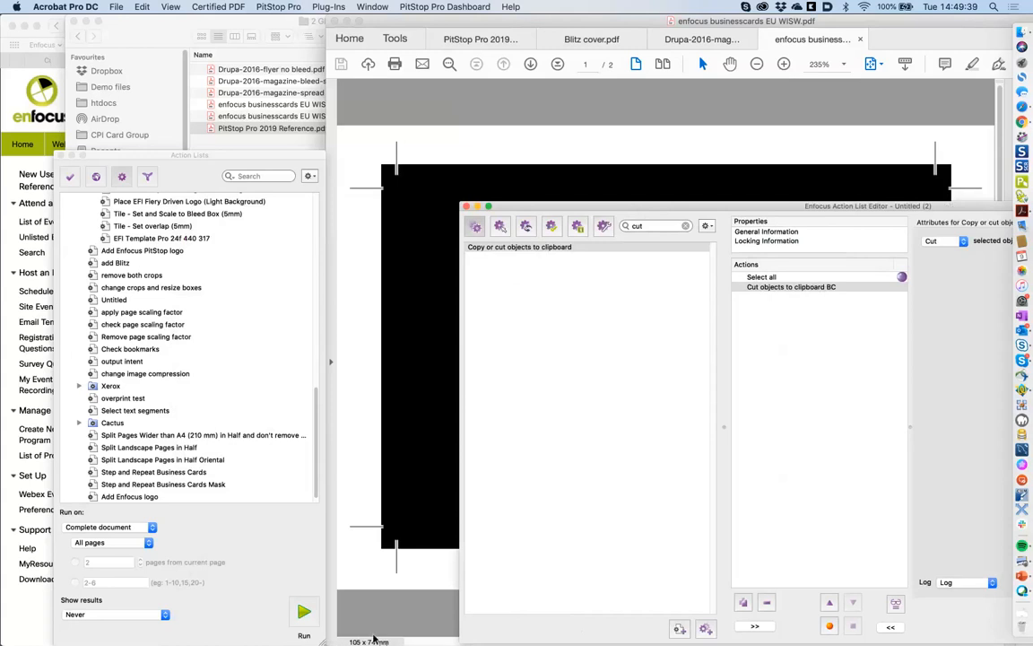
drag(563, 209, 377, 174)
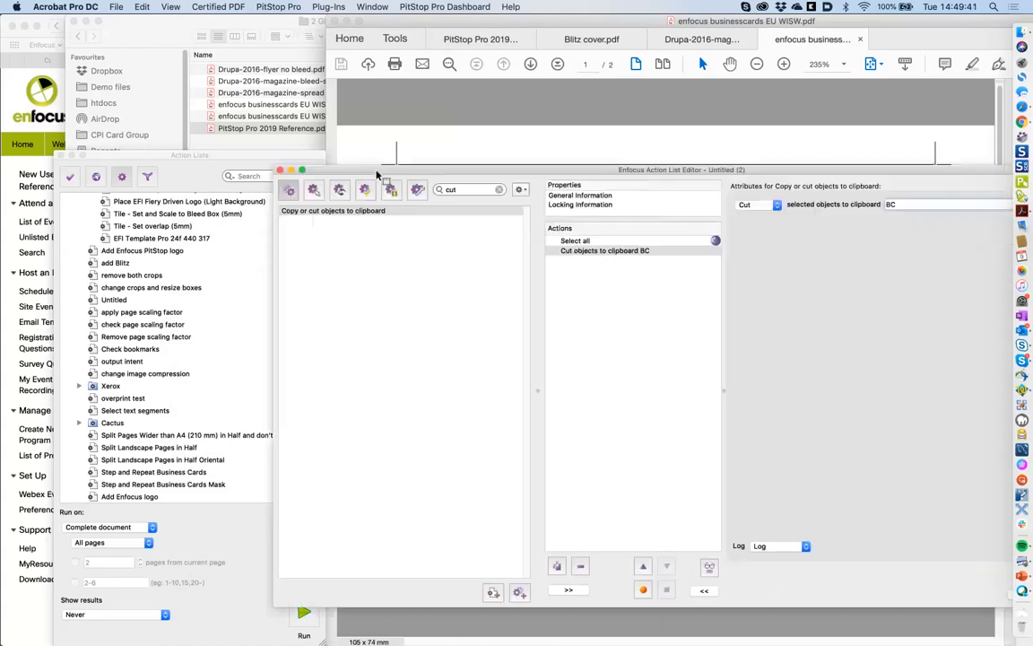
- Add a Change media box action with the upper right corner at 210 × 297 mm
click(483, 189)
text(box)
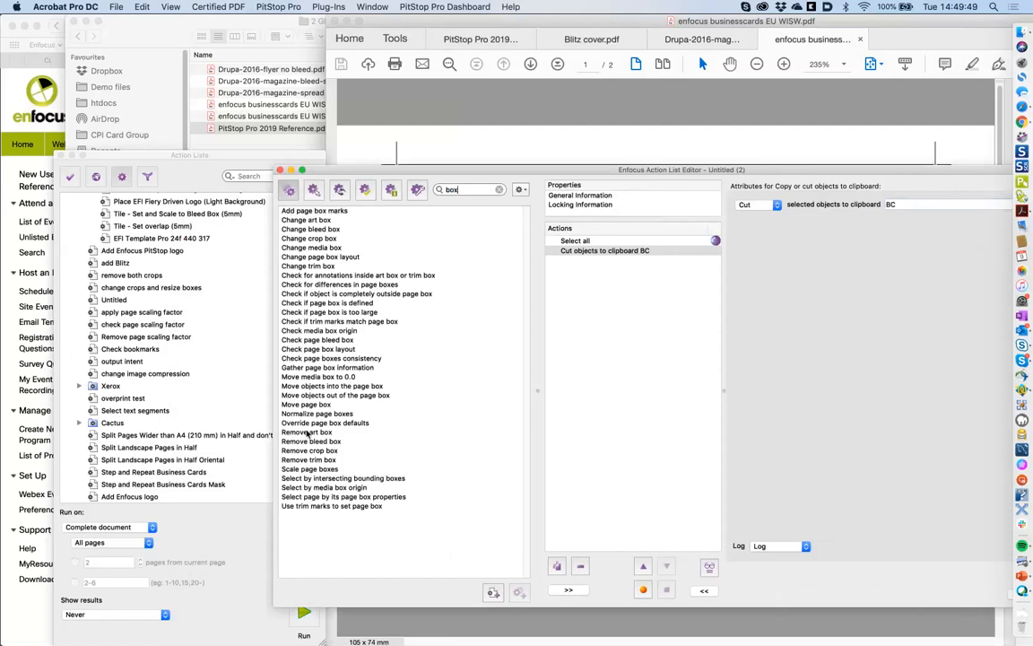
double_click(325, 248)
drag(631, 169, 541, 168)
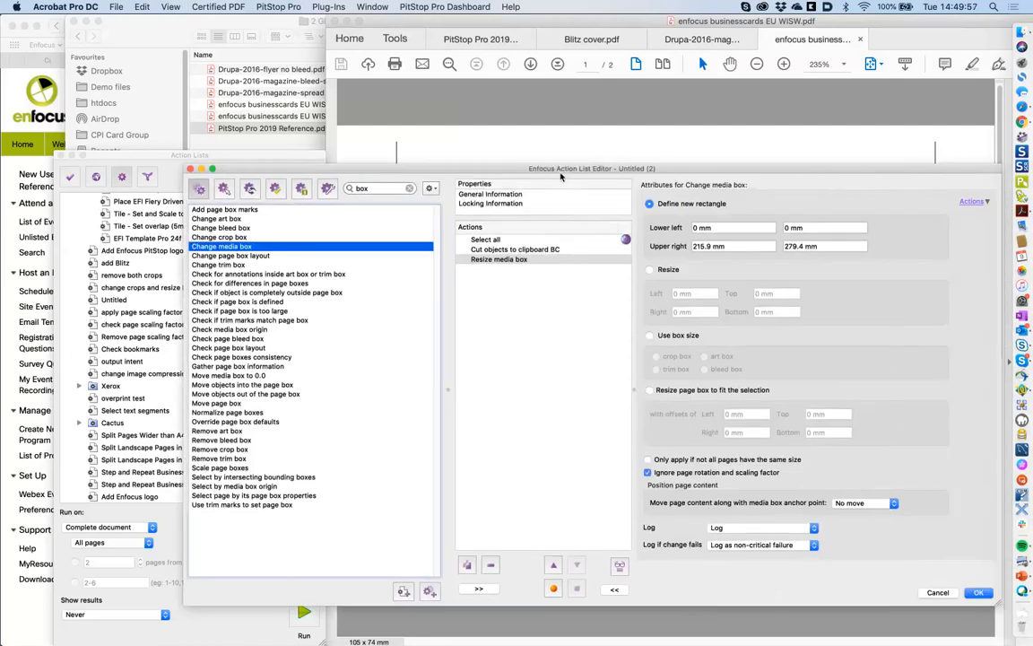
click(728, 245)
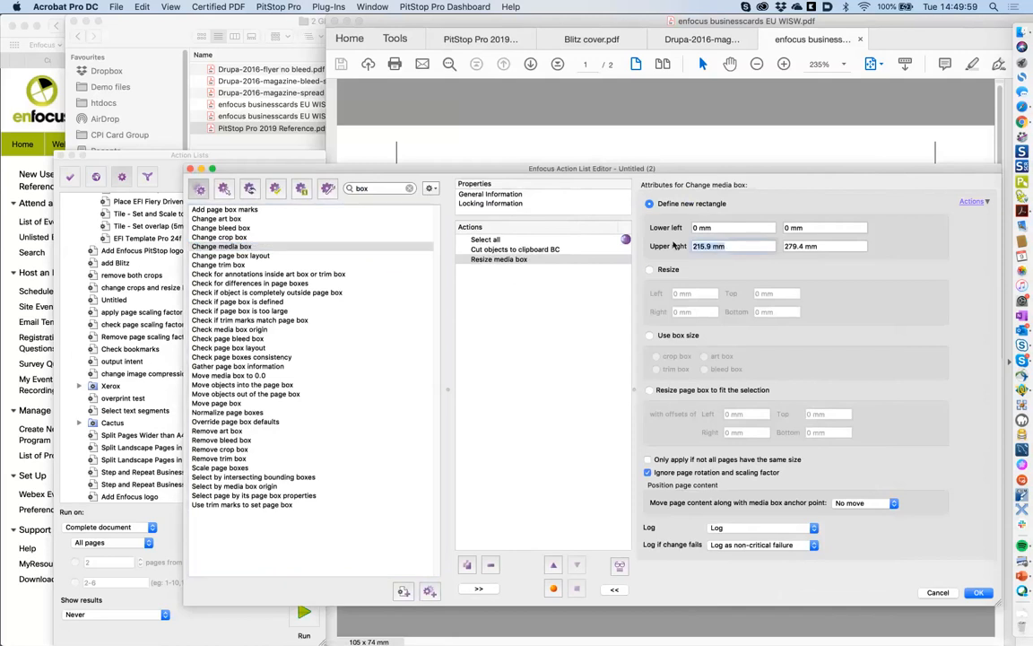
text(210)
key(Tab)
text(29)
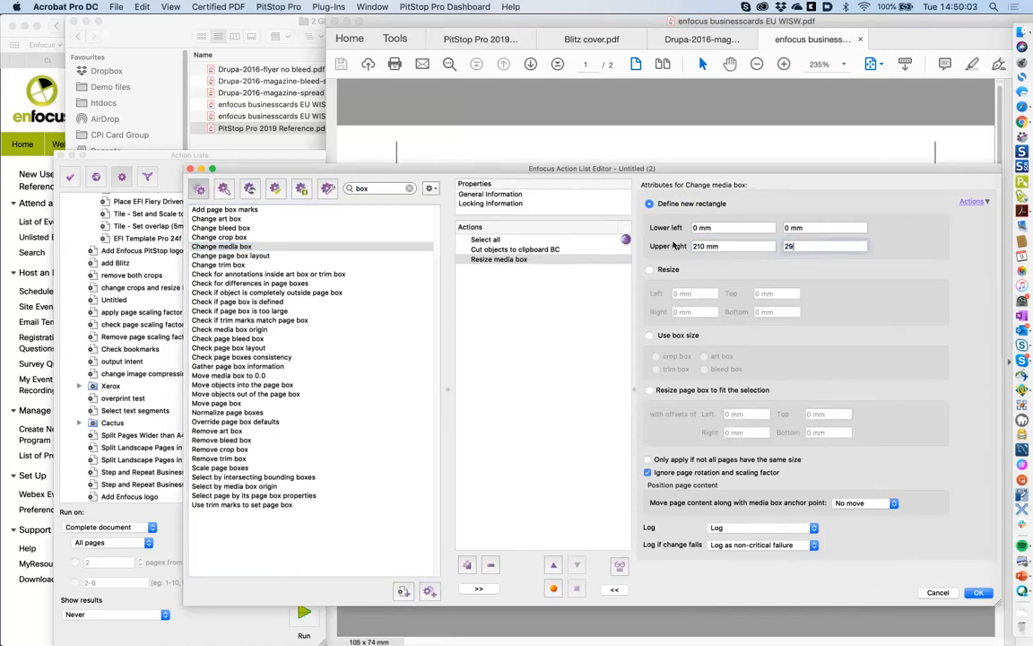
text(7)
key(Tab)
- Add Change trim box, Change crop box, Remove art box and Remove bleed box actions
double_click(234, 265)
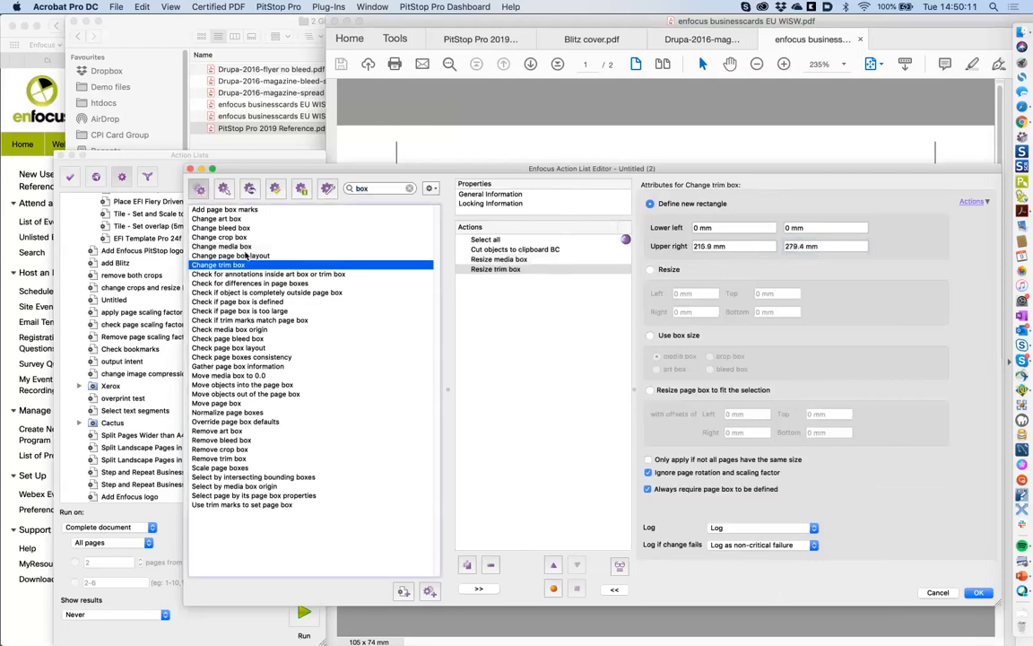
double_click(235, 238)
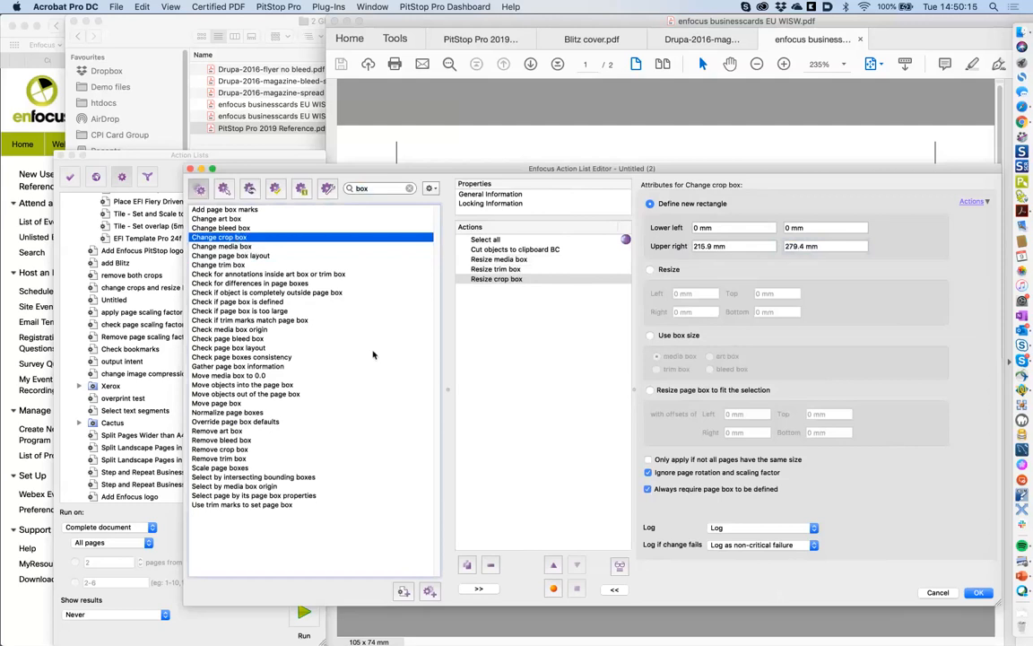
double_click(223, 431)
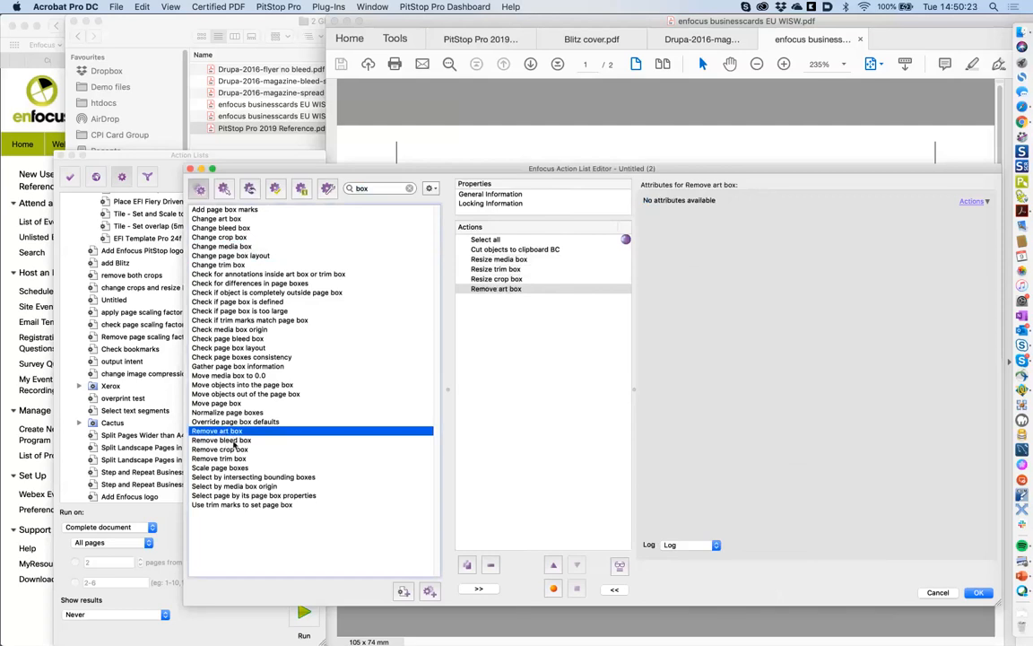
click(230, 440)
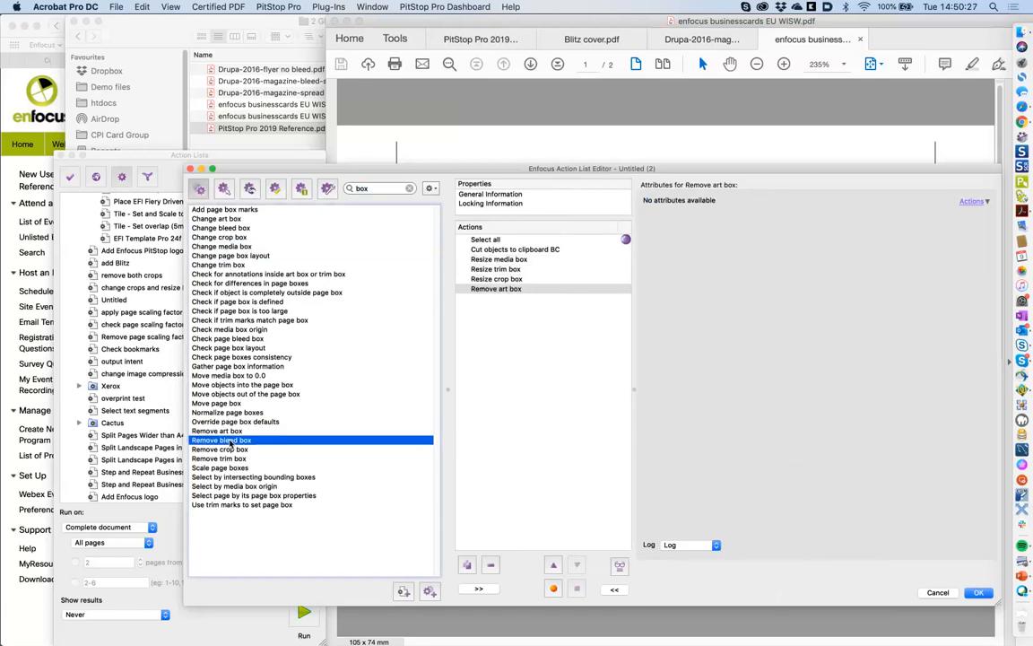
drag(230, 440, 516, 268)
click(515, 262)
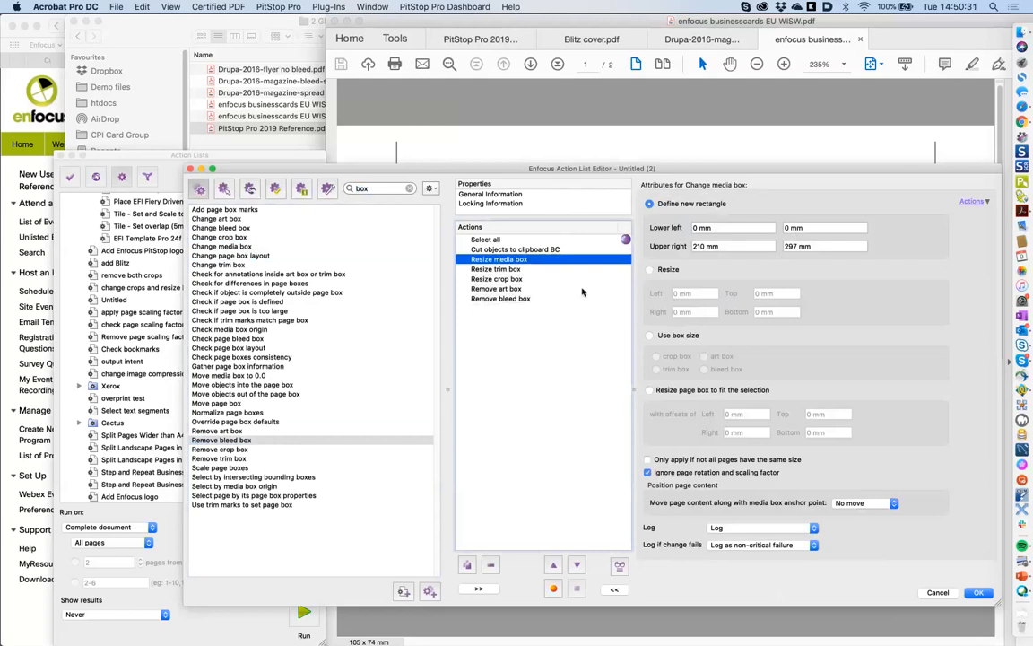
- Set both the trim box and crop box actions to use the media box size
click(518, 270)
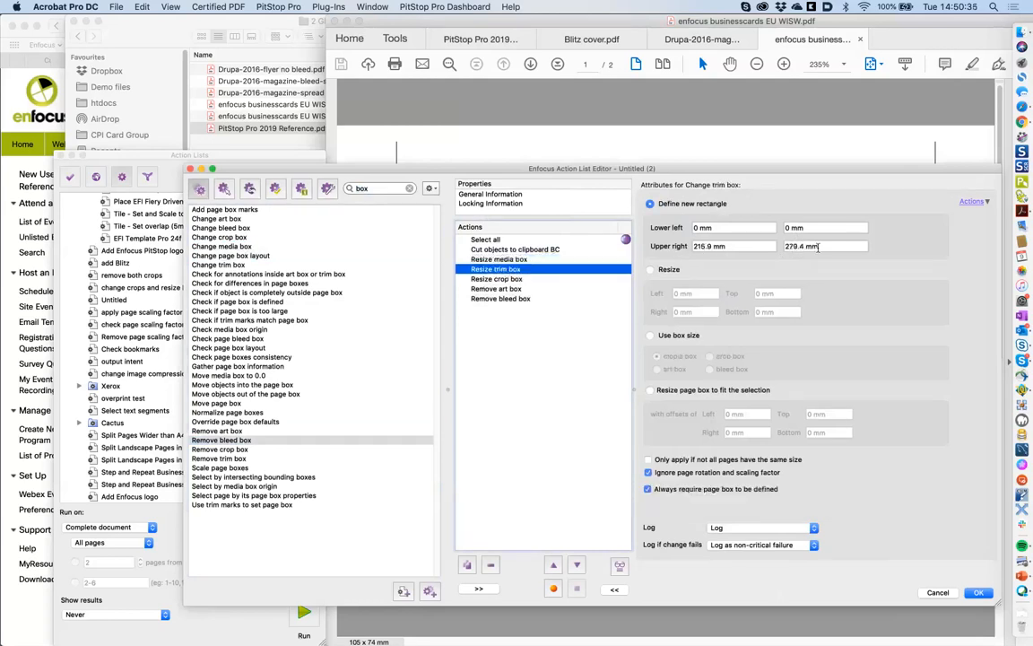
click(650, 336)
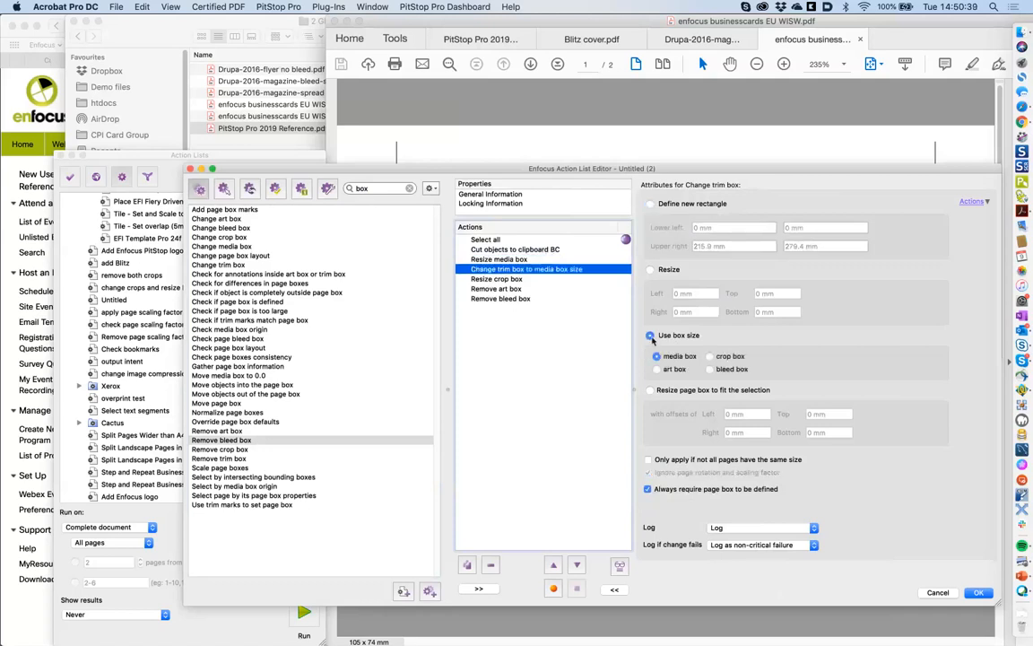
click(531, 279)
click(650, 337)
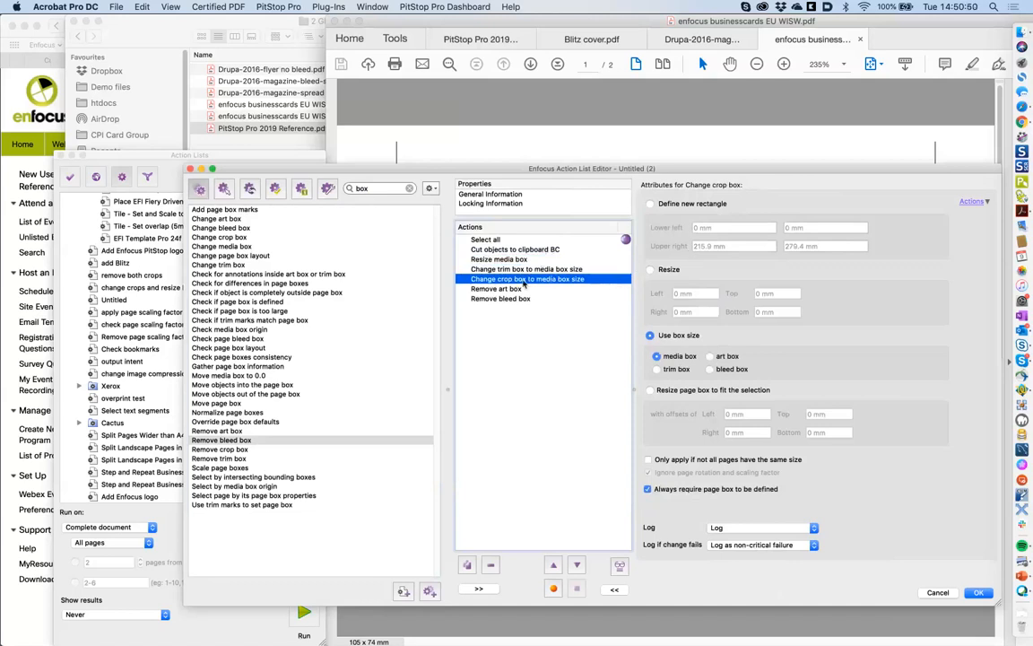
- Try offset and fit-to-selection options for the crop box, then revert to media box size
click(650, 270)
click(682, 293)
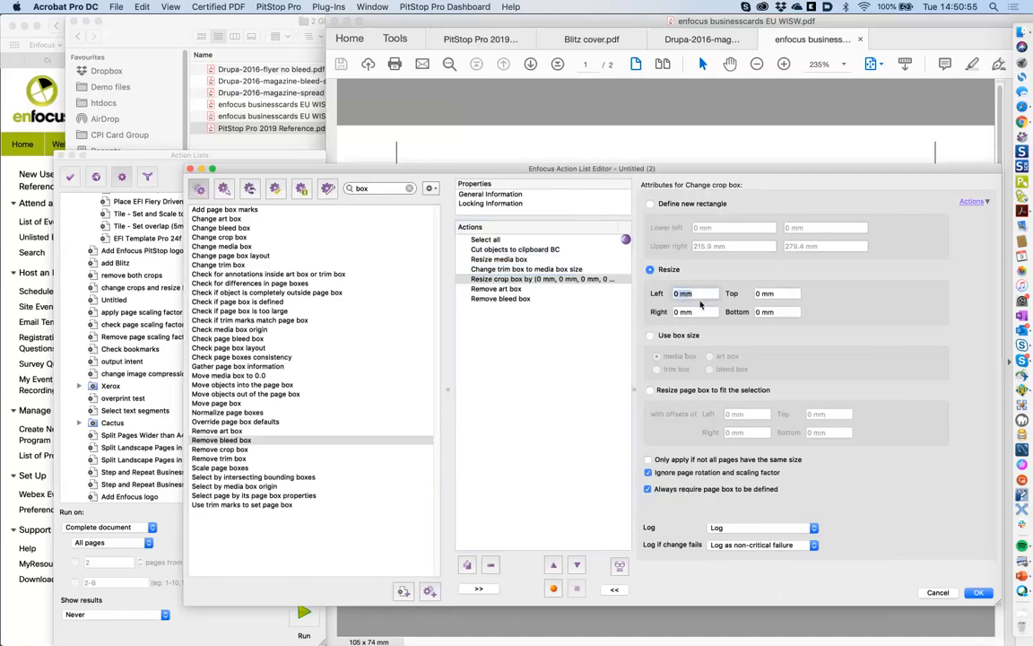
text(6)
key(BackSpace)
text(5)
key(BackSpace)
text(0)
click(680, 393)
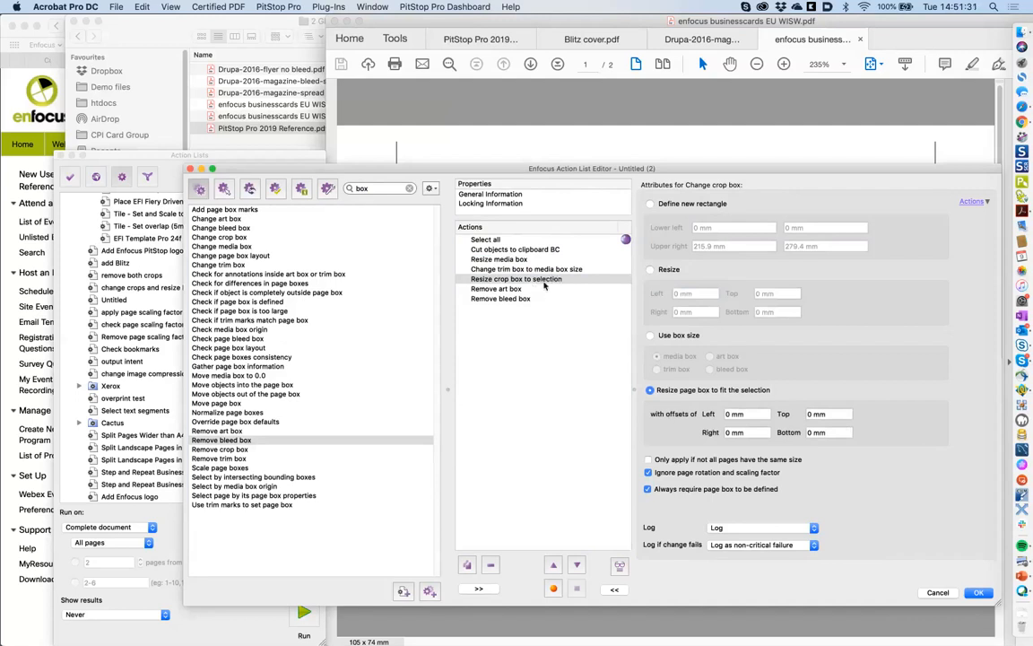
click(650, 335)
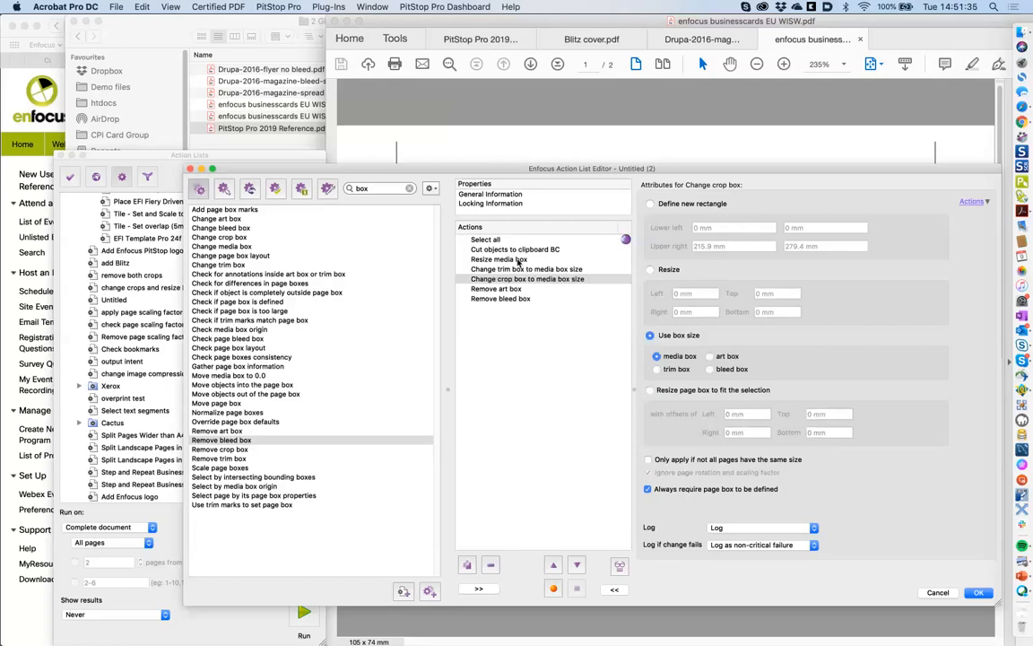
- Review the media, trim, crop, bleed box and cut-to-clipboard BC action settings
click(519, 260)
click(520, 269)
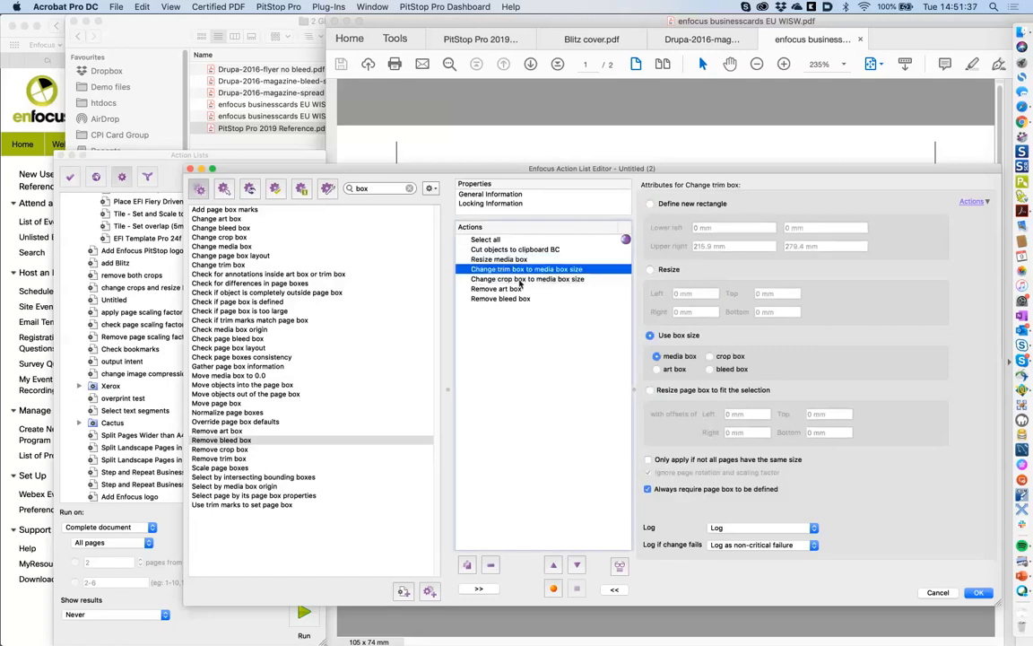
click(519, 279)
click(518, 298)
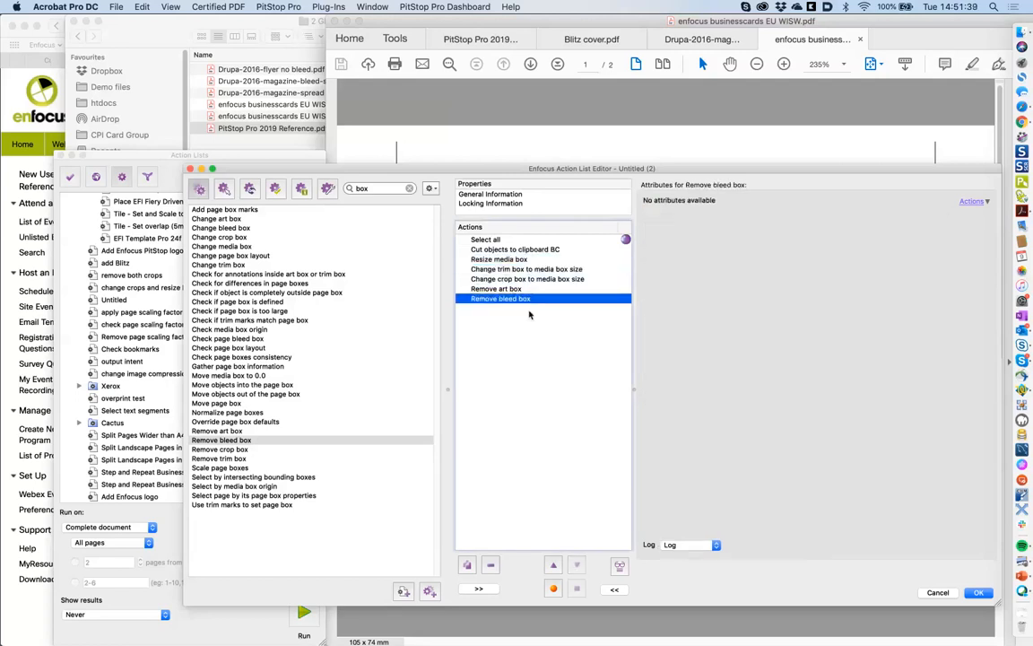
click(499, 251)
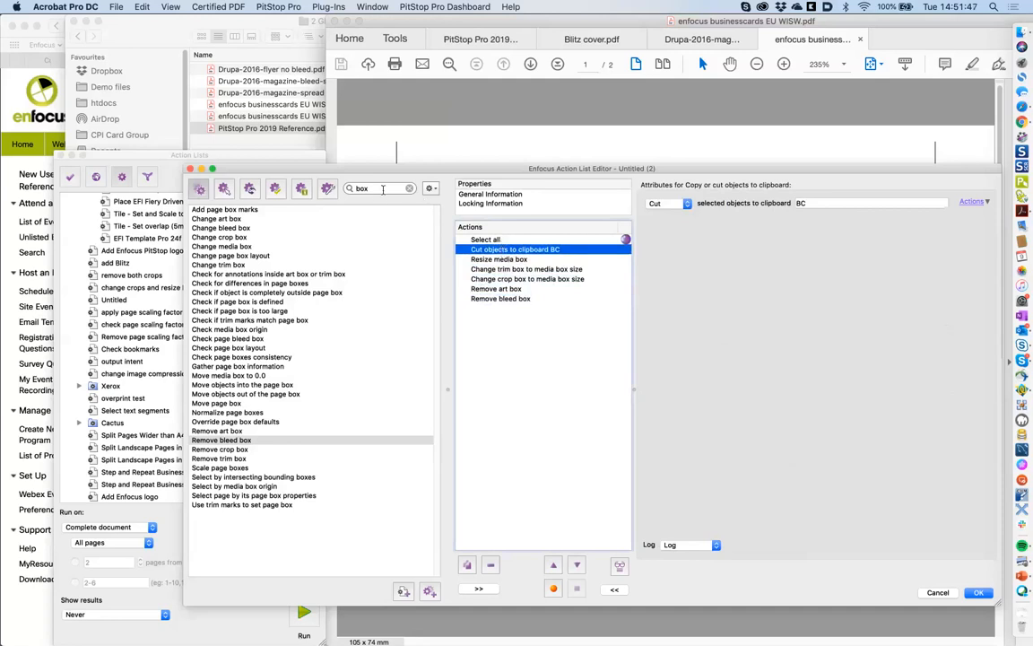
click(349, 189)
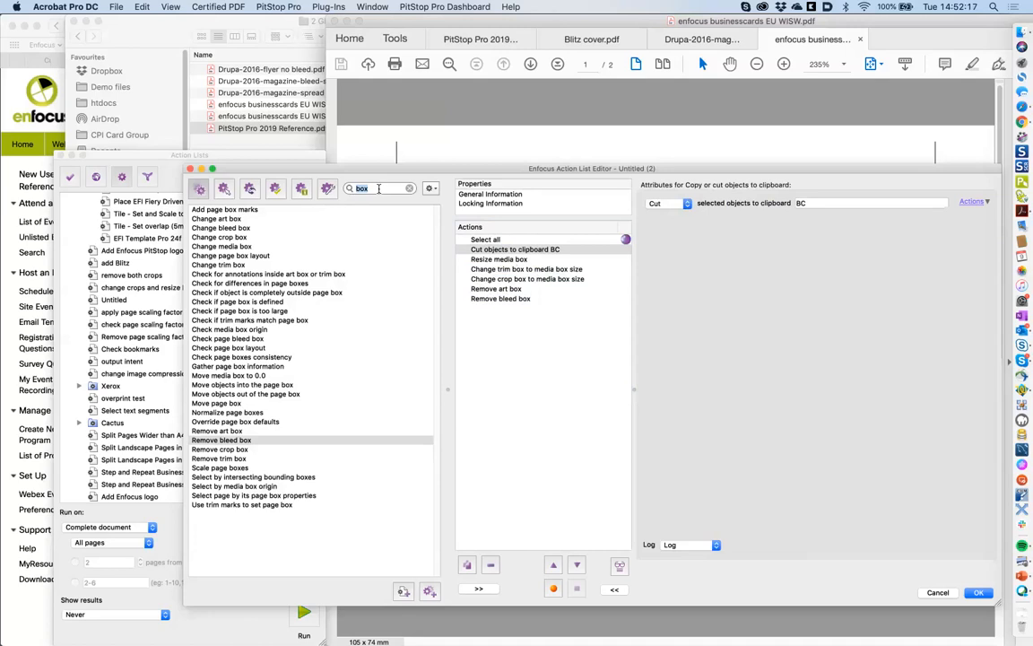
- Search the action library for 'select all' and add a Select all step to the list
text(se)
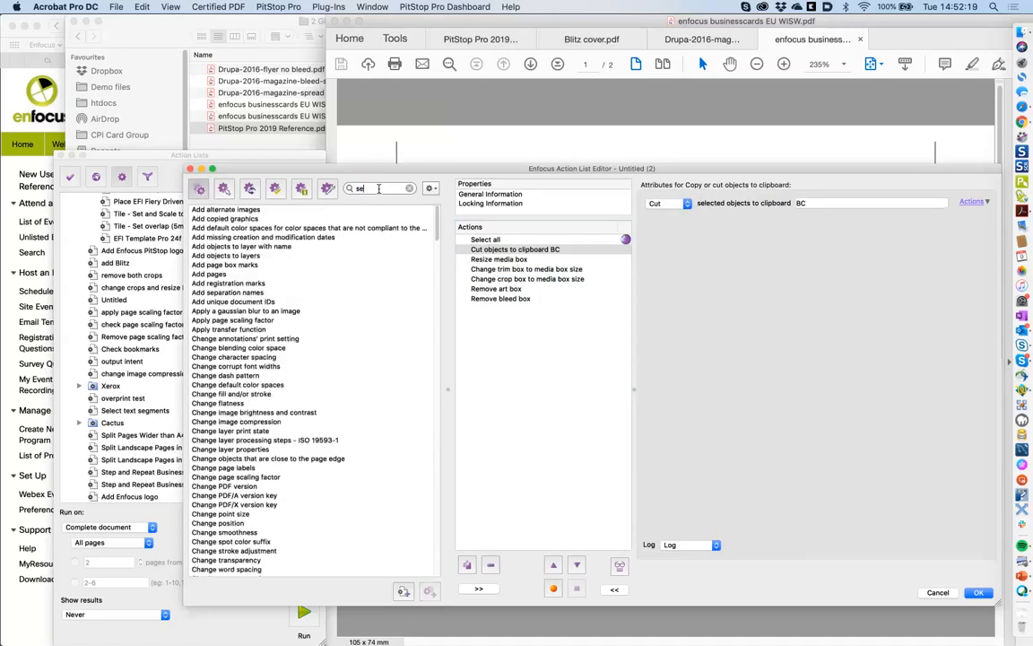
text(lect)
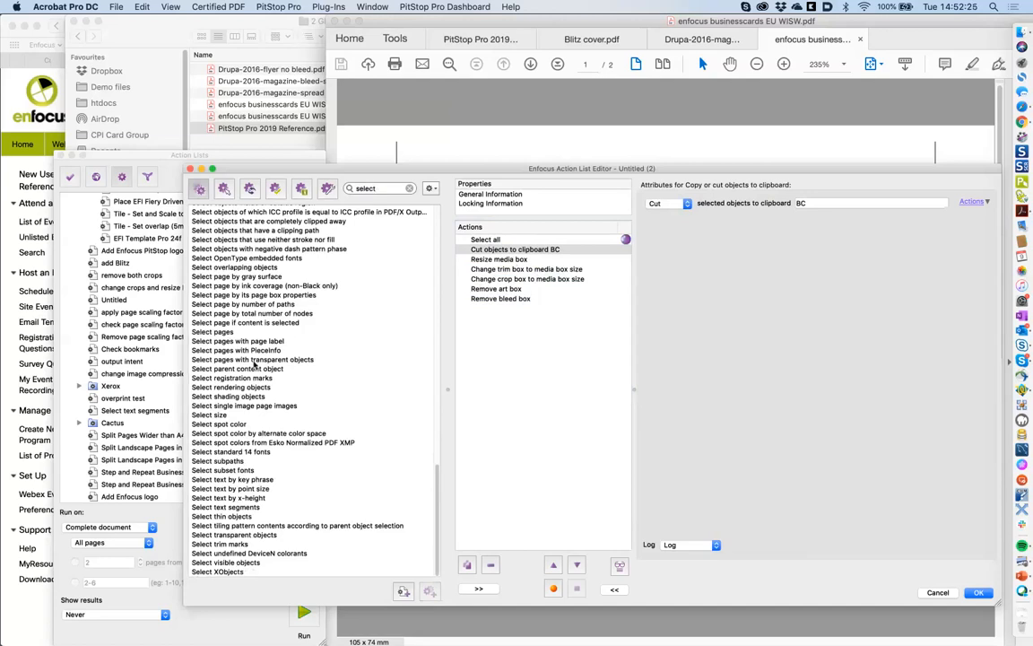
scroll(247, 367, up, 5)
scroll(260, 377, up, 4)
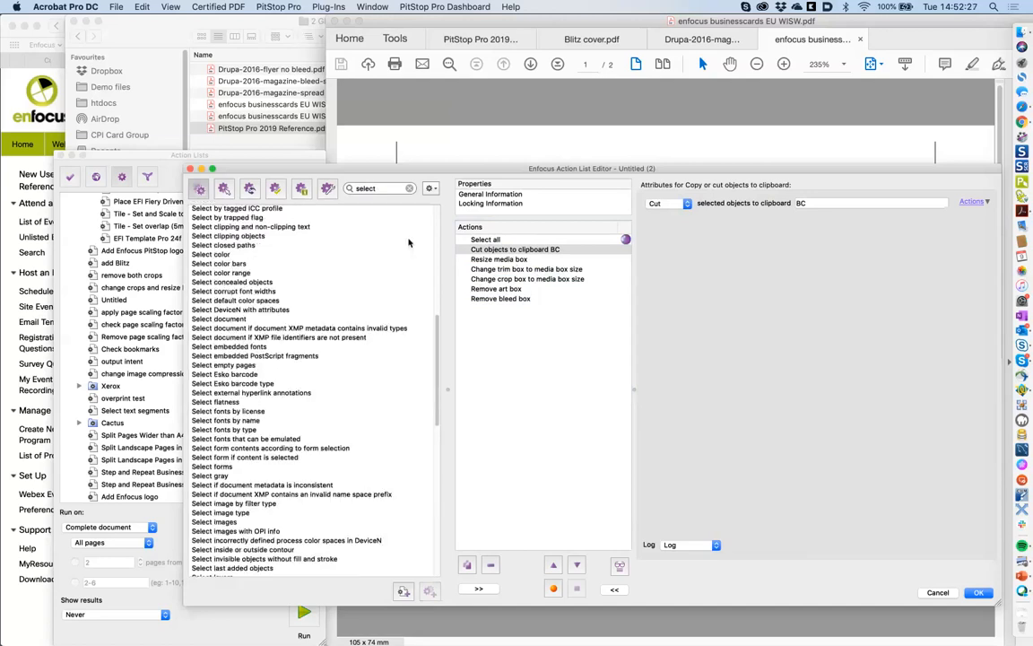
text(all)
click(207, 210)
double_click(208, 210)
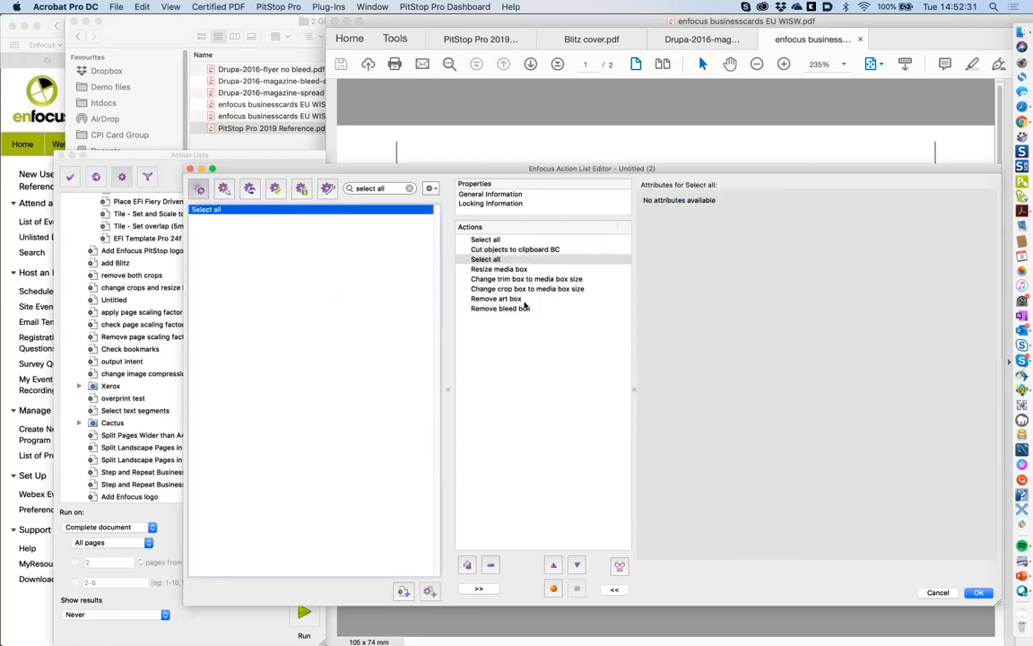
- Move the new Select all step to the end, after Remove bleed box, then search for 'paste'
click(553, 564)
click(553, 565)
click(575, 565)
click(575, 565)
click(575, 565)
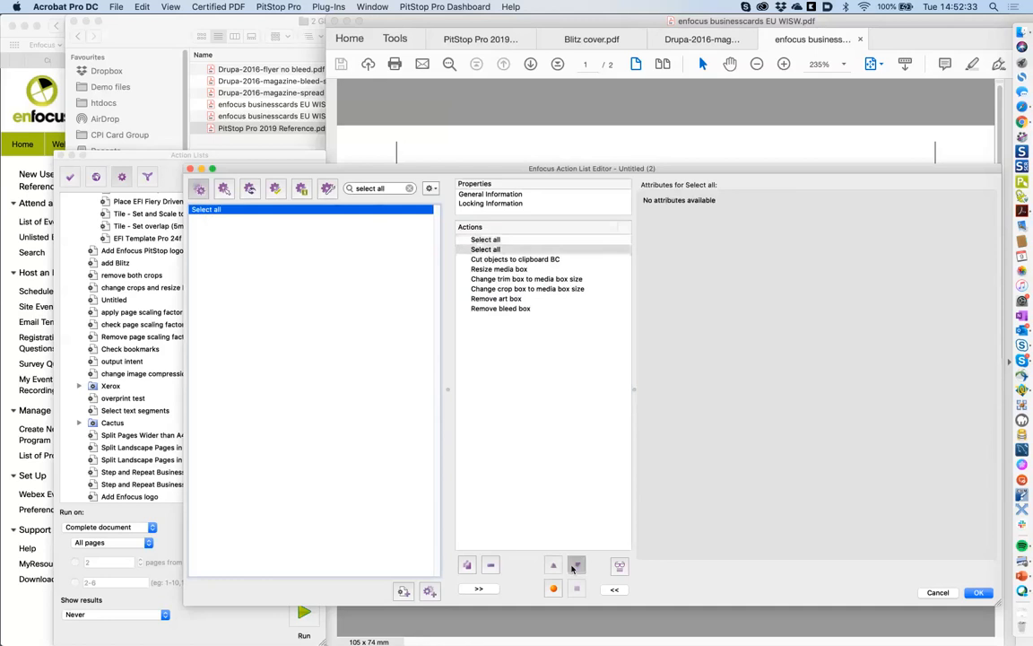
click(575, 565)
click(574, 565)
click(575, 565)
click(575, 565)
click(540, 501)
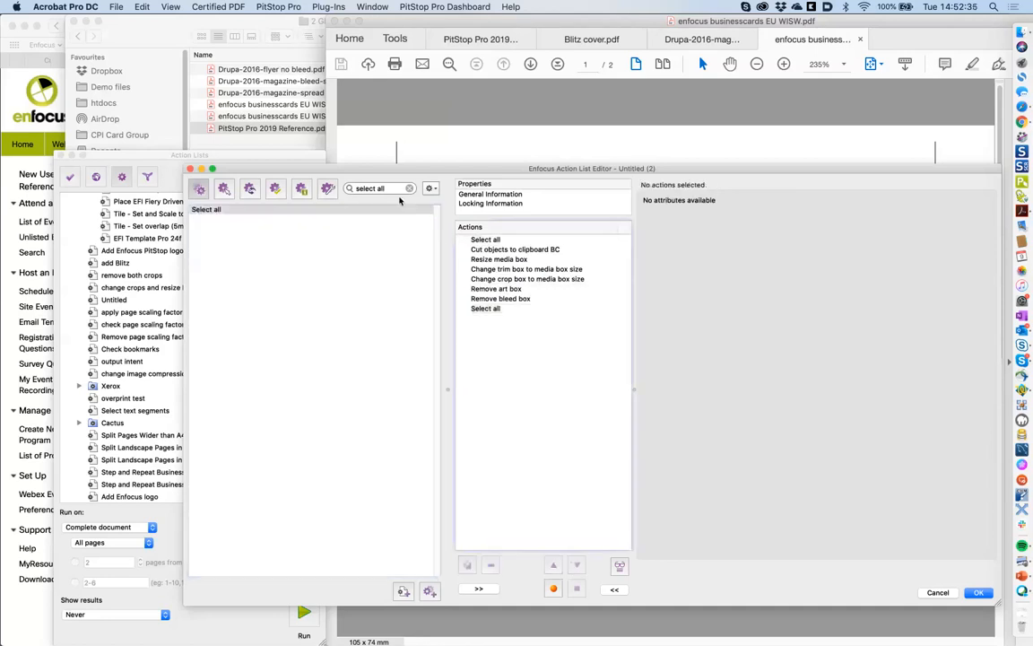
triple_click(395, 190)
text(paste)
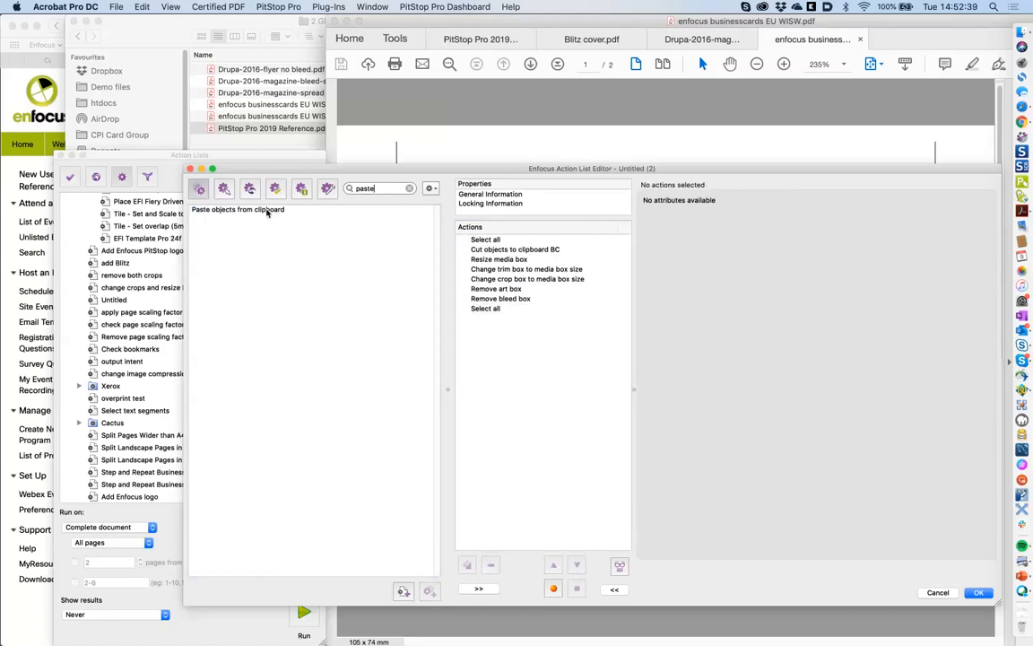
- Add a Paste objects from clipboard step that pastes from clipboard BC
double_click(266, 210)
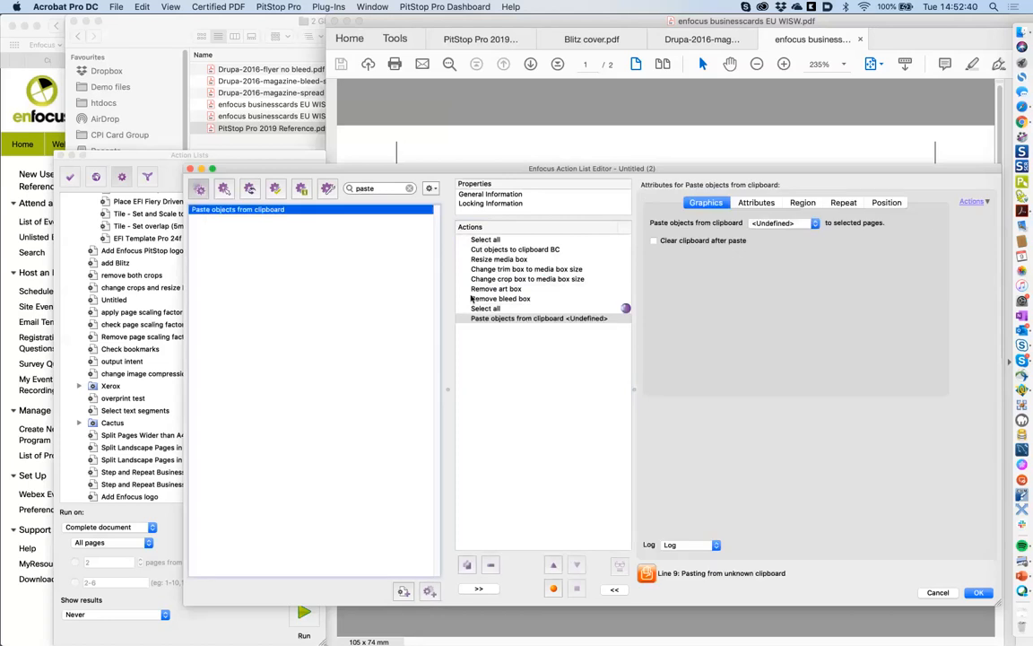
click(773, 222)
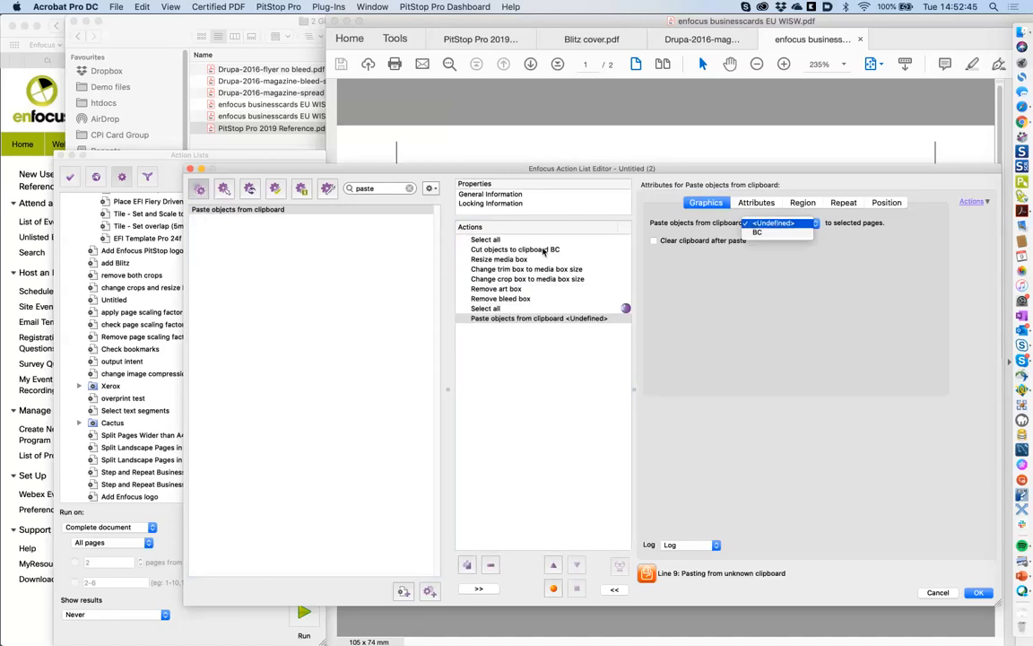
click(756, 232)
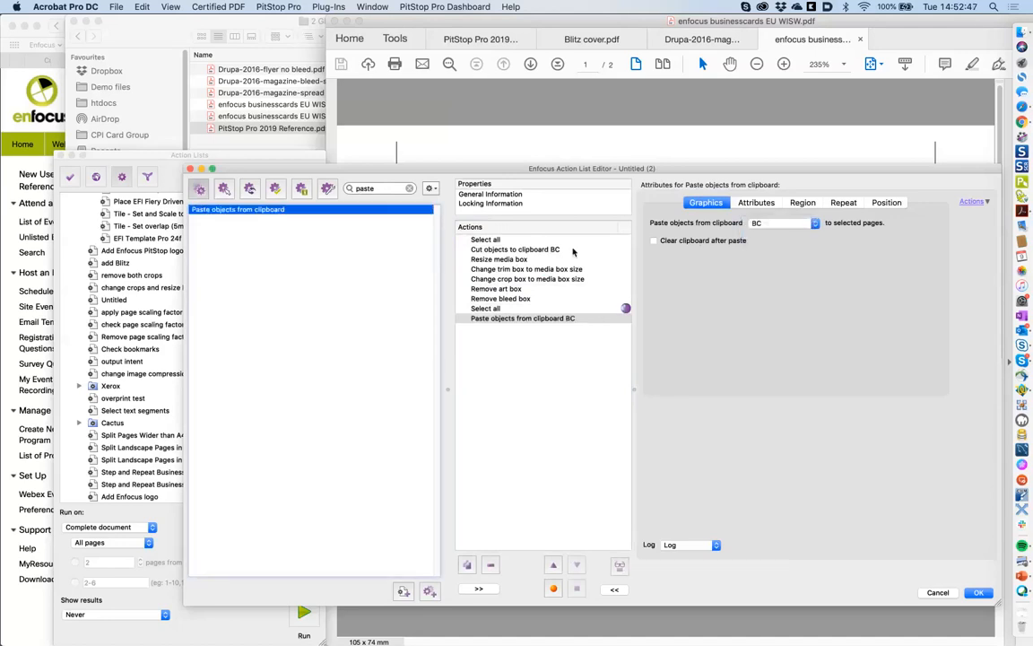
drag(666, 169, 619, 164)
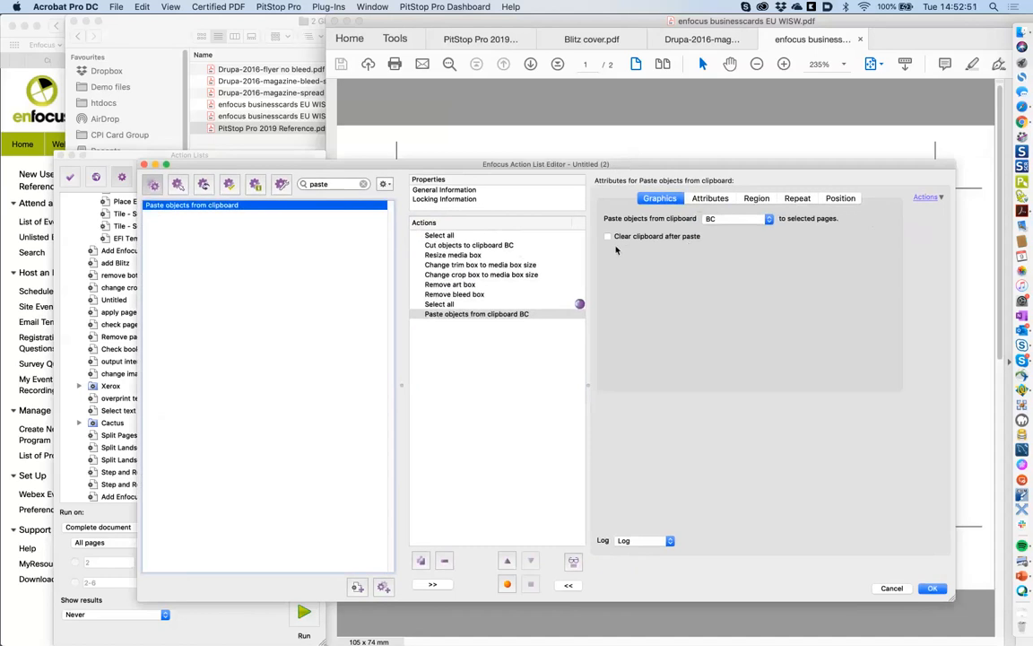
- Set the paste region to be relative to the media box
click(710, 199)
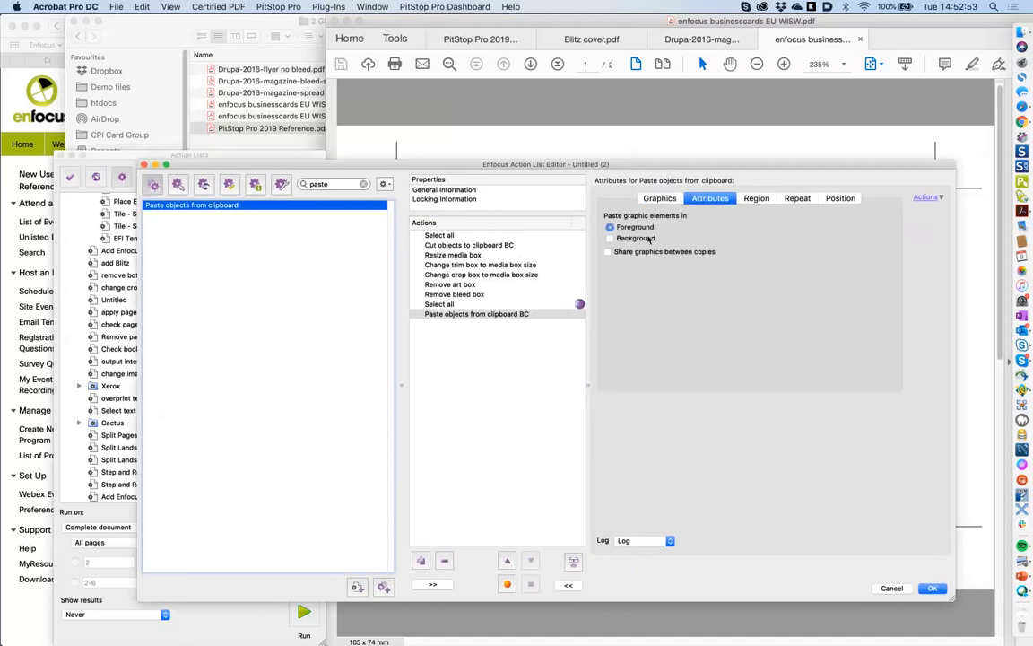
click(660, 198)
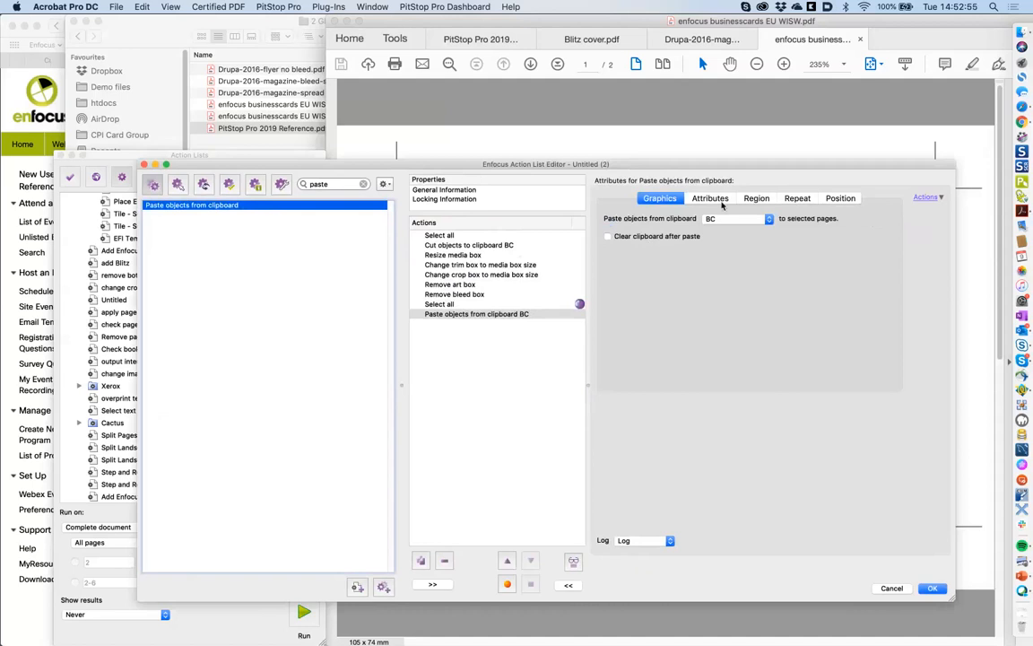
click(716, 199)
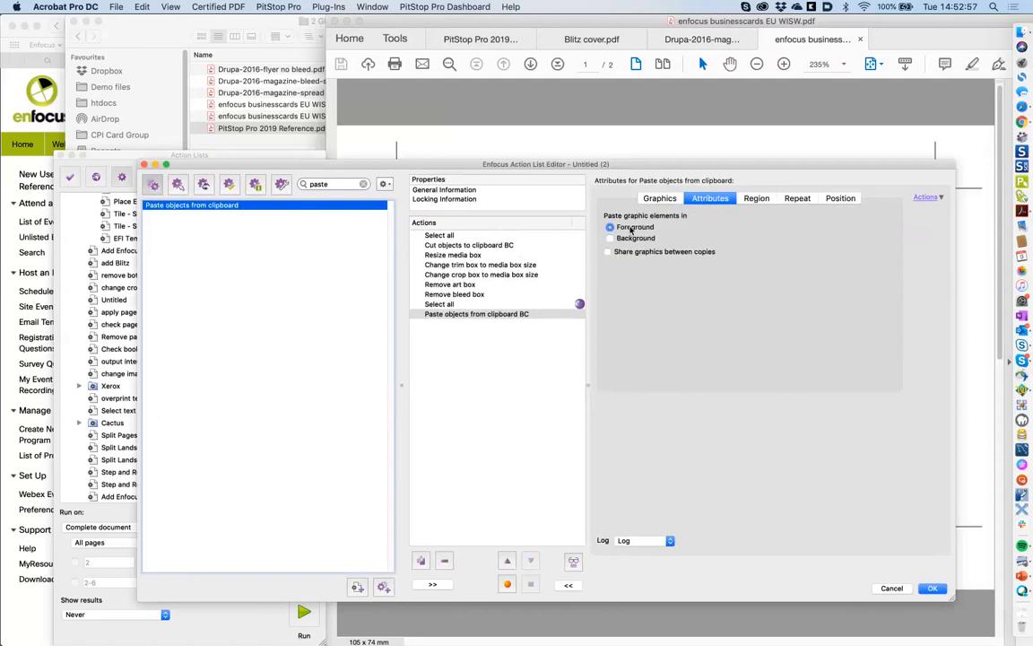
click(756, 199)
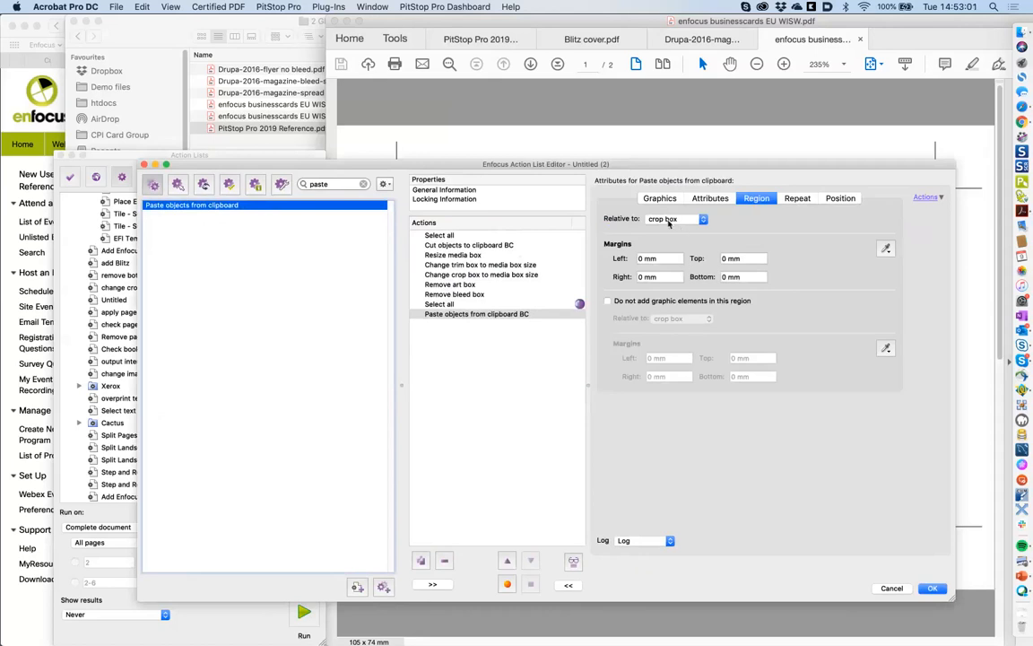
click(671, 220)
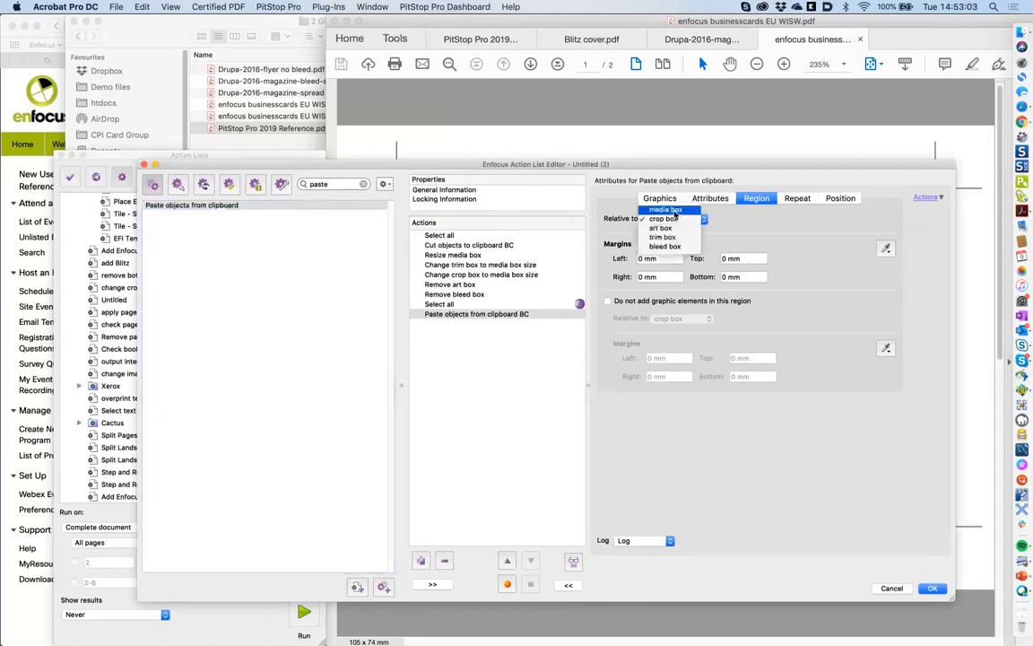
click(673, 211)
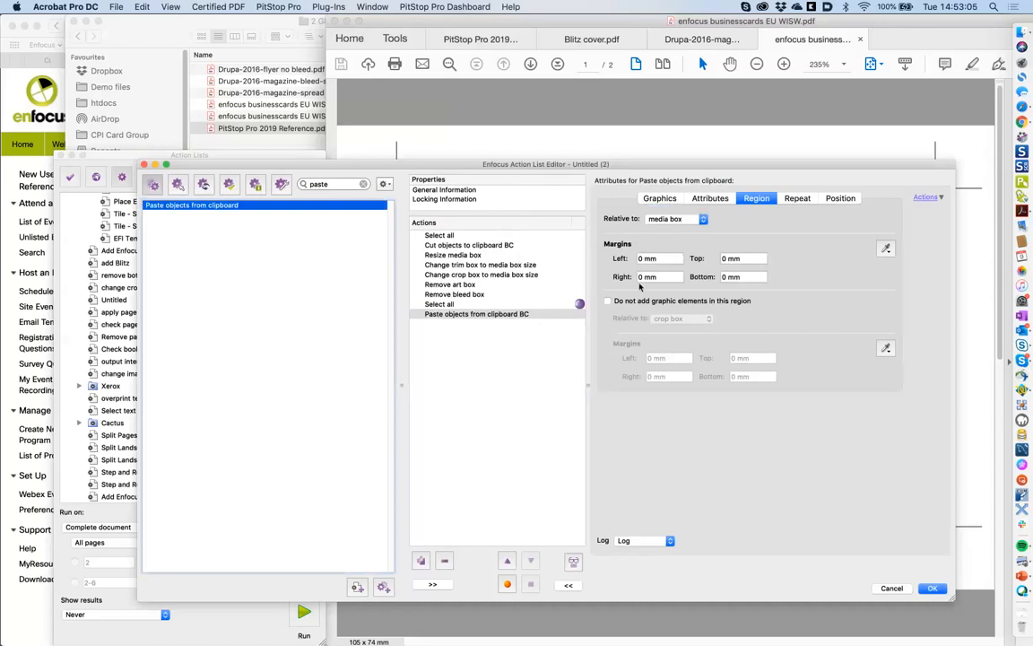
- Repeat the paste a fixed number of times: 2 columns and 4 rows
click(804, 201)
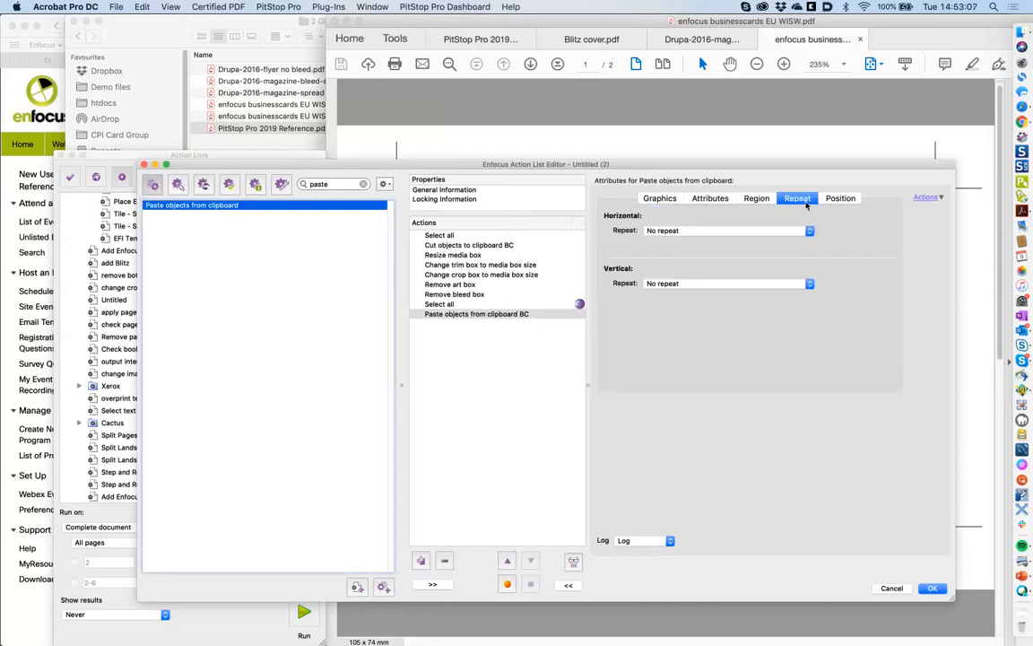
click(701, 229)
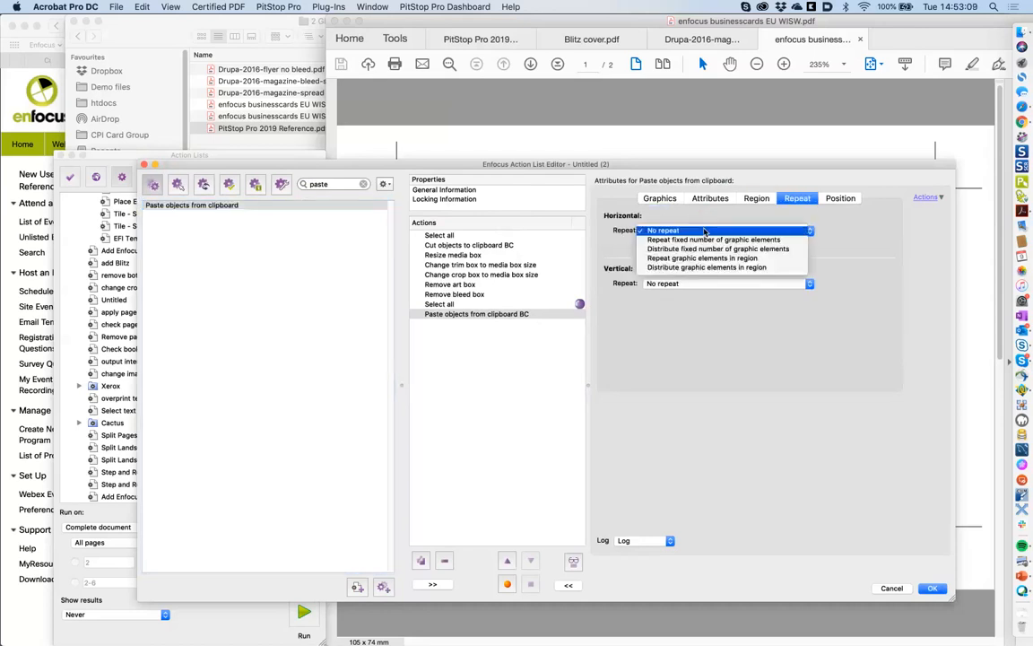
click(712, 241)
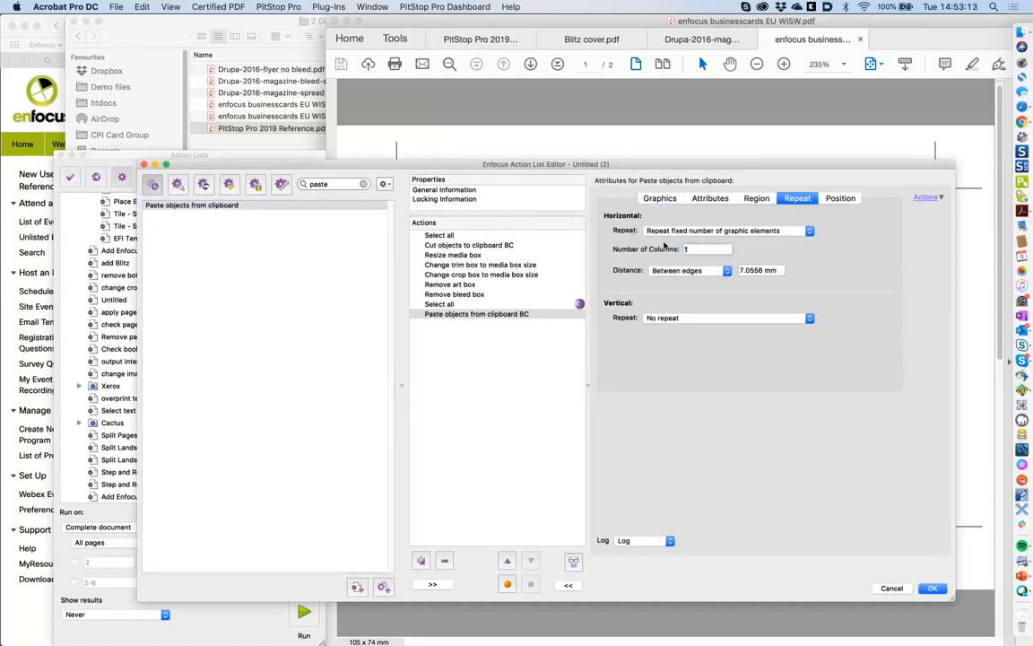
text(2)
click(663, 319)
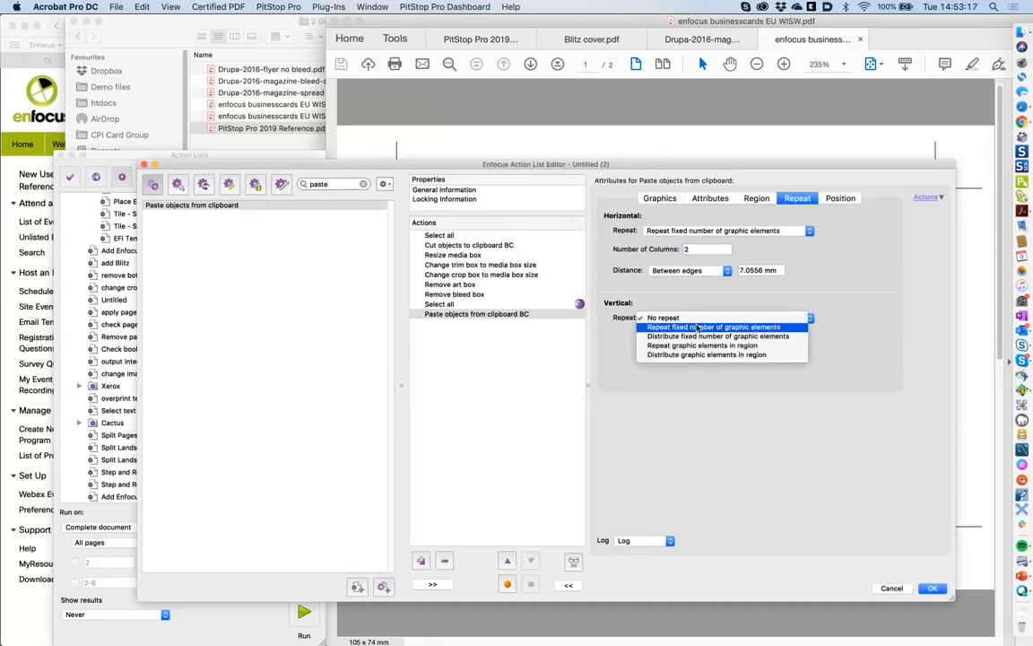
click(697, 327)
drag(687, 337, 659, 337)
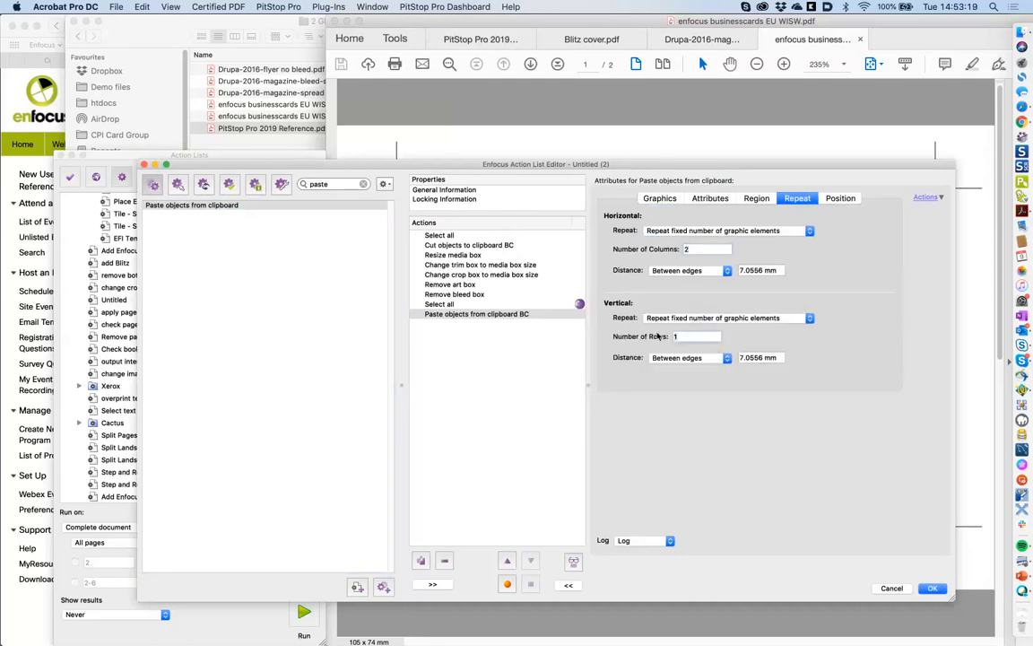
text(4)
- Set horizontal and vertical spacing to 0 mm, check placement, and save the action list
triple_click(775, 271)
text(0)
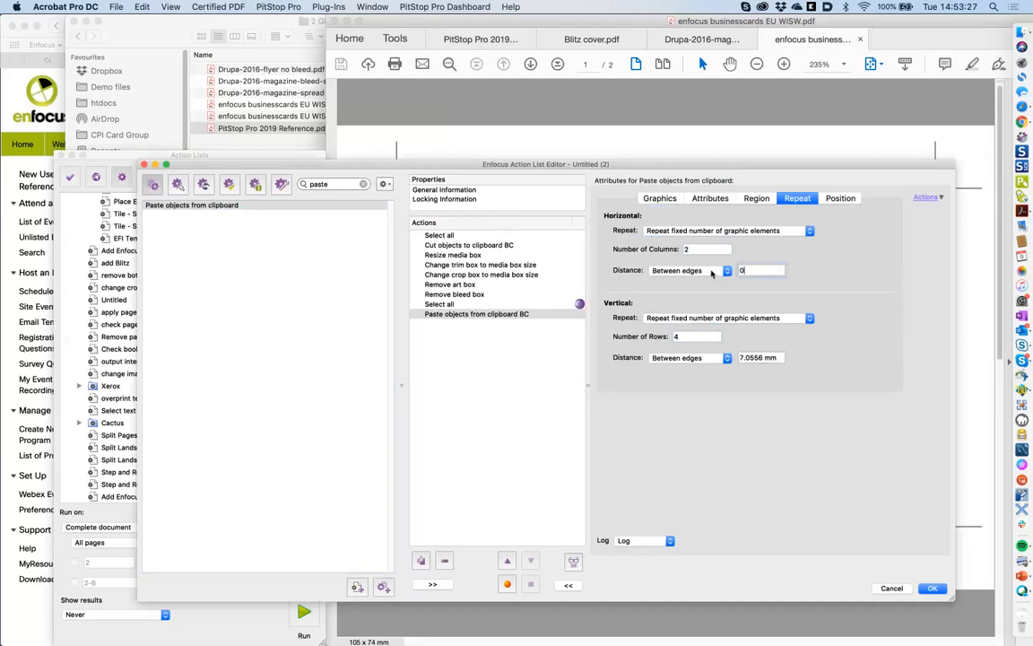
triple_click(777, 357)
text(0)
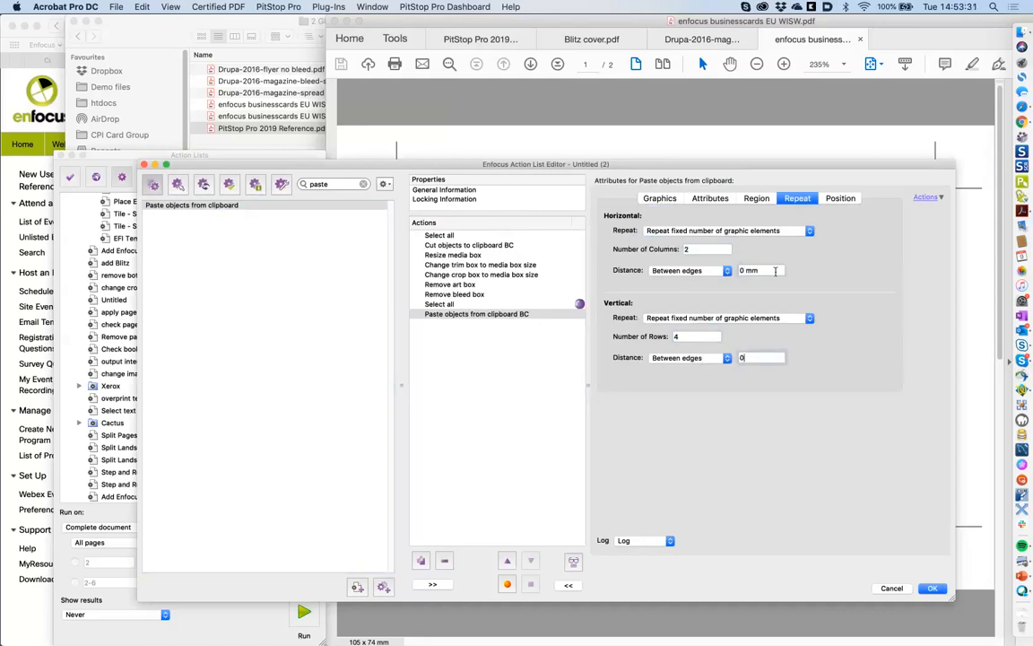
text( mm)
click(852, 201)
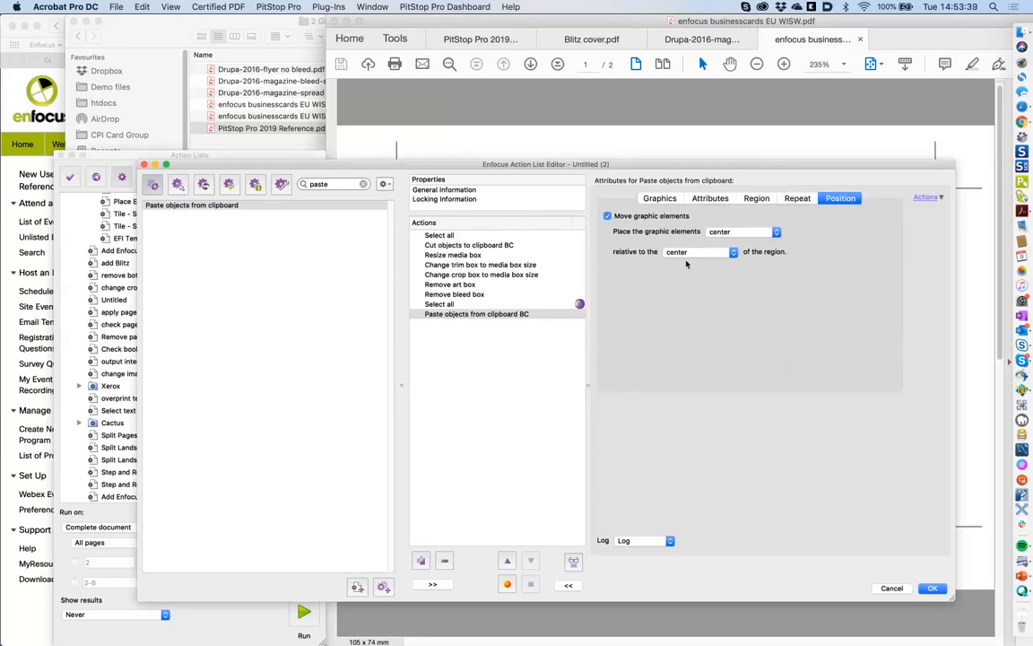
click(933, 588)
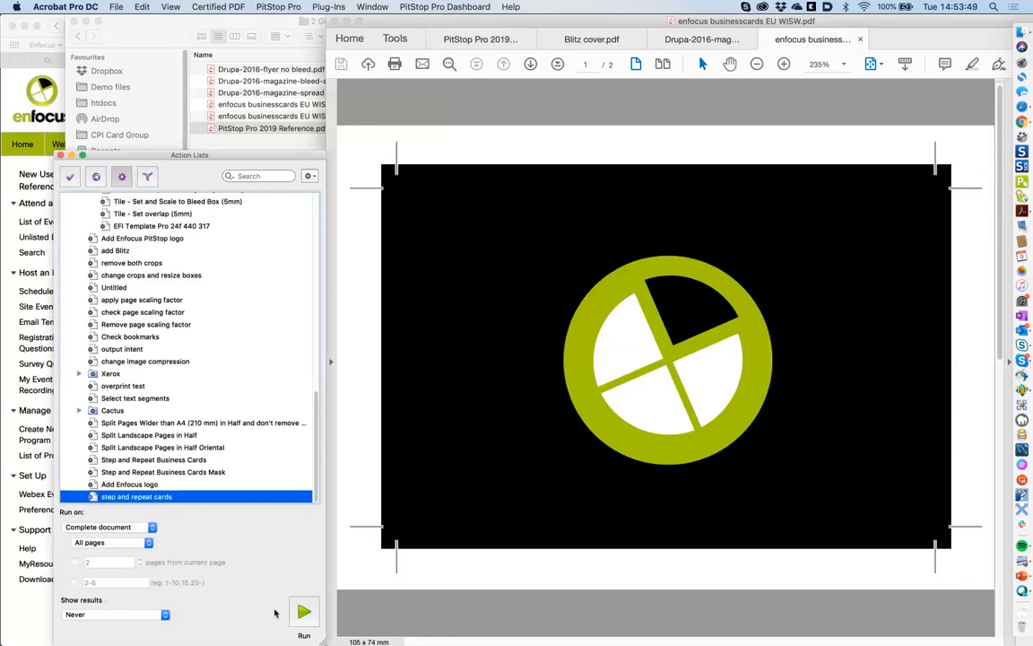
- Run 'step and repeat cards' and compare pages 1 and 2 of the 2×4 card sheet
click(306, 617)
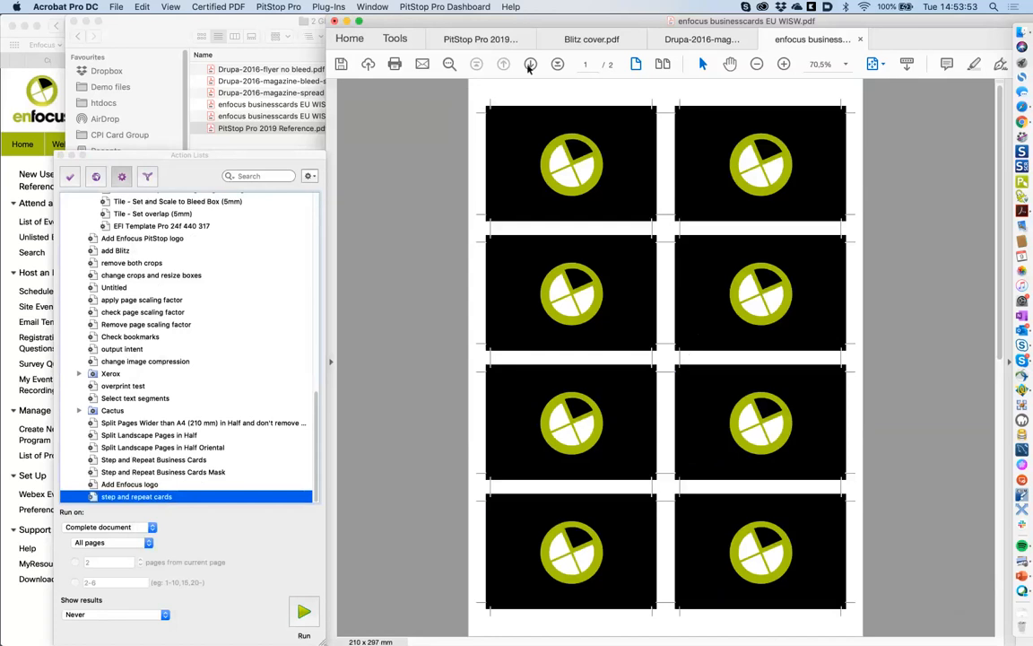
click(530, 65)
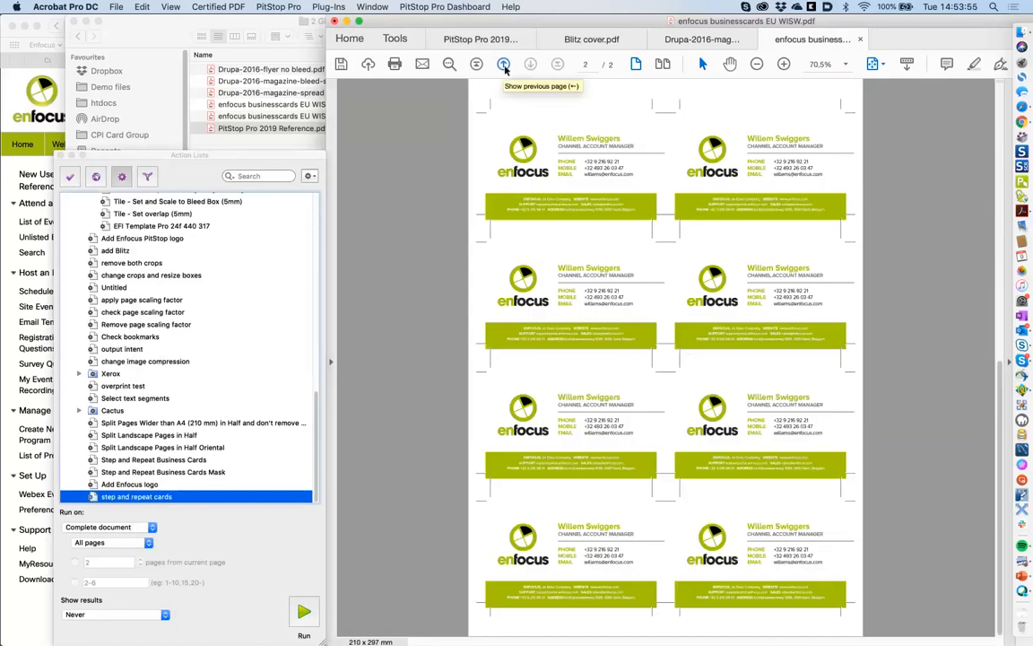
click(504, 66)
click(531, 66)
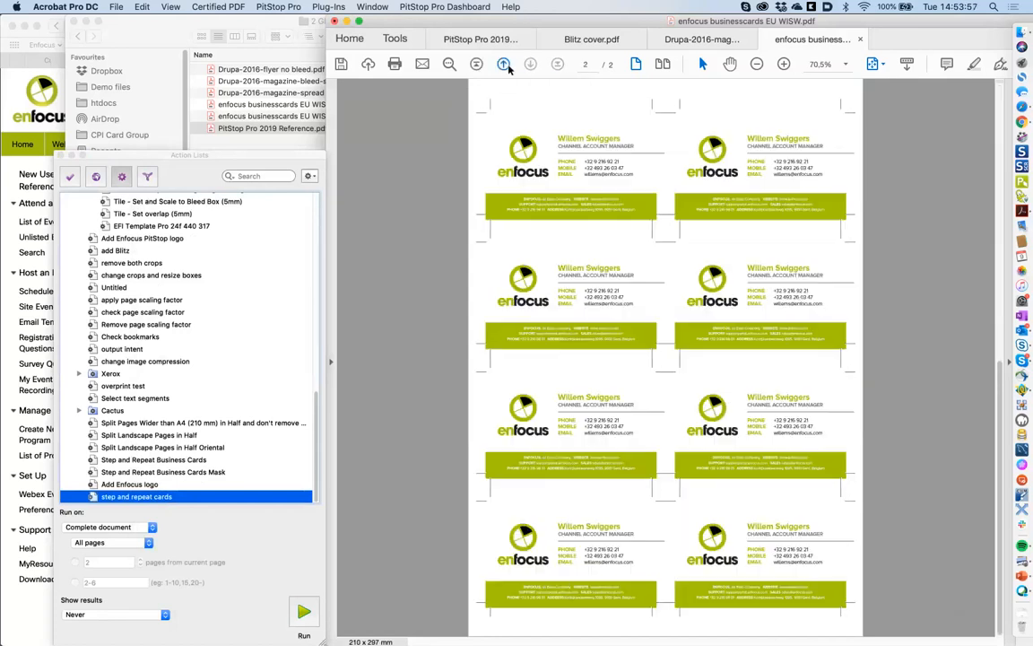
click(505, 65)
click(530, 65)
- Open enfocus businesscards EU WISW bis.pdf from Finder in Acrobat and maximise its window
click(1022, 33)
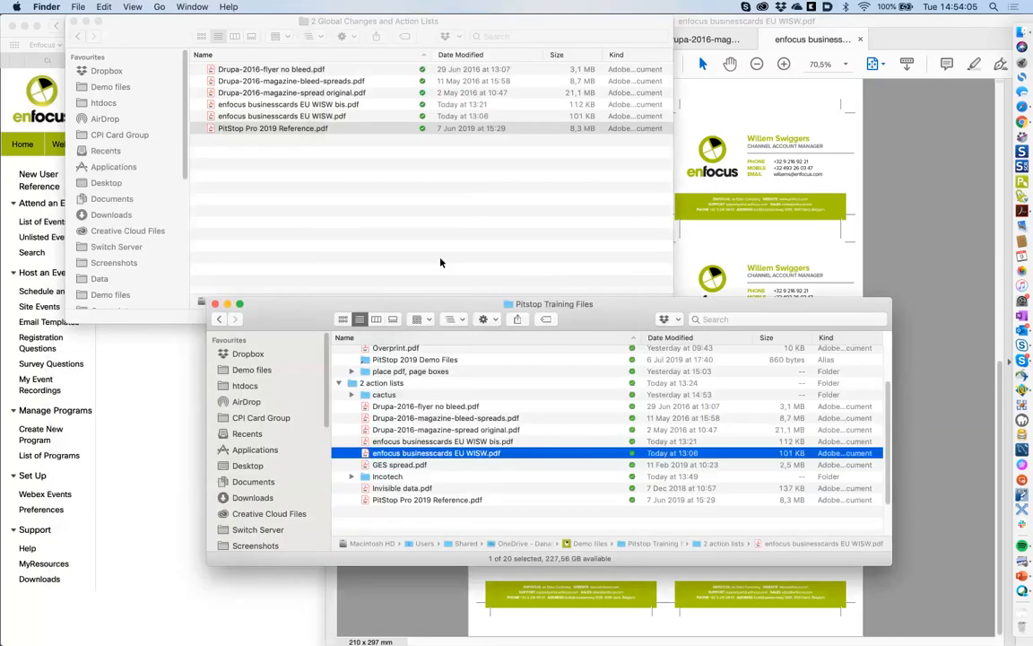
click(493, 439)
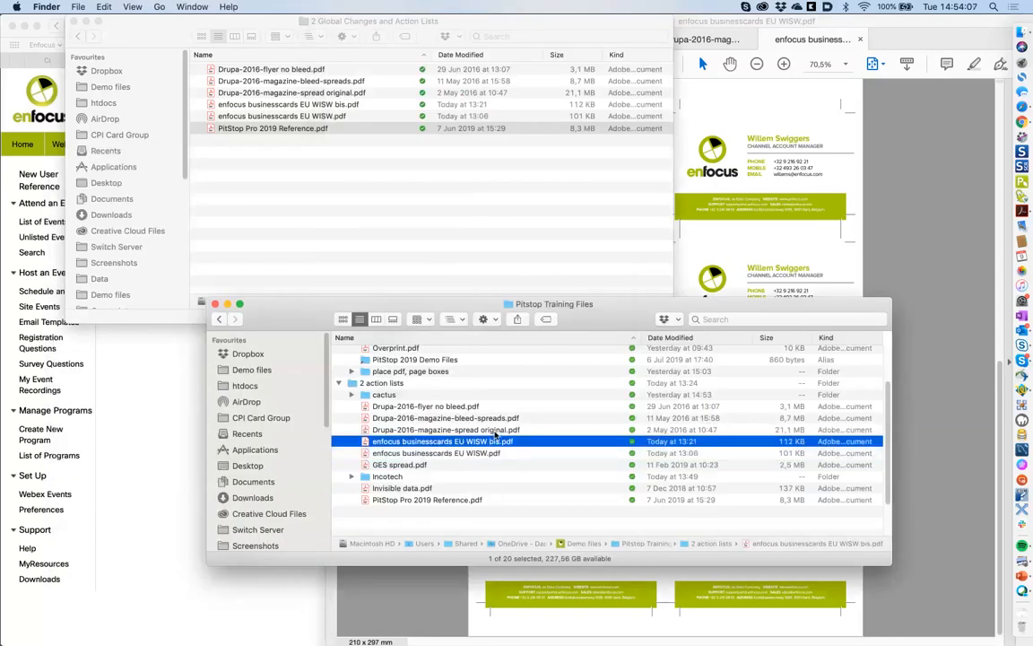
double_click(366, 441)
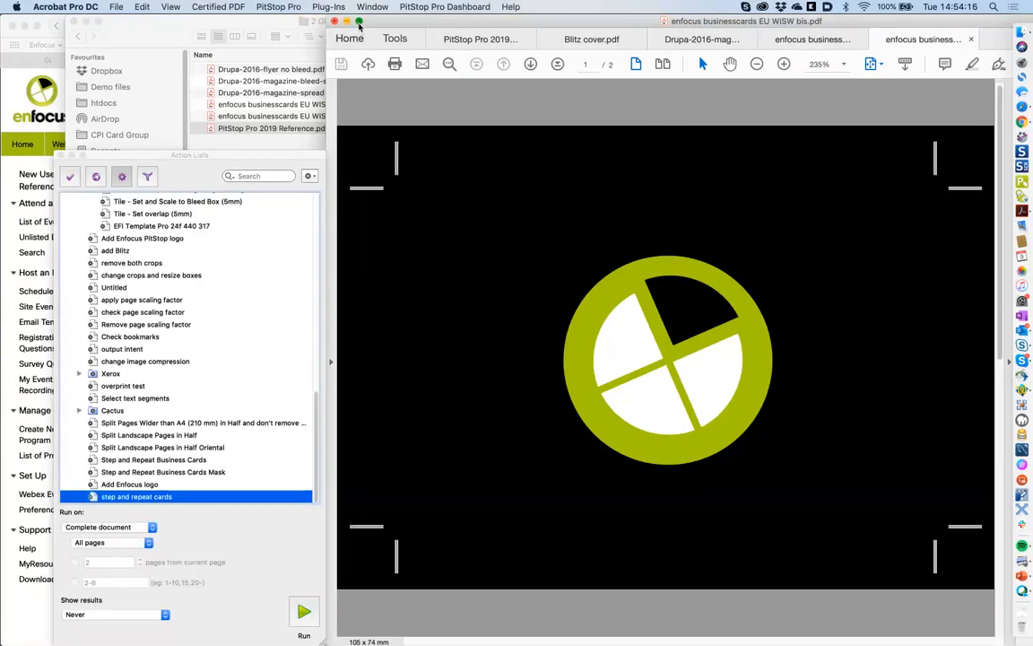
click(359, 20)
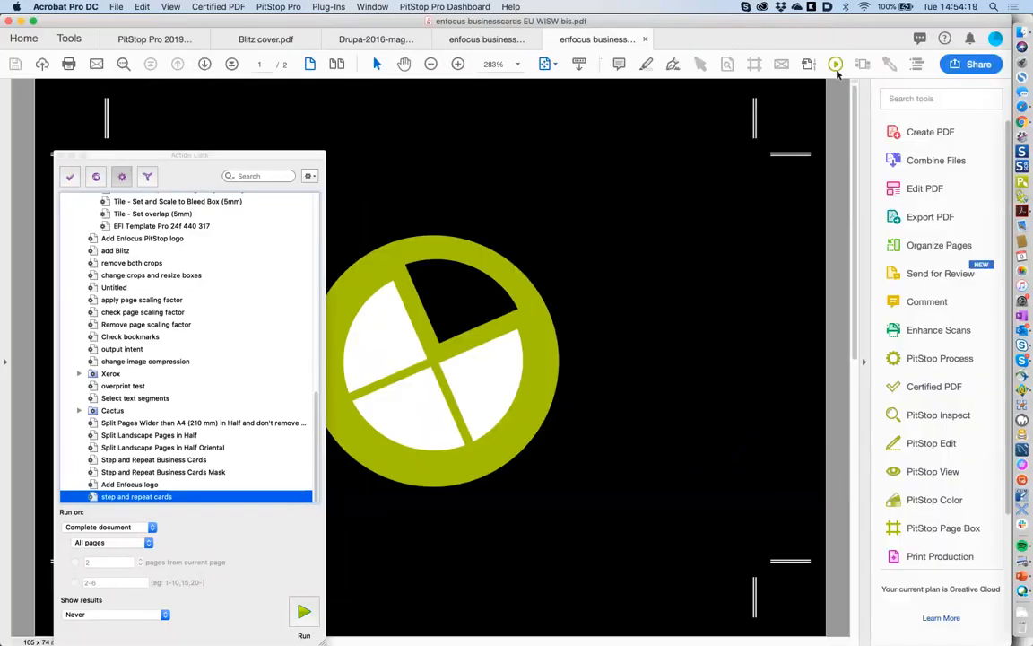
- Zoom out, go to page 2, hide the page box lines, and run 'step and repeat cards'
key(super+0)
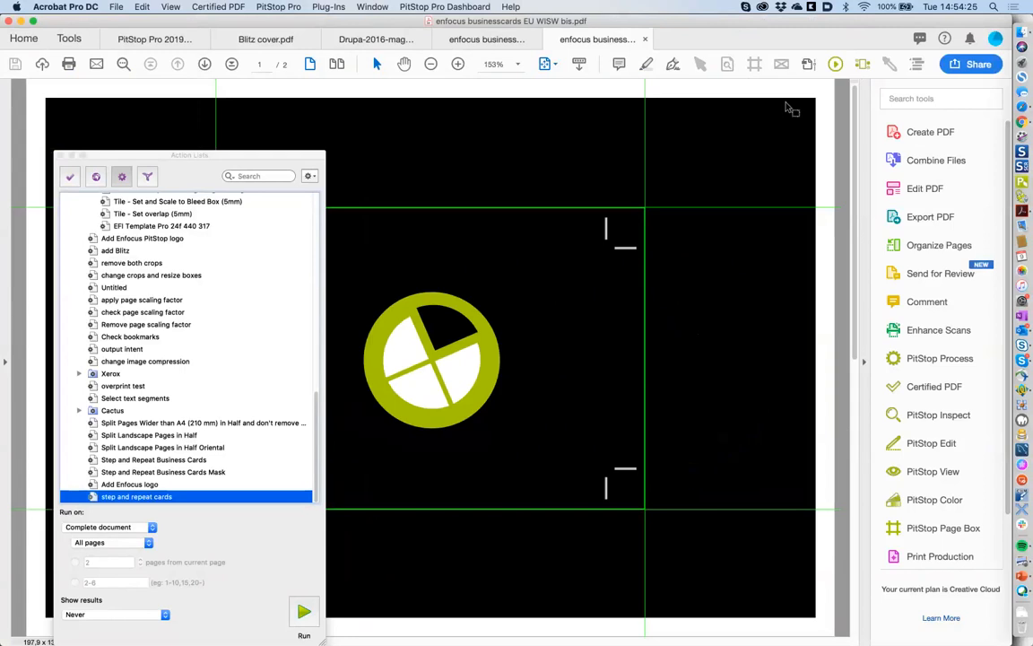
click(855, 402)
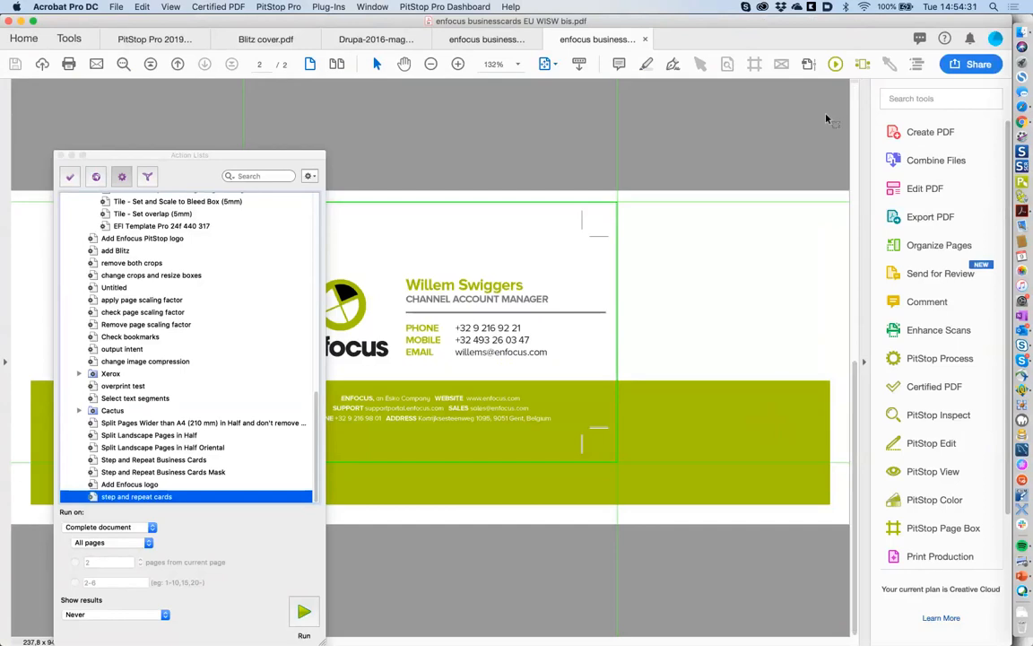
click(861, 67)
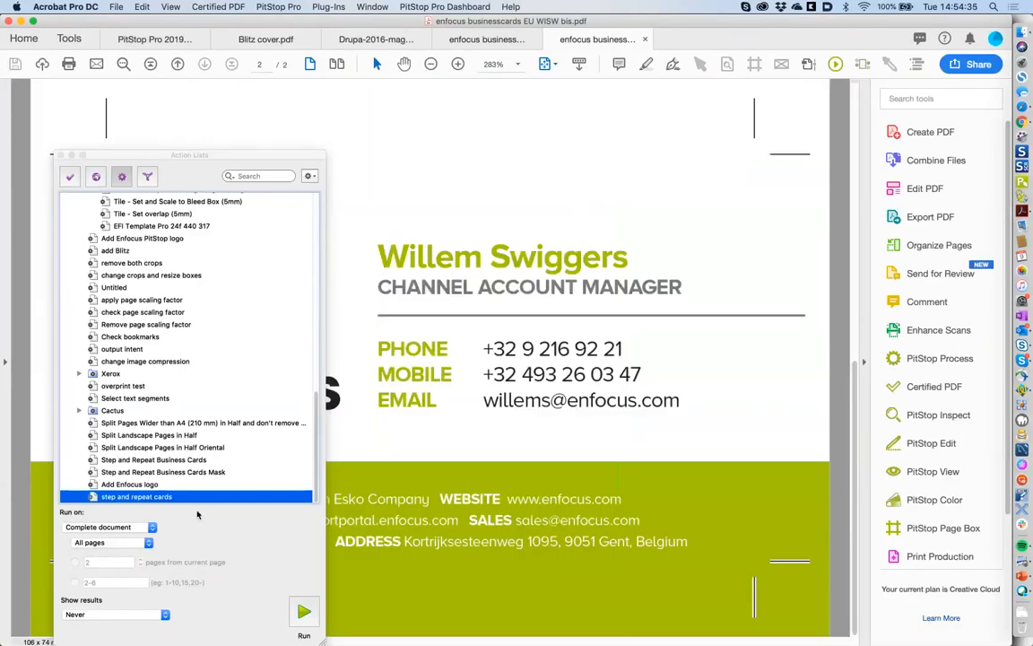
click(306, 615)
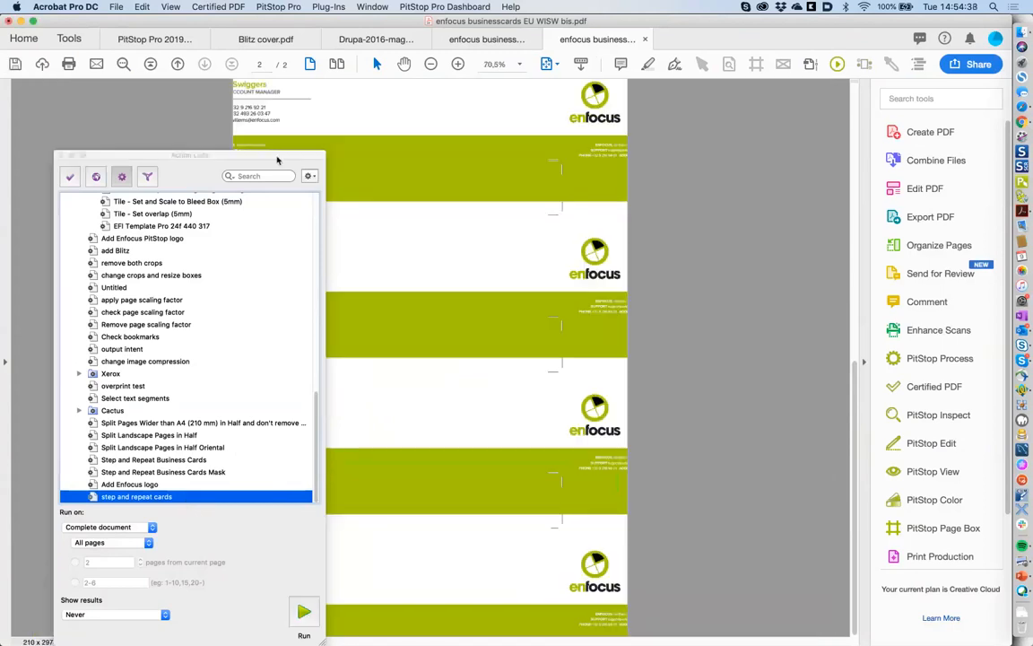
- Move the Action Lists panel aside and check the imposed result on pages 1 and 2
drag(277, 159, 757, 333)
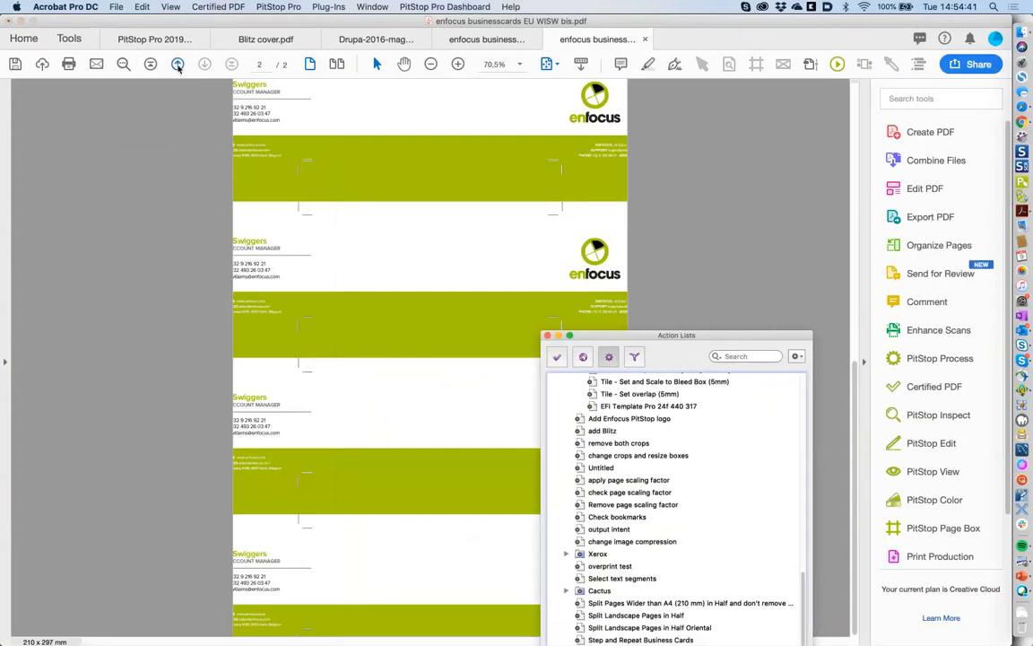
click(178, 68)
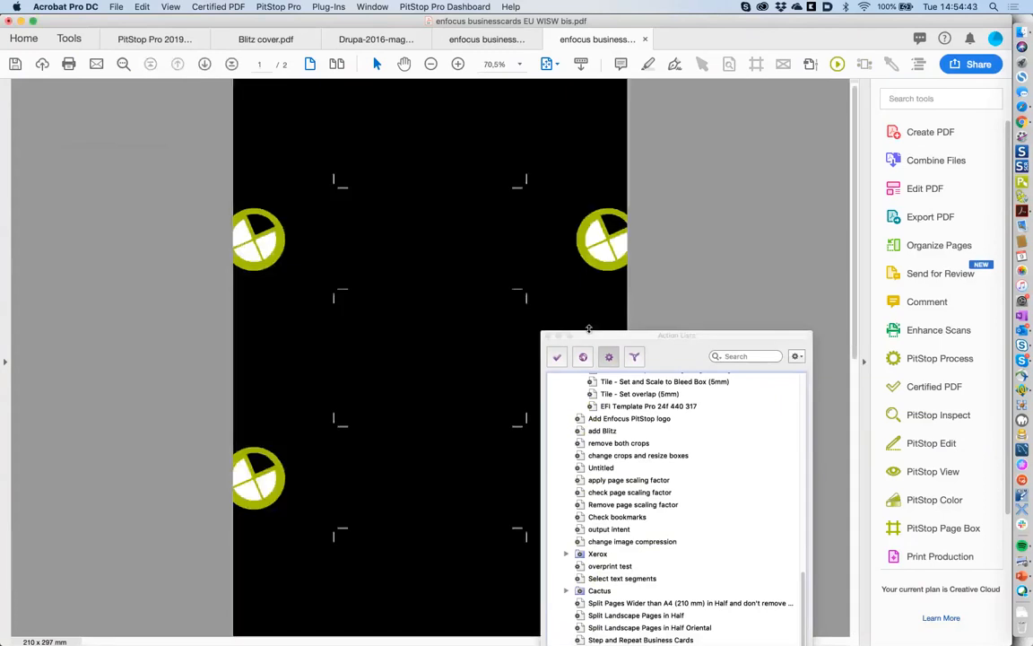
drag(588, 332, 610, 258)
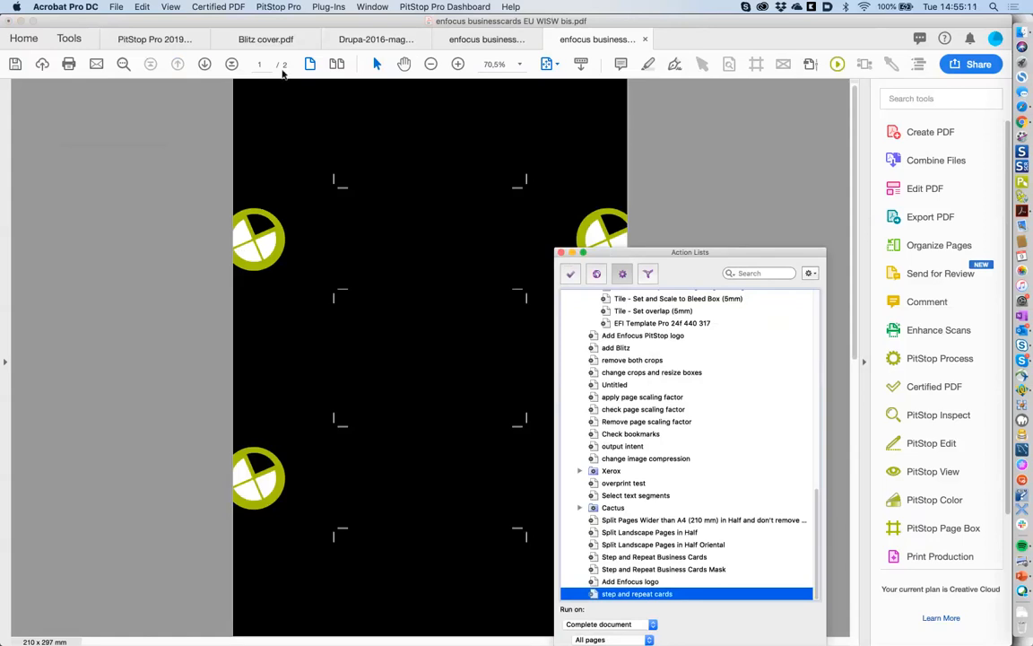
click(204, 65)
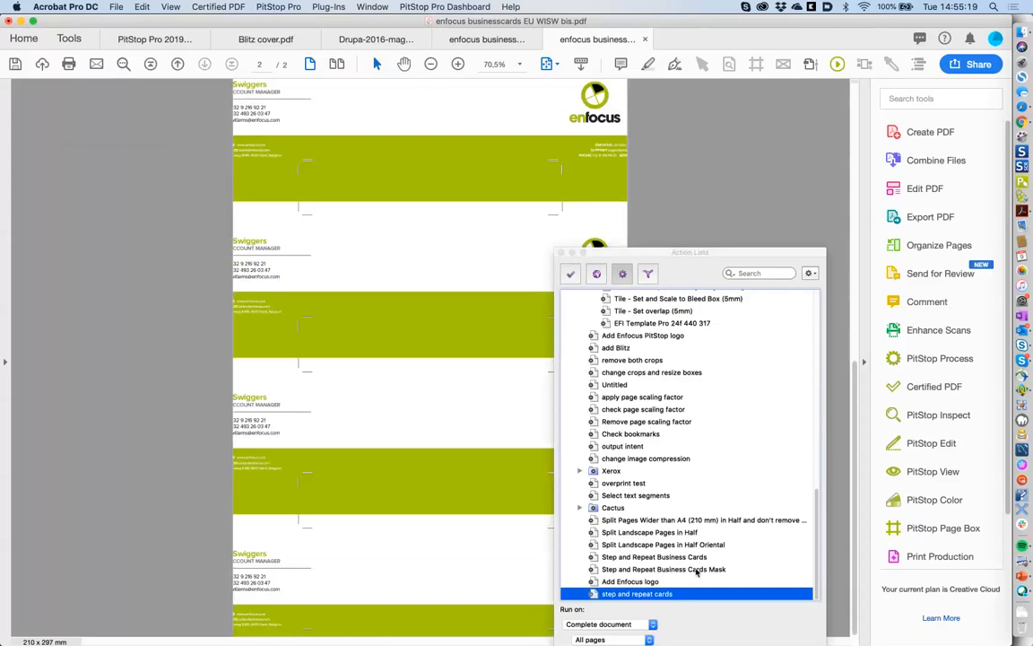
- Revert the document to its saved version and open Step and Repeat Business Cards Mask for editing
click(696, 569)
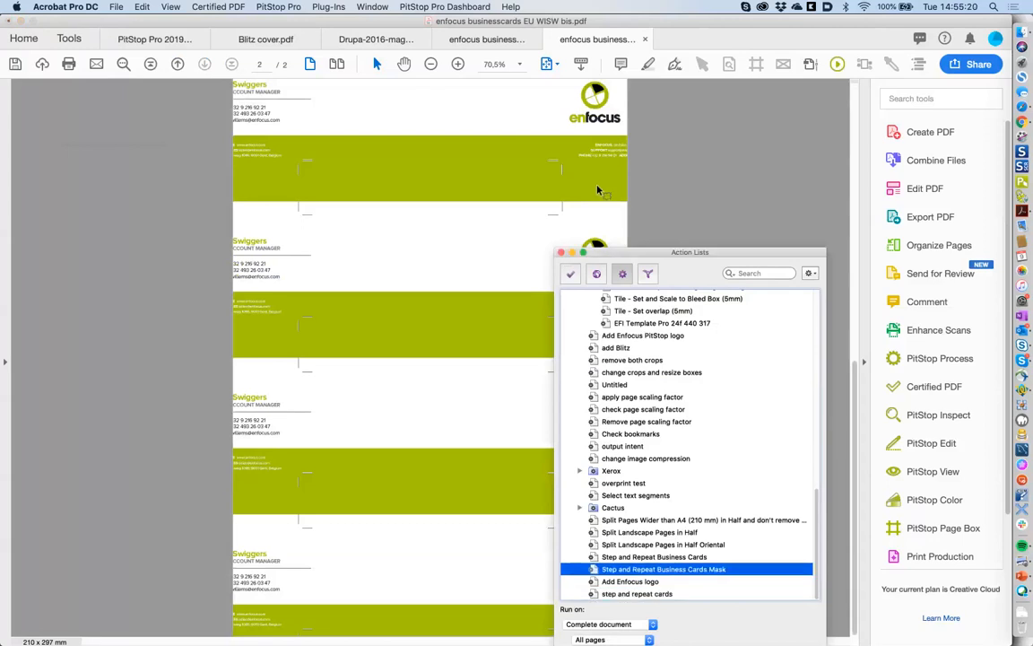
click(114, 7)
click(155, 197)
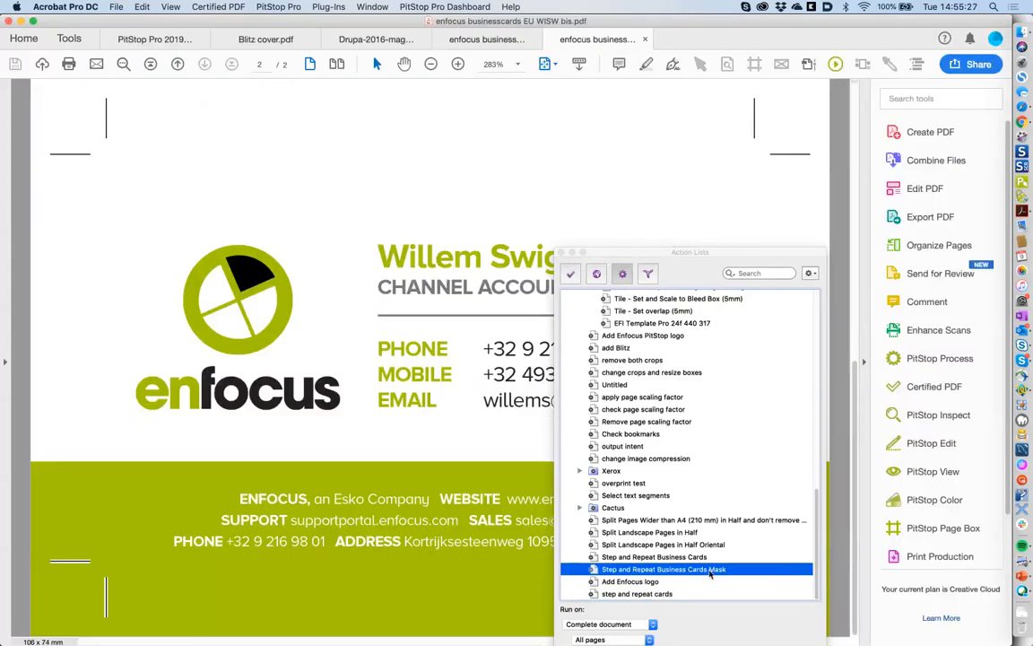
double_click(710, 571)
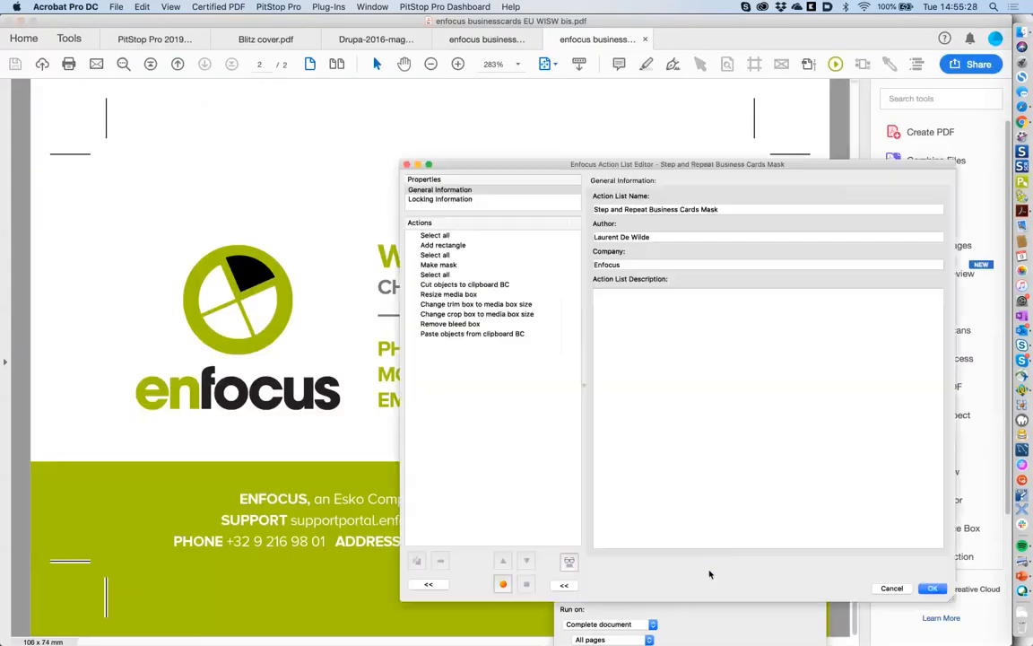
- Review Select all and Add rectangle, then insert an Add object action found via 'add ob'
click(442, 237)
click(446, 246)
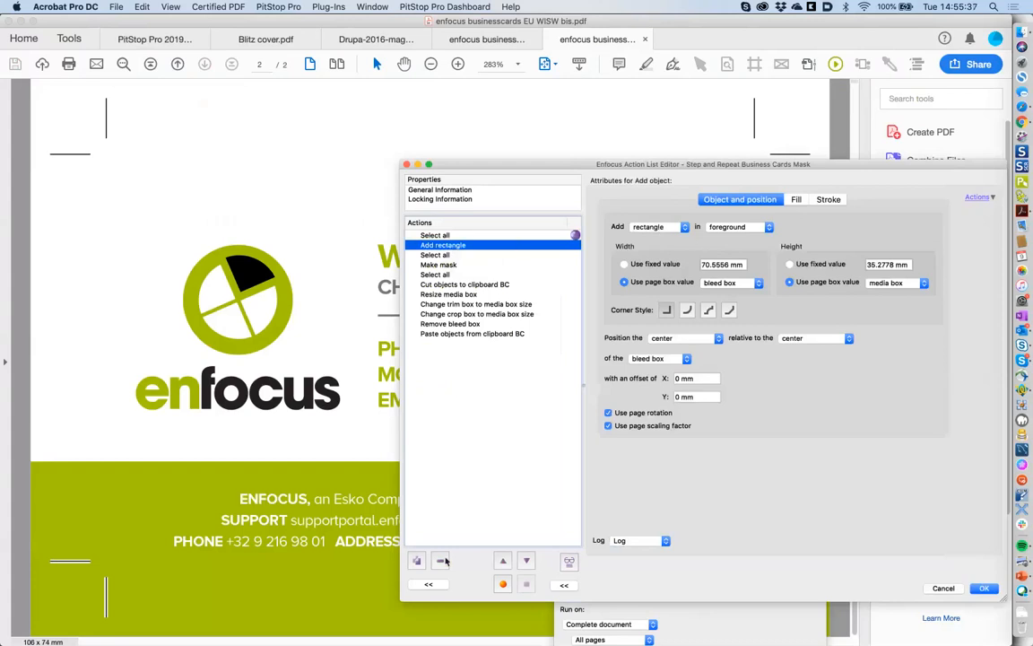
click(428, 584)
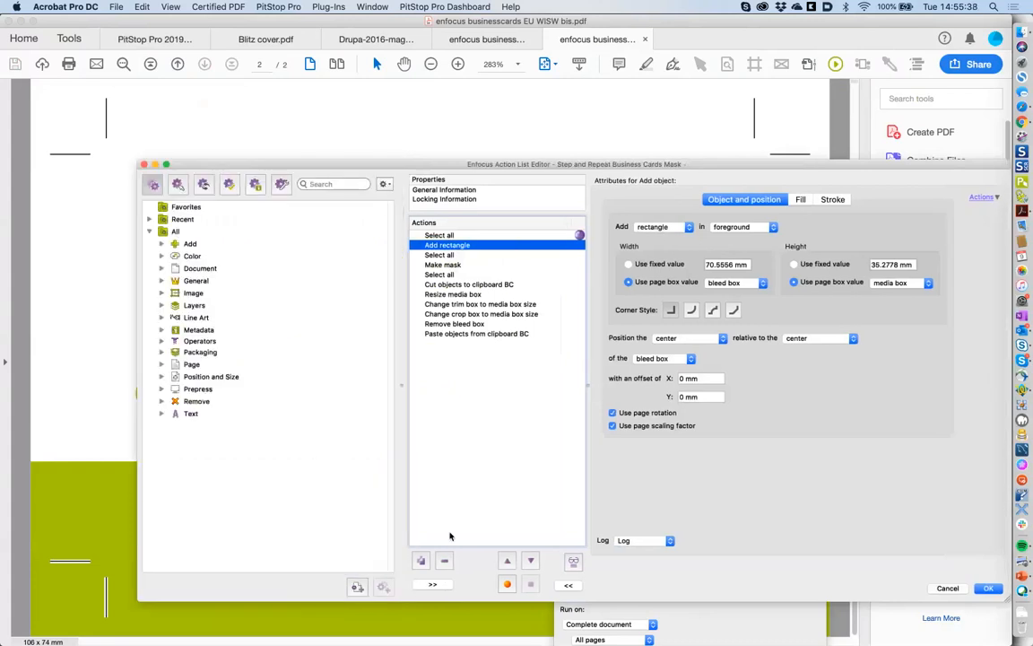
click(336, 184)
text(add)
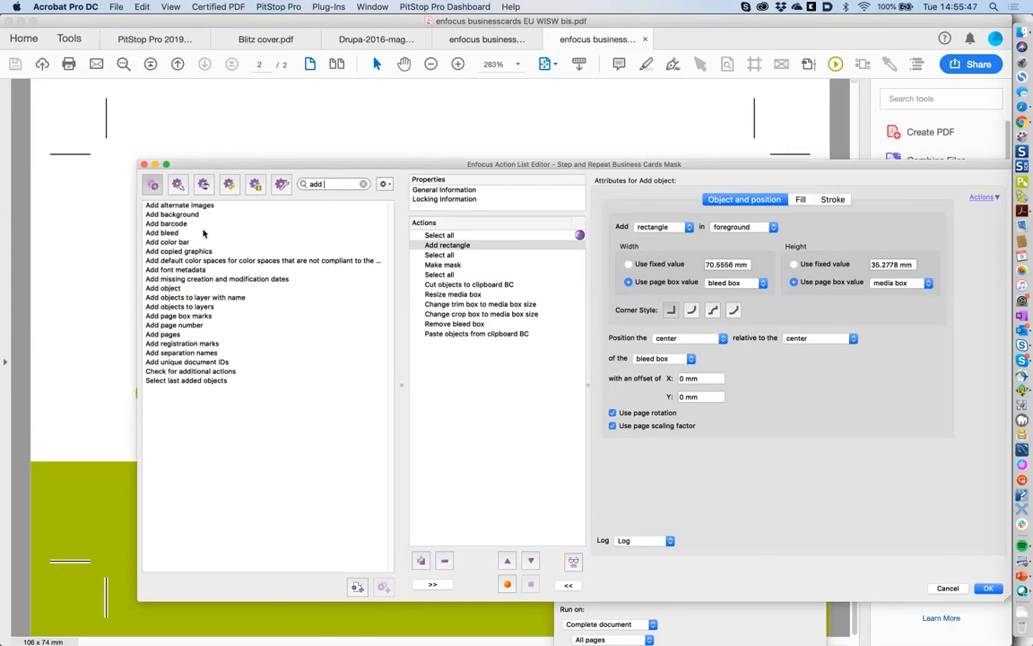
text(ob)
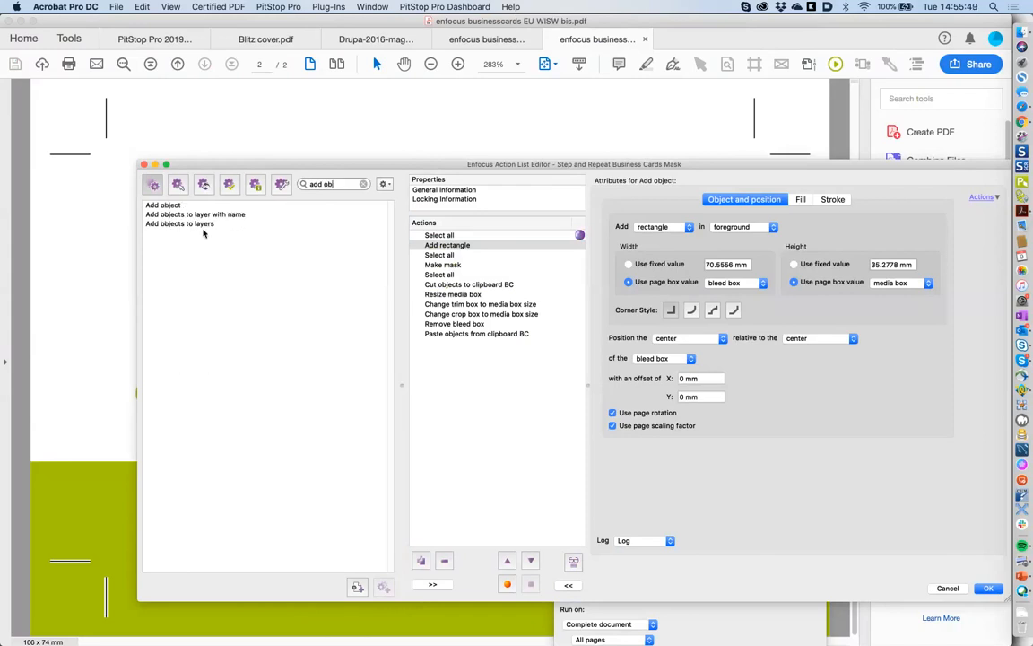
double_click(164, 205)
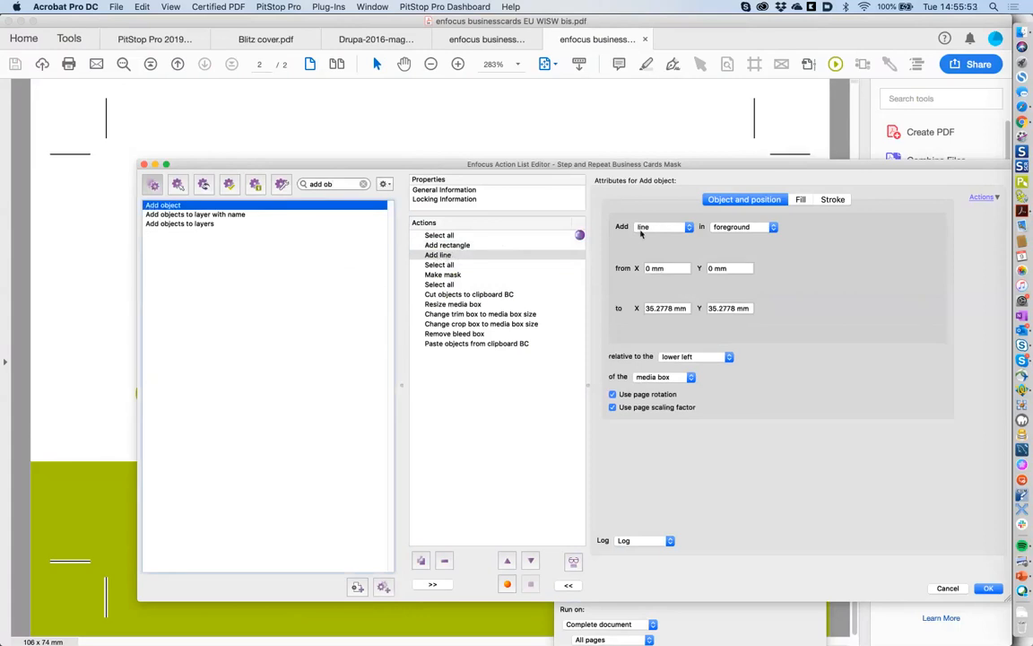
- Set the added object type to text, leaving the text field empty
click(440, 255)
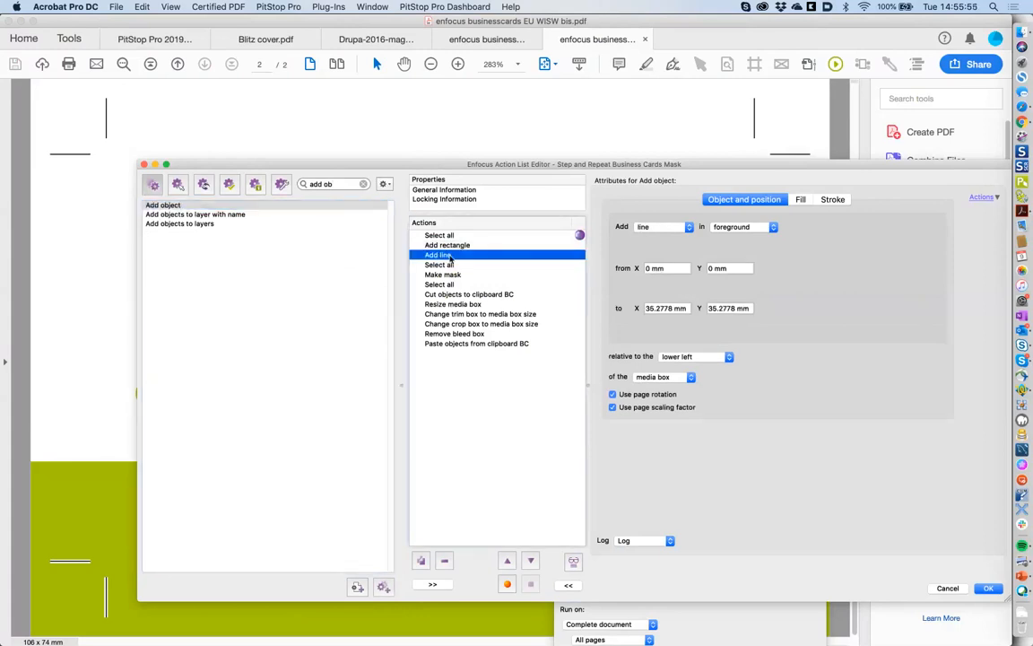
click(653, 229)
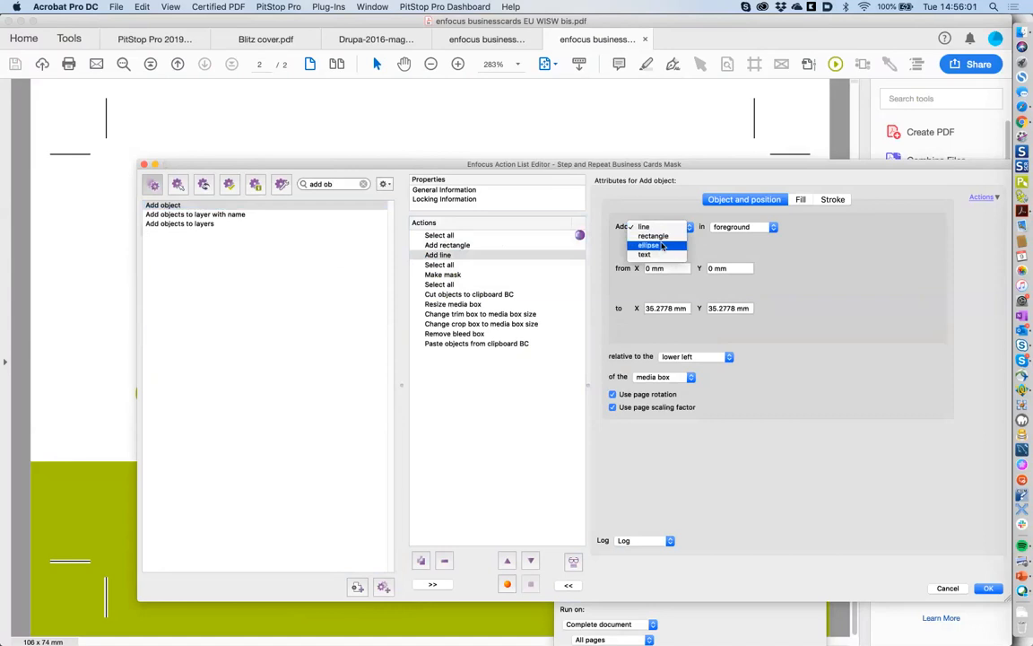
click(663, 245)
click(664, 237)
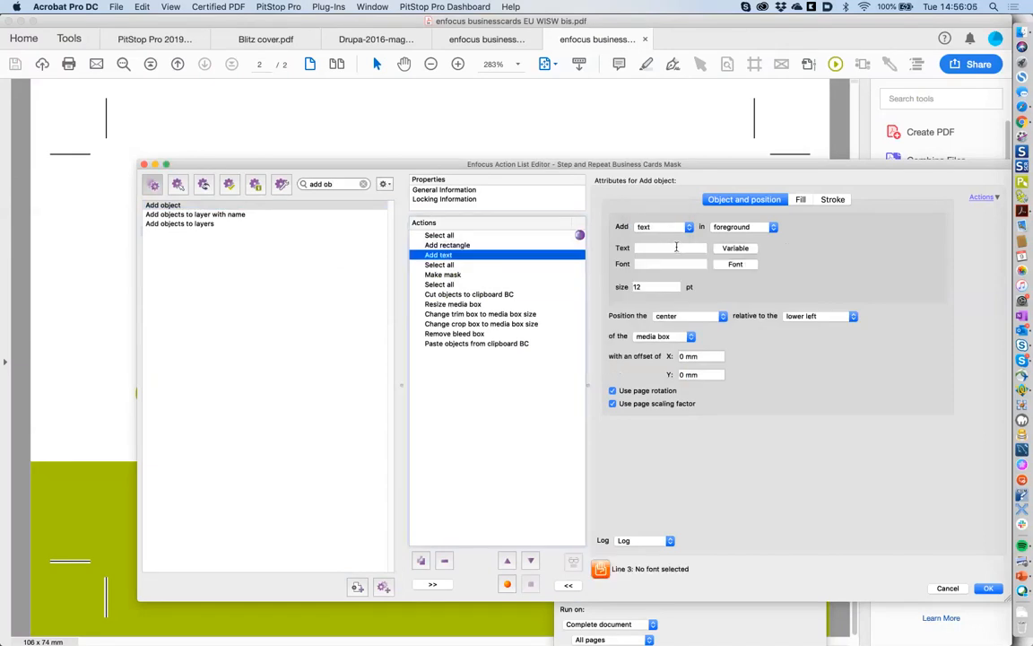
click(676, 247)
text(text)
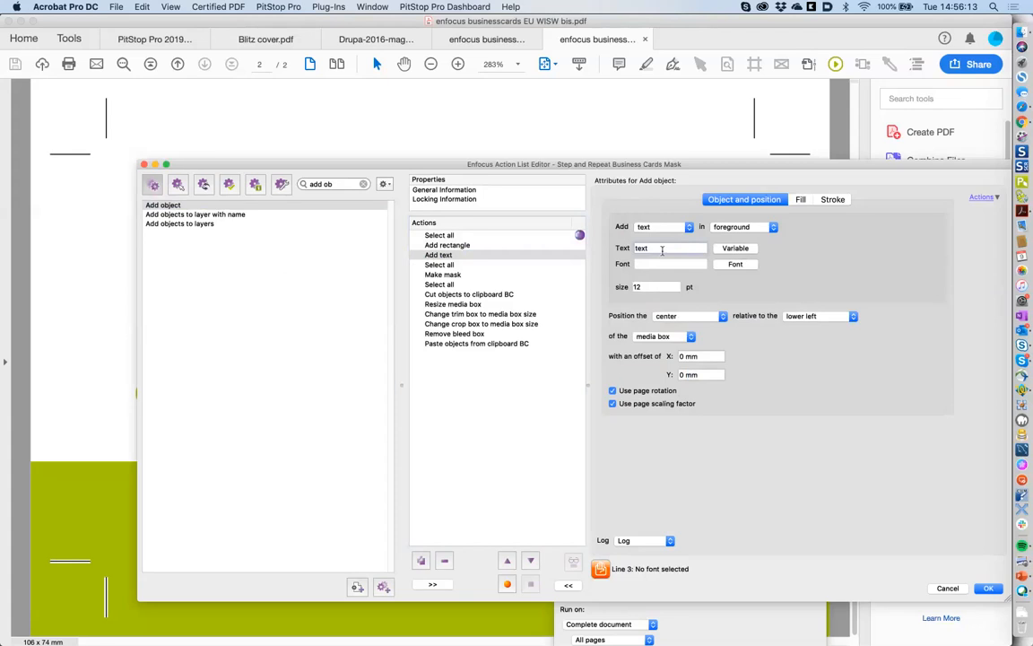
drag(663, 249, 618, 254)
key(BackSpace)
- Set the Add text font to Optima-Bold, keeping text as the object type
click(735, 264)
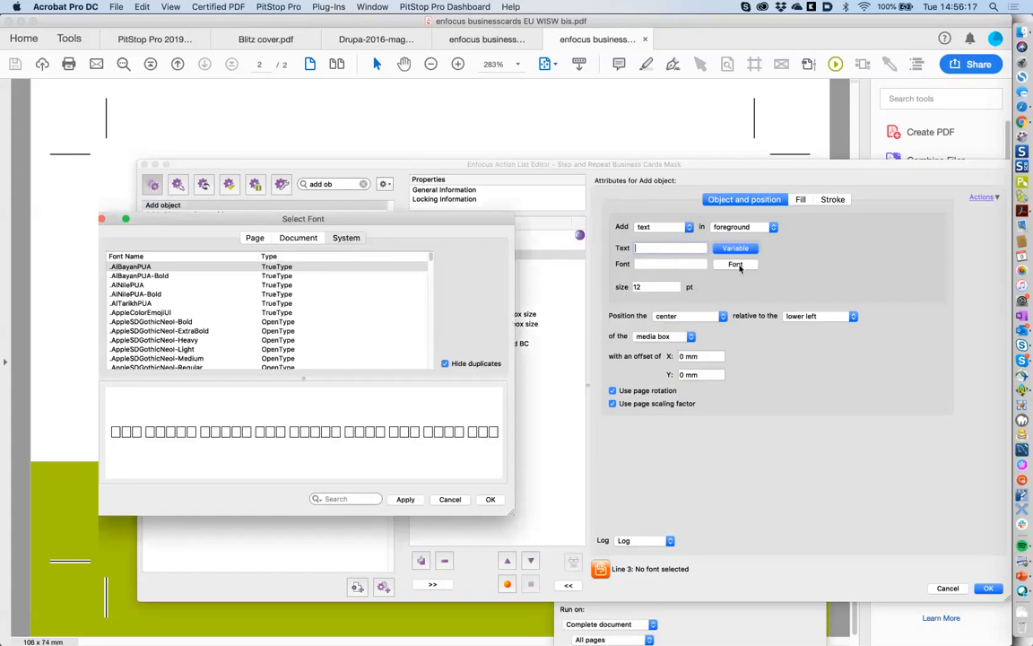
scroll(359, 314, down, 10)
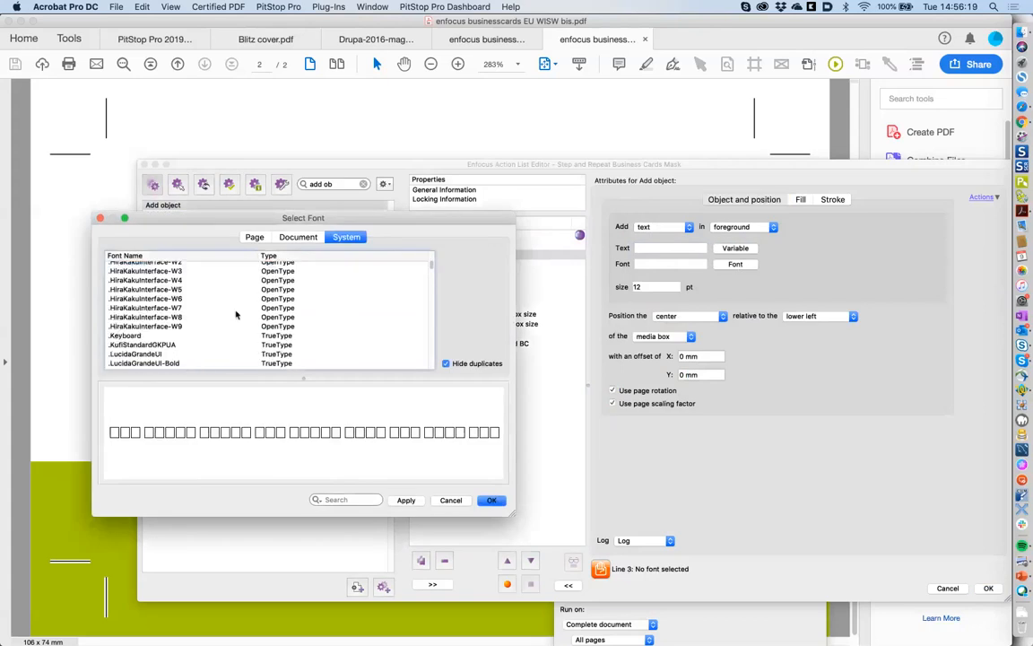
scroll(312, 323, down, 10)
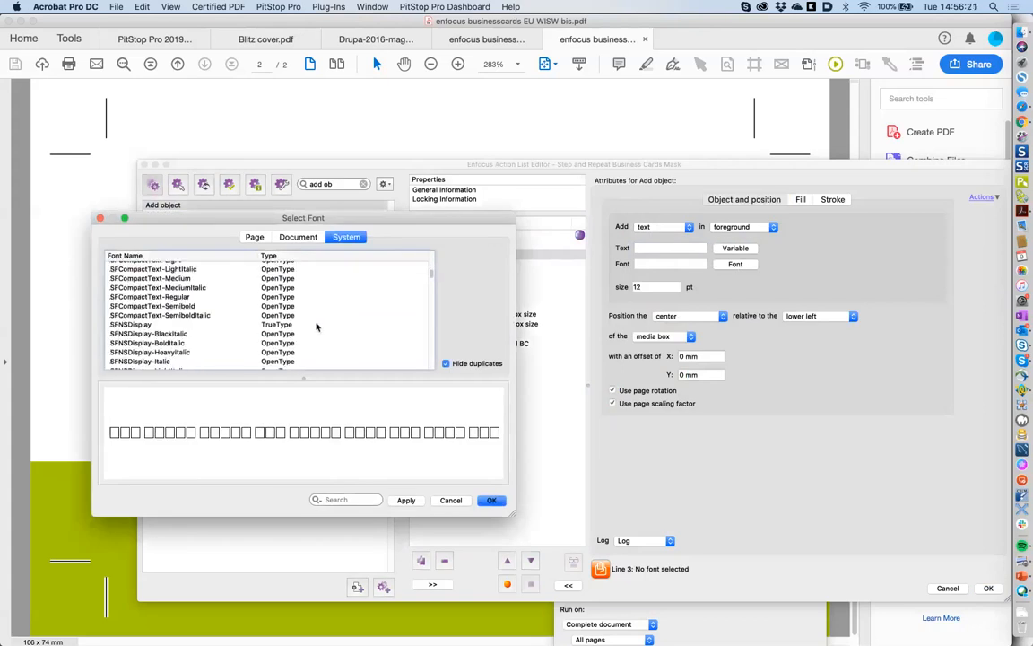
scroll(359, 332, down, 15)
scroll(419, 341, down, 10)
click(419, 332)
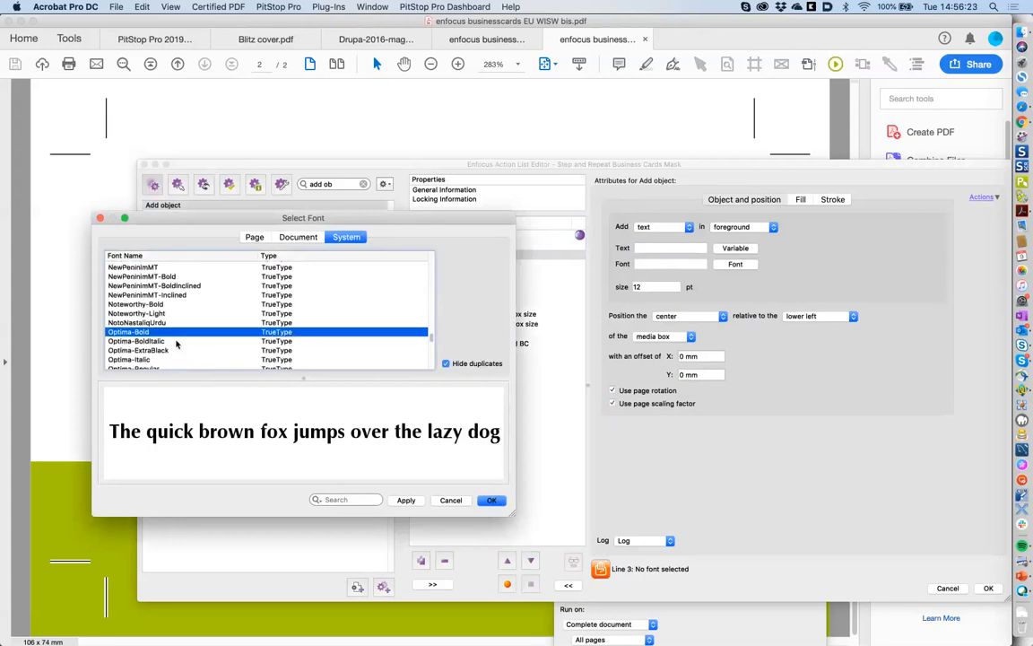
click(489, 500)
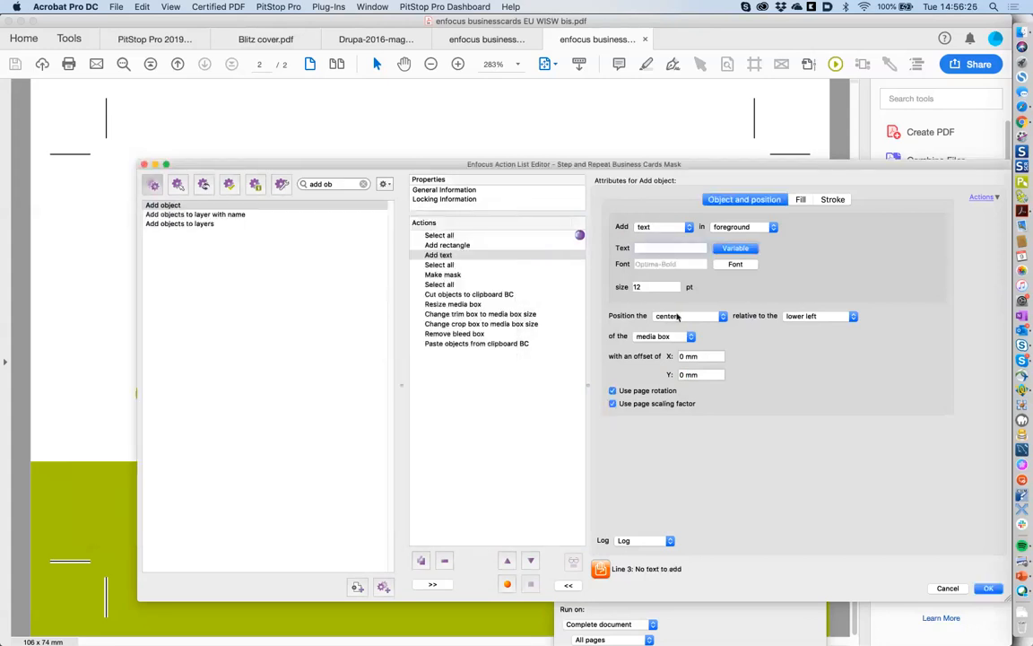
click(672, 227)
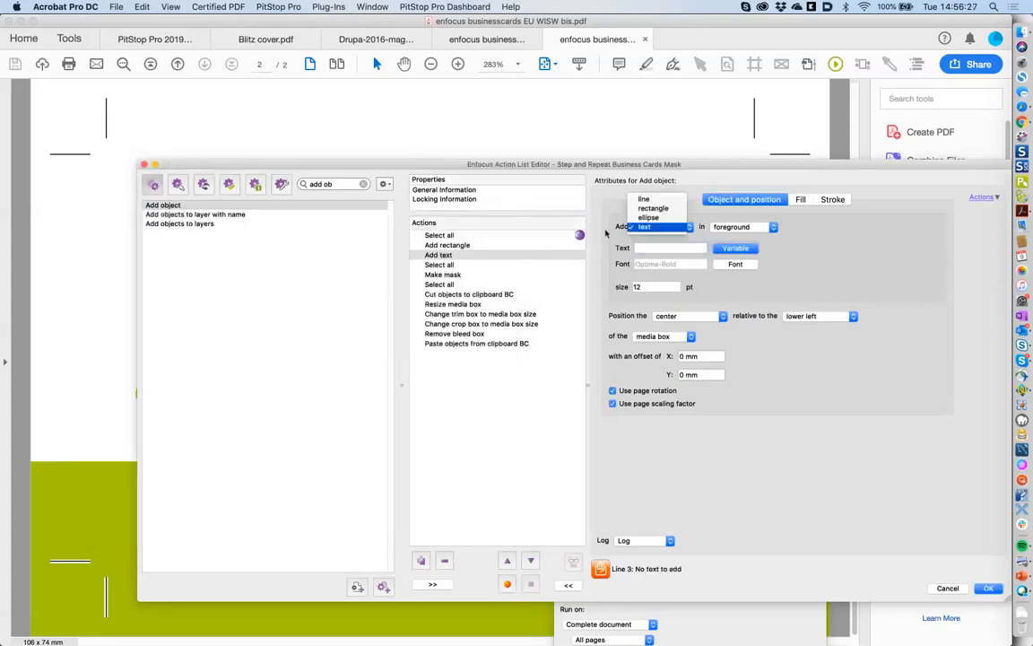
click(605, 233)
- Keep Add rectangle in the foreground with both width and height taken from the bleed box
click(467, 246)
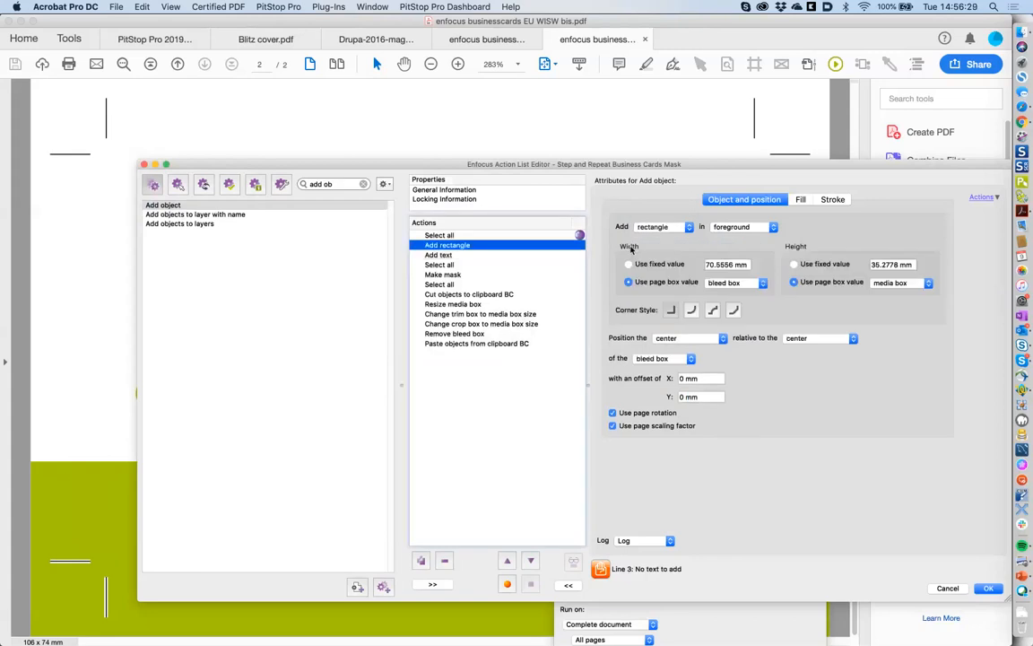
click(743, 227)
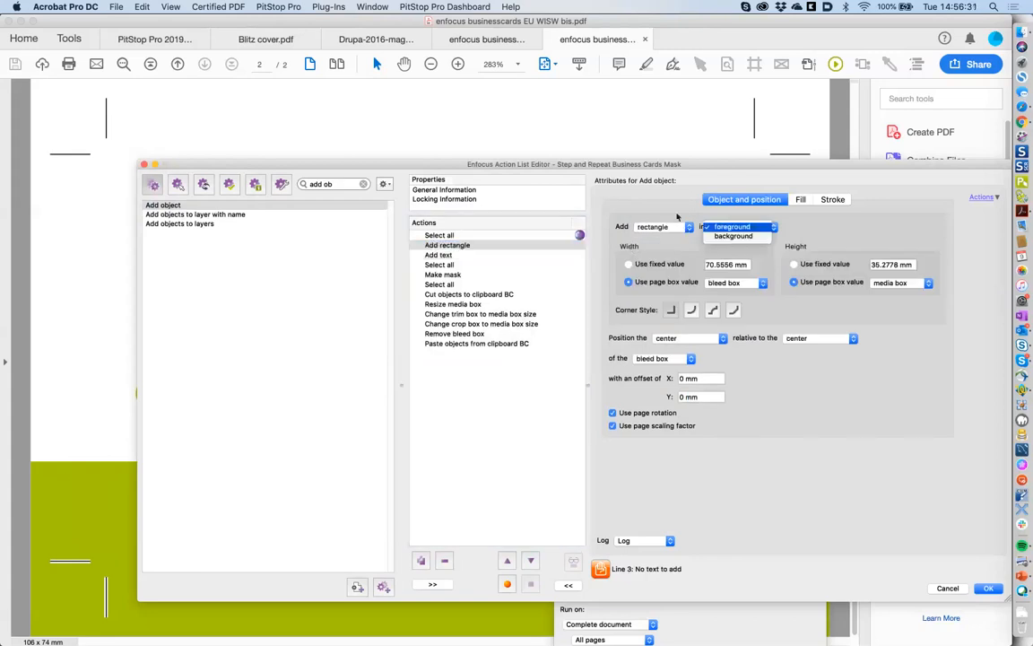
click(677, 217)
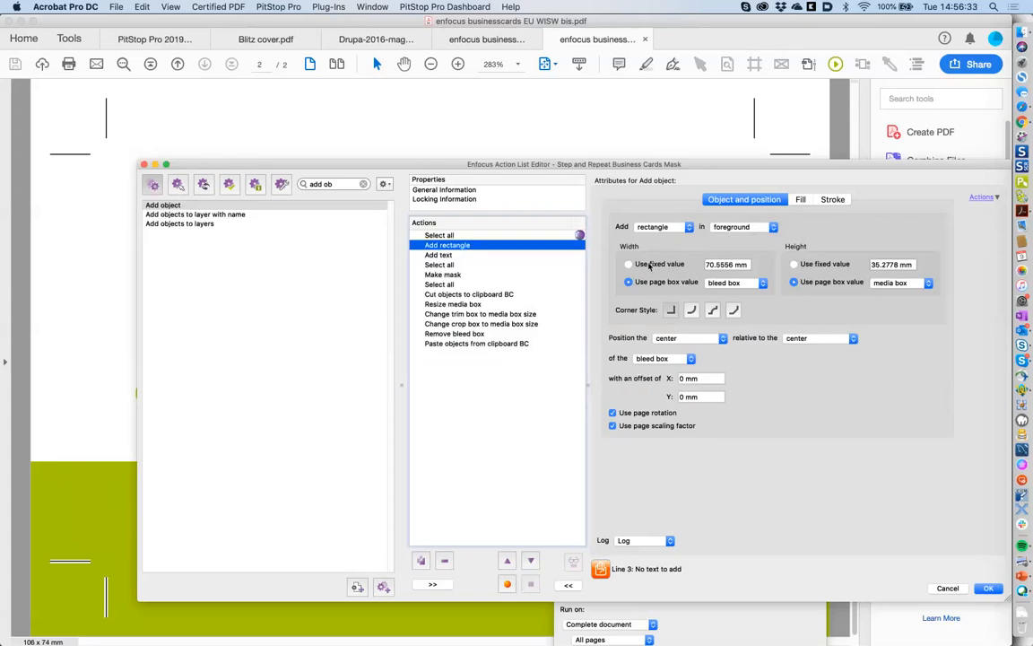
click(695, 283)
click(675, 286)
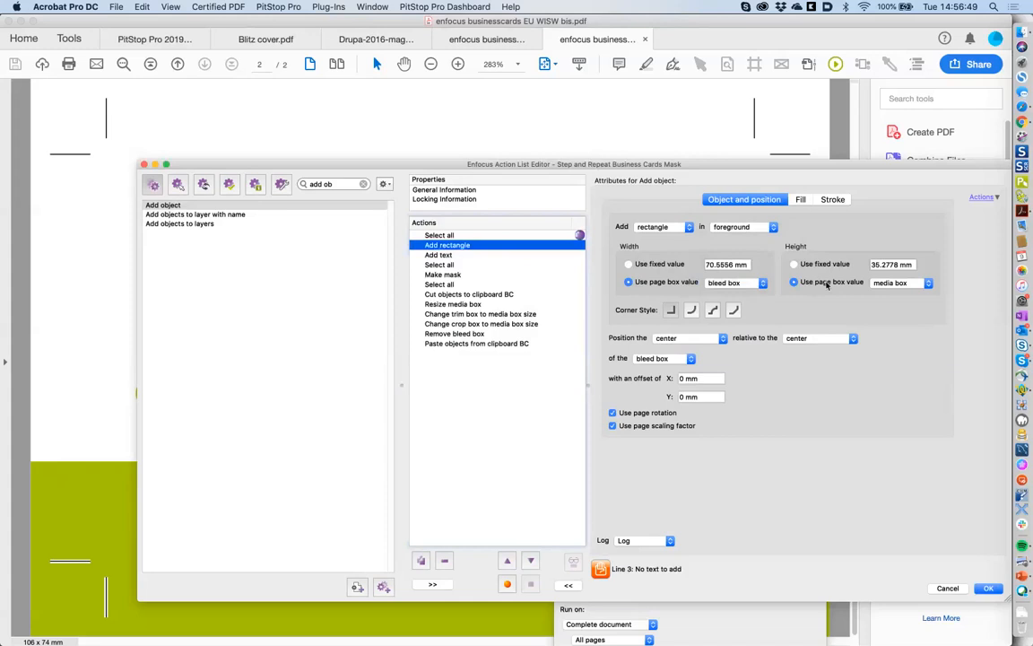
click(879, 285)
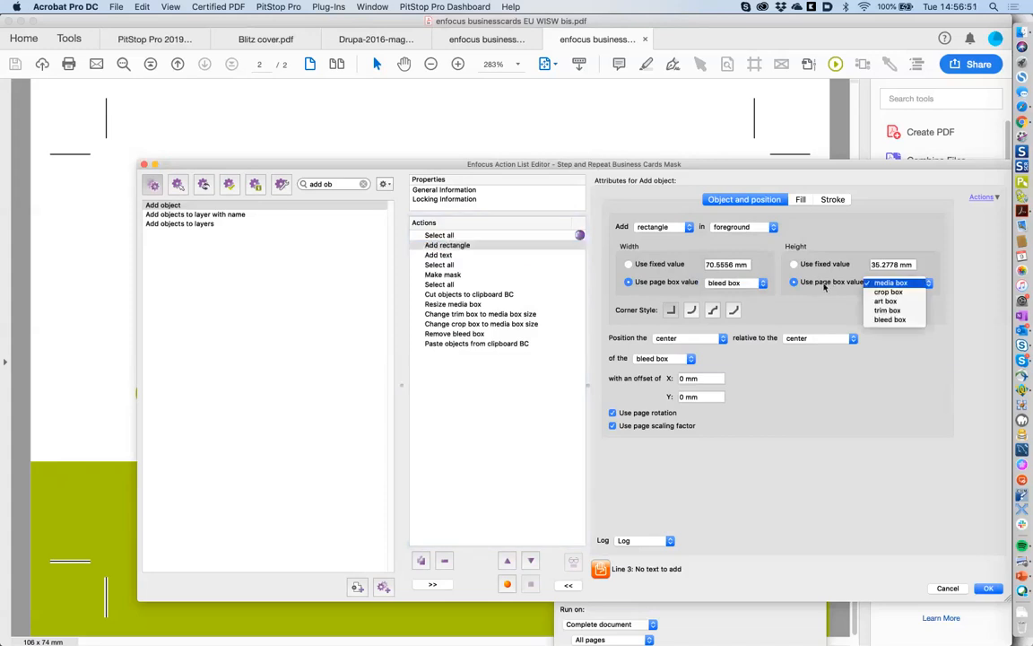
click(897, 321)
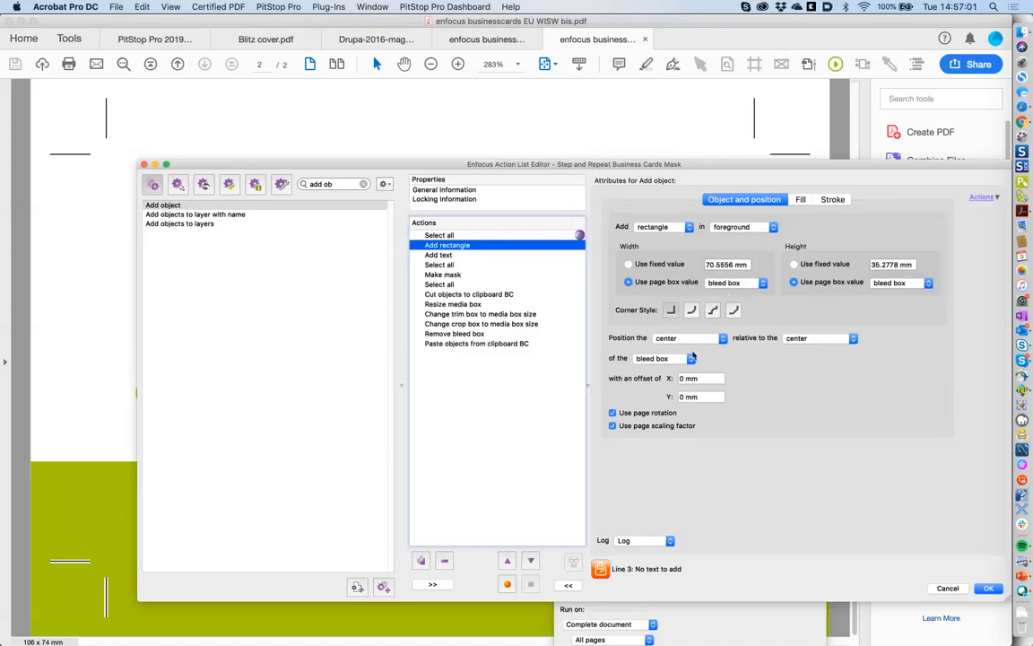
click(801, 201)
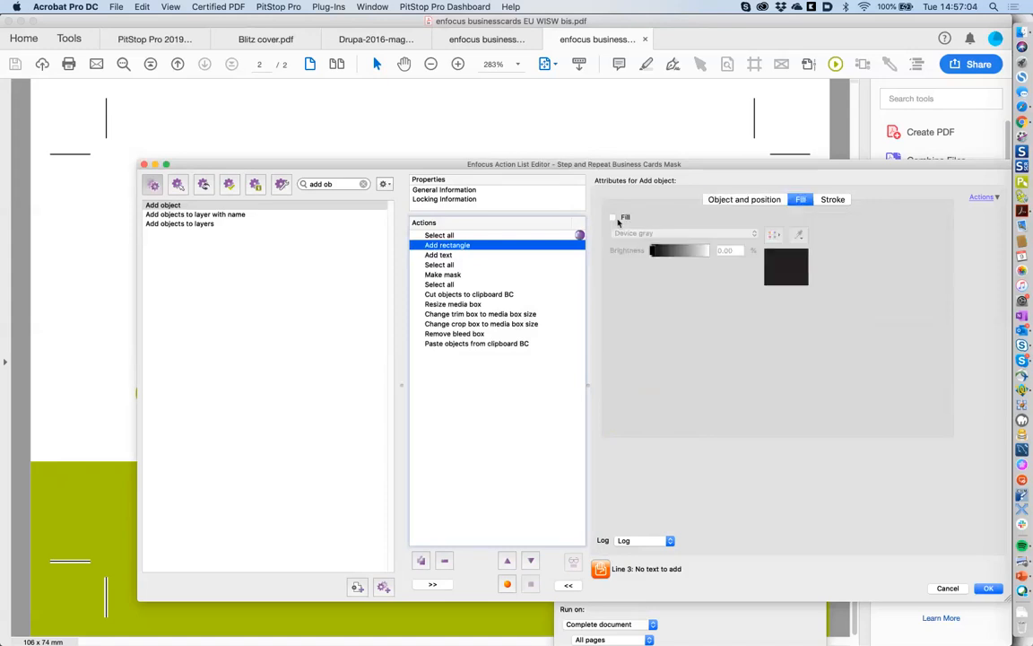
click(830, 199)
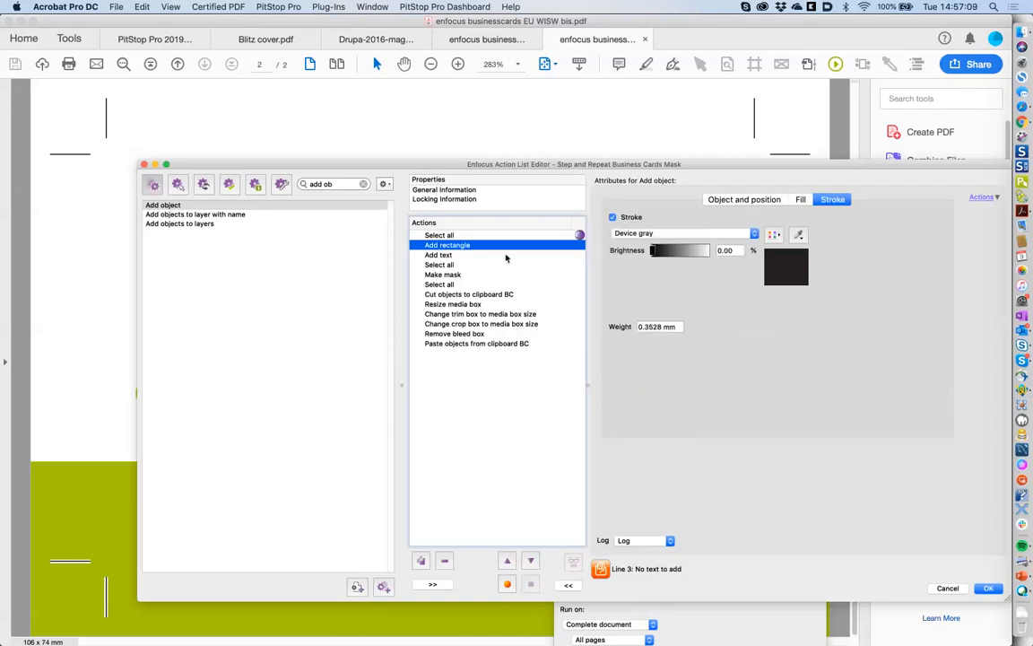
- Delete the Add text step so Select all follows Add rectangle
click(467, 256)
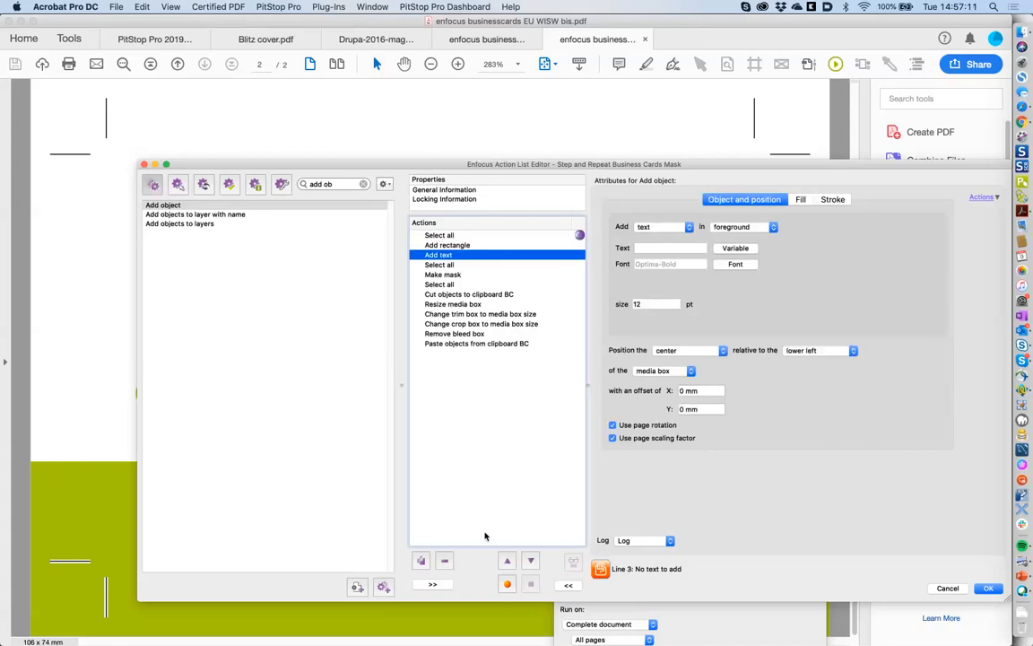
key(Delete)
click(468, 246)
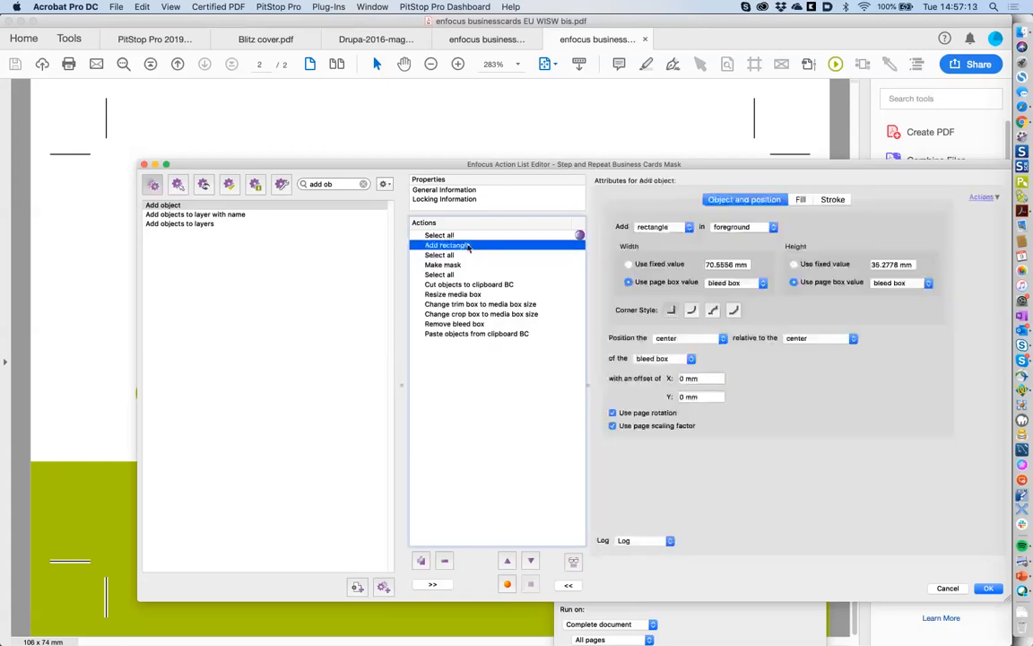
click(468, 254)
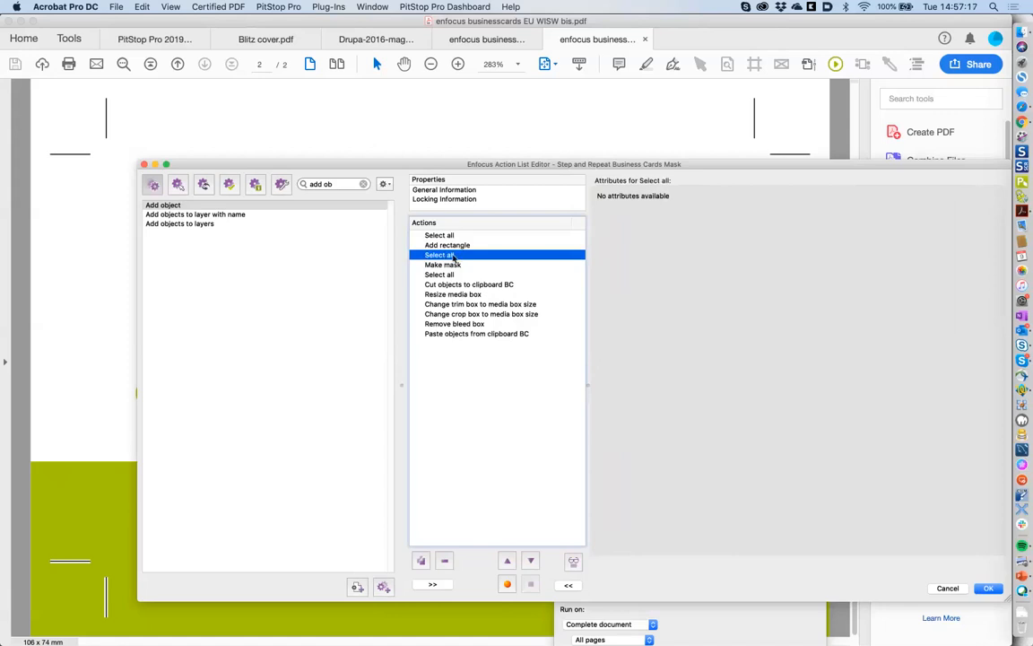
- Review Make mask, Cut objects BC, Resize media box and Paste objects BC, then close the editor with OK
click(455, 265)
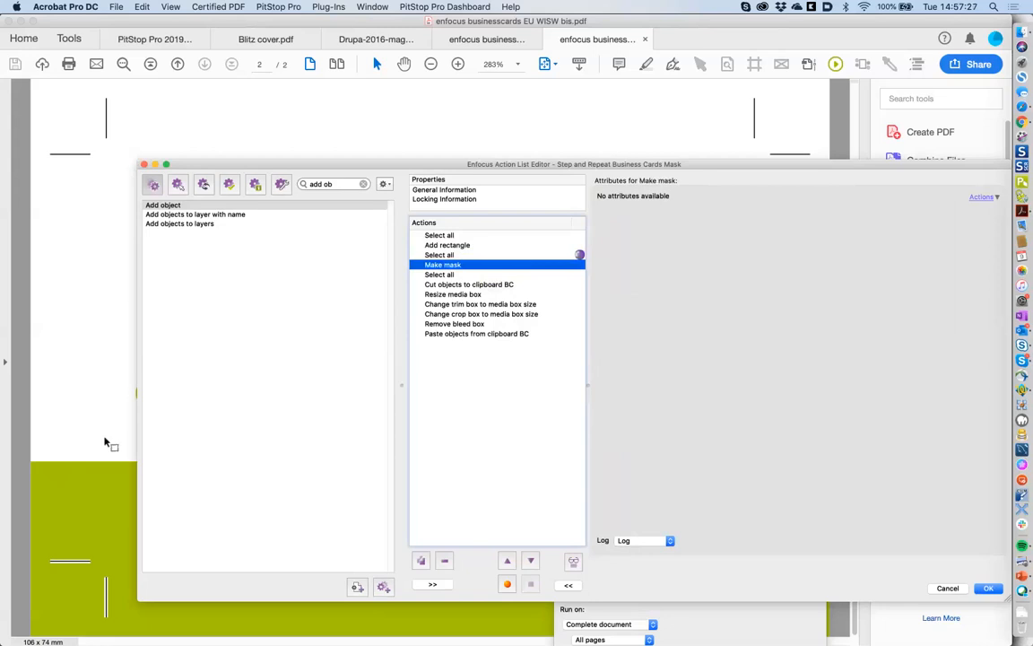
click(458, 246)
click(459, 266)
click(451, 275)
click(467, 285)
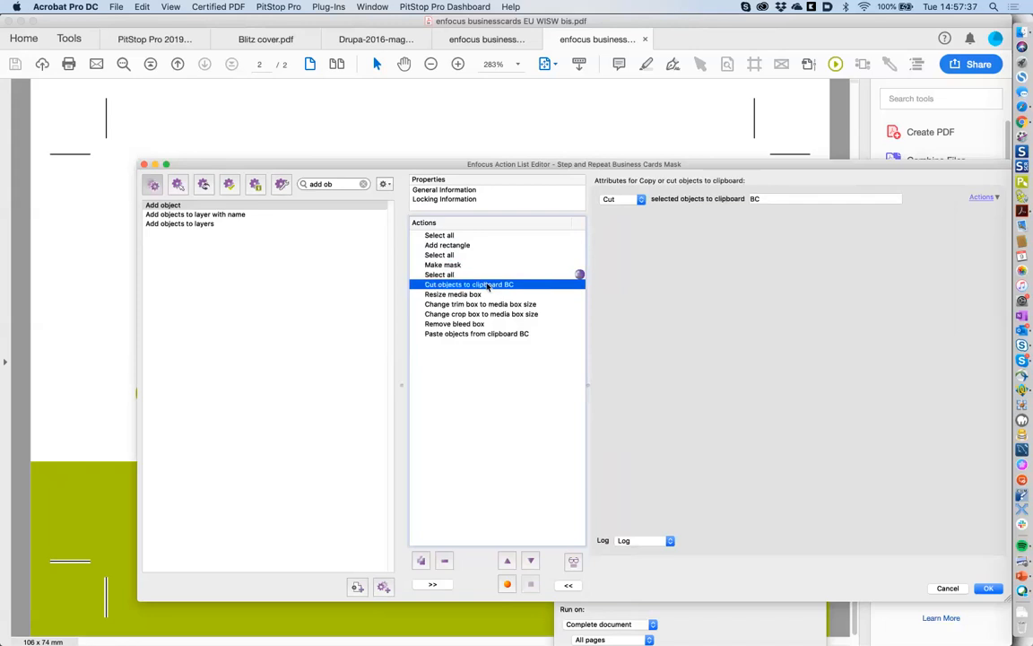
click(478, 295)
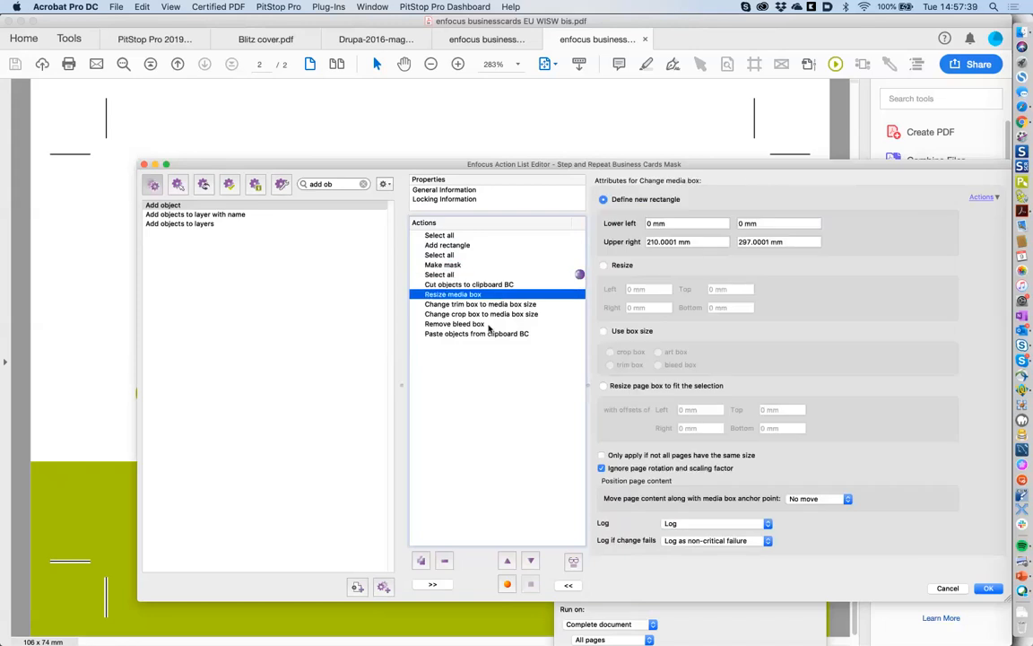
click(485, 333)
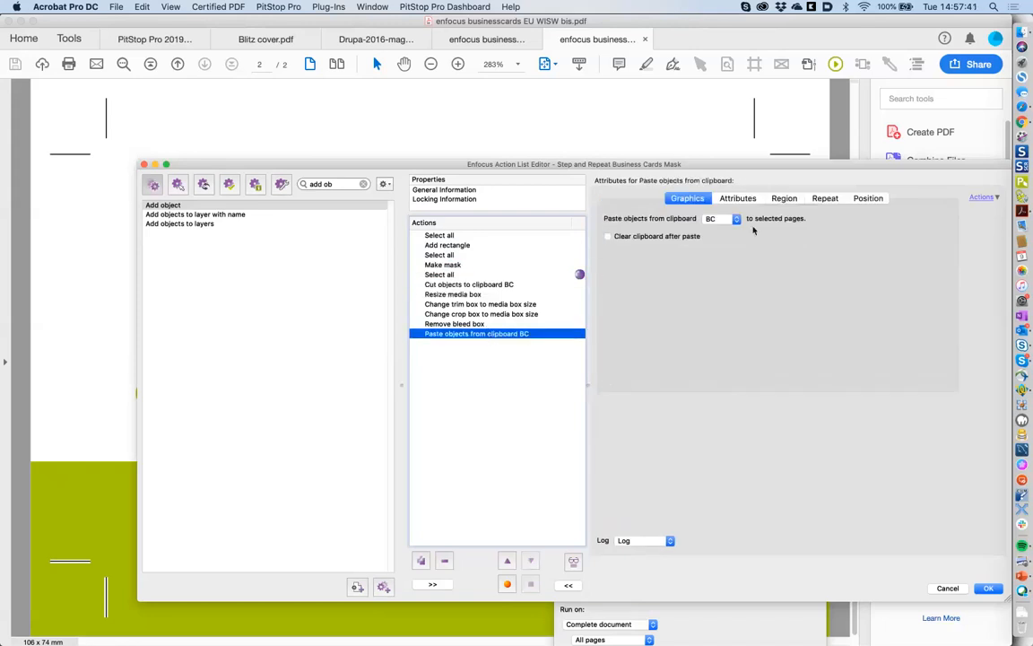
click(948, 587)
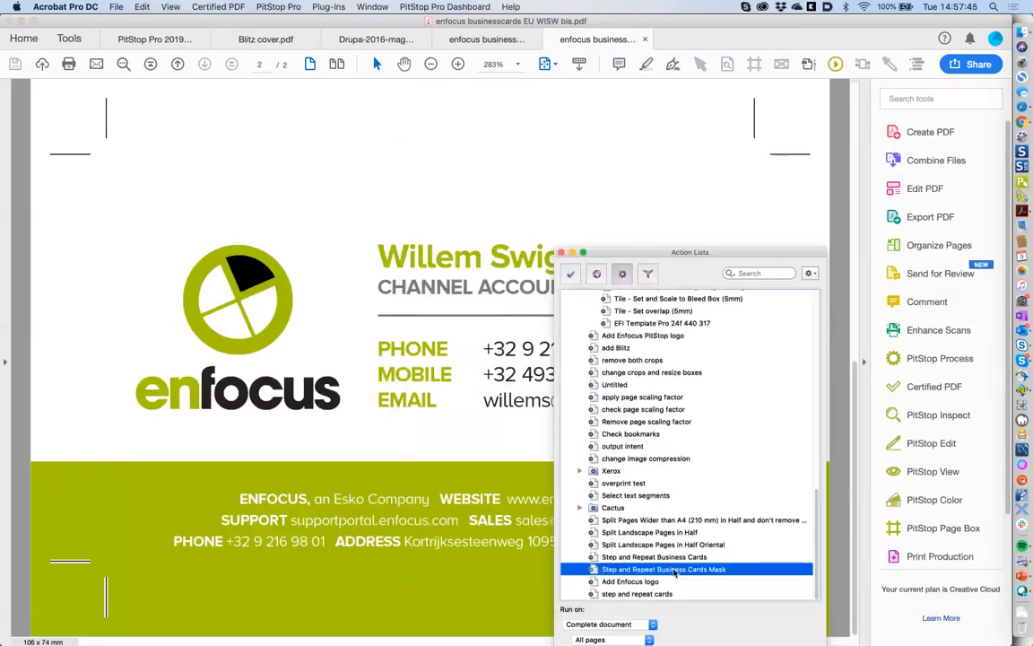
- Run the Step and Repeat Business Cards Mask list, then view page 1 with the black mask
drag(685, 255, 686, 168)
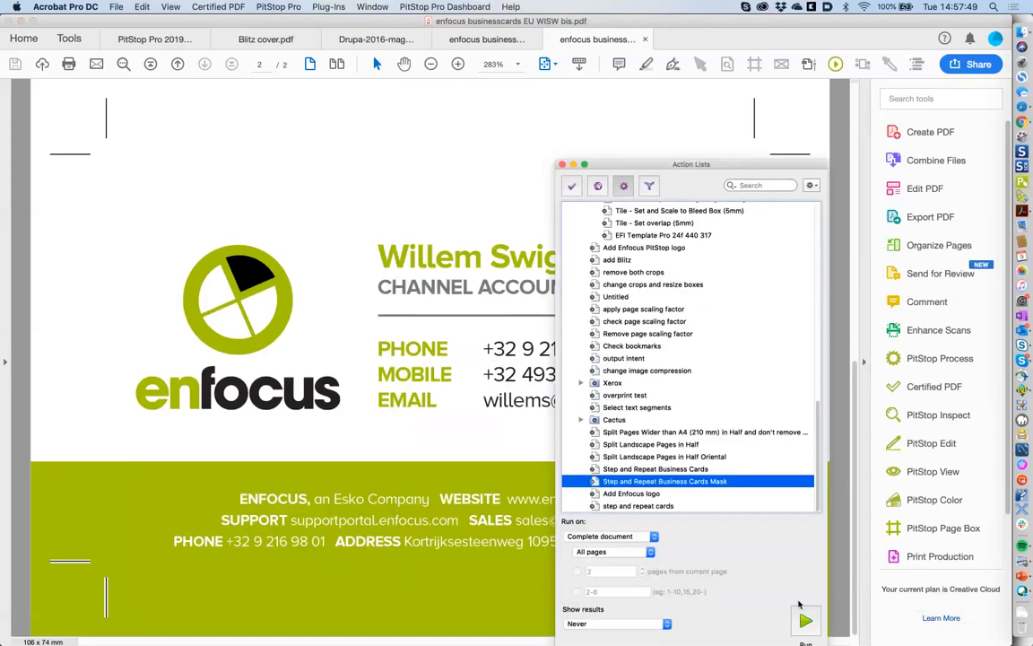
click(806, 618)
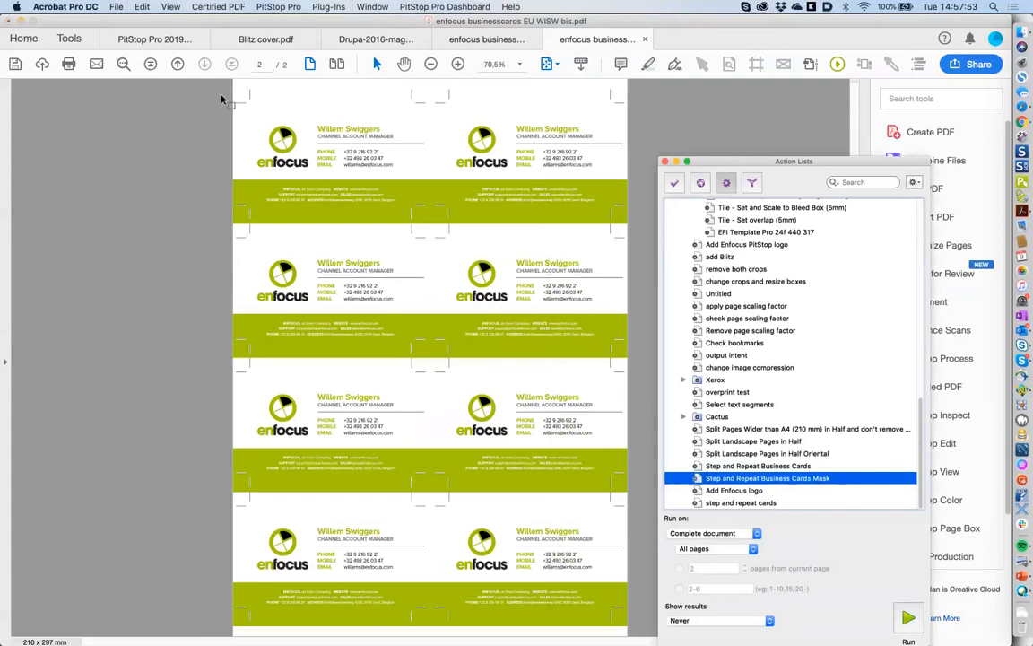
click(177, 65)
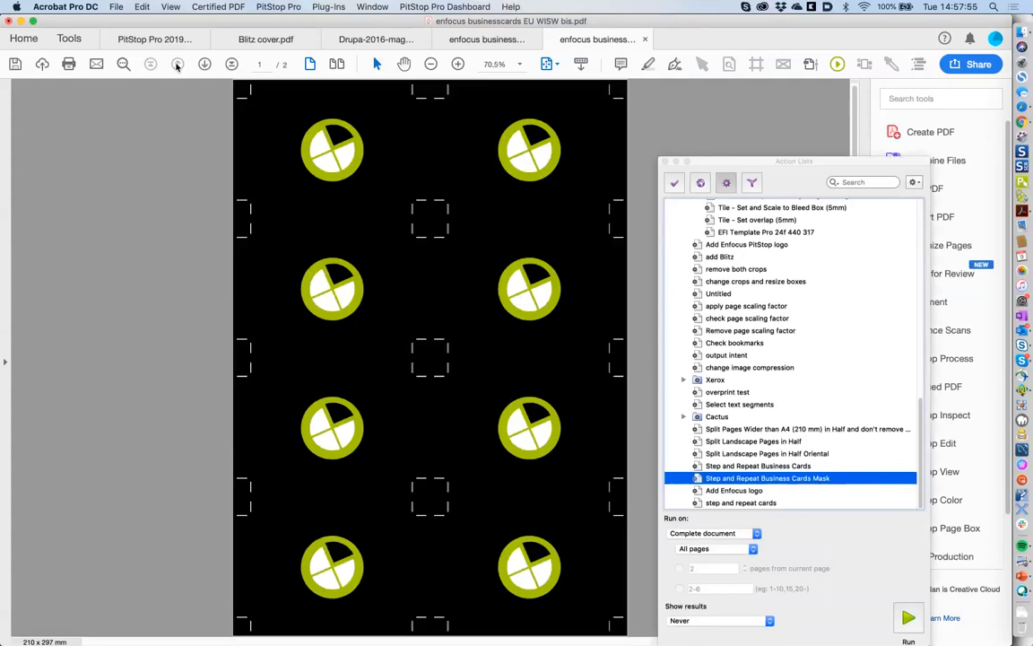
- Return to page 2 to see the eight cards tiled 2×4 on the A4 sheet
click(205, 65)
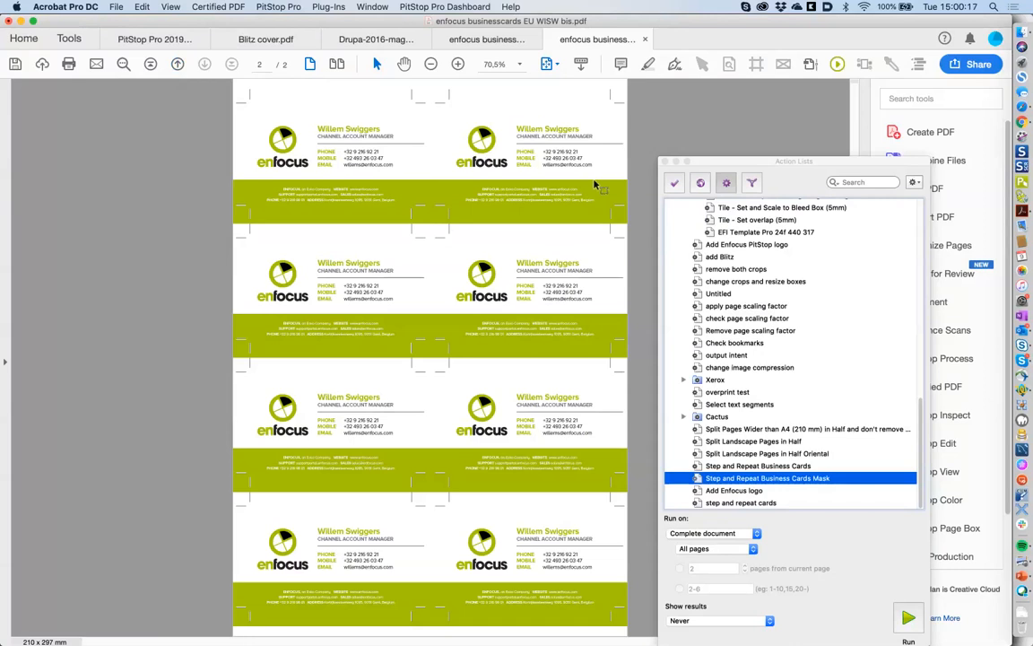
double_click(792, 479)
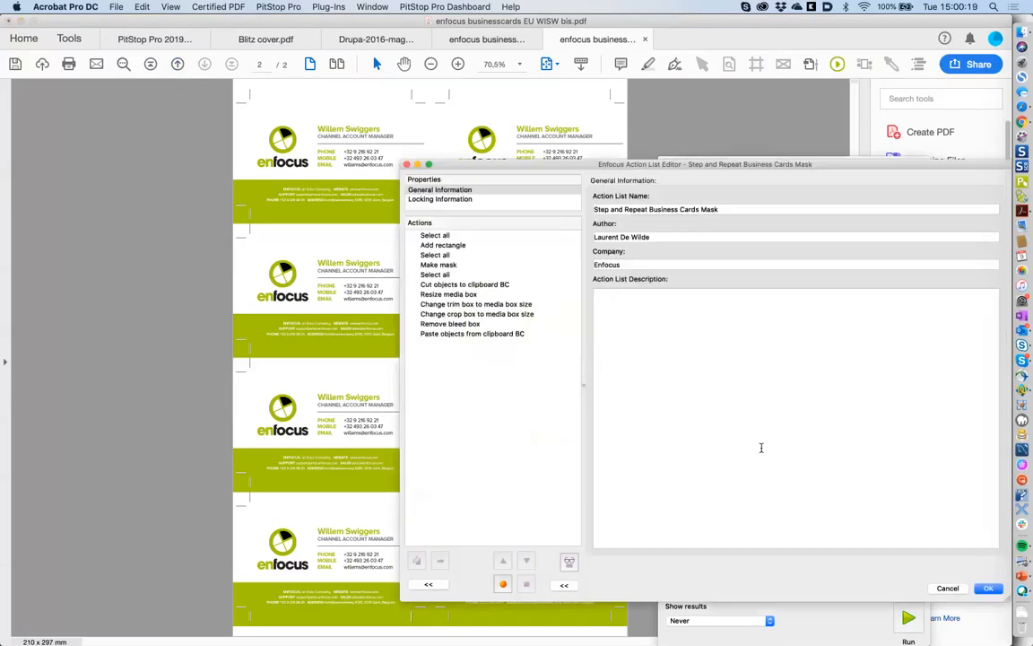
click(448, 246)
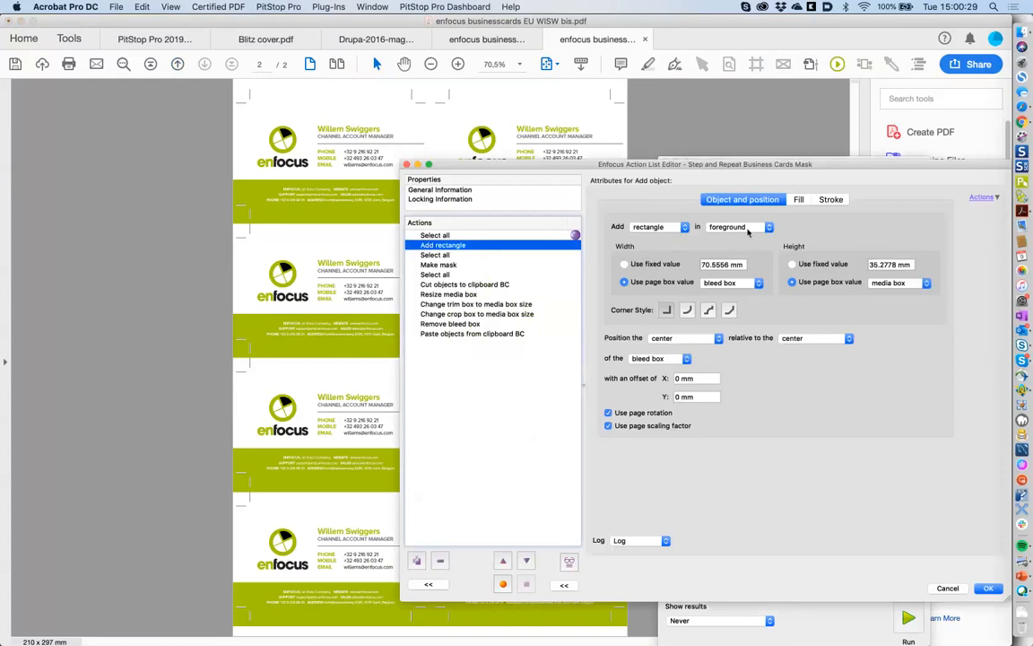
click(746, 228)
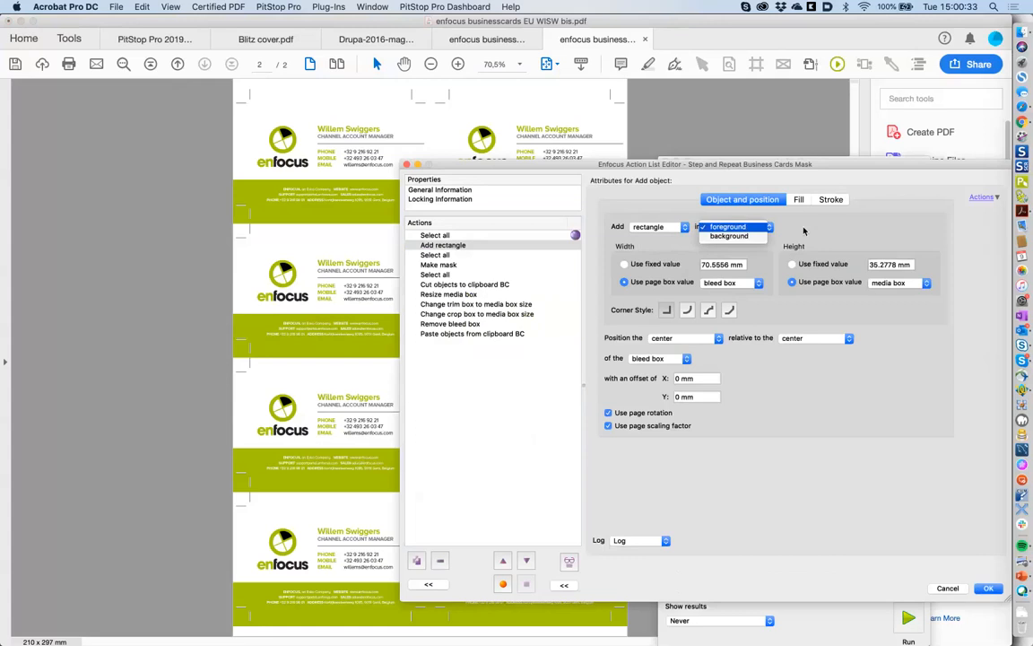
click(752, 228)
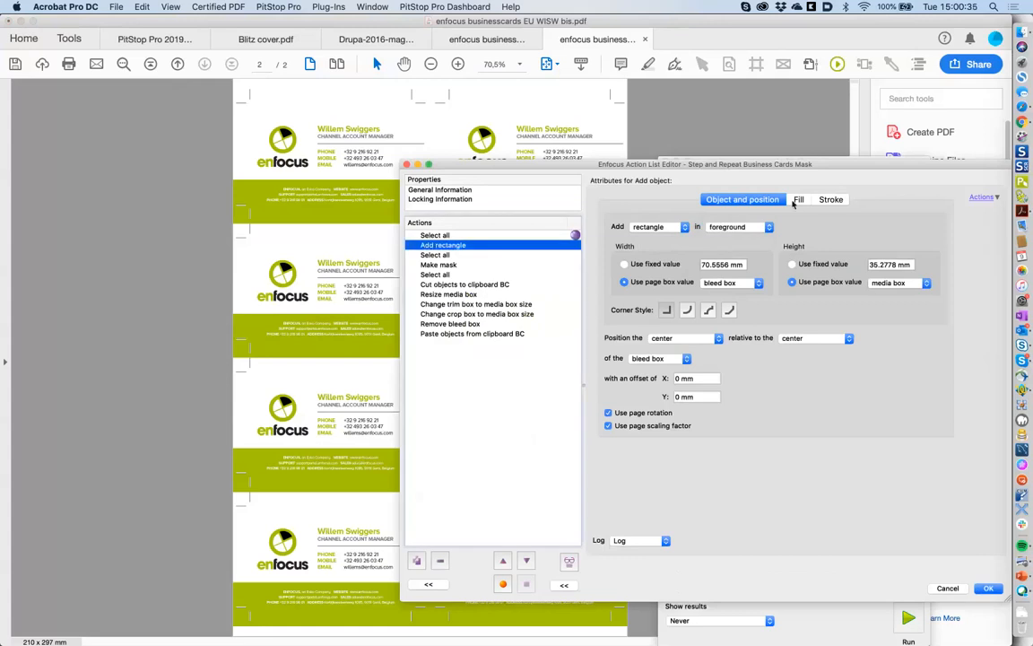
click(798, 200)
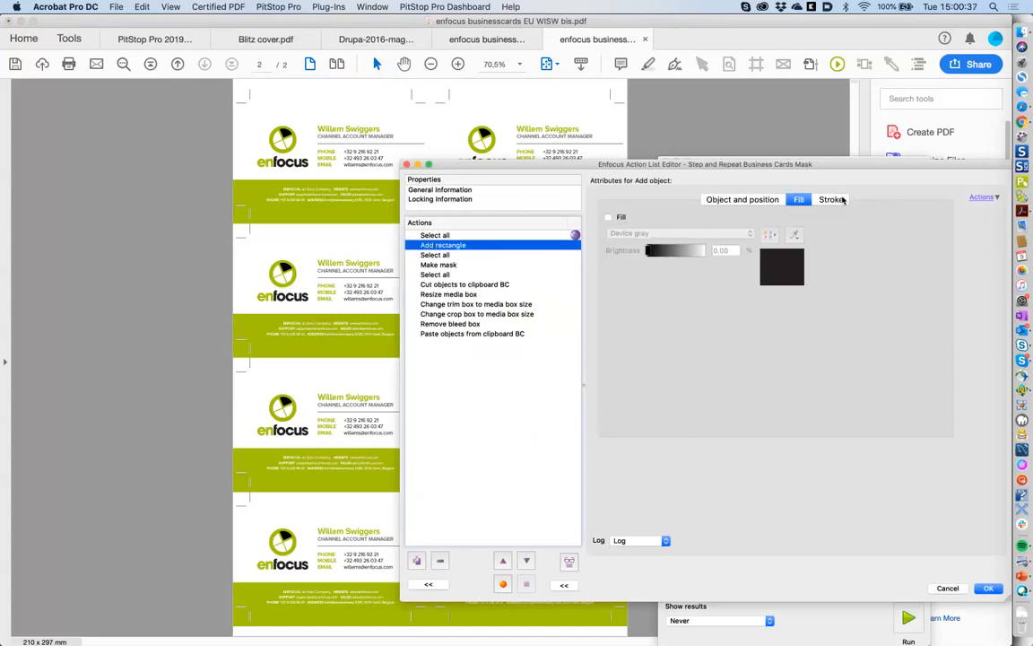
click(832, 199)
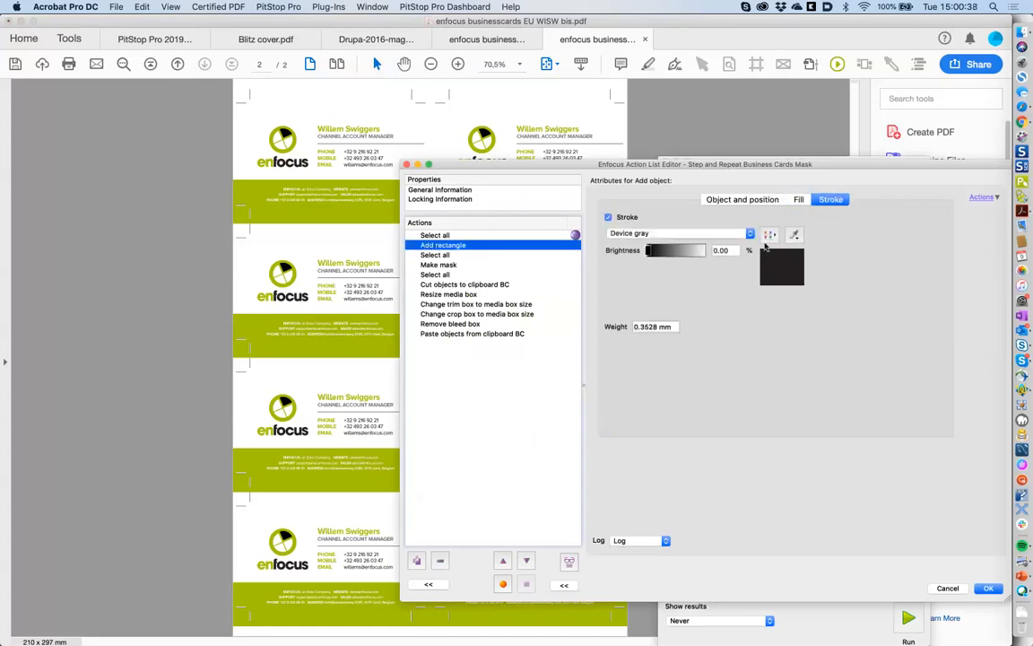
click(797, 200)
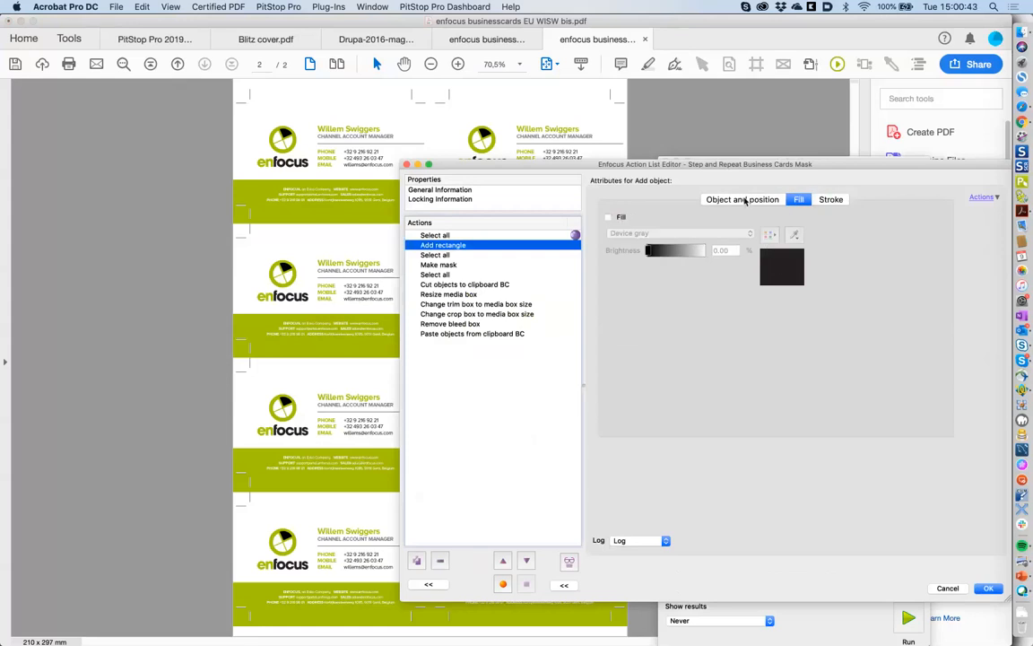
click(743, 201)
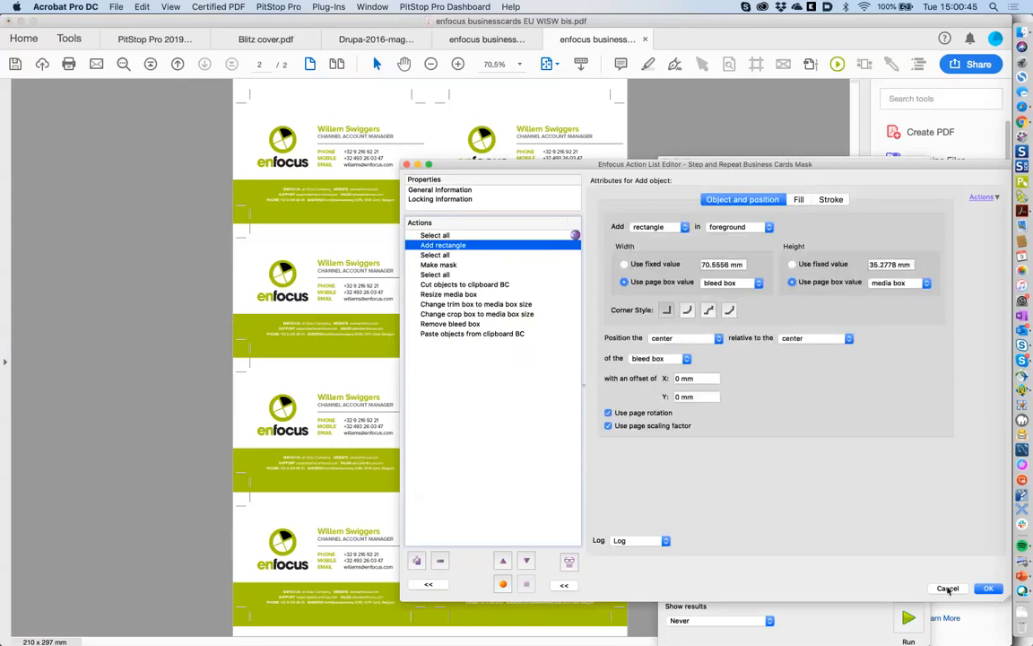
click(949, 589)
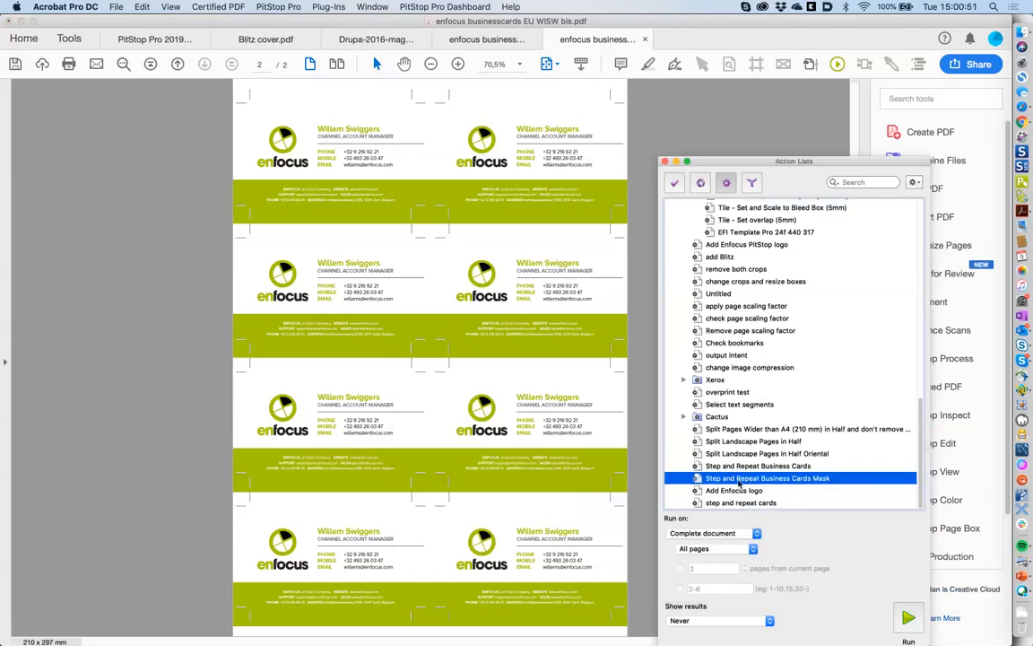
- Export the Step and Repeat Business Cards Mask list, accepting the unprotected-list warning
drag(815, 163, 688, 130)
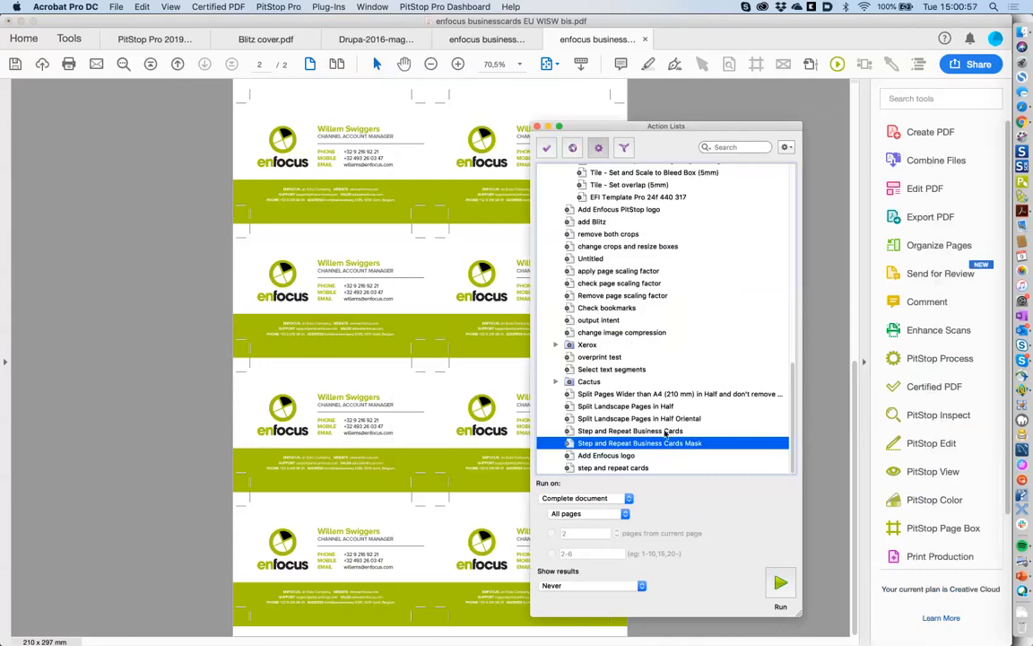
click(787, 147)
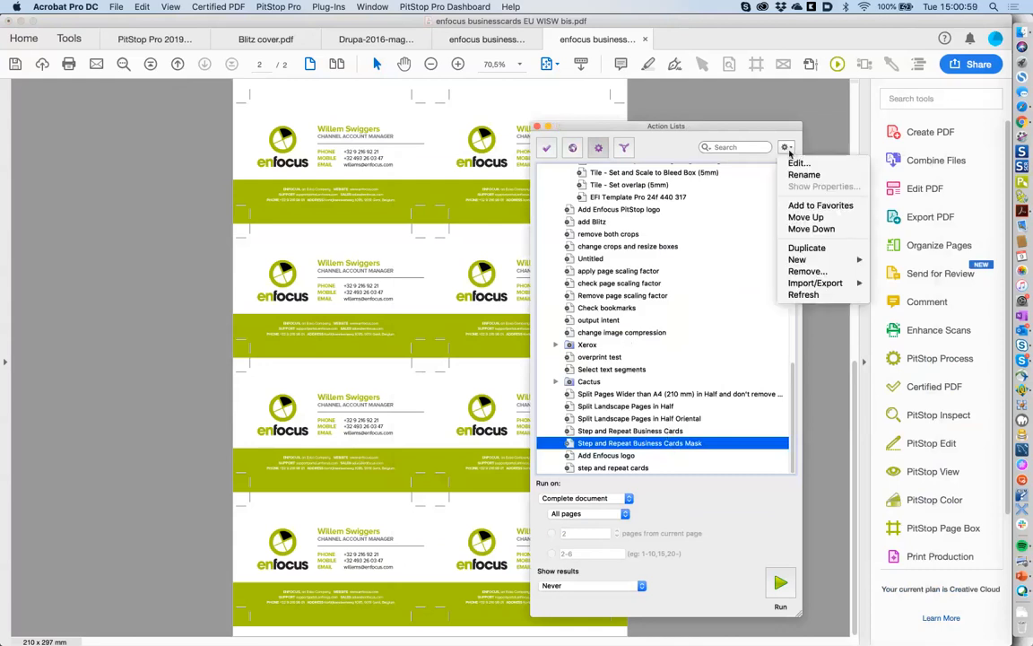
mouse_move(830, 285)
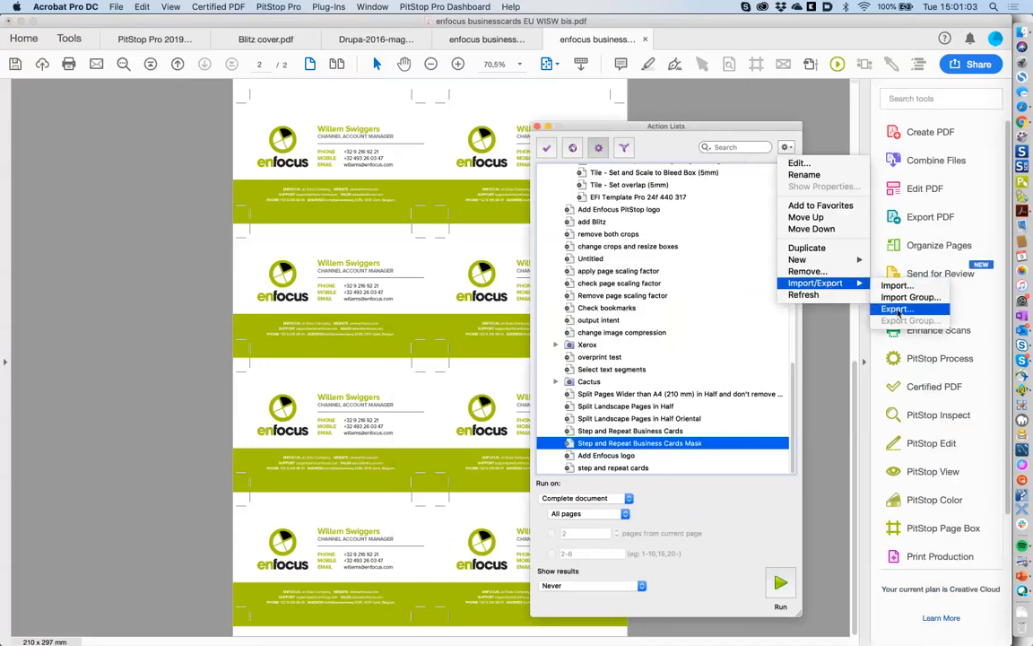
click(897, 310)
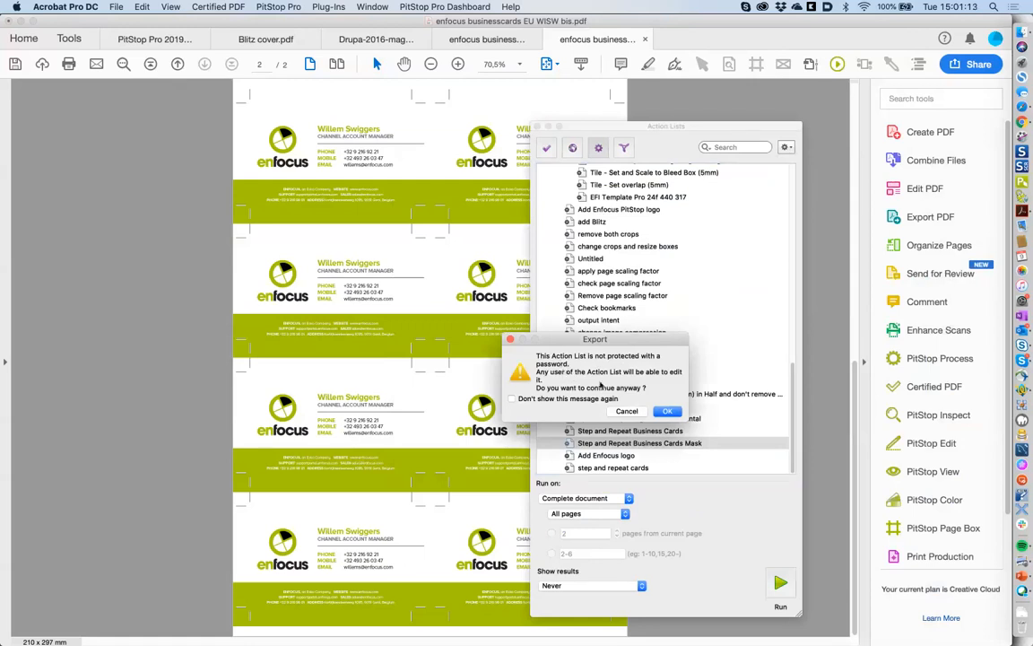
click(668, 411)
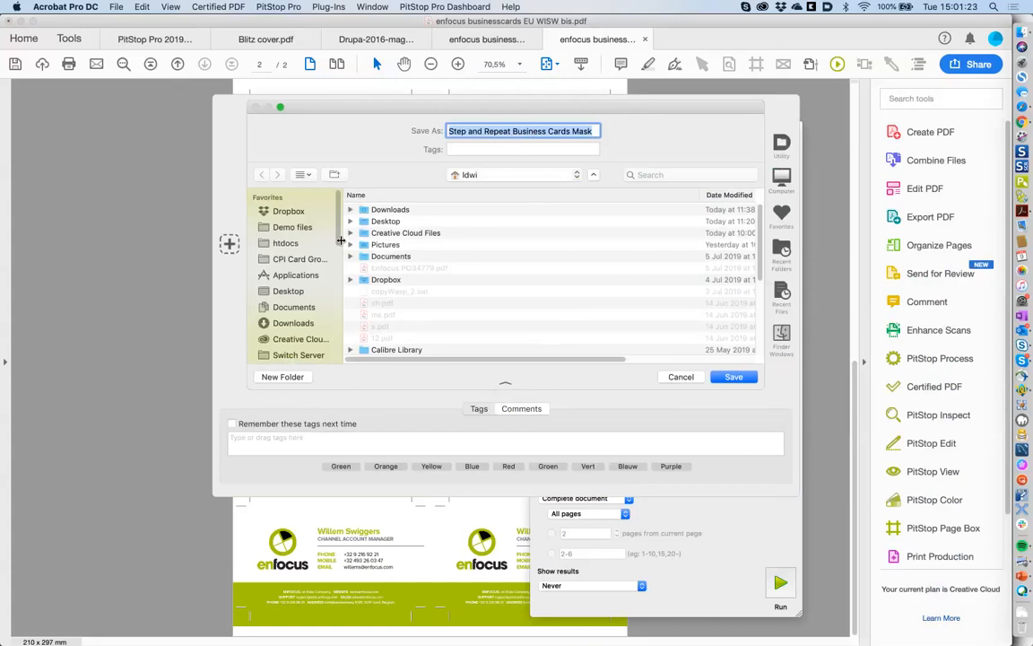
- Save the exported list in Pitstop Training > 2 Global Changes and Action Lists
drag(339, 241, 341, 293)
click(273, 307)
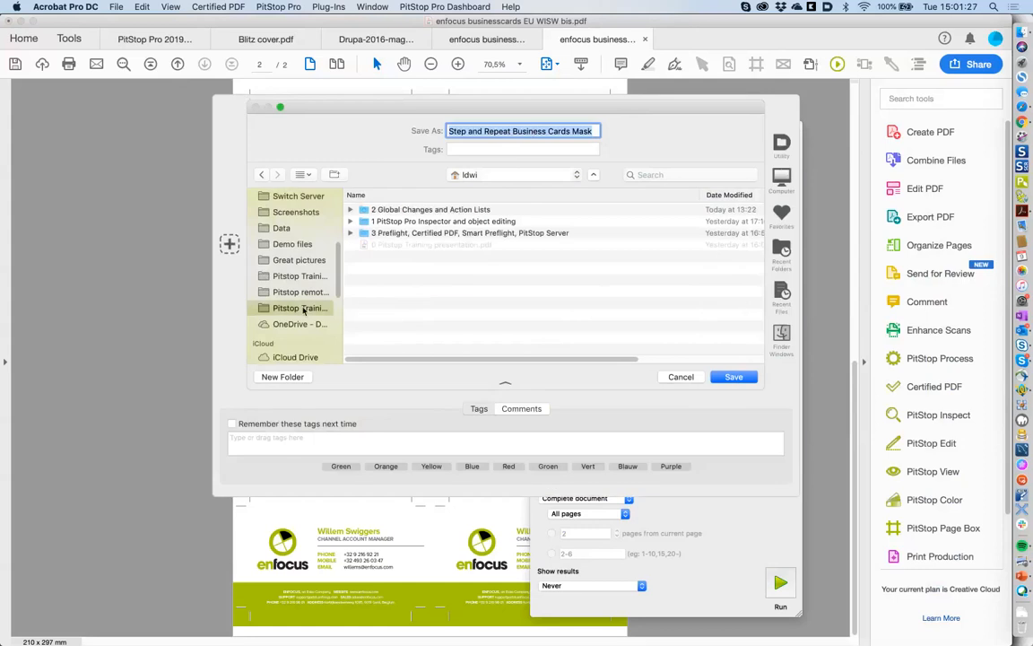
double_click(445, 223)
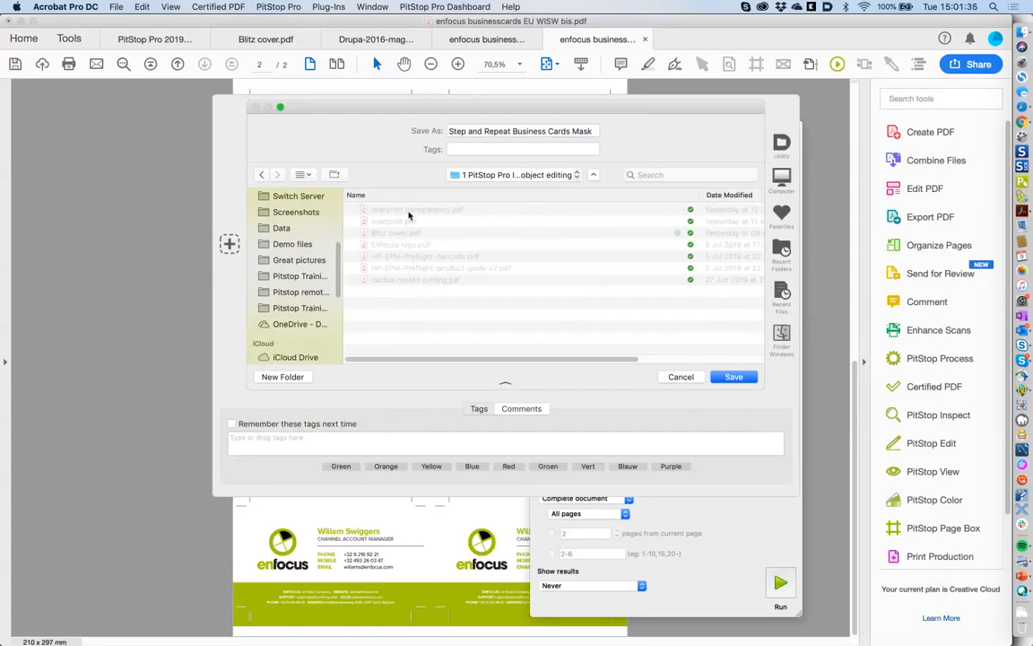
click(471, 176)
click(484, 188)
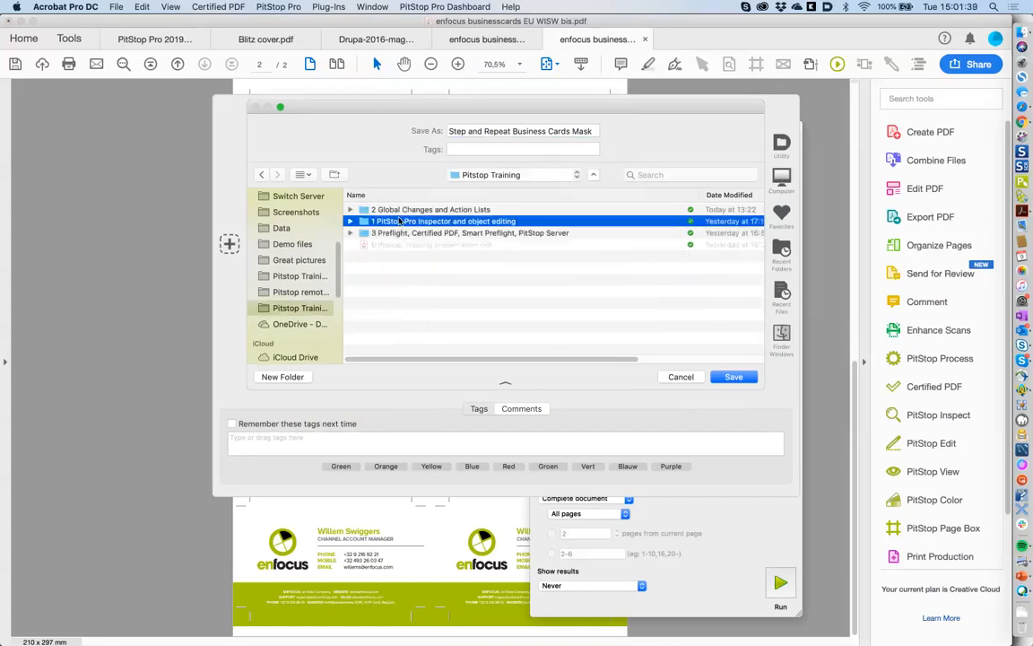
click(400, 210)
double_click(400, 210)
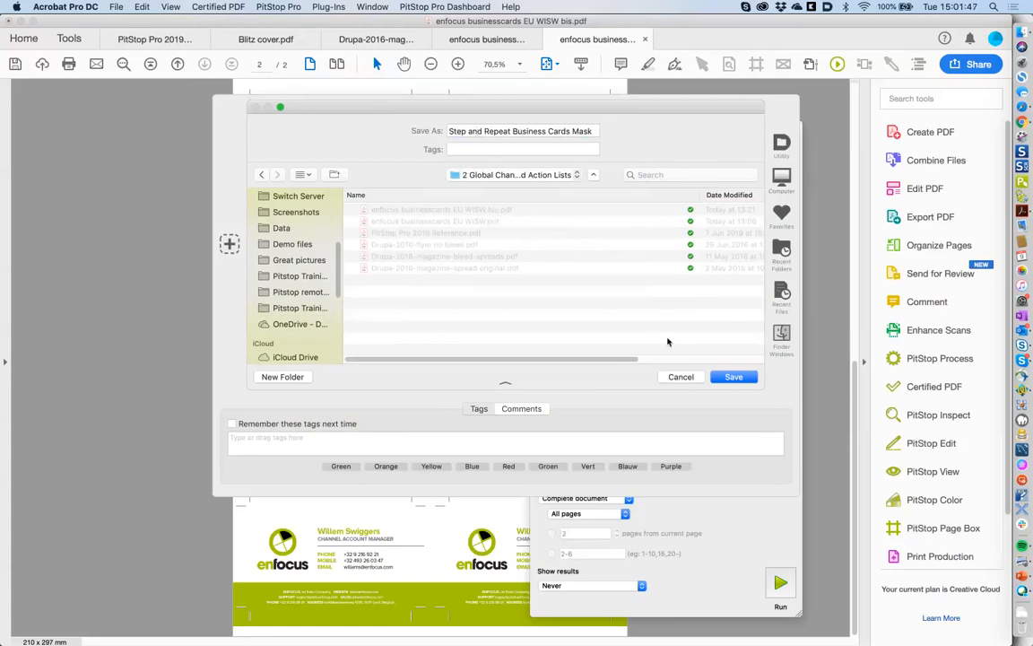
click(734, 377)
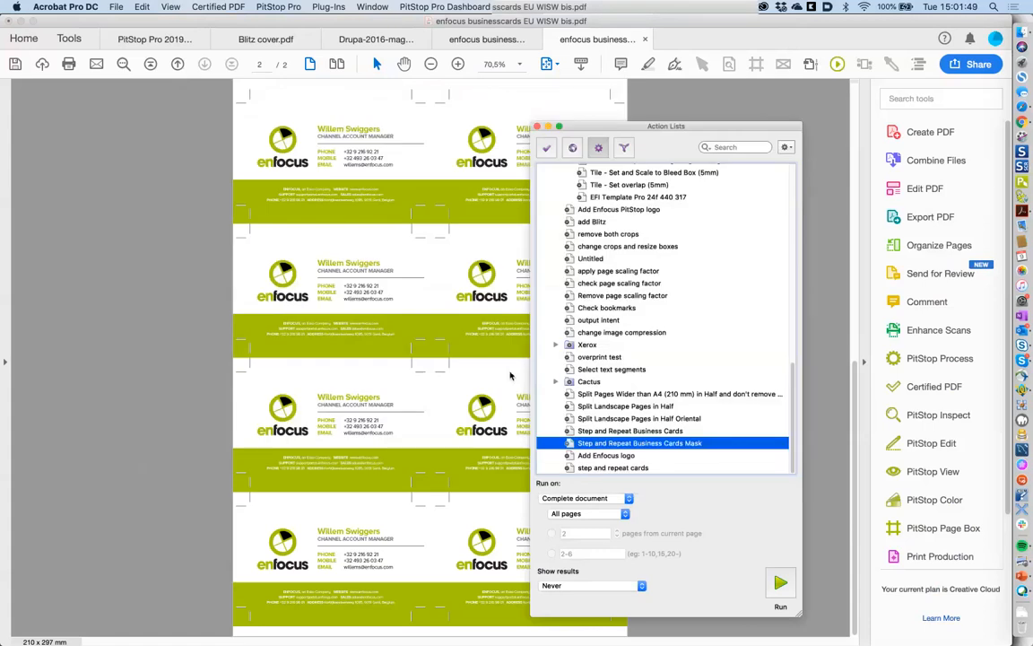
click(1021, 32)
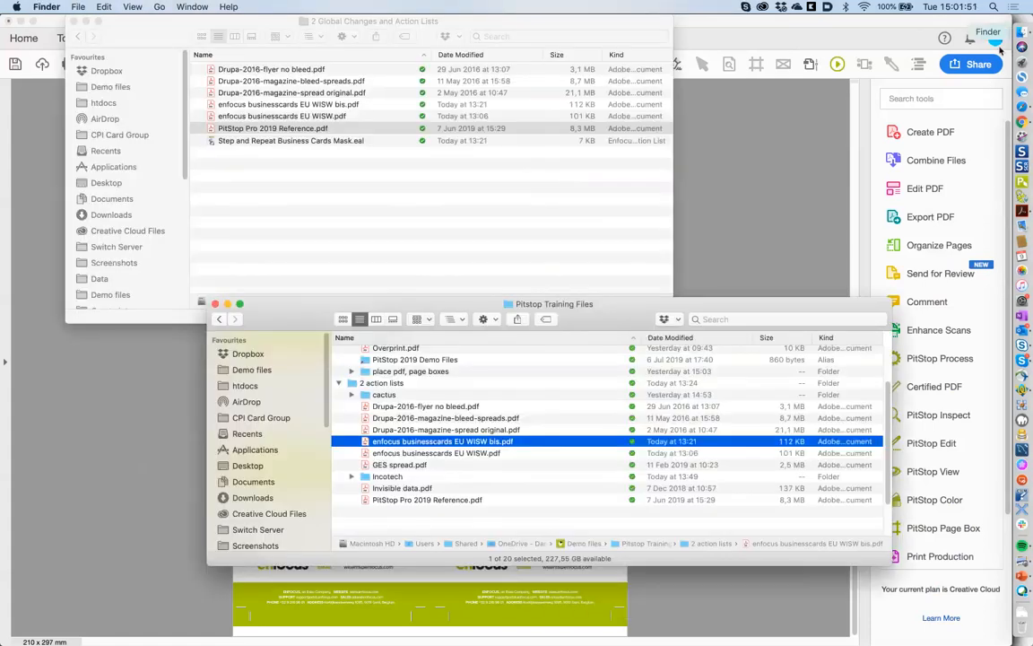
click(351, 165)
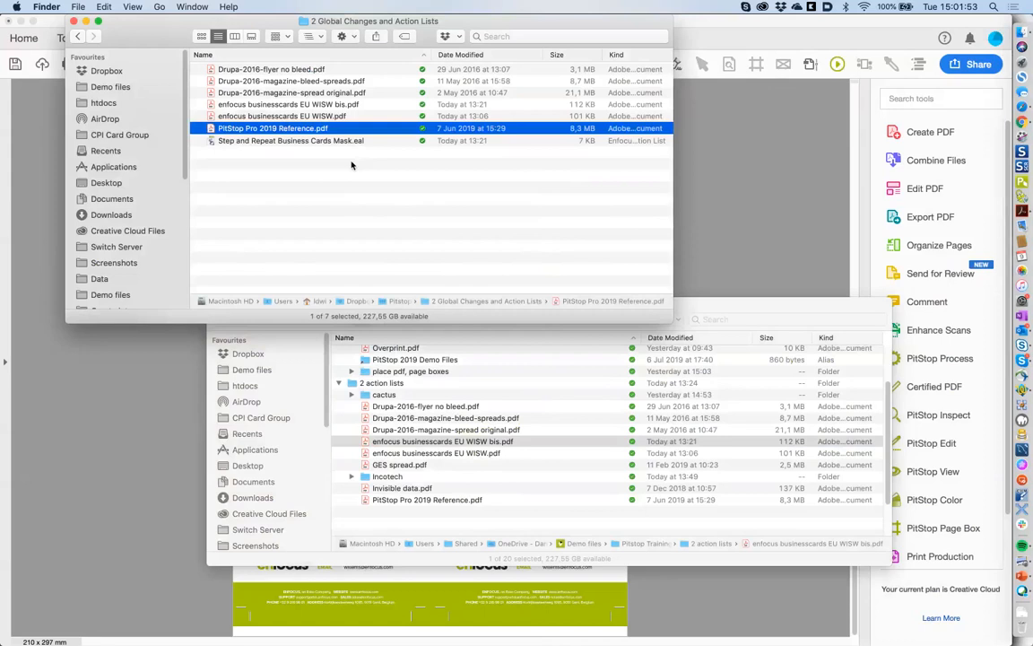
click(354, 143)
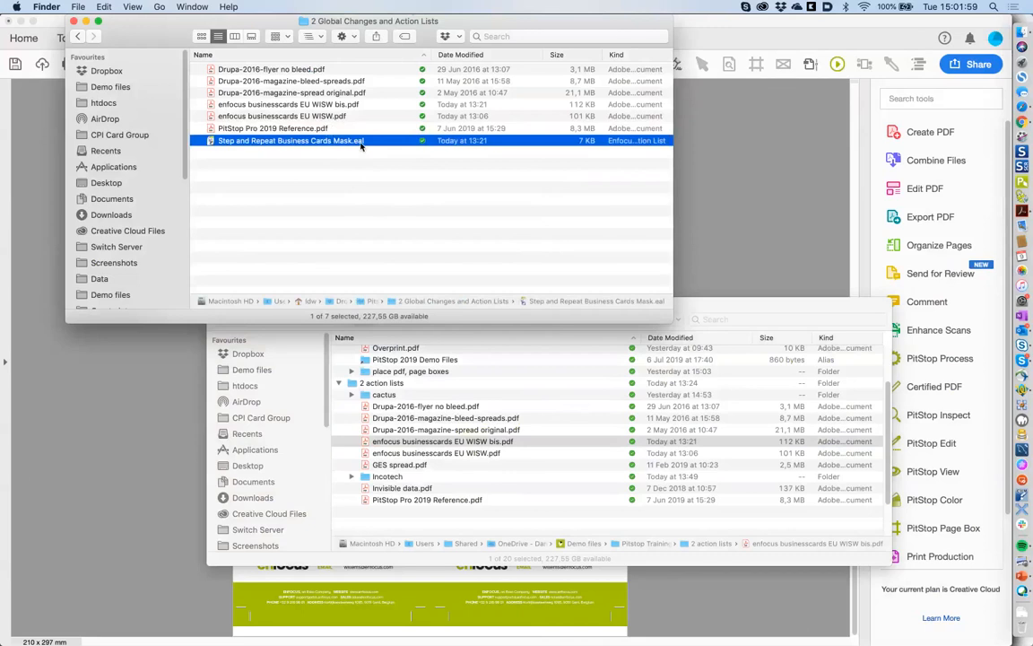
click(364, 150)
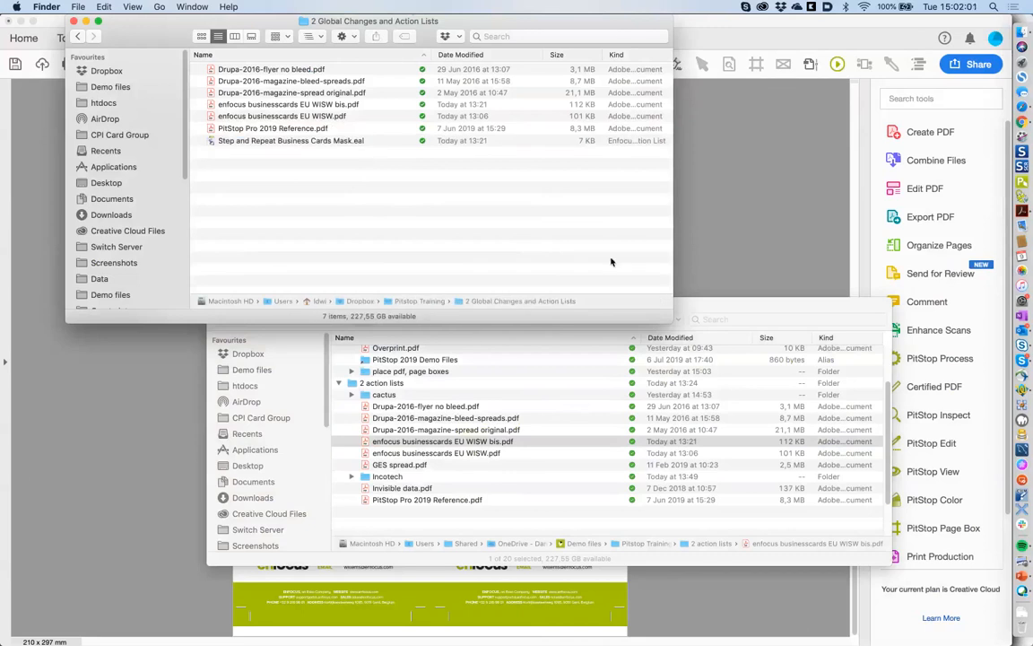
click(711, 239)
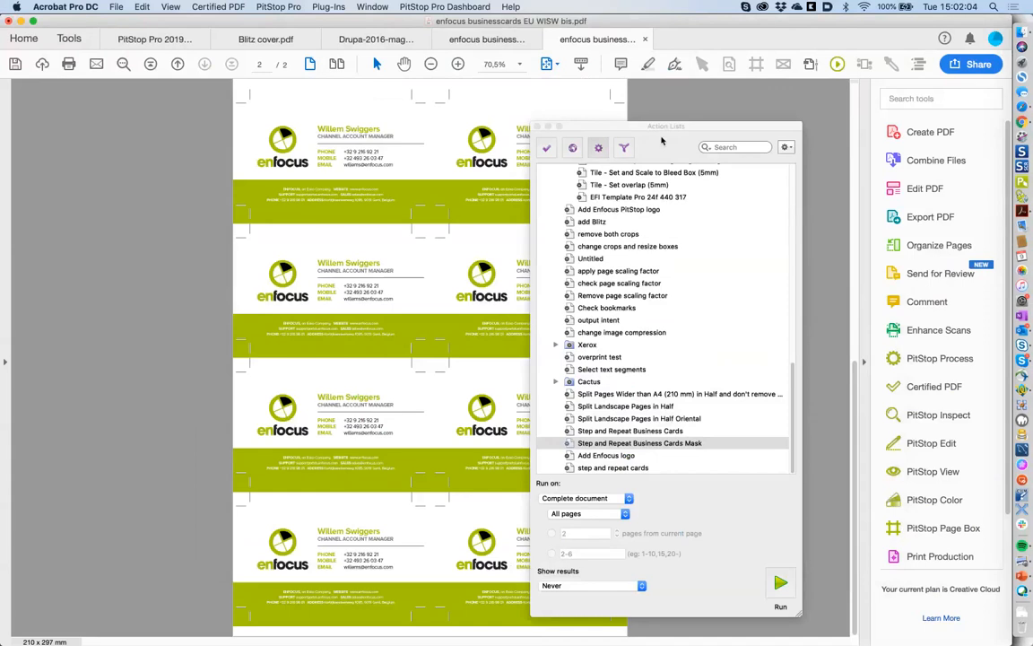
- Browse the options menu, the Cactus group and Import Group, then close the Action Lists panel
click(786, 148)
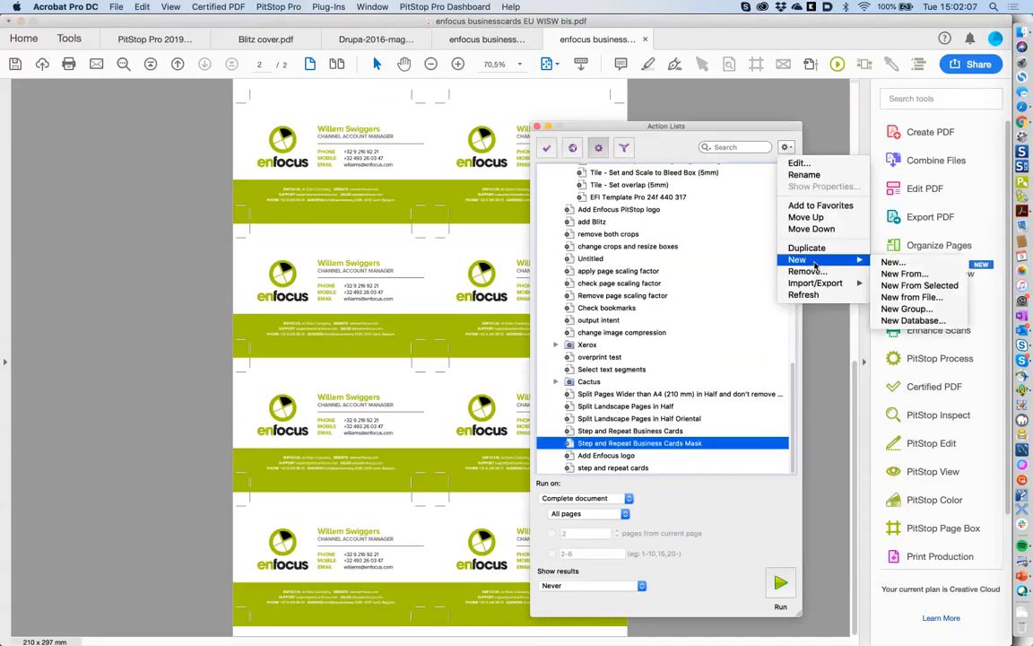
mouse_move(839, 282)
click(558, 344)
click(557, 382)
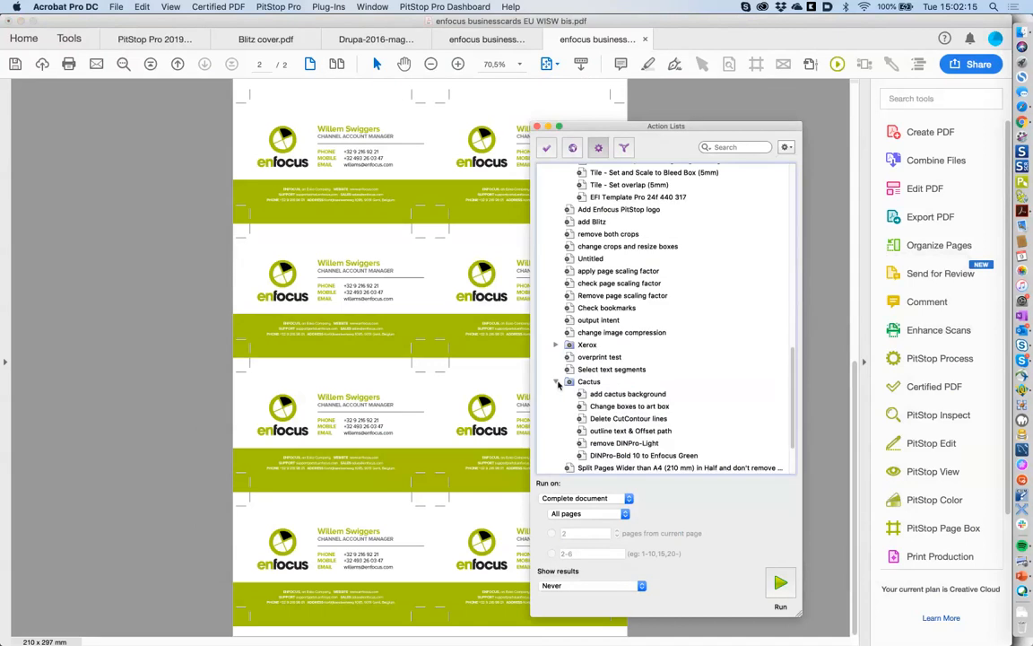
click(557, 383)
click(589, 381)
click(786, 147)
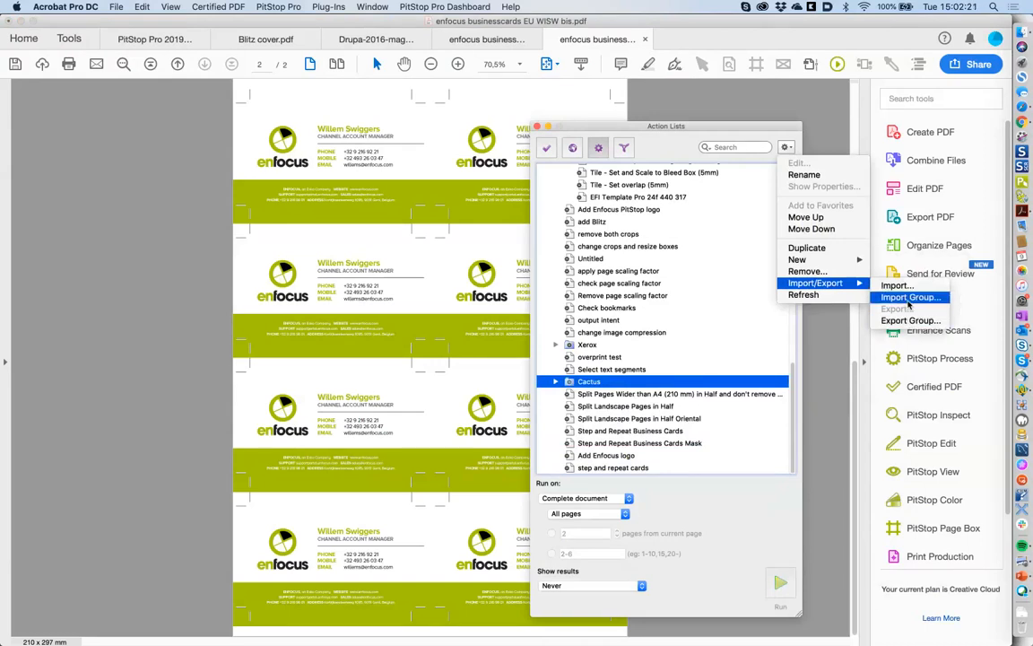
click(909, 299)
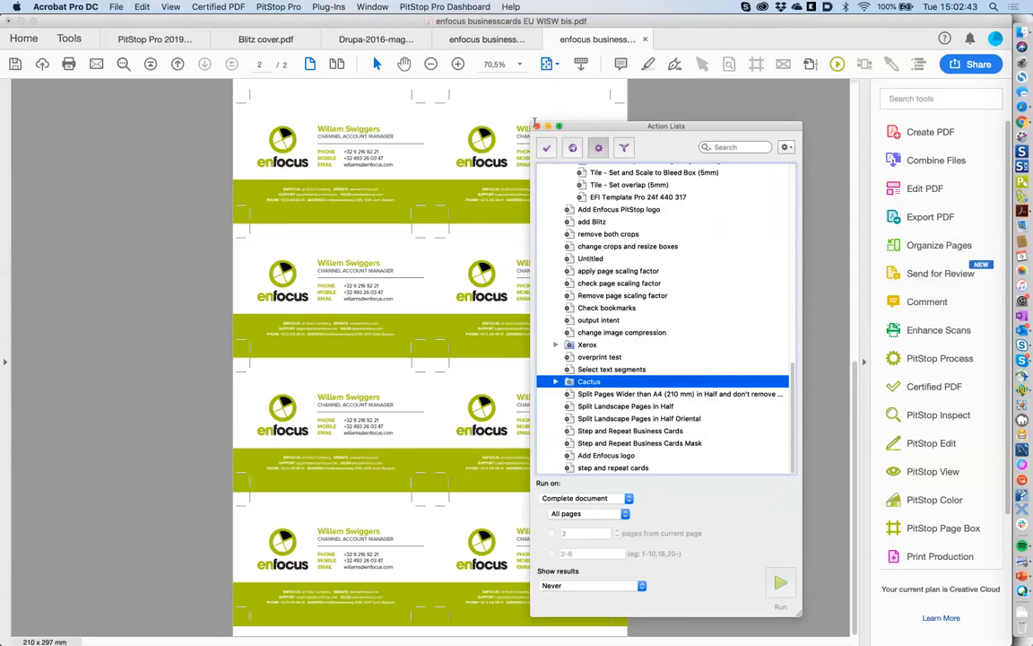
click(536, 125)
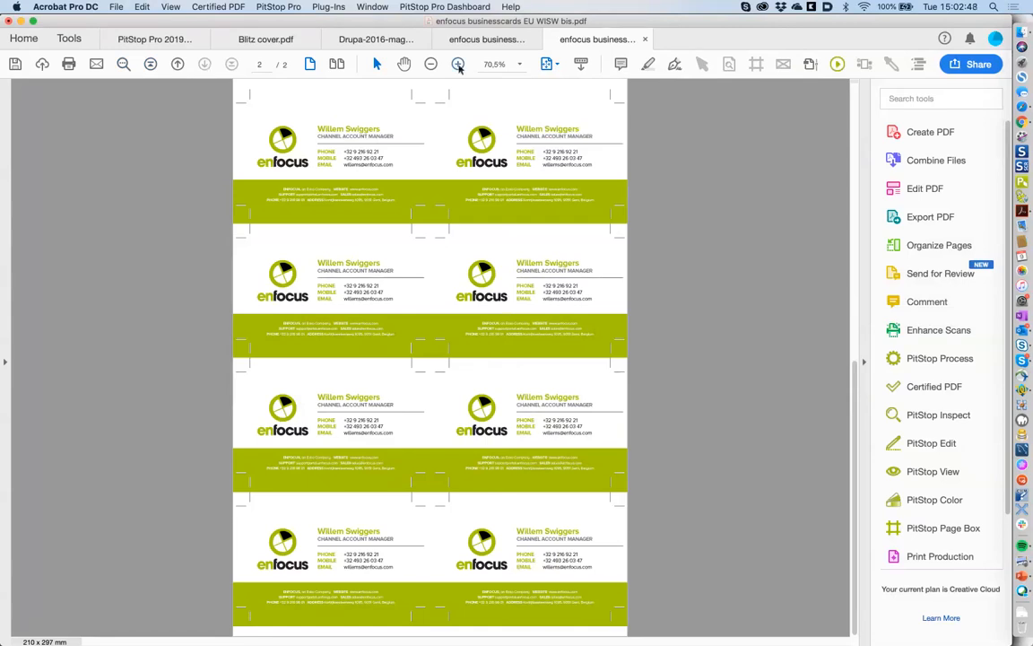
- Zoom the business card view in to 200%
click(459, 66)
click(458, 65)
click(459, 66)
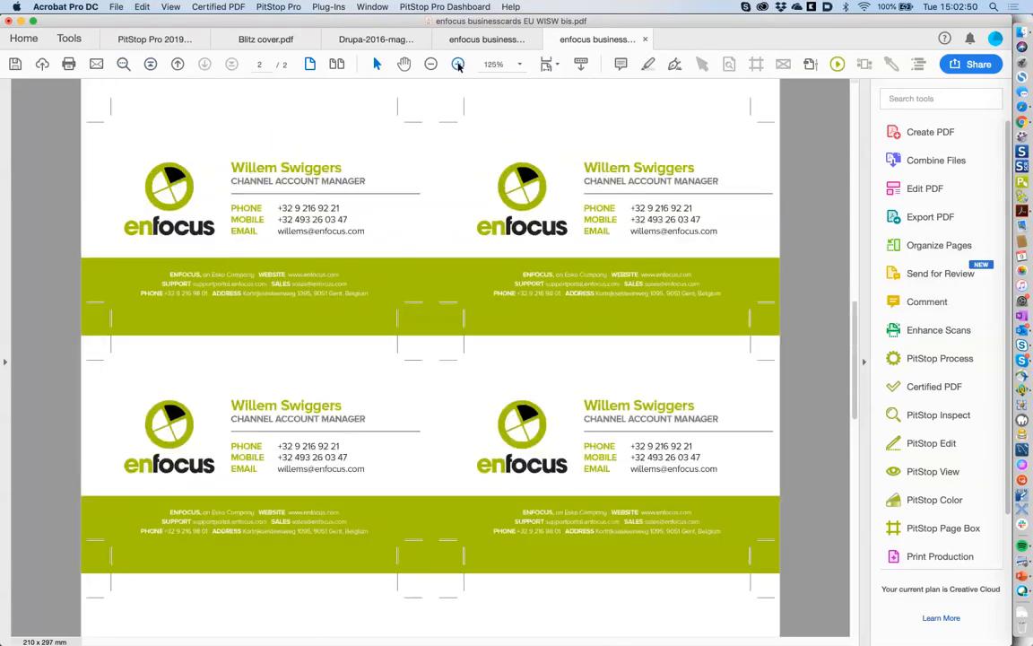
click(458, 66)
click(458, 66)
key(super+alt+i)
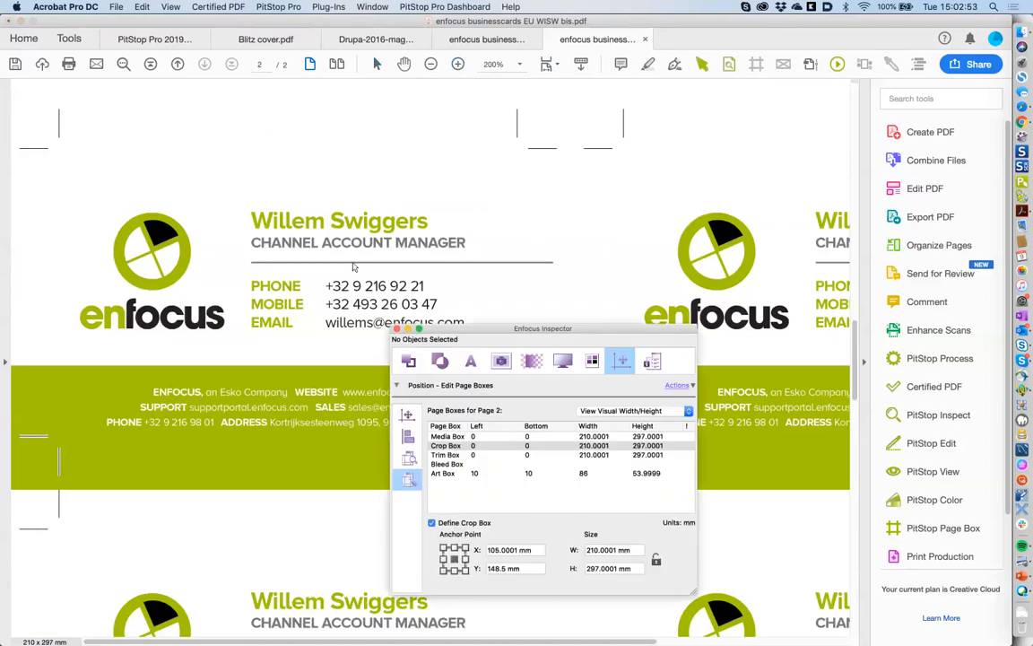
click(397, 331)
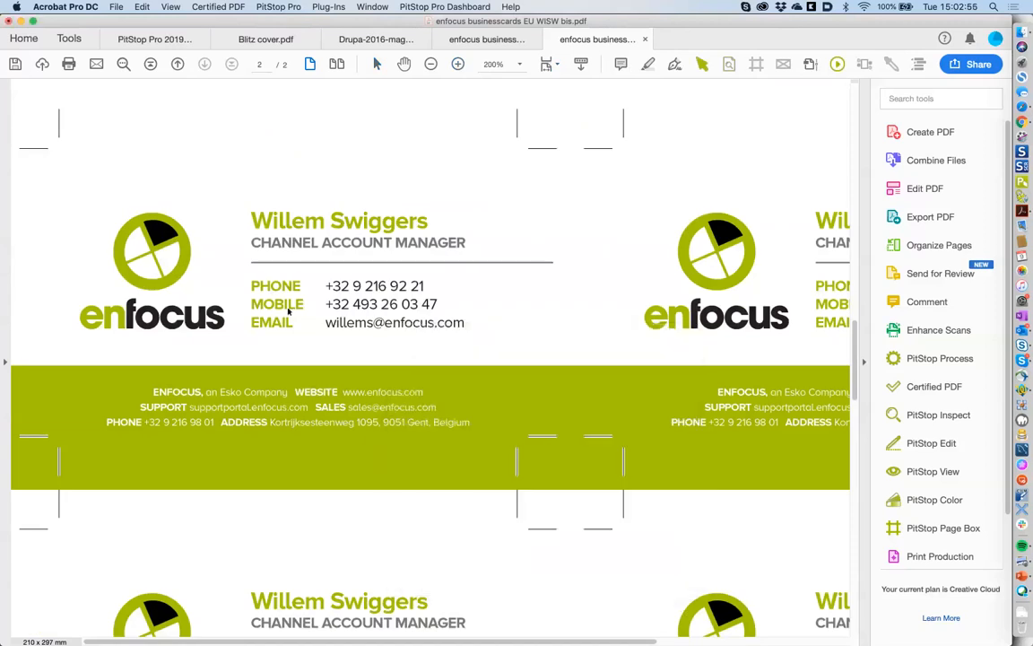
- Compare fonts in the Inspector: PHONE is ProximaNovaA-Bold 8 pt, the numbers ProximaNovaA-Regular 8 pt
click(262, 284)
click(729, 64)
drag(506, 328, 615, 276)
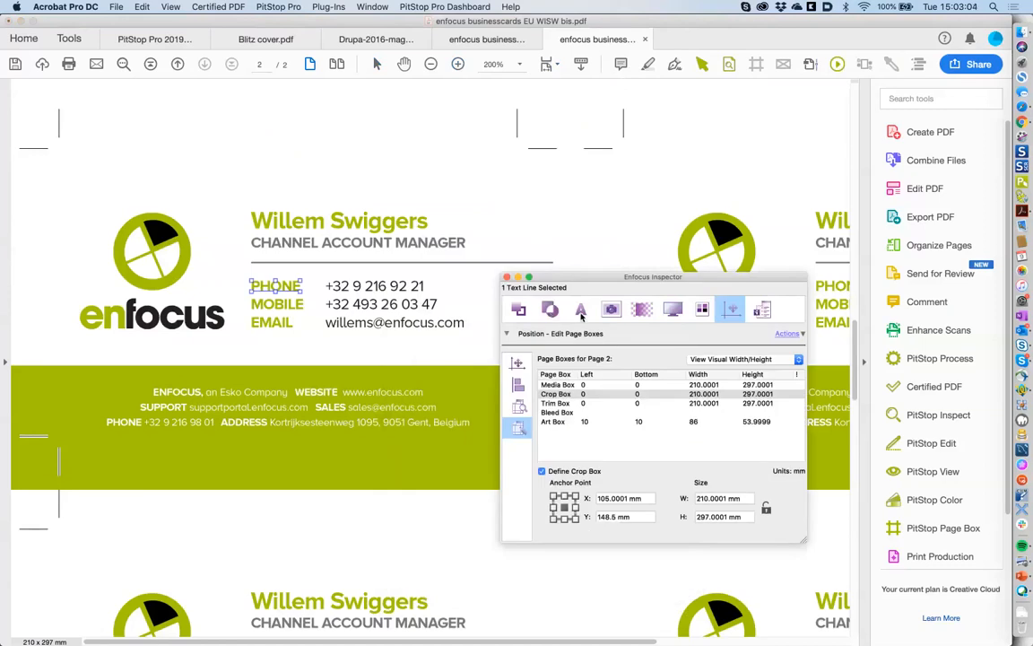
click(581, 309)
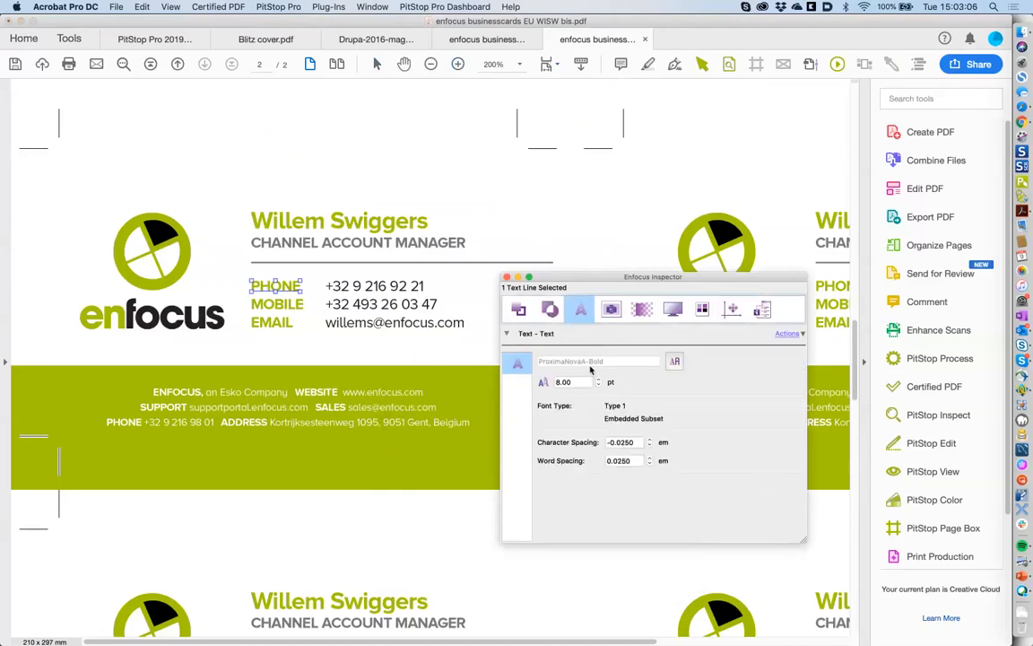
click(358, 290)
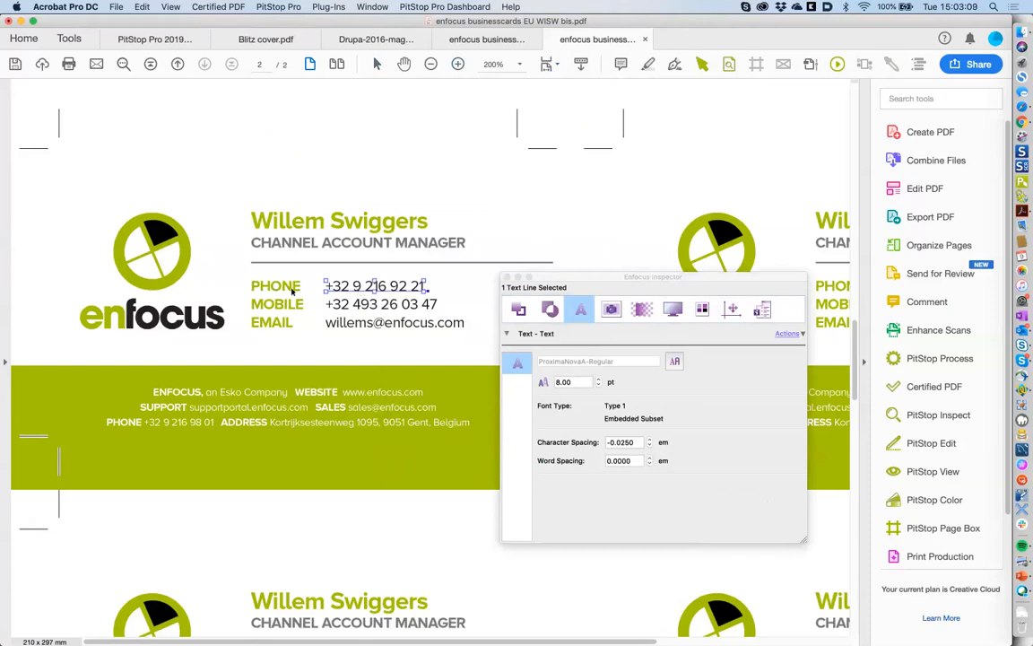
click(292, 288)
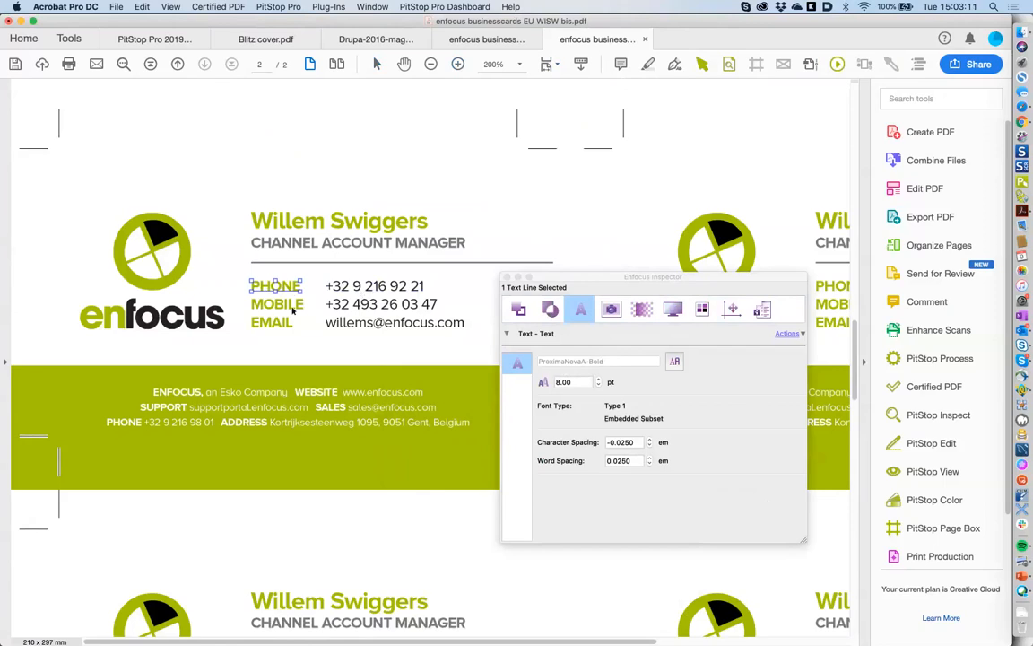
click(334, 305)
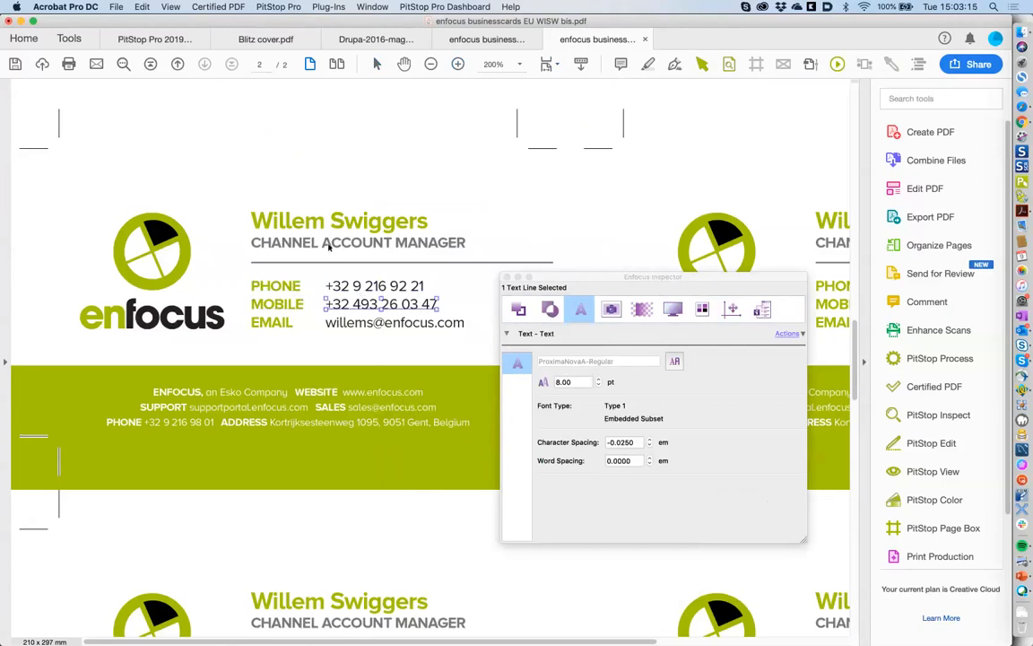
click(346, 290)
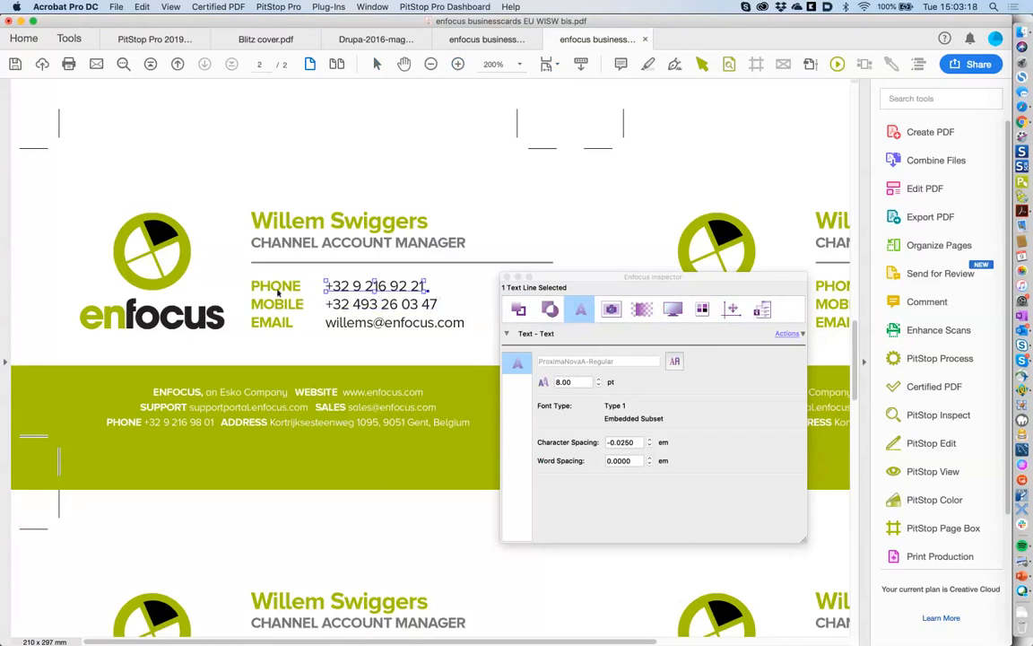
click(279, 289)
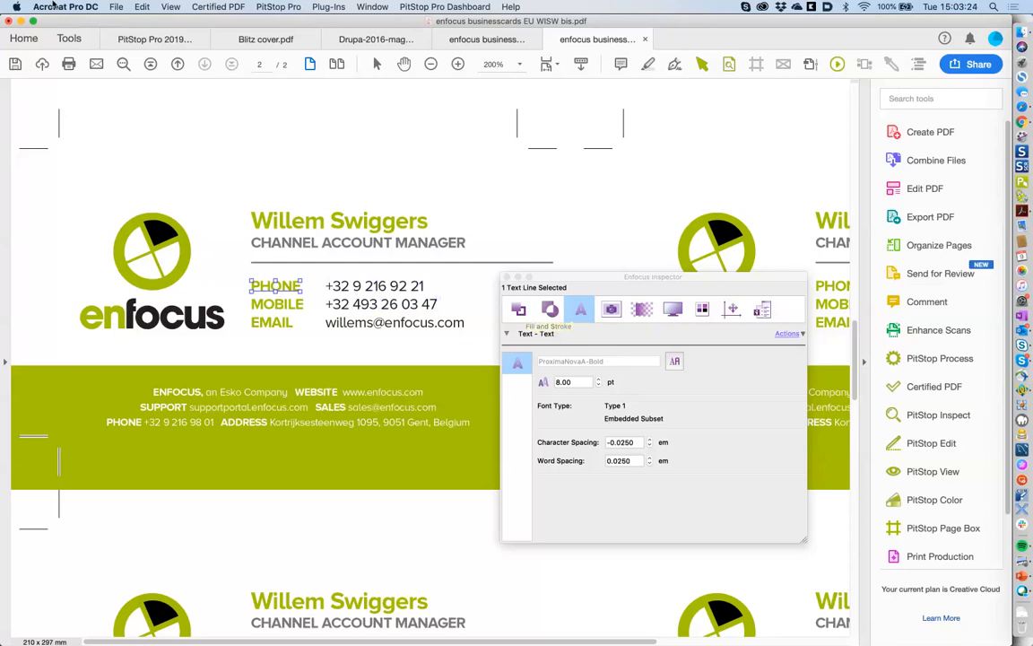
click(115, 6)
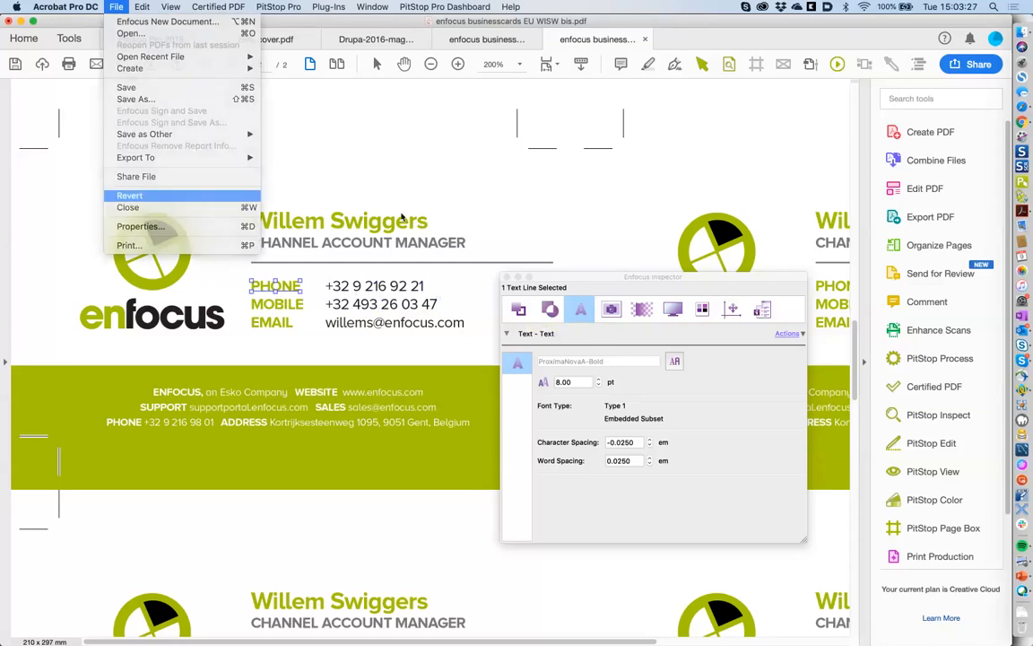
- Revert the document and read the logo n shape's fill as CMYK 27, 0, 100, 15
click(577, 224)
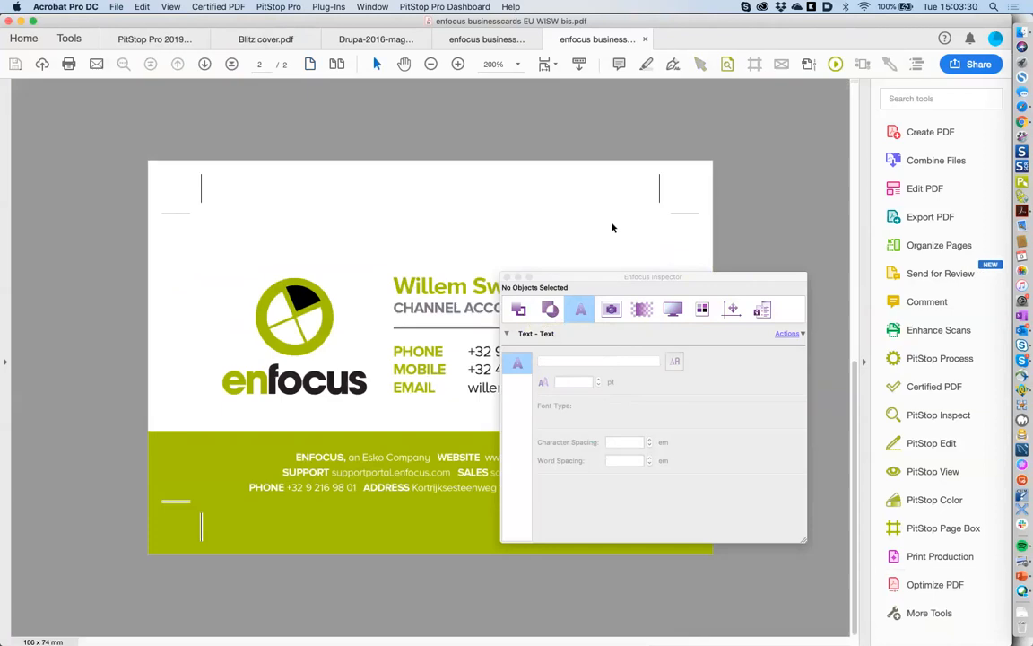
drag(531, 288, 642, 256)
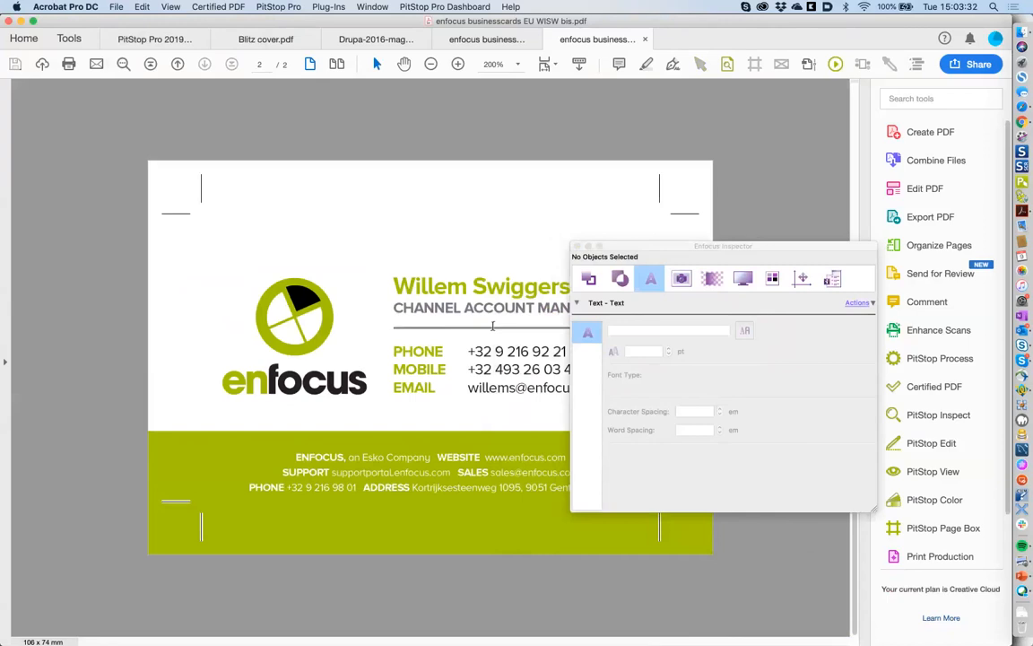
click(701, 64)
click(504, 350)
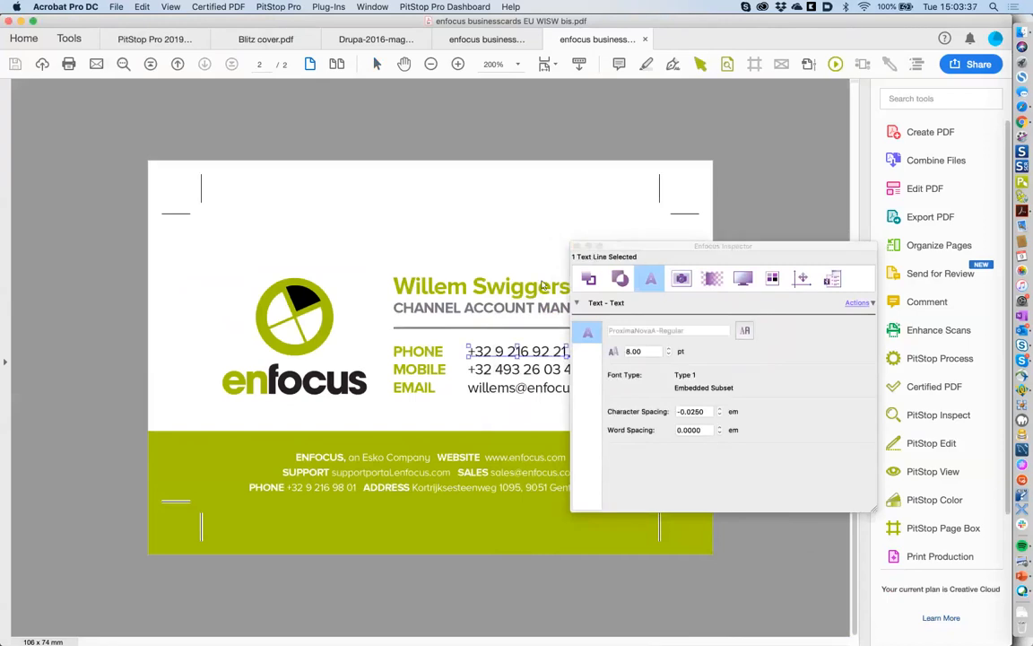
click(264, 388)
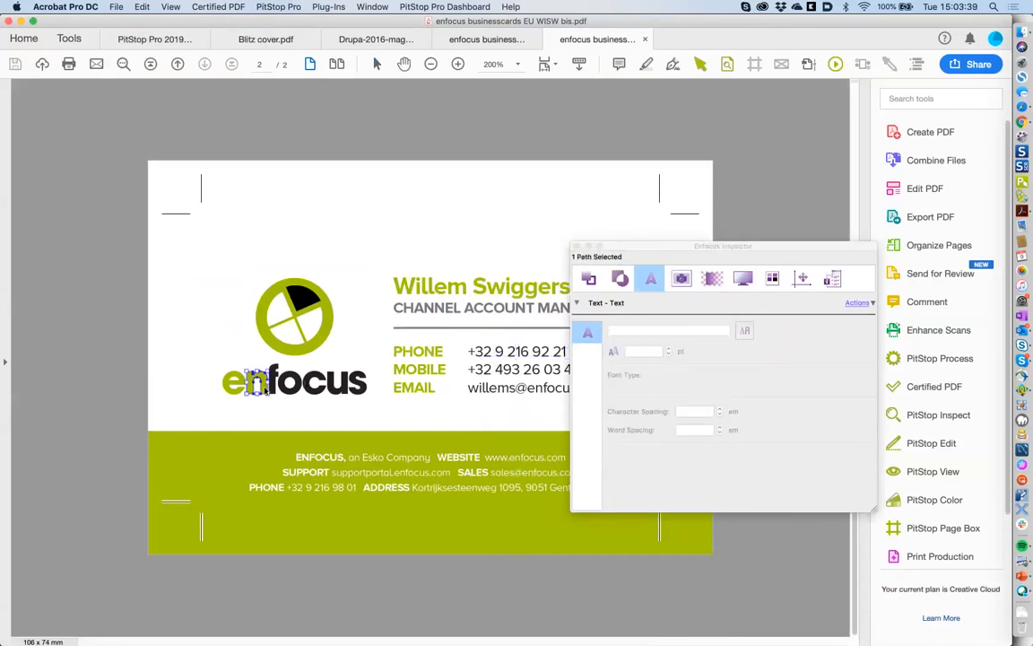
click(591, 279)
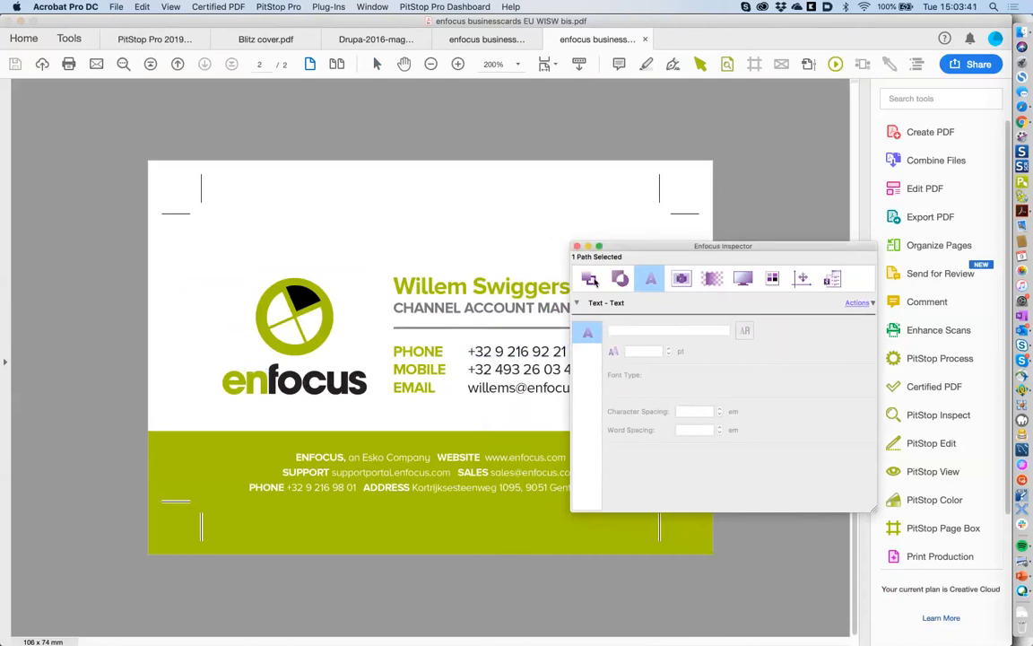
click(589, 333)
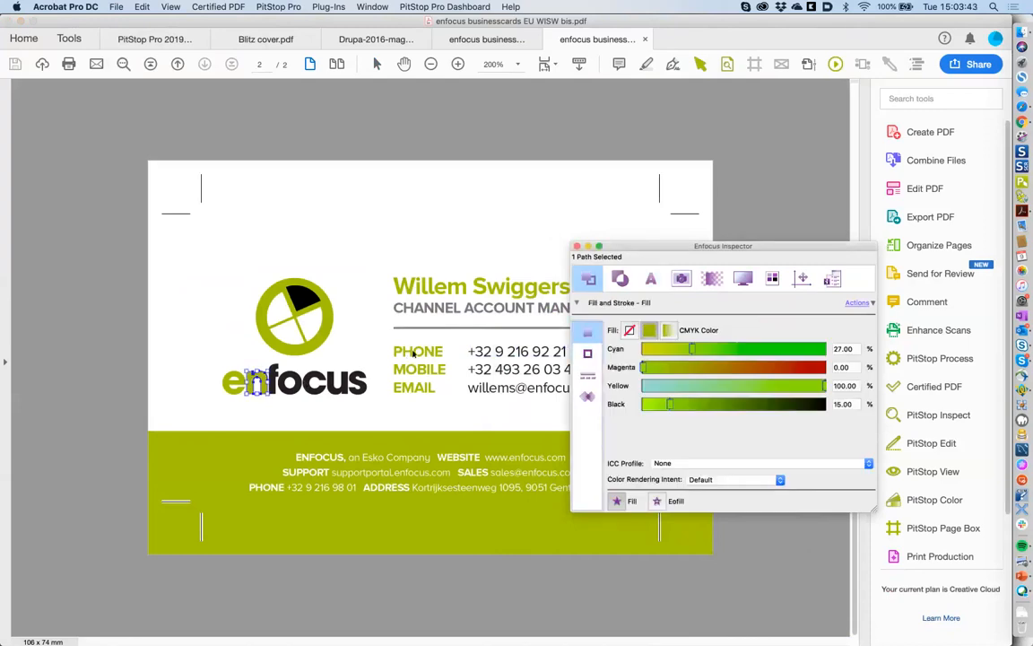
- Reselect PHONE and the logo n shape, then show the action list New submenu
click(414, 353)
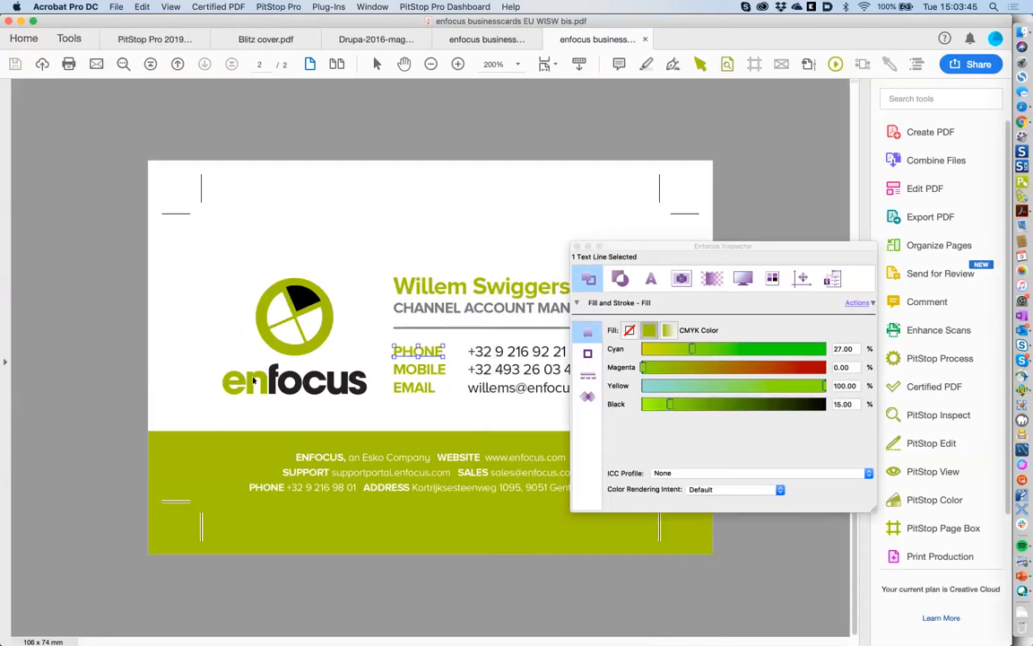
click(254, 380)
drag(647, 251, 649, 245)
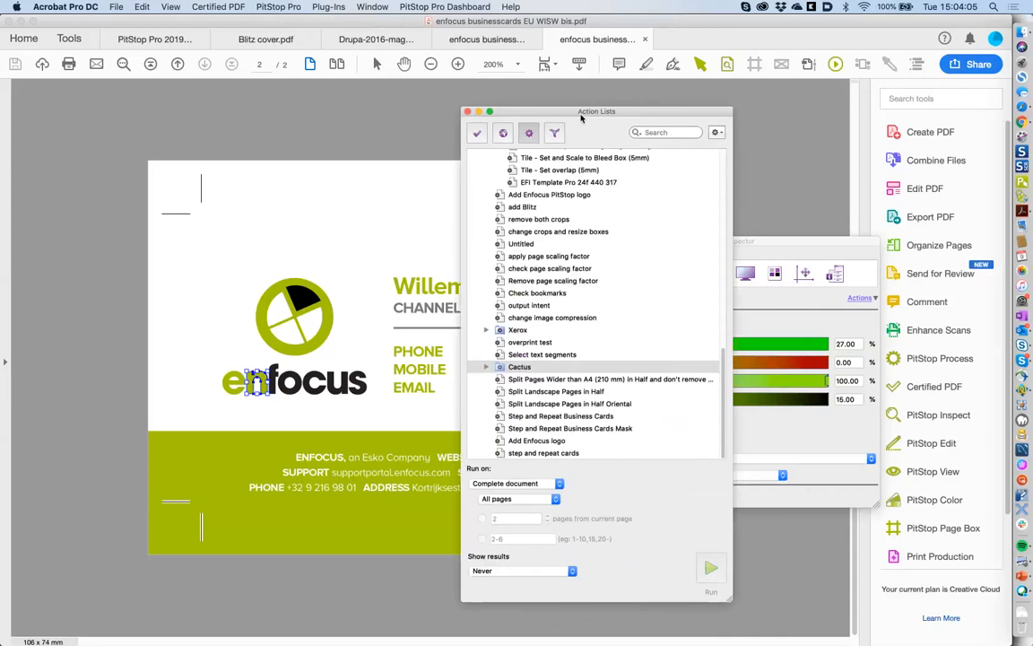
click(714, 132)
mouse_move(727, 245)
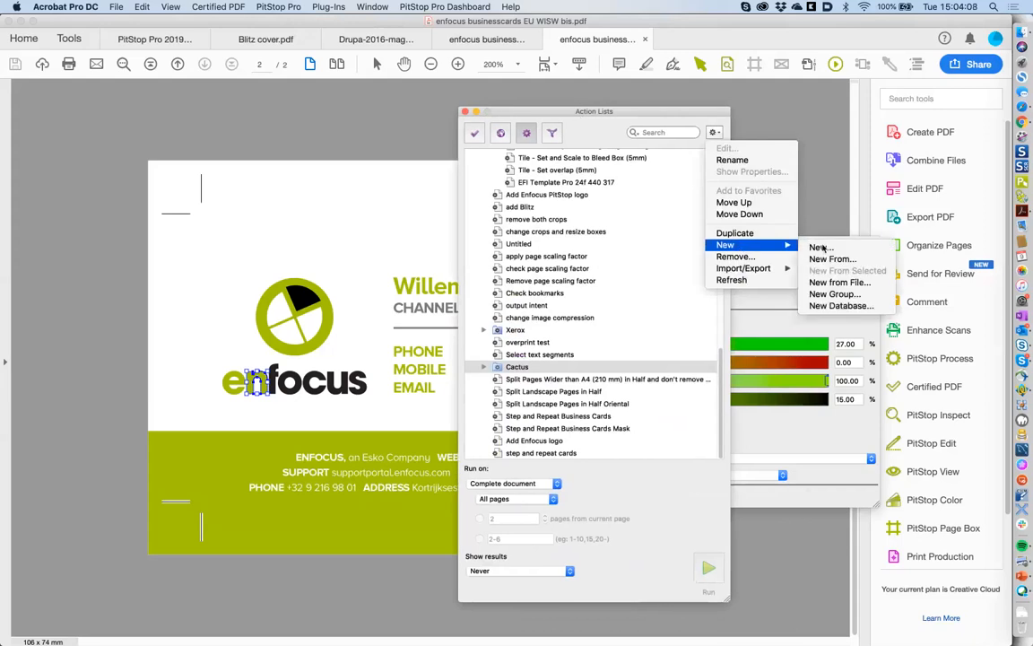
- Create a new action list in the editor named 'delete text'
click(822, 247)
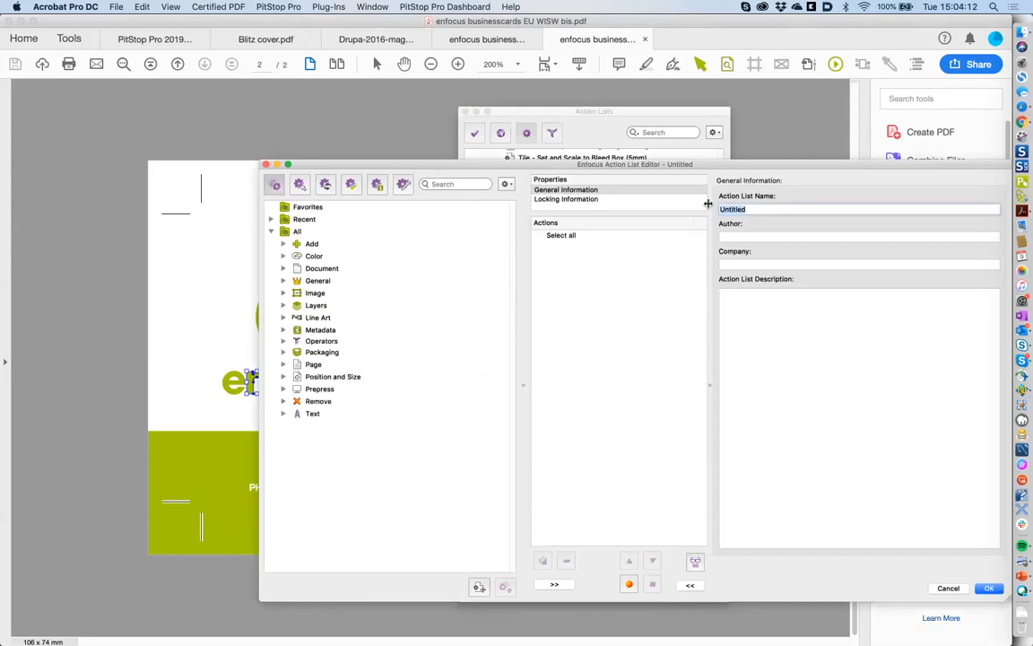
drag(729, 163, 716, 208)
text(delet)
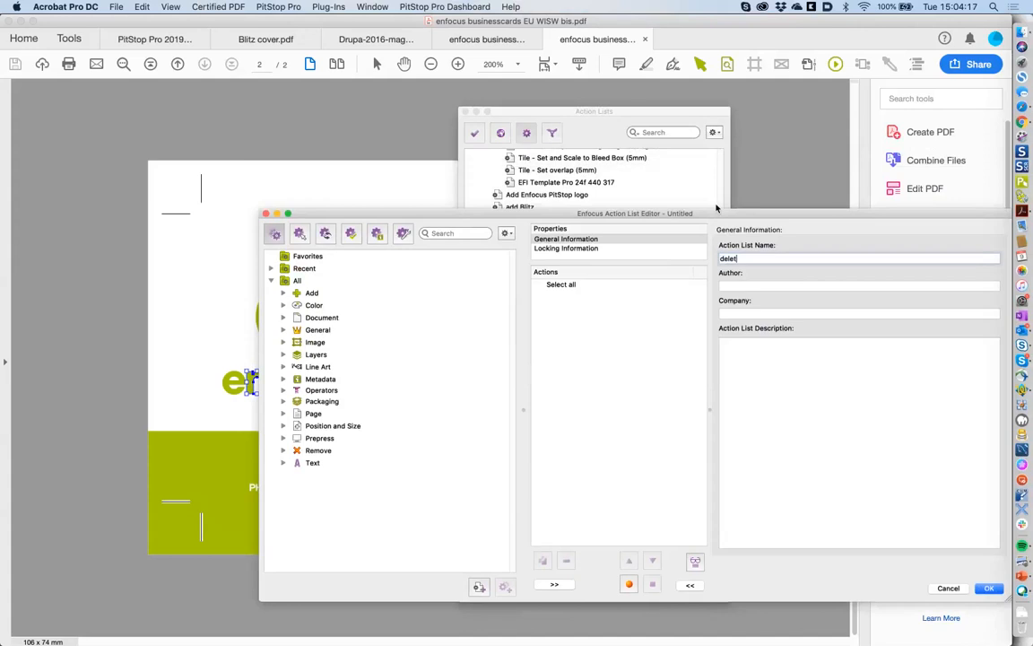
text(e text)
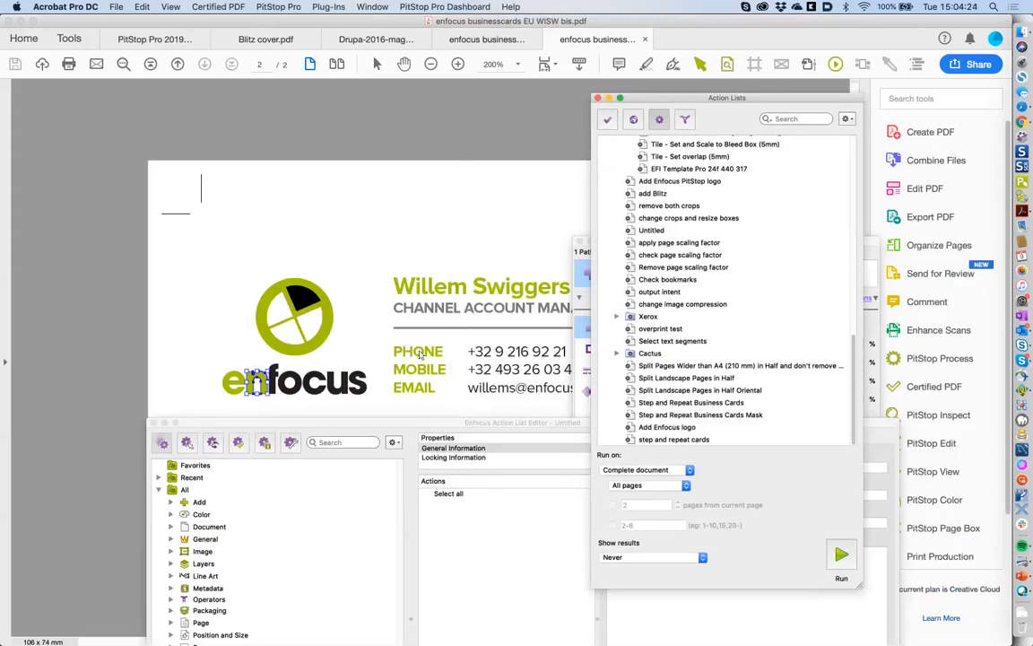
click(418, 356)
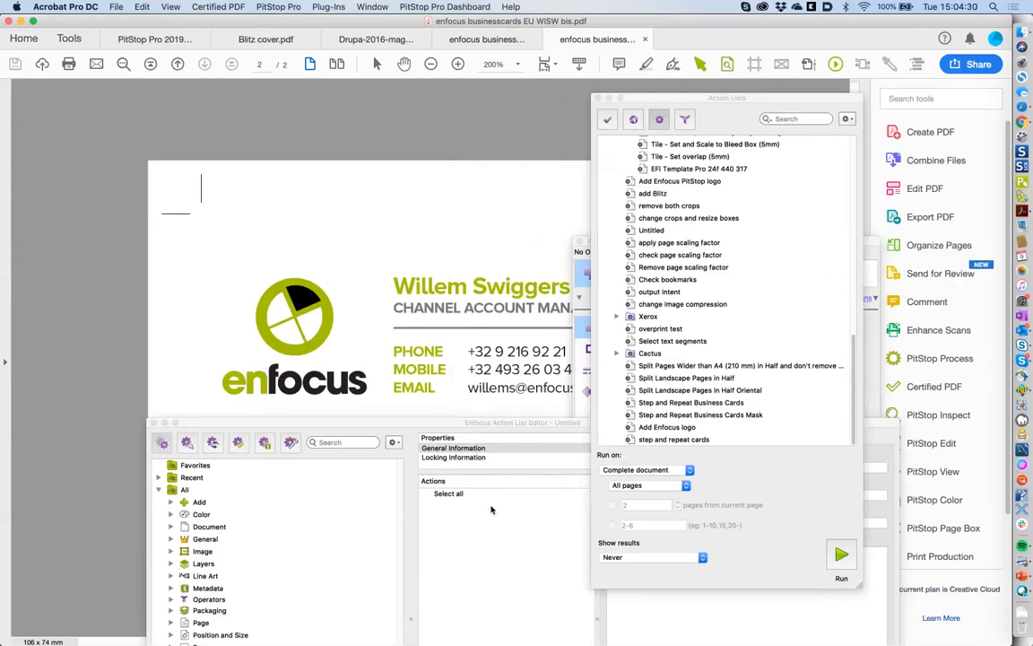
- Check the PHONE, name and CHANNEL ACCOUNT MANAGER lines, finding ProximaNovaA-Bold 8 pt
click(491, 509)
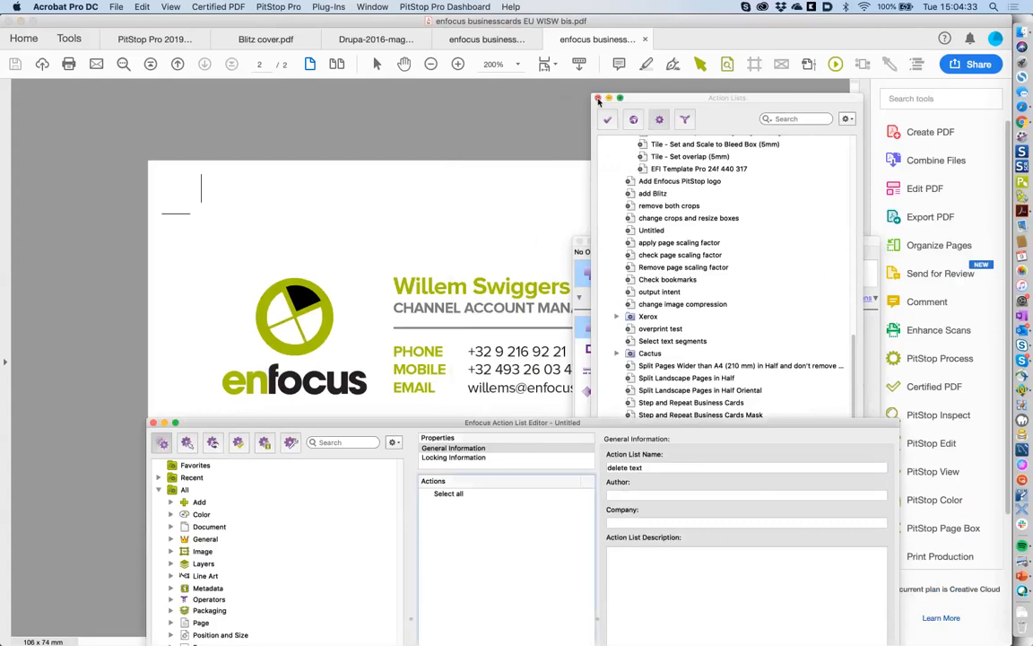
drag(599, 101, 604, 103)
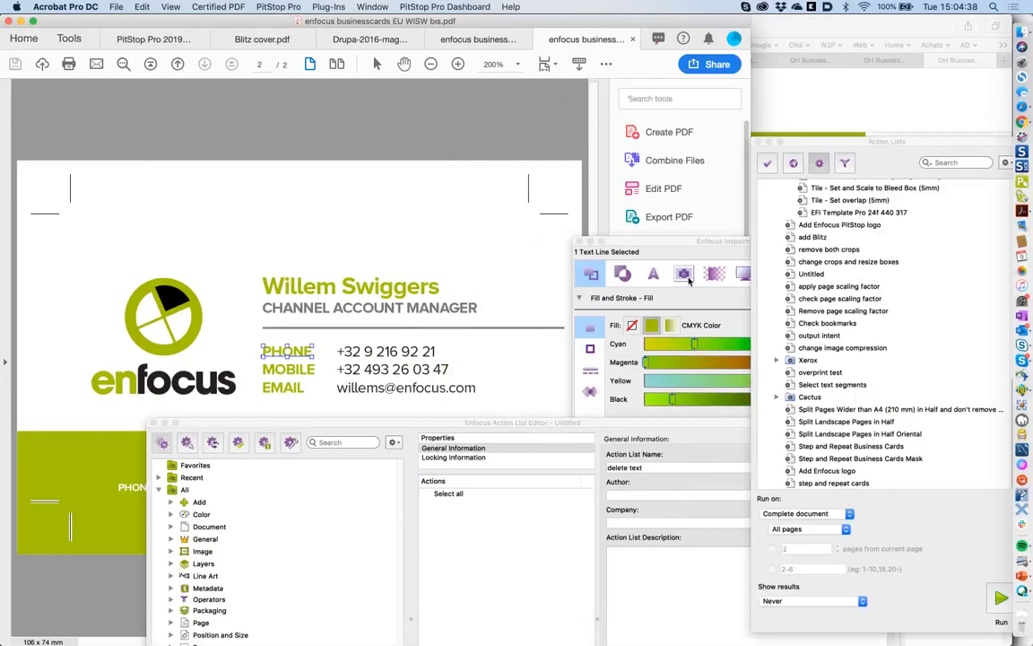
click(660, 277)
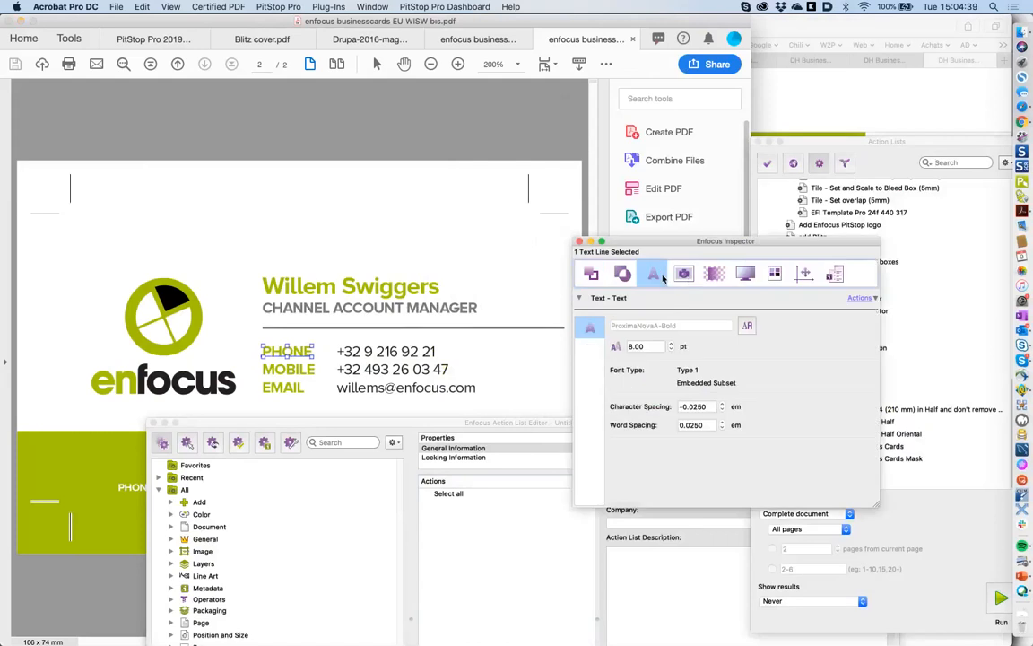
click(426, 425)
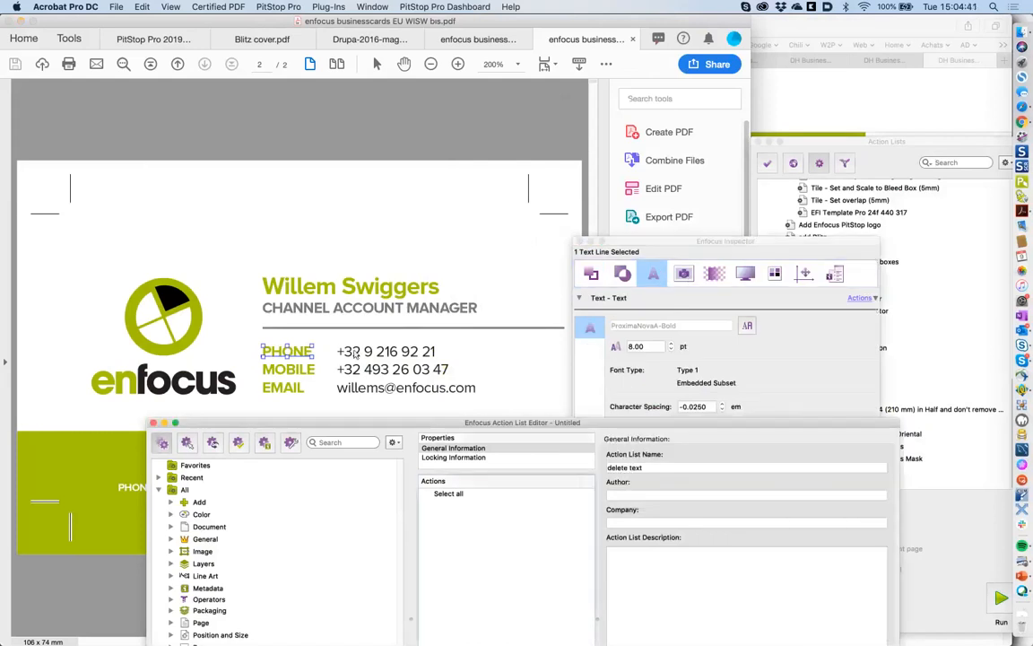
click(318, 363)
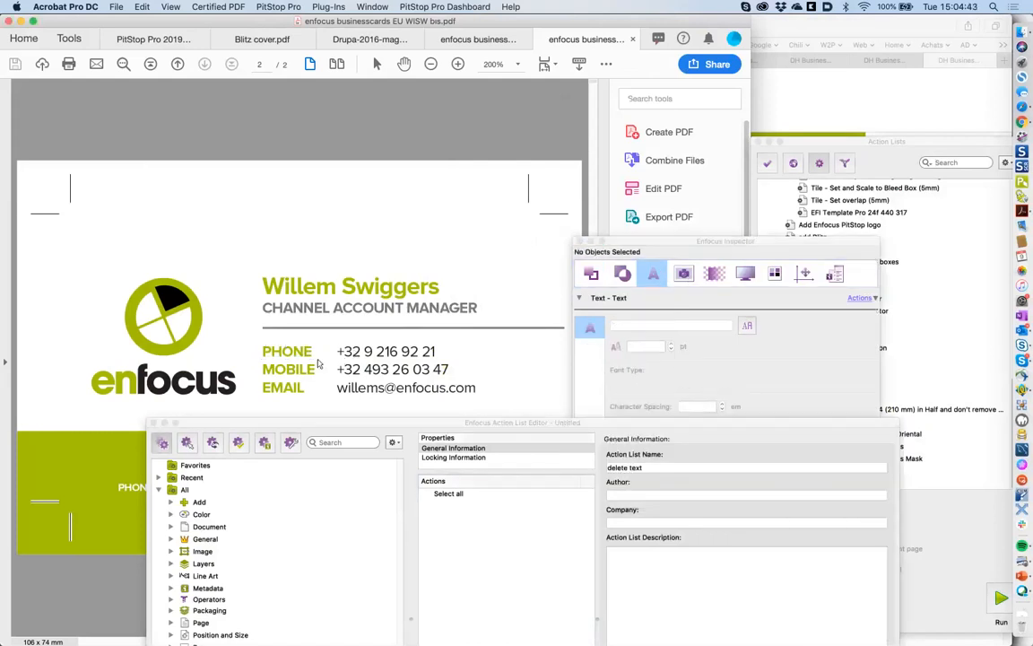
click(339, 313)
click(305, 286)
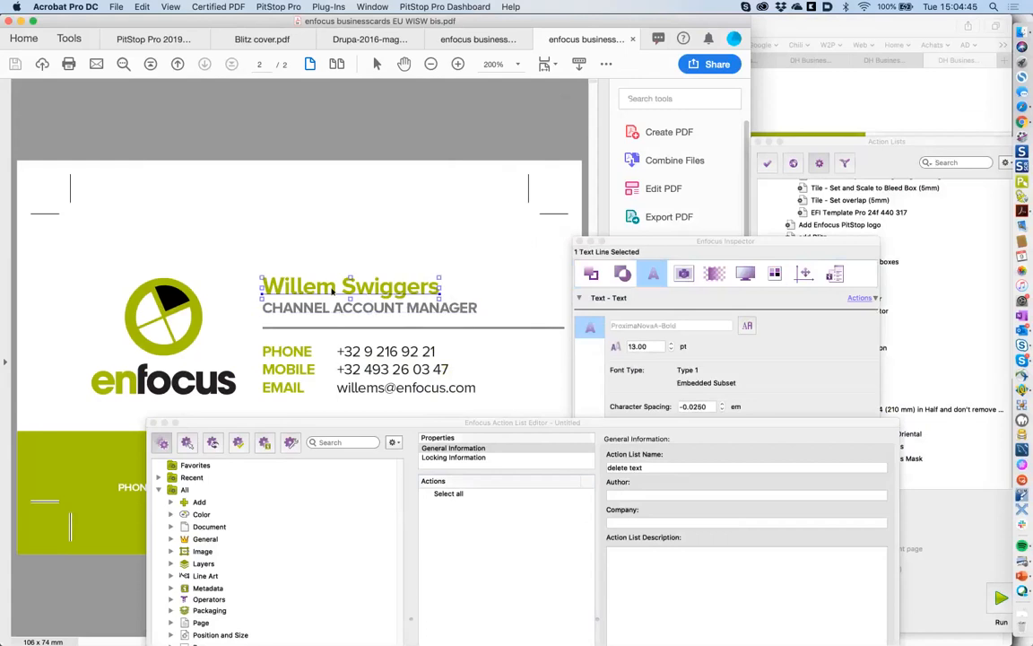
click(323, 308)
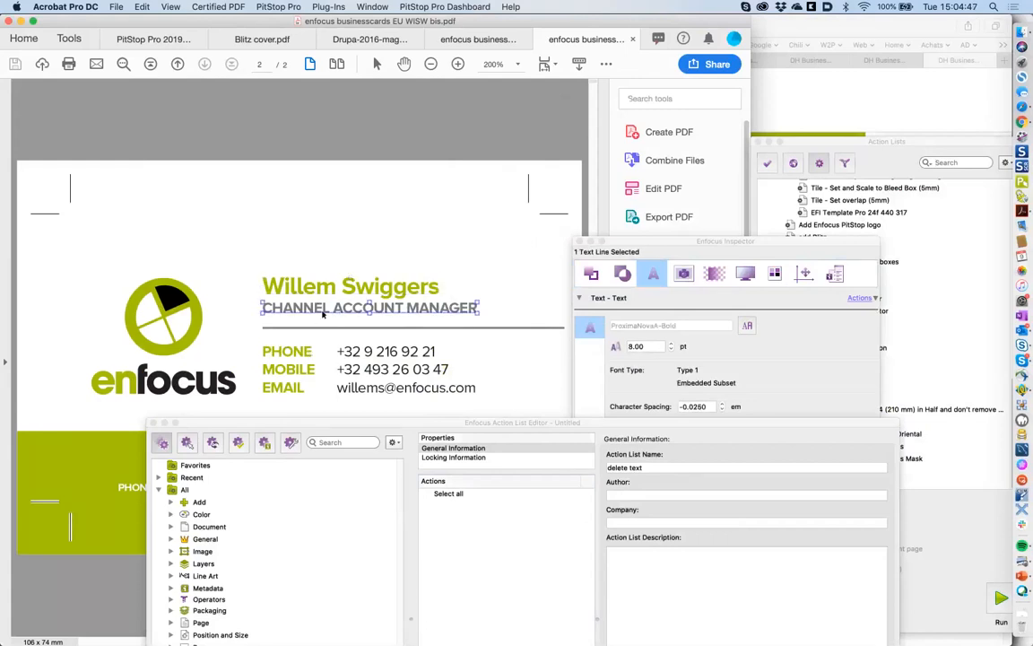
click(372, 426)
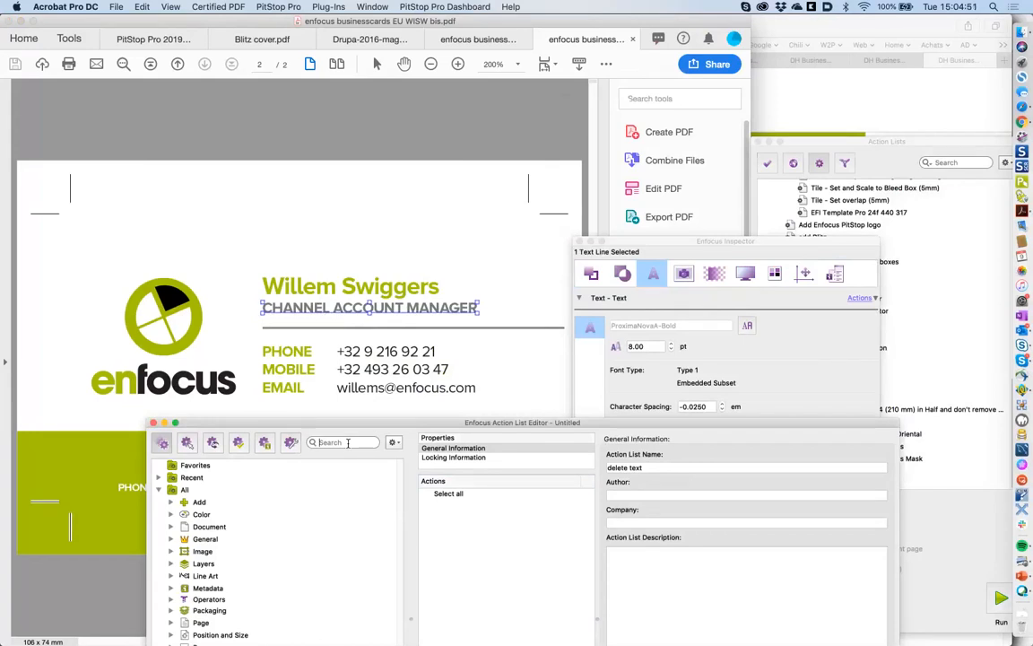
- Search actions for 'text' and add Select text segments after Select all
text(text)
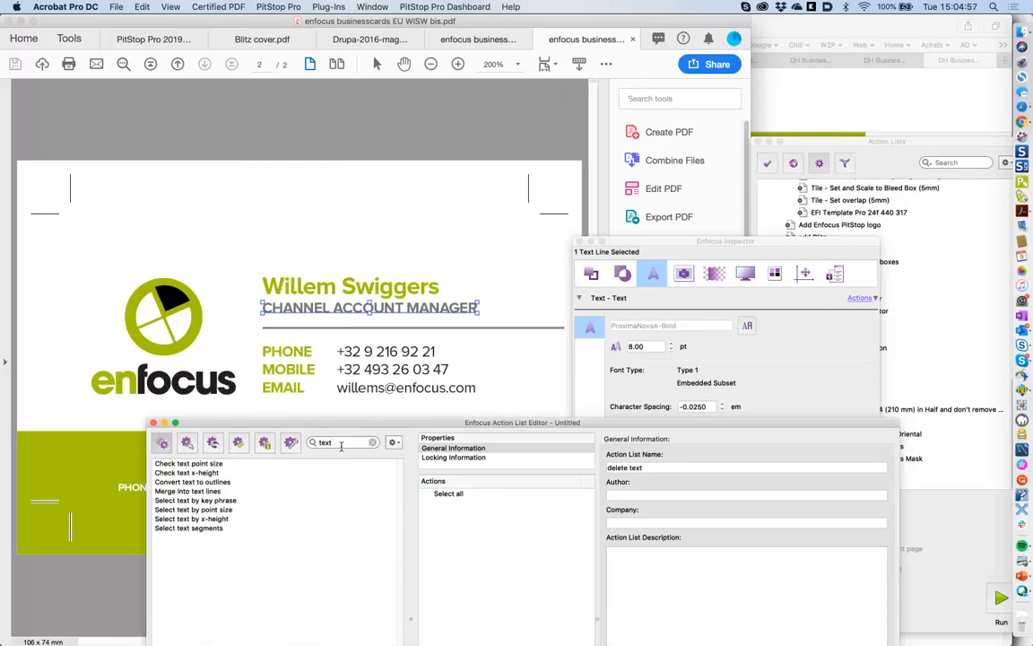
double_click(192, 529)
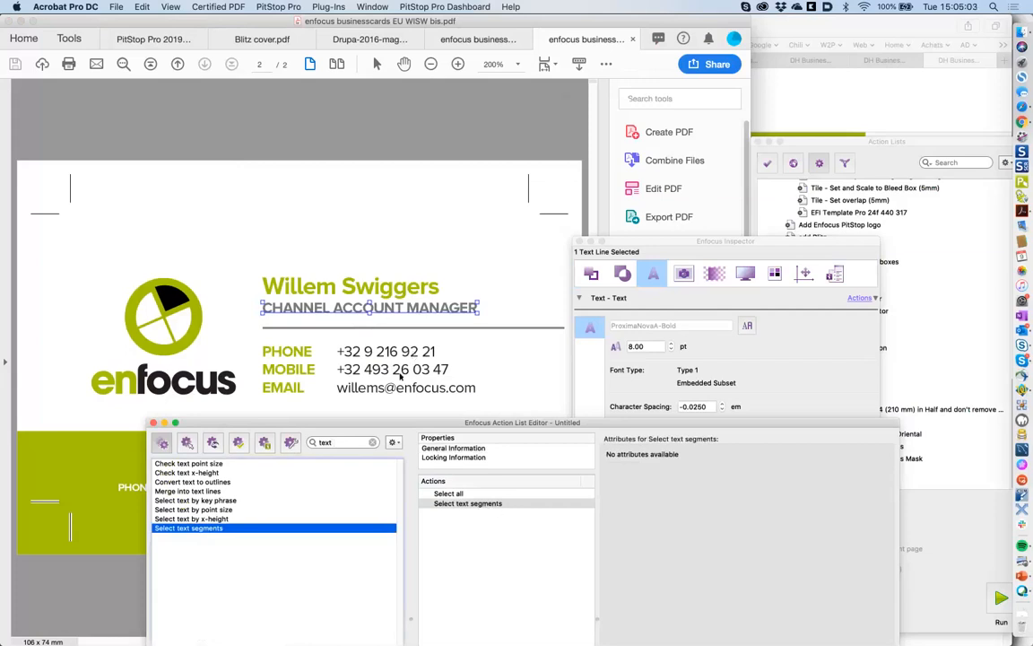
drag(400, 423, 392, 413)
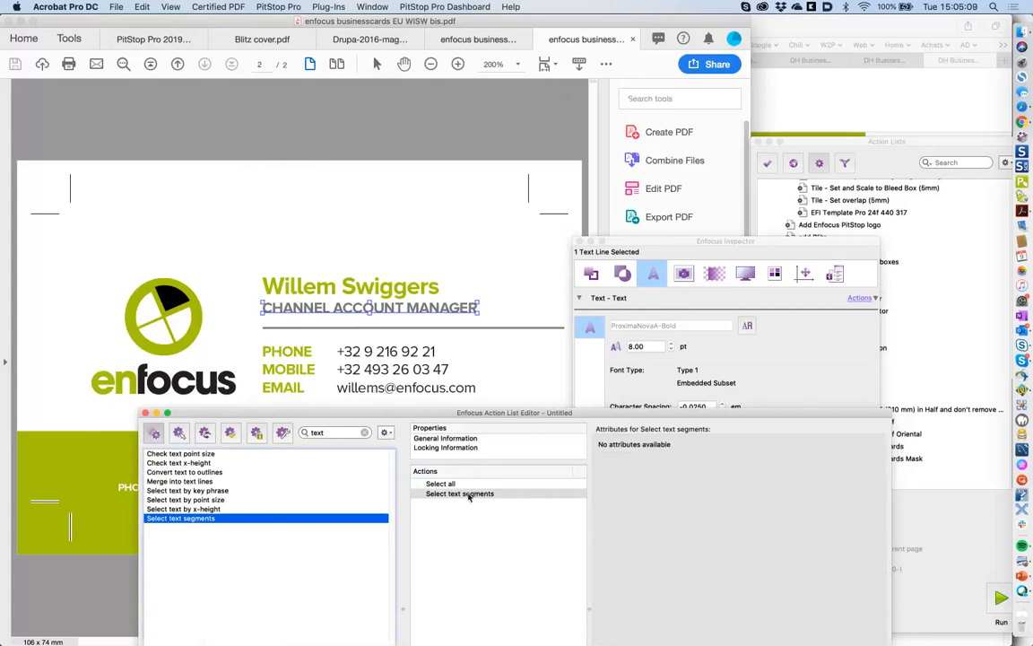
drag(496, 415, 500, 196)
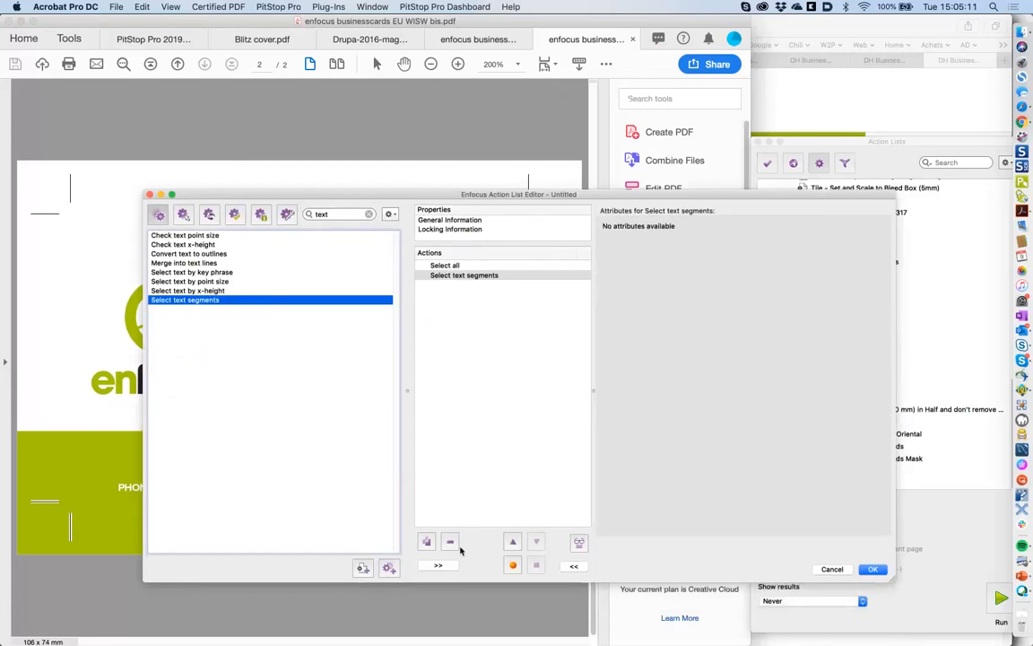
- Remove the Select text segments step and inspect the name and CHANNEL ACCOUNT MANAGER line fonts
click(452, 543)
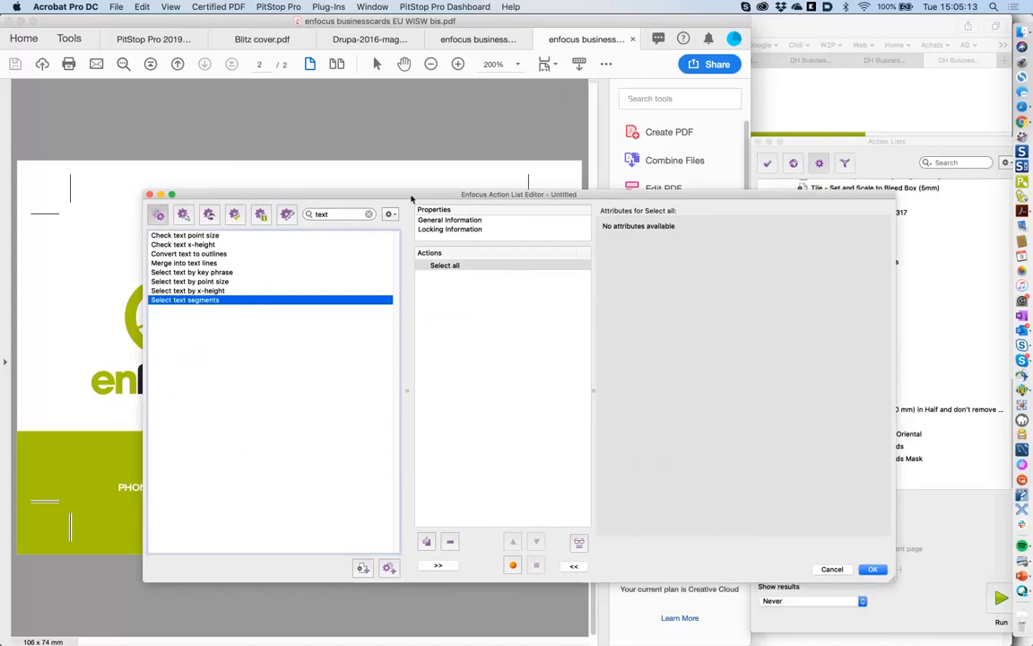
drag(412, 197, 400, 400)
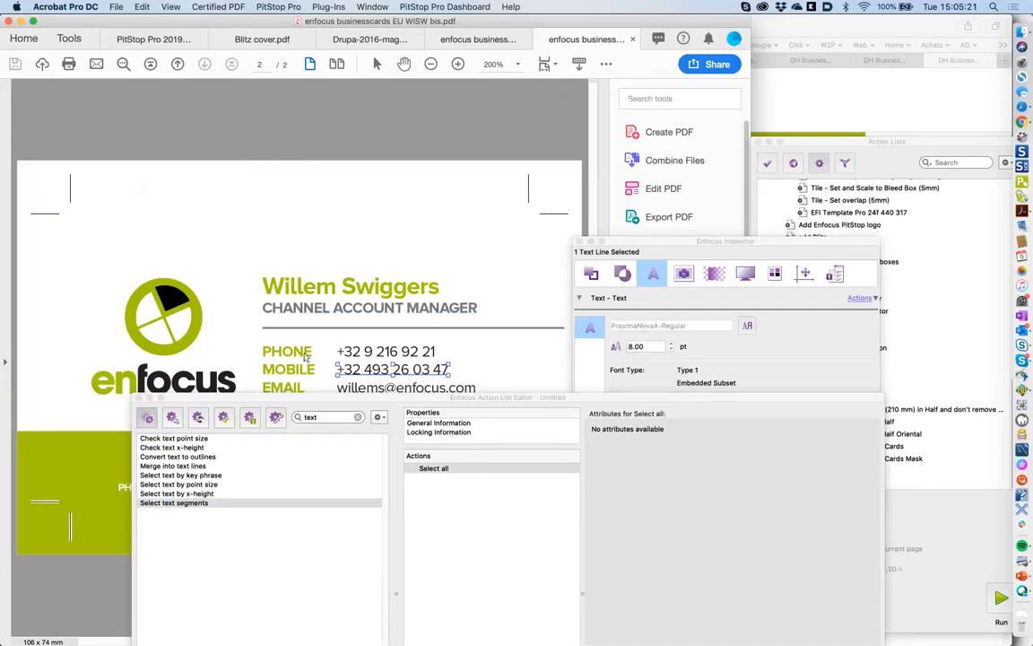
click(359, 356)
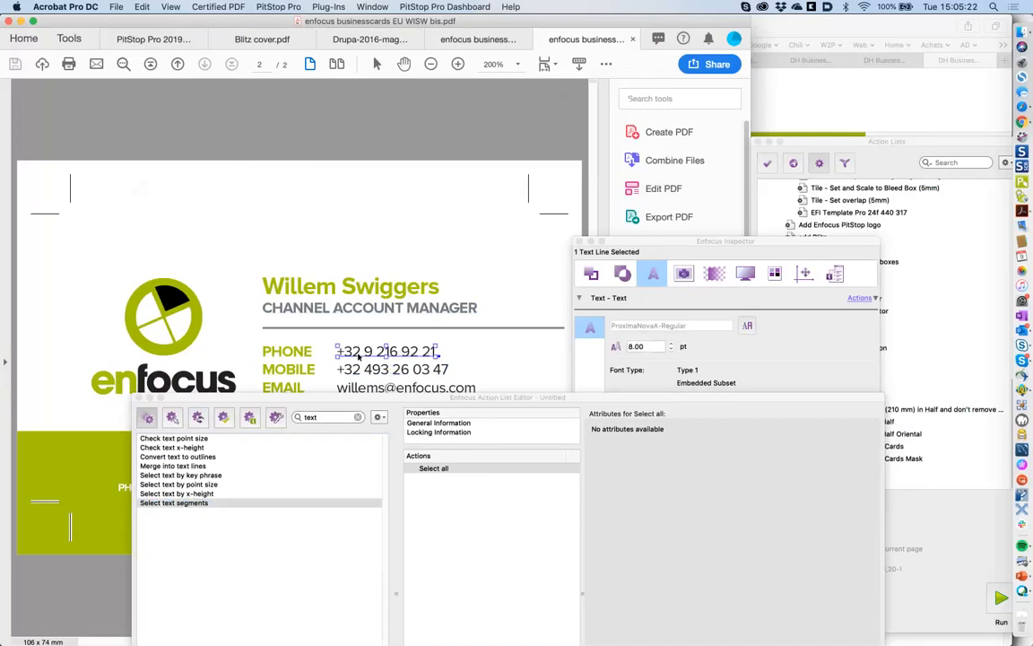
click(333, 313)
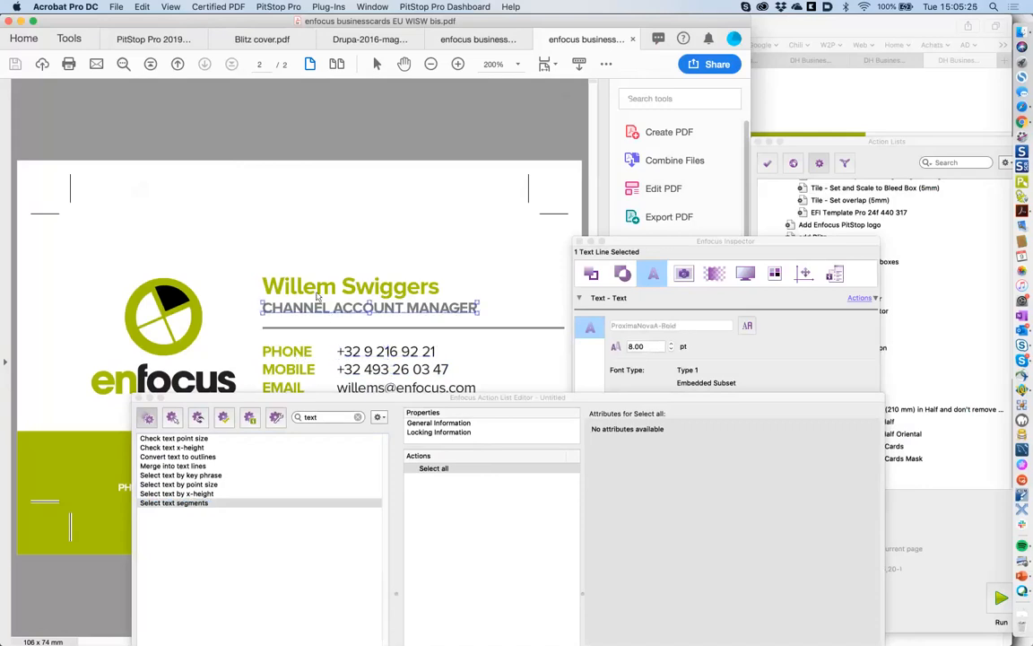
click(329, 294)
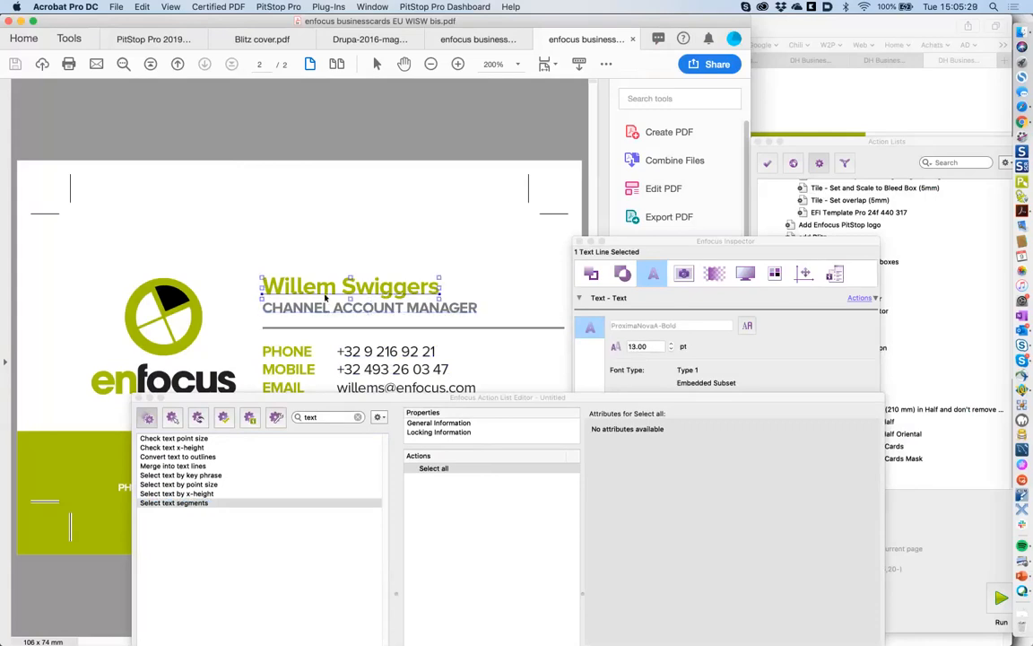
click(327, 305)
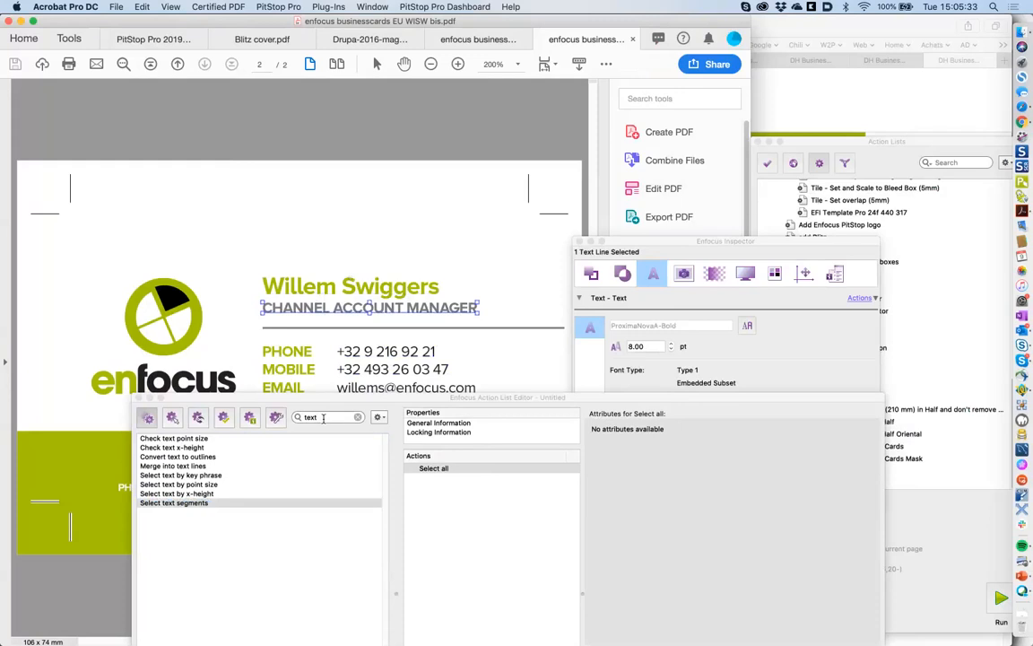
- Compare the phone line against CHANNEL ACCOUNT MANAGER, confirming ProximaNovaA-Bold at 8 pt
click(381, 351)
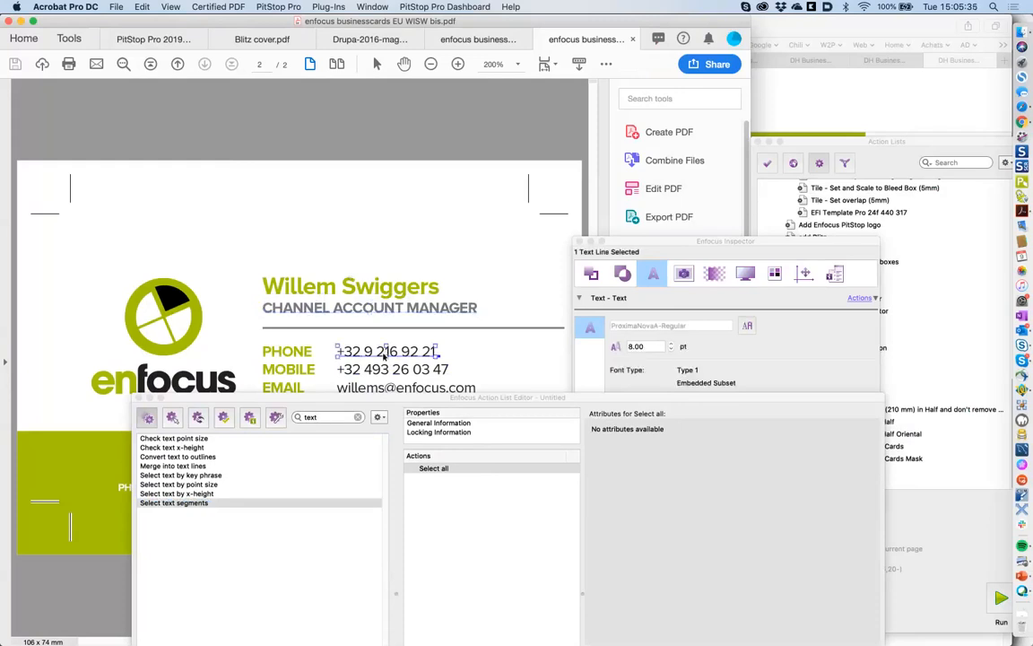
click(359, 314)
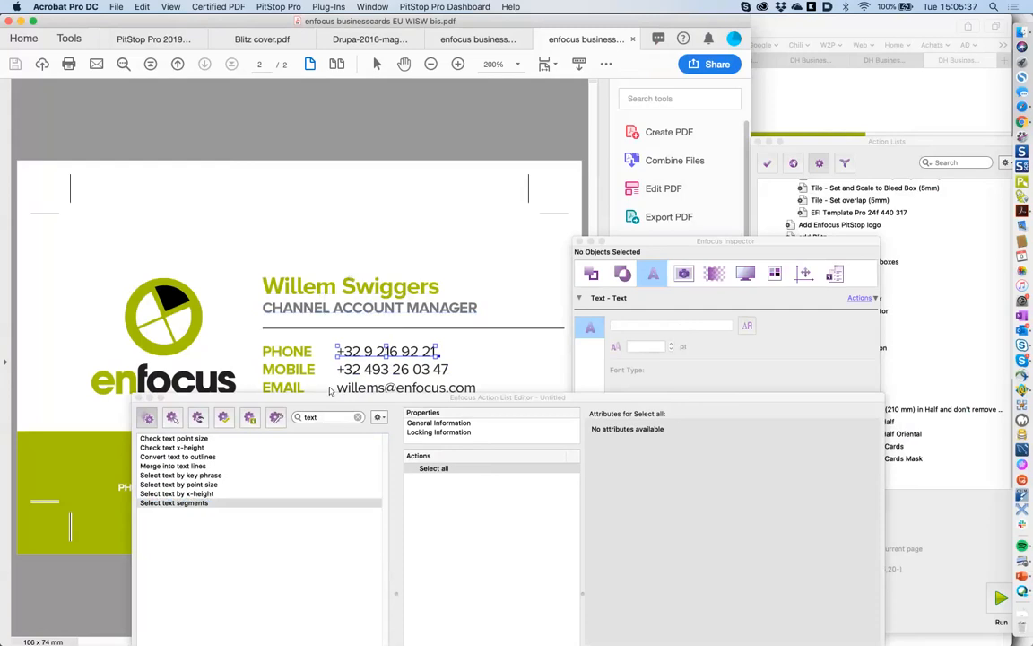
click(321, 310)
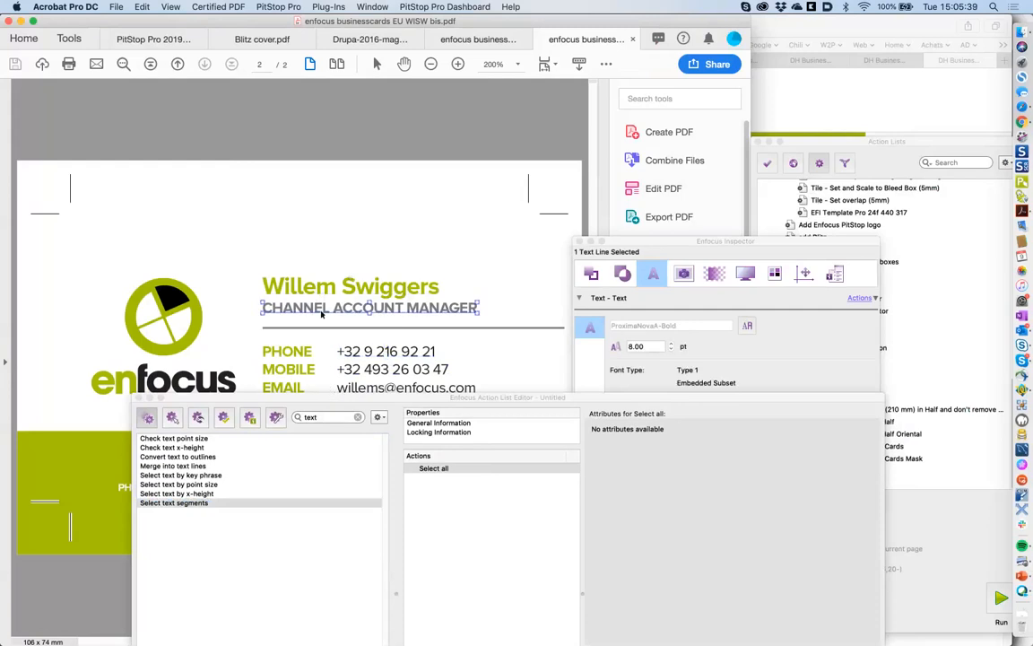
click(369, 357)
click(369, 355)
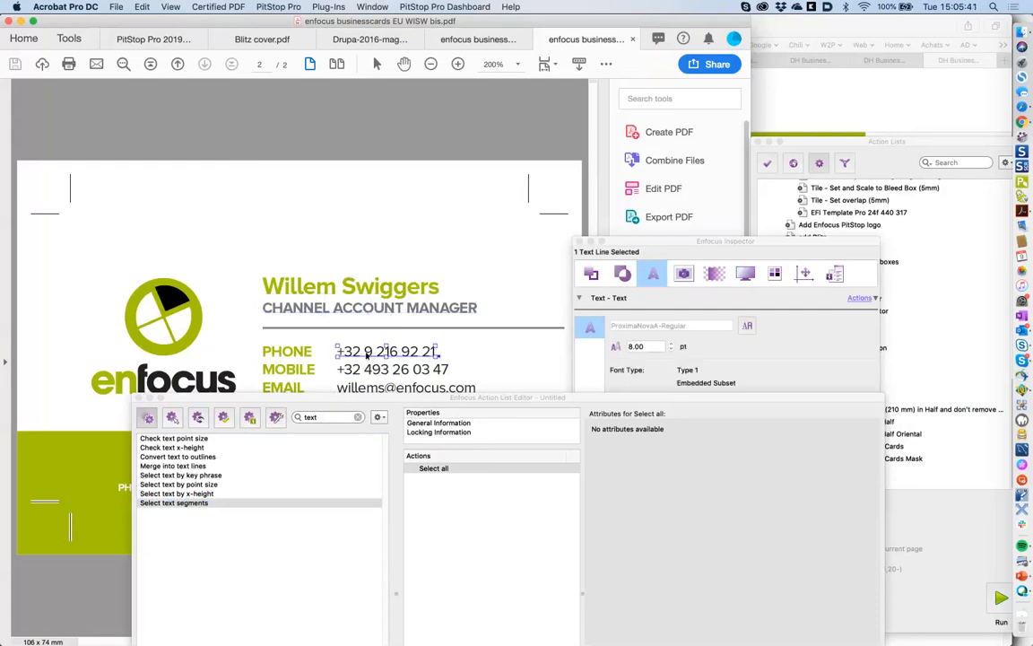
click(348, 312)
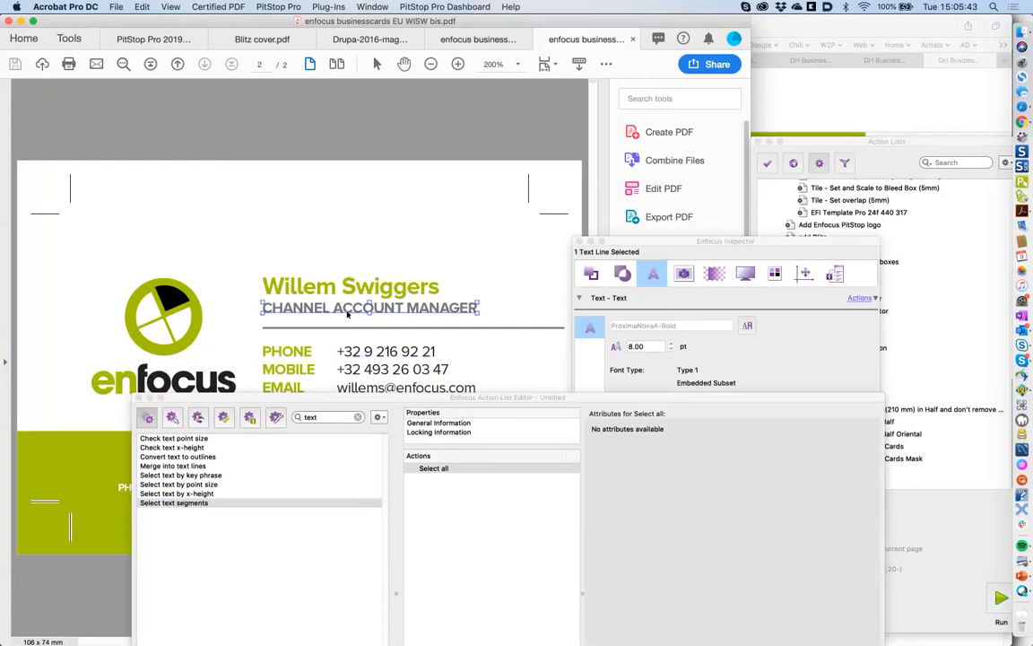
click(305, 417)
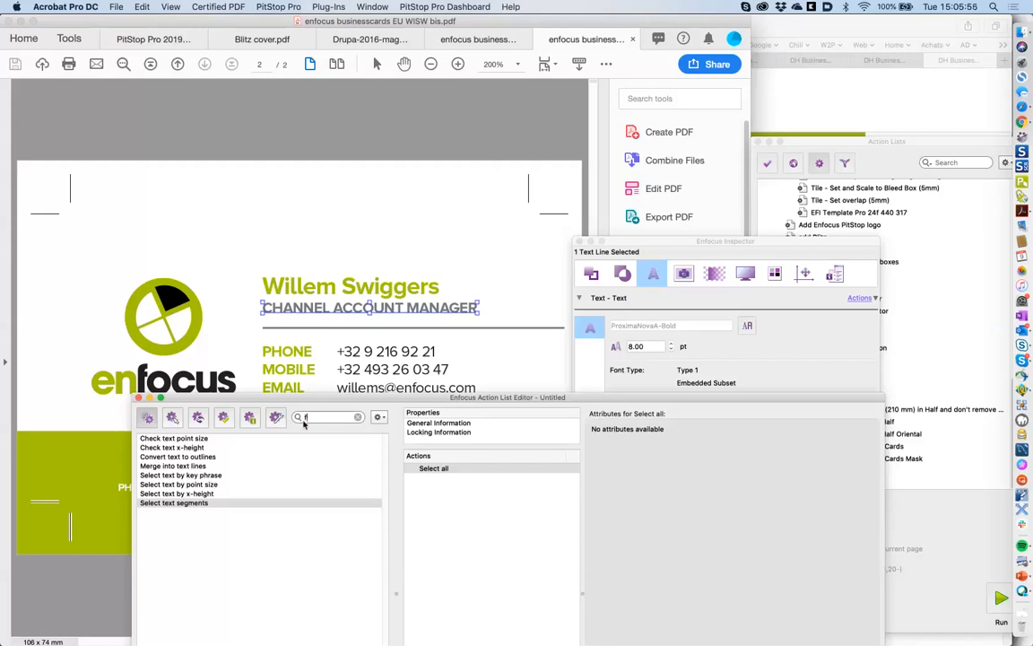
- Add a Select fonts by name step found by searching the library for 'font'
text(font)
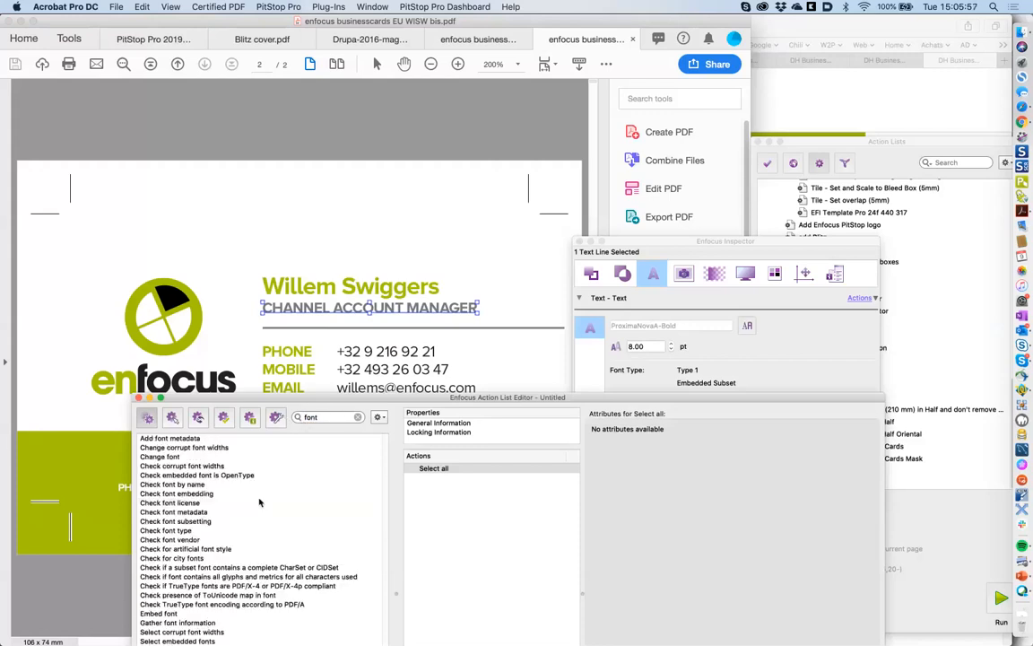
drag(312, 403, 300, 260)
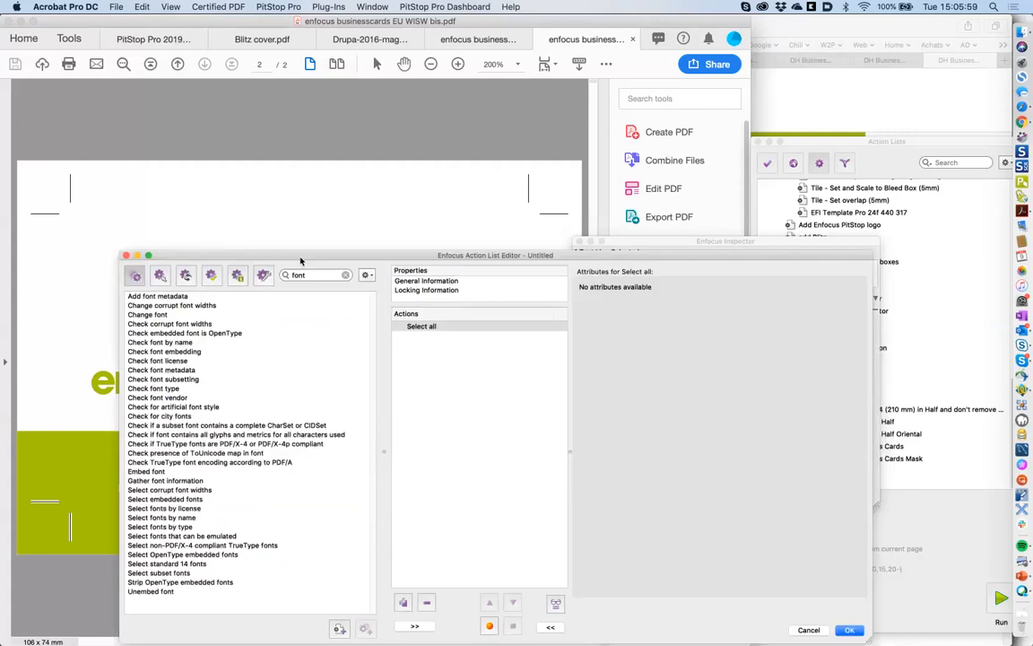
double_click(178, 518)
drag(581, 255, 529, 385)
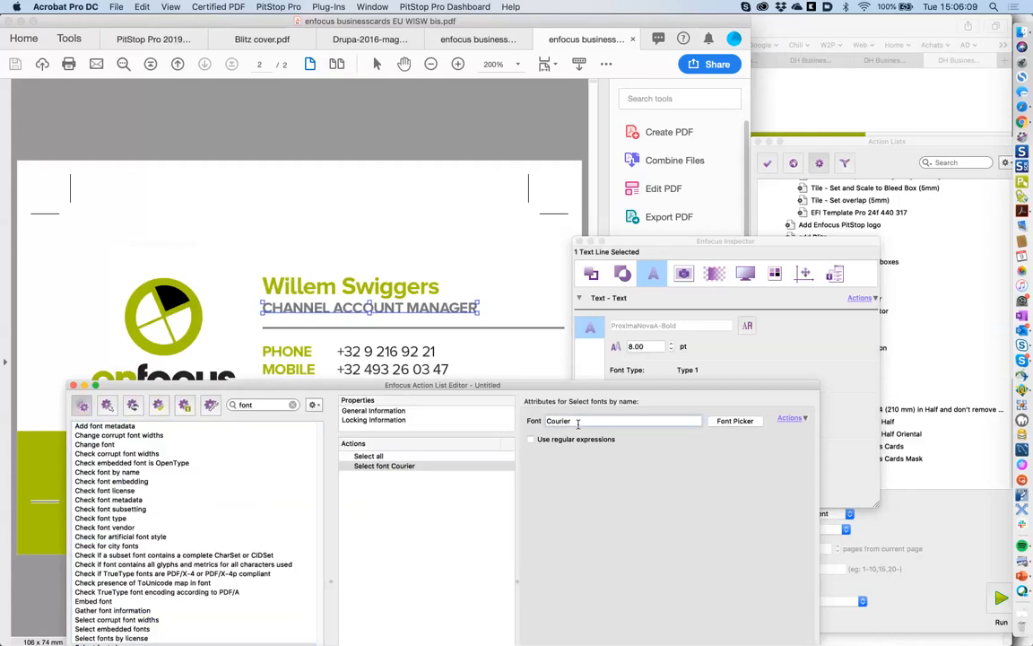
text(r)
key(BackSpace)
- Set the font step to ProximaNovaA-Bold from the document's fonts, then search for 'remove'
click(726, 426)
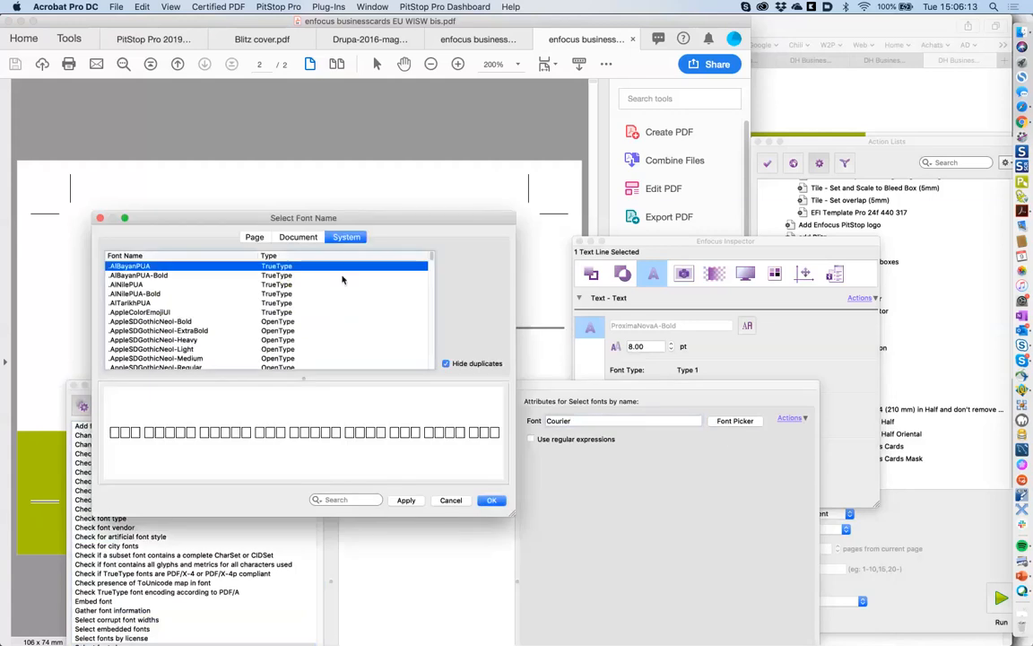
click(299, 236)
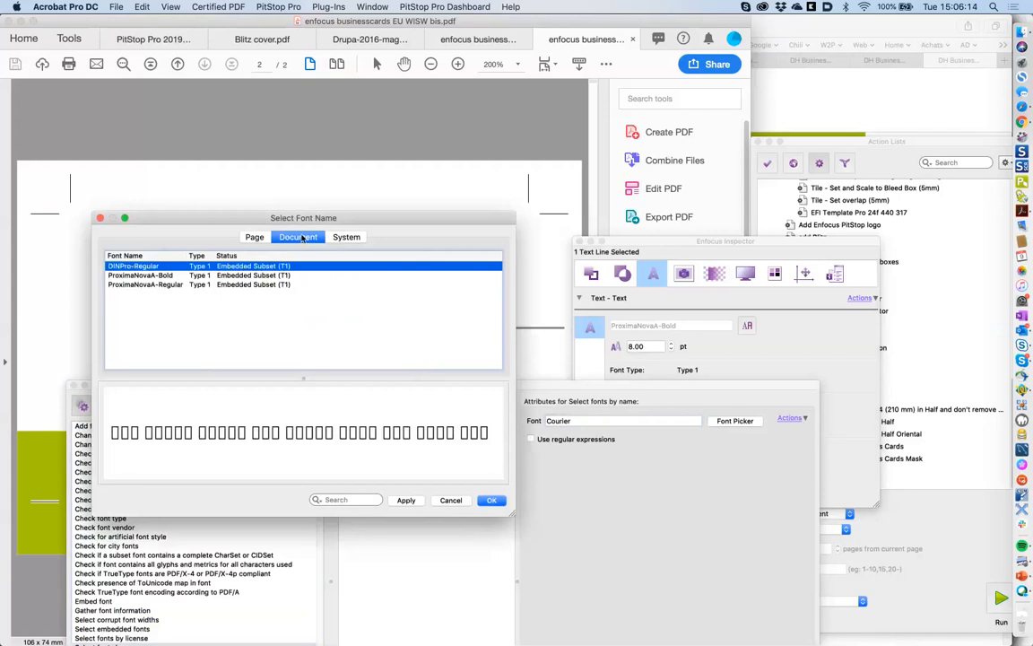
click(165, 277)
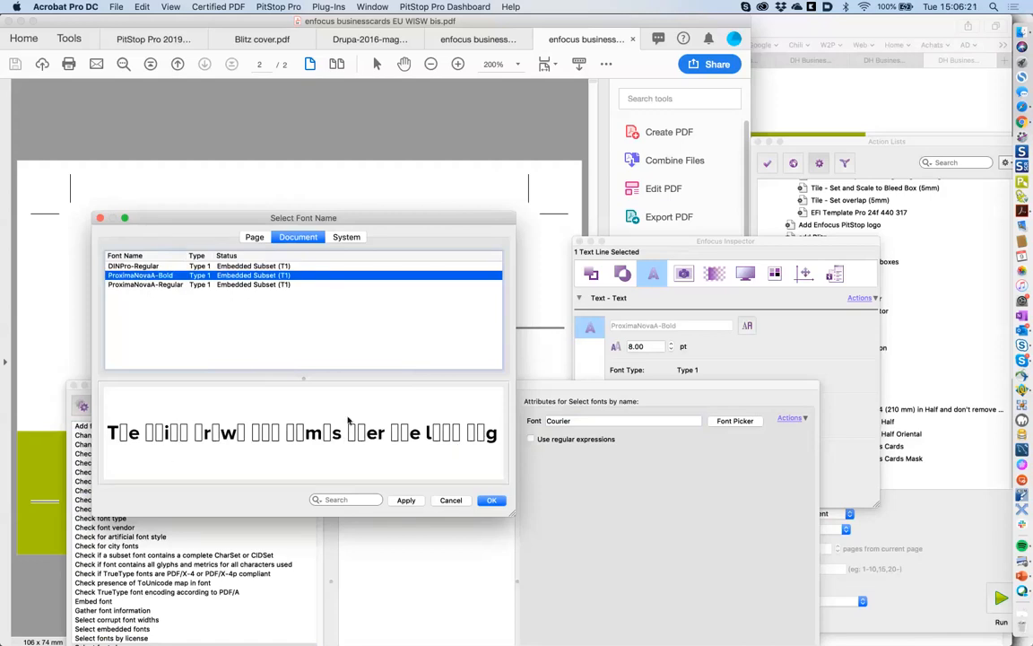
click(488, 502)
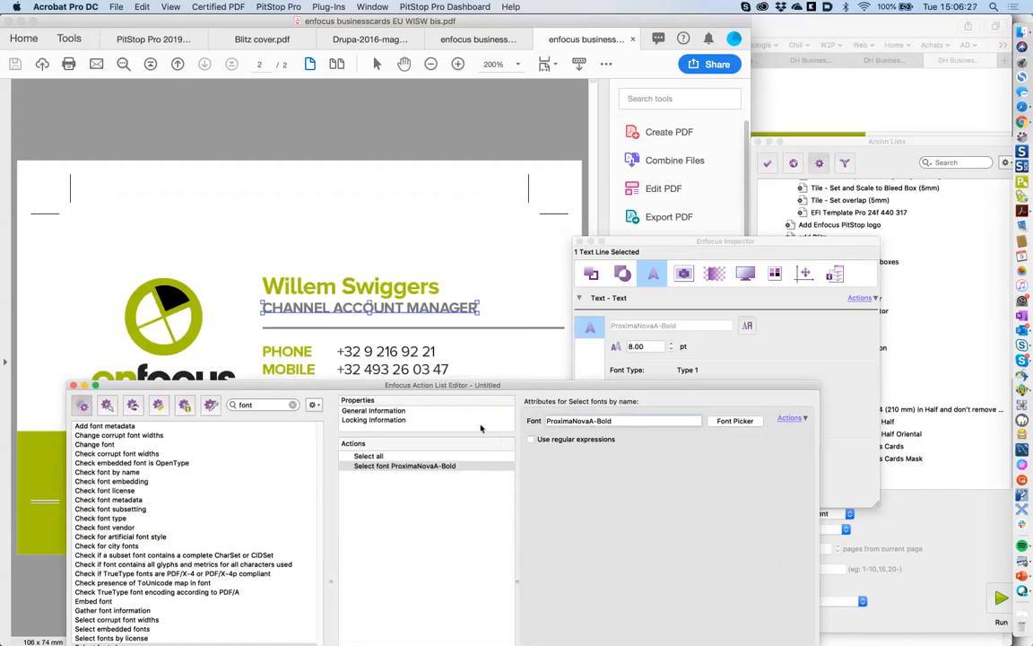
drag(472, 388, 467, 348)
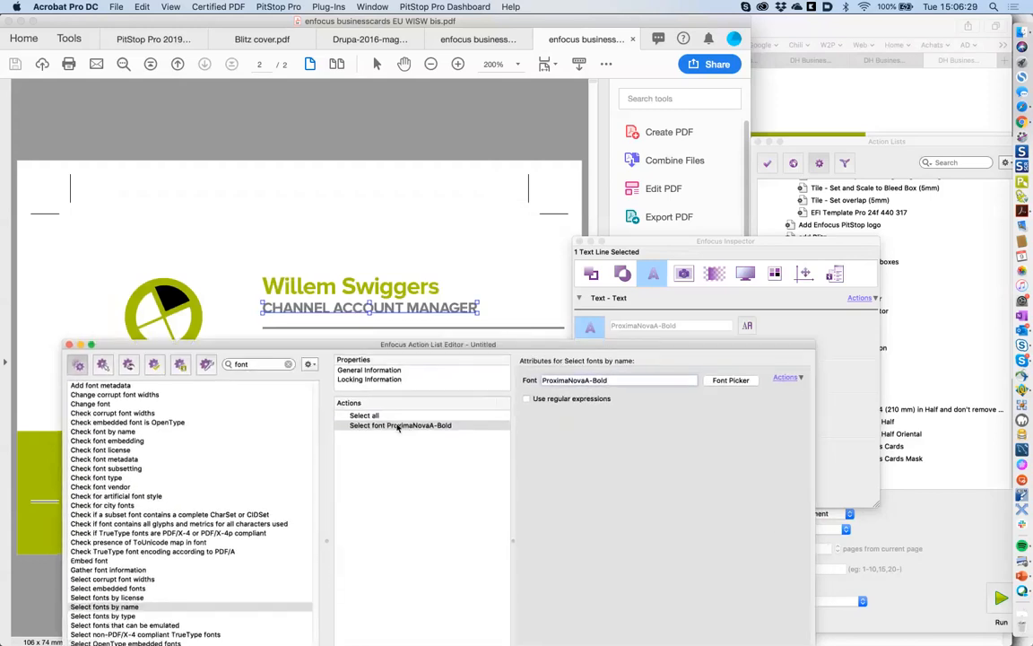
drag(390, 348, 404, 378)
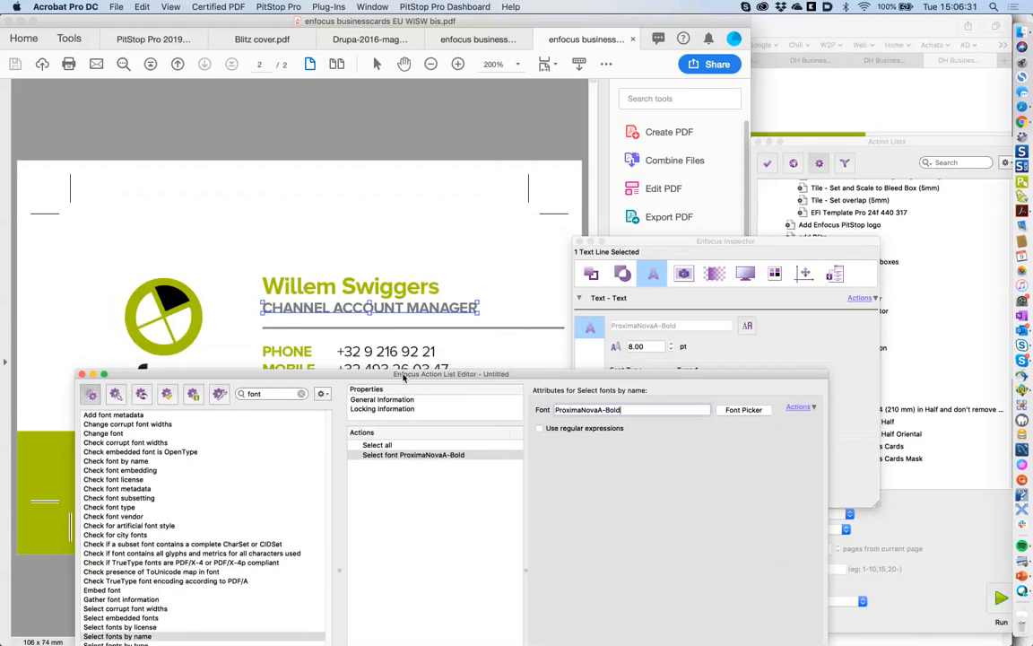
double_click(292, 396)
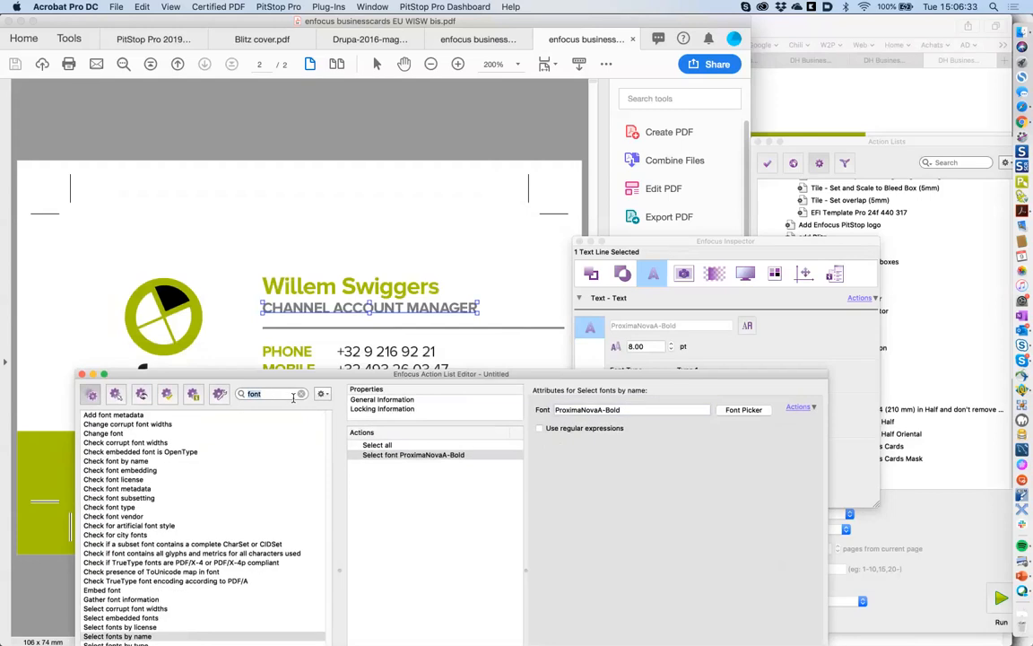
text(rem)
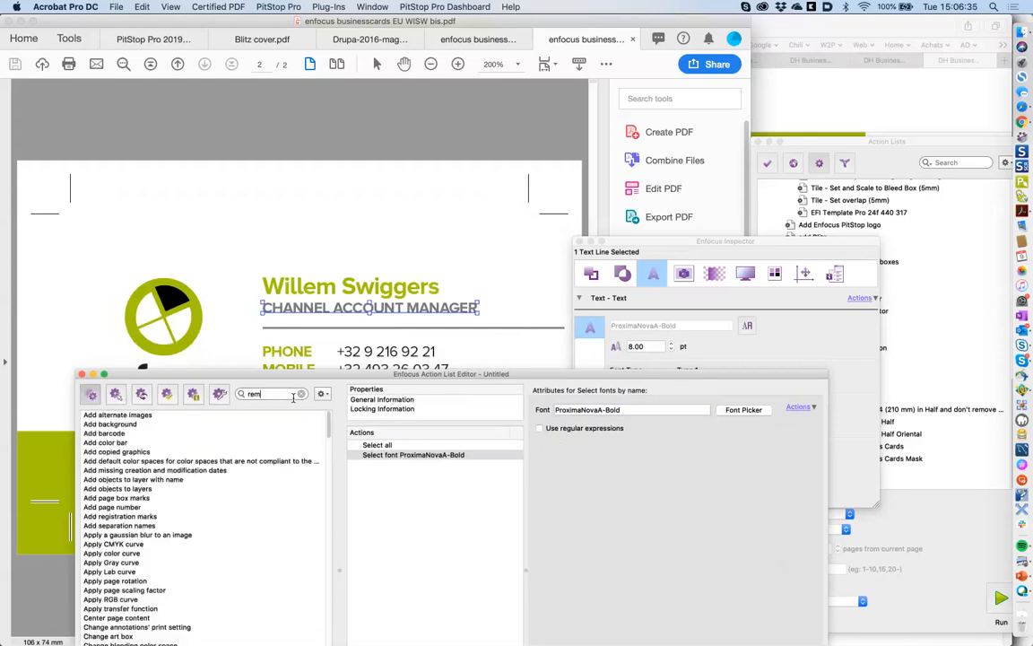
text(ove)
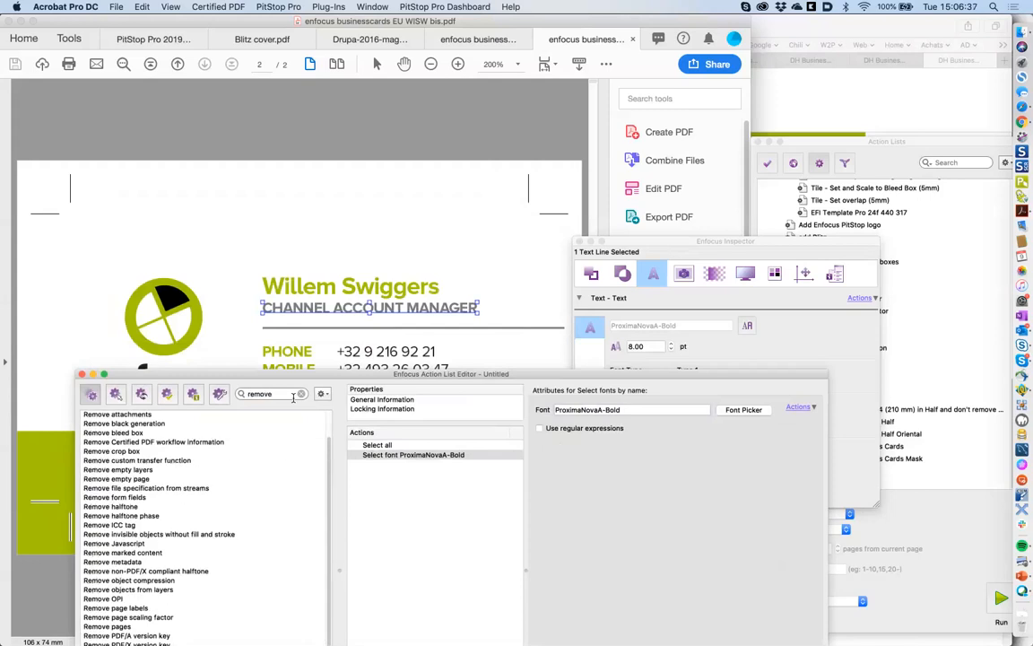
key(BackSpace)
key(BackSpace)
key(BackSpace)
key(BackSpace)
key(BackSpace)
key(BackSpace)
text(selection)
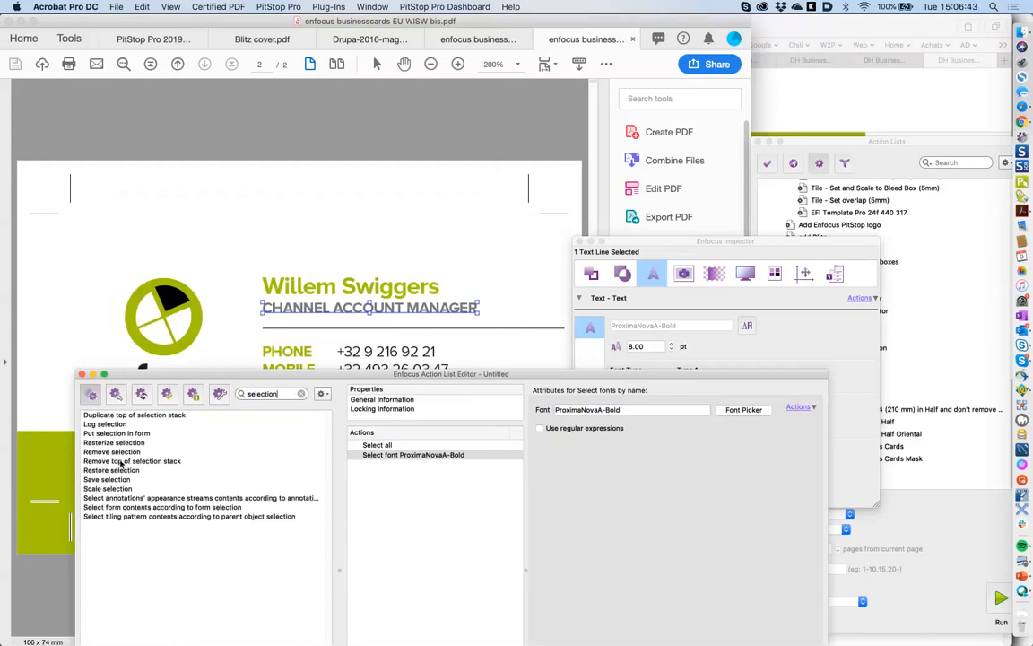
drag(123, 455, 405, 476)
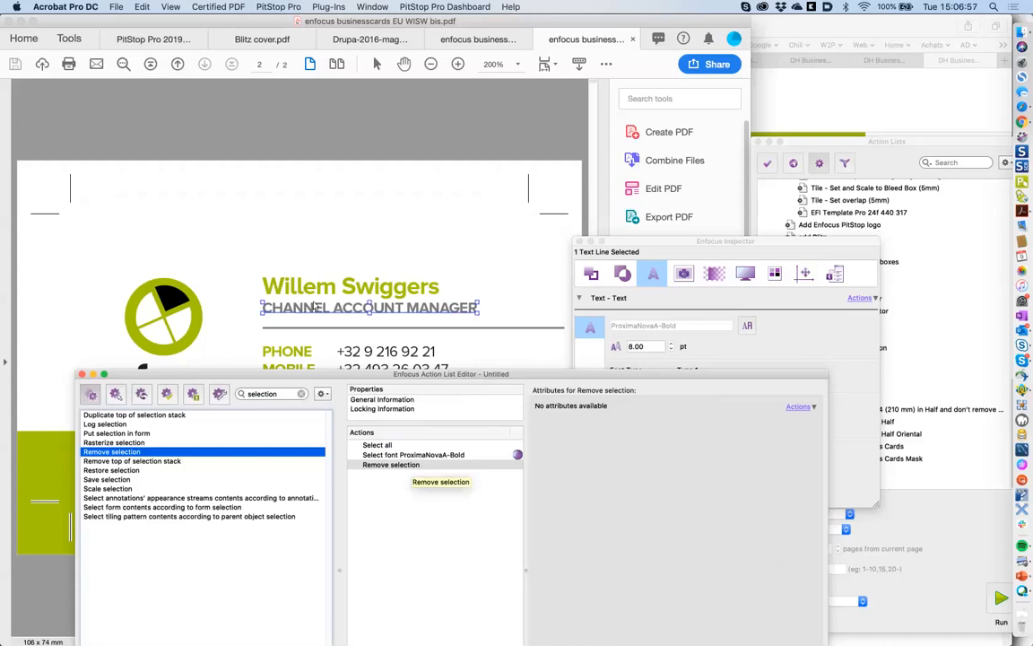
drag(422, 377, 425, 418)
click(368, 582)
double_click(295, 435)
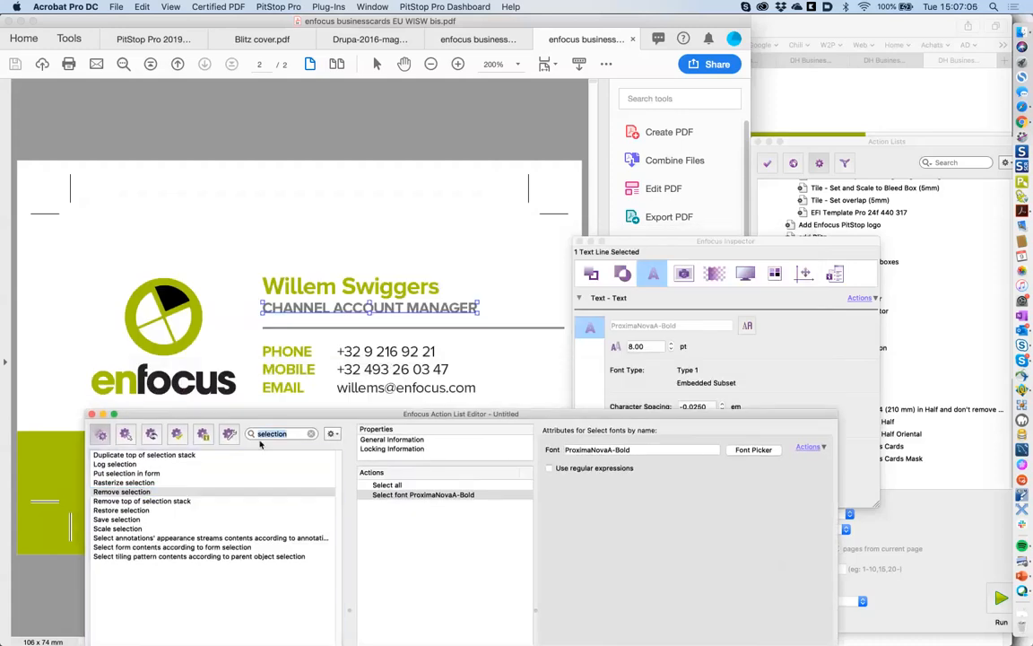
text(color)
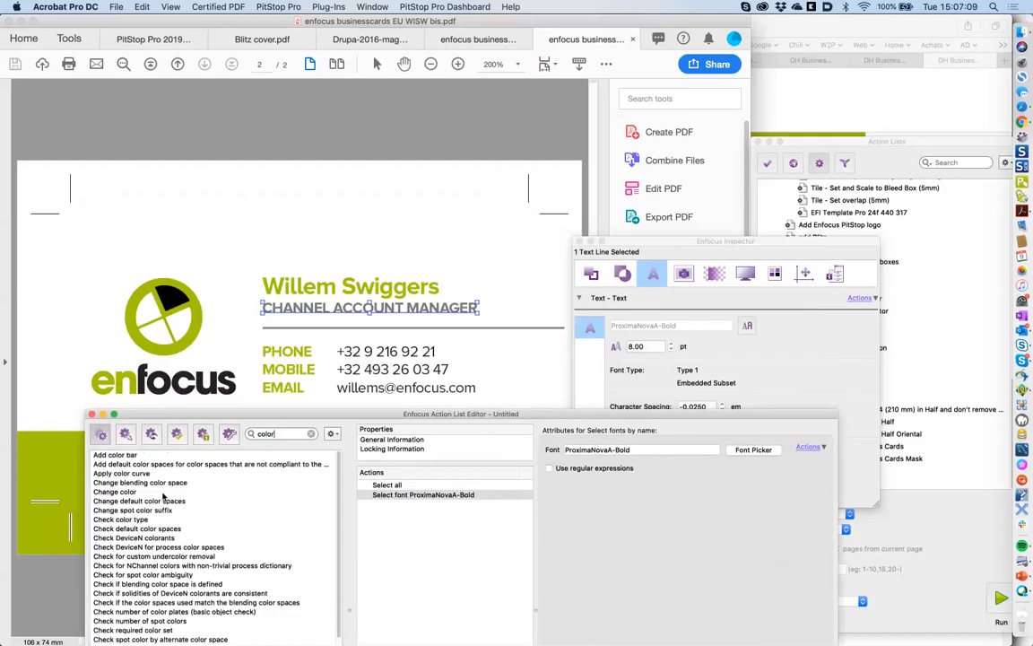
- Add a Change color step setting the fill to Device CMYK 0/100/100/0 red
double_click(163, 493)
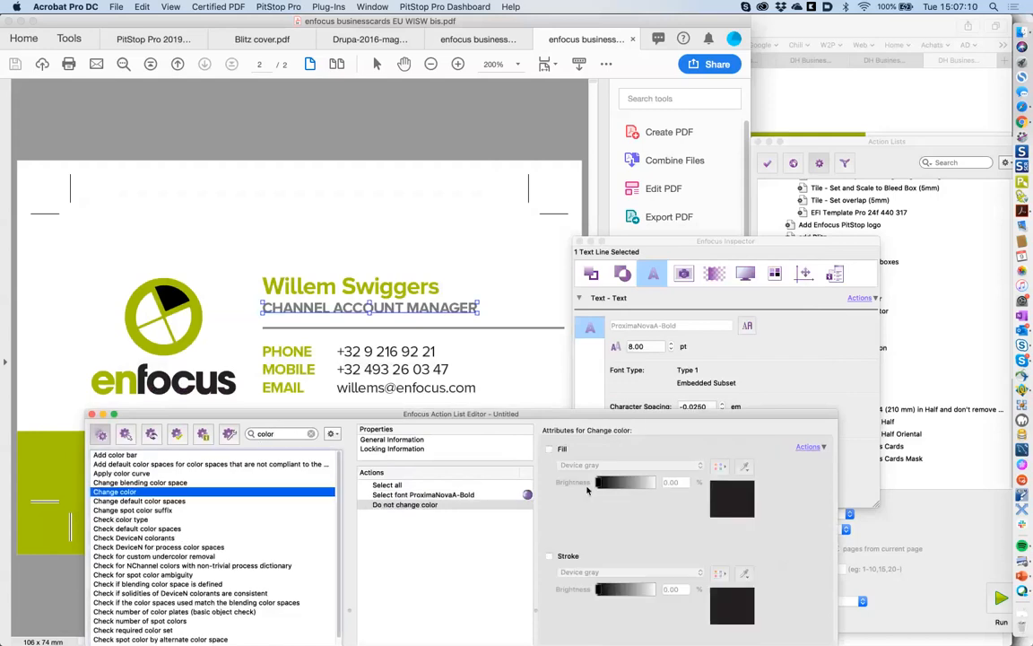
click(549, 449)
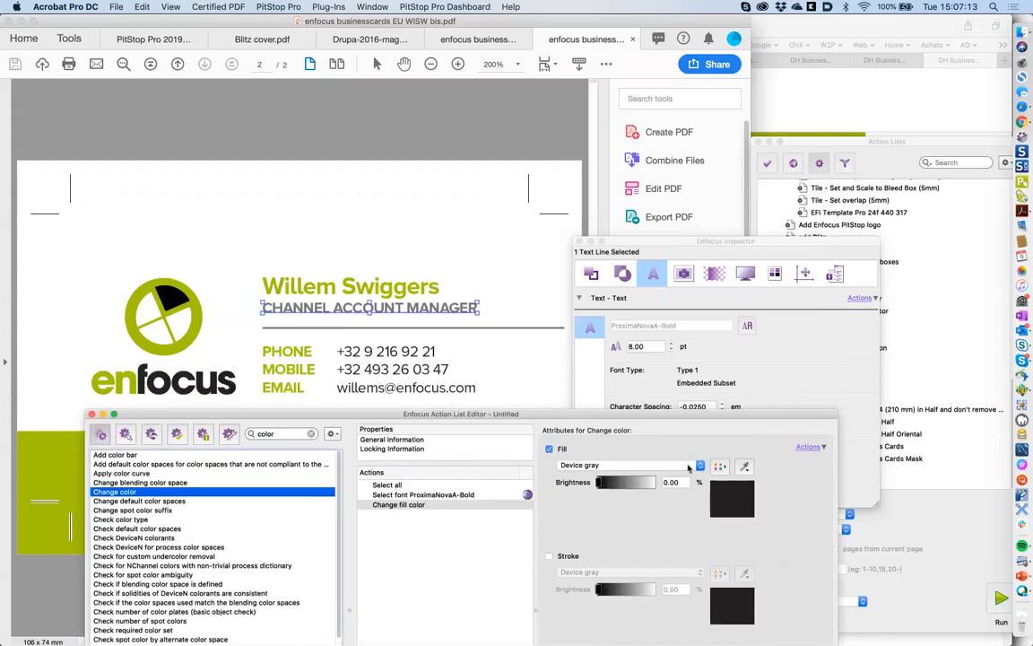
click(697, 466)
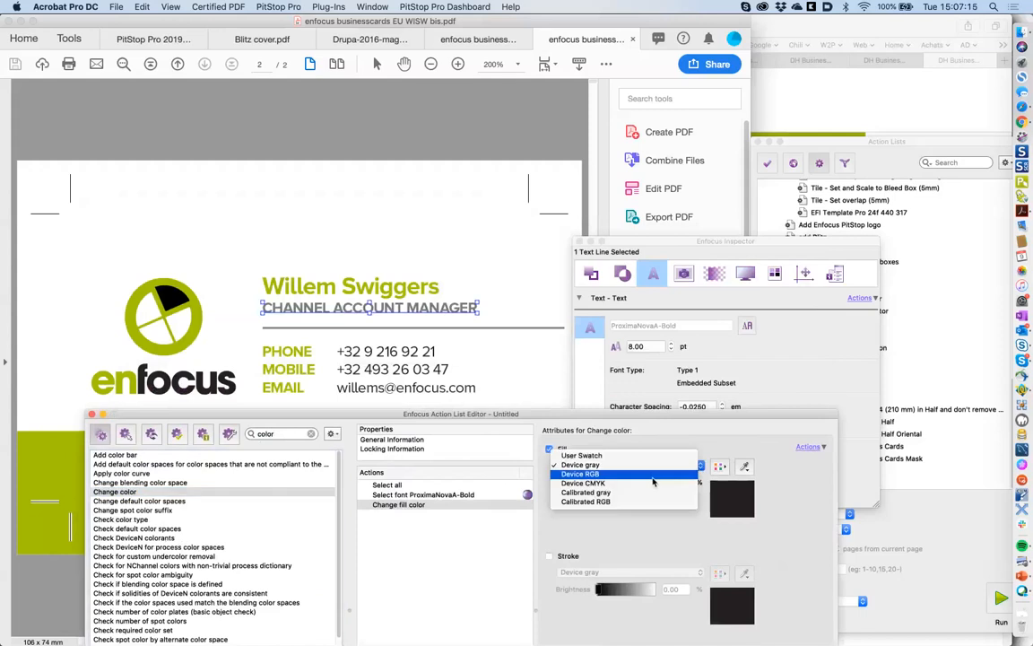
click(583, 482)
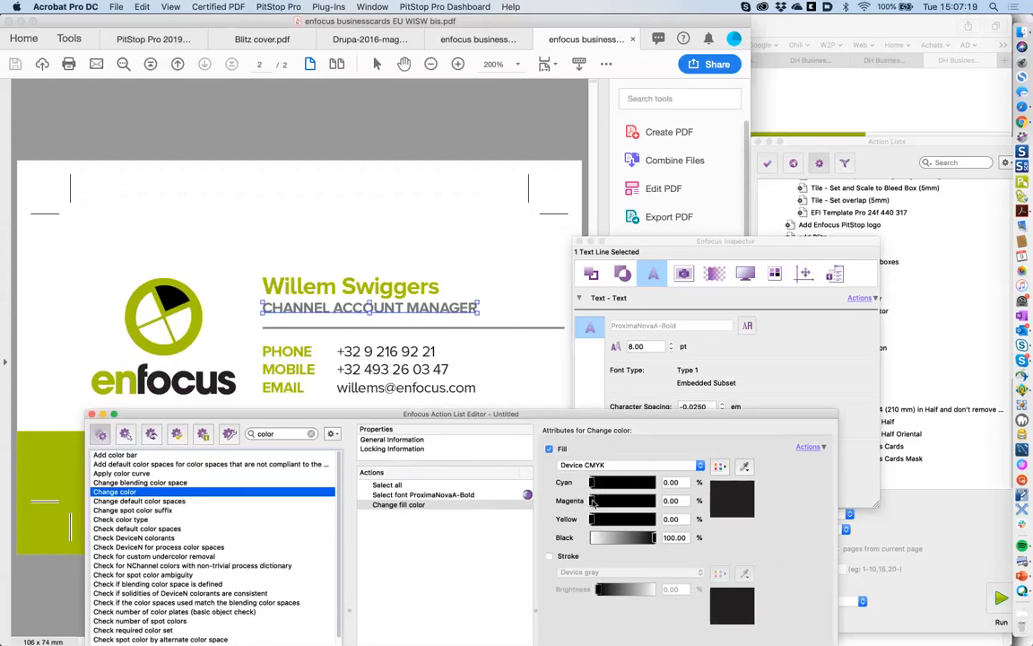
drag(592, 501, 656, 501)
click(656, 520)
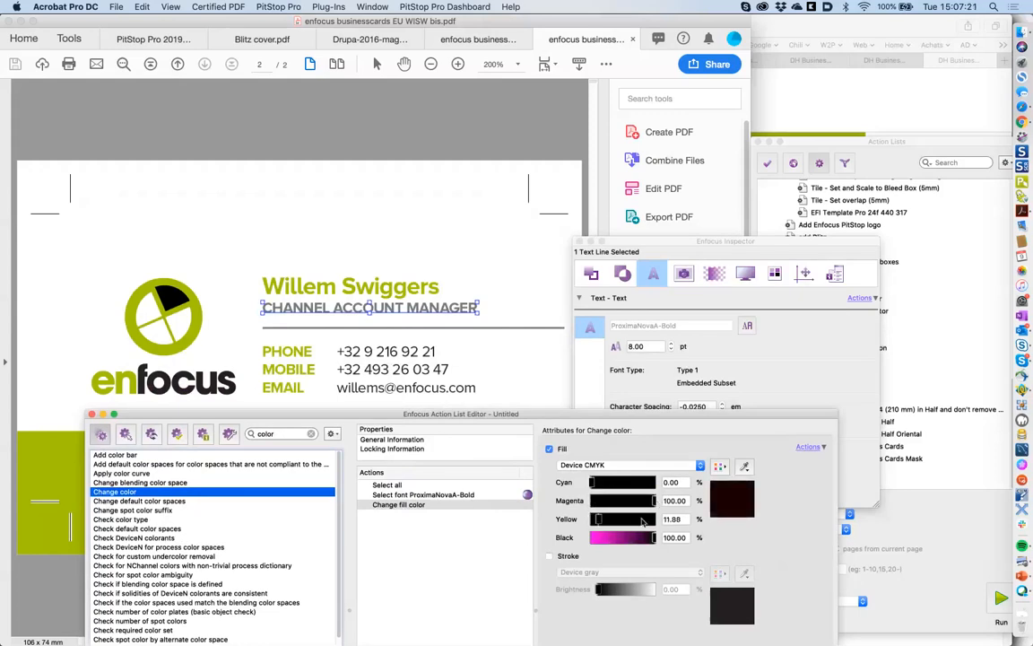
drag(654, 538, 590, 537)
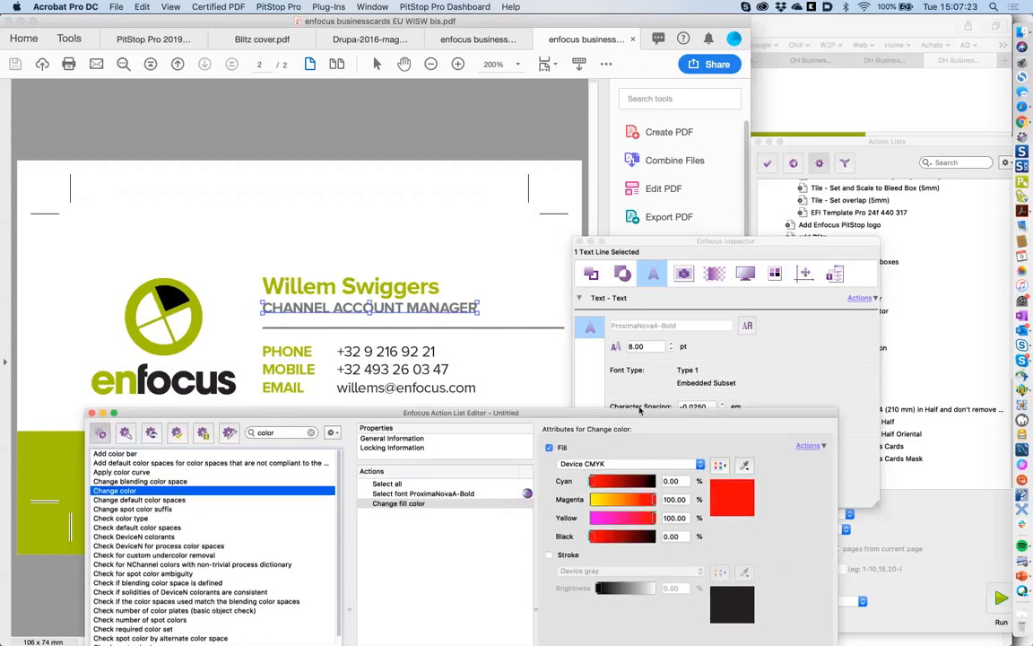
drag(640, 408, 629, 247)
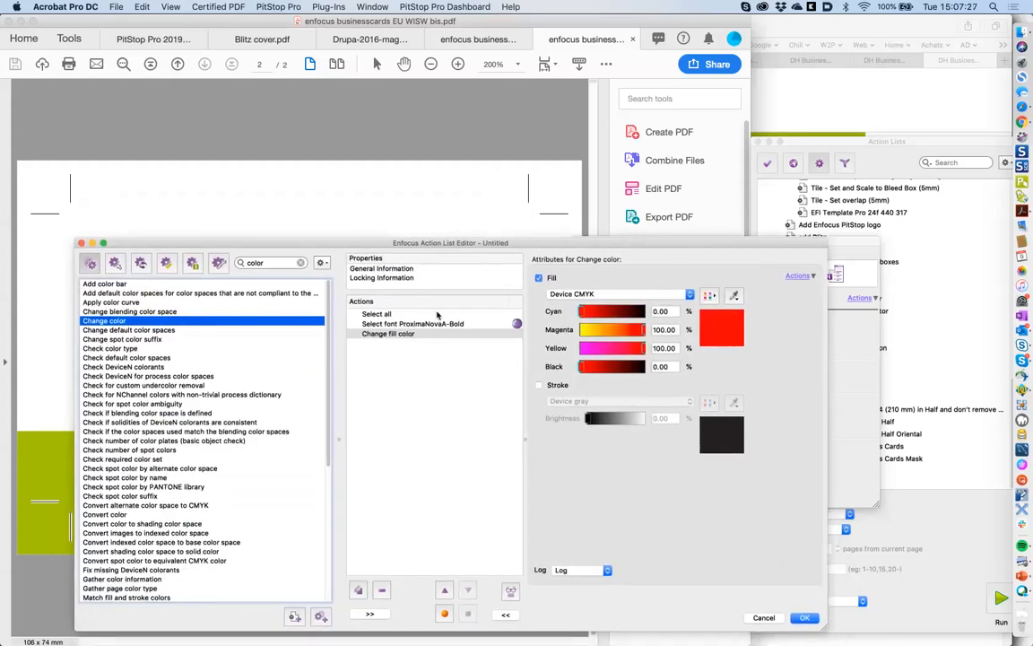
click(417, 269)
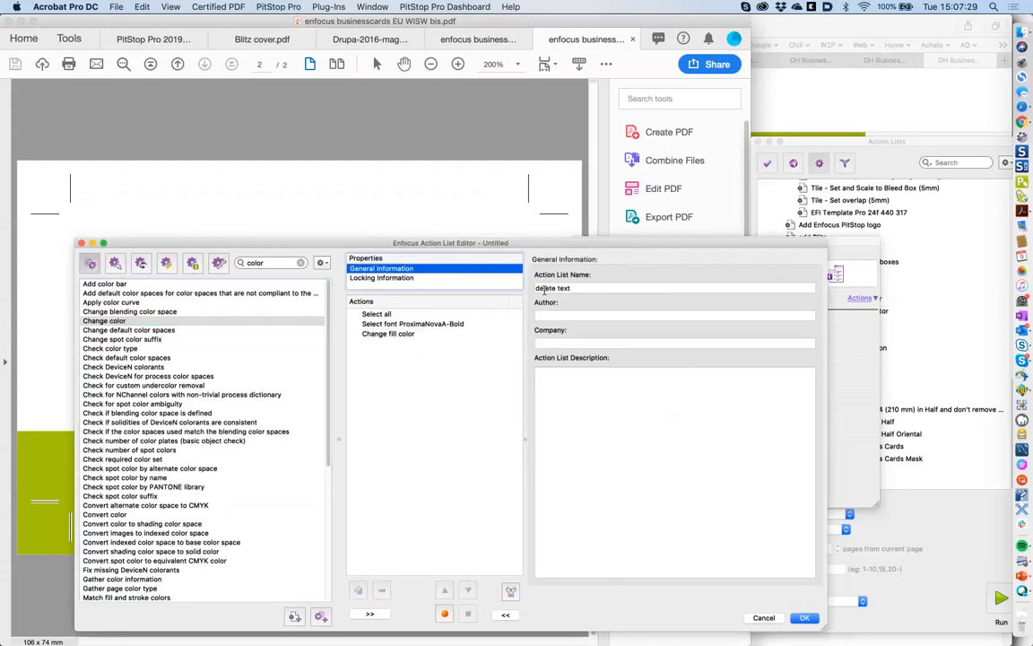
- Rename the action list from 'delete text' to 'color text' and save it
double_click(544, 289)
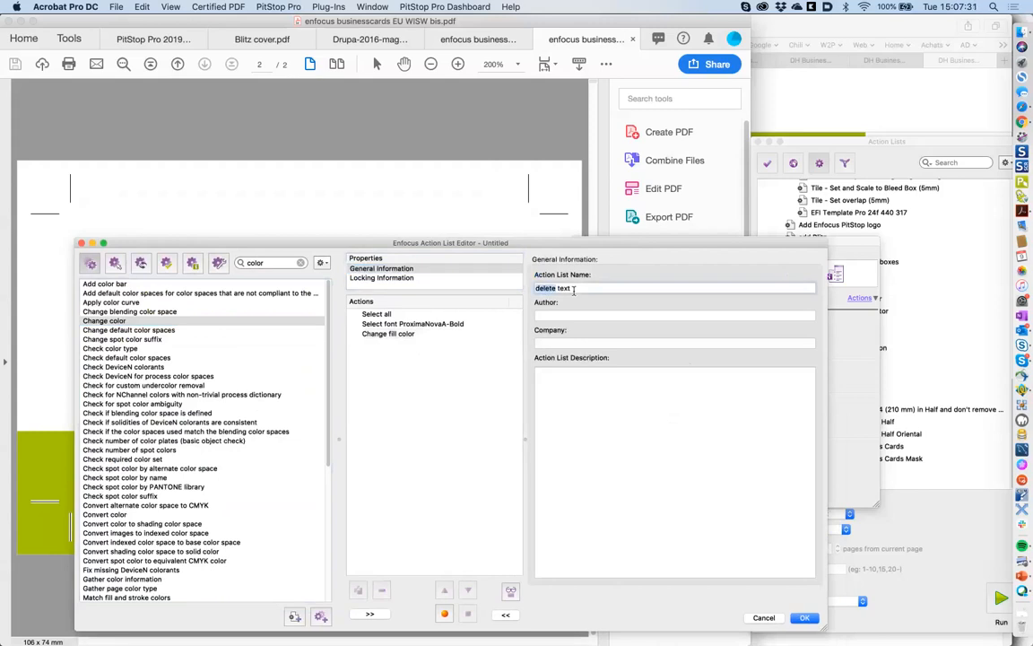
text(color)
click(806, 618)
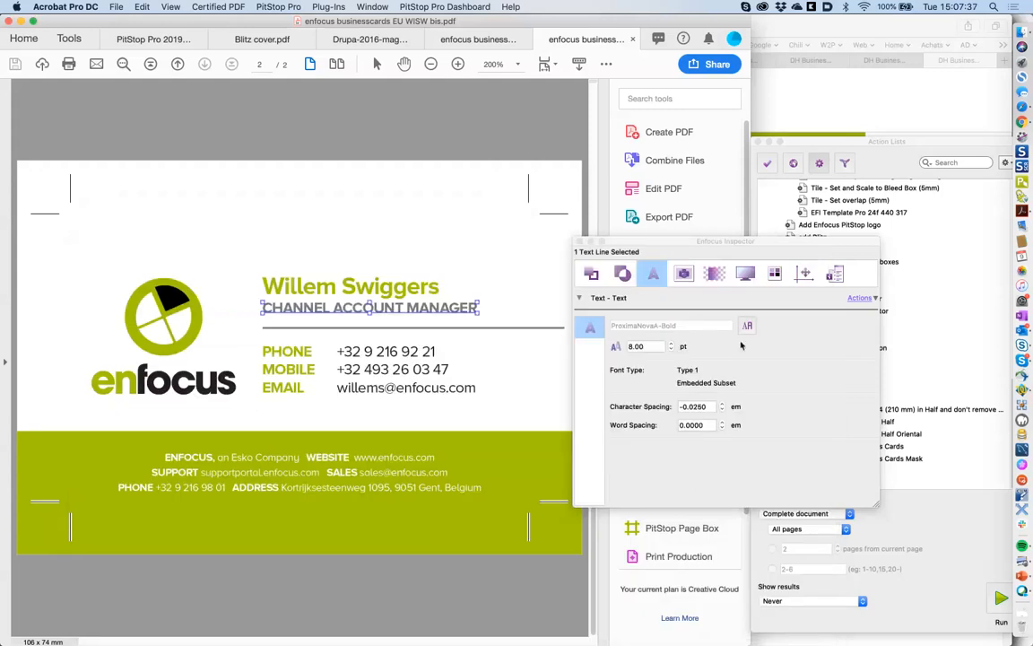
- Find 'color text' in the Action Lists panel and run it on the business card
click(878, 169)
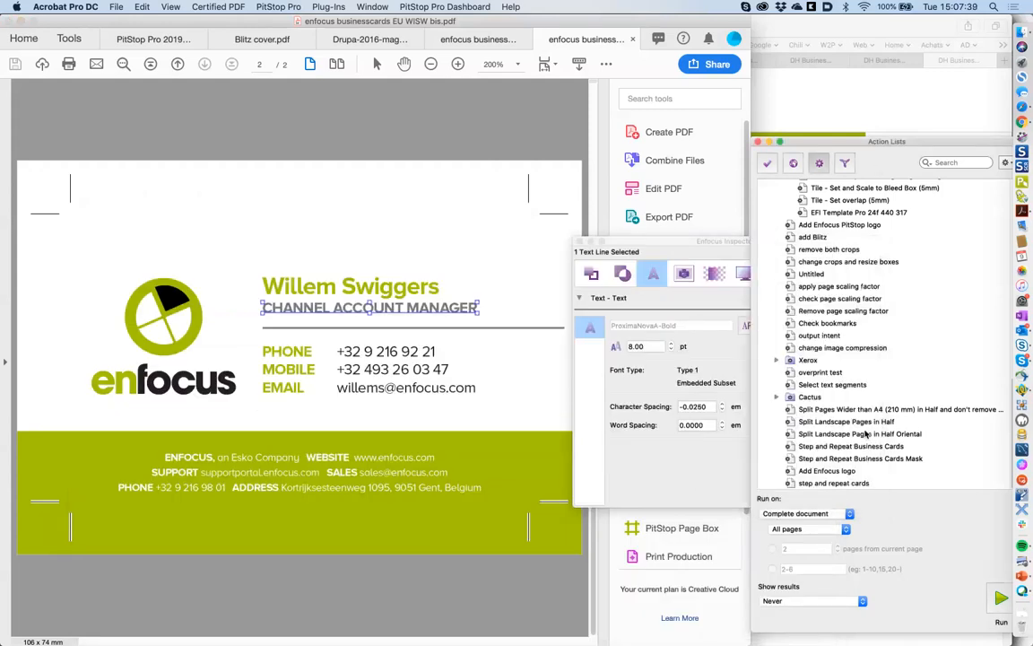
drag(883, 141, 830, 140)
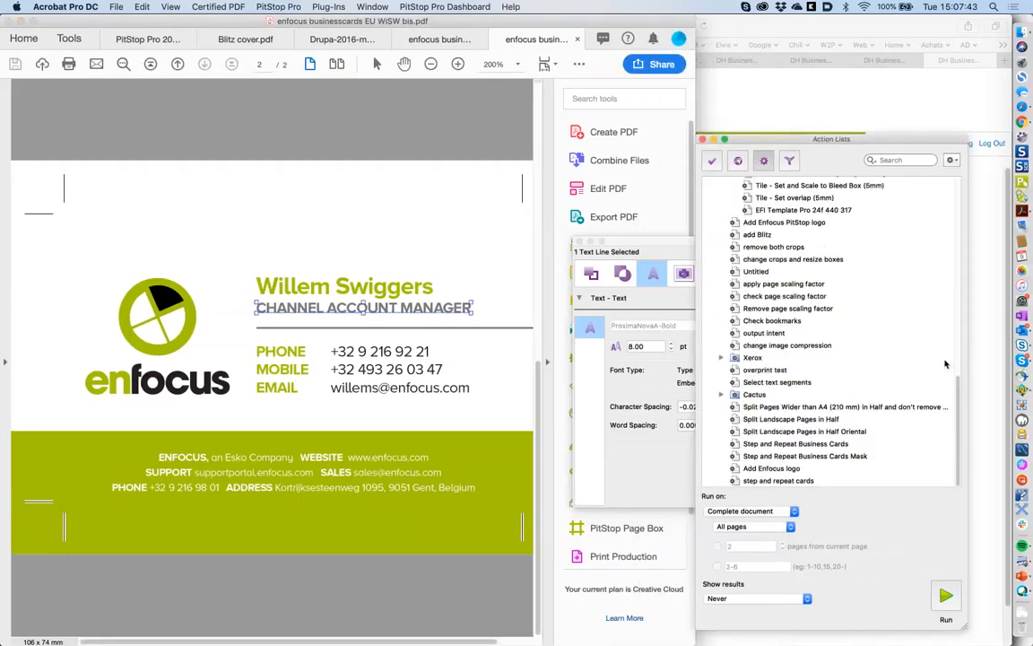
click(888, 161)
text(color text)
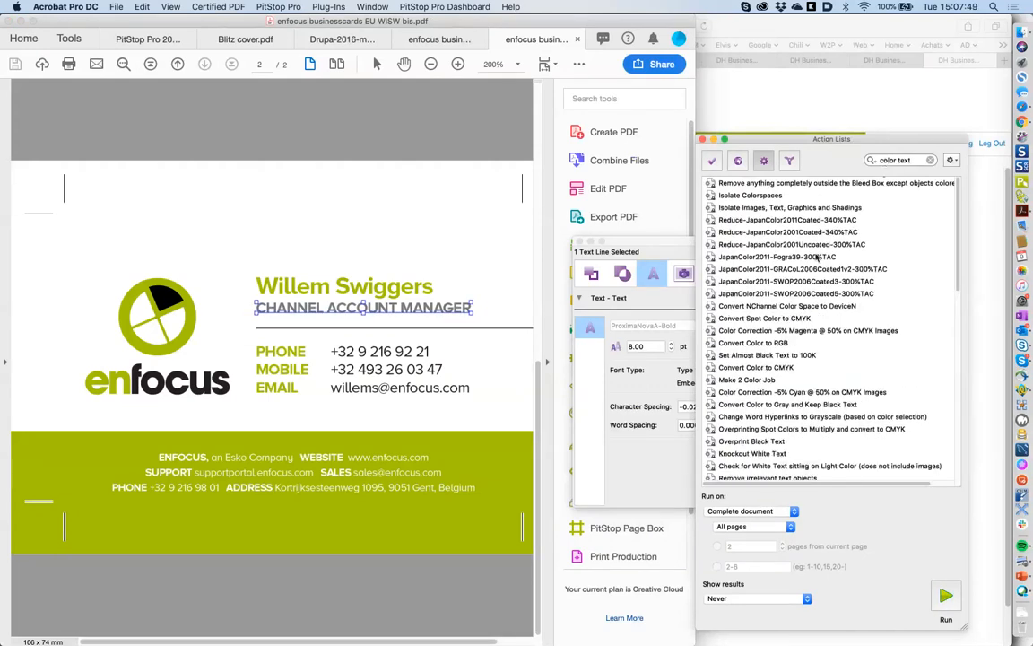
scroll(948, 242, down, 15)
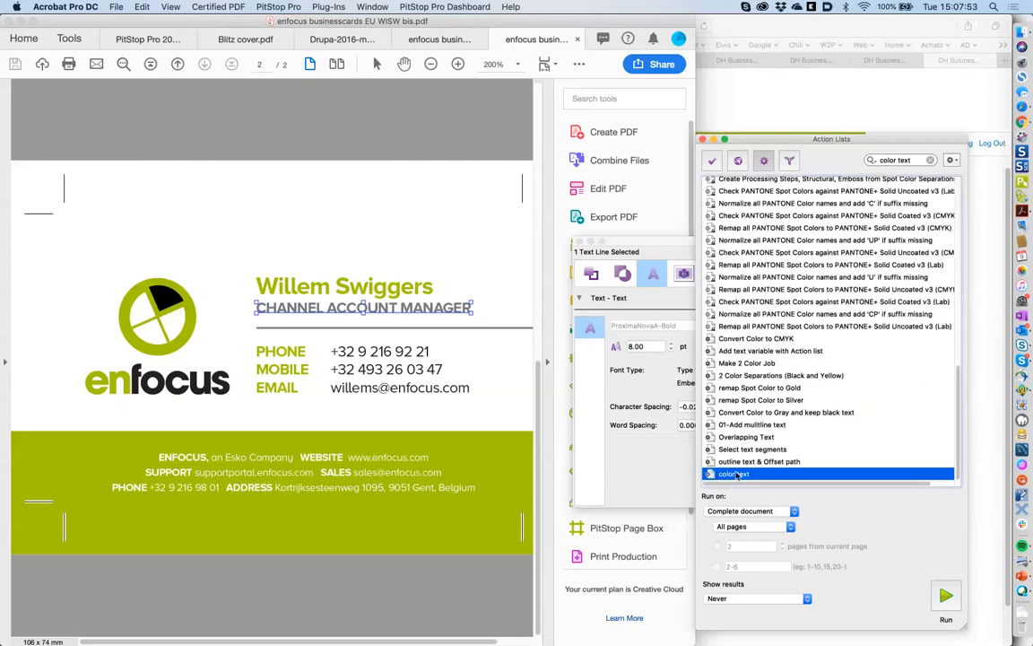
click(946, 597)
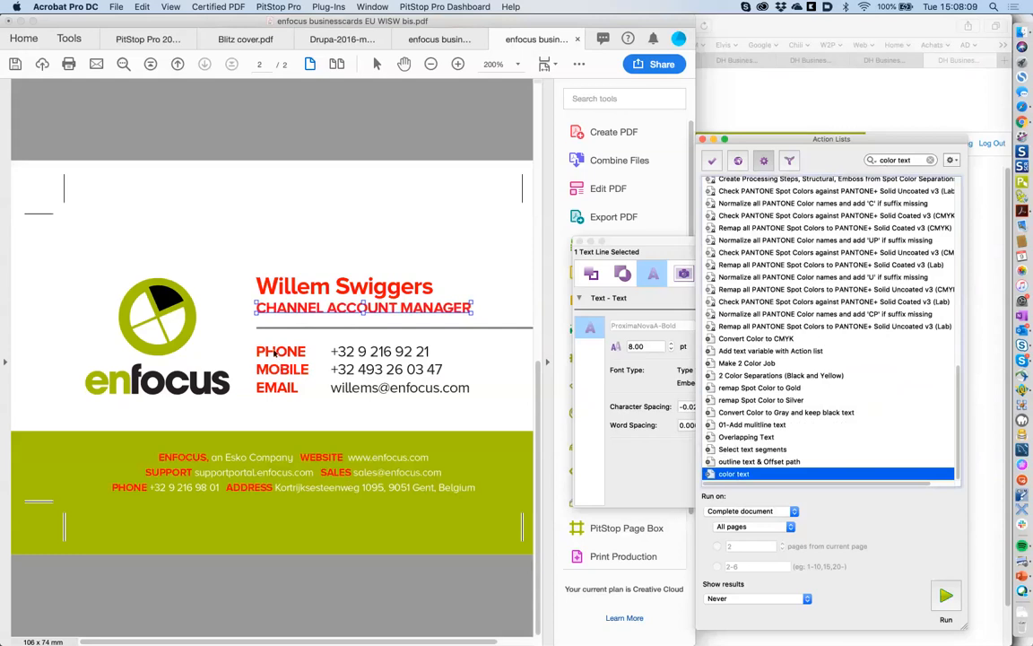
click(502, 350)
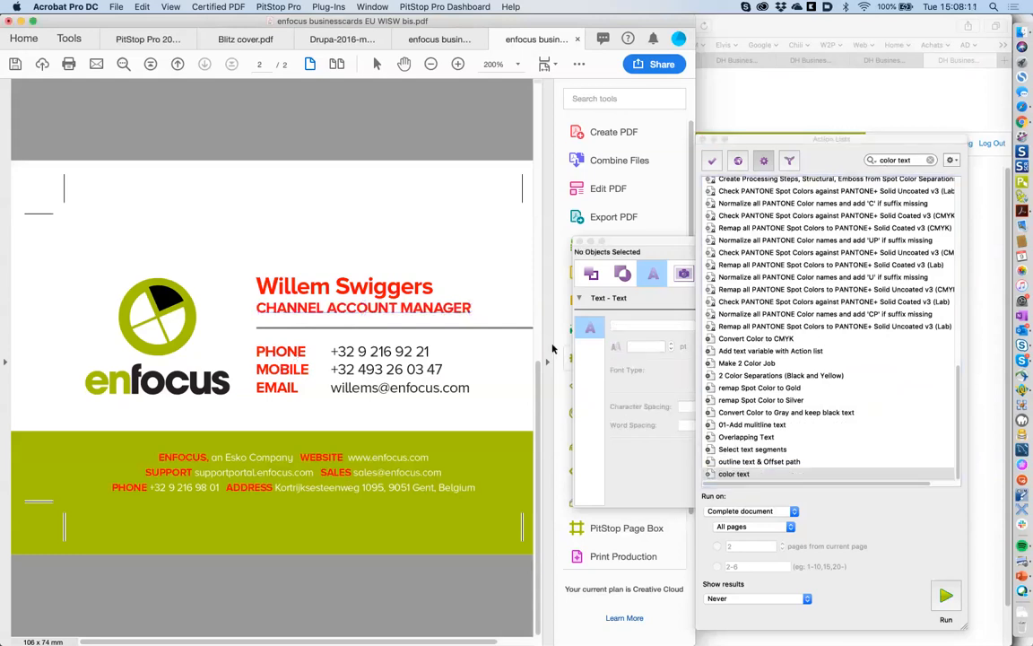
- Inspect the font of the PHONE text line in Enfocus Inspector
click(310, 355)
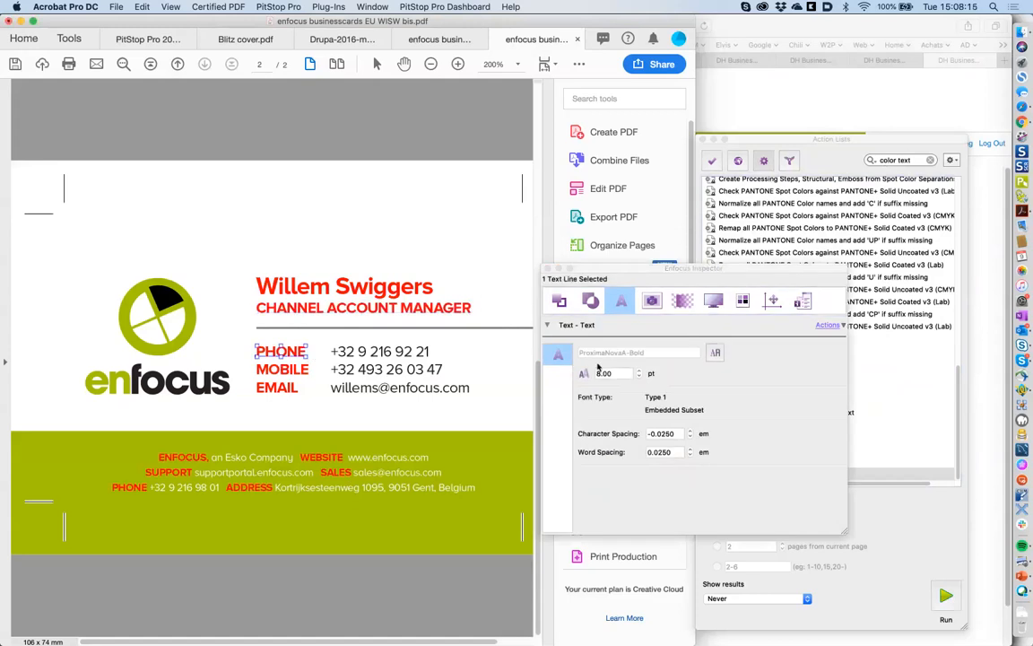
drag(635, 270, 588, 317)
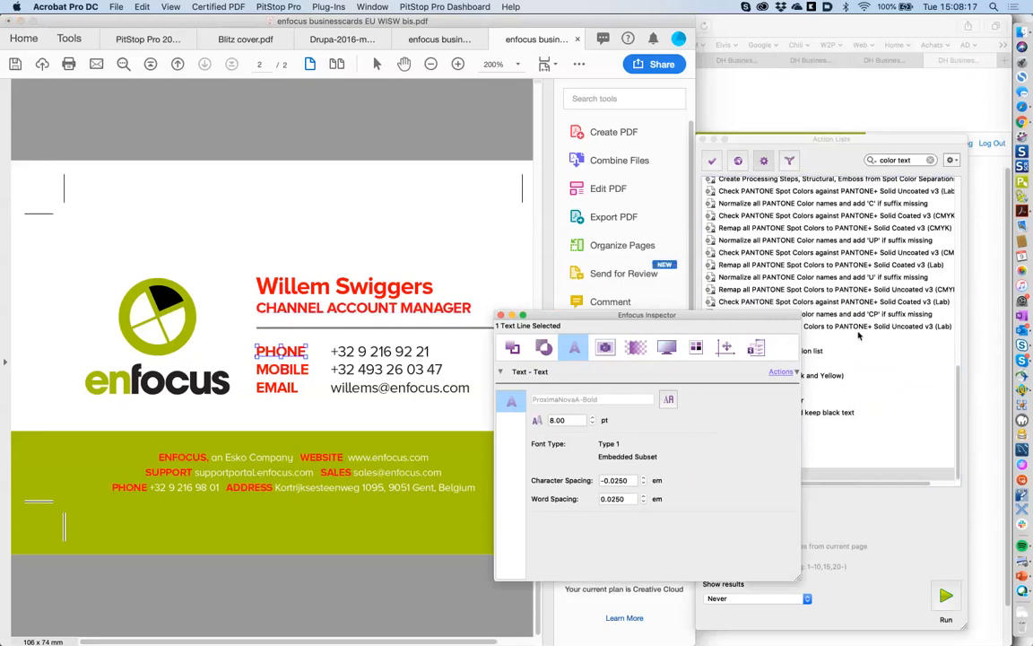
click(859, 336)
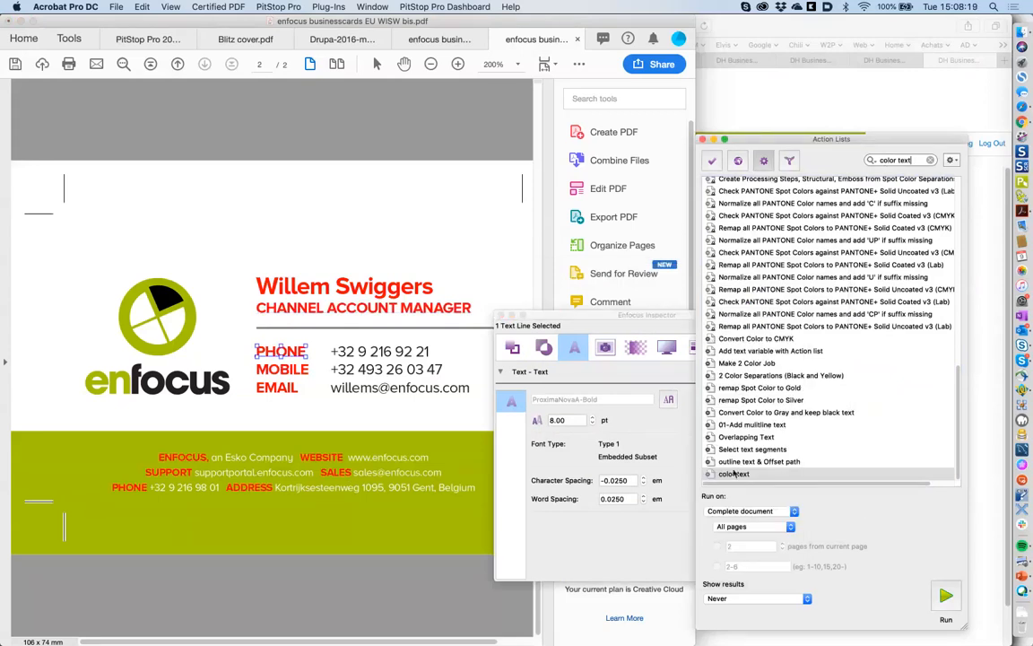
- Revert the business card to its last saved version via File > Revert
click(113, 6)
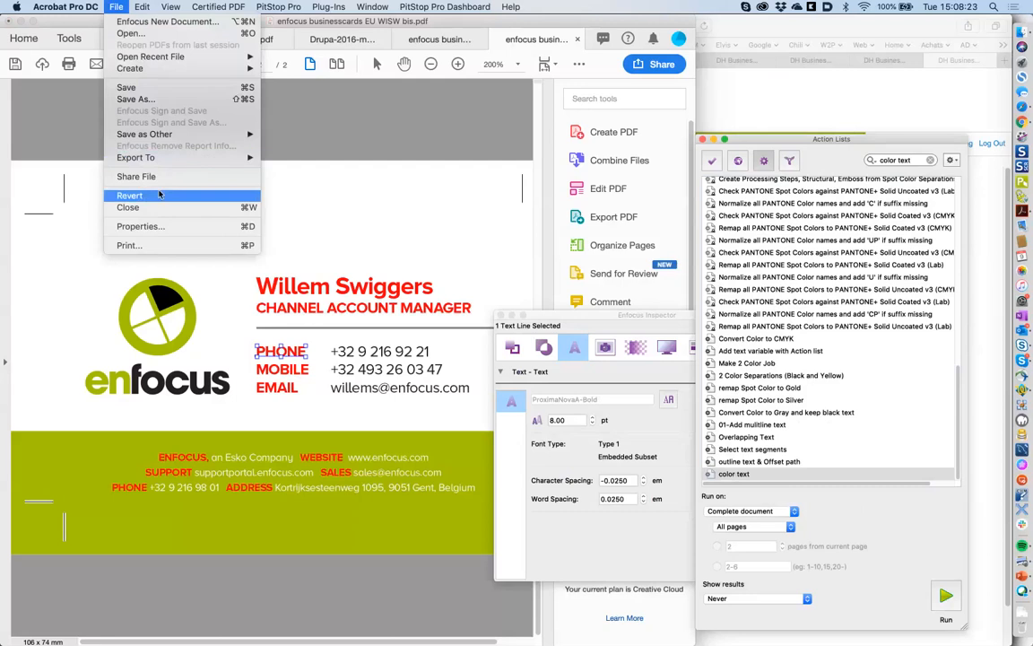
click(159, 195)
click(594, 225)
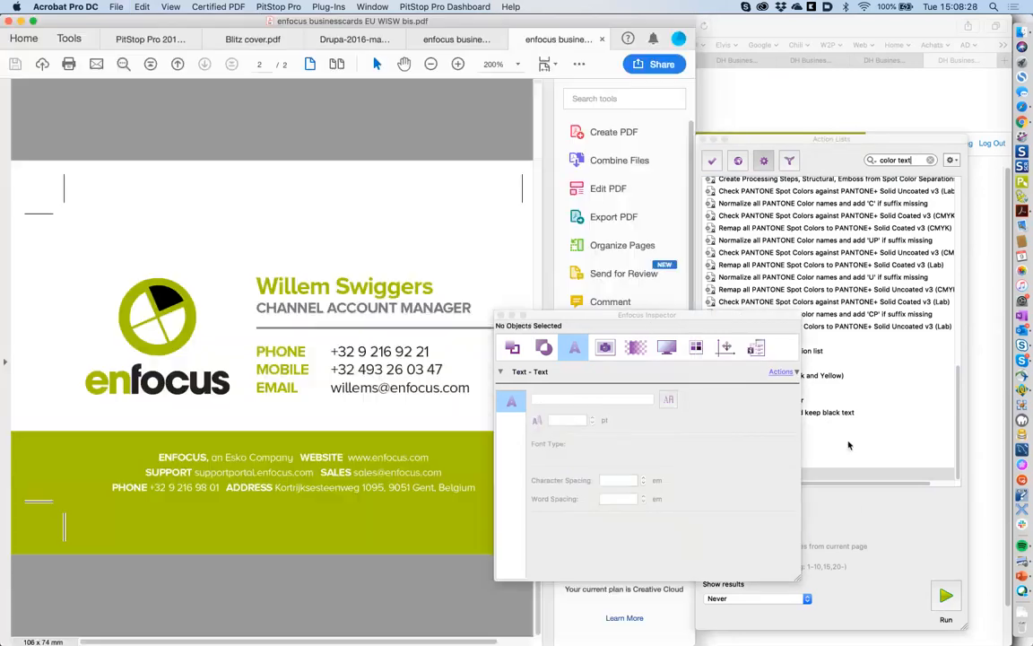
click(776, 475)
- Open 'color text' in the Action List Editor with the action library shown
double_click(777, 474)
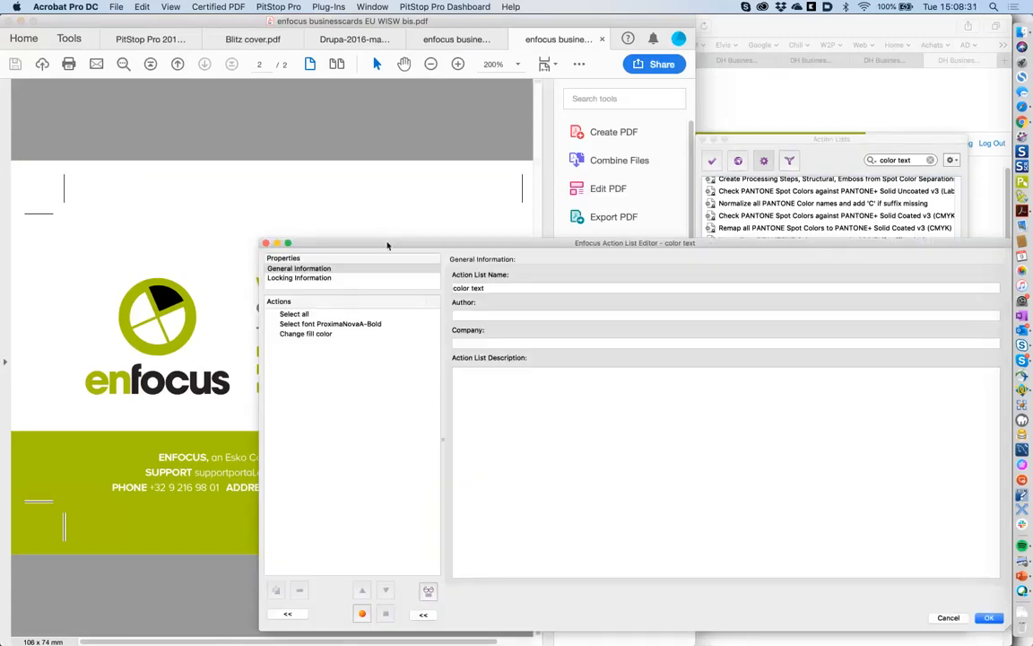
drag(389, 244, 462, 207)
click(359, 572)
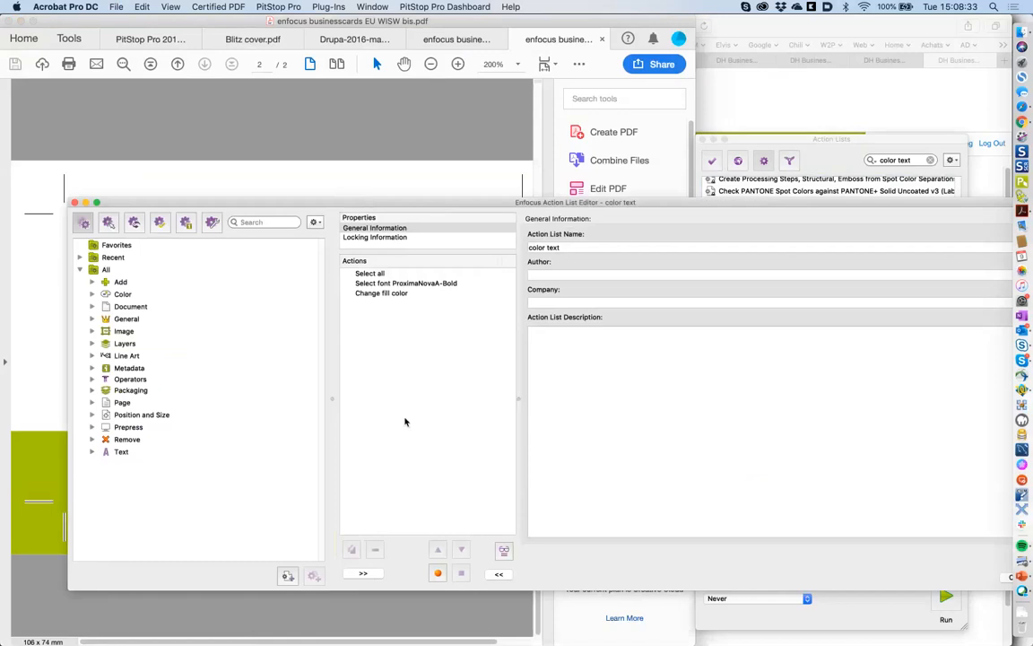
- Search the library for 'select size', add a Select size step, then remove it
click(258, 222)
text(select font)
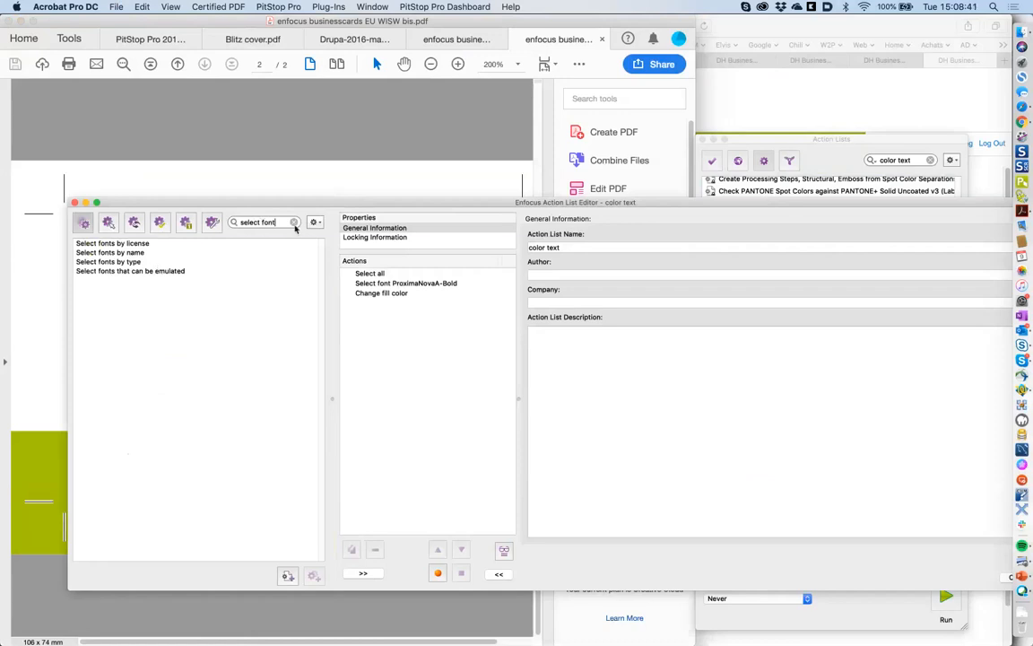
drag(262, 221, 280, 221)
text(size)
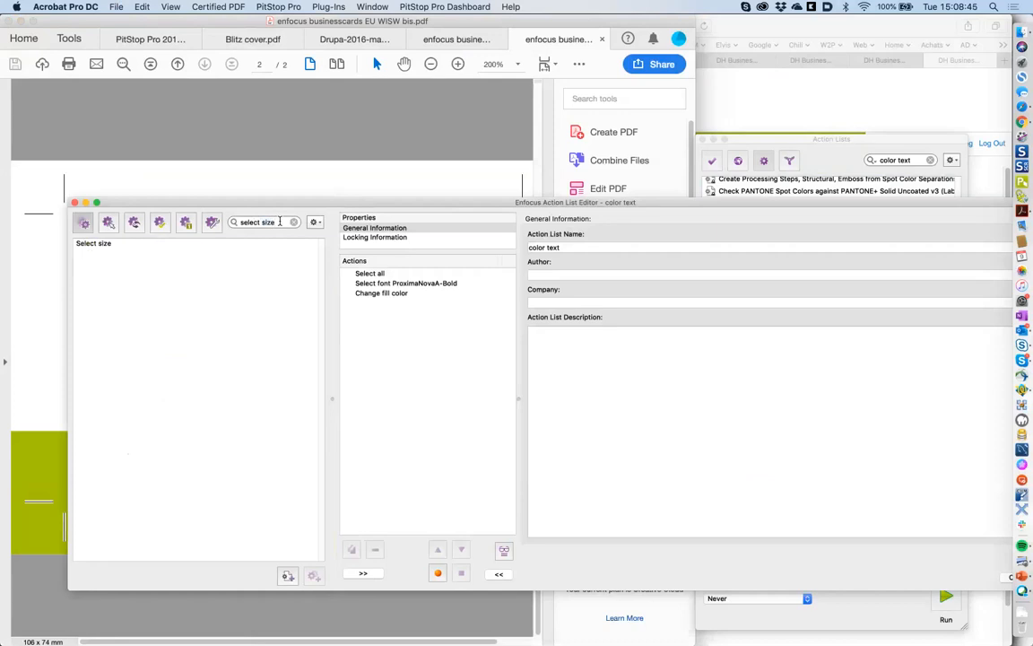
double_click(113, 244)
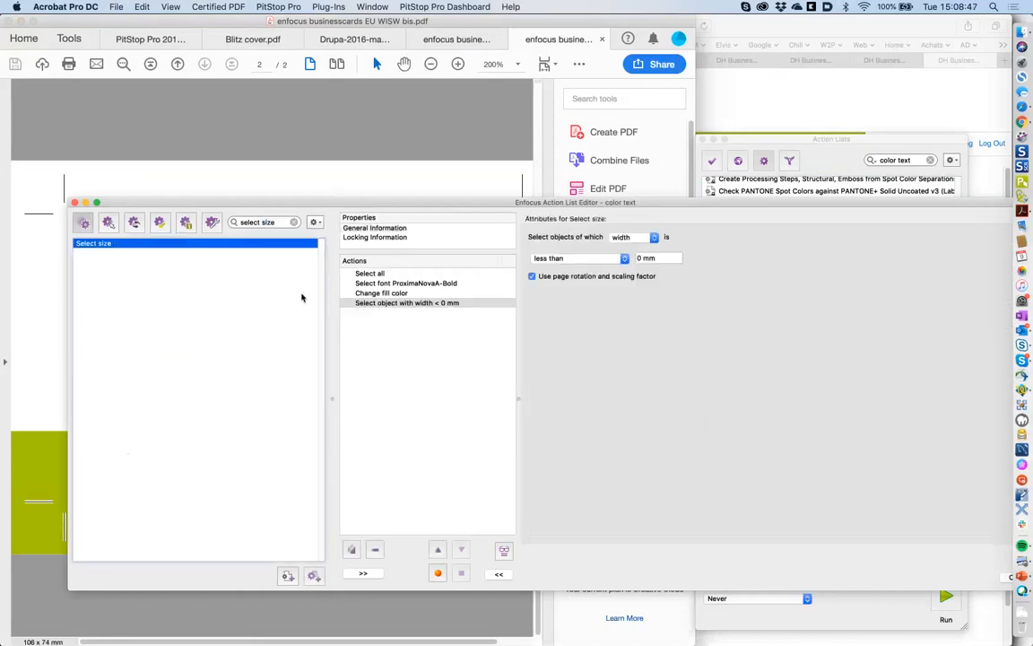
click(401, 303)
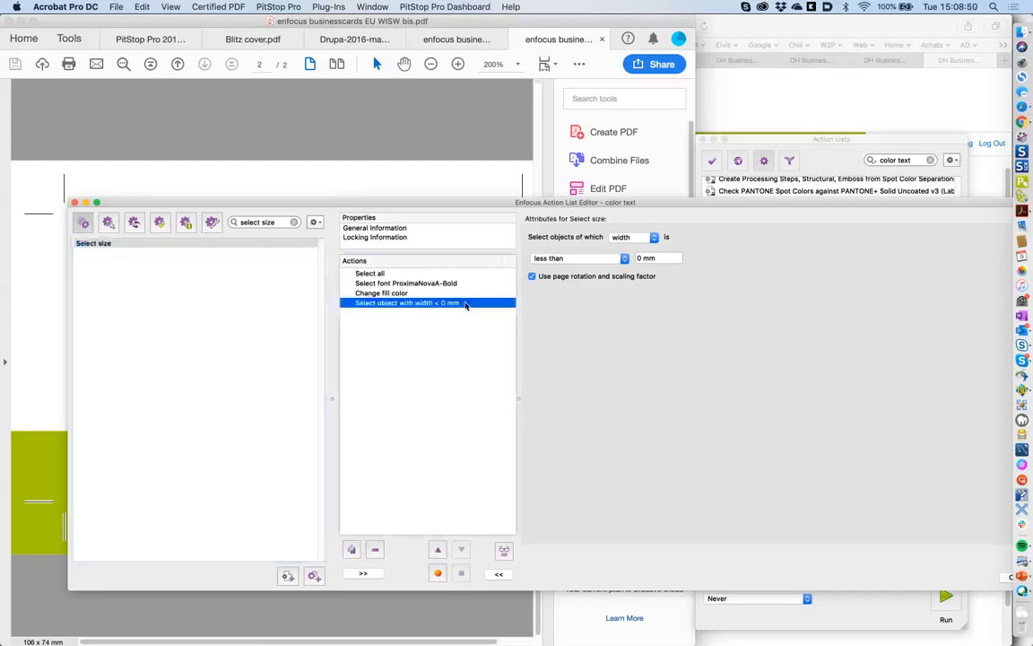
click(374, 551)
- Search the library for 'size' and add a Select text by point size step
drag(278, 223, 240, 224)
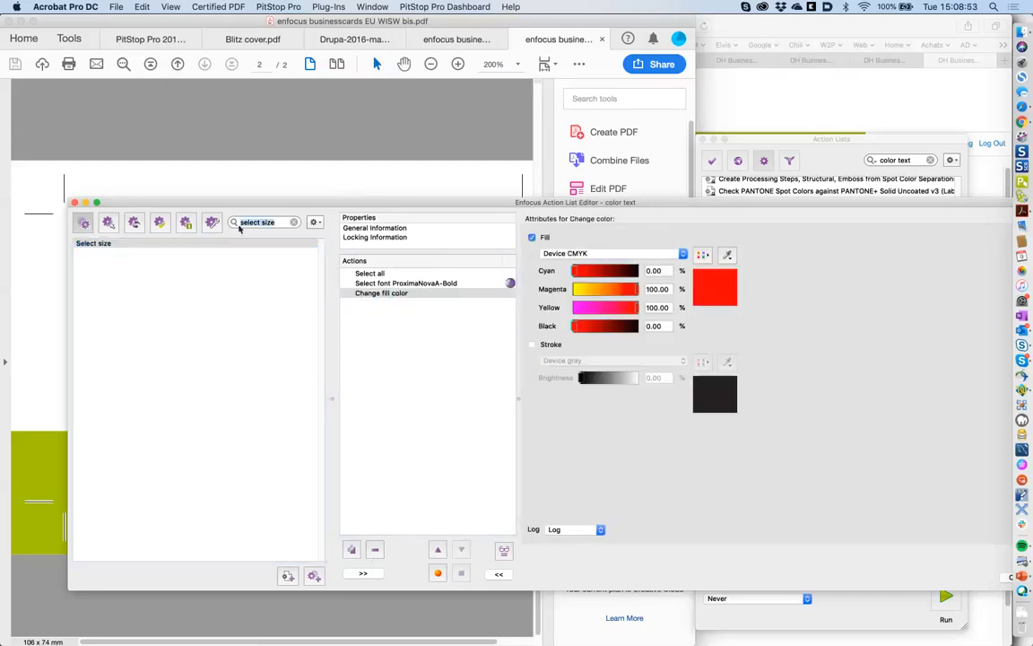
text(font size)
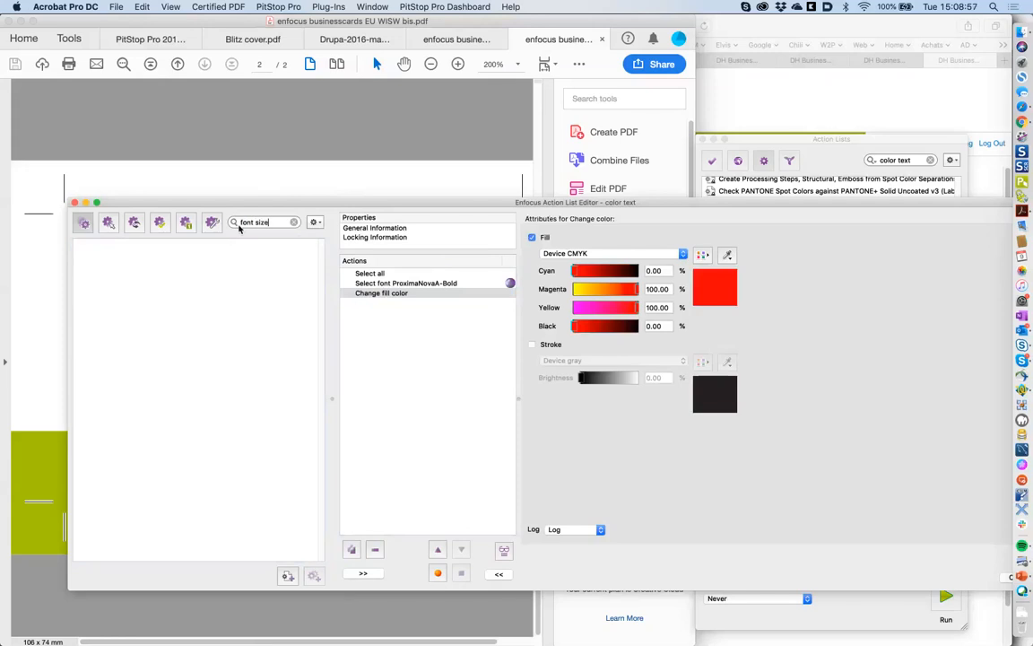
key(BackSpace)
key(BackSpace)
key(BackSpace)
key(BackSpace)
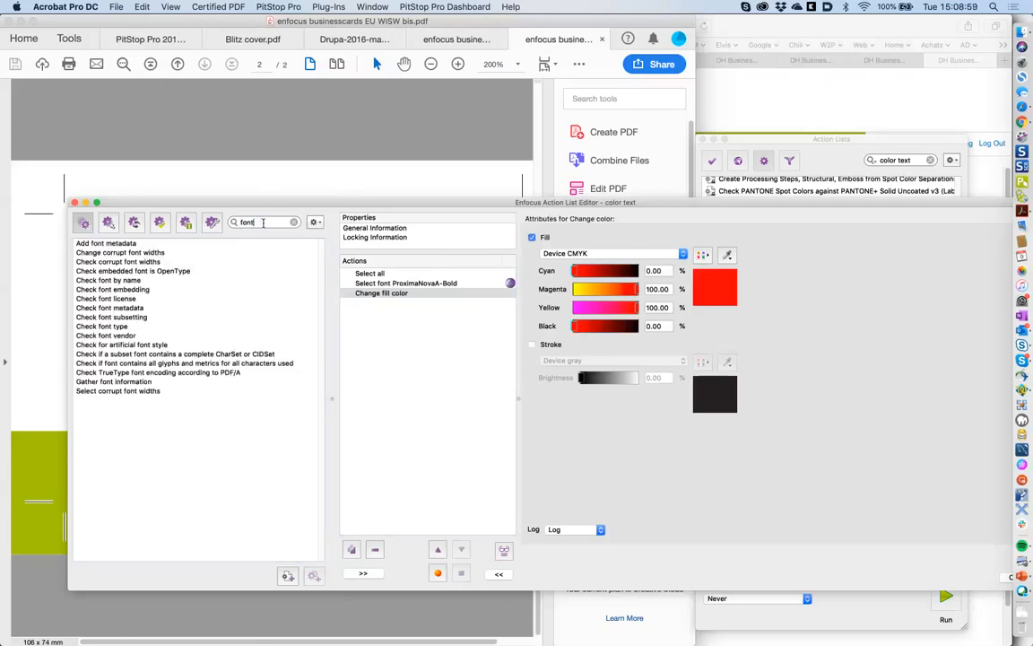
key(BackSpace)
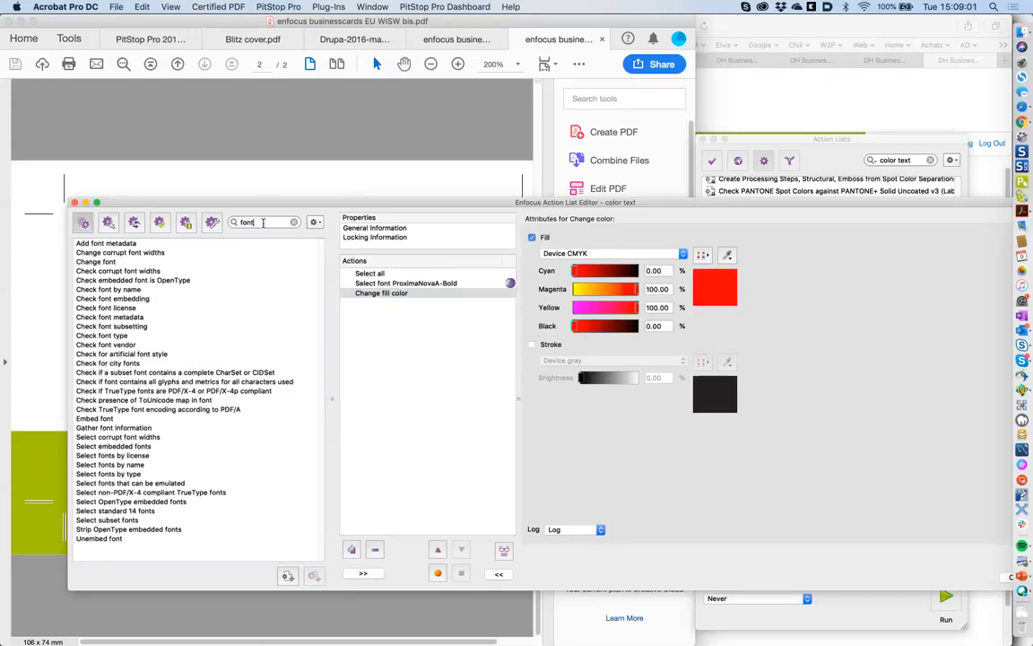
key(BackSpace)
key(BackSpace)
key(BackSpace)
key(BackSpace)
text(s)
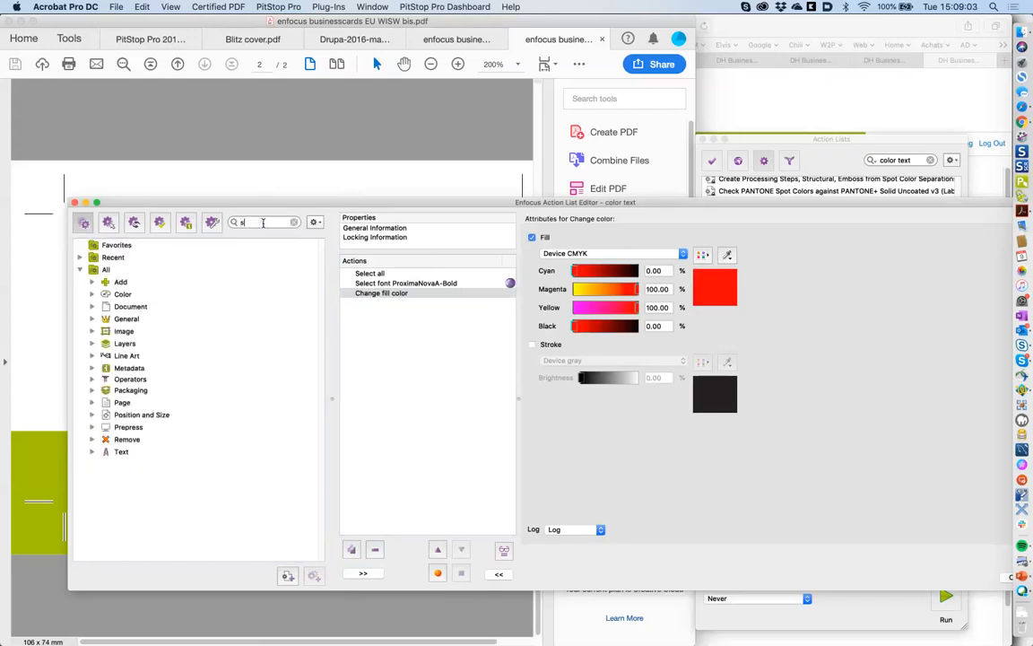
key(BackSpace)
text(text size)
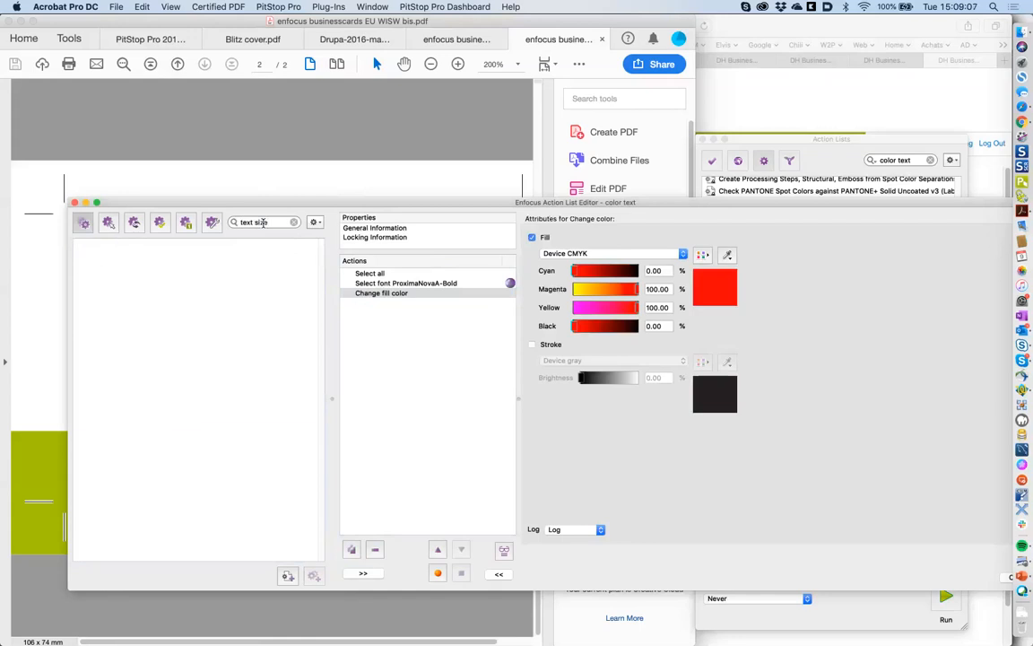
key(BackSpace)
key(BackSpace)
key(BackSpace)
key(BackSpace)
key(BackSpace)
key(BackSpace)
key(BackSpace)
key(BackSpace)
key(BackSpace)
text(size)
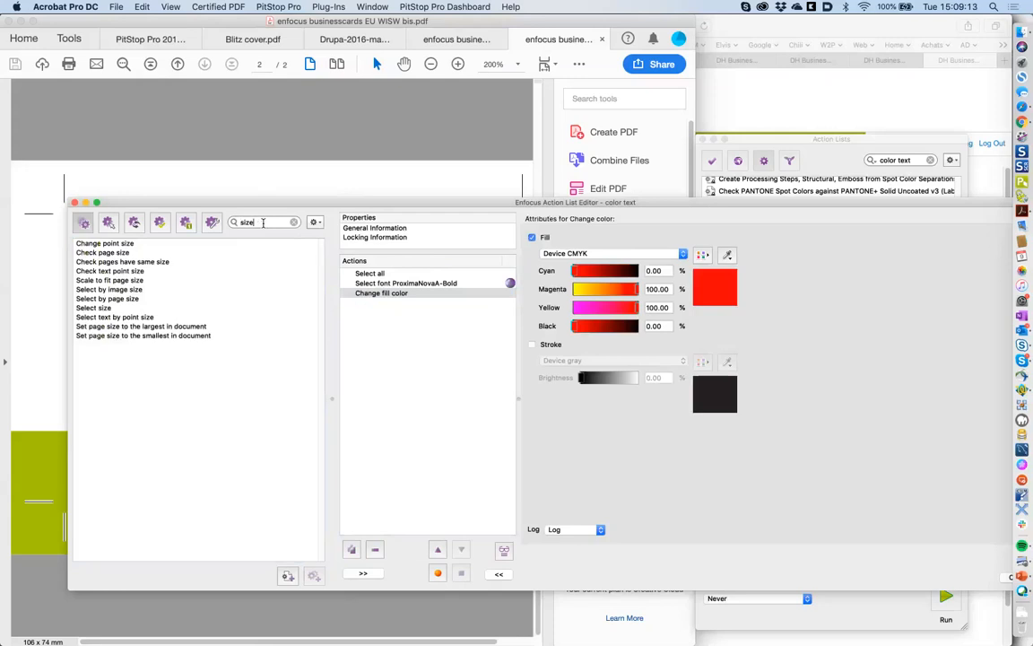
click(152, 317)
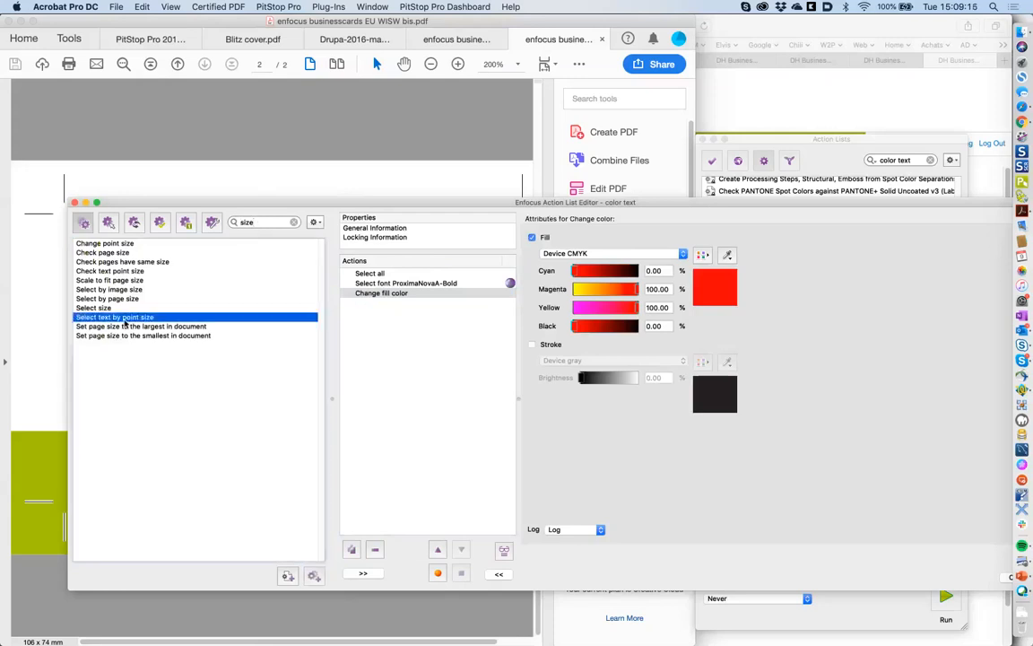
double_click(139, 319)
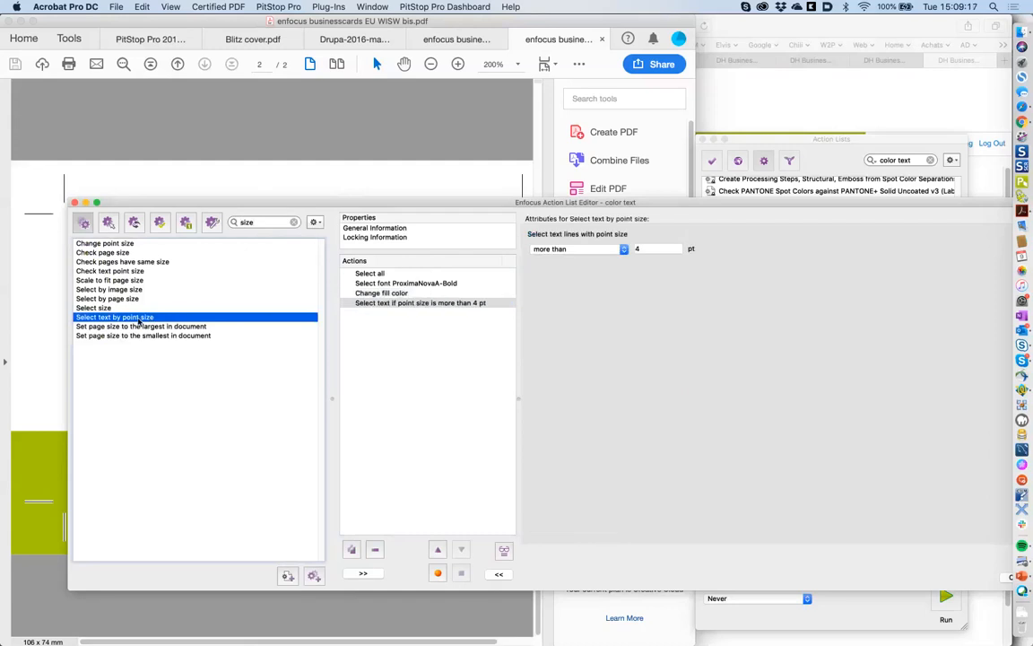
- Set the point size step to 'equal to' 8 pt
click(566, 252)
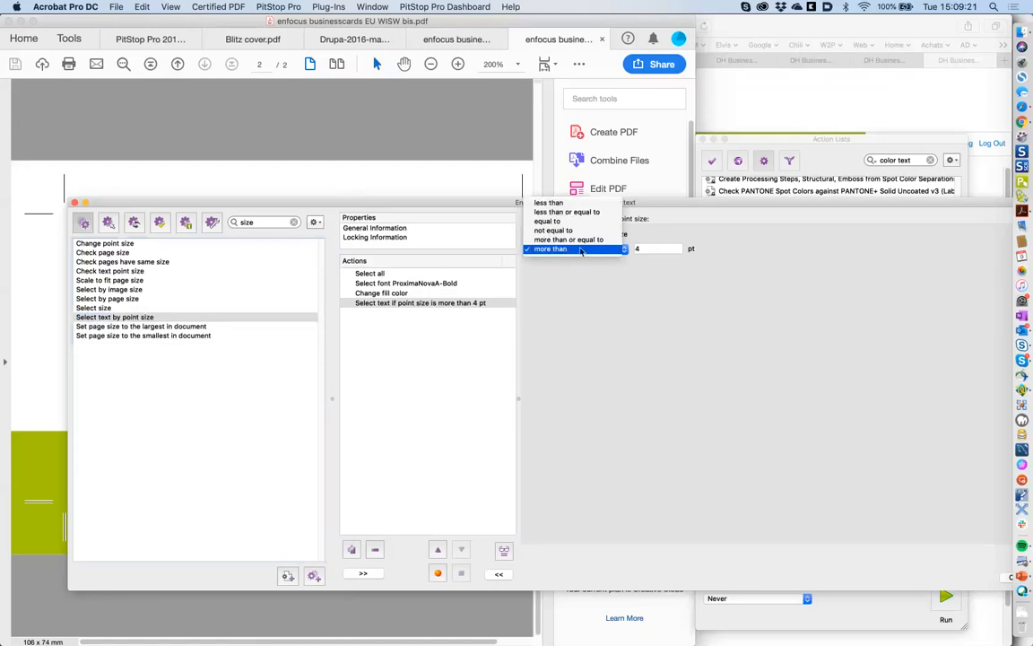
click(571, 222)
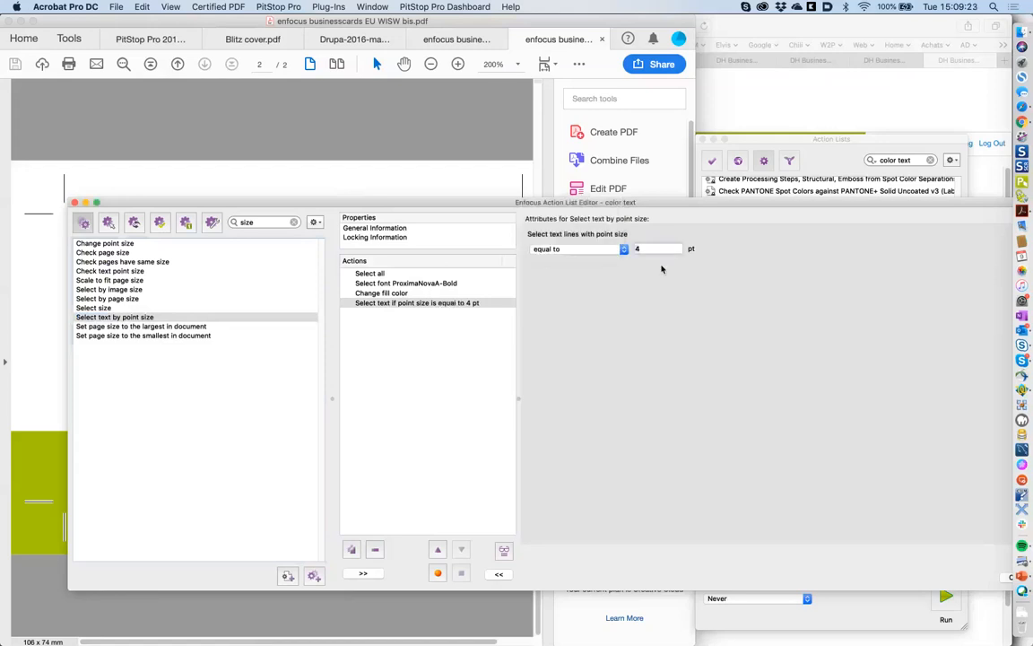
key(BackSpace)
text(8)
click(453, 357)
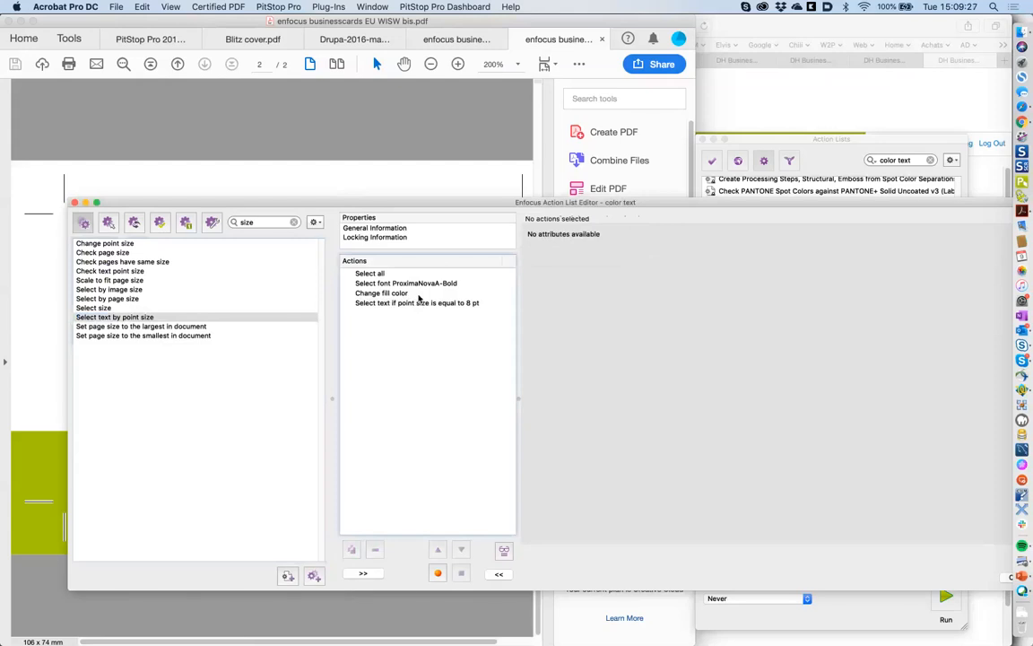
click(416, 301)
click(434, 323)
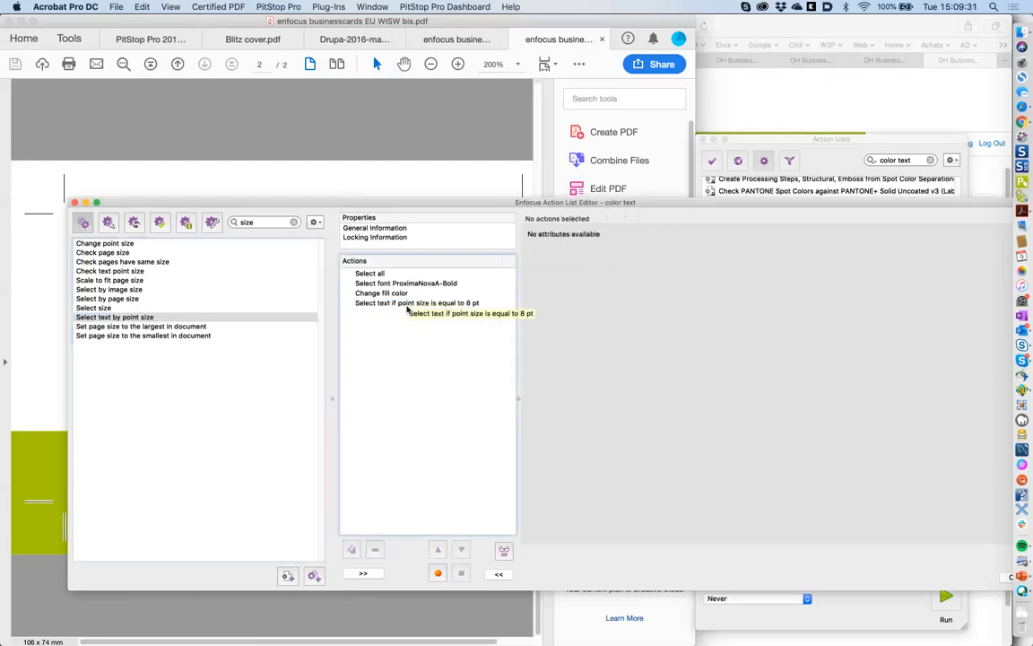
- Move Change fill color below the point size step and review all steps
click(405, 292)
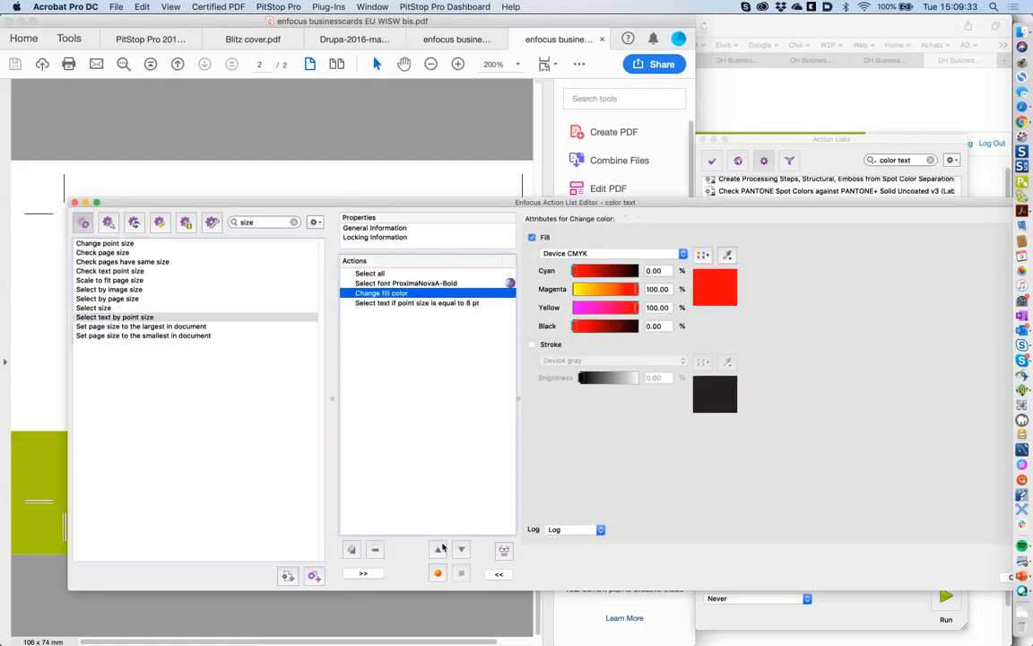
click(461, 550)
click(420, 284)
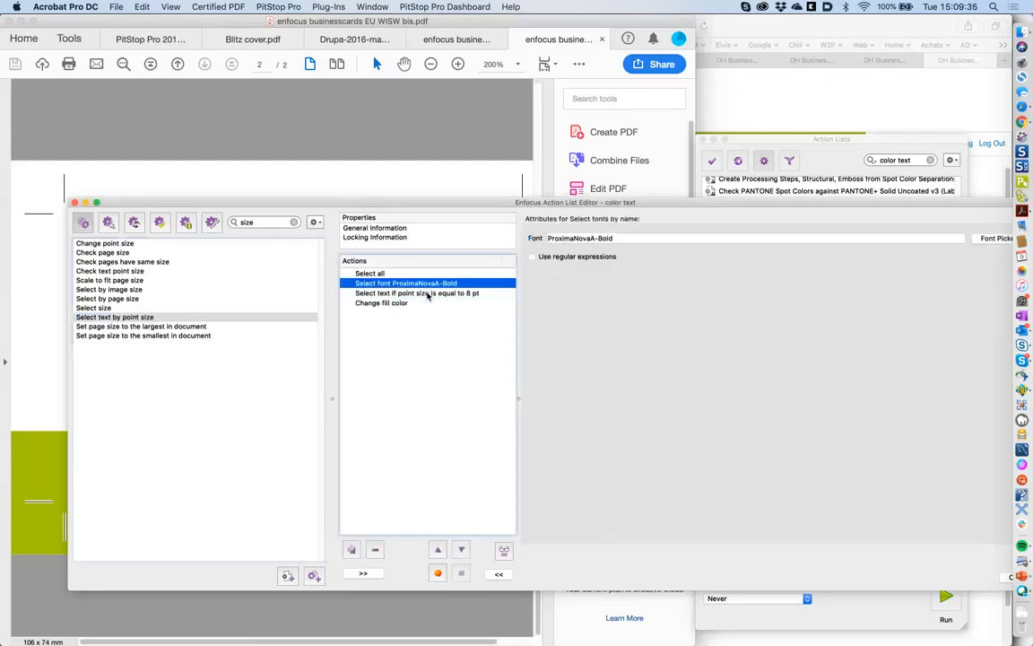
click(407, 303)
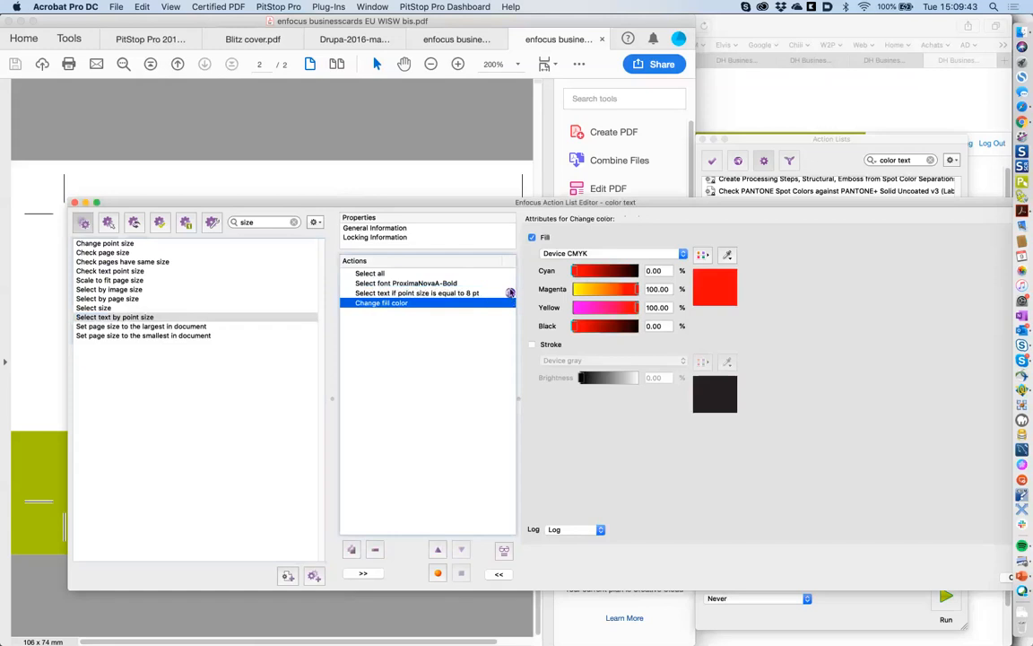
click(409, 294)
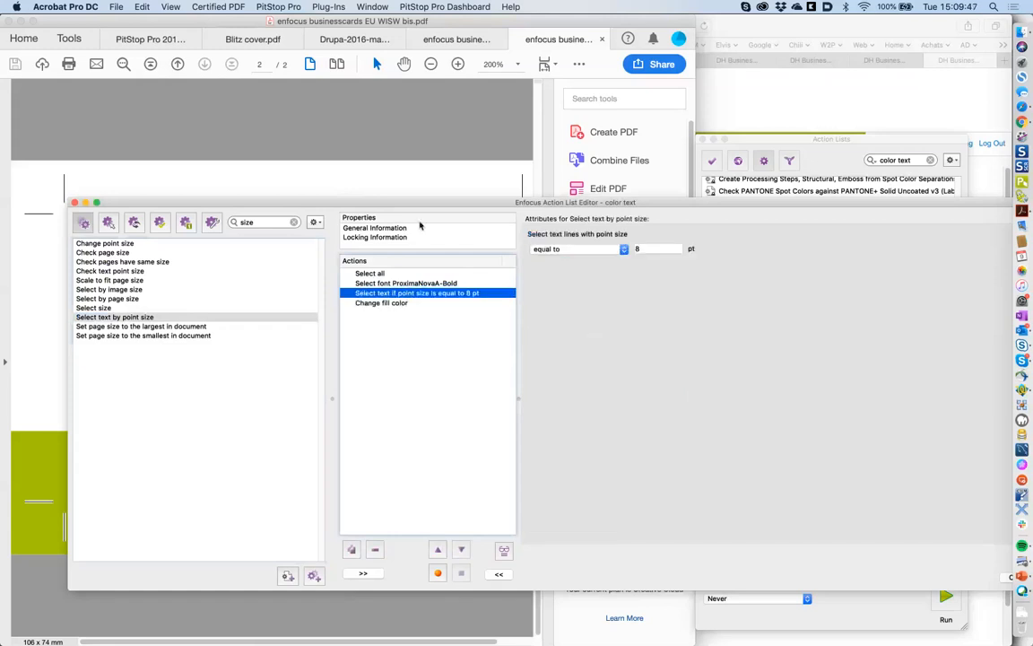
drag(426, 208, 453, 409)
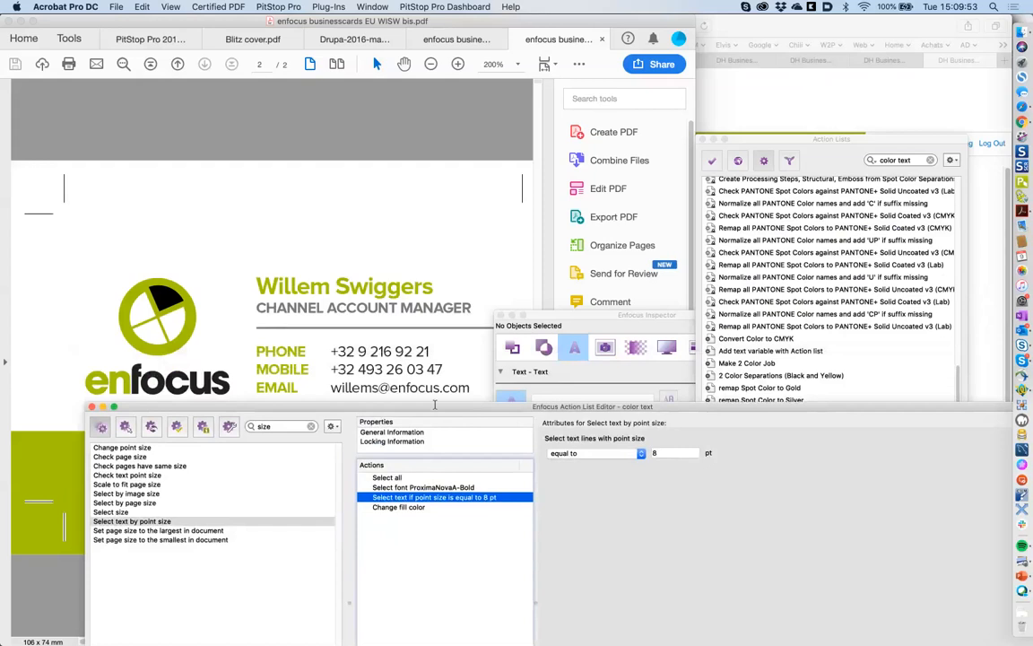
- Clear the library search and add an AND operator below the 8 pt selection step
drag(435, 406, 454, 192)
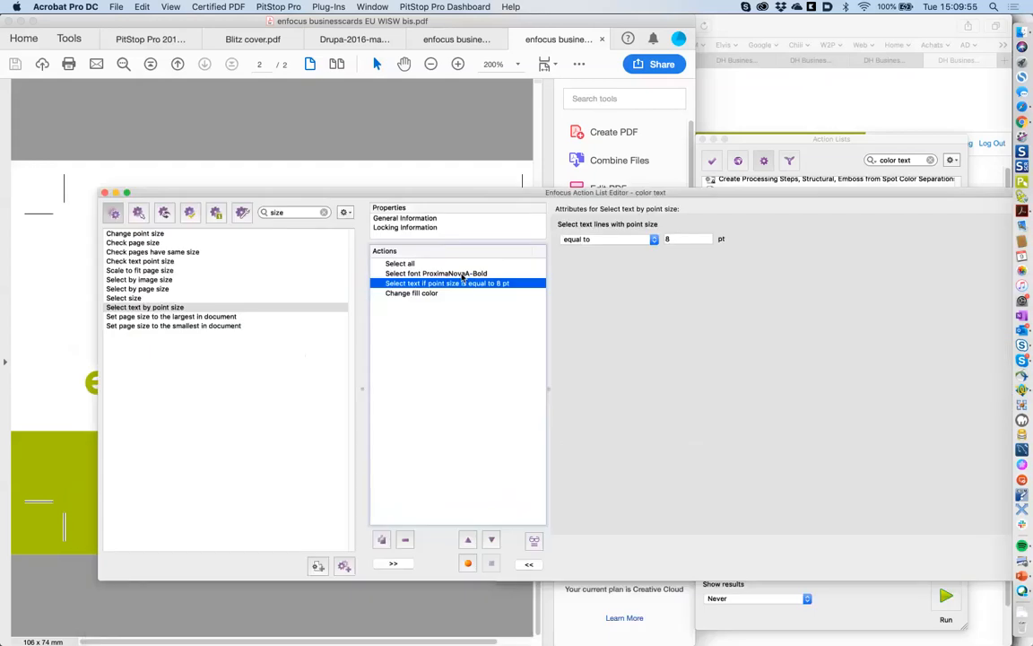
click(463, 274)
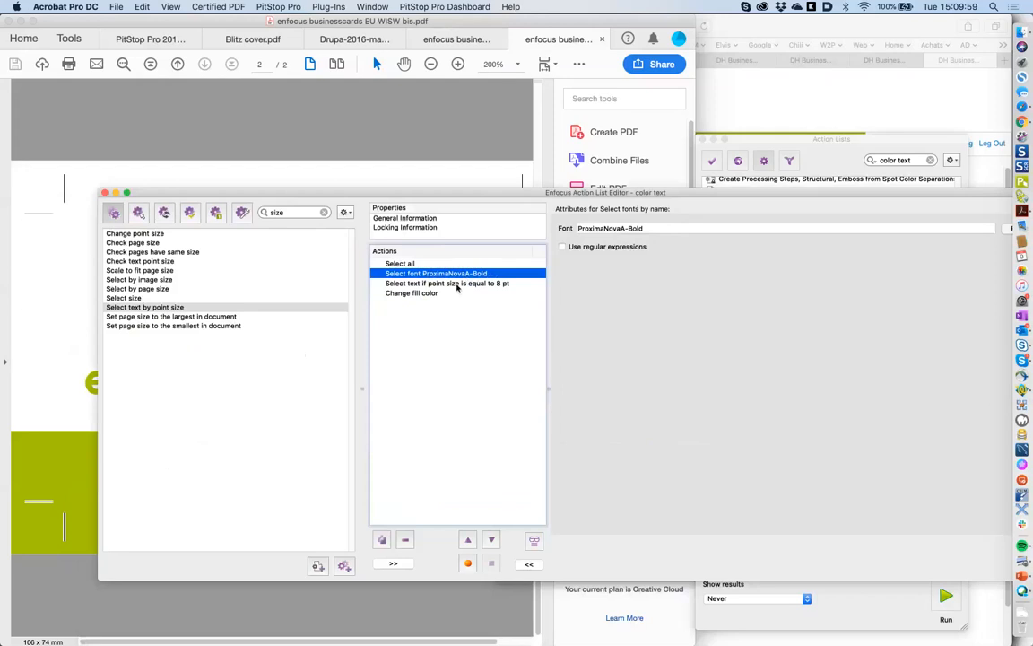
double_click(277, 214)
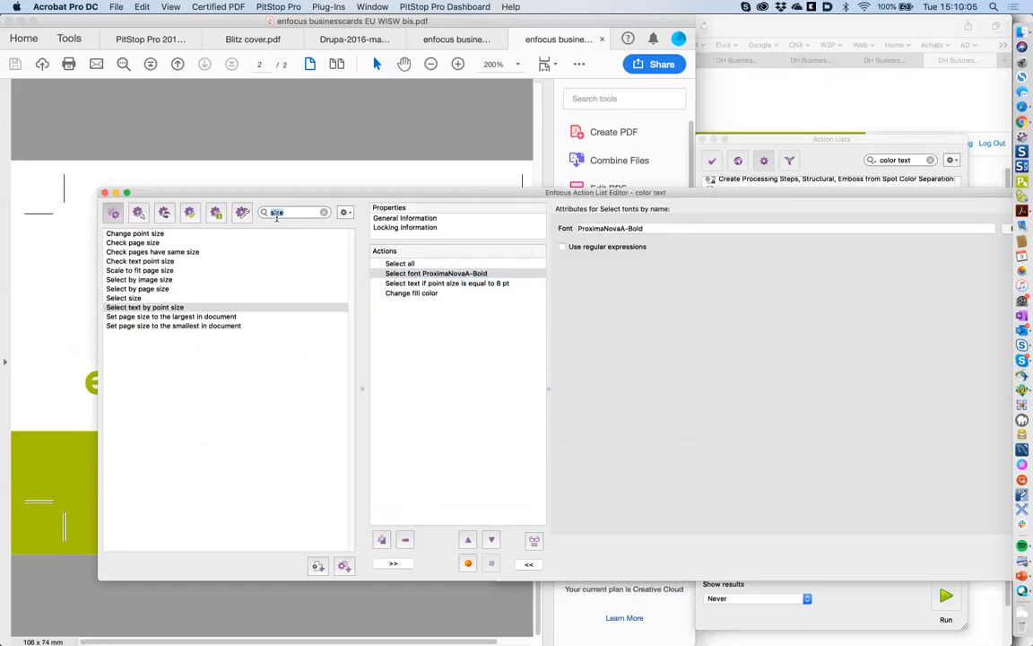
key(BackSpace)
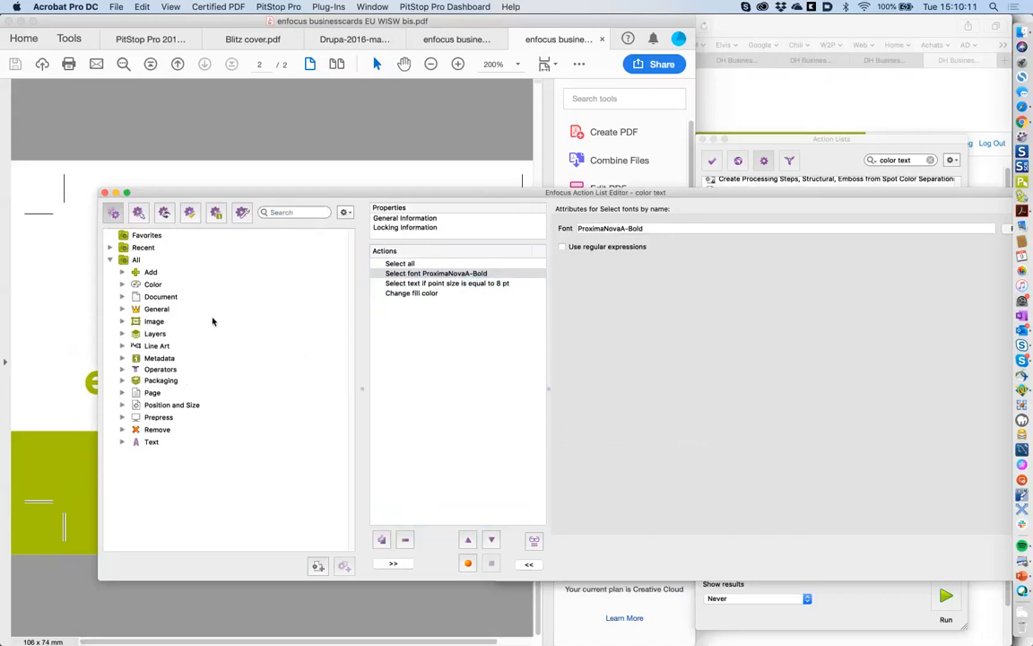
click(122, 369)
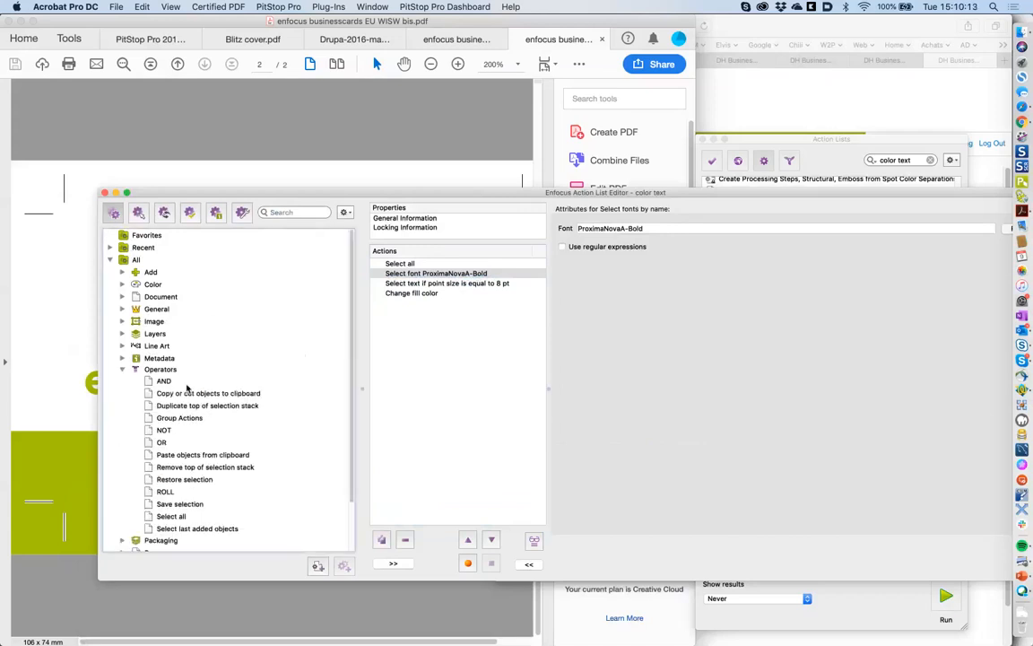
click(184, 381)
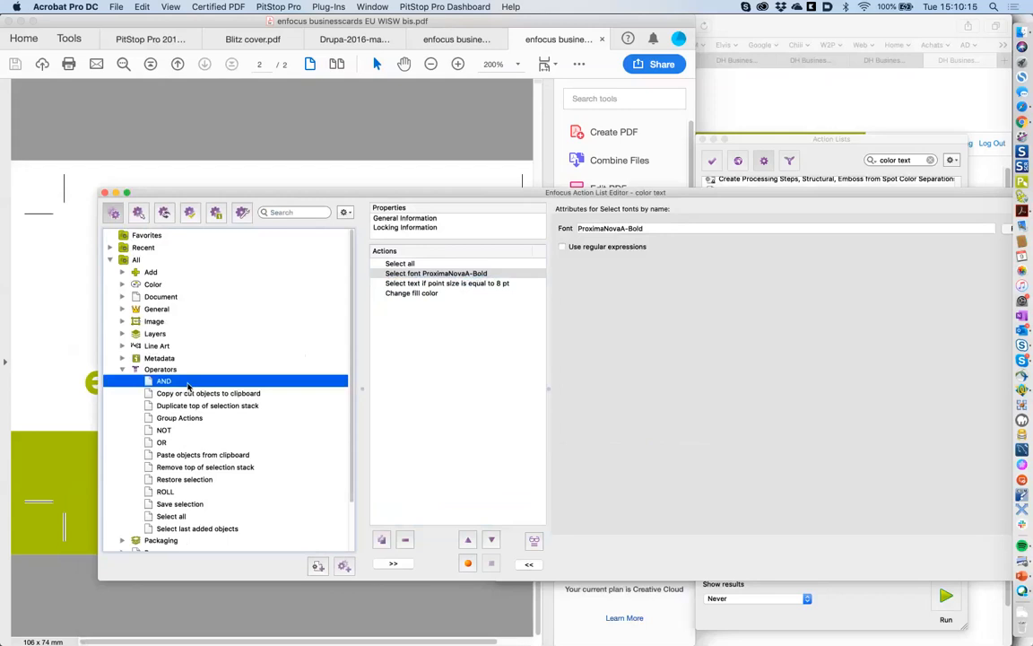
click(186, 441)
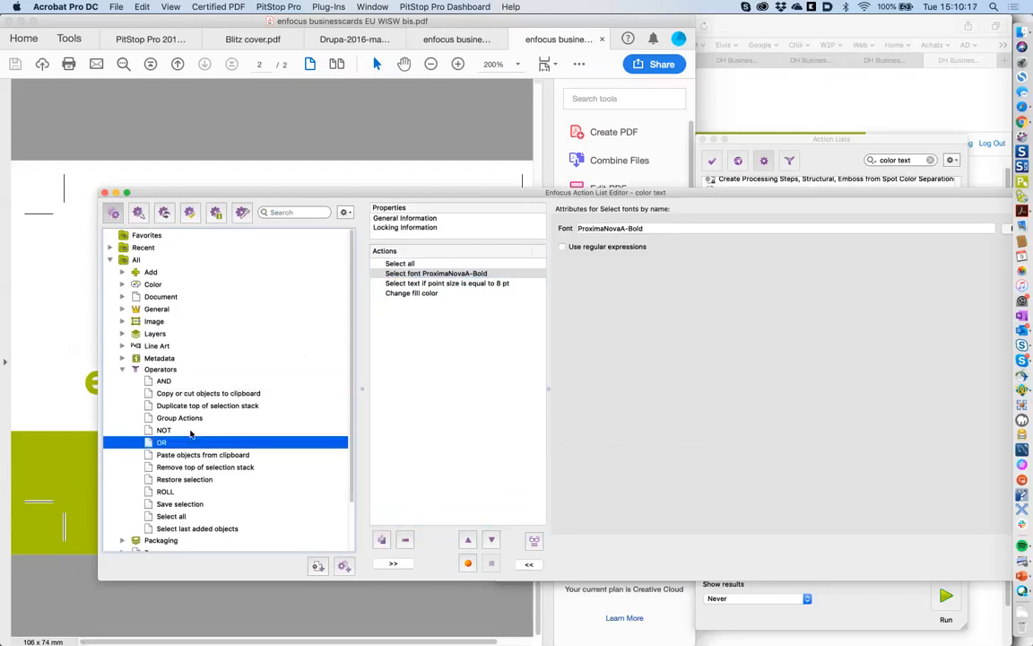
click(190, 432)
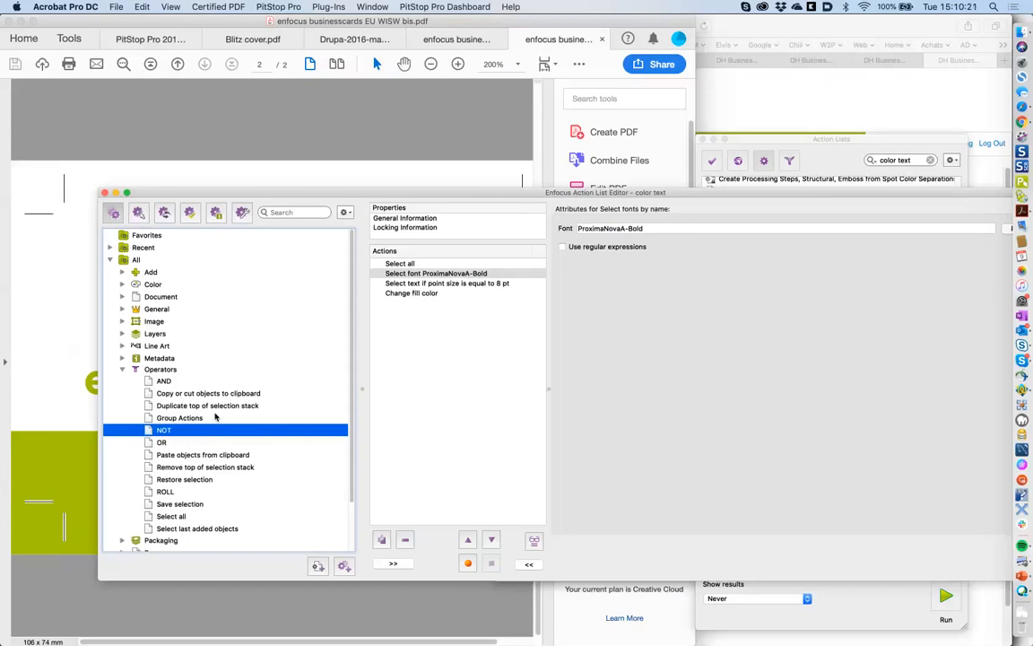
double_click(188, 384)
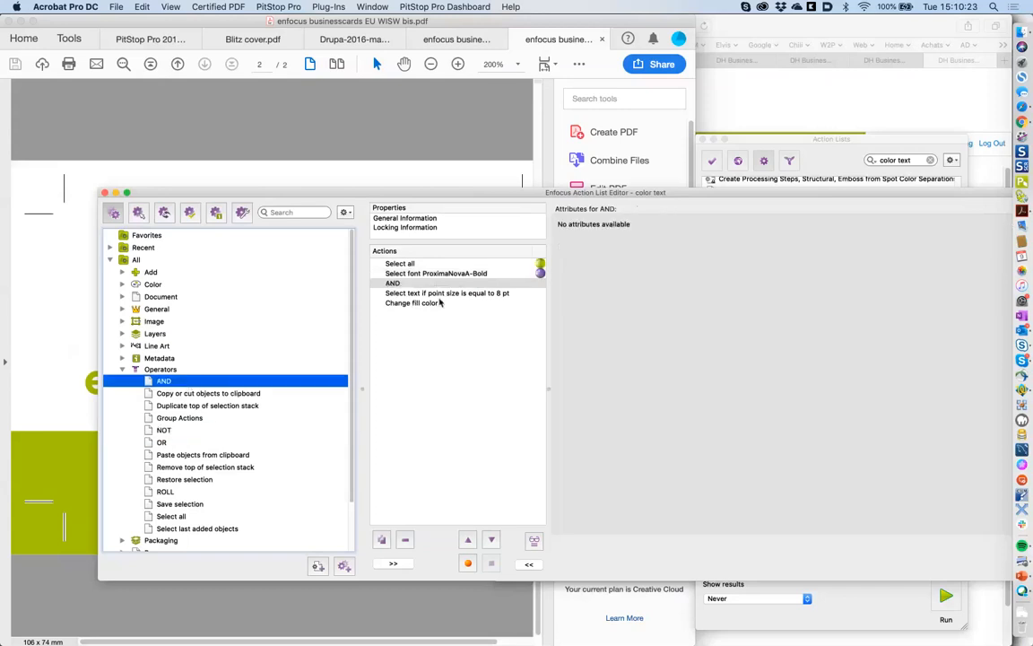
click(491, 541)
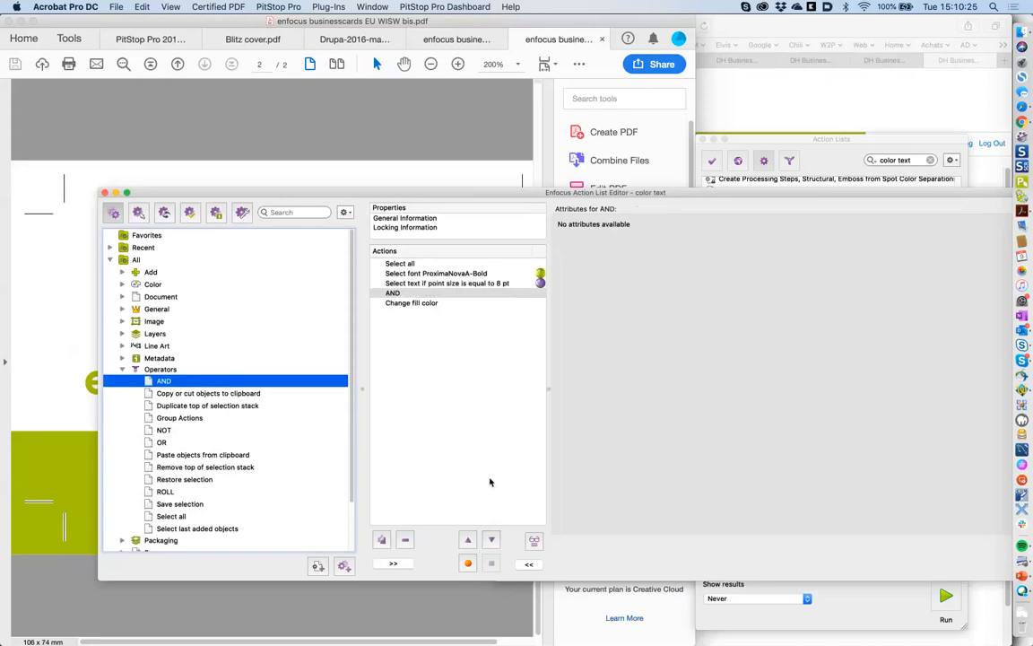
- Review the font, 8 pt and red fill steps, then save the list
click(446, 273)
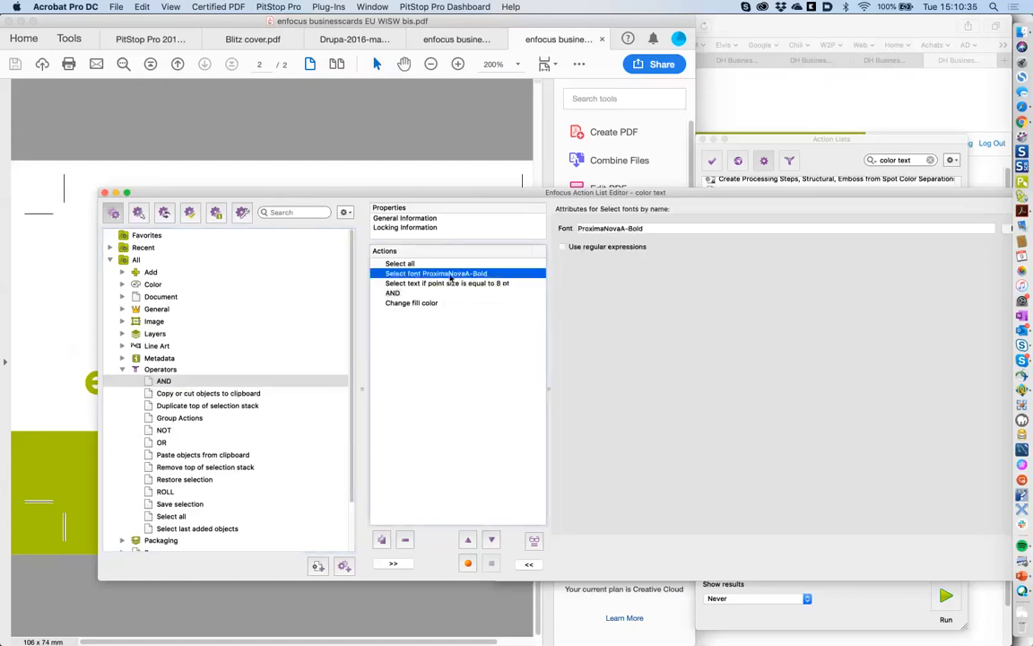
click(489, 283)
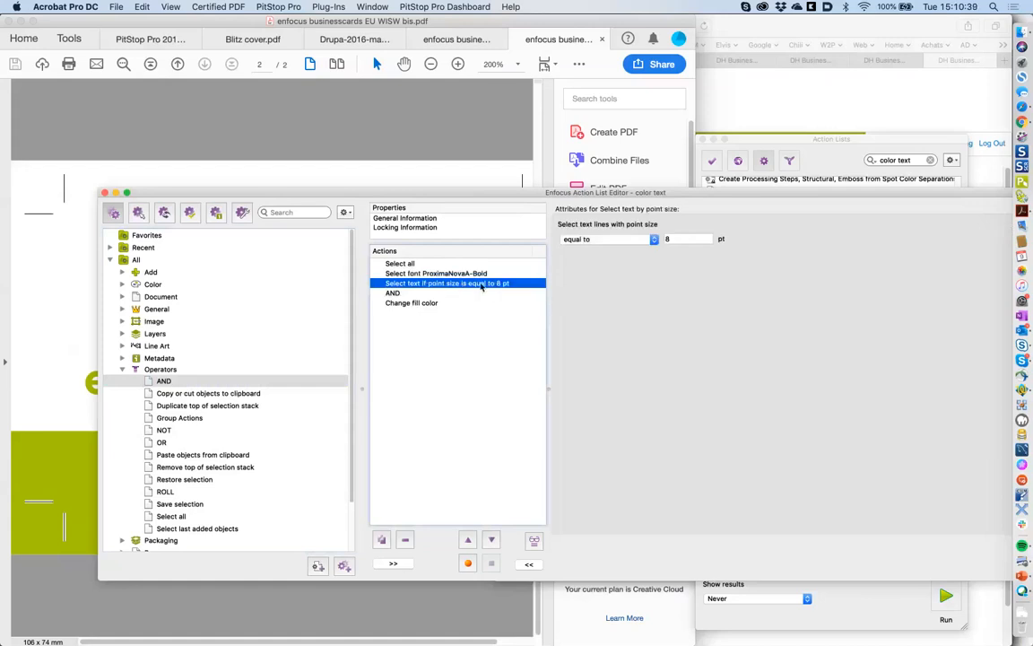
click(440, 302)
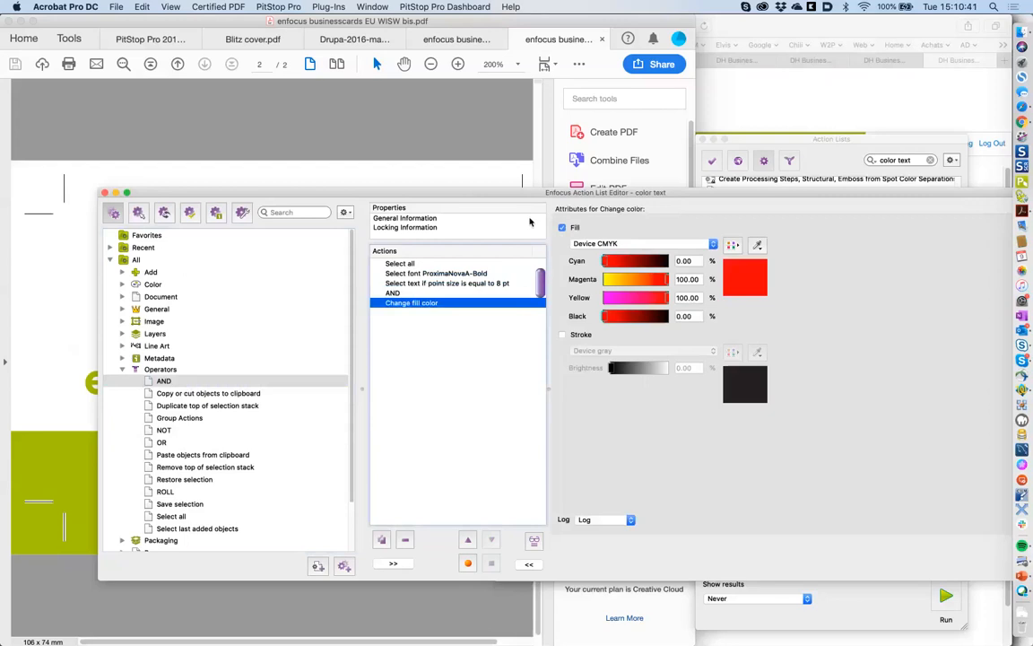
drag(532, 197, 399, 198)
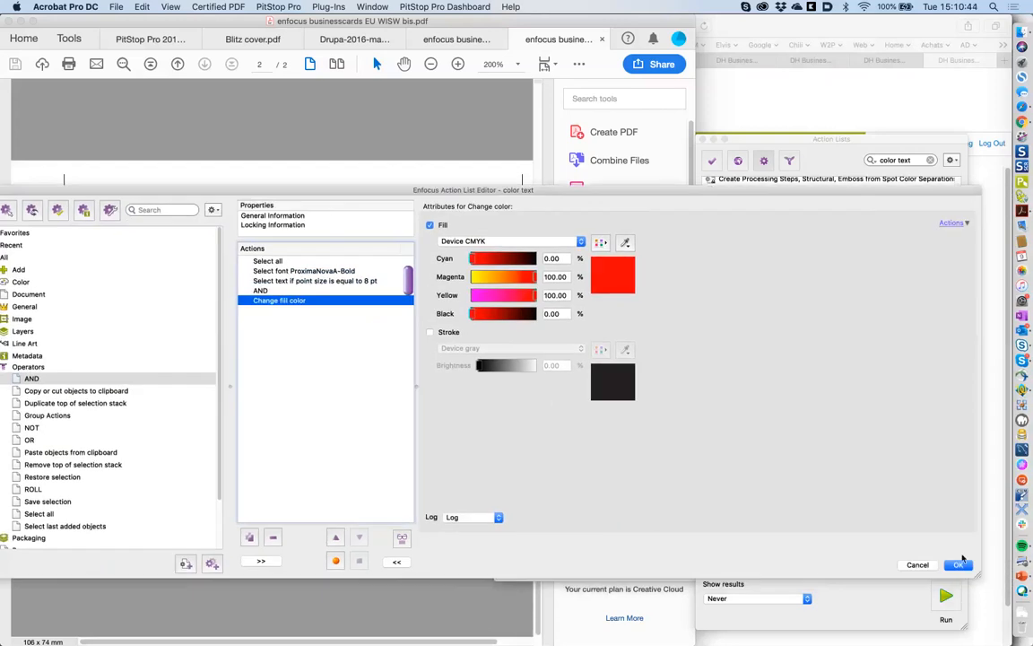
click(960, 566)
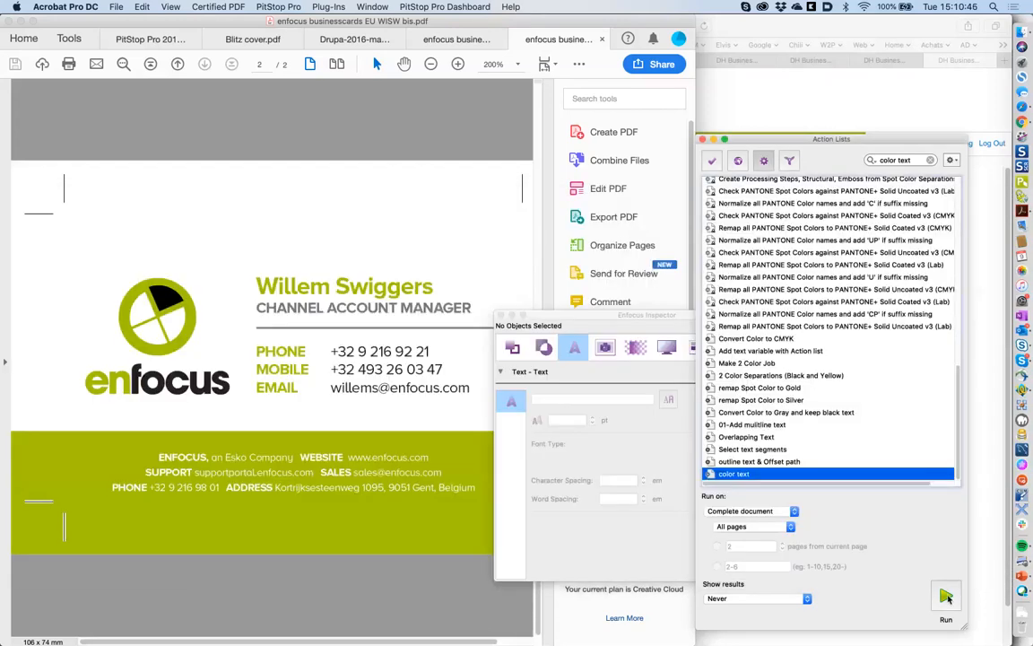
- Test-run color text on the card, revert it via File > Revert, and reopen the list
click(947, 597)
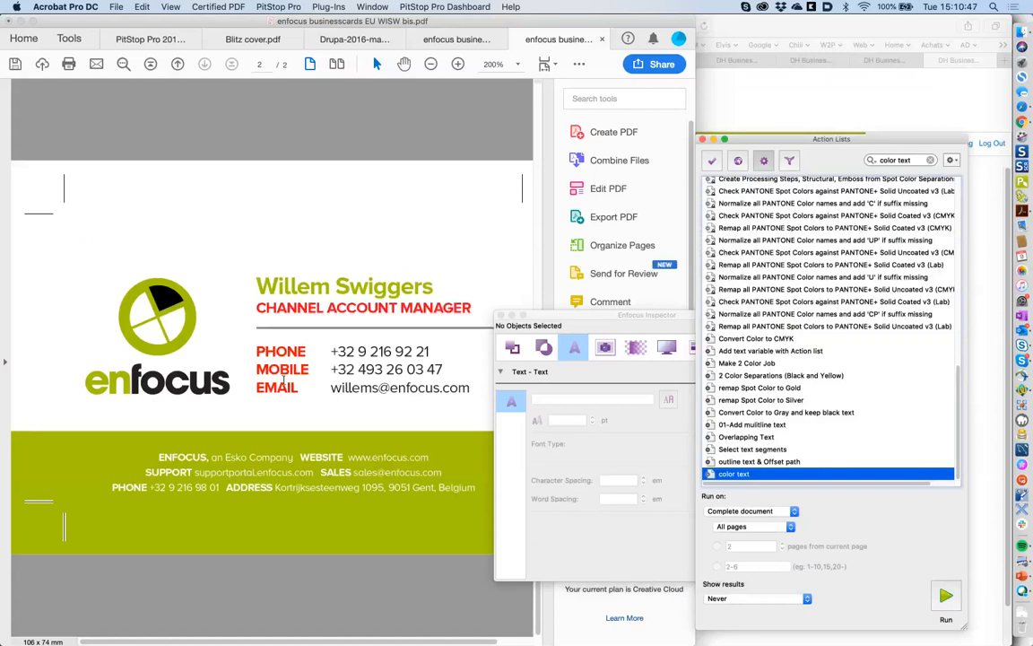
click(117, 7)
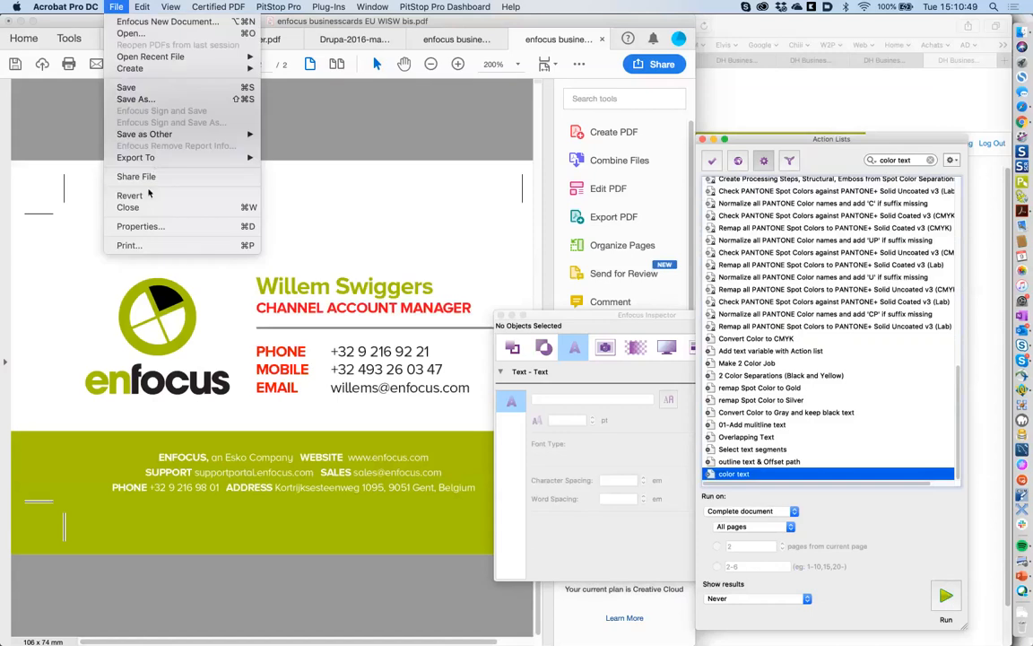
click(130, 195)
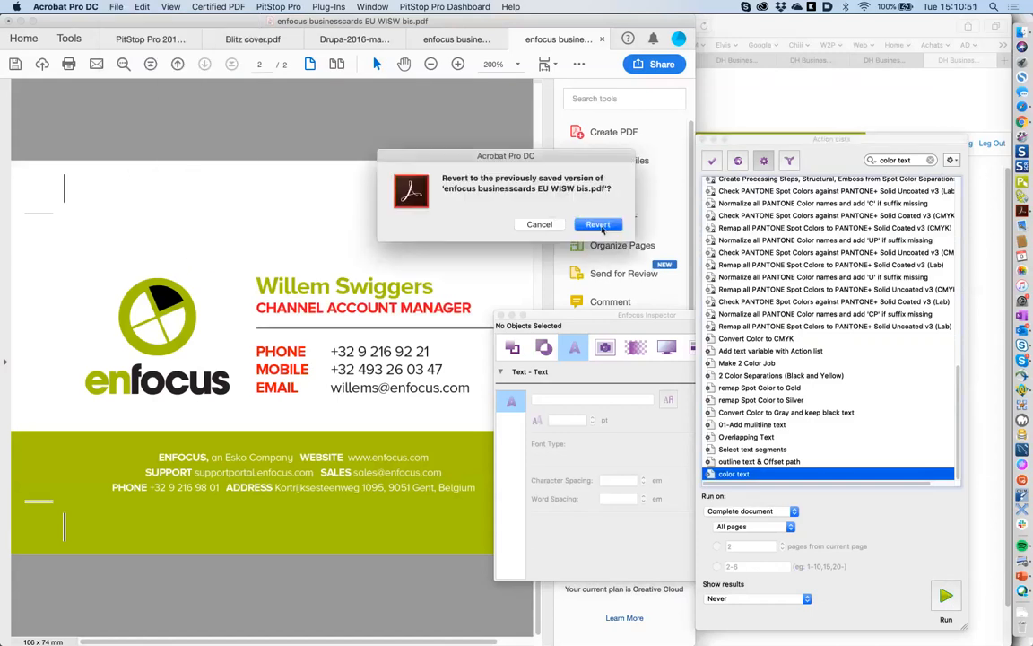
click(598, 225)
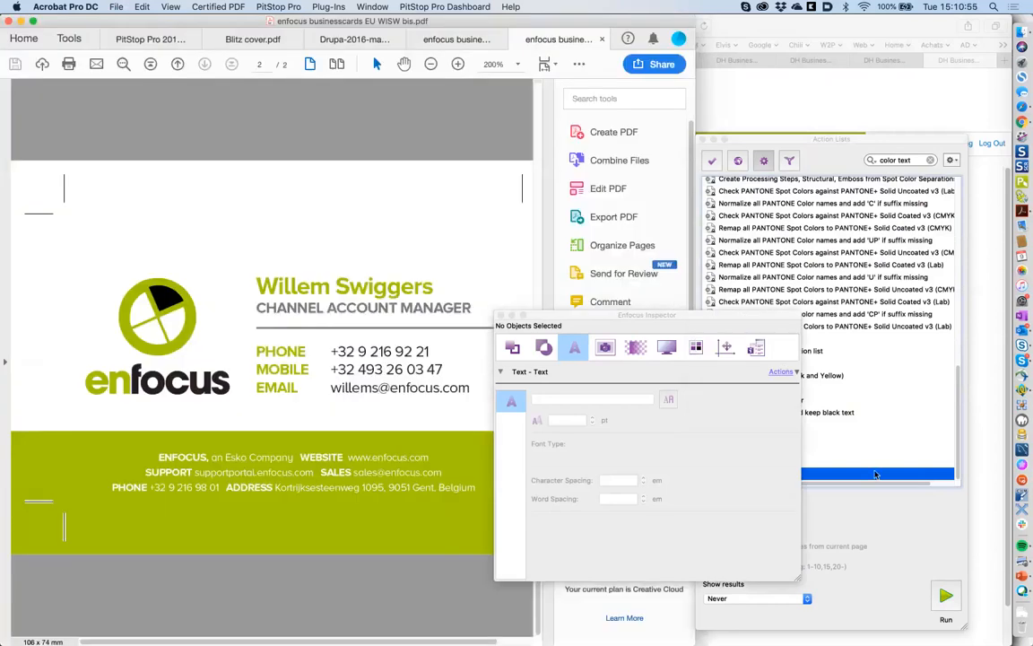
double_click(877, 475)
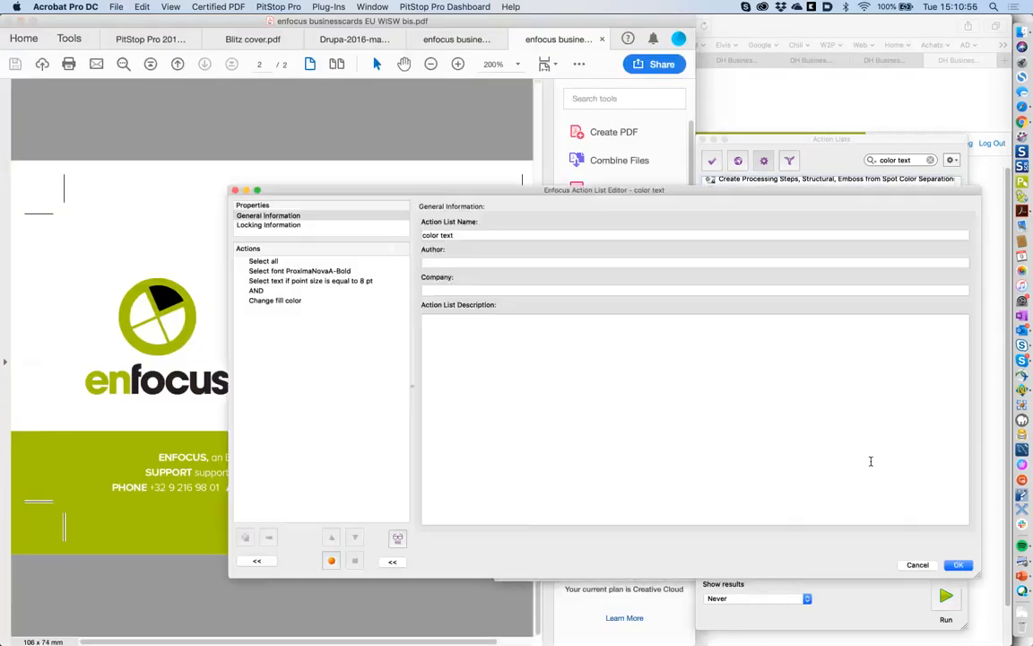
- Delete the AND step and add an OR operator from the library, placed above Change fill color
click(305, 292)
click(256, 561)
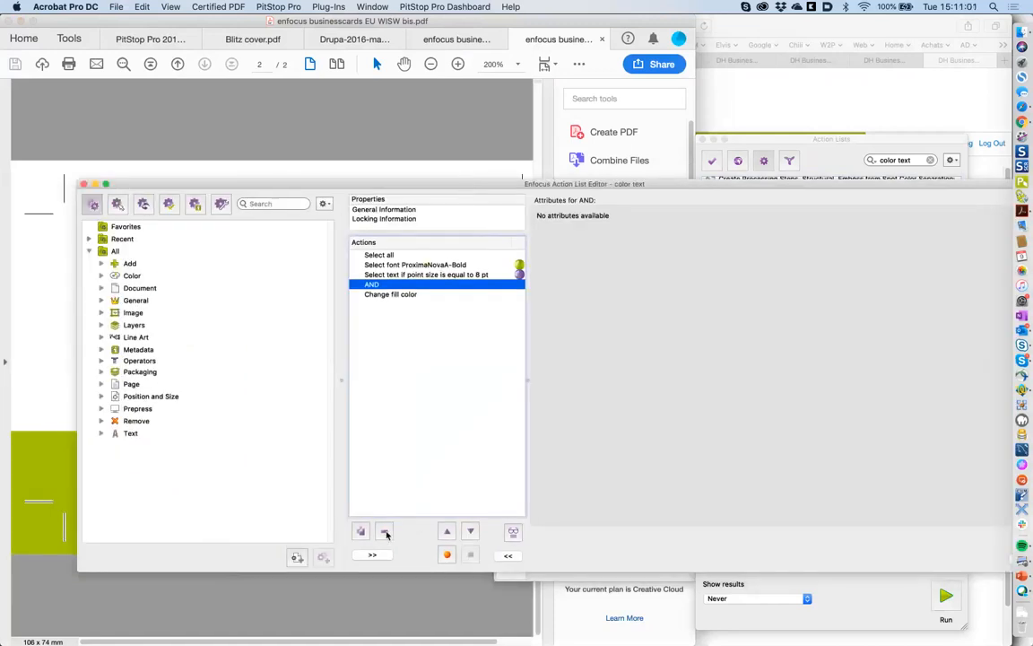
click(385, 532)
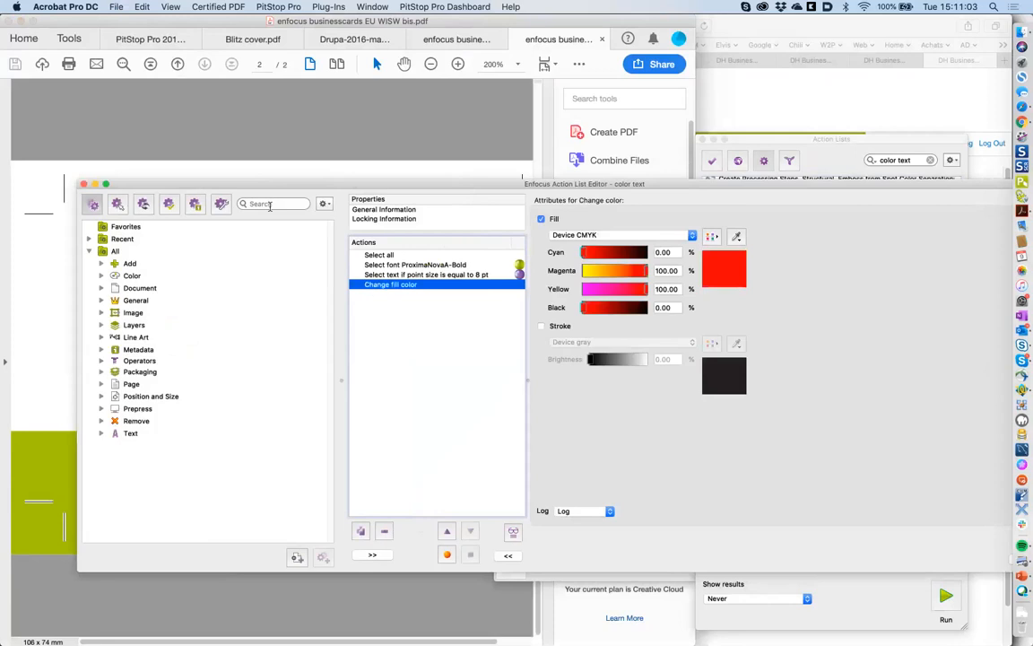
click(269, 205)
text(or)
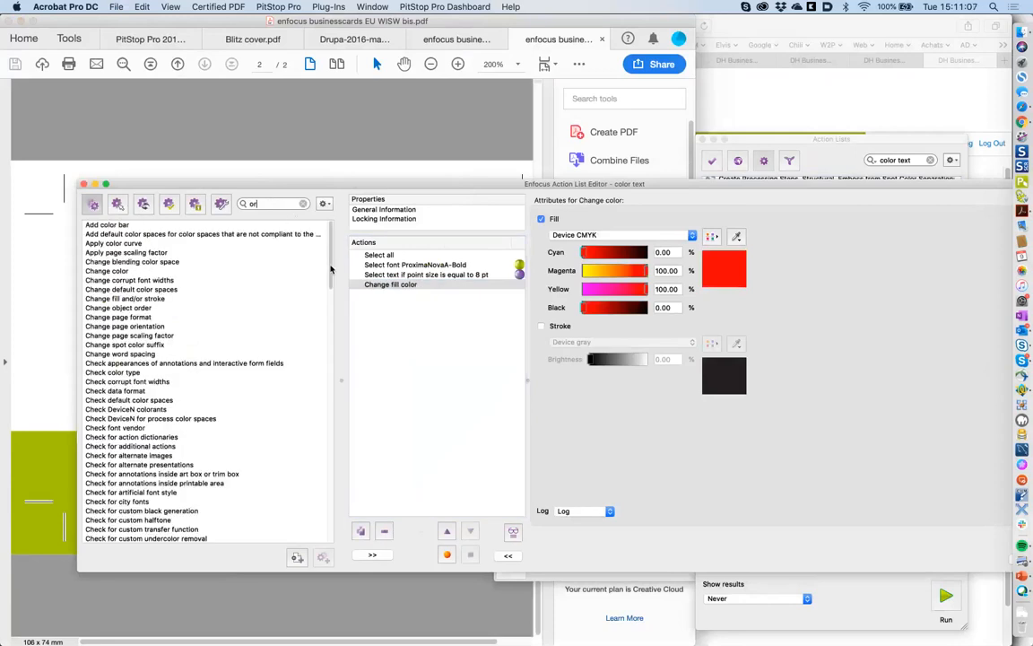
drag(330, 269, 320, 461)
double_click(97, 414)
click(446, 533)
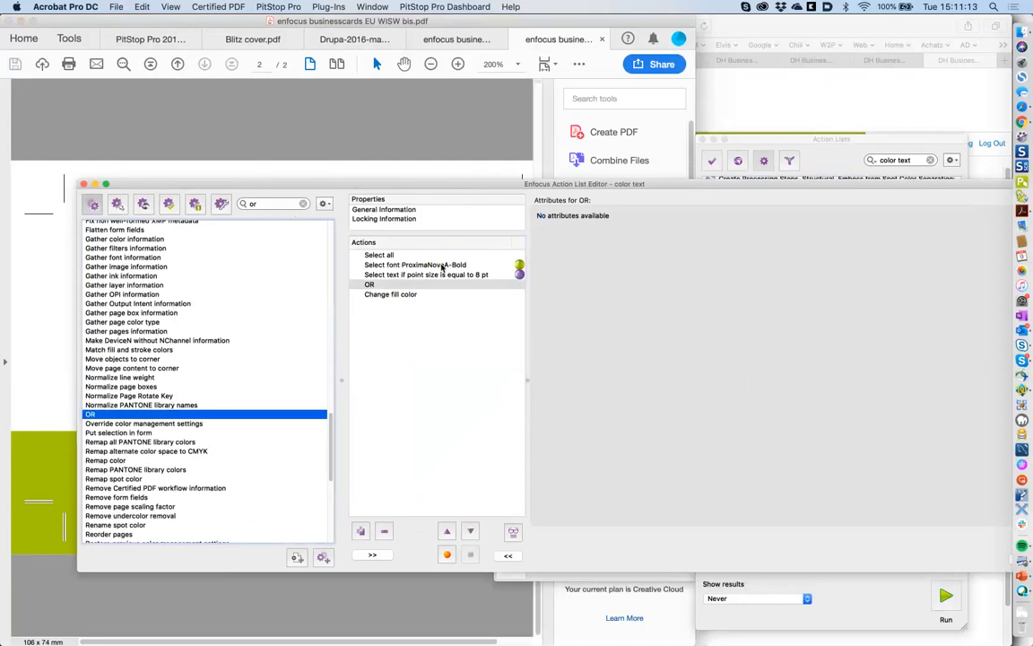
- Check the font and 8 pt selection steps, then save the color text action list
click(422, 266)
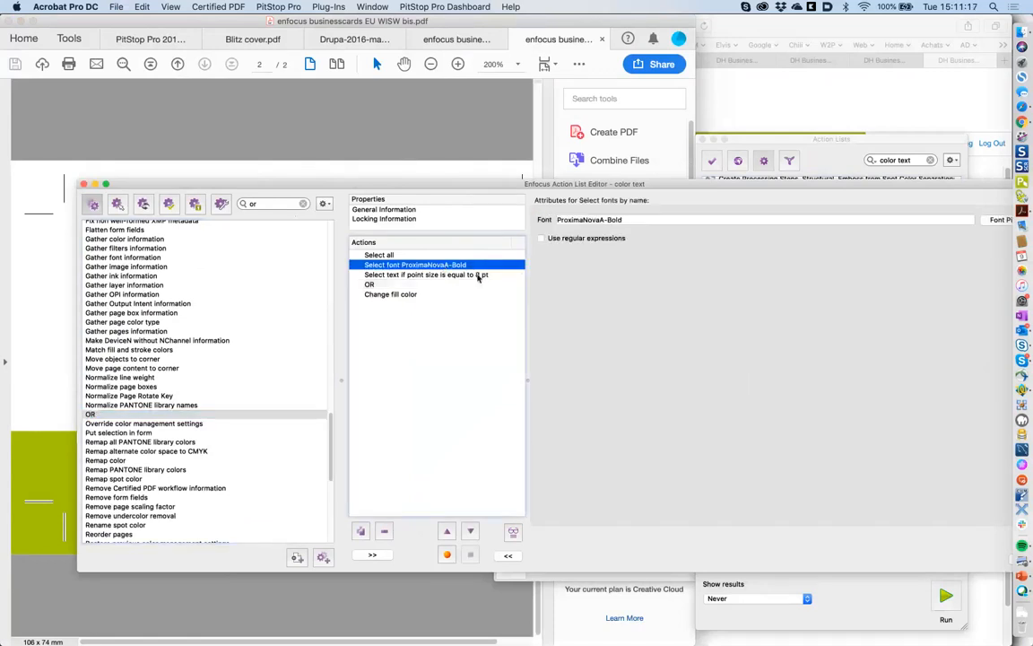
click(478, 276)
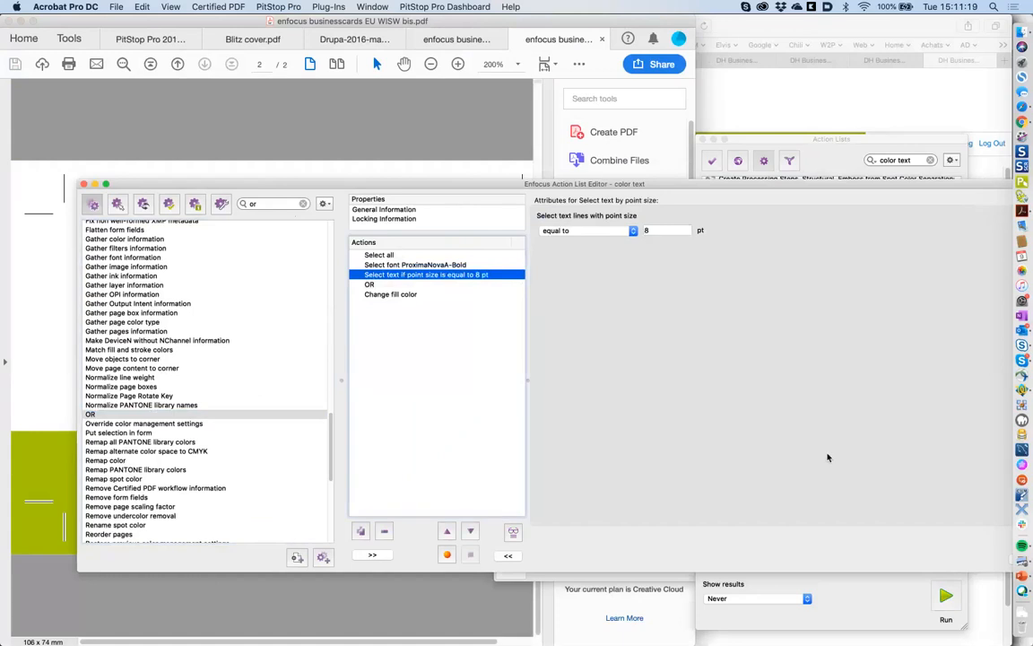
drag(768, 188, 679, 196)
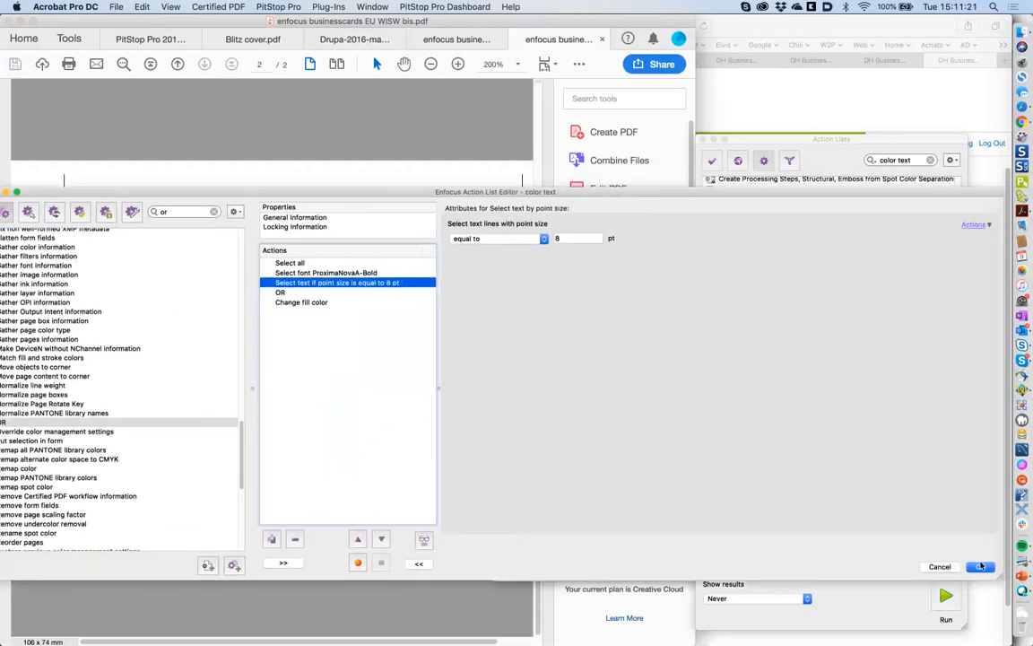
click(981, 566)
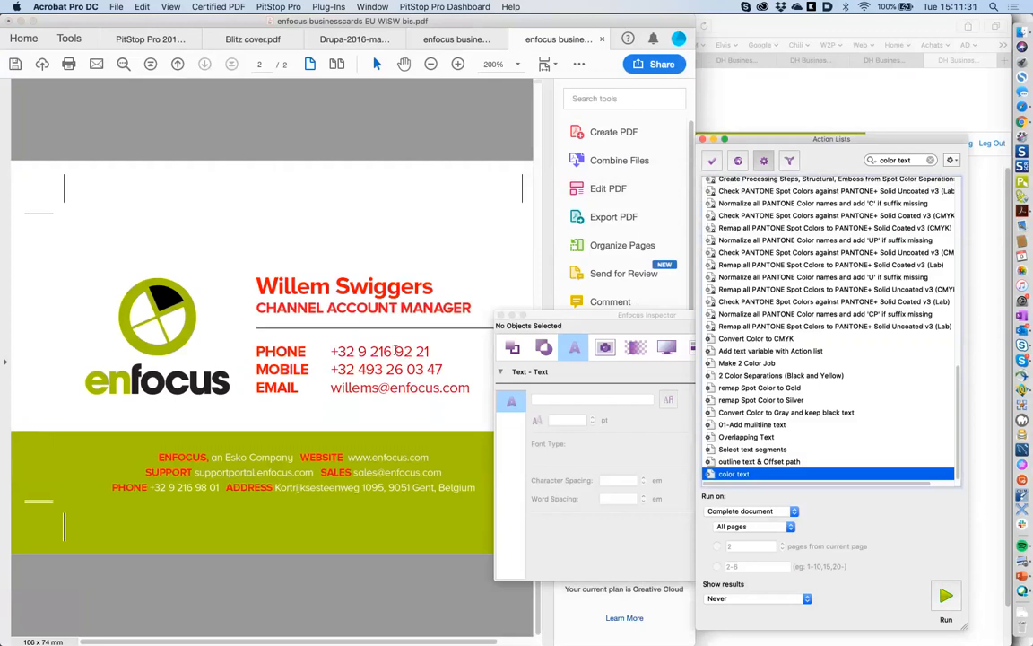
- Reopen color text for editing with the OR step selected and the action library shown
double_click(759, 478)
click(350, 283)
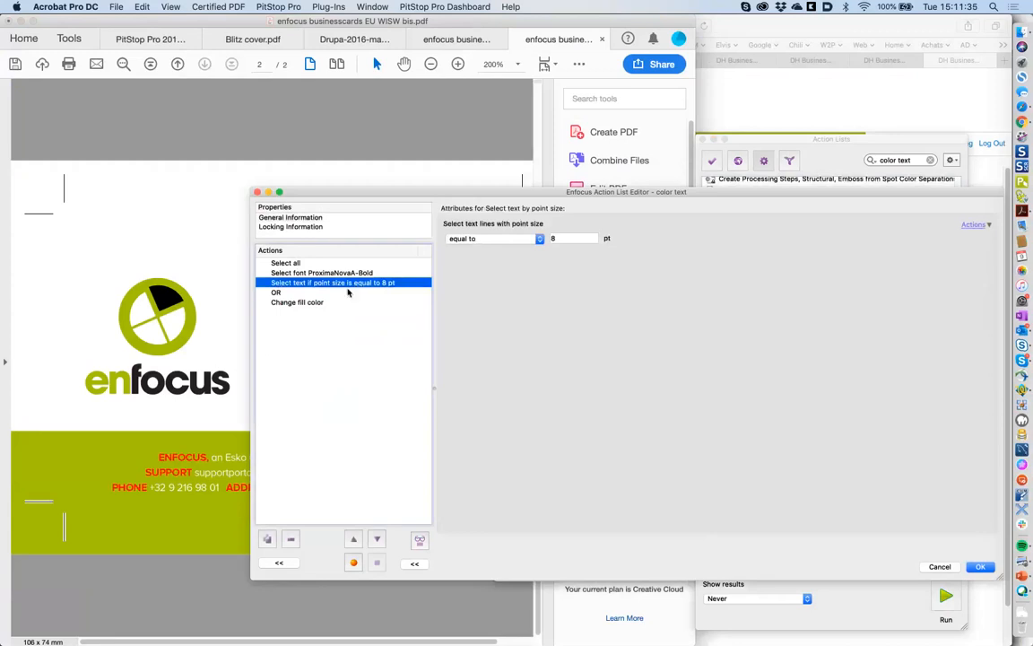
click(359, 293)
click(279, 563)
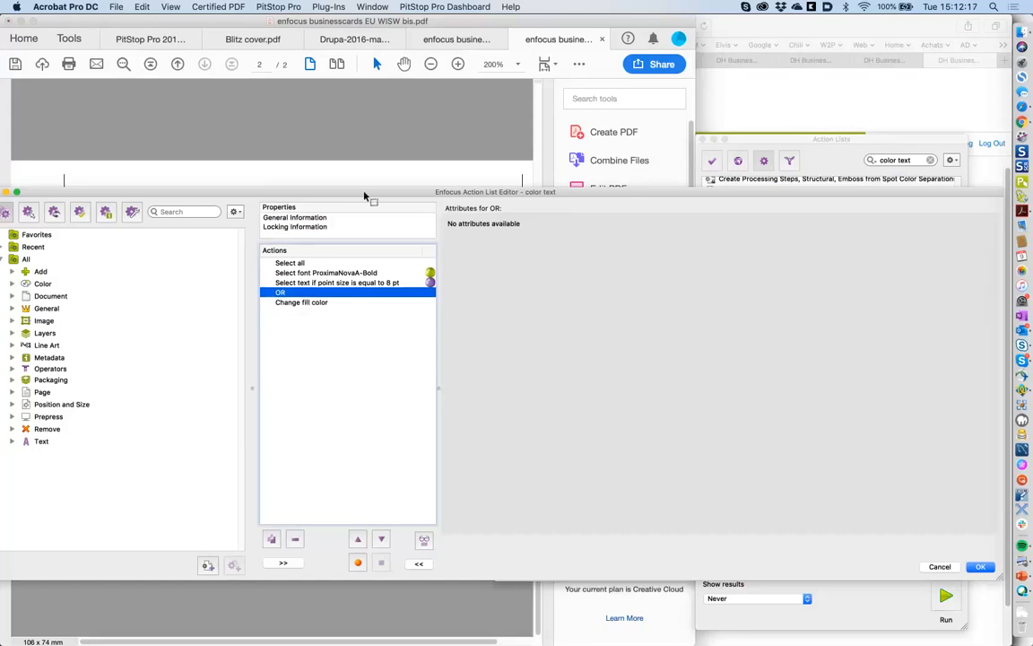
- Move the Action List Editor aside to view the business card, then cancel the color text editor
drag(364, 194, 424, 191)
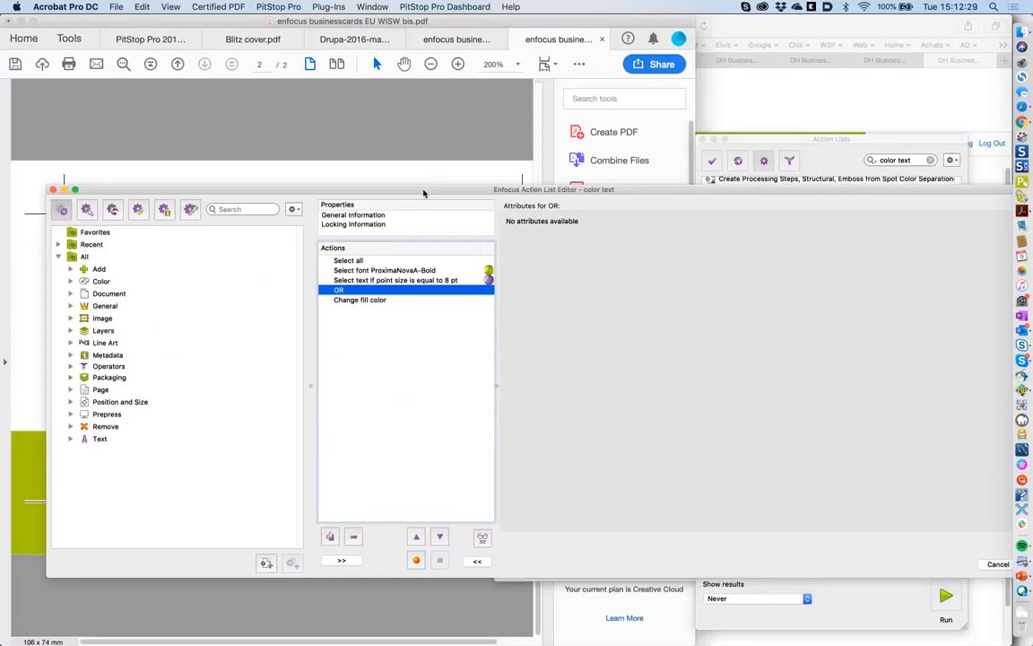
drag(433, 195, 774, 155)
drag(546, 153, 570, 152)
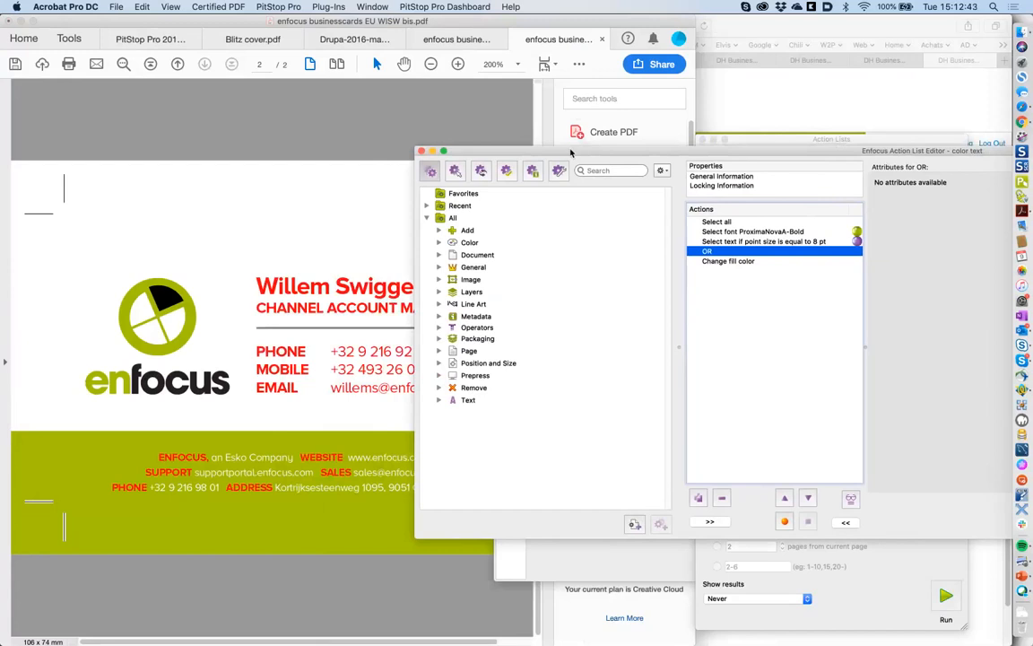
drag(571, 152, 280, 136)
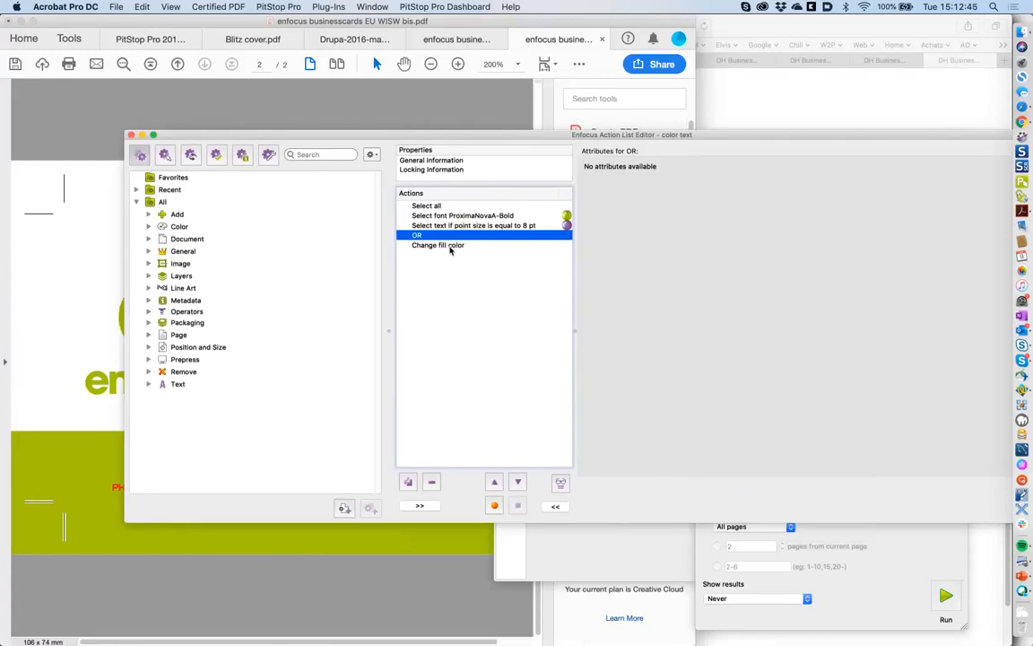
drag(712, 135, 558, 141)
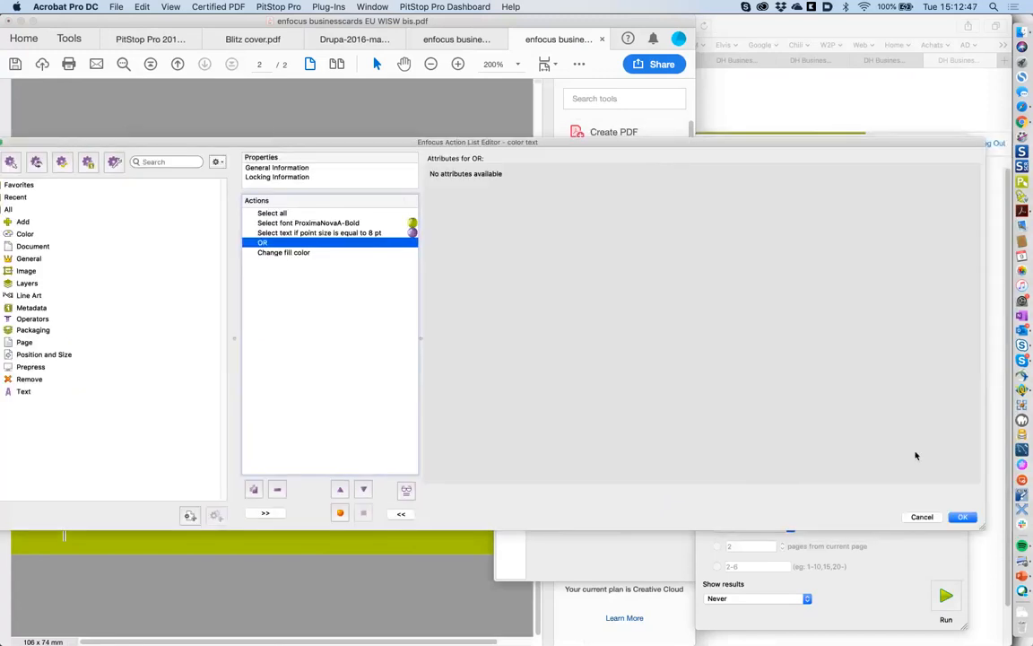
click(921, 517)
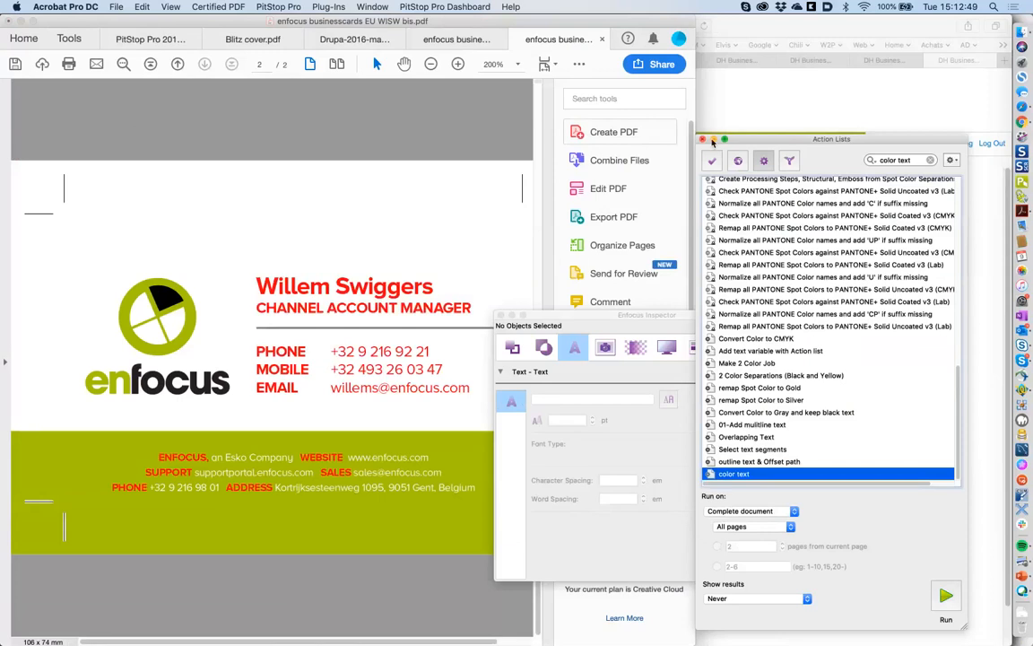
- Close the business card bis, imposed business cards and Drupa magazine PDFs without saving
key(super+w)
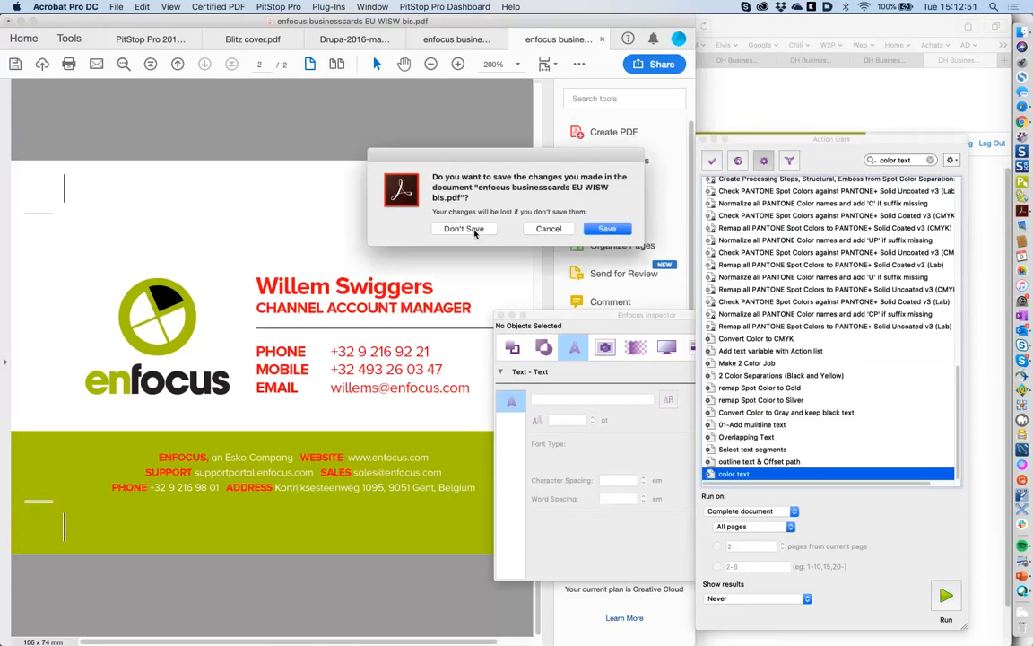
click(464, 228)
key(super+w)
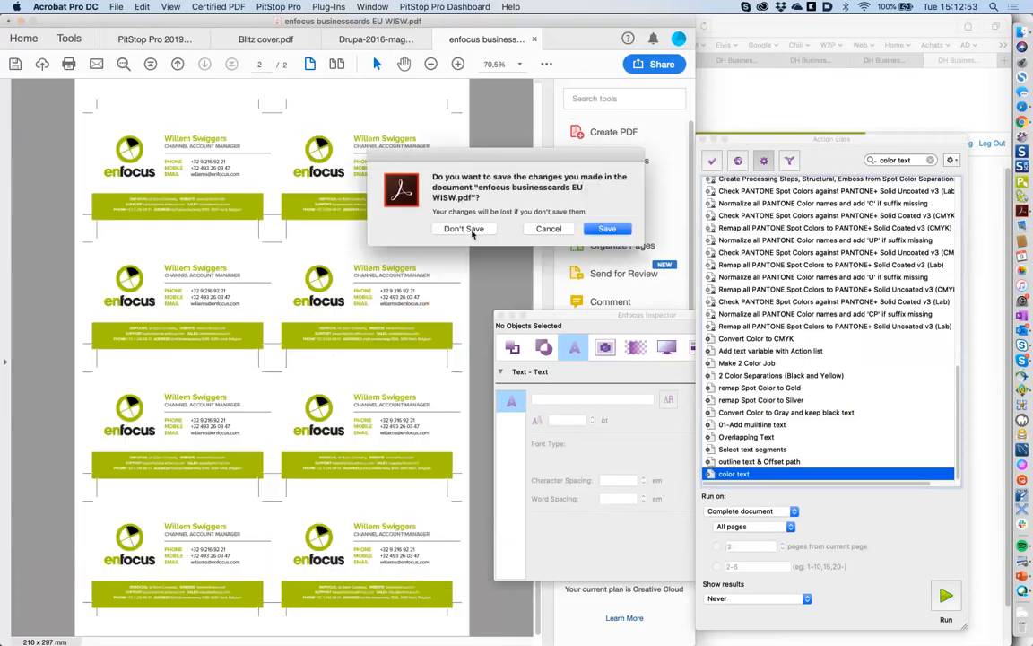
click(463, 229)
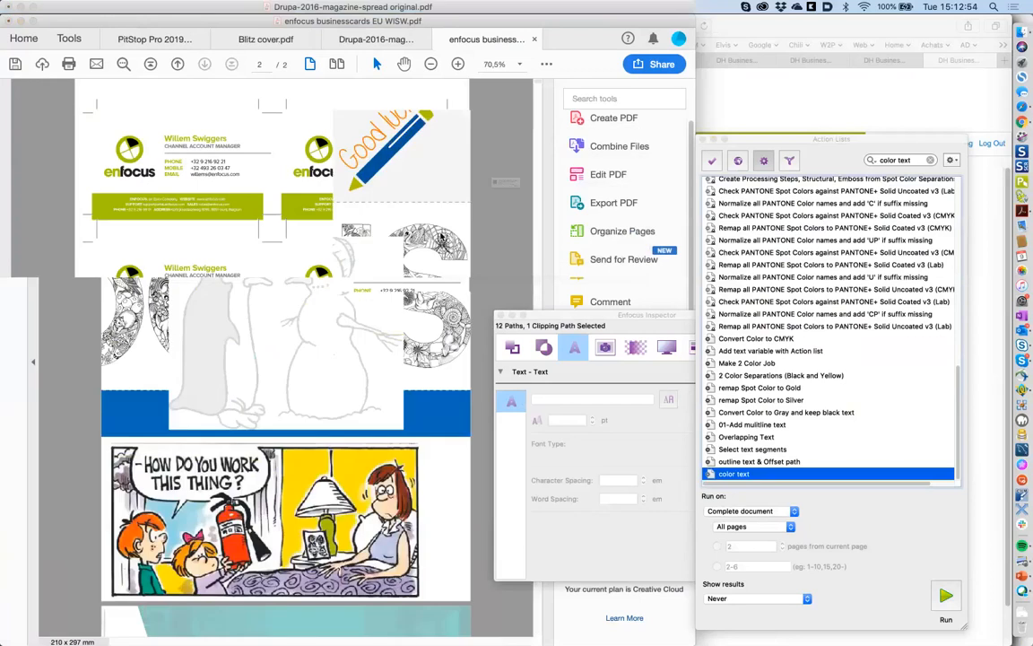
key(super+w)
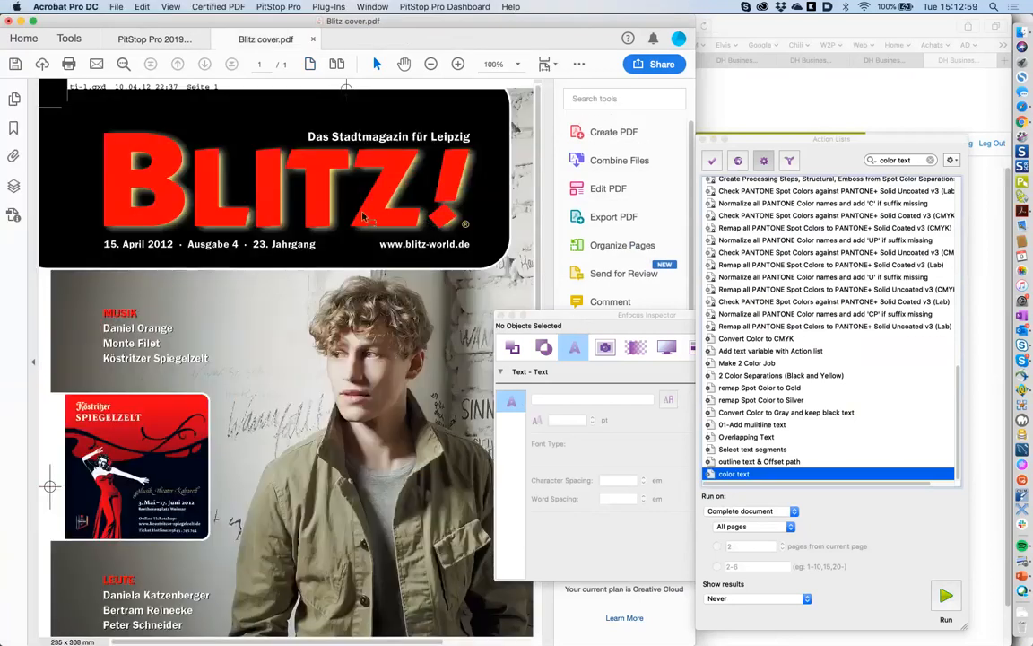
- Close the Blitz cover and PitStop Pro 2019 Reference documents, discarding their changes
click(16, 188)
key(super+w)
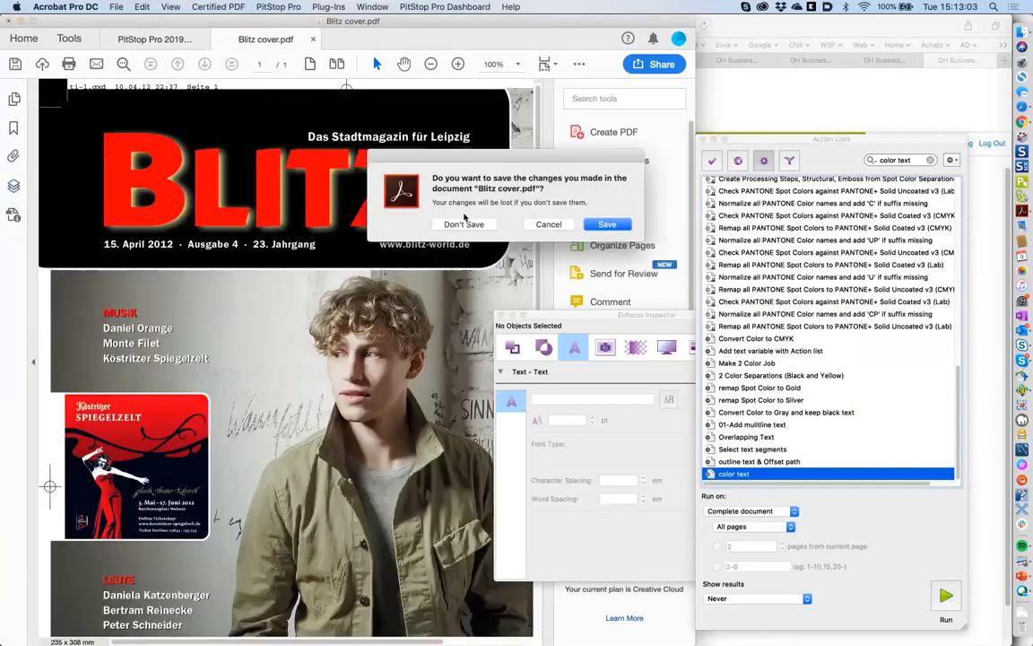
click(463, 223)
key(super+o)
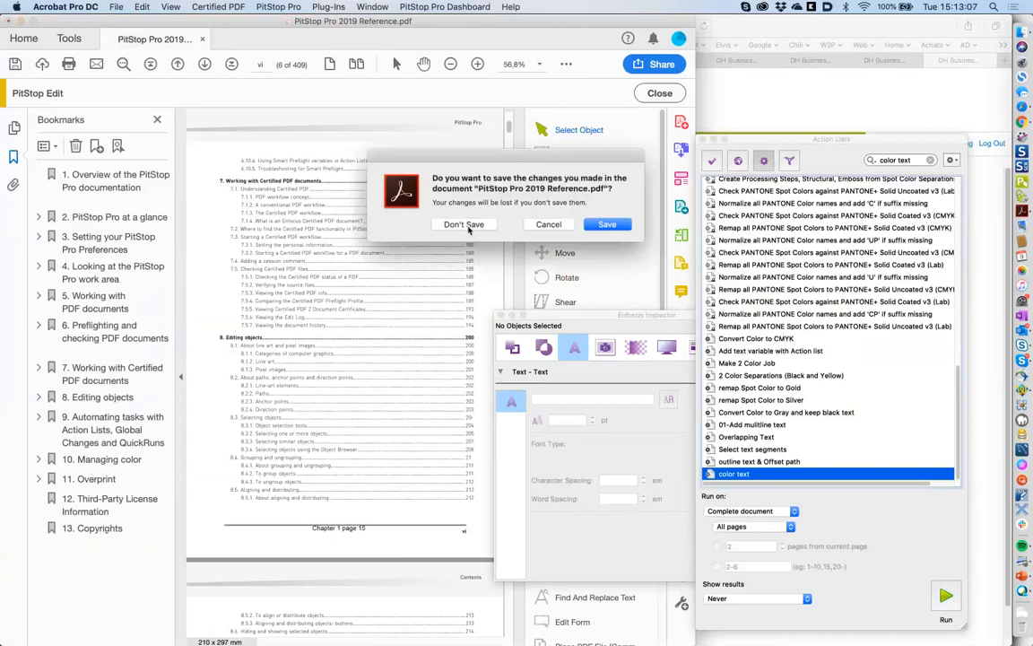
click(464, 224)
key(super+Tab)
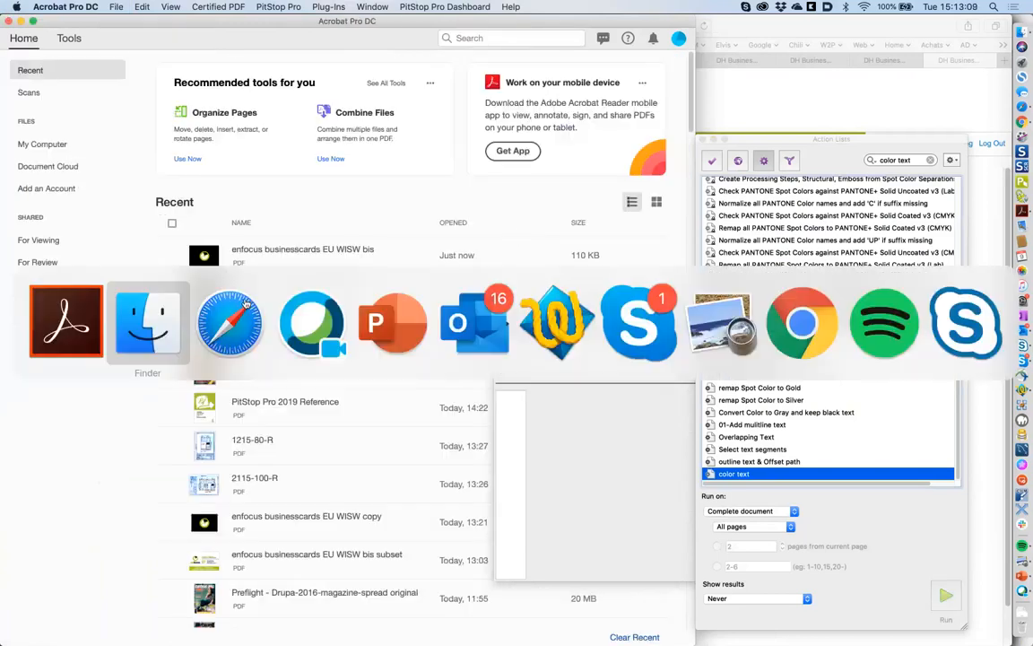
- In a new Finder window, go to Demo files > PDFs and select I_01 with 2 pantones.pdf
click(165, 324)
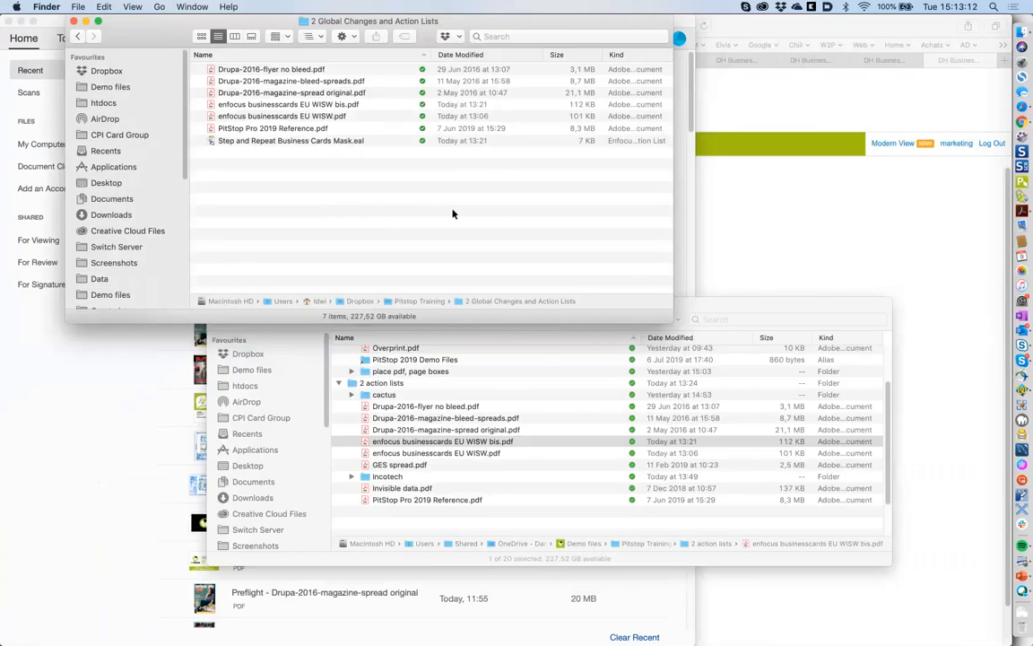
key(super+w)
key(super+n)
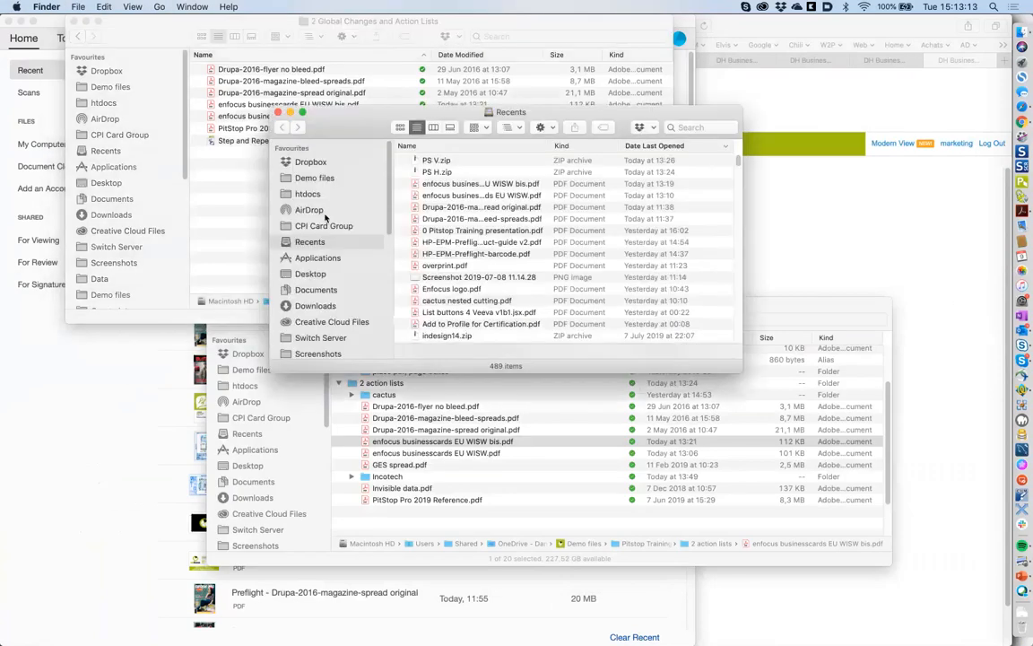
click(325, 178)
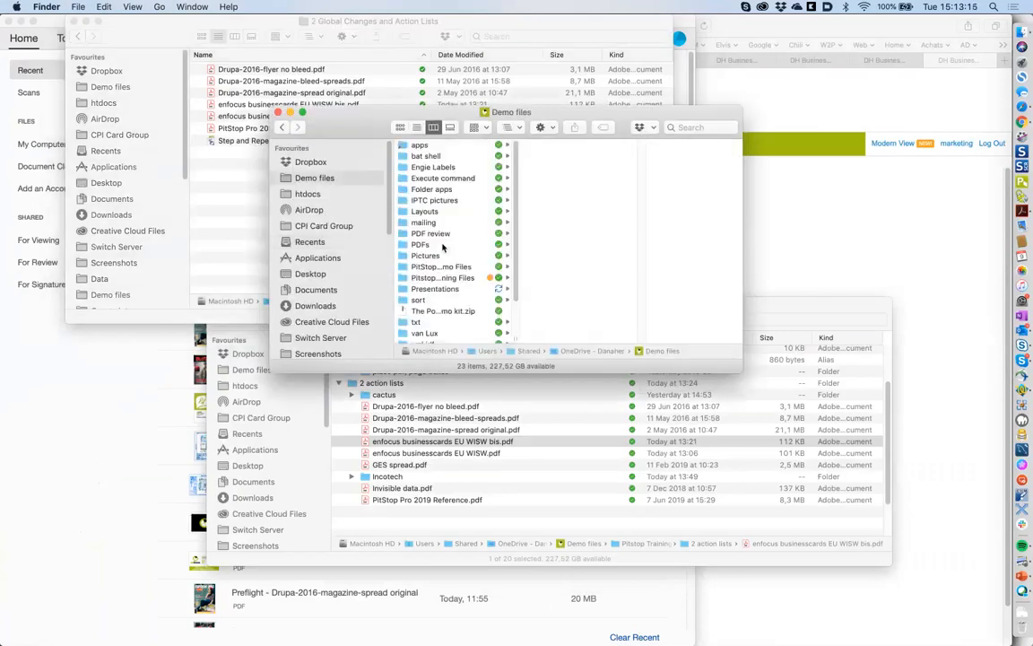
click(421, 244)
drag(641, 338, 723, 336)
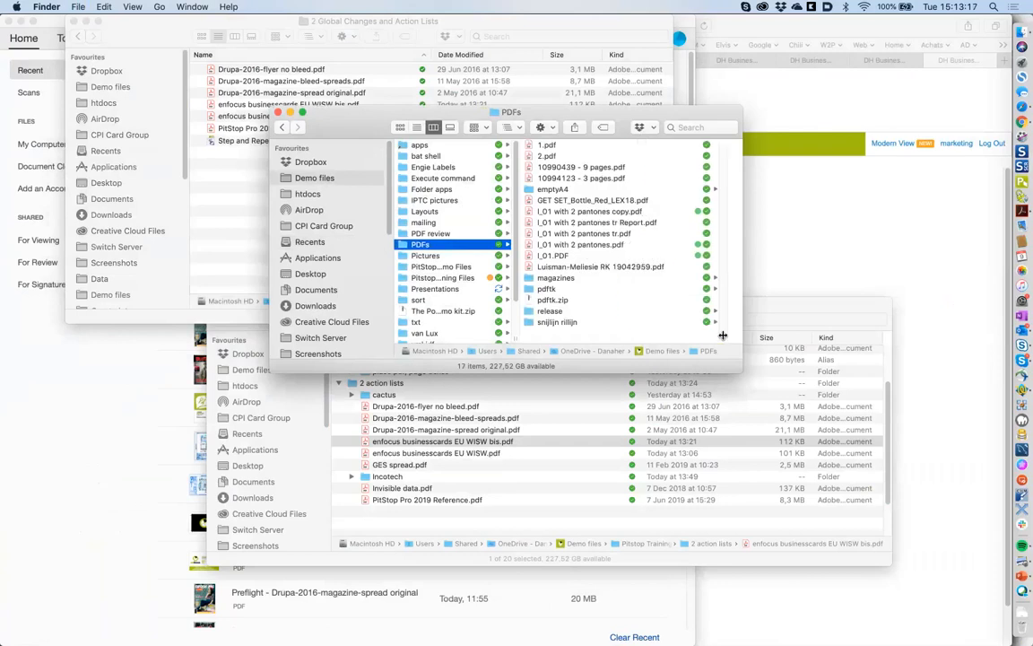
click(599, 247)
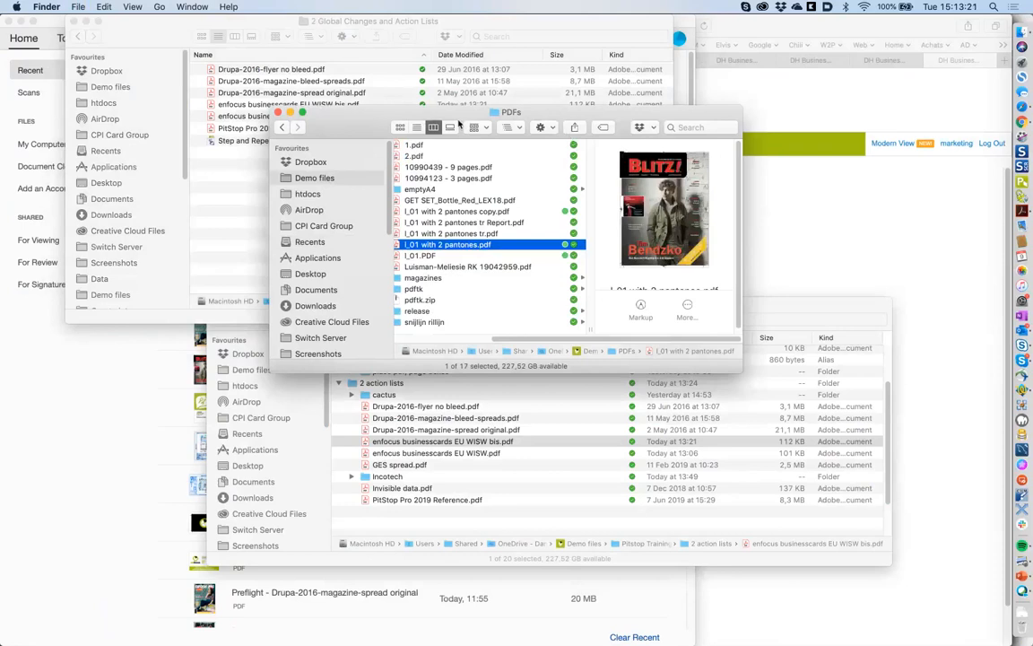
drag(455, 119, 708, 109)
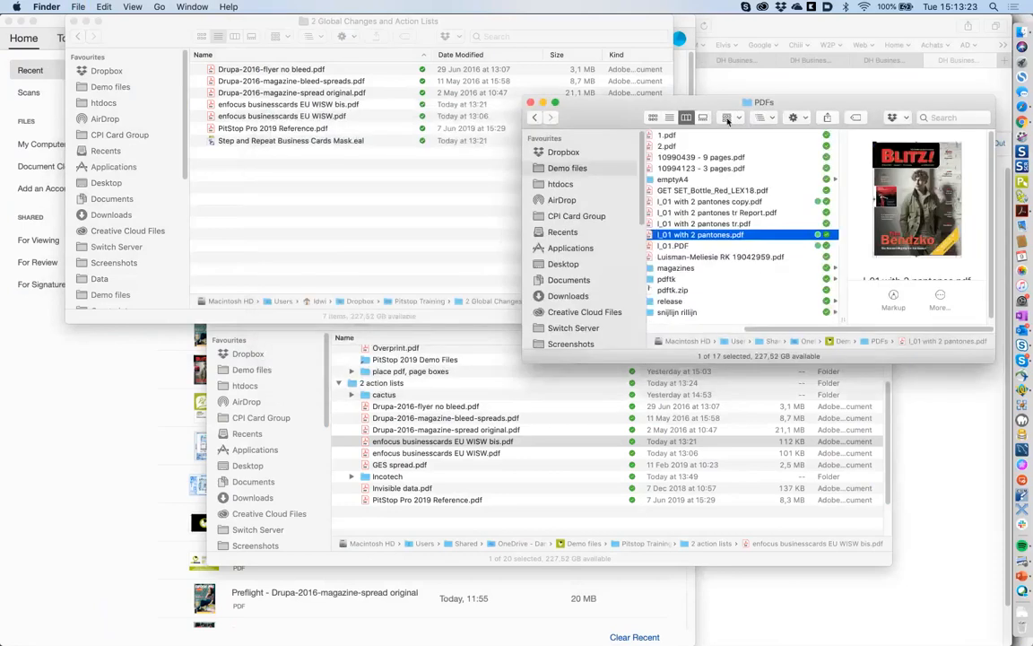
- Open the 2 action lists folder and open I_01 with 2 pantones.pdf in Acrobat
click(461, 388)
click(461, 384)
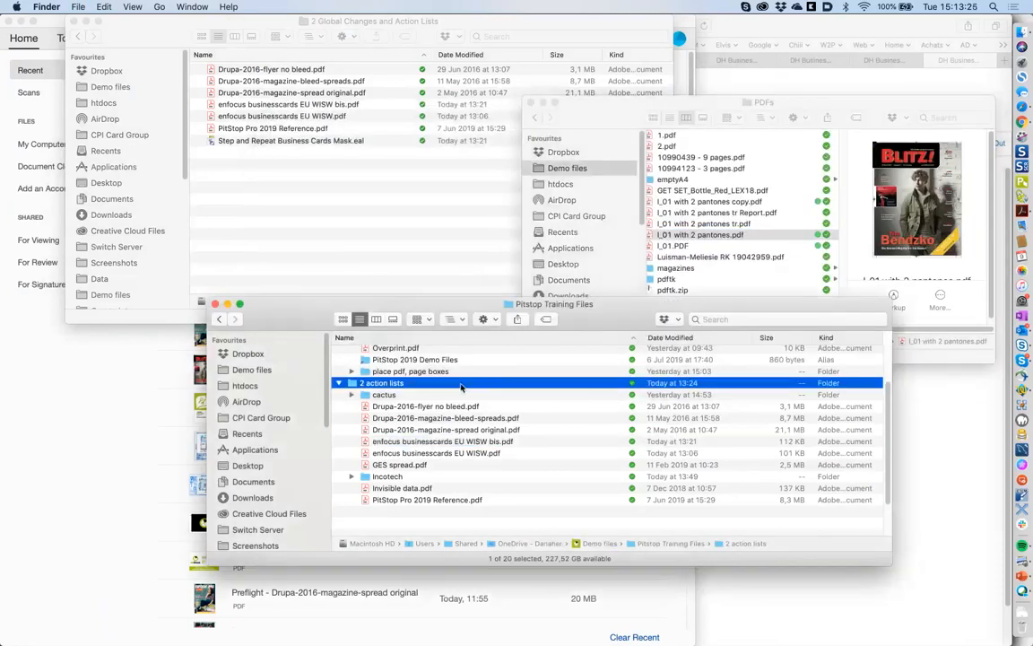
double_click(461, 387)
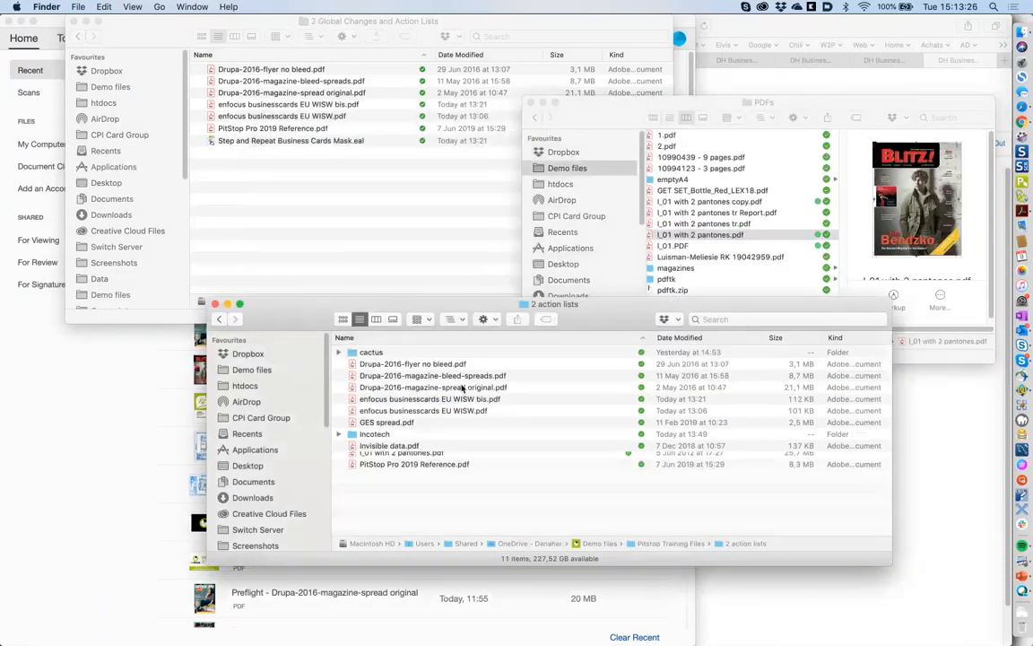
double_click(418, 458)
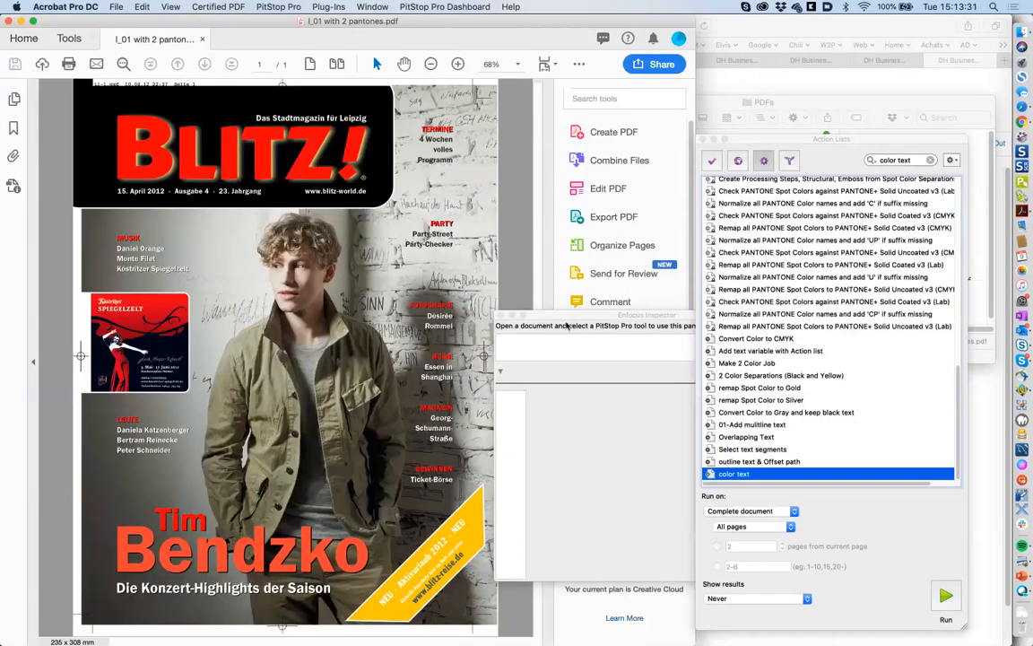
- Close the Inspector and Action Lists panels and maximise the Acrobat window
click(500, 317)
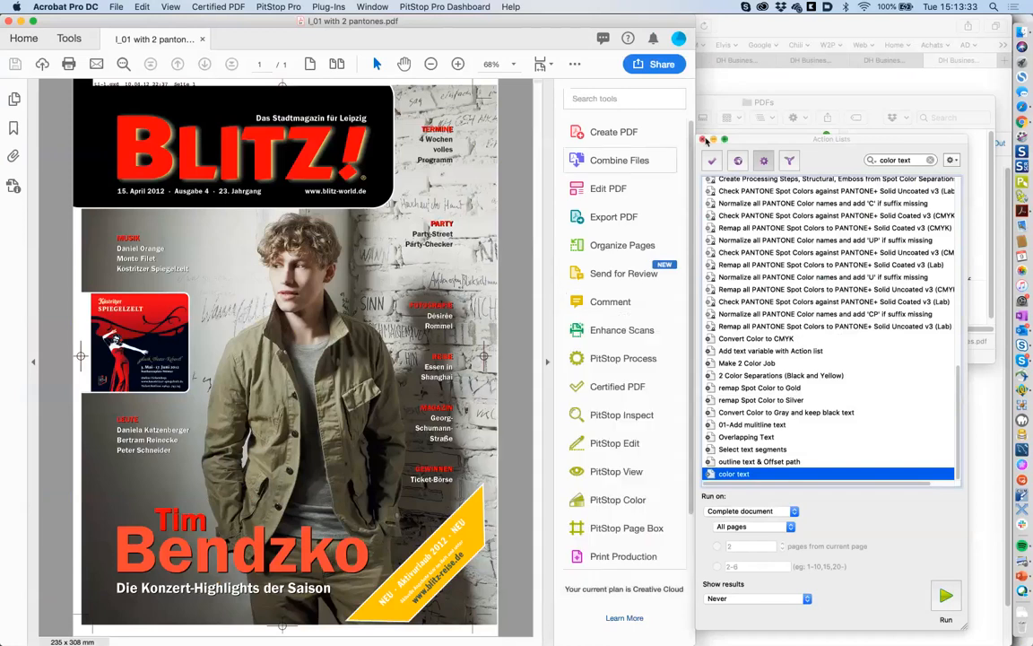
click(704, 140)
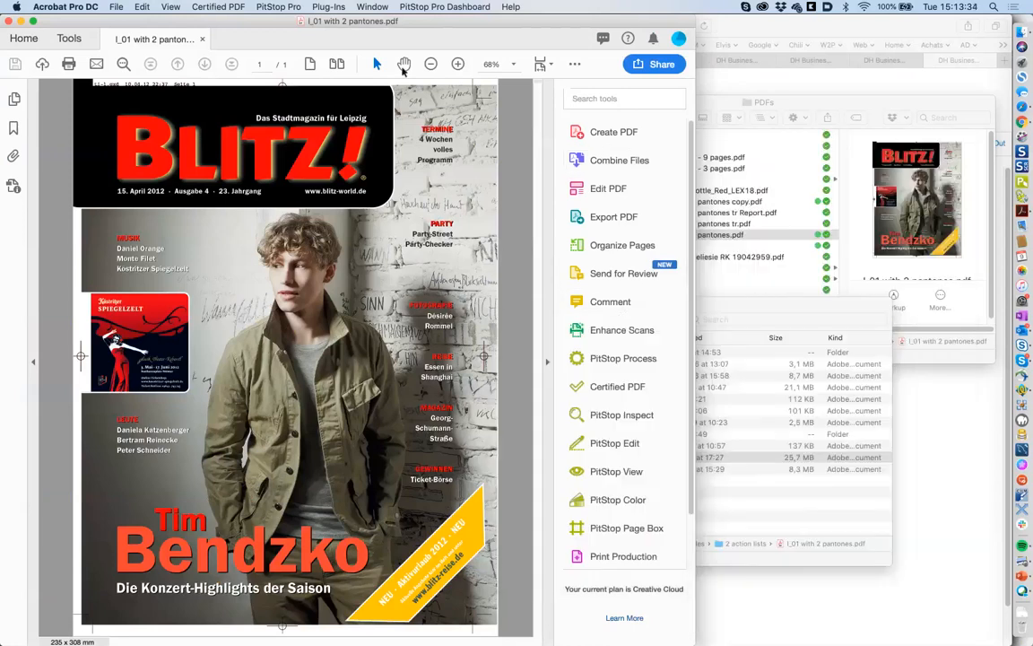
click(33, 21)
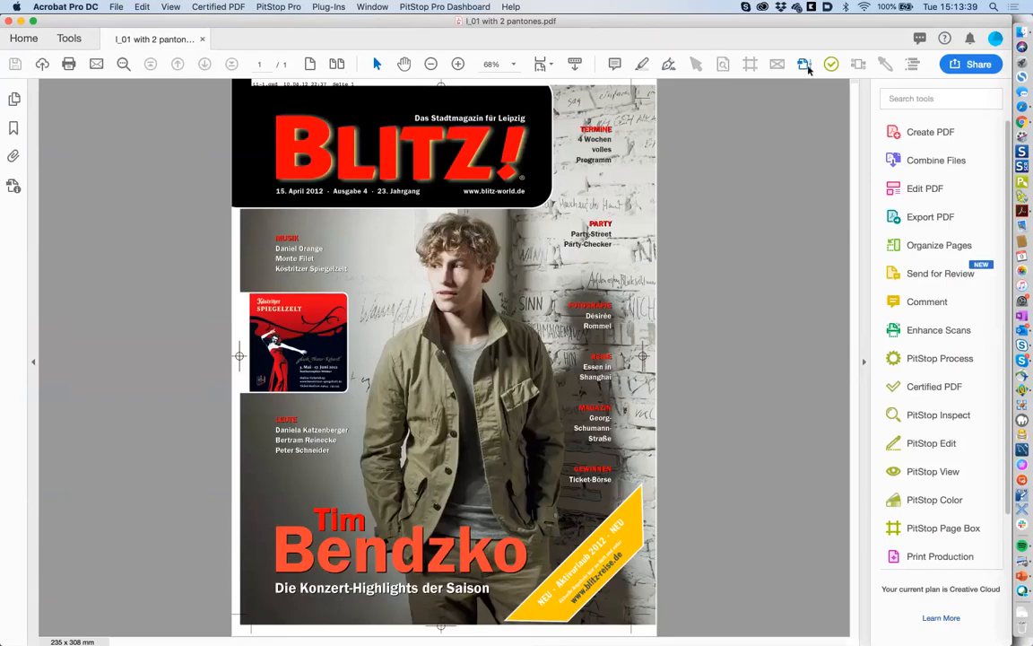
- In Output Preview, toggle Process Plates off and on to confirm PANTONE 7406 C and Warm Red C
click(805, 67)
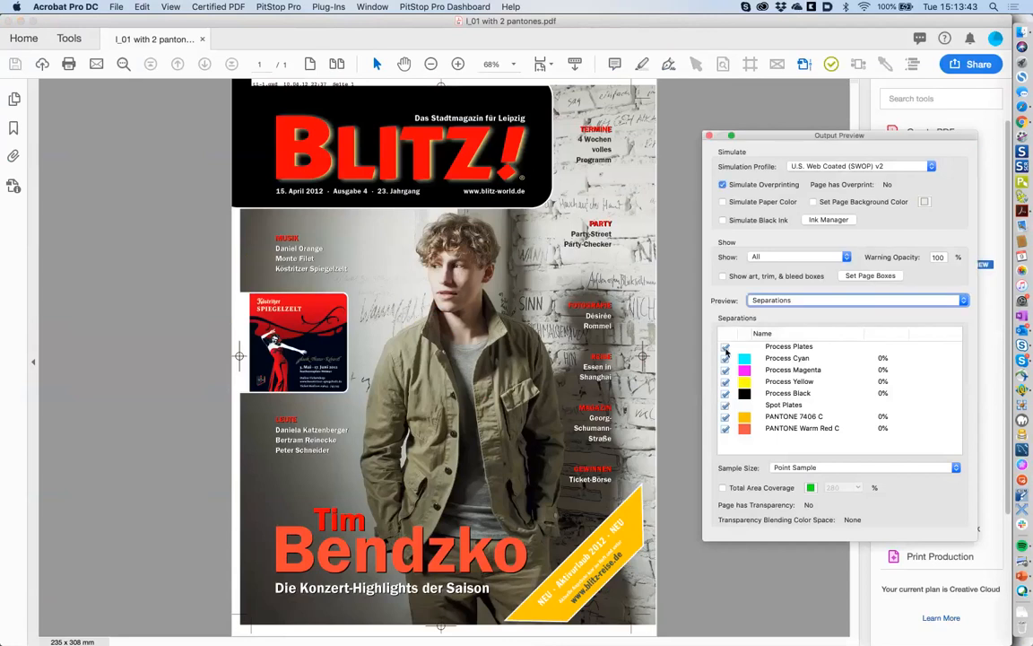
click(724, 347)
click(725, 347)
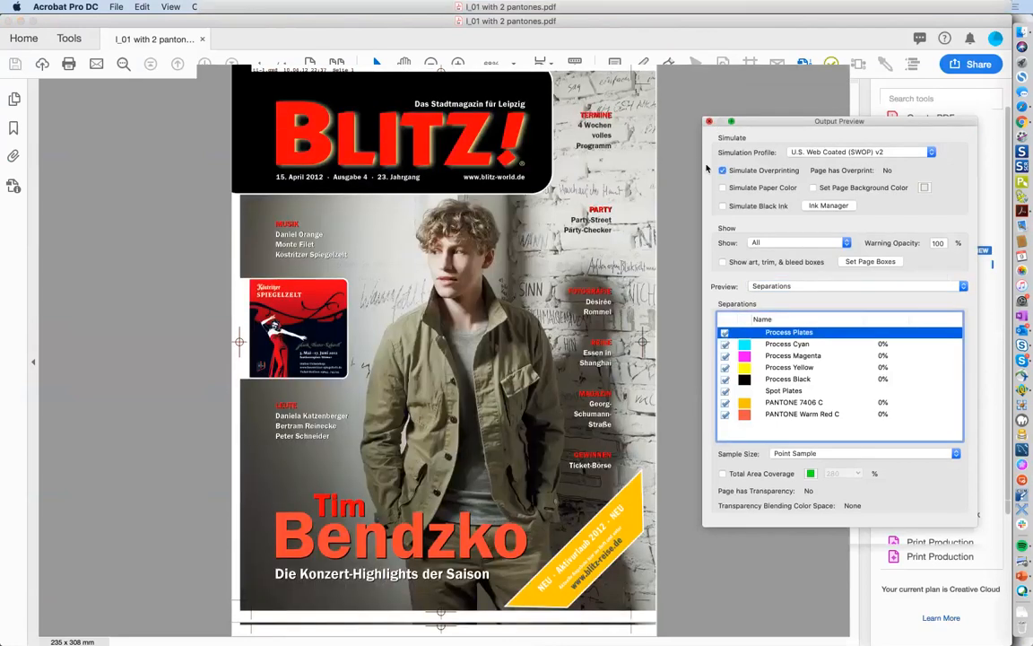
click(709, 135)
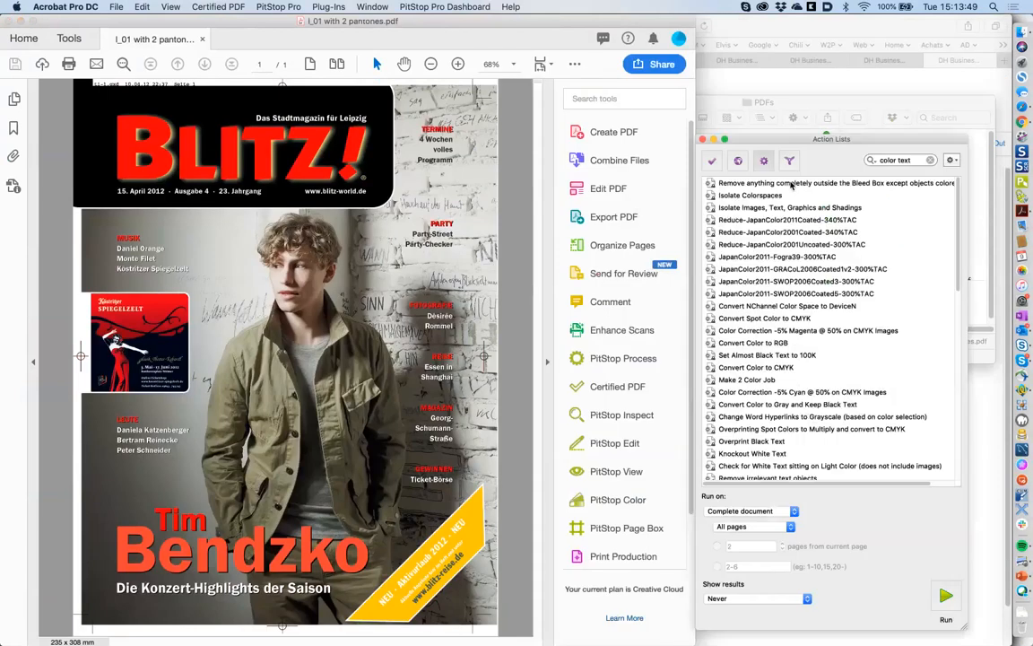
- Replace the Action Lists search with 'Isolate' and select Isolate Images, Text, Graphics and Shadings
click(932, 160)
drag(903, 140, 847, 138)
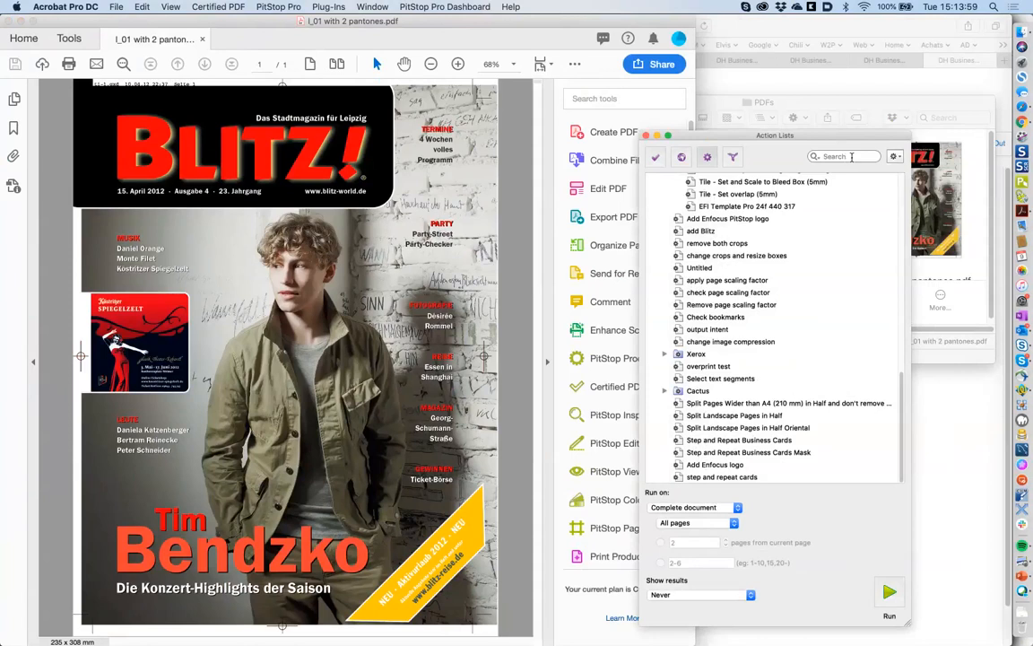
text(ls)
text(olate)
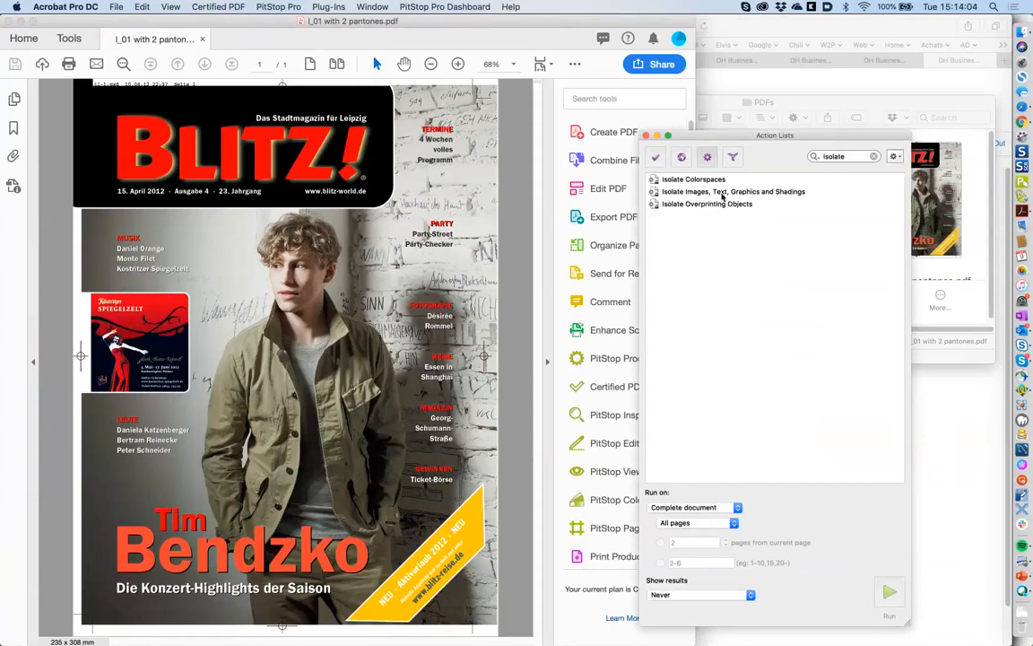
click(722, 194)
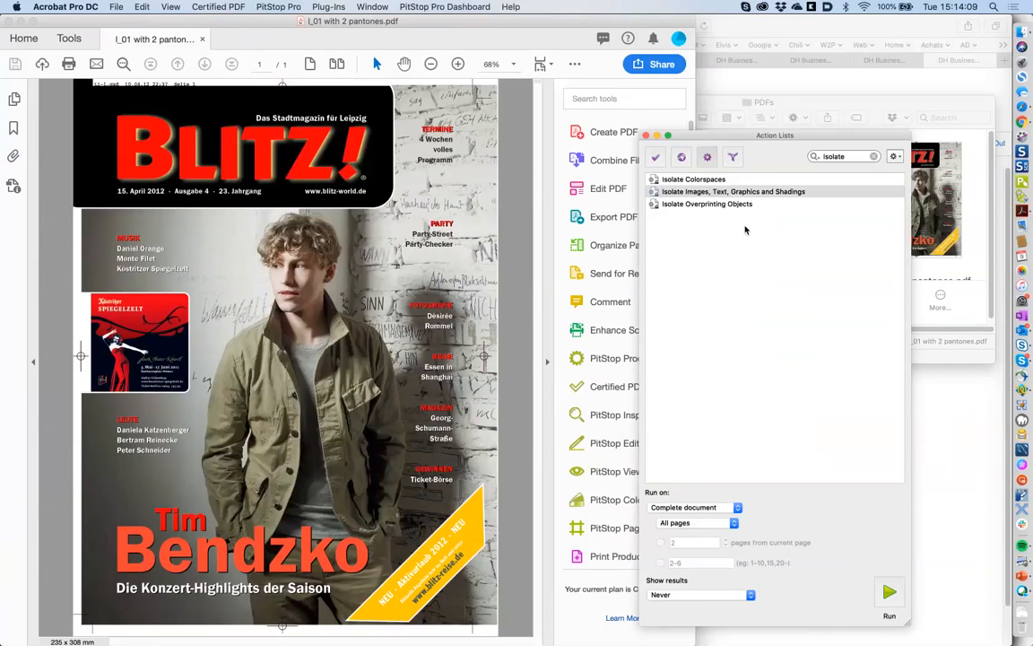
- Open Isolate Images, Text, Graphics and Shadings in the editor and check the Images layer name
double_click(761, 192)
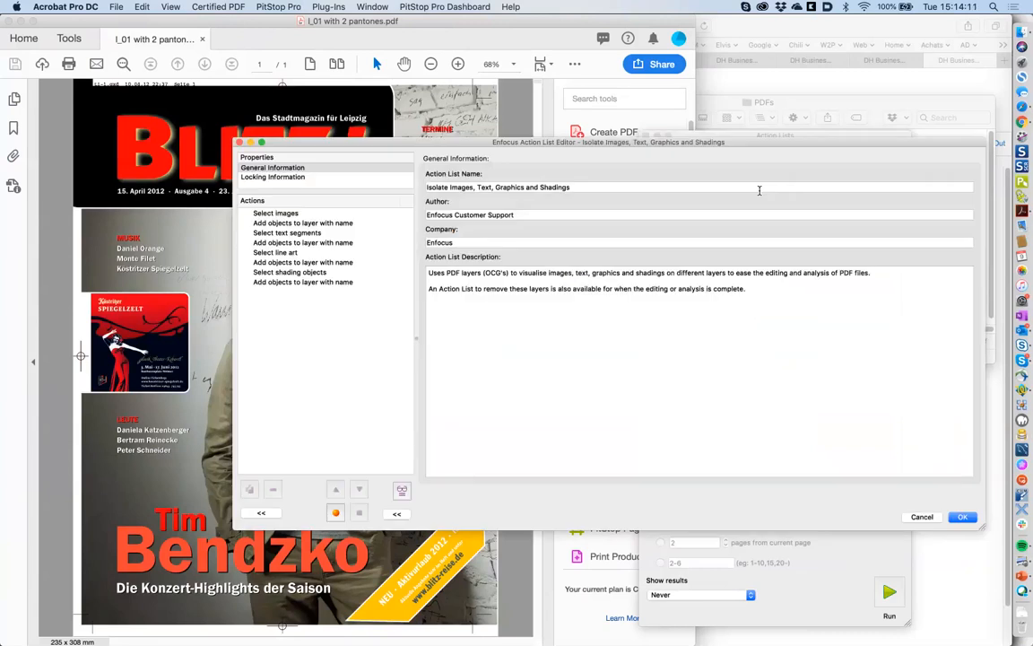
click(278, 213)
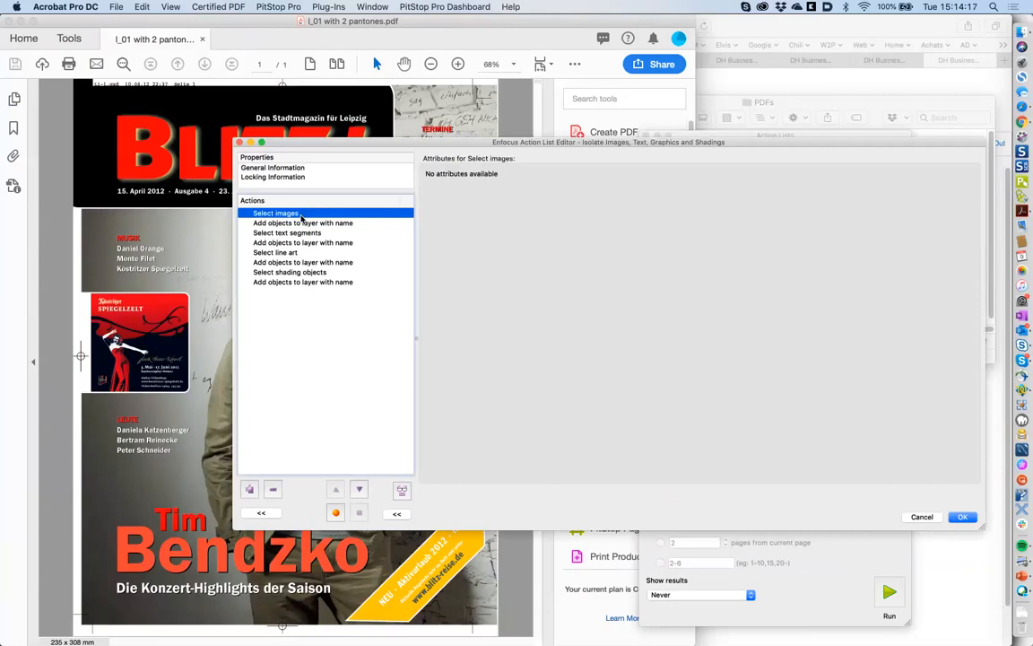
click(310, 224)
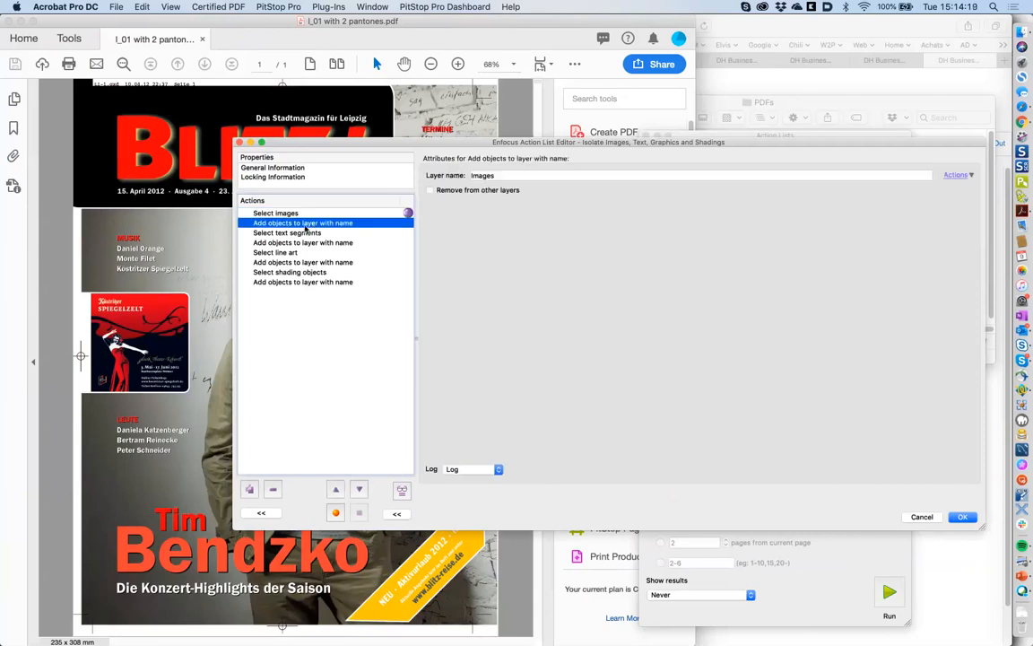
click(494, 176)
- Check the Text, Graphics and Shadings layer steps, cancel the editor, and select Isolate Colorspaces
click(318, 234)
click(289, 242)
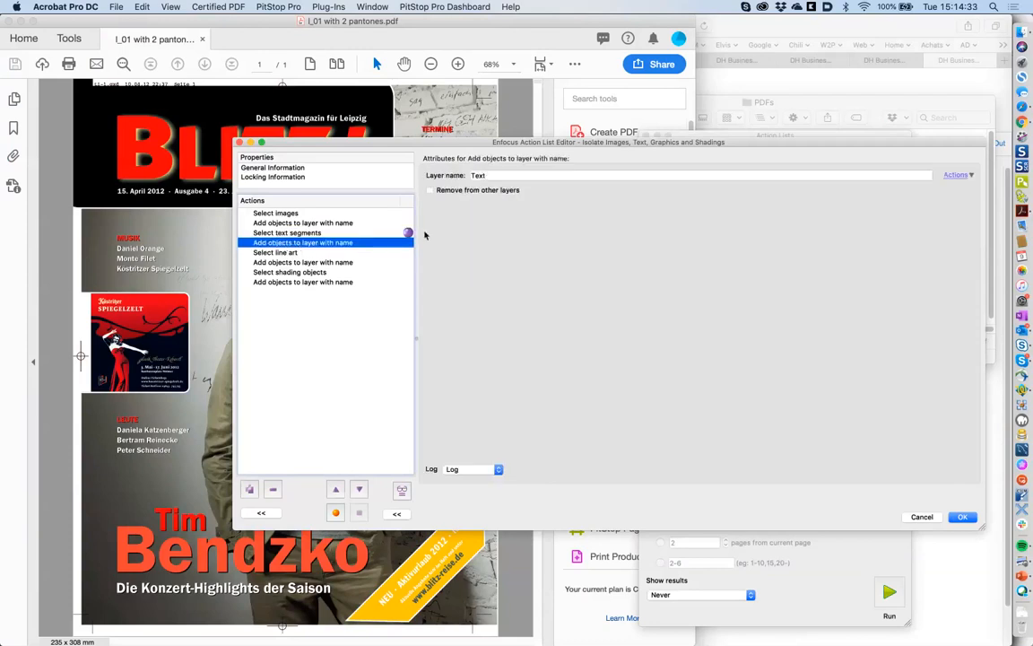
click(296, 252)
click(299, 262)
click(301, 272)
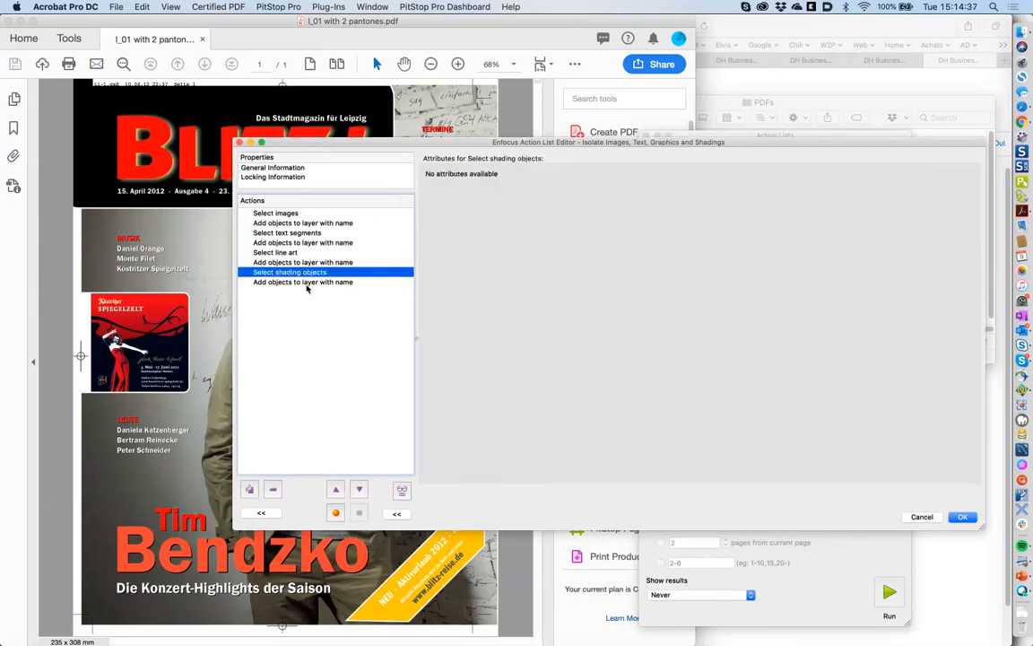
click(303, 282)
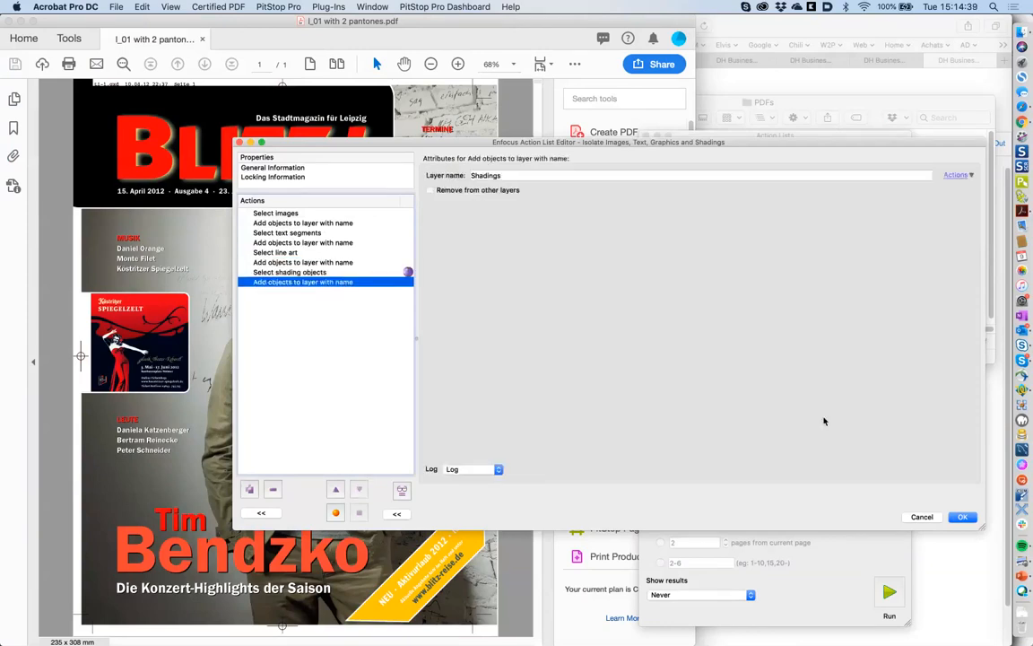
click(922, 517)
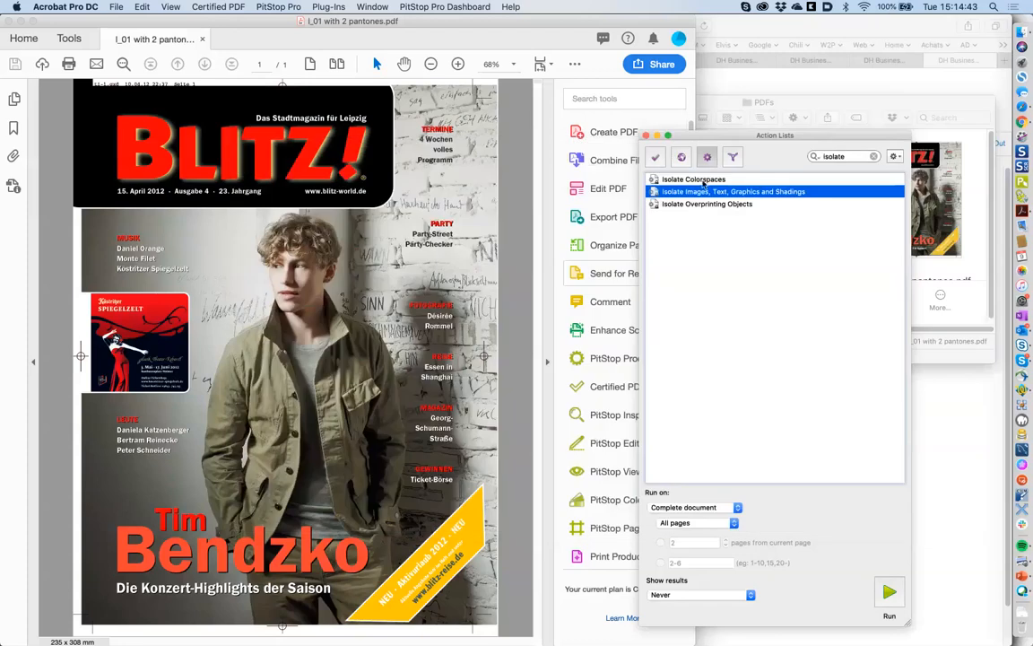
click(704, 179)
double_click(704, 180)
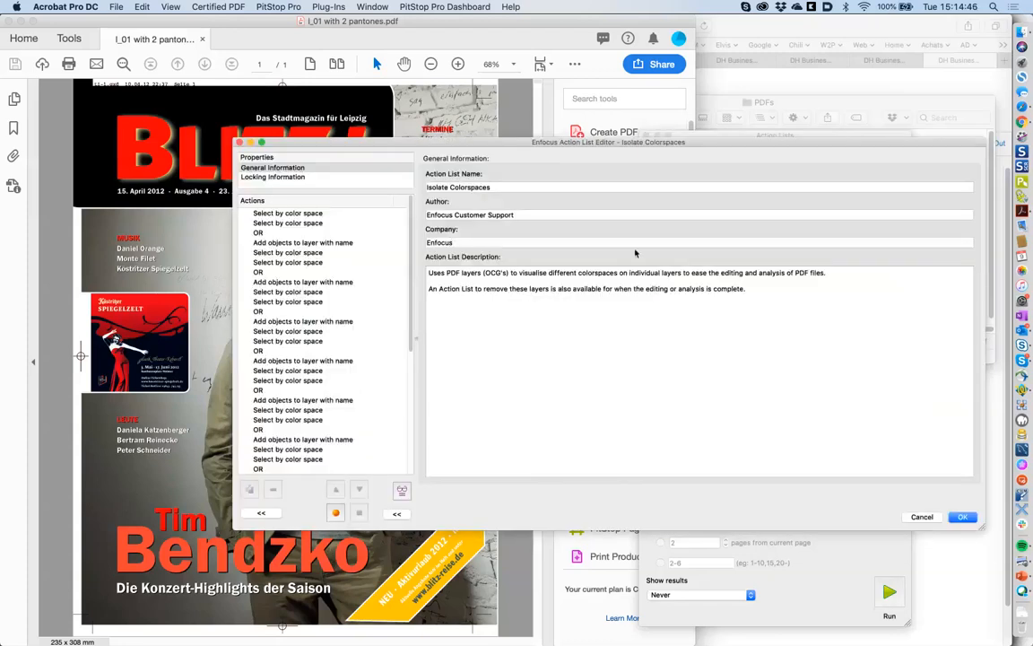
click(289, 214)
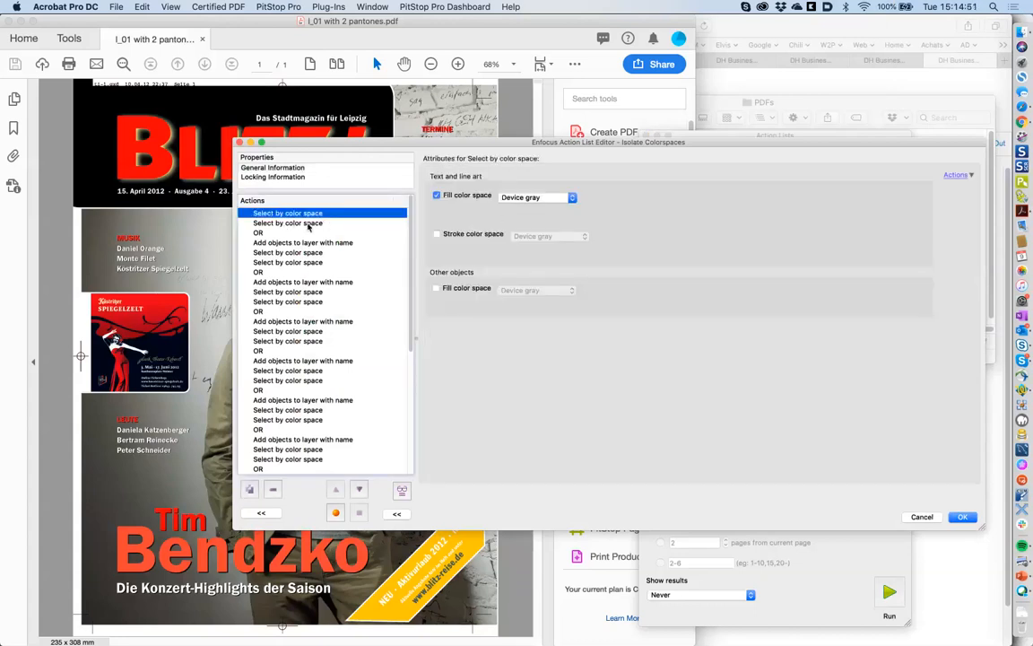
click(307, 224)
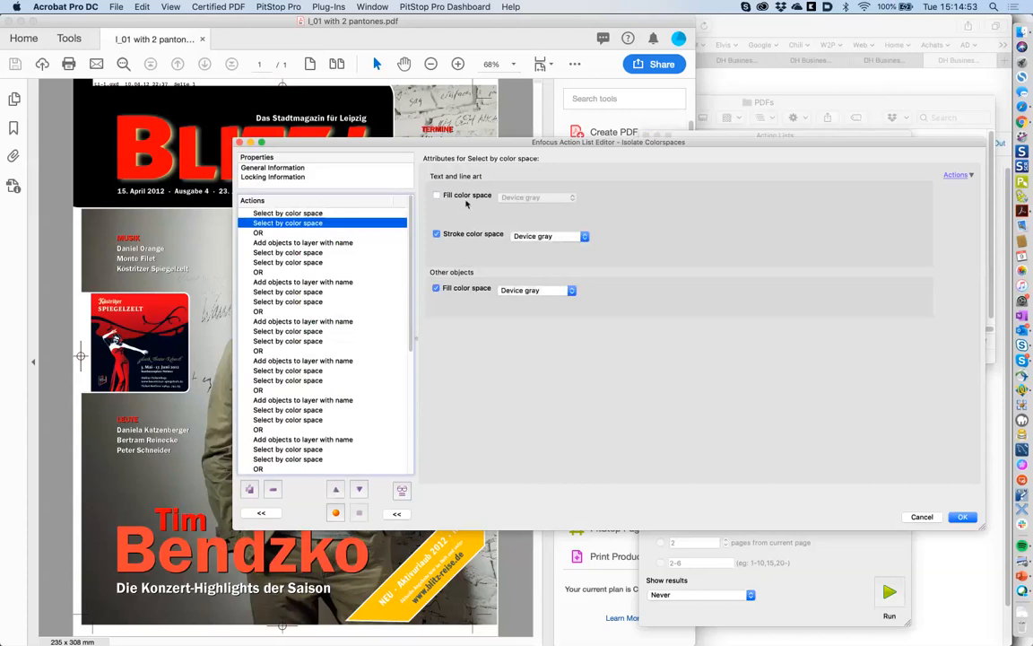
click(354, 213)
click(318, 224)
click(277, 234)
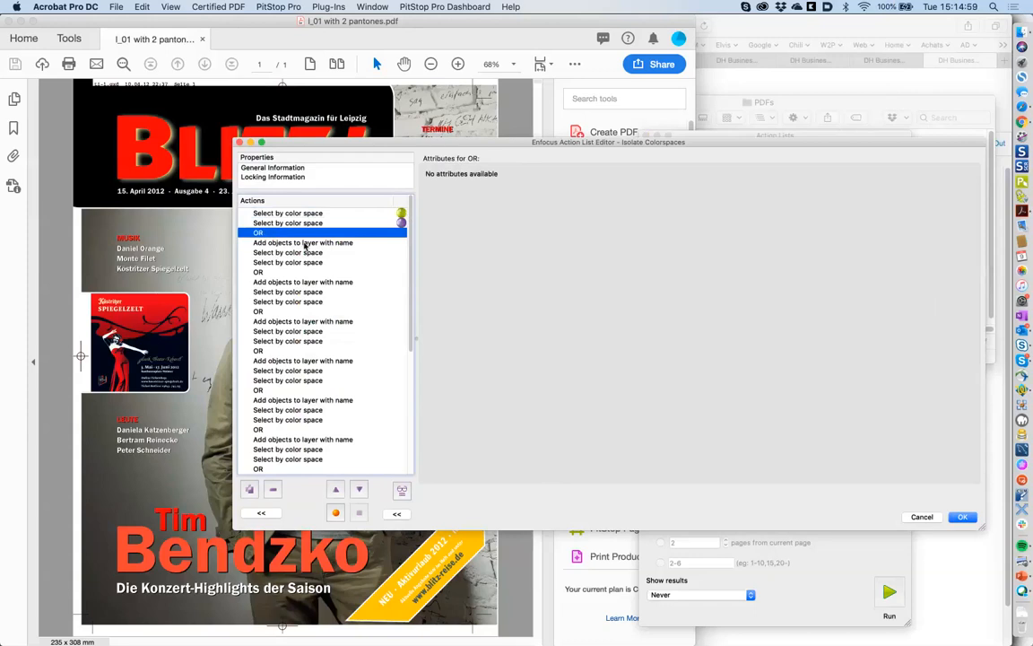
click(269, 243)
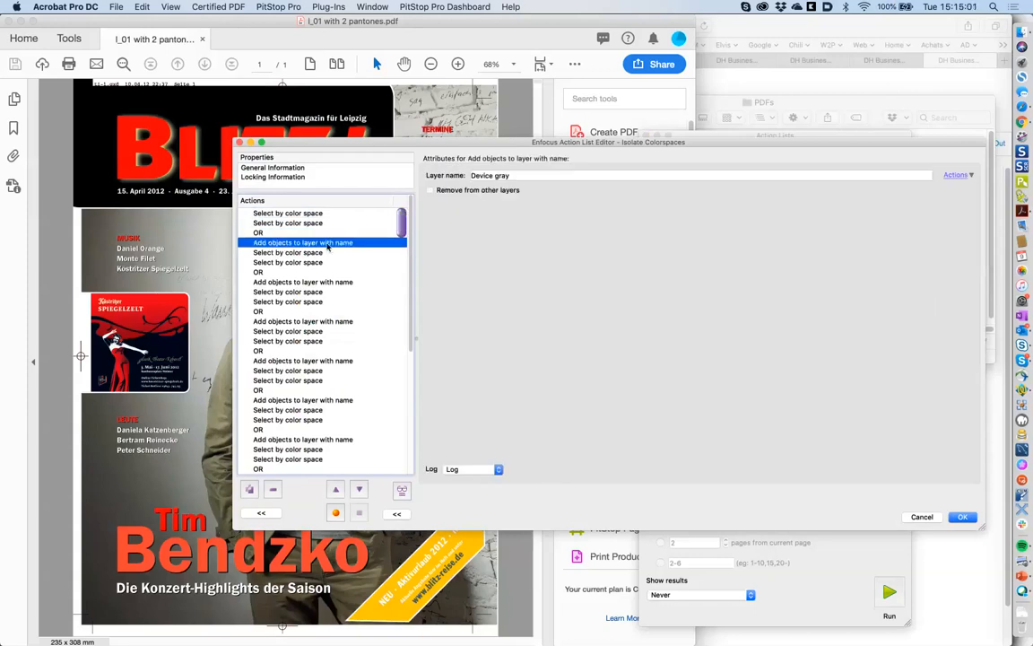
click(271, 252)
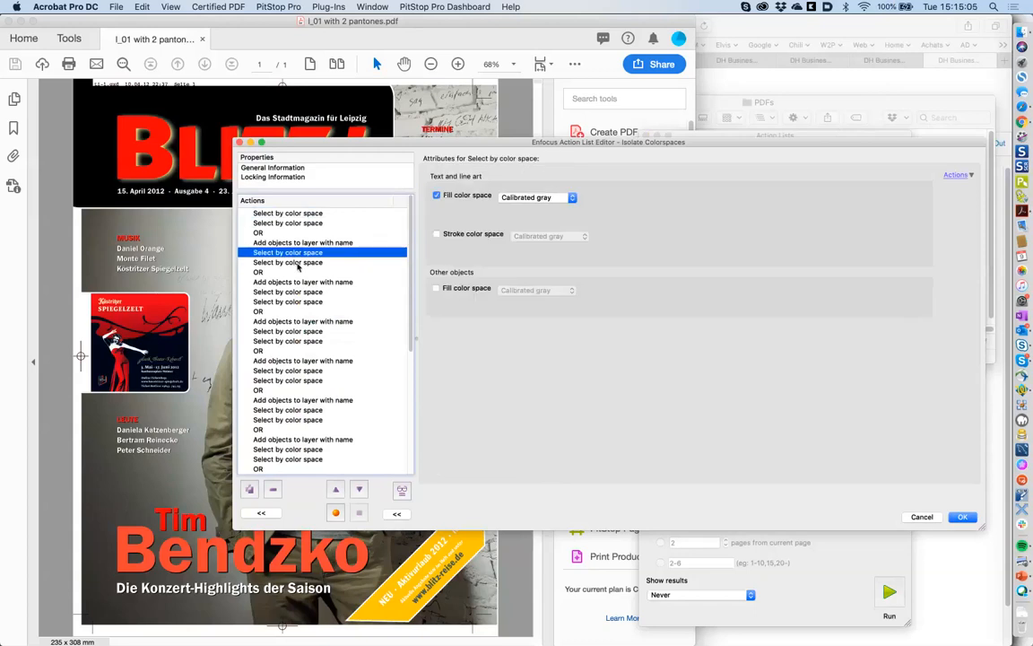
click(292, 262)
click(283, 272)
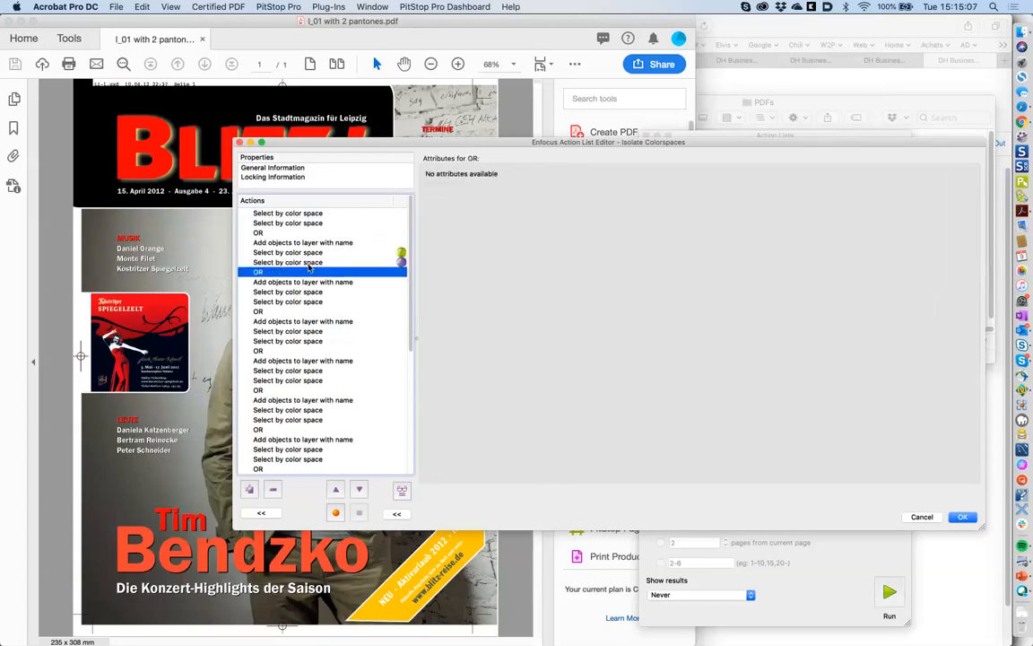
click(280, 252)
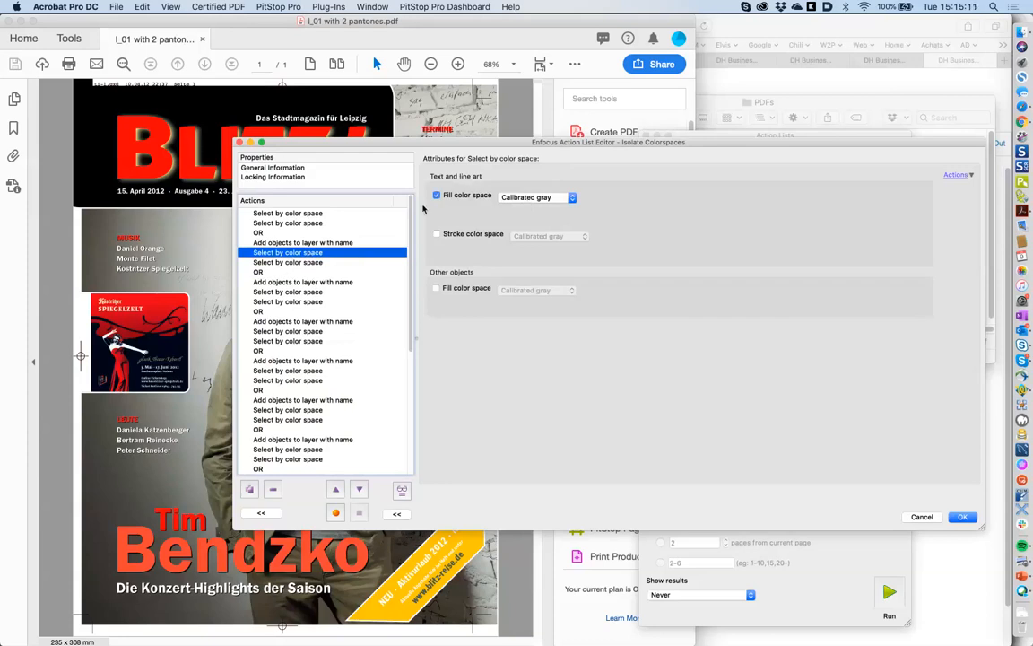
click(301, 263)
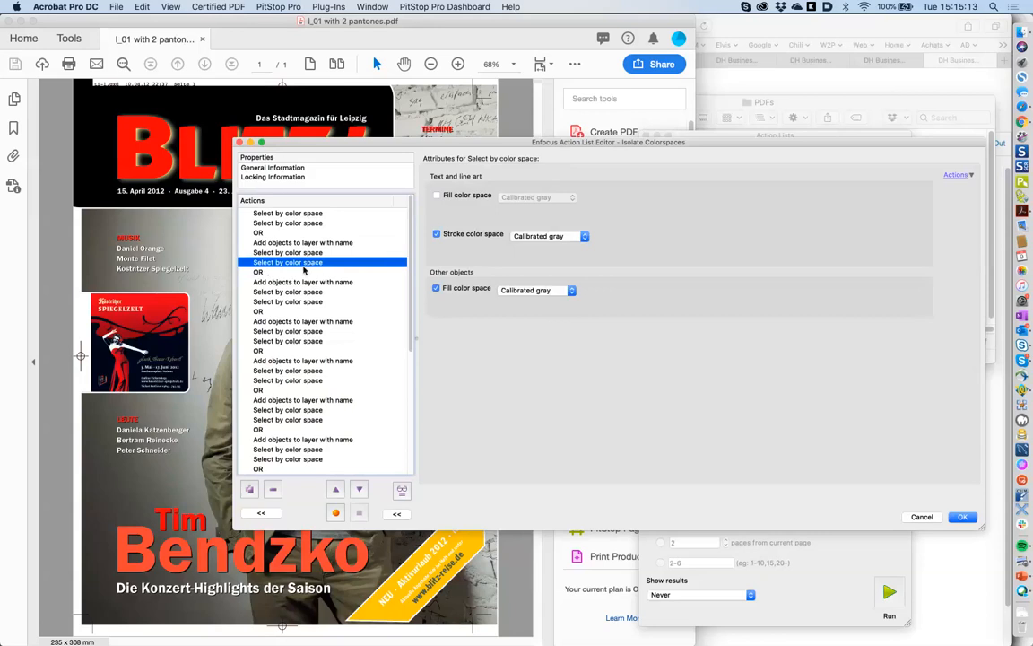
click(285, 272)
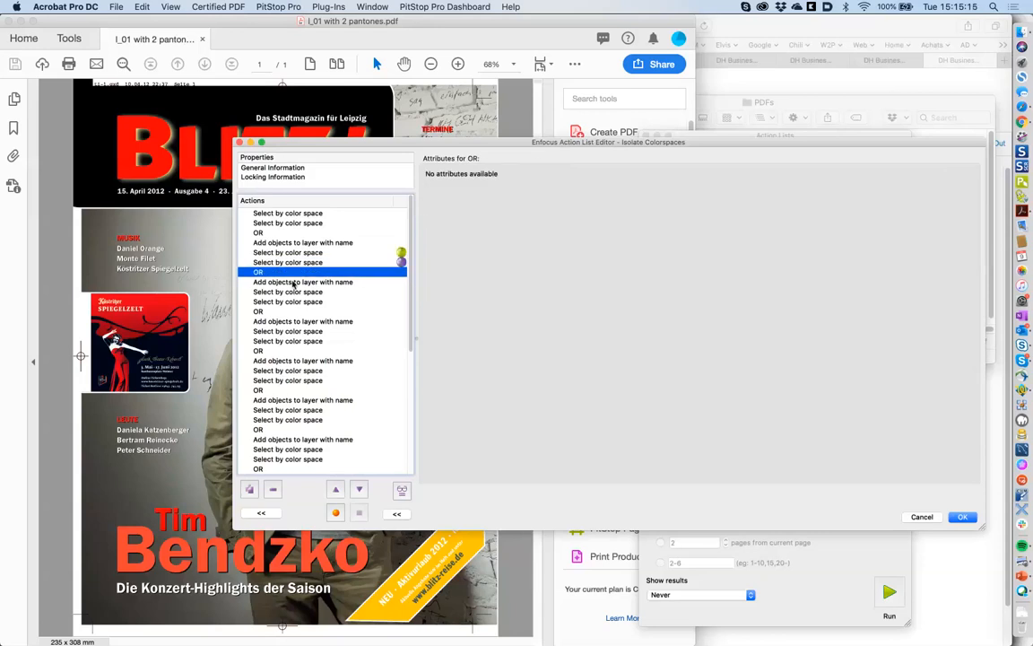
click(306, 263)
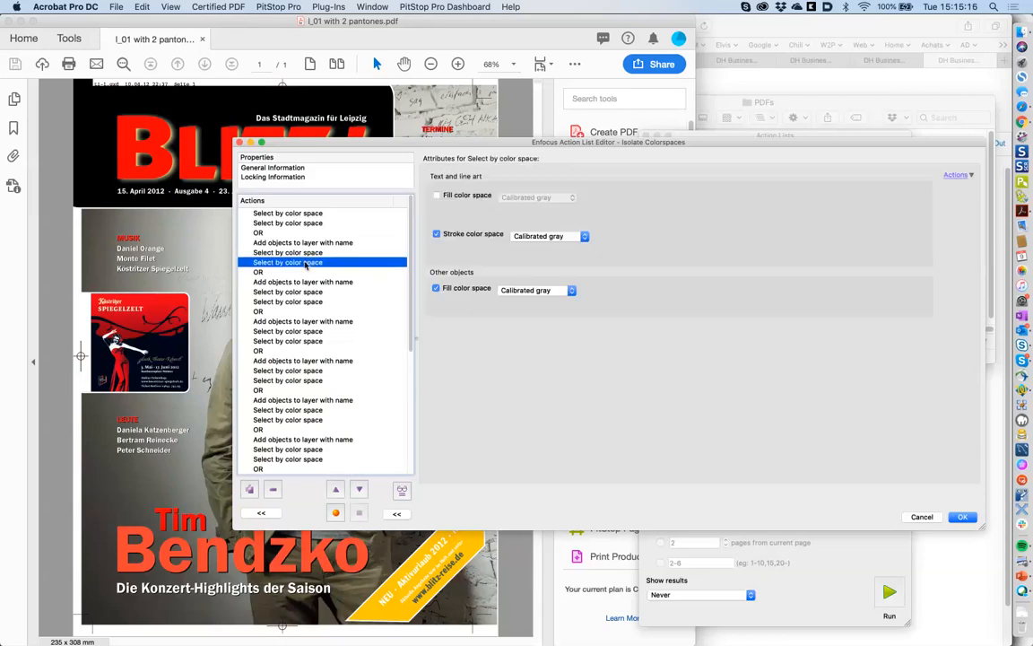
click(436, 196)
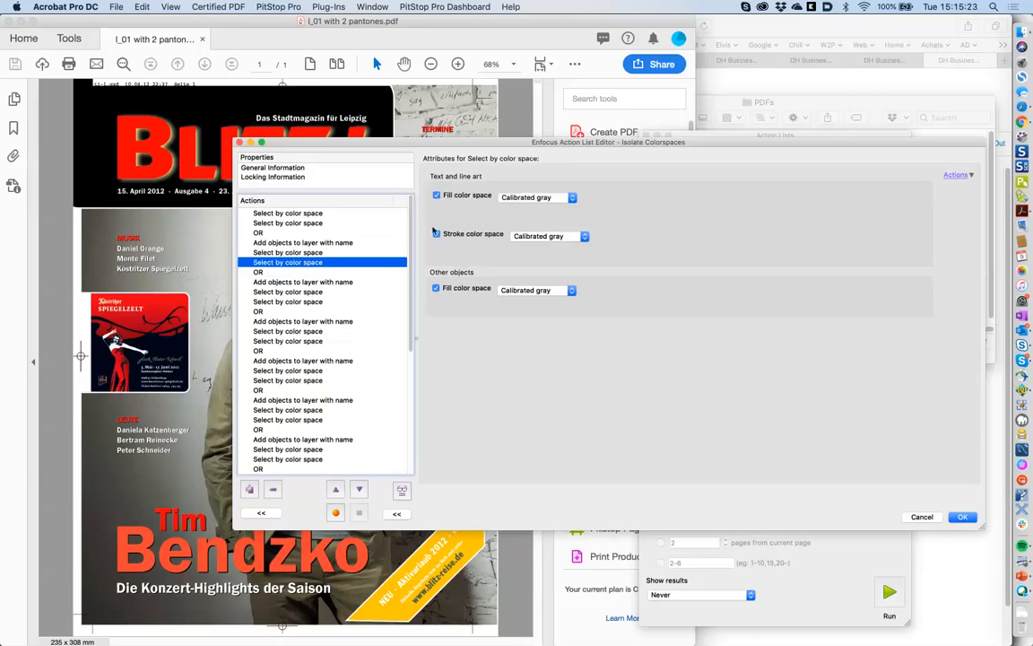
click(337, 253)
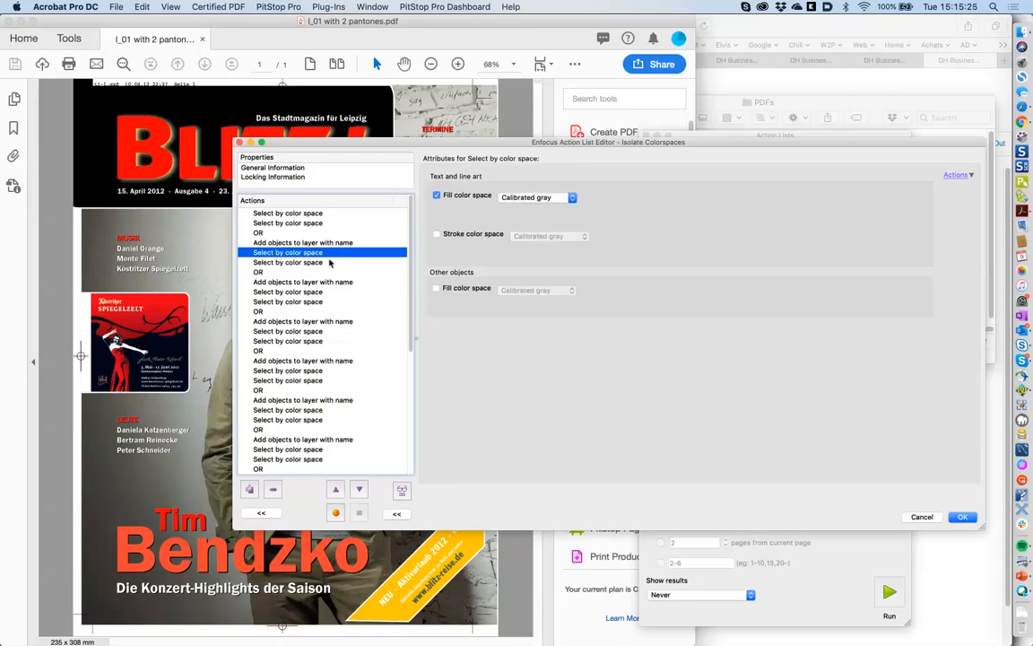
click(330, 262)
click(323, 272)
click(319, 283)
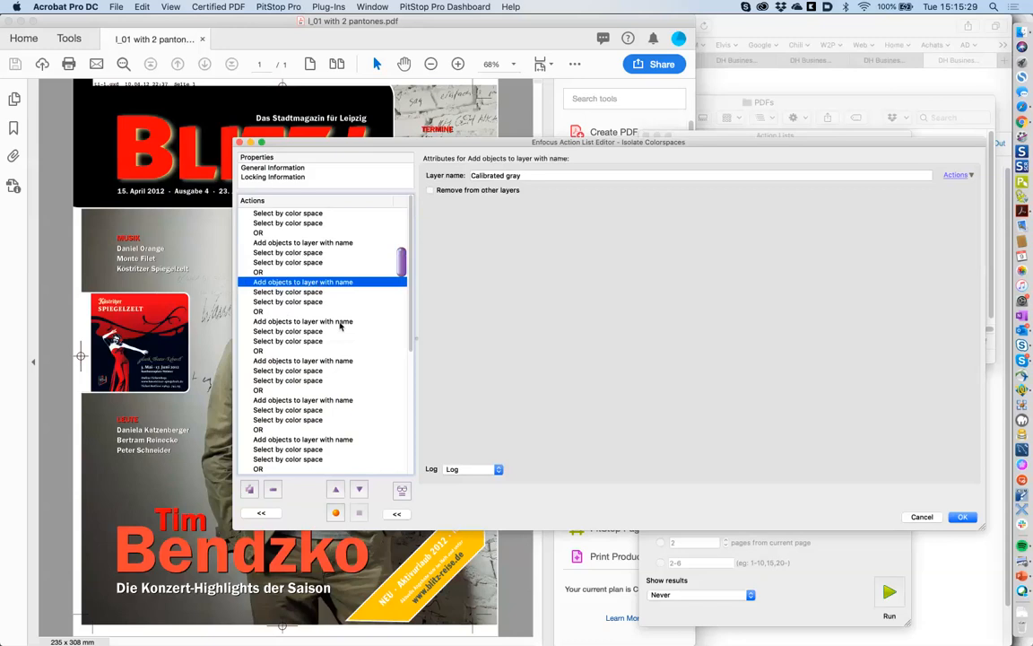
click(340, 323)
scroll(339, 359, down, 5)
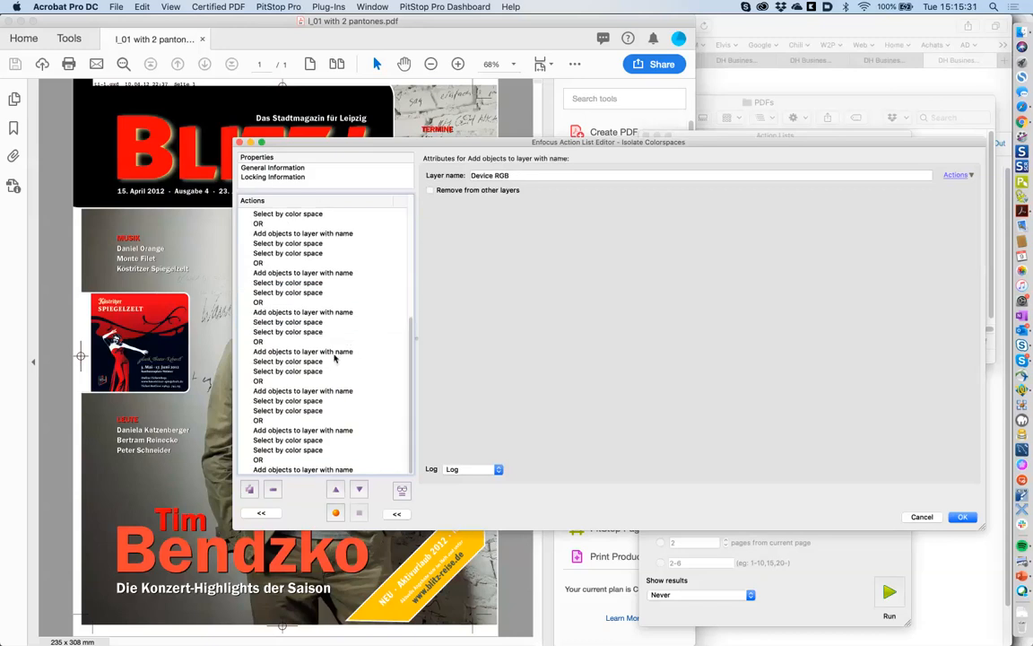
click(333, 352)
click(347, 313)
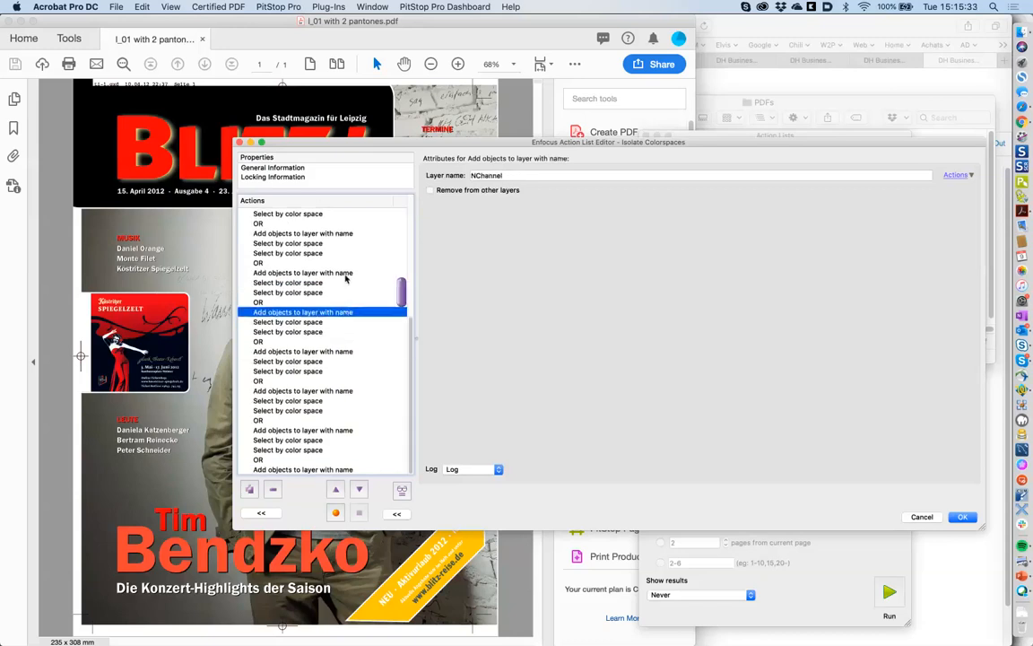
scroll(345, 279, up, 5)
click(338, 234)
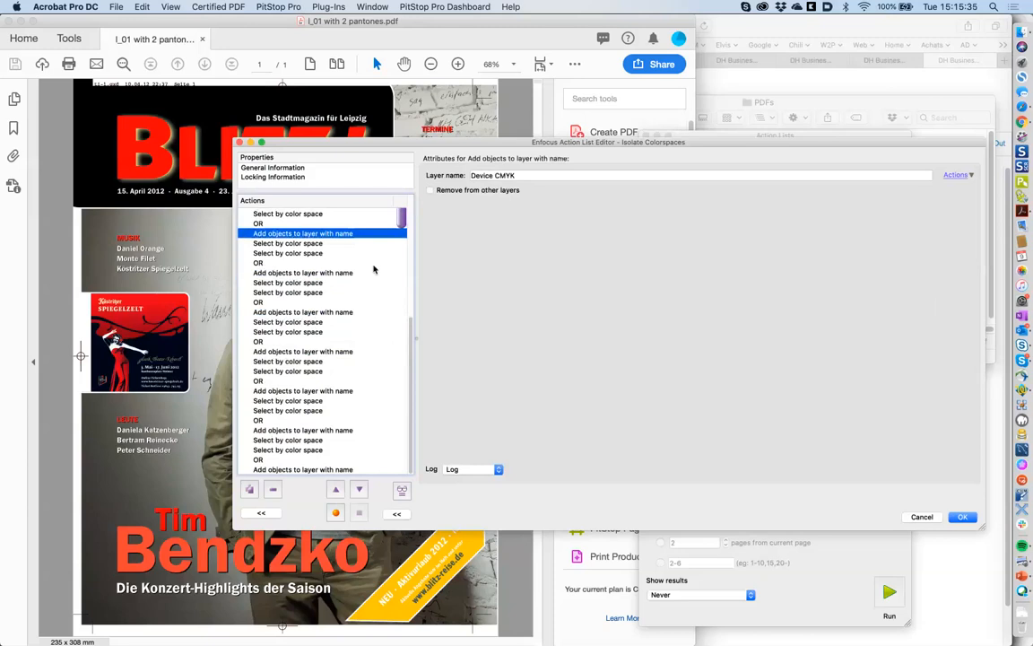
scroll(349, 360, down, 5)
click(347, 350)
click(339, 391)
click(332, 430)
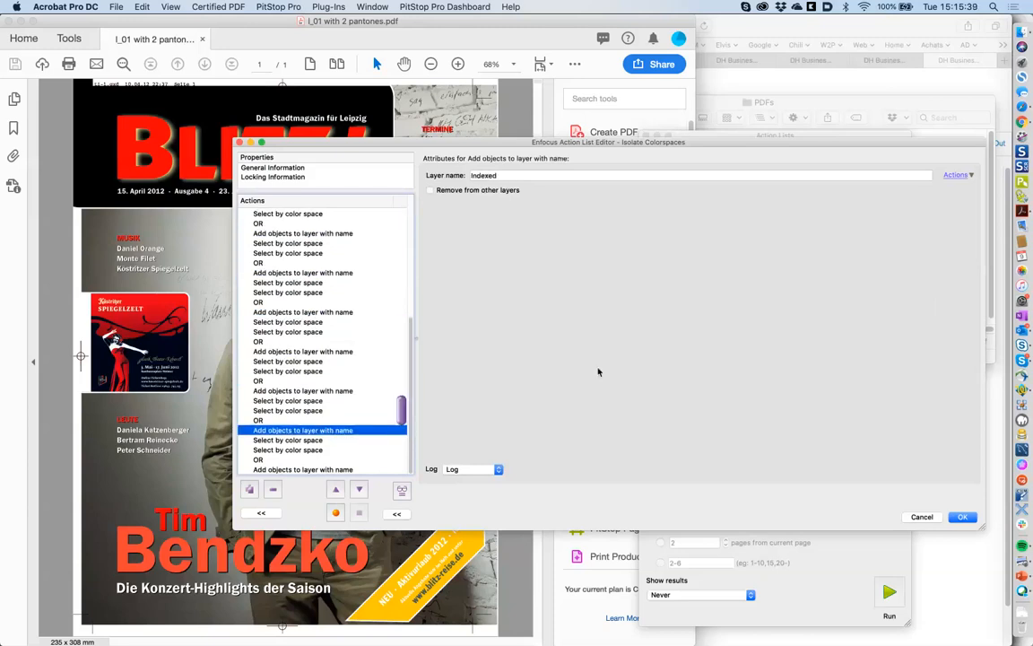
- Run the Isolate Images, Text, Graphics and Shadings and Isolate Colorspaces action lists on the document
click(915, 517)
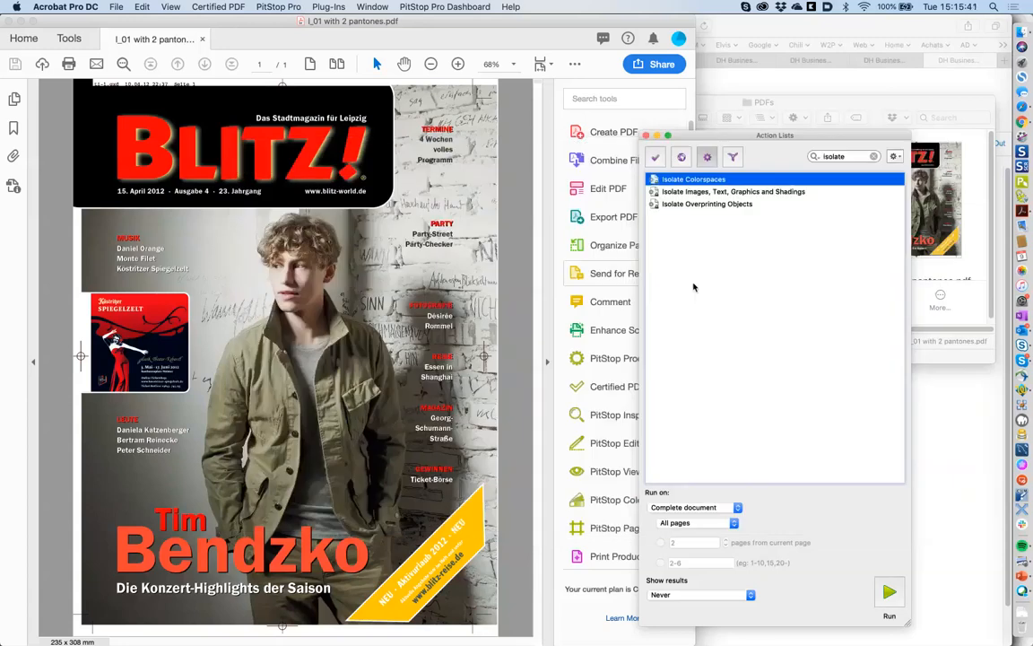
key(Down)
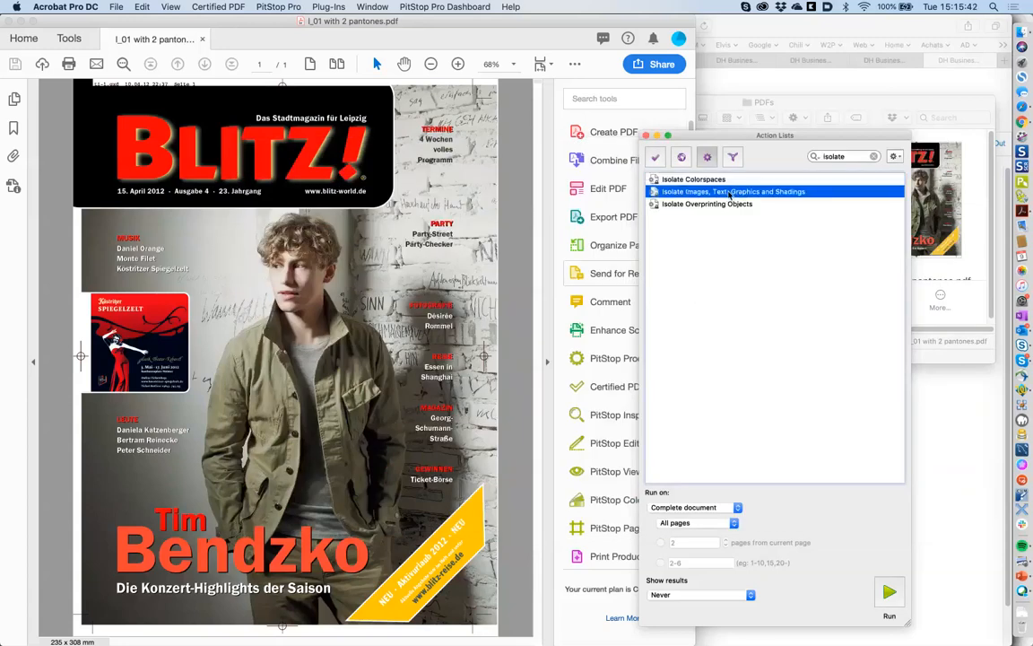
click(888, 592)
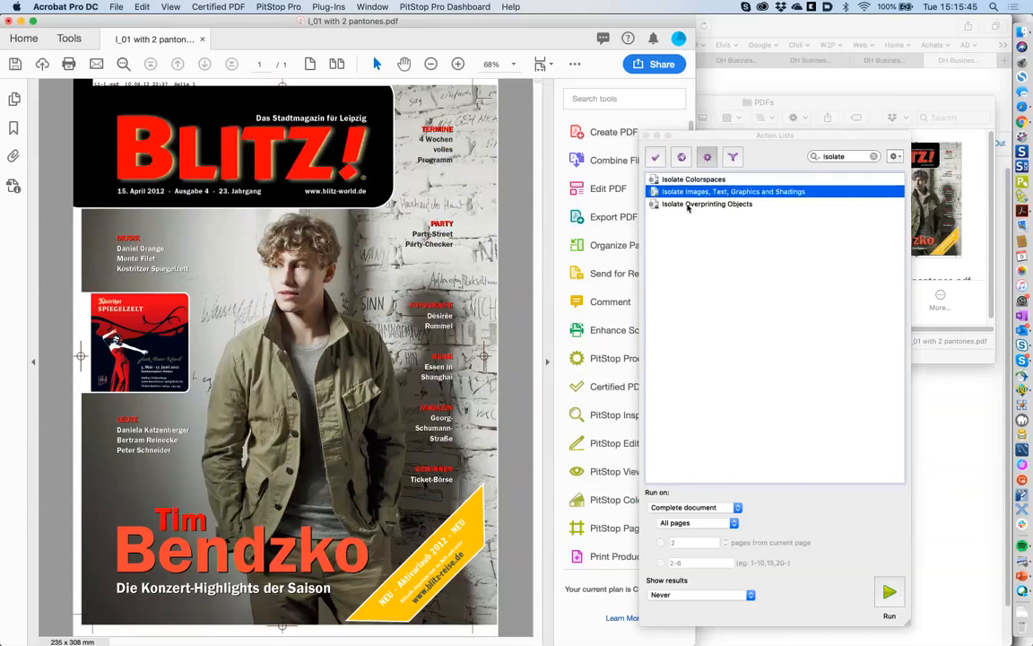
click(686, 180)
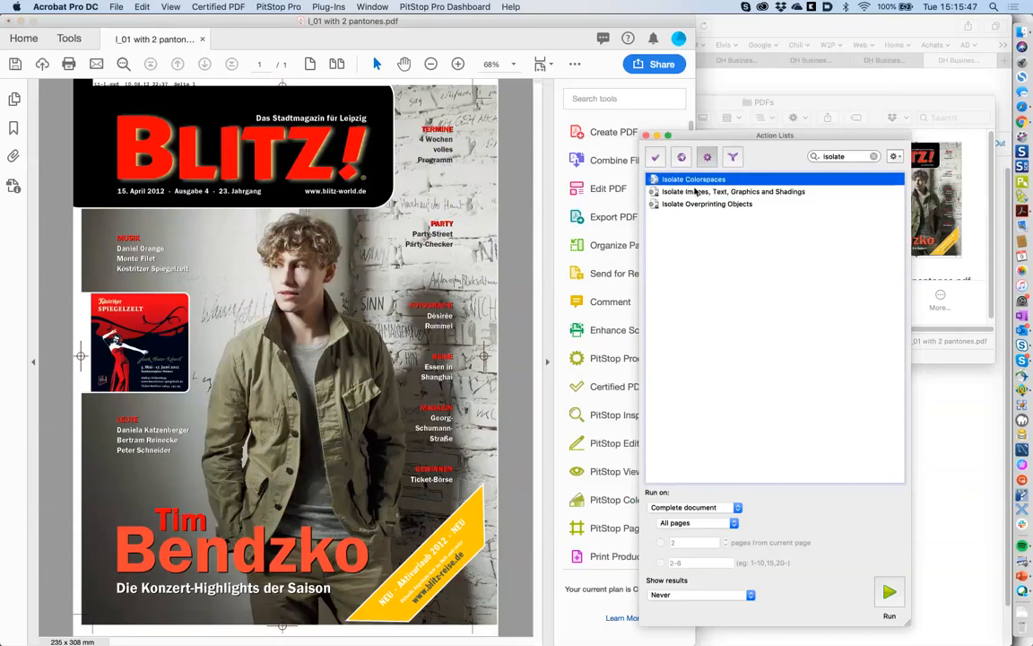
click(695, 191)
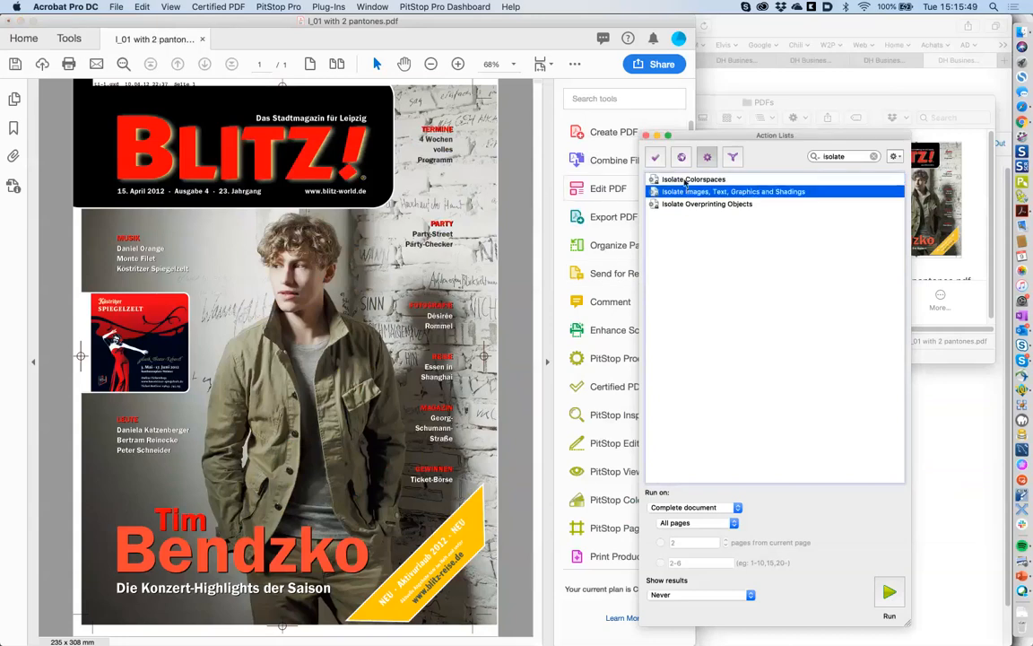
click(687, 181)
click(889, 591)
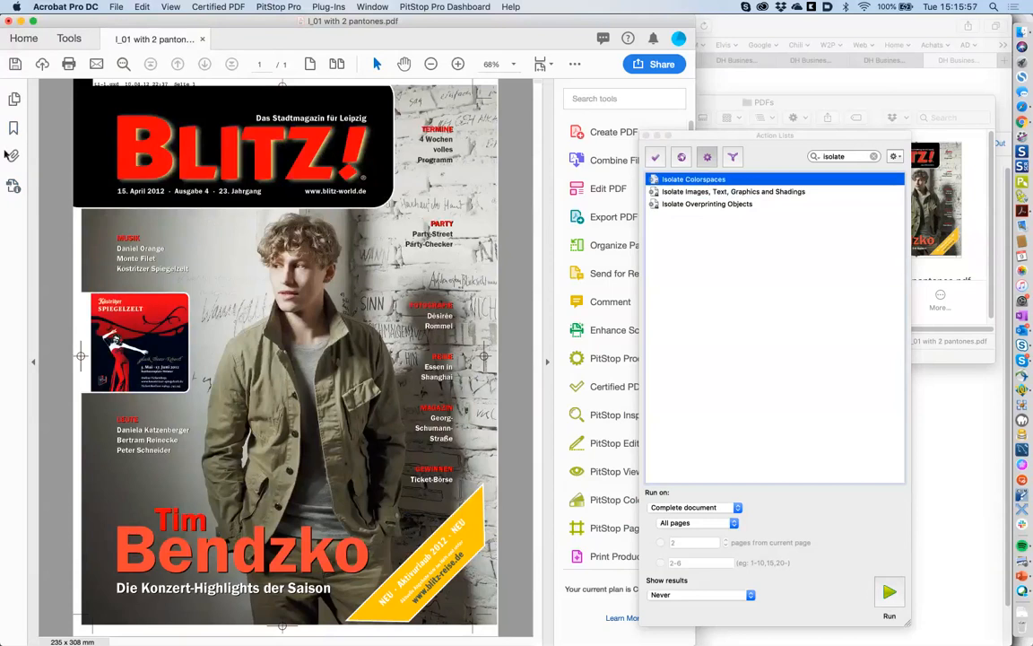
- Close the document and reopen I_01 with 2 pantones from the Home screen's recent files
click(112, 7)
mouse_move(168, 140)
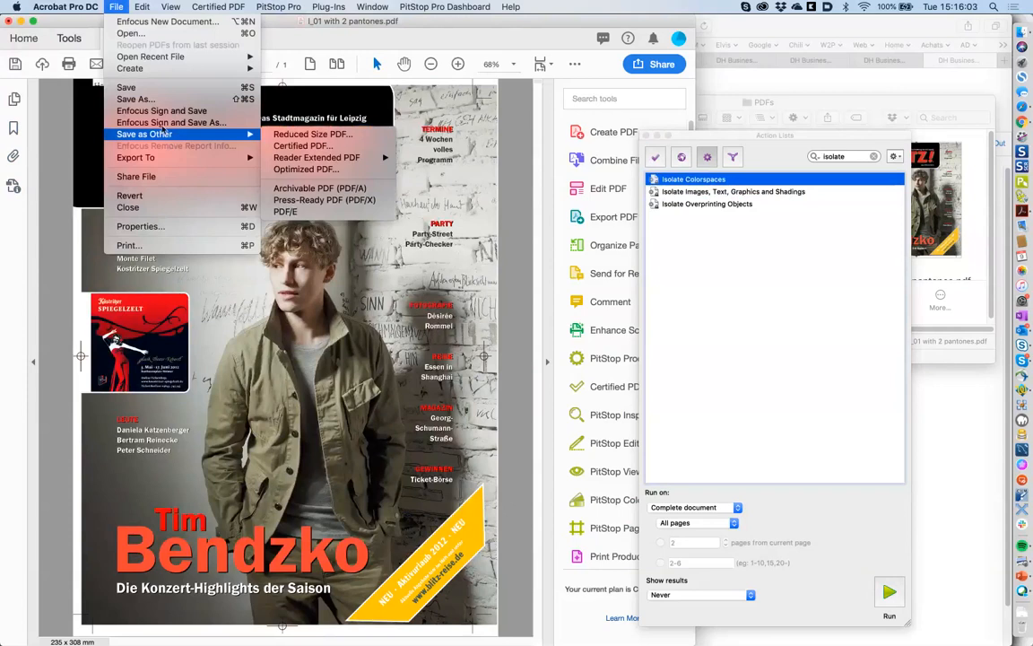
click(152, 93)
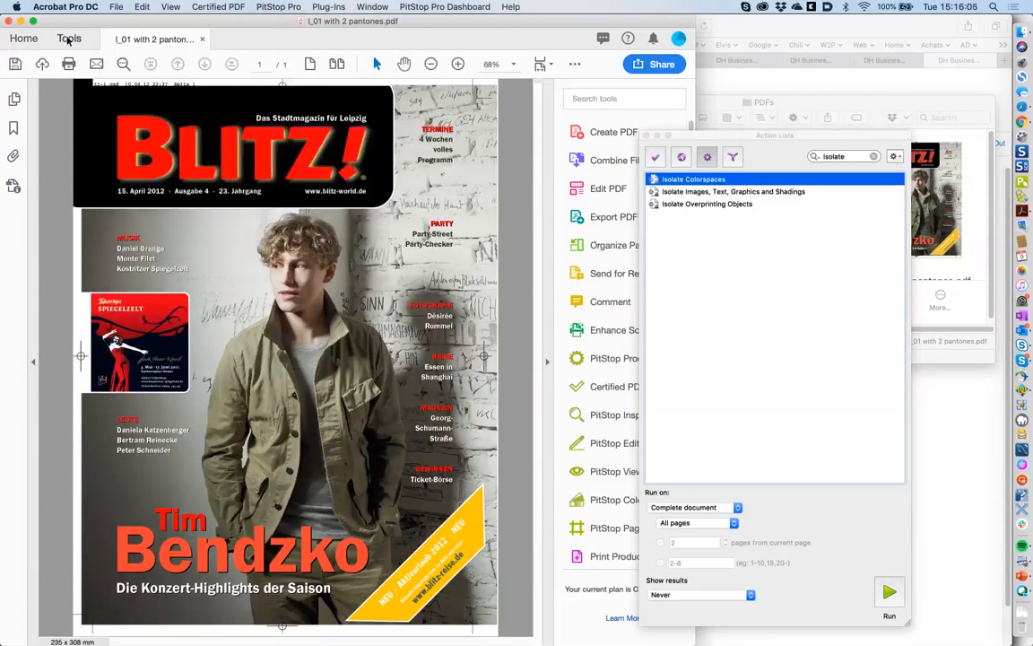
click(201, 38)
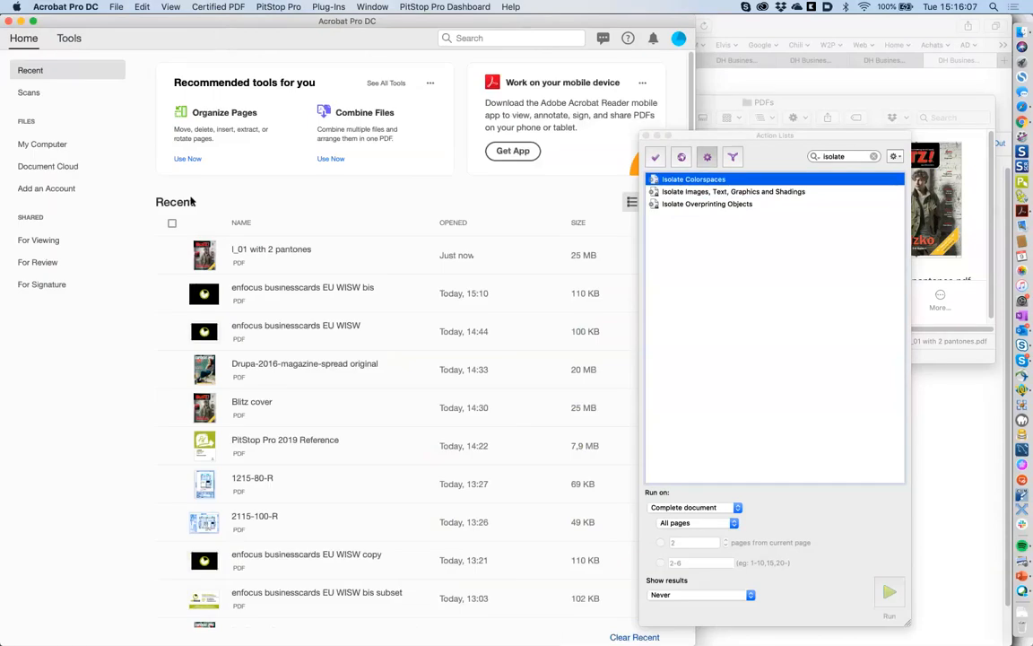
click(274, 253)
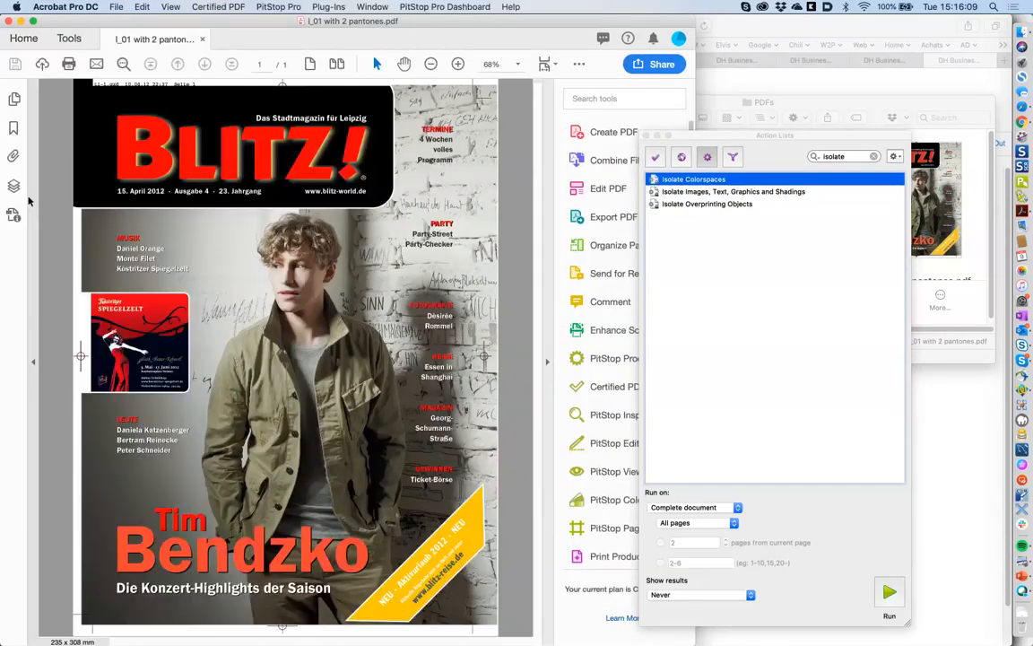
- Show the Layers panel and toggle the Images and Text layers off and on
click(14, 185)
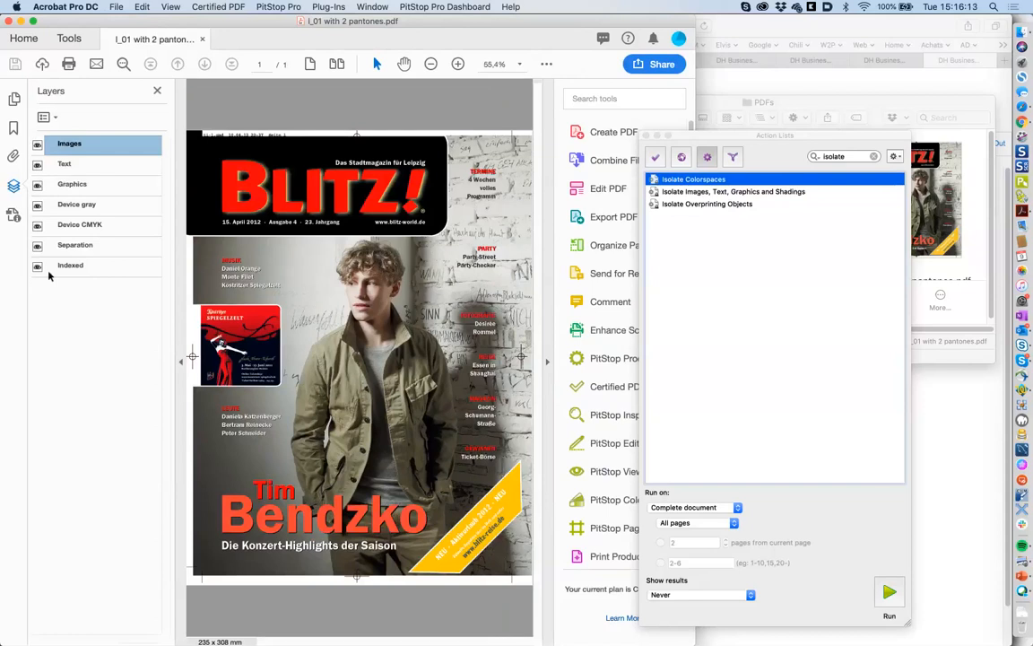
click(37, 144)
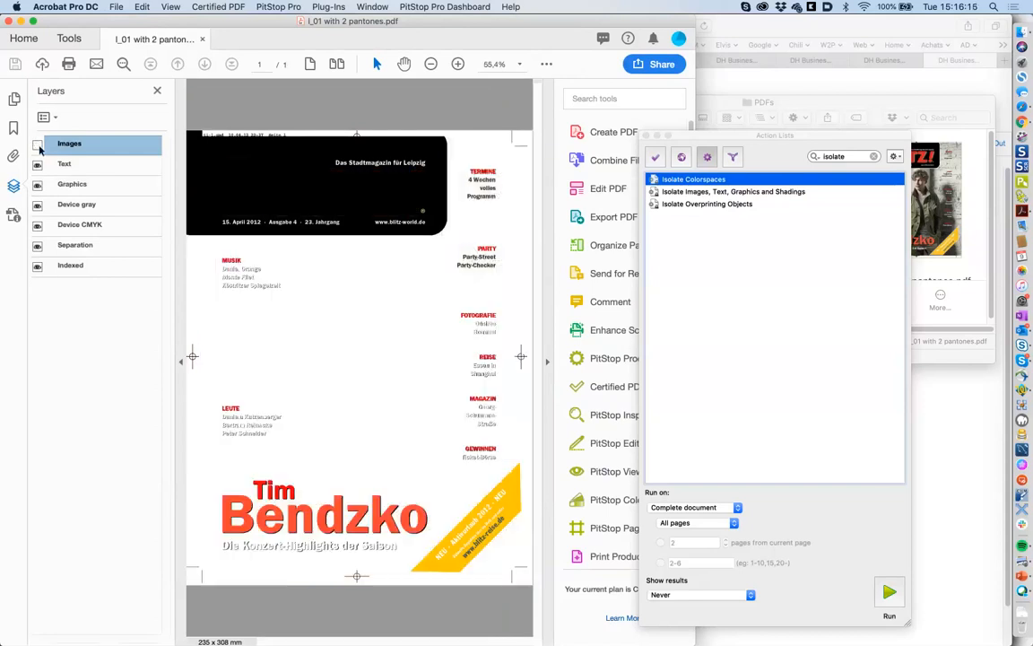
click(38, 144)
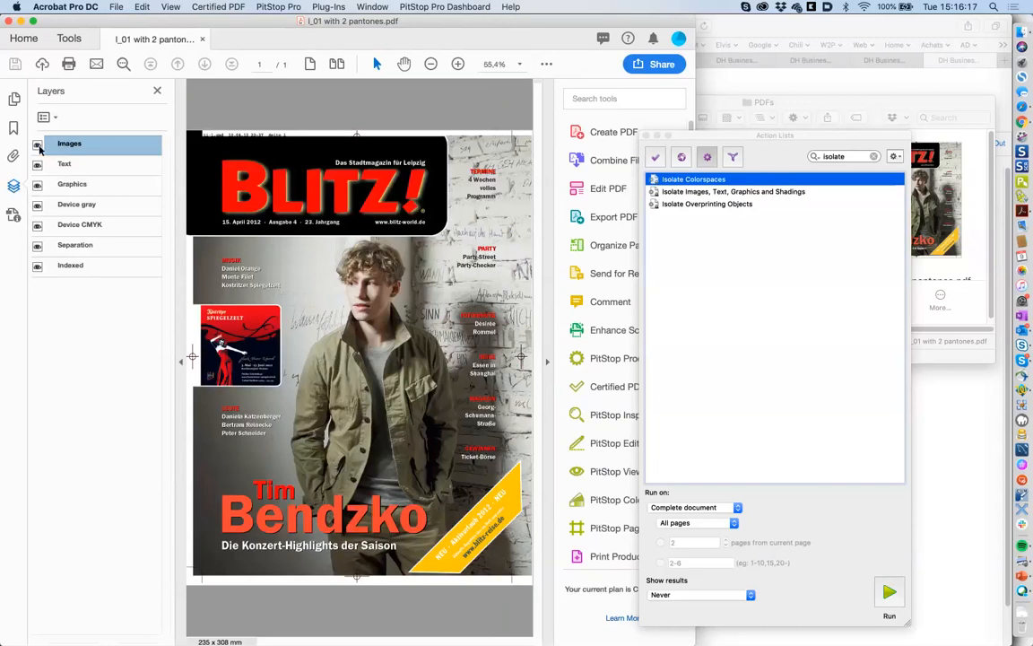
click(38, 144)
click(38, 145)
click(38, 147)
click(38, 147)
click(37, 146)
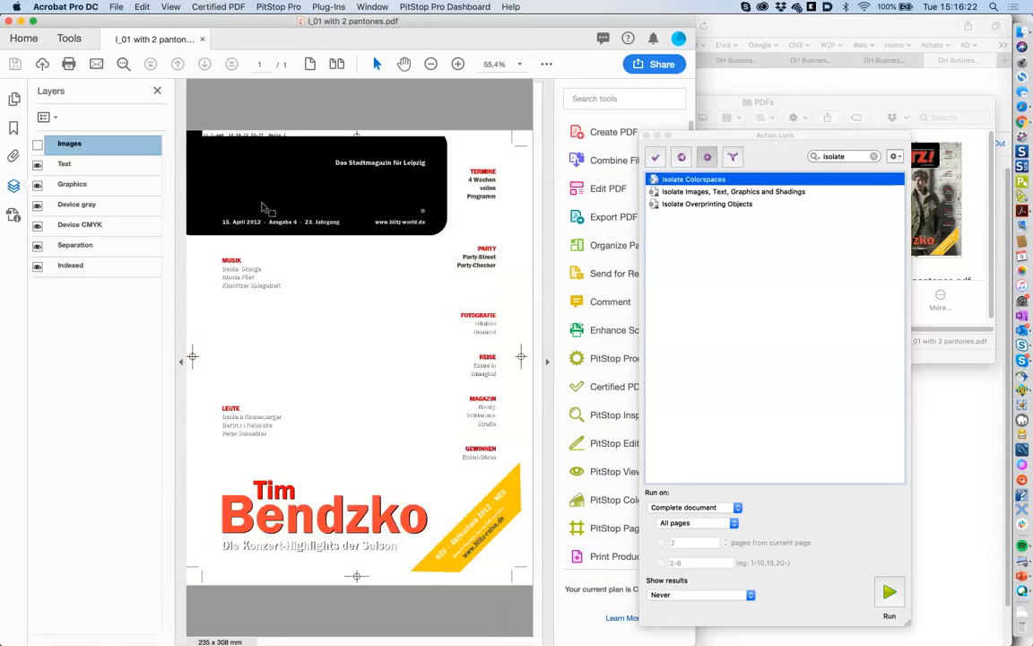
click(38, 144)
click(37, 165)
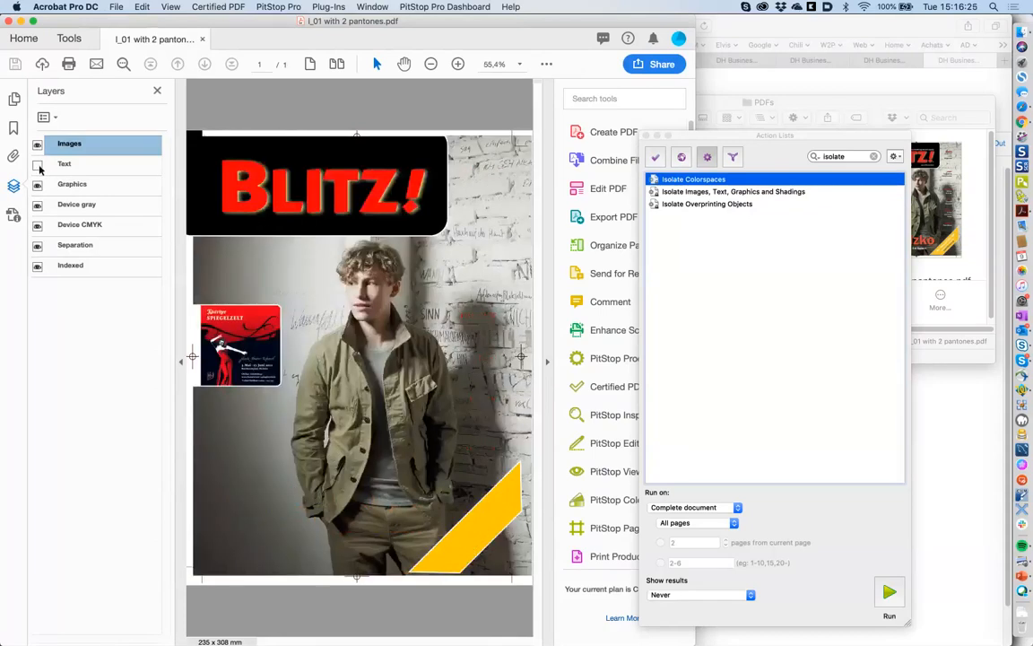
click(37, 165)
- Toggle the Graphics, Device gray and Device CMYK layers off and on to check their content
click(38, 184)
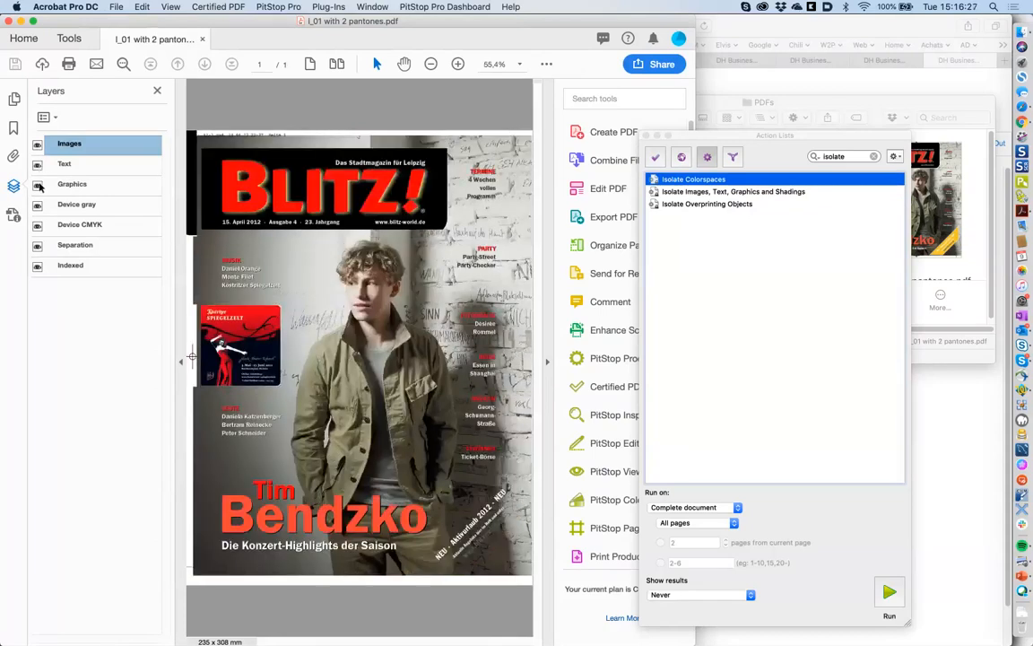
click(38, 185)
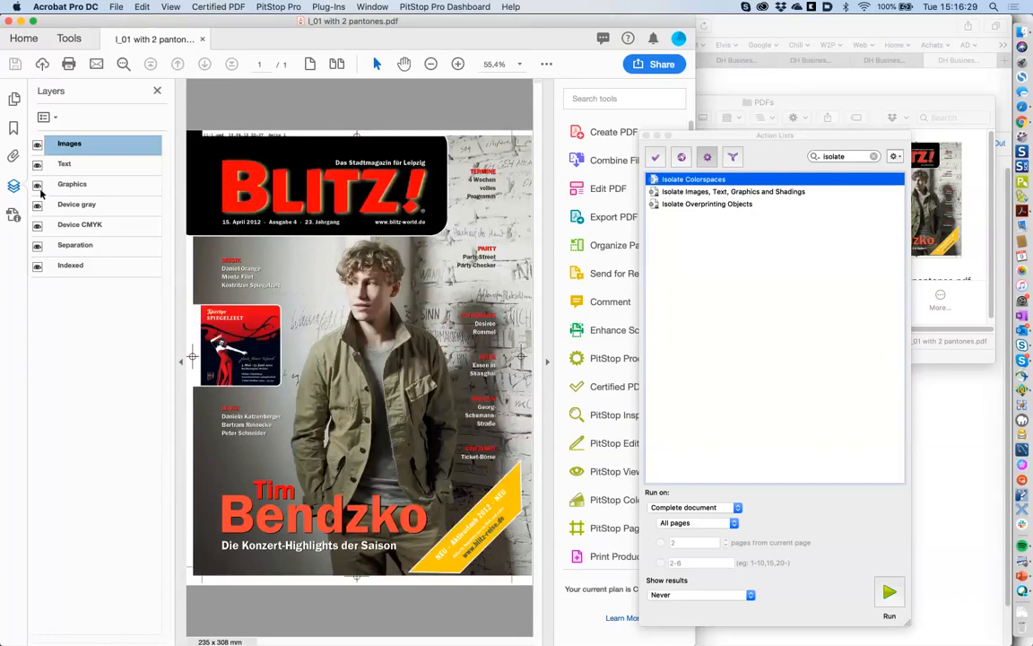
click(38, 205)
click(37, 205)
click(37, 225)
click(37, 225)
click(38, 226)
click(39, 226)
- Toggle the Separation and Indexed layers off and on, then clear the Action Lists search
click(38, 246)
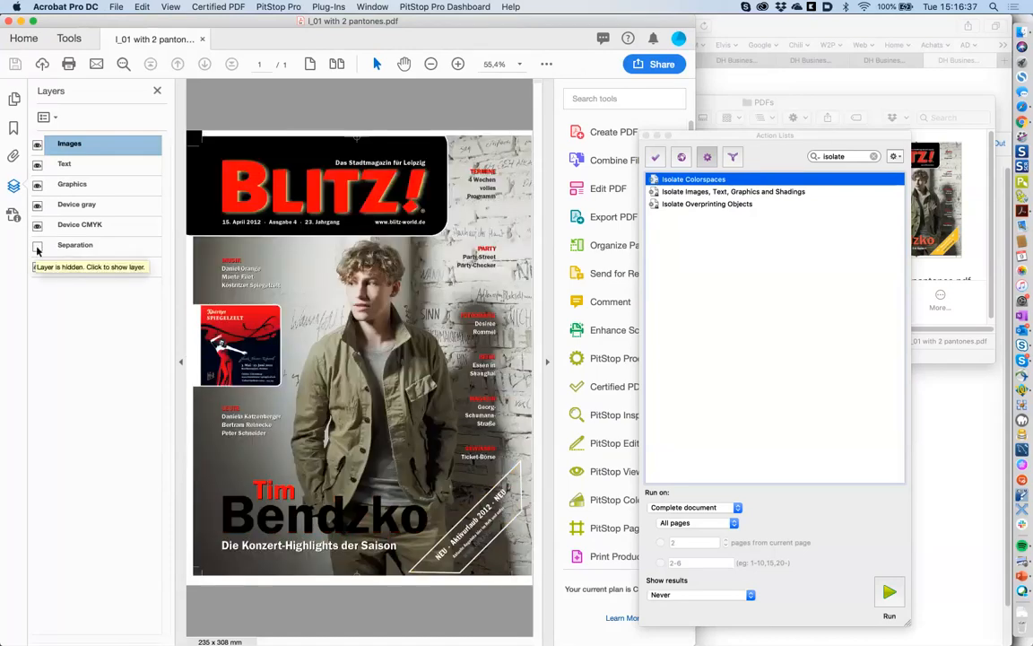
click(38, 247)
click(37, 247)
click(38, 248)
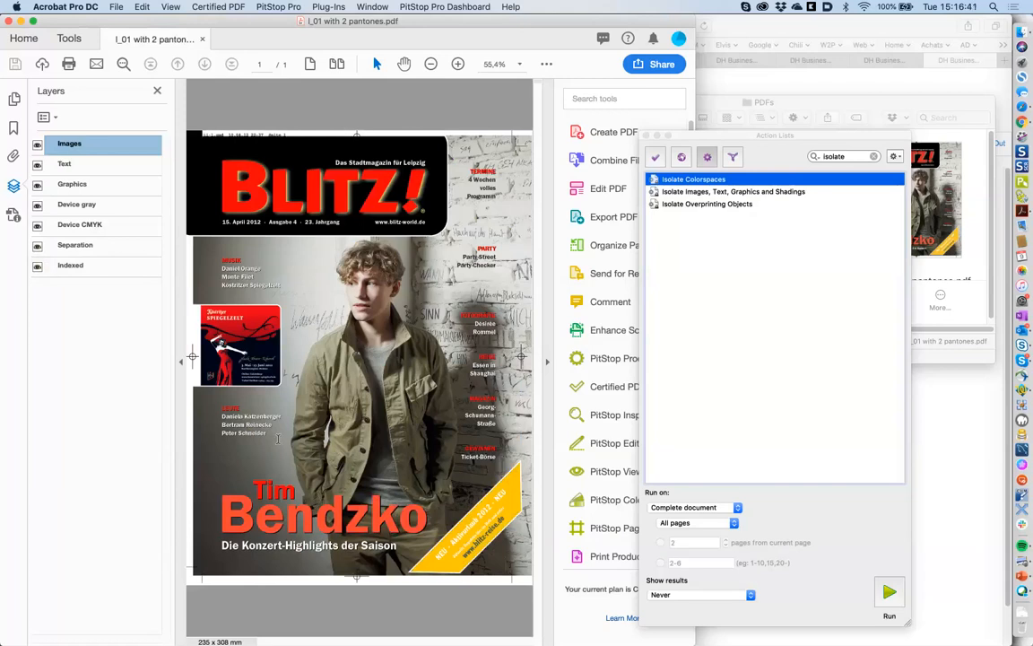
click(37, 266)
click(37, 266)
click(874, 157)
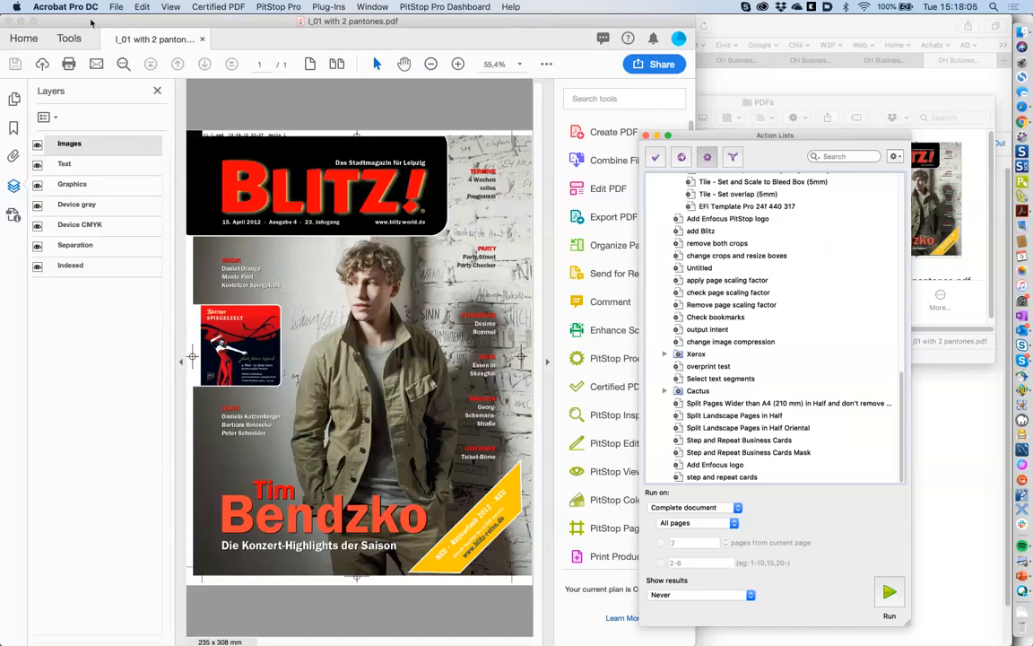
- Reopen enfocus businesscards EU WISW bis.pdf from recent files and go to page 2
click(116, 6)
mouse_move(185, 69)
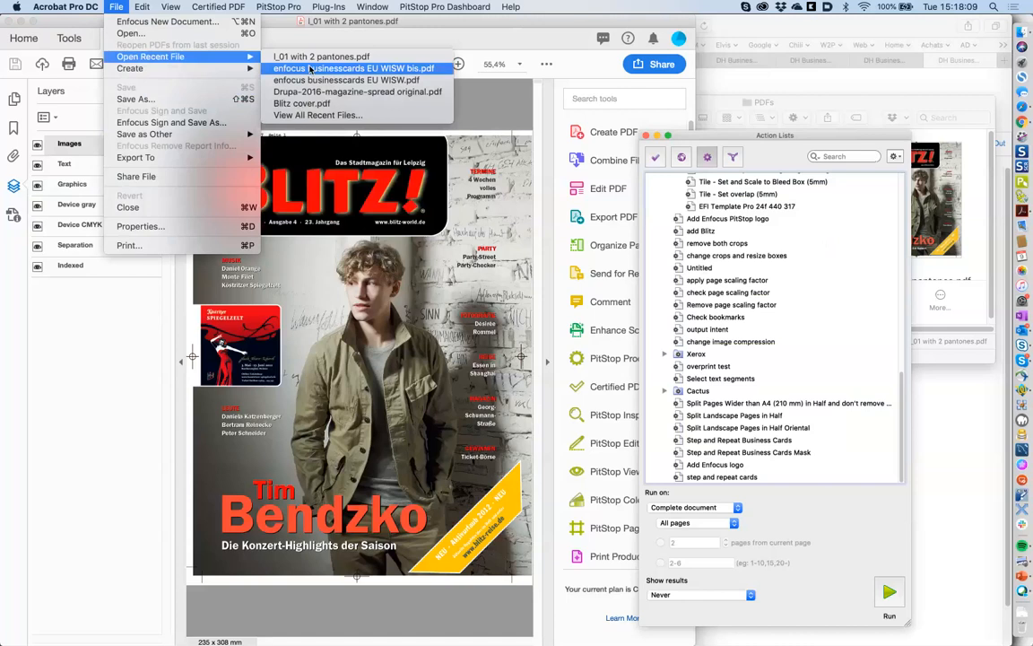
click(310, 69)
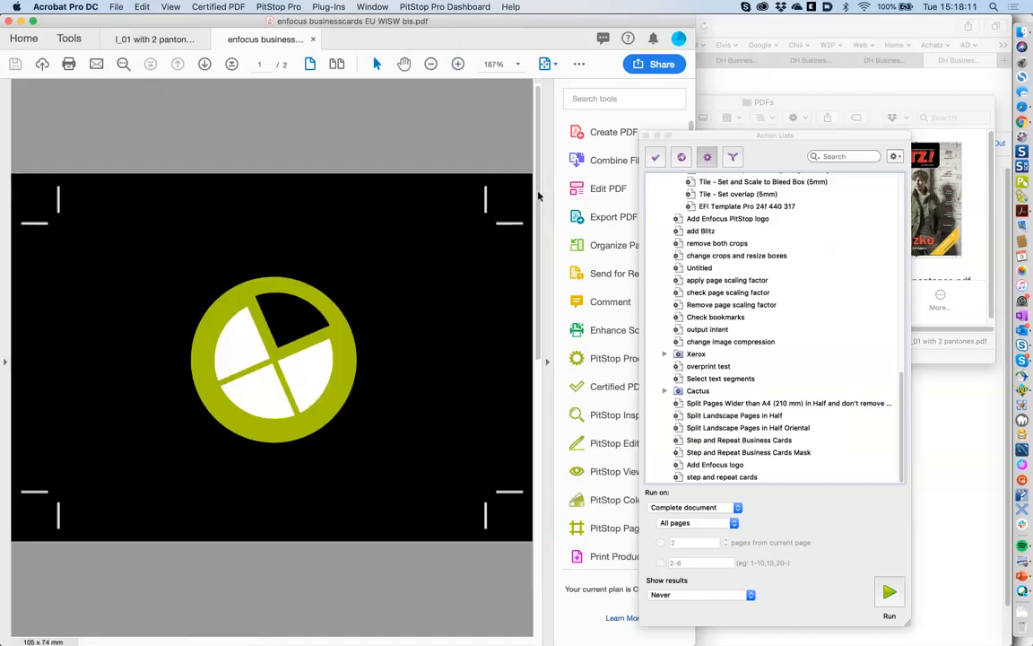
click(540, 380)
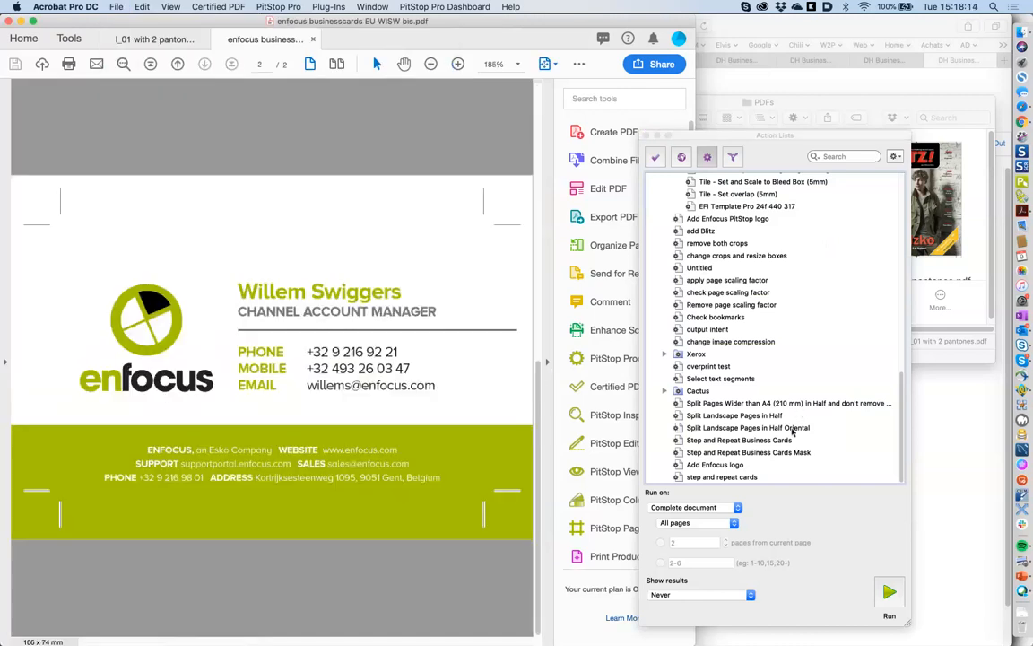
- Filter the Action Lists by 'color font'
click(854, 156)
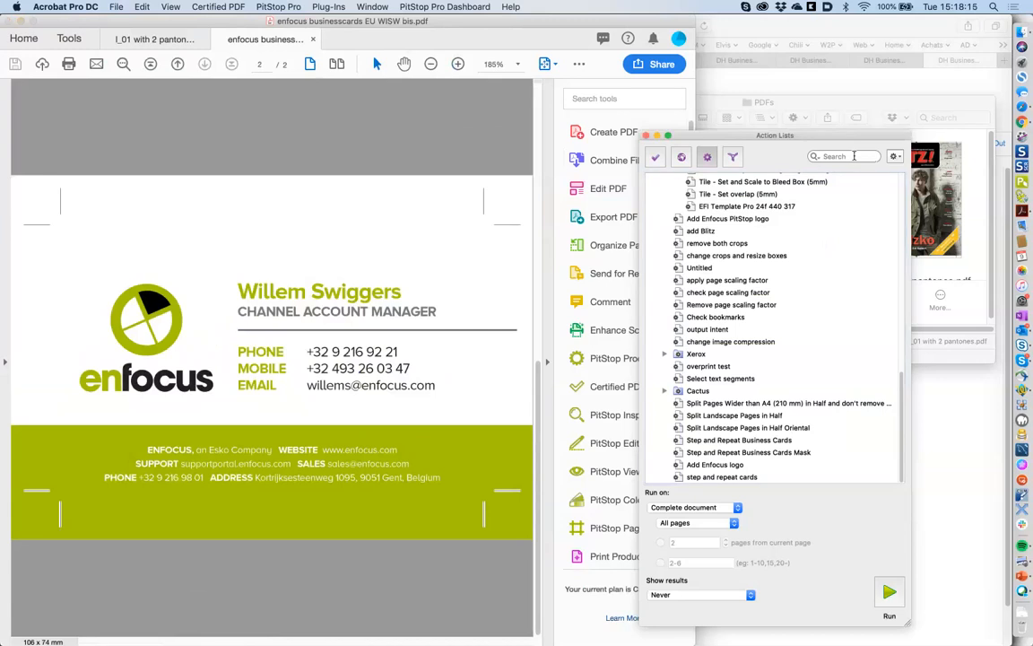
text(color font)
scroll(777, 336, down, 15)
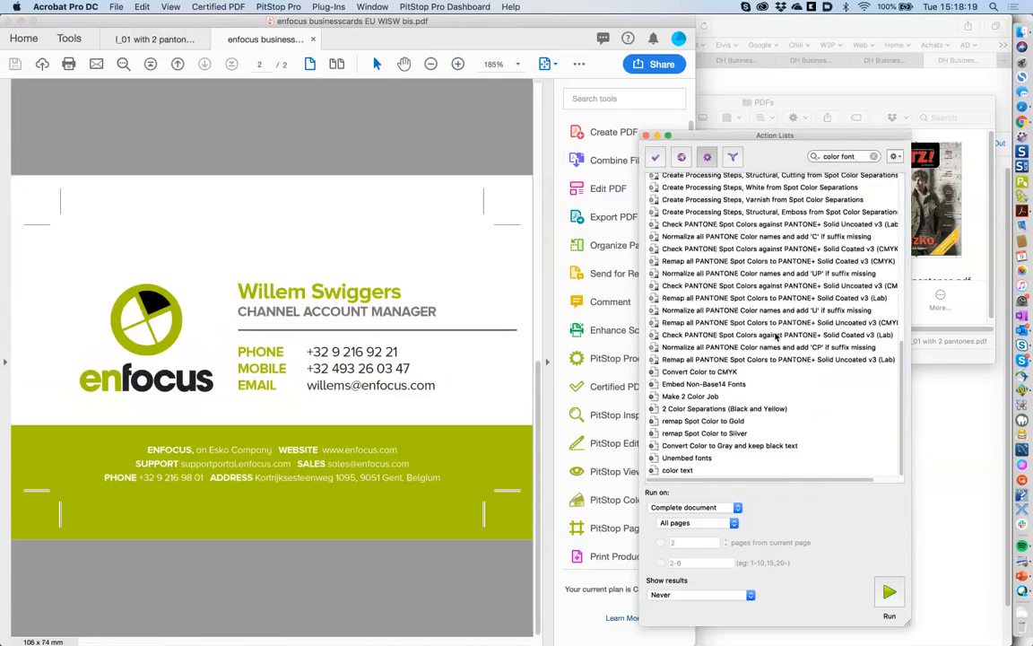
- Edit color text, inspect its font and OR steps, and search the action library for 'log selecti'
double_click(684, 470)
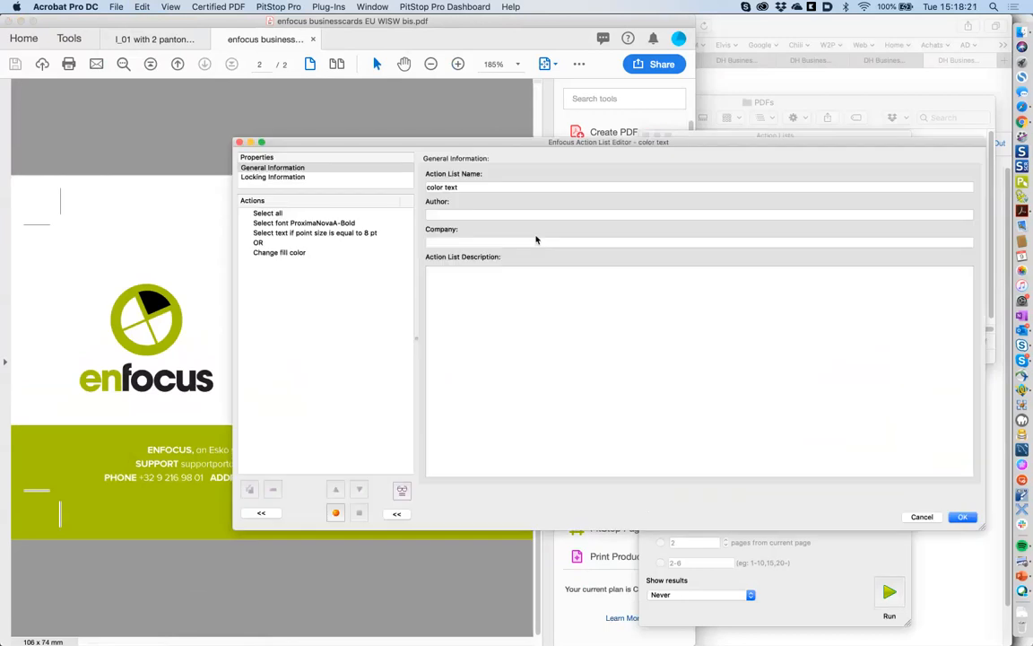
click(376, 222)
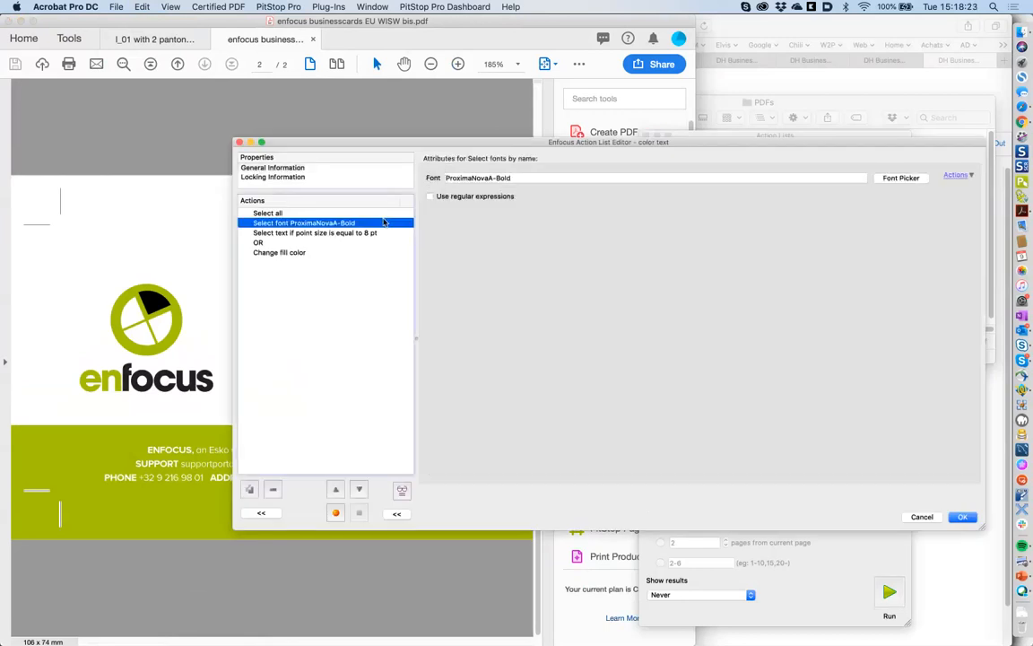
click(292, 242)
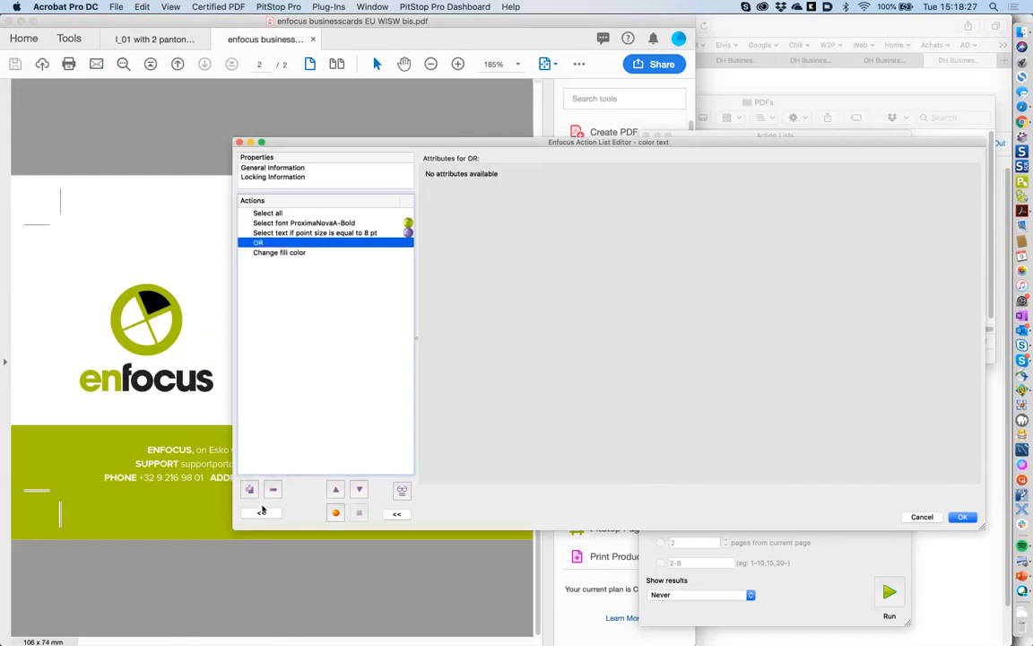
click(272, 514)
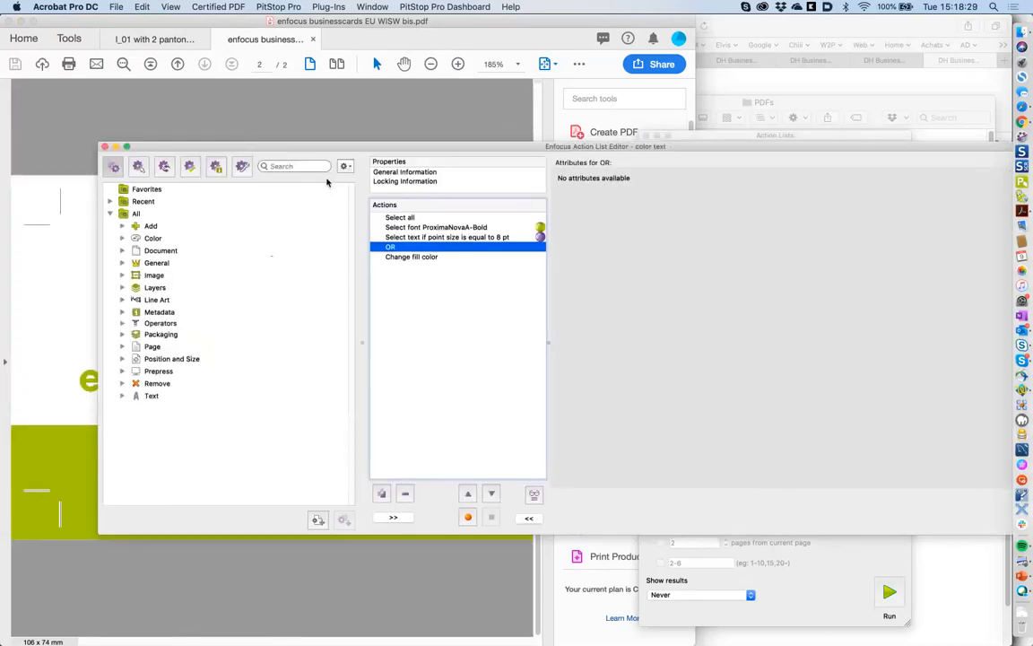
click(311, 166)
text(log )
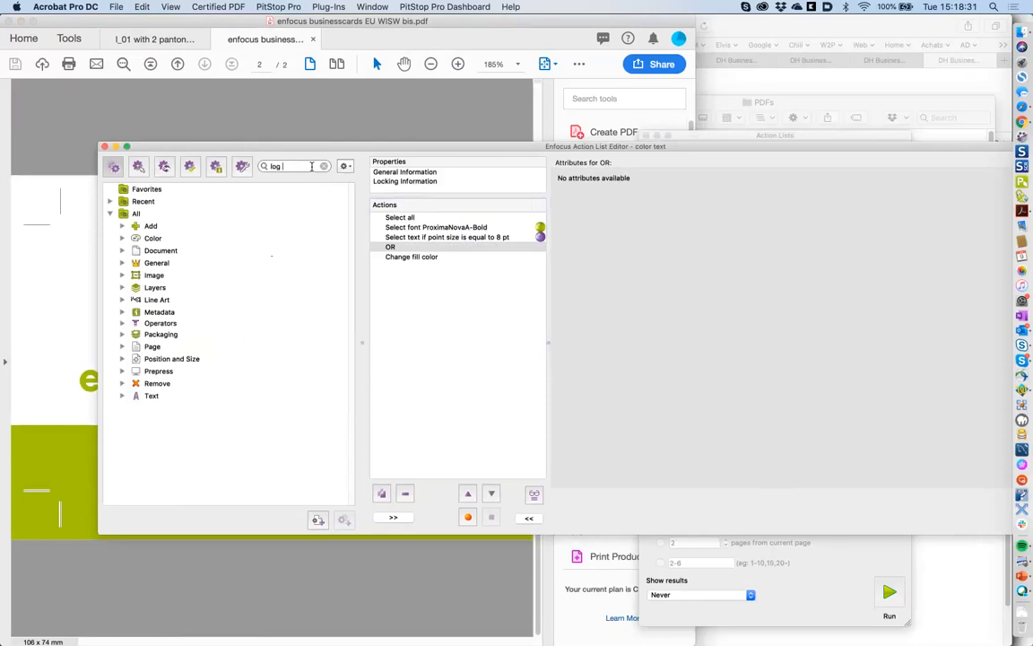
text(selecti)
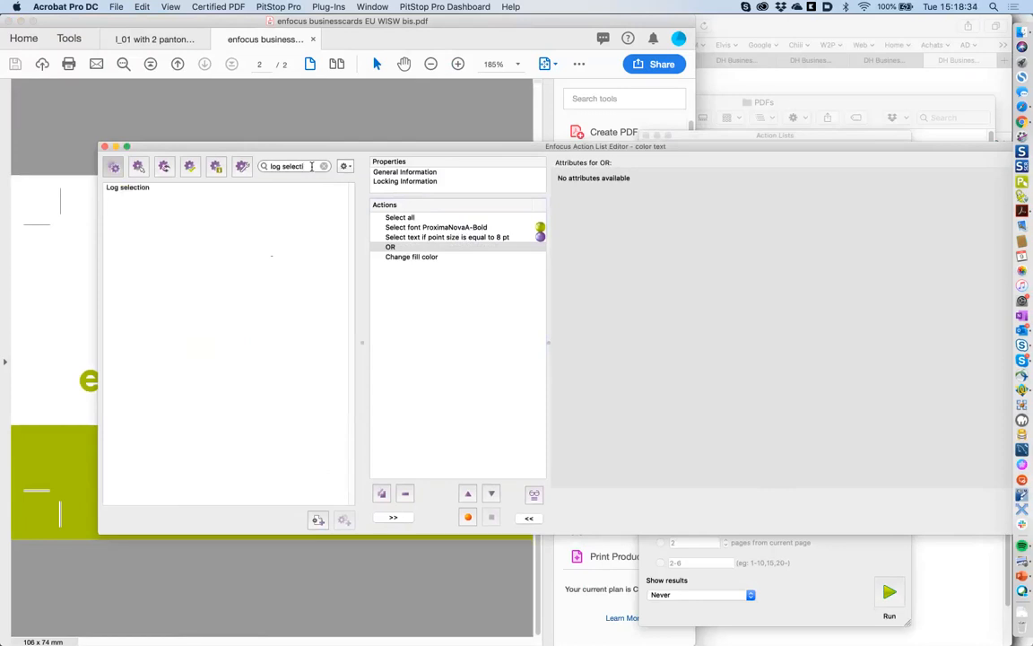
- Add a Log absence of selection step after OR that logs only when nothing is selected
double_click(130, 189)
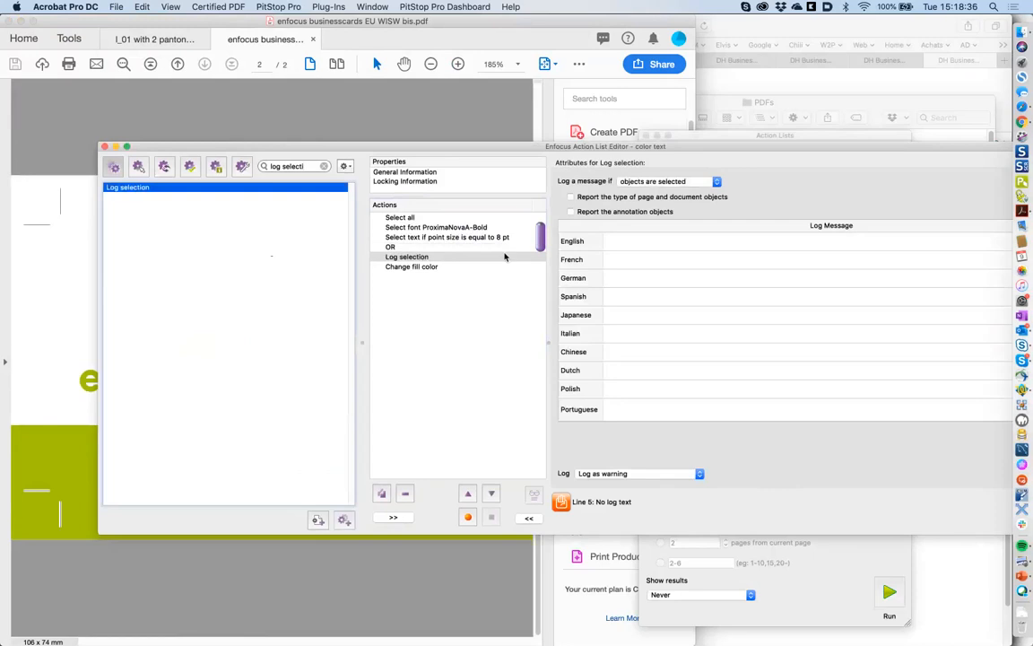
click(632, 244)
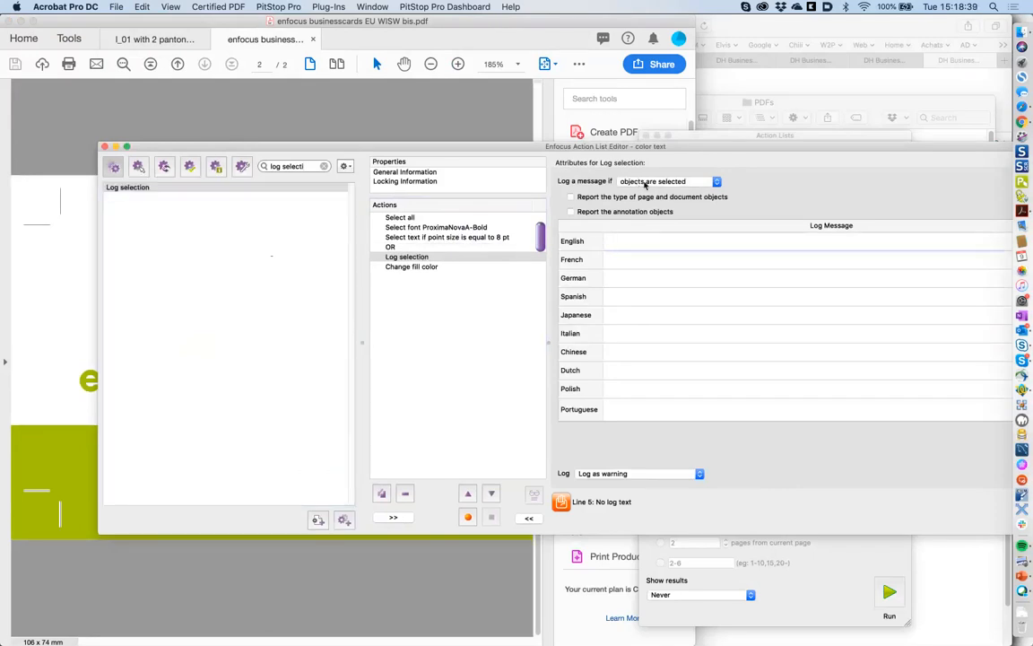
click(645, 183)
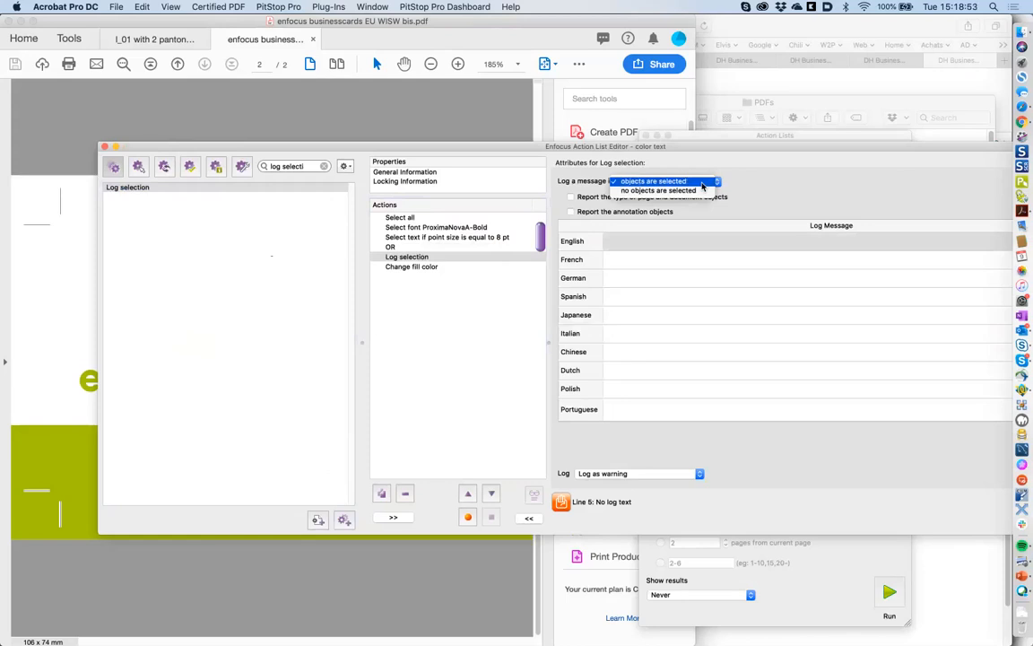
click(702, 190)
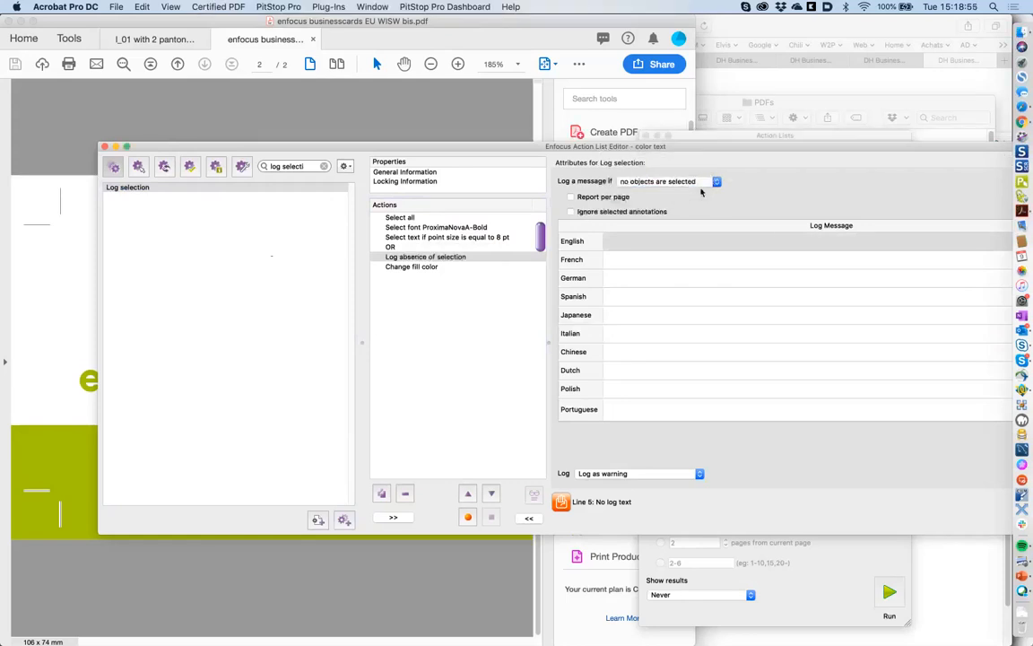
- Enter the English log message 'no arial font in this document'
click(641, 240)
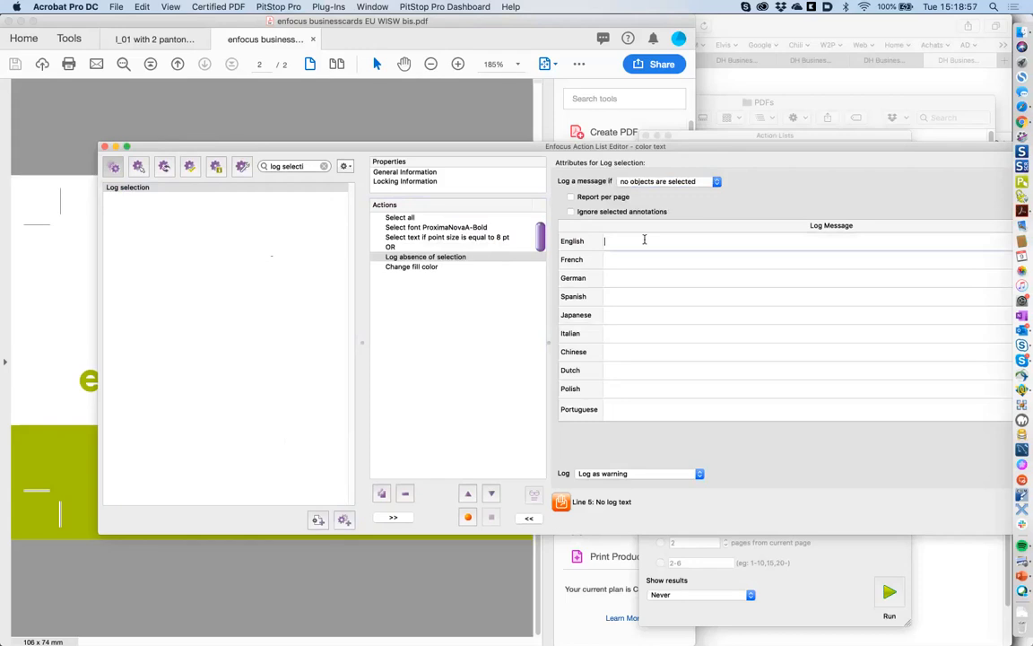
text(no courire)
text( font)
key(BackSpace)
key(BackSpace)
key(BackSpace)
key(BackSpace)
key(BackSpace)
key(BackSpace)
key(BackSpace)
key(BackSpace)
text(er font o)
key(BackSpace)
text(in)
double_click(626, 242)
text(ariall)
click(687, 240)
text(this document)
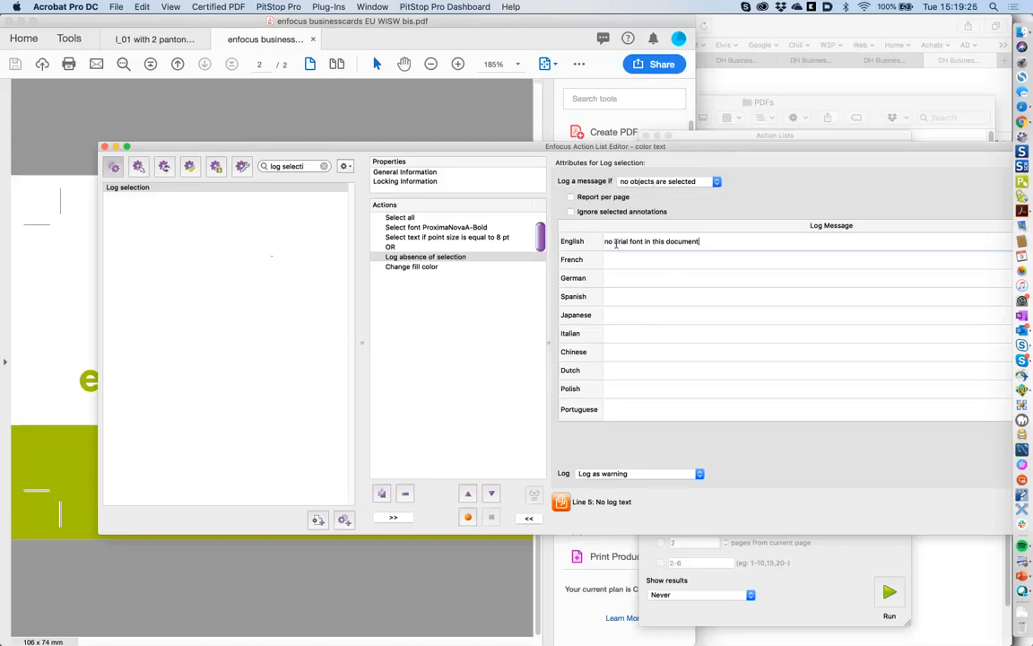
- Set the message's log severity to 'Log as warning'
drag(684, 153, 567, 151)
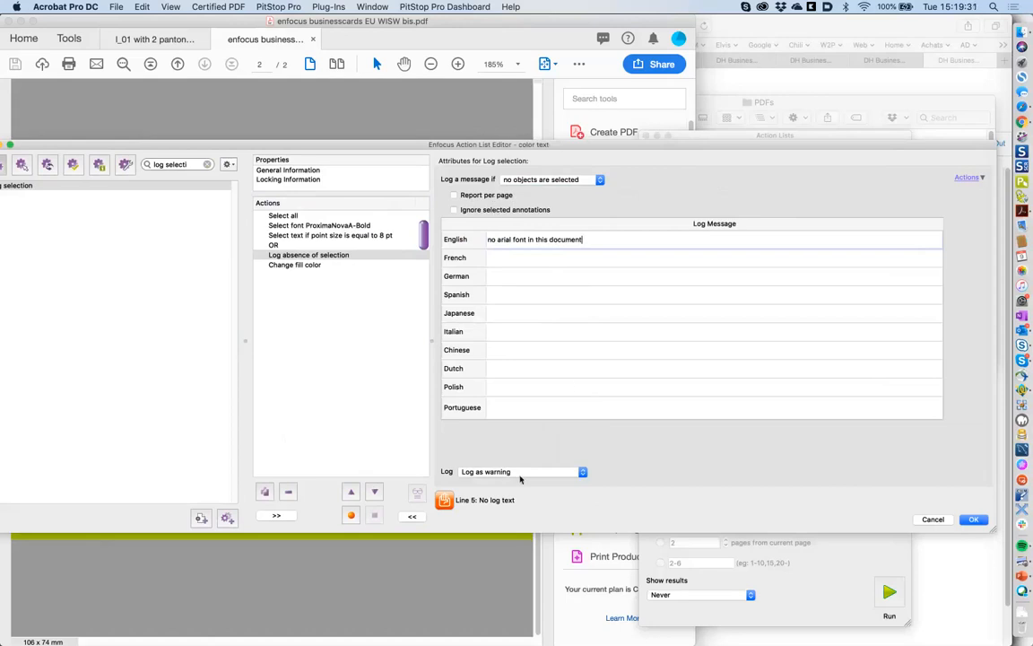
click(481, 472)
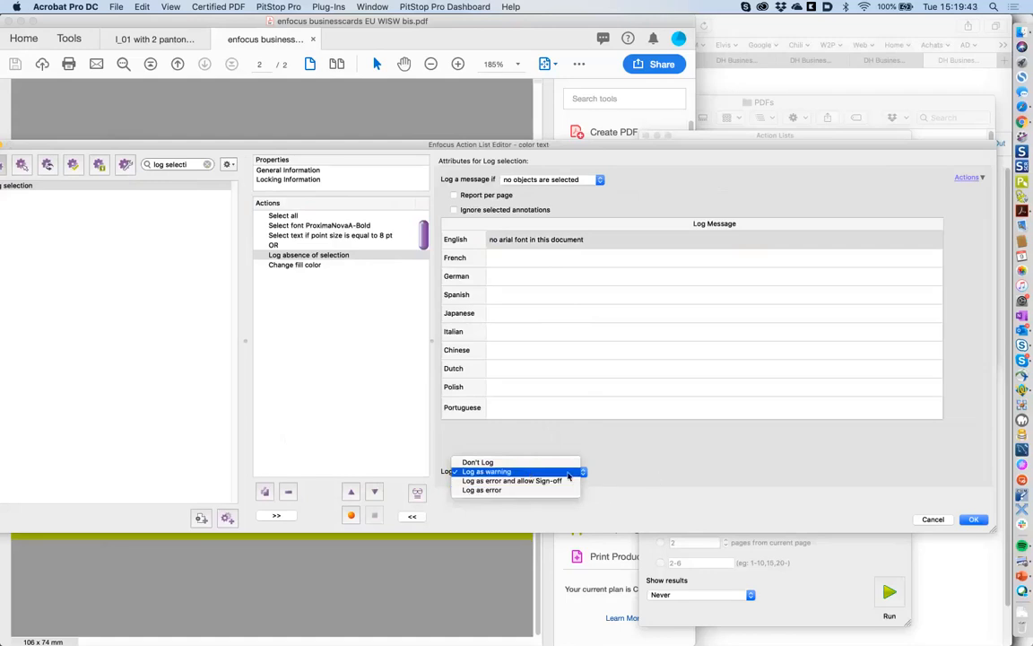
click(516, 472)
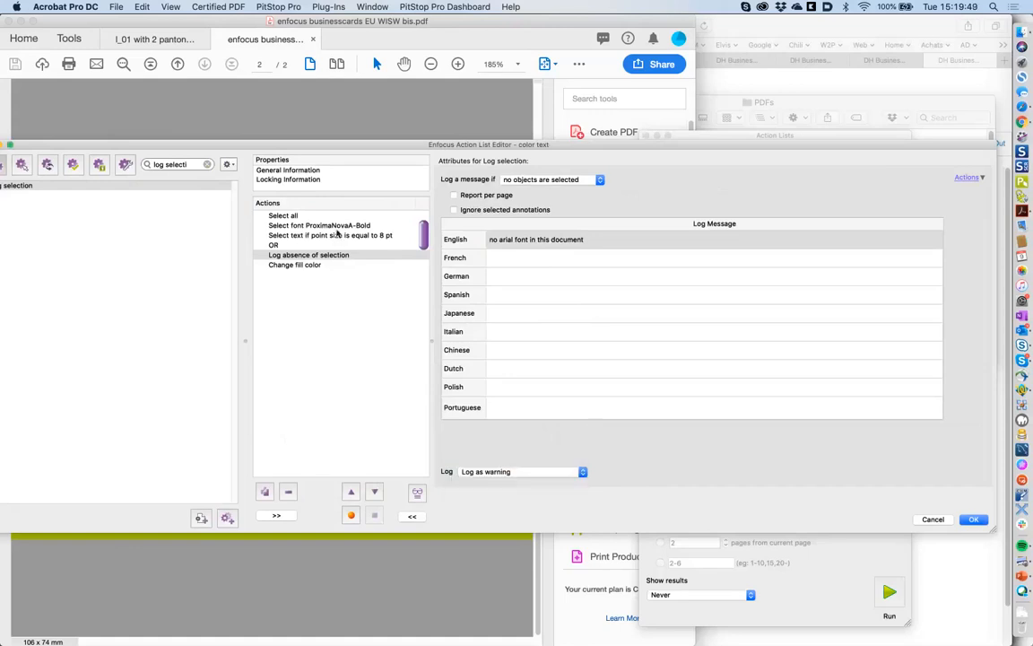
click(332, 226)
- Change the Select font step from ProximaNovaA-Bold to Arial and save the action list
triple_click(542, 181)
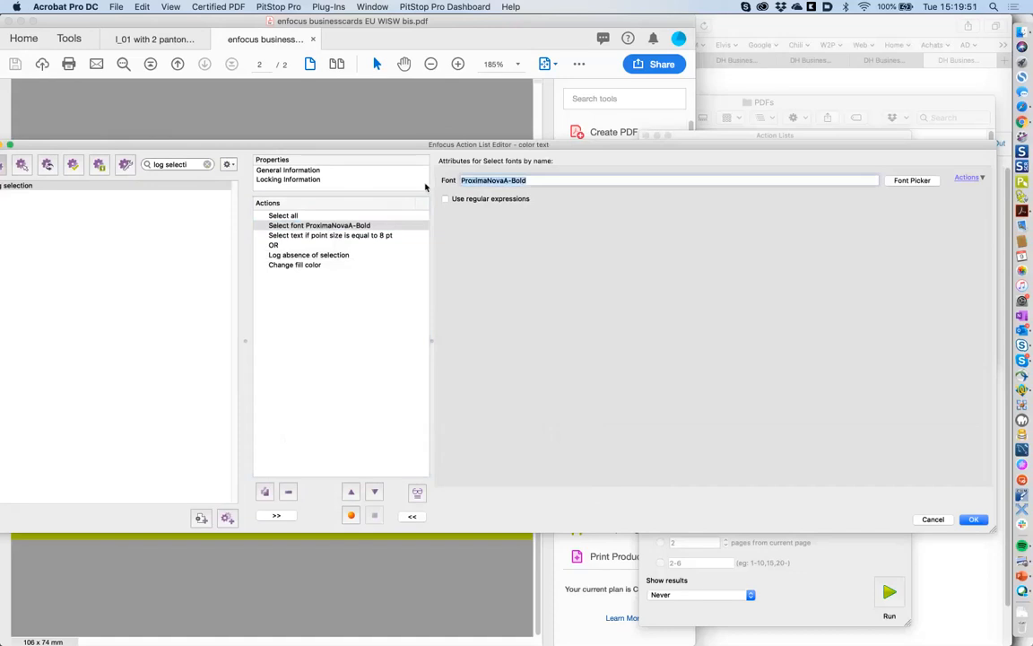
text(Arial)
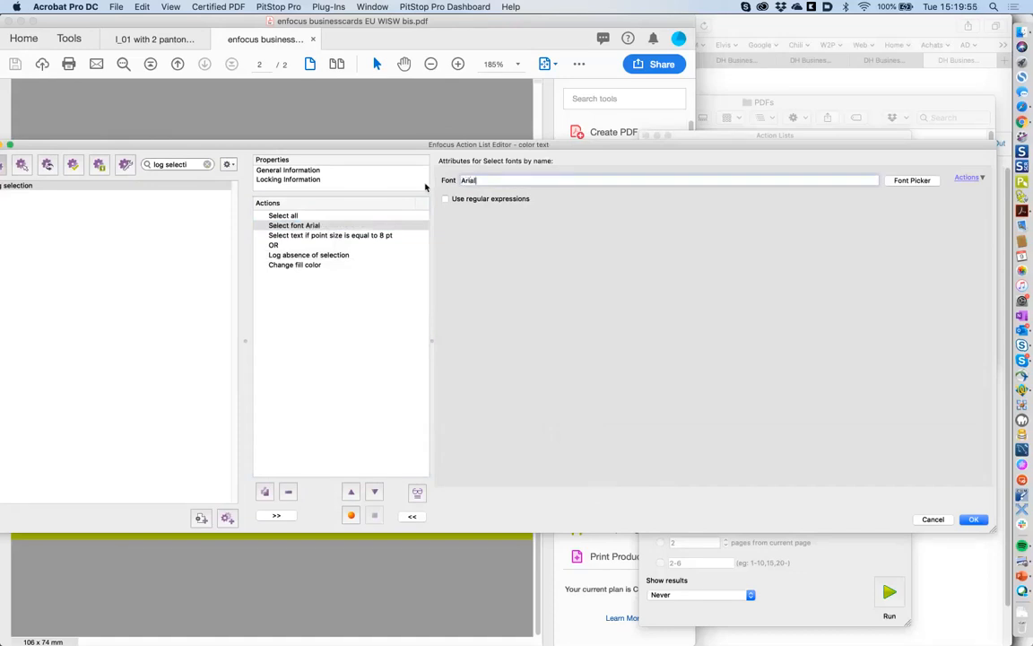
drag(457, 146, 512, 148)
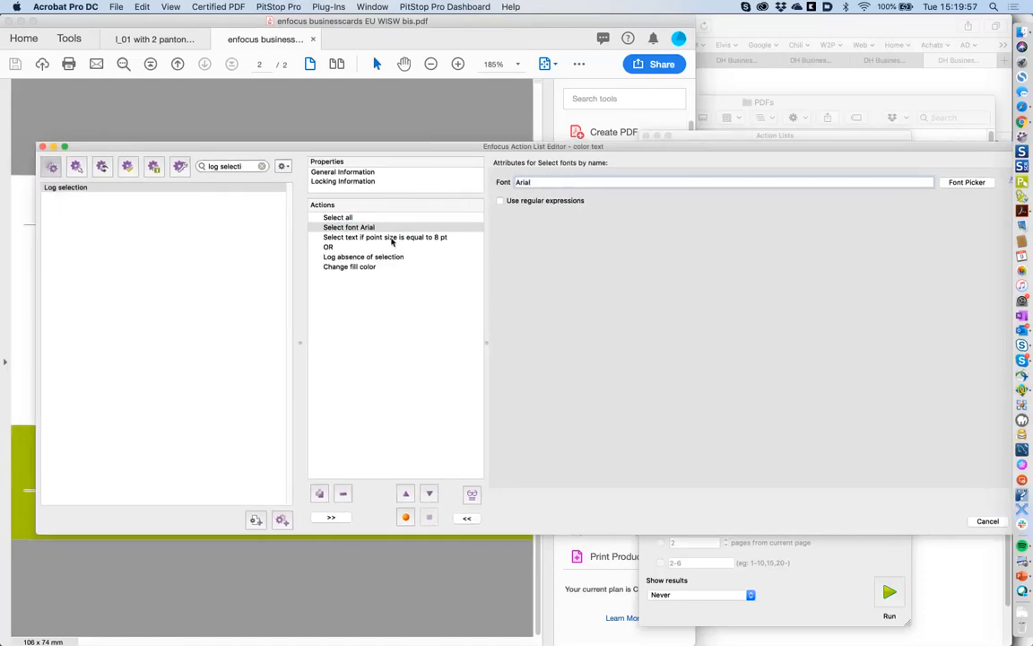
drag(911, 149, 791, 156)
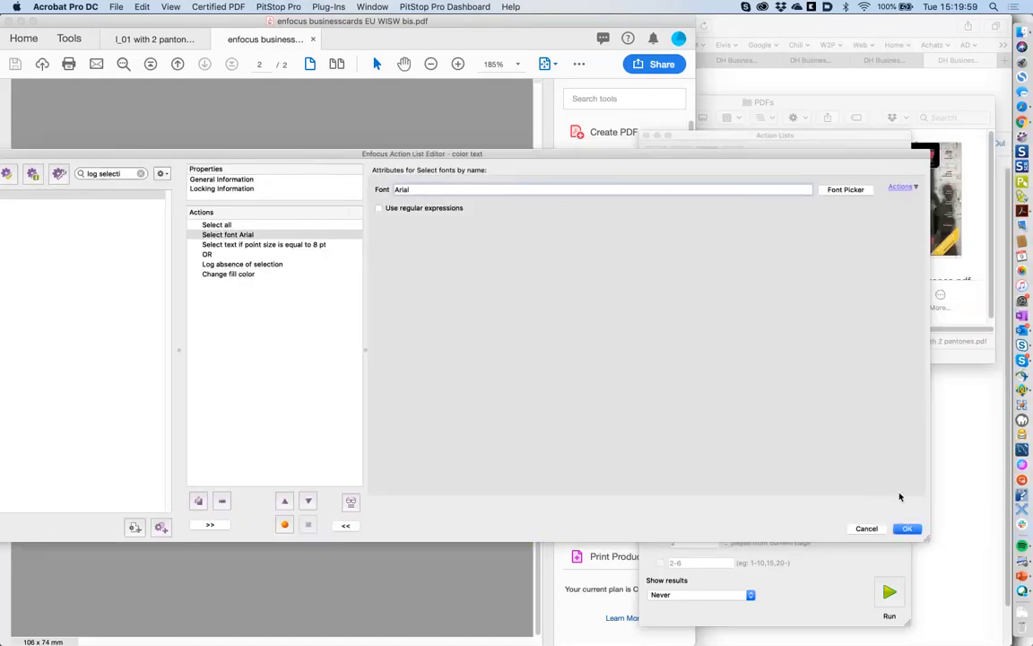
click(908, 529)
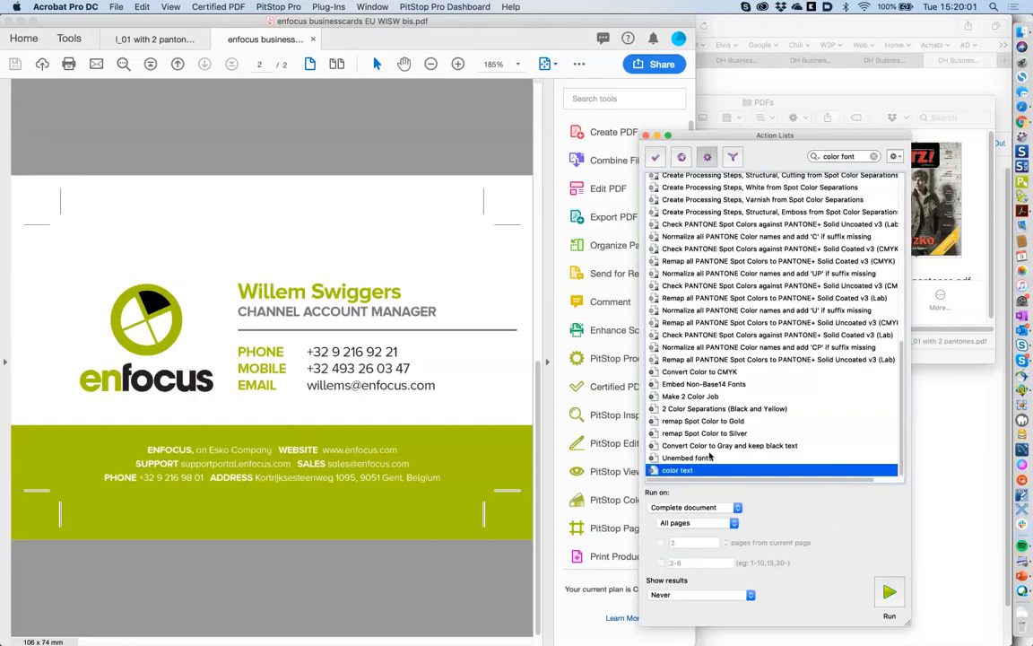
- Run color text on the business card, then revert the card to its saved version
click(889, 592)
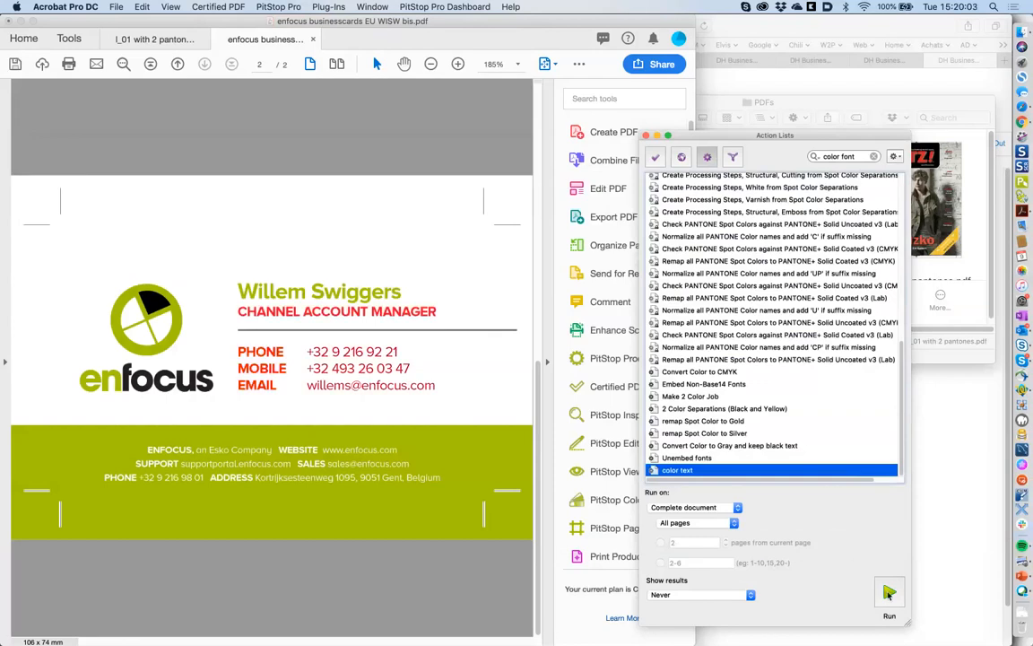
click(117, 6)
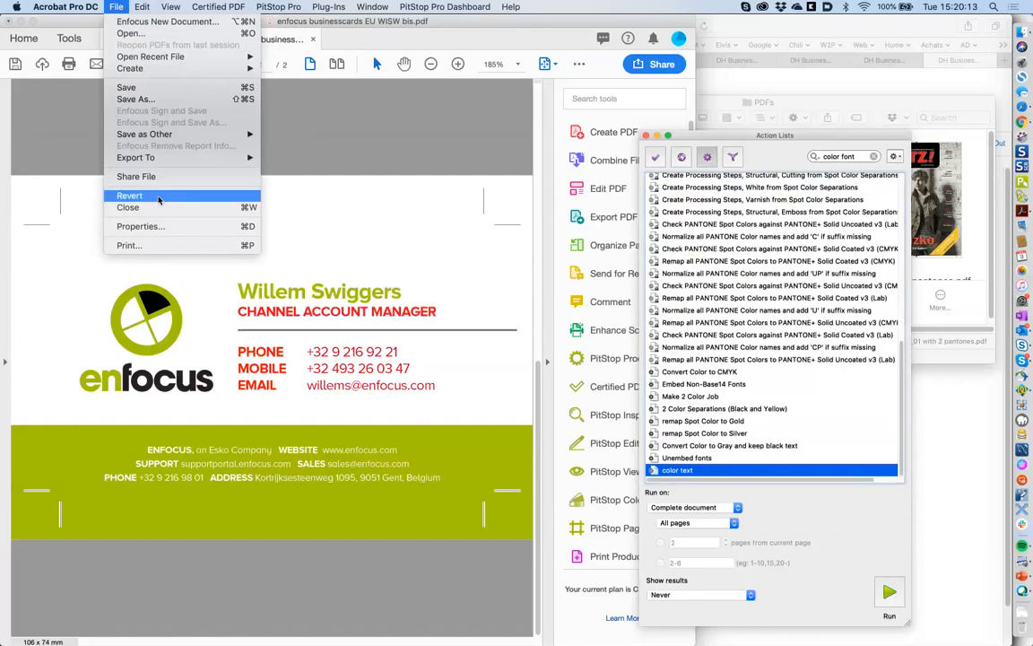
click(159, 199)
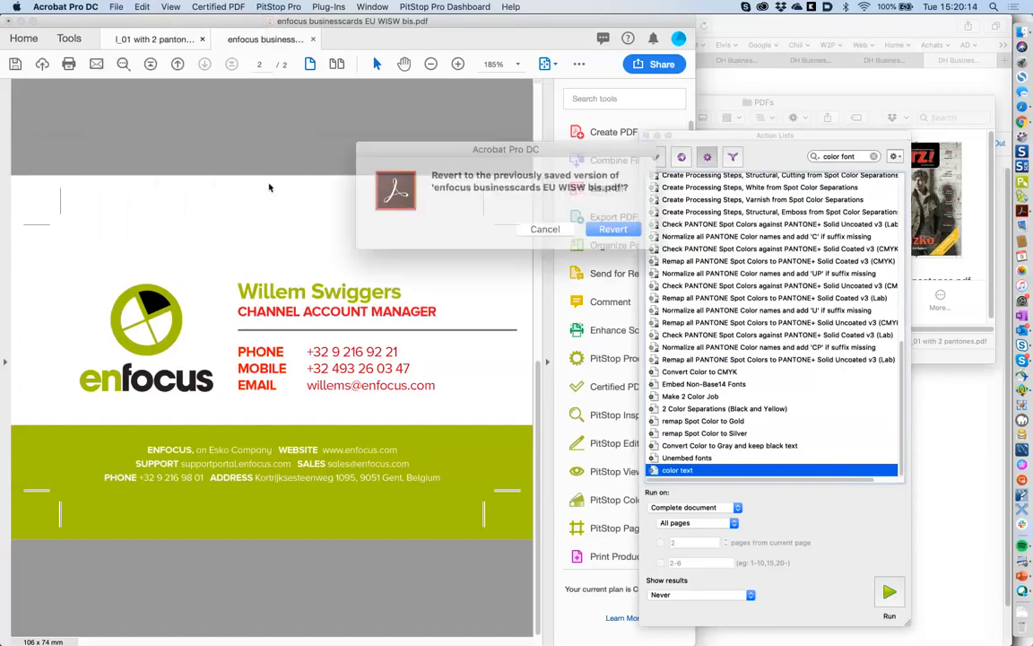
click(599, 225)
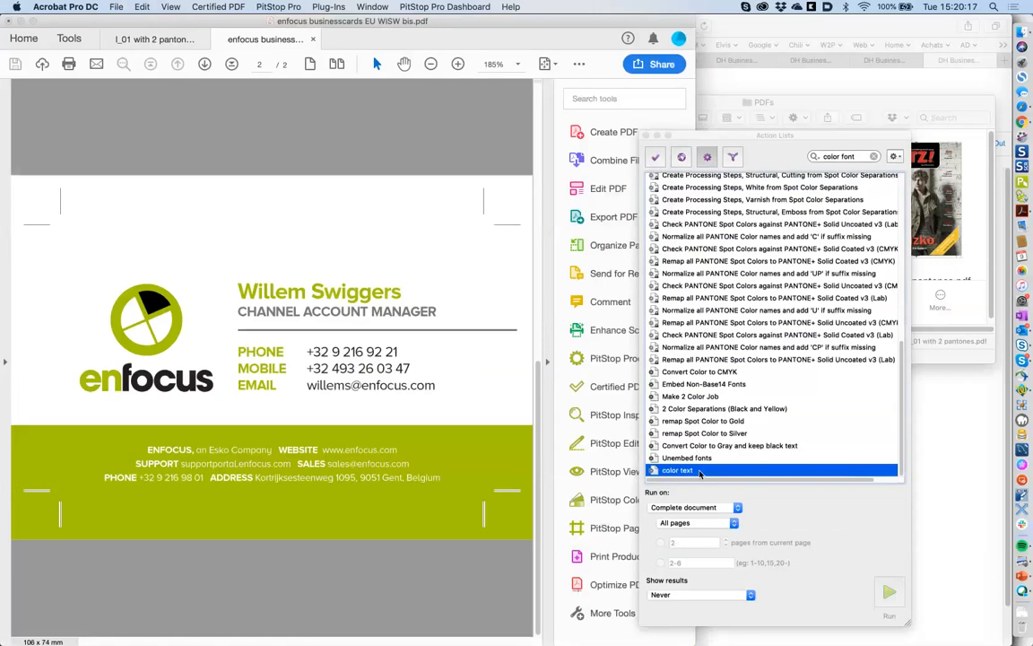
double_click(696, 471)
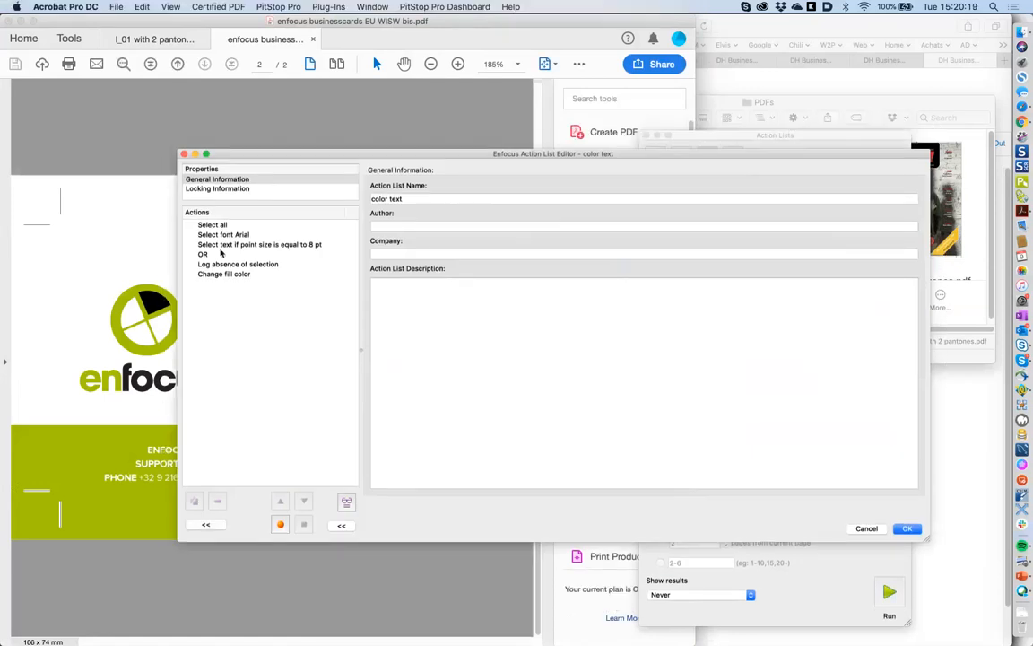
- Remove the OR step and the 8 pt point-size condition from the color text list
click(221, 254)
click(238, 234)
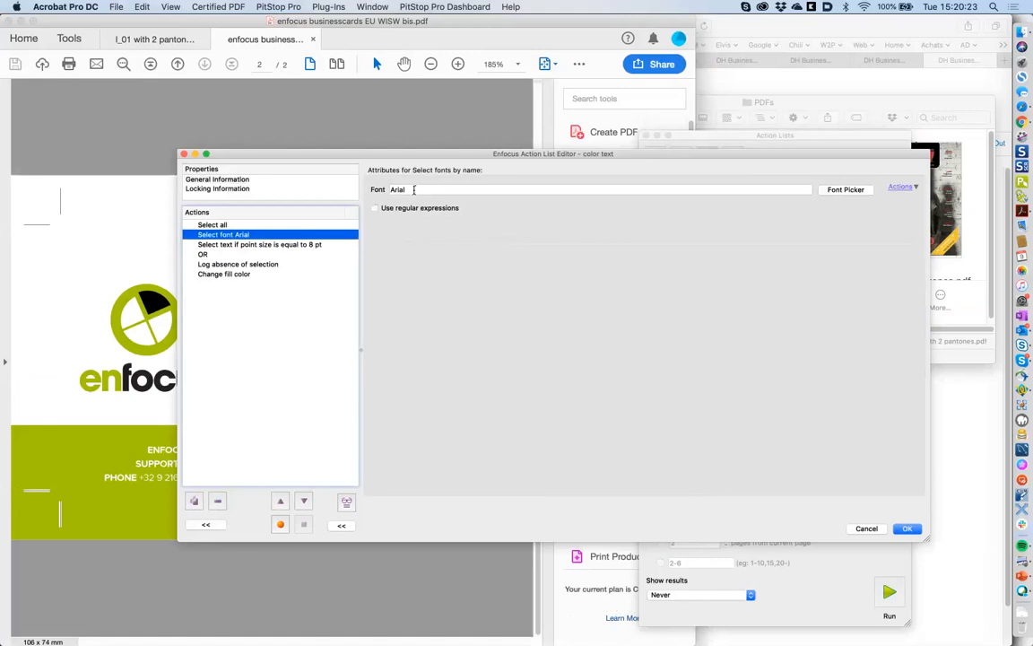
click(216, 255)
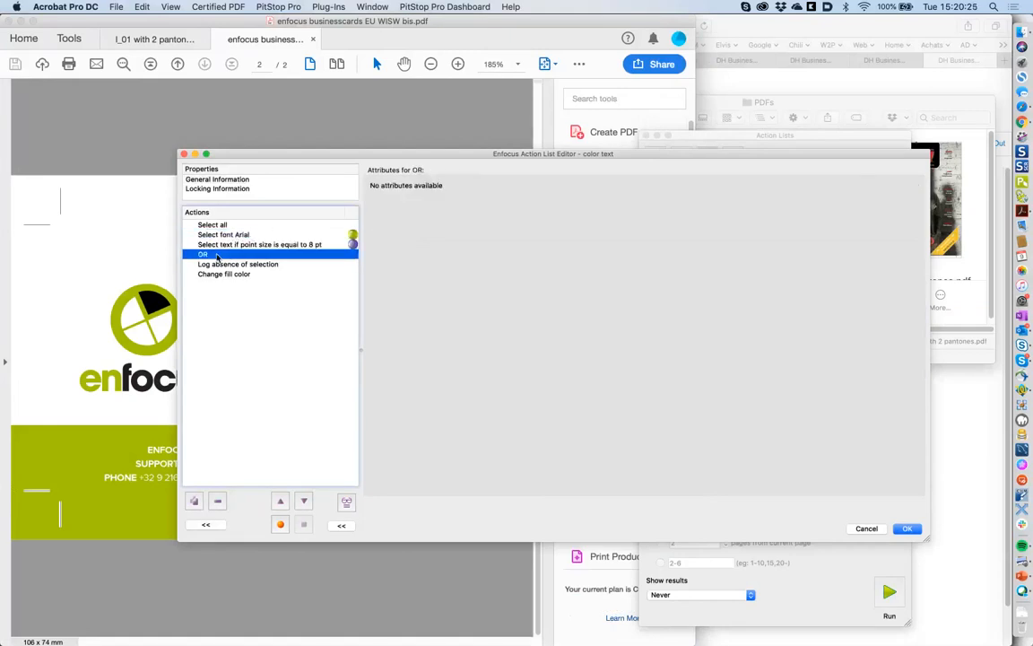
click(254, 245)
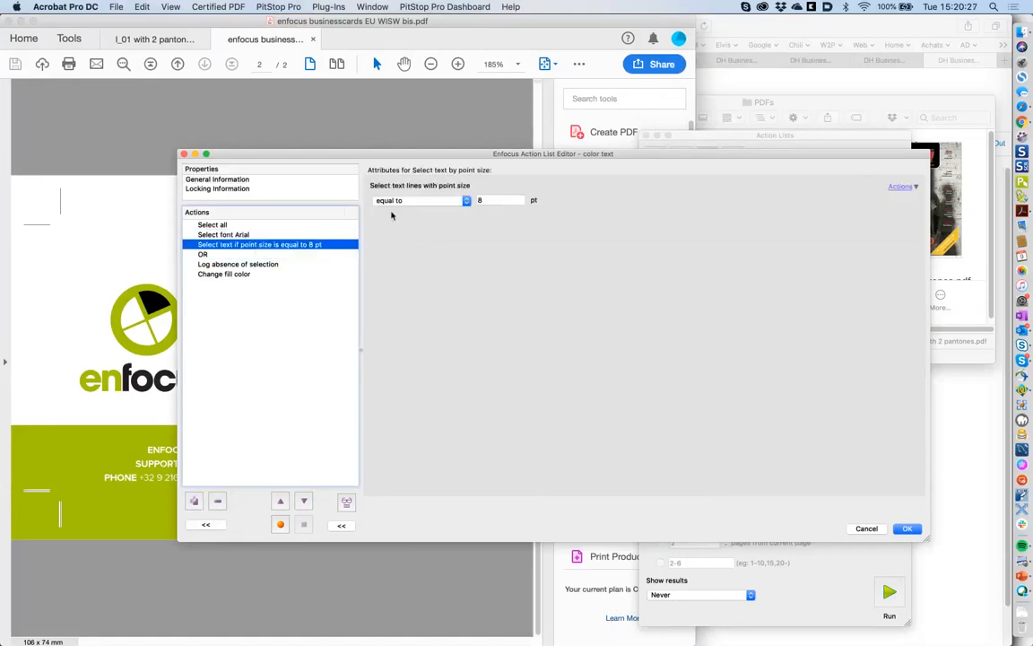
drag(426, 157, 507, 168)
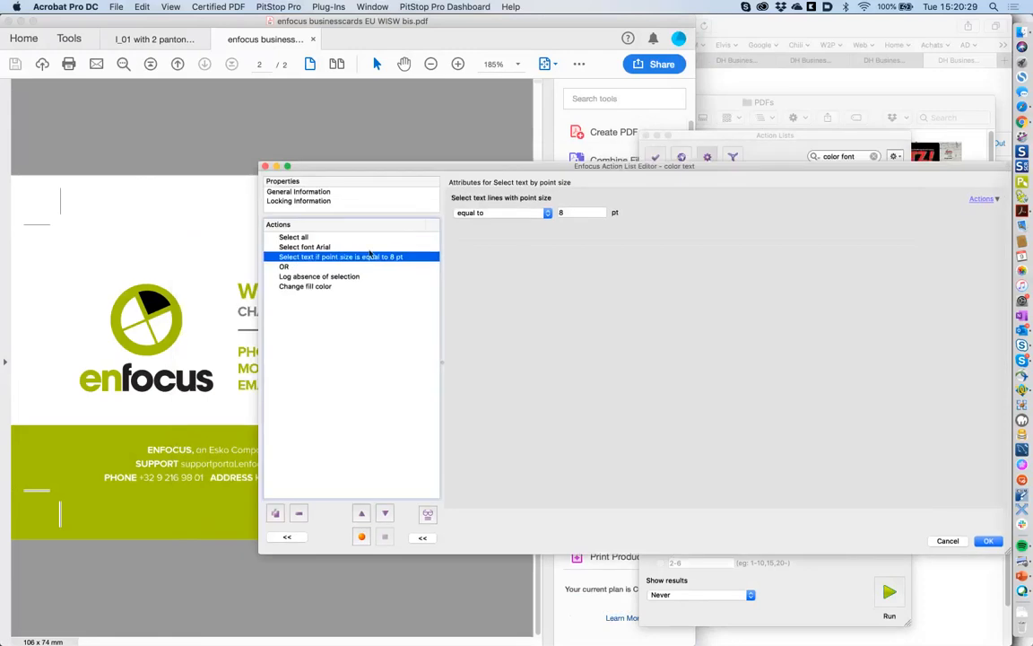
click(294, 267)
click(276, 513)
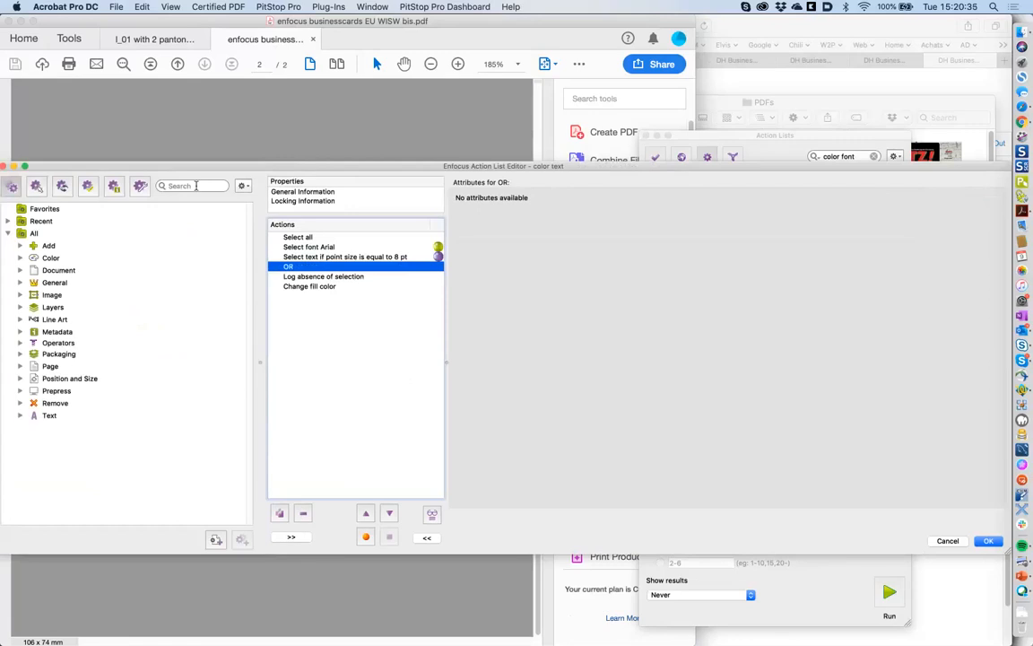
drag(251, 166, 335, 168)
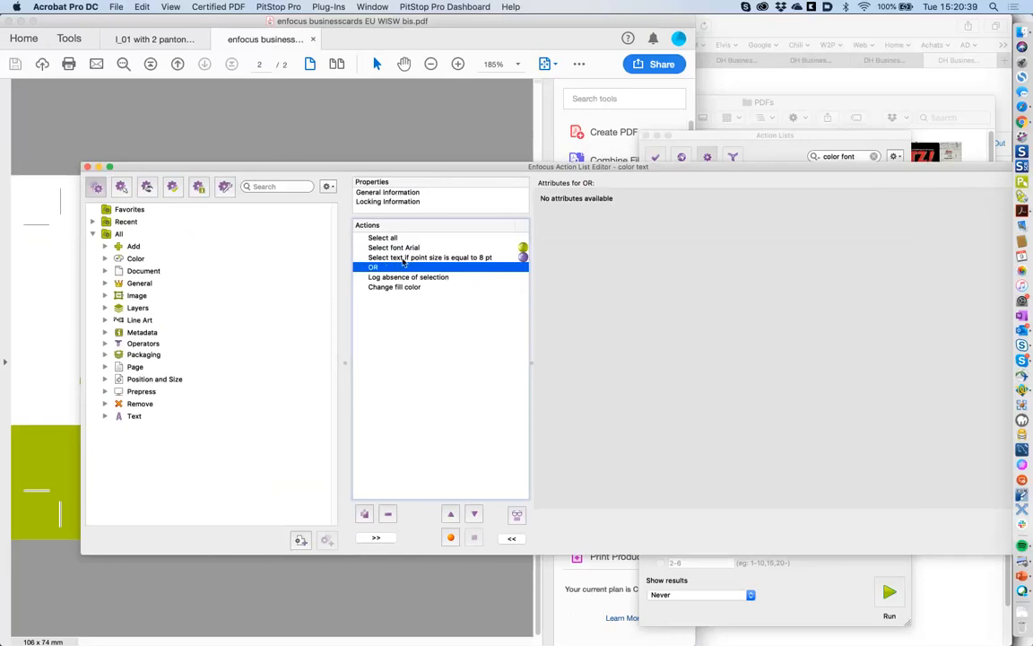
shift+click(403, 259)
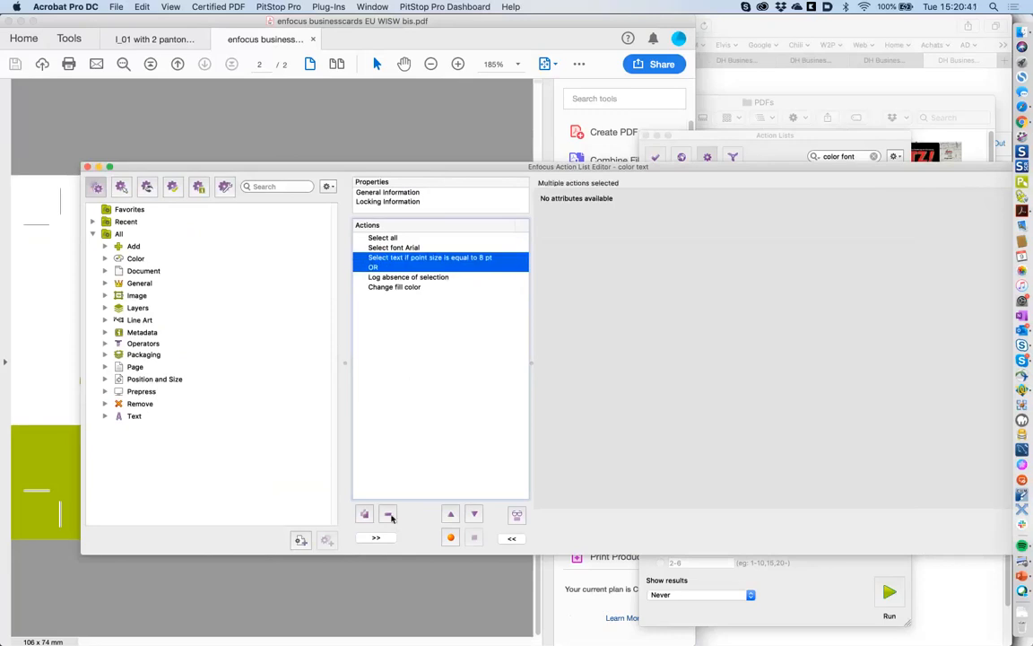
click(391, 516)
- Delete the red Change fill color step and save the trimmed list
click(412, 248)
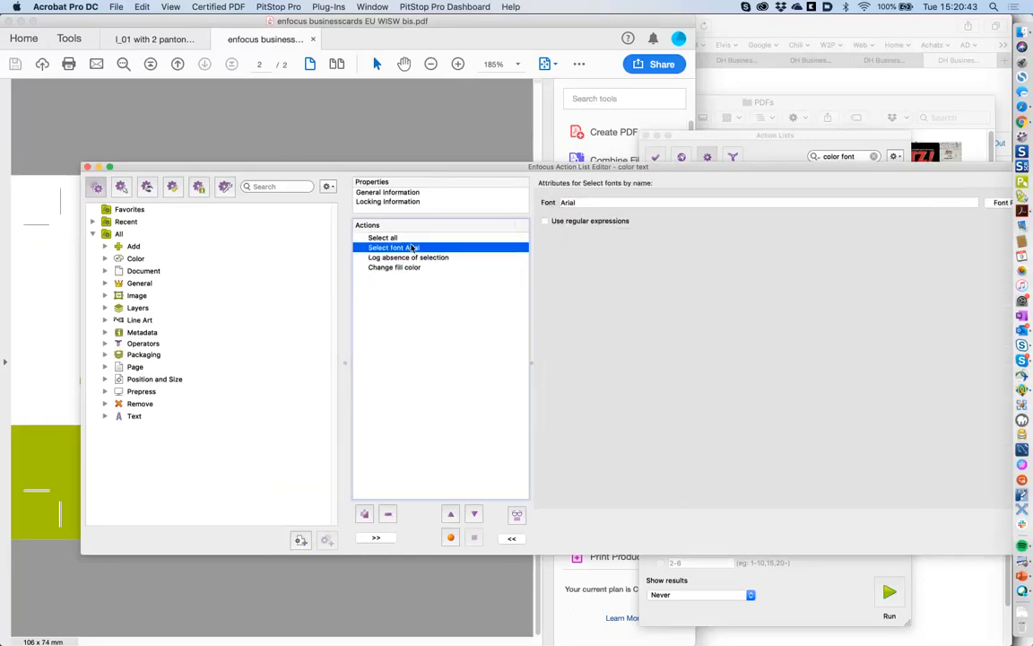
click(430, 258)
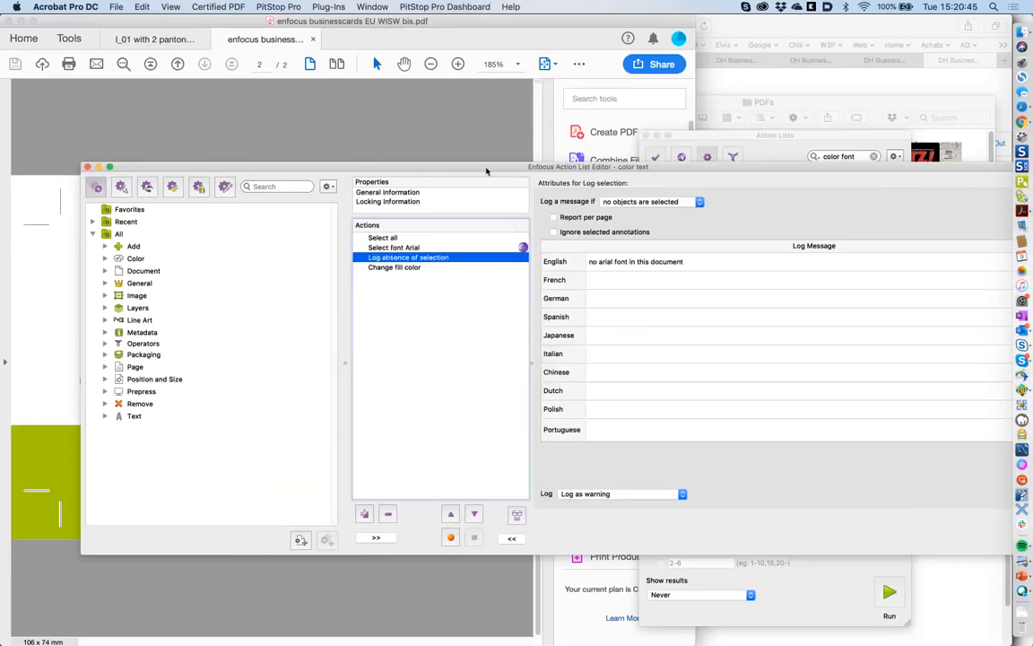
drag(487, 171, 418, 156)
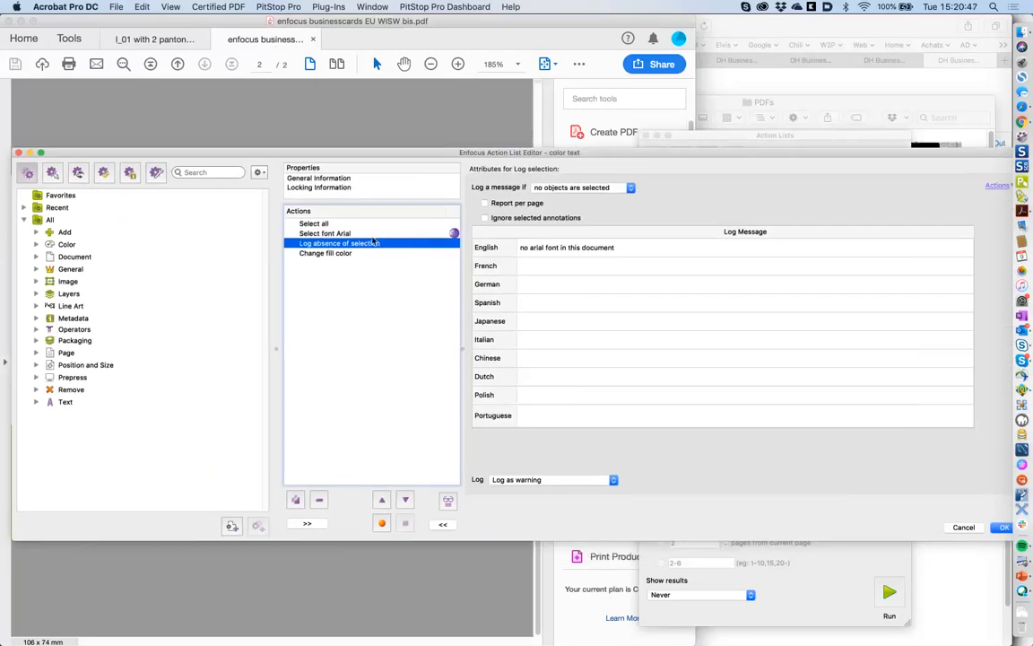
click(373, 253)
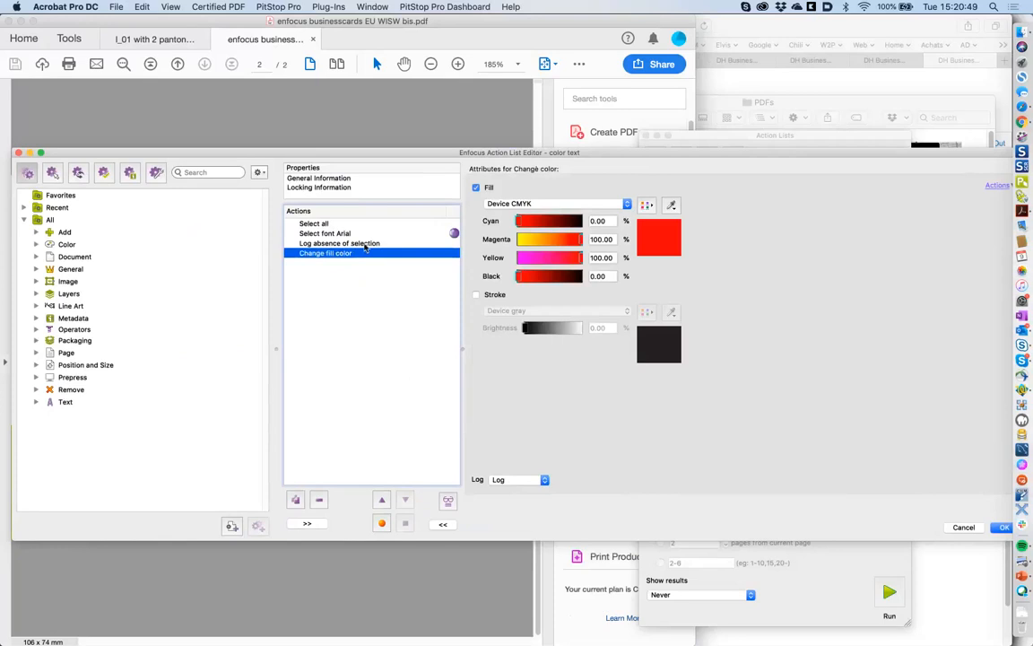
click(345, 244)
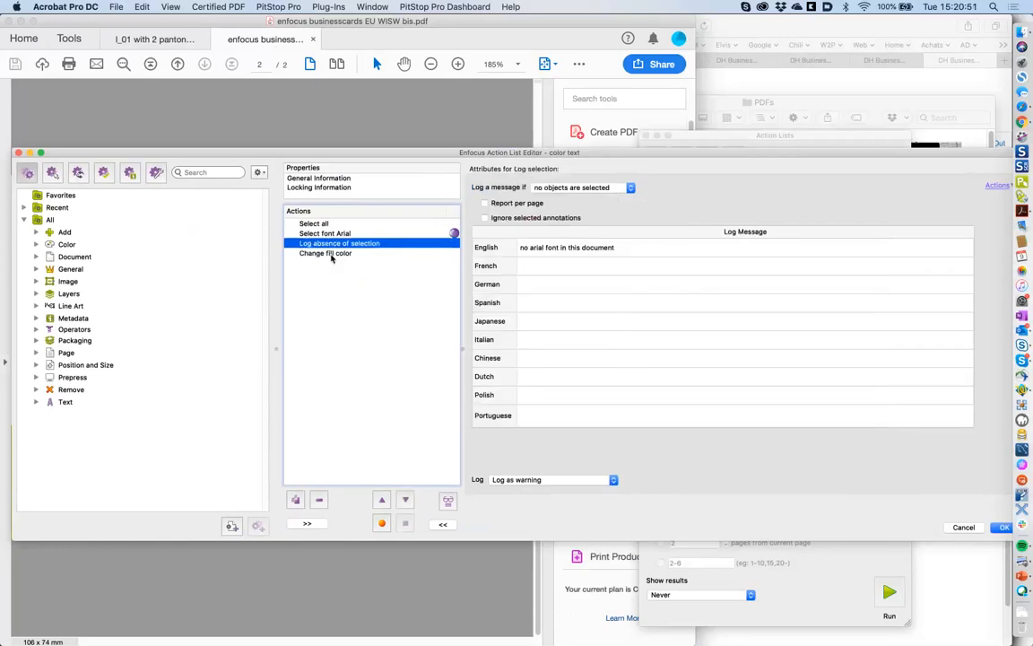
click(331, 254)
key(Delete)
click(1004, 527)
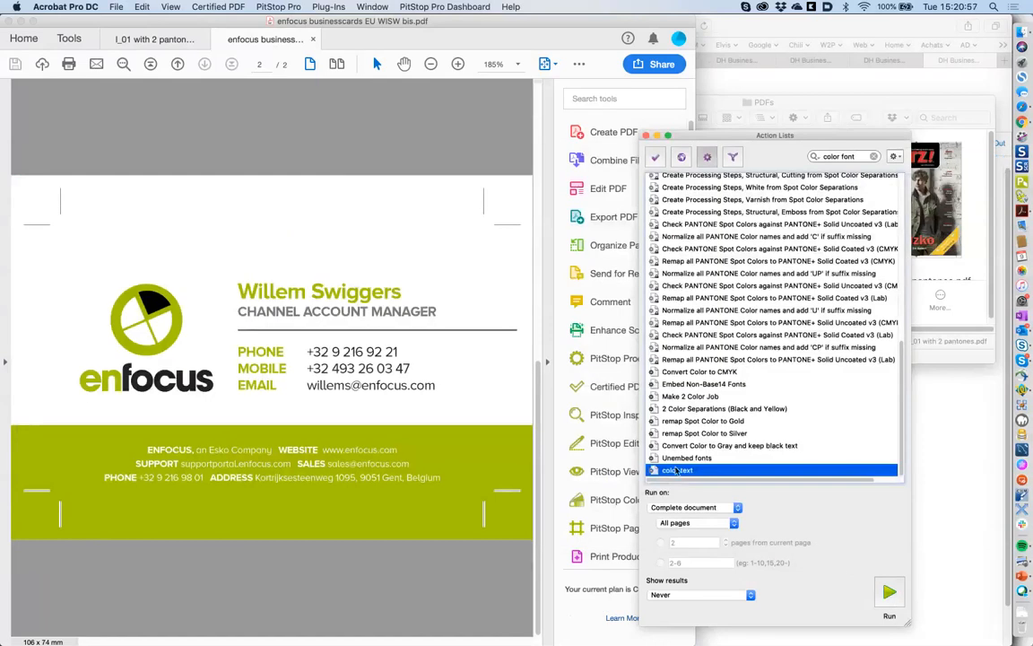
- Reopen color text to confirm its Arial font step, then close the editor
double_click(680, 471)
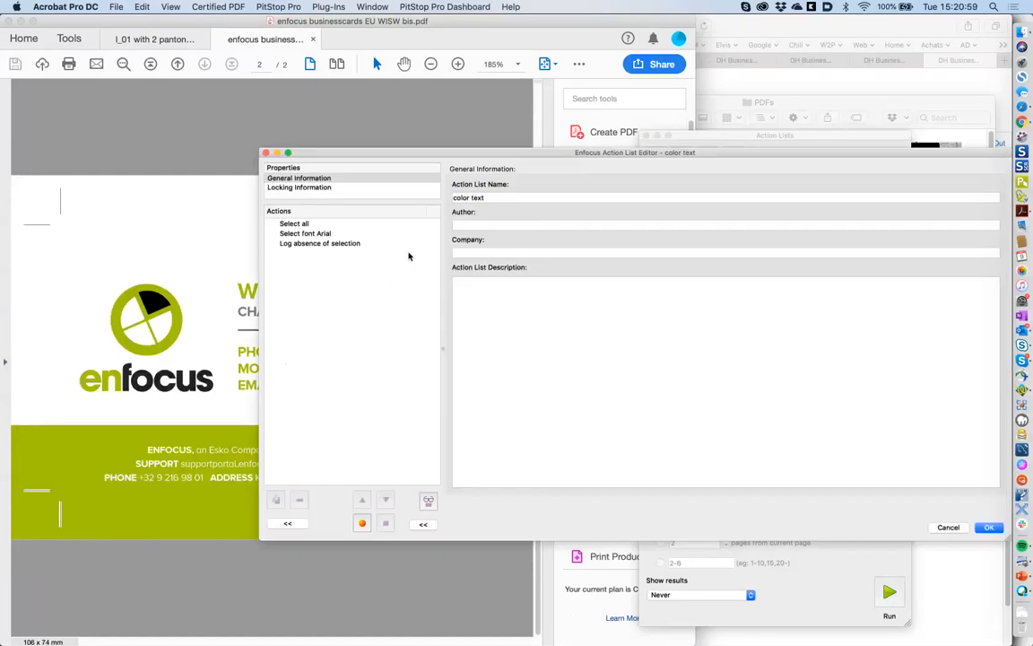
click(353, 235)
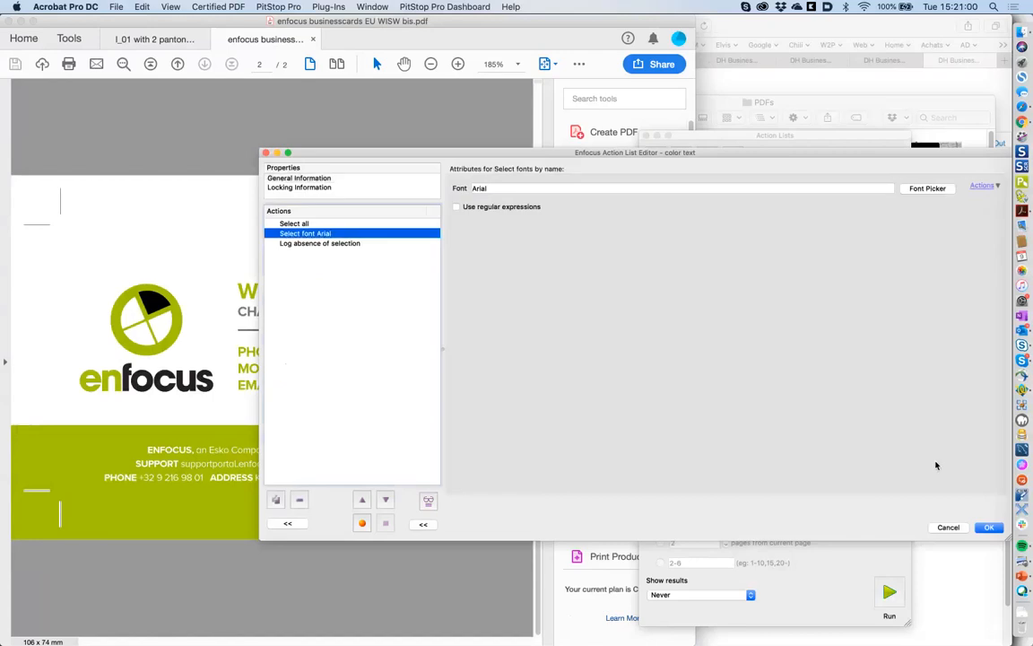
click(948, 527)
- Run color text with results always shown and review the 'no arial font in this document' warning
click(730, 594)
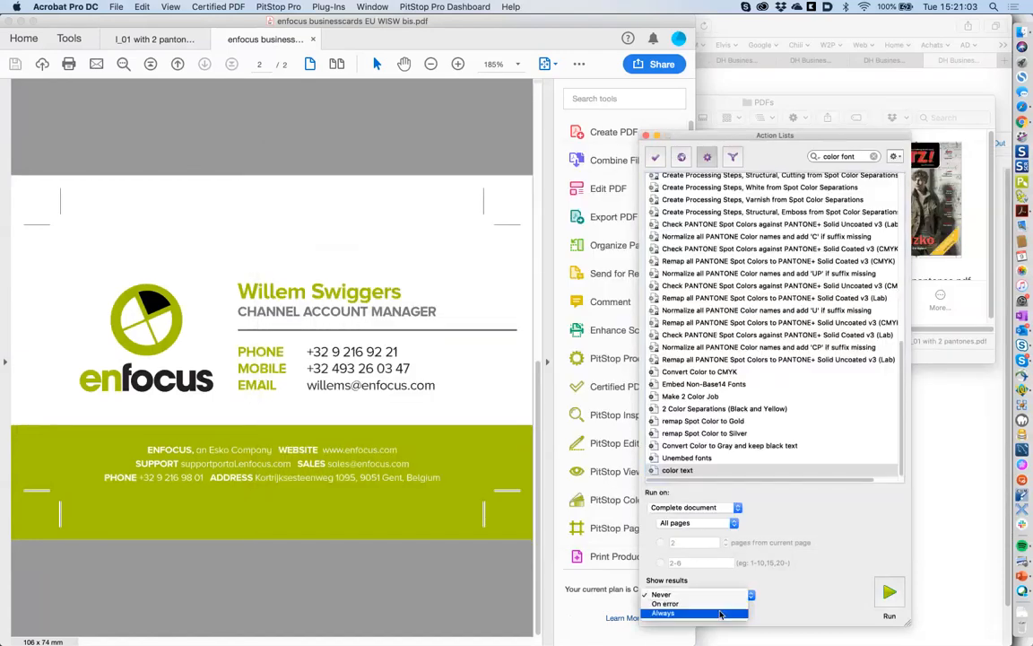
click(722, 614)
click(884, 600)
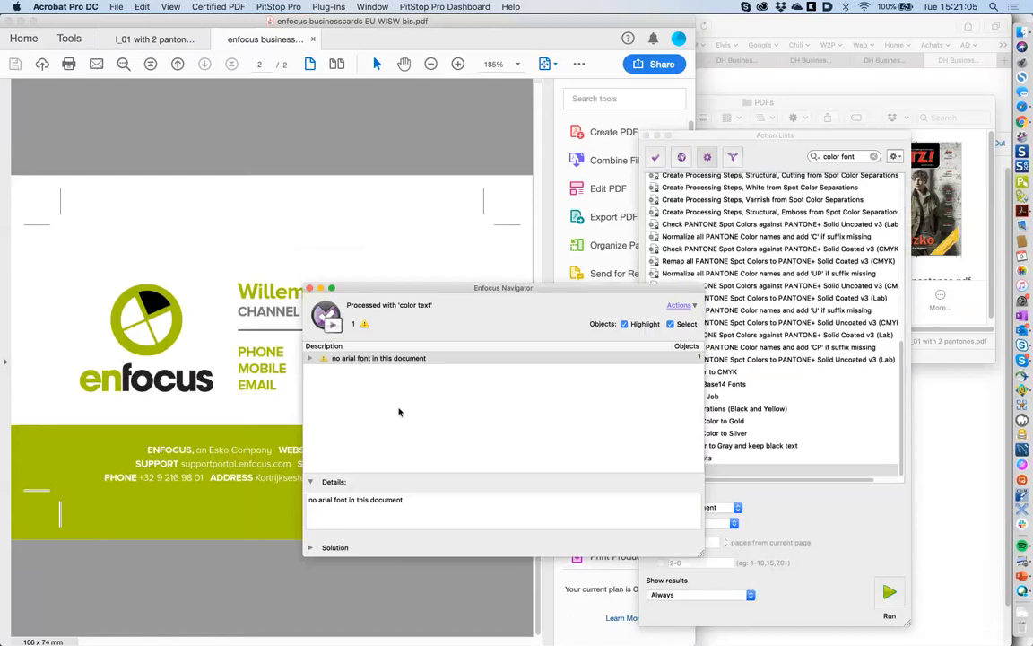
click(310, 358)
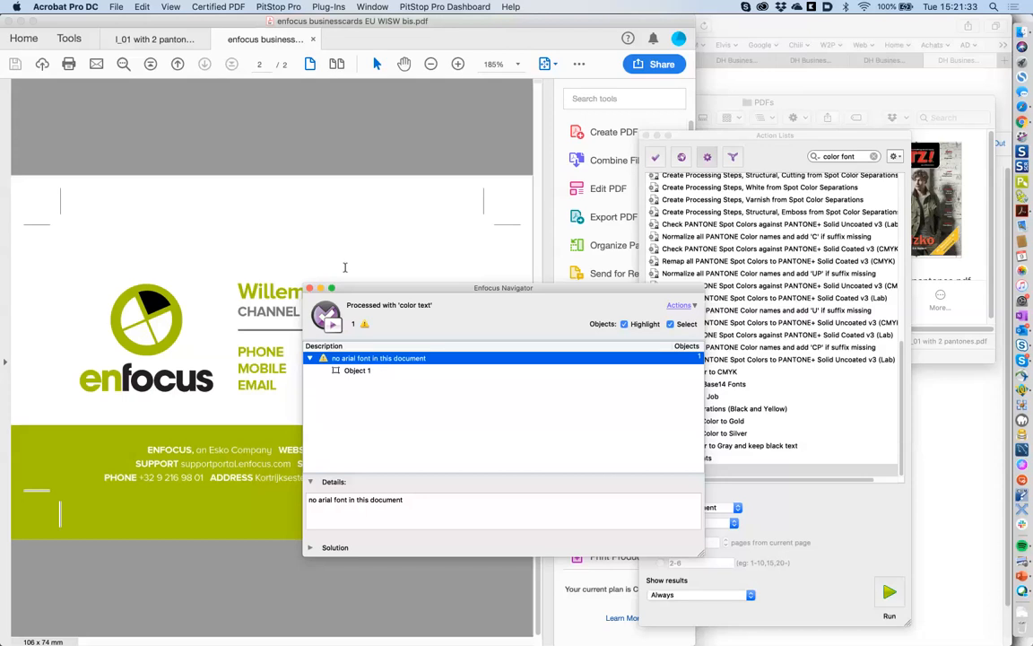
click(310, 288)
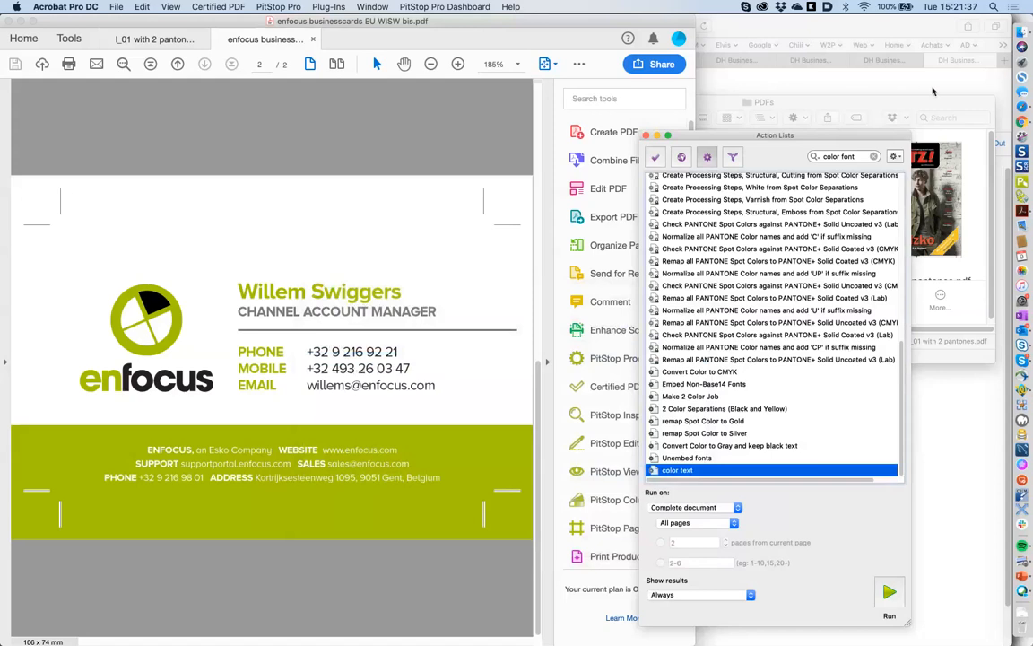
- Select Invisible data.pdf in the 2 action lists folder, dismiss the crash notice, and view it as wireframe
click(848, 117)
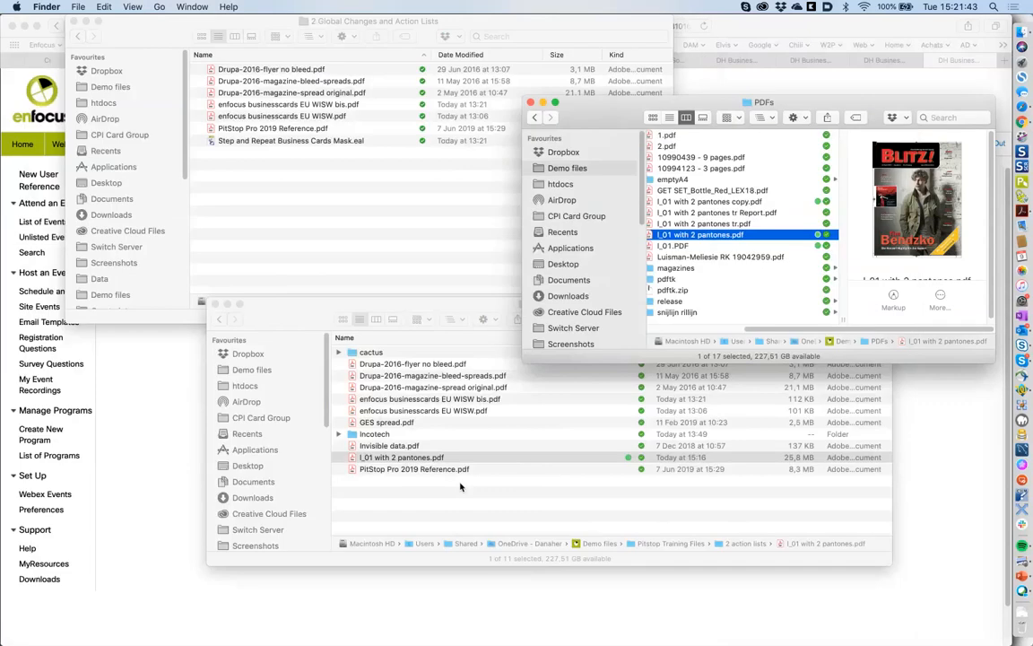
click(483, 446)
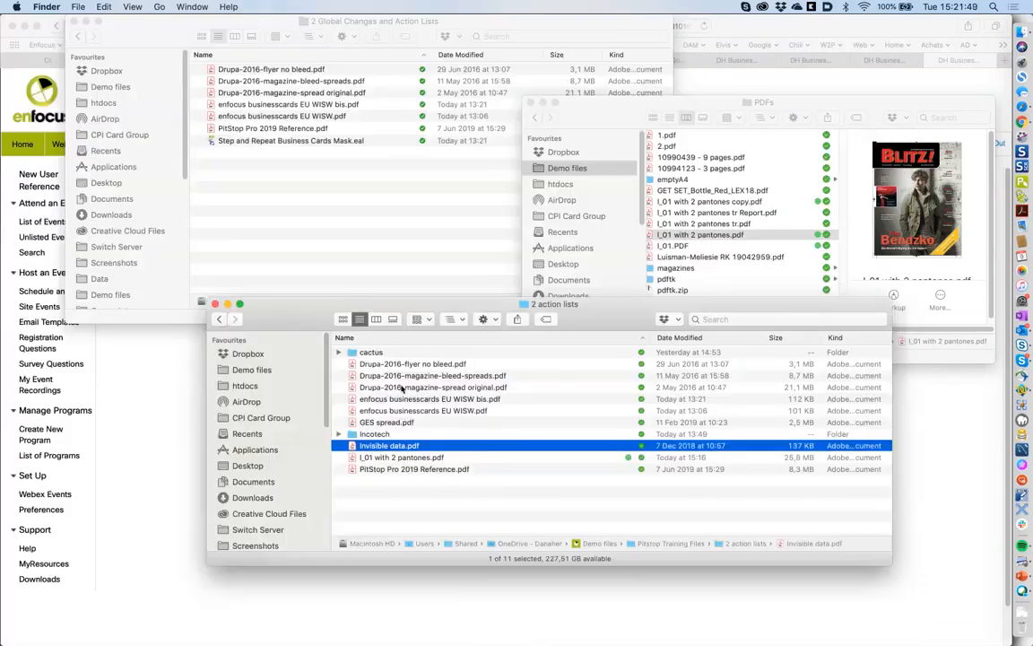
click(433, 505)
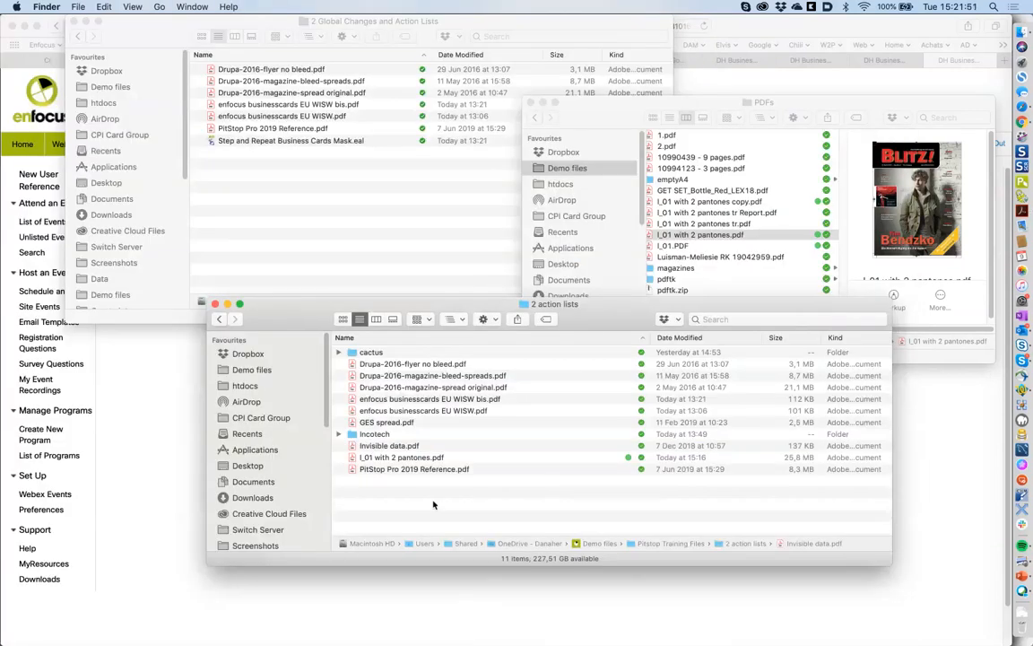
click(433, 446)
click(544, 239)
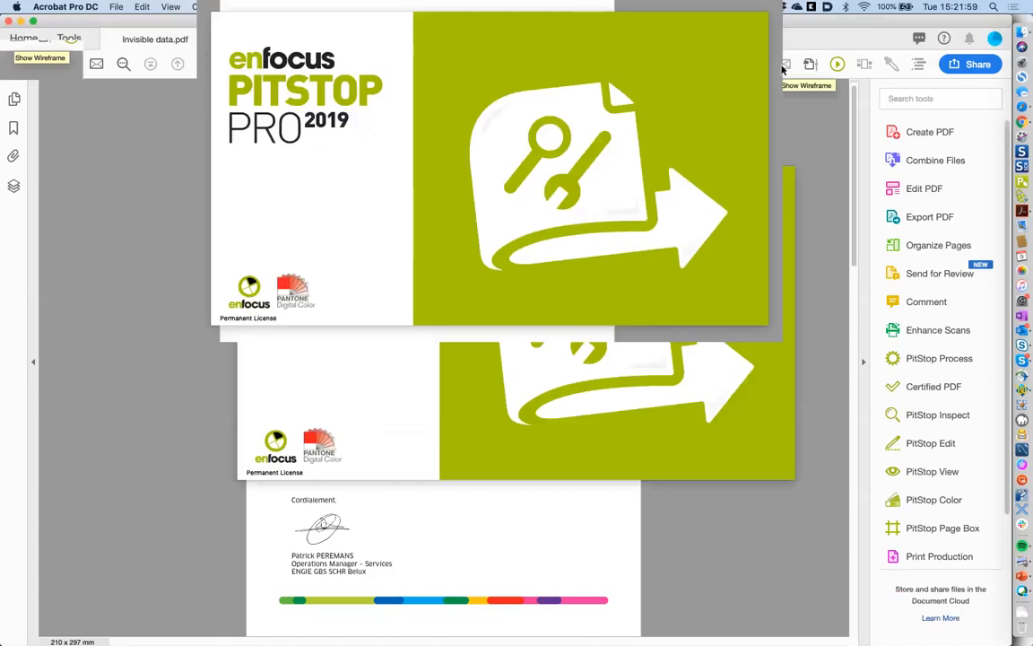
click(783, 64)
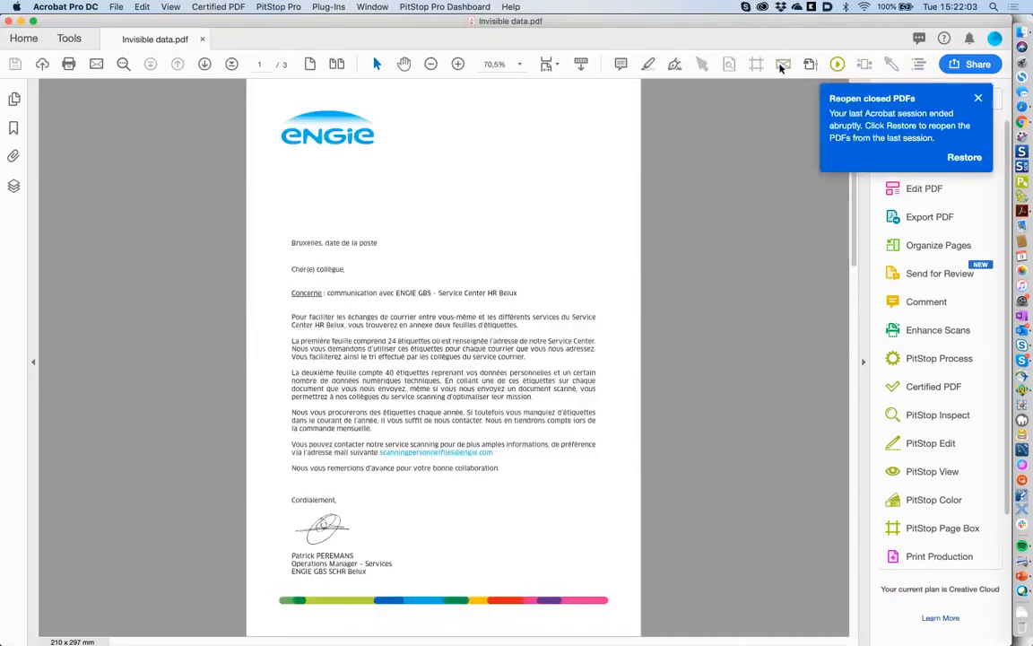
click(855, 280)
click(853, 252)
click(783, 65)
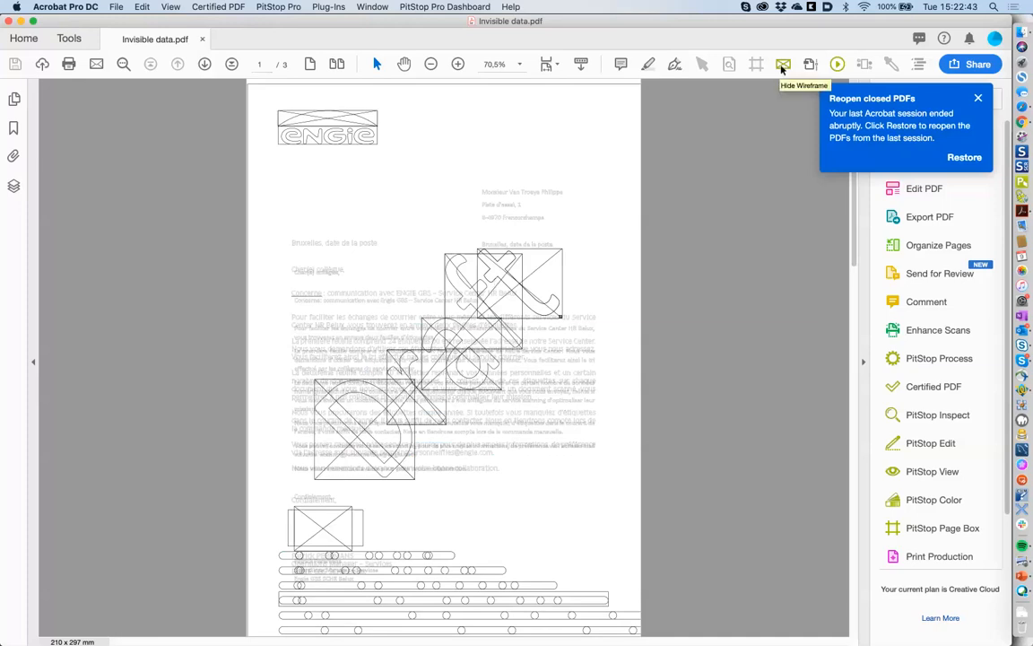
- In wireframe view, search 'invisib' and run Remove Invisible Data, removing 589 hidden objects
click(782, 65)
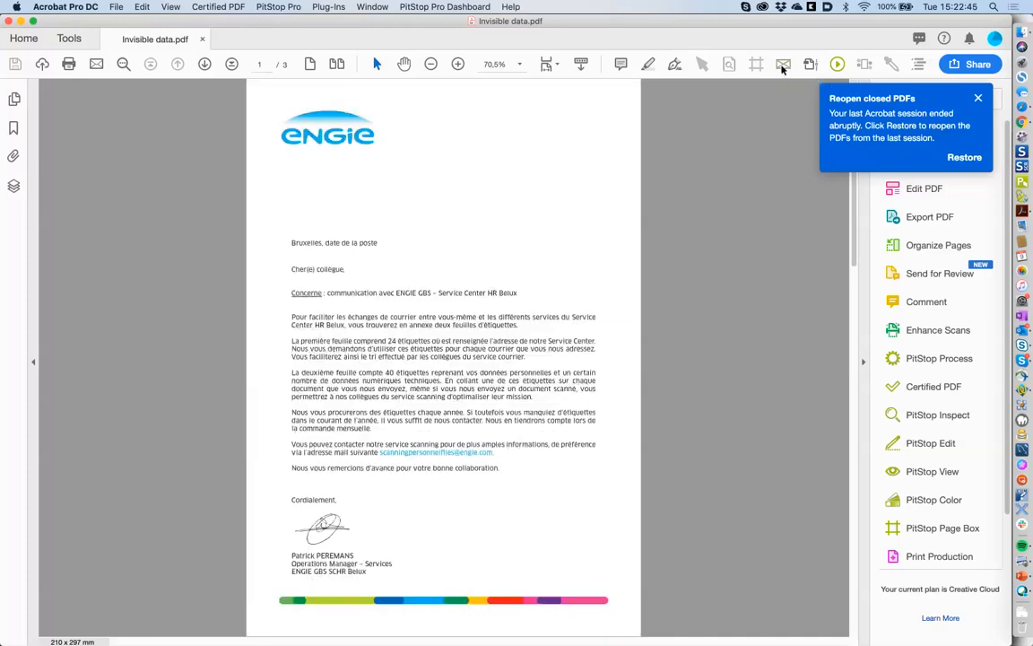
click(783, 65)
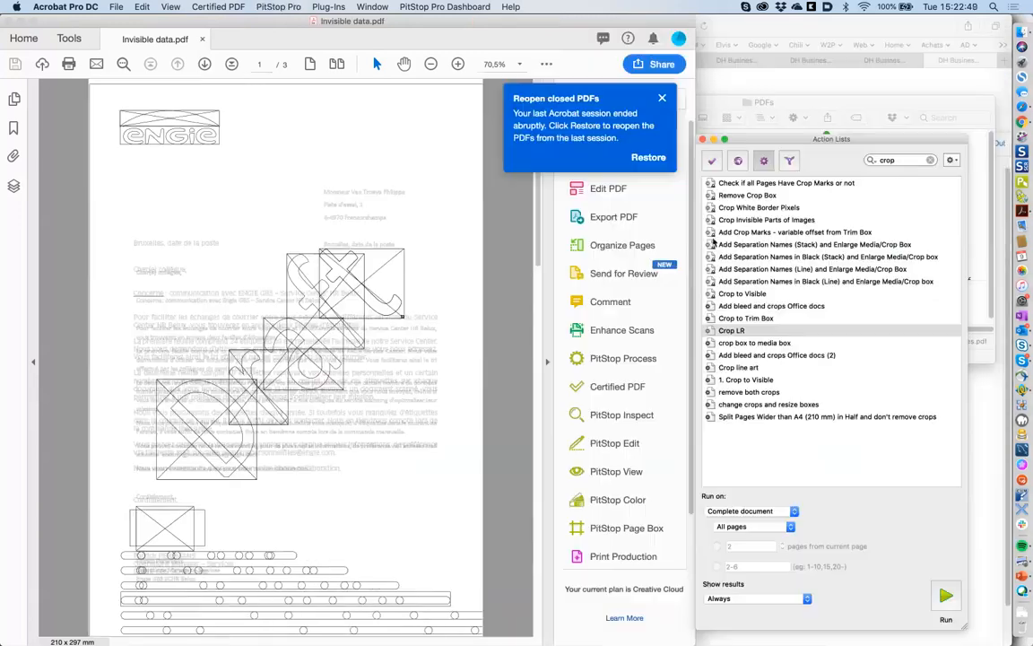
double_click(907, 161)
text(invisib)
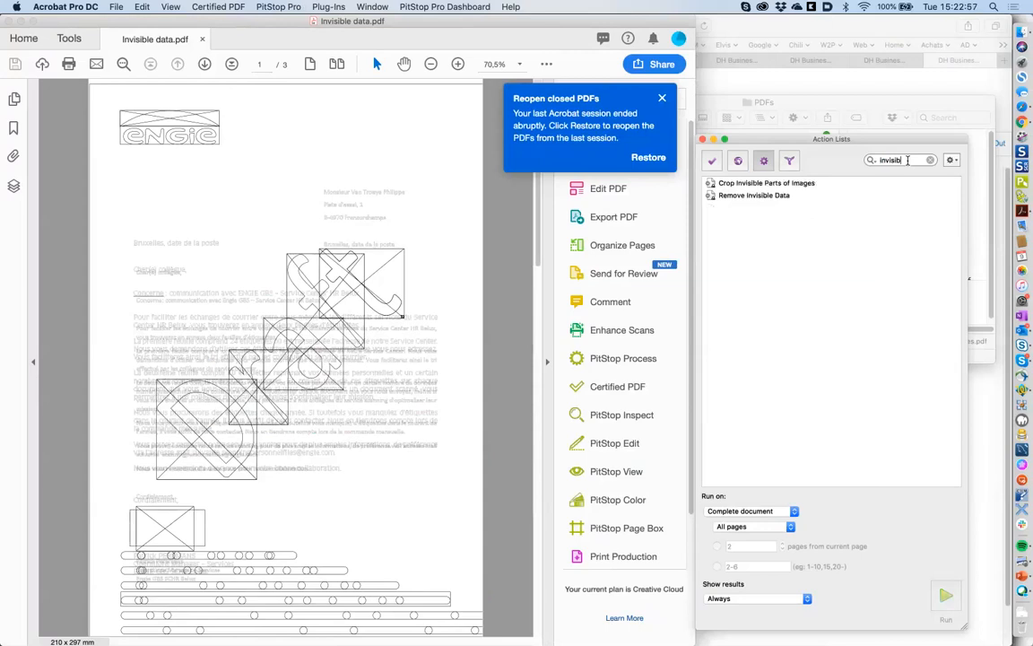
click(765, 197)
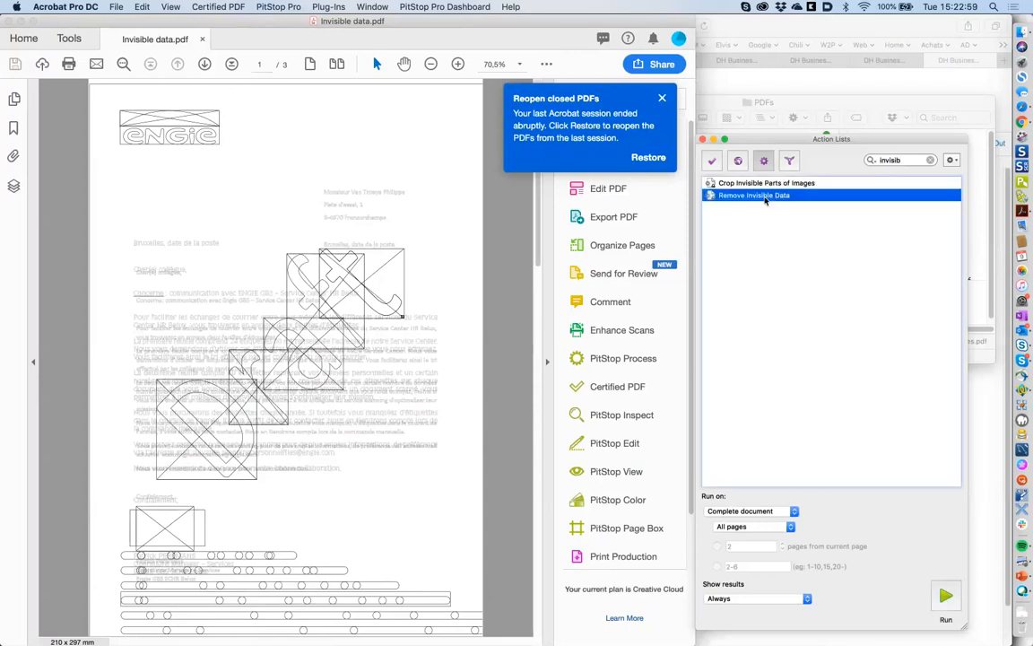
click(945, 597)
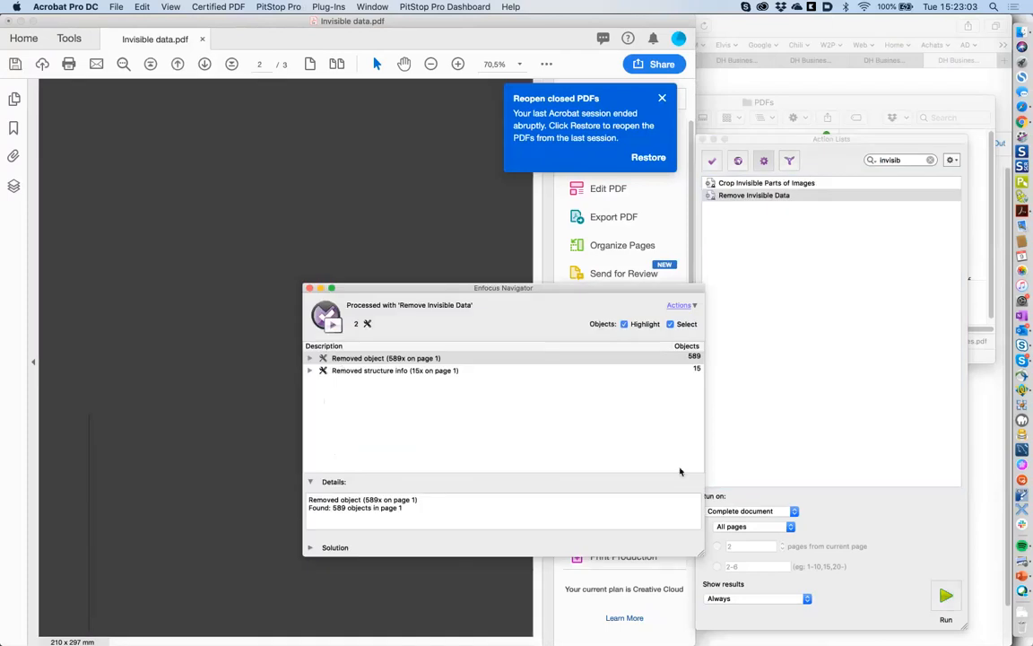
click(309, 289)
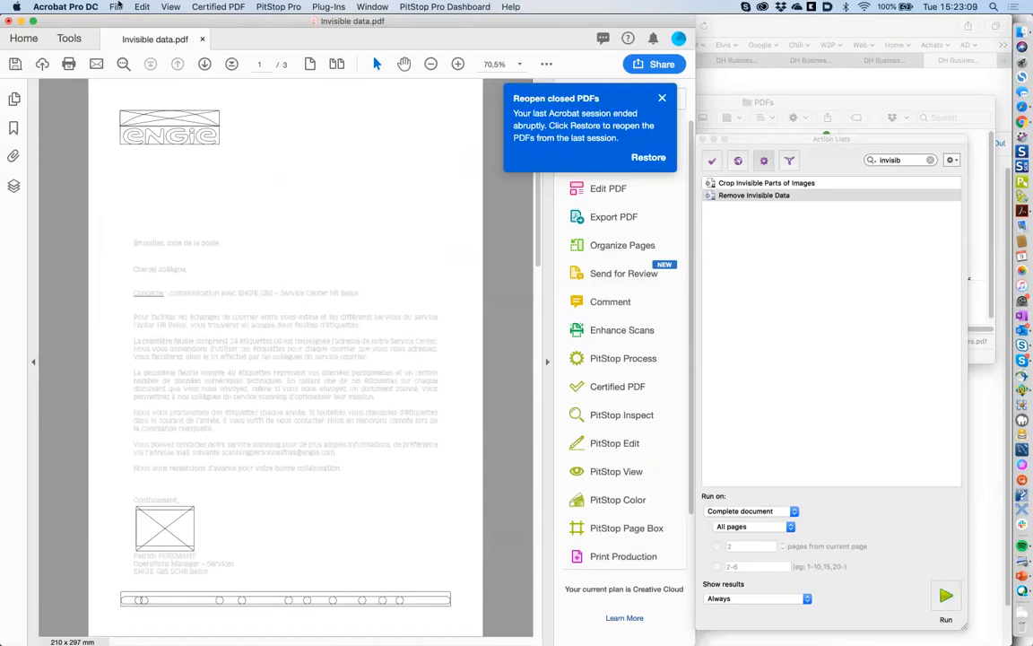
- Revert the letter to its saved version
click(117, 6)
click(129, 195)
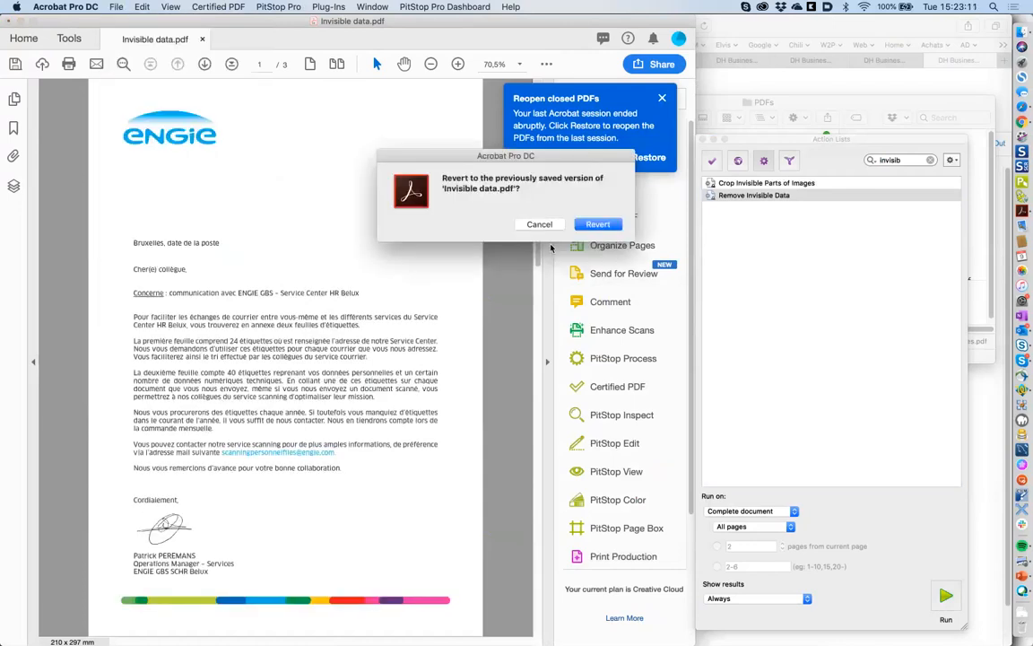
click(596, 224)
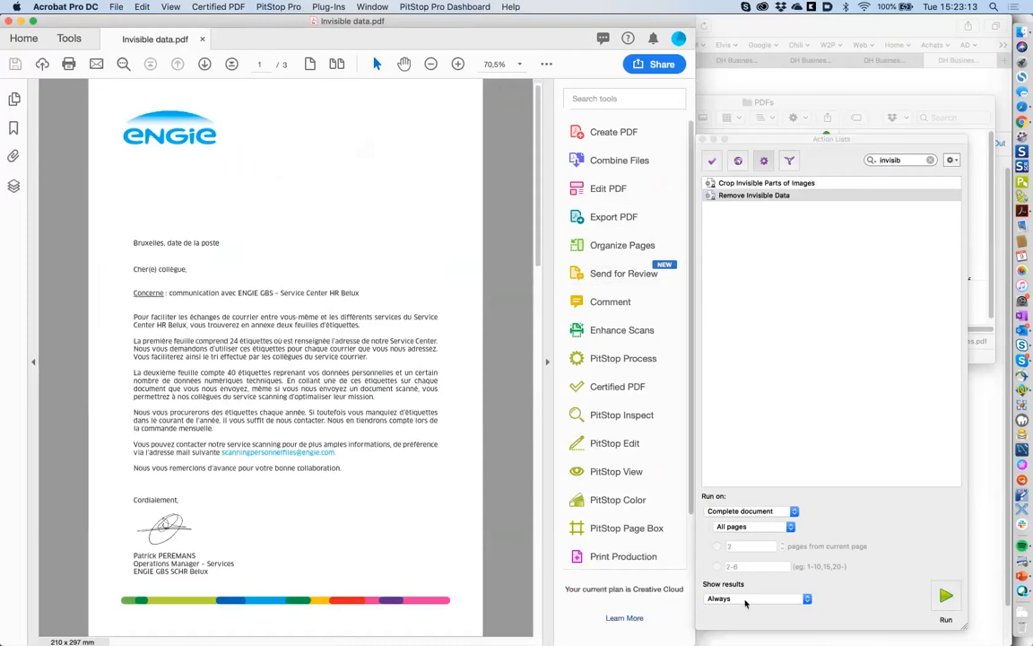
- Set Show results to Never, turn on Show Wireframe, and run Remove Invisible Data again
click(745, 601)
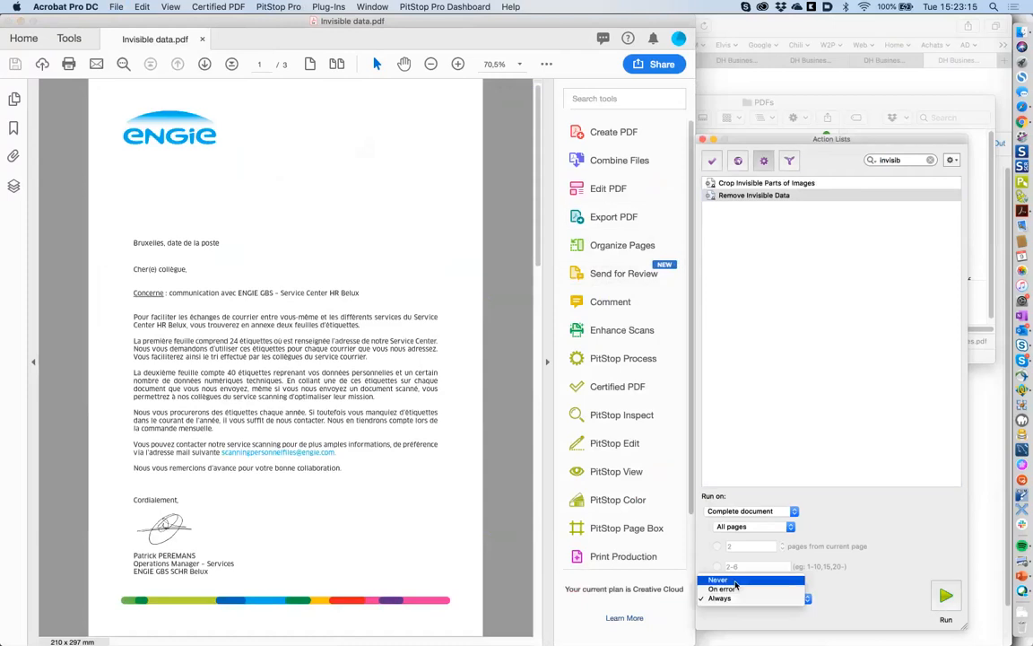
click(735, 581)
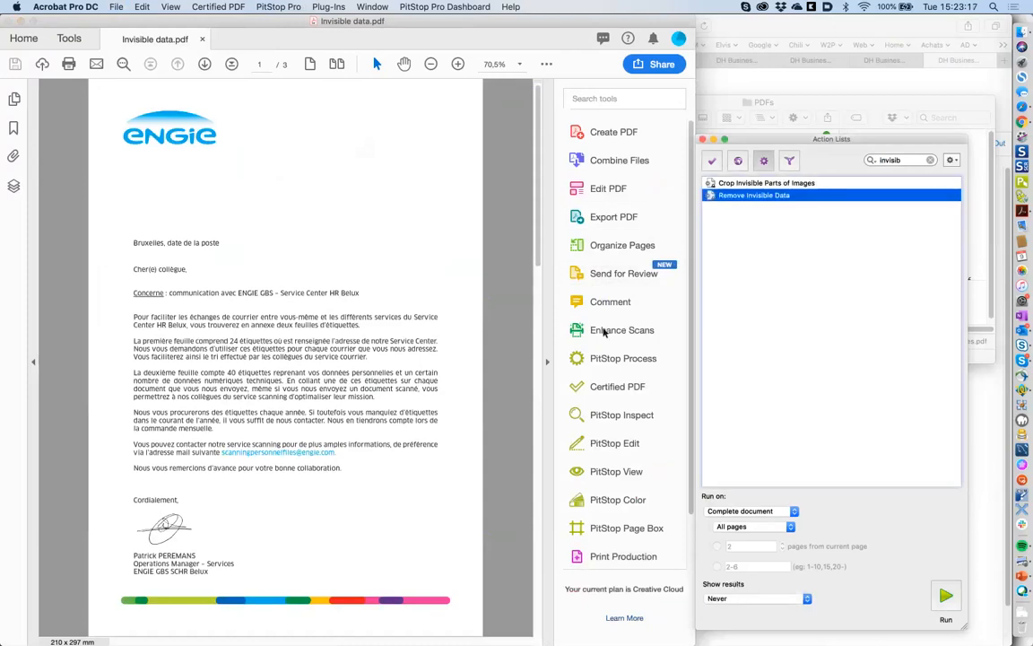
click(627, 466)
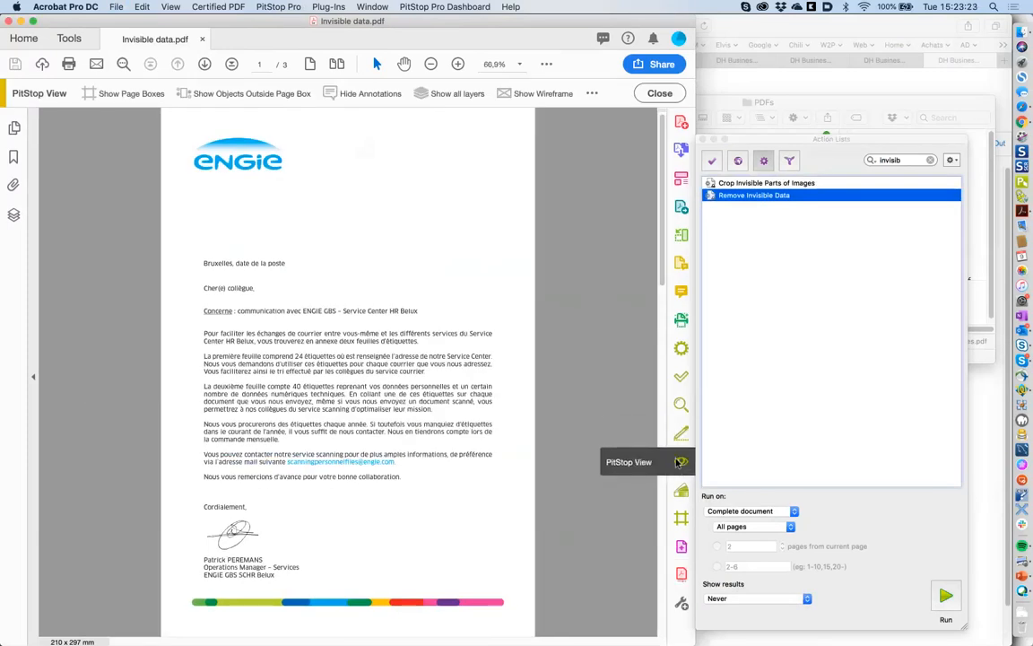
click(540, 93)
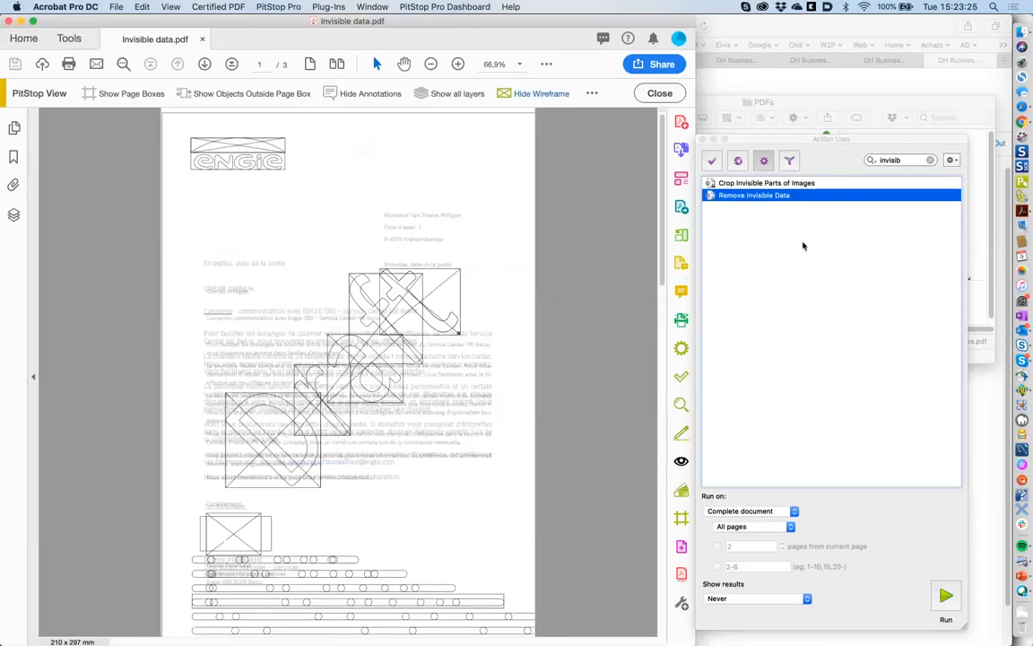
click(948, 595)
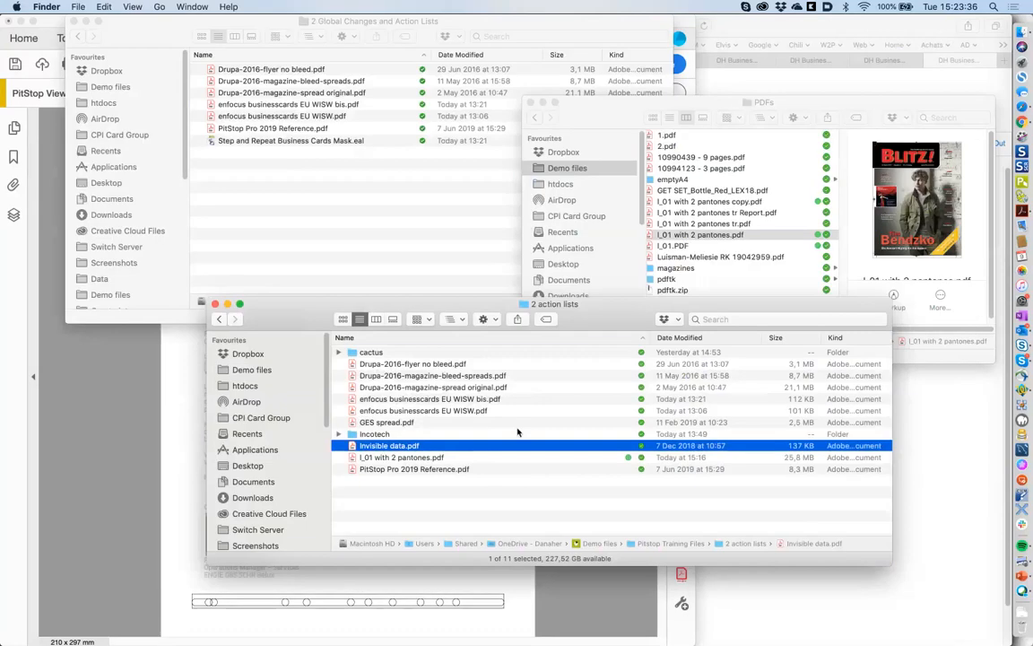
- Expand the cactus folder, preview '7 cactus nested cutting OK.pdf' and '1 Cactus.pdf', then open 1 Cactus.pdf
click(490, 499)
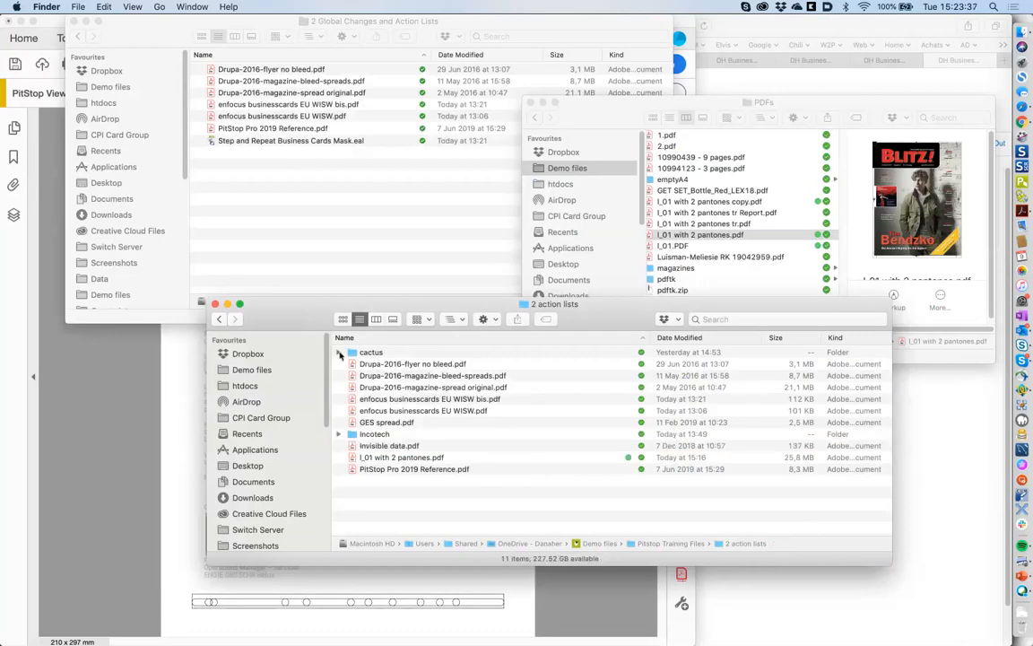
click(339, 352)
click(484, 435)
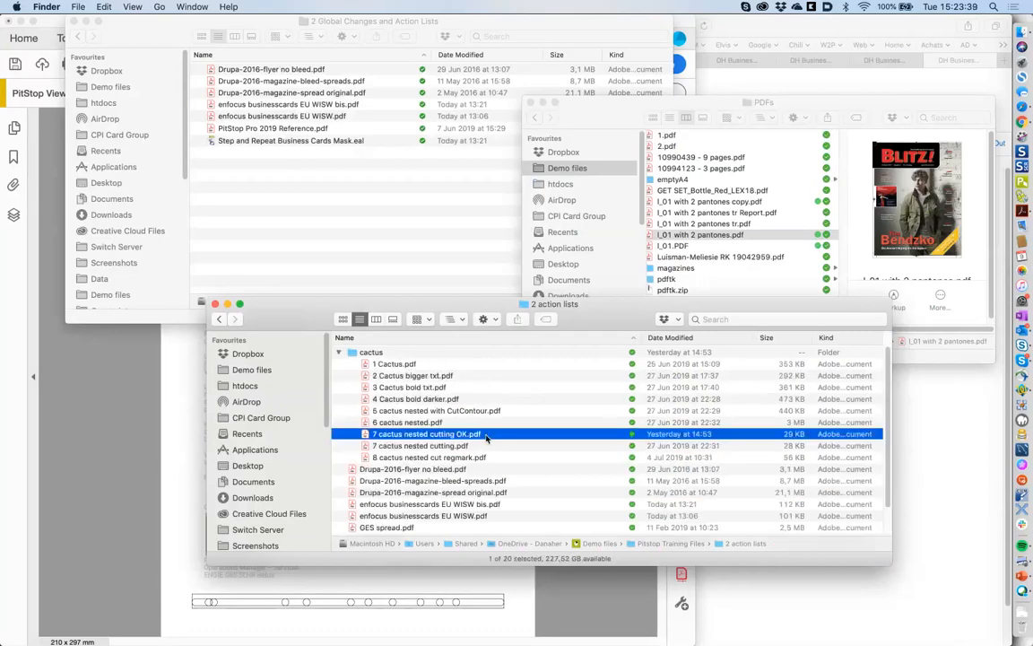
key(space)
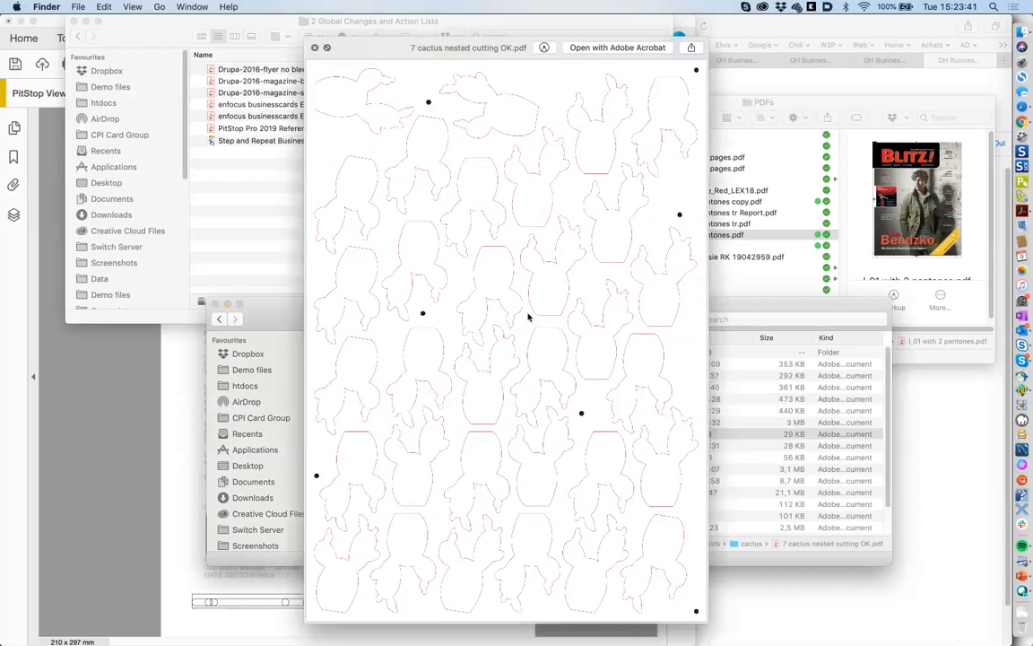
key(space)
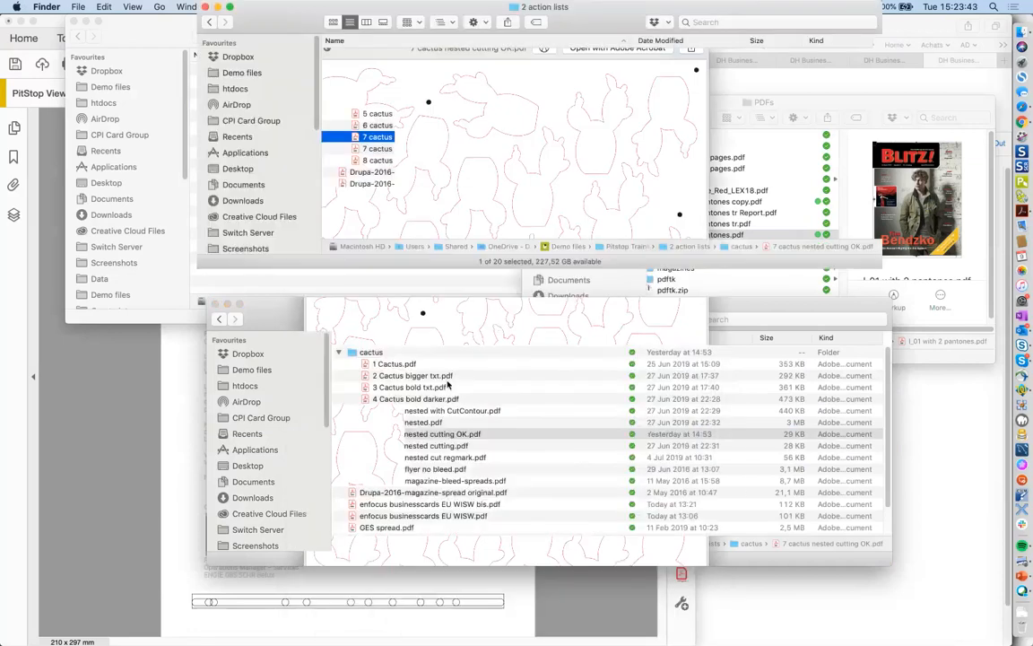
click(421, 365)
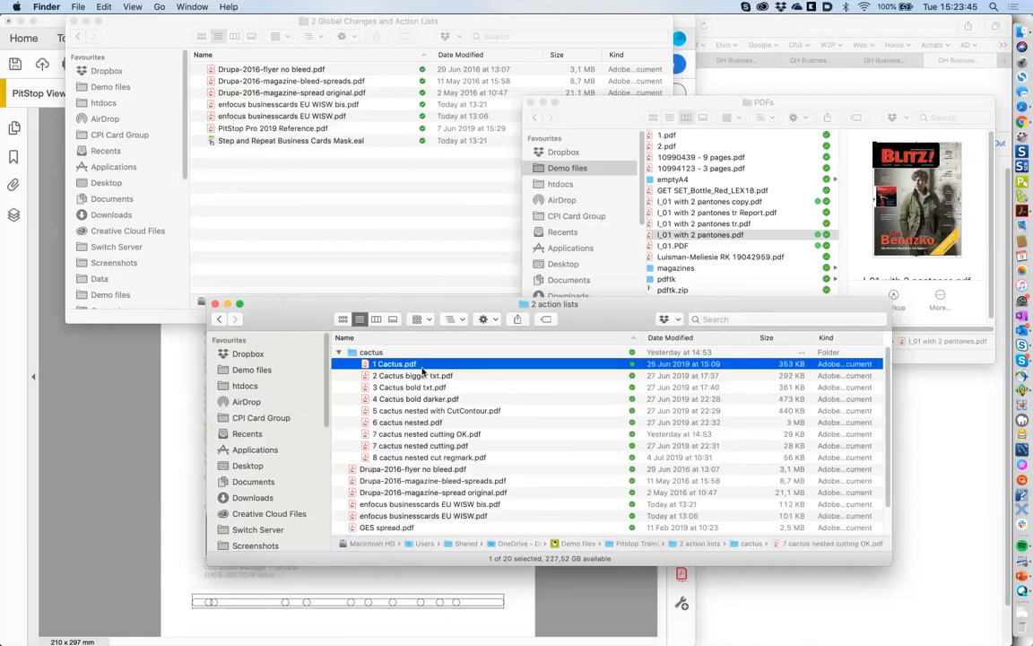
key(space)
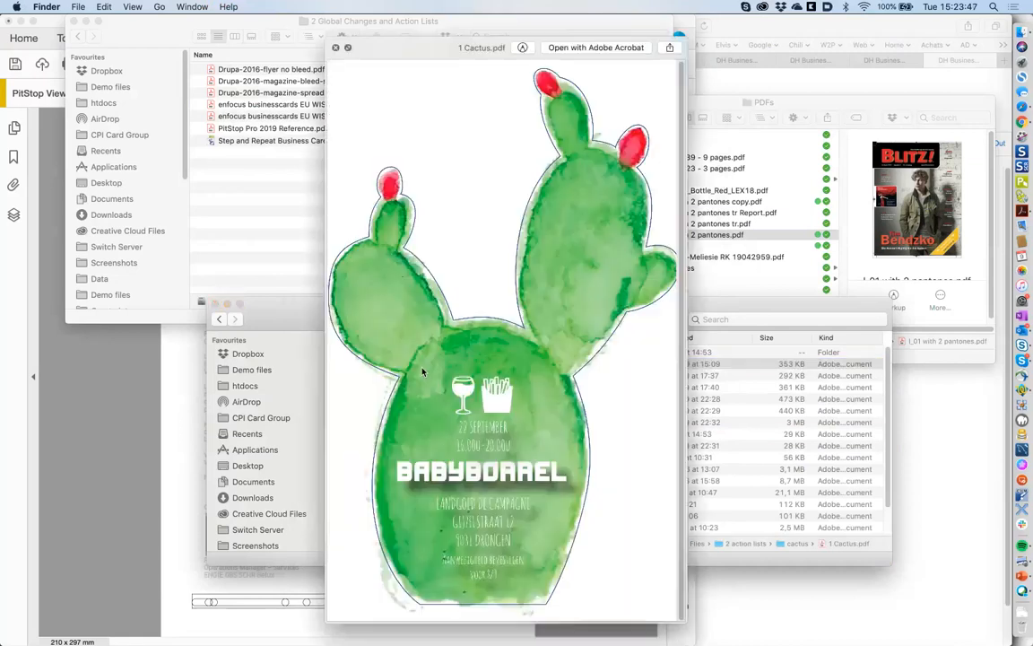
key(space)
double_click(395, 365)
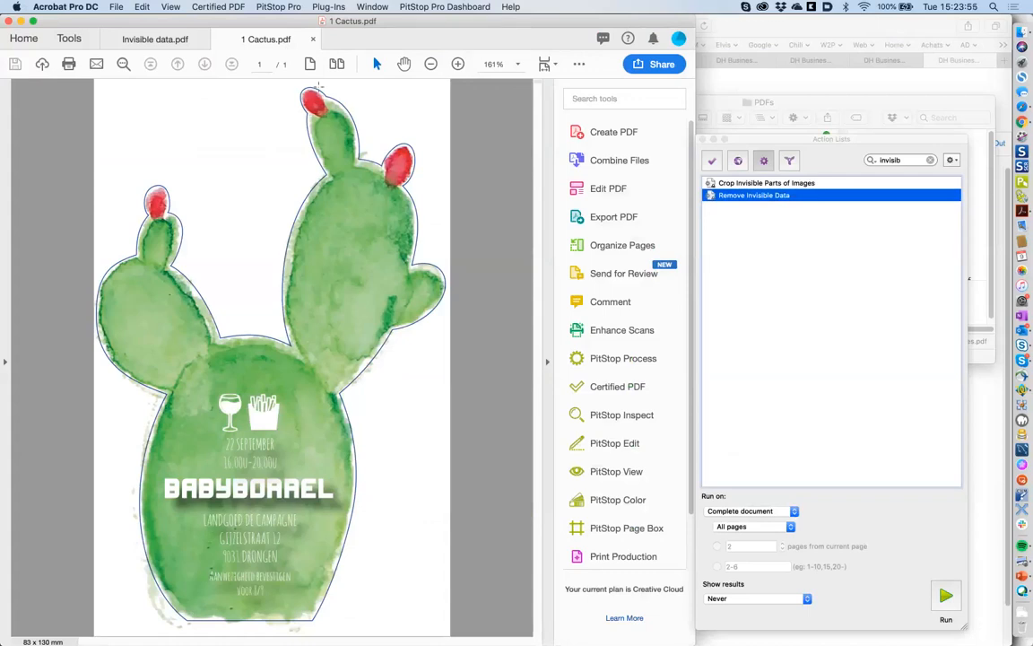
- Zoom the cactus invitation to 300%, close the Action Lists panel, and maximise the Acrobat window
click(458, 65)
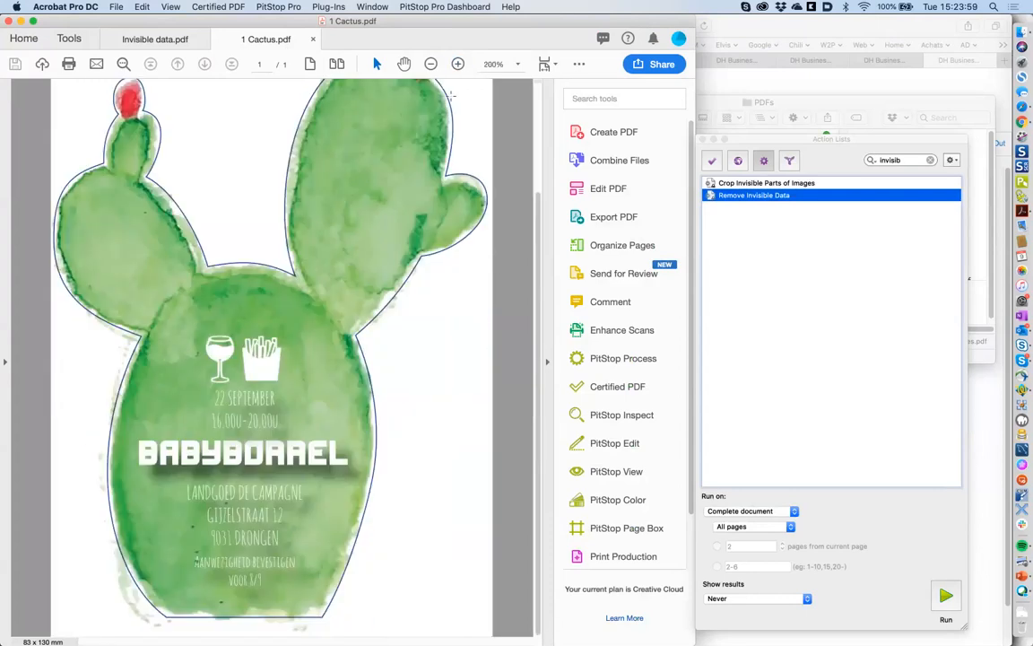
click(458, 66)
scroll(374, 140, down, 3)
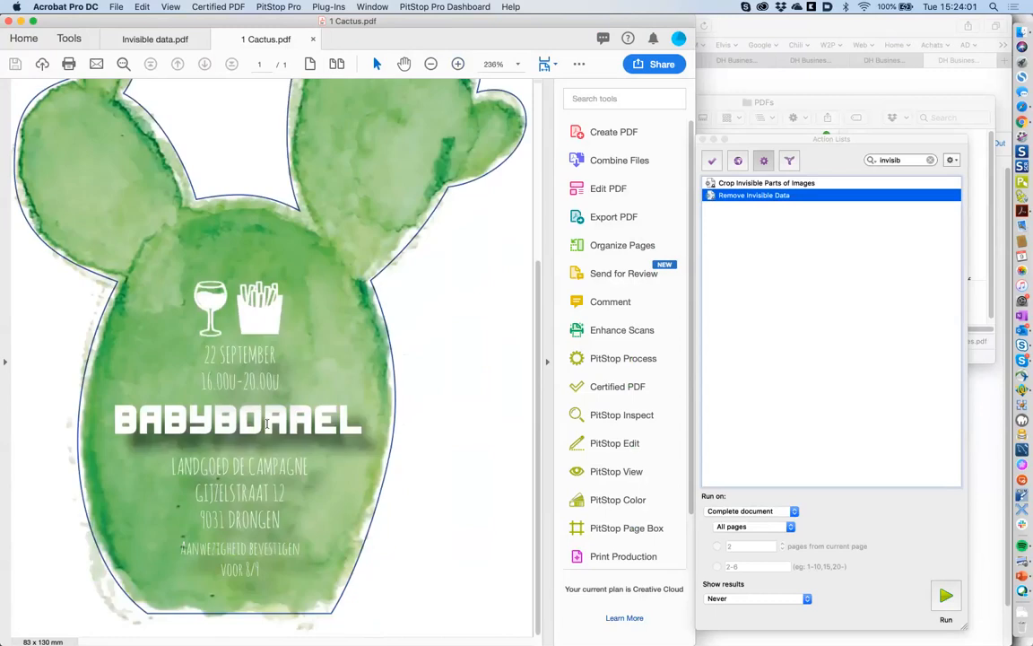
click(458, 64)
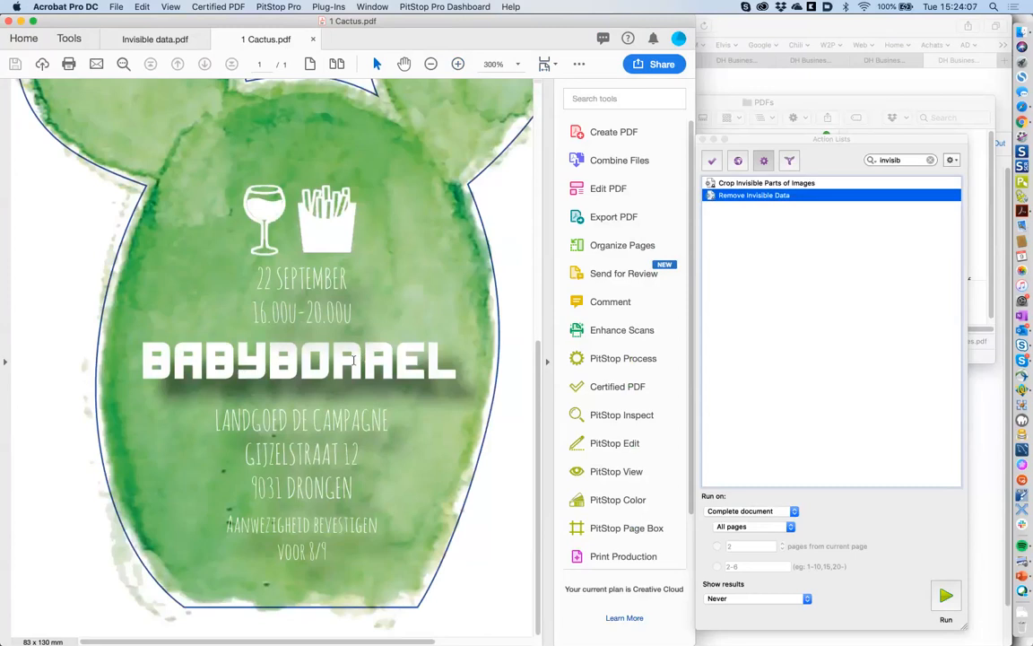
click(704, 140)
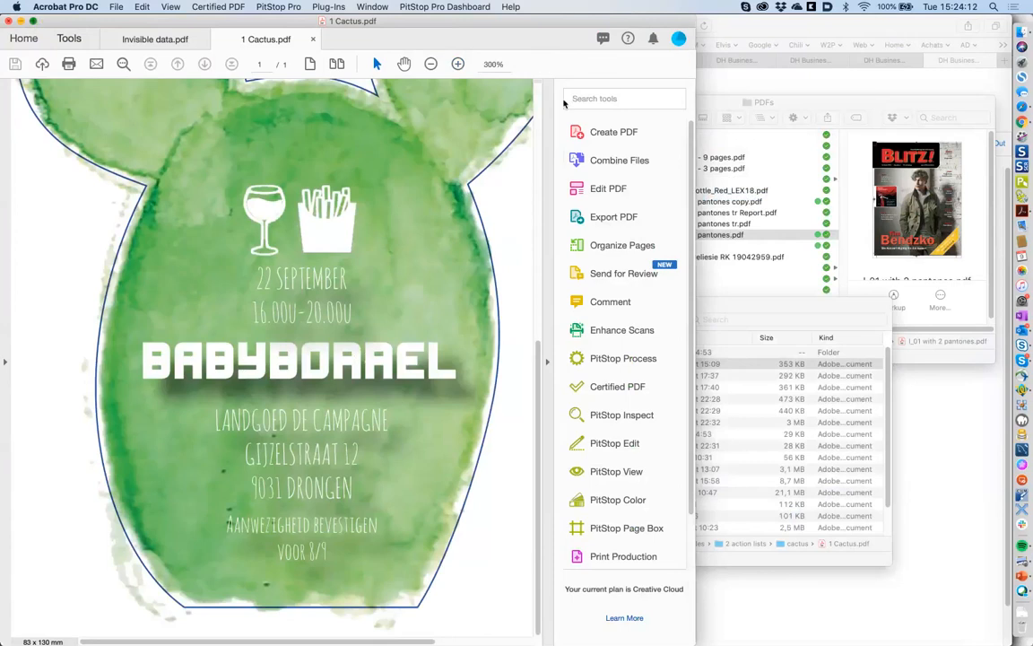
click(33, 20)
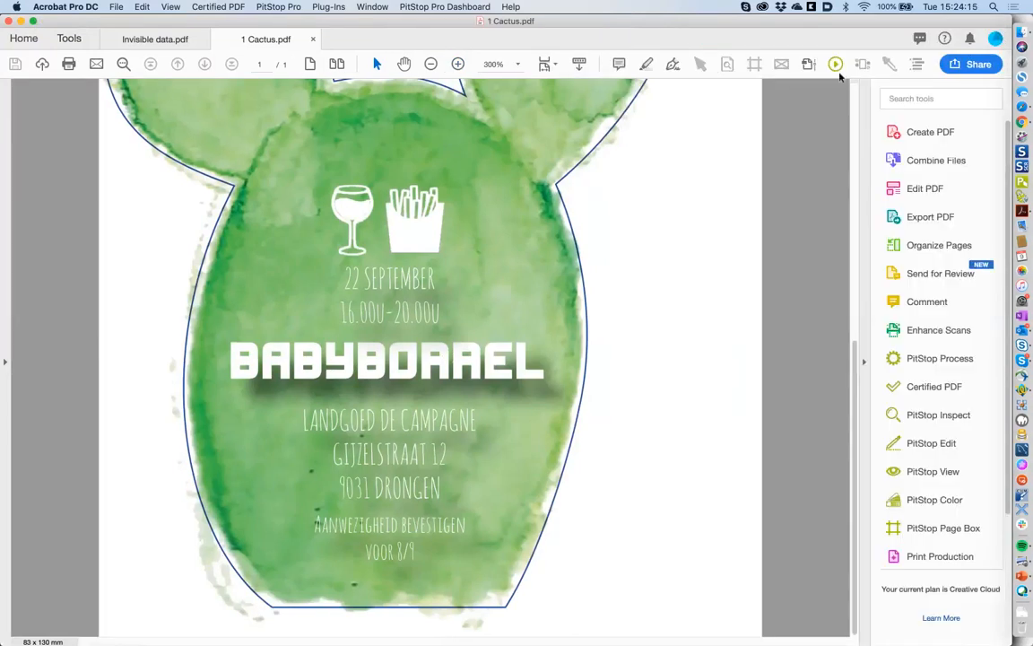
- Inspect the LANDGOED DE CAMPAGNE line's font and marquee-select the five address lines
double_click(387, 431)
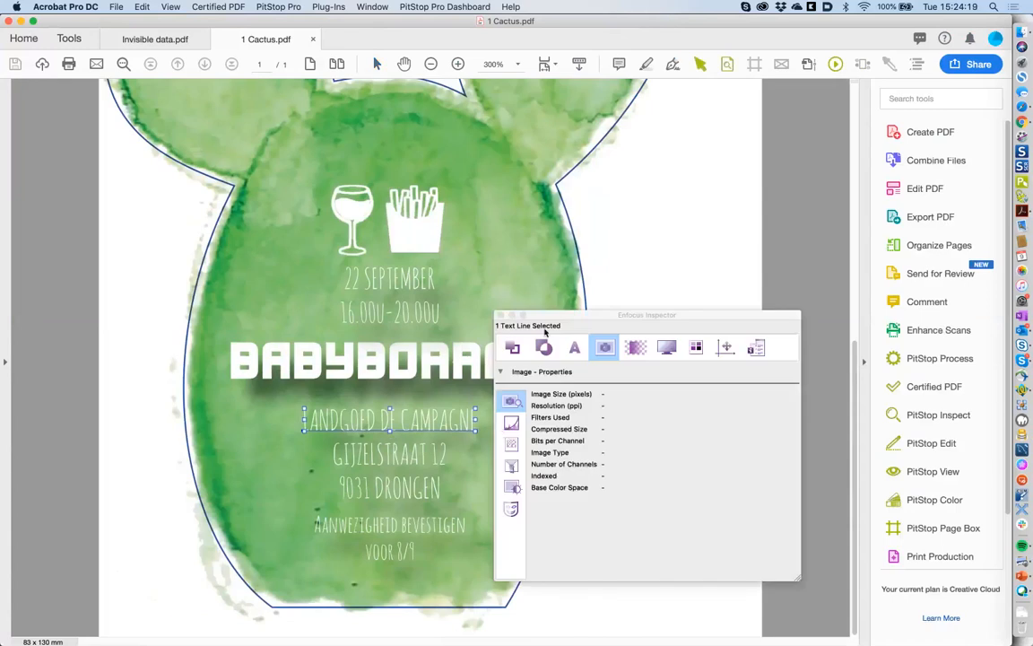
click(575, 348)
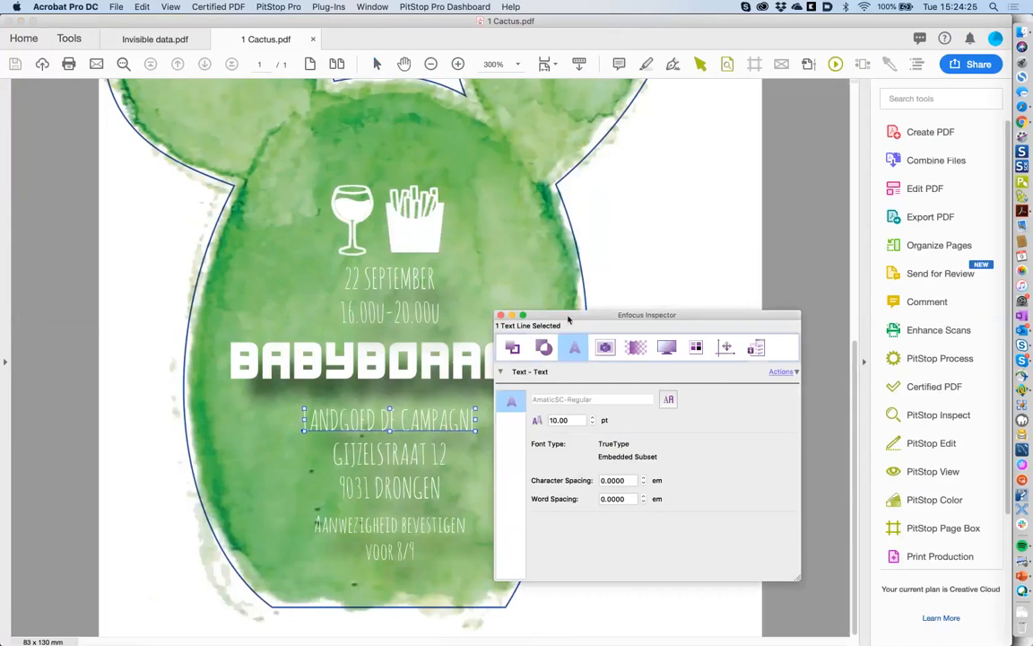
drag(568, 319, 658, 269)
drag(277, 401, 515, 579)
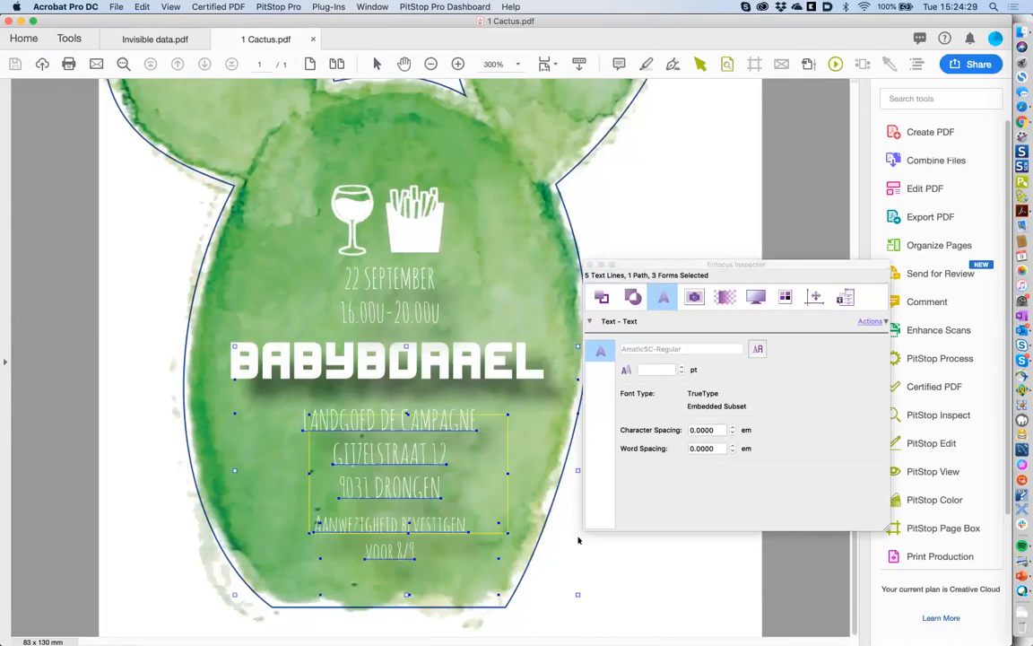
click(596, 576)
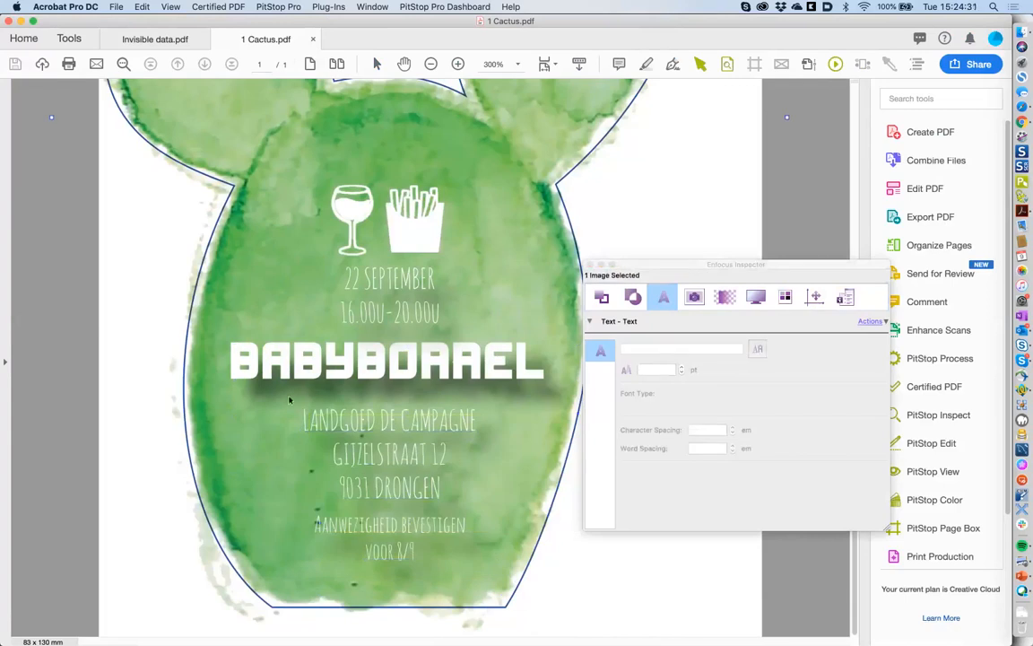
drag(287, 396, 488, 577)
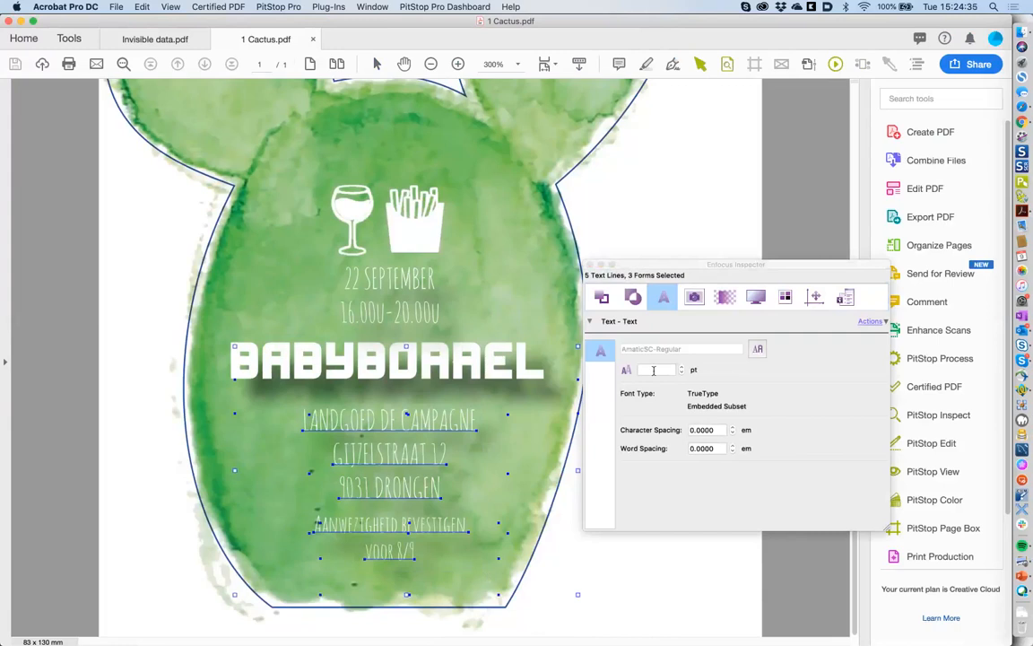
- Set the address lines' font size to 12 pt and shift them slightly left
click(654, 371)
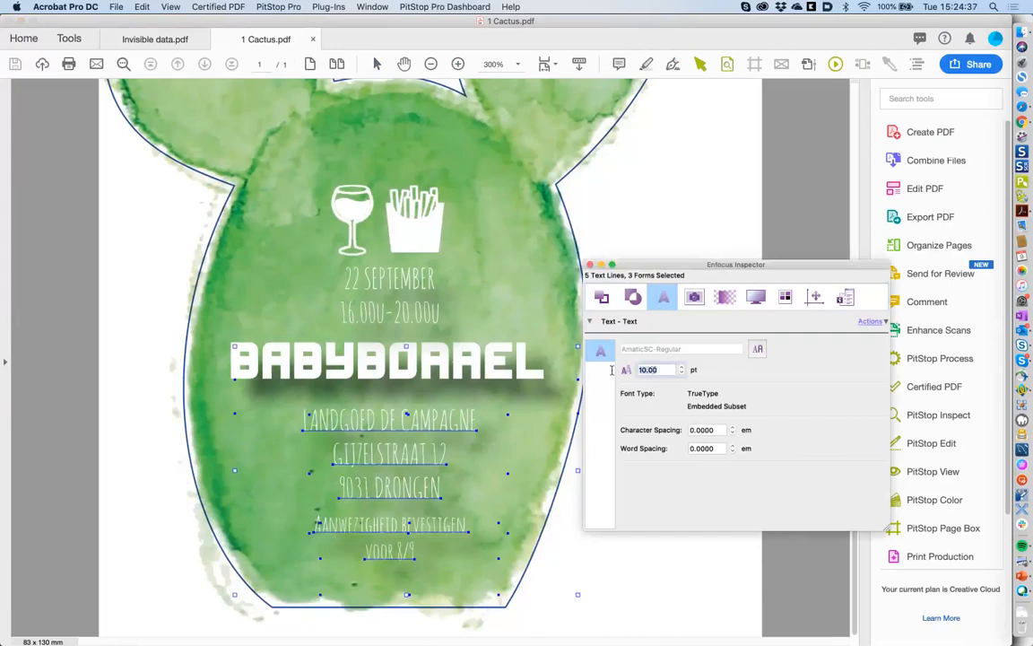
text(12)
key(Return)
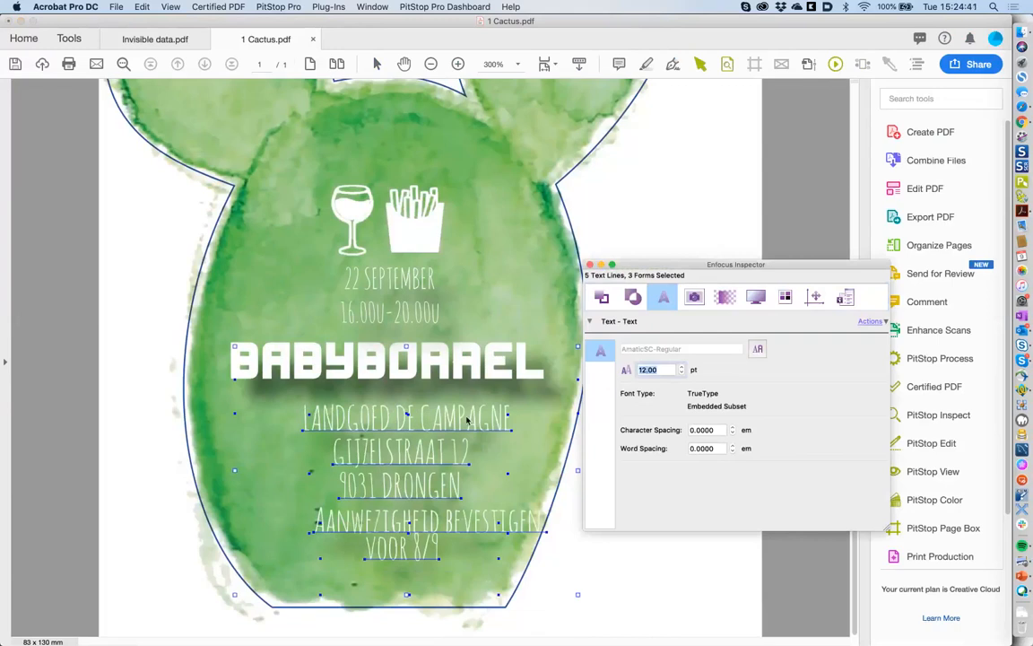
click(427, 415)
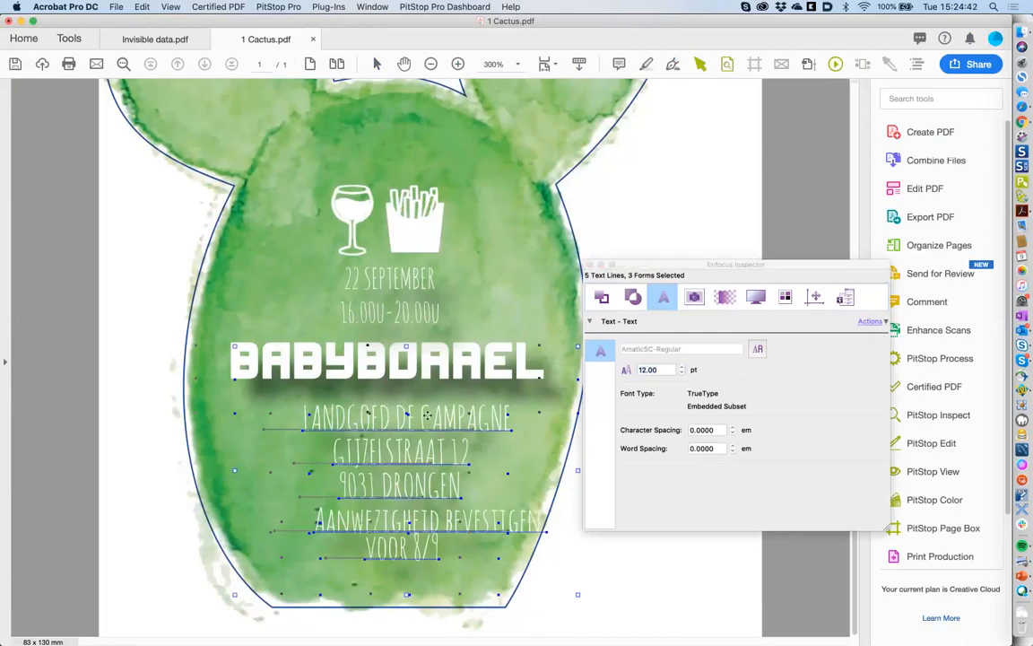
drag(427, 414, 388, 415)
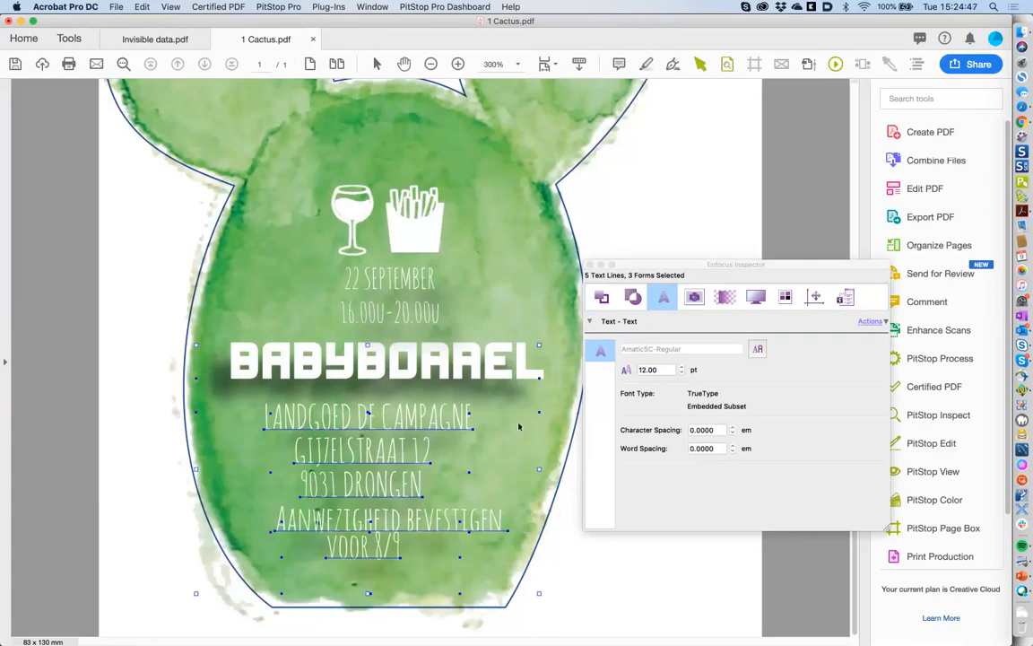
- Centre the address lines horizontally and move the block beneath BABYBOAREL
click(814, 298)
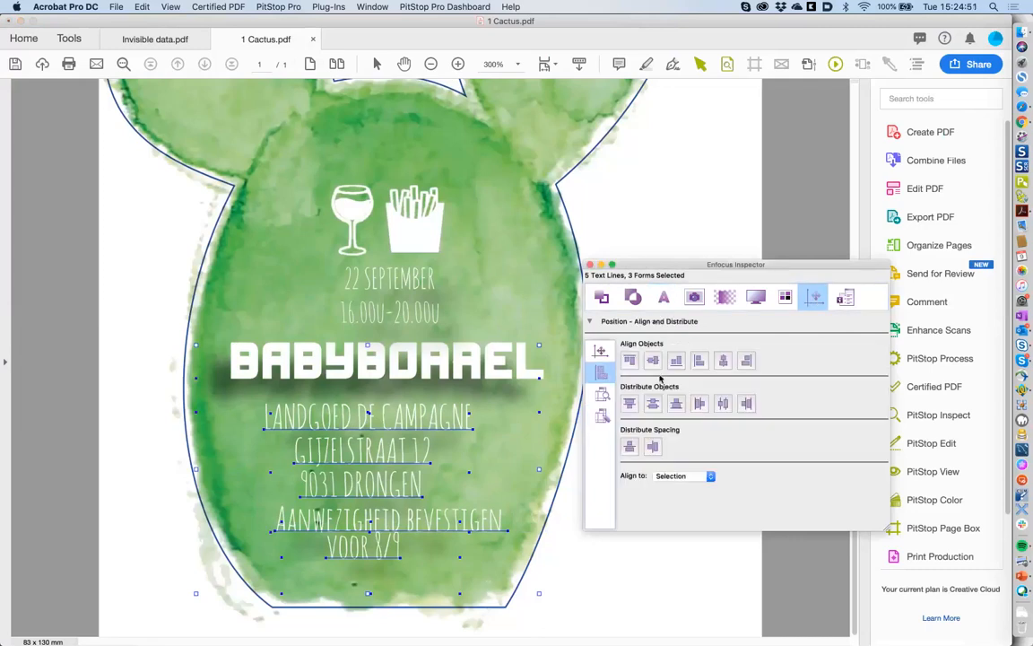
click(724, 360)
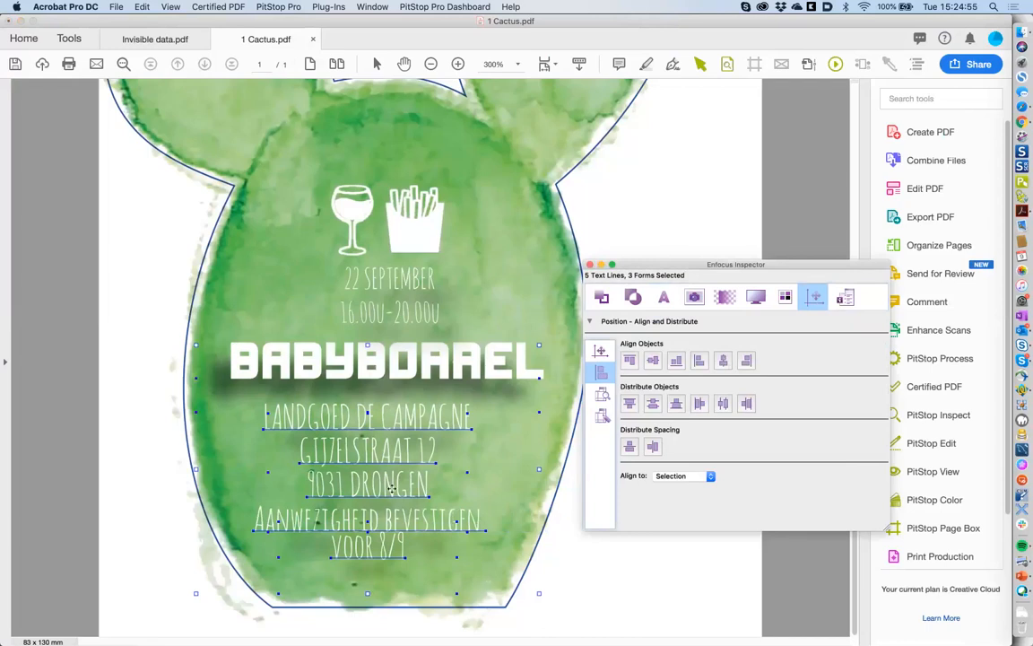
drag(391, 487, 410, 494)
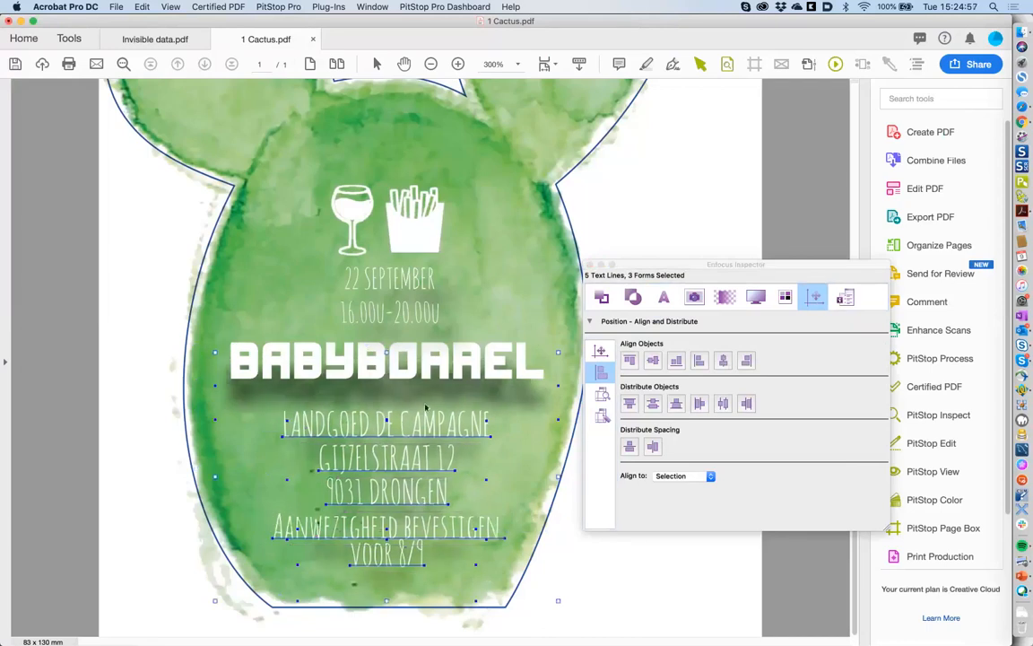
click(599, 593)
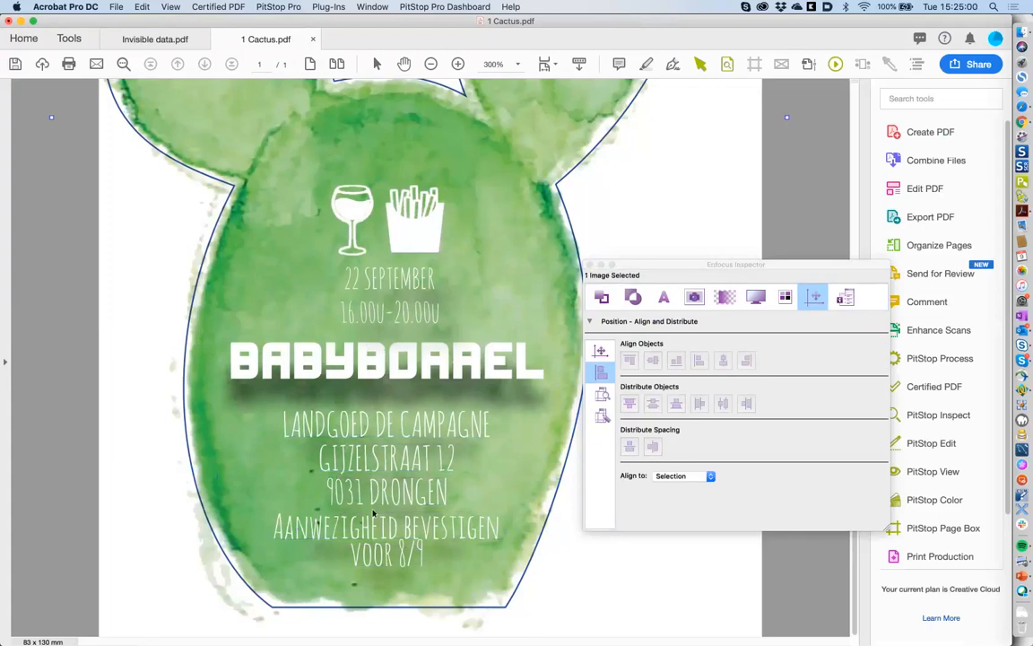
- Check the path below VOOR 8/9, deselect it, and close the Inspector
click(388, 562)
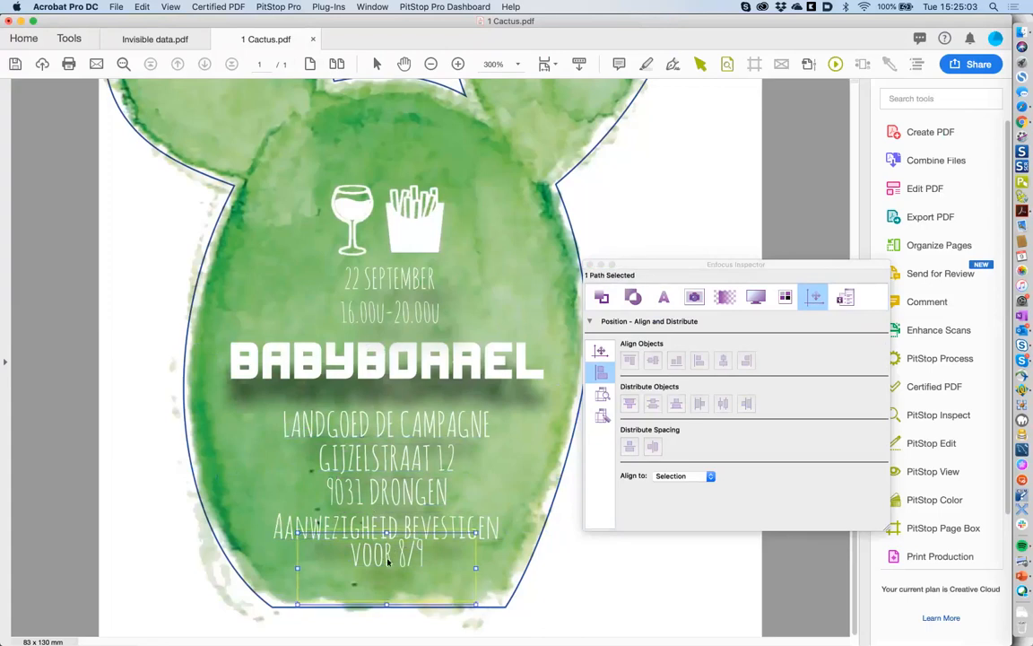
click(594, 560)
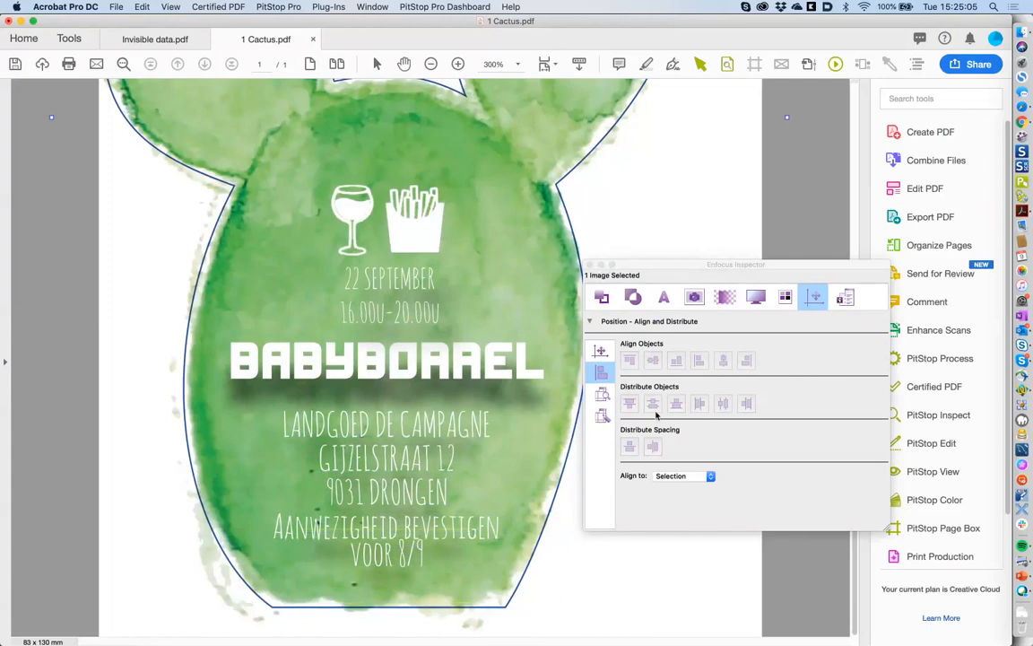
click(590, 265)
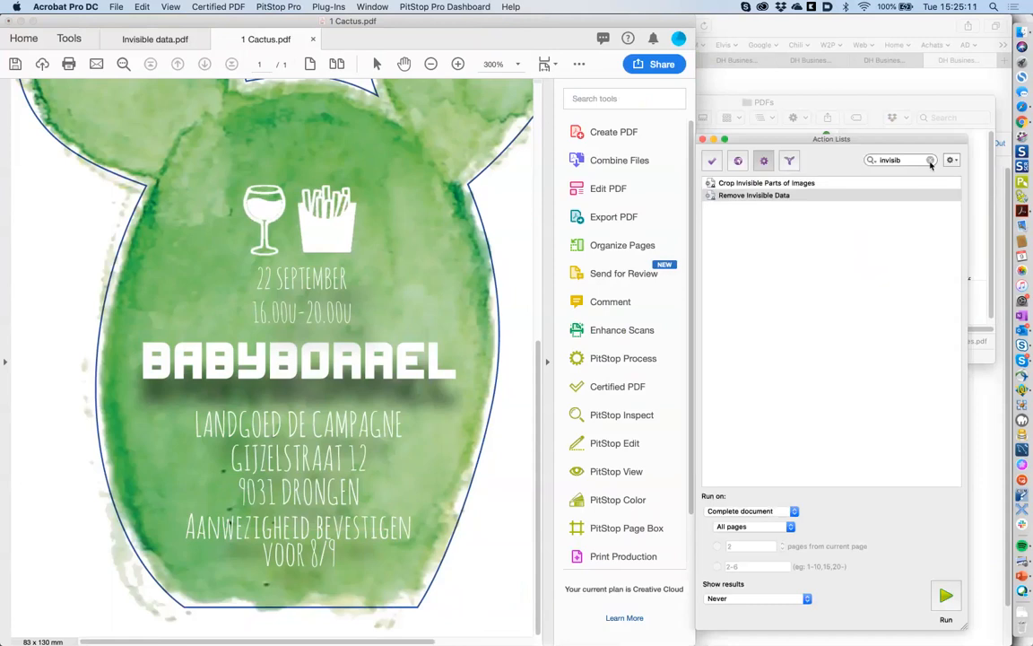
- Clear the Action Lists search and open 'outline text & Offset path' in the editor
click(931, 163)
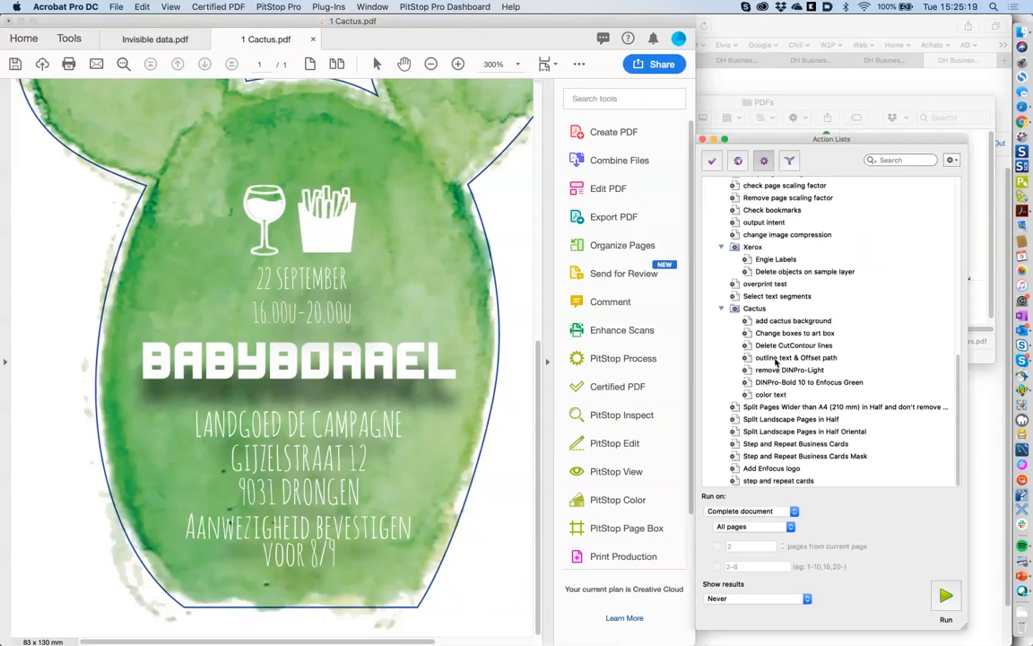
double_click(777, 360)
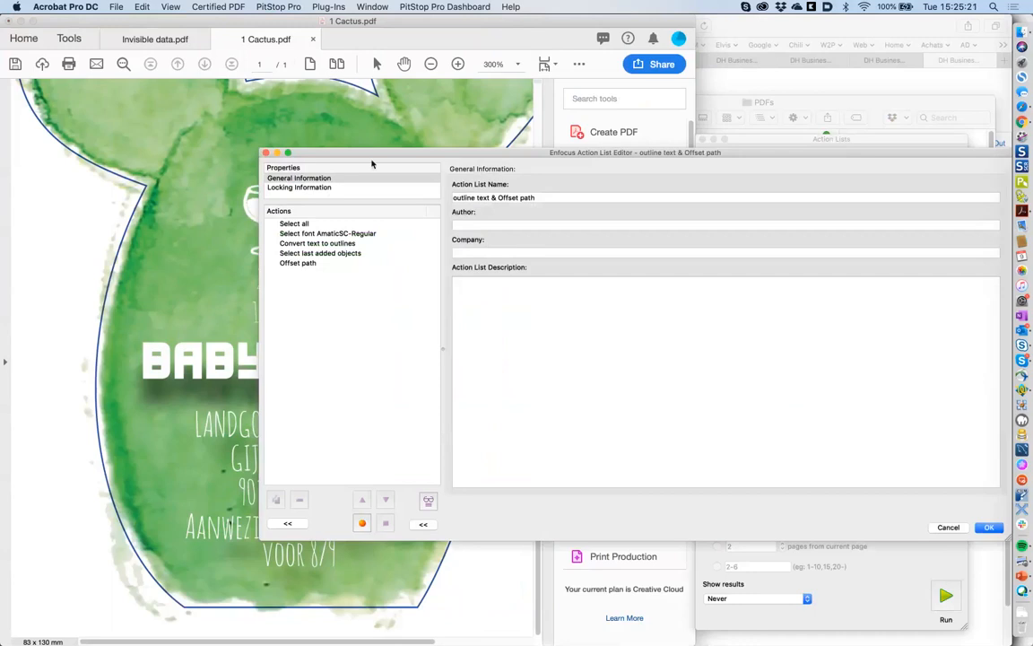
drag(372, 154, 498, 174)
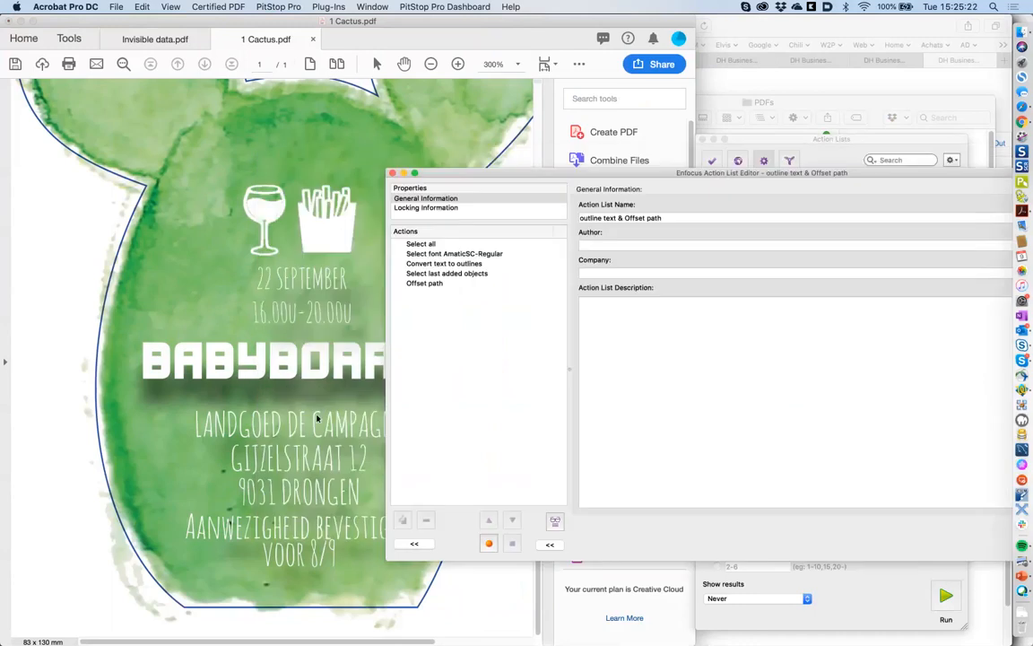
- Review each action: AmaticSC-Regular font selection, convert to outlines, select last added, Offset path
click(441, 254)
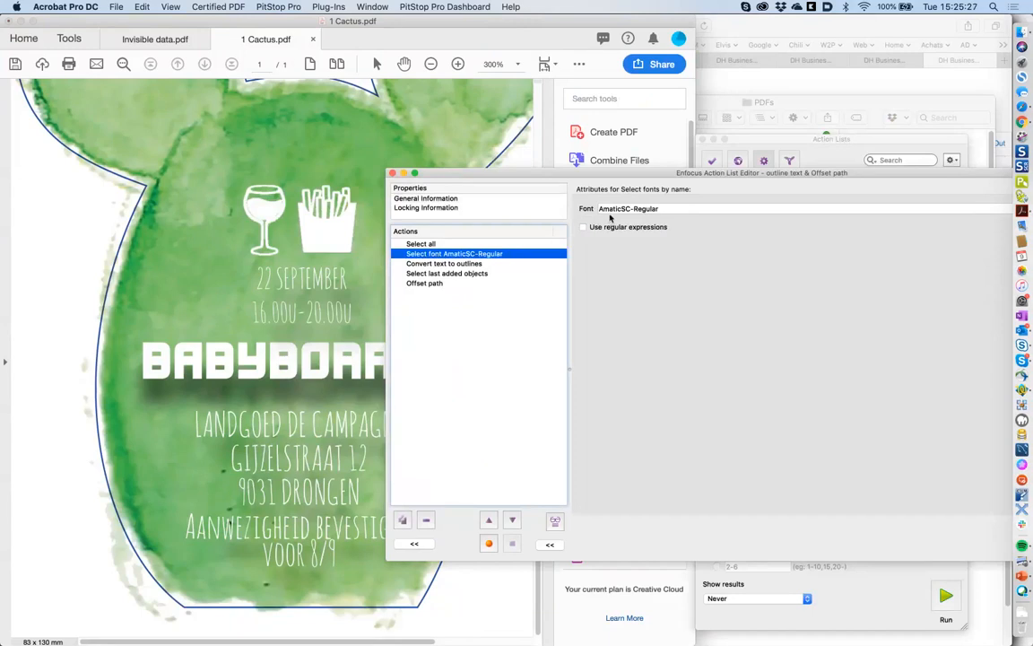
click(500, 264)
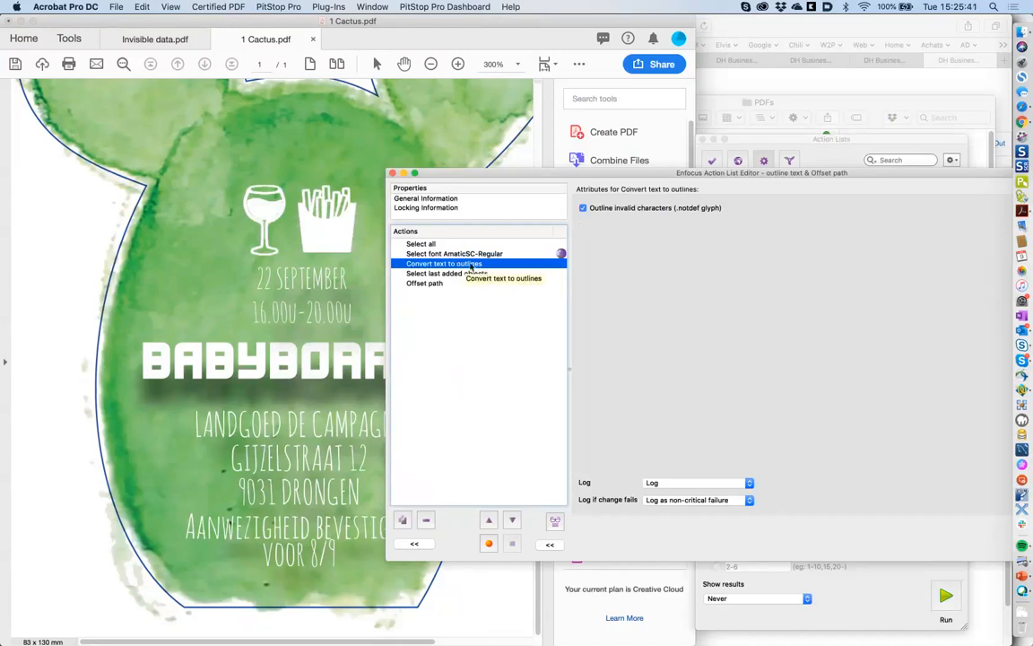
click(454, 255)
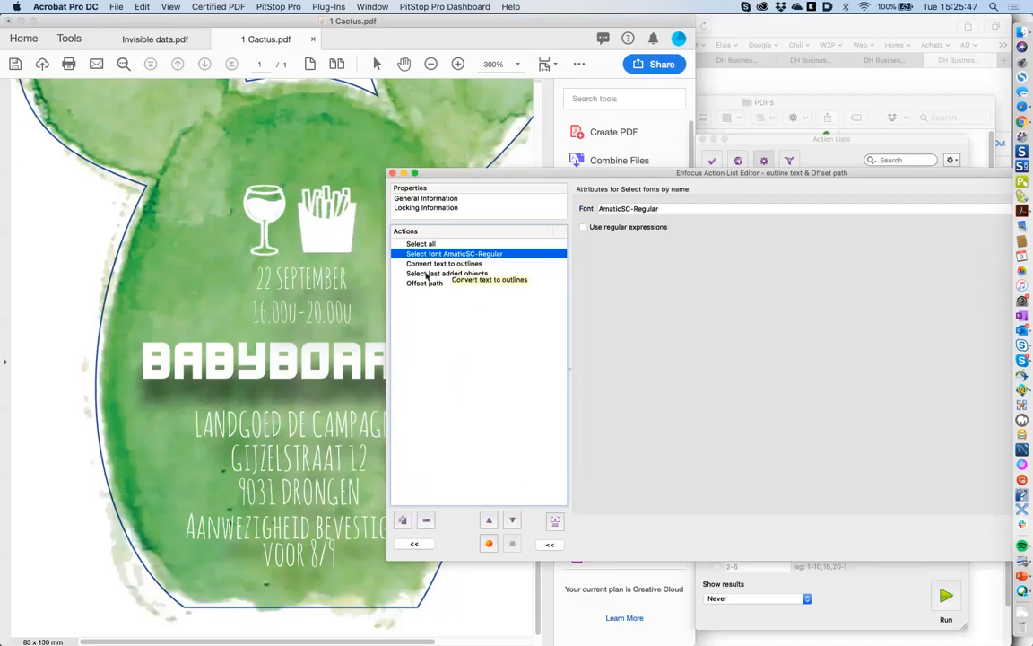
click(428, 273)
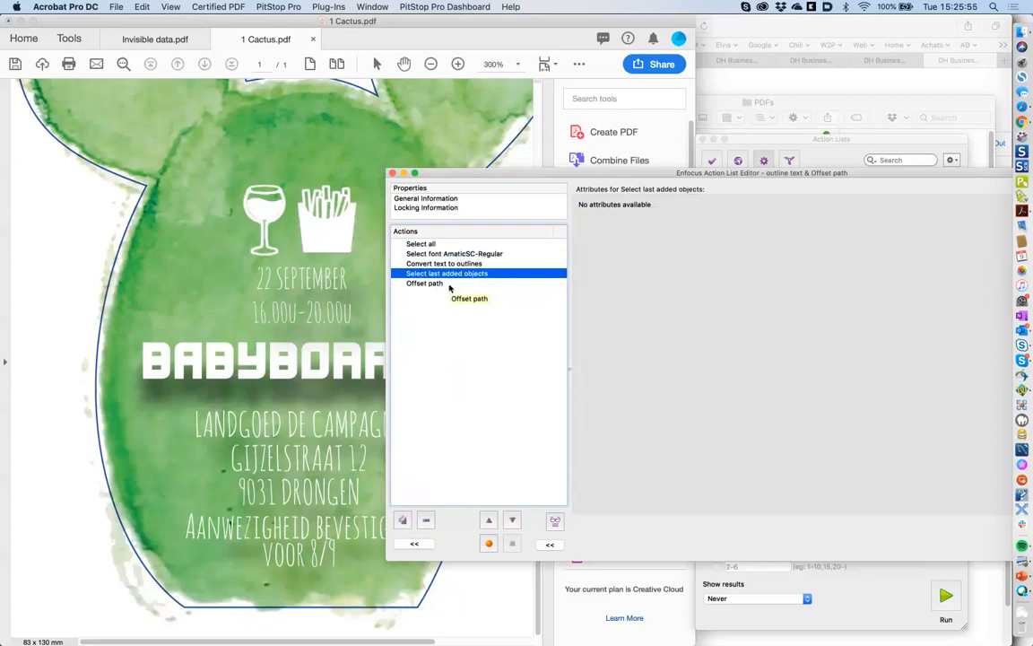
click(440, 283)
click(449, 274)
- Step through the four actions down to the 0.1 mm Offset path settings
click(475, 254)
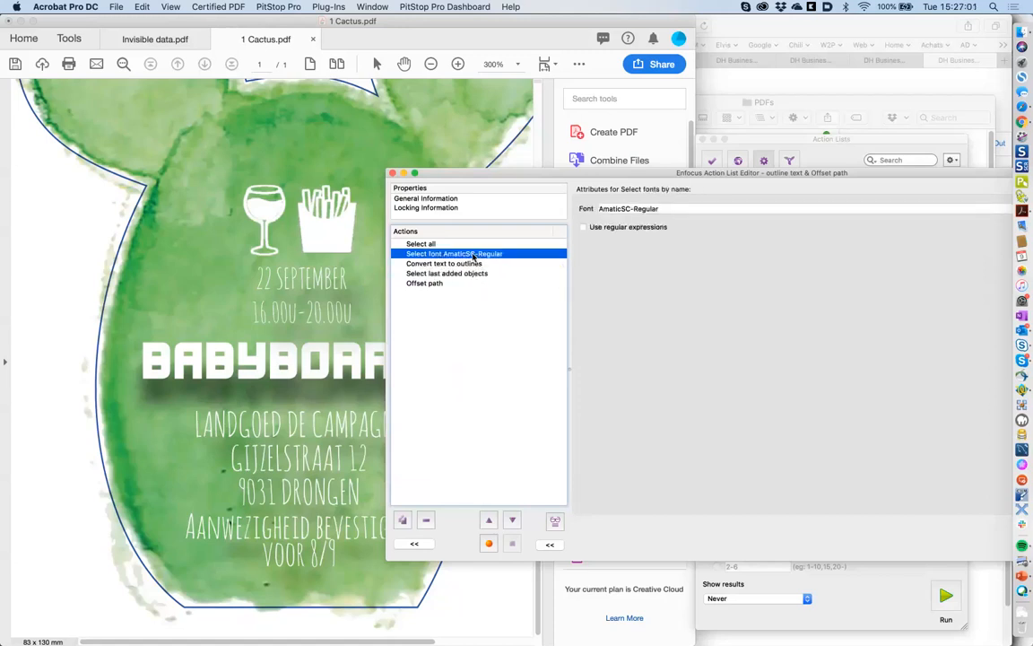
click(461, 265)
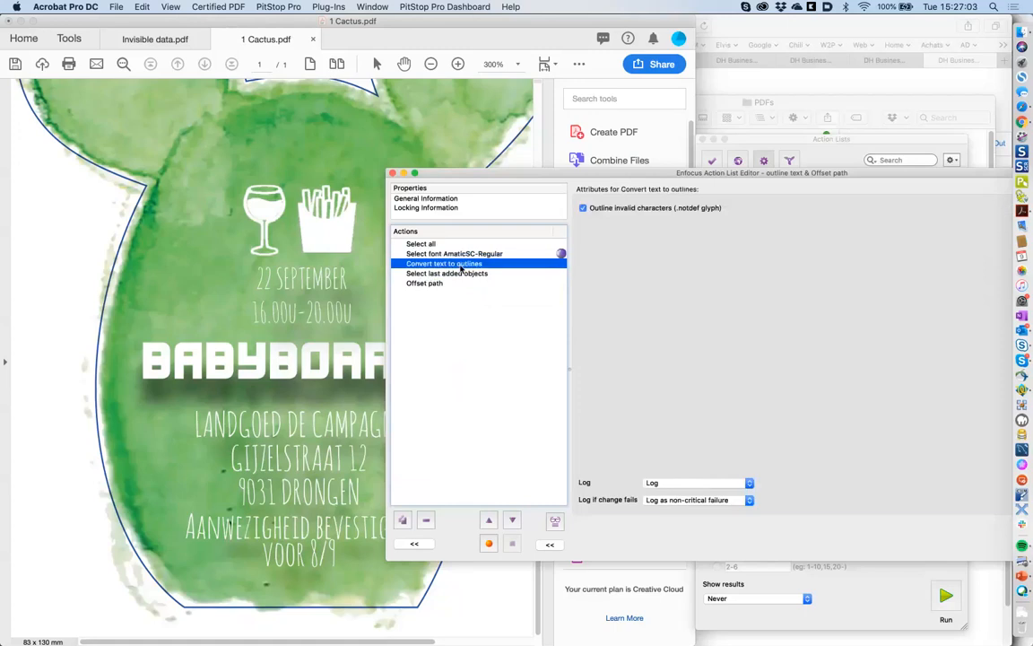
click(456, 275)
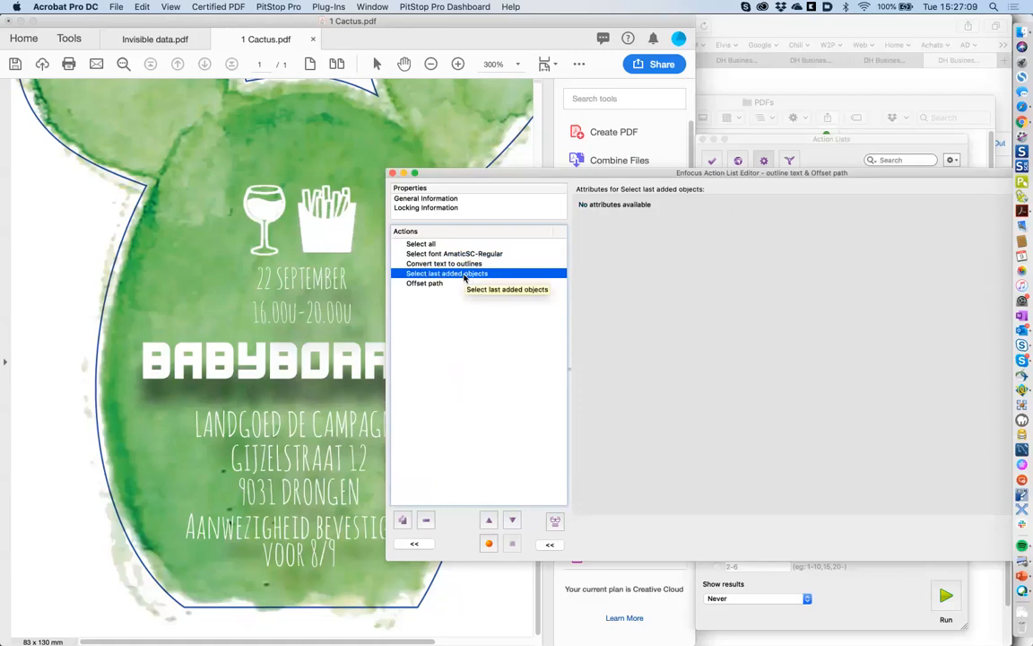
click(452, 283)
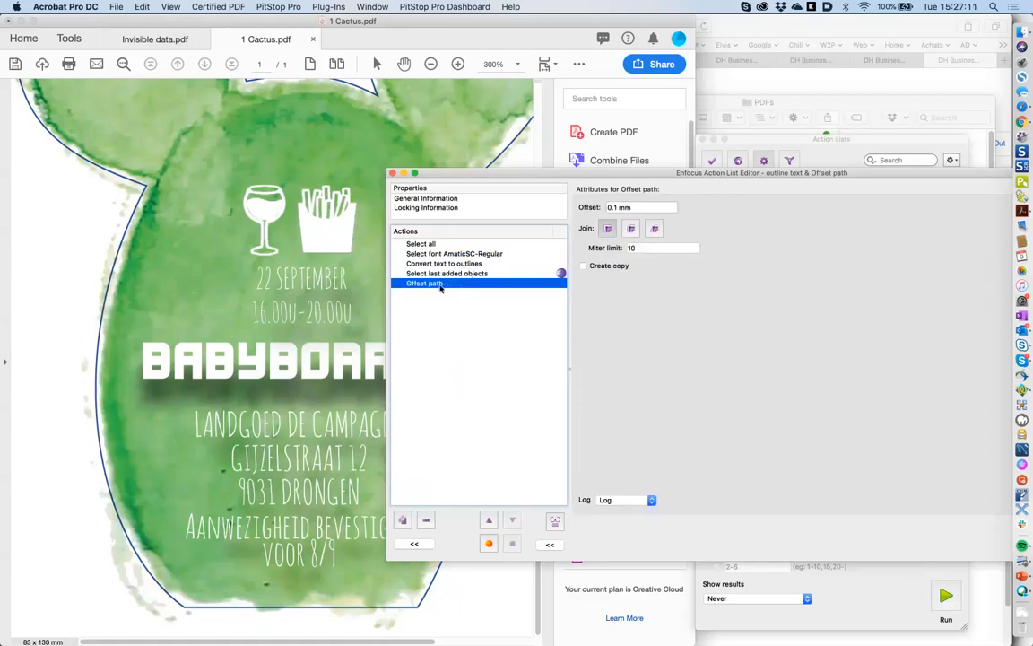
- Choose the second corner Join style for the offset and save the action list
click(633, 229)
drag(692, 174, 579, 163)
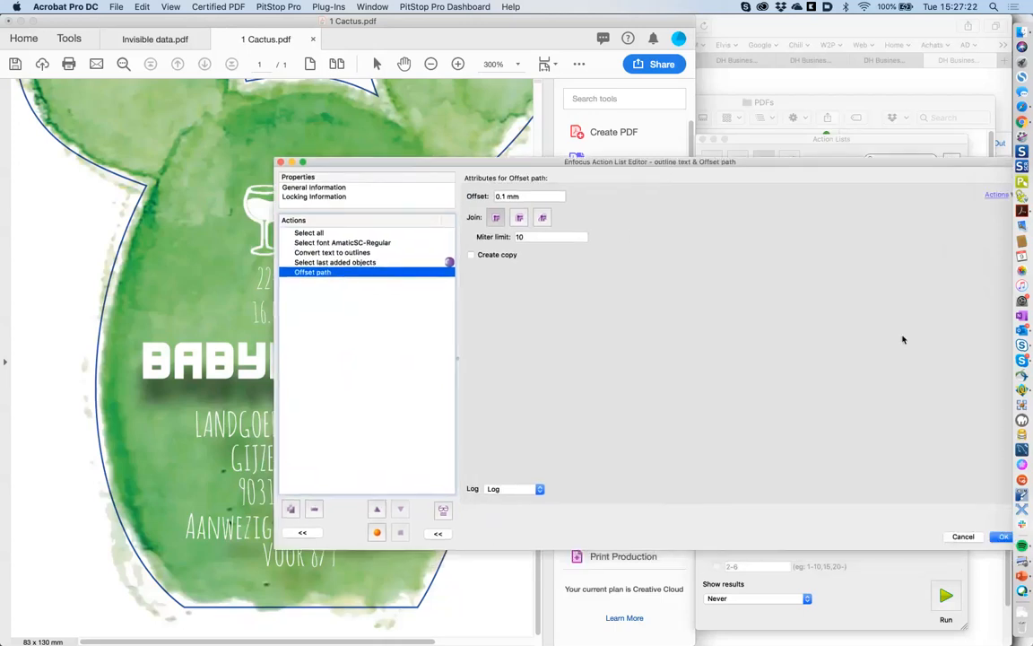
click(1002, 536)
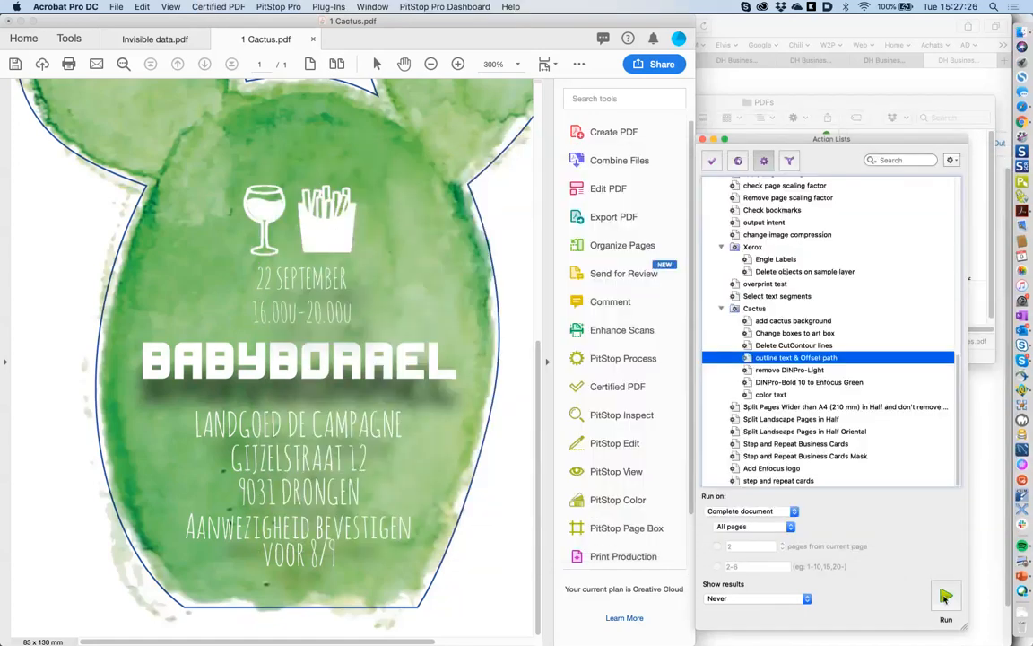
- Zoom out until the whole 1 Cactus.pdf page fits beside the Action Lists window
click(944, 595)
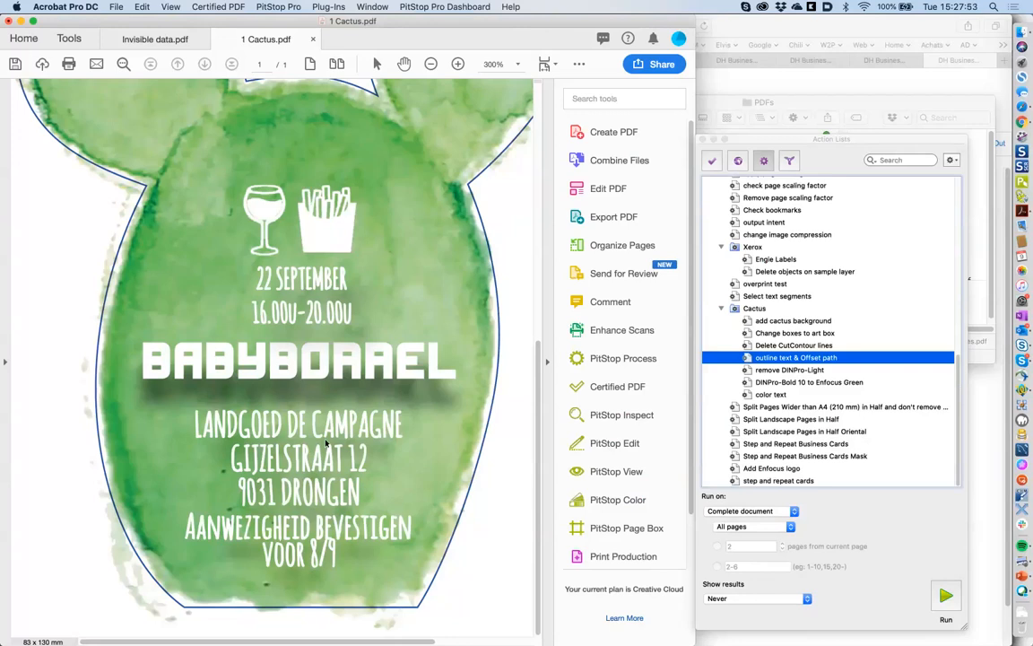
key(super+minus)
click(494, 374)
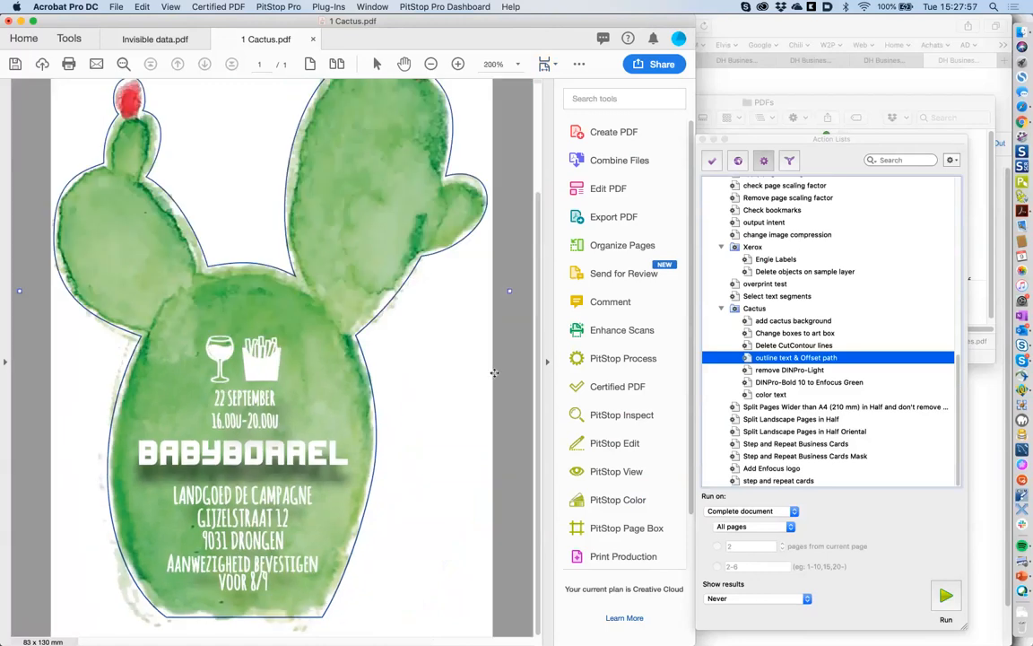
key(super+0)
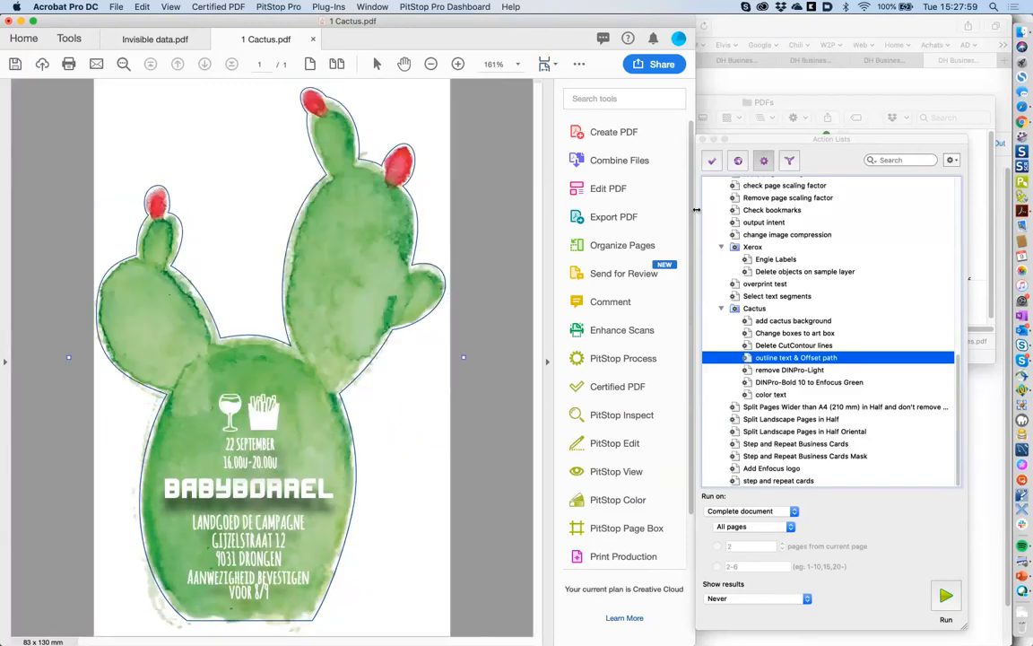
drag(769, 144, 774, 138)
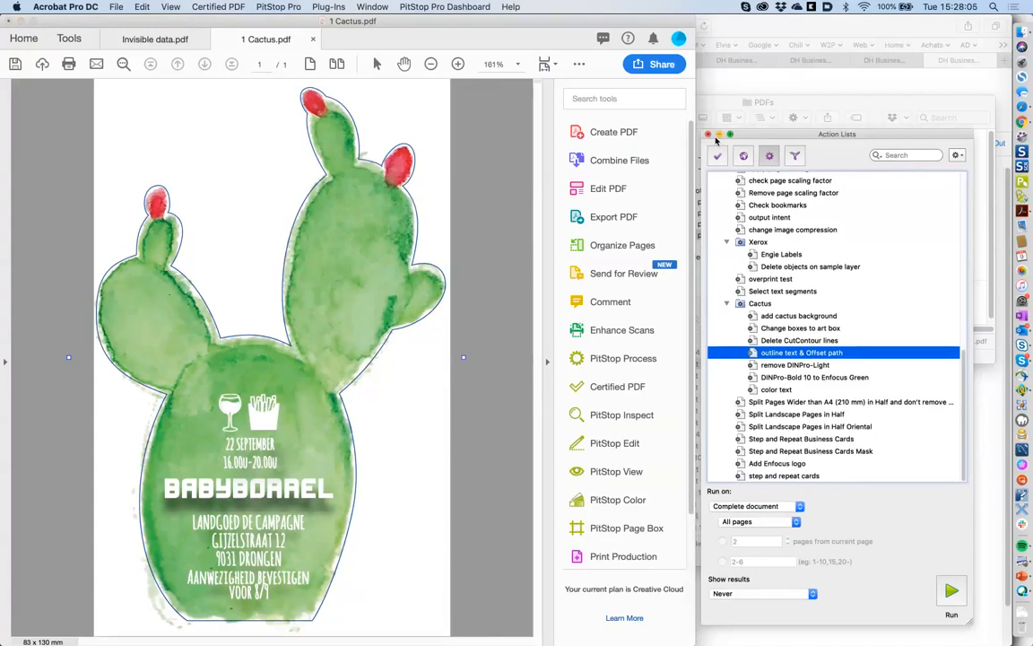
- Search the action lists for 'barcode' and select Add EAN-13 Barcode (relative)
click(912, 155)
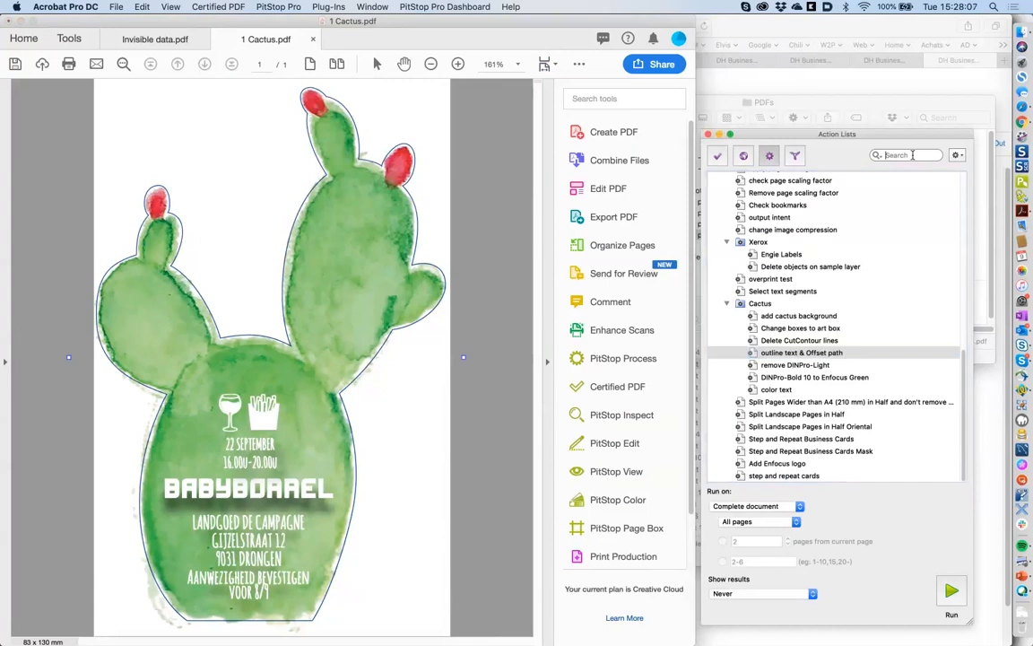
text(add barcode)
key(Return)
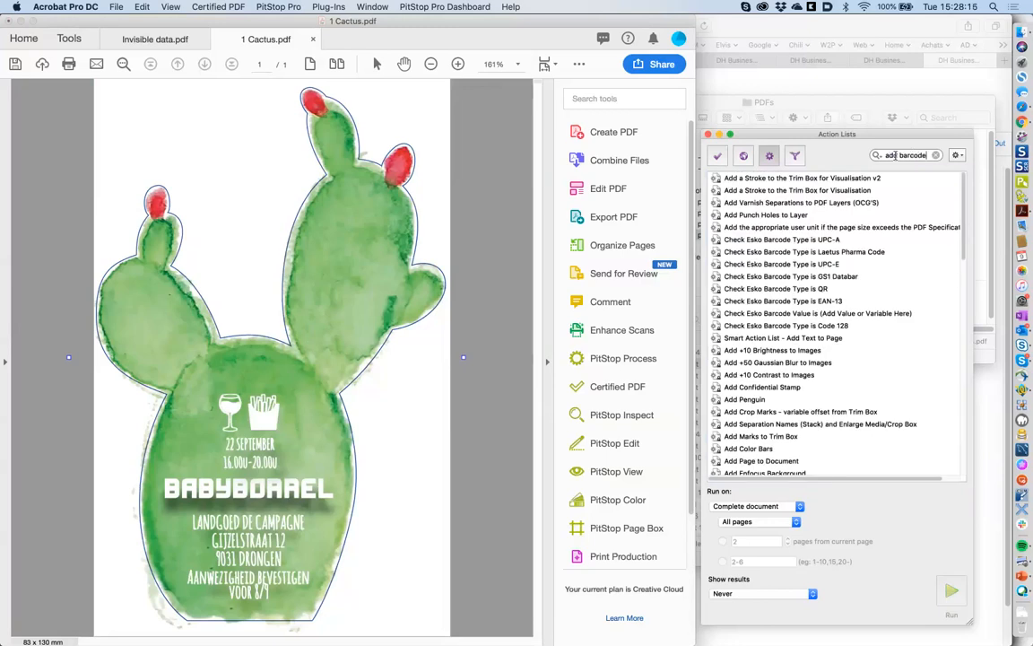
click(894, 155)
key(BackSpace)
key(BackSpace)
key(BackSpace)
key(BackSpace)
key(Return)
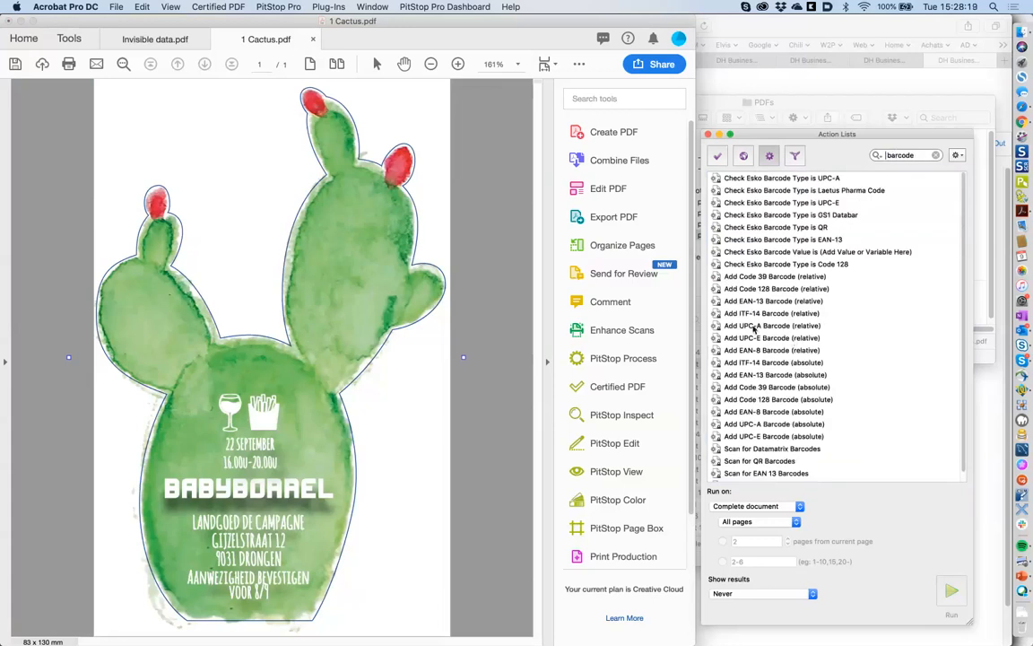
scroll(764, 305, down, 1)
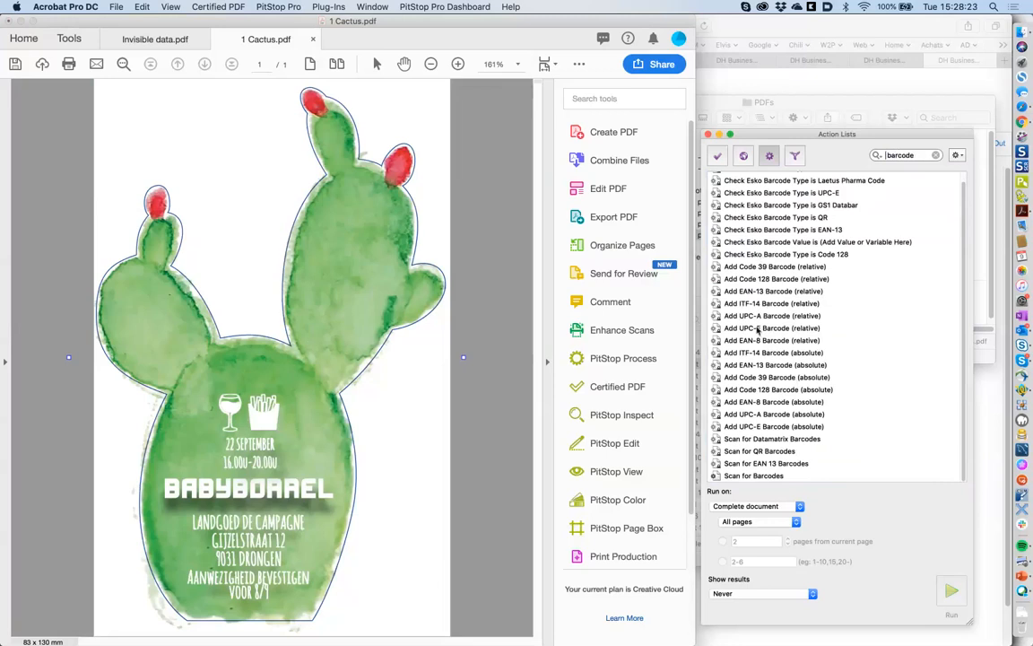
click(761, 292)
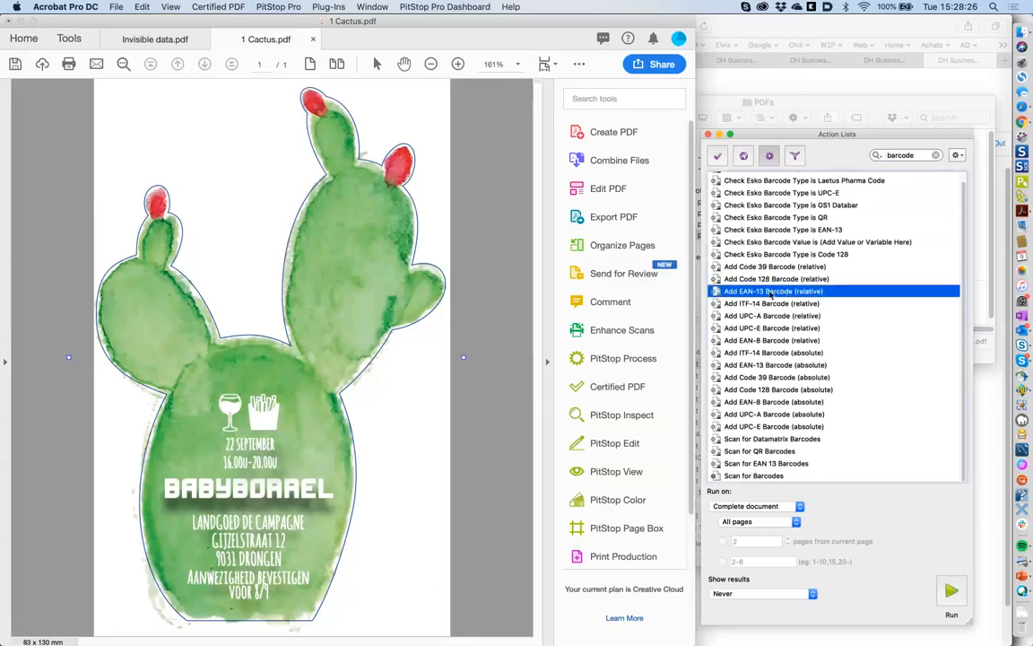
- Inspect its Add barcode action, cancel the editor unchanged, and run the list
double_click(770, 292)
click(299, 233)
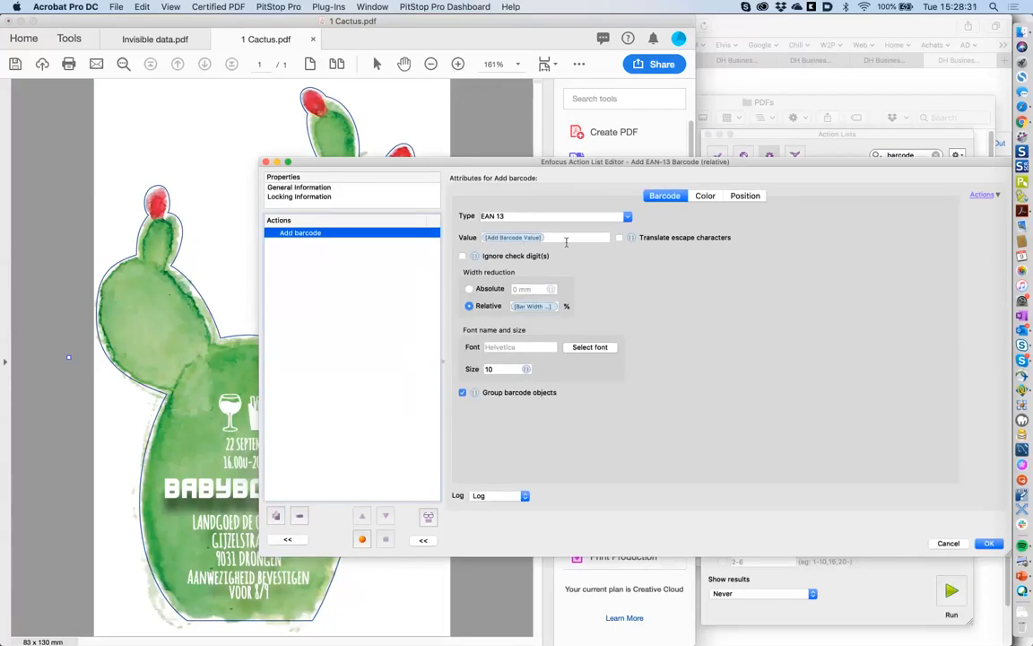
click(948, 544)
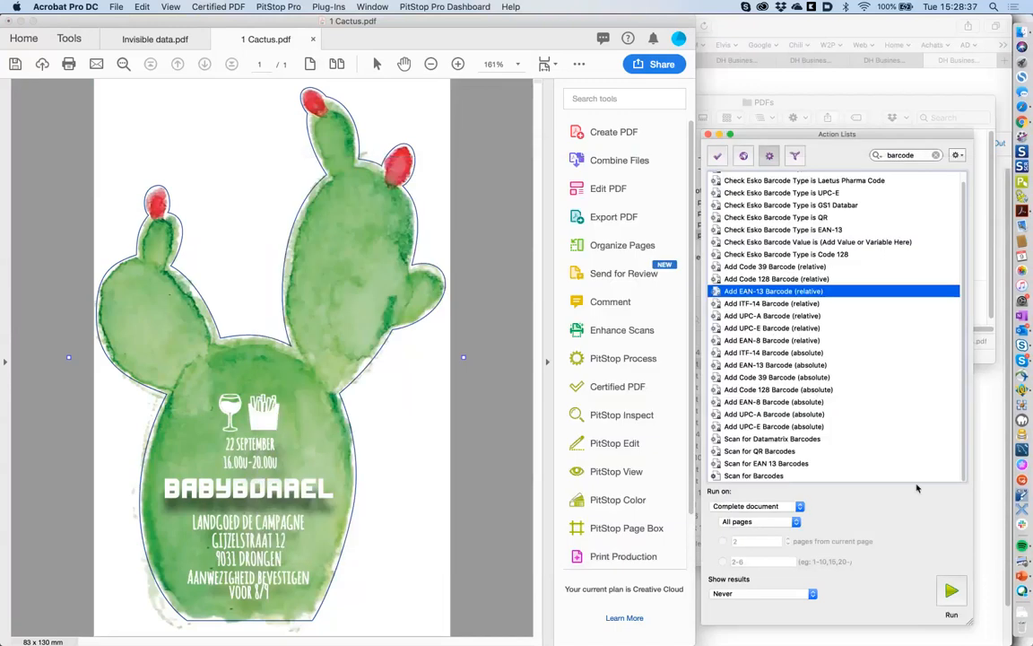
click(950, 588)
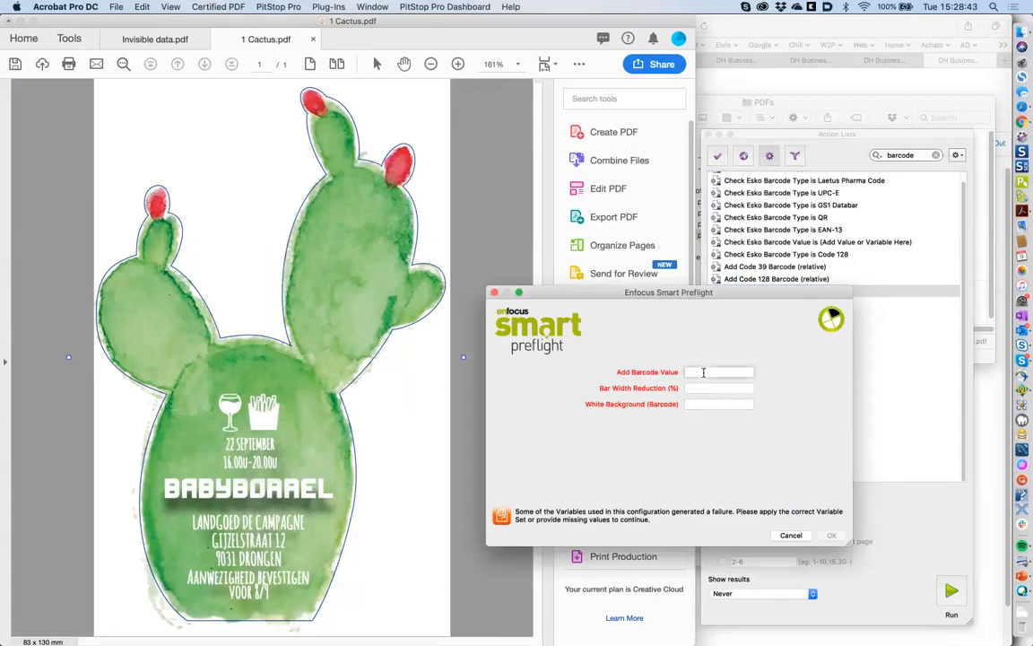
- Cancel the prompt, try Add Code 39 Barcode (absolute), then run Add EAN-13 Barcode (absolute) instead
click(791, 536)
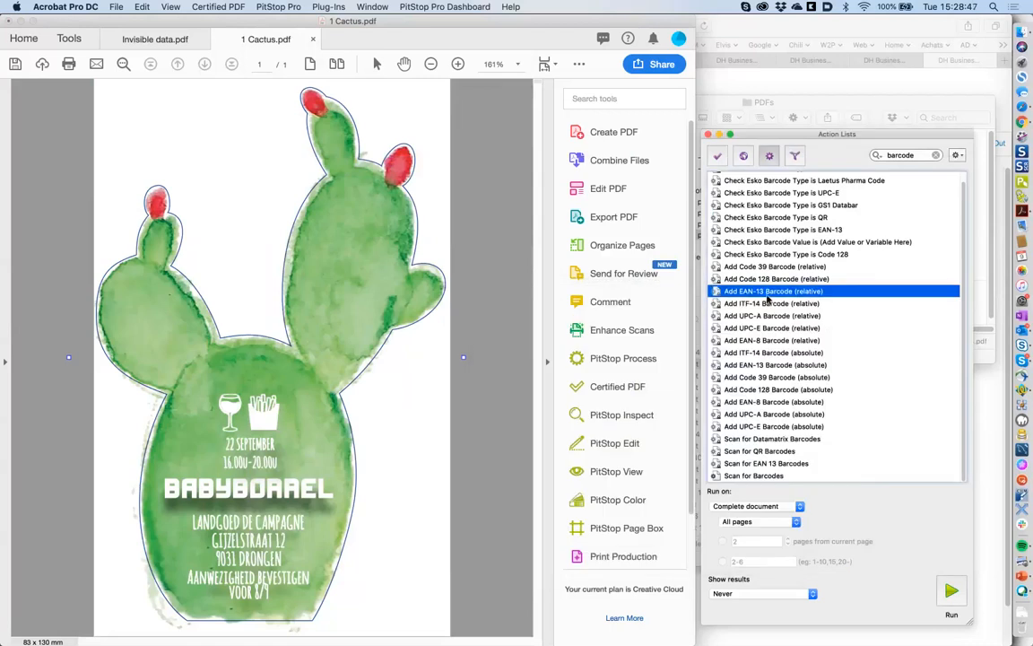
click(782, 378)
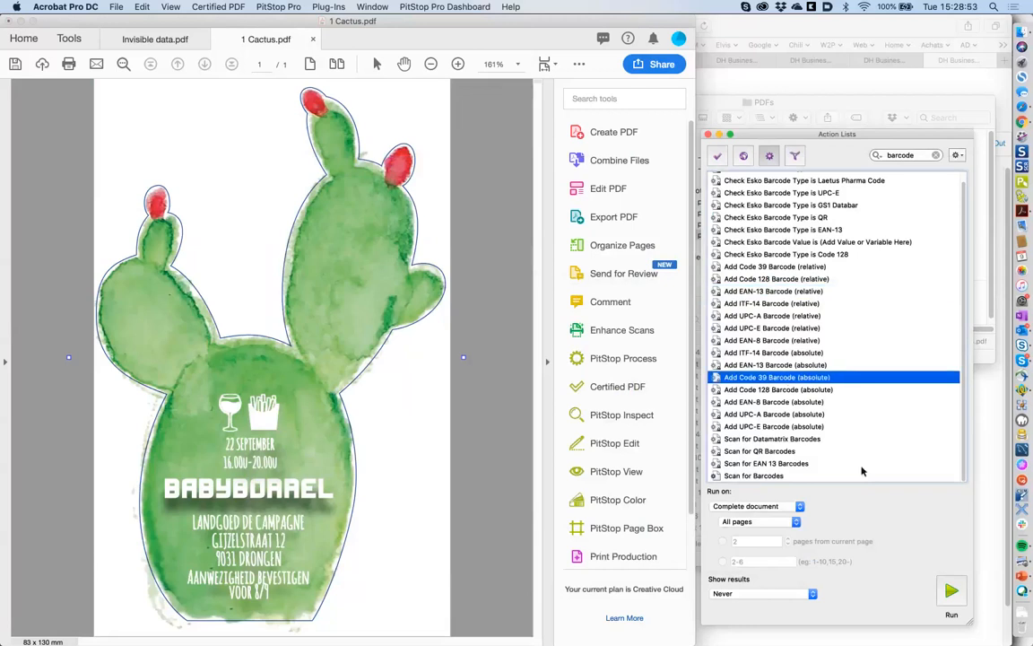
click(951, 590)
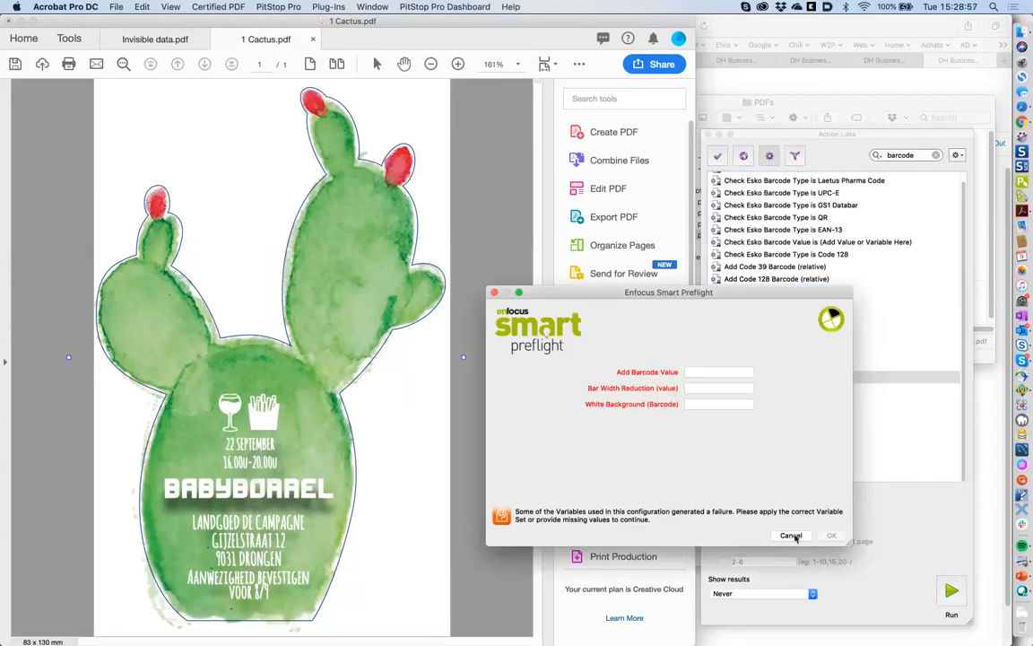
click(791, 535)
click(776, 364)
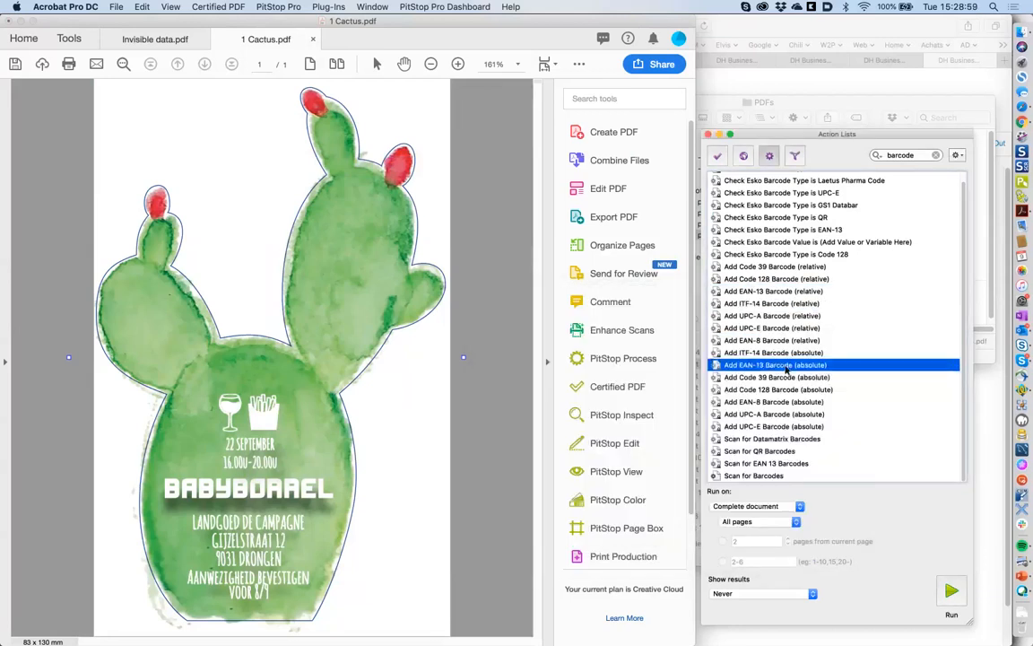
click(951, 594)
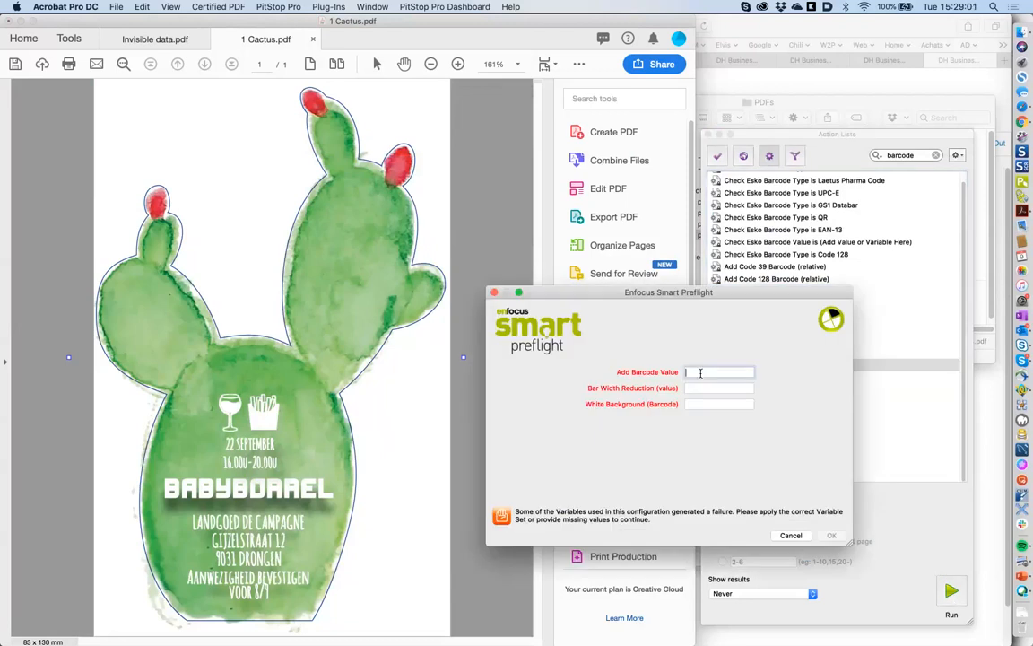
text(123456789012)
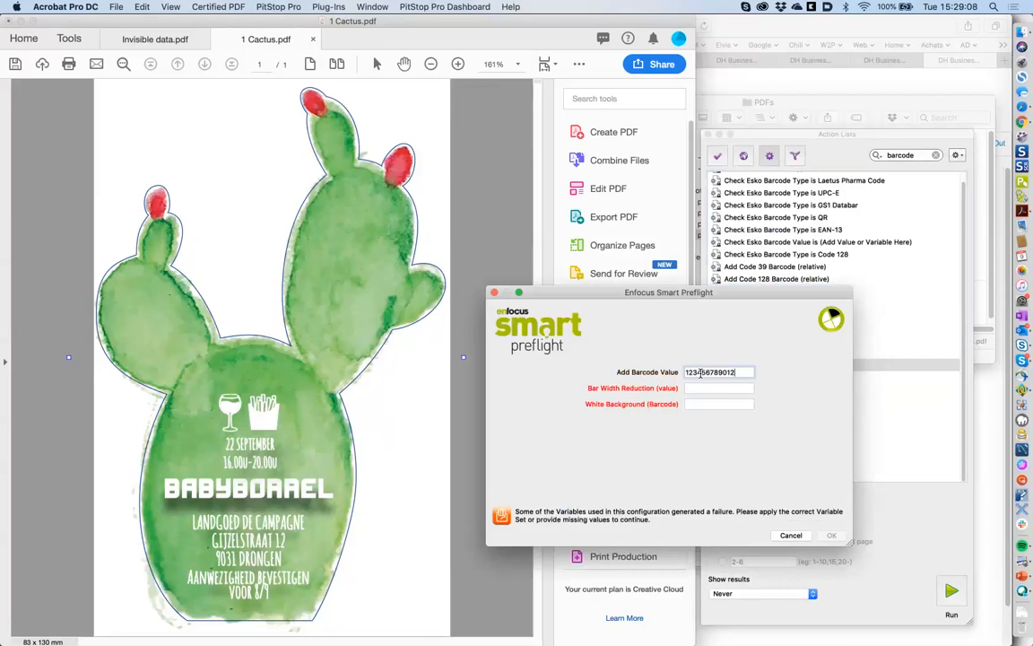
text(8)
click(704, 388)
text(1)
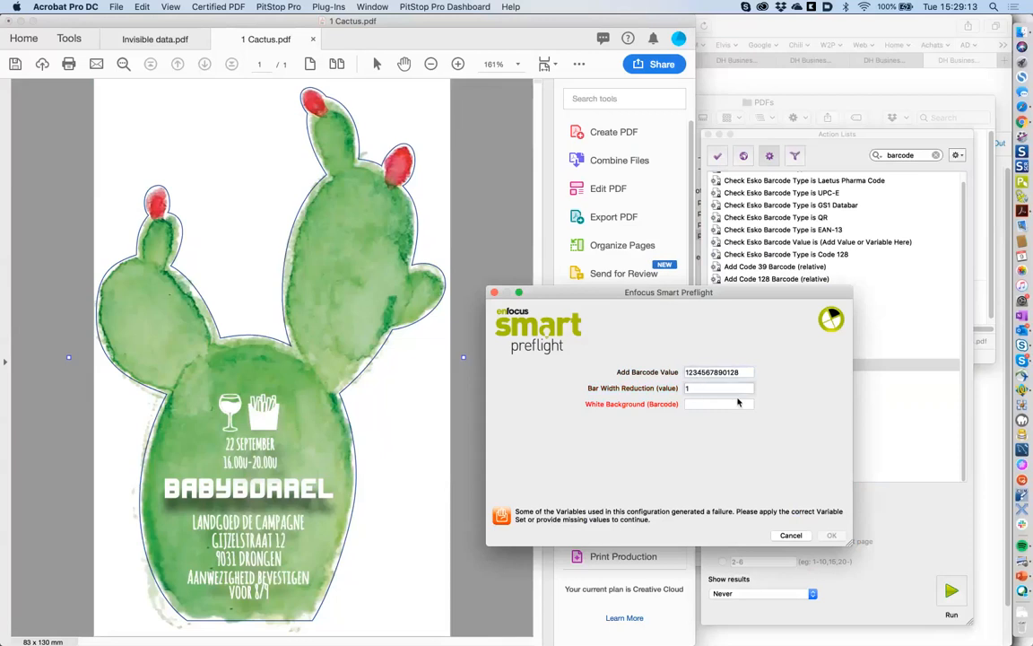
click(738, 403)
drag(691, 388, 678, 389)
text(0.1)
key(Tab)
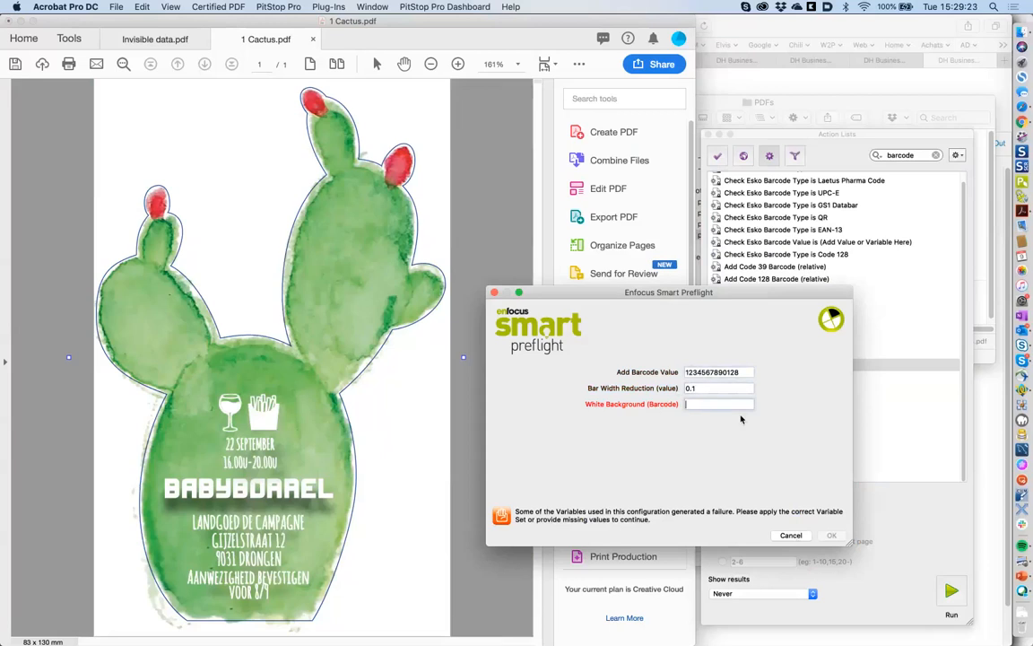
text(1)
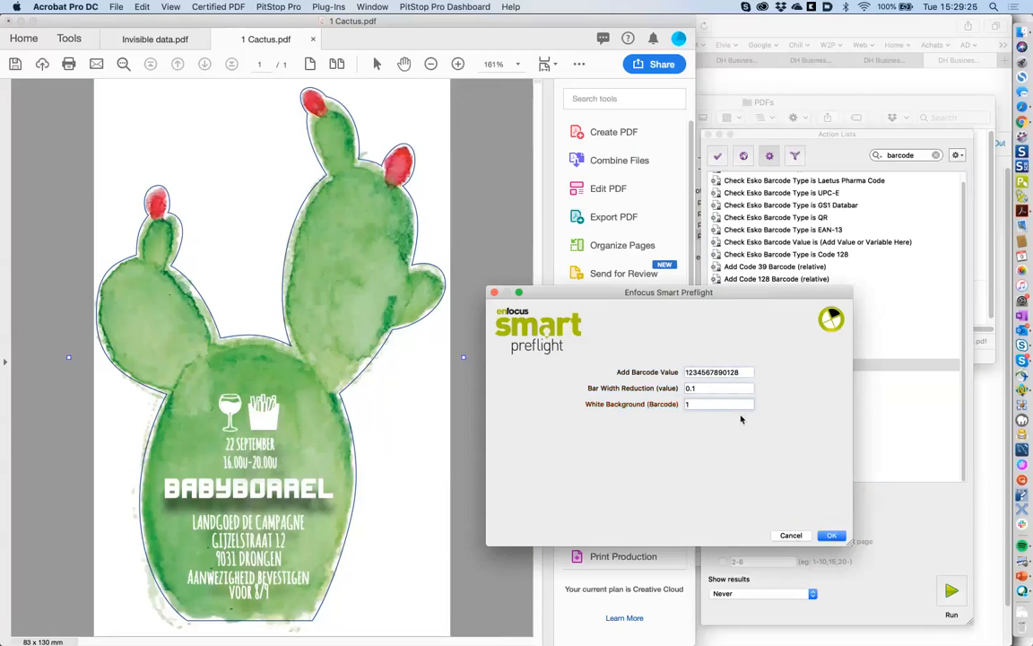
click(827, 536)
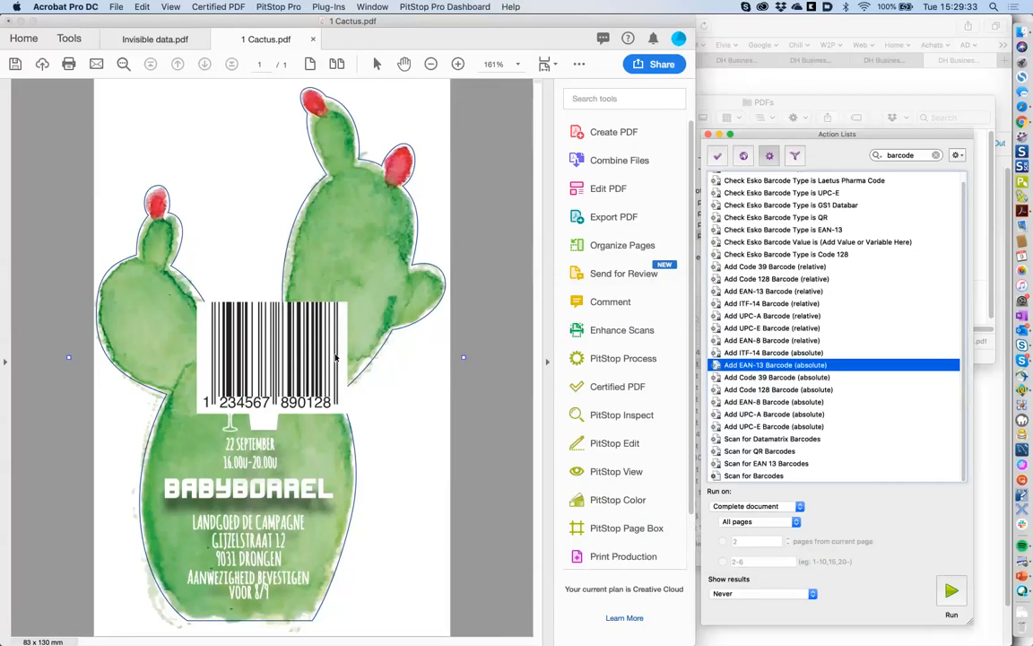
- Open the Add EAN-13 Barcode (absolute) list's Add barcode action and leave its type on EAN 13
double_click(777, 366)
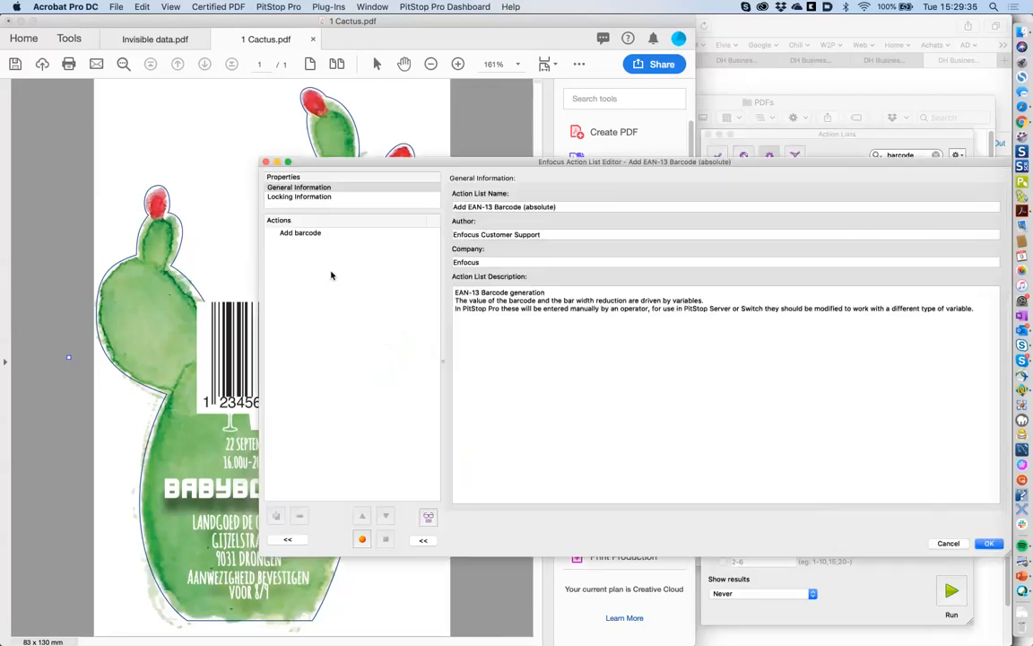
click(435, 235)
click(588, 215)
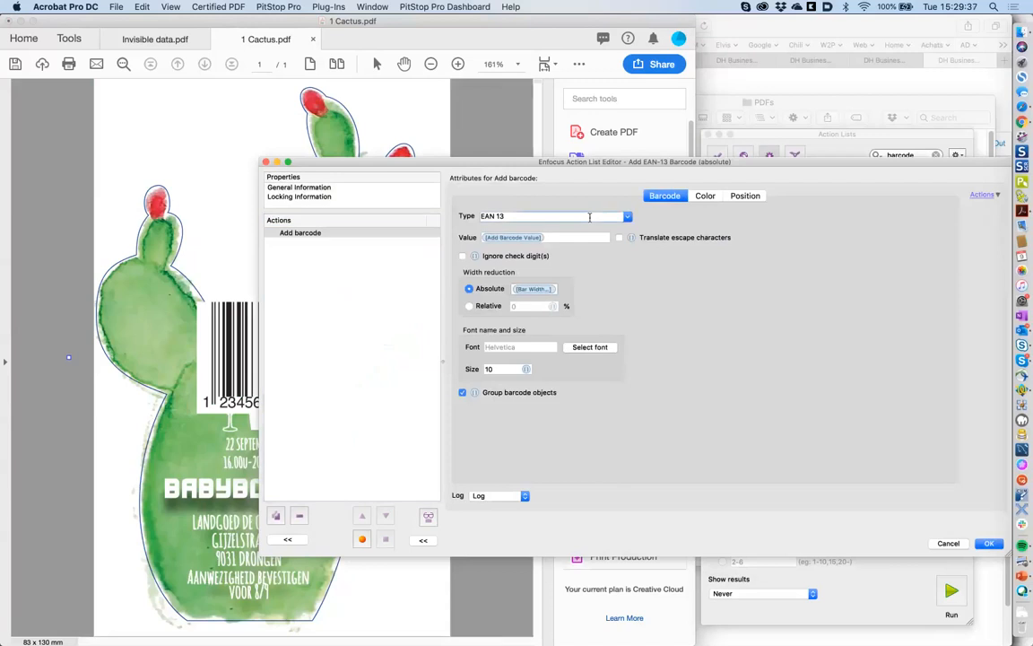
click(628, 217)
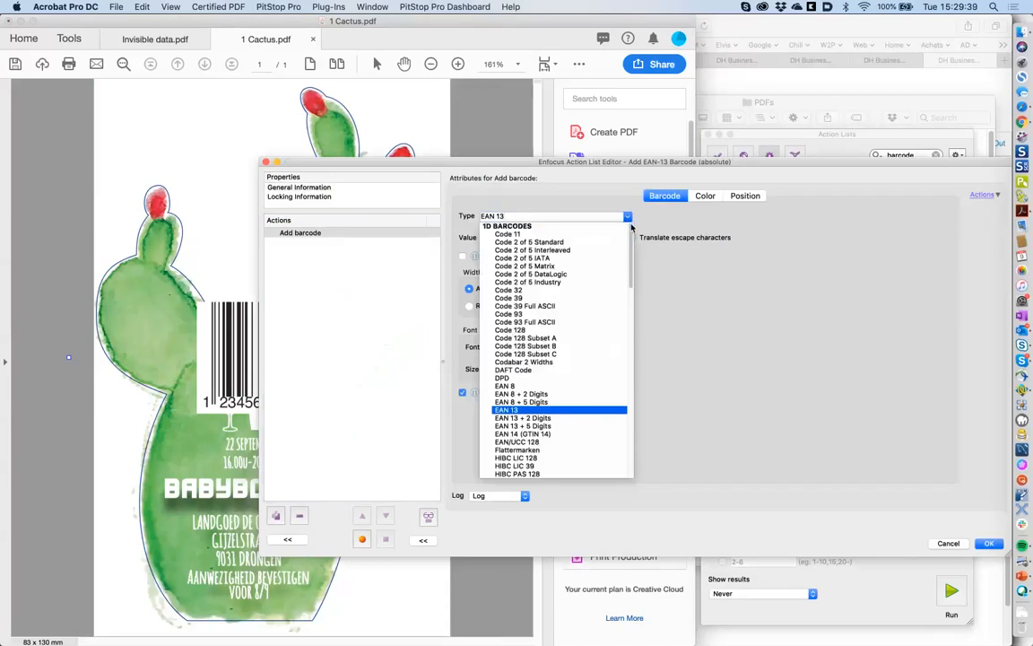
scroll(629, 272, down, 3)
drag(630, 271, 634, 231)
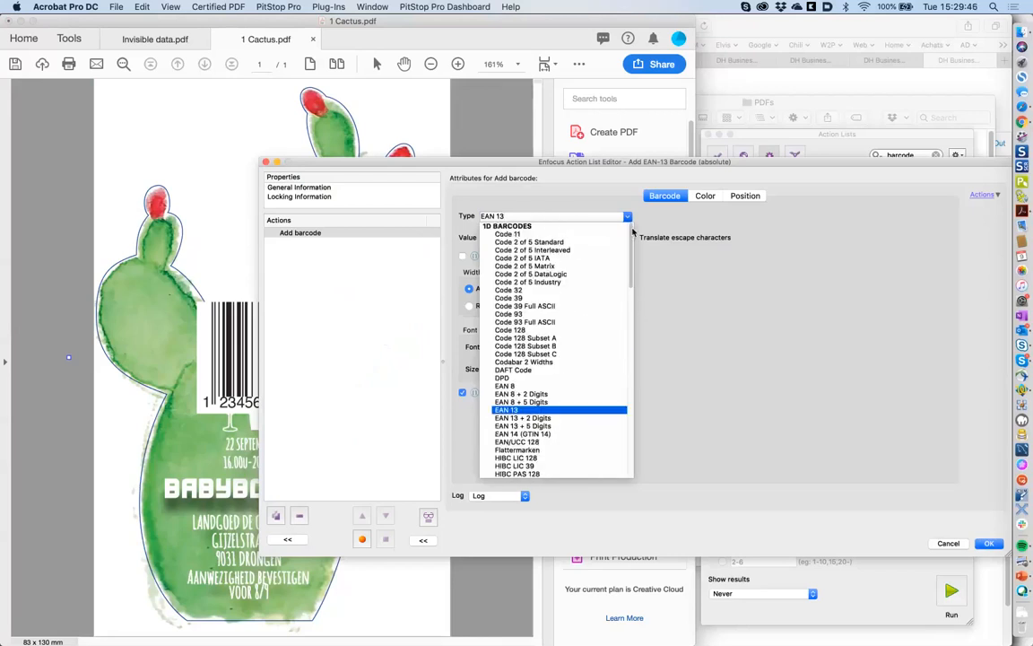
click(697, 304)
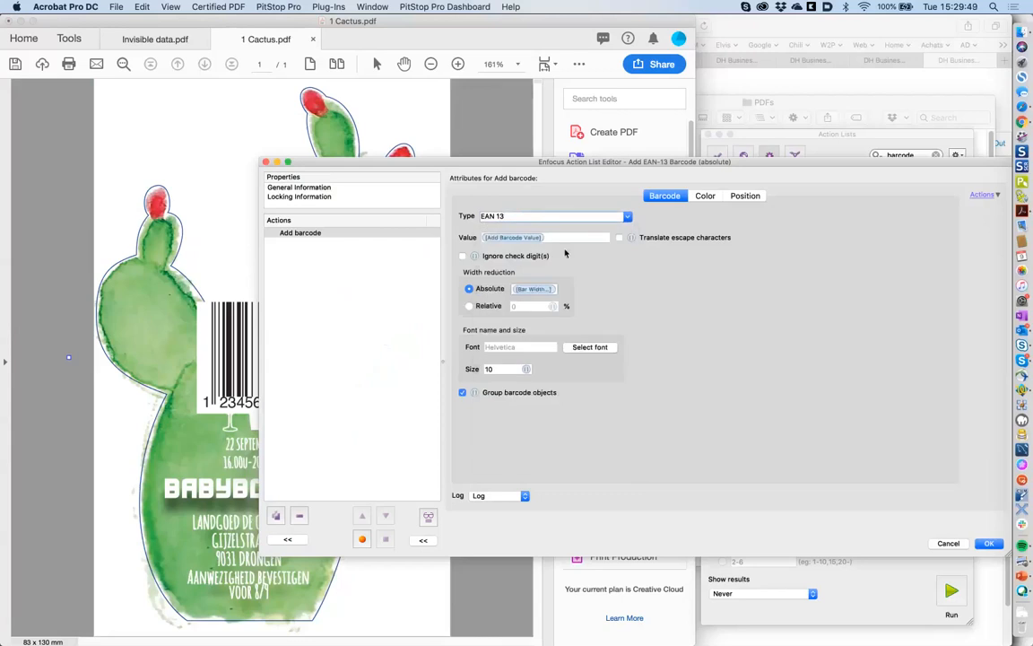
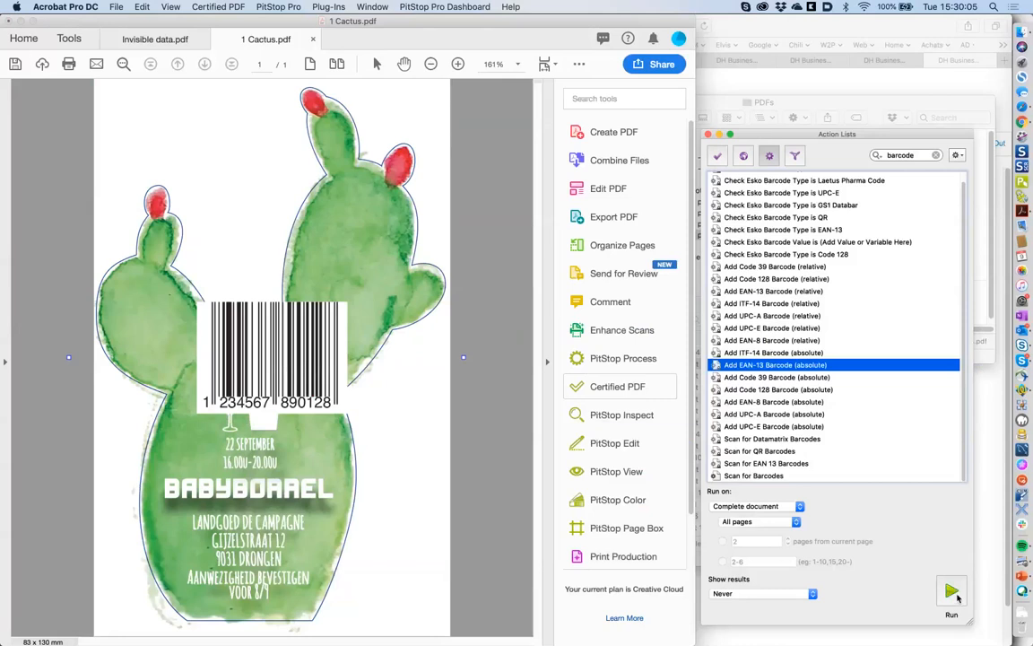
- Run Add EAN-13 Barcode (absolute) and dismiss the Smart Preflight missing-variables warning
click(952, 594)
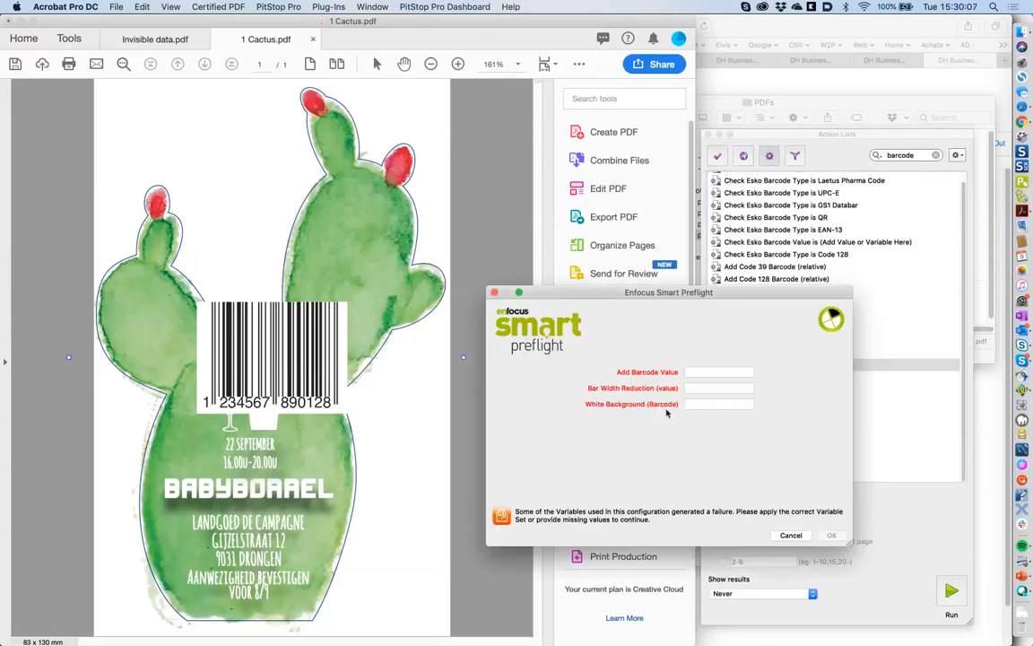
mouse_move(686, 374)
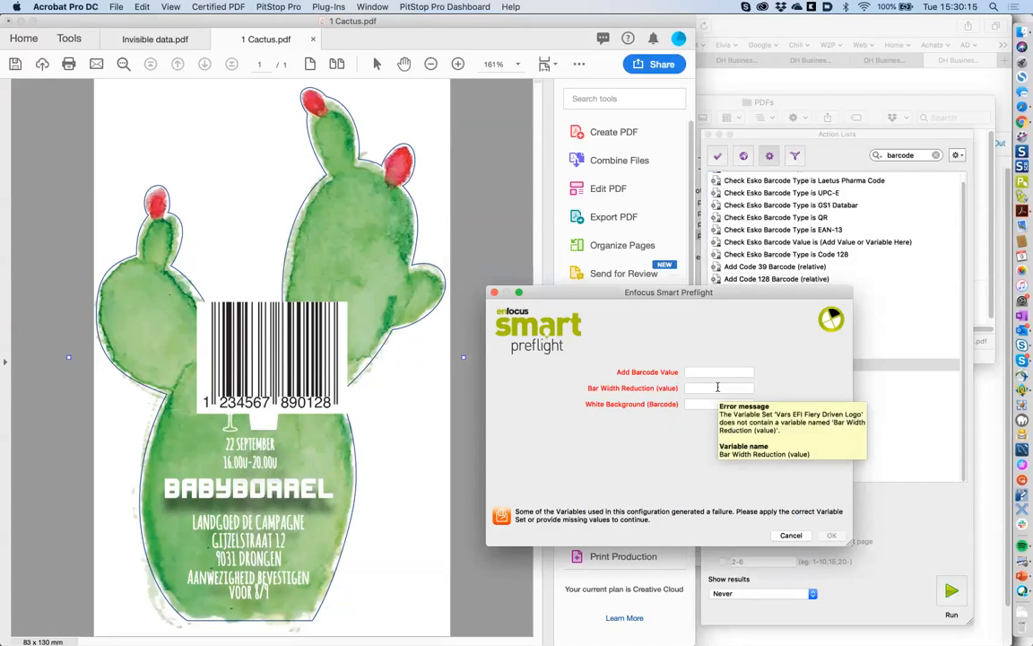
click(791, 535)
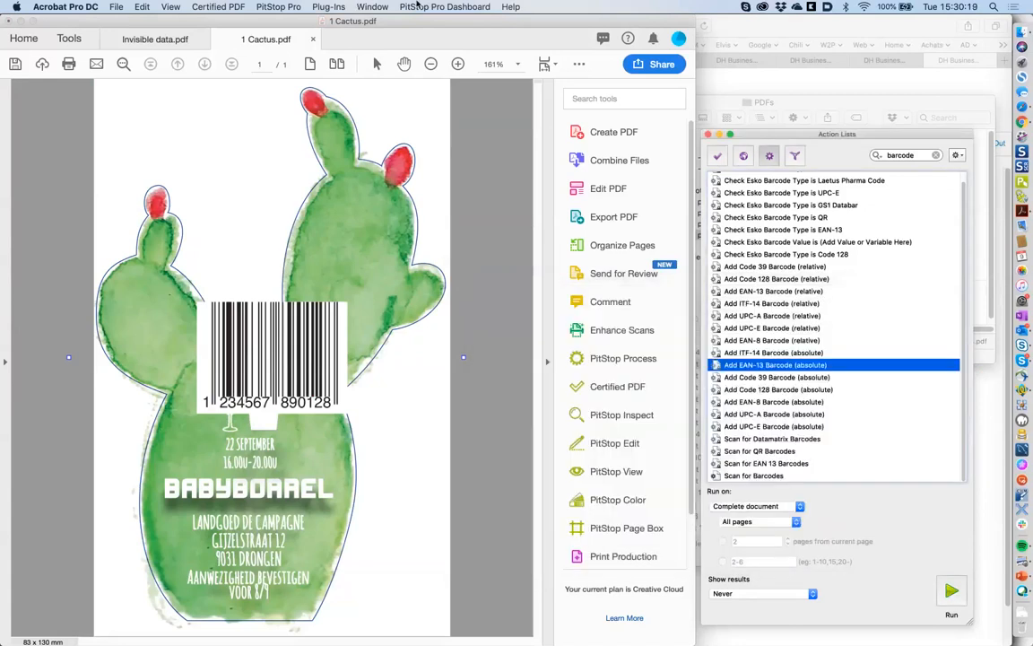
- Bring up the PitStop Pro > Variable Sets submenu
click(282, 6)
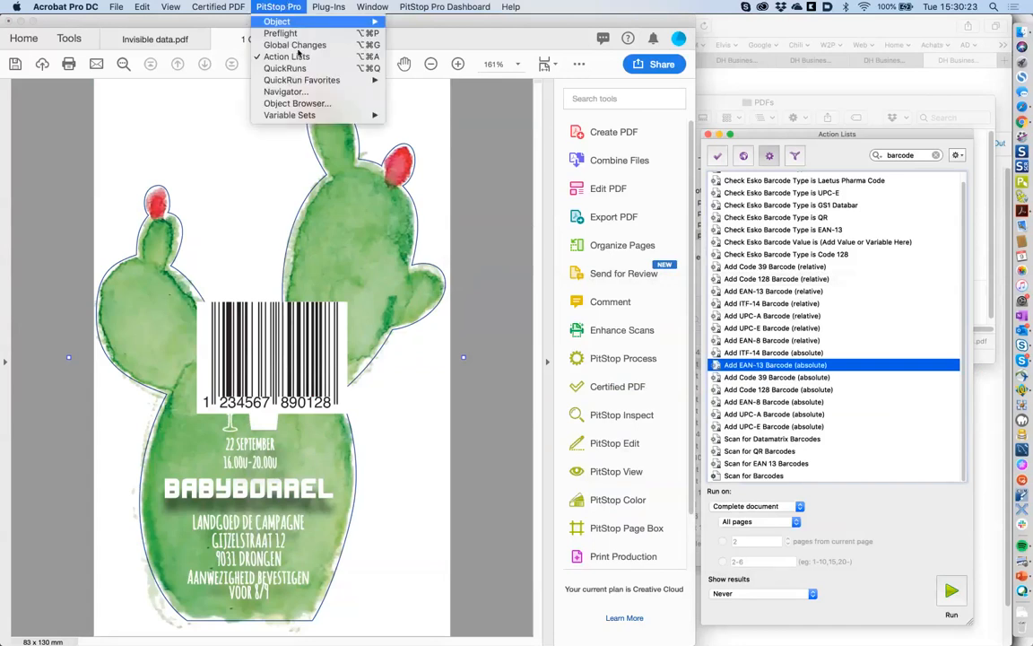
mouse_move(312, 117)
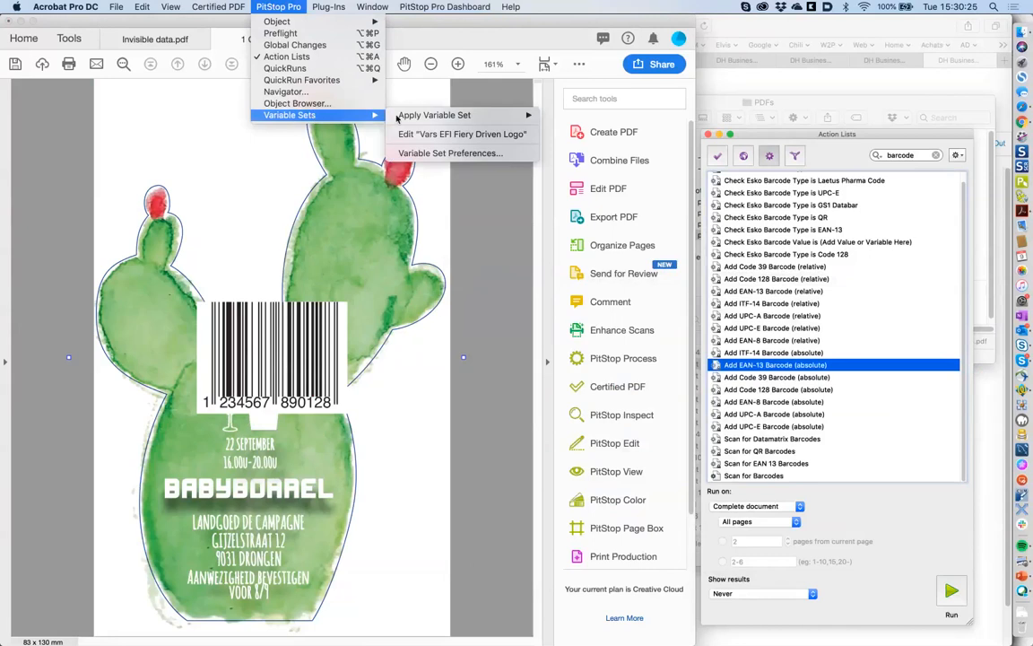
mouse_move(401, 115)
mouse_move(579, 136)
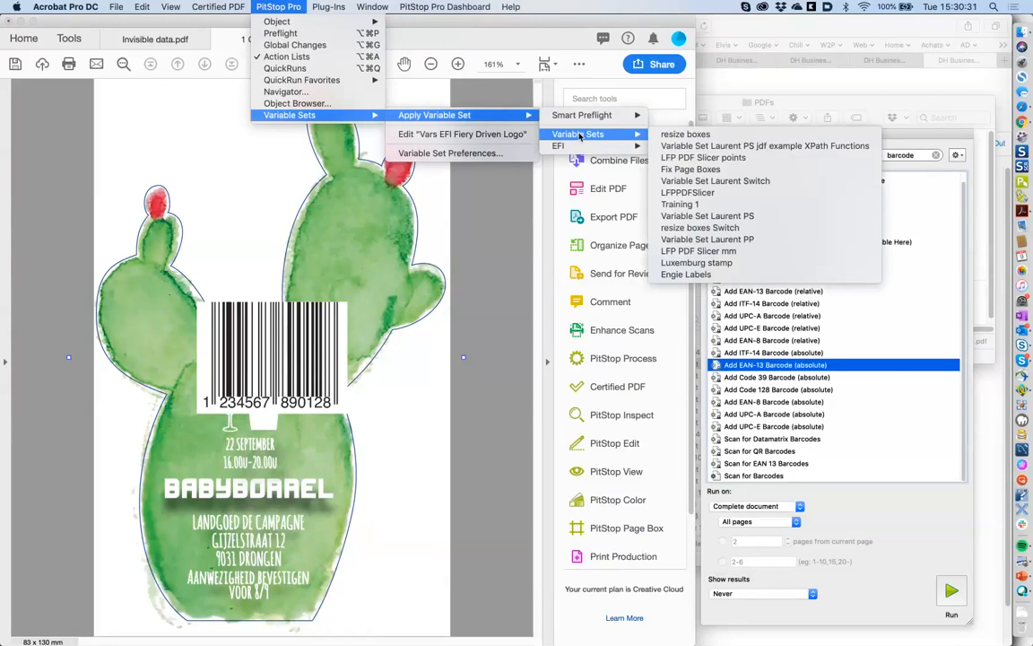
- Browse the local variable sets, select Engie Labels, cancel, then open Add EAN-13 Barcode (absolute) for editing
click(491, 155)
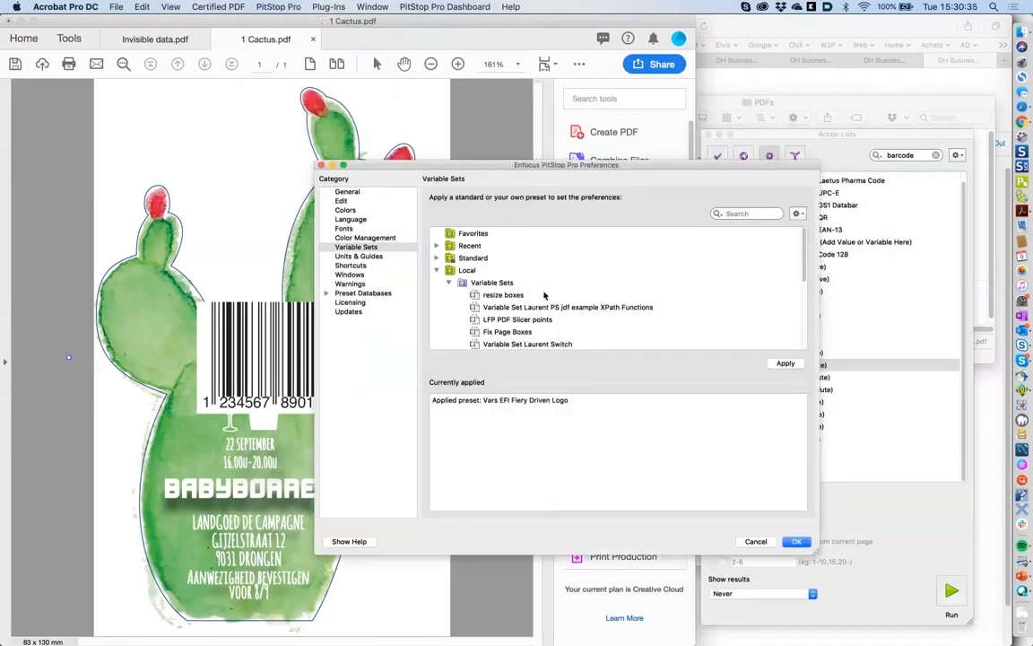
scroll(807, 274, down, 5)
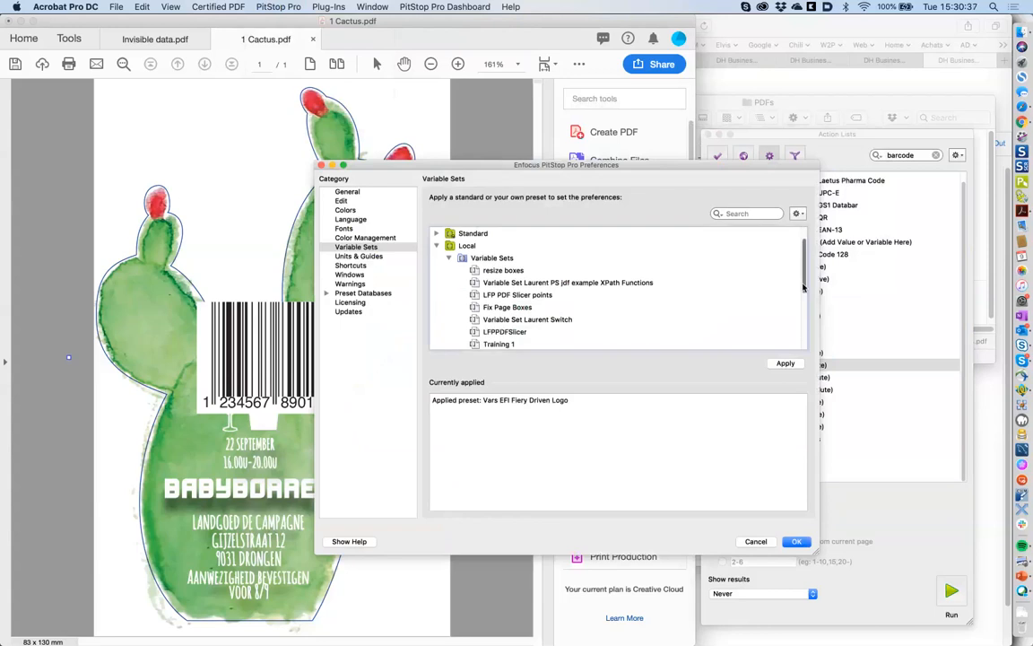
click(795, 328)
scroll(795, 329, down, 2)
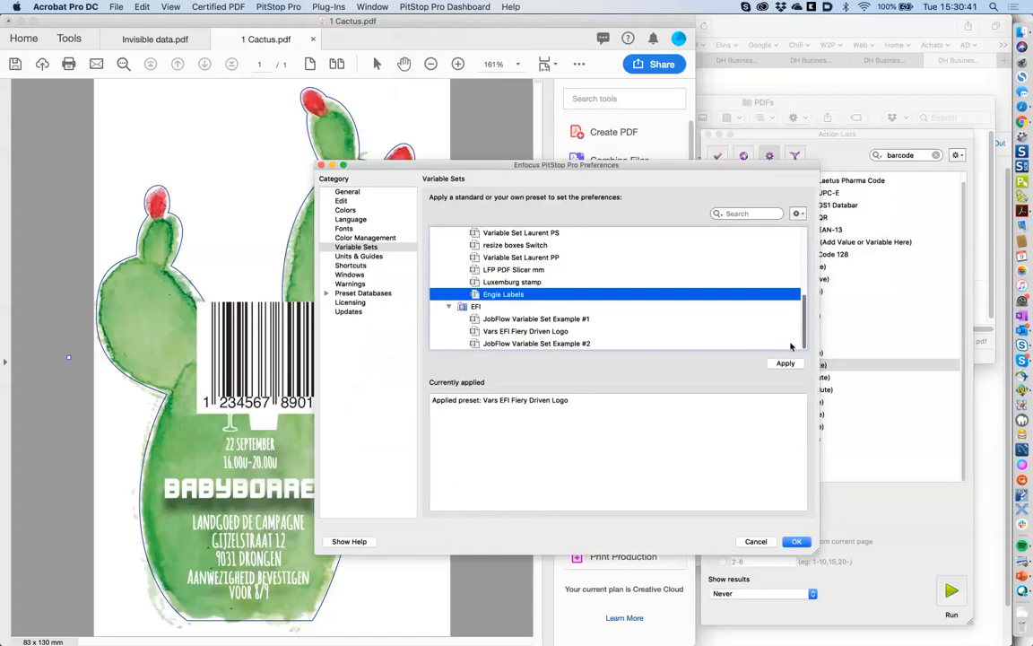
scroll(789, 346, up, 2)
scroll(792, 327, up, 1)
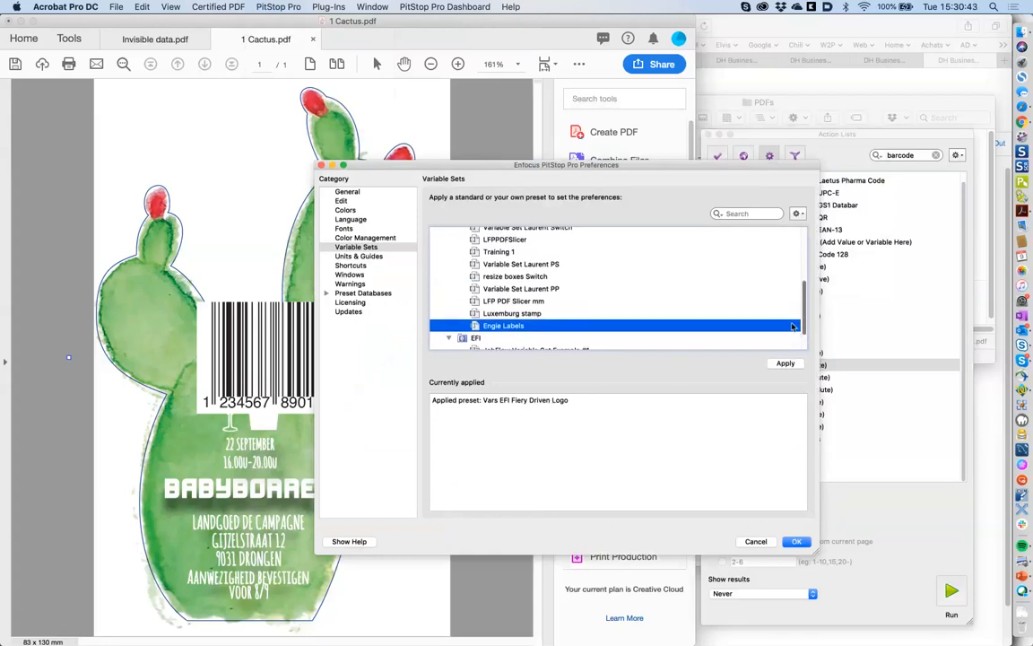
scroll(792, 305, up, 10)
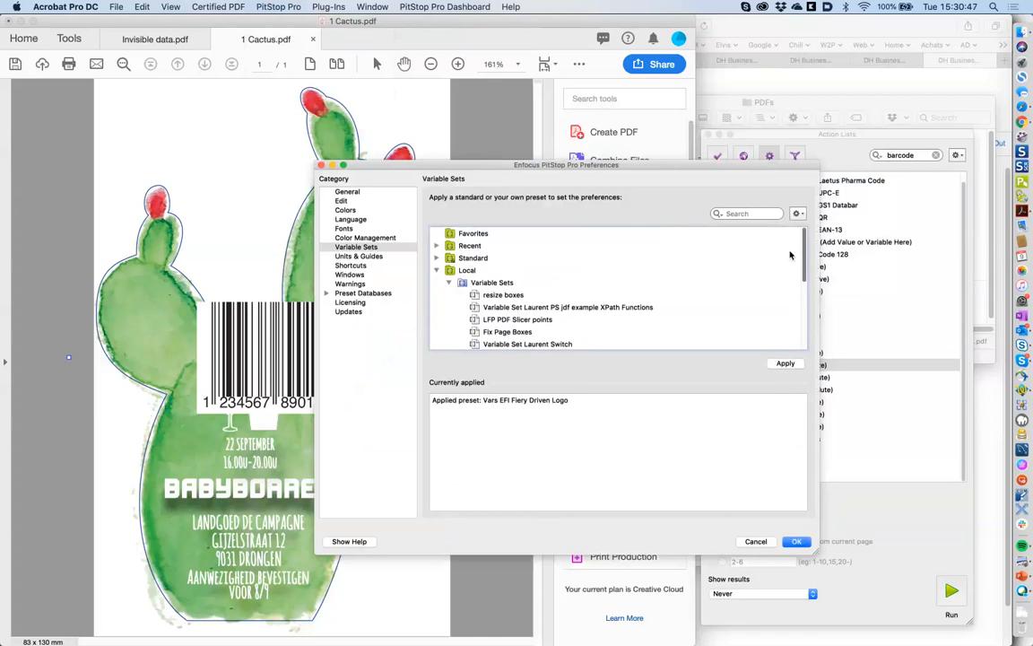
scroll(794, 269, down, 3)
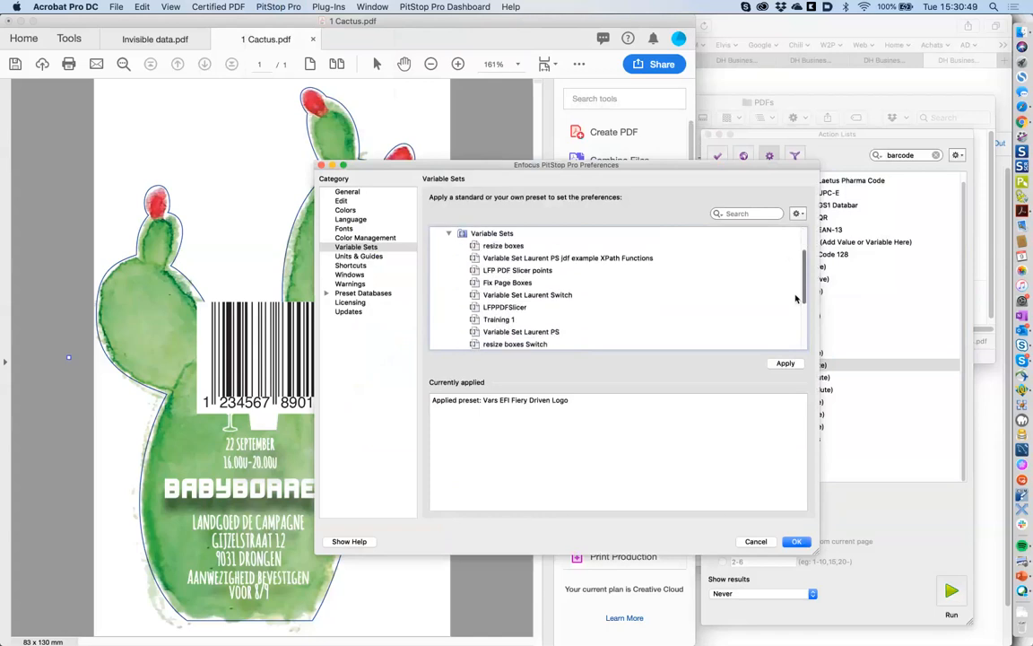
scroll(795, 305, down, 5)
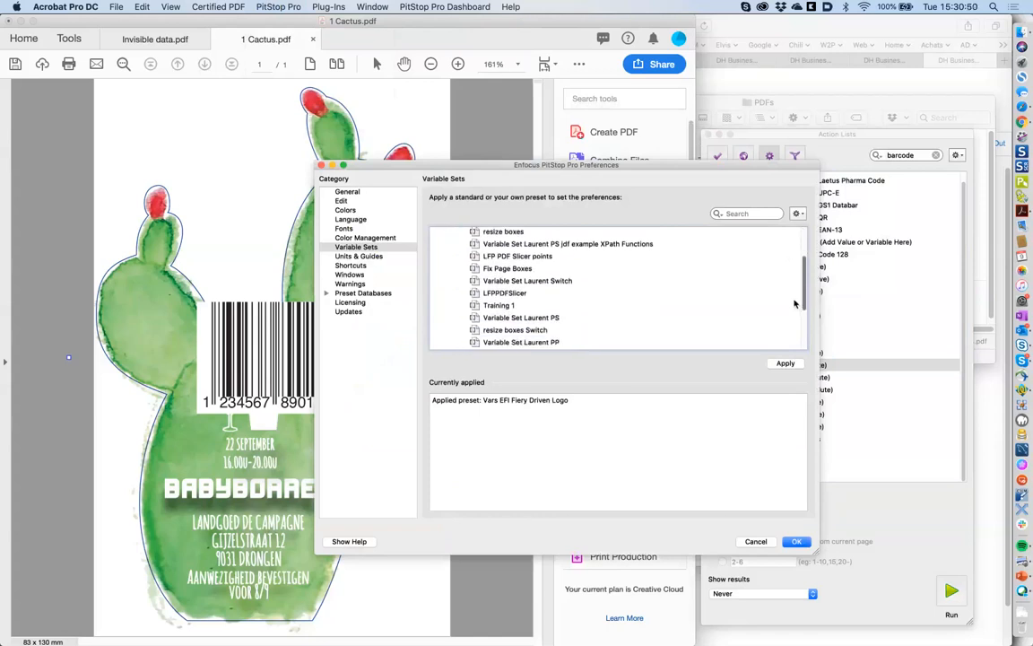
click(755, 542)
double_click(792, 366)
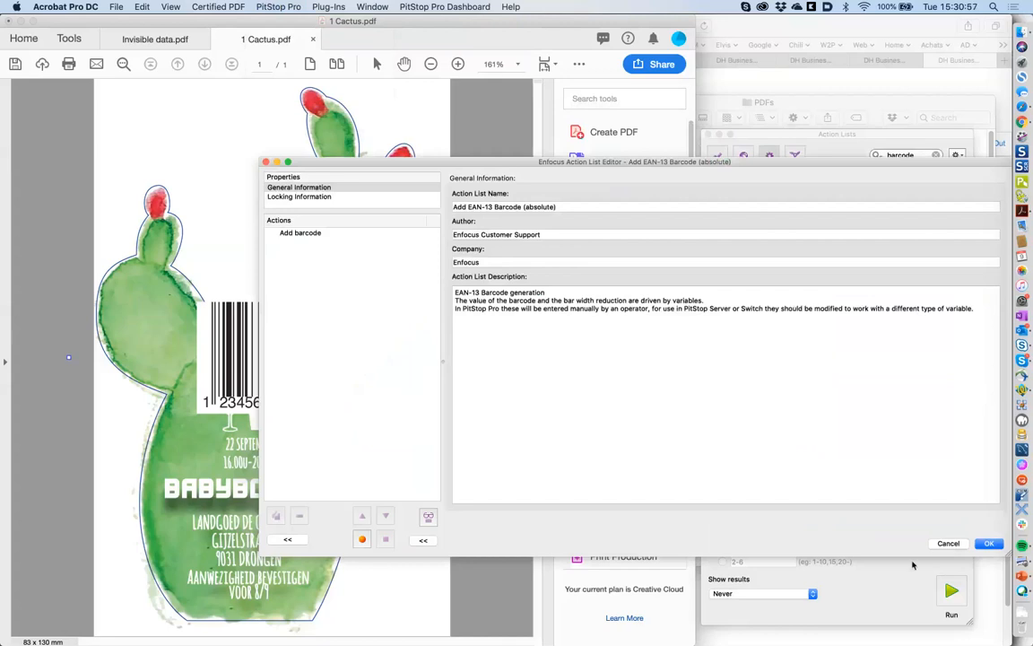
- Cancel the editor and review the Standard > Smart Preflight variable sets without changes
click(948, 544)
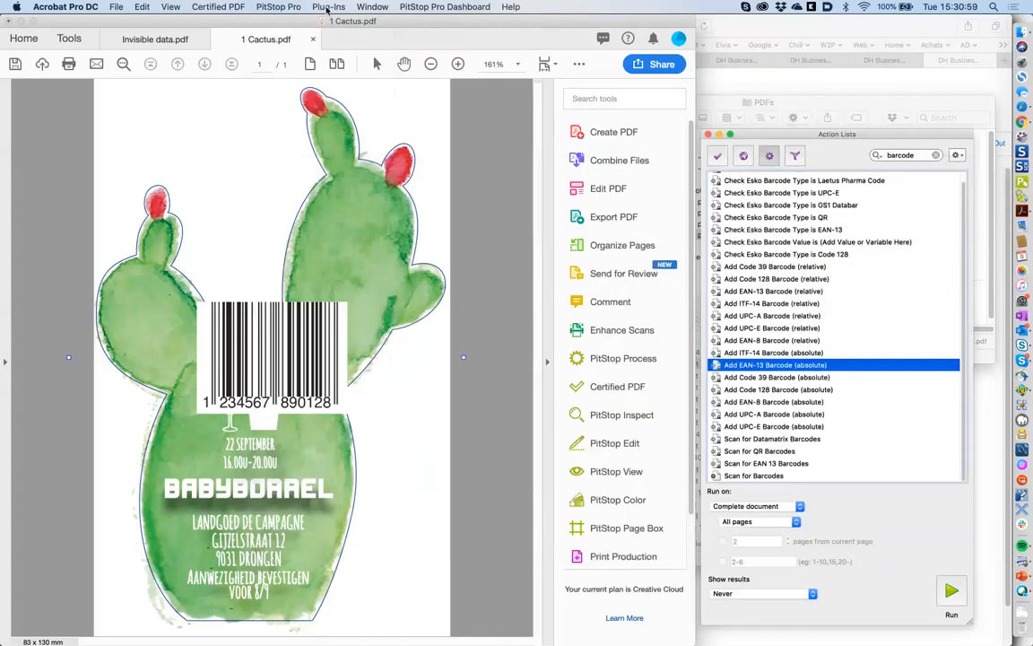
click(278, 6)
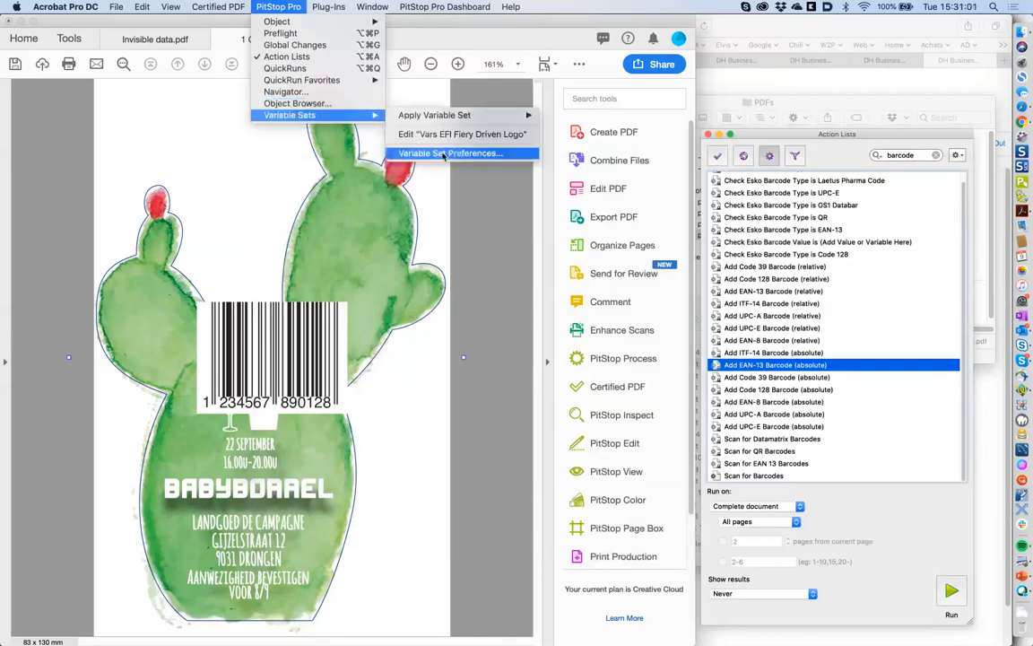
click(444, 153)
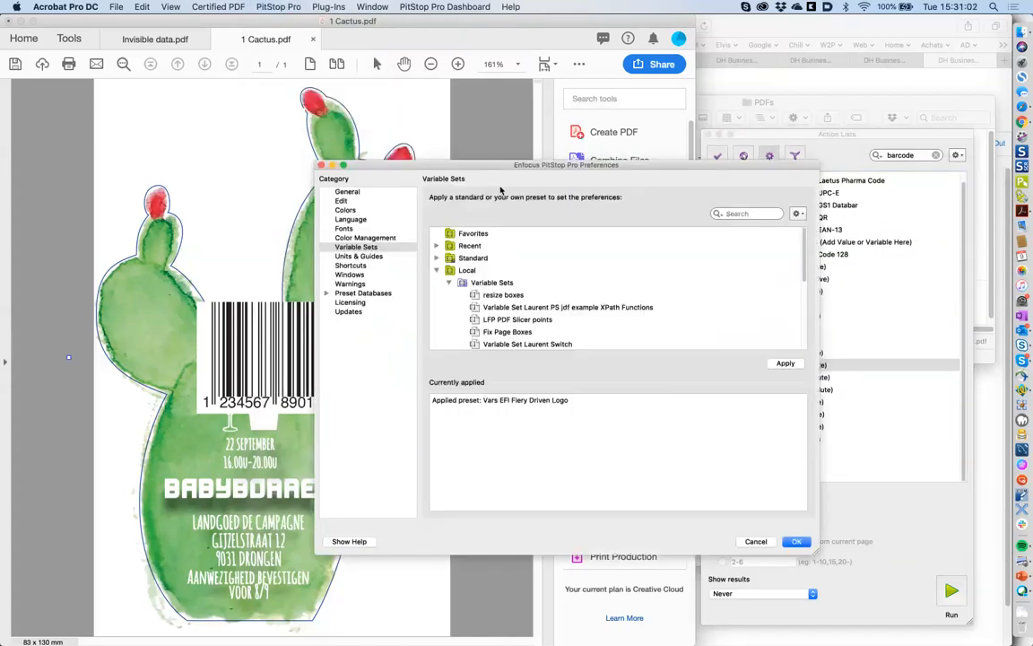
click(437, 257)
click(449, 270)
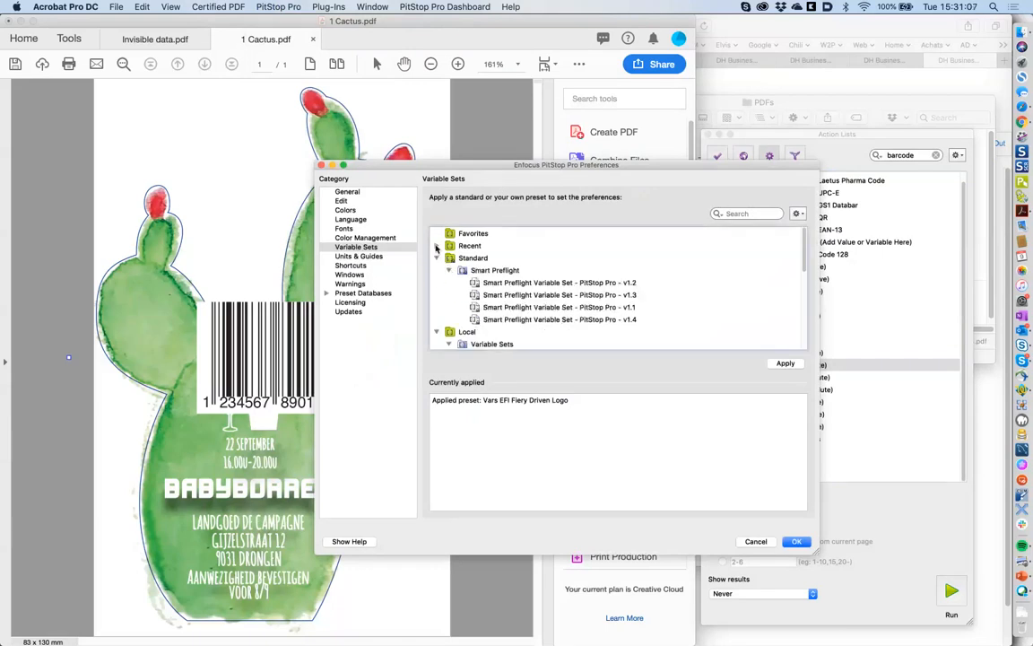
click(753, 540)
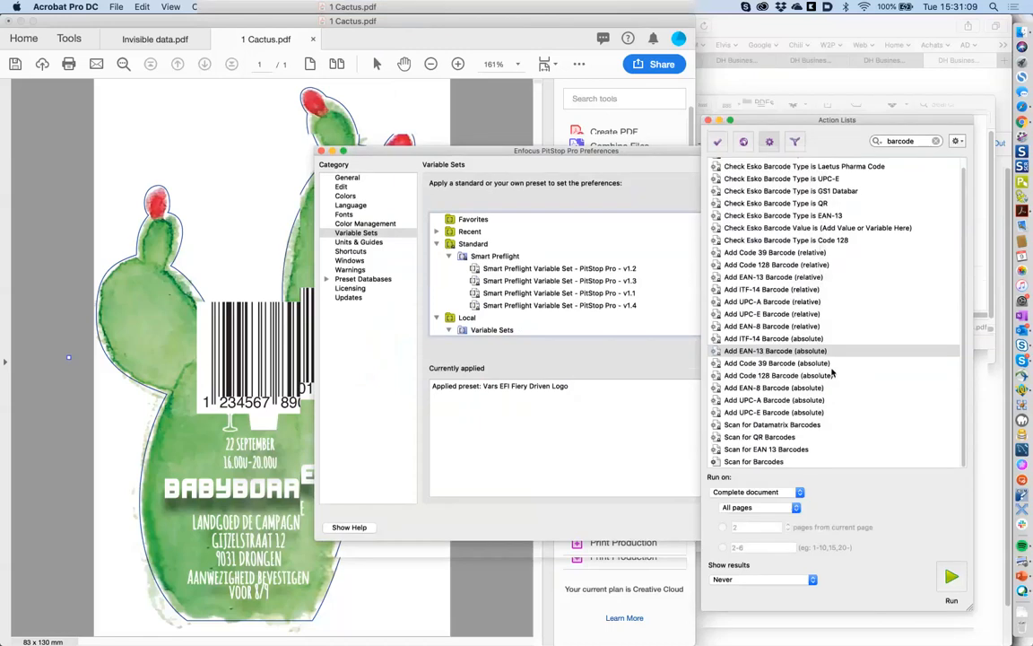
- Reopen Add EAN-13 Barcode (absolute), inspect the Add barcode action's settings, and cancel unchanged
click(791, 367)
double_click(790, 367)
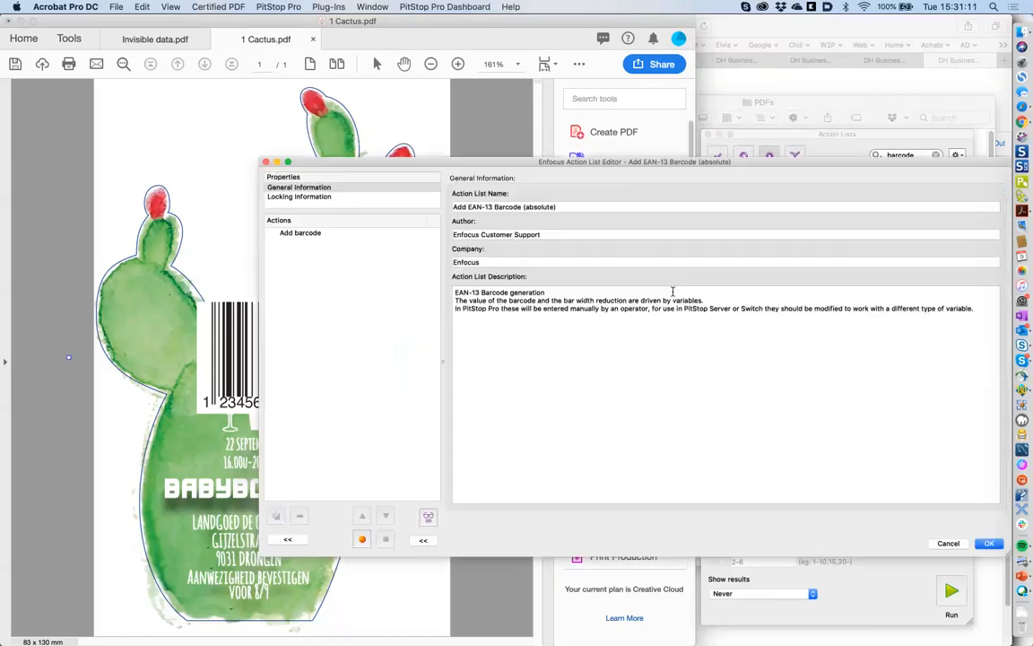
click(346, 233)
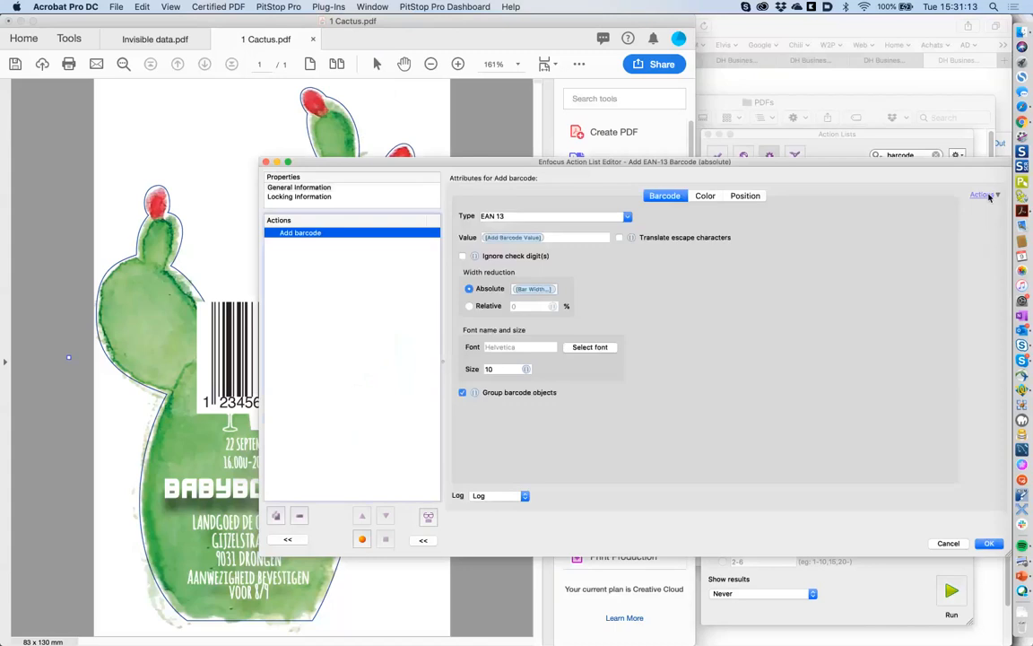
click(986, 196)
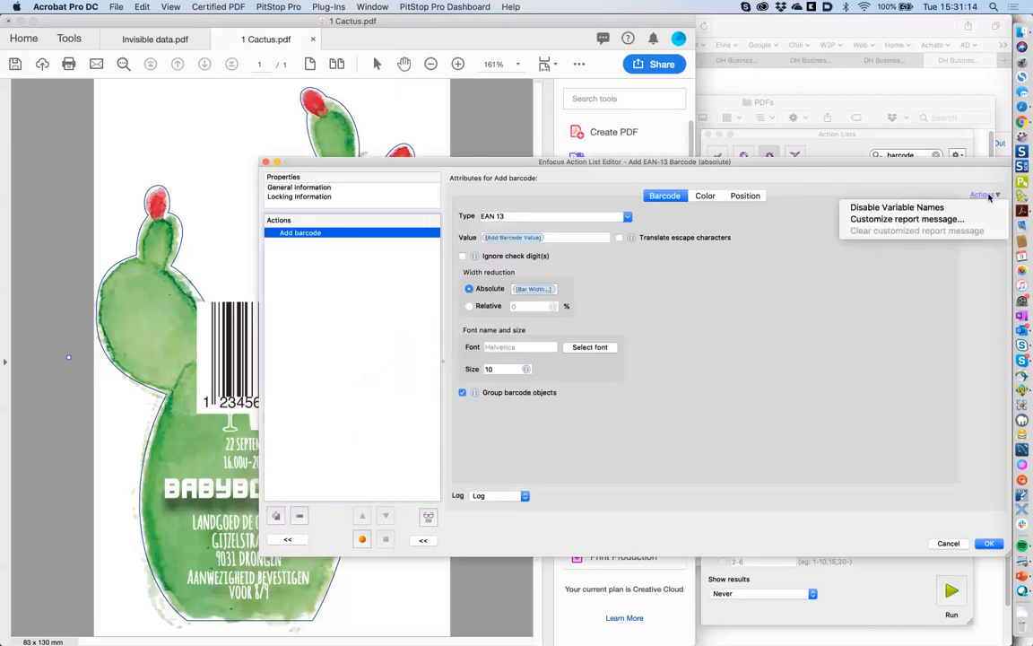
click(892, 187)
mouse_move(512, 242)
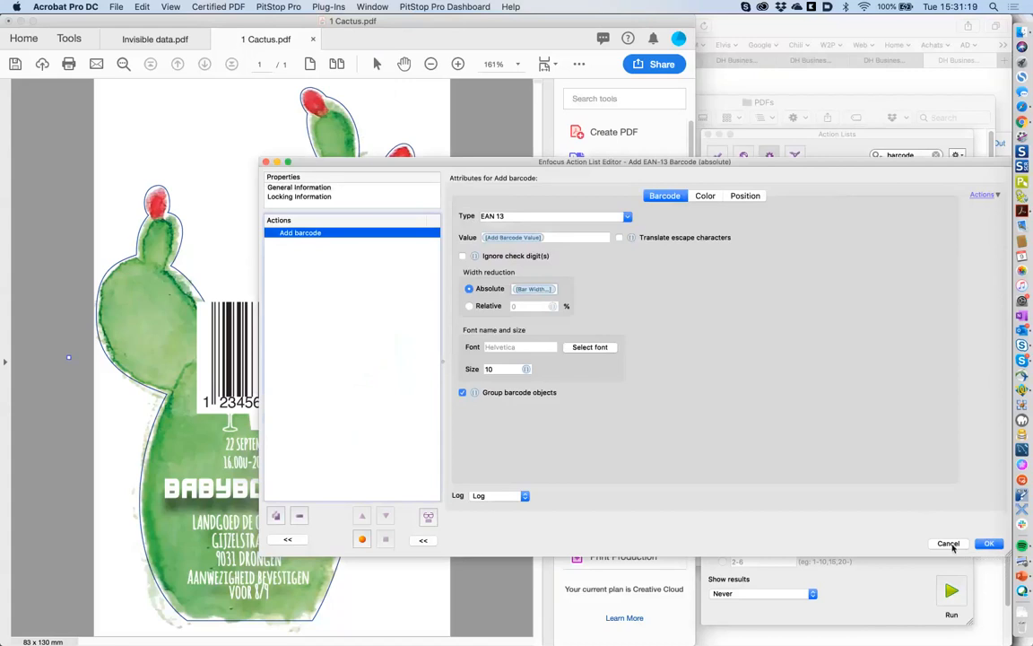
click(948, 544)
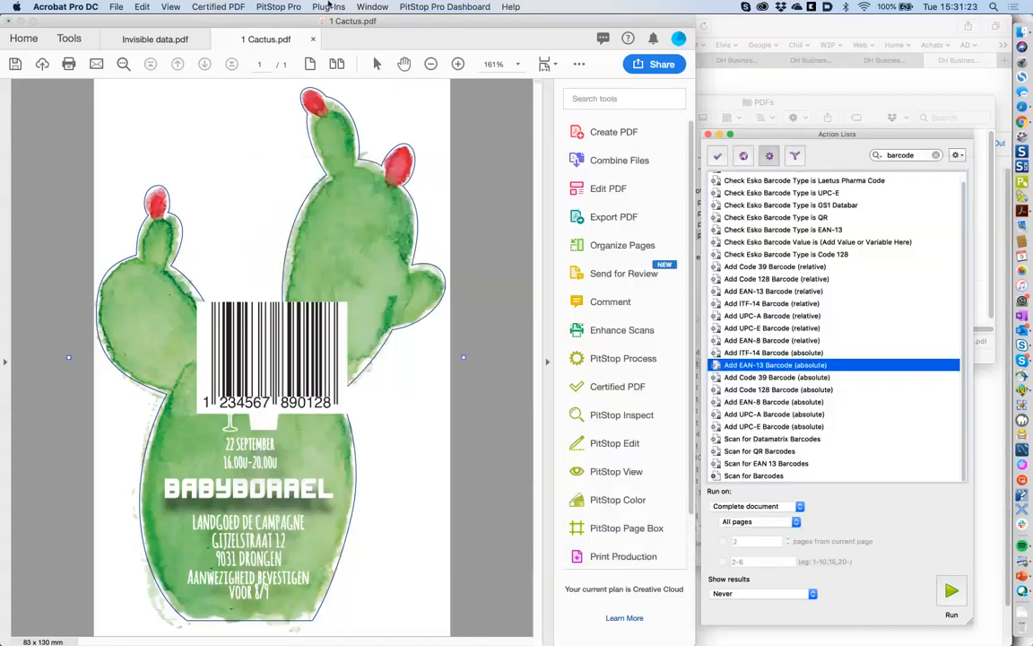
- In Preferences > Variable Sets, choose New > New... from the gear menu
click(295, 8)
mouse_move(296, 115)
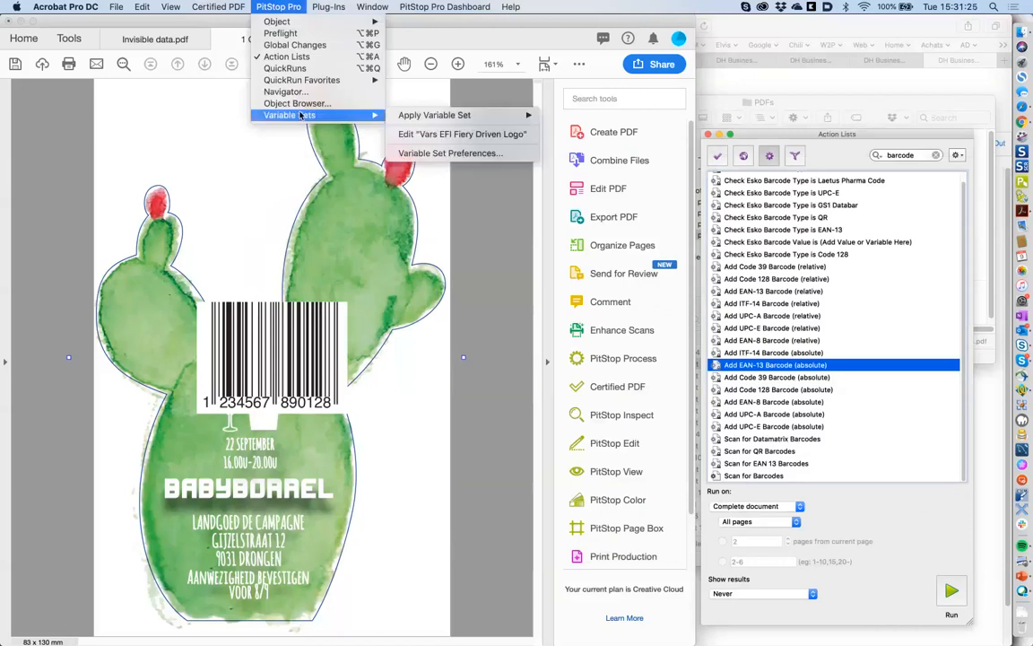
click(435, 153)
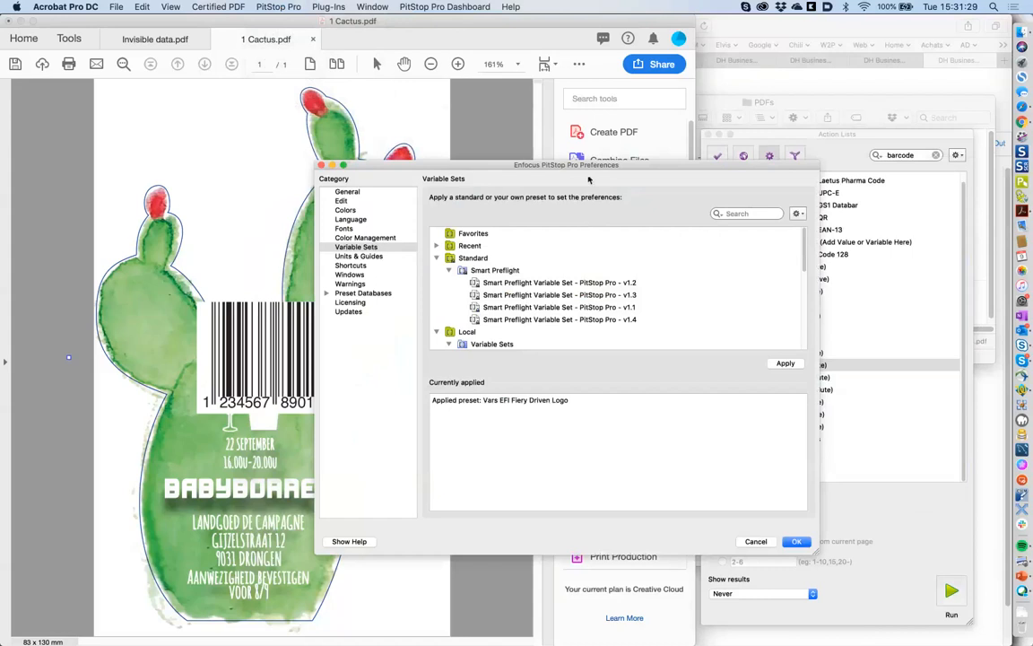
click(386, 248)
scroll(539, 296, down, 10)
scroll(538, 310, up, 3)
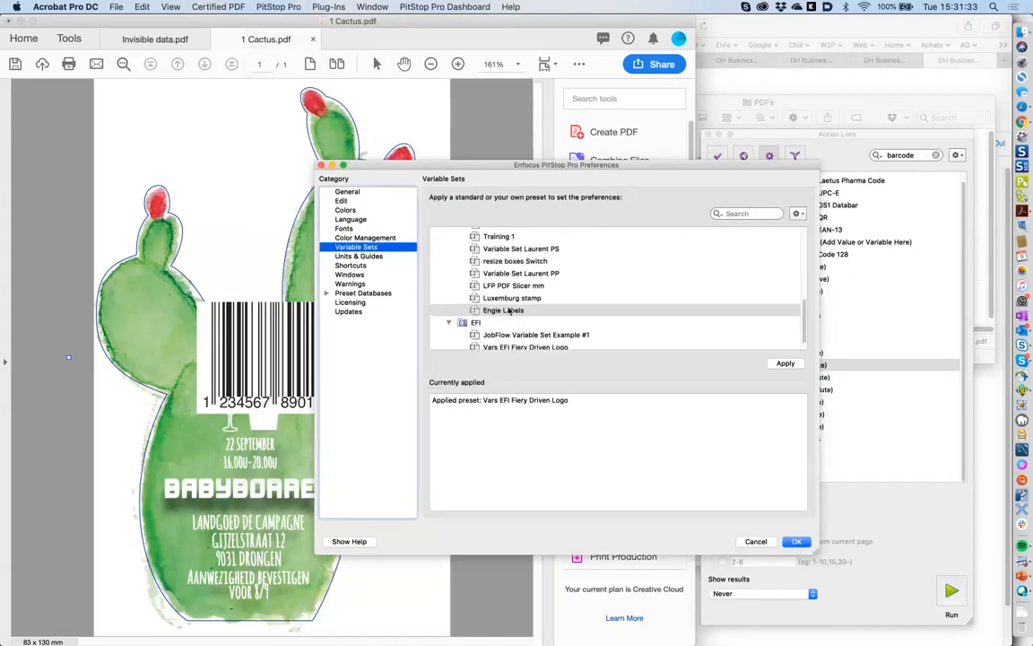
click(797, 213)
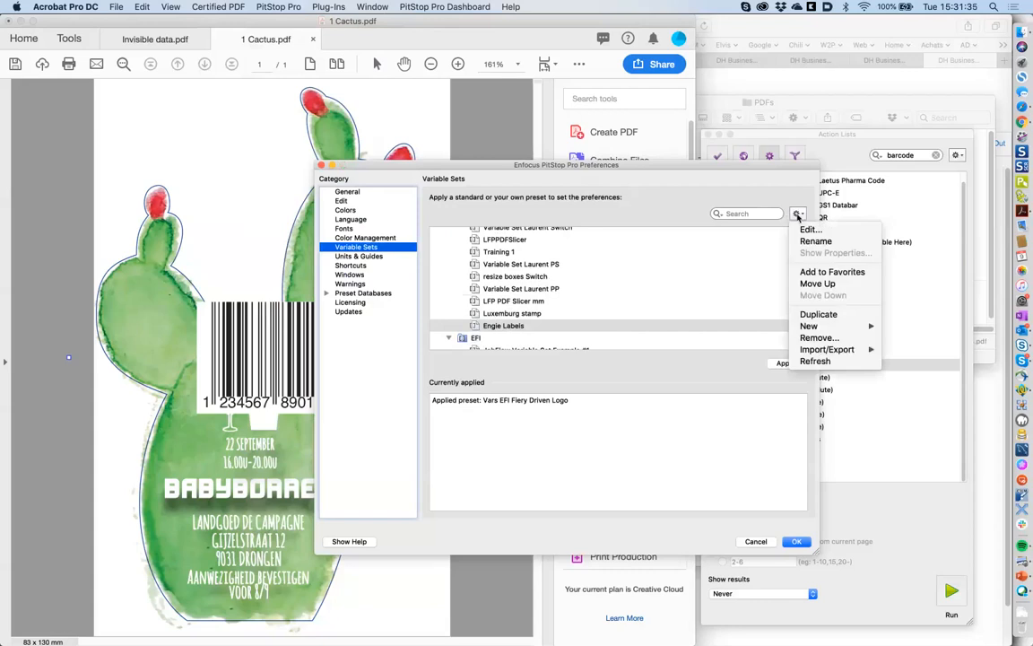
mouse_move(852, 326)
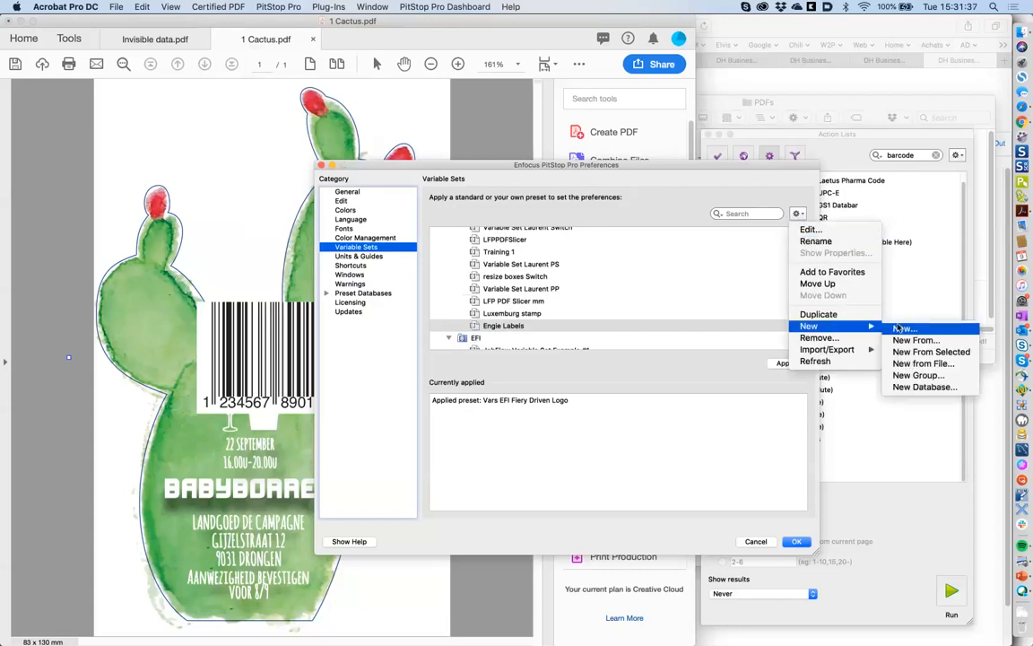
click(900, 328)
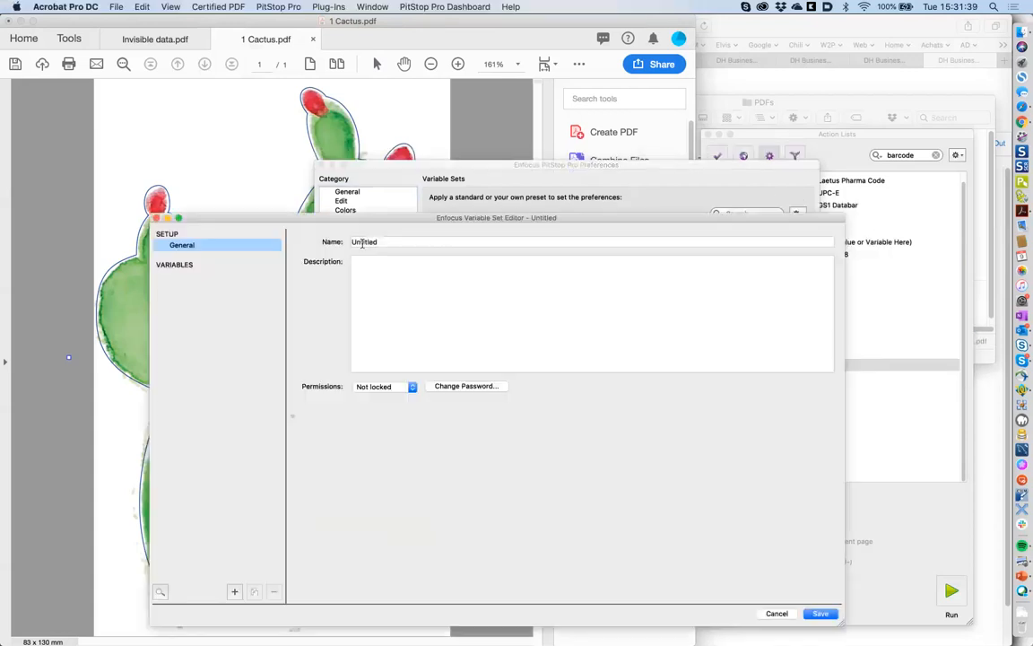
- Name the set 'barcodes' and add a 'Barcode value' variable with readable name 'Barcode value'
double_click(363, 243)
text(barcodes)
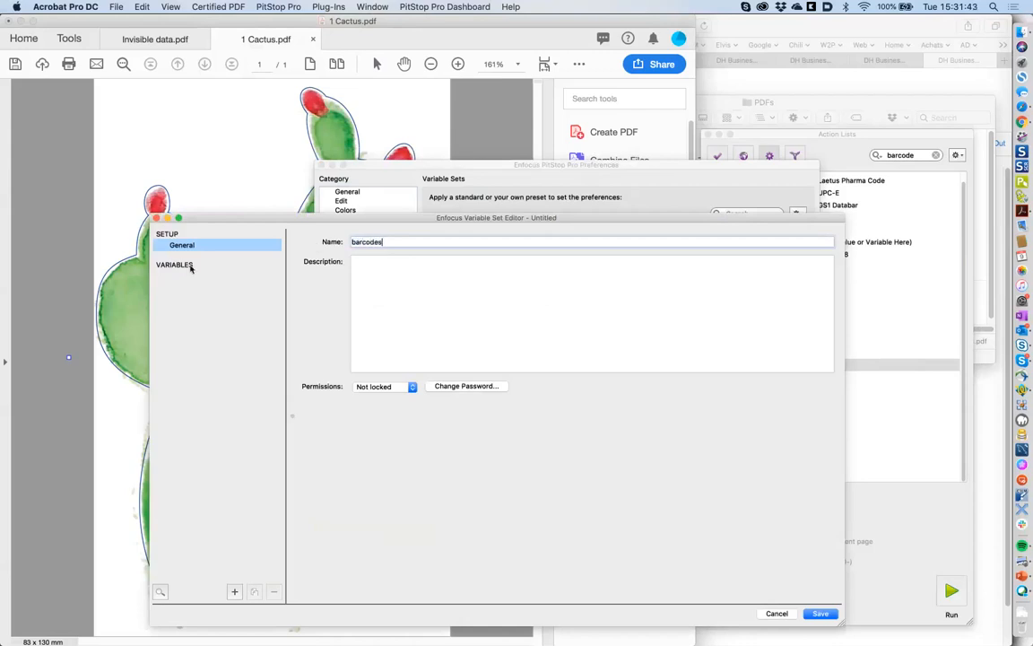
click(232, 592)
drag(431, 251, 341, 251)
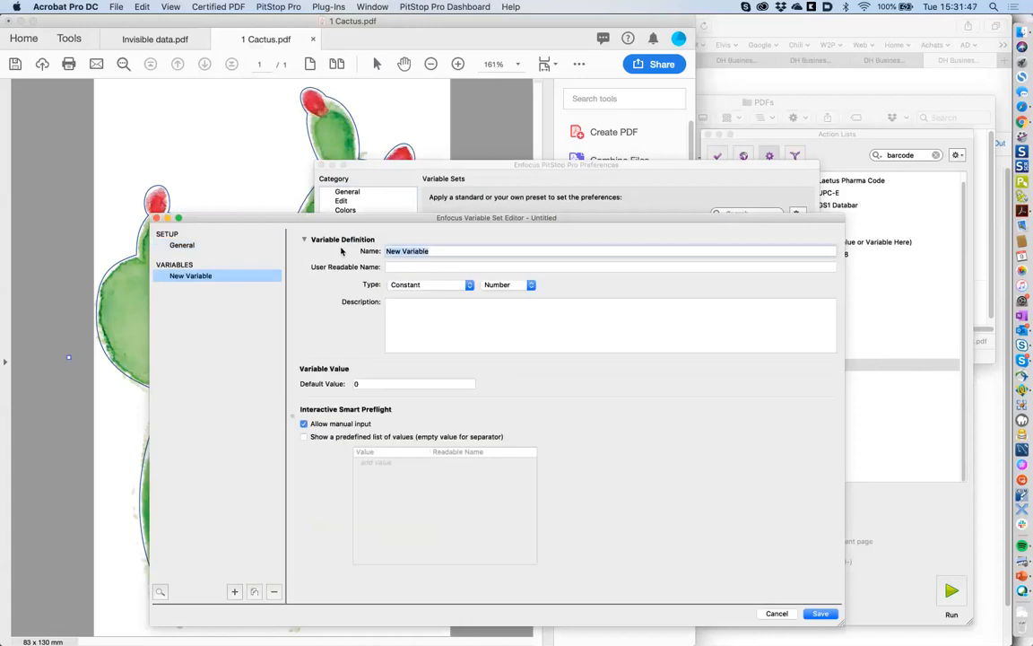
text(Barcode value)
click(409, 265)
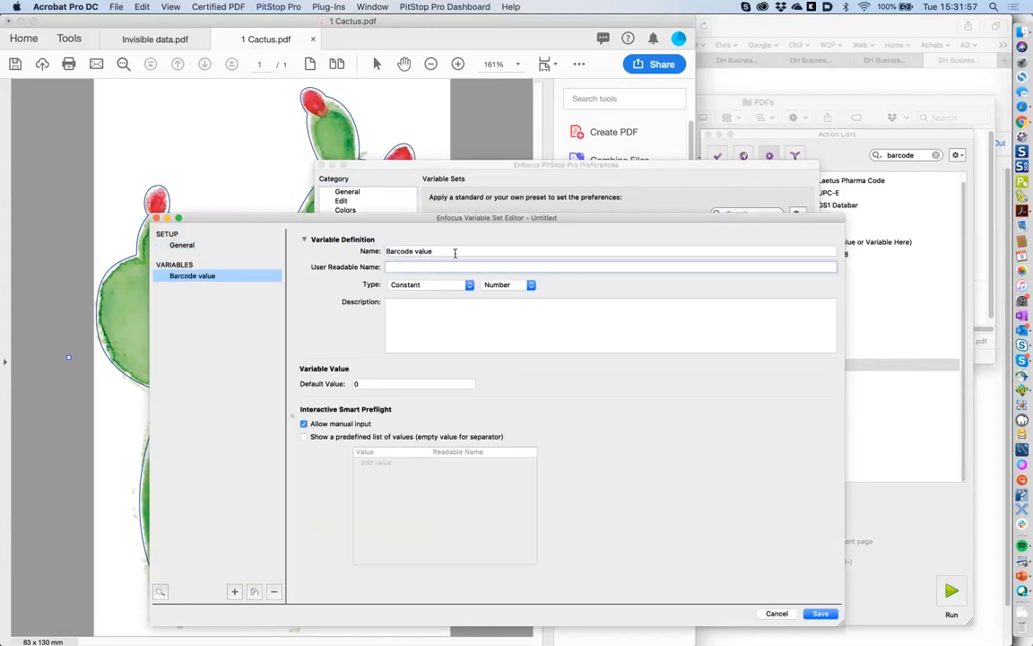
drag(455, 253, 341, 254)
key(super+c)
key(Tab)
key(super+v)
- Keep Barcode value Constant and switch its data type via Length and Text to Boolean
click(419, 284)
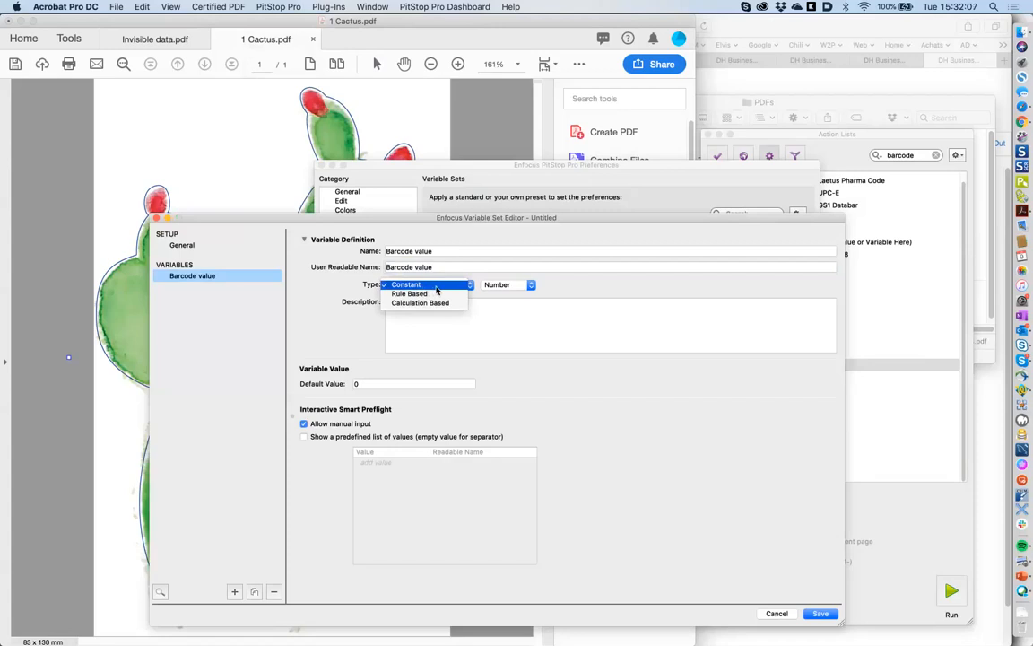
click(436, 288)
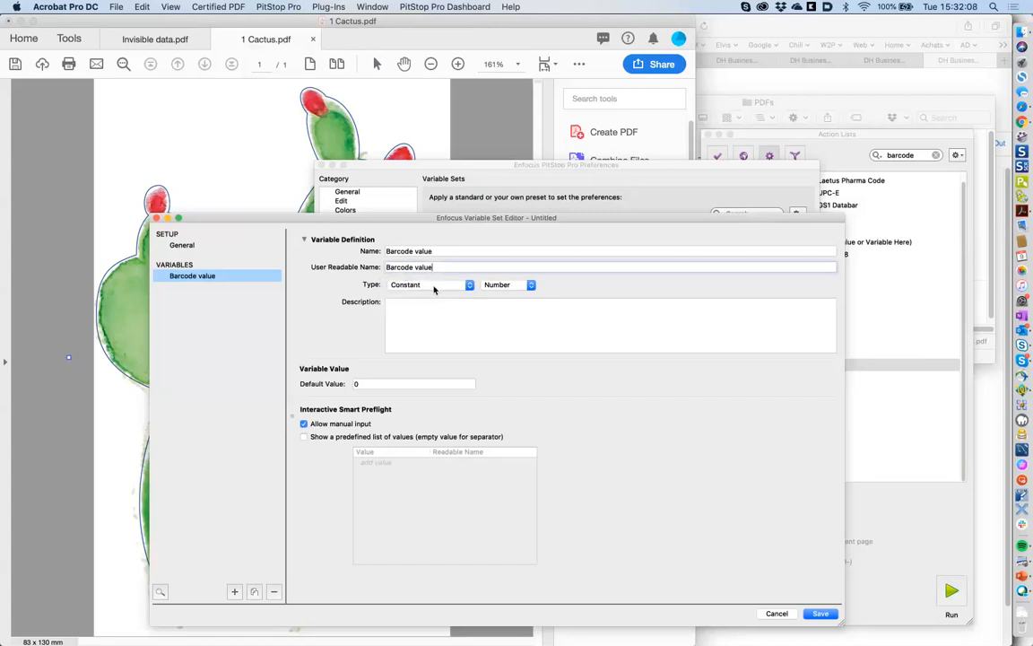
click(489, 286)
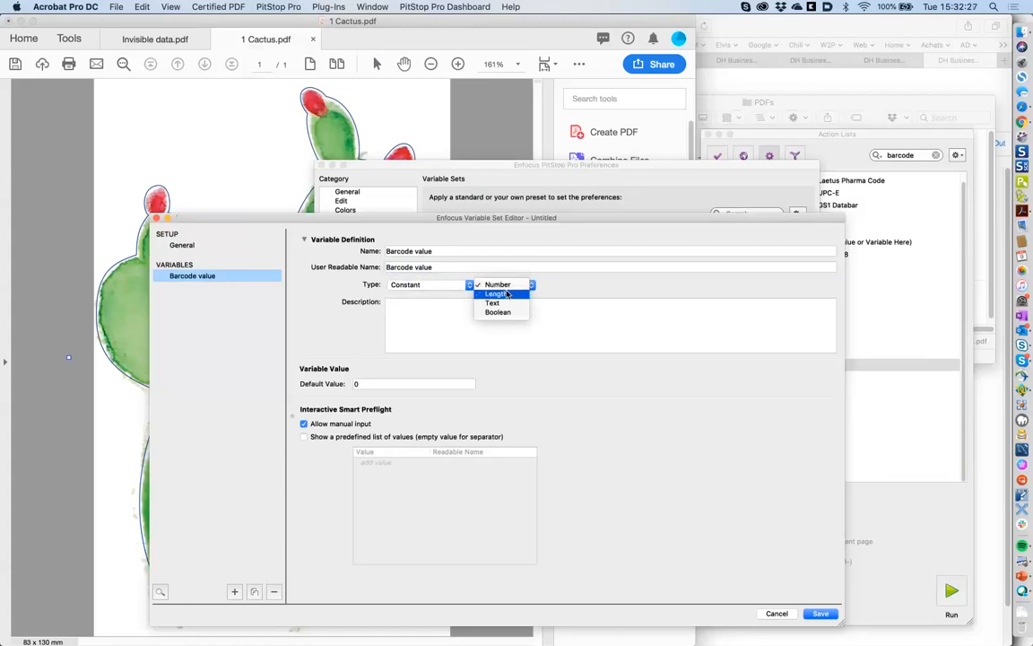
click(507, 295)
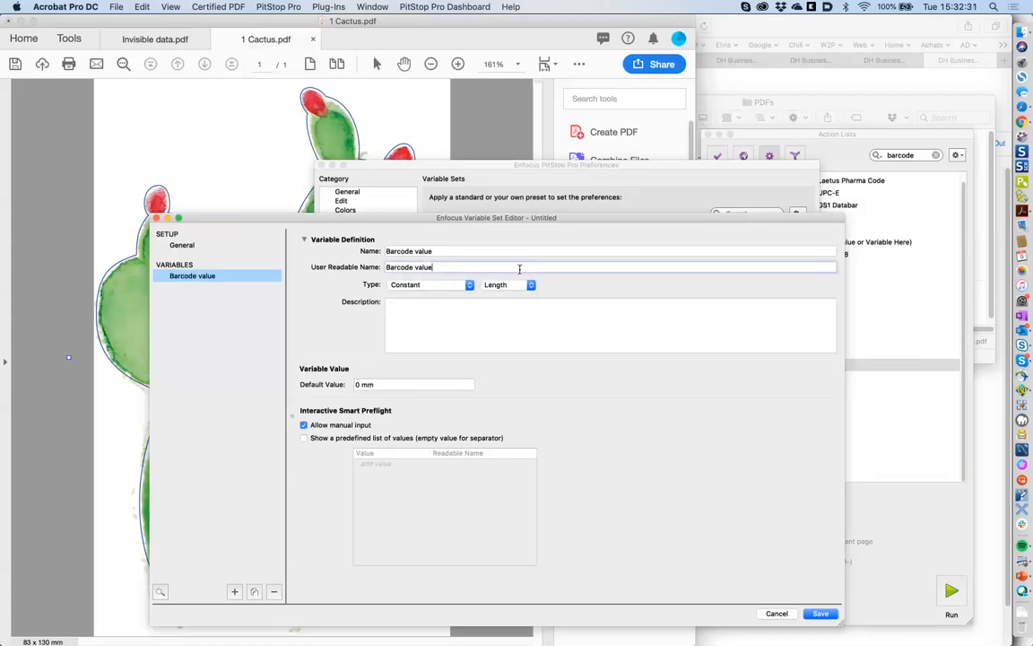
click(508, 284)
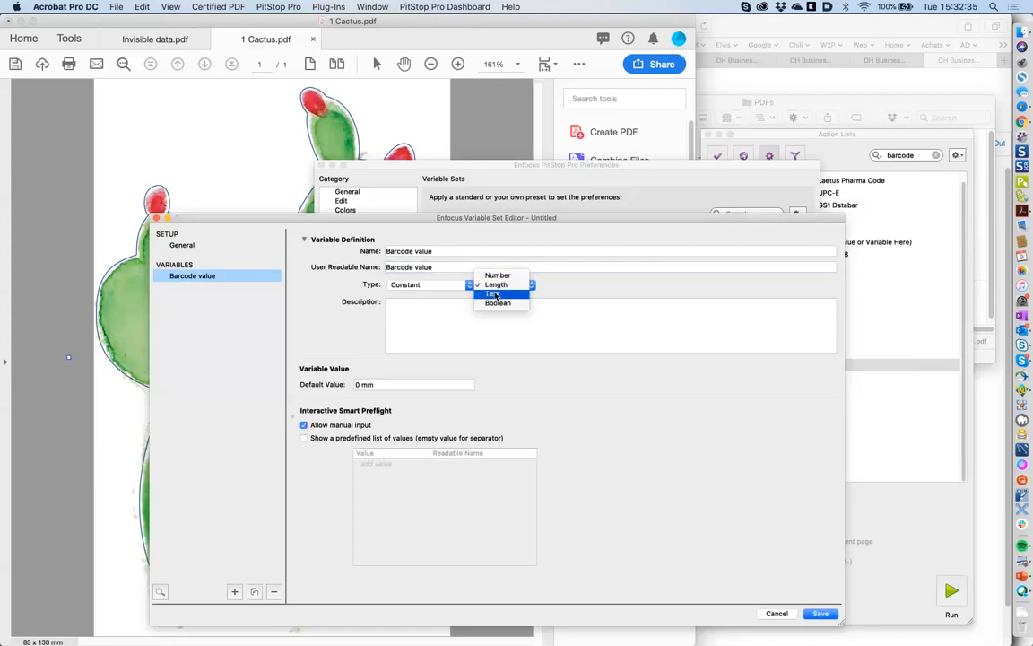
click(496, 295)
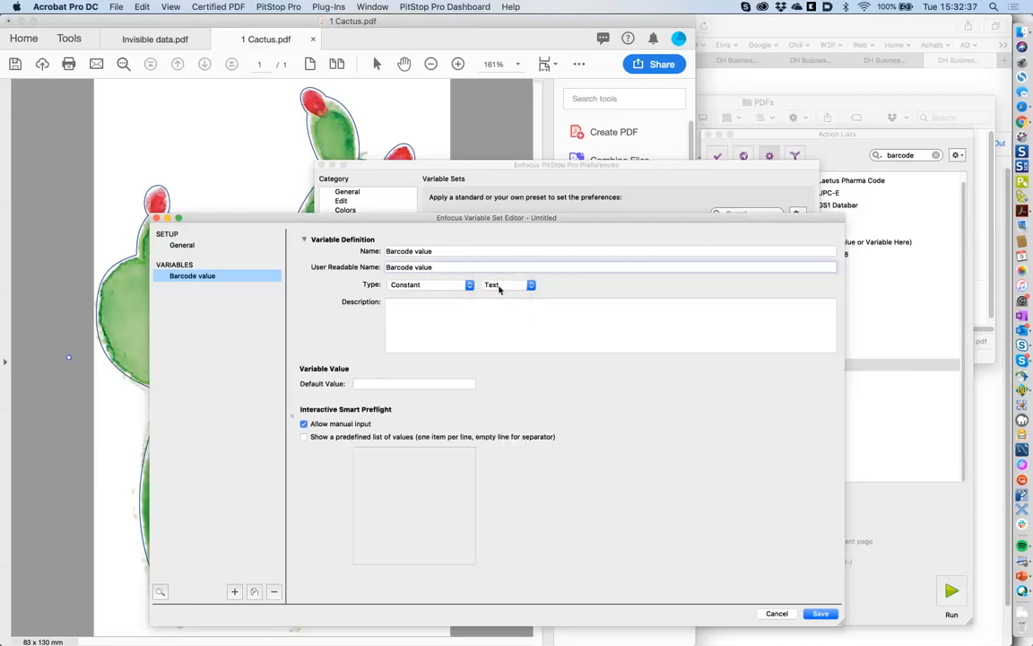
click(499, 287)
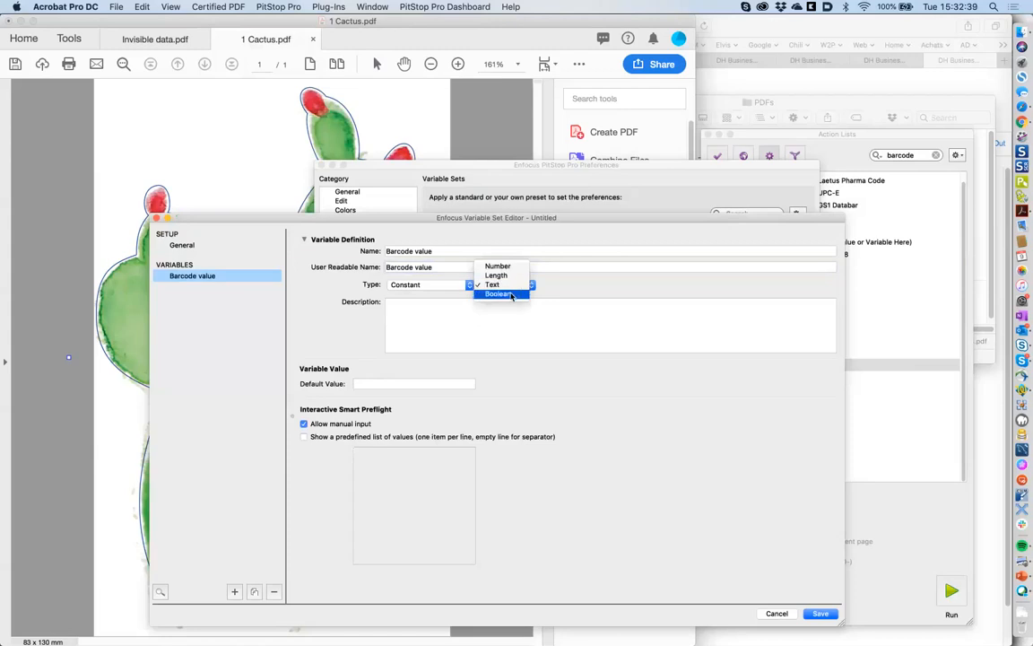
click(512, 295)
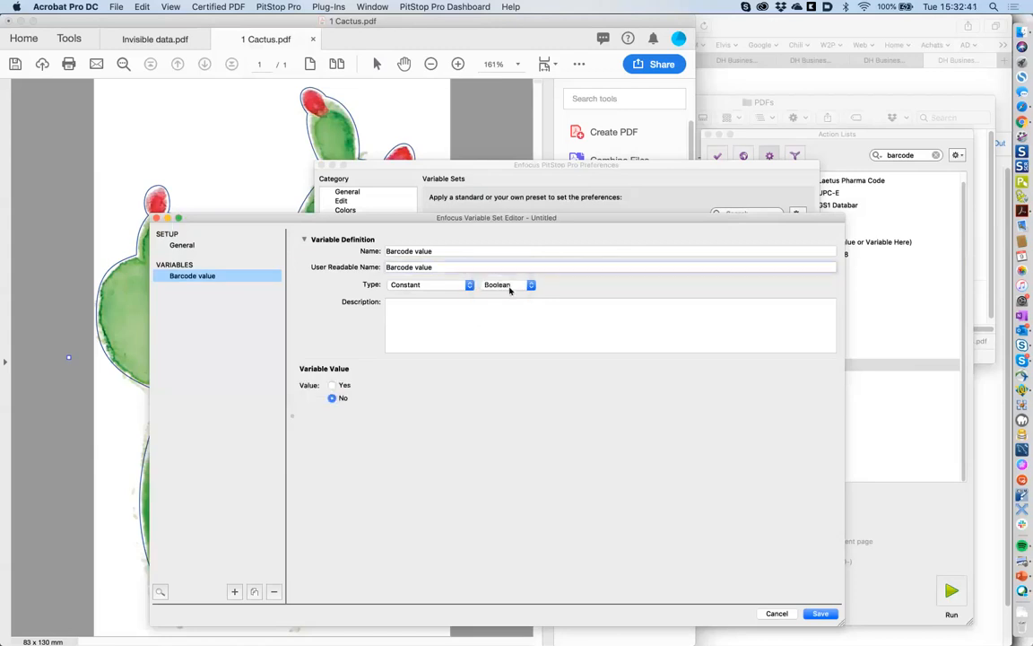
triple_click(421, 250)
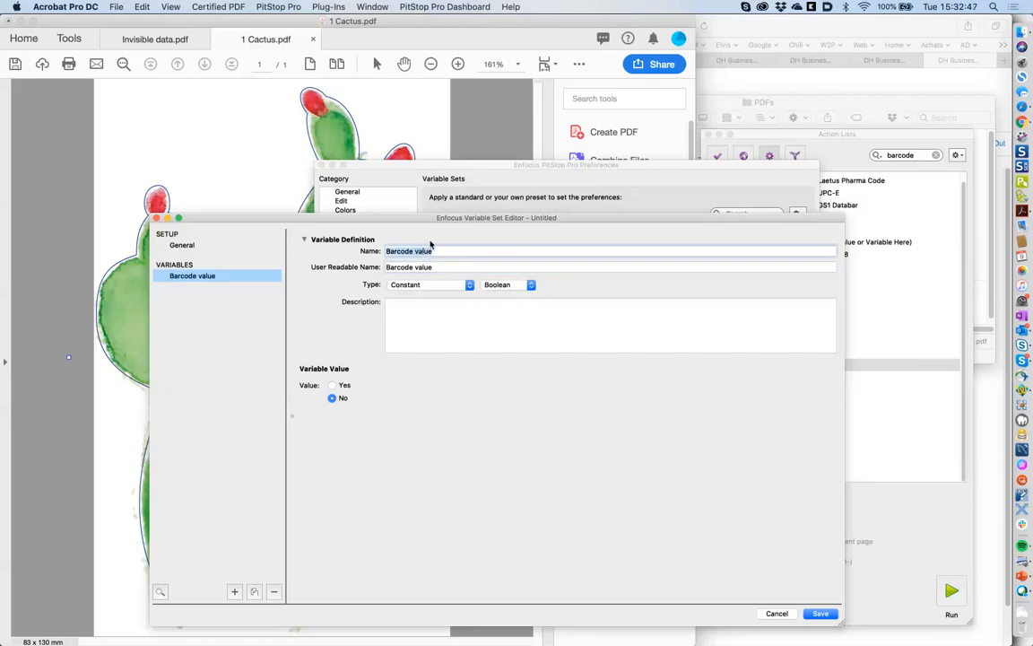
- Cancel the barcodes set unsaved and choose New > New... from the variable sets gear menu
click(777, 614)
scroll(543, 296, down, 2)
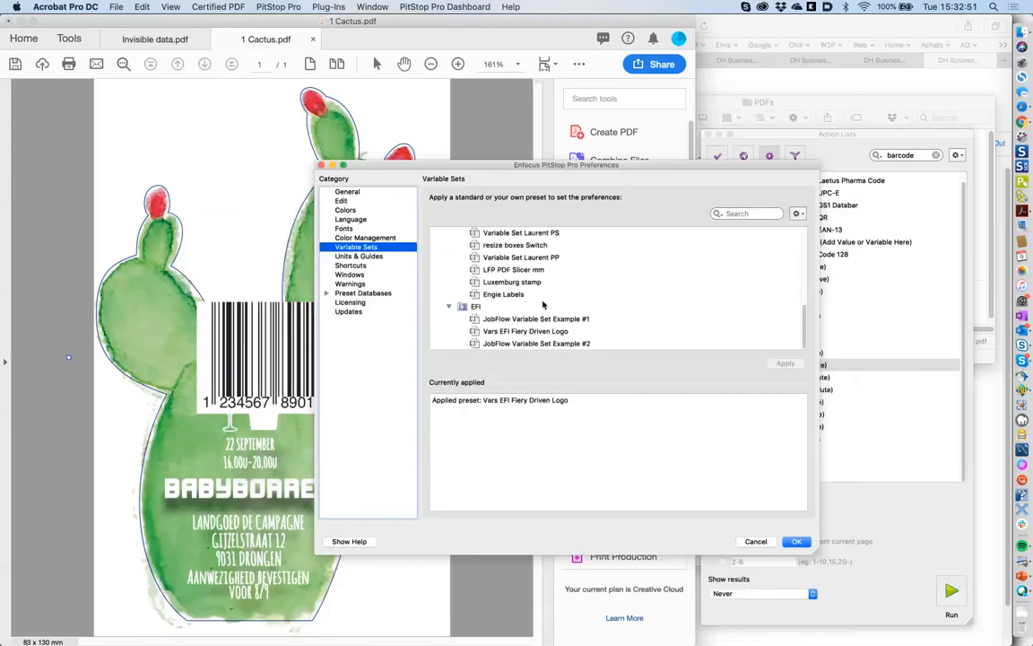
scroll(543, 305, up, 3)
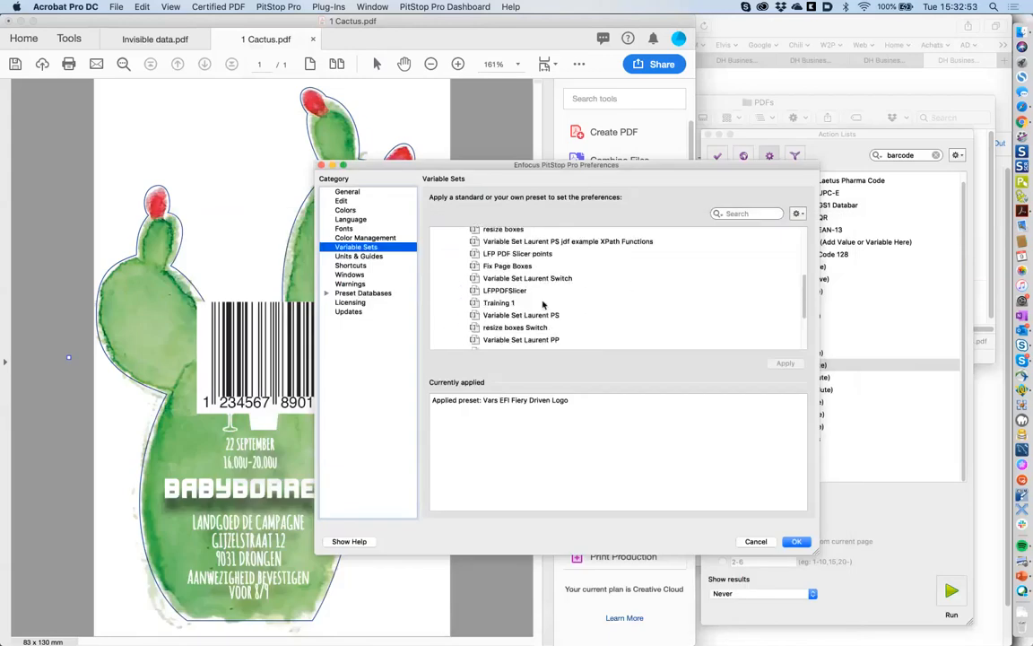
scroll(543, 305, up, 2)
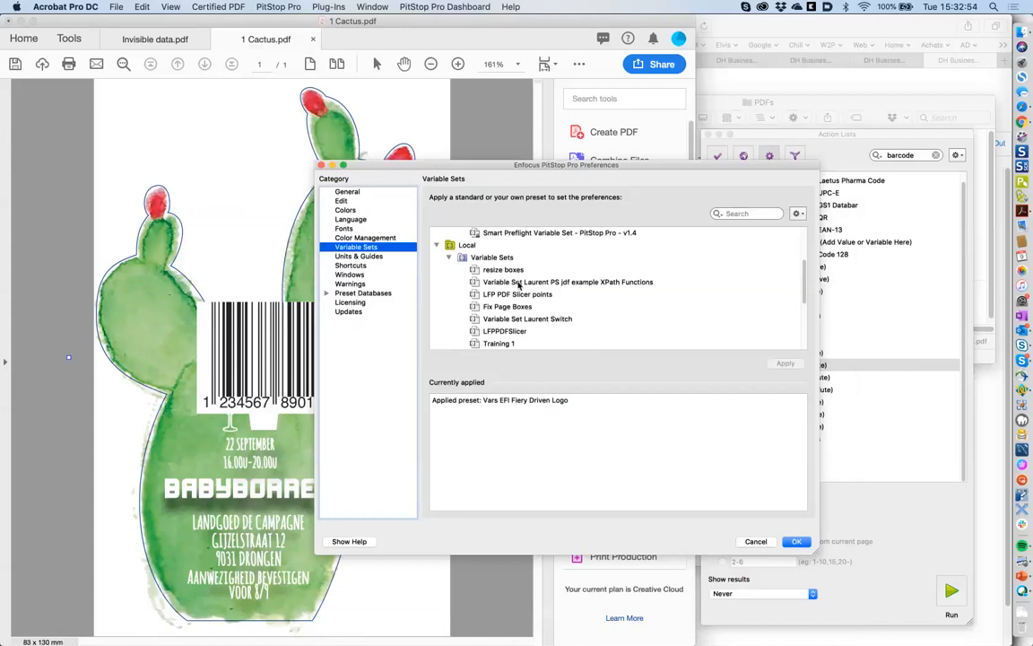
scroll(518, 286, up, 2)
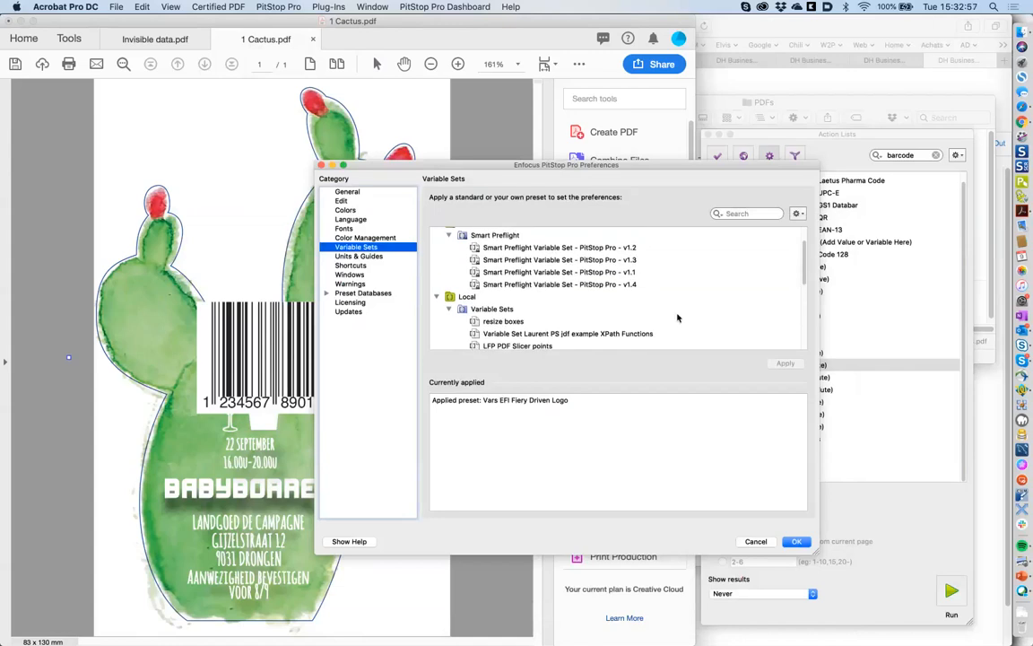
scroll(806, 275, down, 5)
click(797, 214)
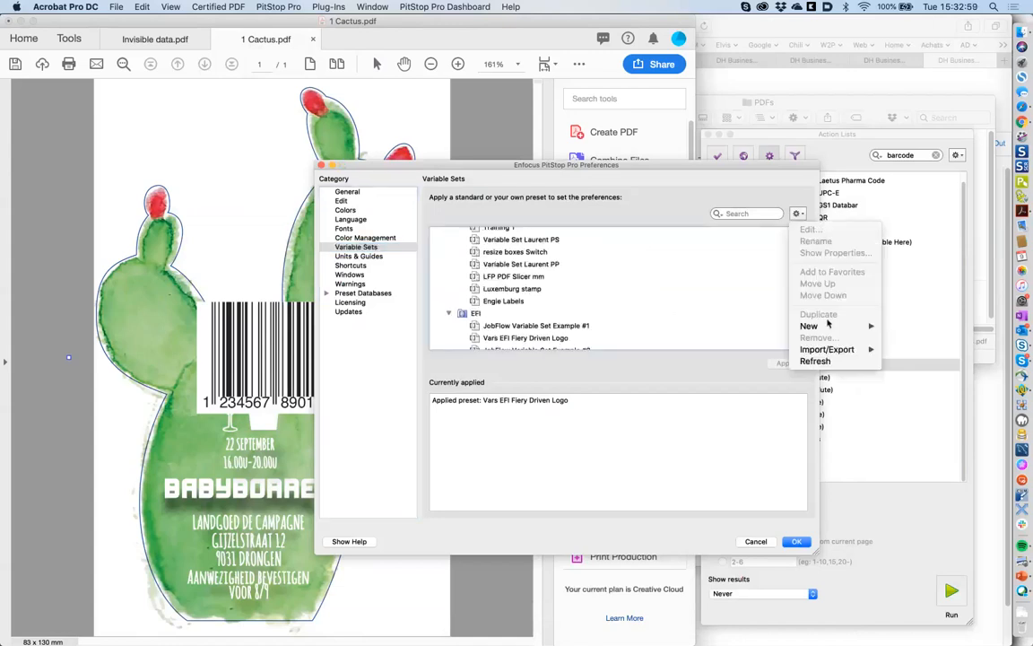
mouse_move(819, 327)
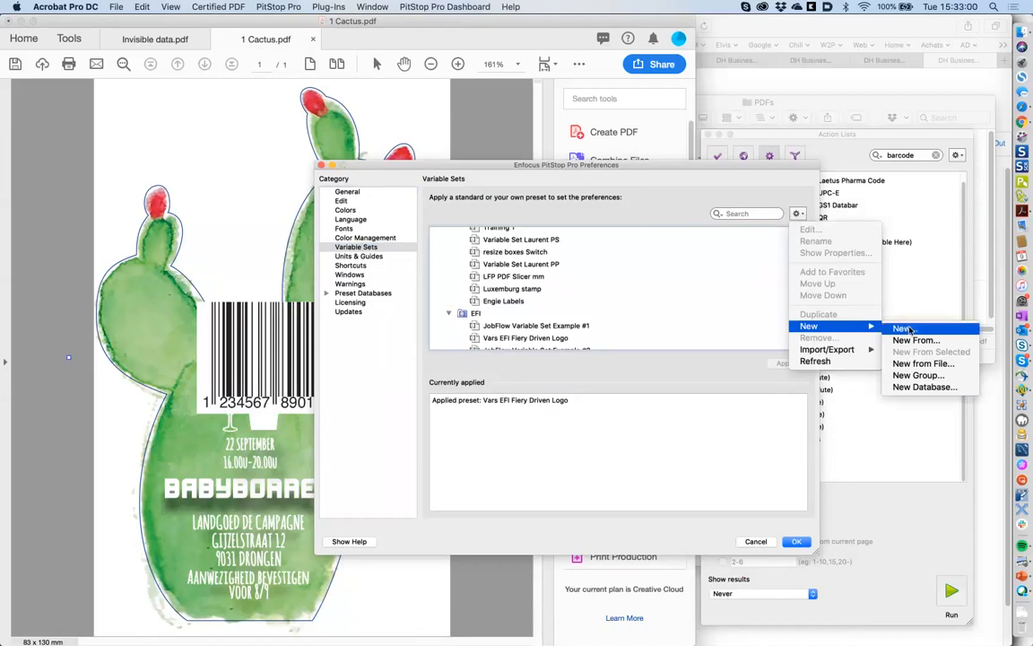
click(902, 328)
- Name the set 'variable set PPro' and add a Constant Text variable 'text' with readable name 'text'
text(va)
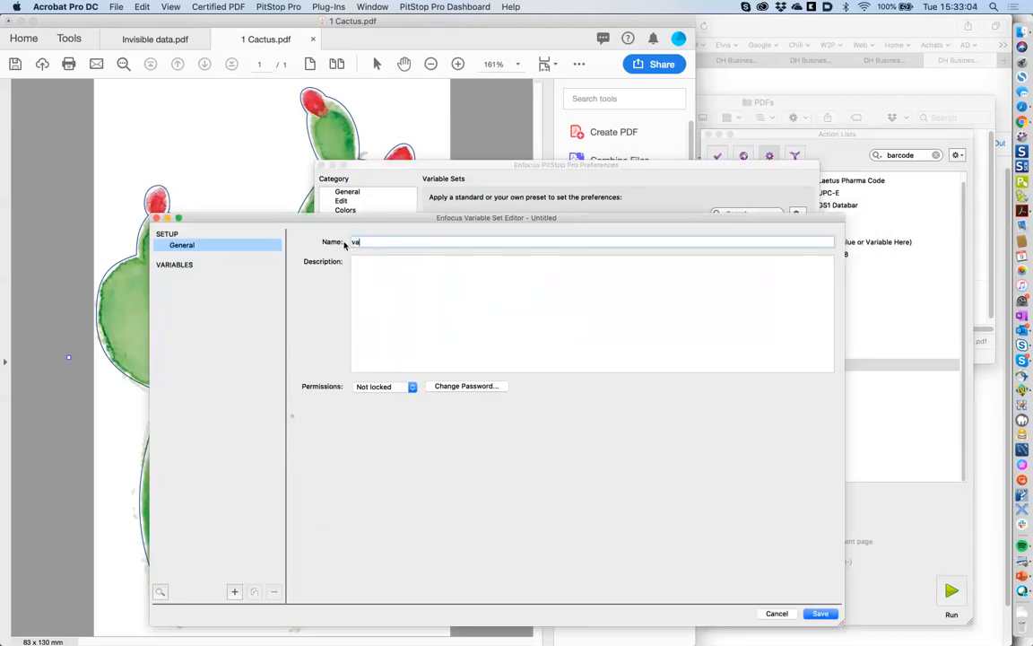
text(riable set PPro)
click(234, 592)
key(BackSpace)
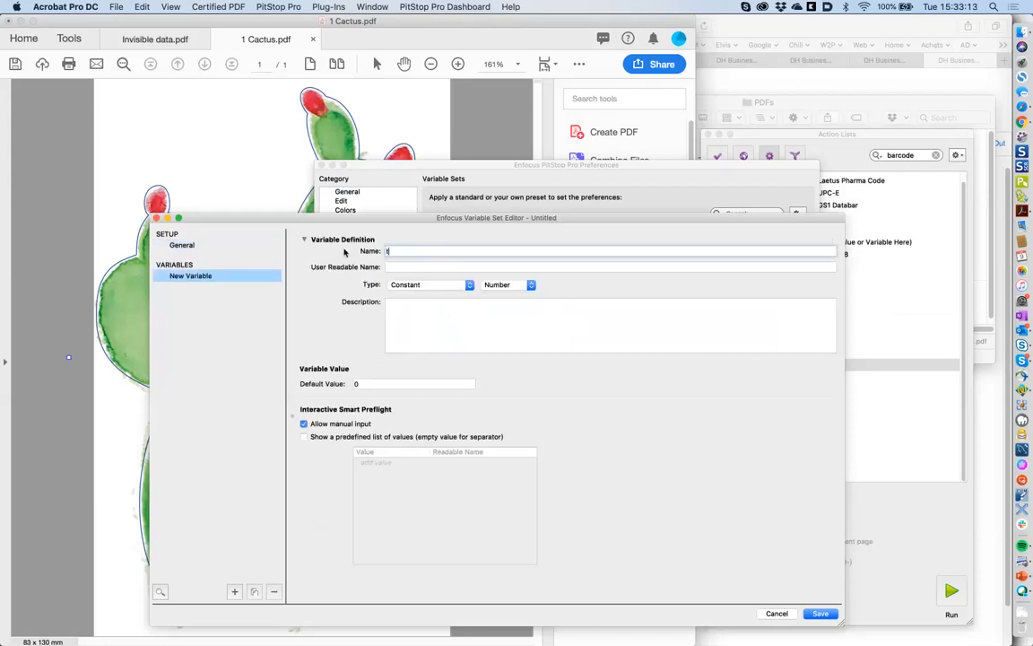
text(text)
click(417, 268)
text(text)
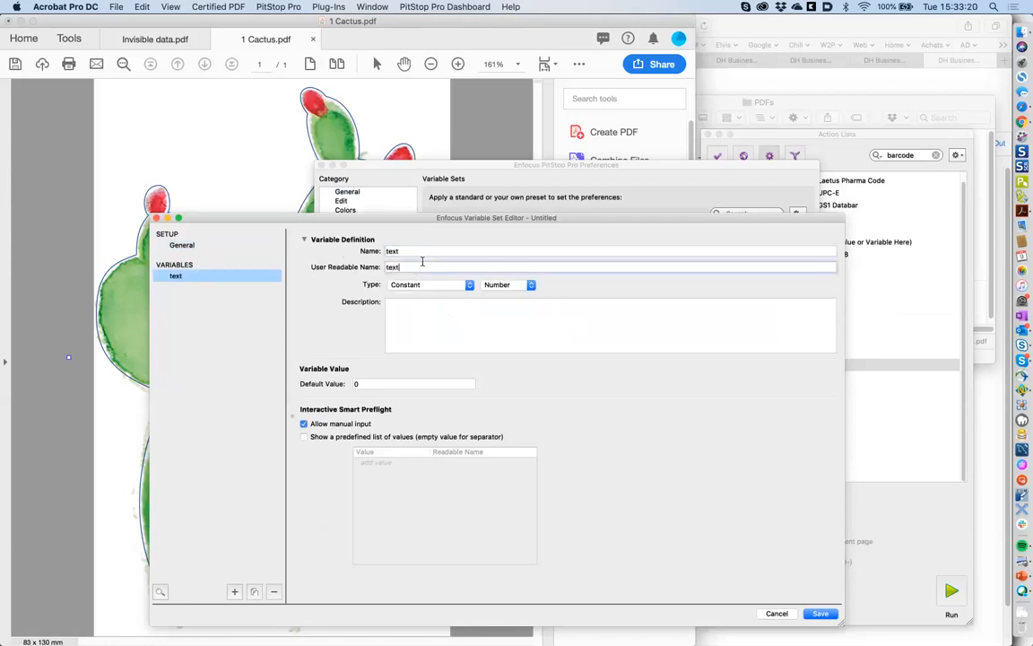
click(431, 285)
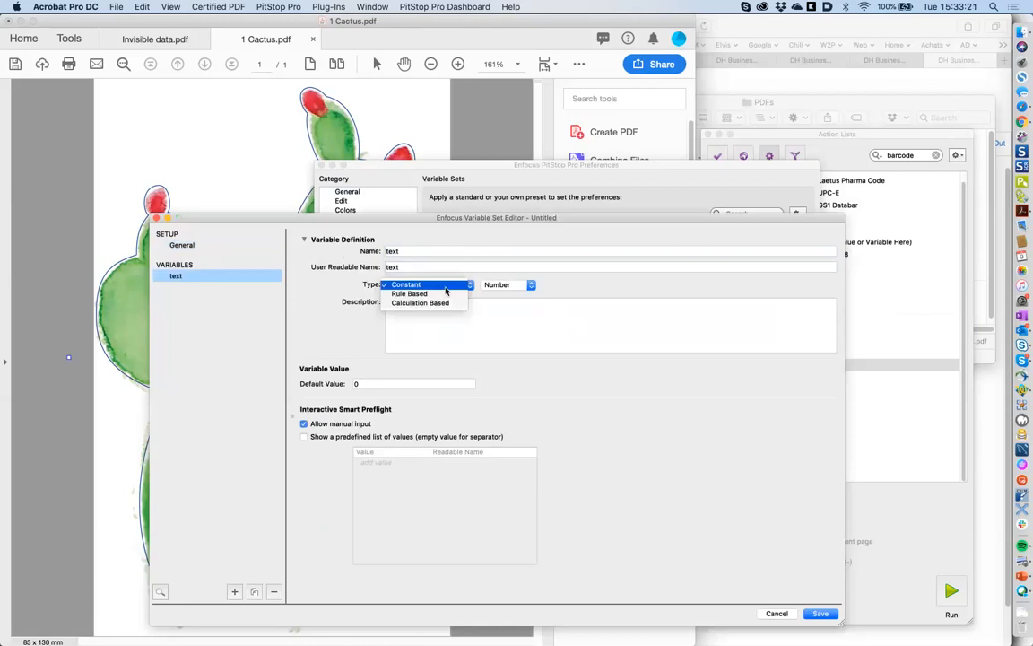
click(444, 285)
click(502, 284)
click(508, 305)
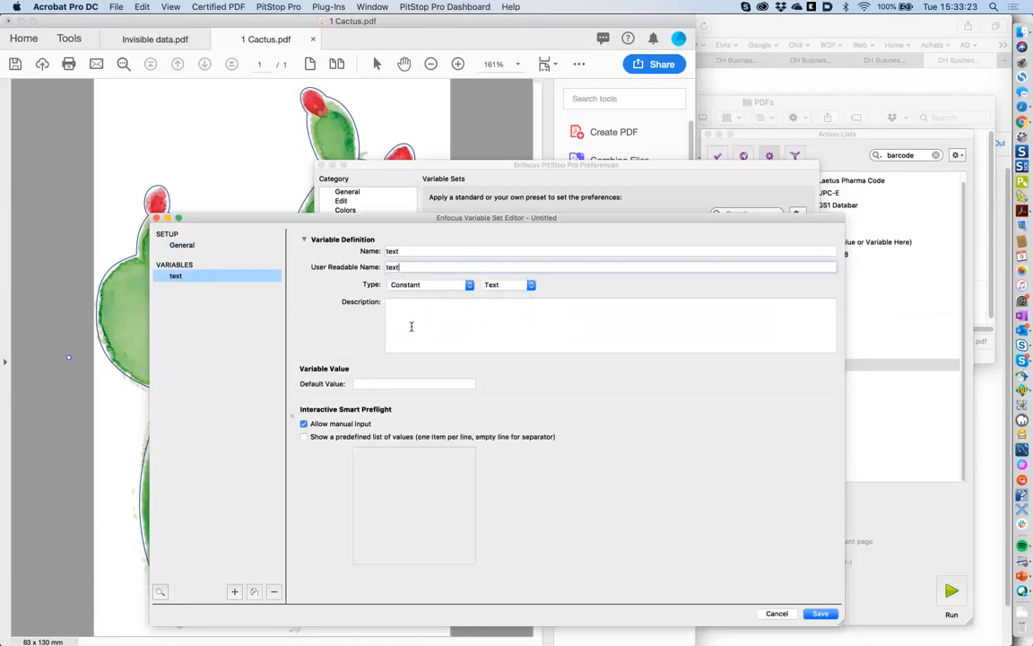
- Give 'text' default value Sample and a predefined list of Sample and Confidential
click(386, 384)
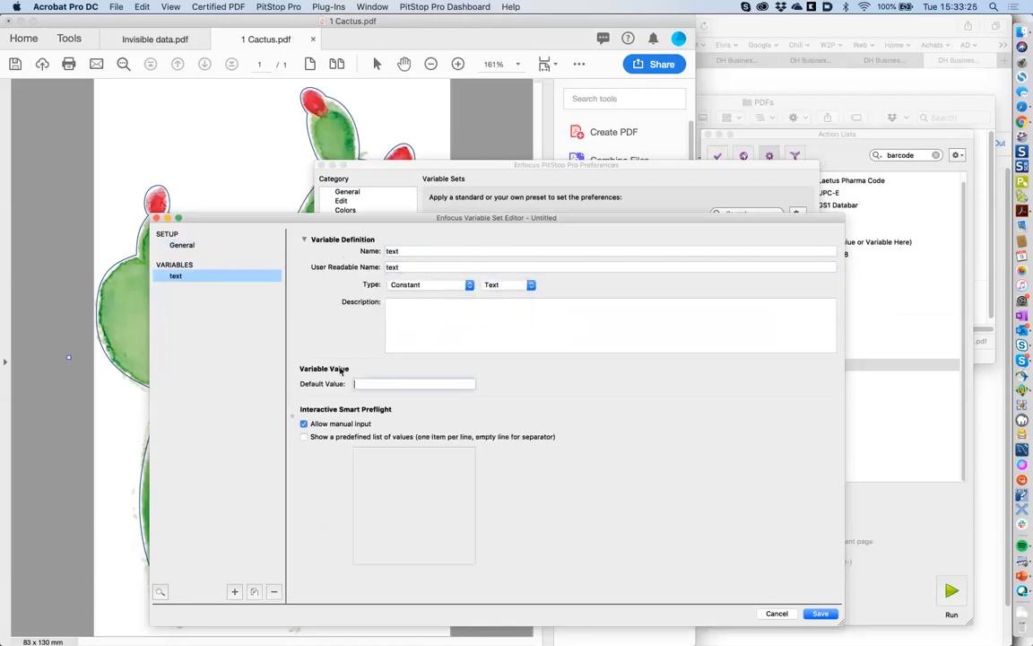
text(Sample)
click(371, 437)
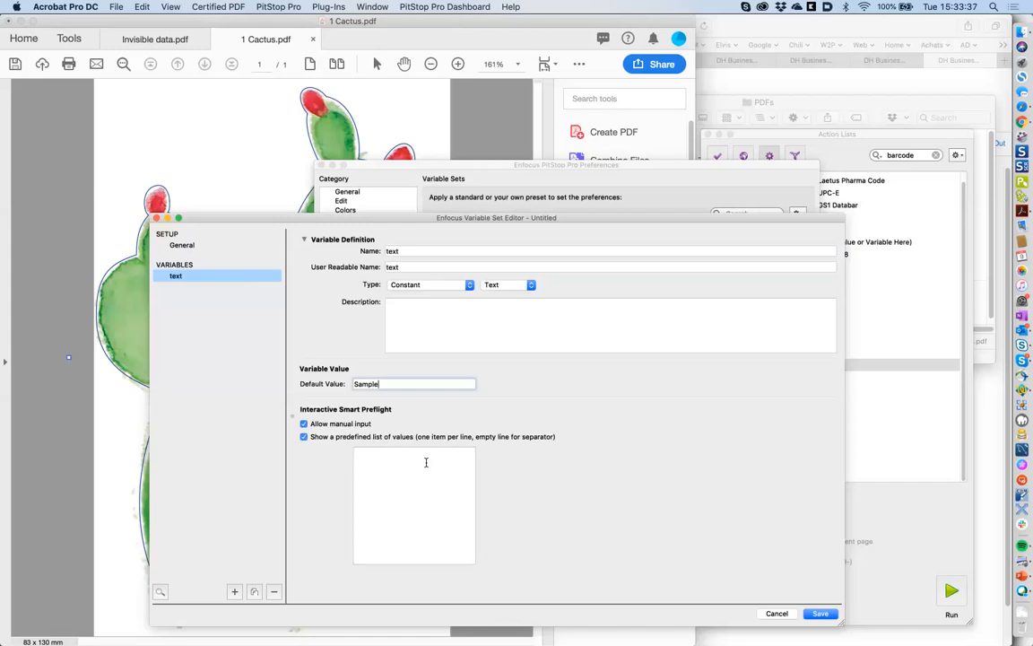
click(387, 456)
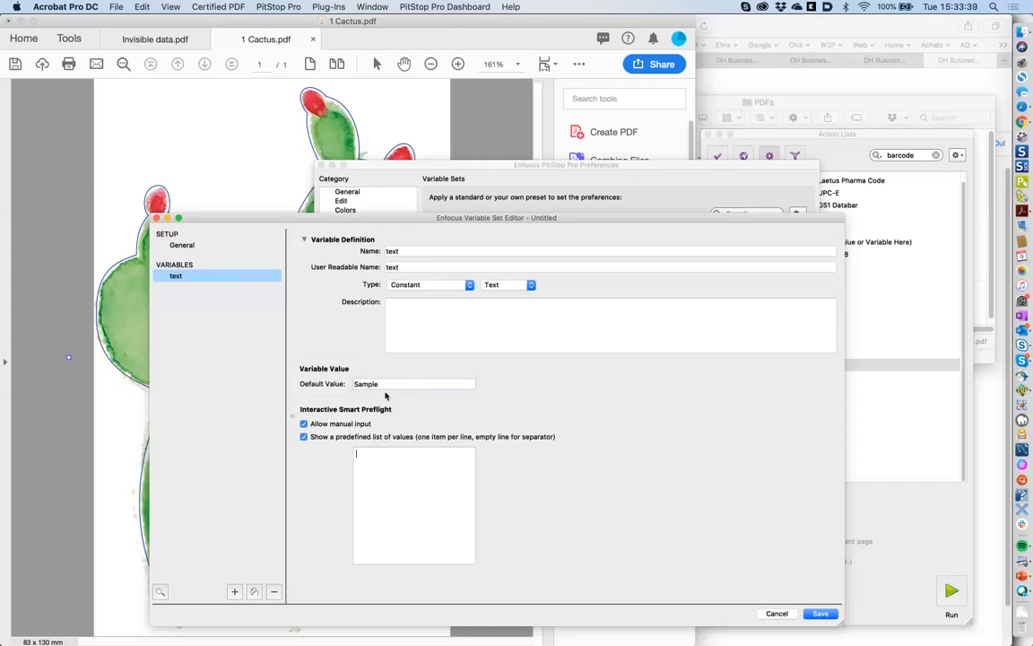
key(shift+Tab)
key(cmd+c)
click(404, 471)
key(cmd+v)
key(Return)
text(Confidential)
- Add a Constant Number variable 'size' with default value 20
click(234, 592)
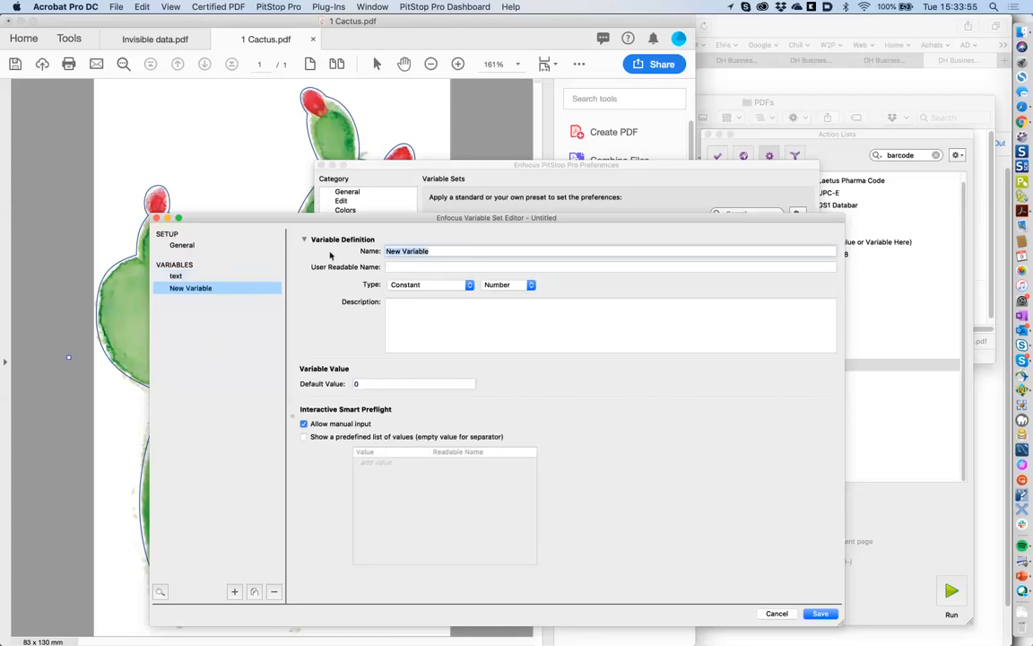
text(size)
click(430, 286)
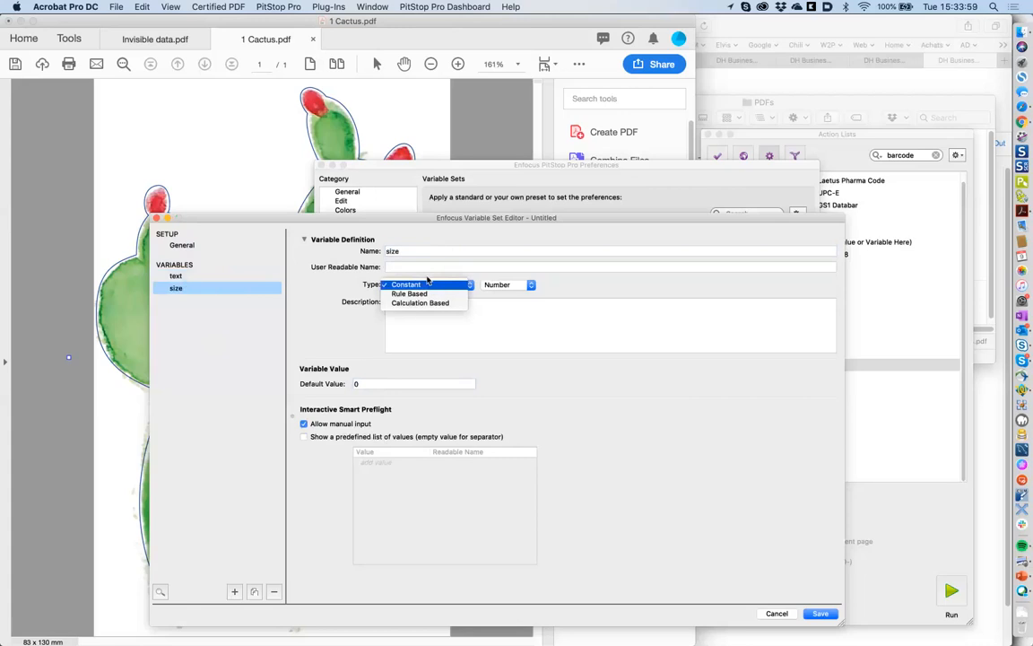
click(422, 285)
click(518, 285)
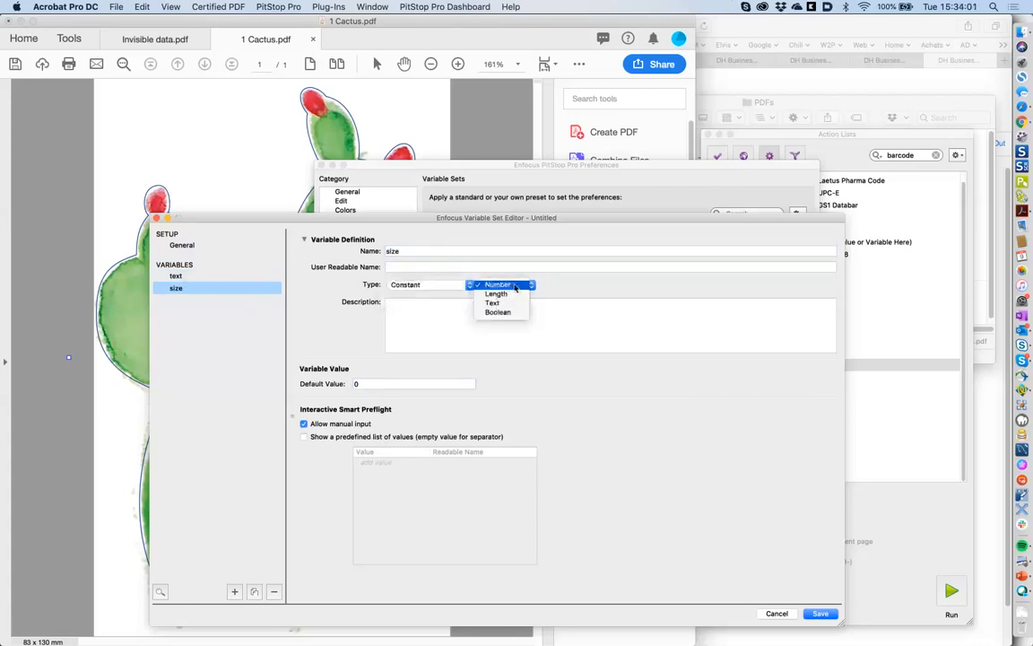
click(513, 285)
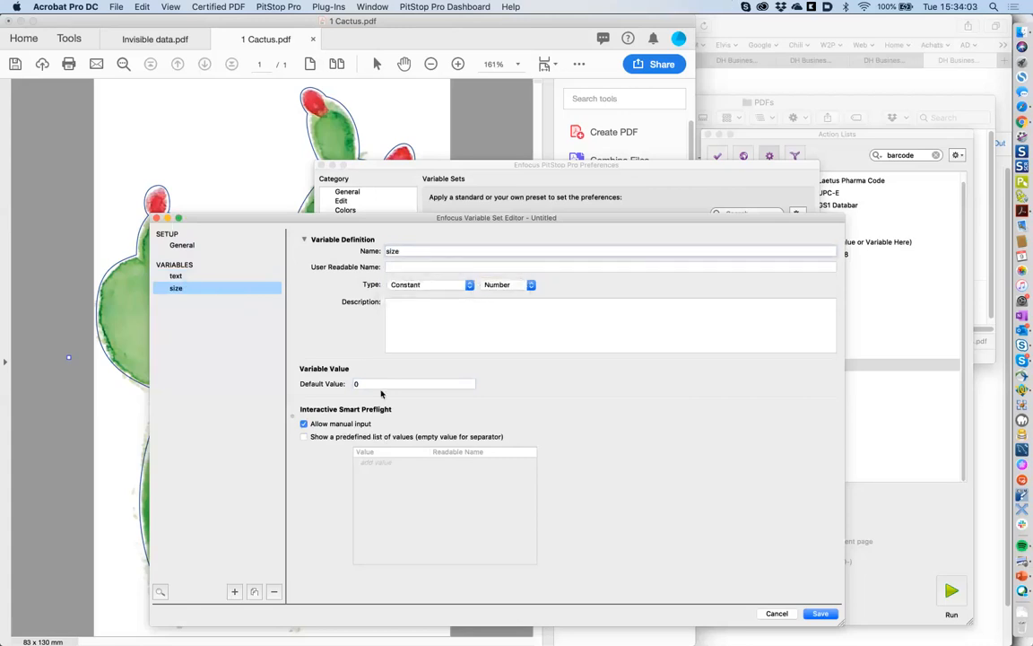
click(381, 384)
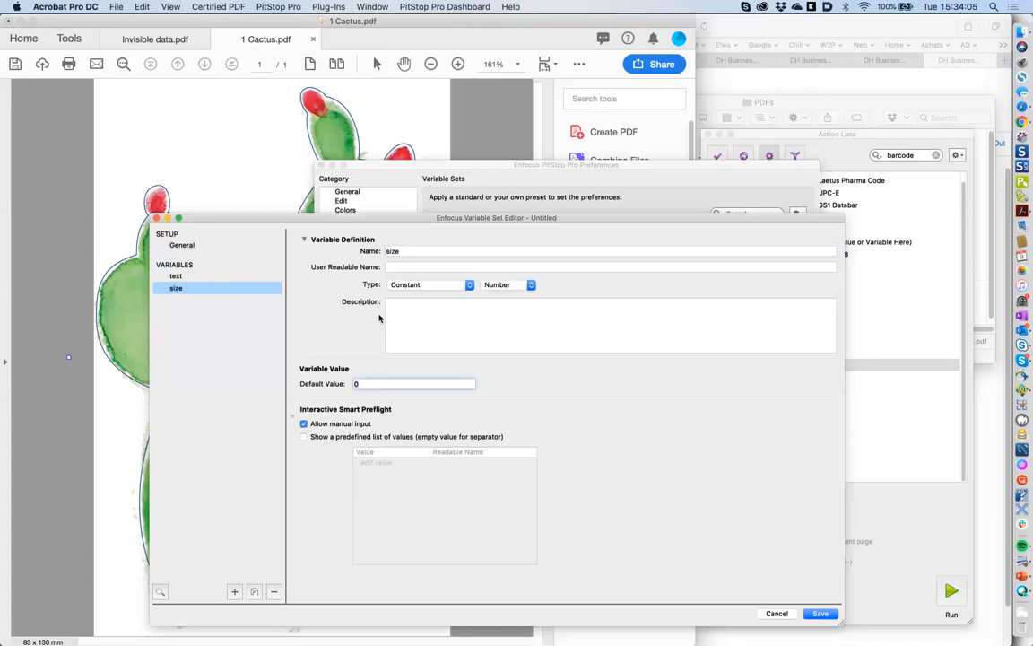
text(20)
- Review the text variable and General settings, then save 'variable set PPro'
click(221, 276)
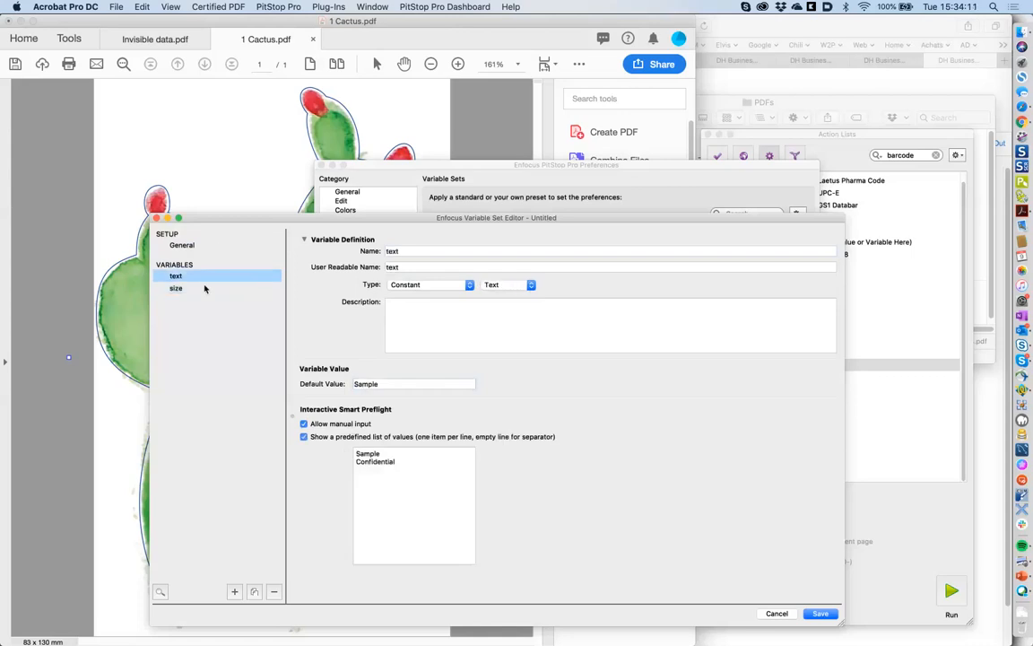
click(204, 287)
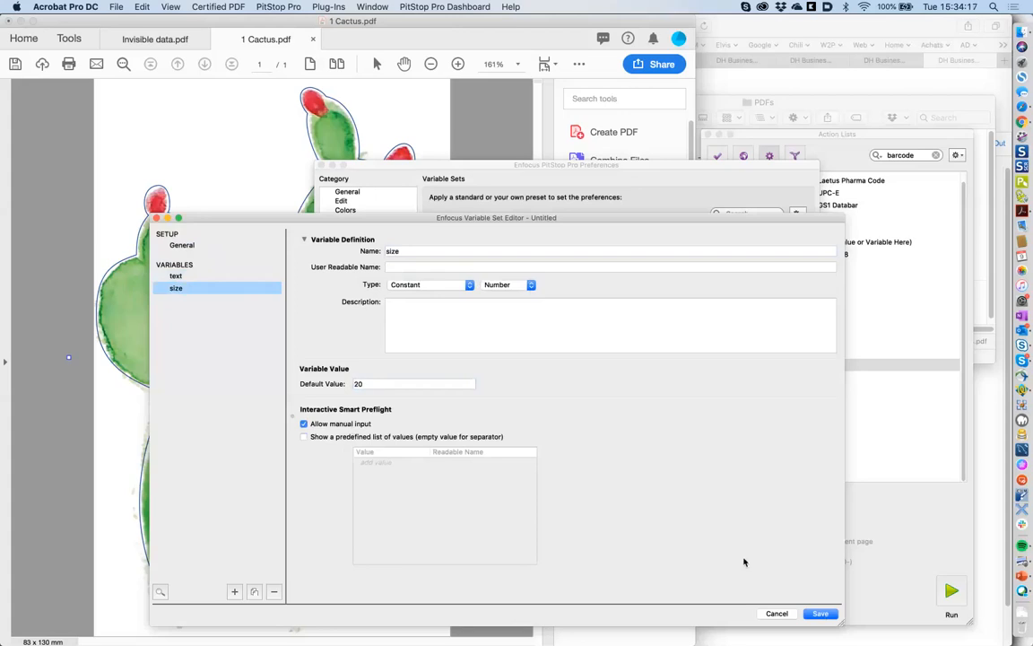
click(182, 245)
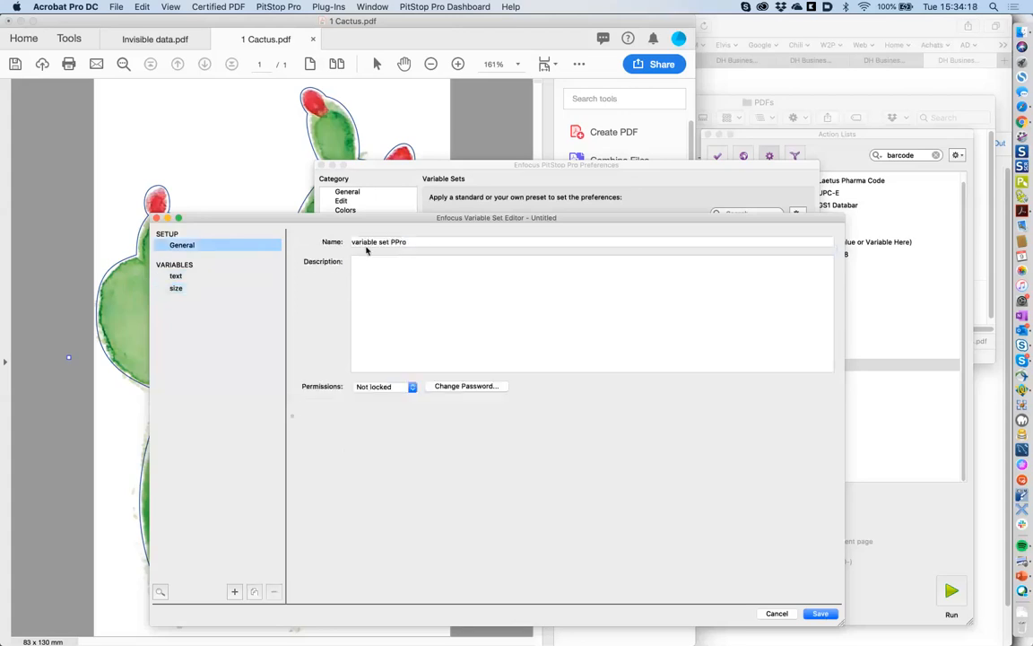
click(820, 613)
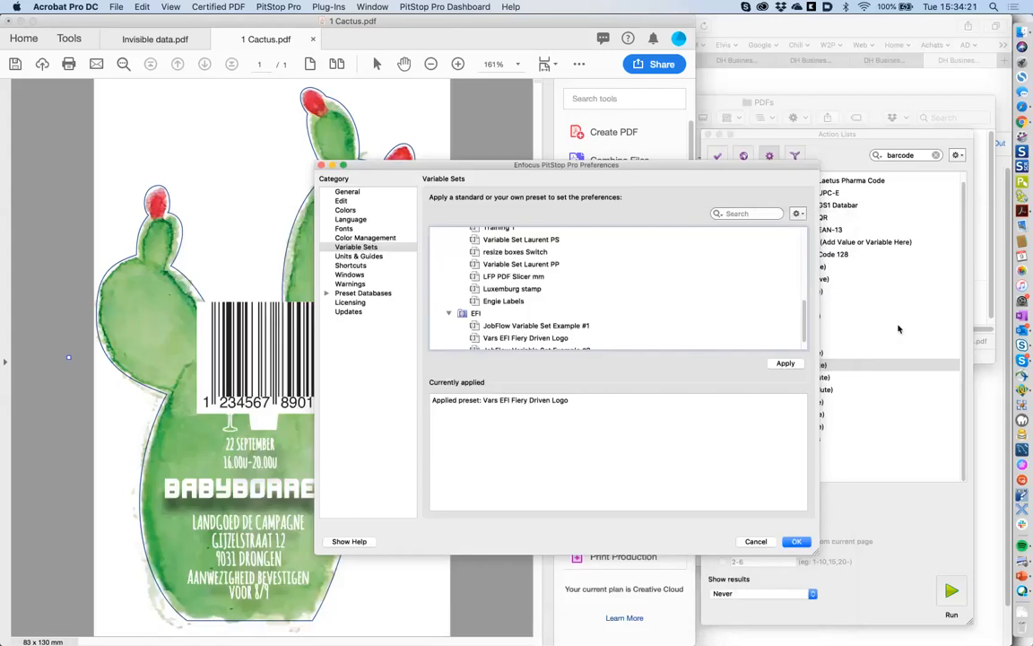
- Close Preferences with OK and apply 'variable set PPro' via Variable Sets > Apply Variable Set
click(799, 542)
click(278, 6)
mouse_move(296, 115)
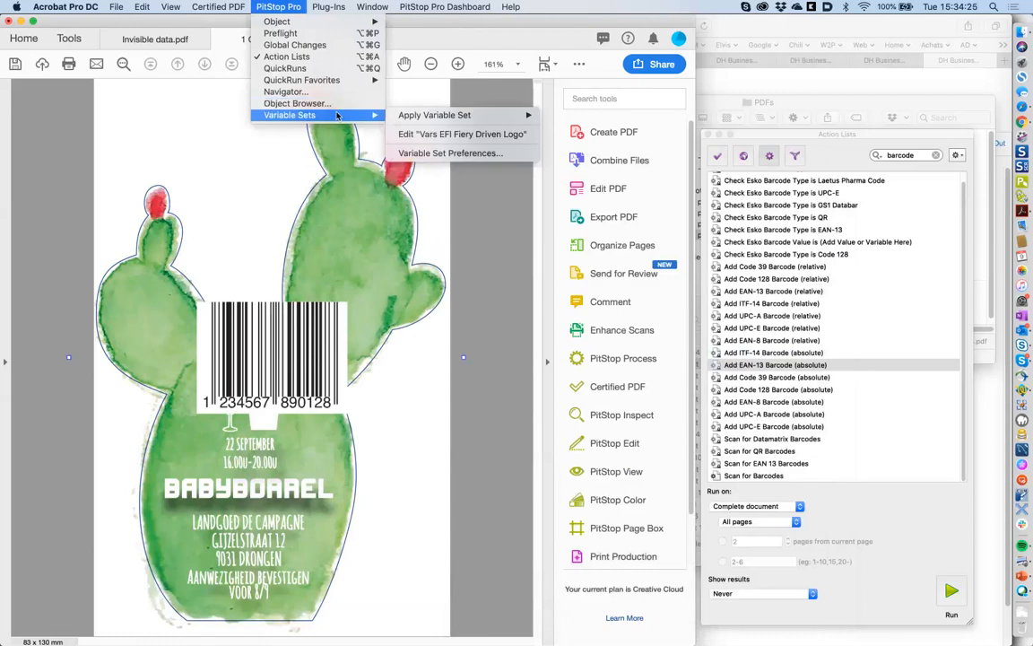
mouse_move(460, 117)
mouse_move(568, 117)
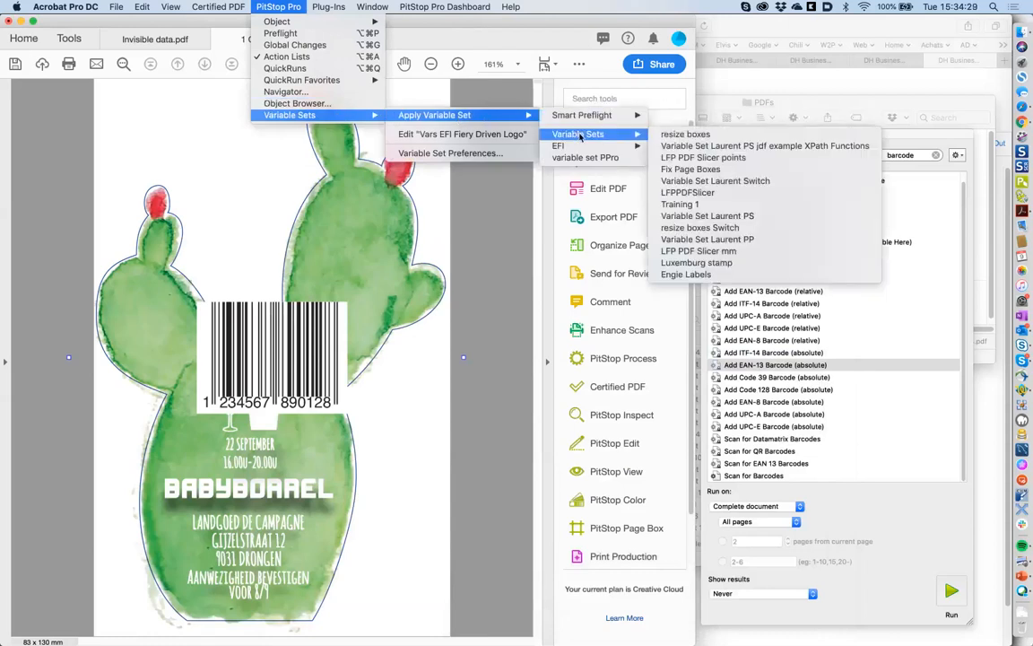
click(599, 159)
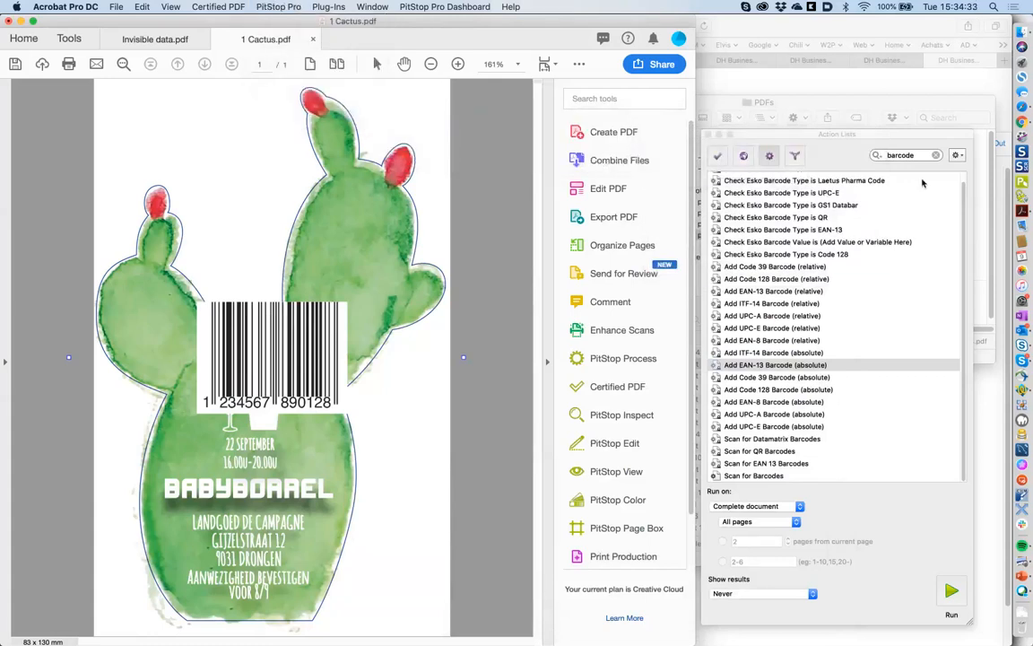
- Create a new empty action list stored in the Local category
click(969, 206)
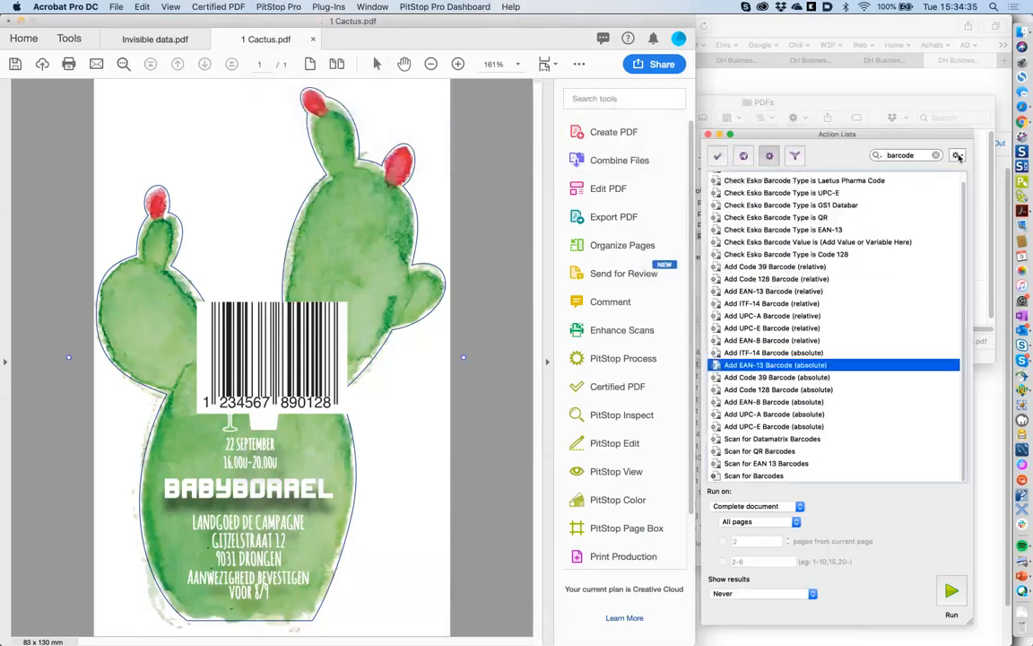
click(957, 156)
mouse_move(953, 268)
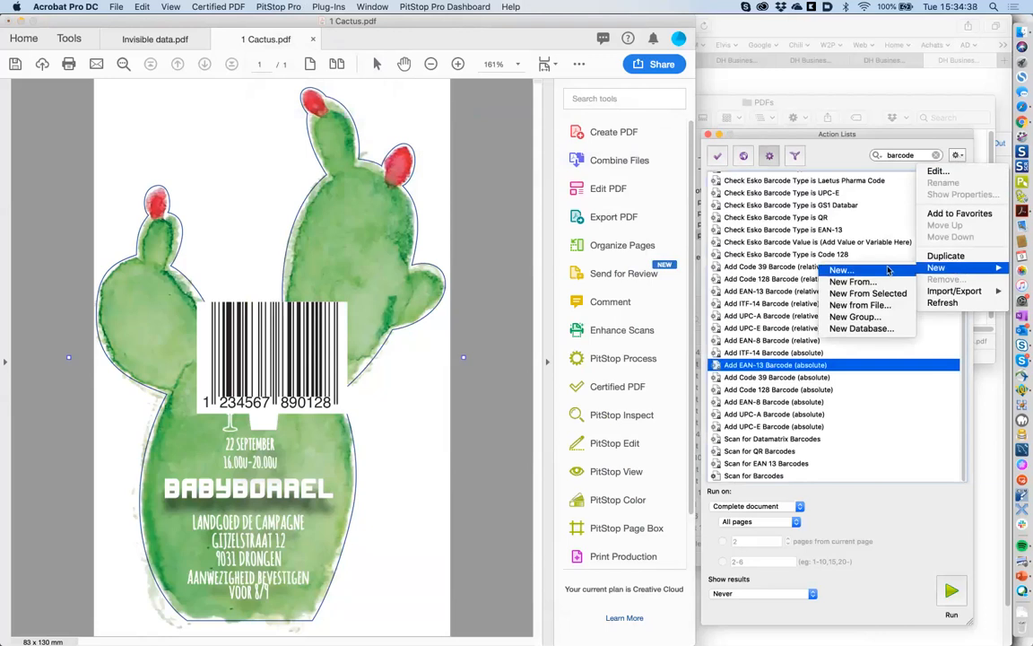
click(887, 270)
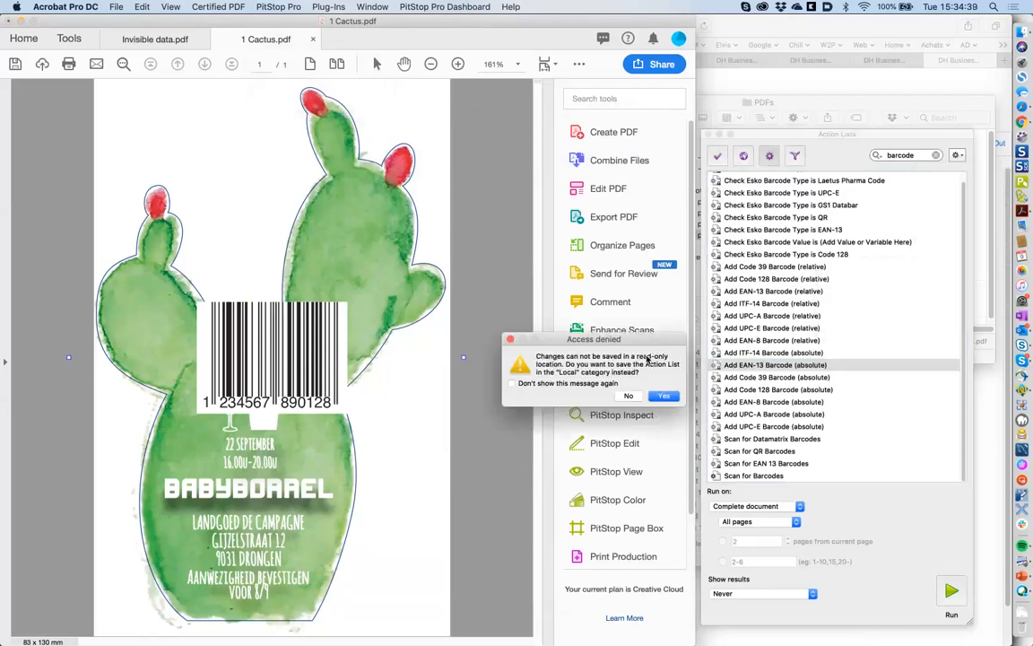
click(664, 398)
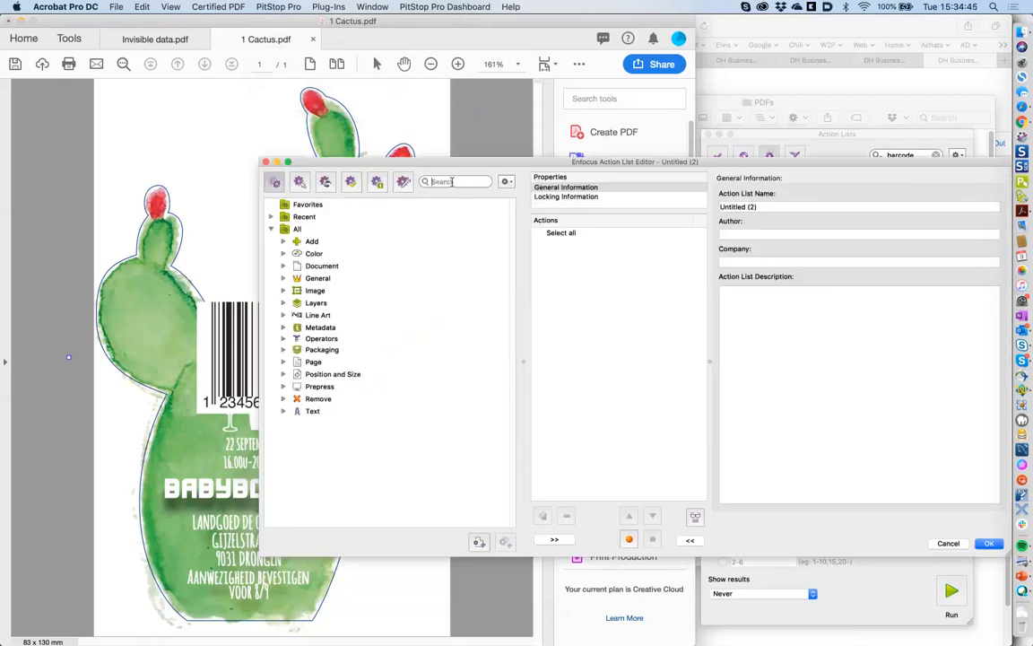
- Search 'add obj' and add the Add object action to the new action list
text(add ob)
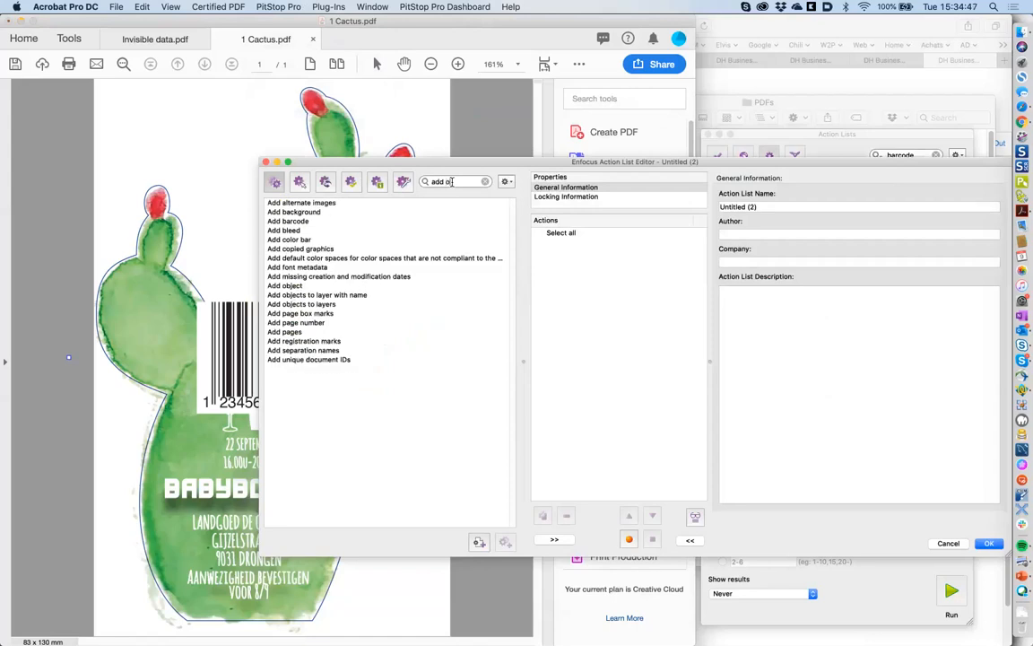
text(j)
click(318, 203)
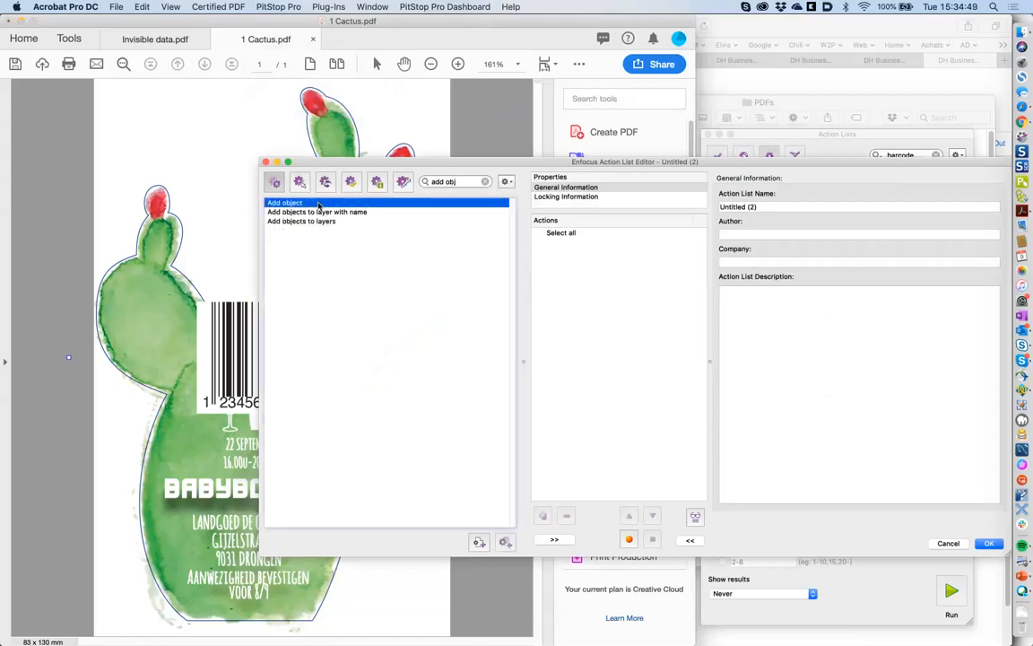
double_click(317, 204)
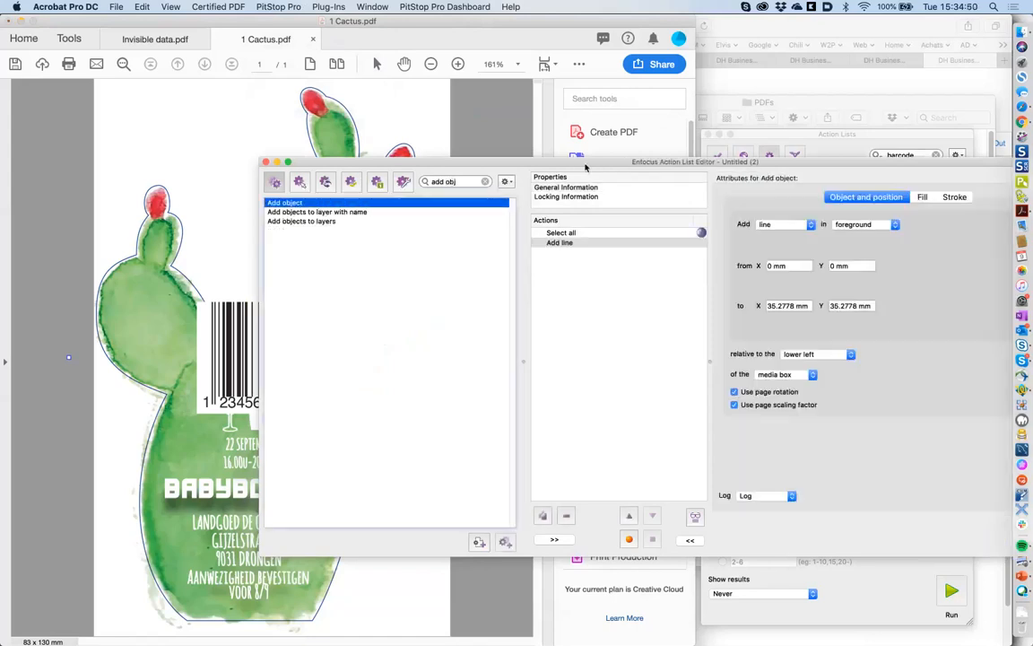
drag(585, 166, 397, 266)
- Set the Add object action to add text, leaving the text field empty
click(734, 297)
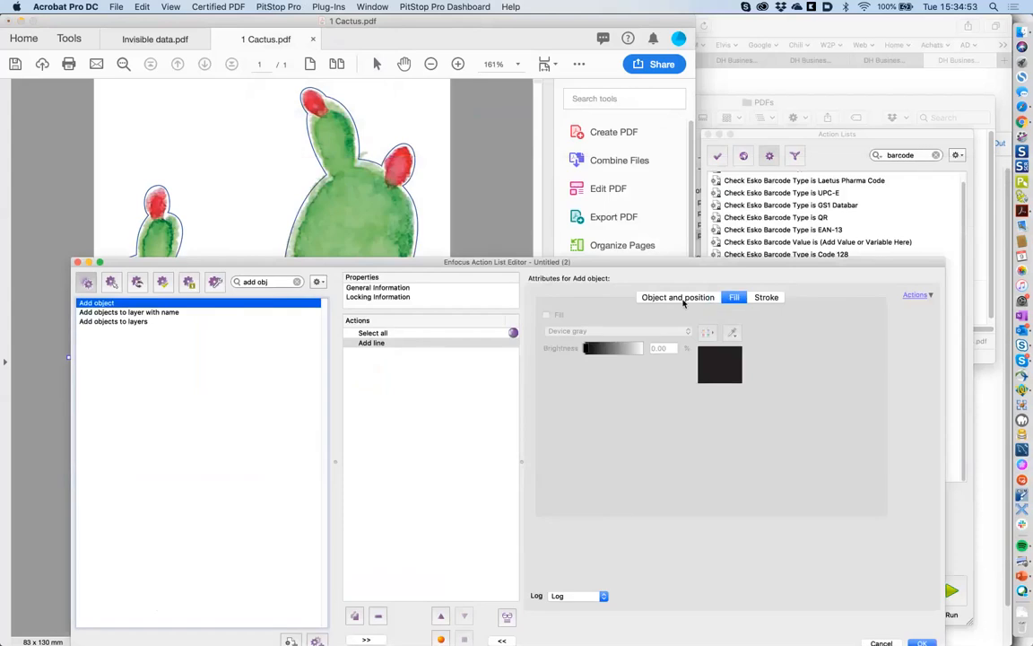
click(684, 298)
click(594, 324)
click(592, 353)
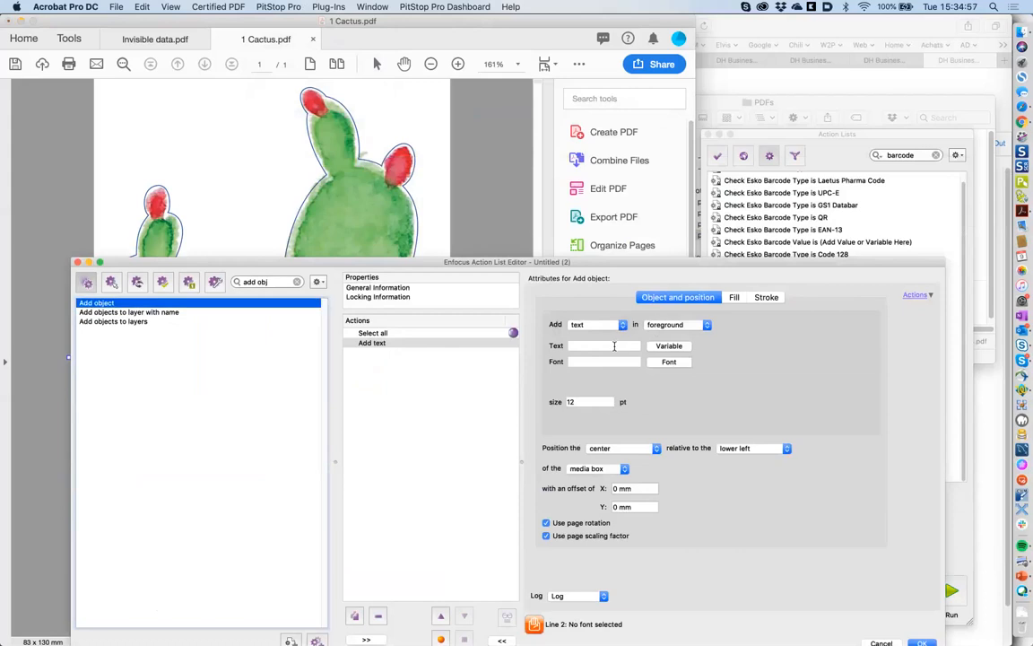
click(613, 345)
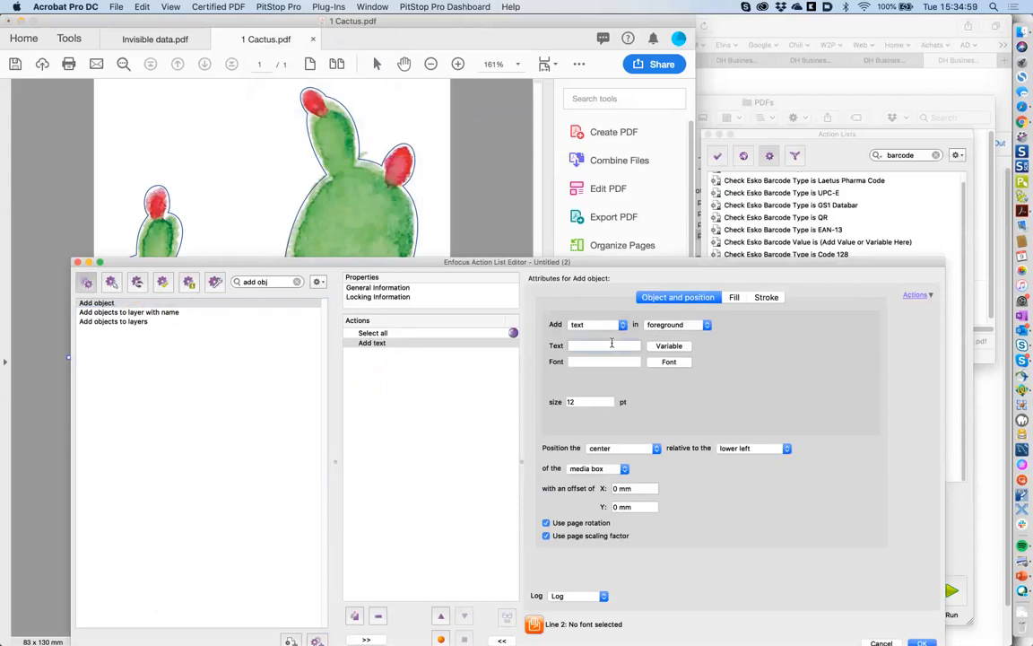
text(Sample)
key(BackSpace)
key(BackSpace)
key(BackSpace)
key(BackSpace)
key(BackSpace)
key(BackSpace)
- Enable variable names and link the text content and size to the text and size variables
click(916, 294)
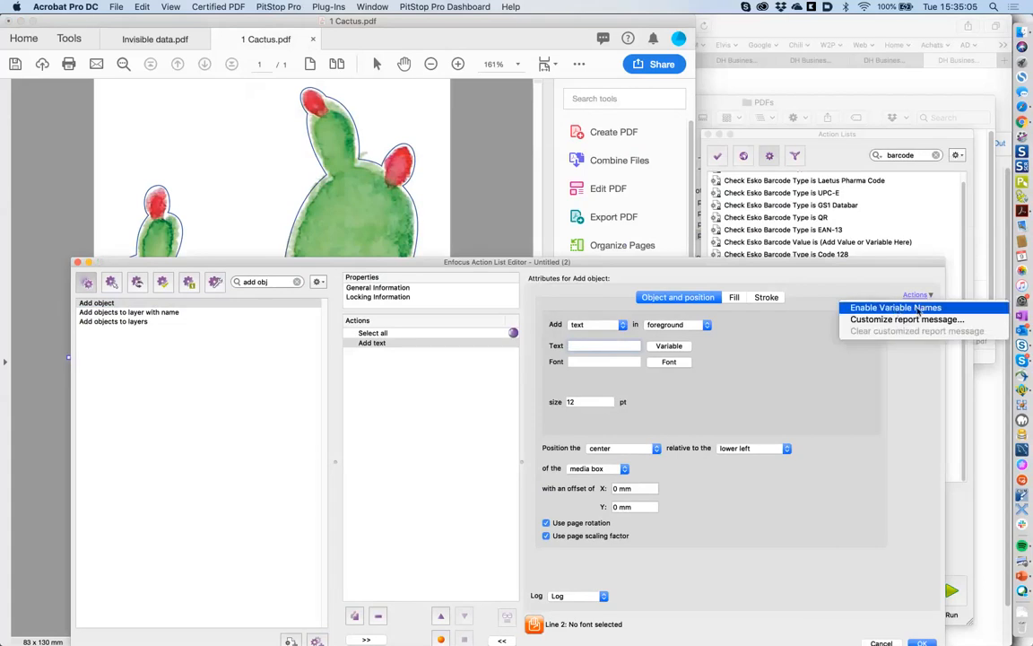
click(897, 308)
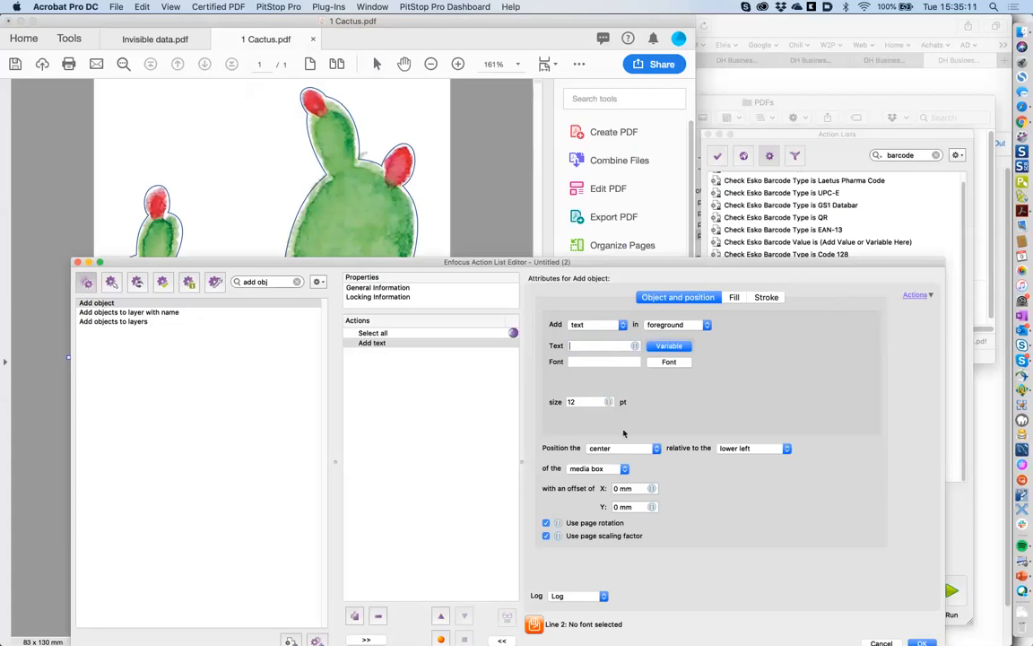
click(632, 347)
click(636, 347)
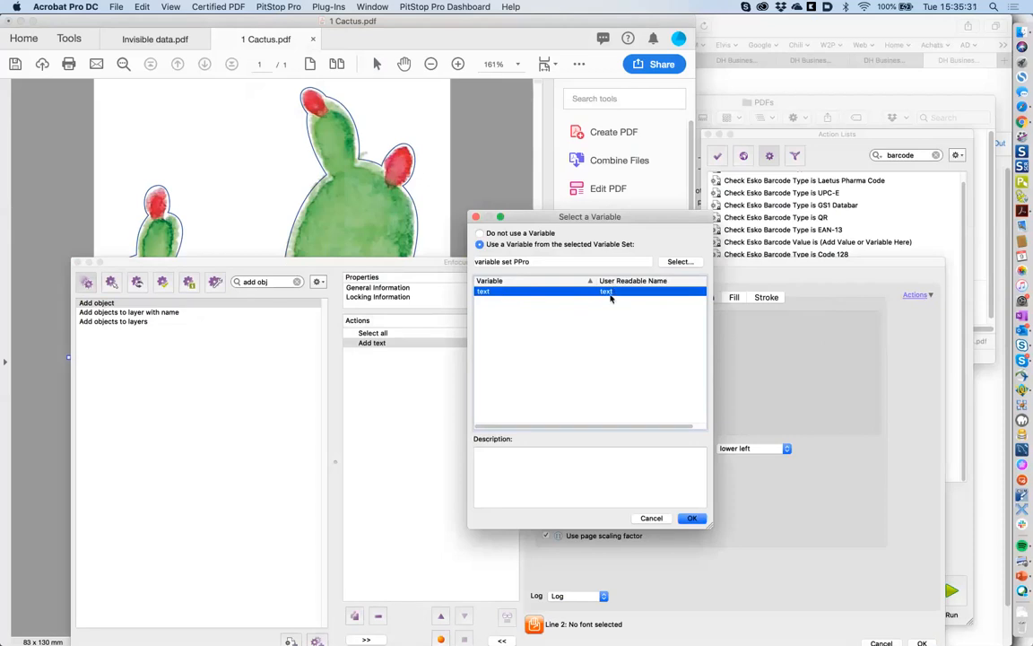
click(693, 519)
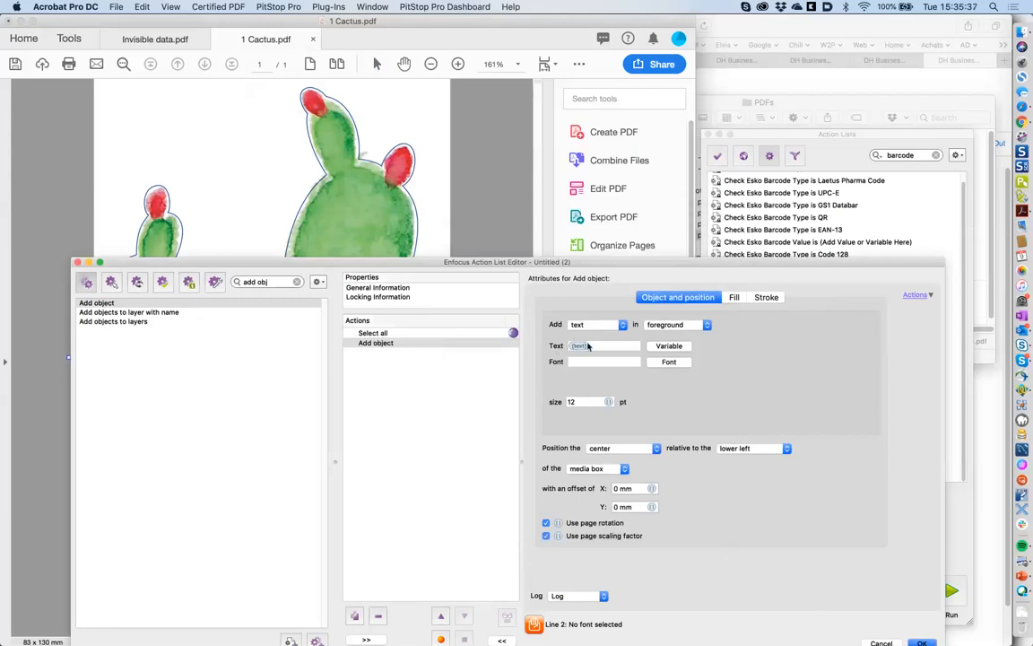
click(609, 402)
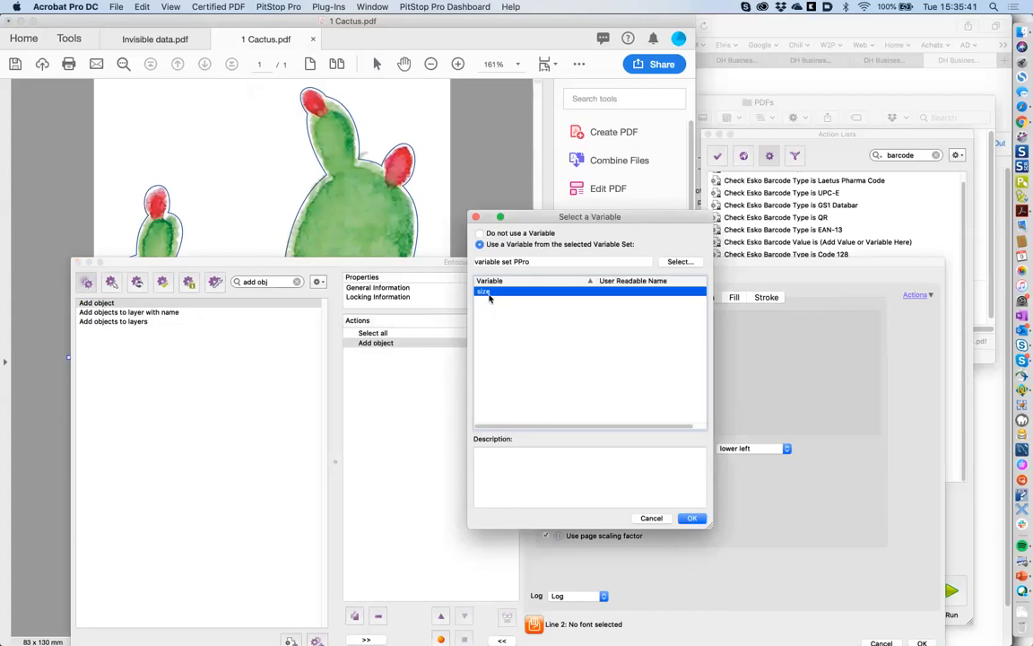
click(692, 518)
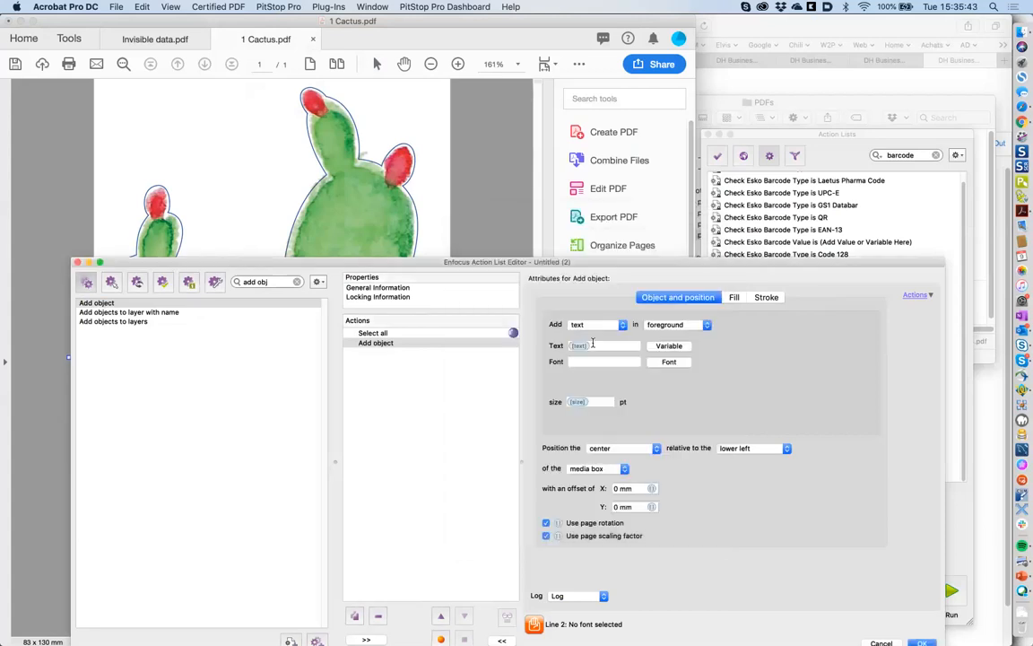
- Set the added text's font to Helvetica from the document's fonts
click(673, 361)
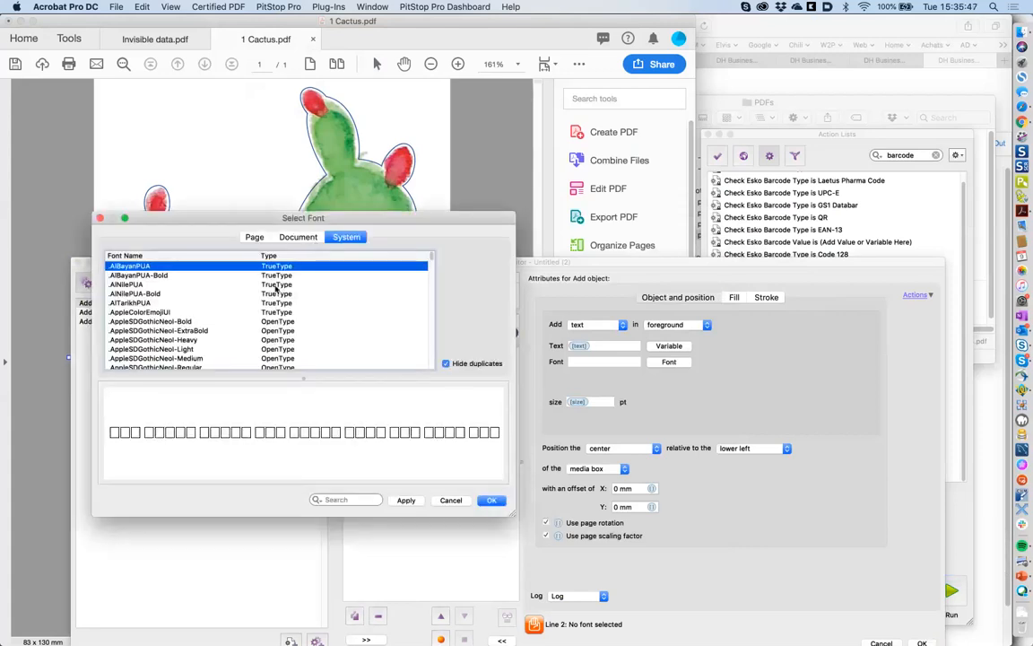
click(298, 237)
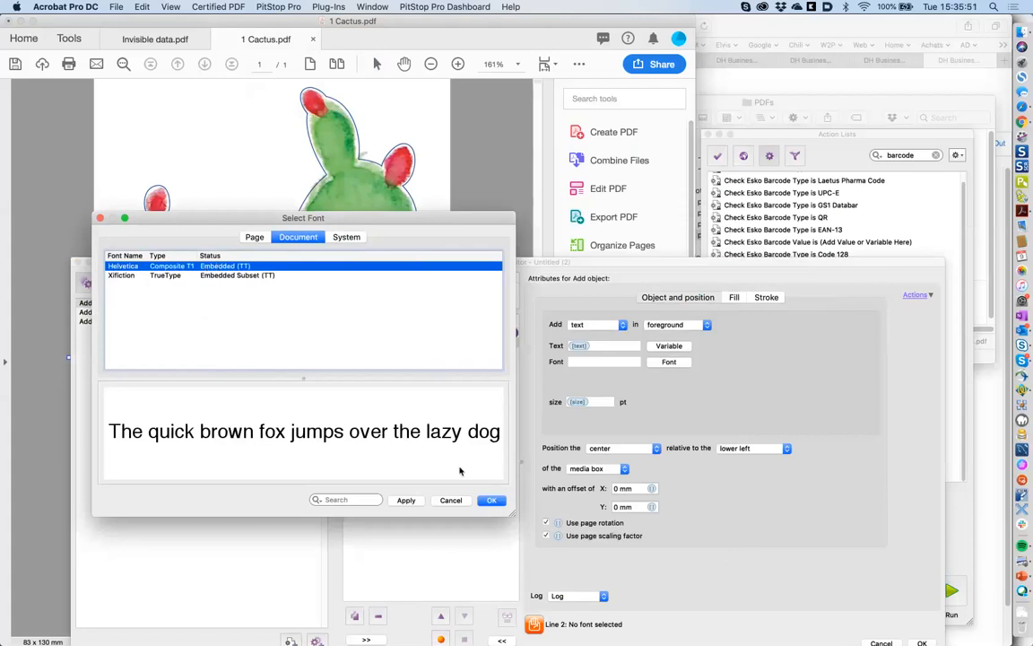
click(492, 503)
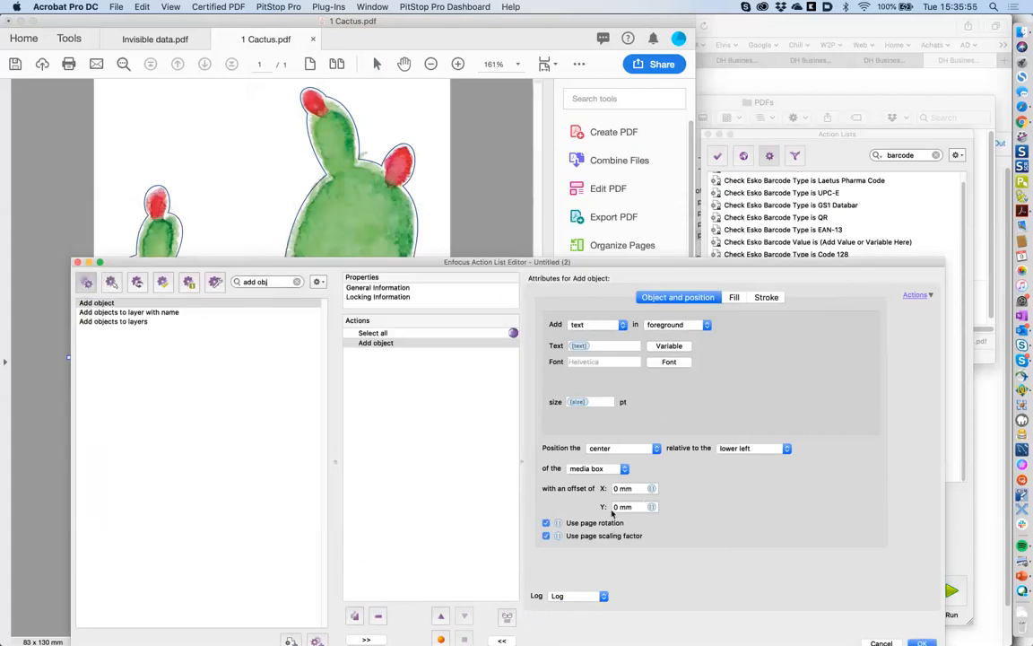
- Position the text relative to the page center and give it a red CMYK fill (100% magenta and yellow)
click(747, 448)
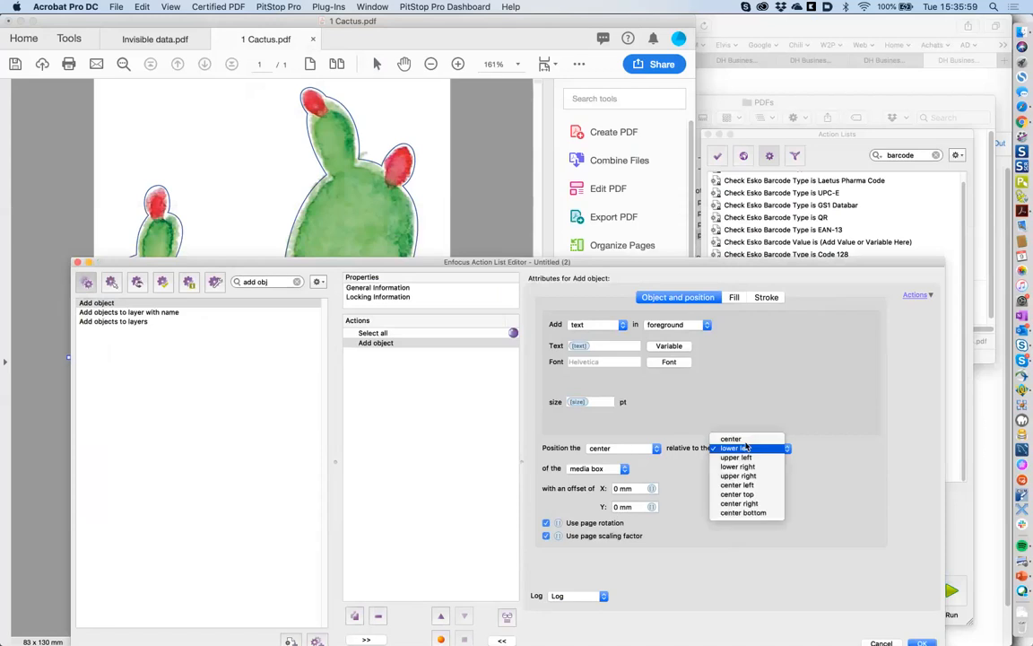
click(733, 439)
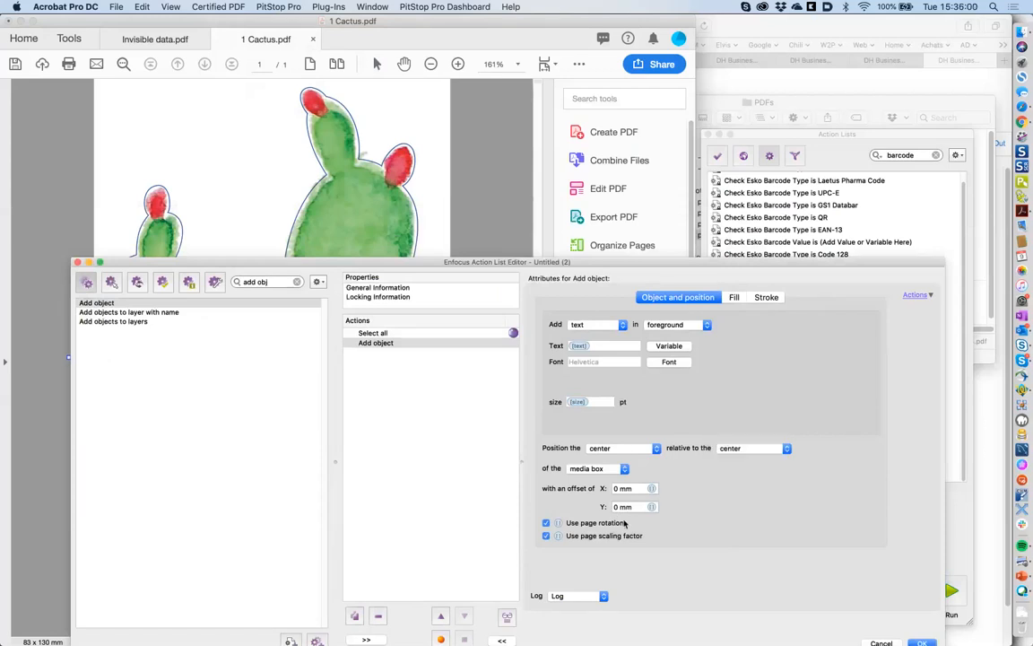
click(733, 298)
click(546, 316)
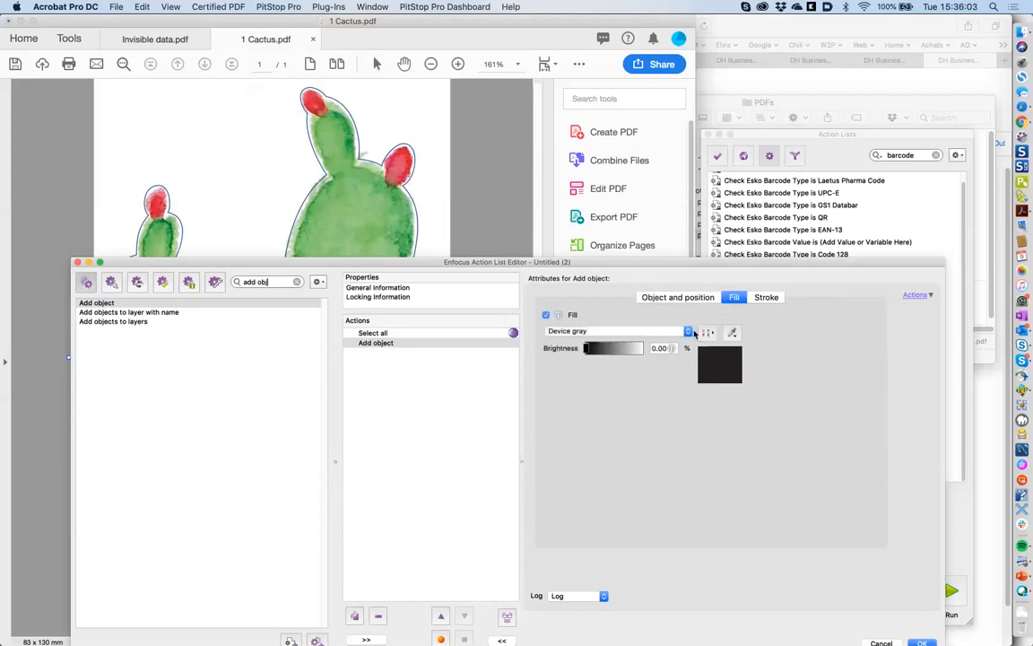
click(688, 332)
click(634, 349)
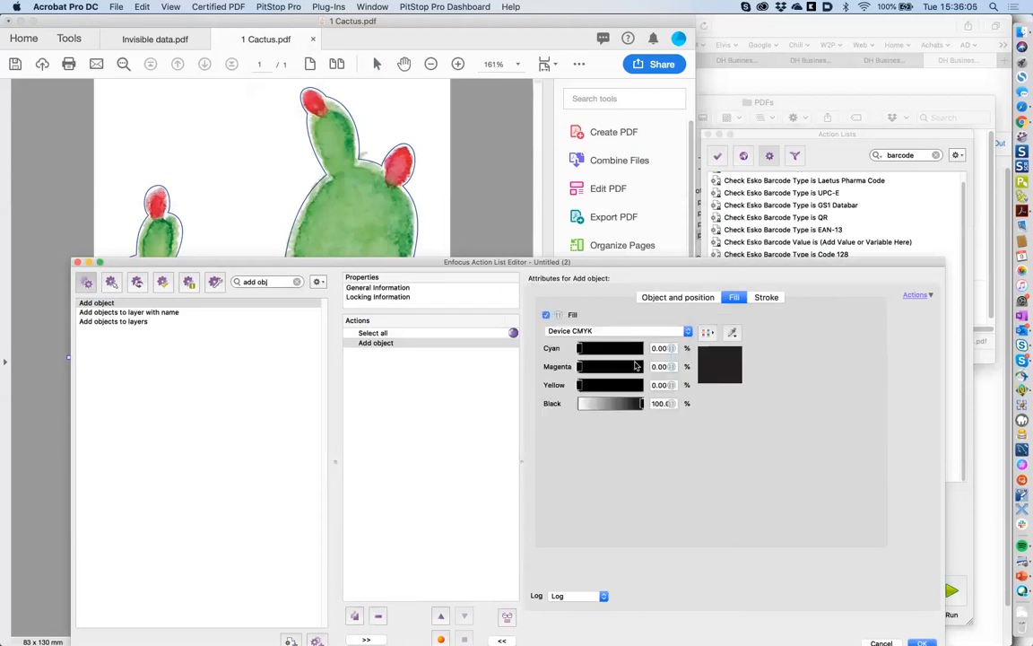
drag(620, 366, 550, 406)
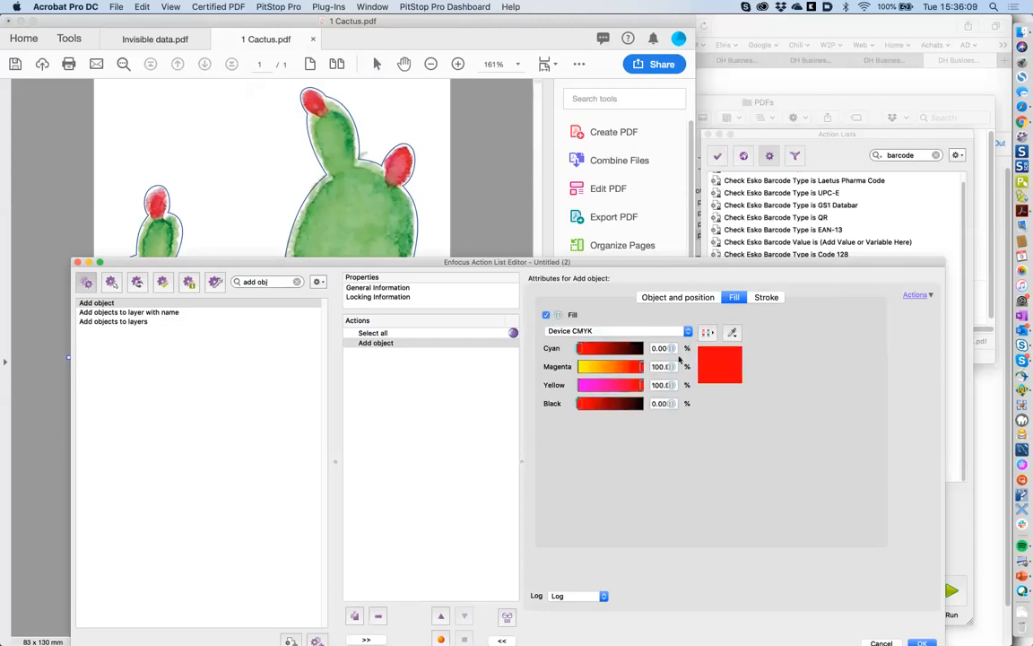
- Turn on a Device CMYK stroke for the text with weight 2
click(762, 298)
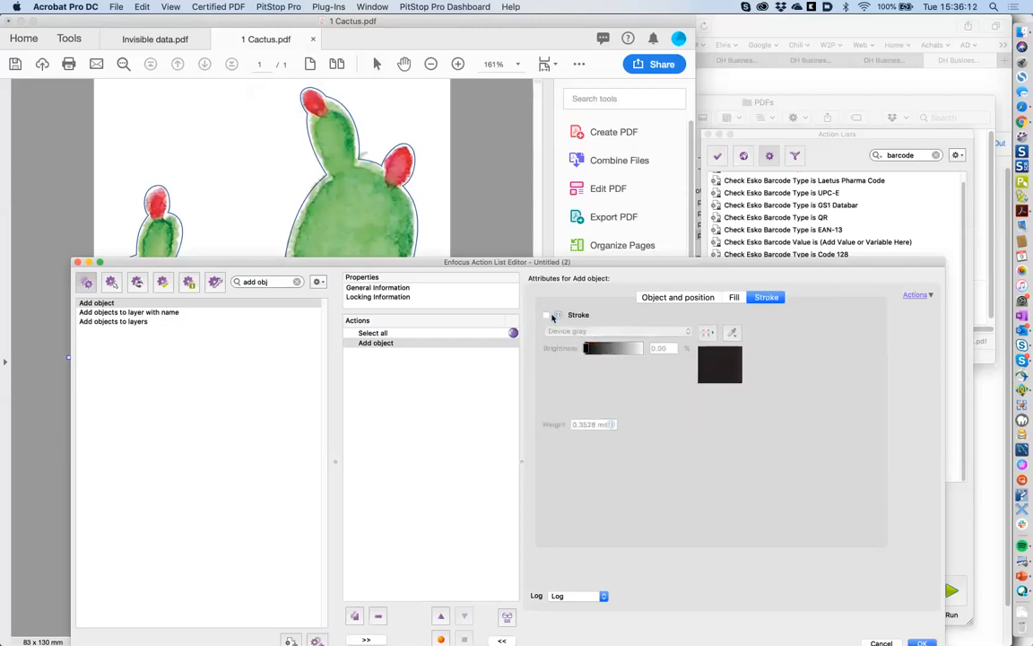
click(690, 300)
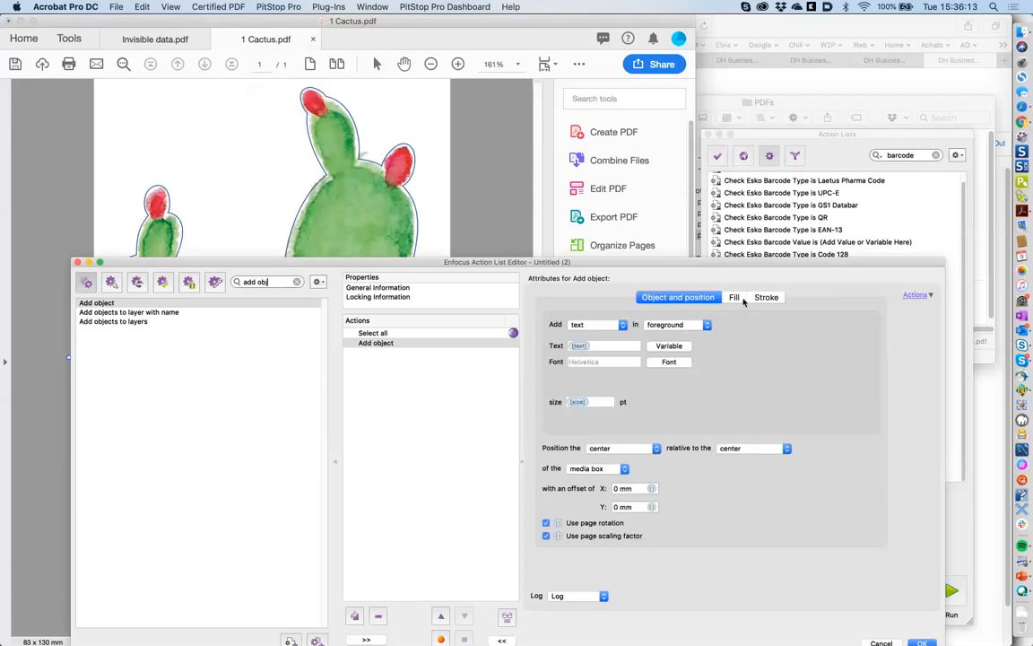
click(763, 298)
click(546, 315)
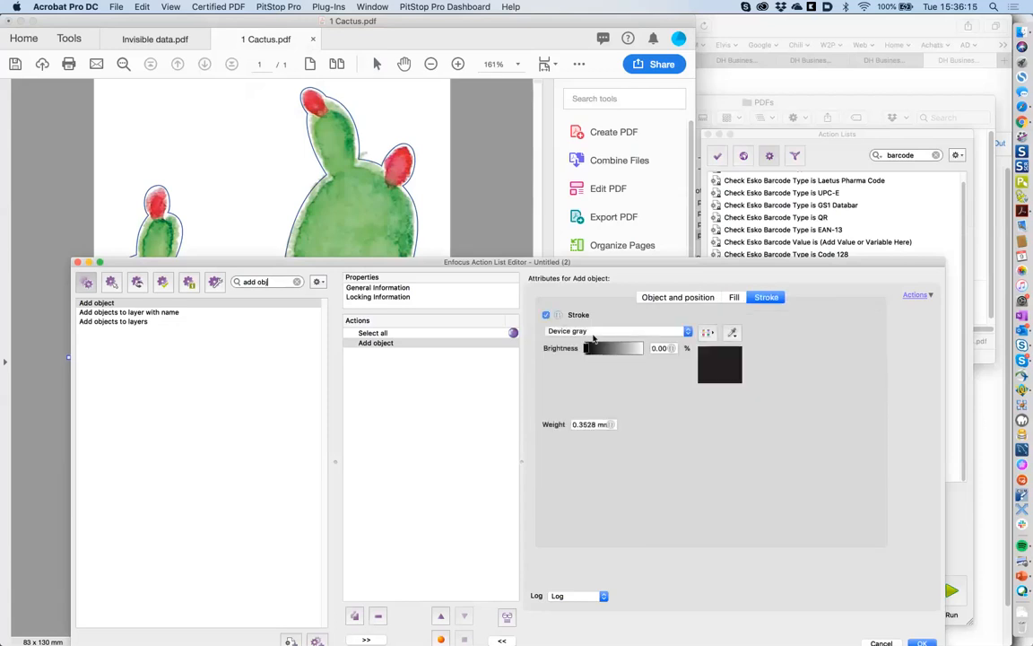
click(595, 333)
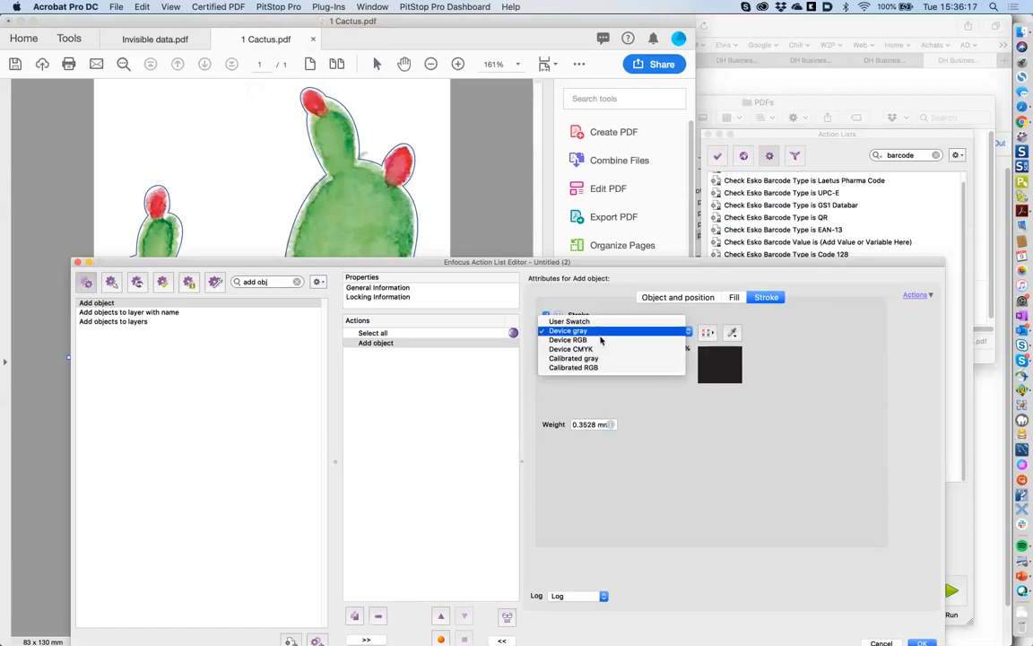
click(598, 349)
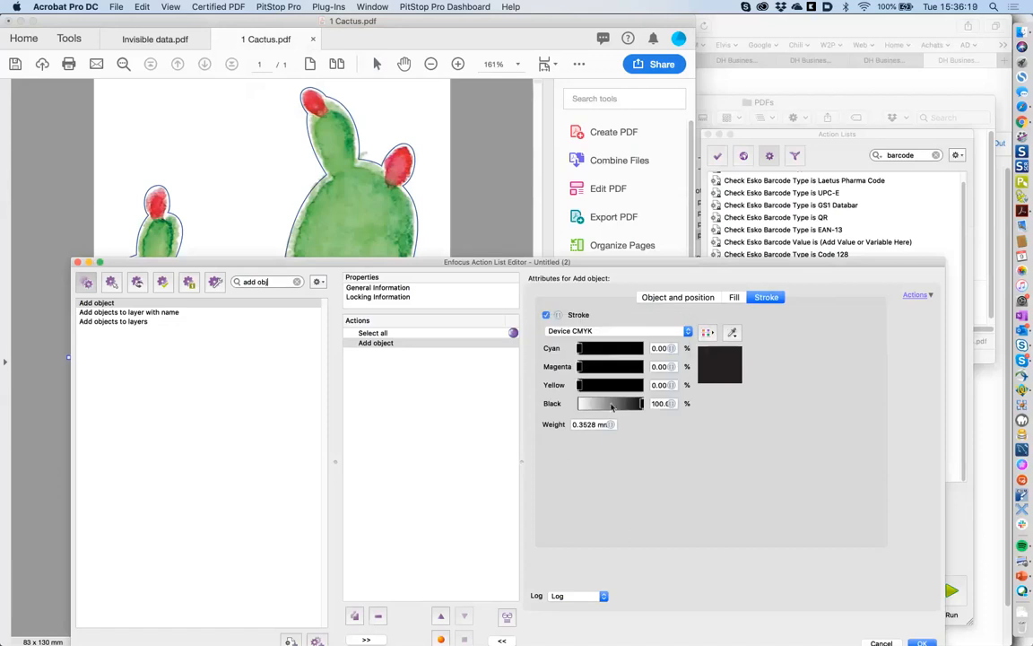
triple_click(588, 424)
text(2)
click(710, 296)
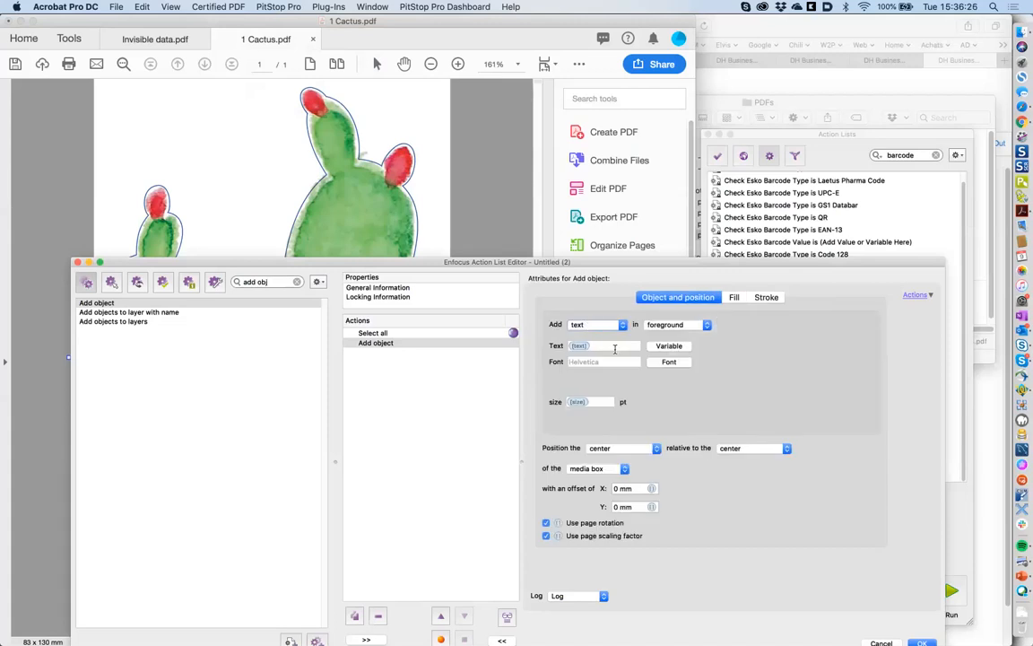
- Name the action list 'add variable text' and save it
click(404, 288)
text(a)
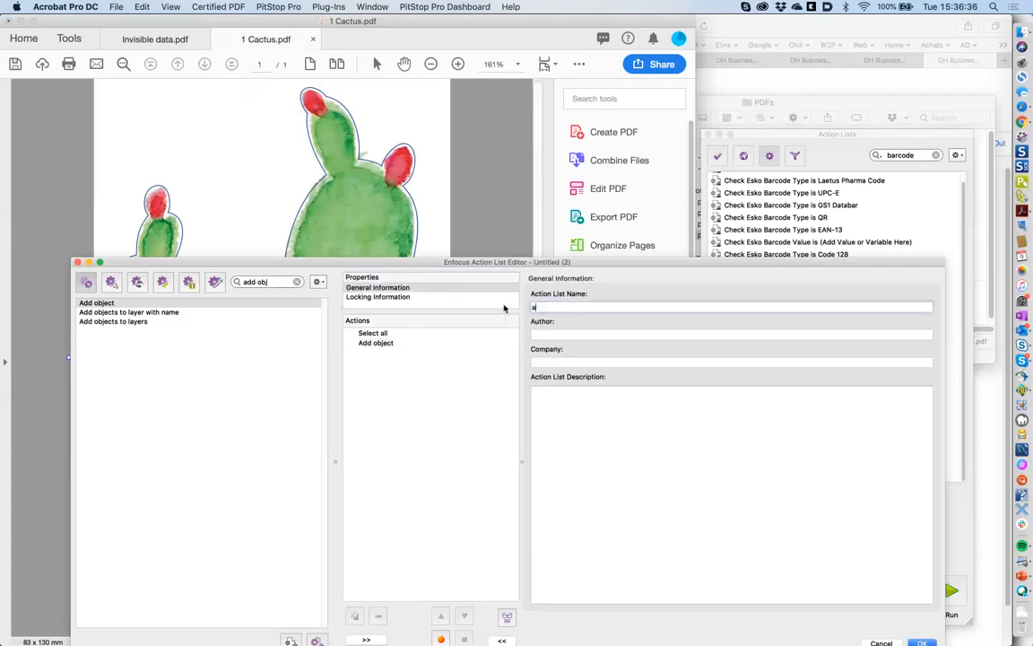
text(dd variable text)
drag(544, 275, 533, 178)
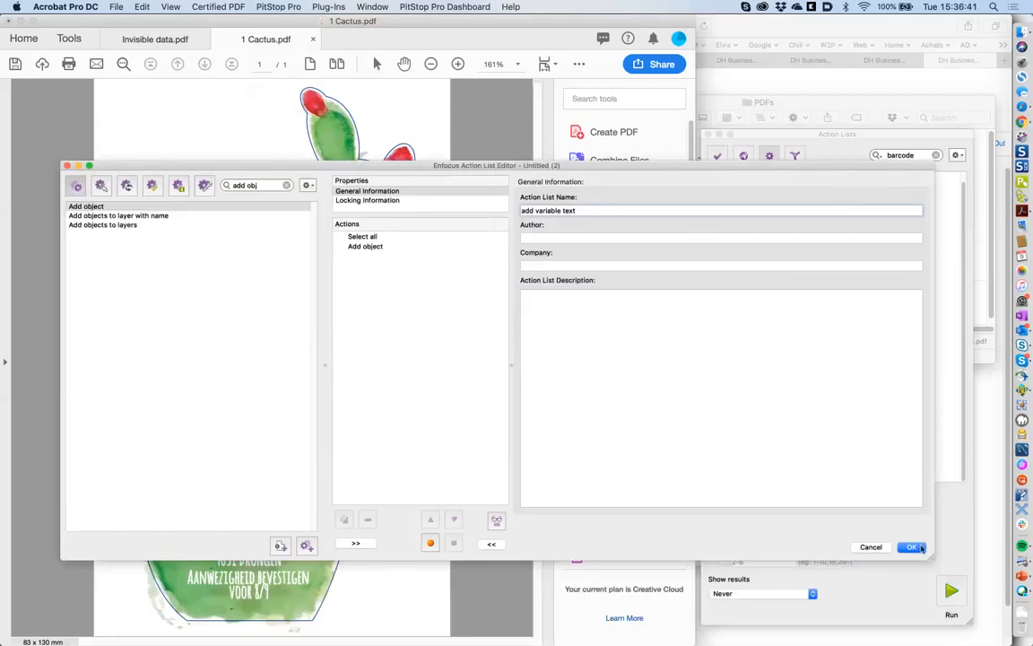
click(913, 547)
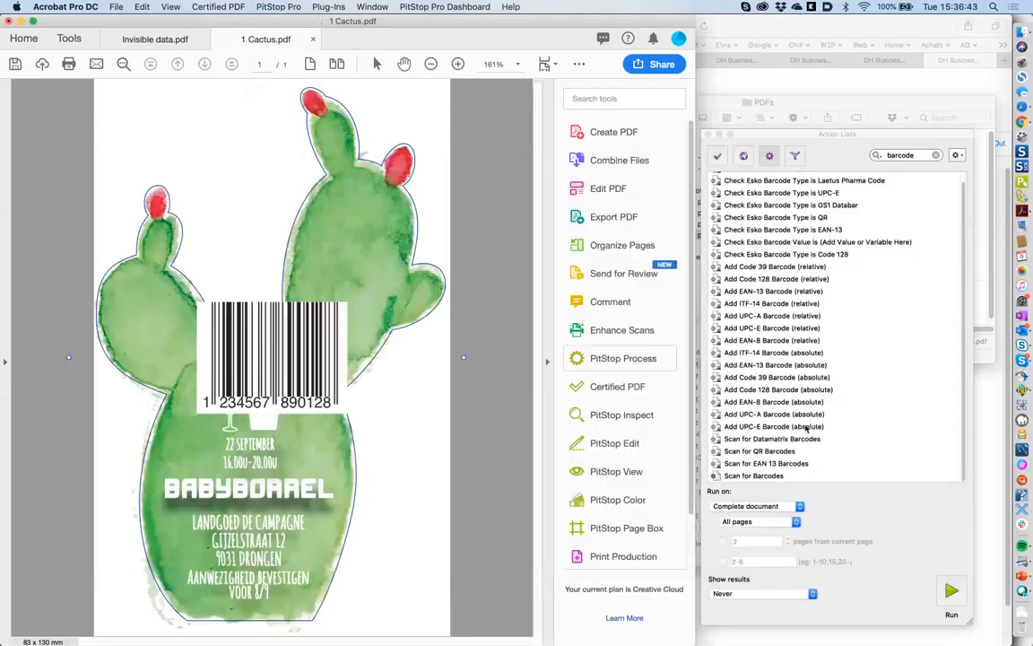
- Search the action lists for 'variable' and select 'add variable text'
click(912, 160)
text(va)
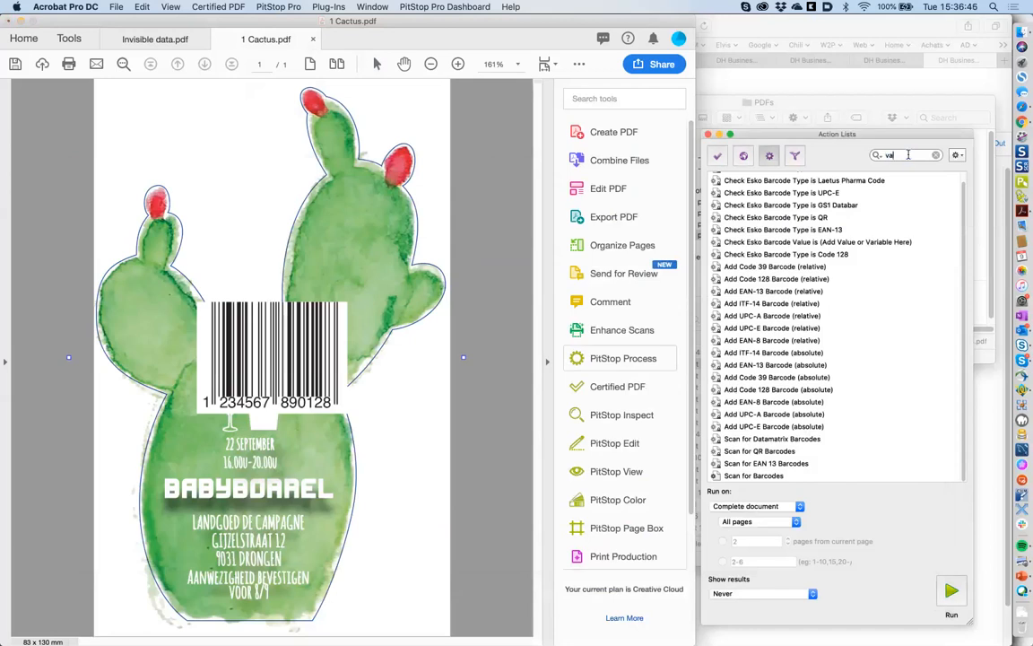
text(riable)
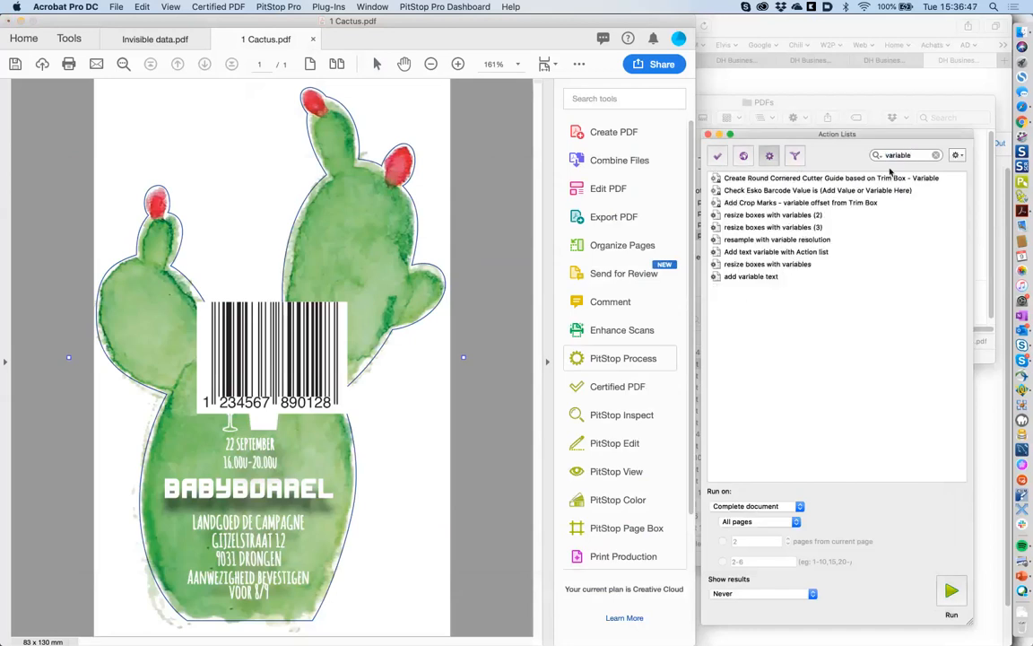
click(746, 276)
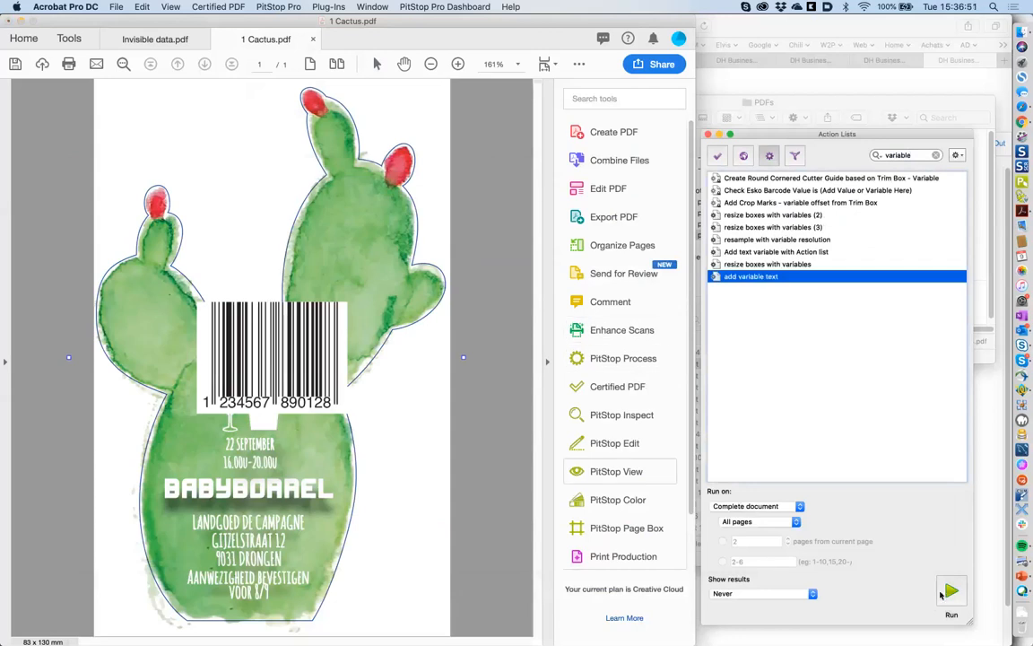
- Run 'add variable text' and try the Confidential and Sample preset text values, ending on Sample
click(950, 591)
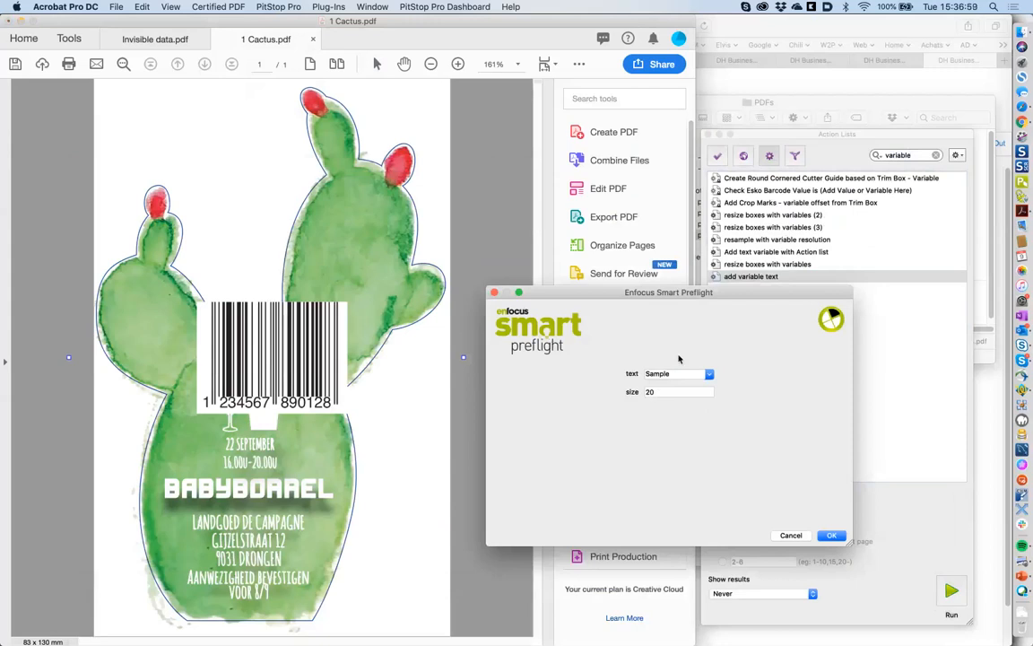
click(697, 371)
click(708, 374)
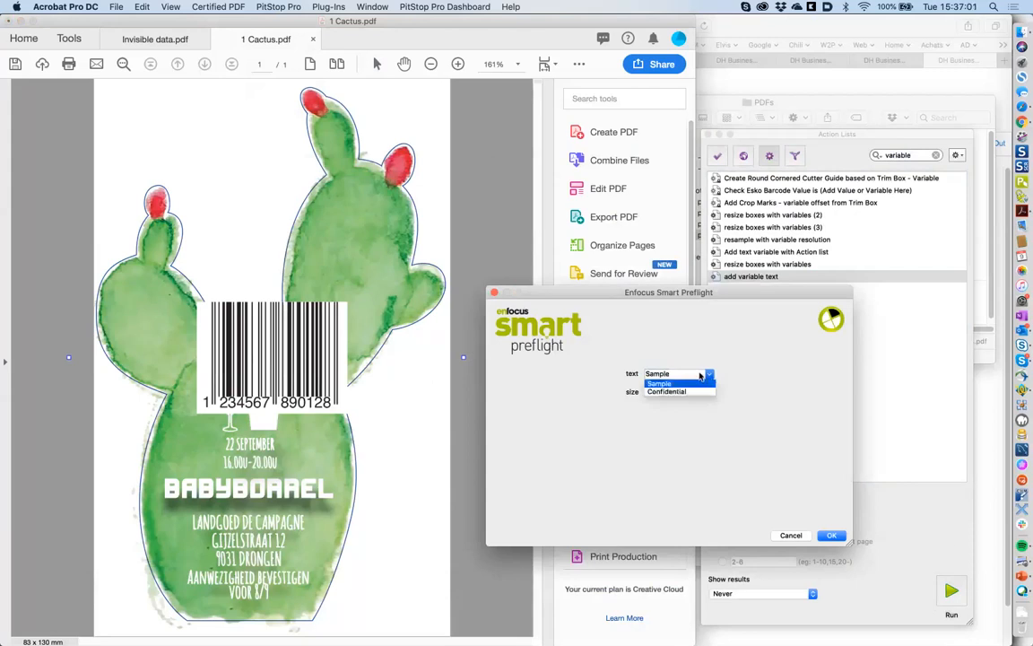
click(683, 392)
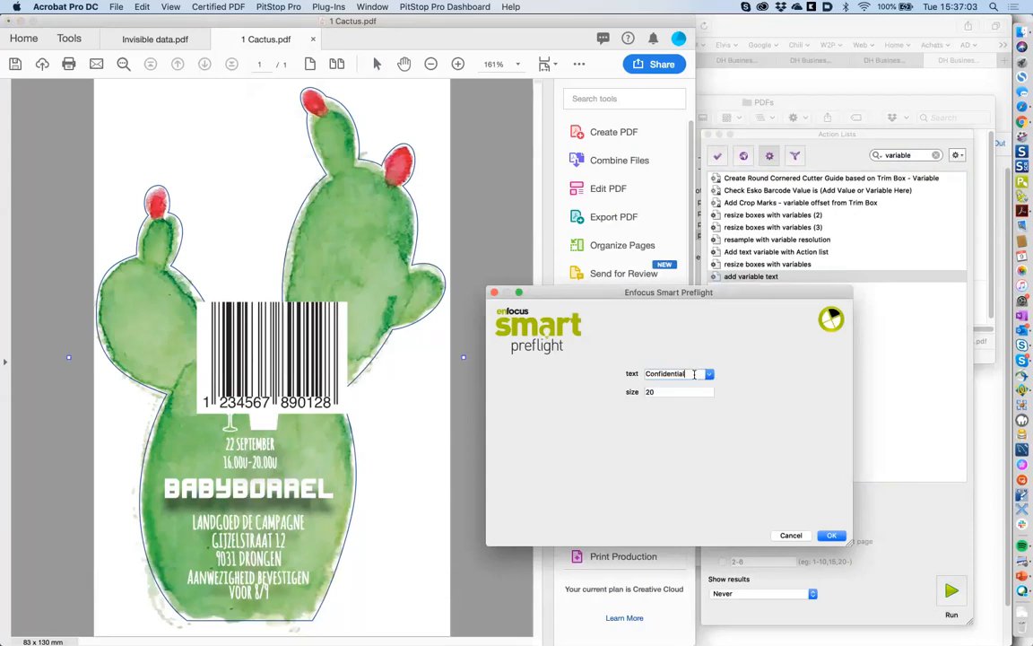
click(709, 374)
click(693, 384)
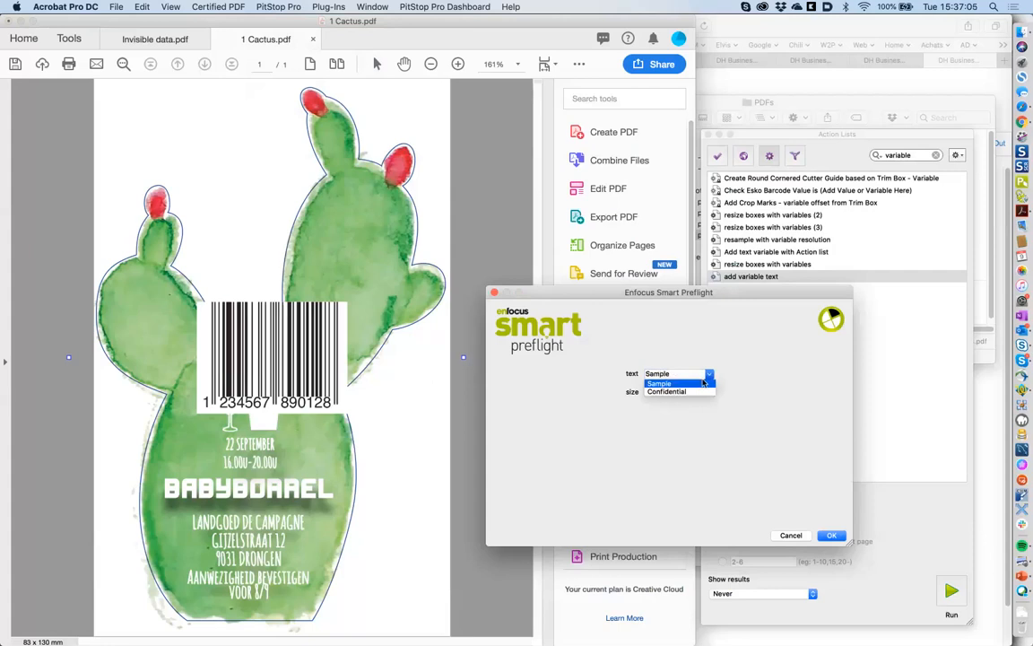
click(693, 391)
click(692, 376)
click(689, 384)
click(707, 375)
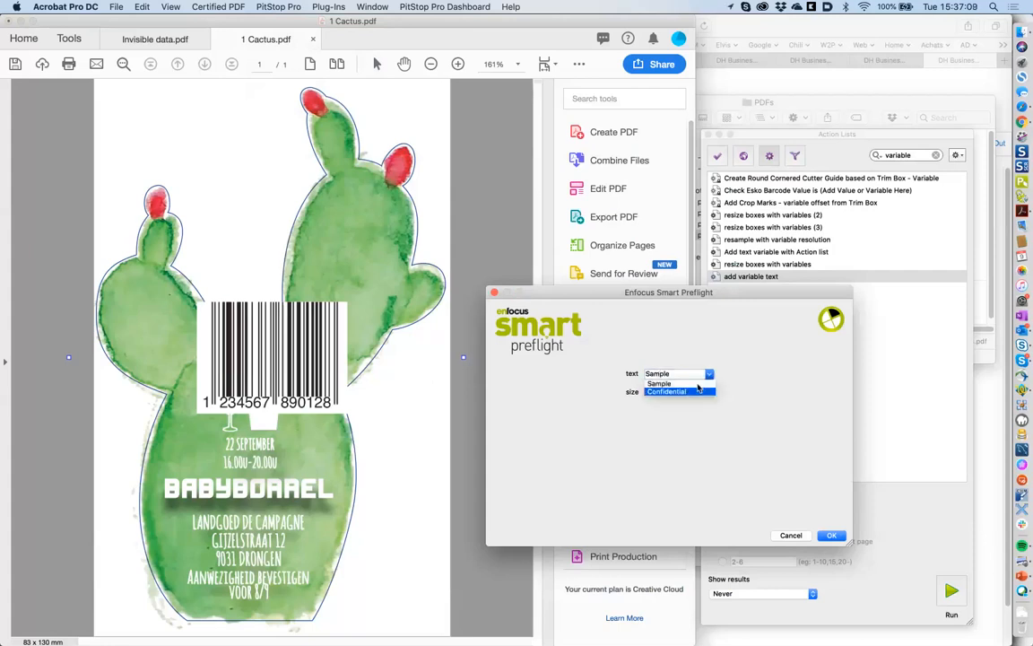
click(696, 384)
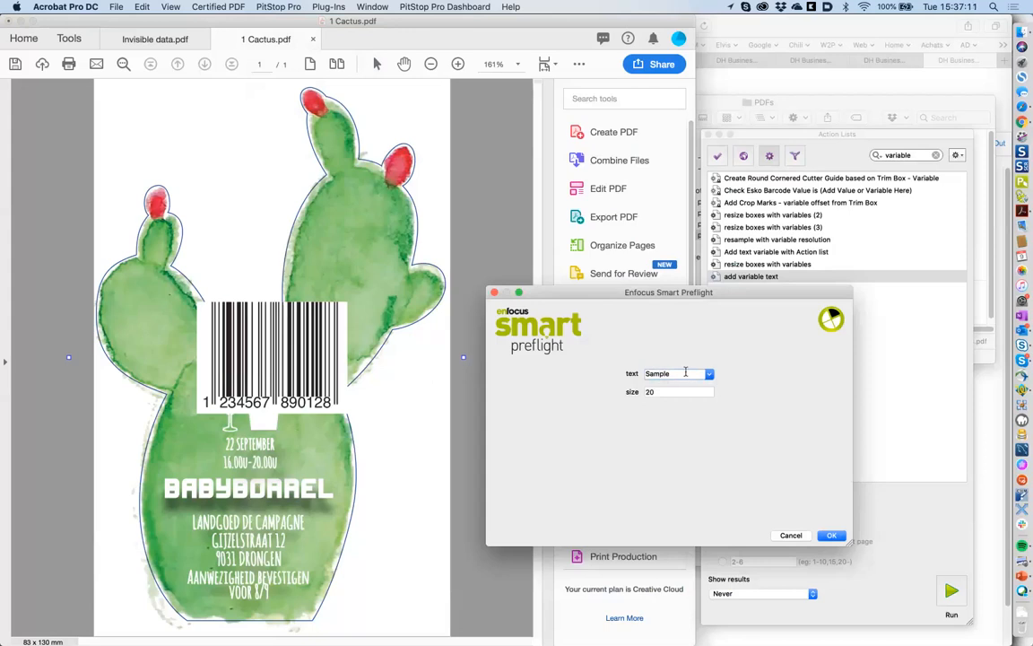
- Set the text to 'PitStop Training' and size 25, and stamp it on the page
double_click(685, 373)
text(PitStop Training)
click(665, 390)
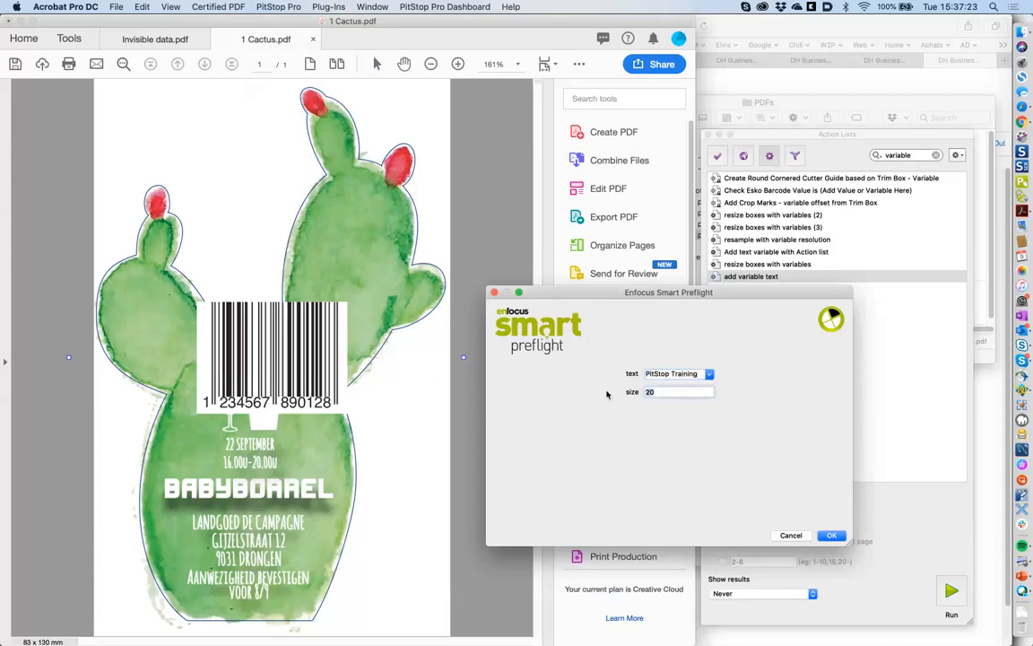
key(BackSpace)
text(5)
click(833, 535)
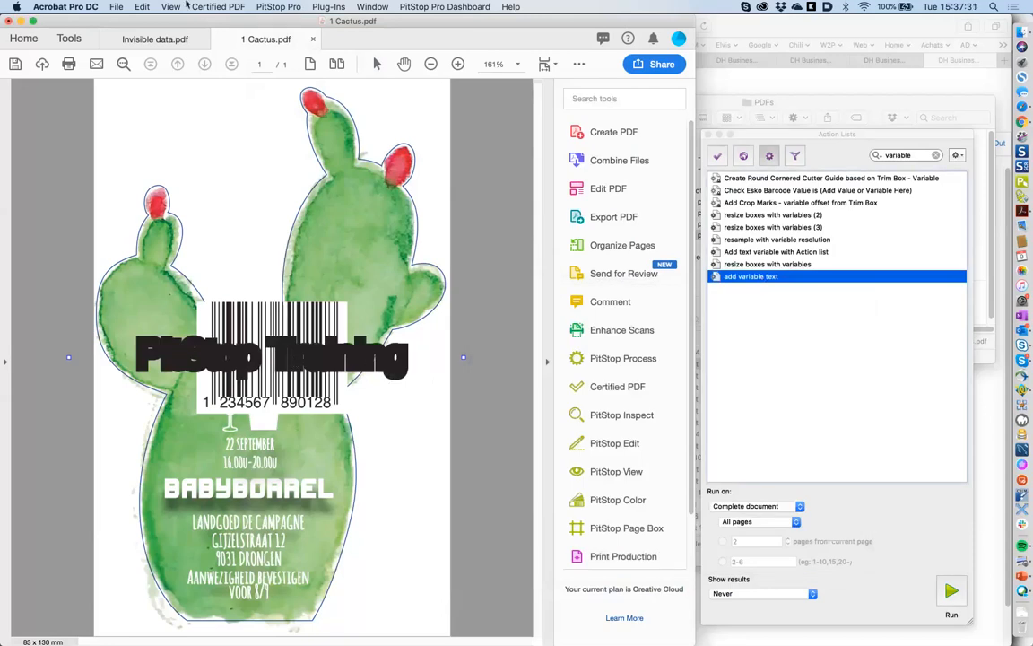
click(141, 6)
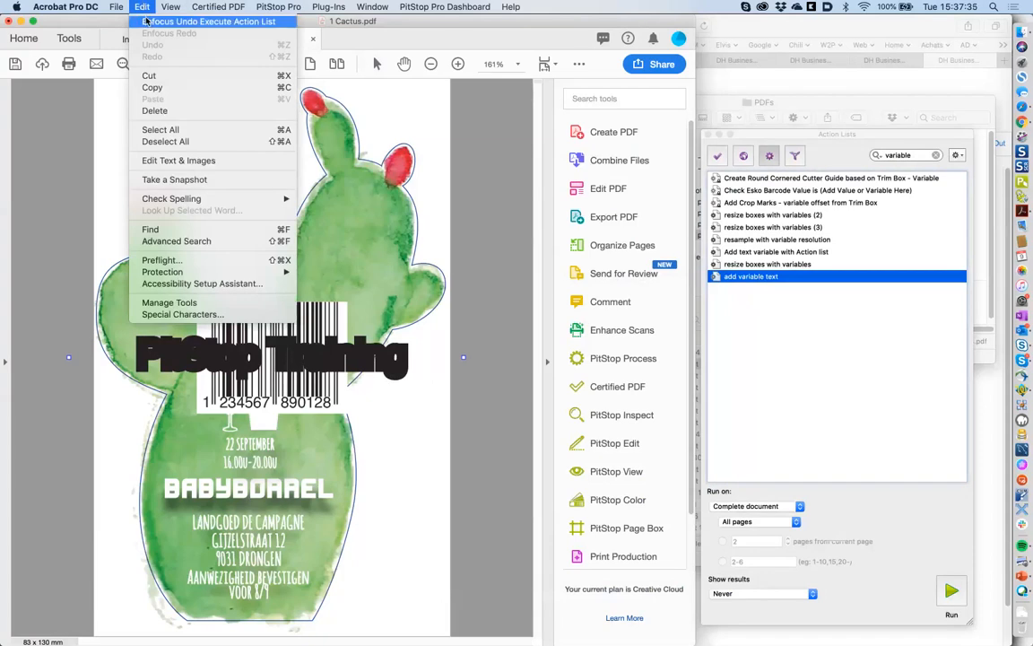
- Undo the PitStop Training text and turn off the stroke in the Add object action
click(147, 21)
double_click(759, 277)
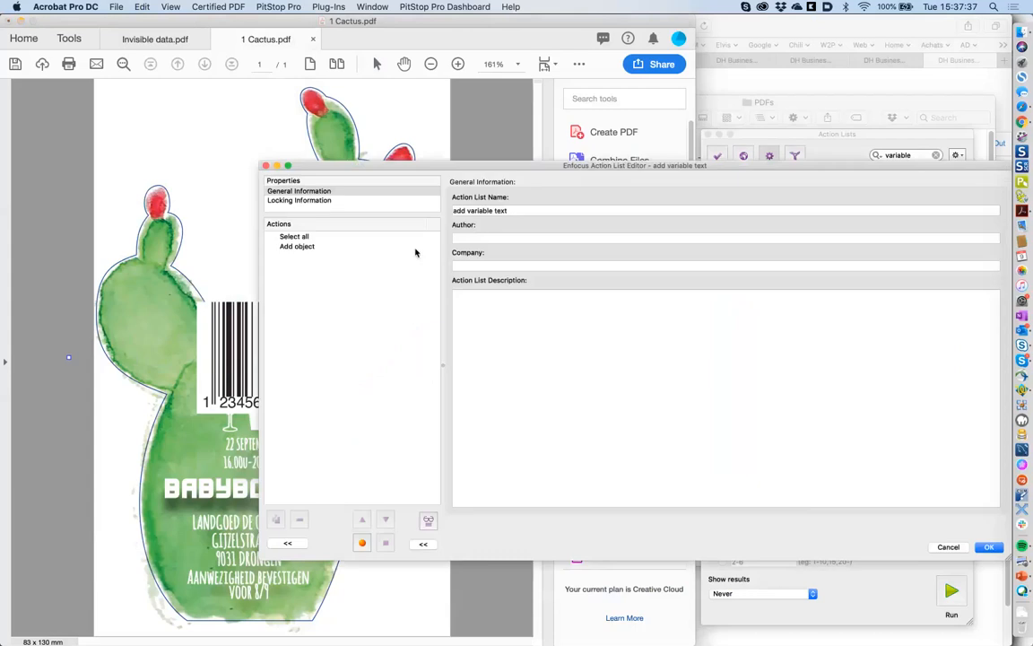
click(341, 247)
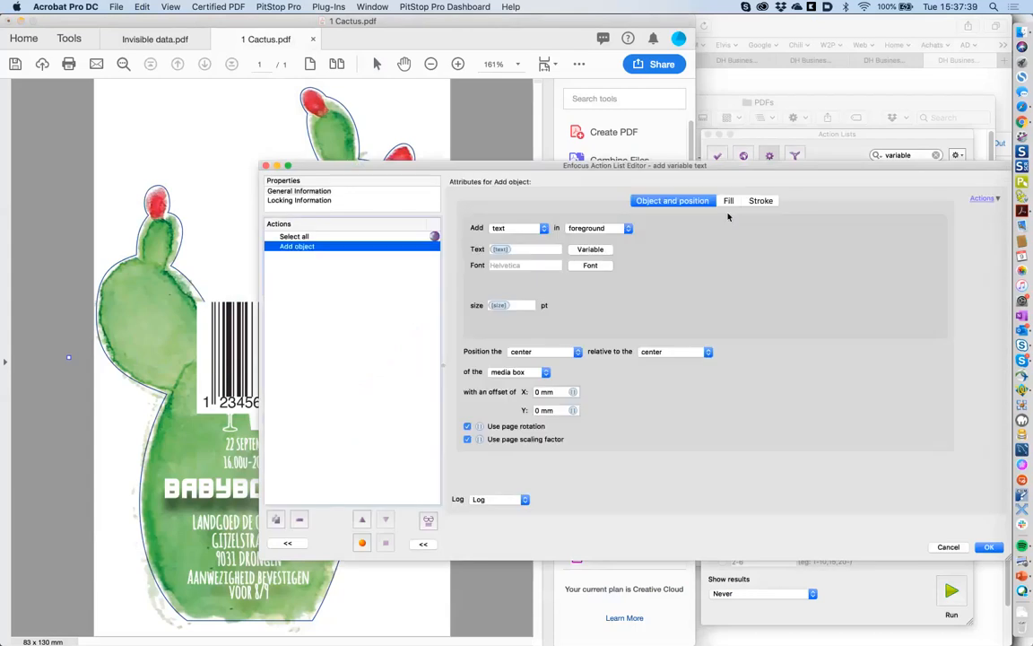
click(729, 201)
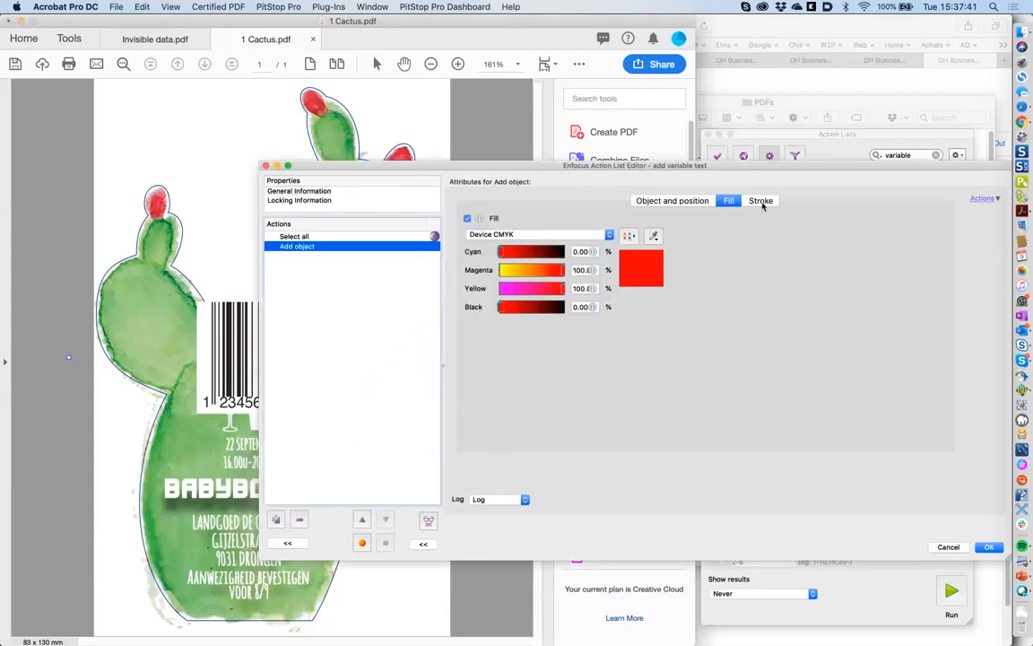
click(762, 201)
click(467, 217)
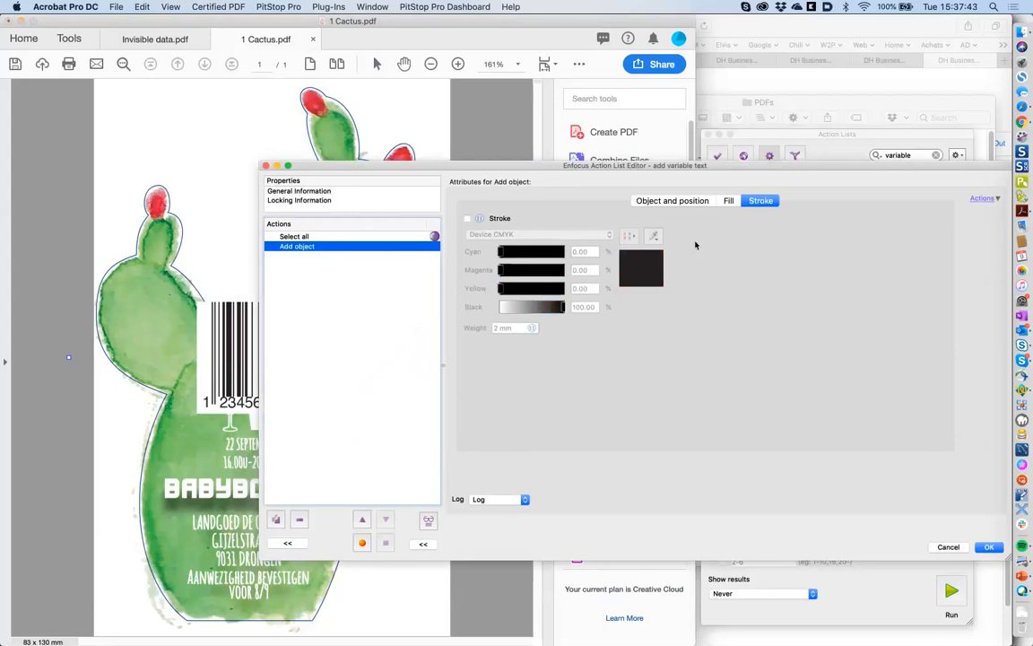
click(950, 546)
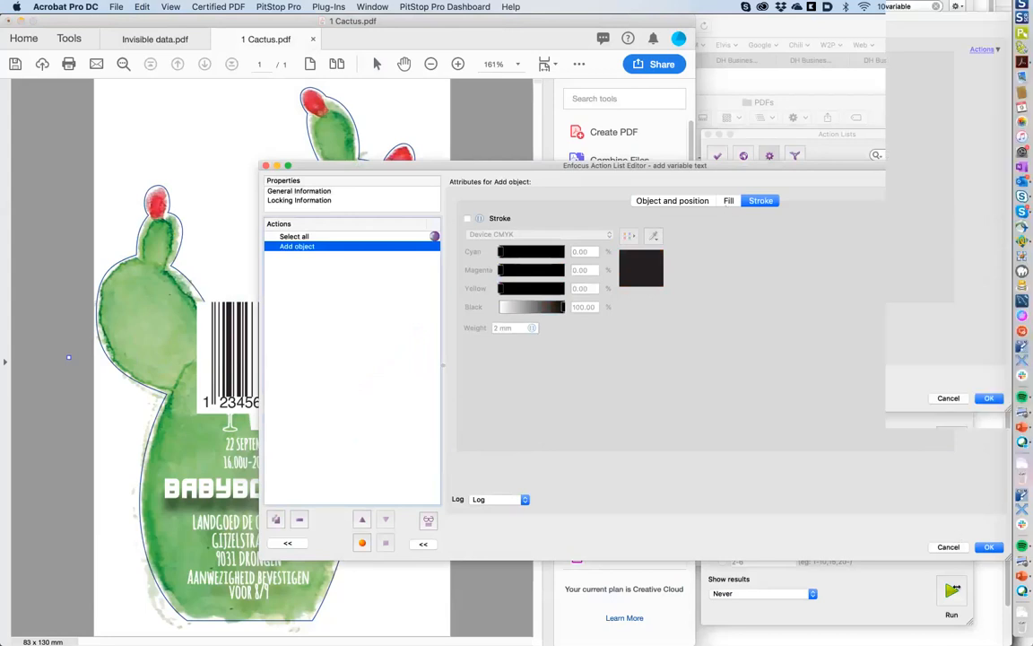
- Rerun 'add variable text' as a test with size 25
click(953, 589)
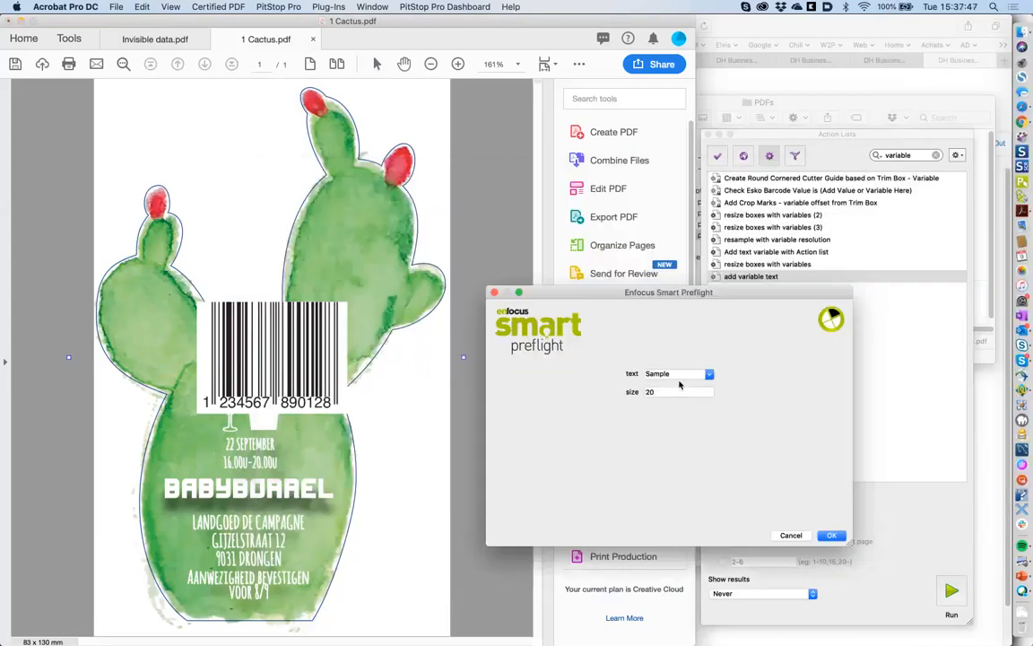
key(Tab)
text(25)
click(835, 536)
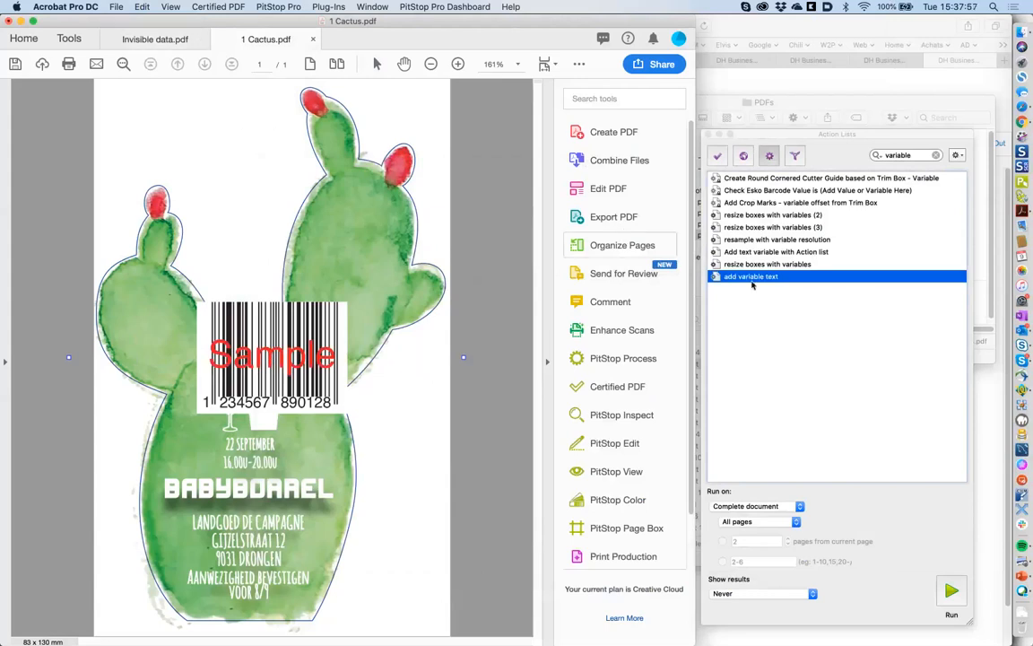
click(144, 6)
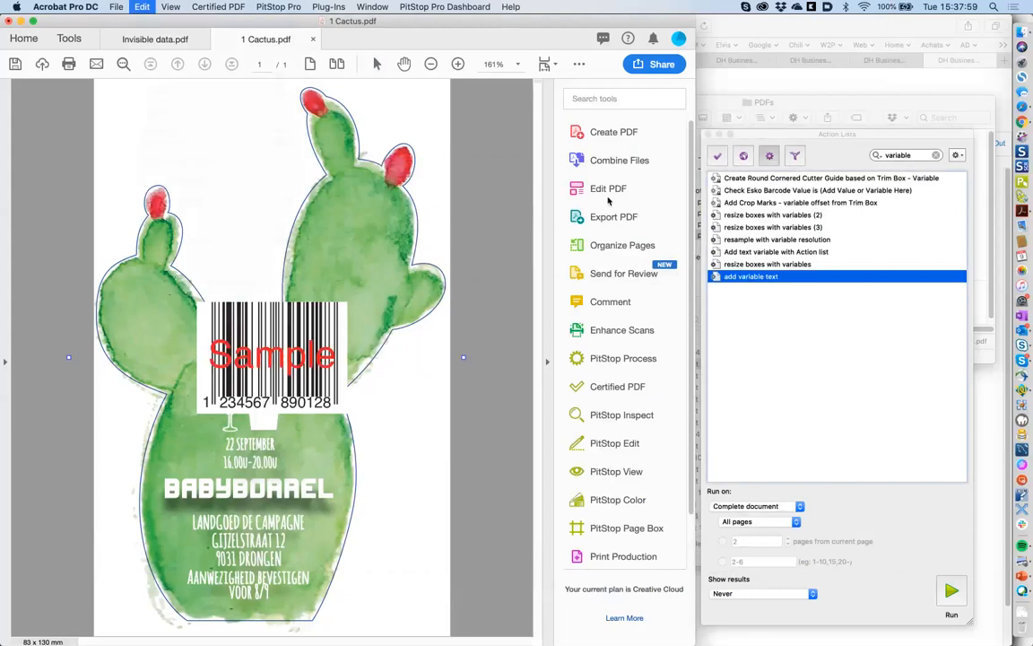
- Anchor the added text by its upper left to the page's upper left
double_click(752, 277)
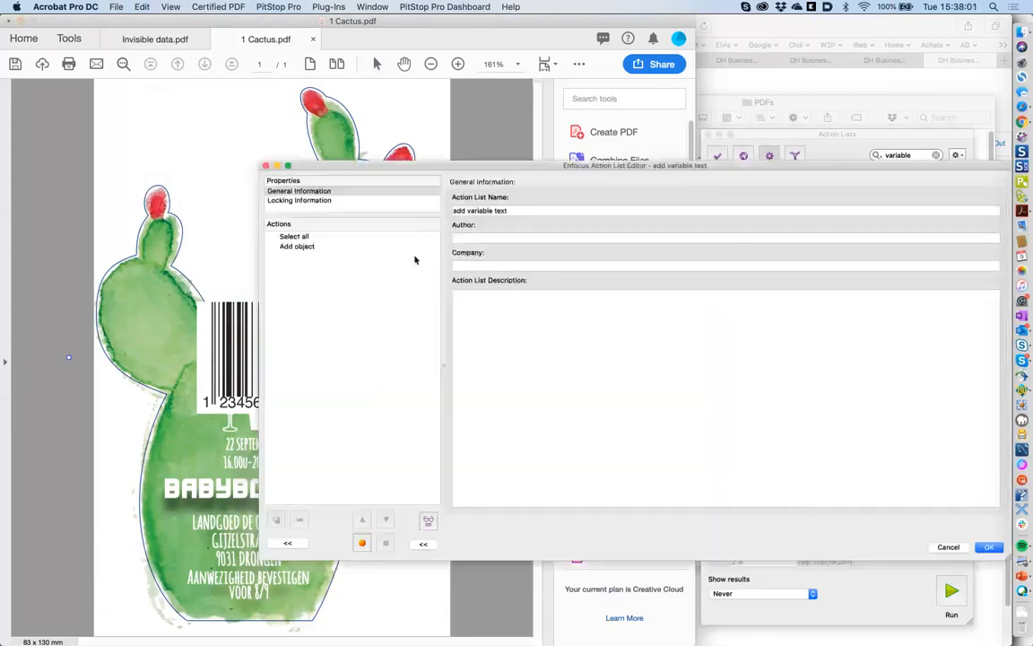
click(334, 246)
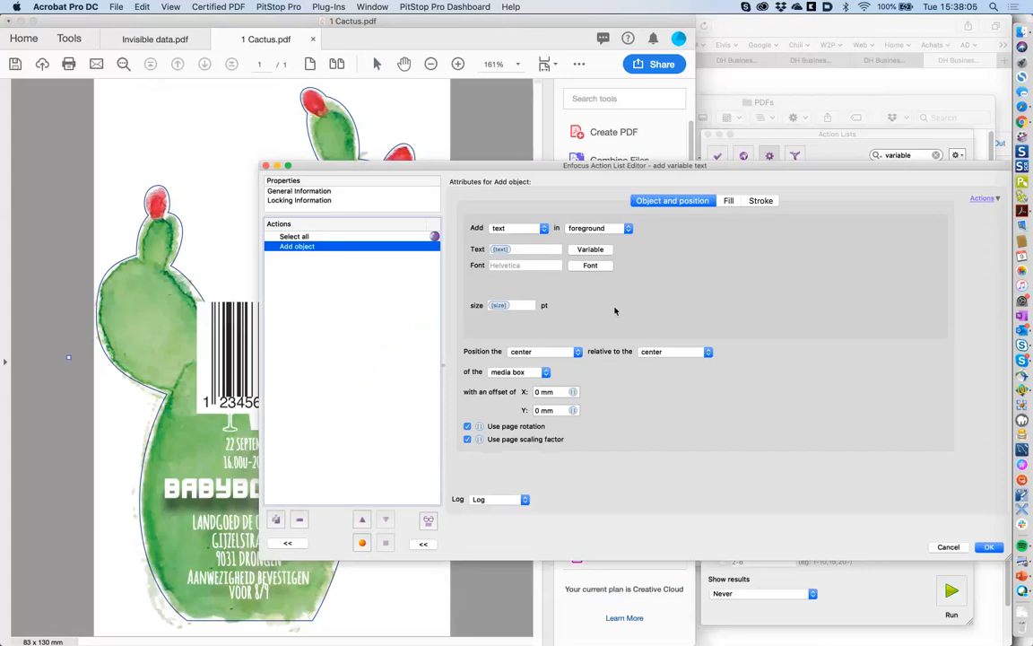
click(545, 353)
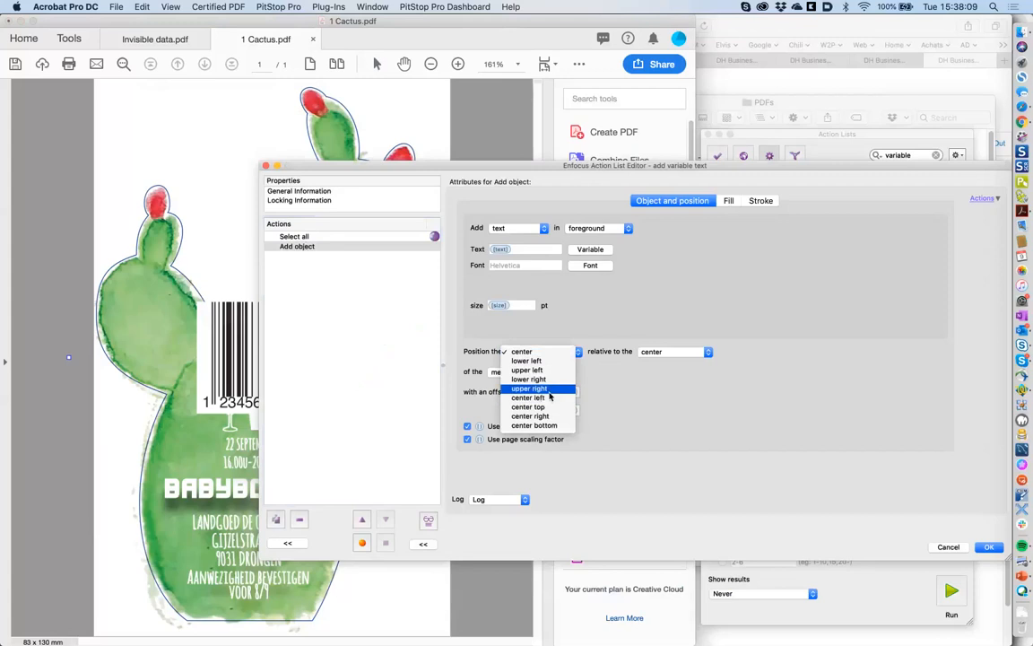
click(560, 340)
click(668, 351)
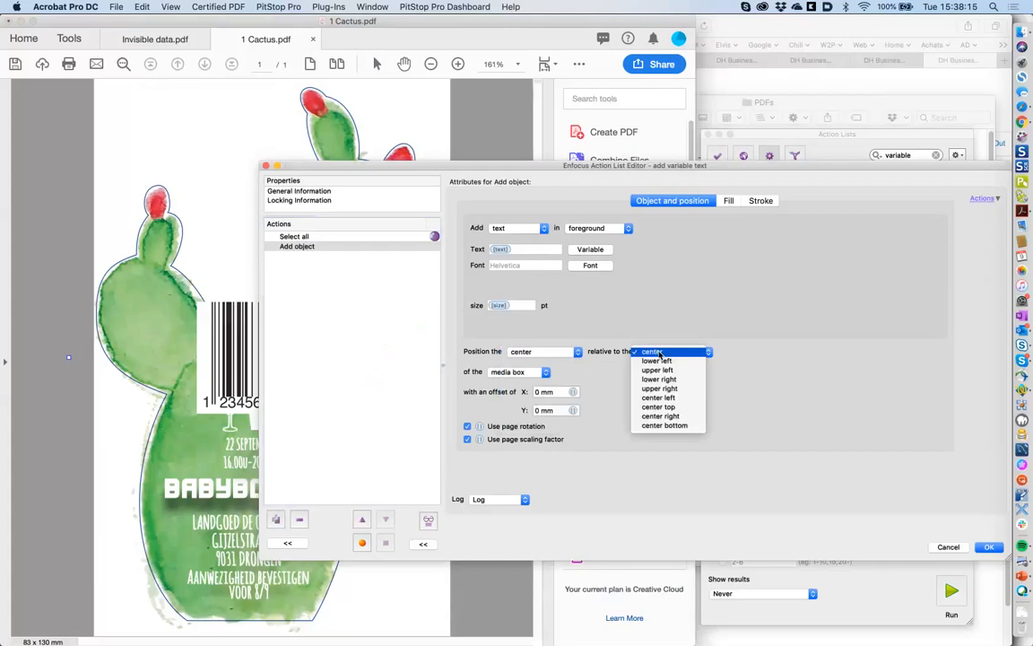
click(659, 371)
click(539, 351)
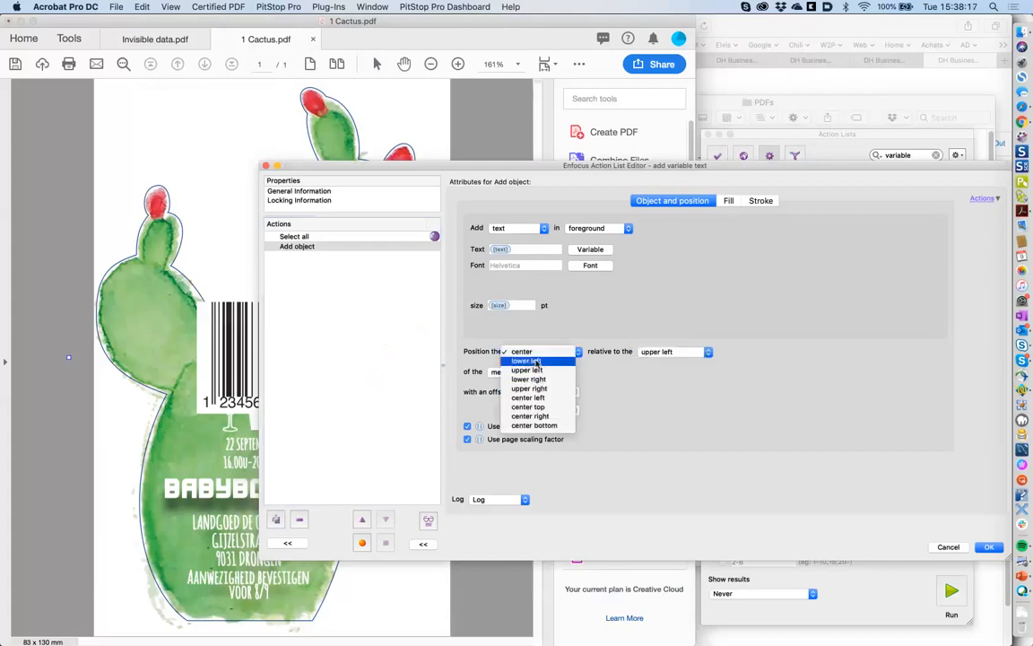
click(540, 370)
- Set the X and Y offsets of the text to 10 mm each
click(542, 392)
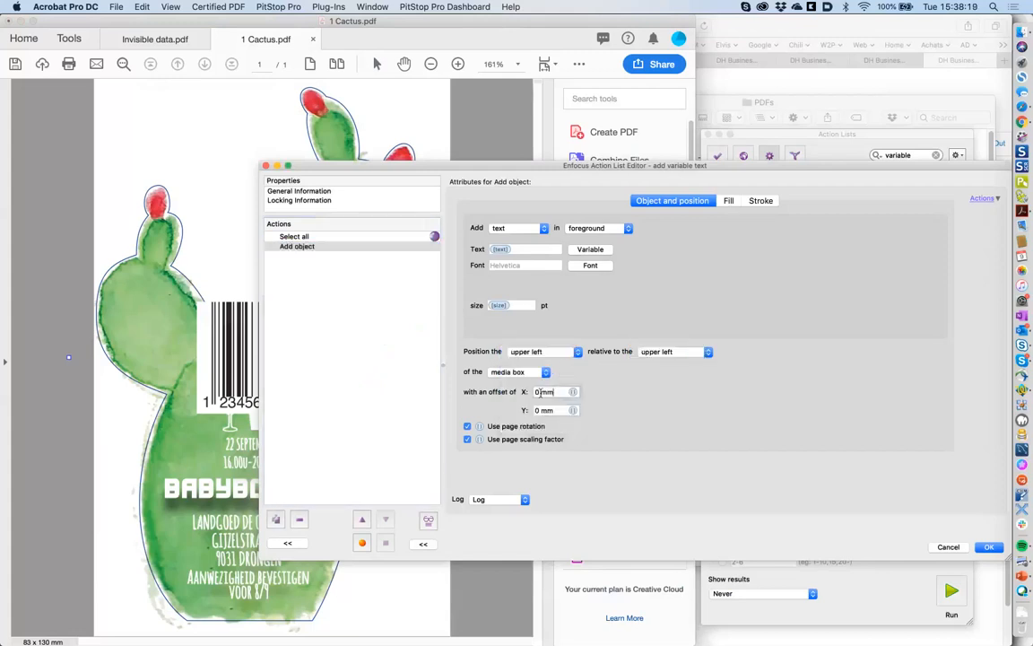
drag(554, 392, 522, 392)
text(10)
key(Tab)
text(10)
key(Tab)
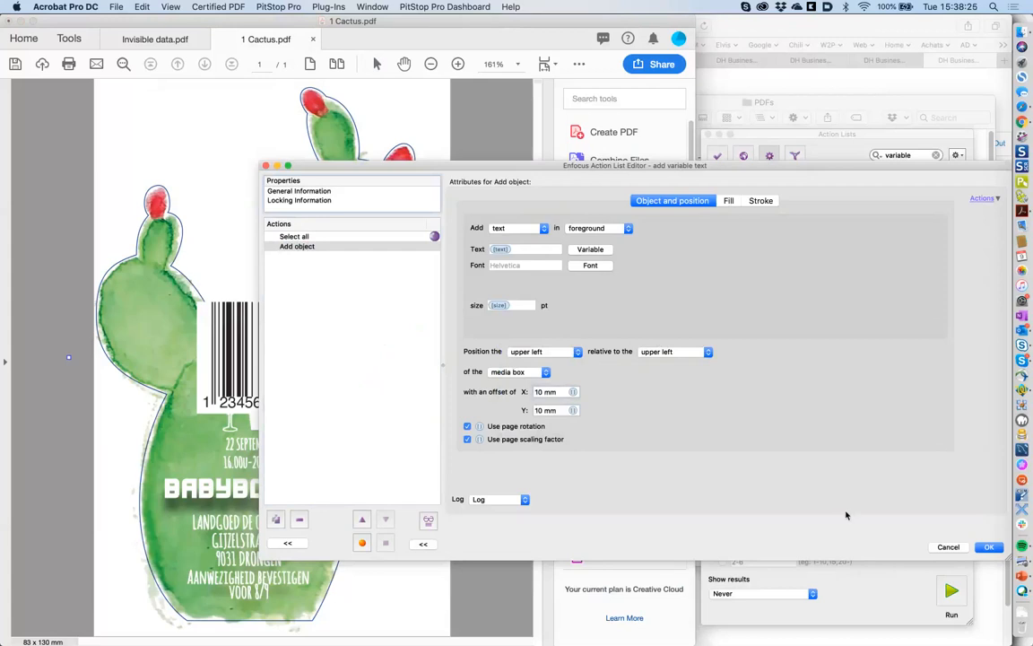
- Save the revised action list and run it with its variable values
click(990, 548)
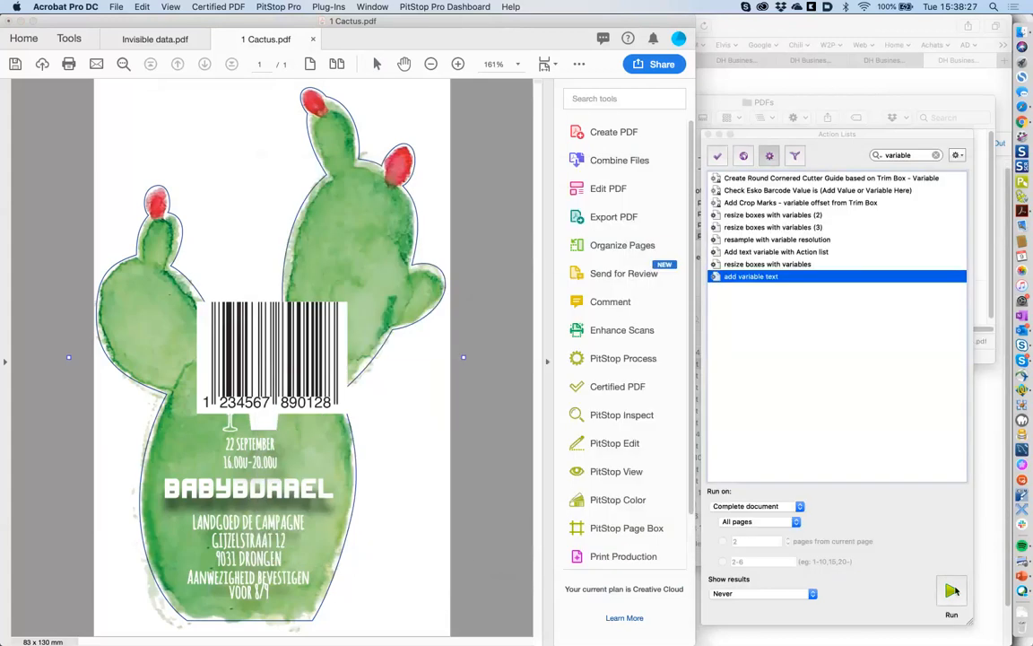
click(830, 537)
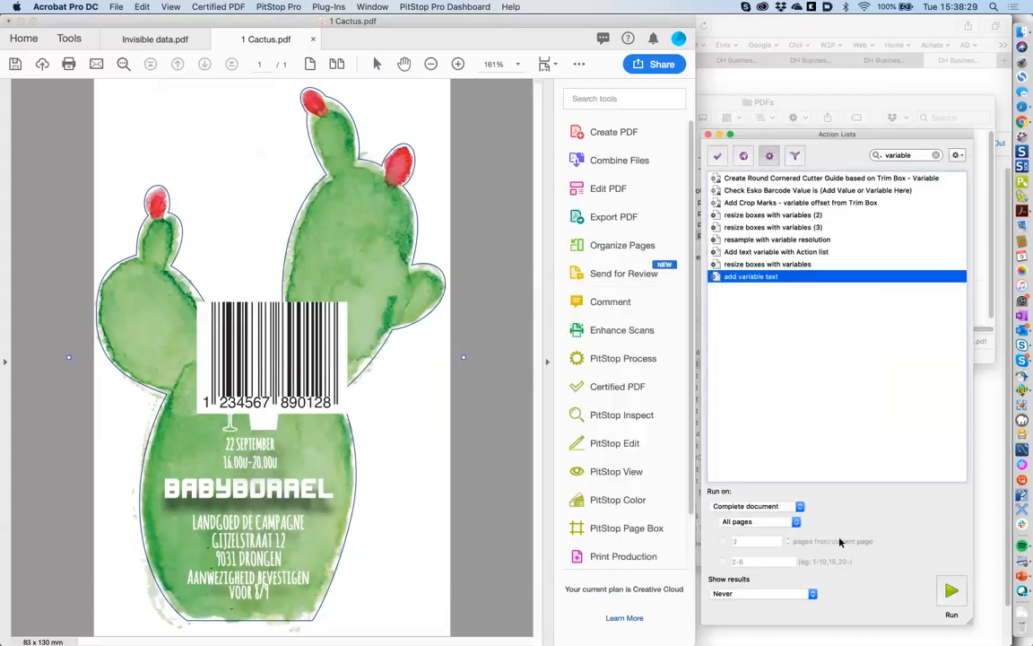
double_click(752, 276)
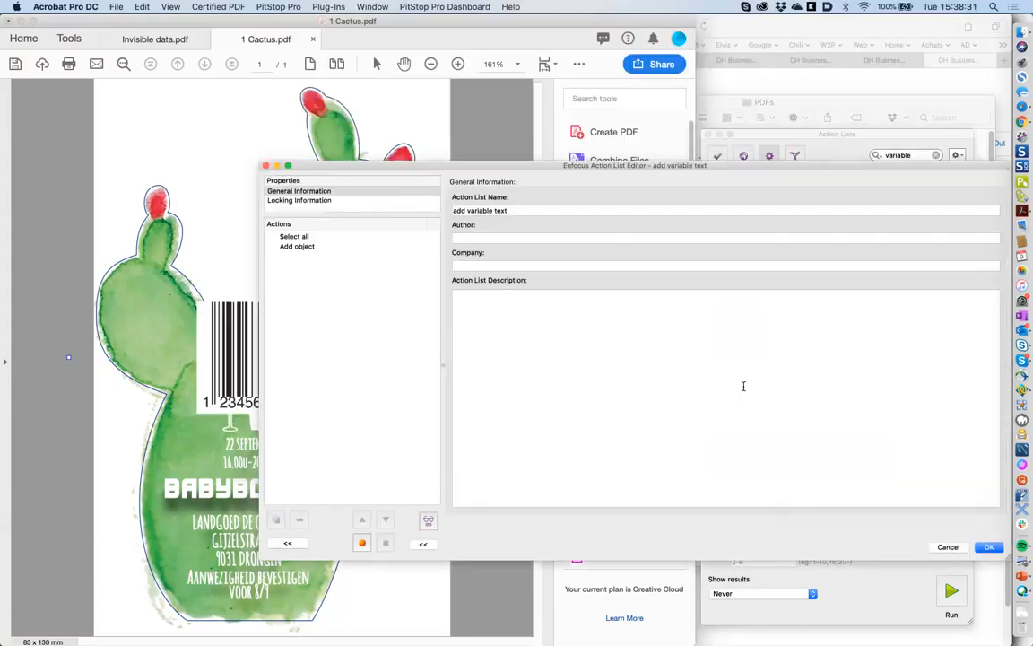
click(989, 547)
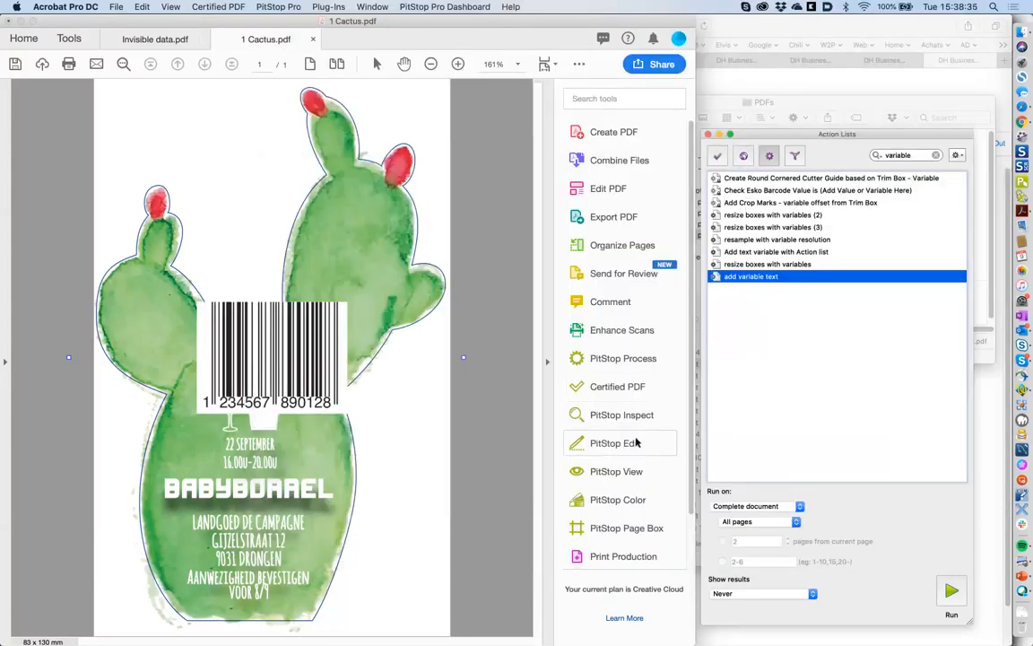
- Toggle Show Objects Outside Page Box on and off to find the Sample text above the page
click(627, 471)
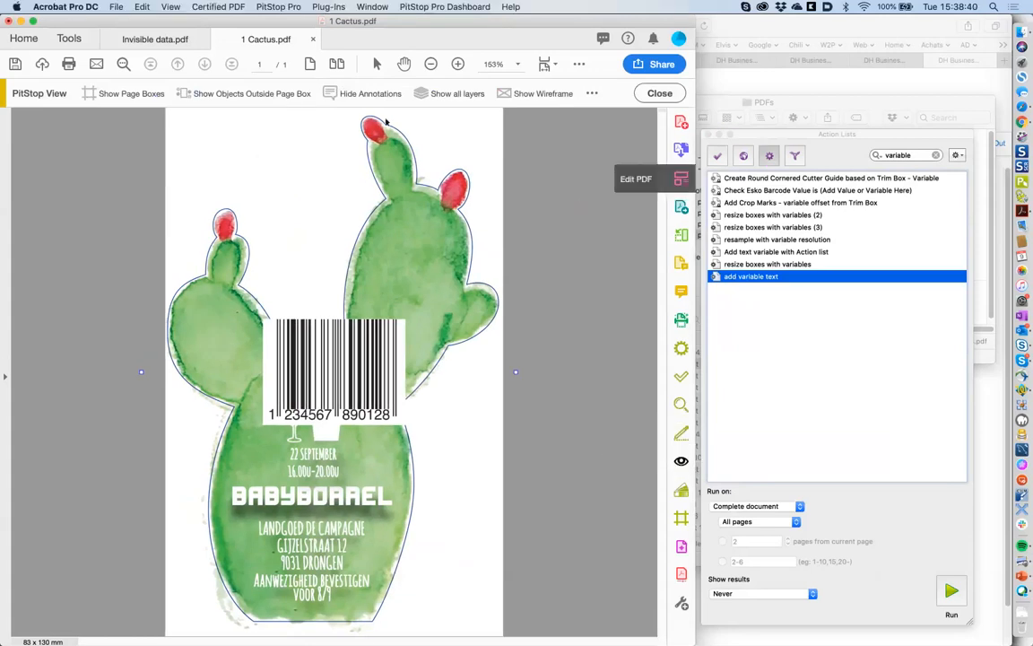
click(278, 95)
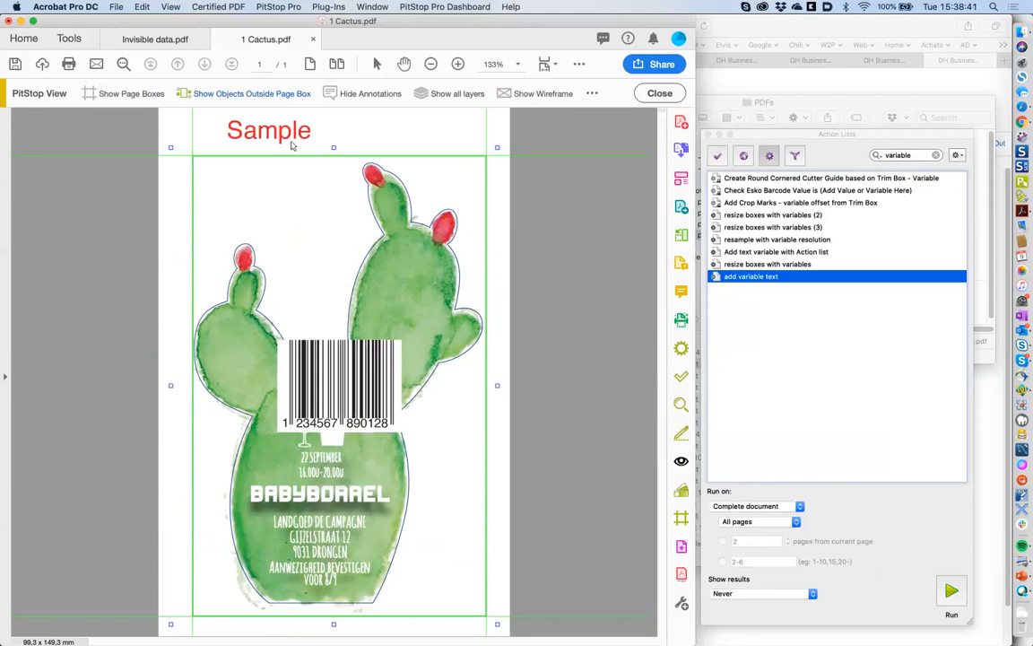
click(256, 97)
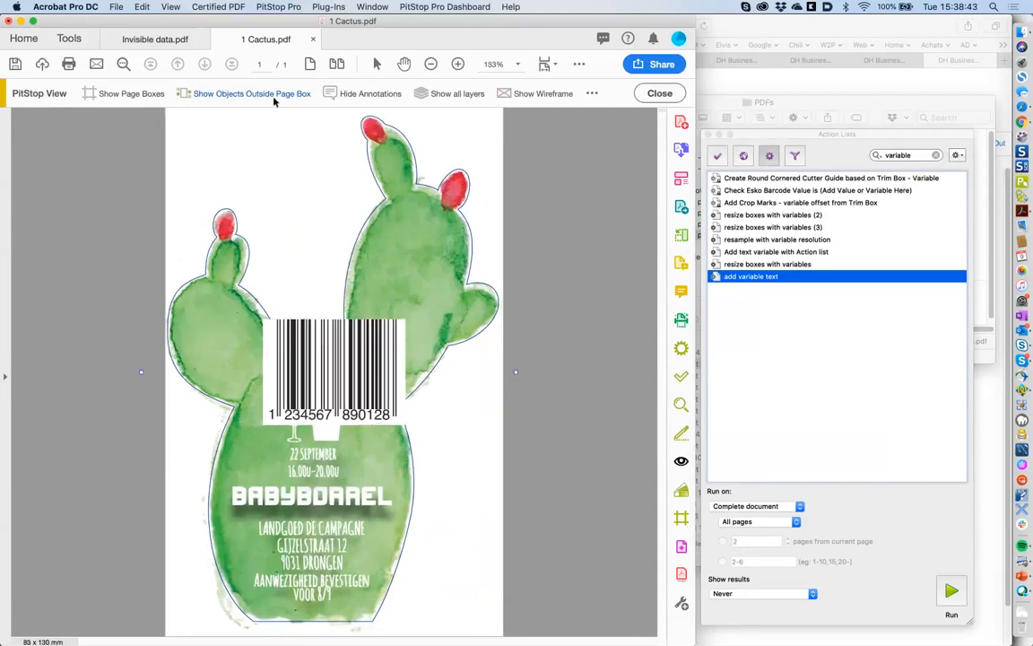
click(759, 278)
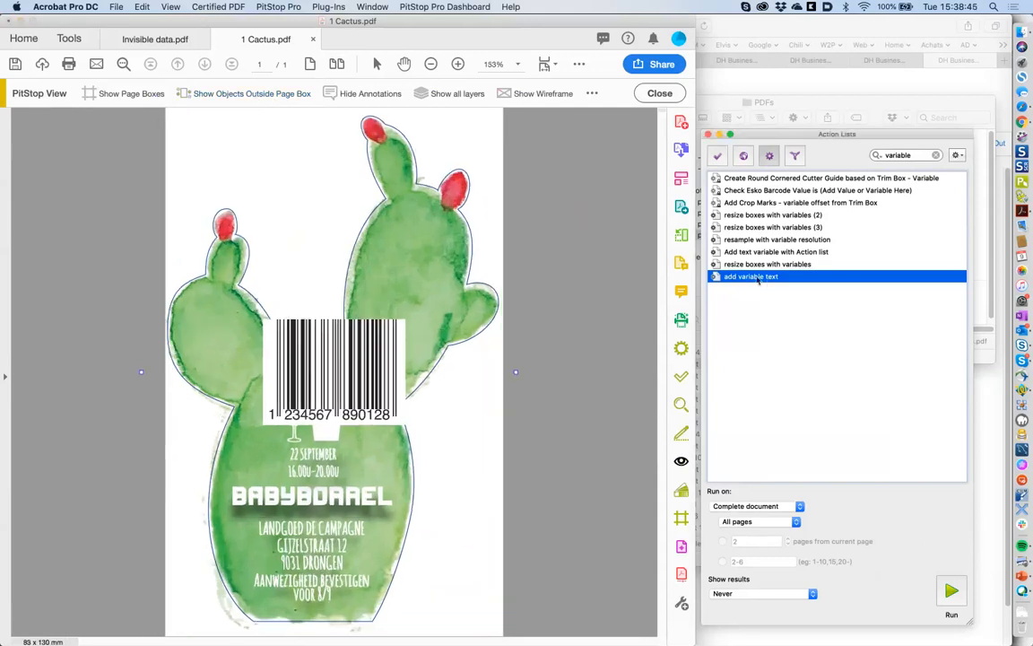
- Change the Add object Y offset to -10 mm and rerun 'add variable text'
double_click(756, 278)
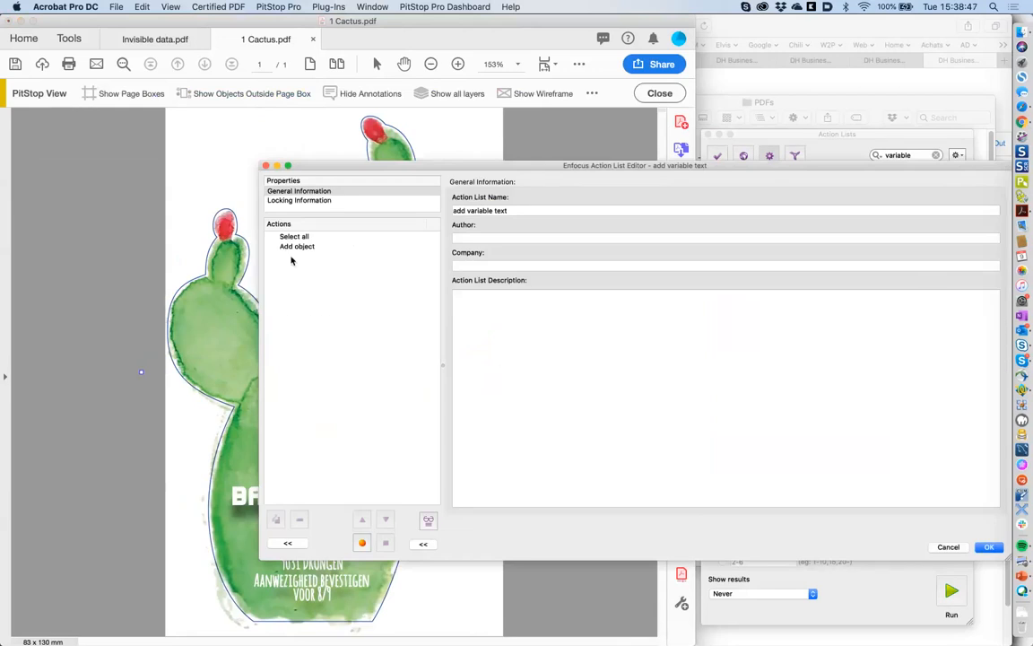
click(295, 247)
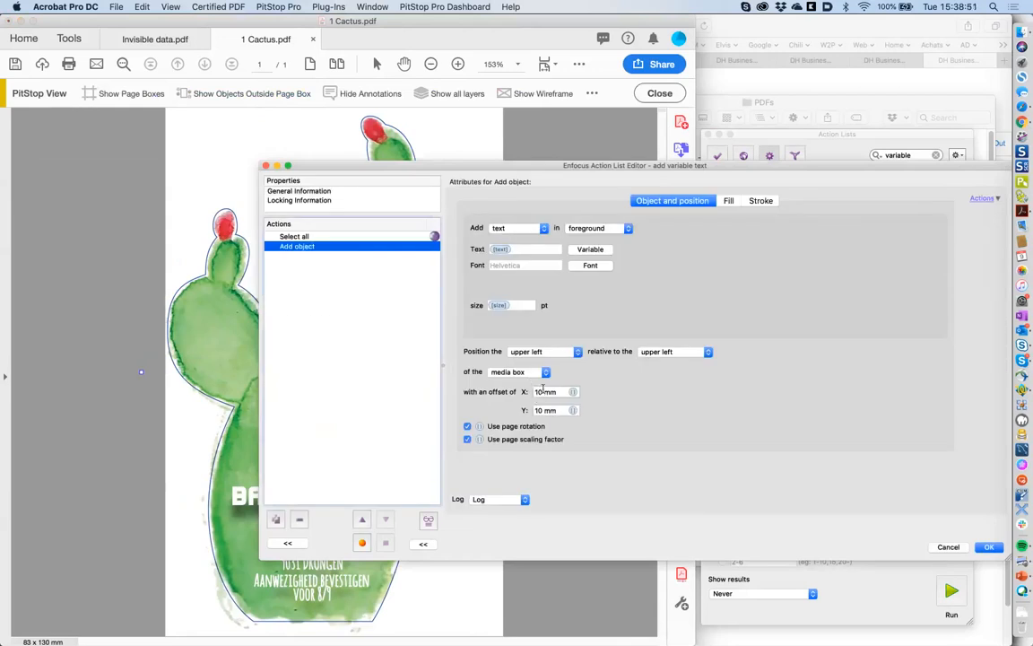
click(535, 411)
text(-)
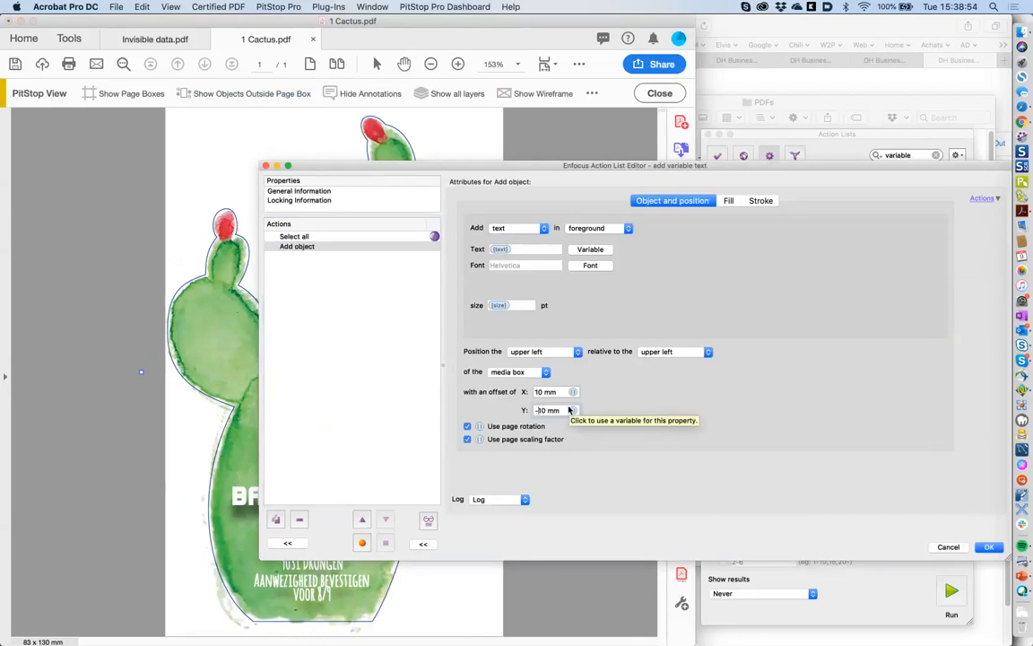
click(990, 547)
click(831, 535)
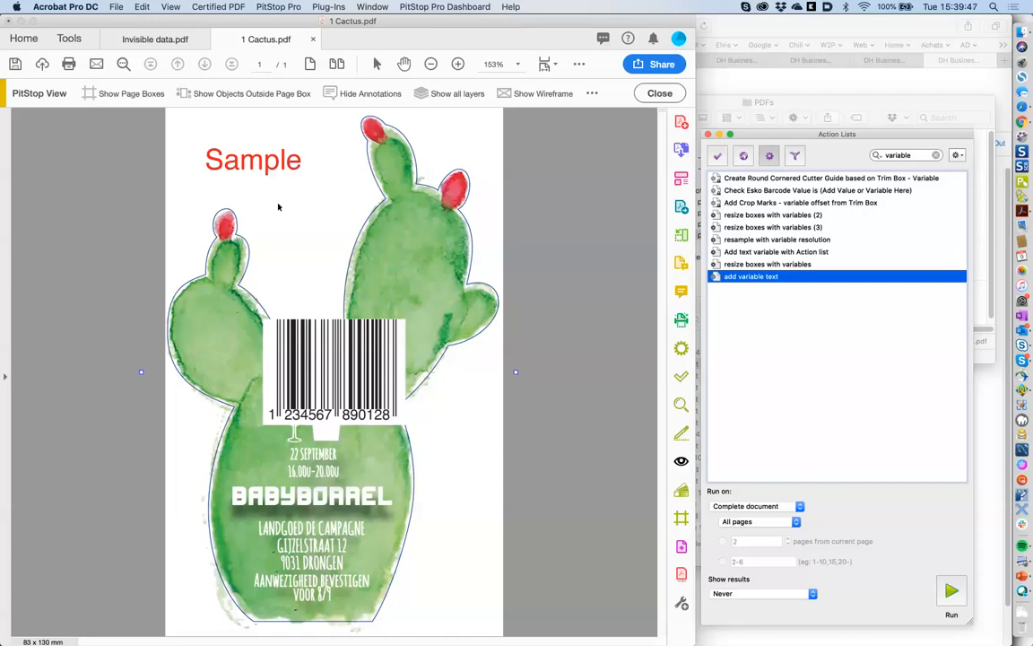
- Reopen 'add variable text' on the Add object action's settings
double_click(769, 278)
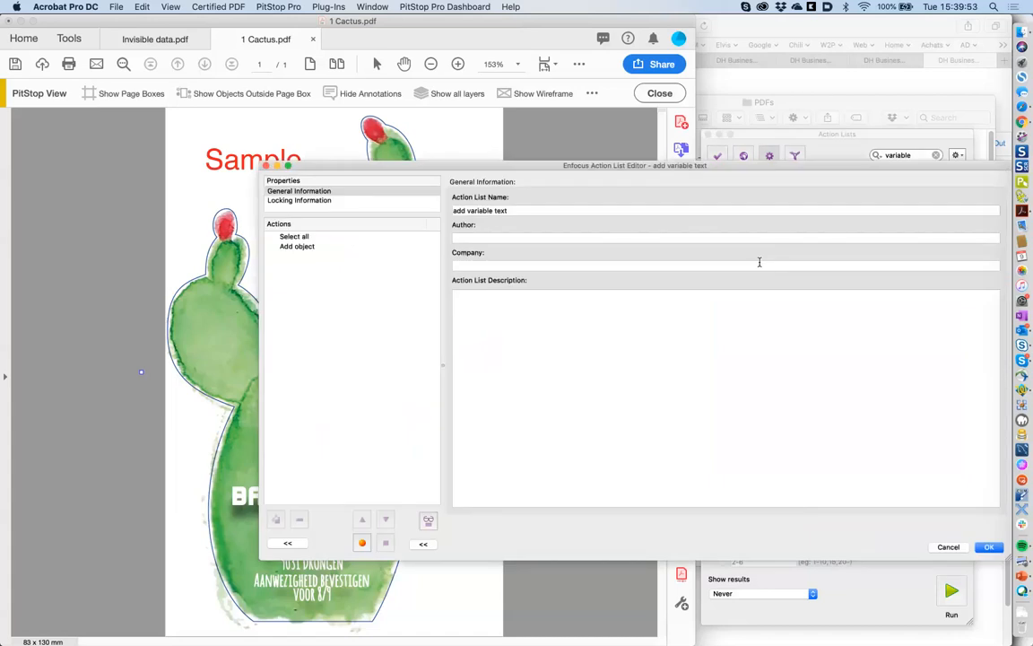
click(344, 248)
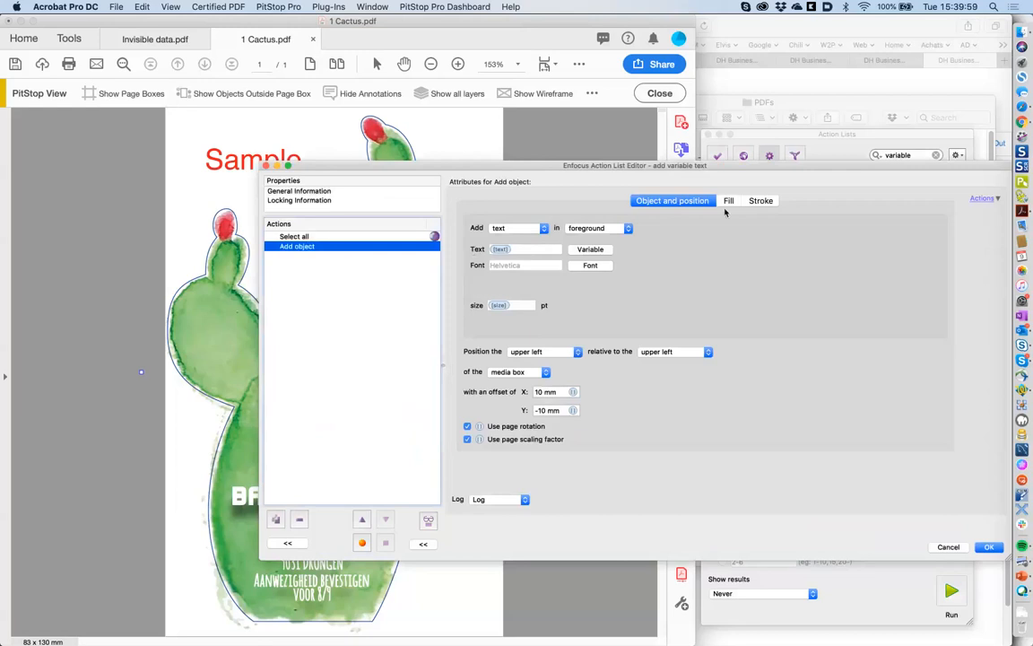
drag(710, 166, 625, 165)
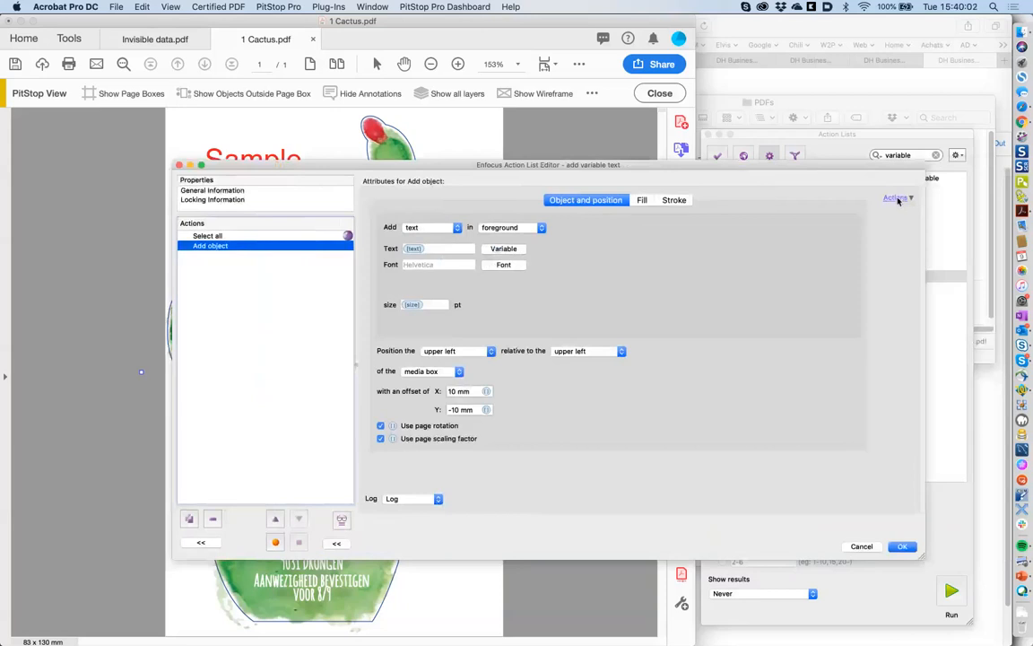
click(897, 198)
click(629, 275)
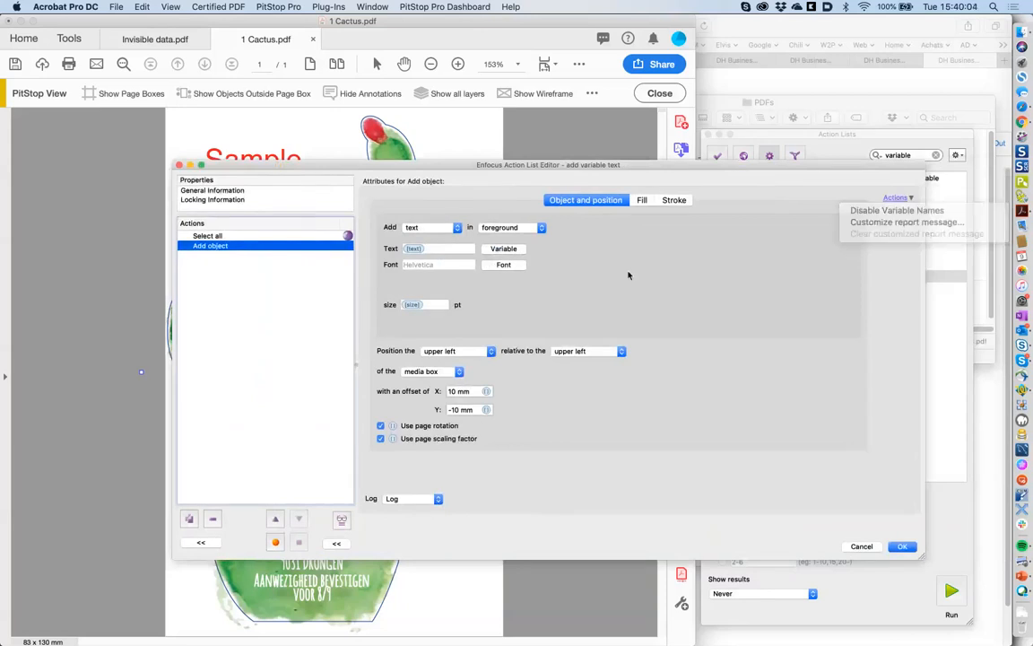
- Preview the %Full Document Path% and %Document Title% variables, then cancel without inserting
click(507, 250)
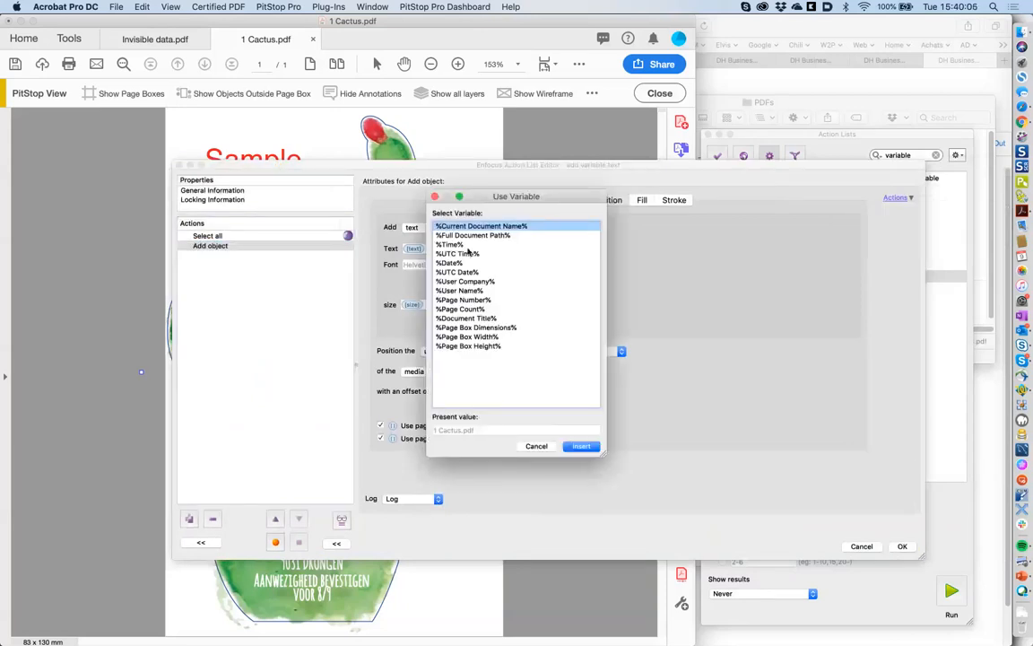
click(469, 319)
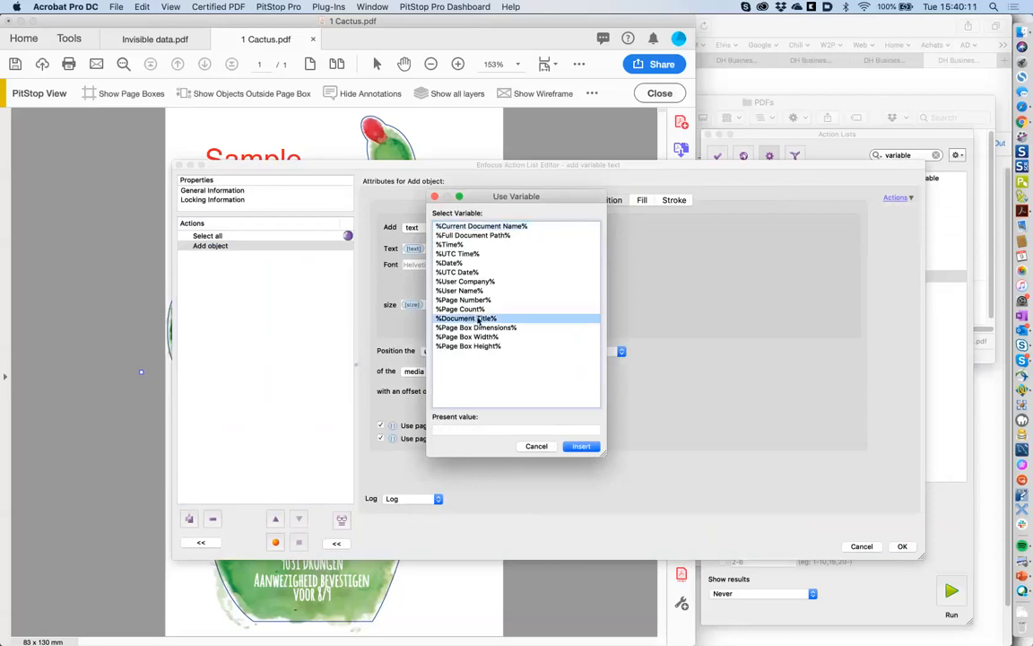
click(475, 236)
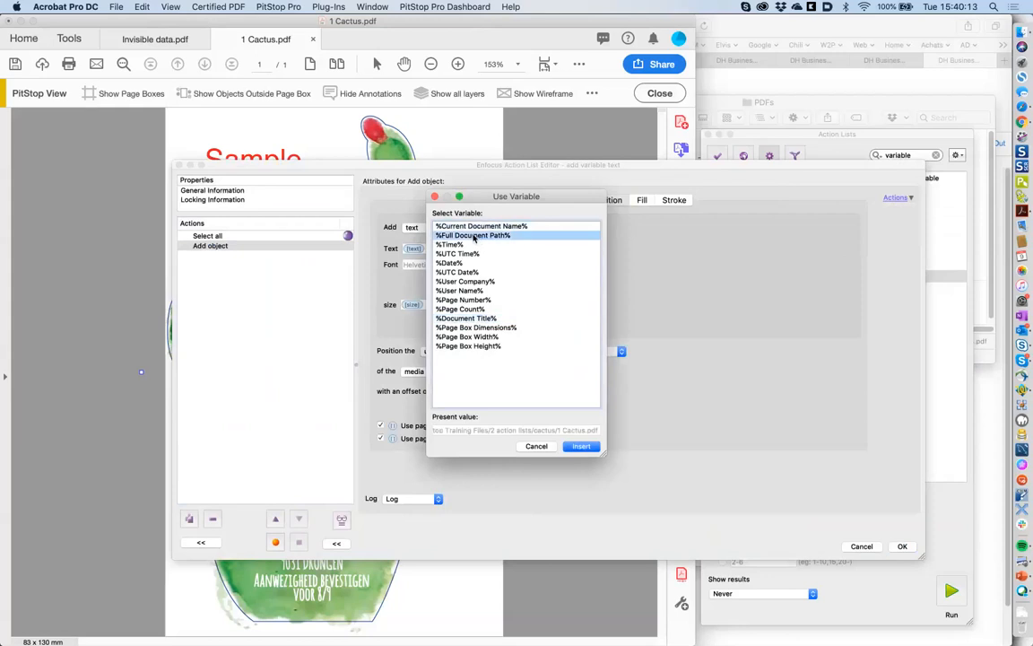
click(476, 318)
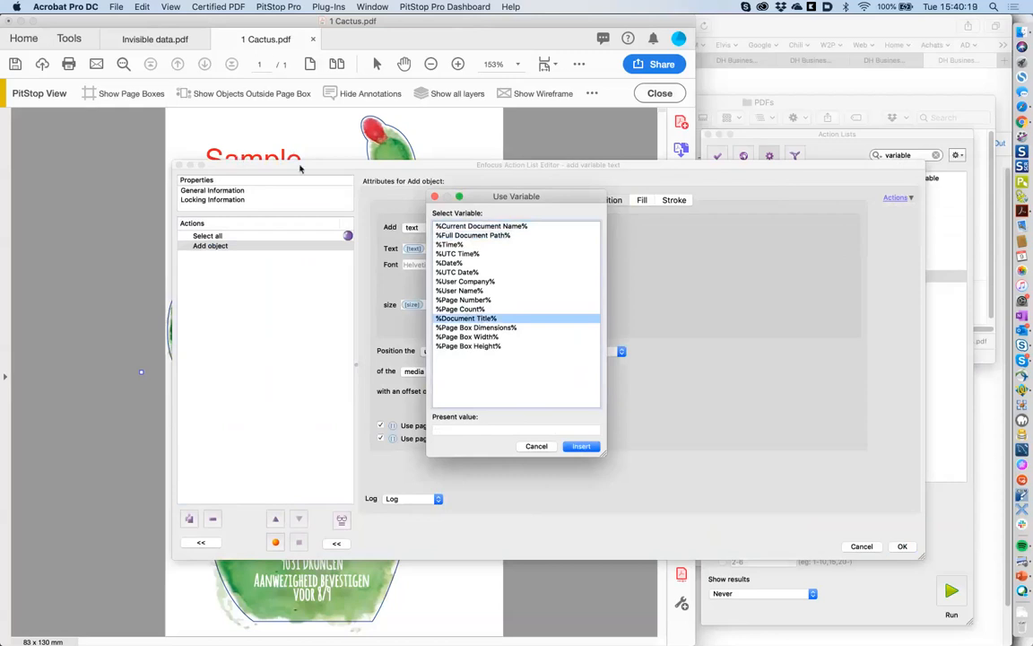
click(474, 235)
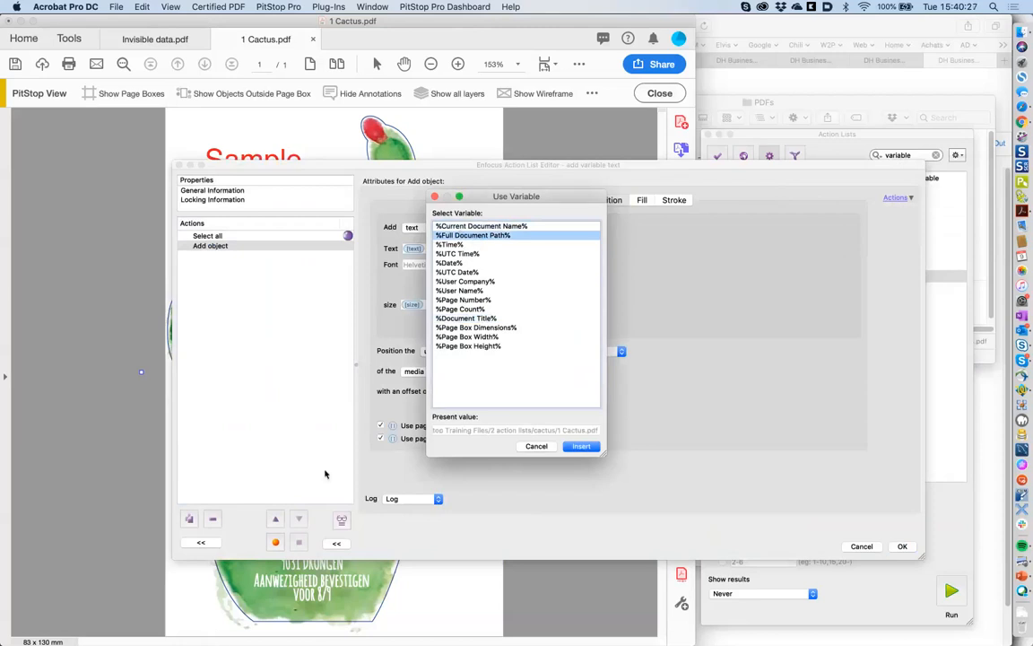
click(537, 449)
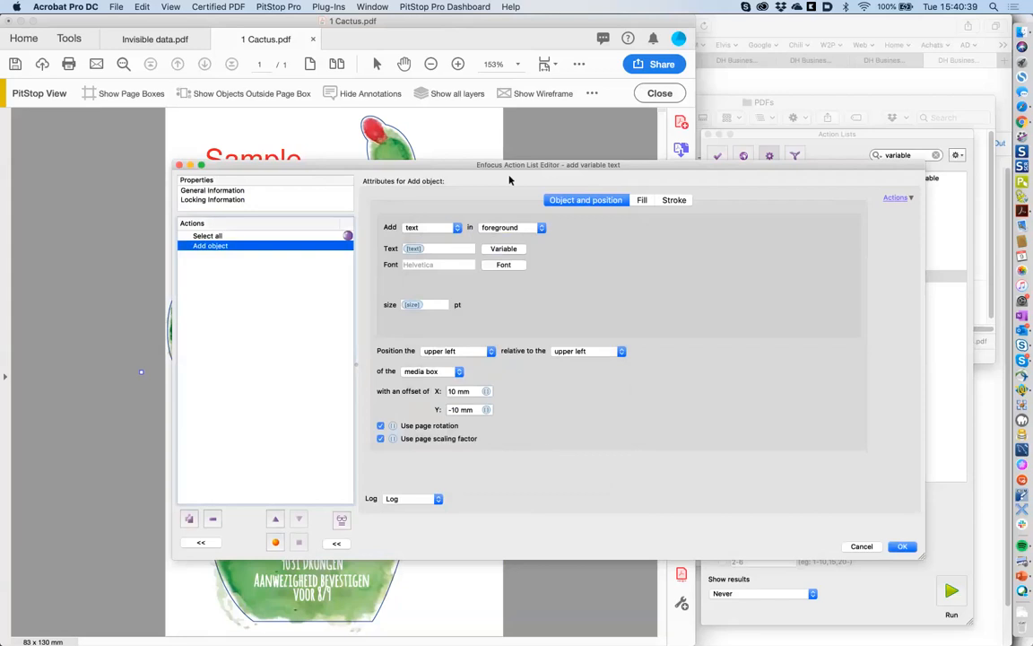
- Search the action library for 'barcode' and add Check barcode after Add object in the list
drag(512, 166, 651, 164)
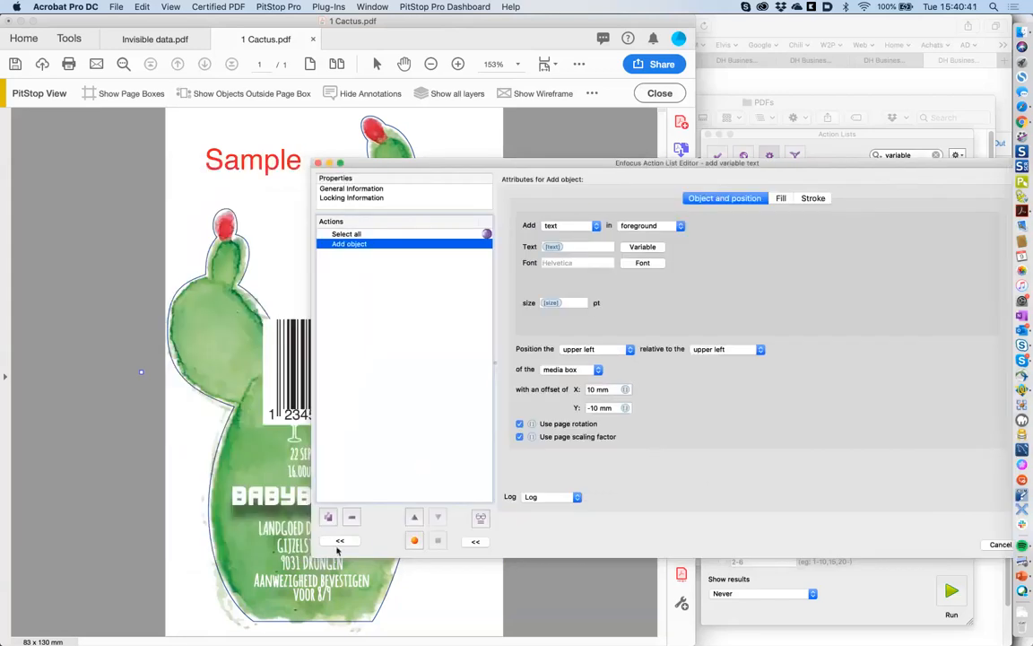
click(340, 541)
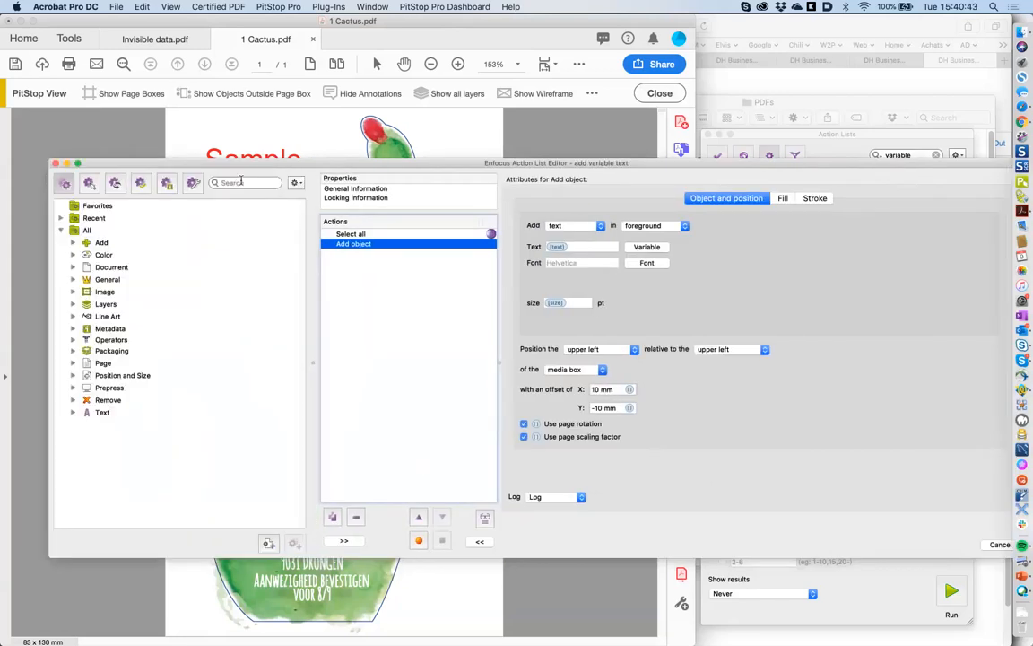
click(241, 181)
text(ba)
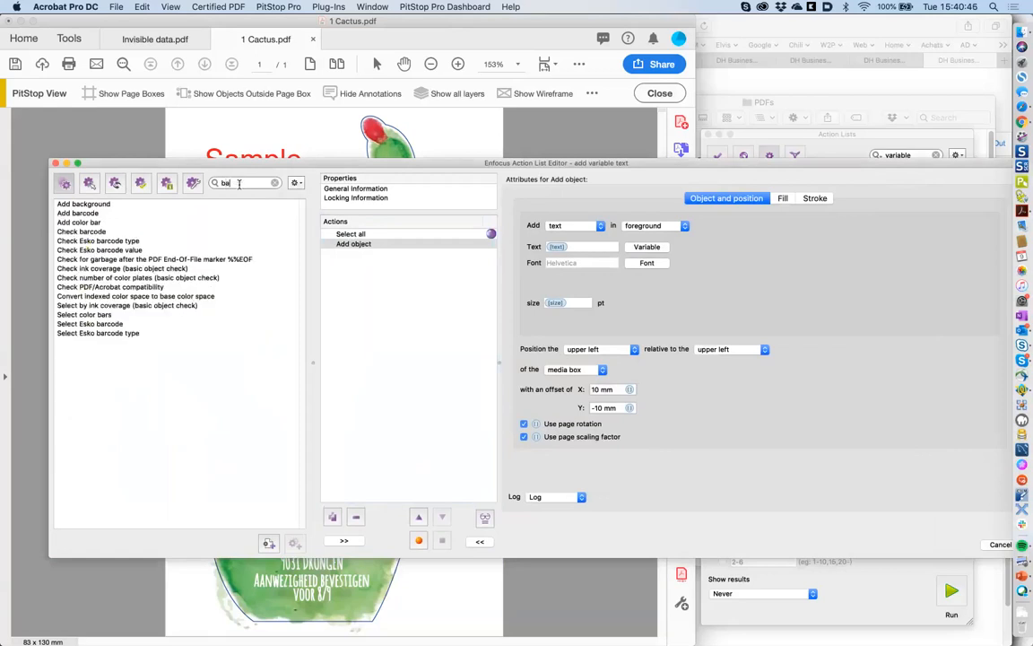
text(rcode)
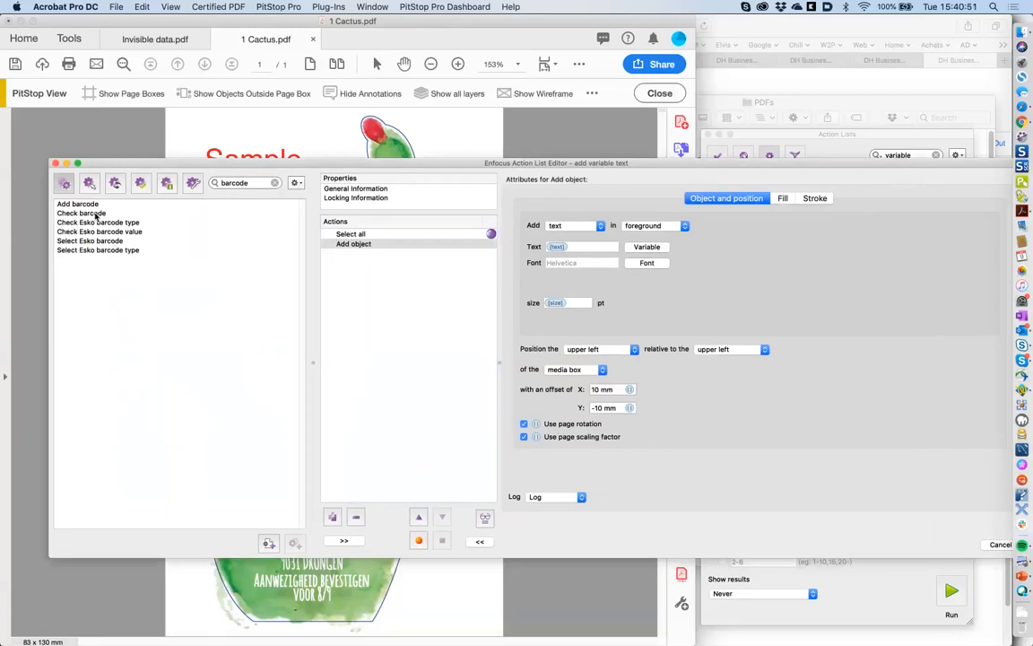
drag(96, 215, 359, 266)
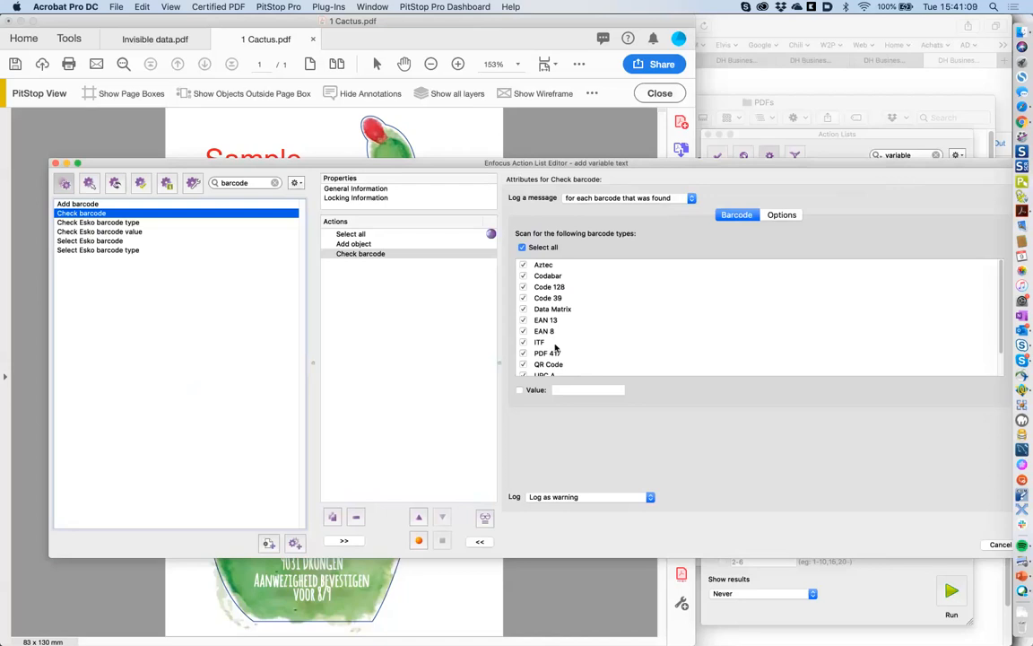
- Clear the 'barcode' search so the full action library tree shows again
click(275, 184)
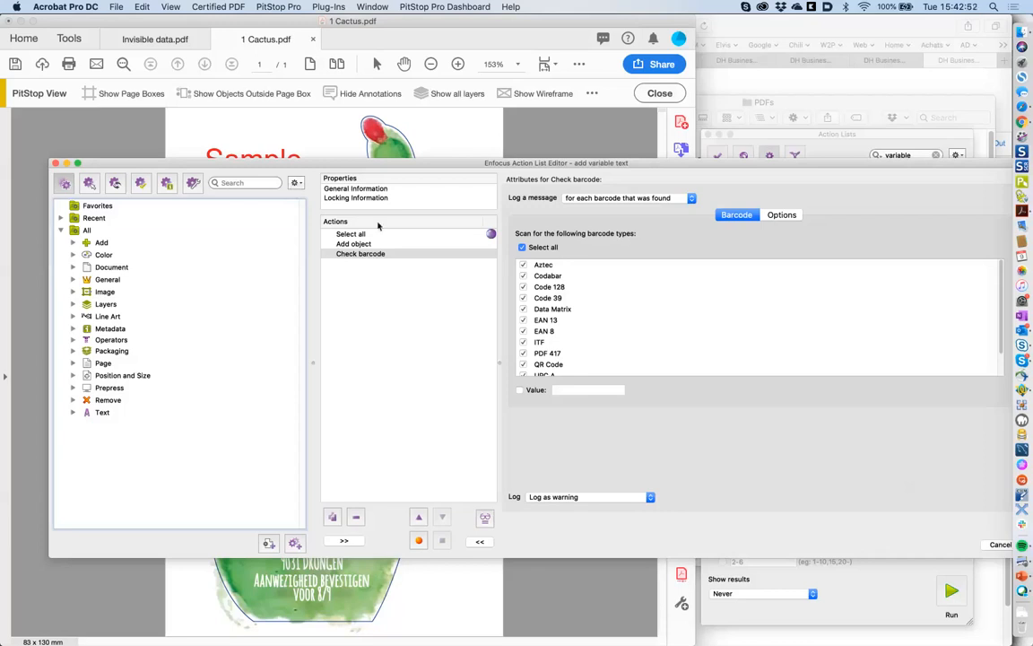
- Search the library for 'spot', add Select spot color for all spot colors, then clear the search
click(248, 183)
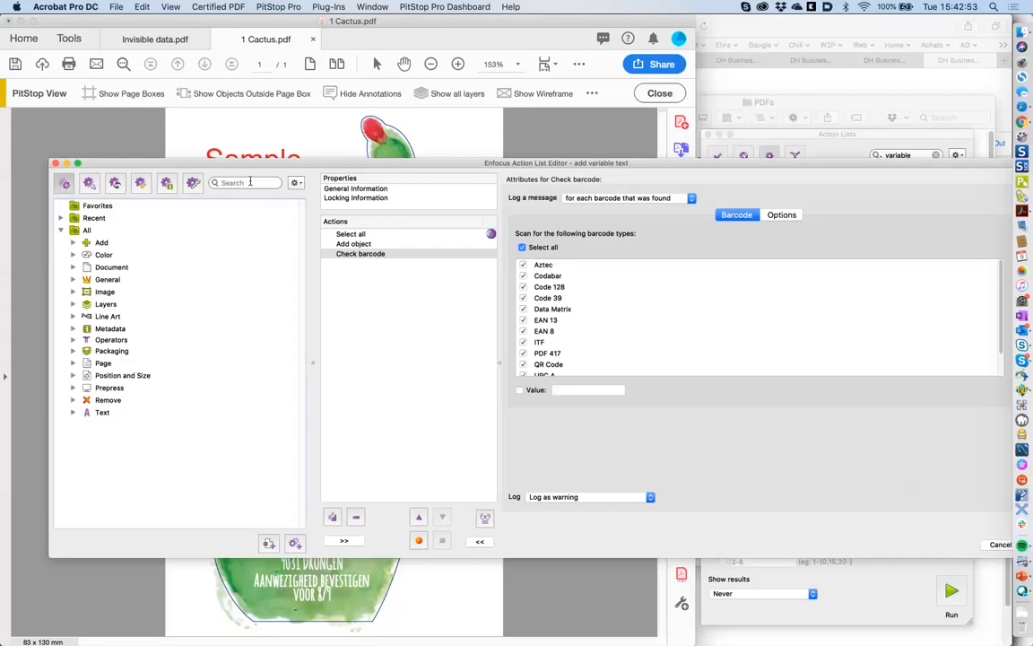
text(pant)
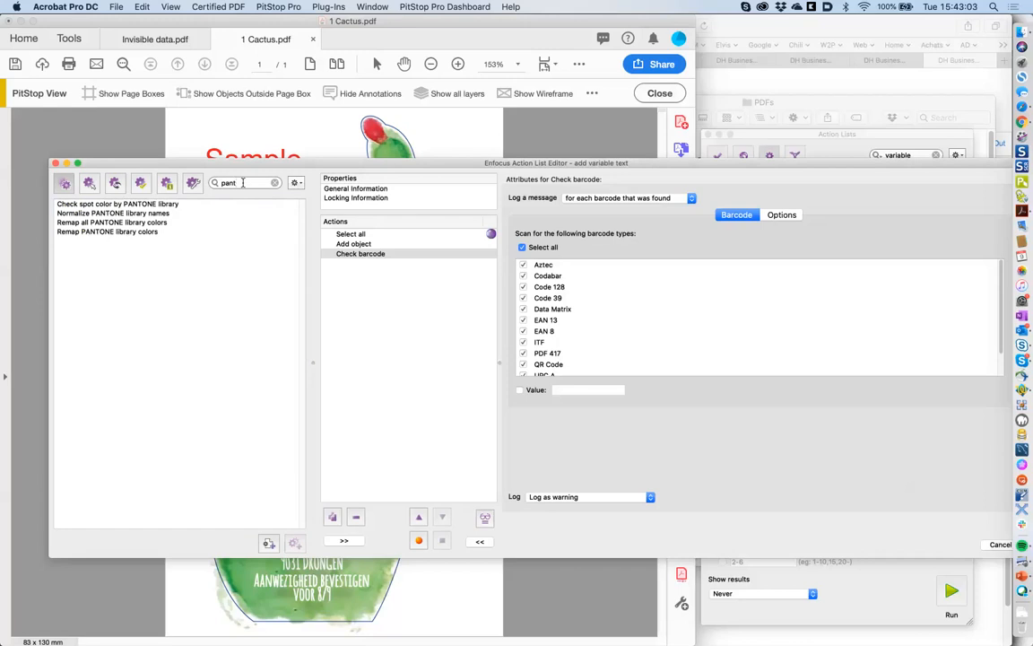
drag(242, 182, 198, 182)
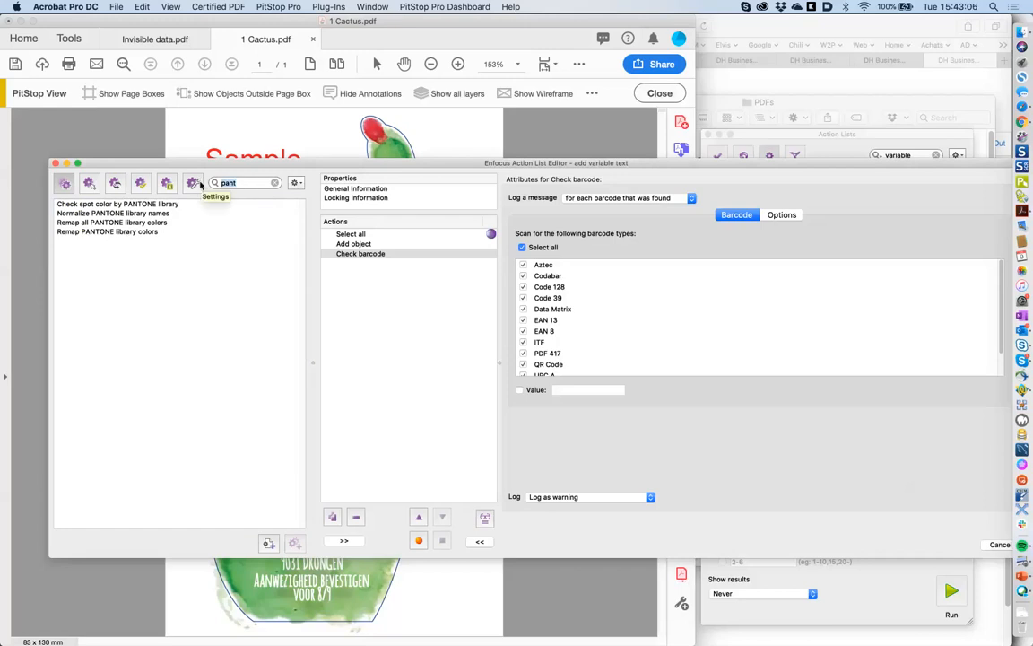
text(spot)
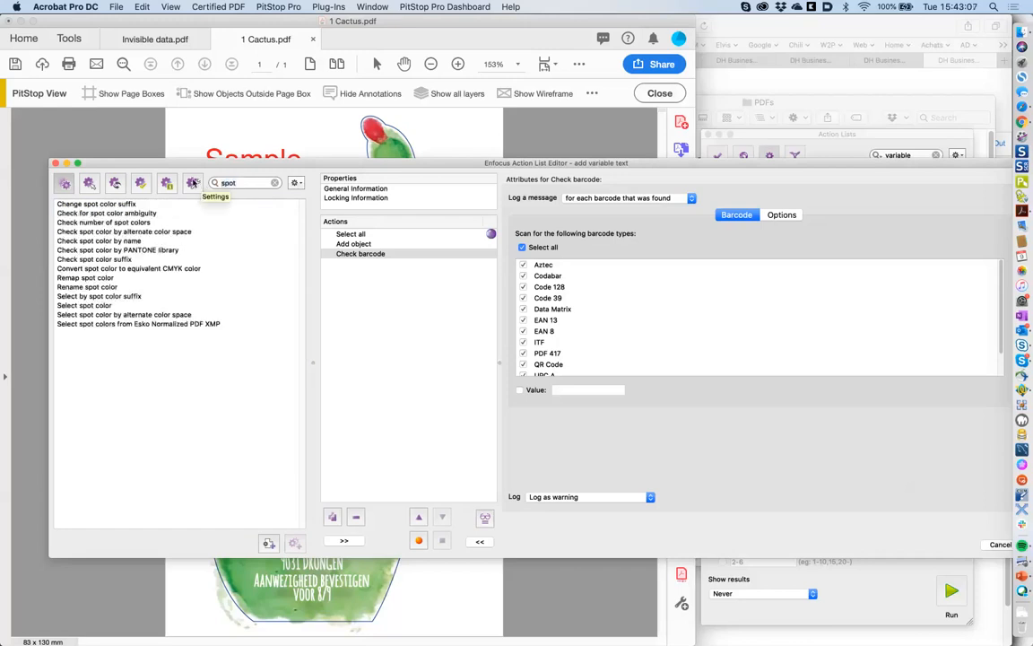
double_click(100, 308)
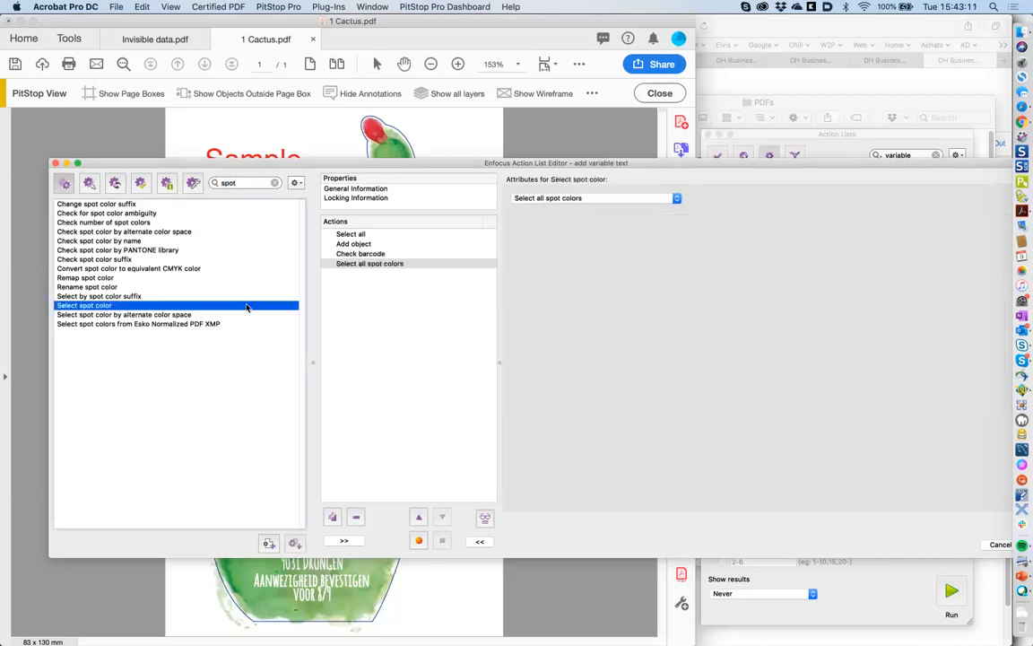
click(275, 184)
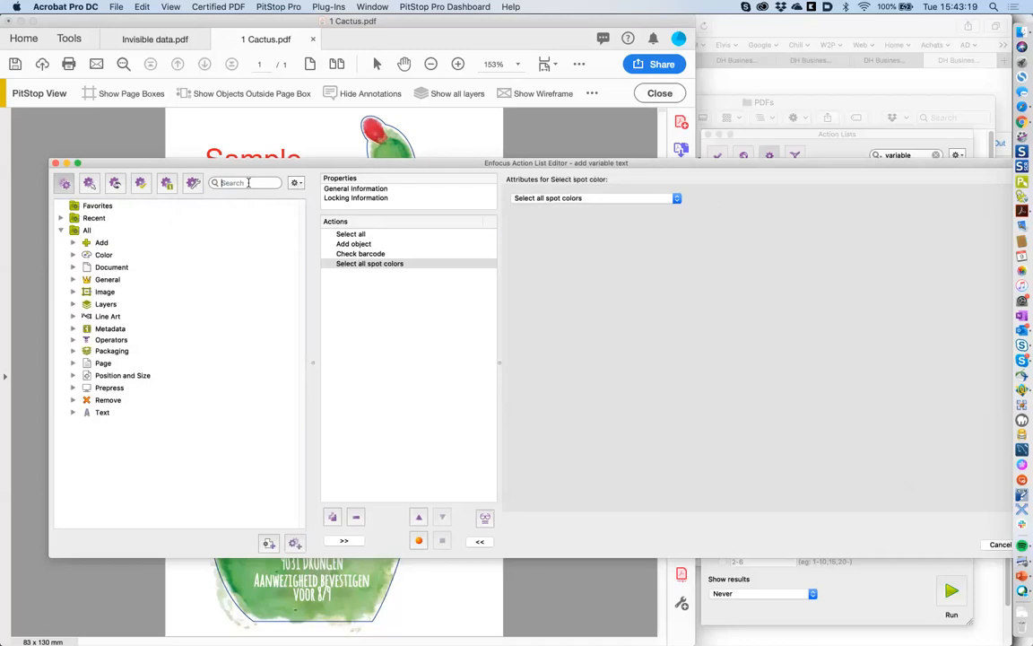
- Search 'overpt' and add Change overprint to the end of the action list
text(overpt)
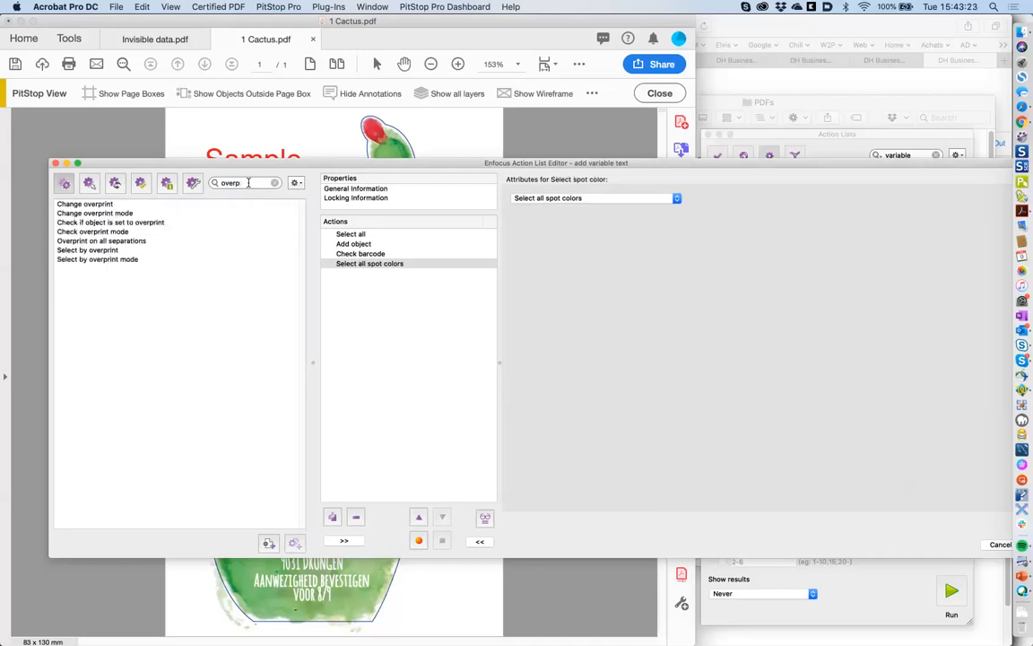
click(111, 205)
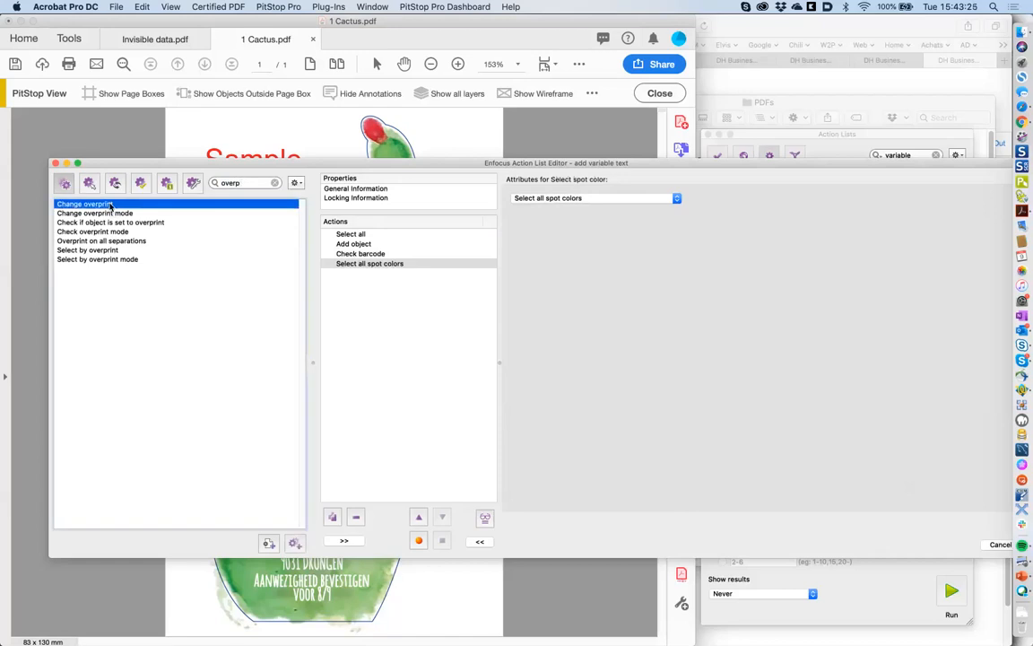
drag(110, 205, 450, 265)
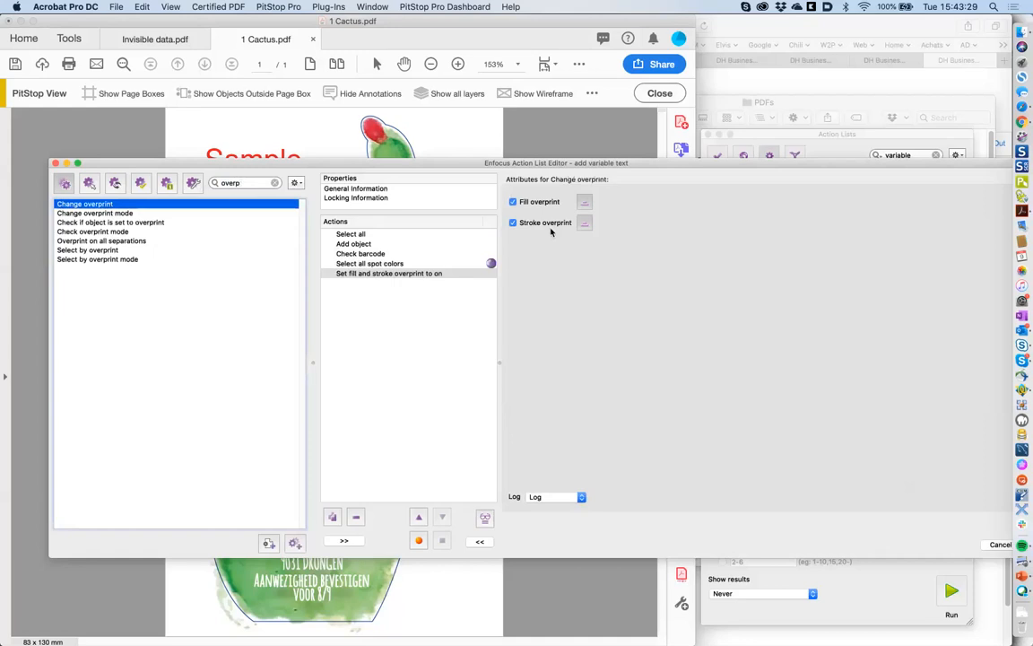
- Review the spot colour selection and the fill and stroke overprint settings
click(377, 617)
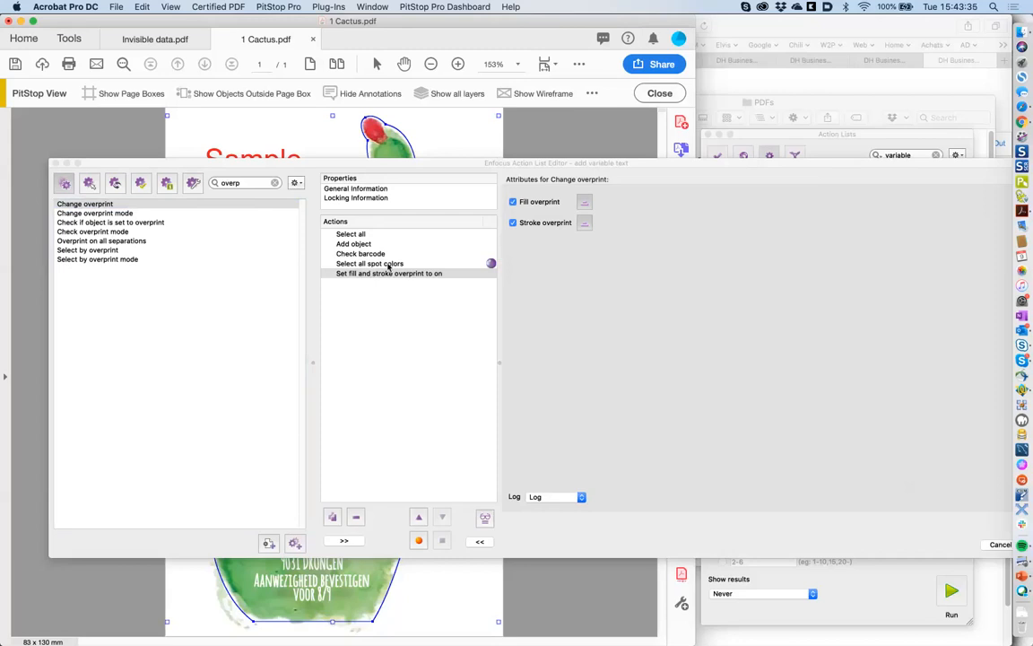
click(389, 265)
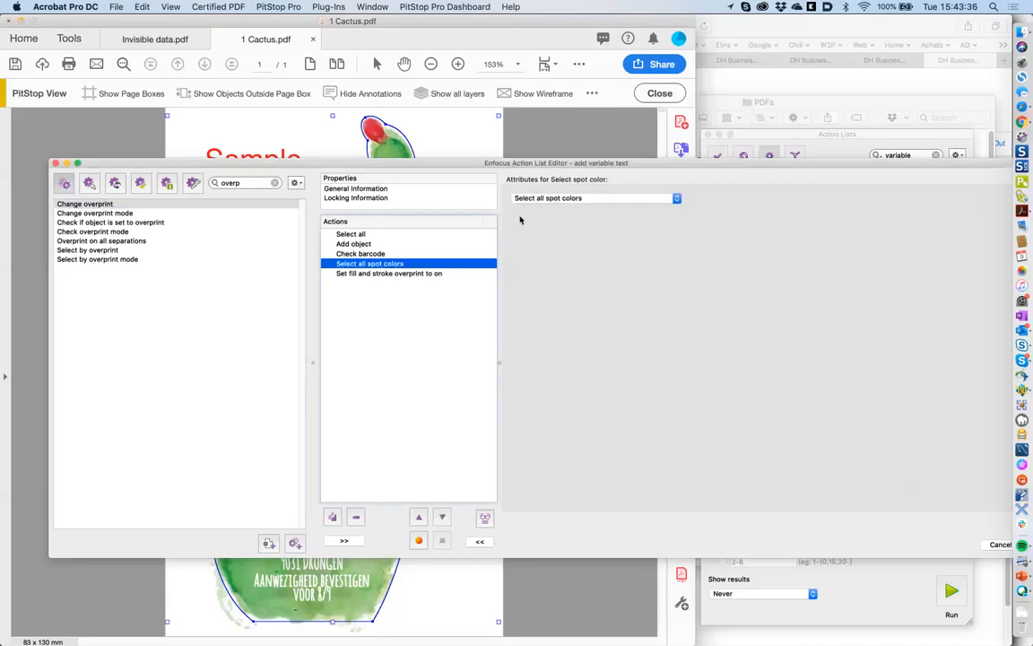
click(430, 273)
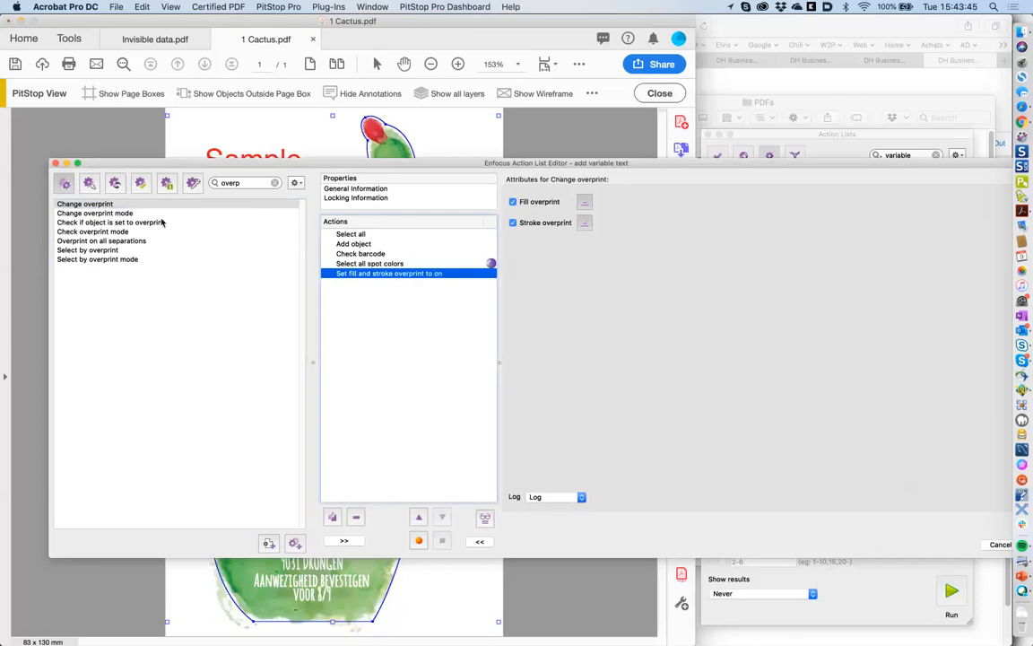
- Remove the Add object and Check barcode actions from the list
click(369, 243)
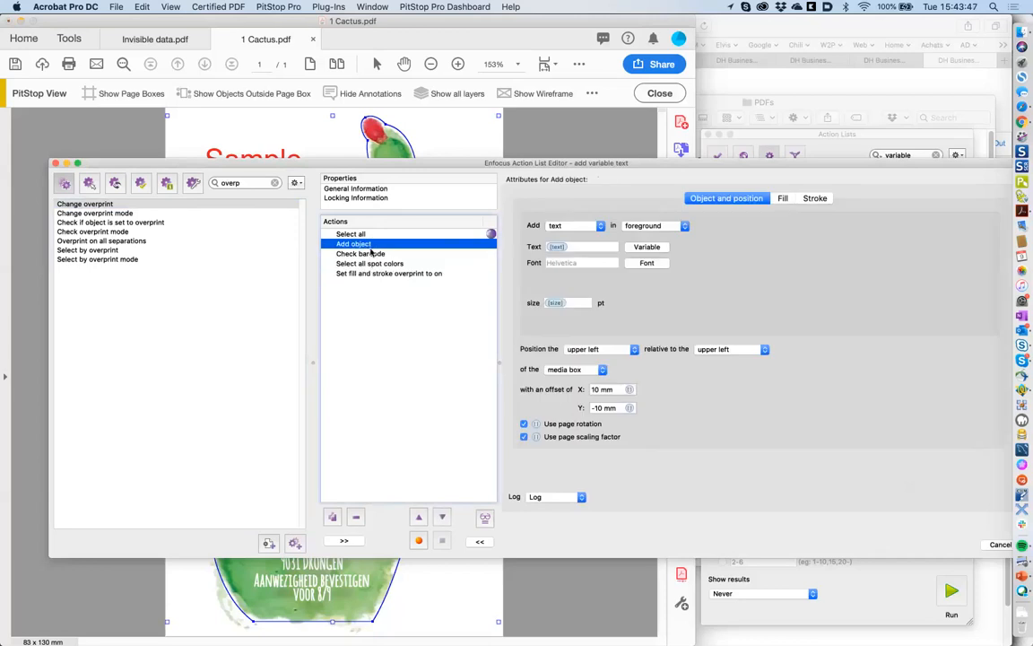
shift+click(368, 254)
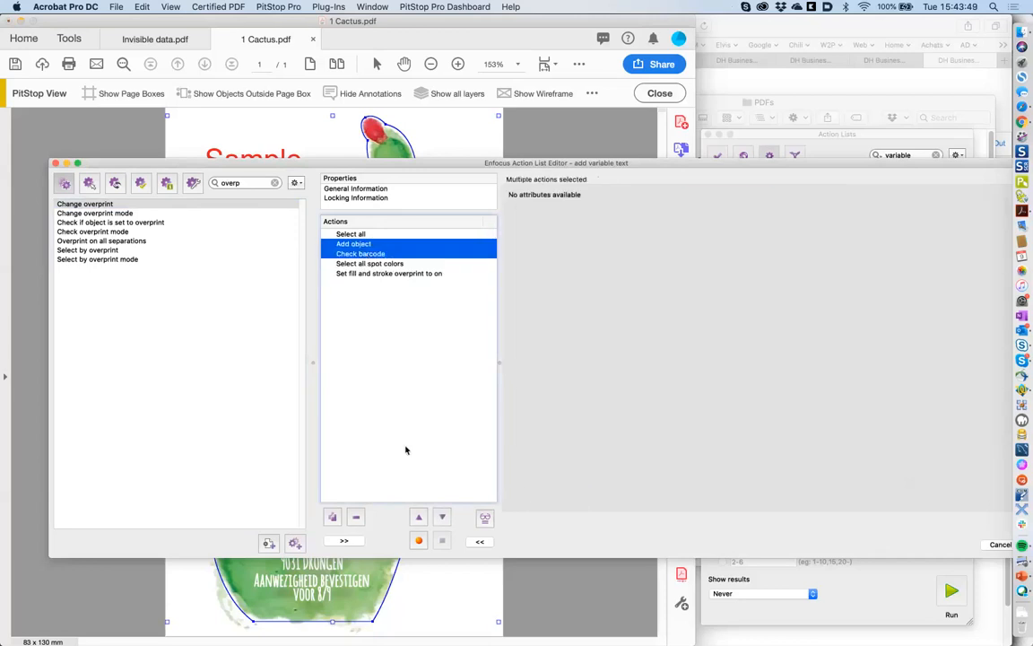
click(355, 516)
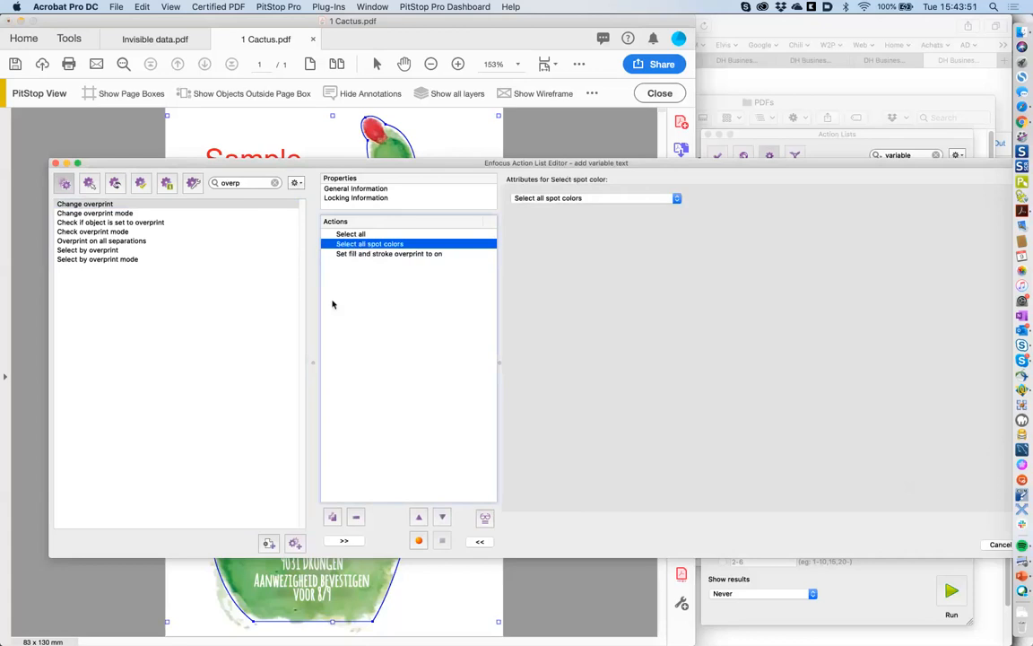
click(362, 256)
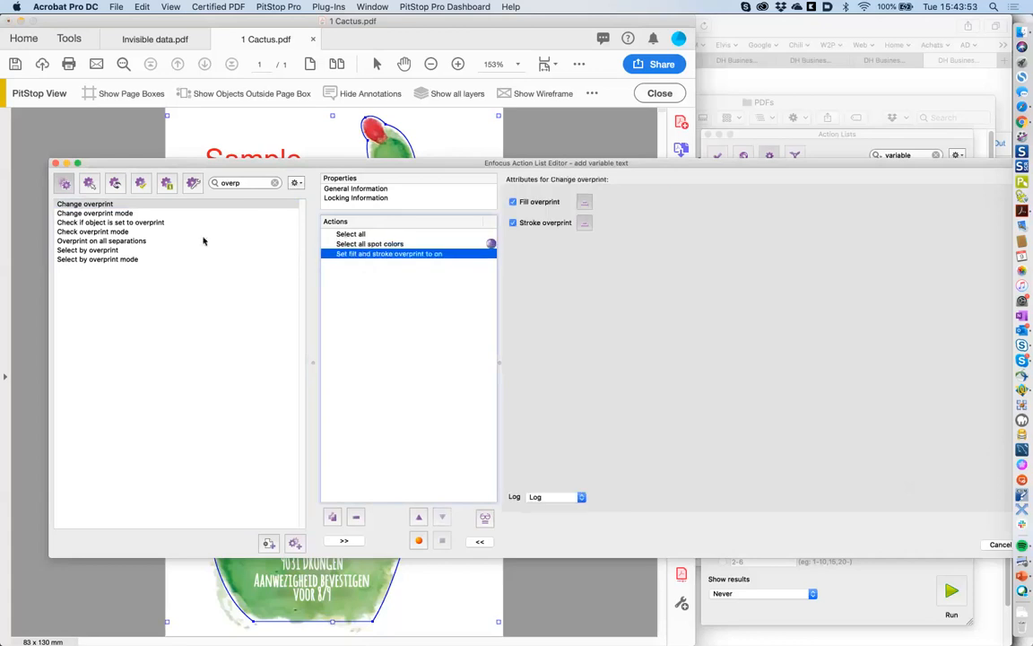
- Add a Change overprint mode action set to OPM 1 at the end of the list
double_click(126, 213)
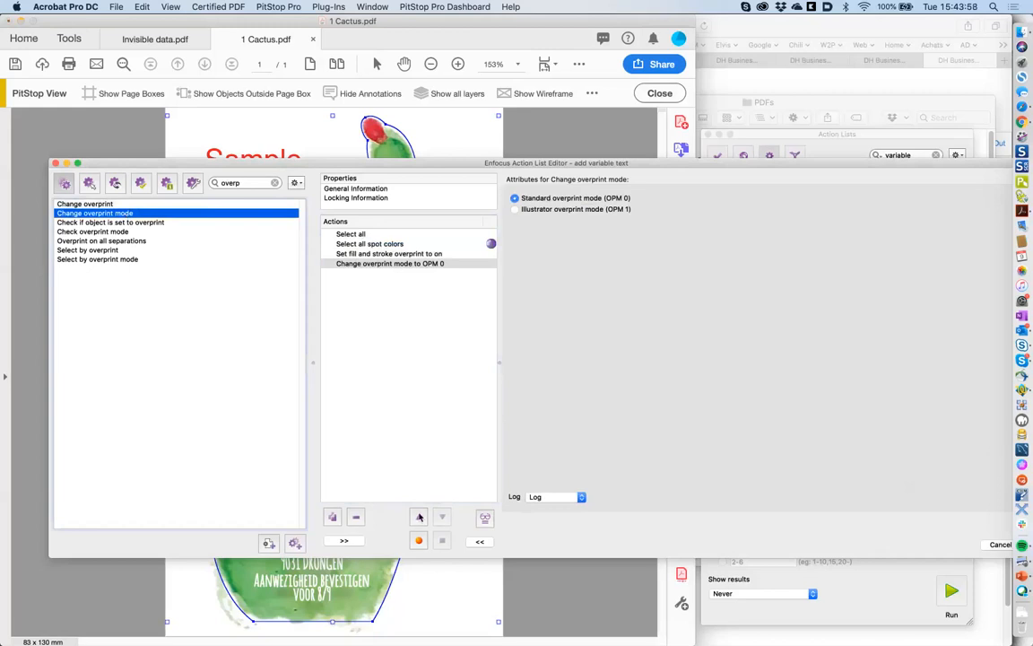
click(418, 516)
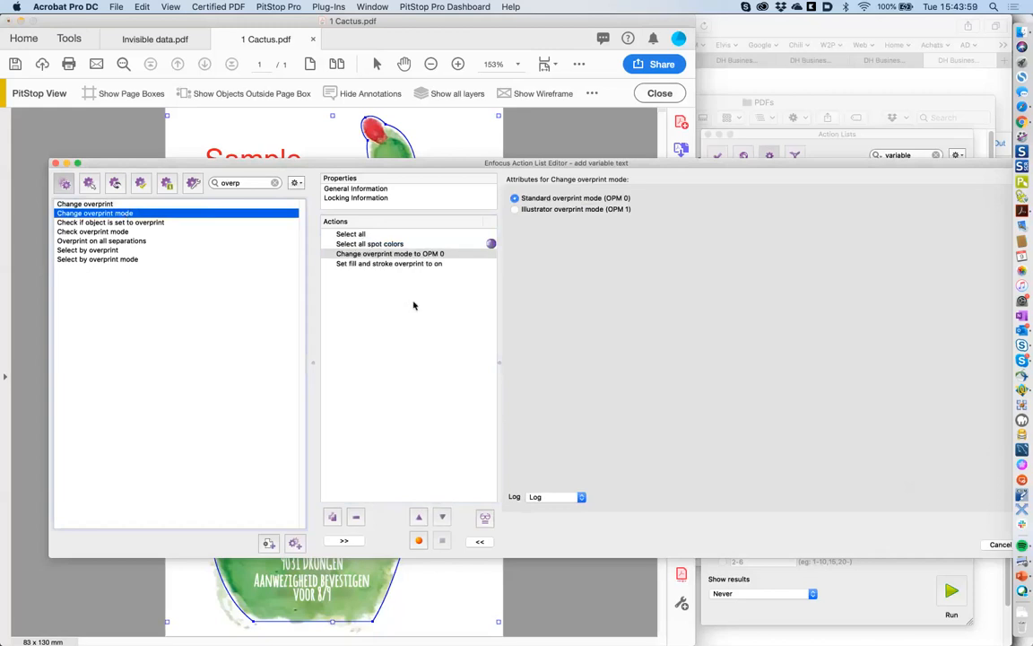
click(444, 517)
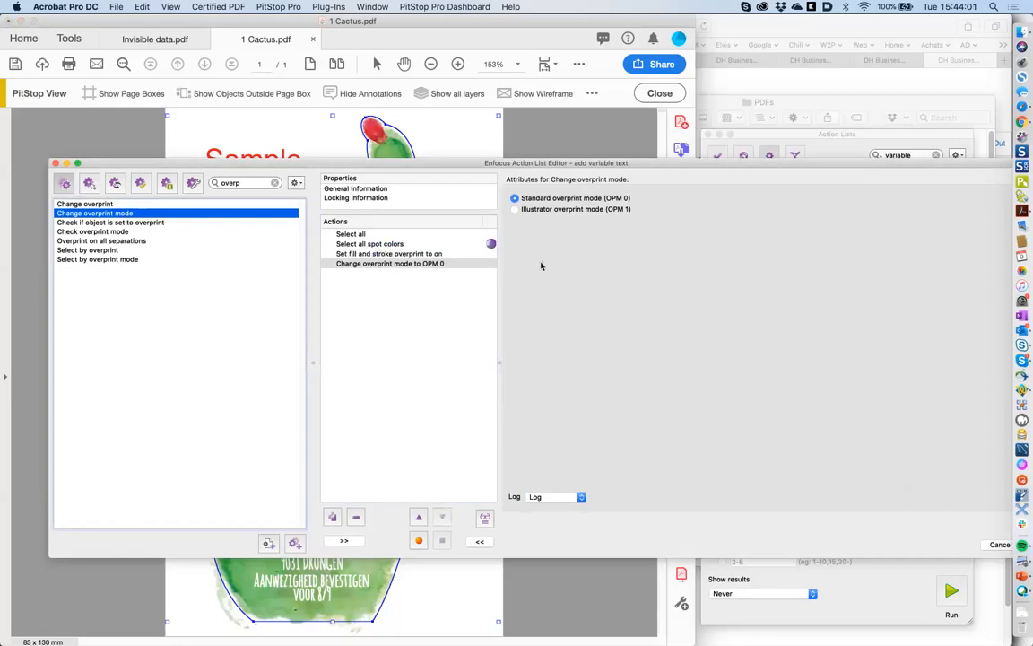
click(538, 210)
- Delete the overprint-mode action again and save the action list with OK
click(431, 256)
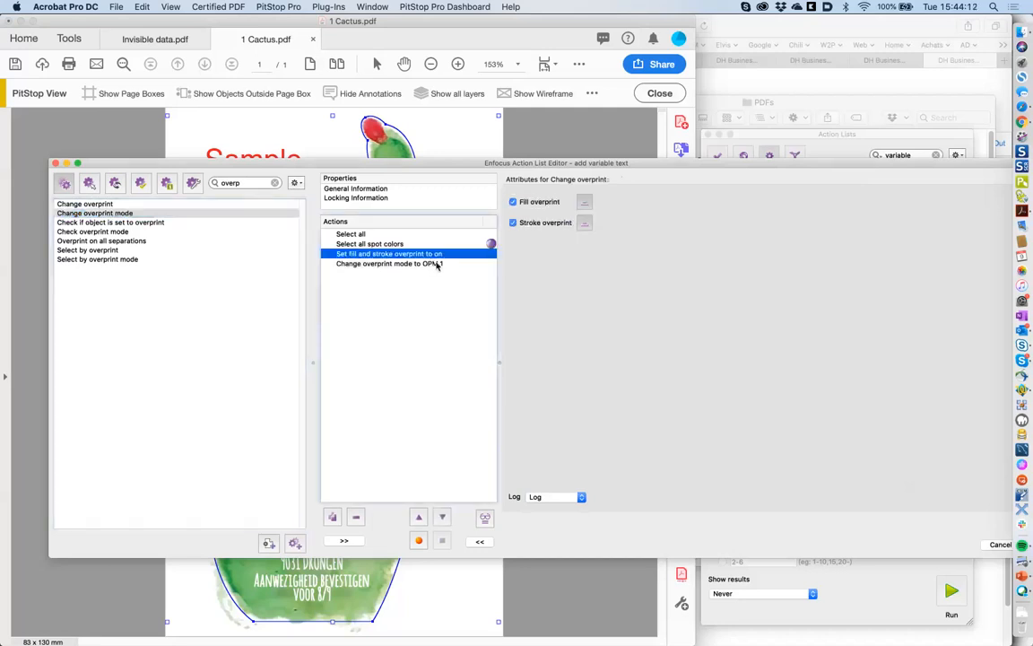
click(438, 265)
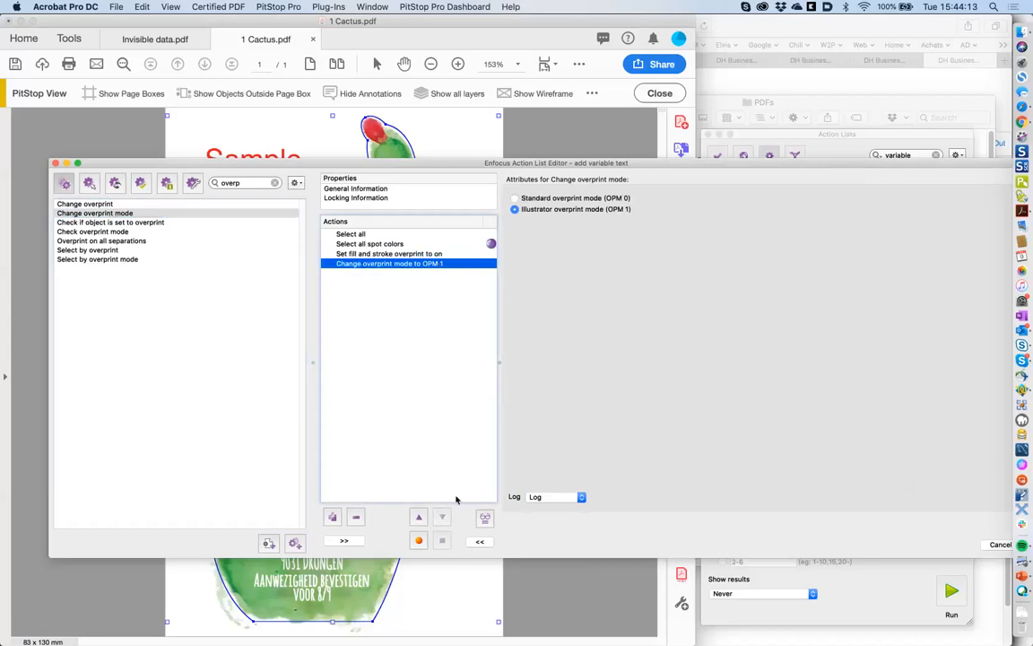
key(BackSpace)
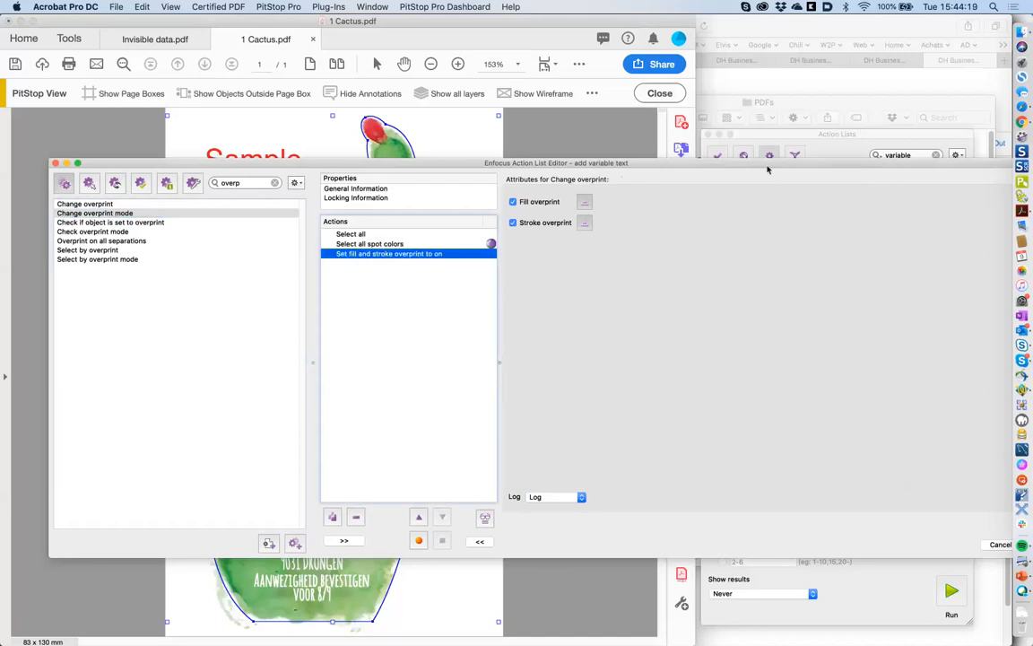
drag(767, 168, 685, 162)
click(959, 538)
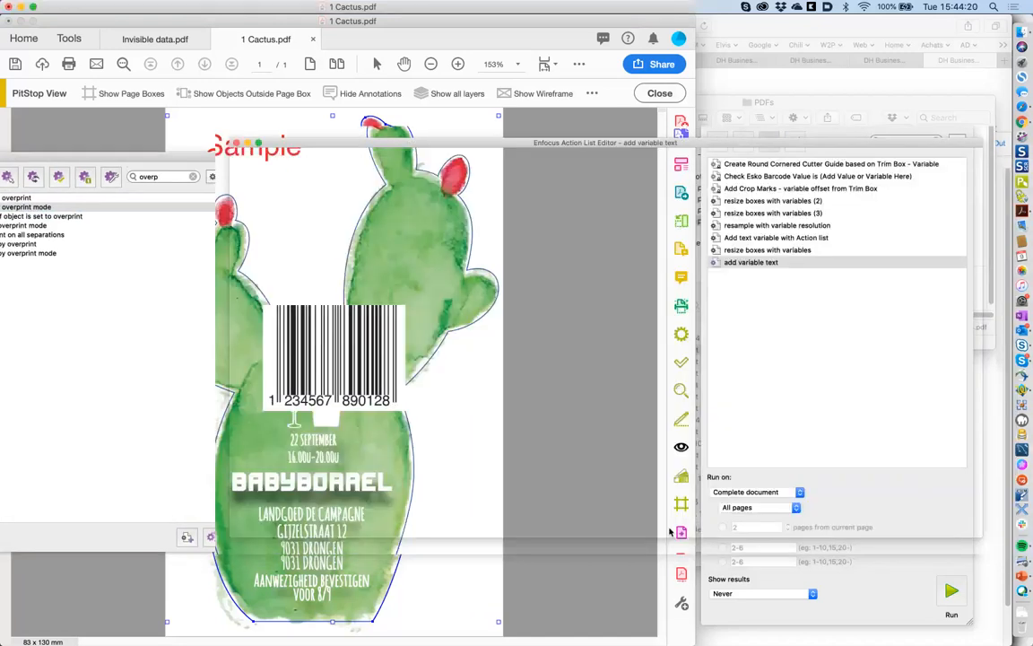
- In the Inspector's Fill and Stroke overprint settings, turn off overprint on the CutContour stroke
click(582, 65)
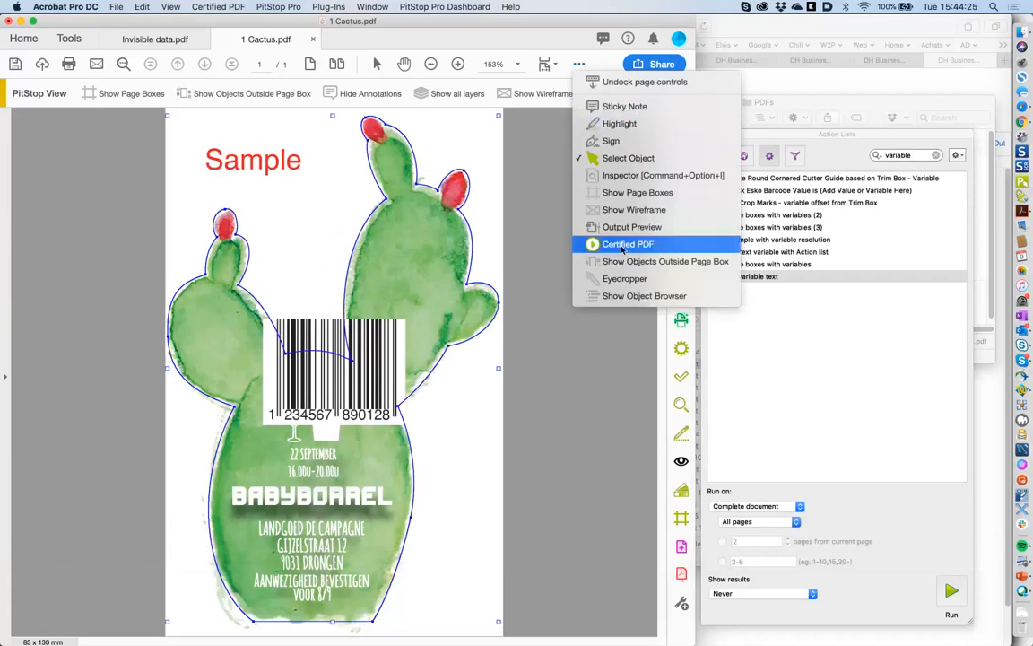
click(631, 176)
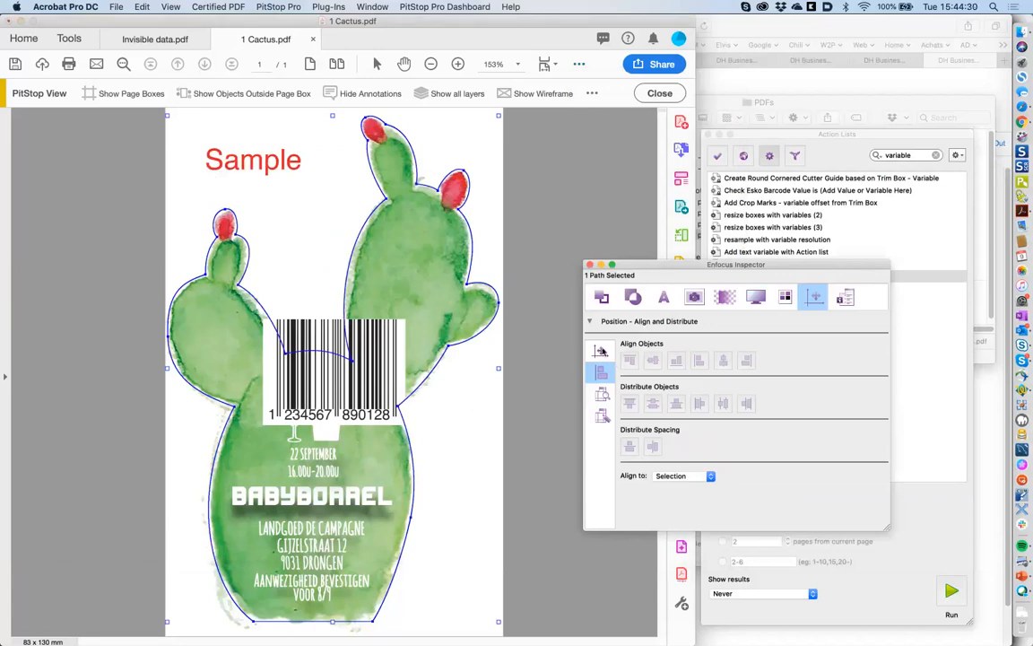
click(601, 299)
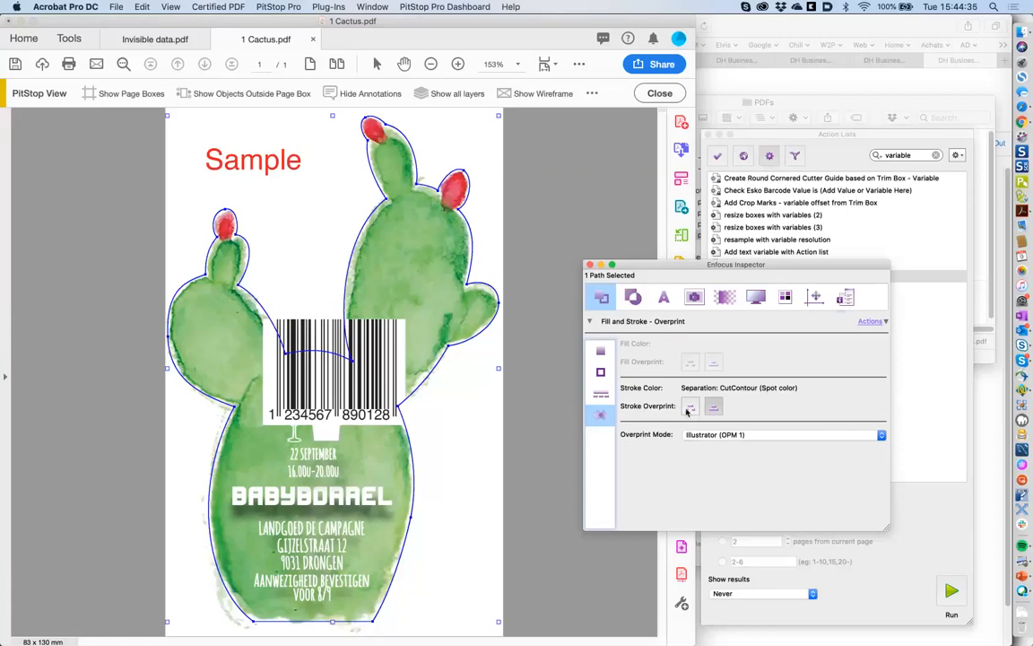
click(691, 410)
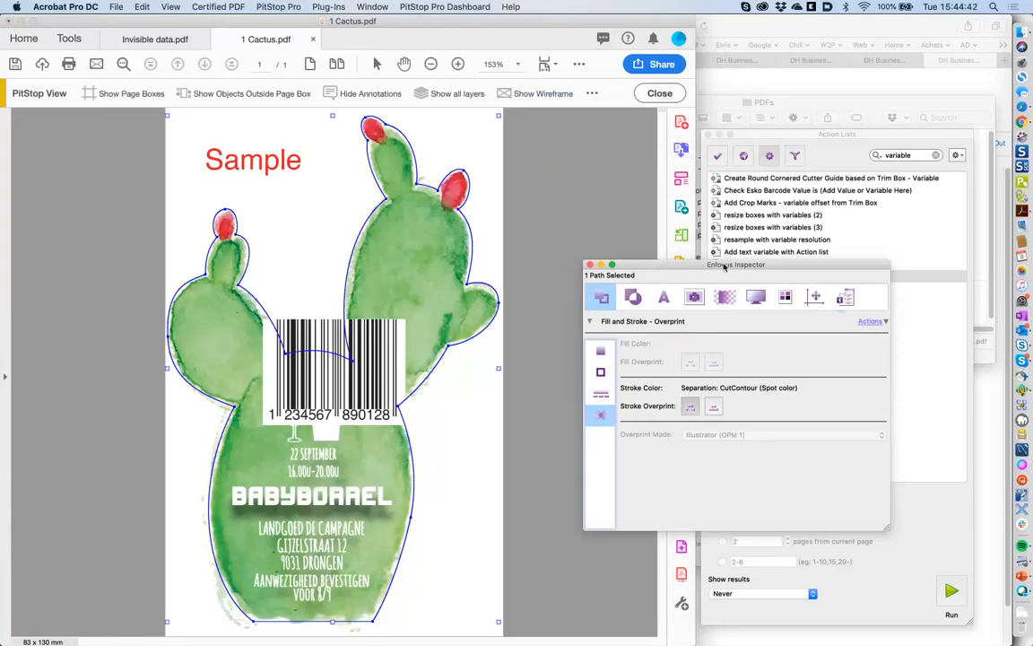
- Run the 'add variable text' action list on the document
drag(719, 265, 560, 164)
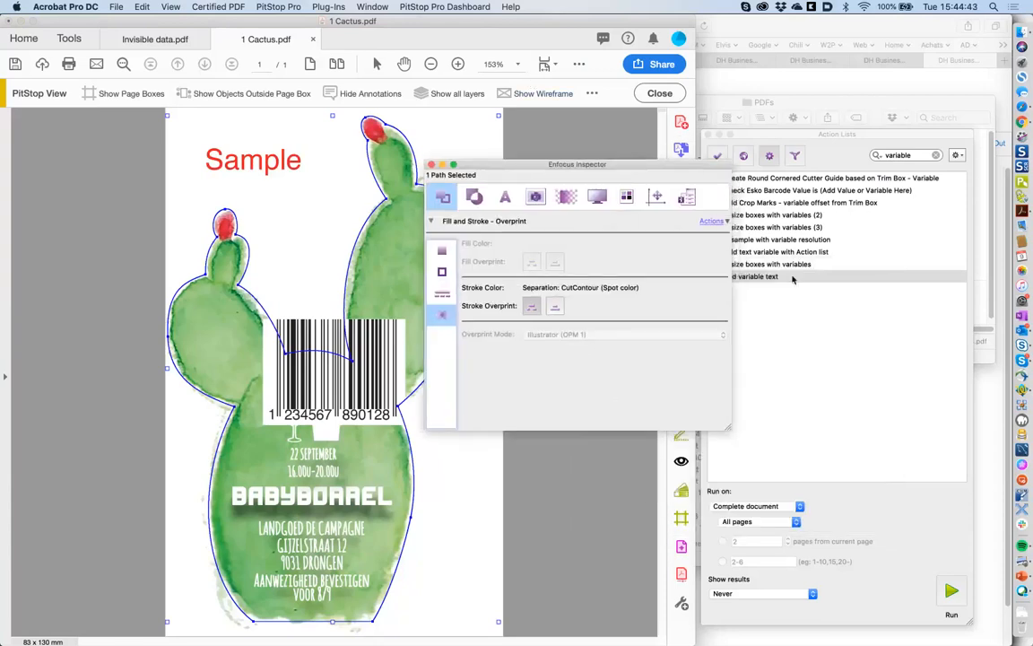
click(792, 278)
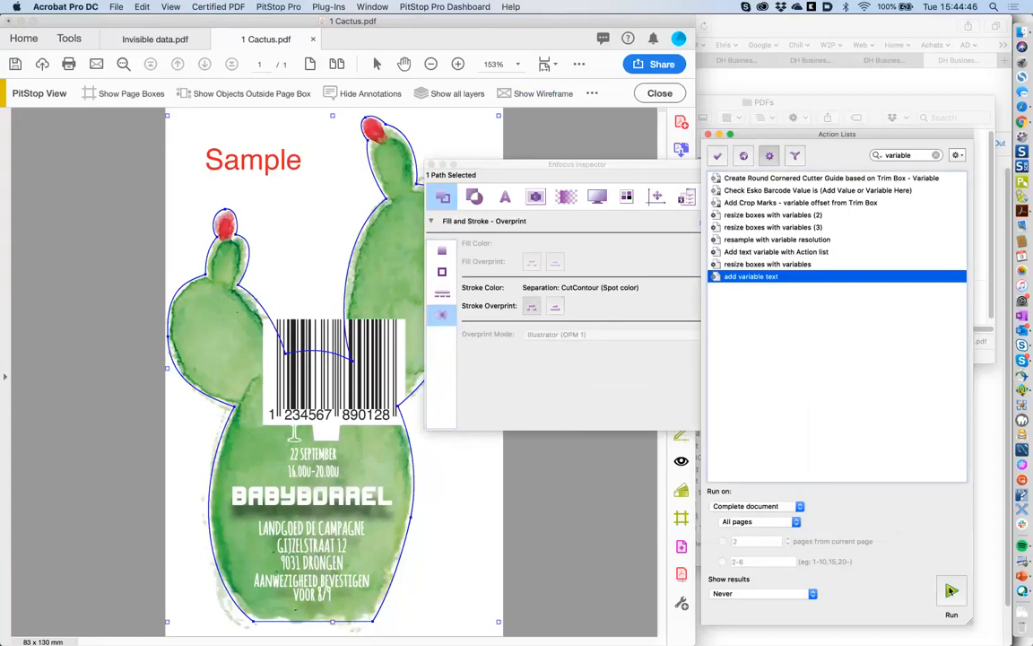
click(951, 591)
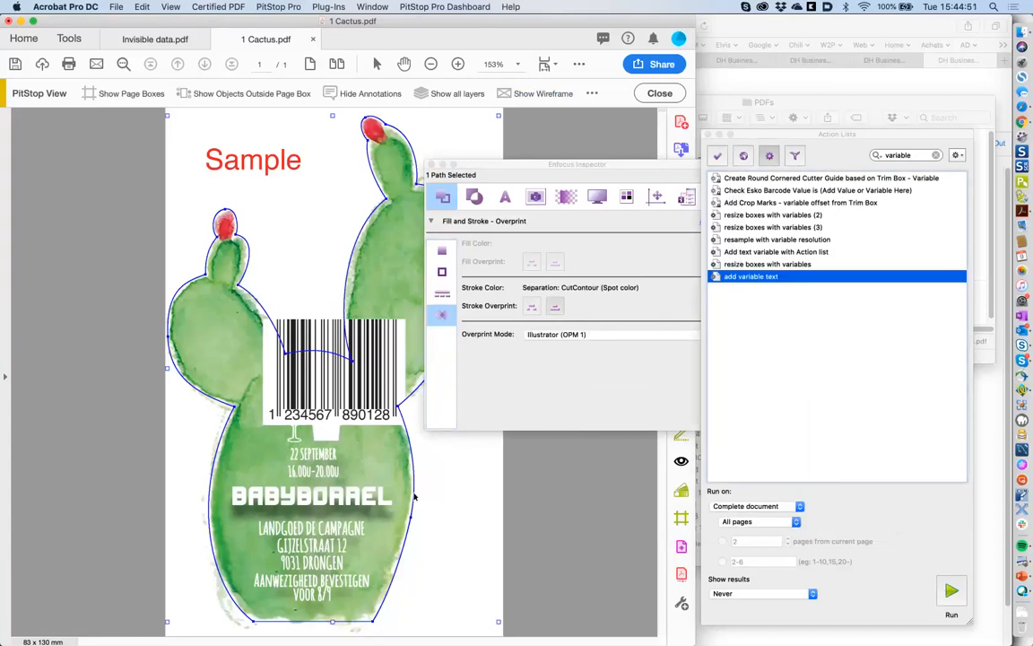
click(557, 308)
double_click(746, 277)
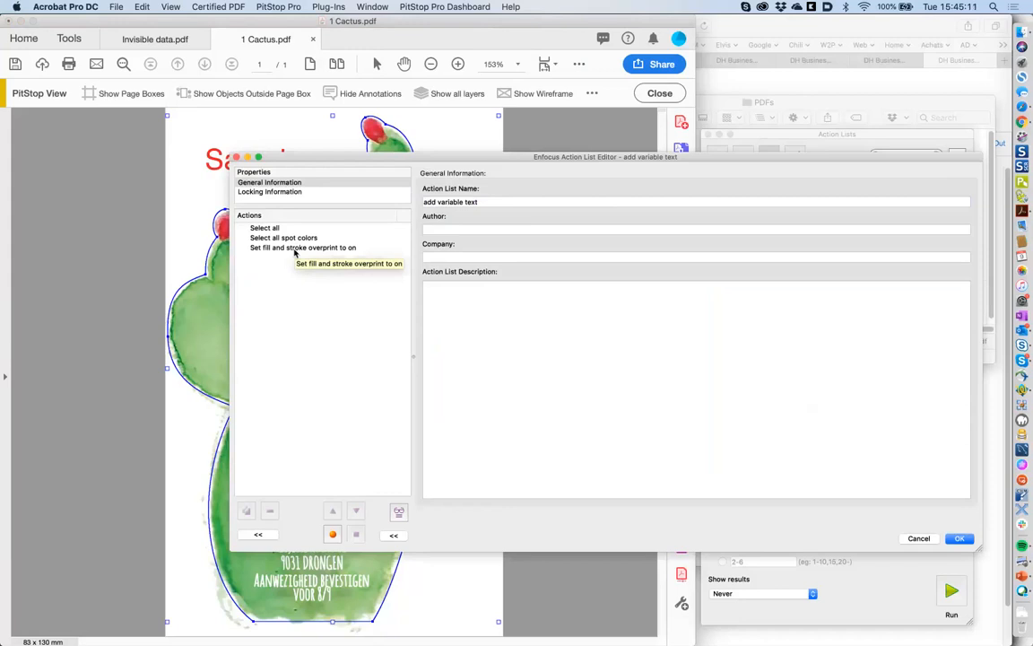
click(958, 538)
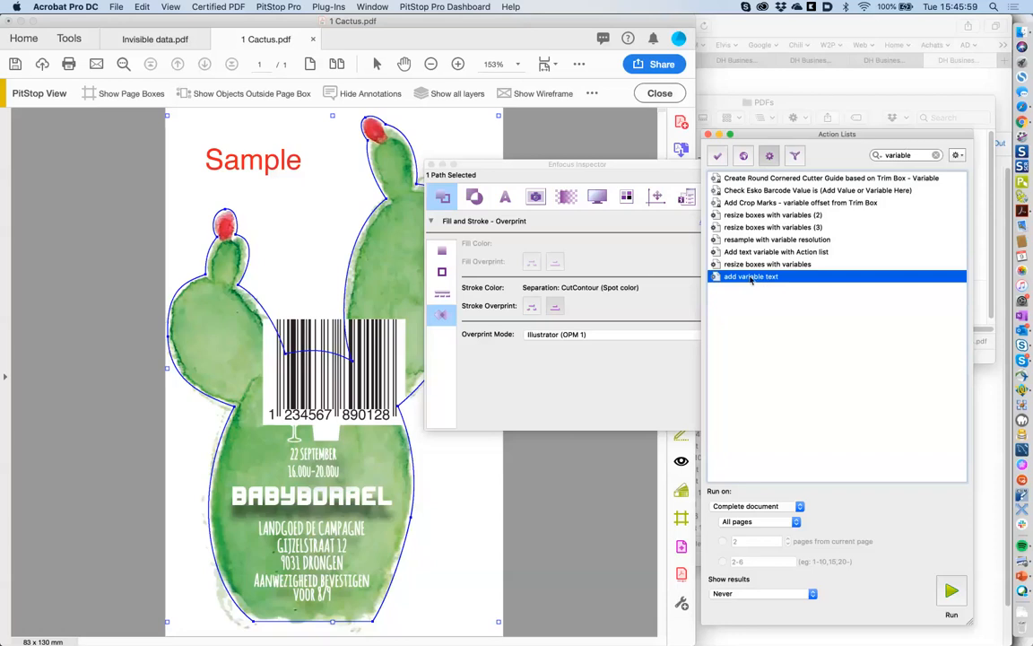
- Rename the action list 'Set spot to overprint', enter the author's name, save, and deselect the outline
double_click(751, 279)
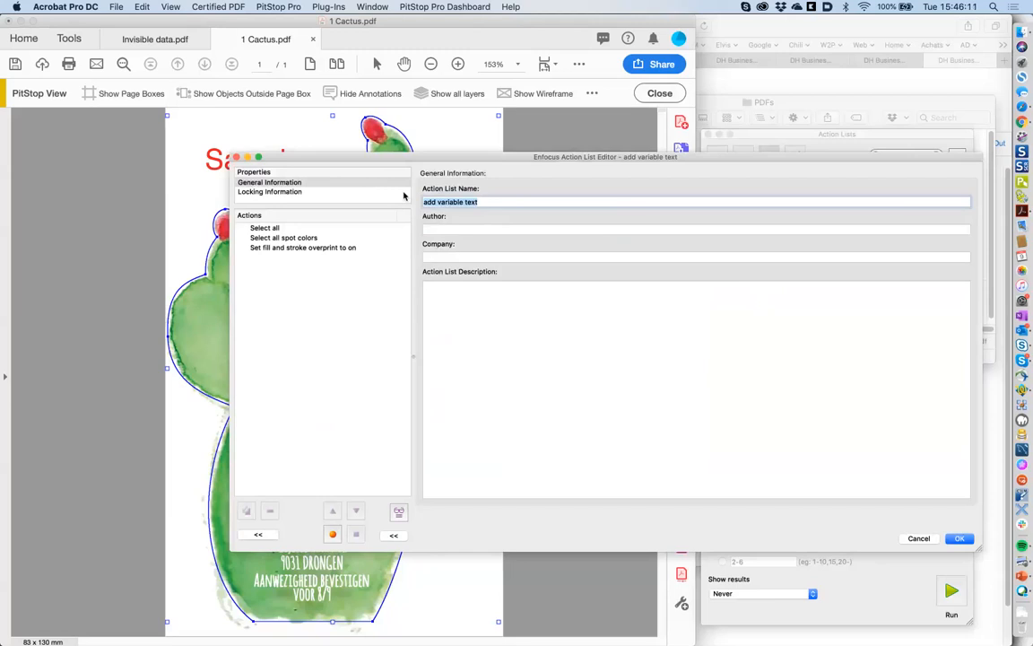
text(Set spot to overprint)
click(489, 227)
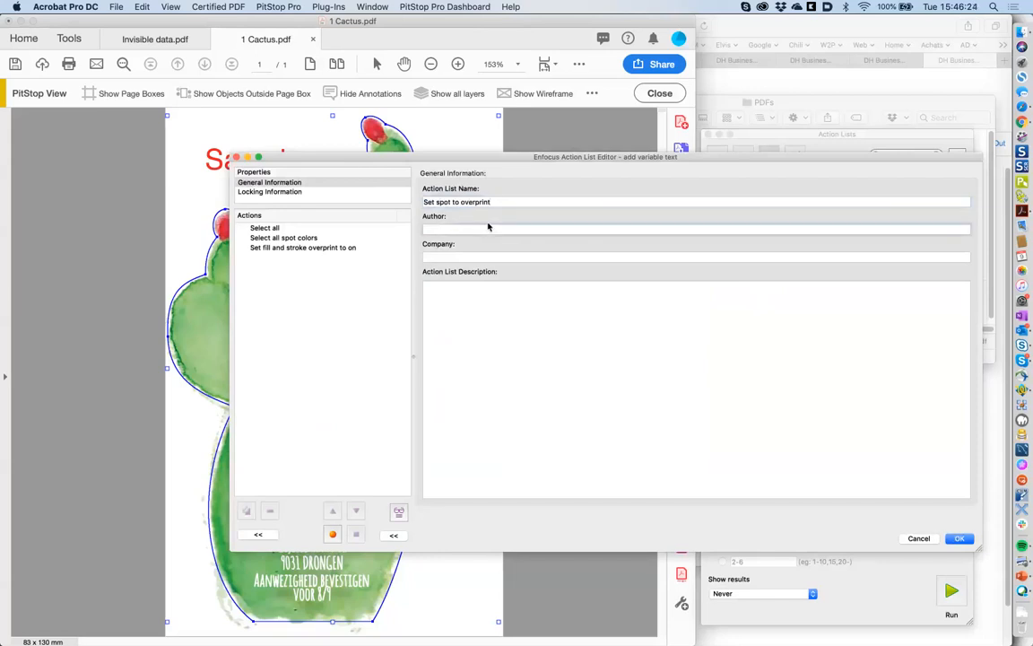
text(Freddy)
click(960, 538)
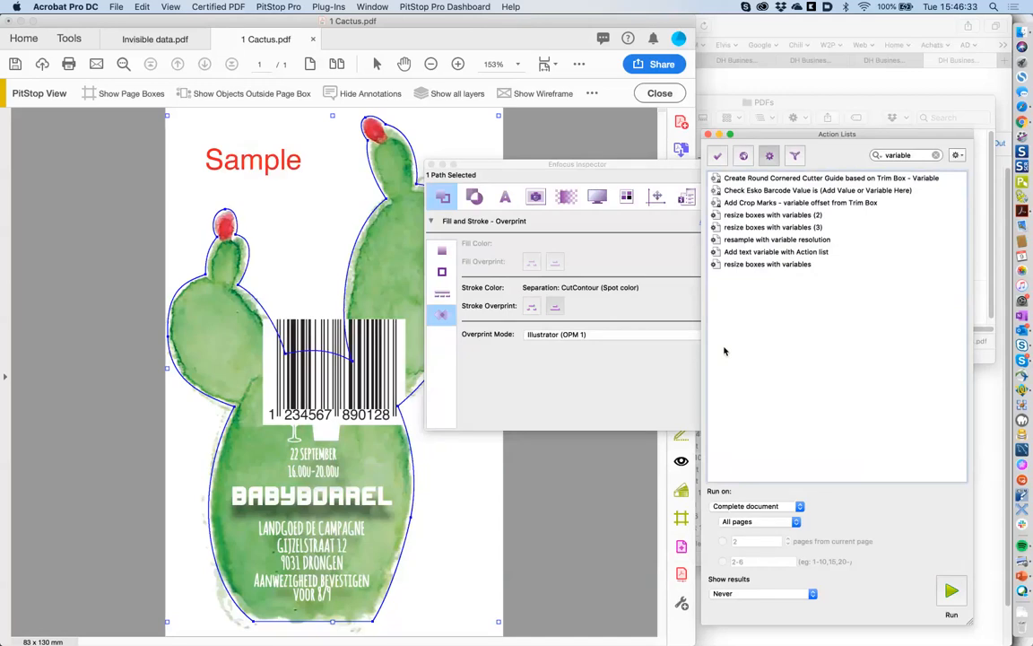
click(637, 121)
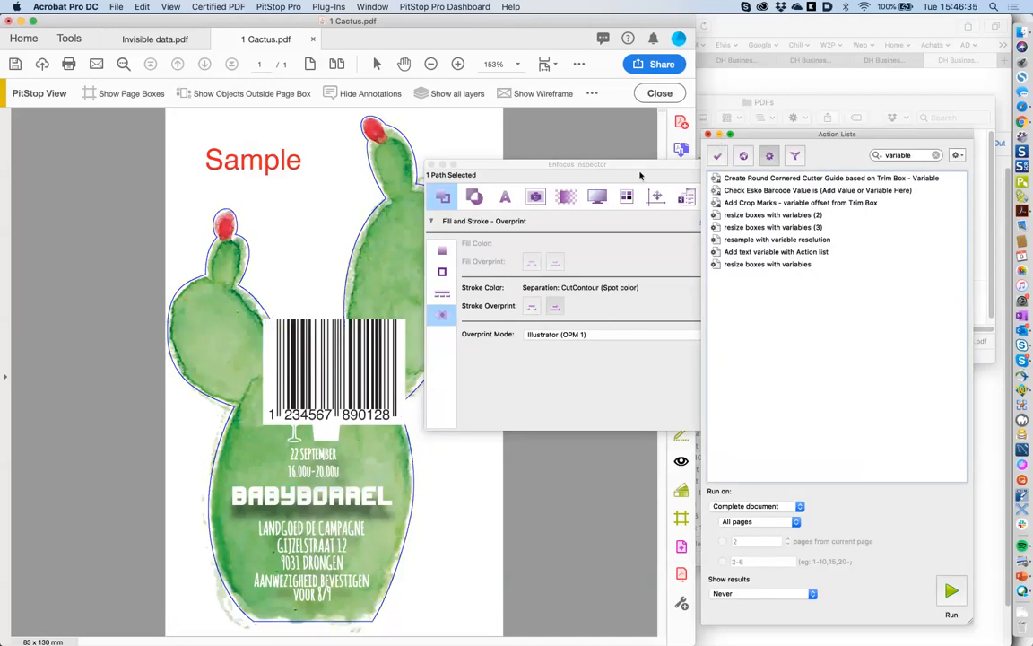
- Close the Action Lists and Inspector panels and bring the '2 action lists' Finder window forward
click(708, 134)
click(431, 164)
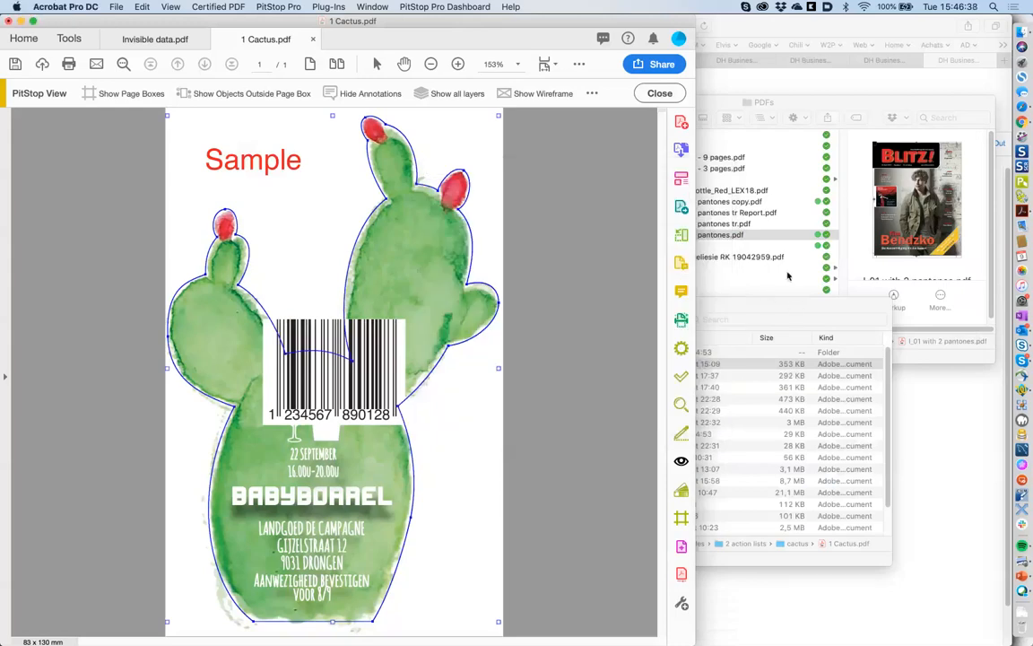
click(763, 280)
click(778, 428)
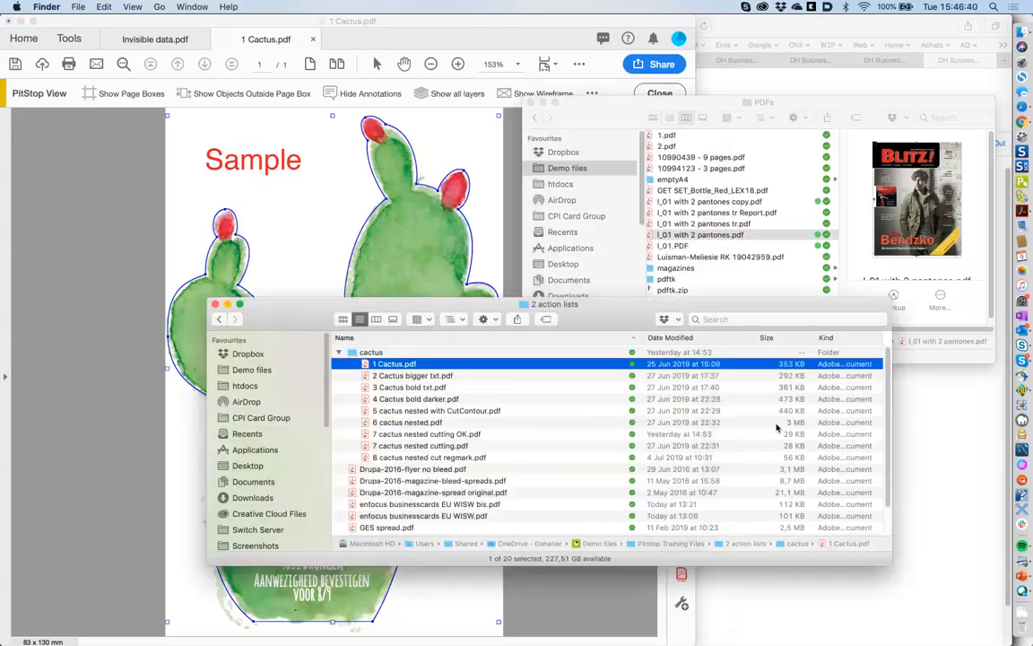
- Open the Incotech folder and open 1809-80-R.pdf in Acrobat
scroll(496, 458, down, 3)
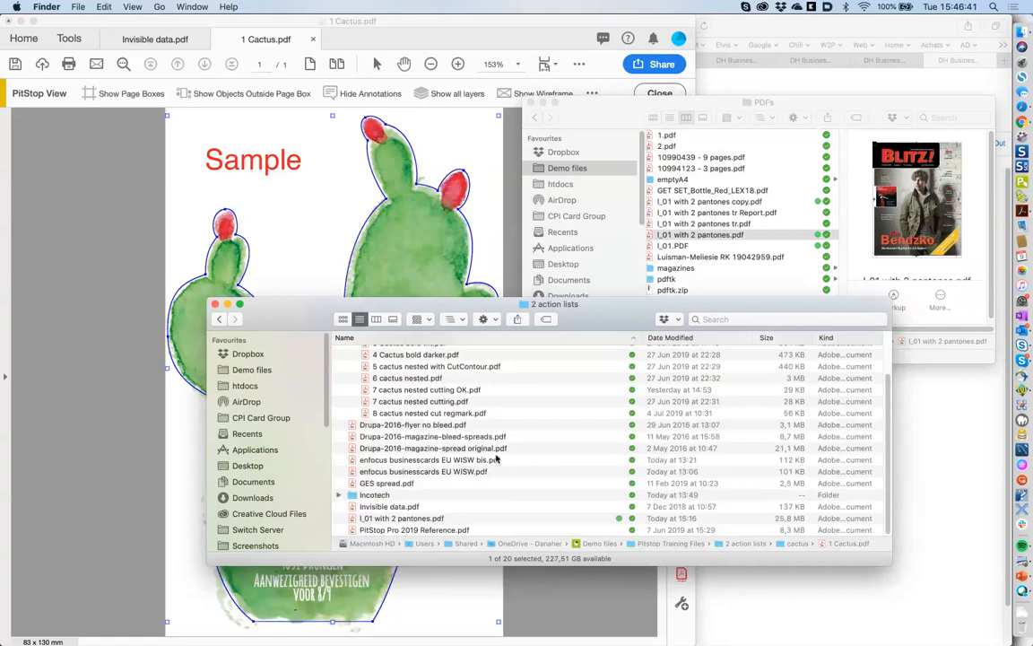
double_click(413, 497)
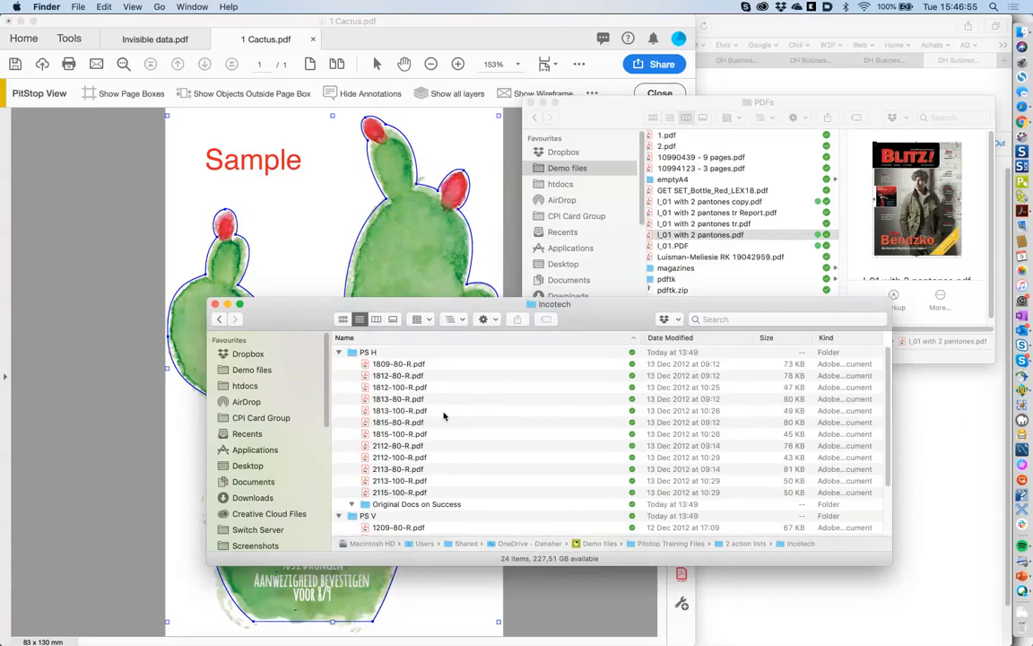
click(392, 365)
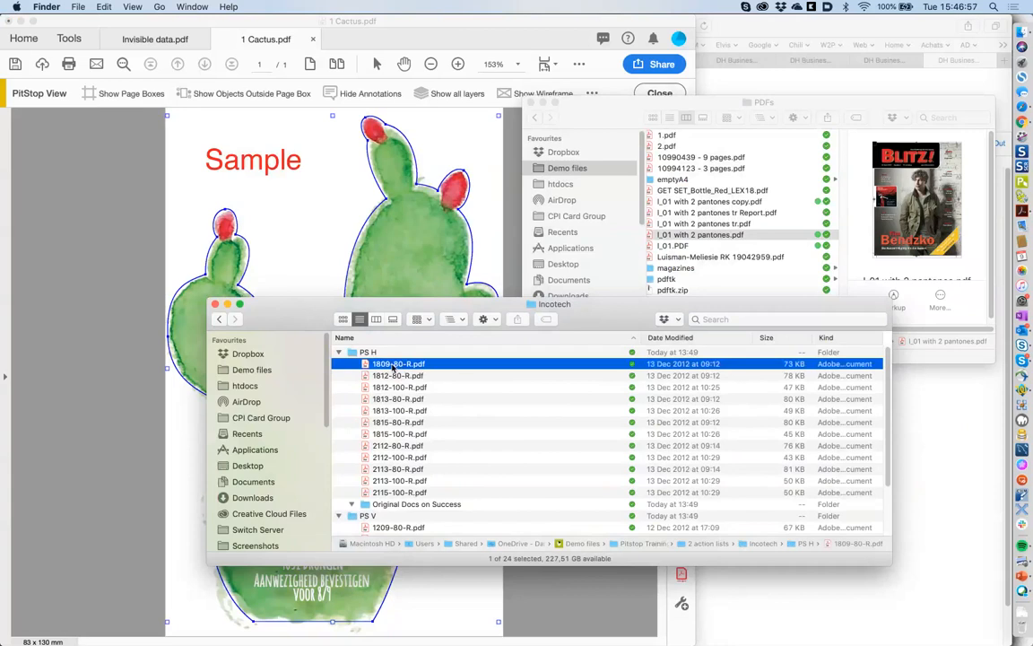
double_click(392, 366)
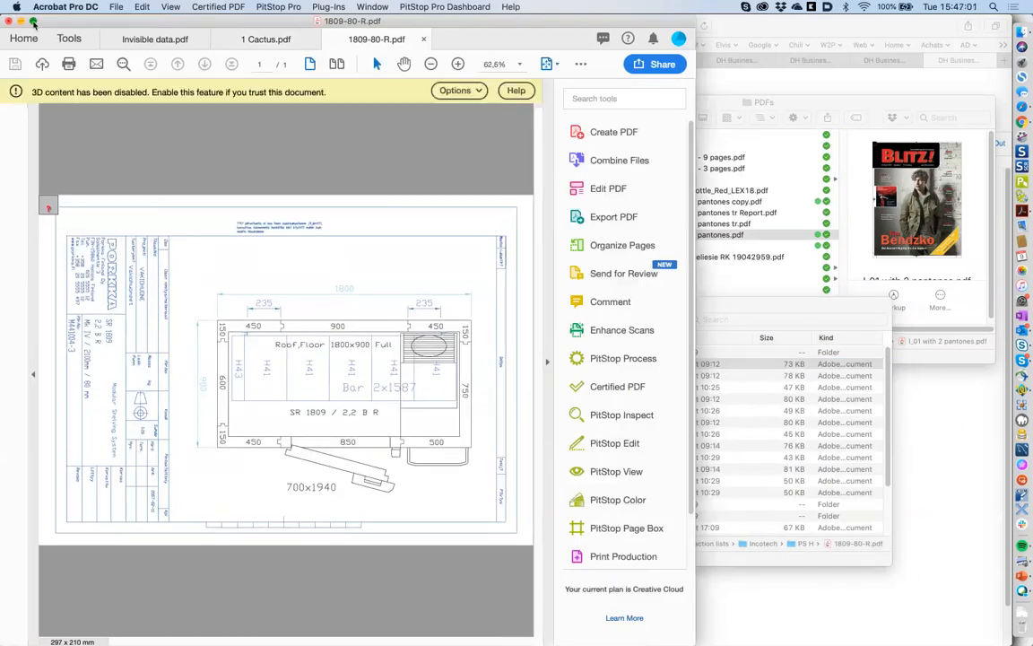
- Maximise the Acrobat window showing the 1809-80-R.pdf shelving drawing
click(34, 20)
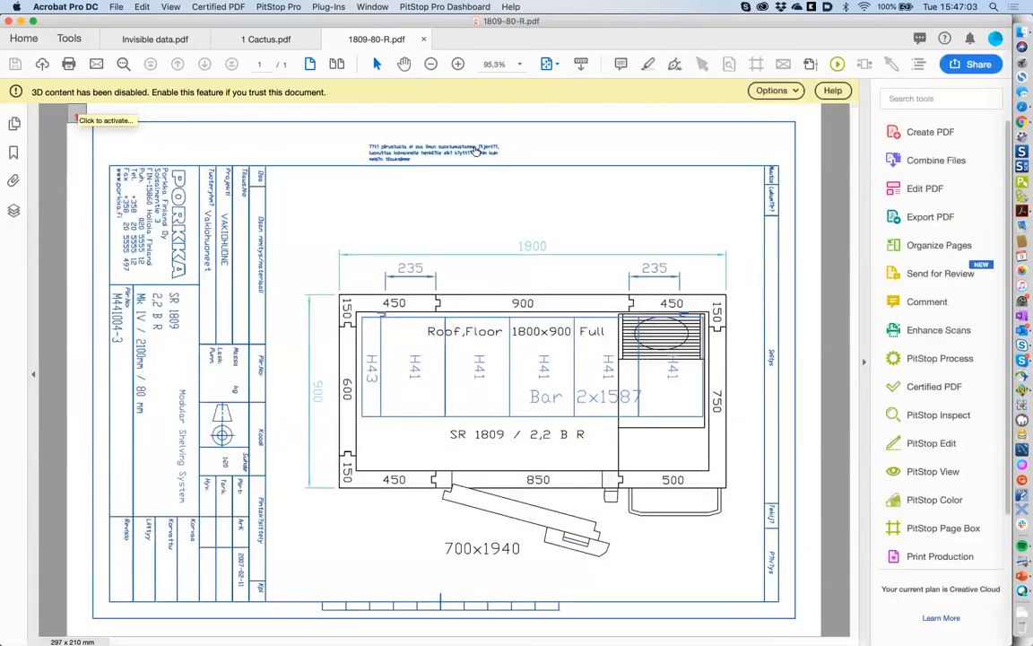
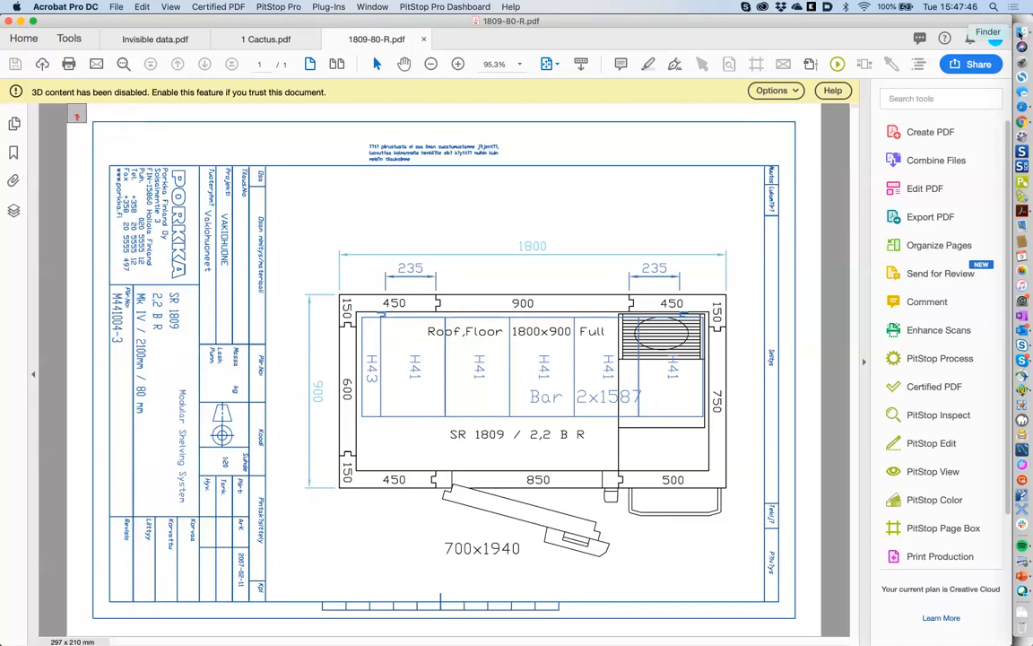
- Open 1815-80-R.pdf from the Incotech PS H folder in Acrobat and show the Enfocus Inspector beside it
click(1019, 34)
click(425, 422)
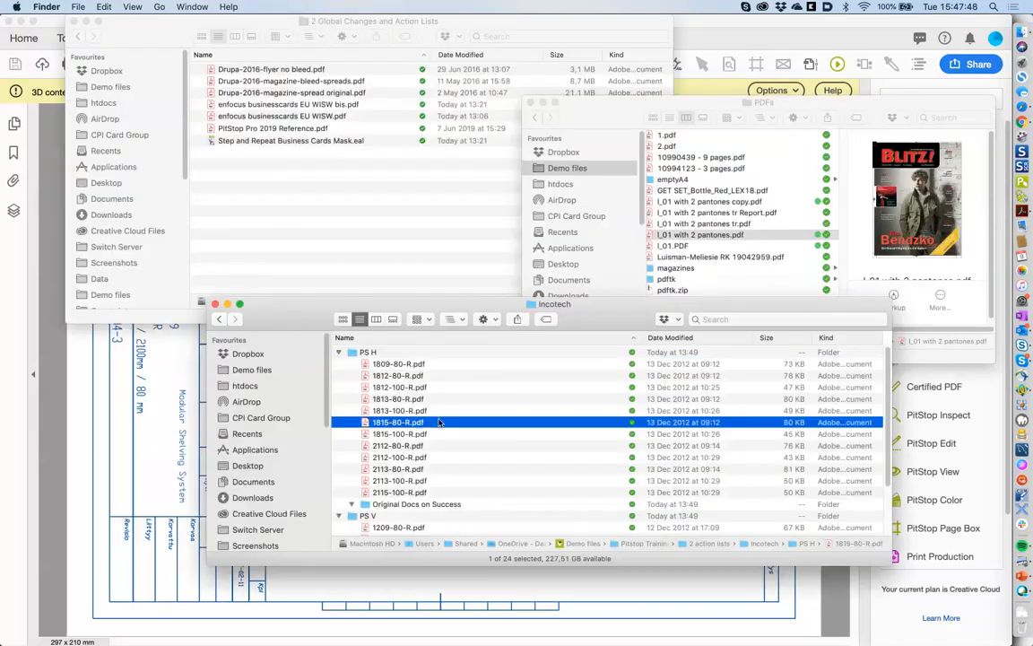
double_click(427, 423)
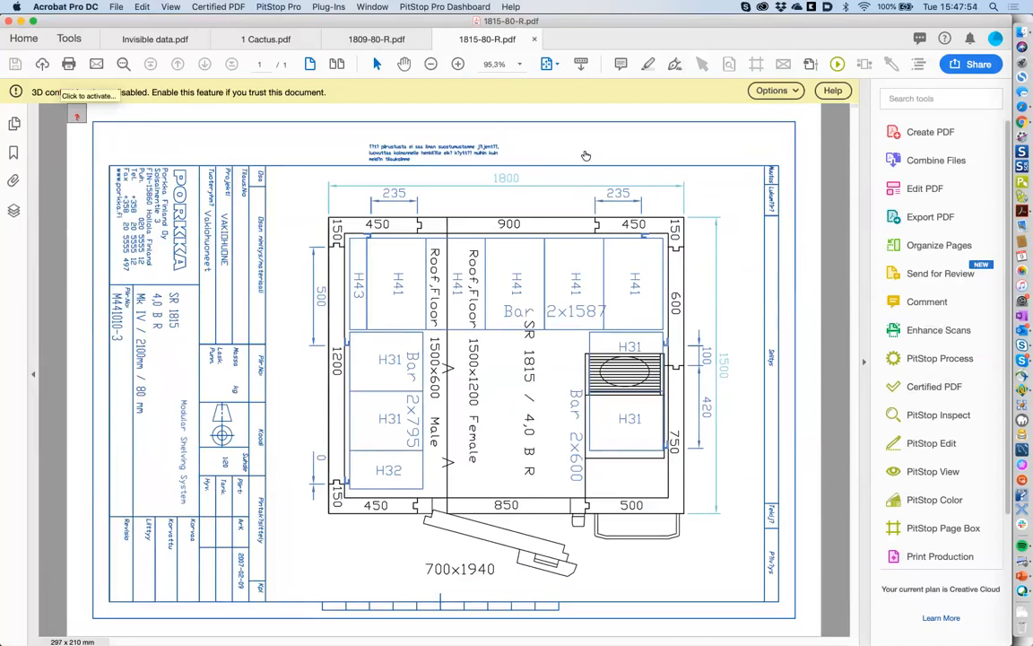
click(704, 65)
drag(538, 169, 717, 355)
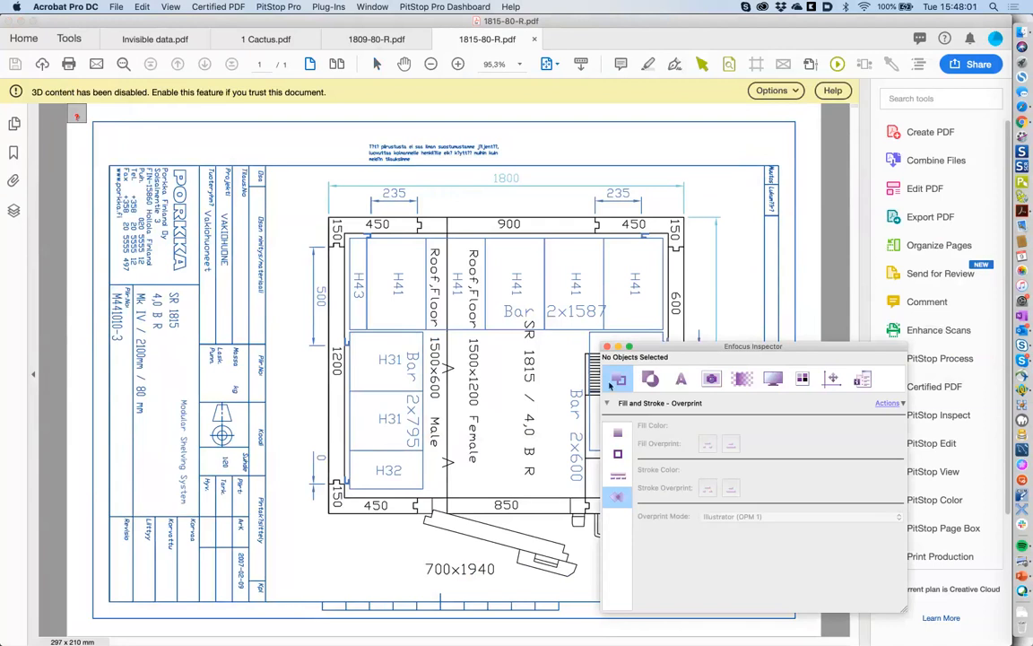
- Inspect the fill and stroke colour of the H41 Bar path, then marquee-select the whole drawing
click(618, 375)
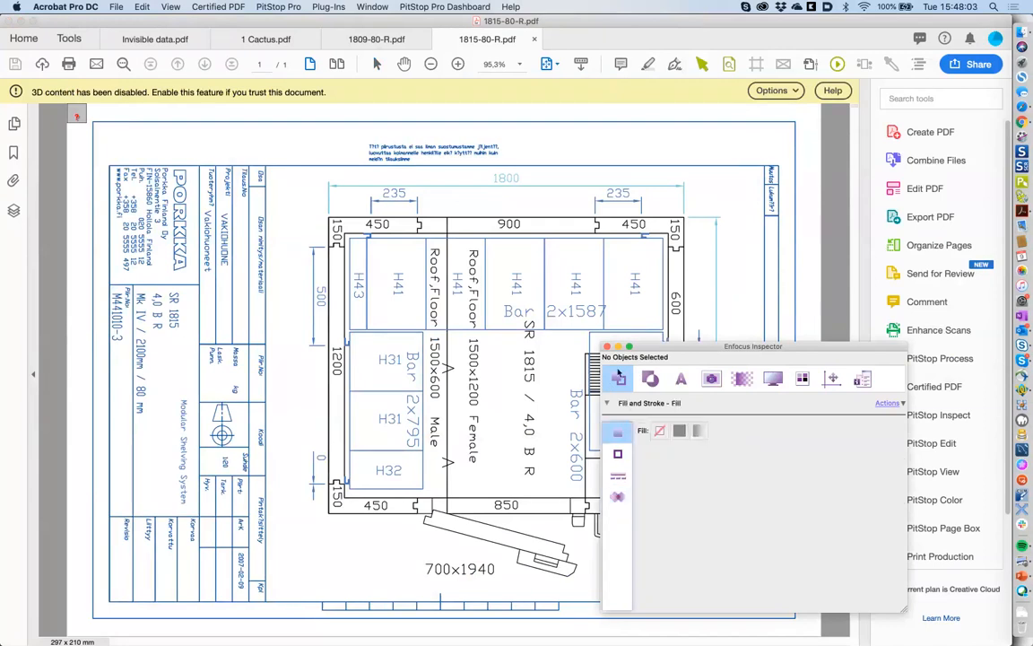
click(514, 240)
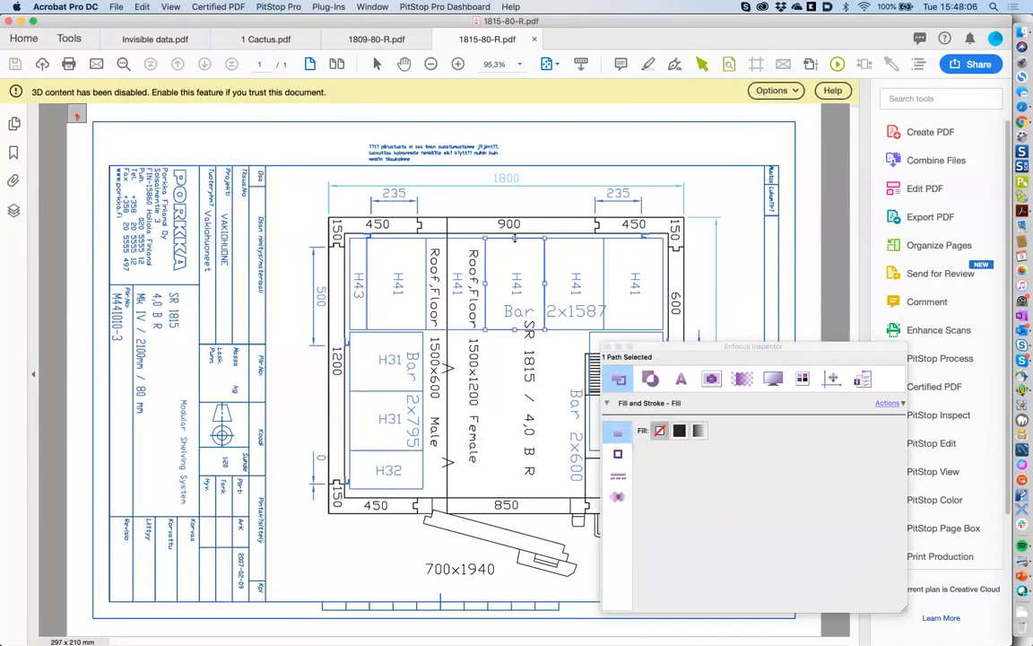
click(628, 454)
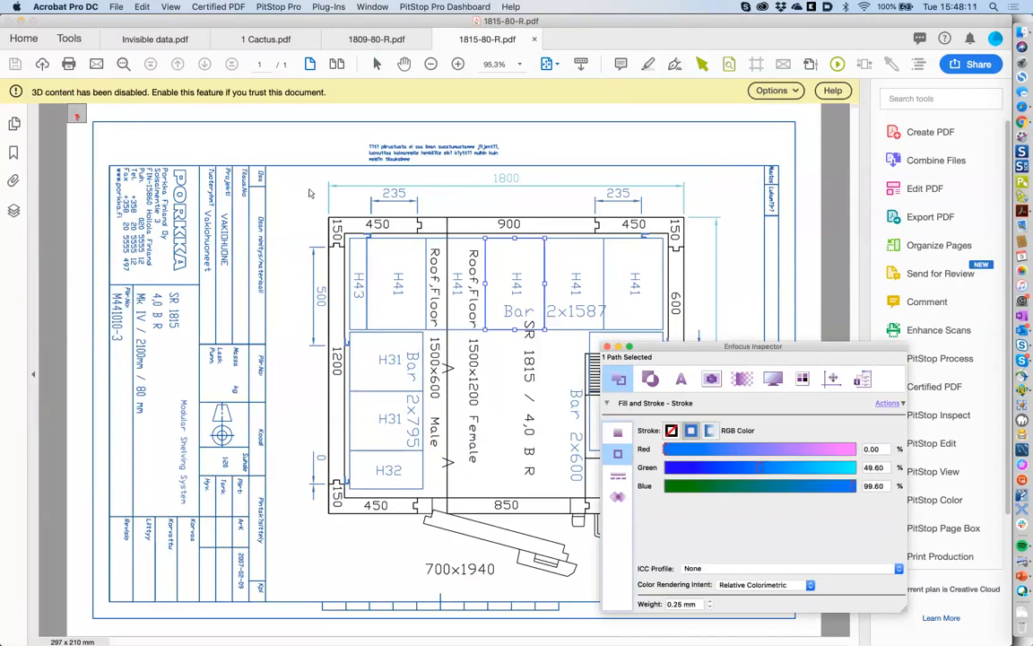
click(309, 194)
drag(291, 171, 719, 538)
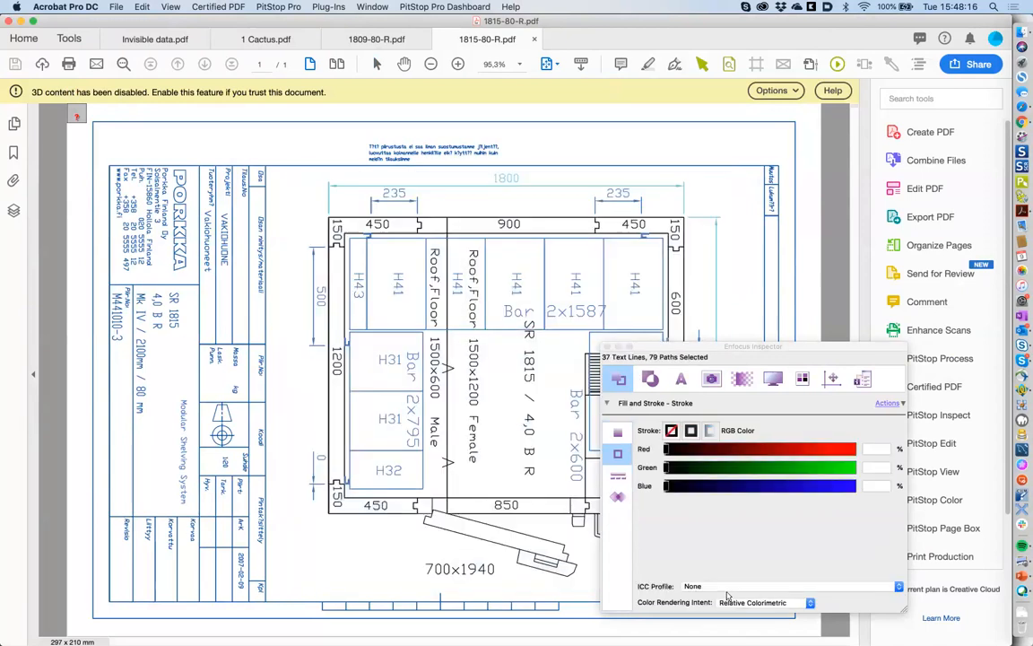
- Deselect the drawing, move the Inspector aside, and bring up the PitStop Edit tool set
drag(722, 347, 910, 376)
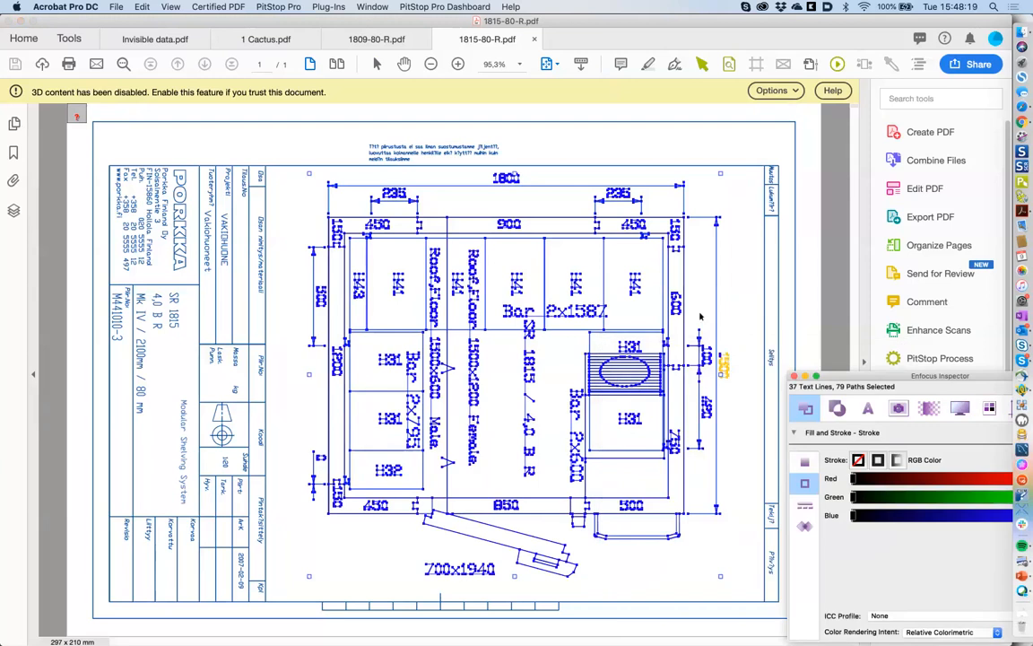
mouse_move(827, 382)
mouse_down()
mouse_move(808, 364)
mouse_move(684, 324)
mouse_up()
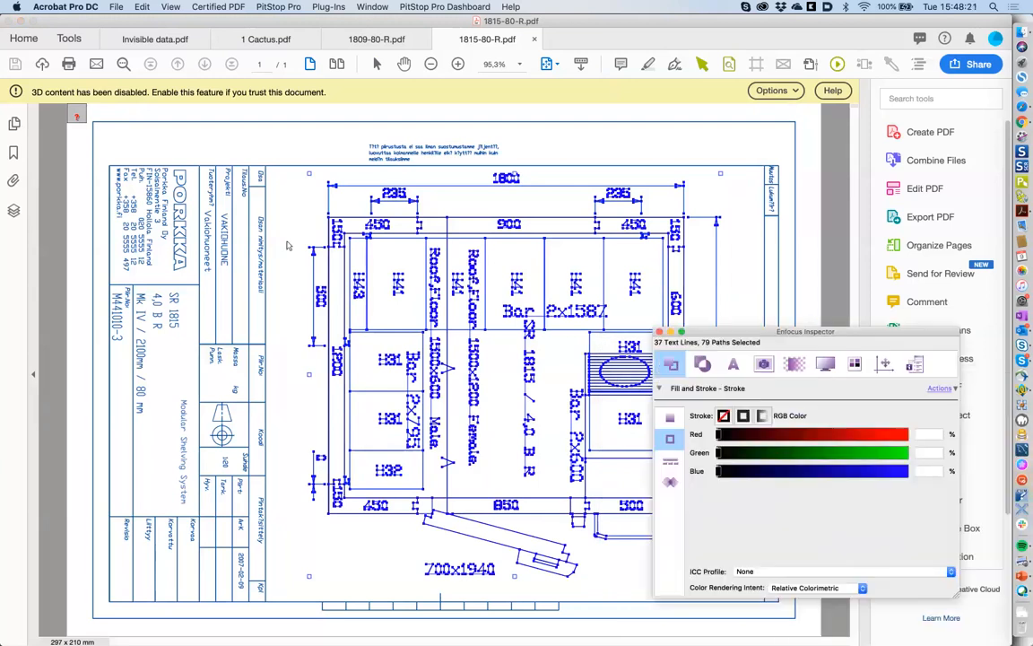
click(258, 200)
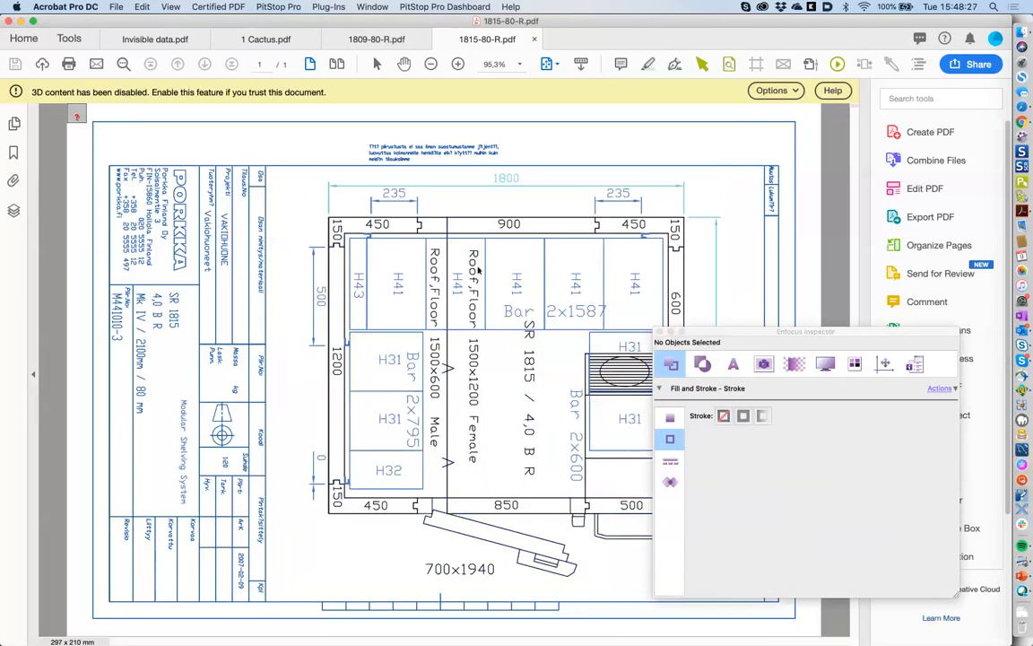
drag(743, 336, 607, 333)
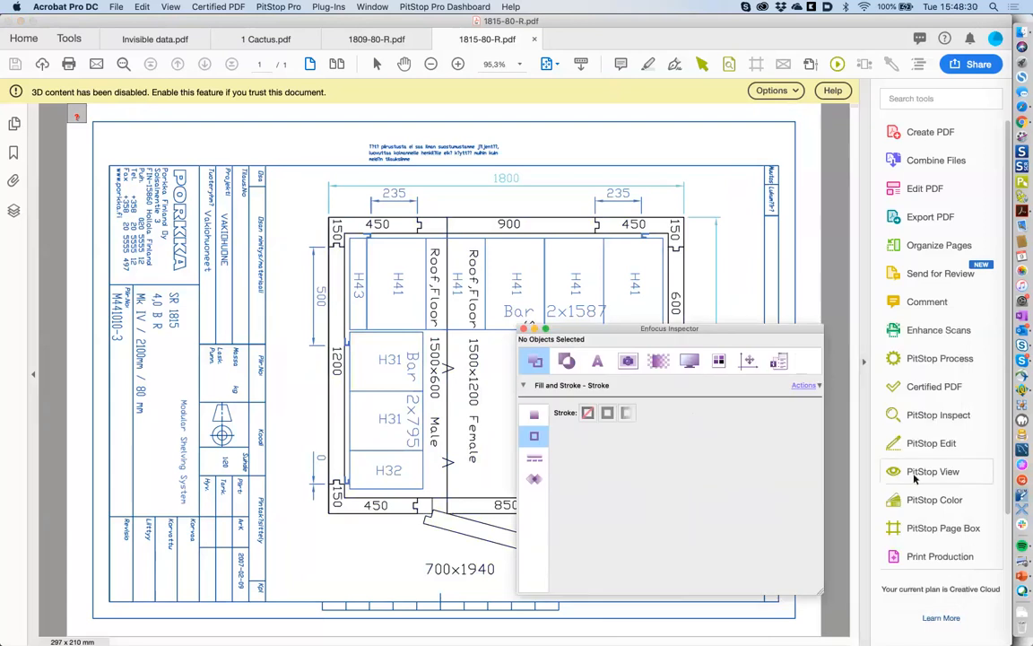
drag(768, 327, 722, 326)
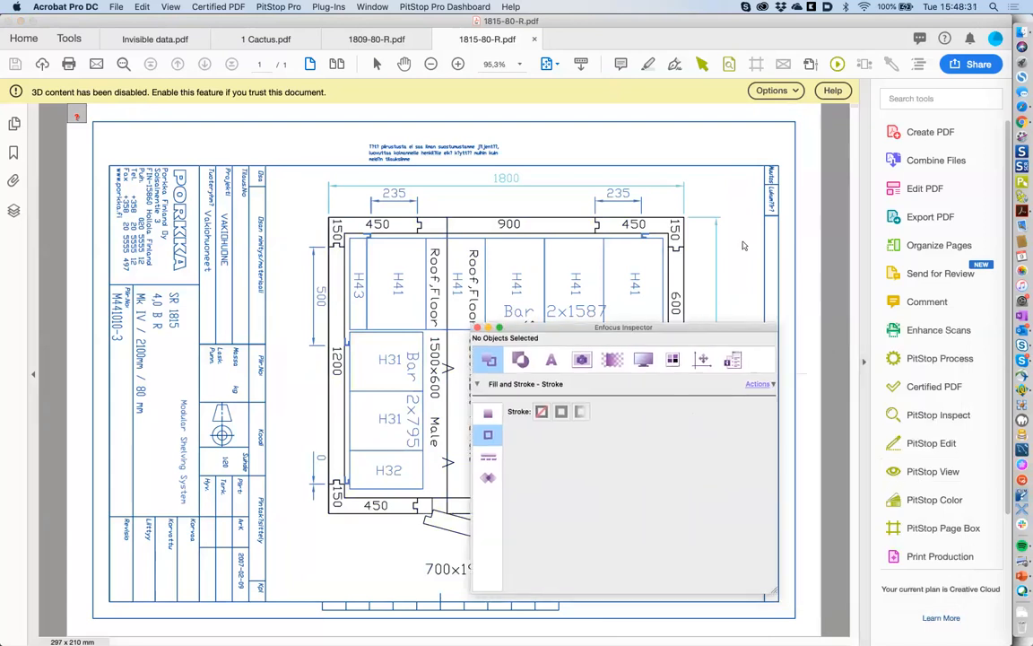
click(931, 449)
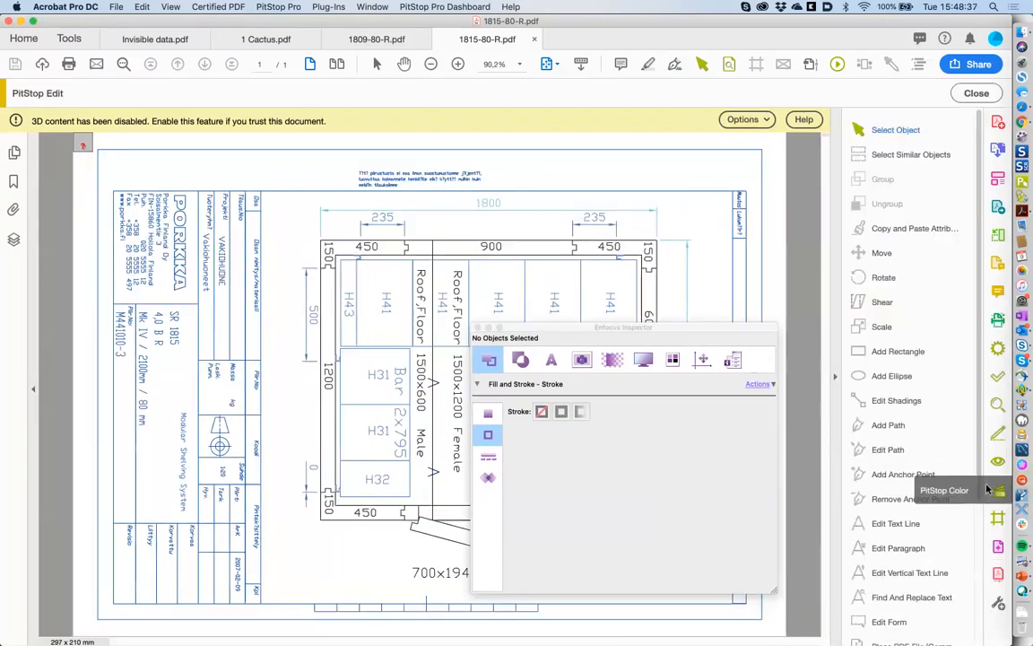
- Compare stroke colours of the H43 rectangle, title-block lines, dimension line and outer frame
scroll(897, 502, down, 5)
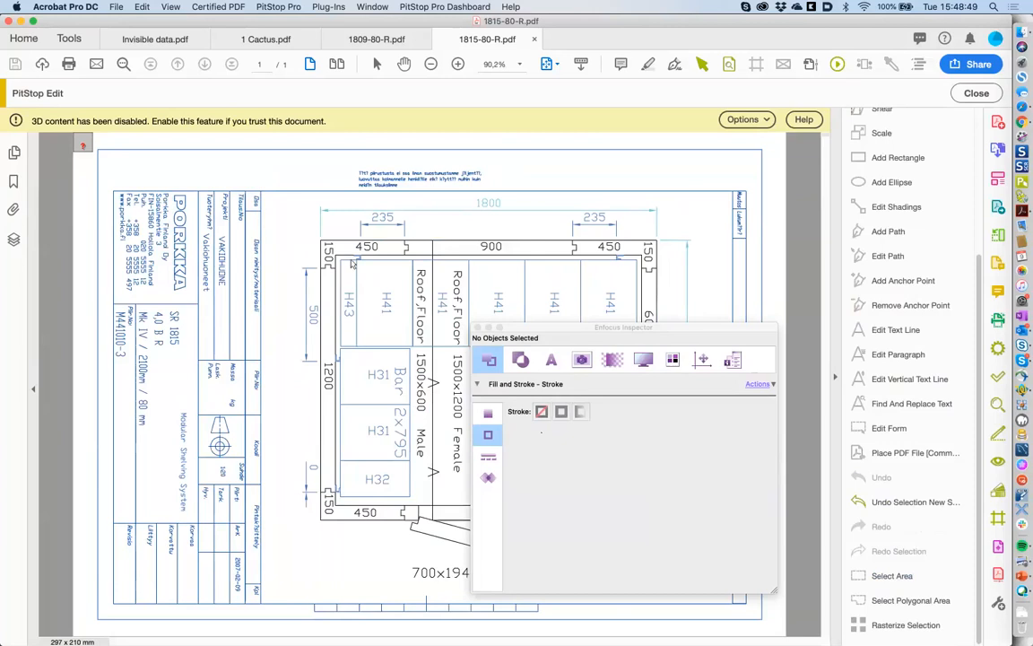
drag(523, 333, 606, 355)
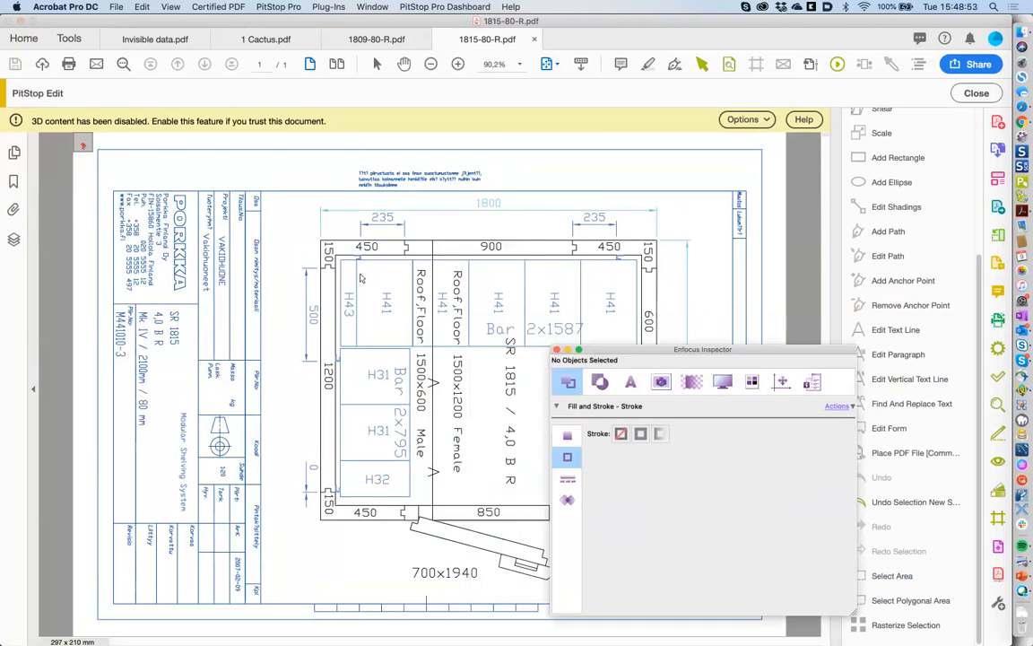
click(358, 280)
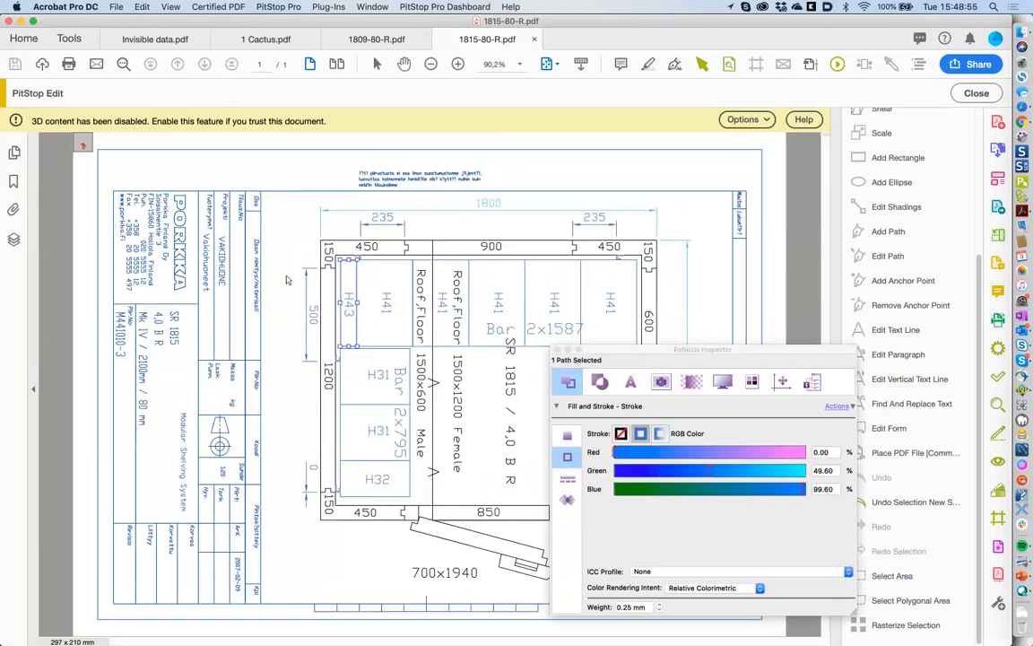
click(262, 335)
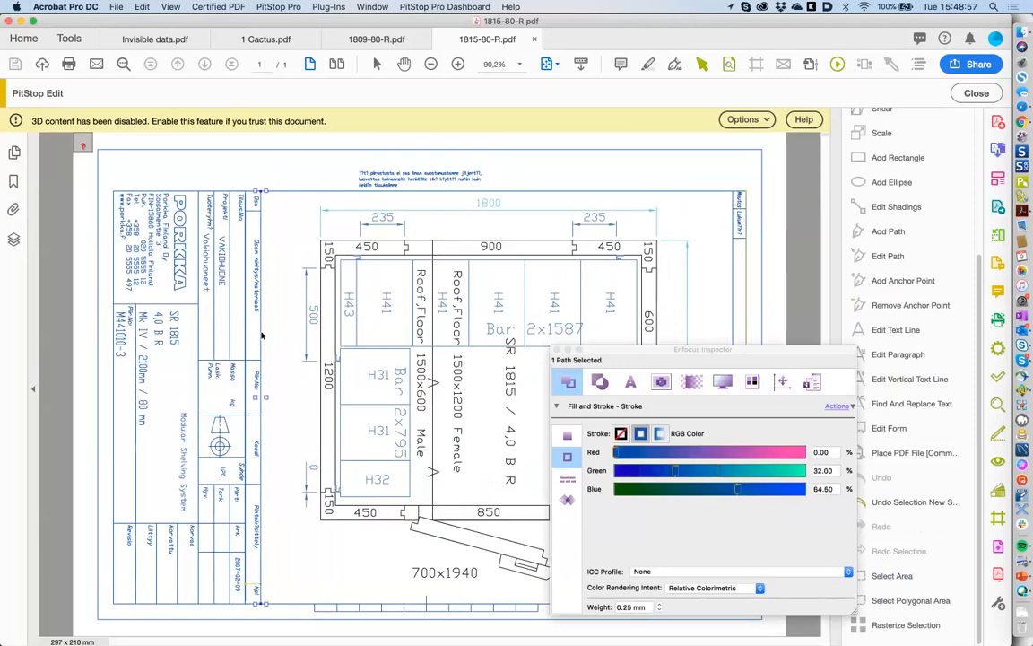
click(314, 319)
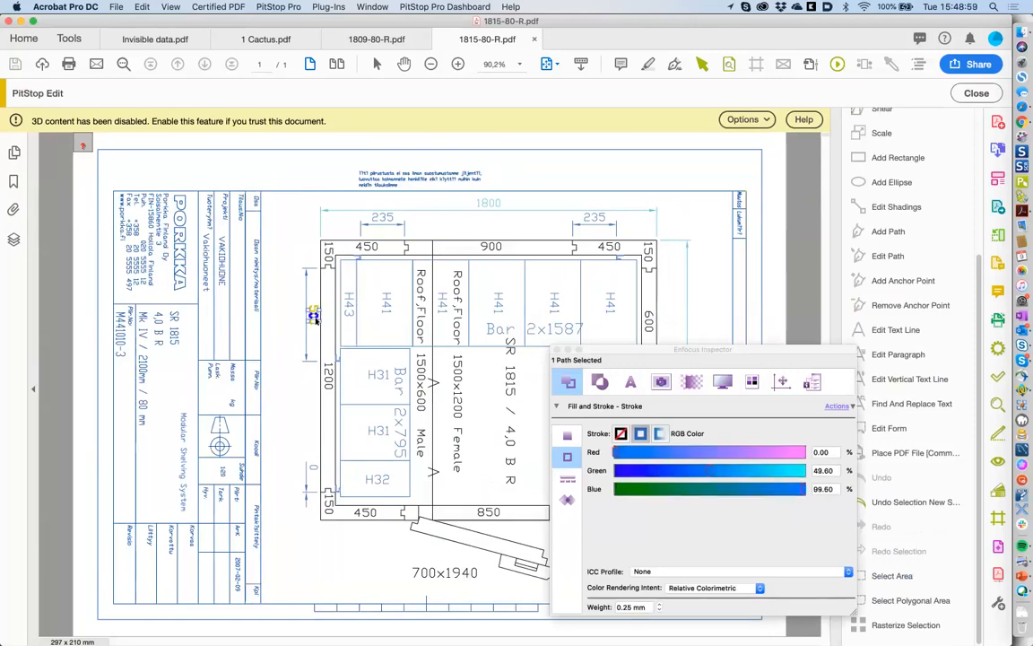
click(262, 332)
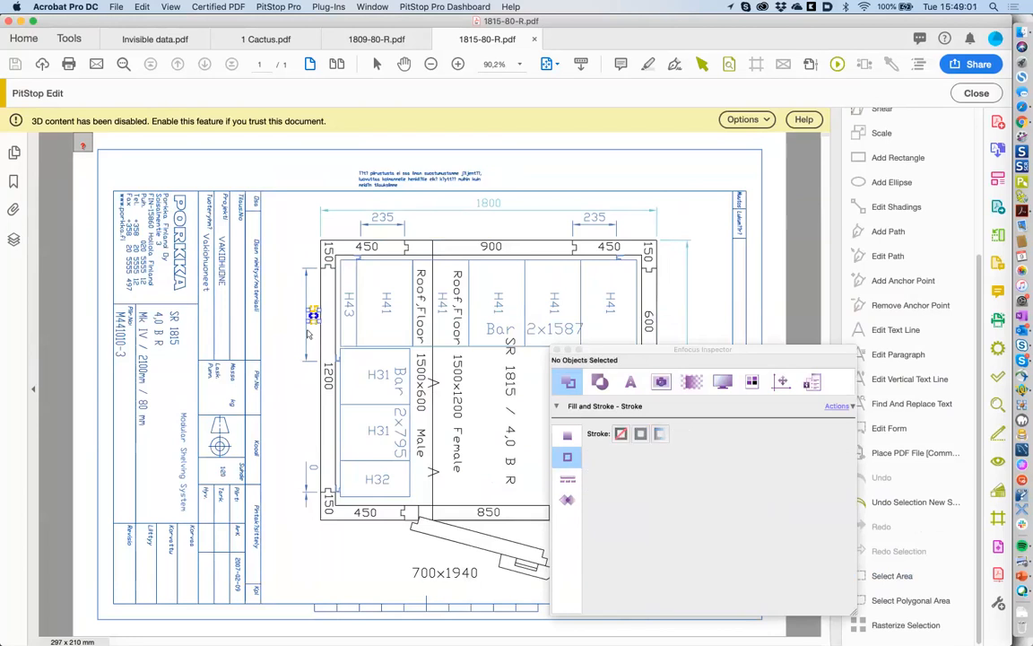
click(356, 330)
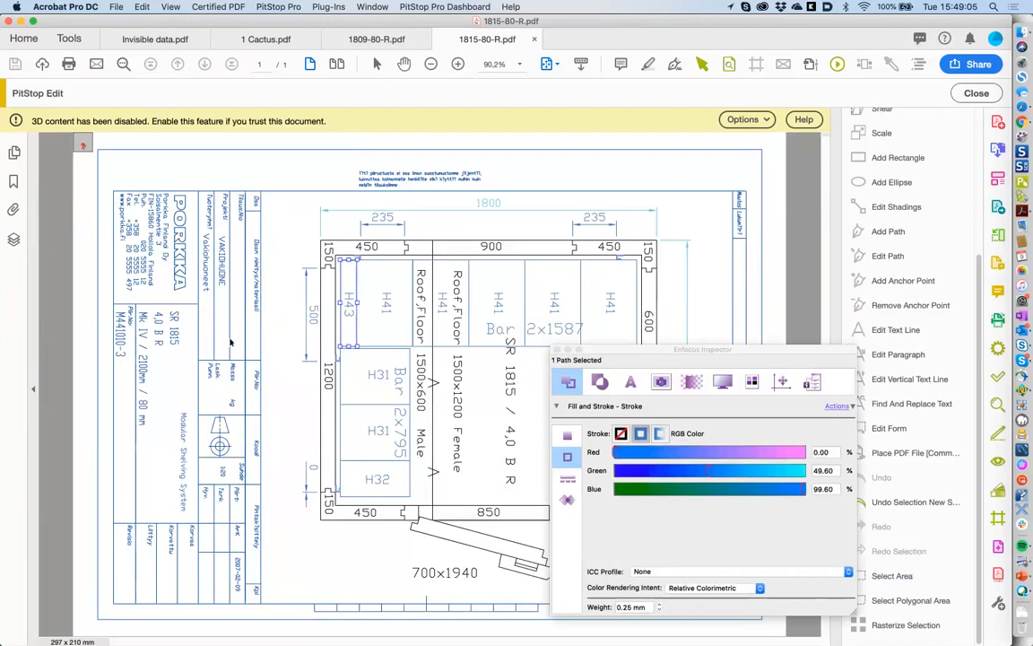
click(210, 309)
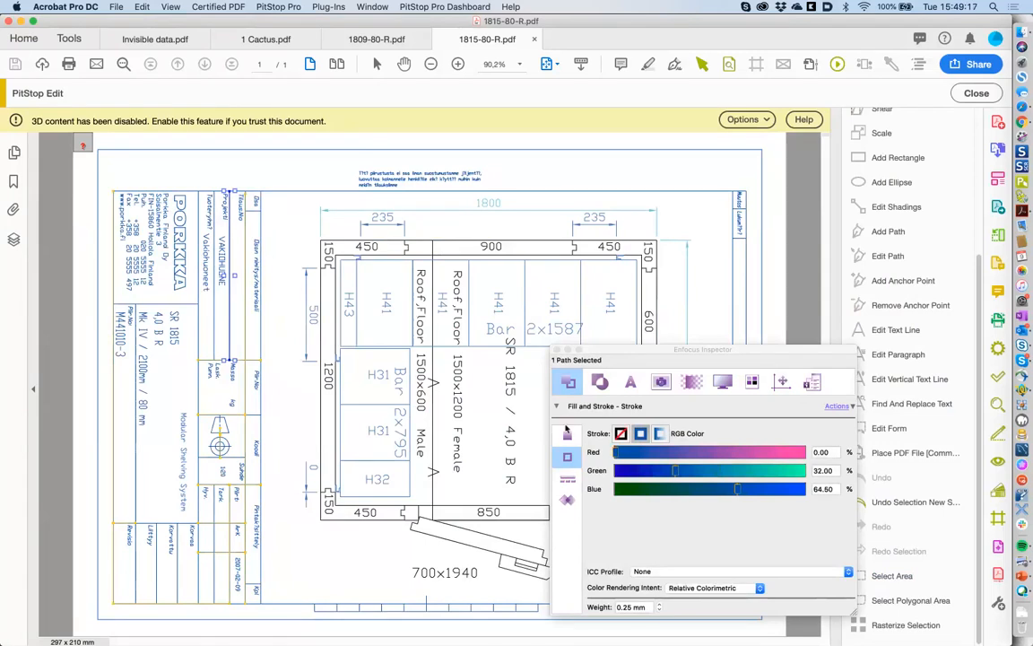
click(478, 253)
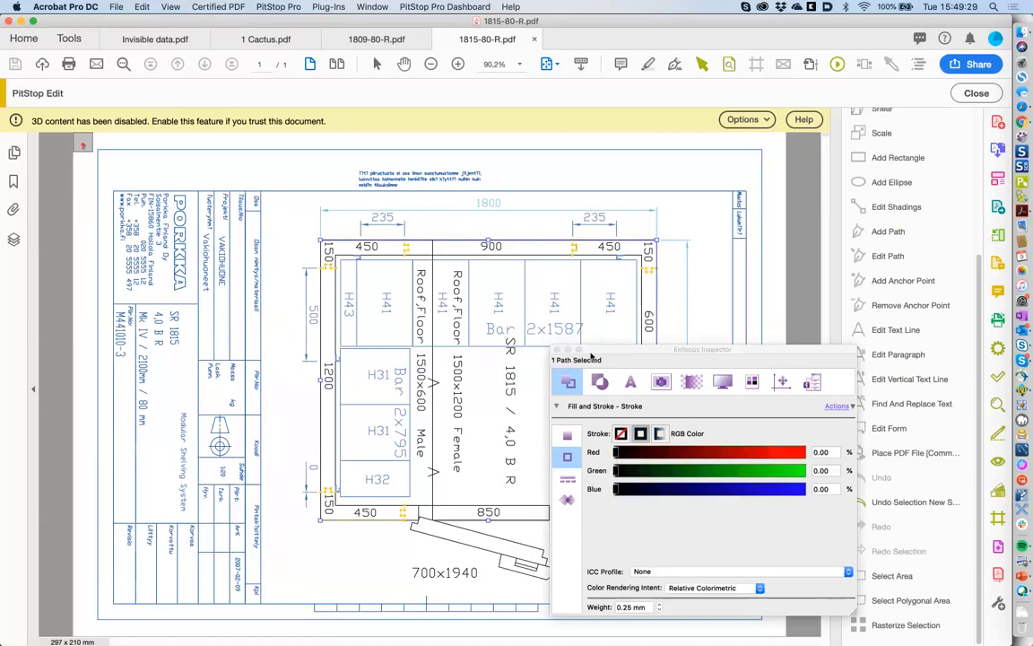
- Check the Modular Shelving System and Mk IV / 2100mm text, briefly viewing the drawing as wireframe
drag(591, 357, 693, 287)
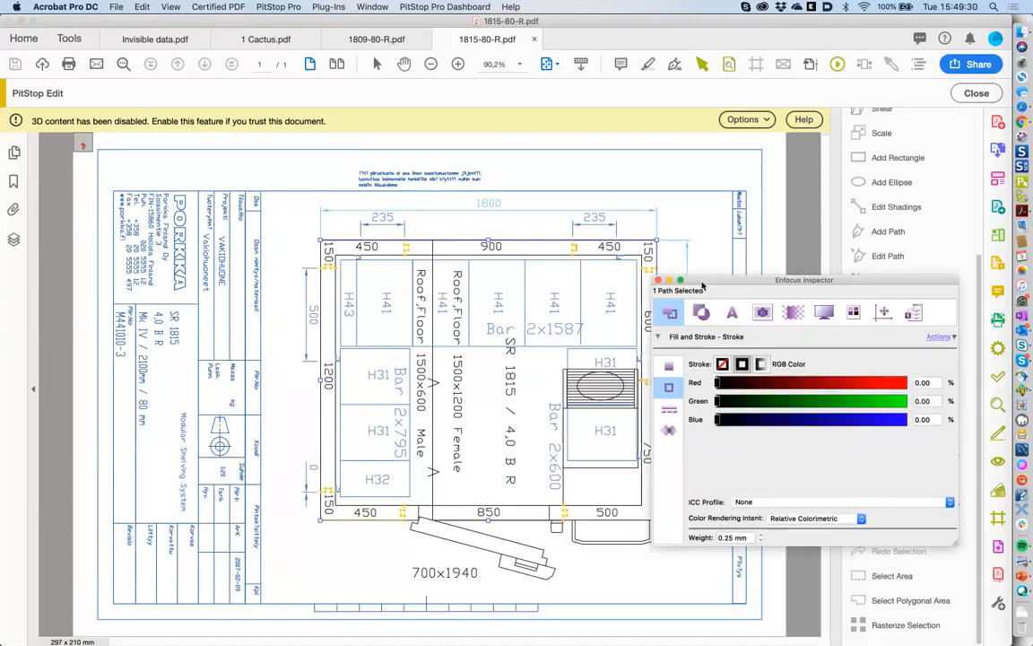
click(185, 439)
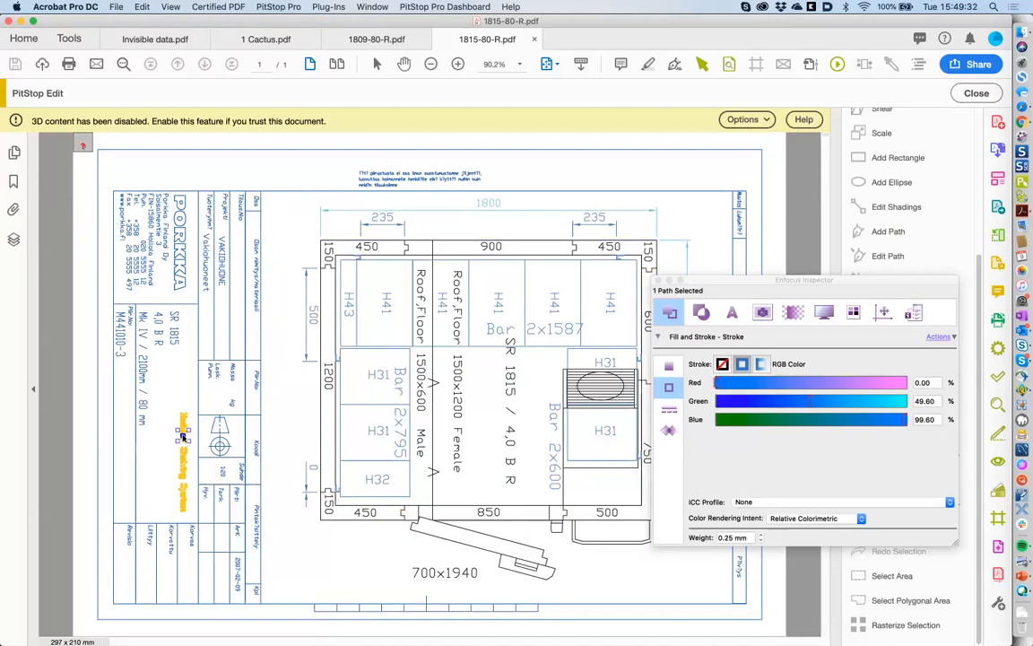
click(148, 377)
click(142, 274)
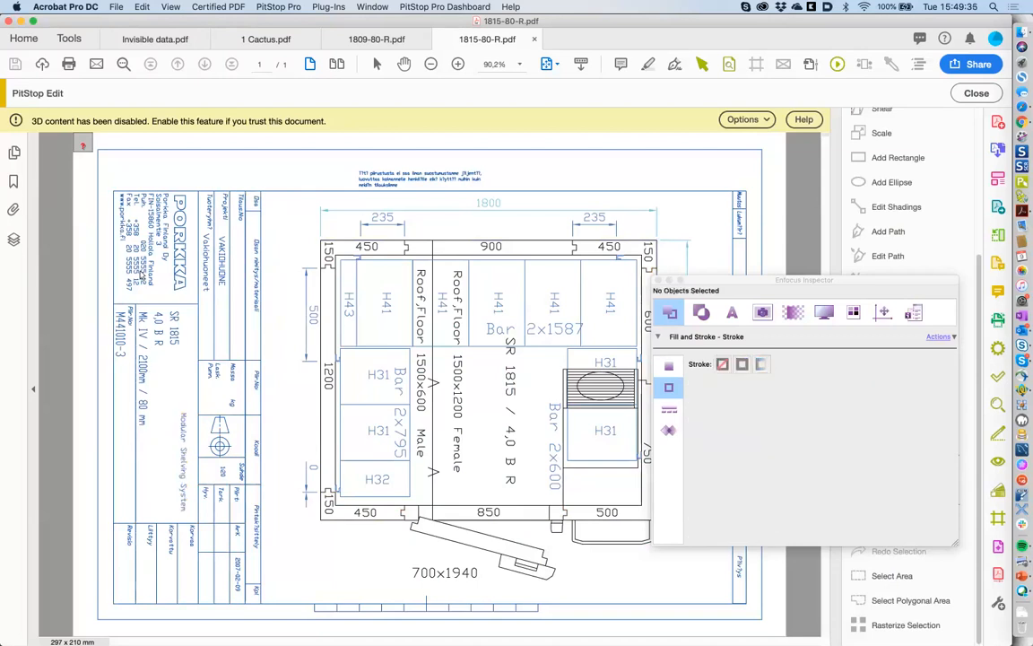
click(784, 67)
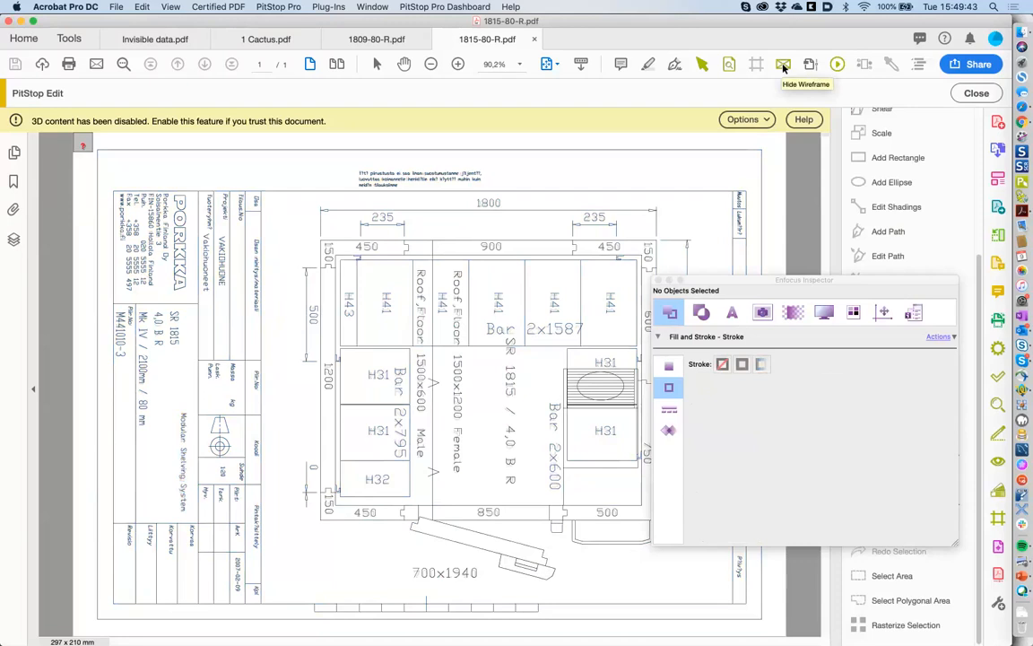
click(784, 68)
- Review the text properties of the title text including SR 1815, then deselect and close the Inspector
click(183, 422)
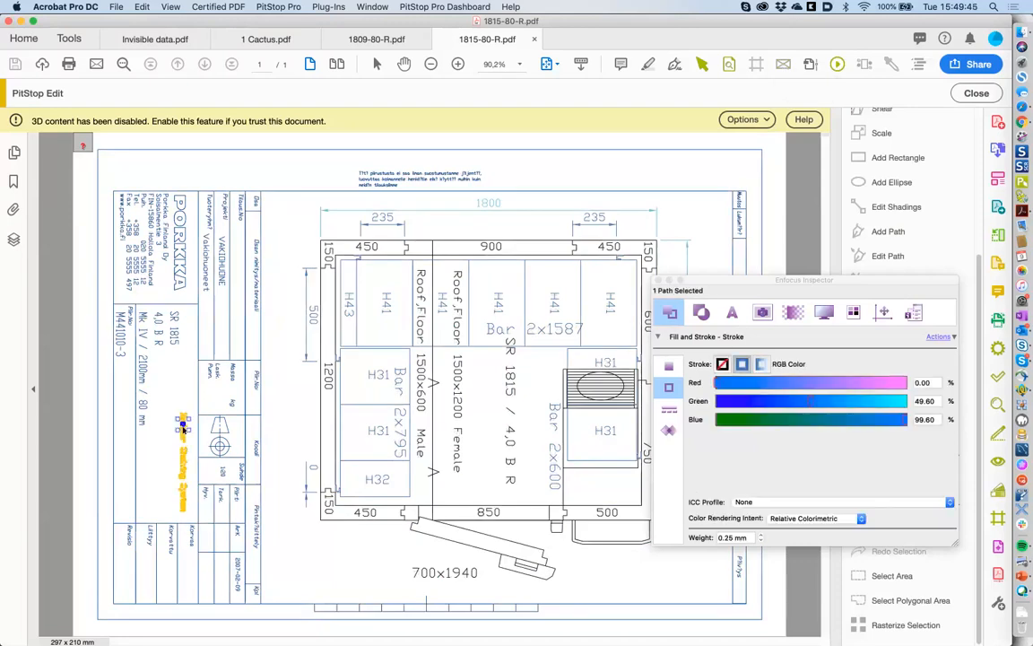
click(734, 311)
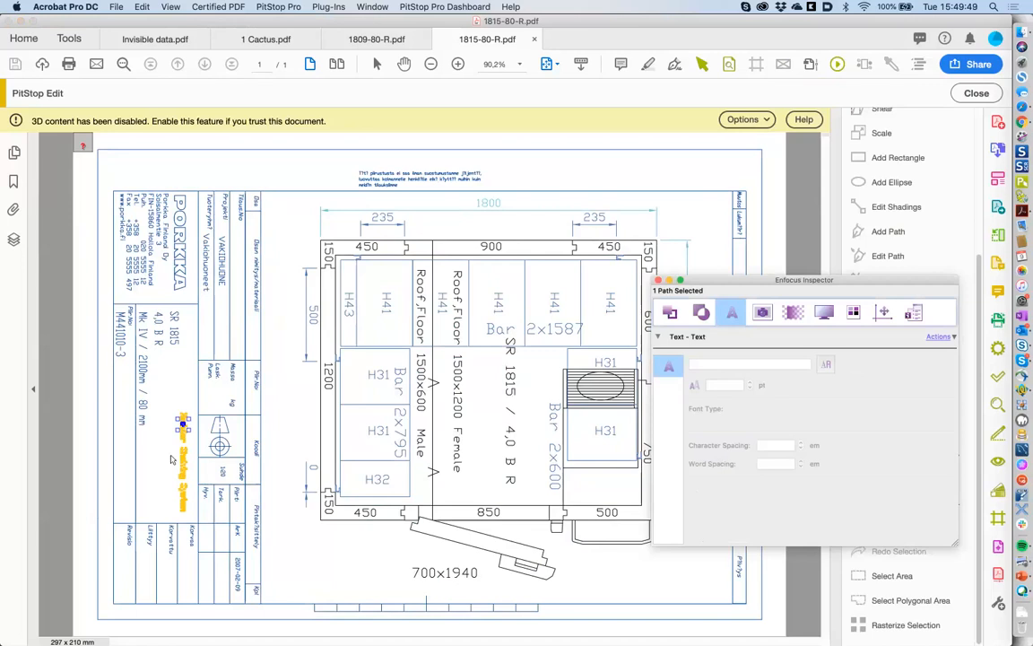
click(172, 459)
click(142, 369)
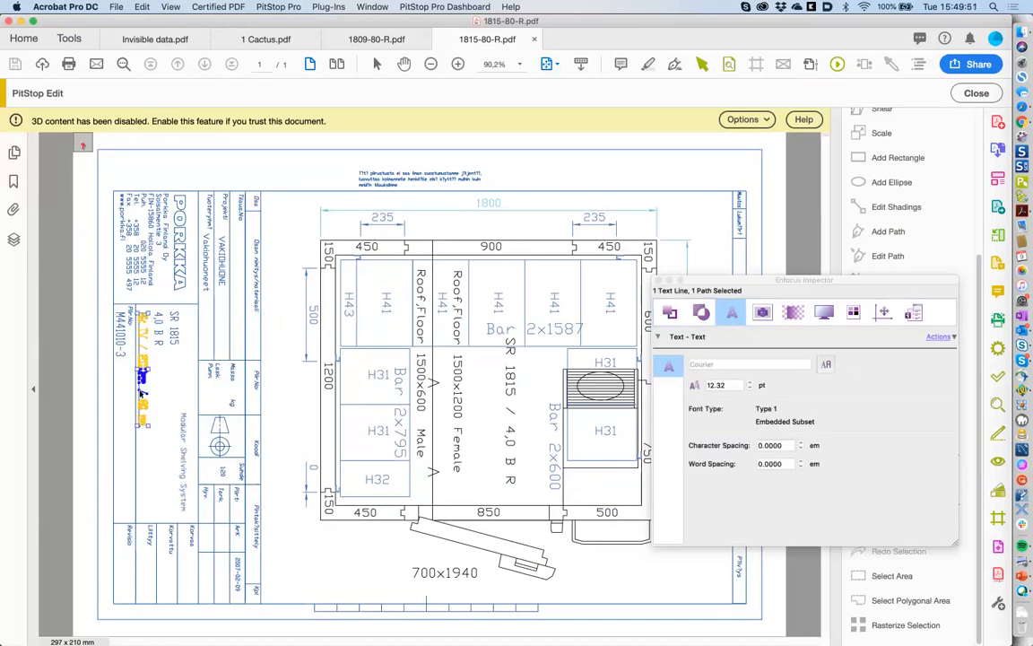
drag(181, 351, 158, 311)
click(638, 314)
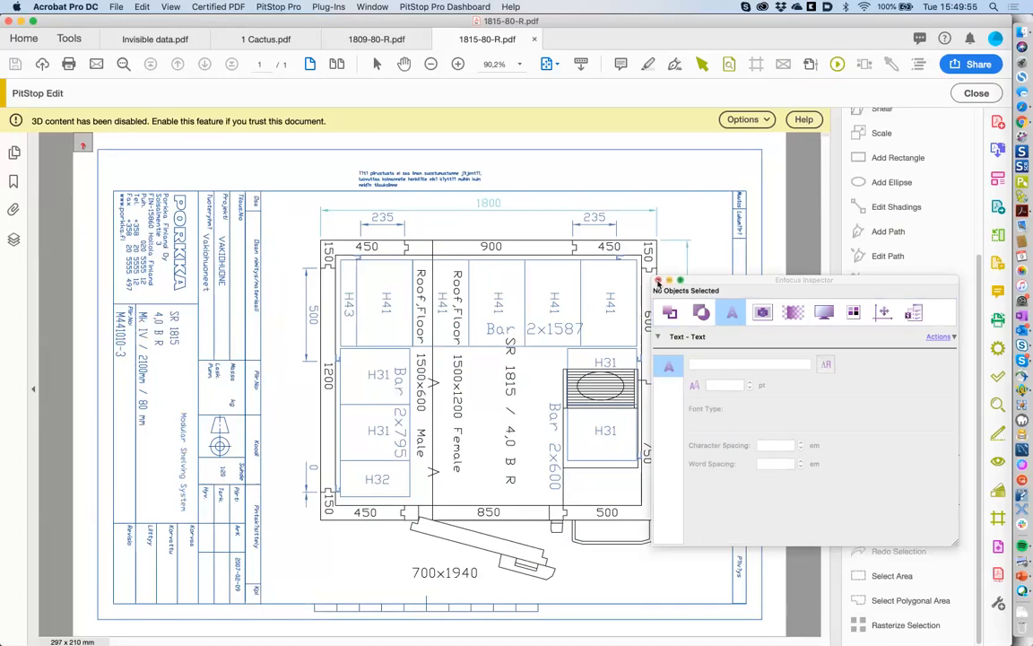
click(657, 281)
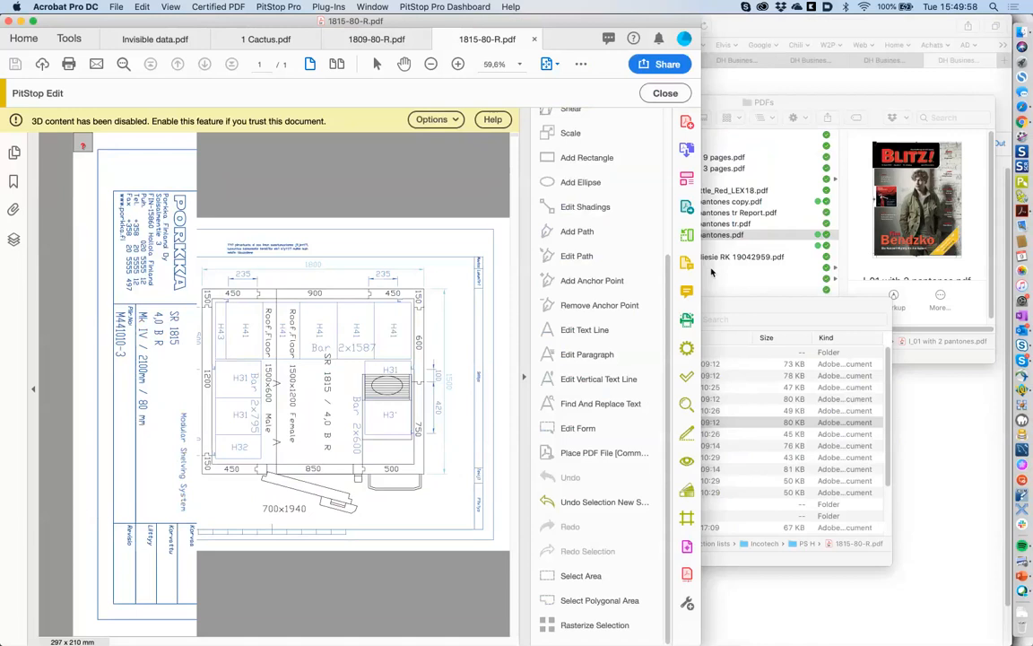
- Find Incotech H by searching 'incote', open it in the Action List Editor, and expand Resize boxes 1
key(alt+super+a)
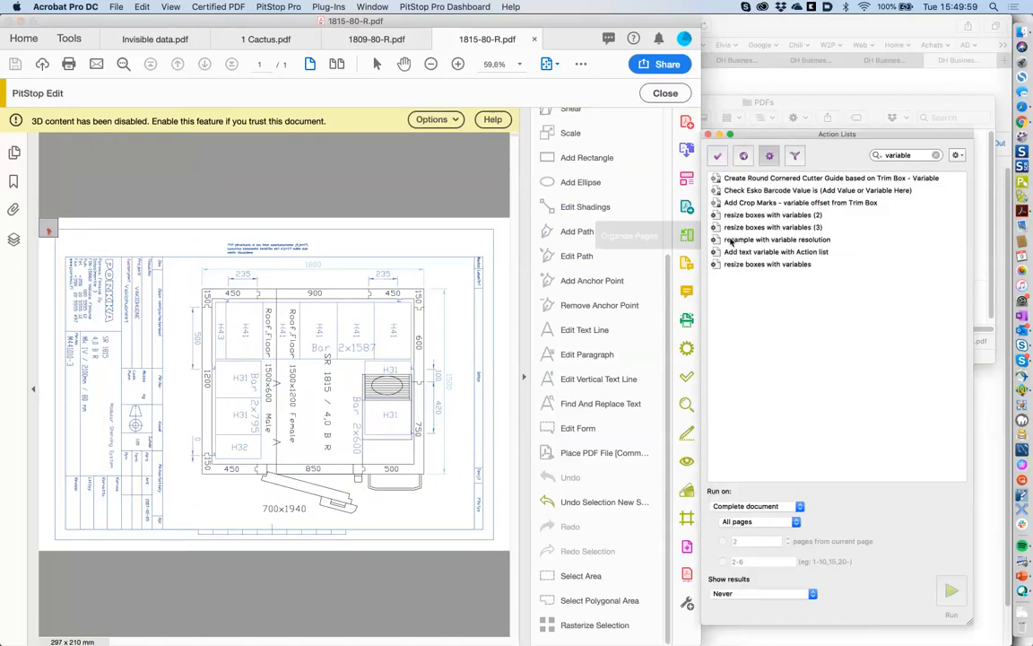
drag(912, 155, 853, 159)
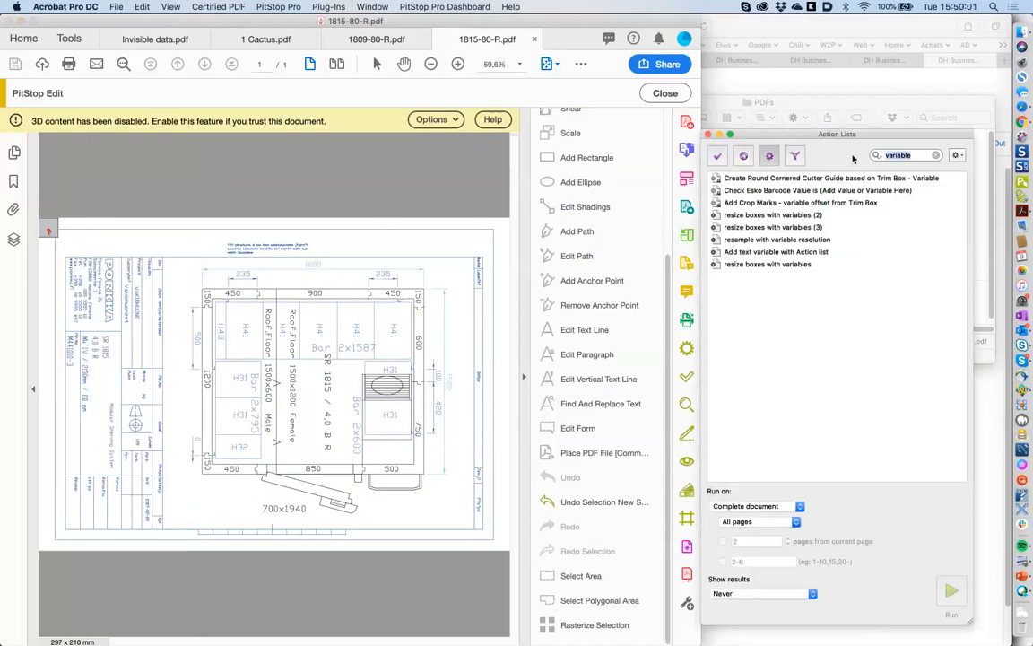
text(incote)
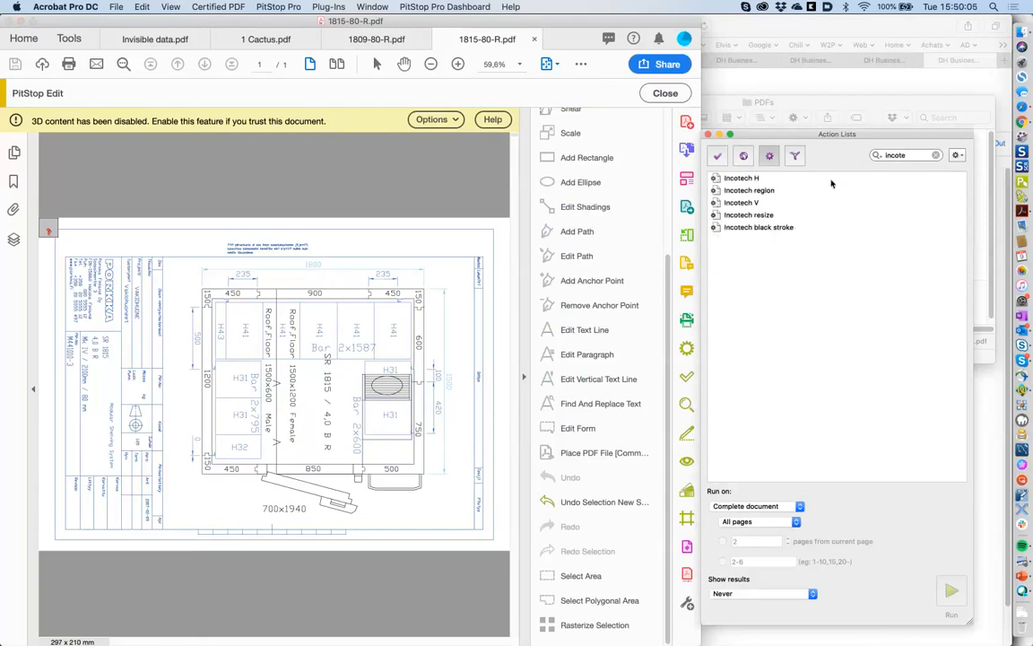
click(830, 182)
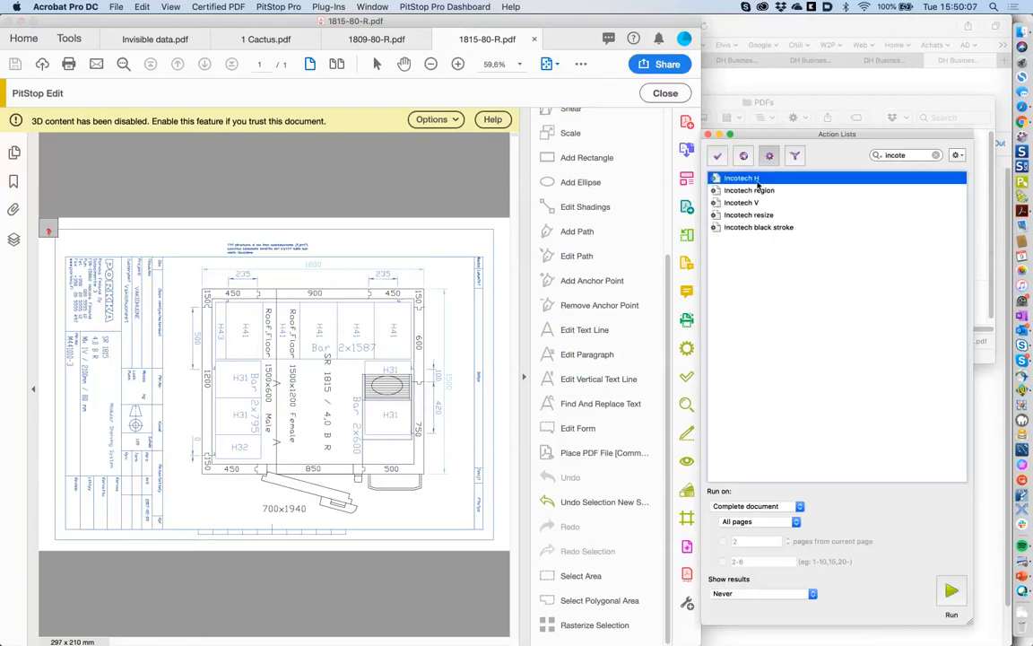
double_click(742, 179)
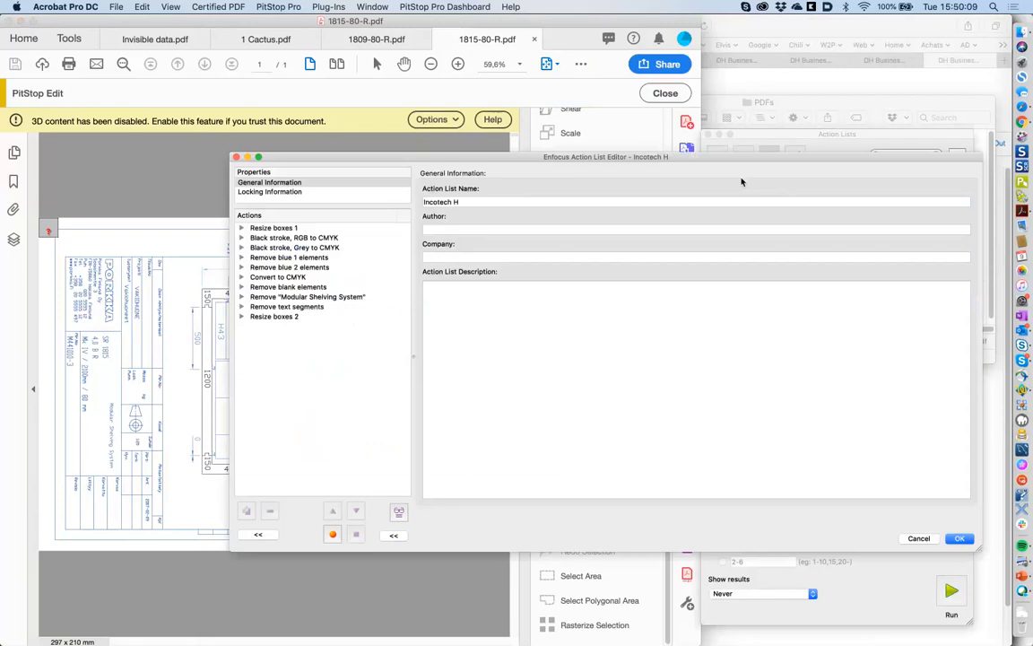
click(242, 229)
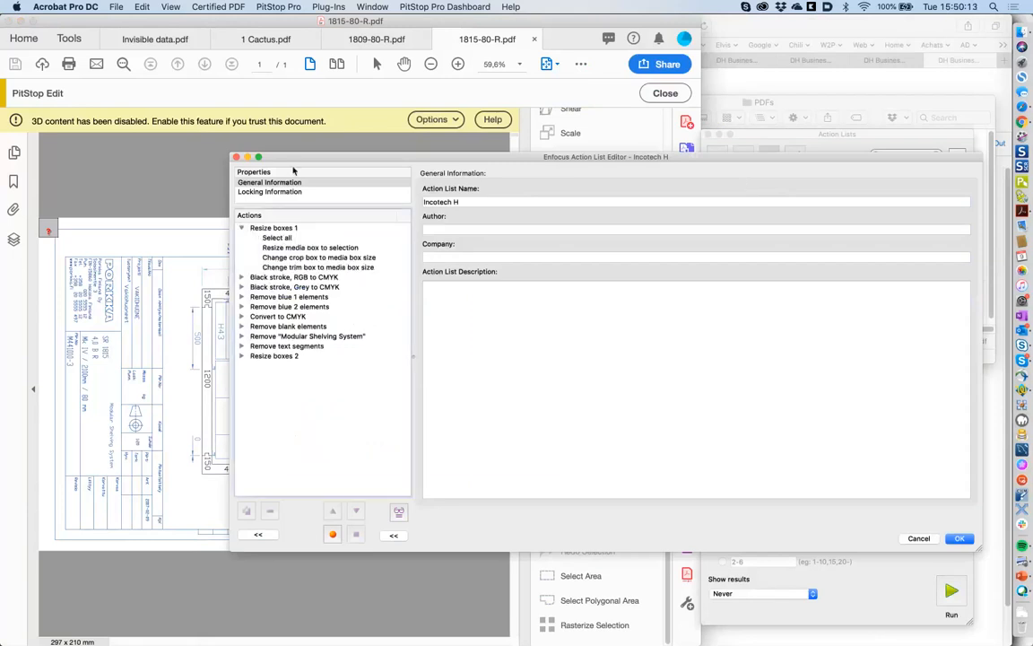
drag(292, 171, 390, 176)
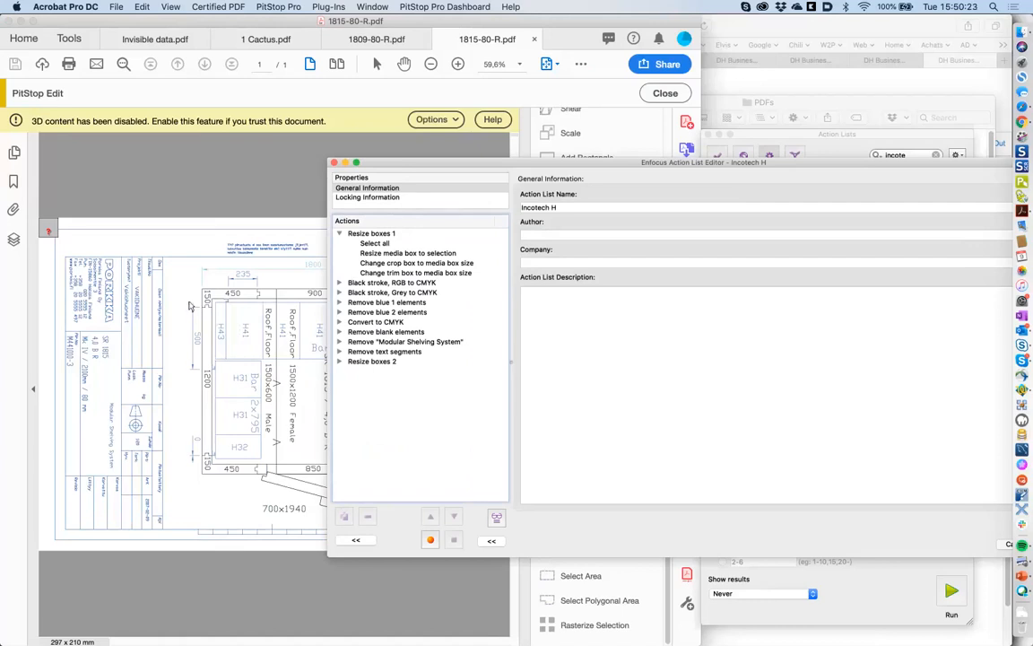
click(392, 244)
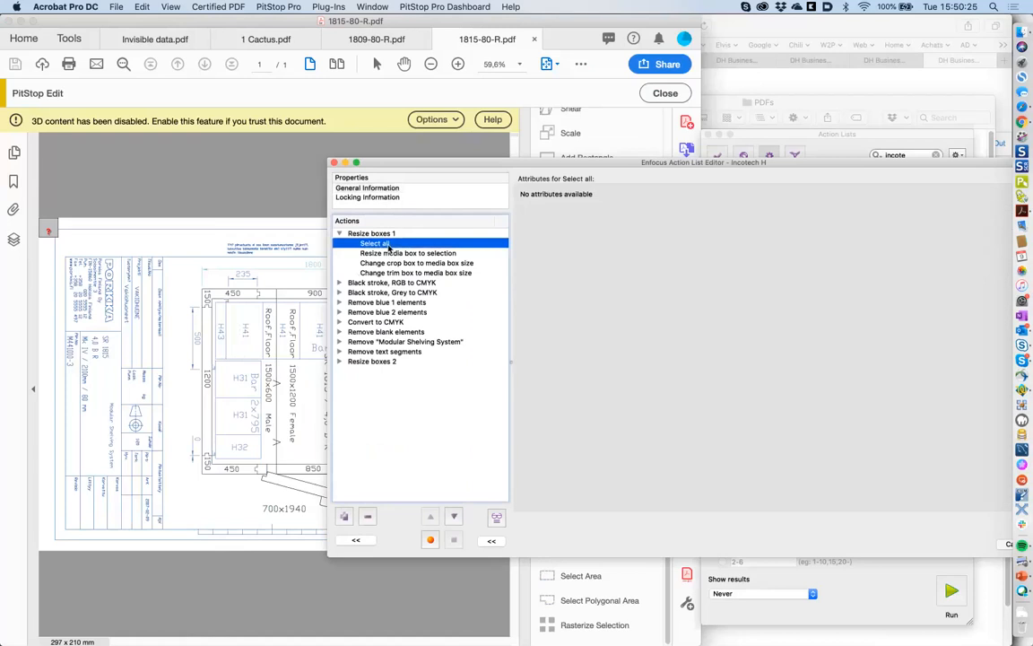
click(399, 254)
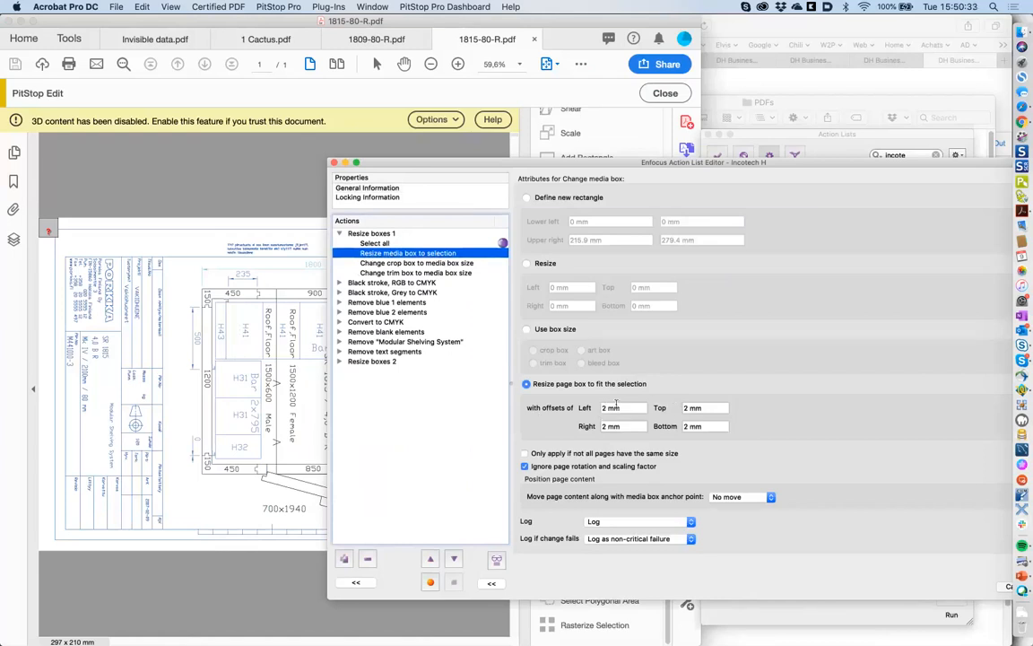
click(427, 265)
click(455, 274)
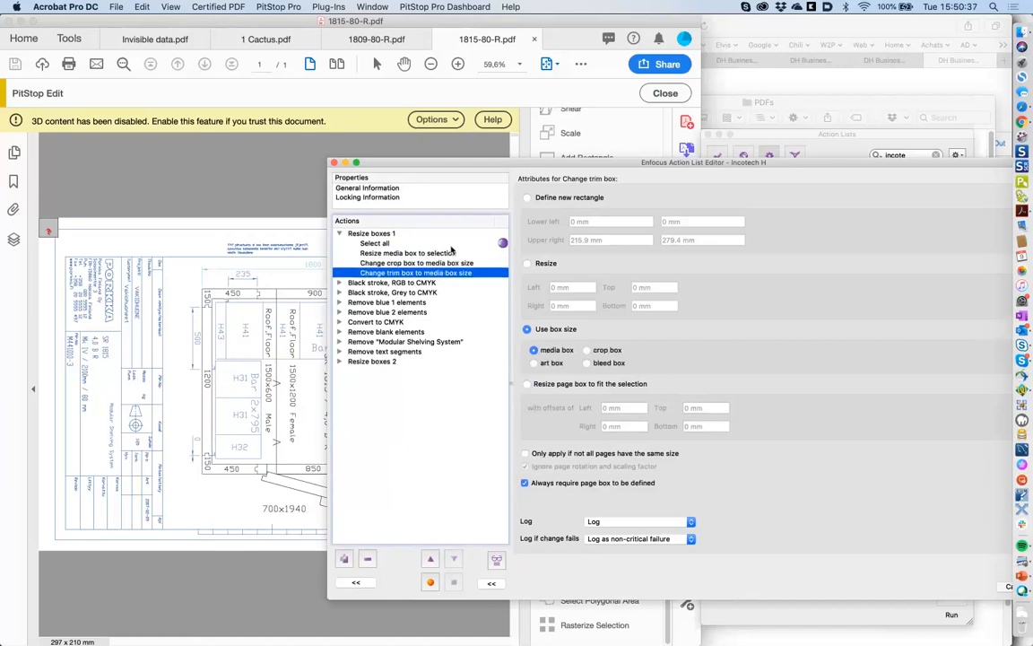
click(339, 282)
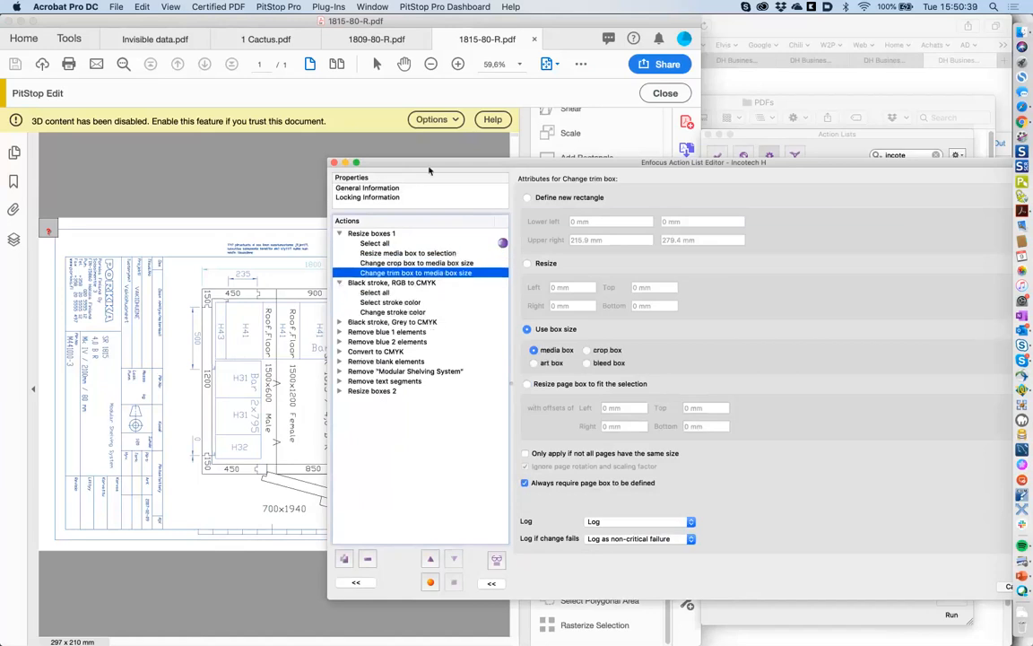
drag(387, 163, 467, 163)
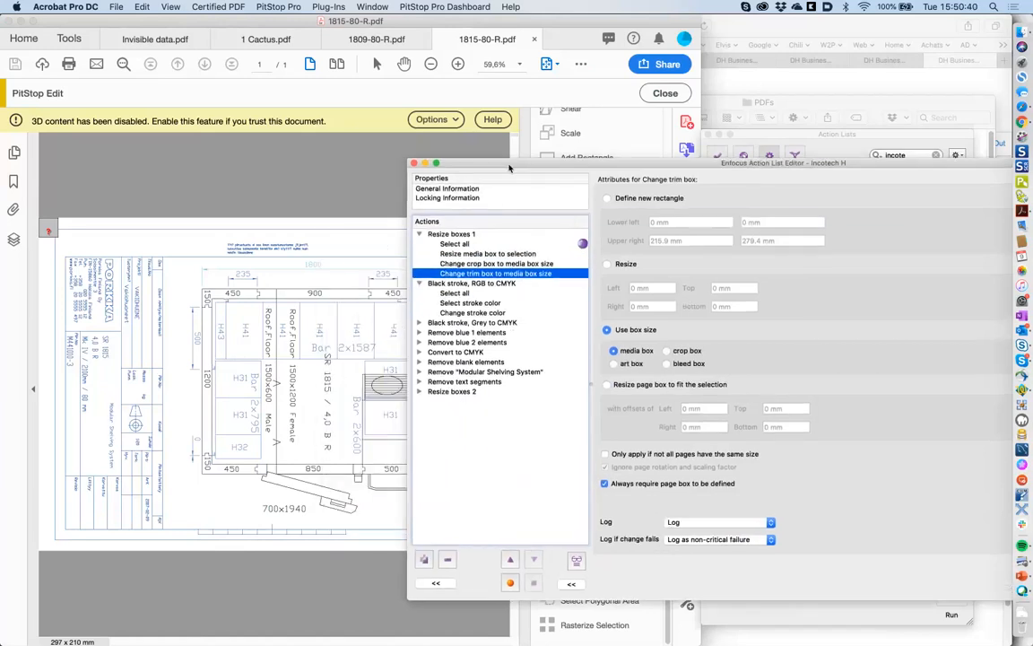
click(419, 284)
click(419, 283)
click(419, 323)
click(419, 362)
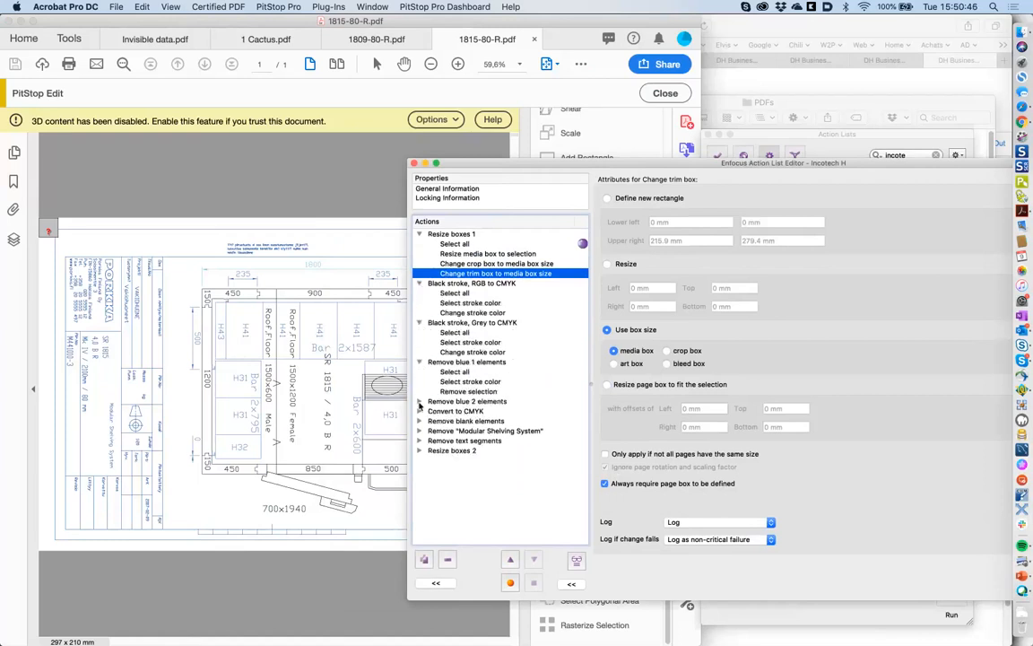
click(420, 411)
click(420, 401)
click(419, 401)
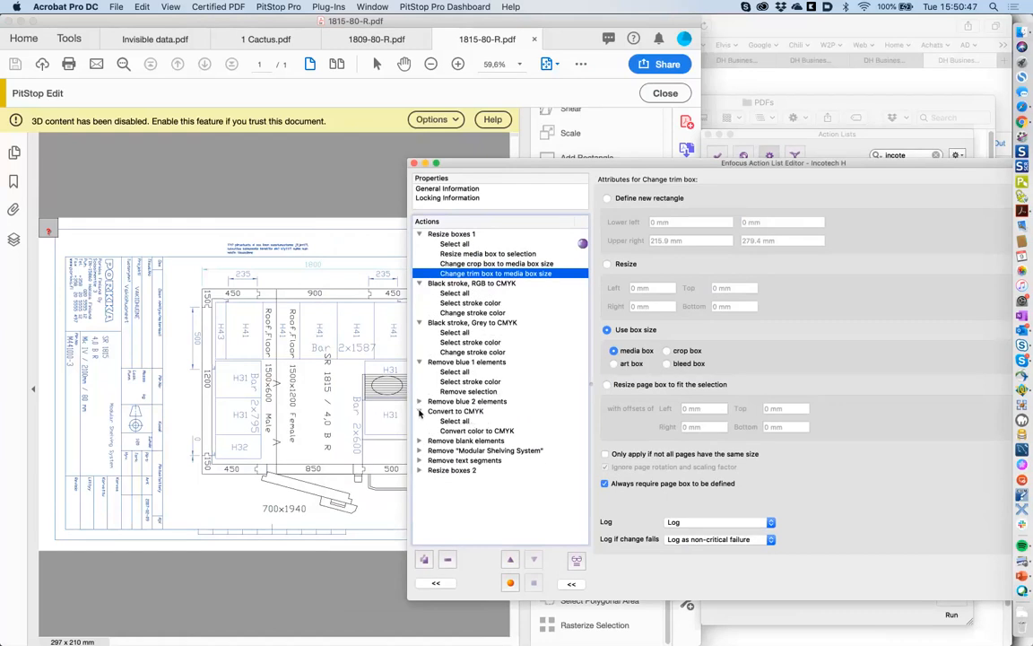
click(418, 410)
click(419, 363)
click(419, 323)
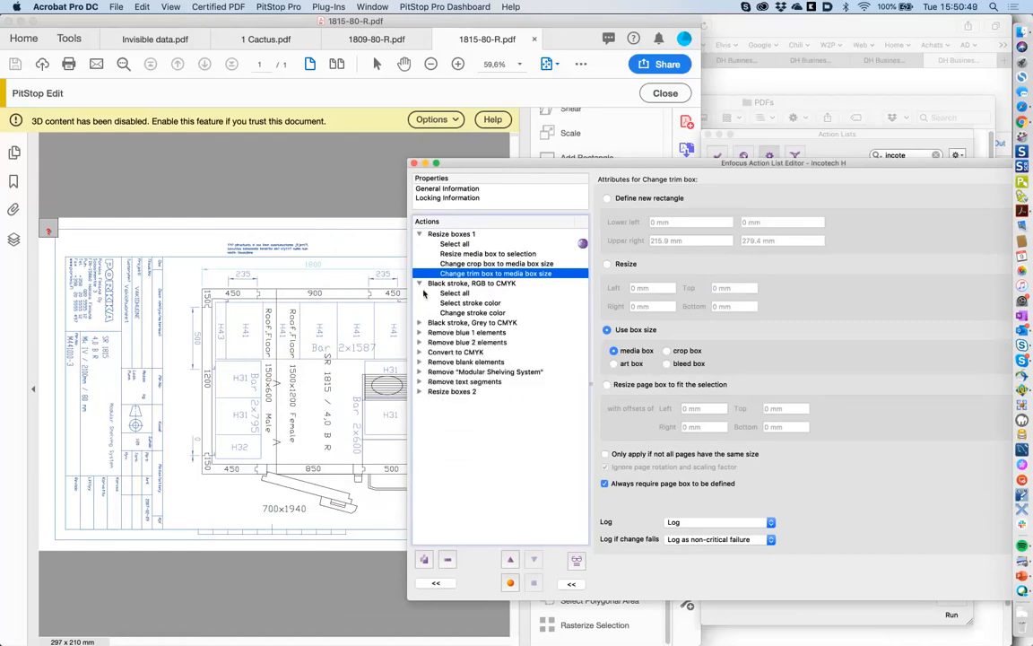
click(419, 283)
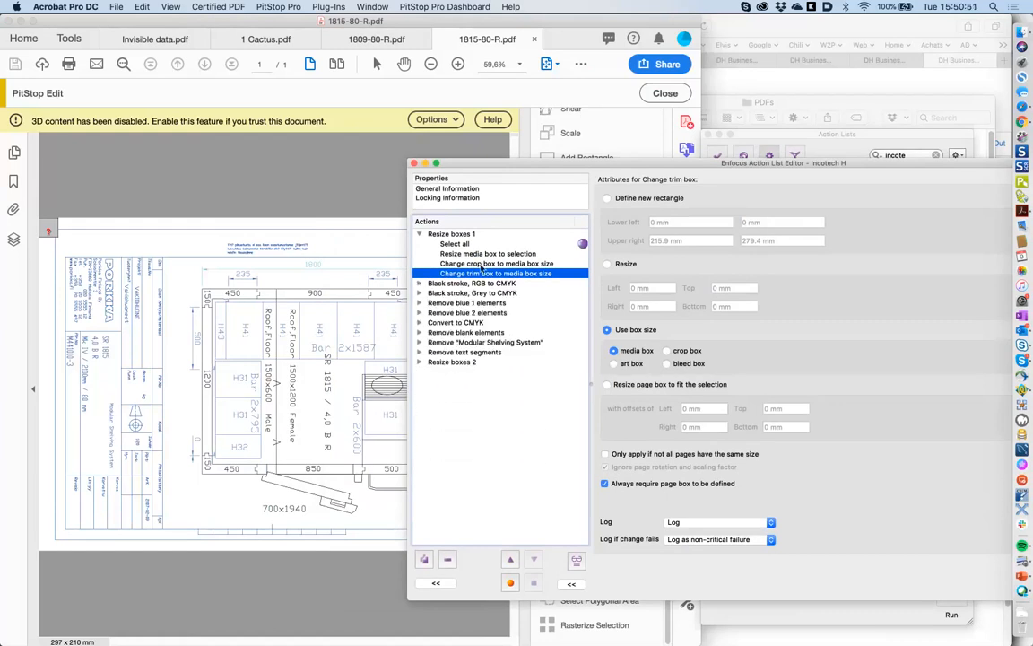
shift+click(489, 264)
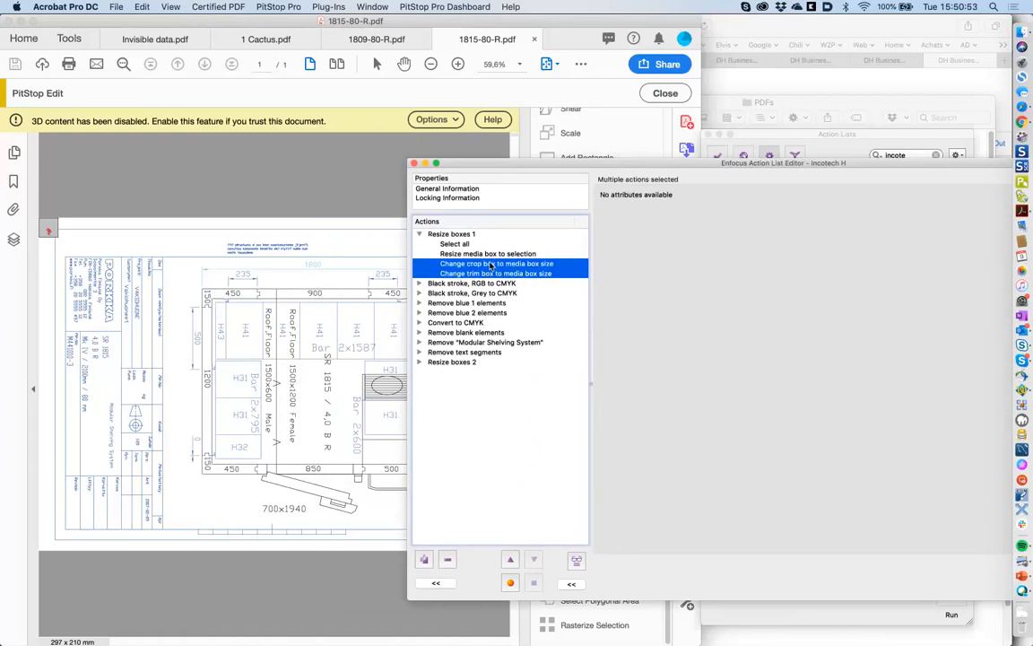
- Group the crop-box and trim-box resize steps and name the new group 'rename'
right_click(519, 268)
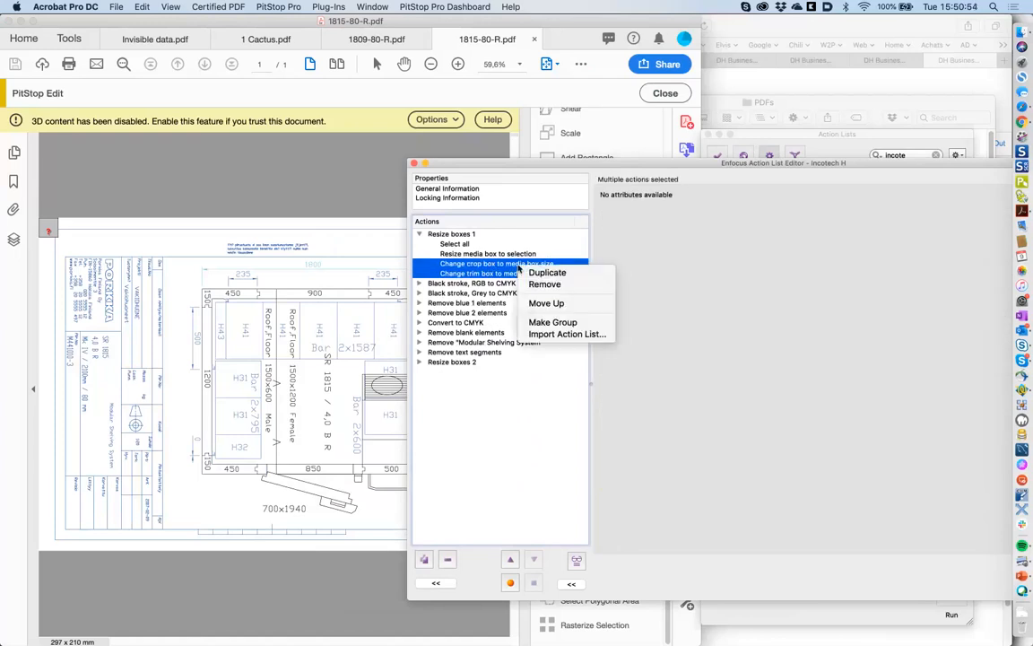
click(563, 325)
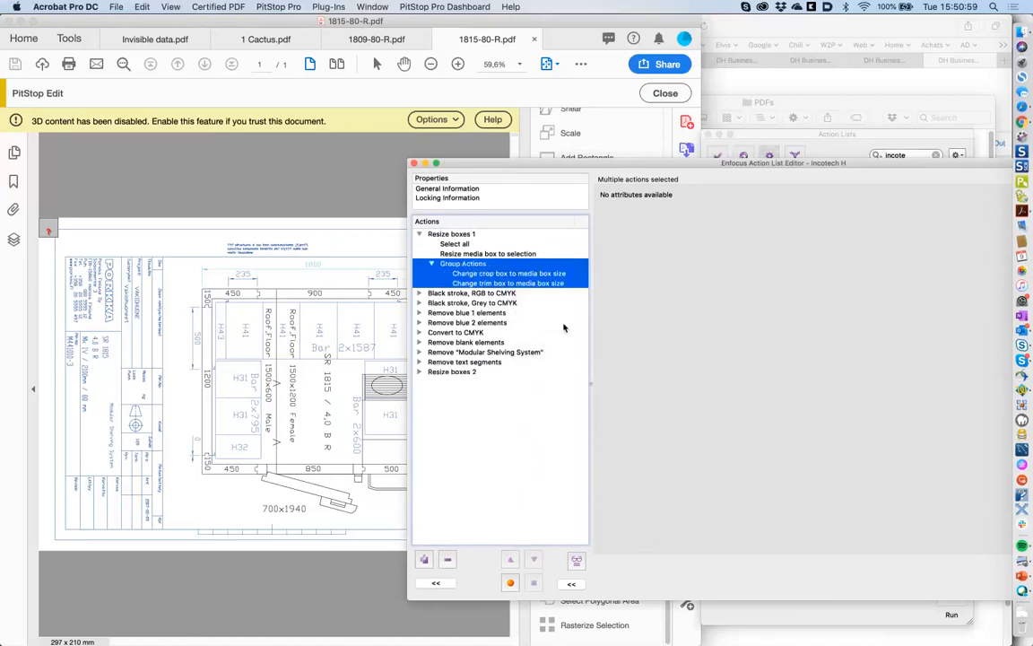
click(470, 264)
triple_click(648, 208)
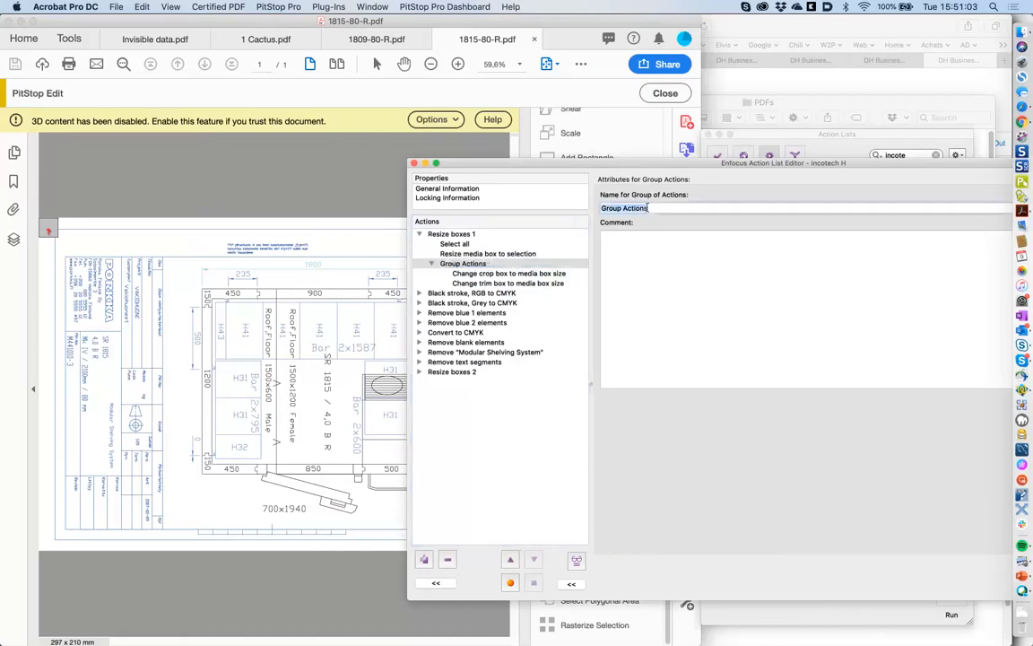
text(rename)
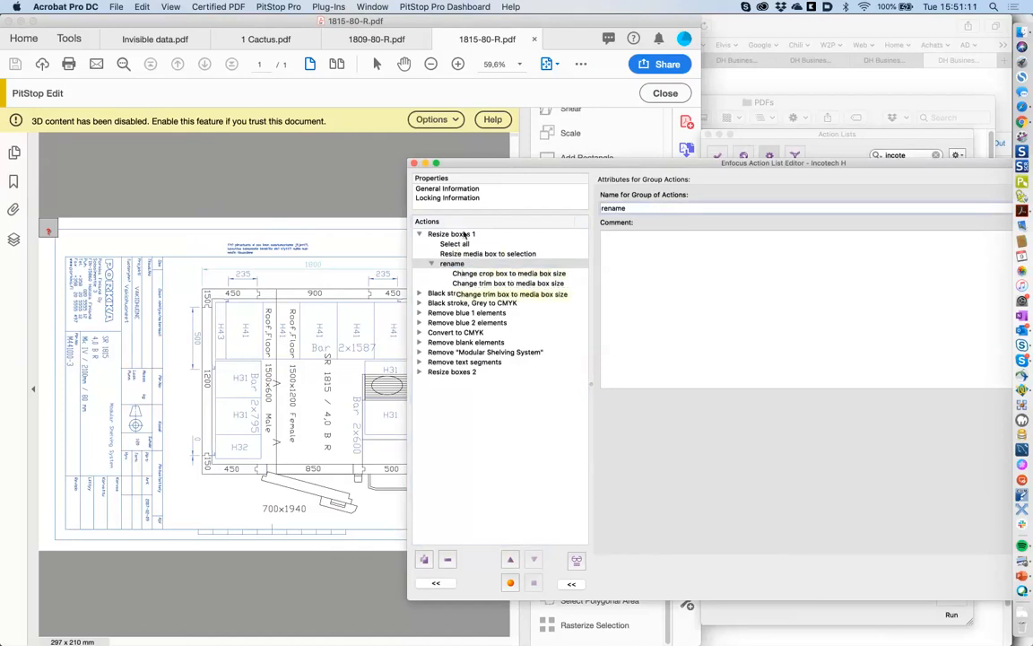
- Review the Black stroke, RGB to CMYK group's selected RGB stroke colour and its CMYK black replacement
click(449, 293)
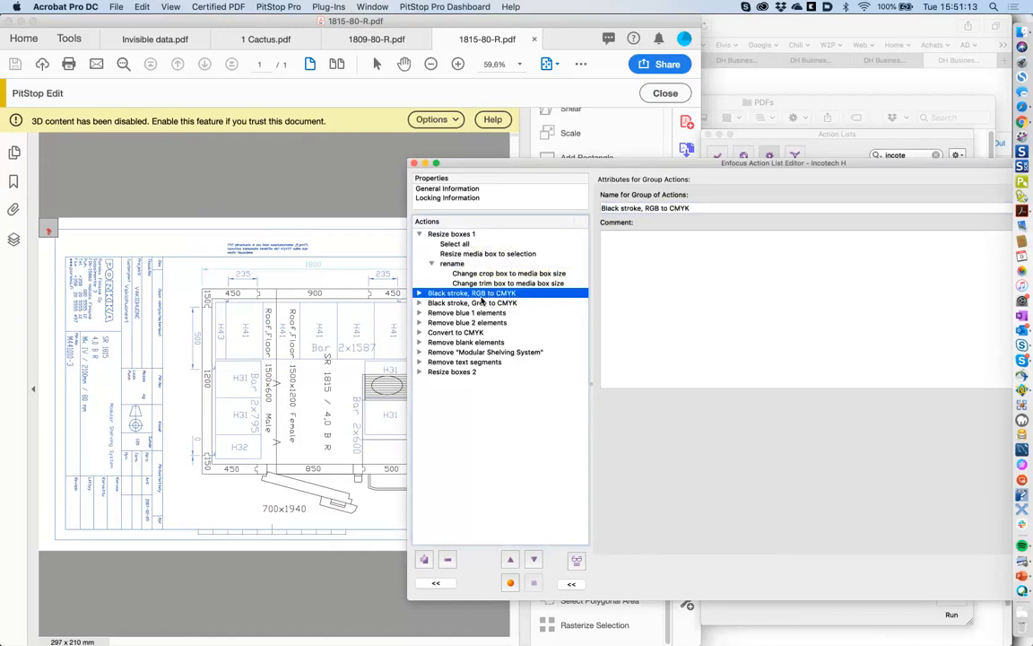
click(533, 561)
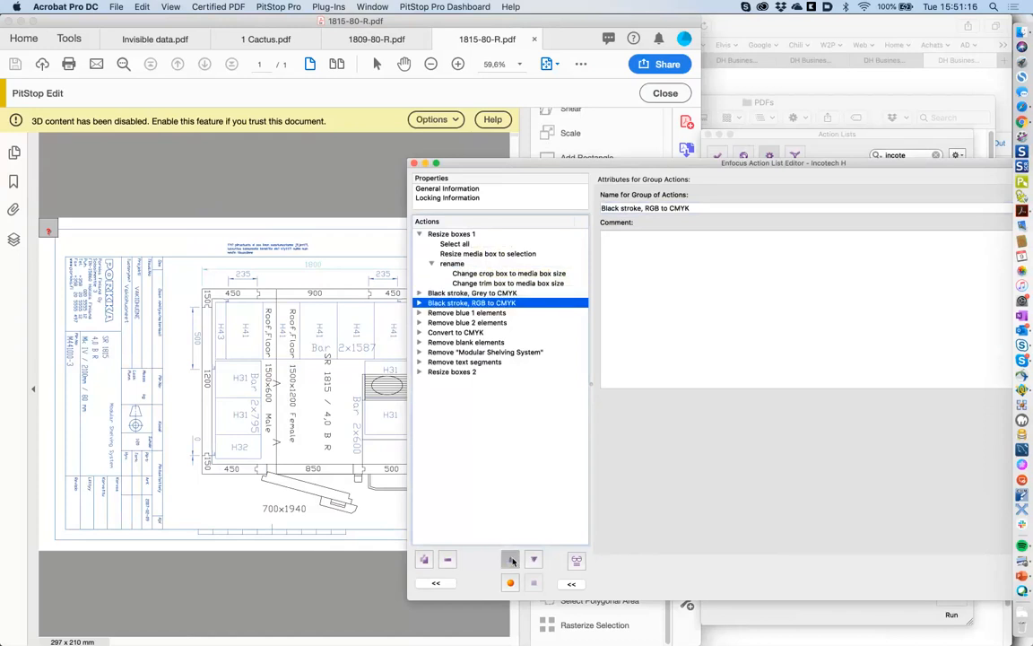
click(512, 561)
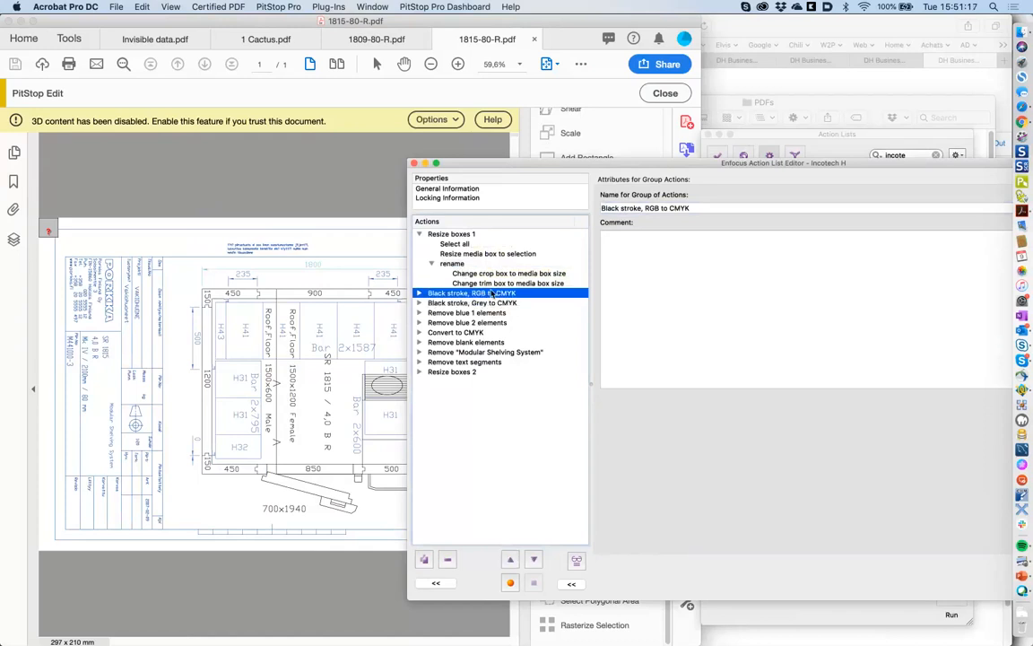
click(419, 294)
click(420, 295)
click(420, 295)
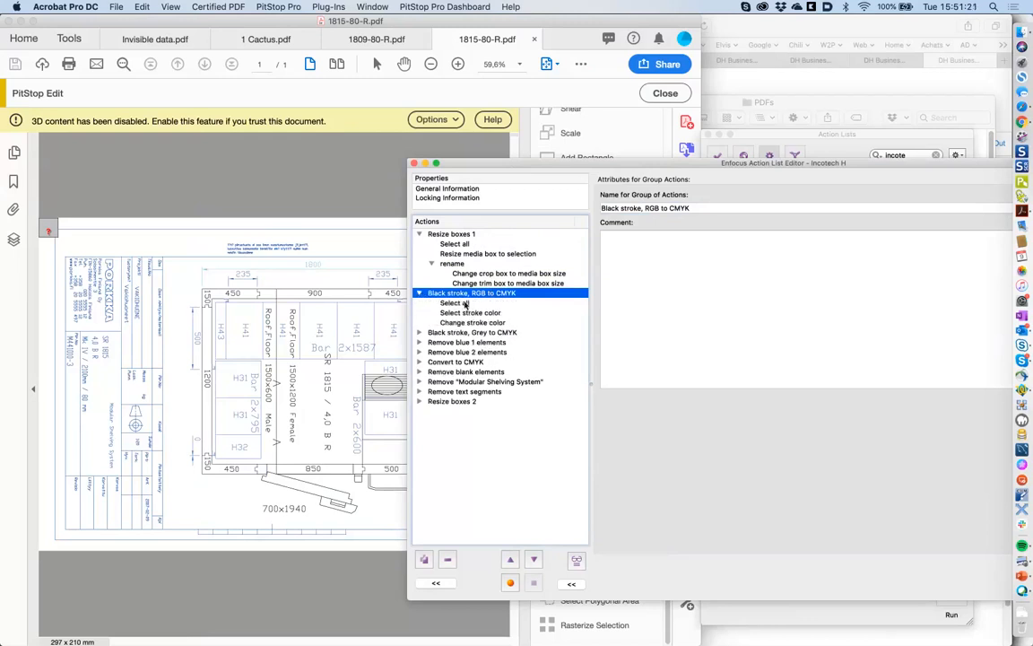
click(471, 306)
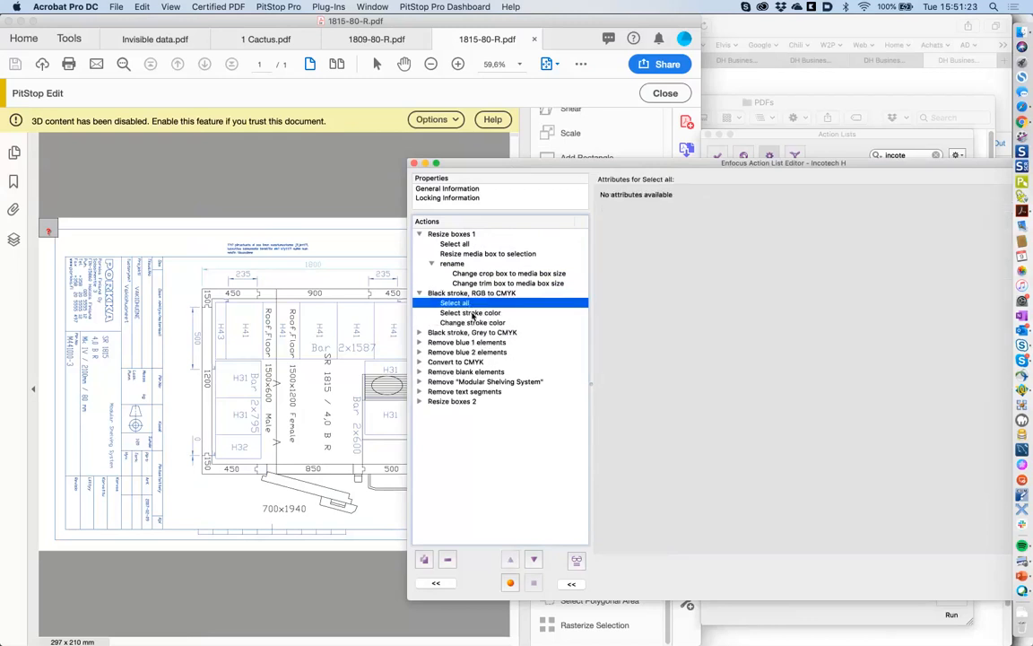
click(473, 313)
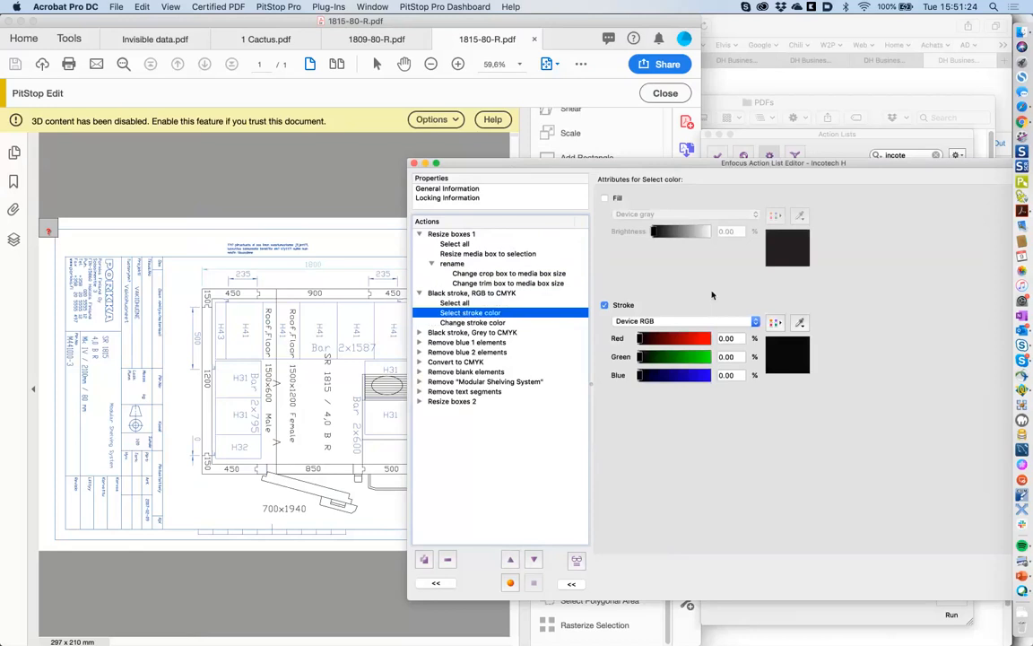
click(470, 324)
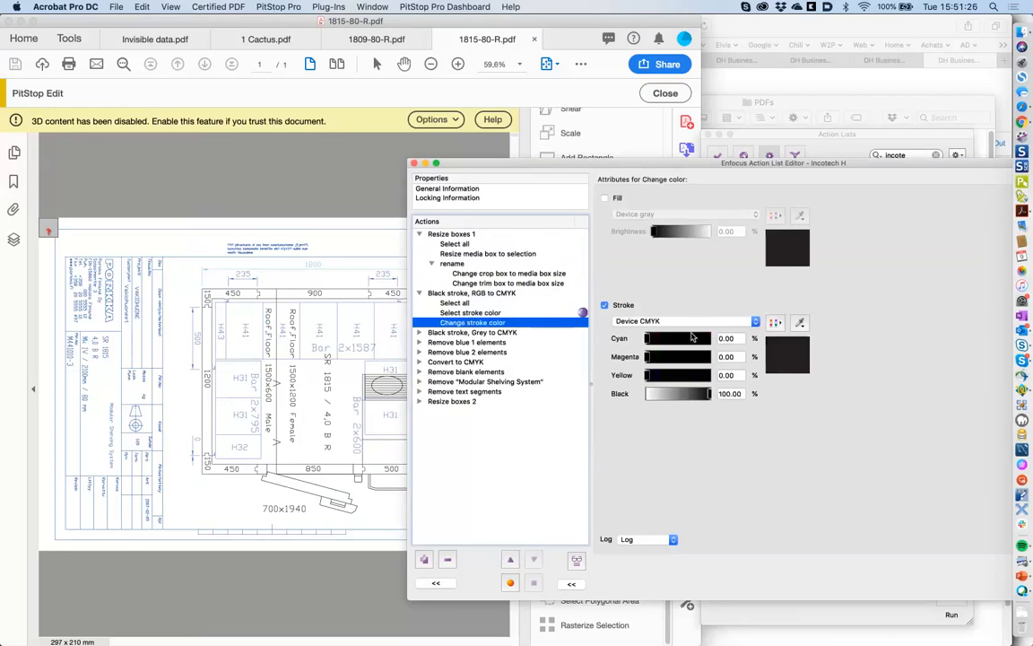
- Check the grey-to-CMYK stroke colours and Remove blue 1's Device RGB 0/32/64.5 stroke and delete step
click(419, 332)
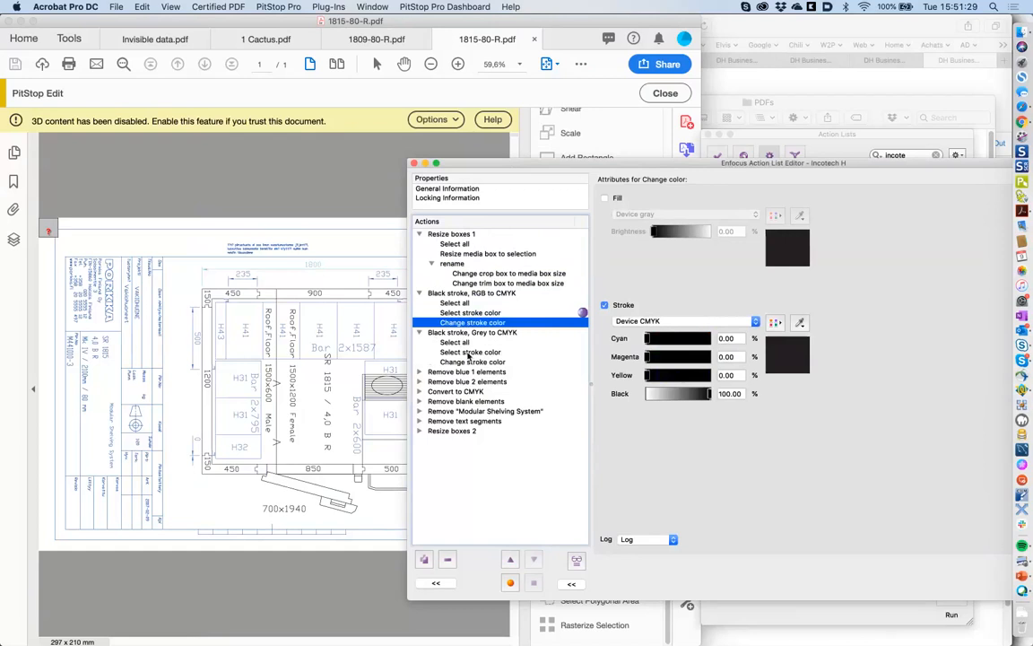
click(468, 353)
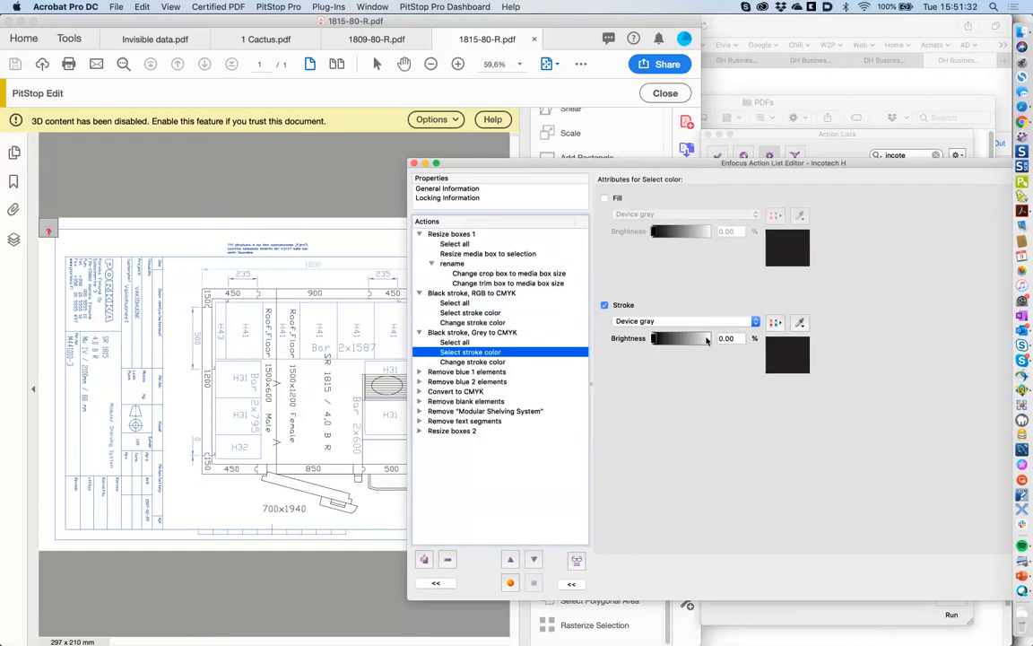
click(488, 361)
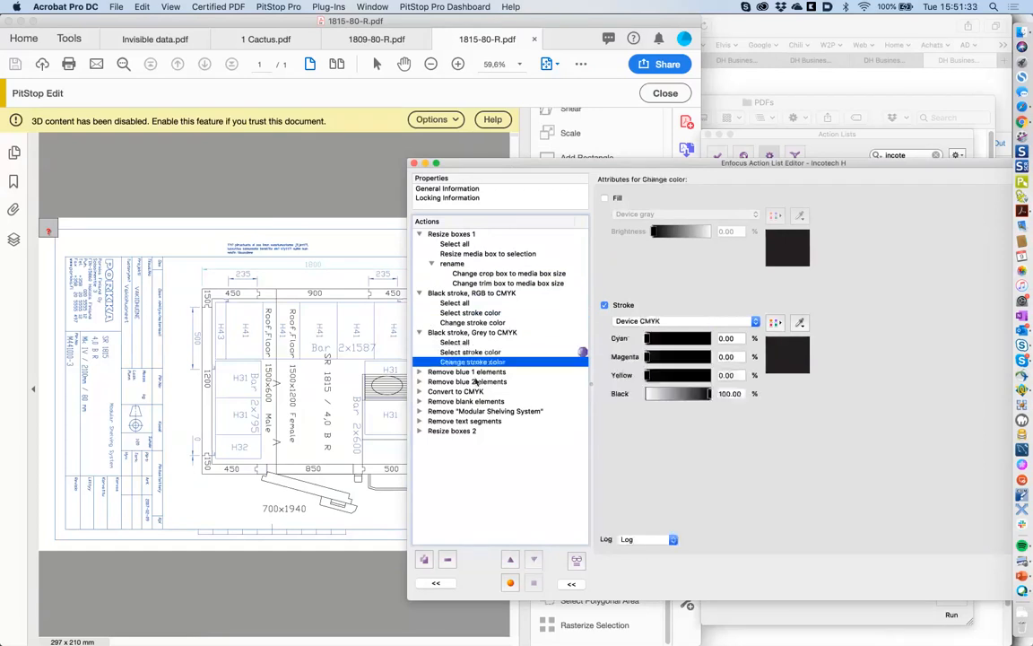
click(419, 371)
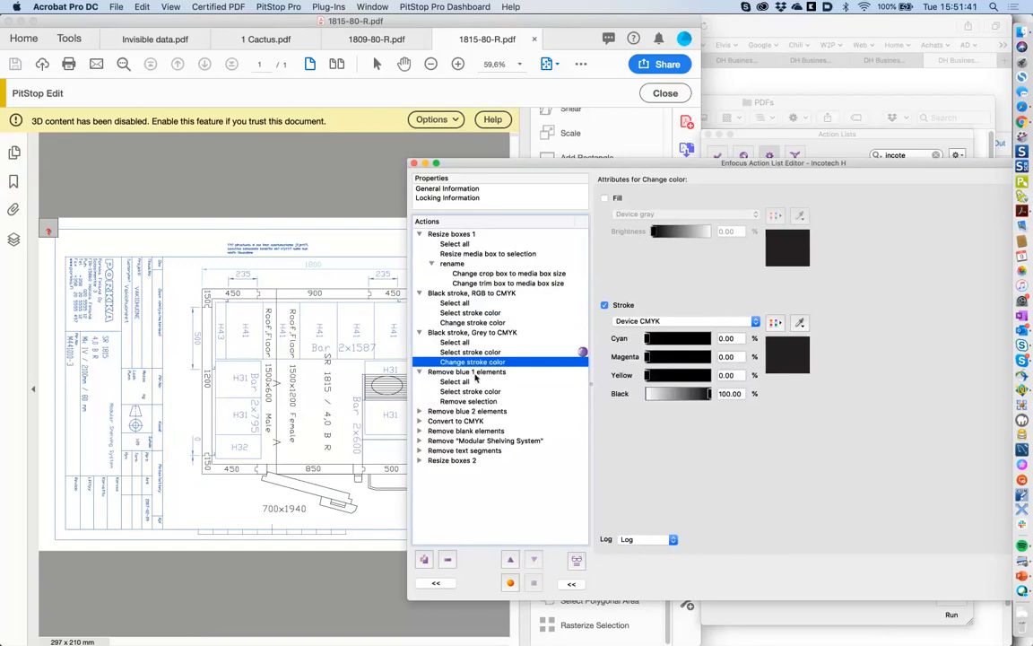
click(471, 383)
click(474, 392)
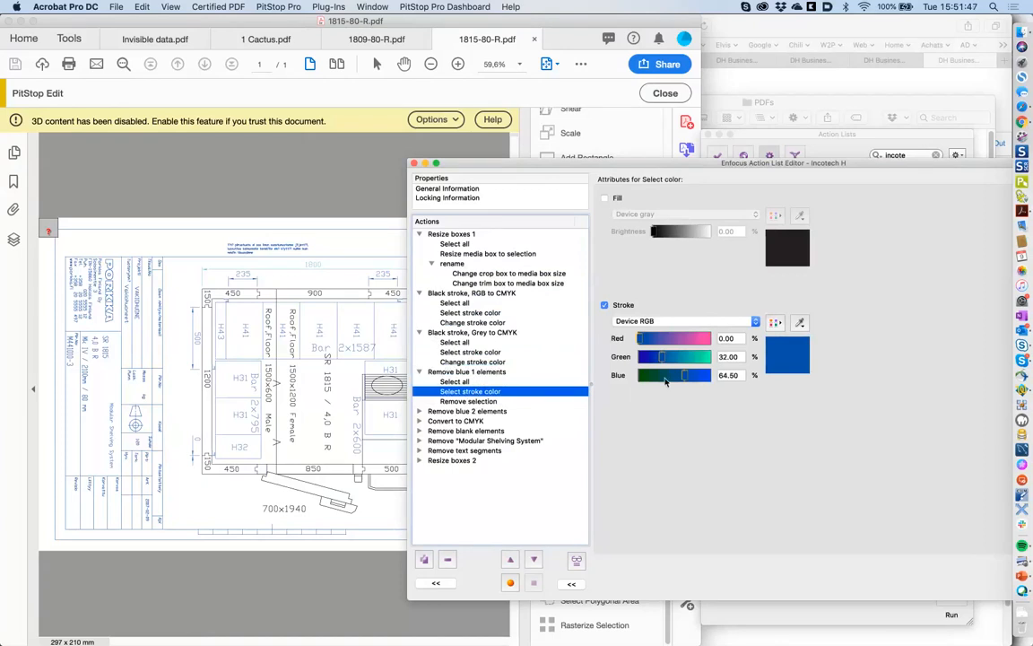
click(453, 402)
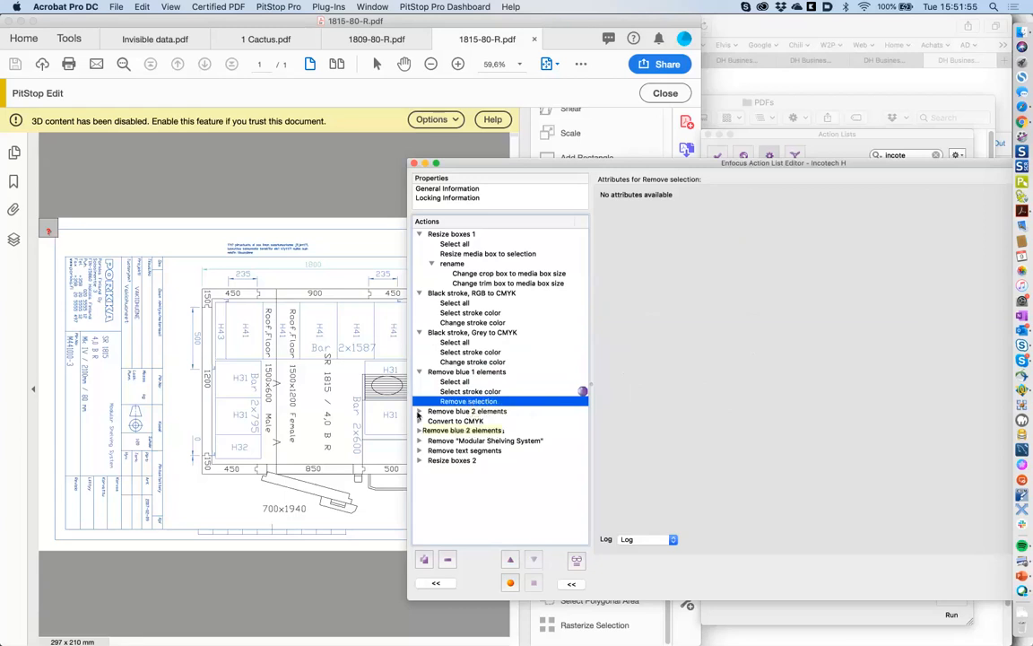
click(419, 410)
- Compare the two blue stroke colours, then review the Convert to CMYK and Remove blank elements settings
click(485, 431)
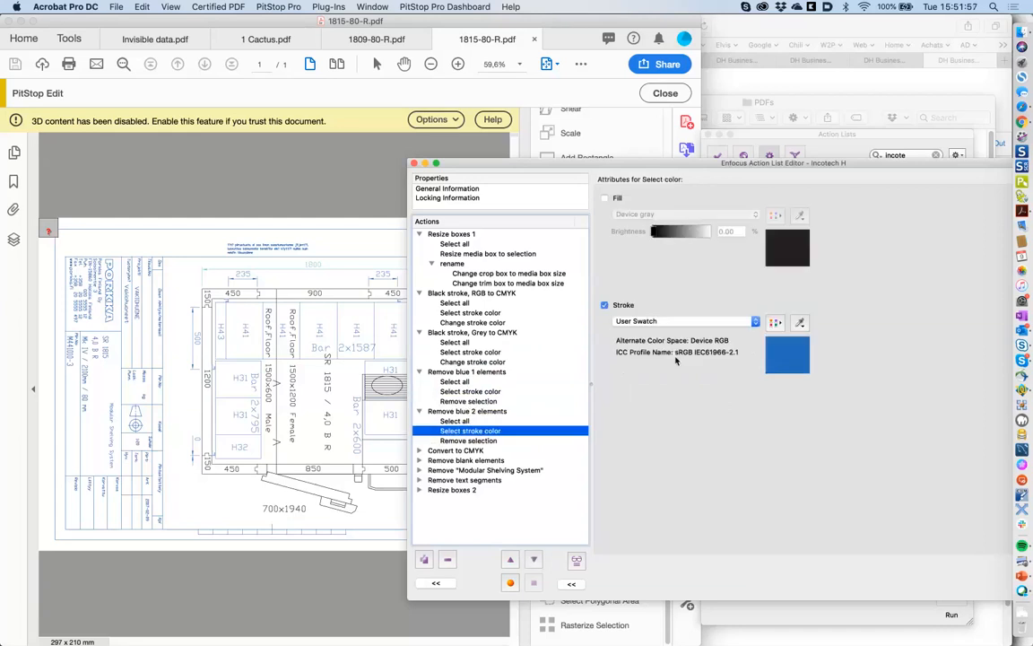
click(486, 392)
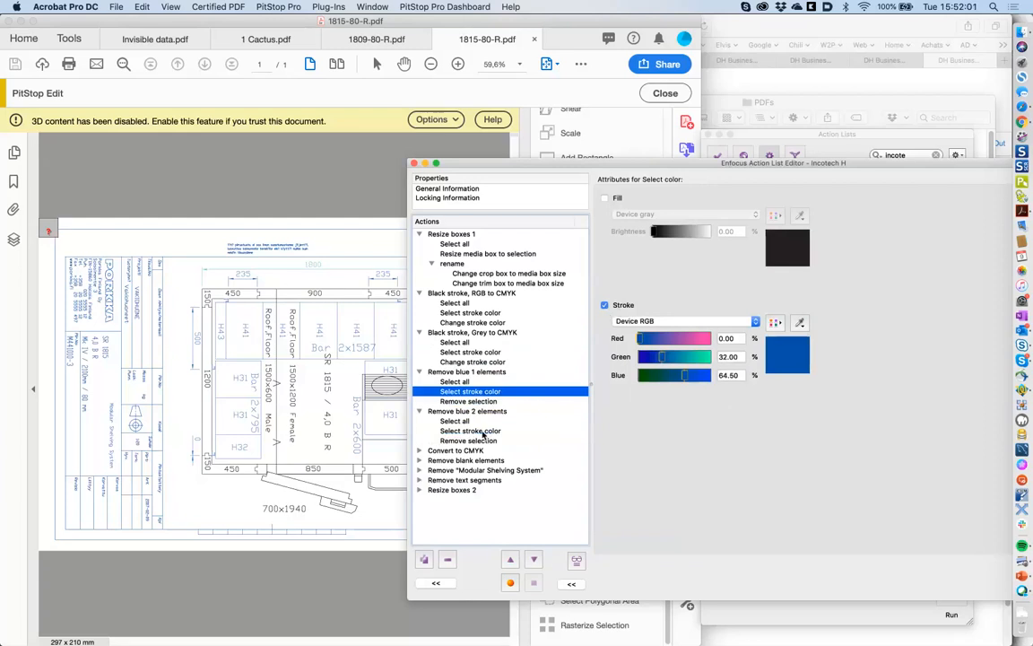
click(484, 433)
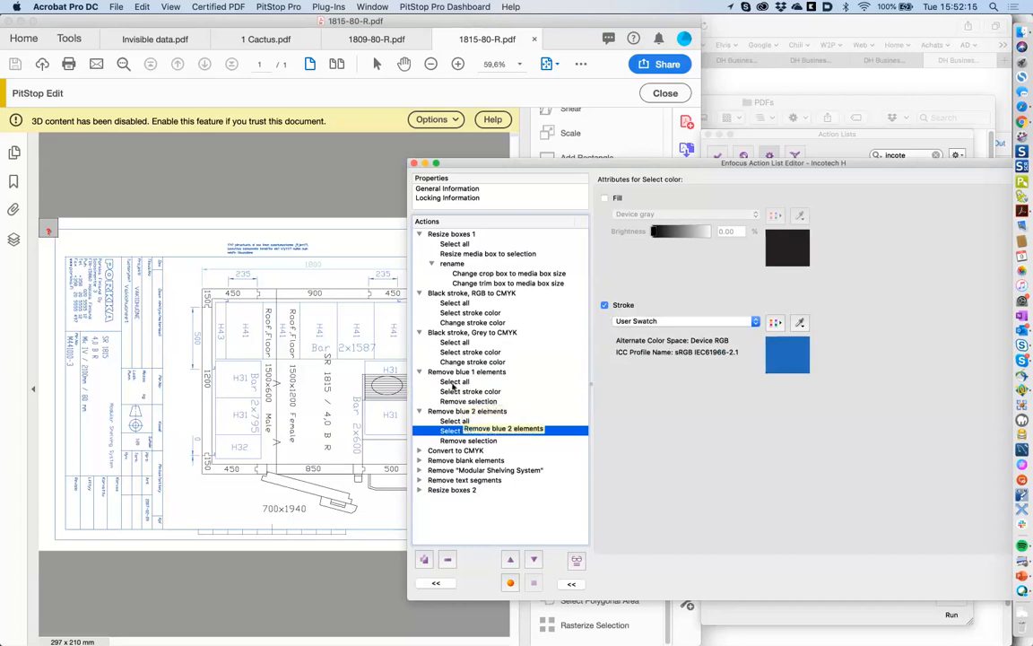
click(419, 450)
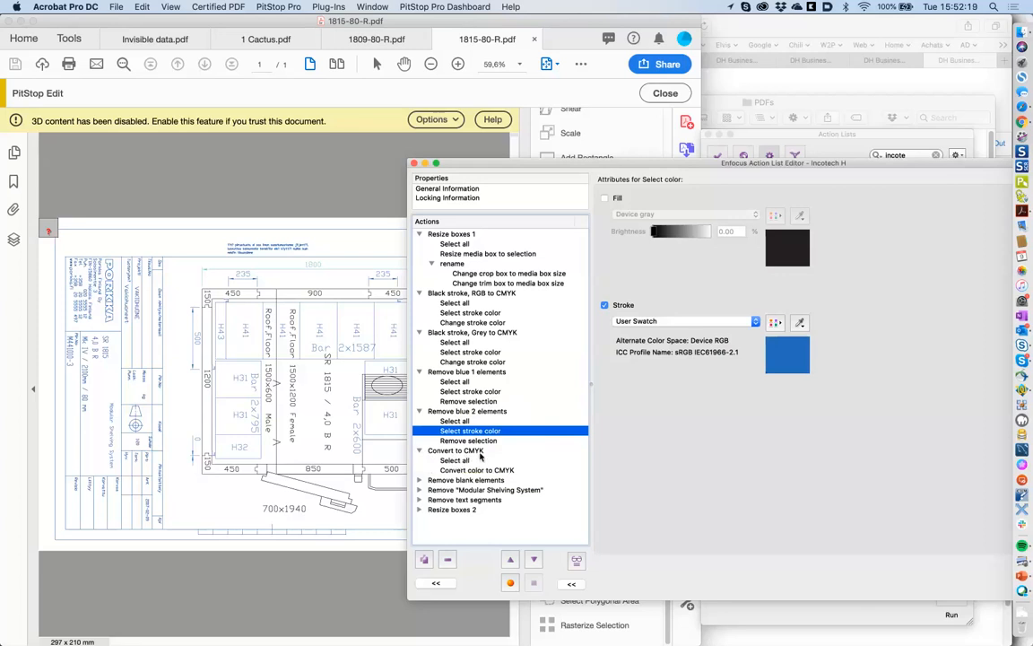
click(476, 470)
click(419, 480)
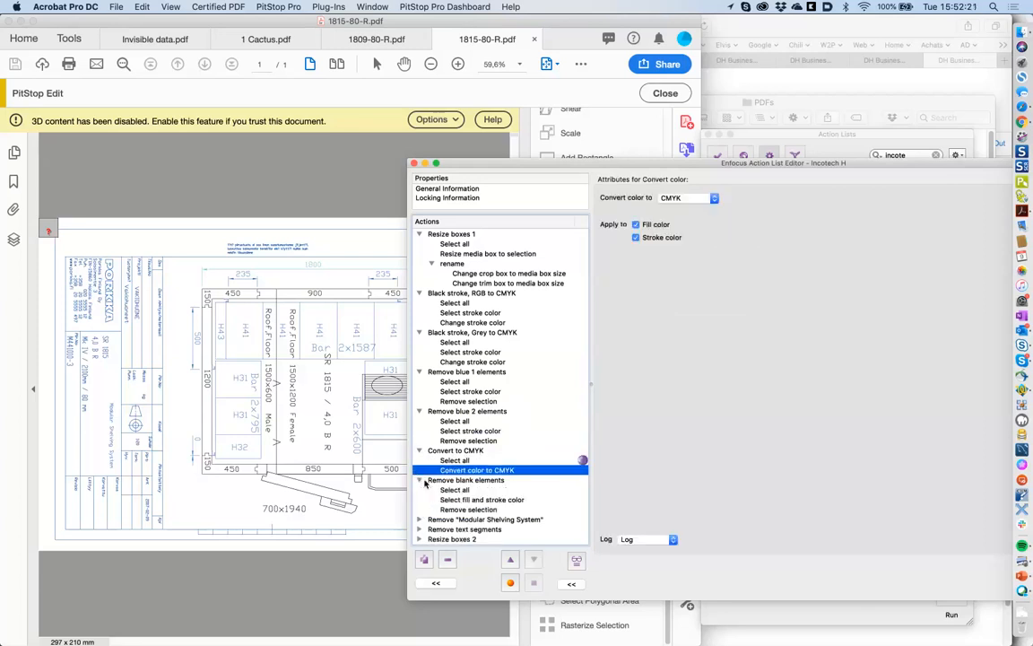
click(461, 499)
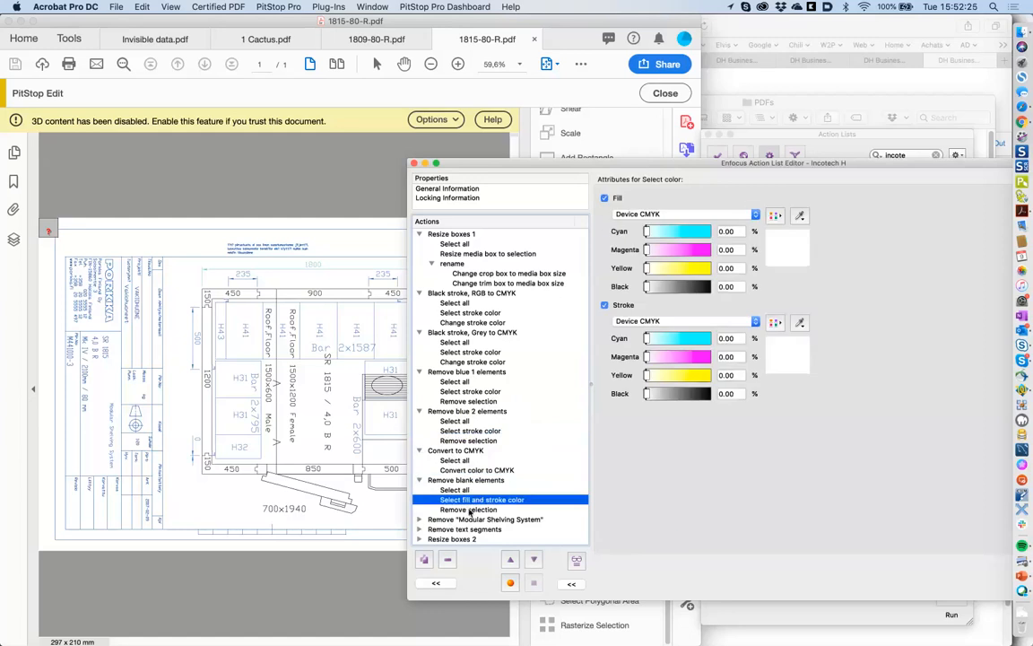
click(468, 509)
click(474, 499)
- Expand the Modular Shelving System and Remove text segments groups and view their selection and removal steps
click(419, 519)
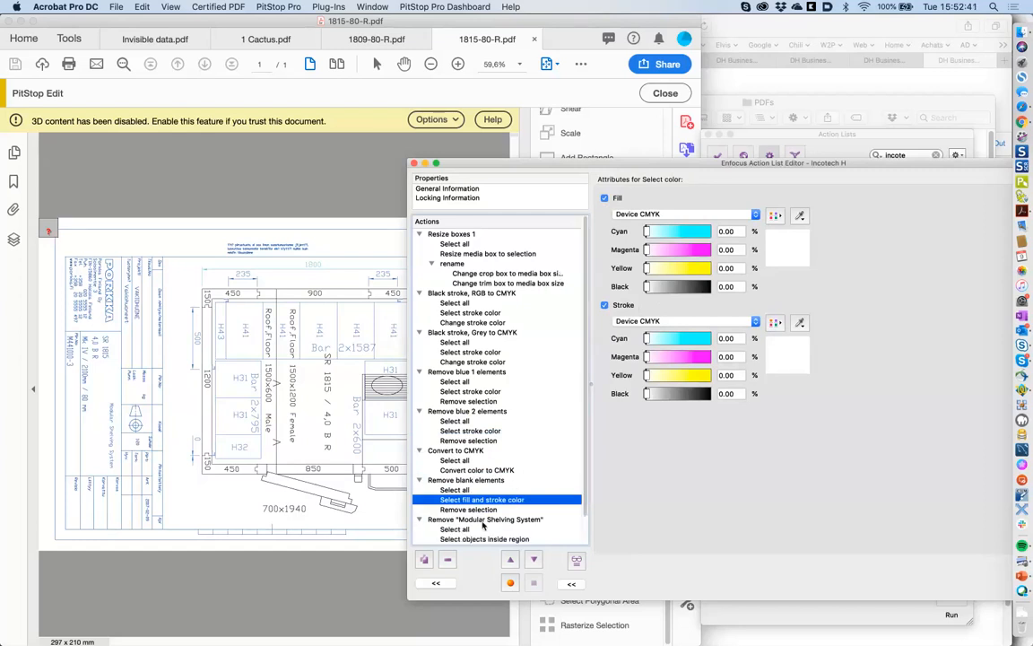
scroll(485, 492, down, 1)
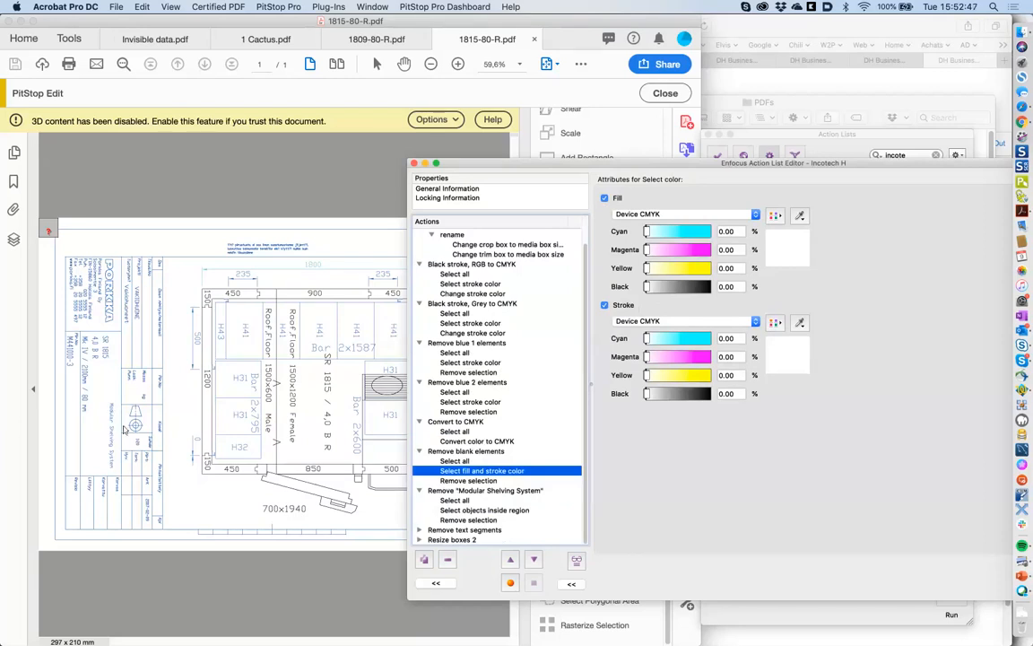
click(418, 530)
scroll(473, 502, down, 3)
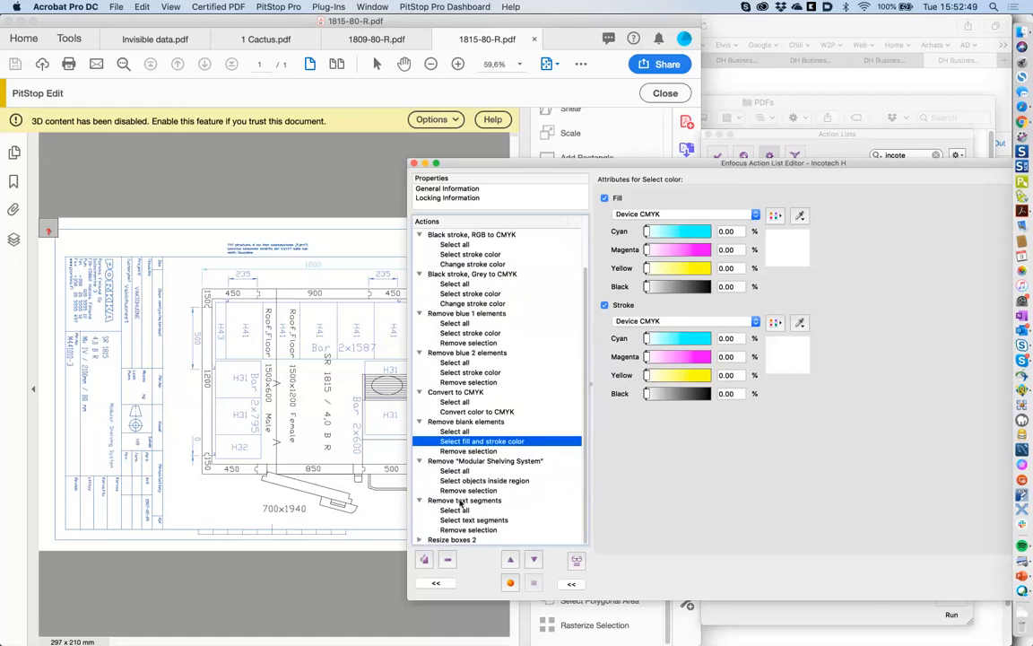
click(474, 521)
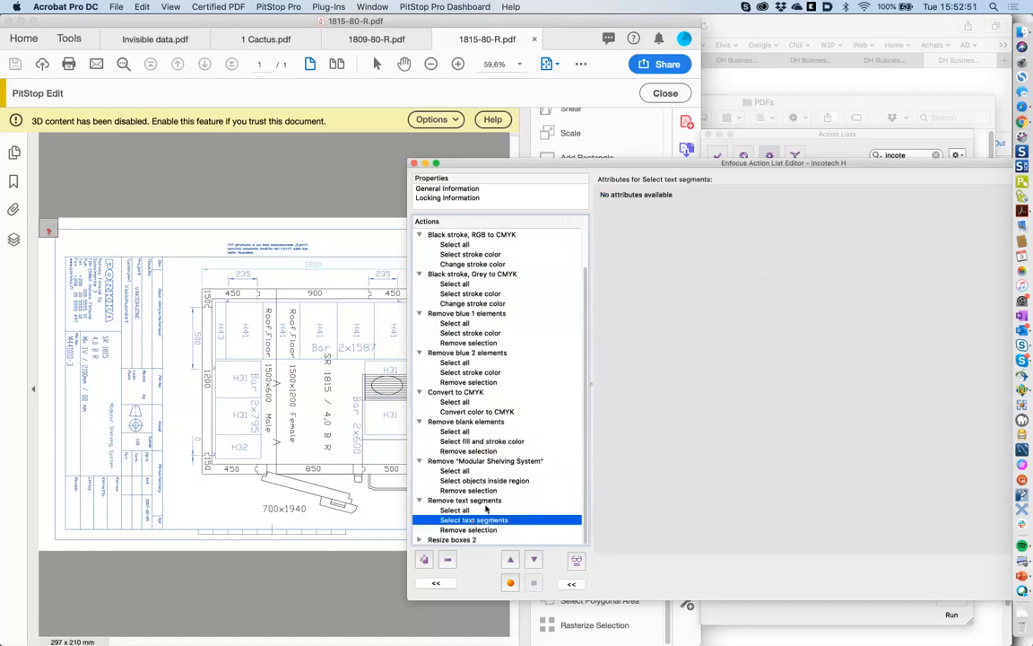
click(518, 530)
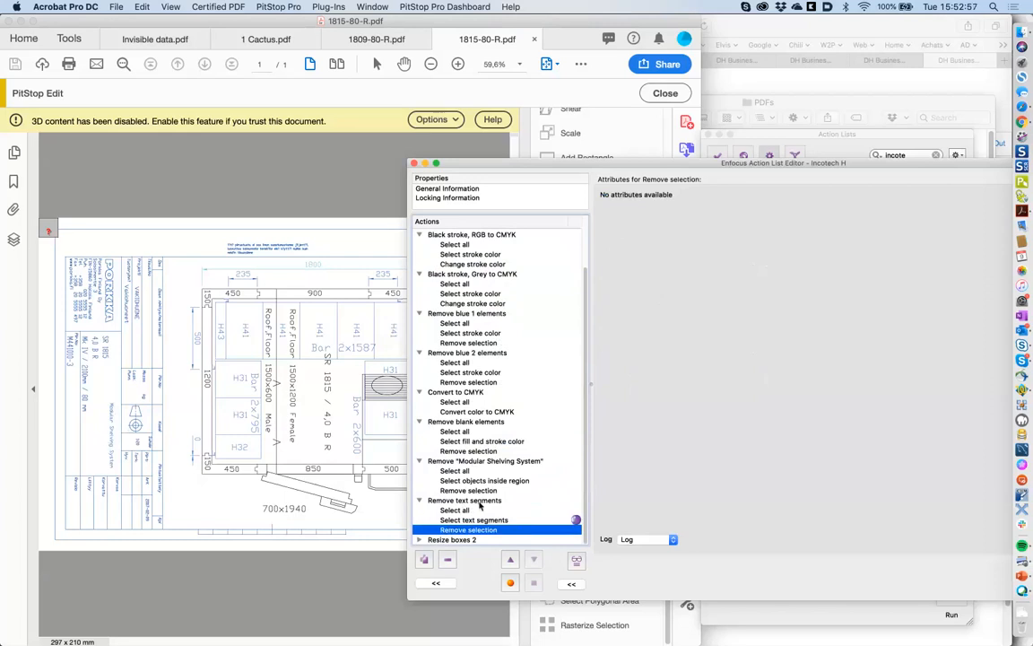
- Review the Modular Shelving removal's region settings, keeping selection of objects inside the region
click(481, 482)
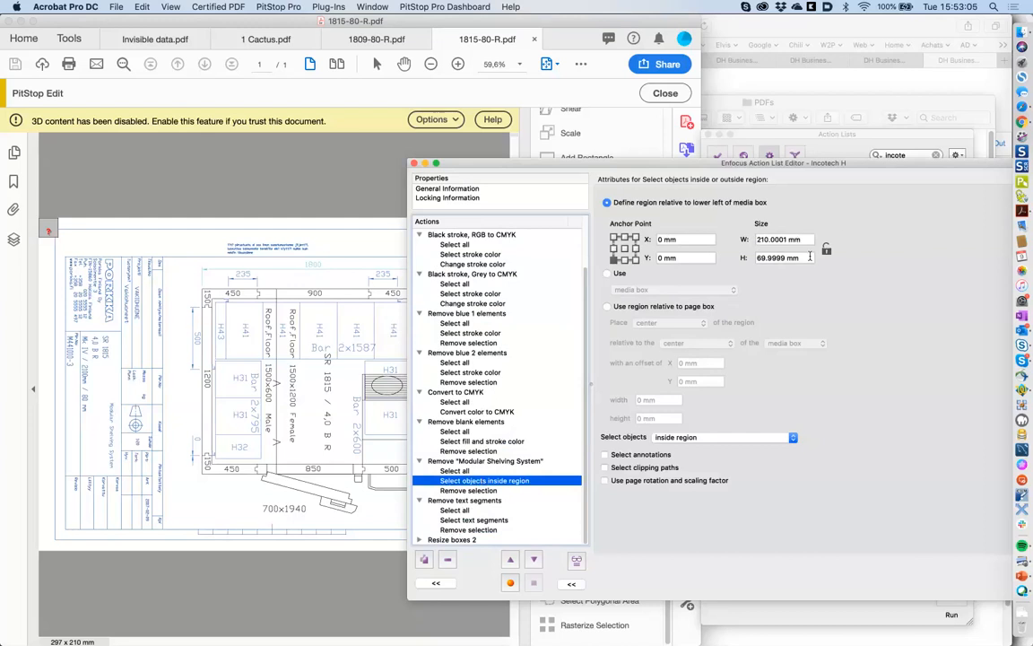
drag(835, 163, 657, 166)
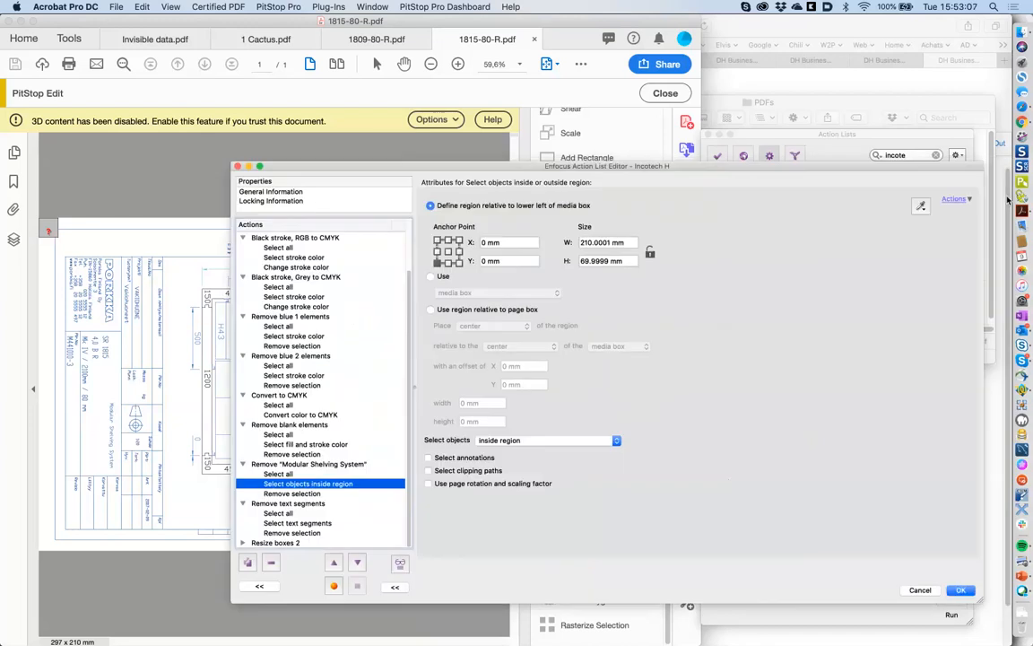
click(920, 205)
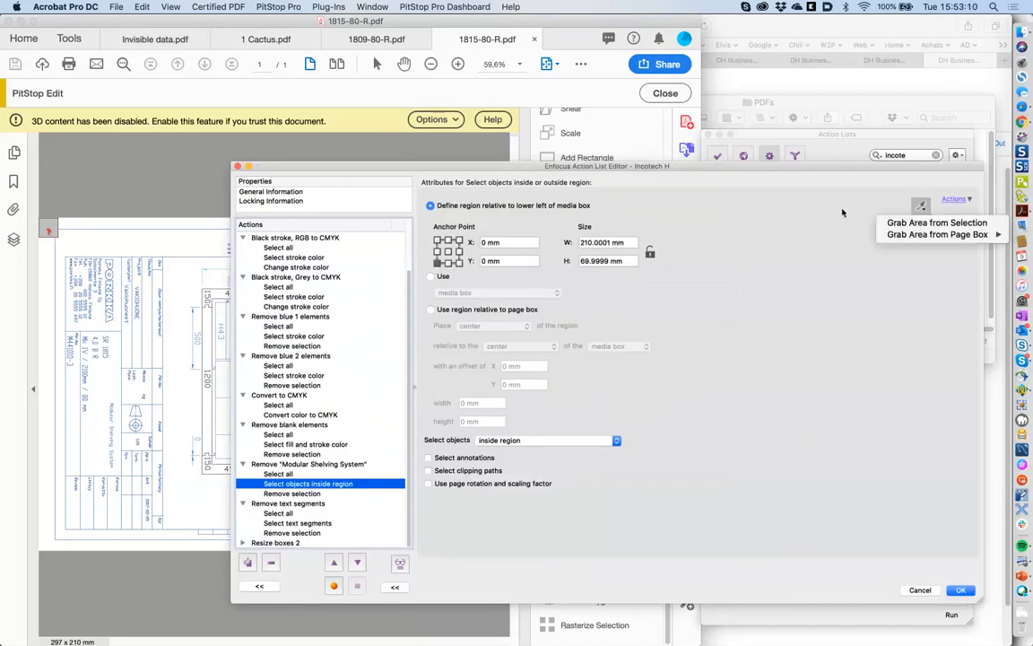
click(966, 234)
click(922, 206)
click(922, 206)
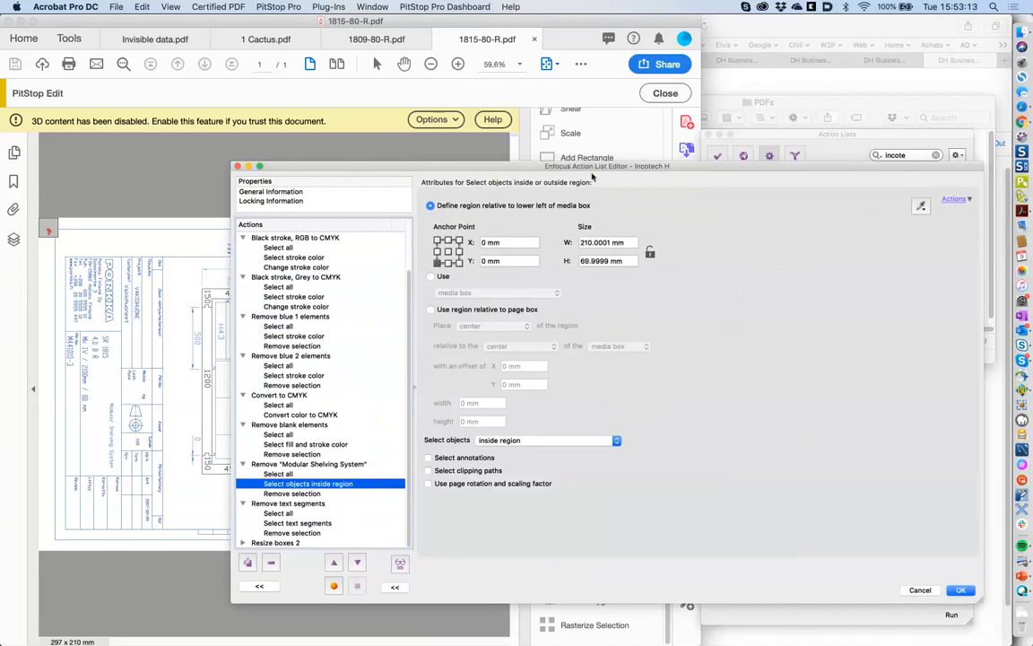
drag(604, 169, 672, 165)
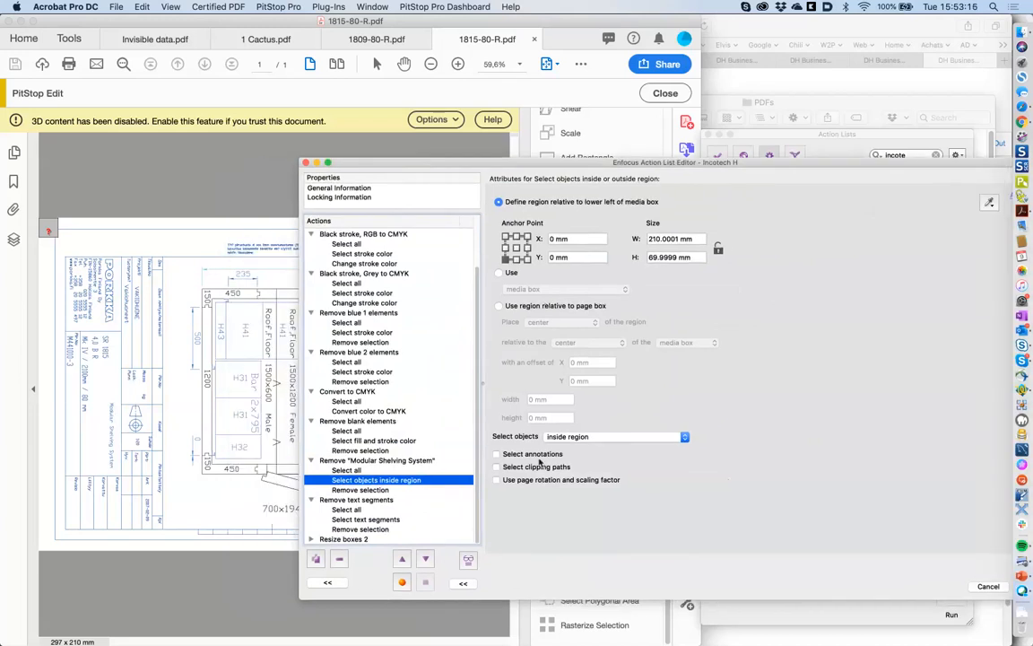
drag(584, 165, 599, 140)
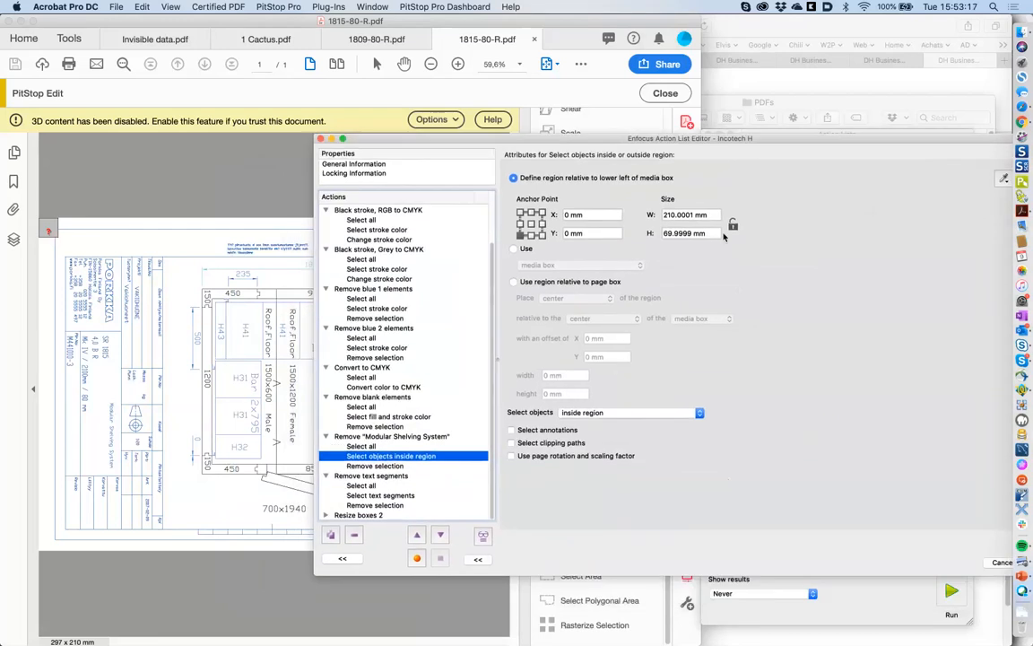
click(565, 414)
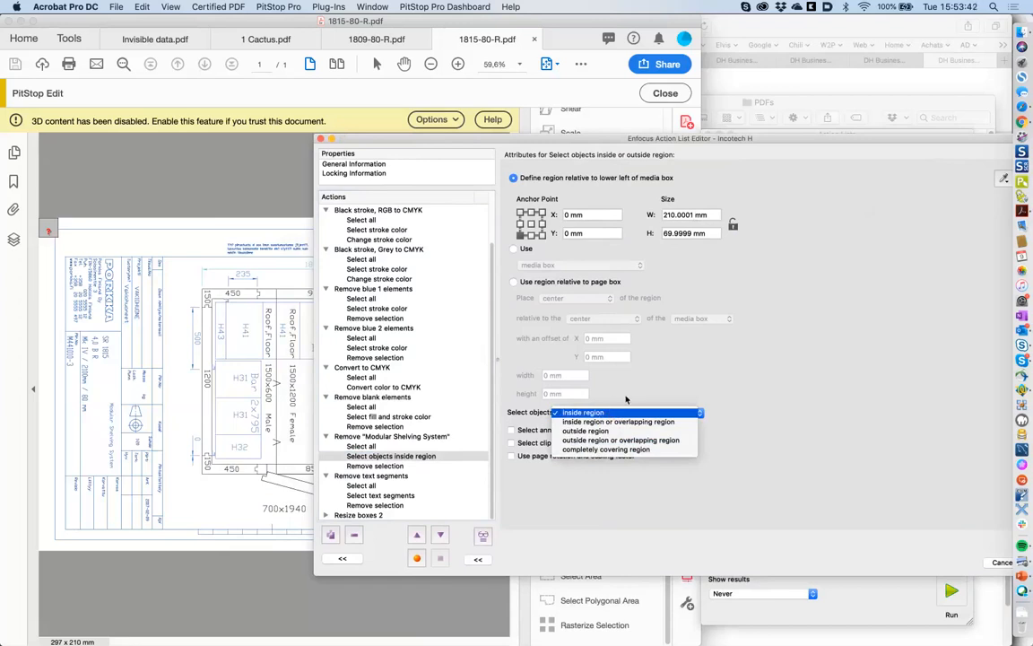
click(436, 457)
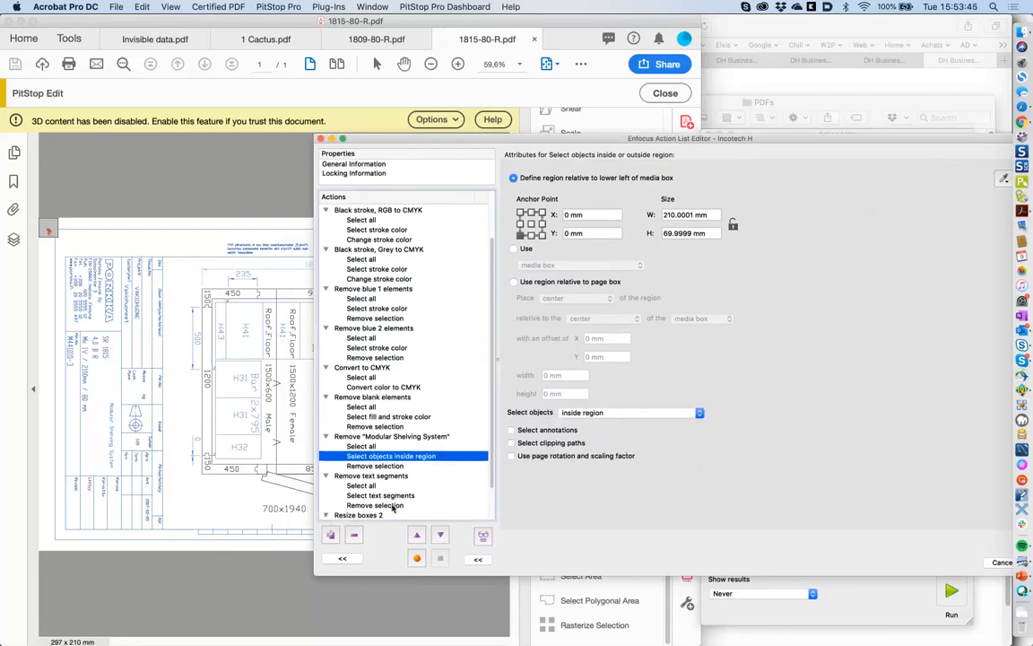
- Check Resize boxes 2, collapse and select the Modular Shelving System group, and show the action library
click(328, 515)
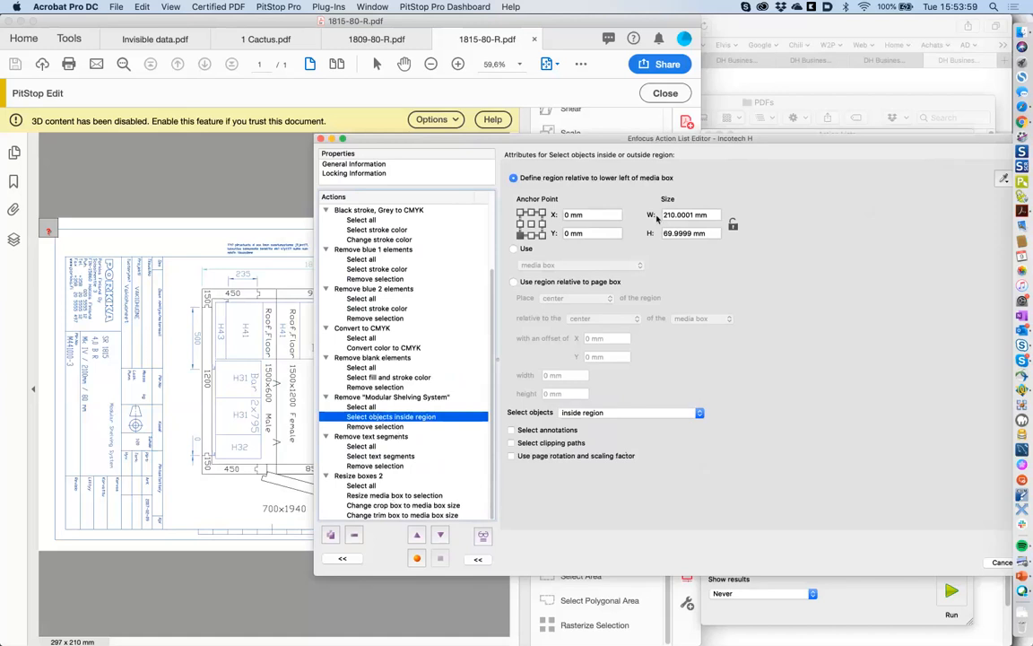
drag(687, 141, 648, 142)
scroll(290, 443, up, 3)
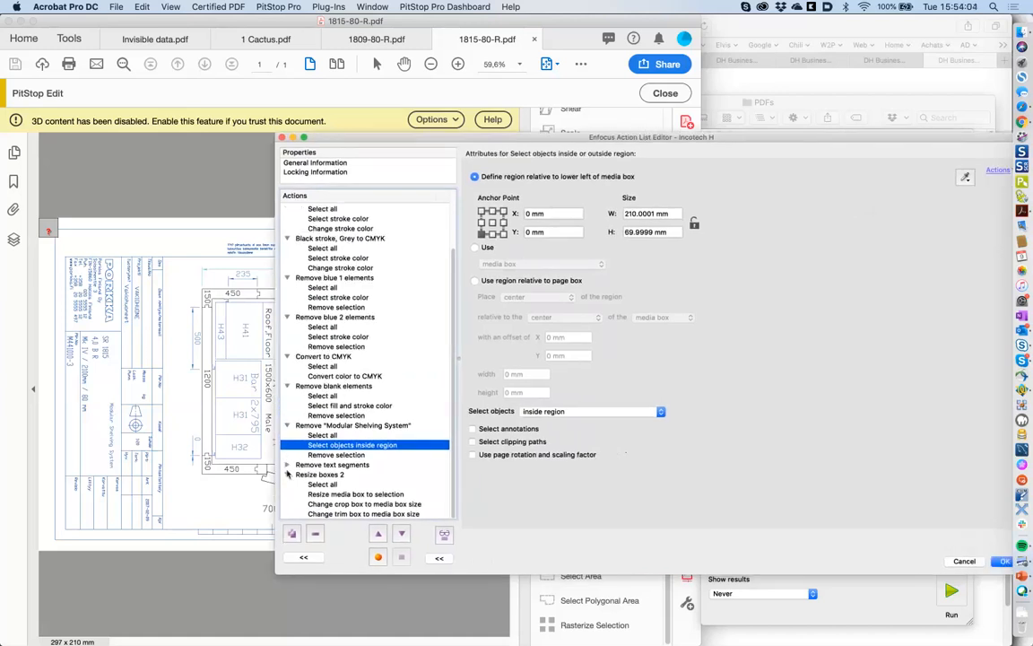
click(287, 465)
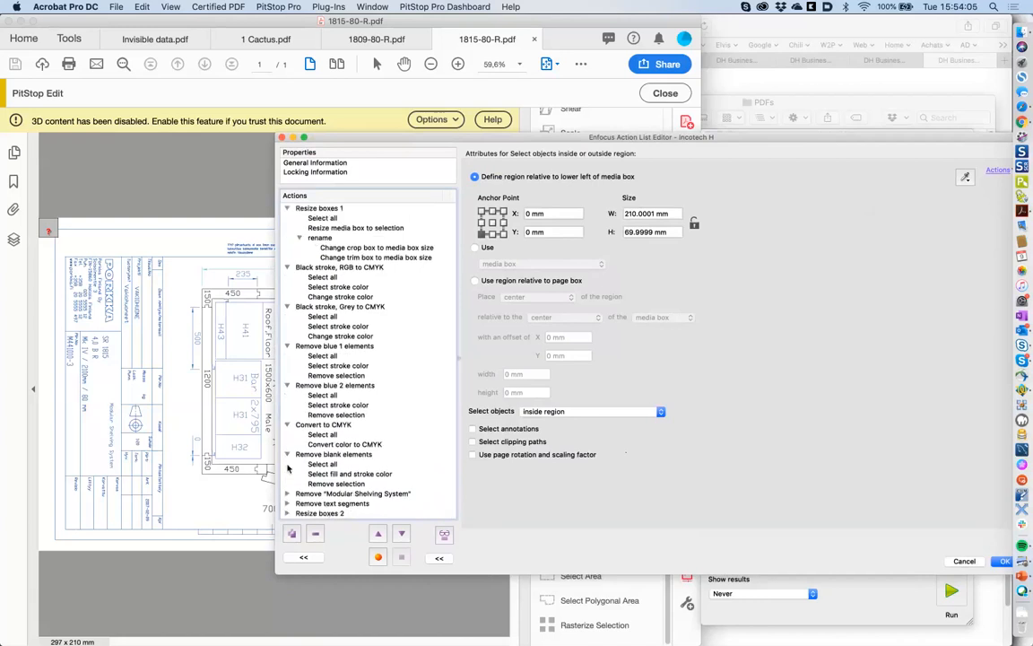
click(340, 494)
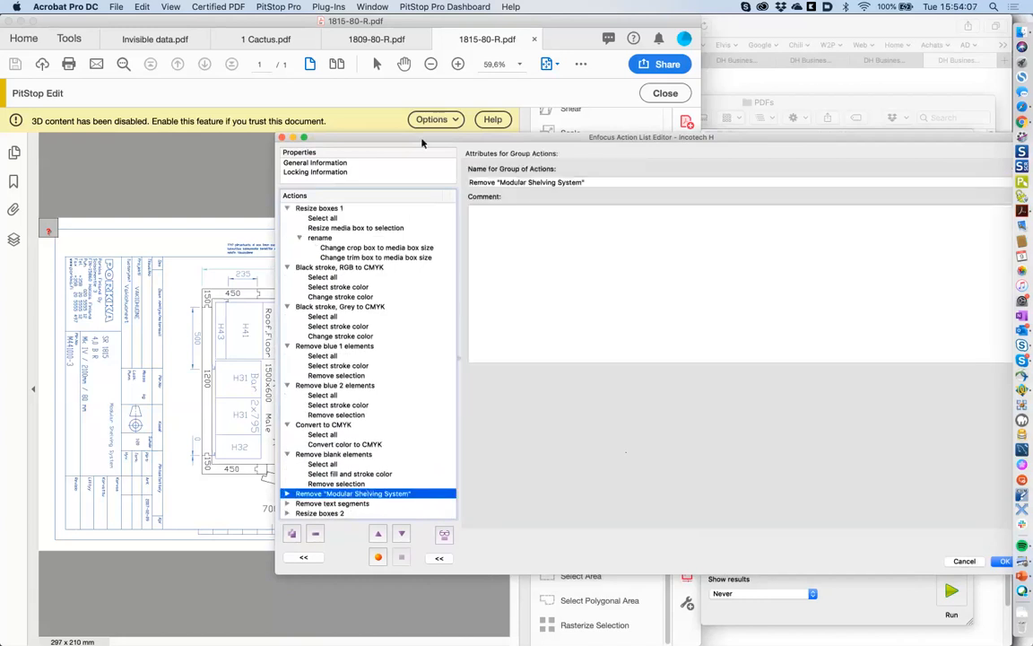
drag(422, 144, 415, 67)
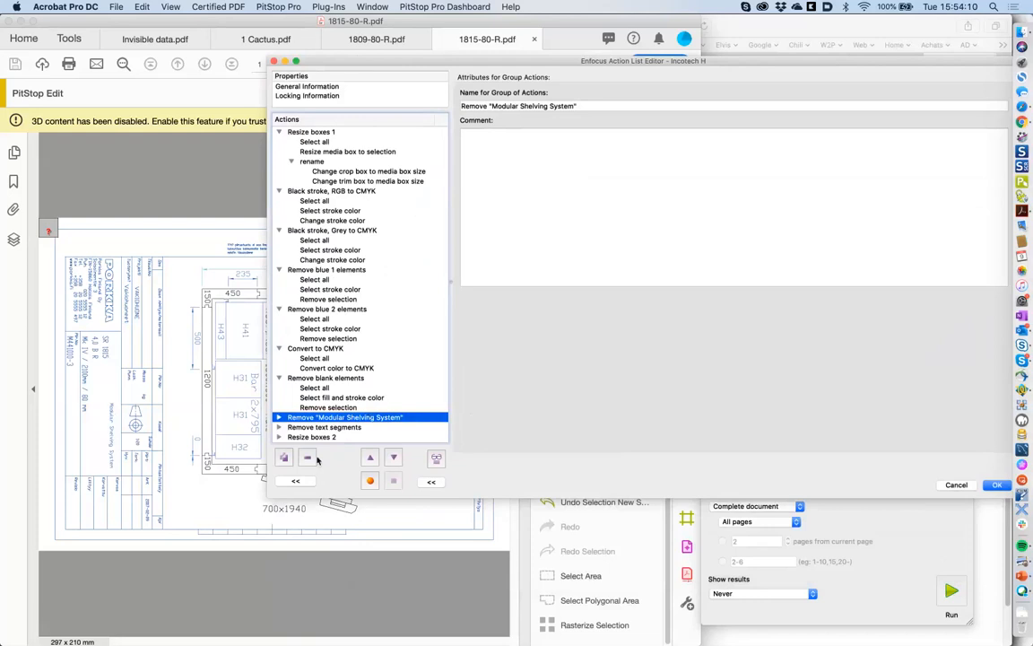
click(303, 557)
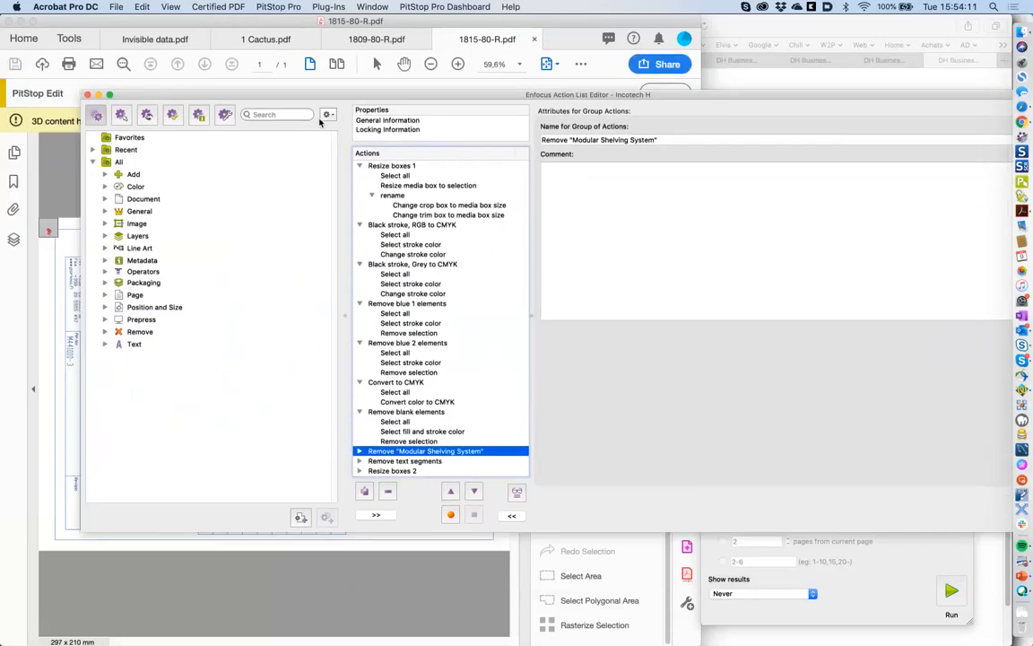
- Insert Select by page orientation (found via 'orient') after Remove blank elements and set it to landscape
click(308, 116)
text(orient)
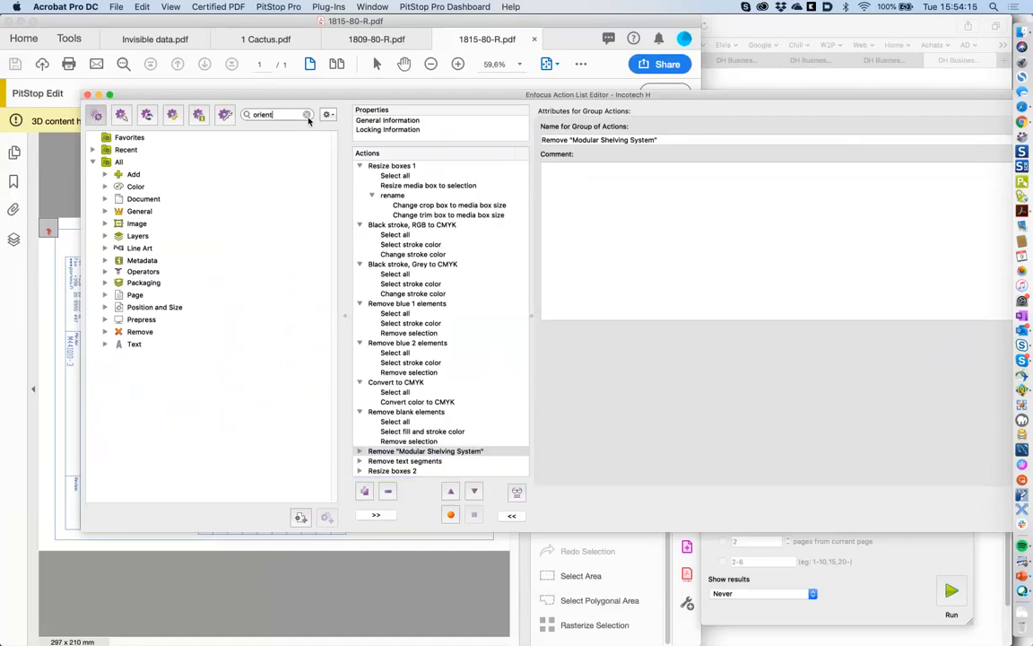
key(Return)
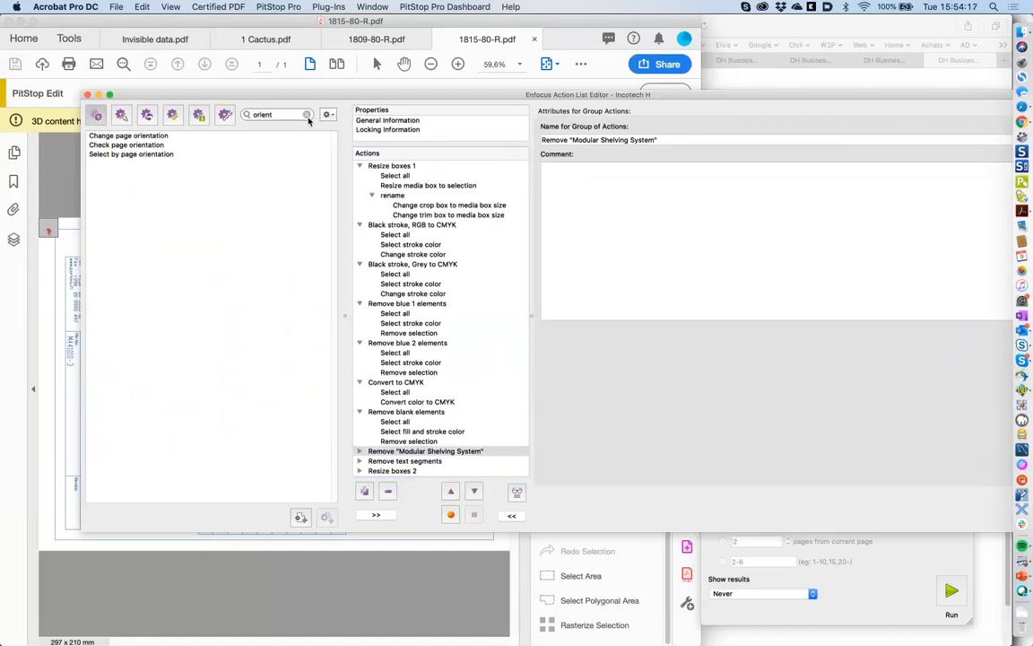
click(143, 154)
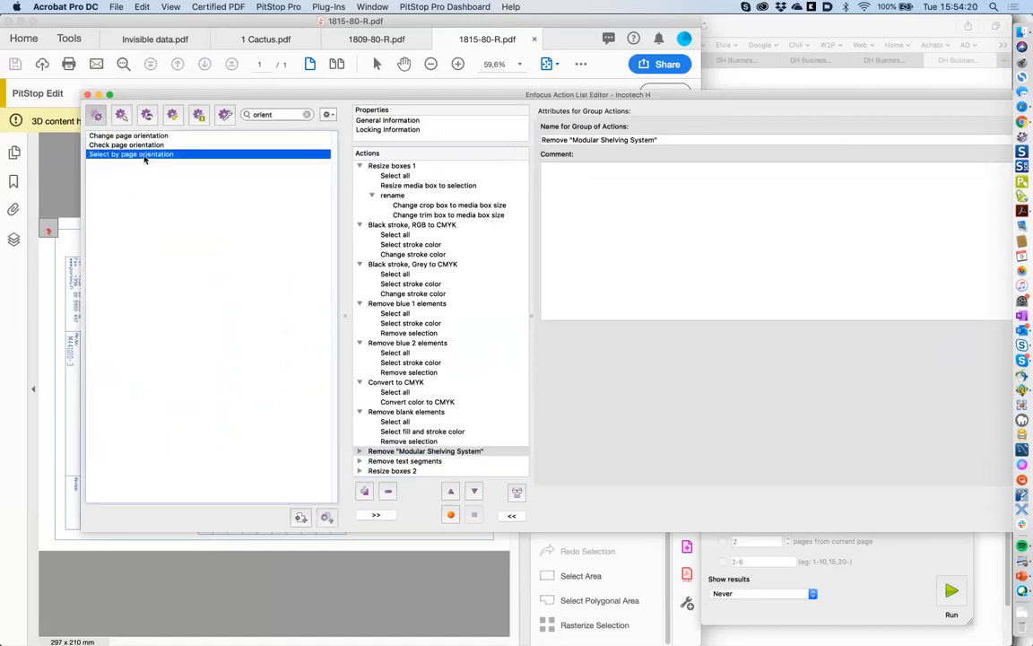
double_click(143, 155)
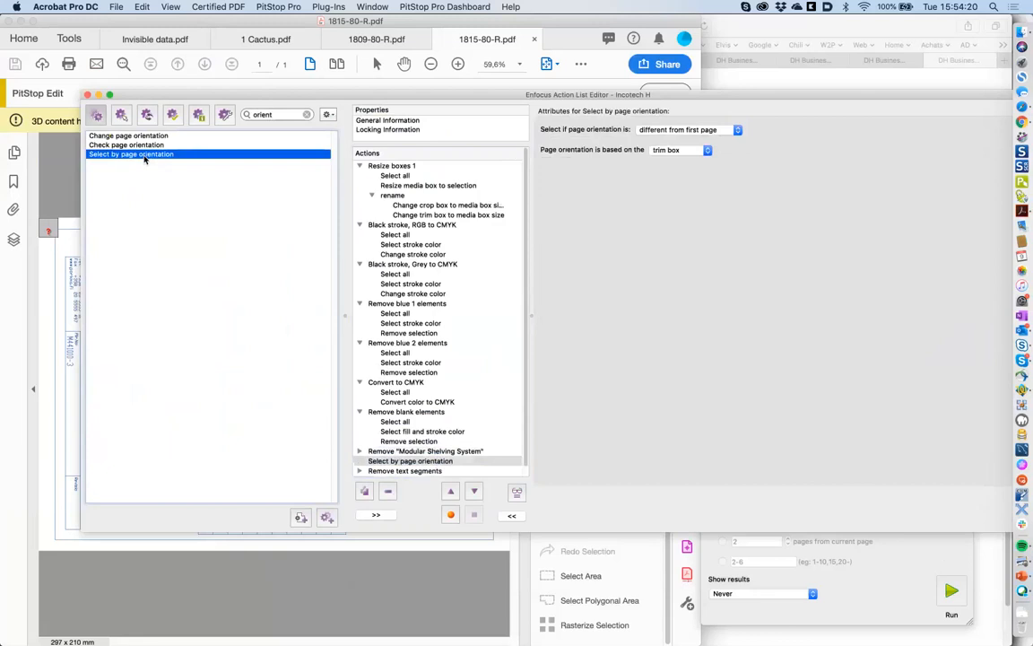
click(451, 493)
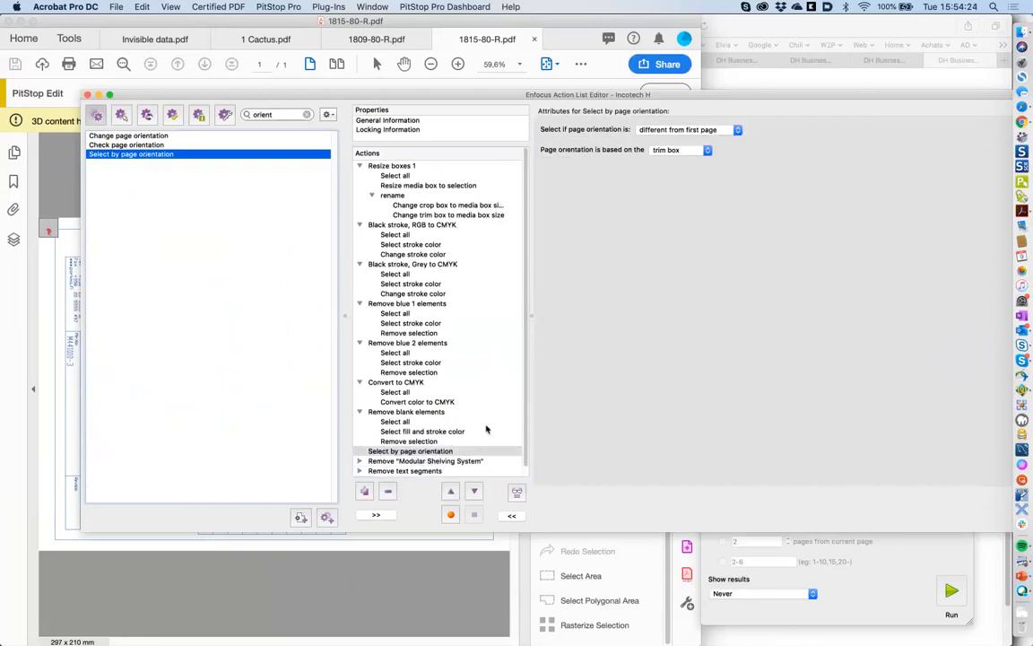
click(675, 131)
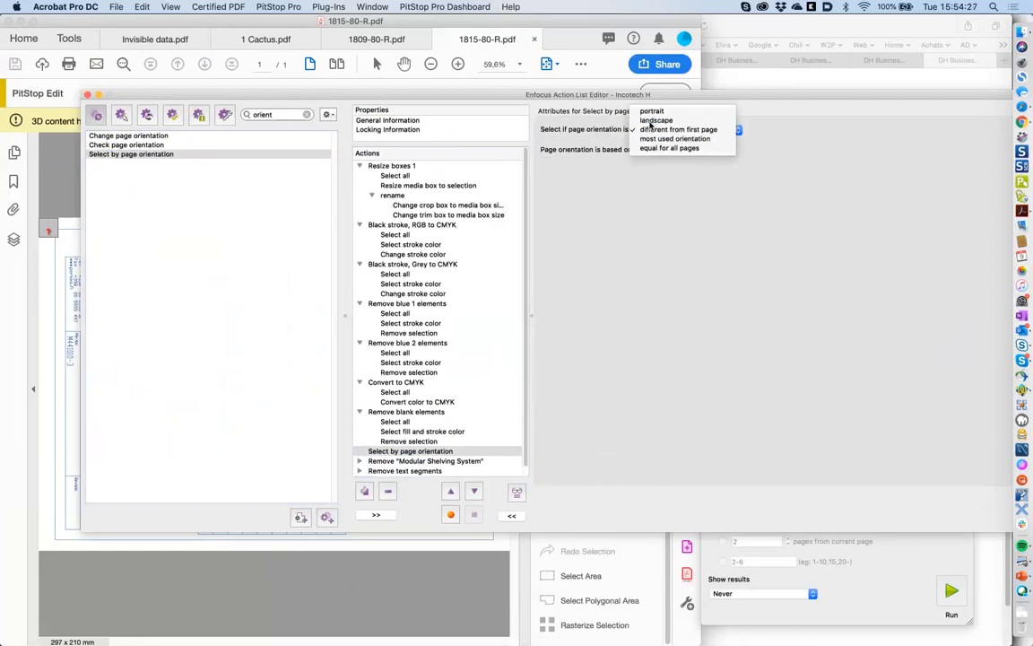
click(652, 121)
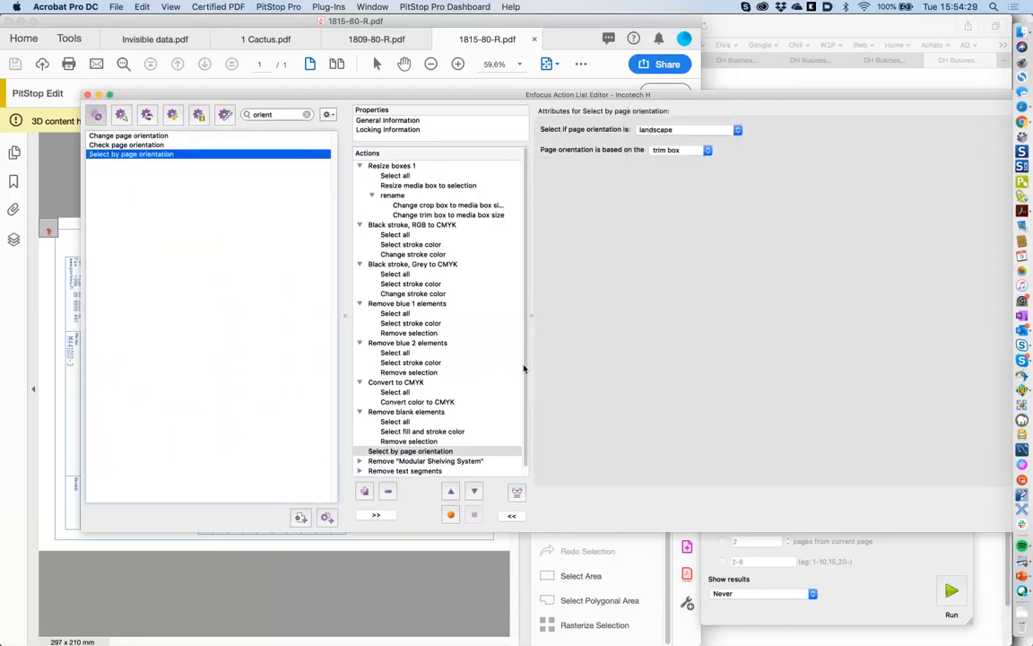
click(435, 453)
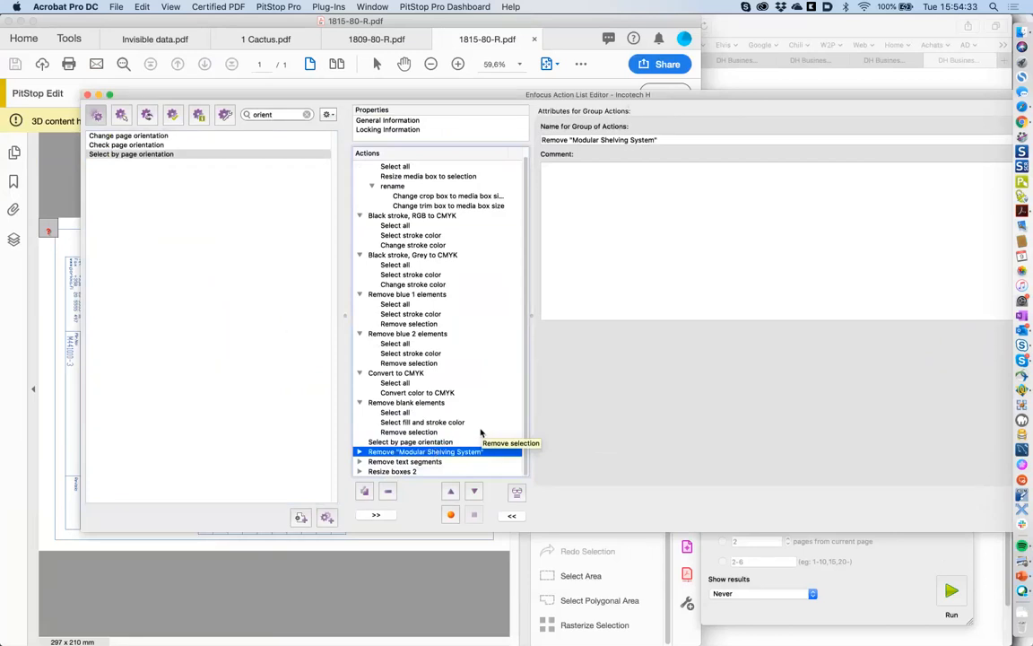
- Recheck the page orientation and inside-region steps, then confirm with OK to close the Incotech H editor
click(359, 452)
click(457, 443)
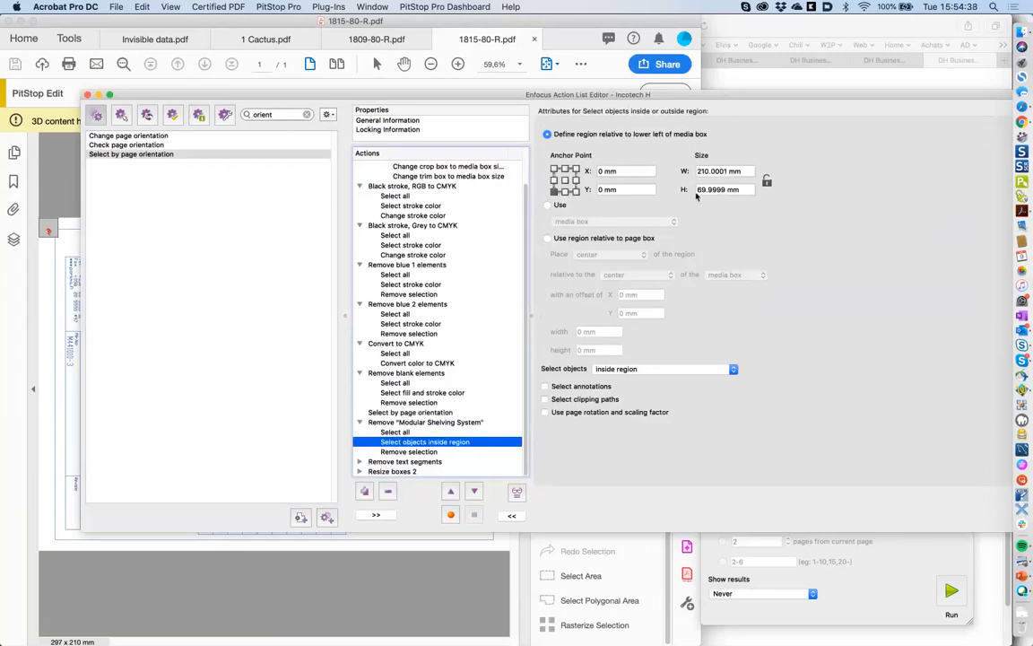
click(359, 422)
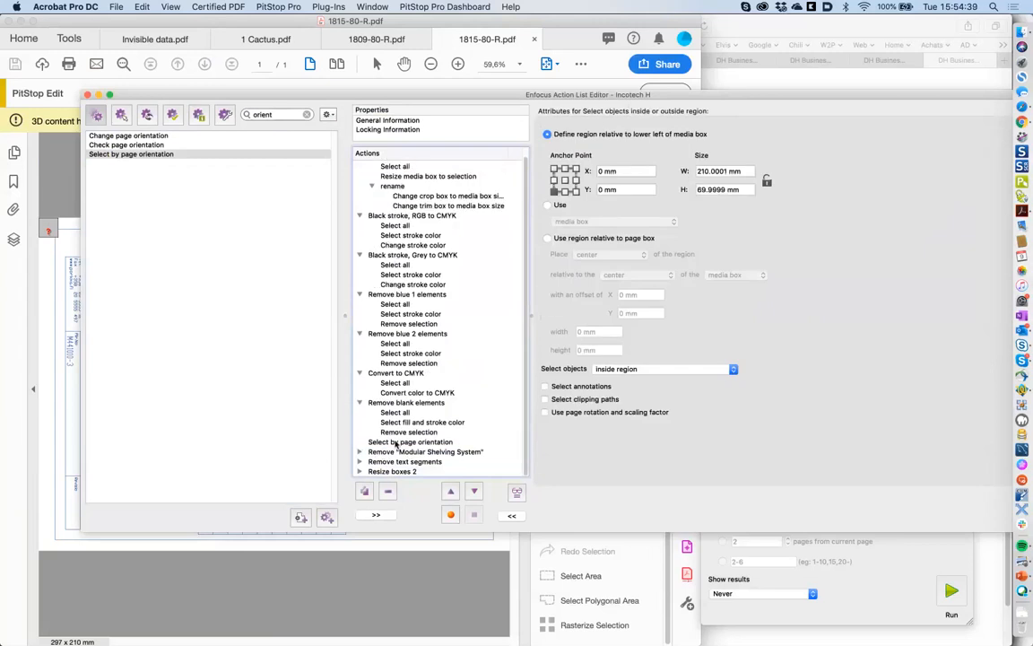
click(417, 443)
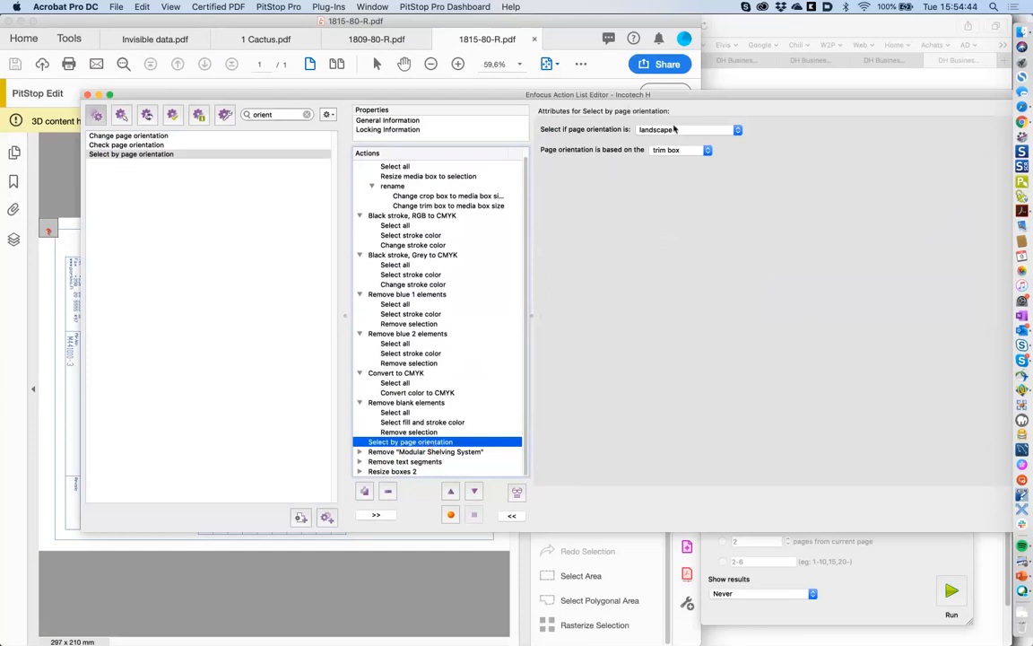
click(436, 453)
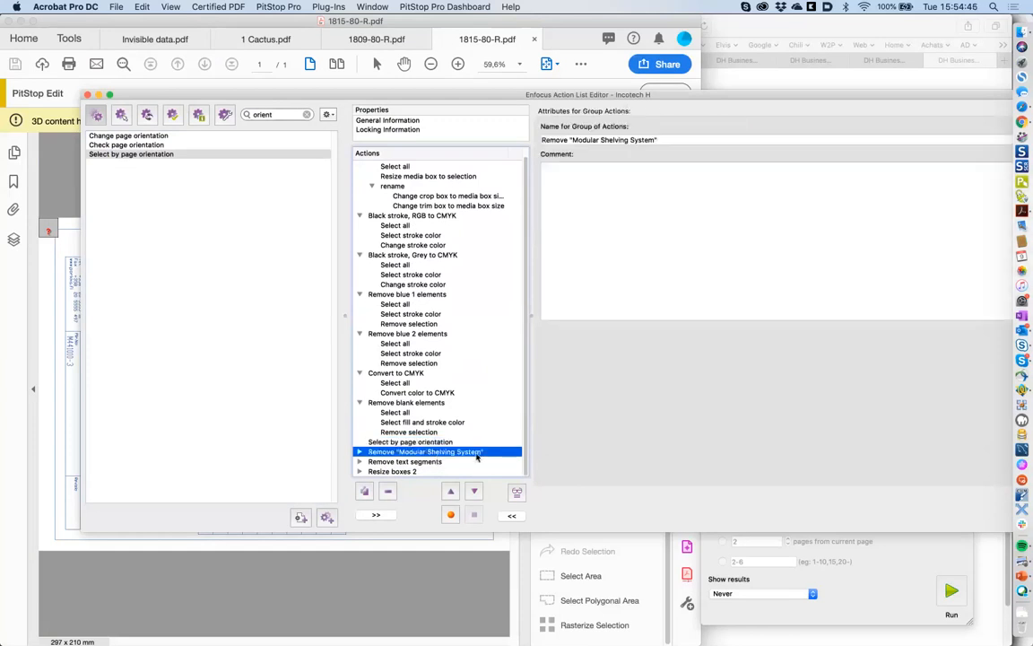
click(360, 452)
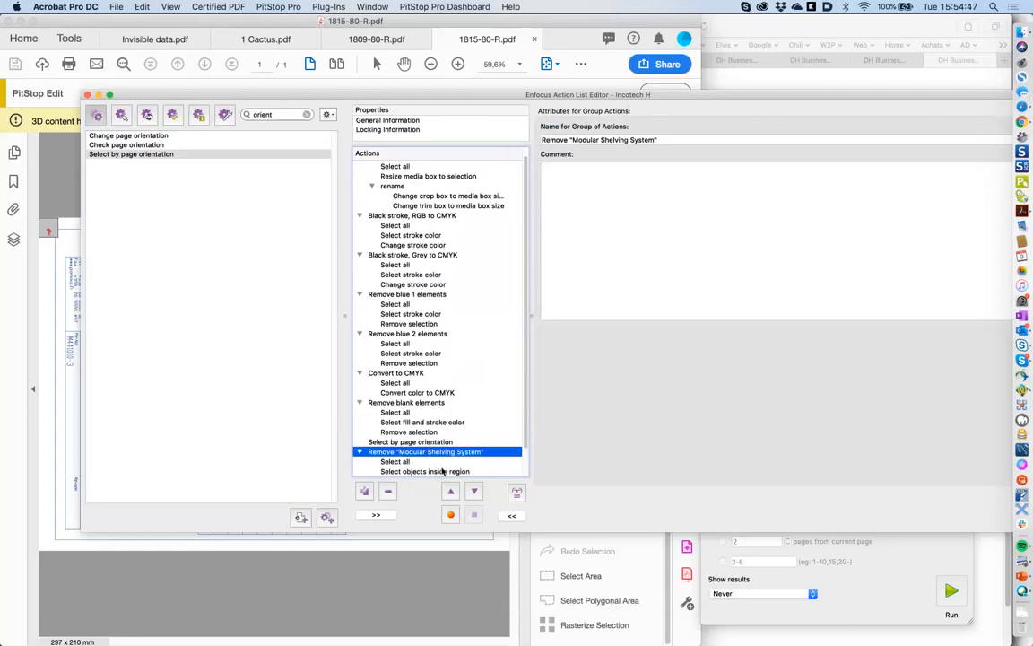
click(442, 470)
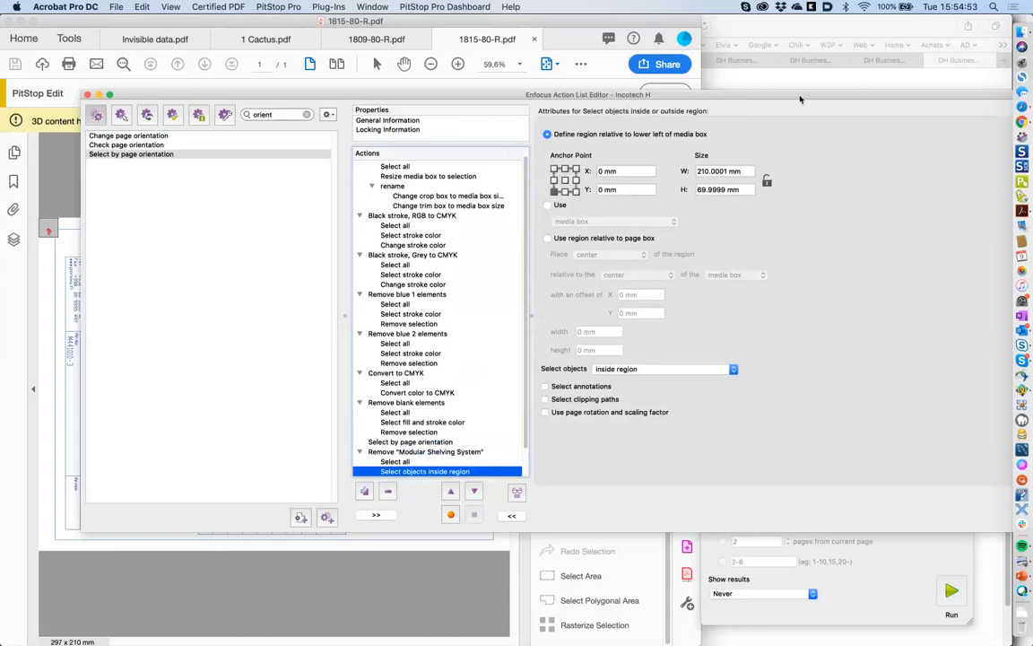
drag(801, 100, 721, 97)
key(Return)
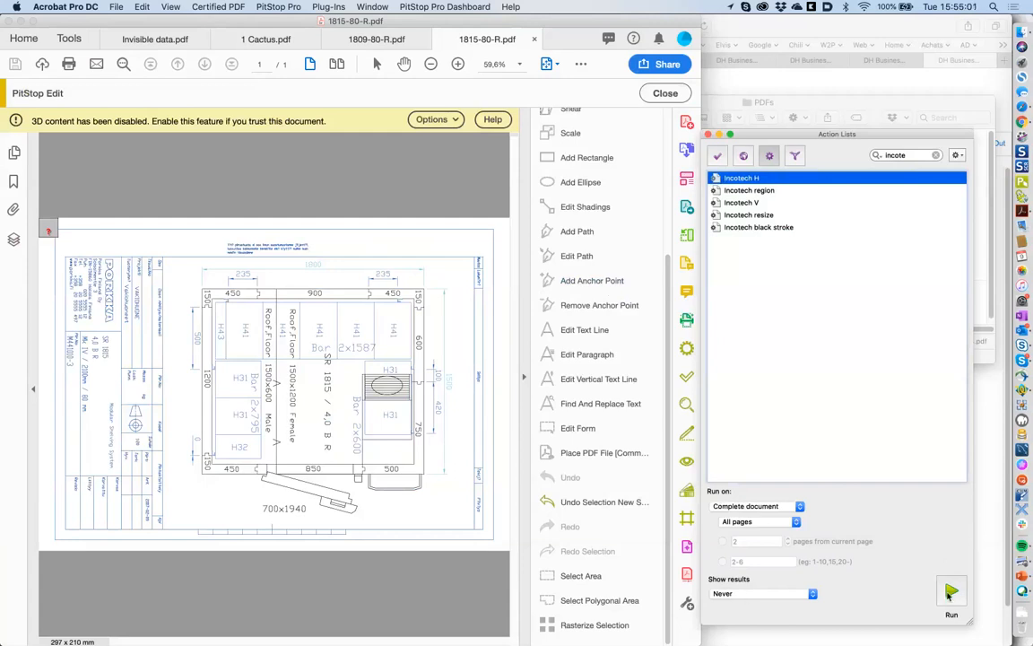
- Run Incotech H on 1815-80-R.pdf past the PieceInfo warning, then close the Action Lists panel
click(951, 592)
click(603, 350)
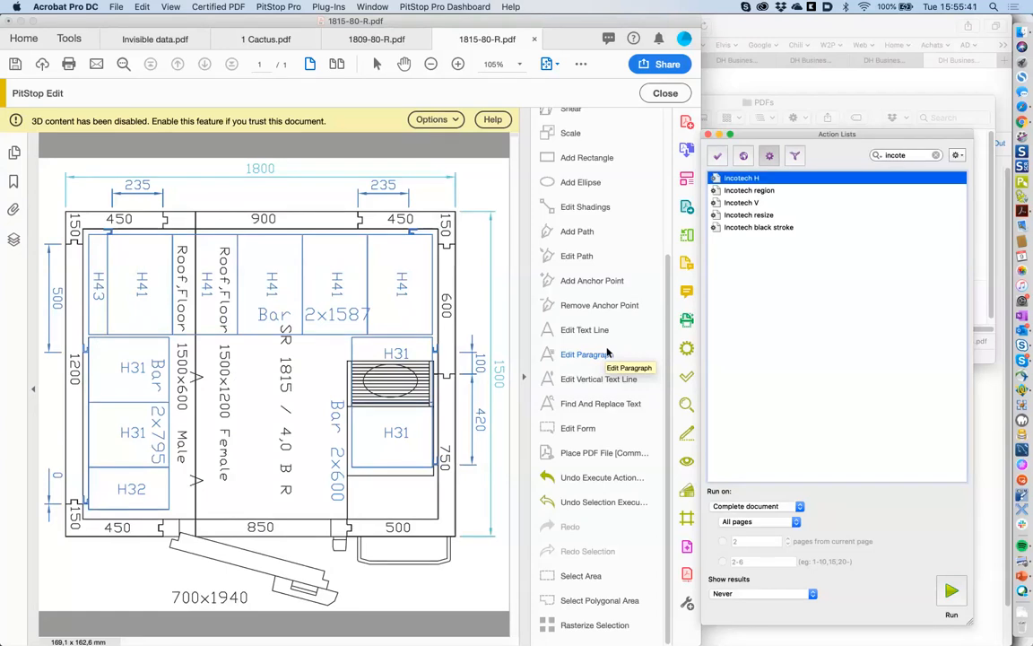
click(1023, 590)
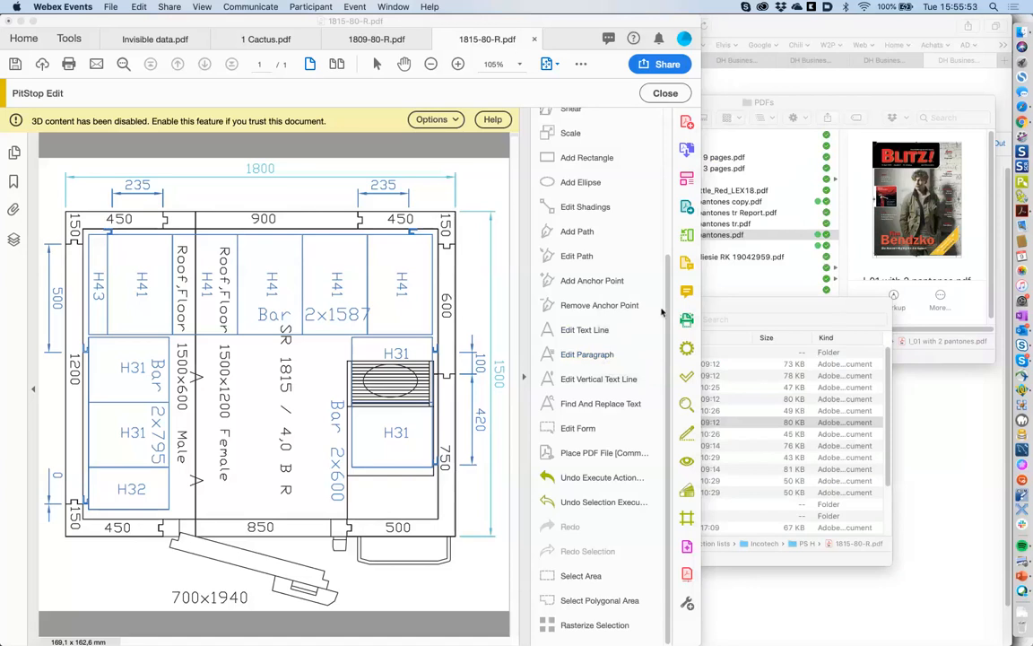
key(super+Tab)
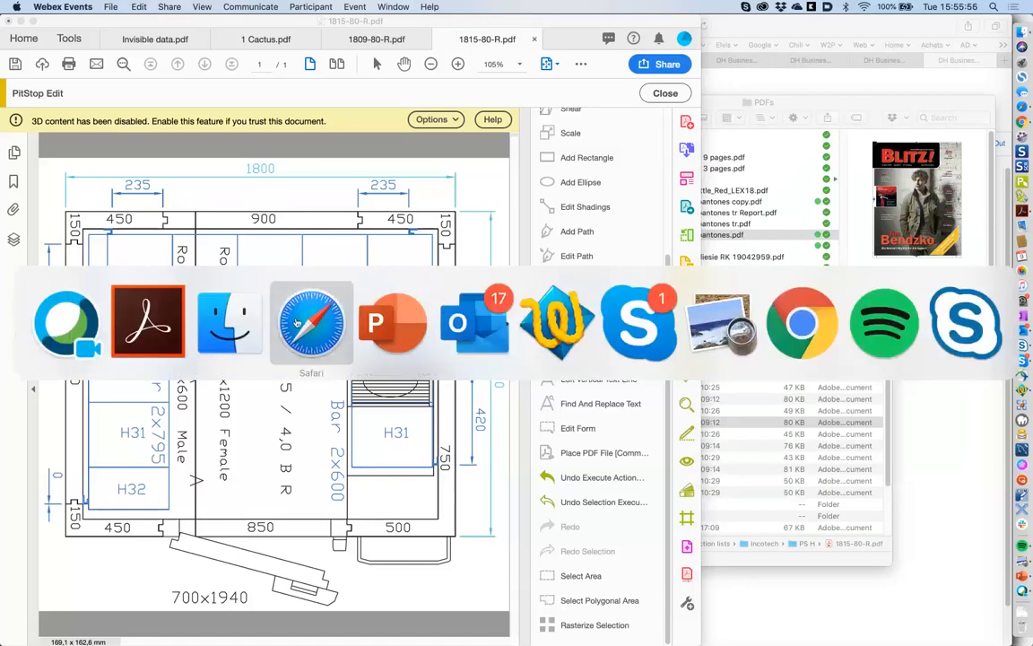
click(378, 325)
click(536, 234)
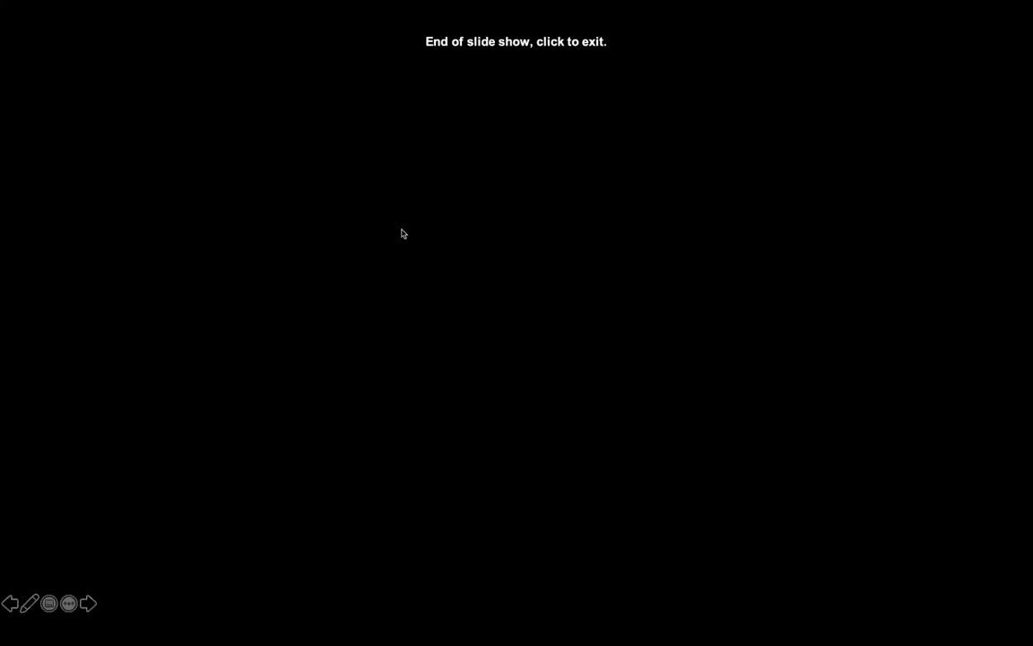
click(402, 234)
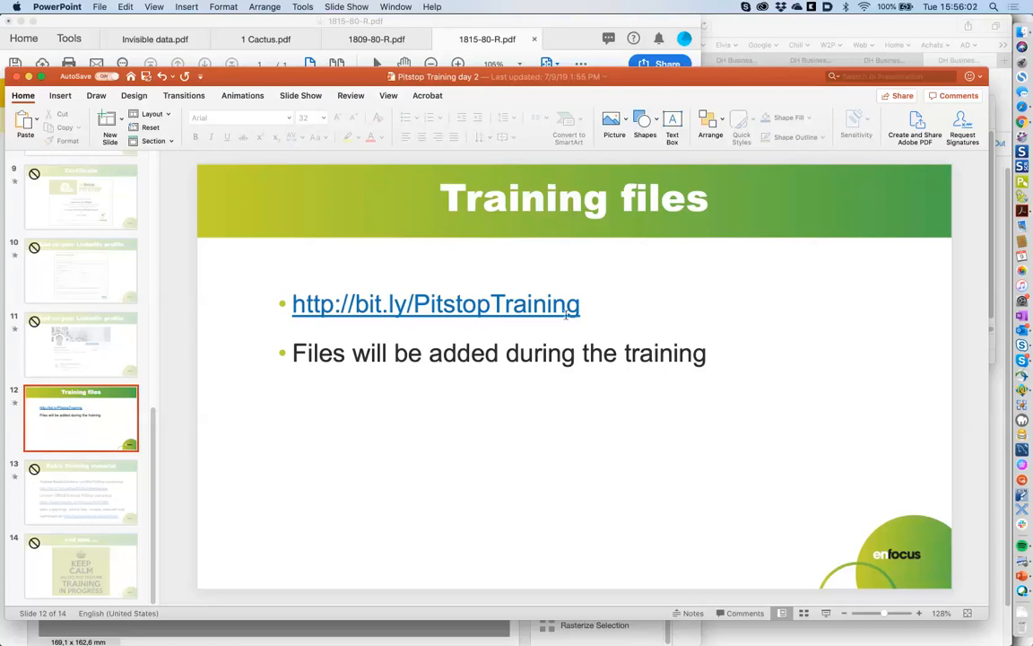
drag(582, 307, 303, 306)
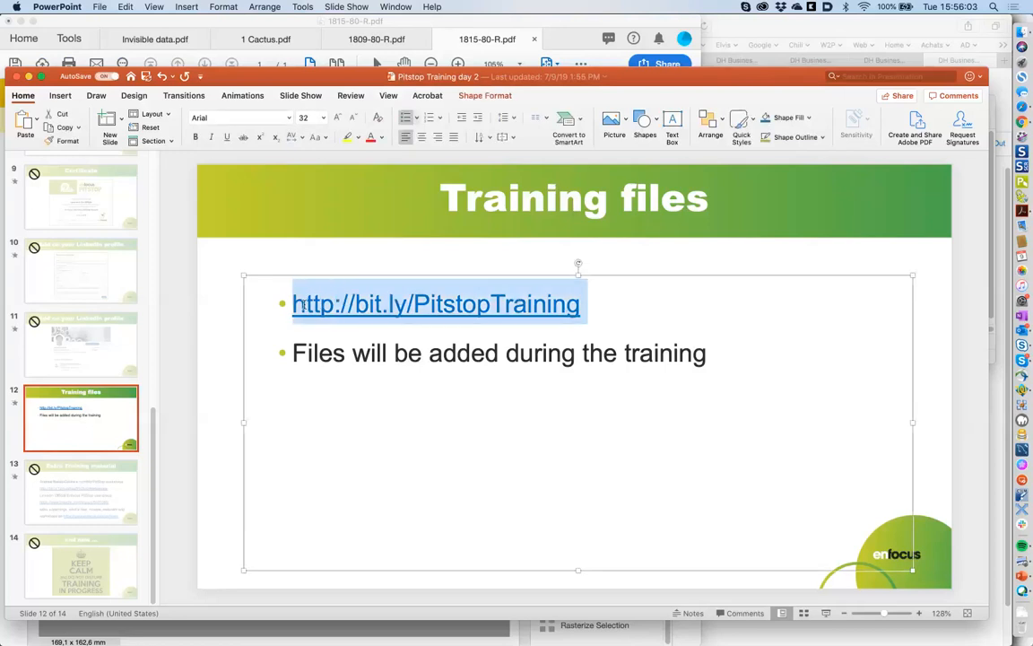
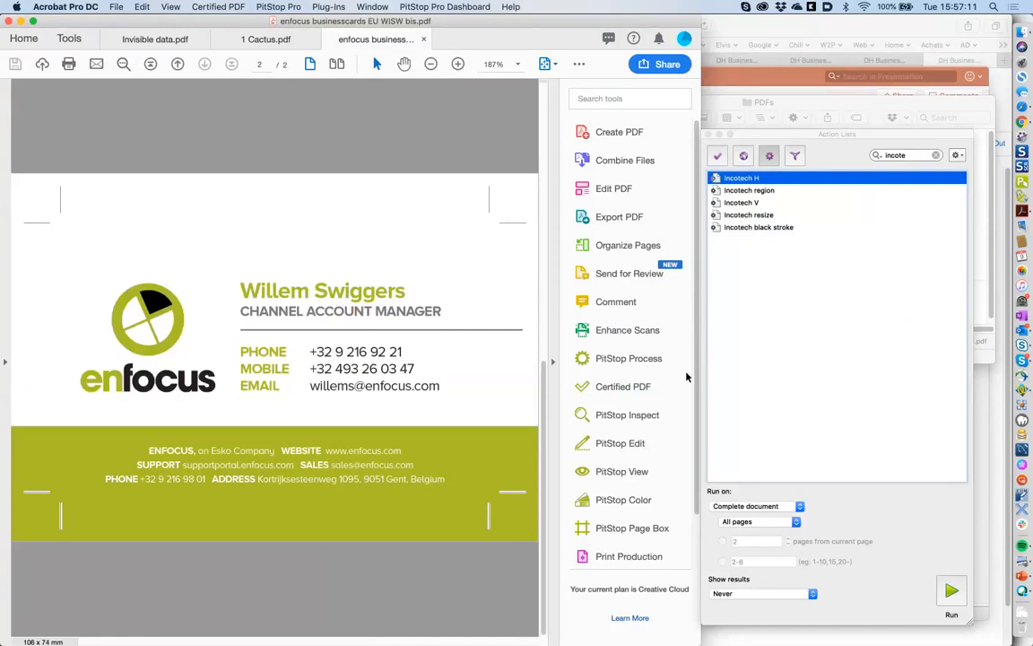
- Filter the action lists by 'busines' and show the document's page thumbnails
click(908, 154)
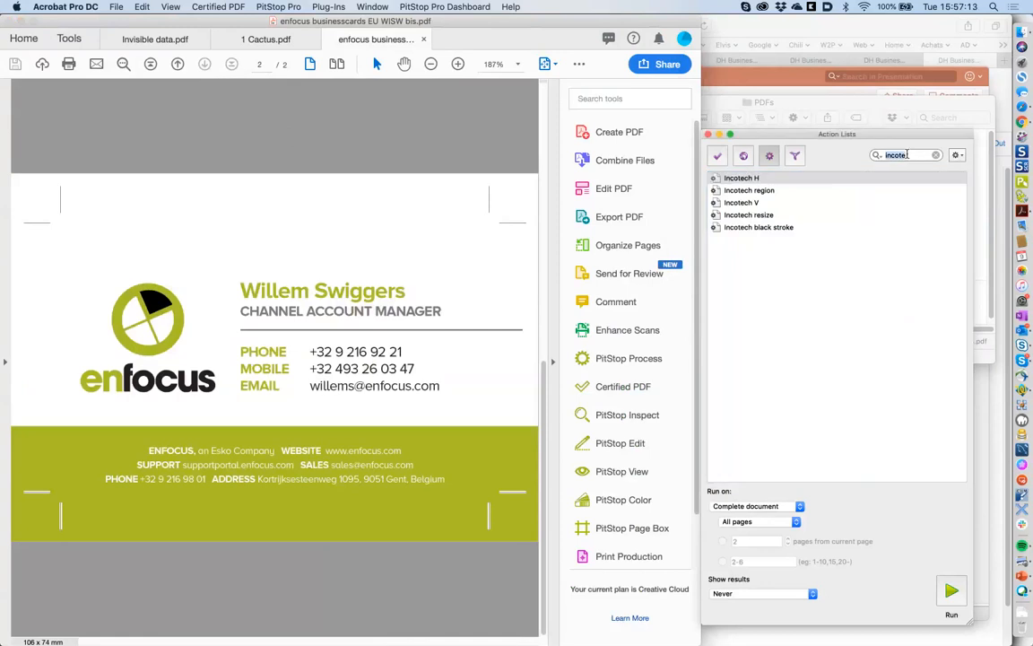
text(busines)
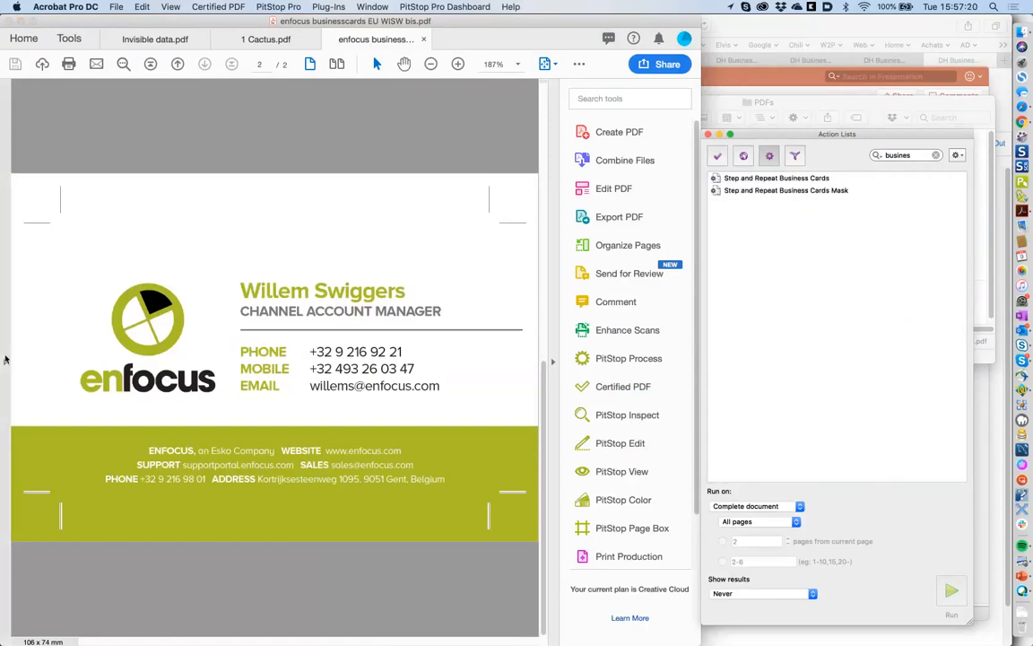
click(4, 359)
click(15, 98)
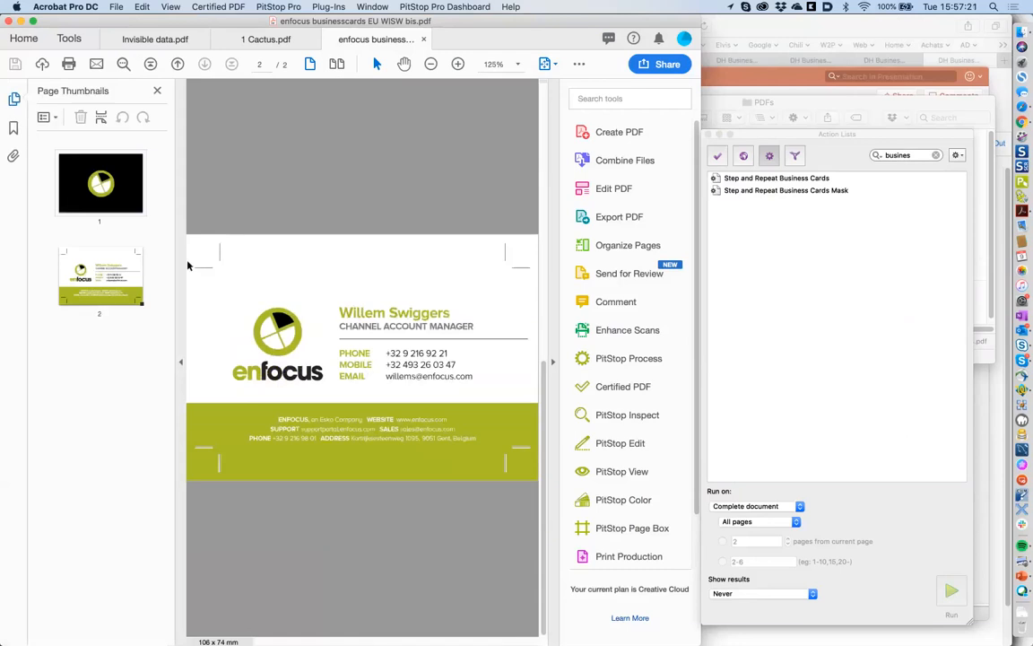
key(super+Tab)
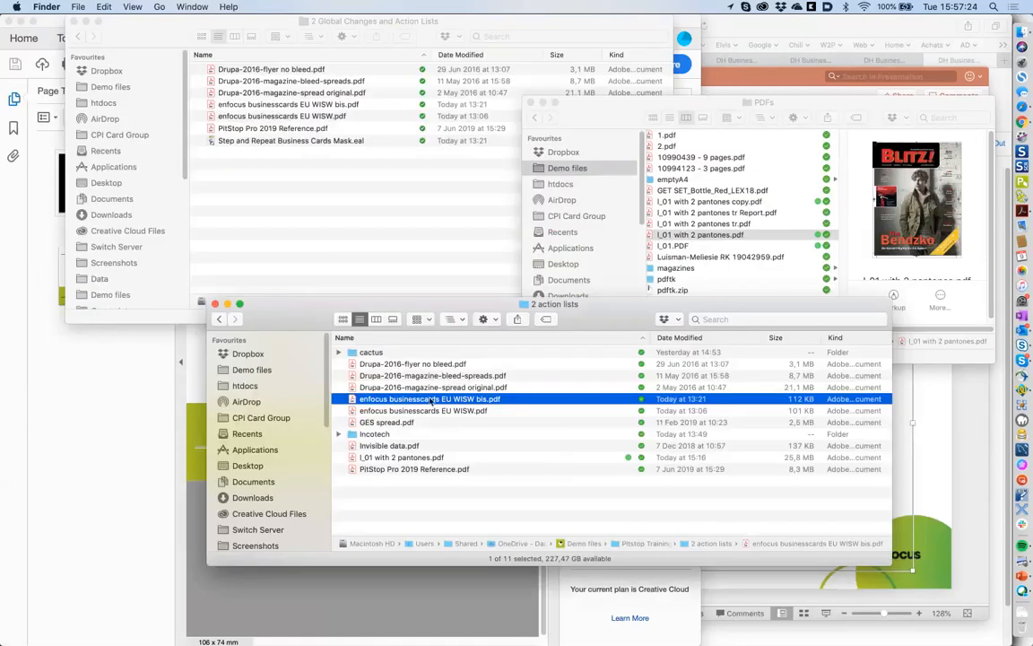
- Try inserting the bis PDF into itself, then dismiss the cannot-insert alert
drag(422, 398, 121, 413)
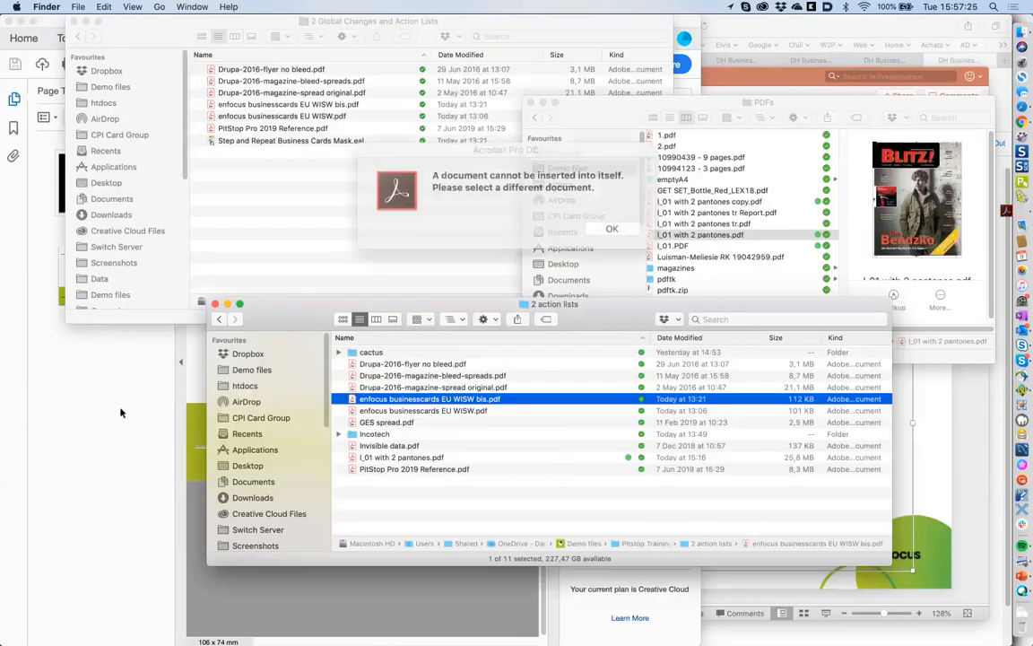
click(596, 225)
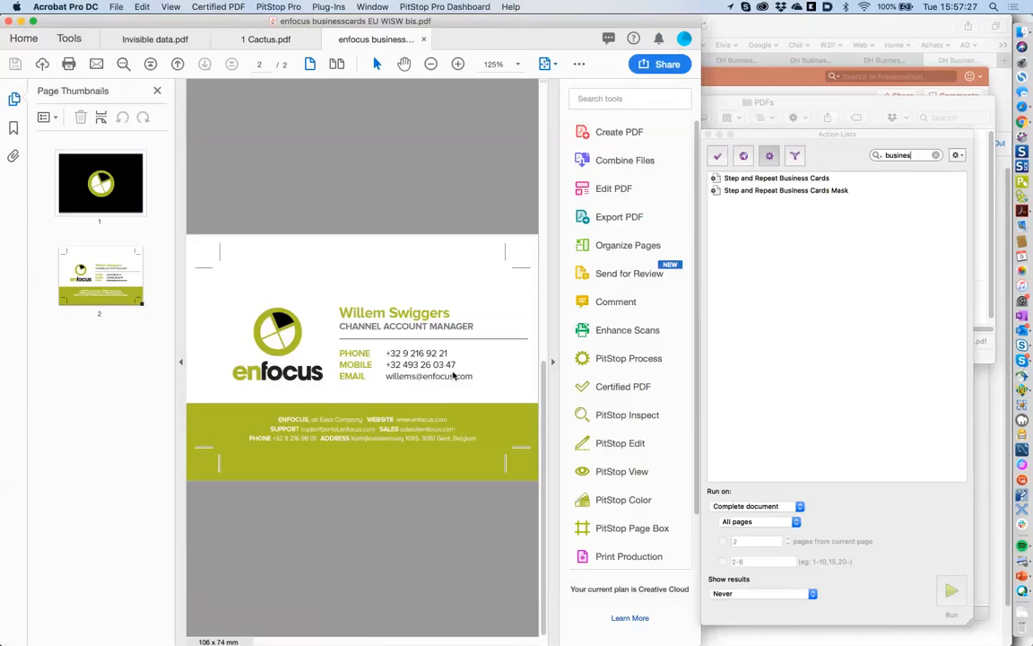
key(super+Tab)
- Insert enfocus businesscards EU WISW.pdf's pages into the document via the Page Thumbnails panel
key(super+Tab)
mouse_move(458, 413)
mouse_down()
mouse_move(173, 406)
mouse_move(439, 405)
mouse_up()
key(super+Tab)
click(459, 456)
click(498, 401)
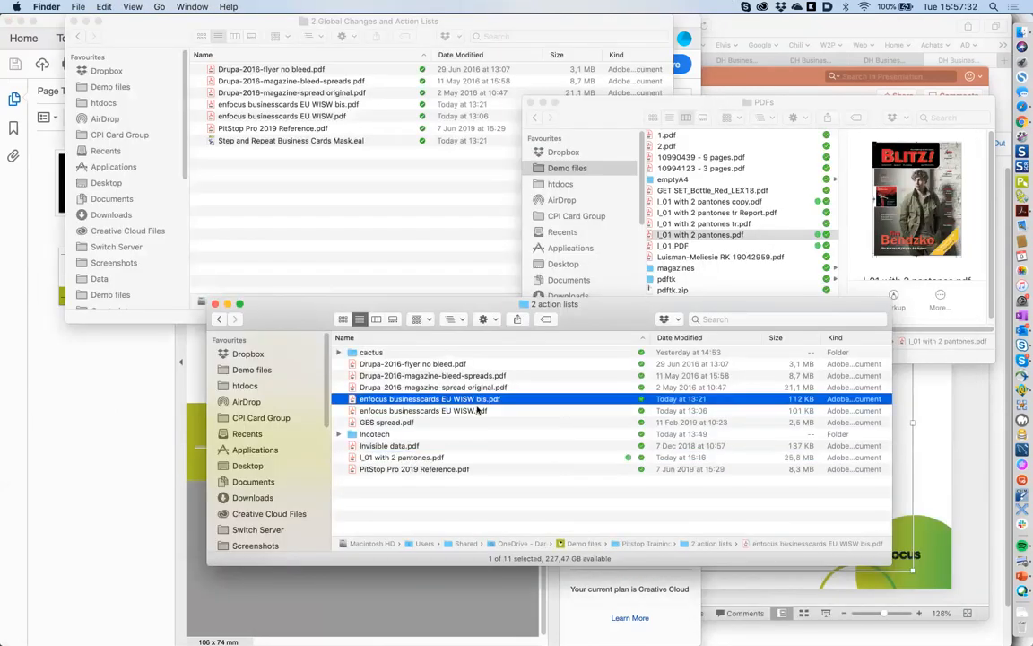
click(479, 411)
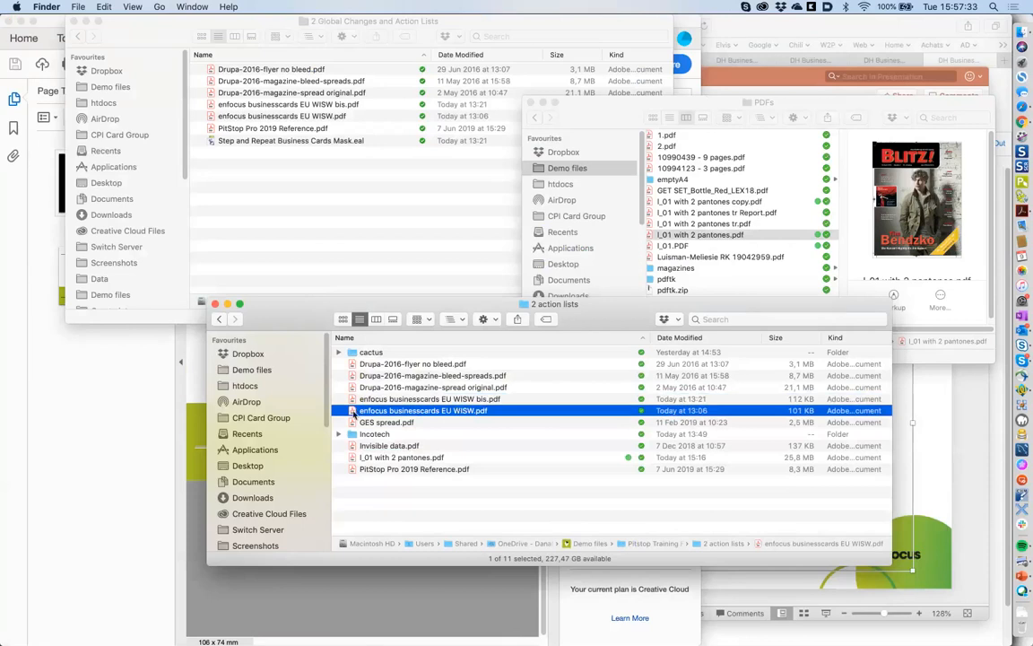
key(super+Tab)
drag(352, 413, 124, 420)
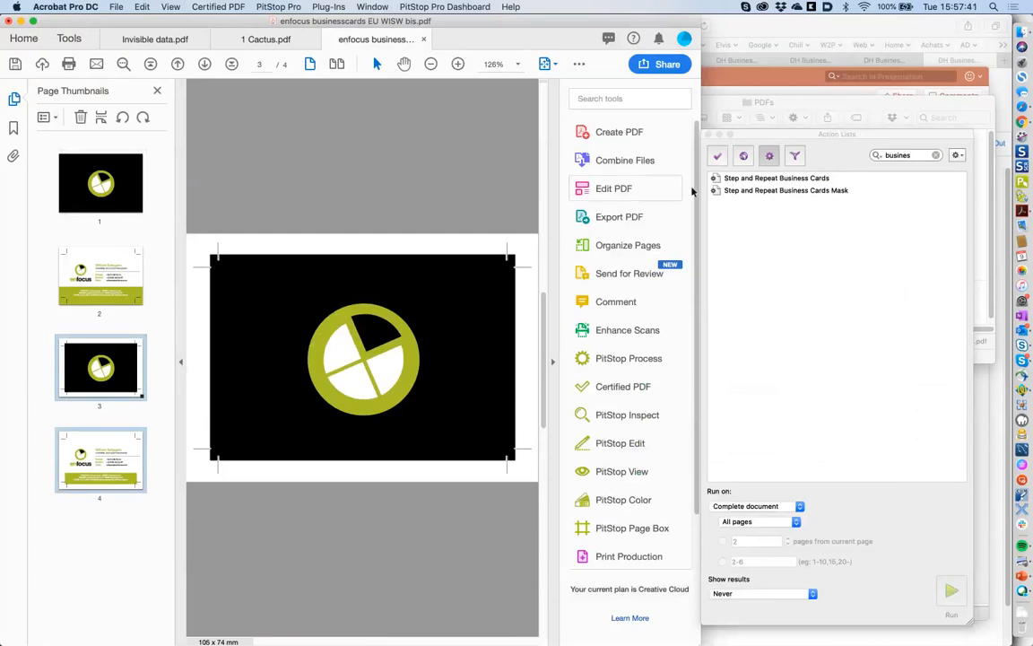
- Clear the action list search filter and create a new action list from the context menu
click(782, 149)
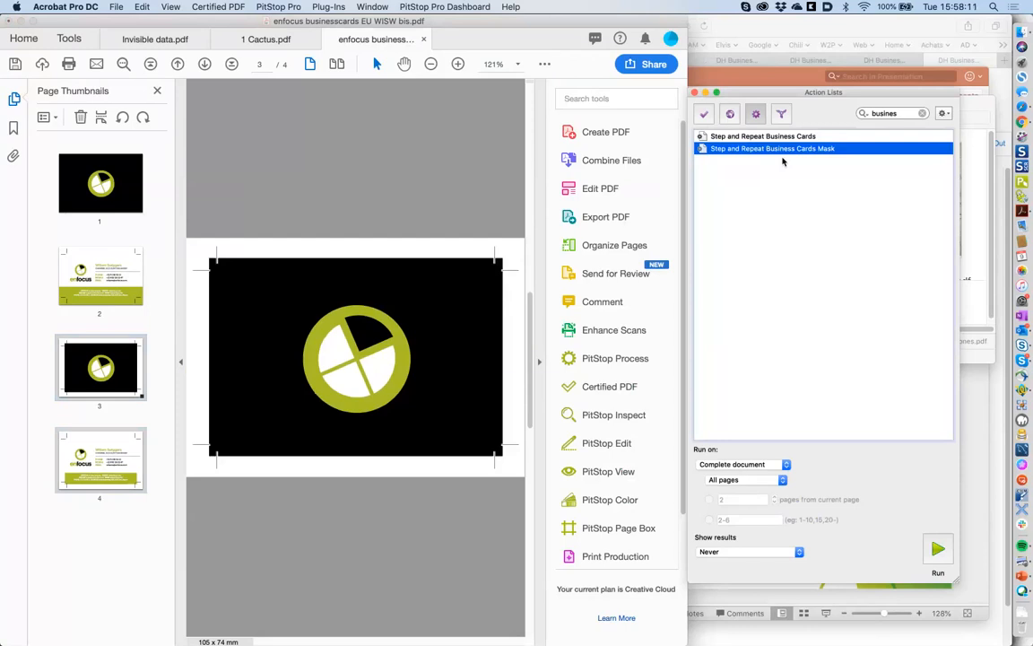
click(922, 114)
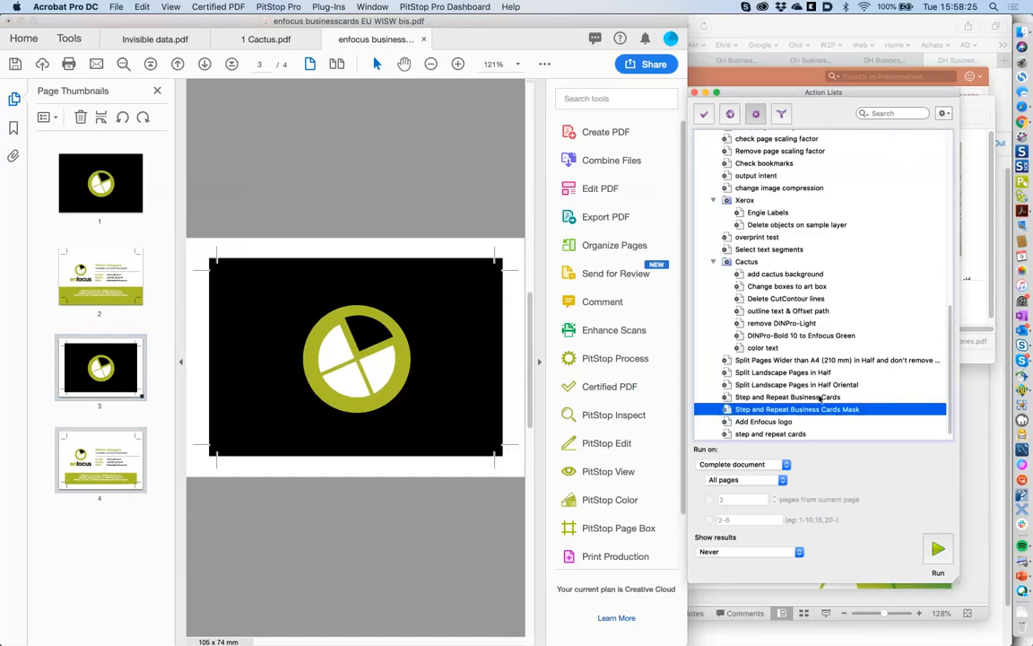
right_click(810, 416)
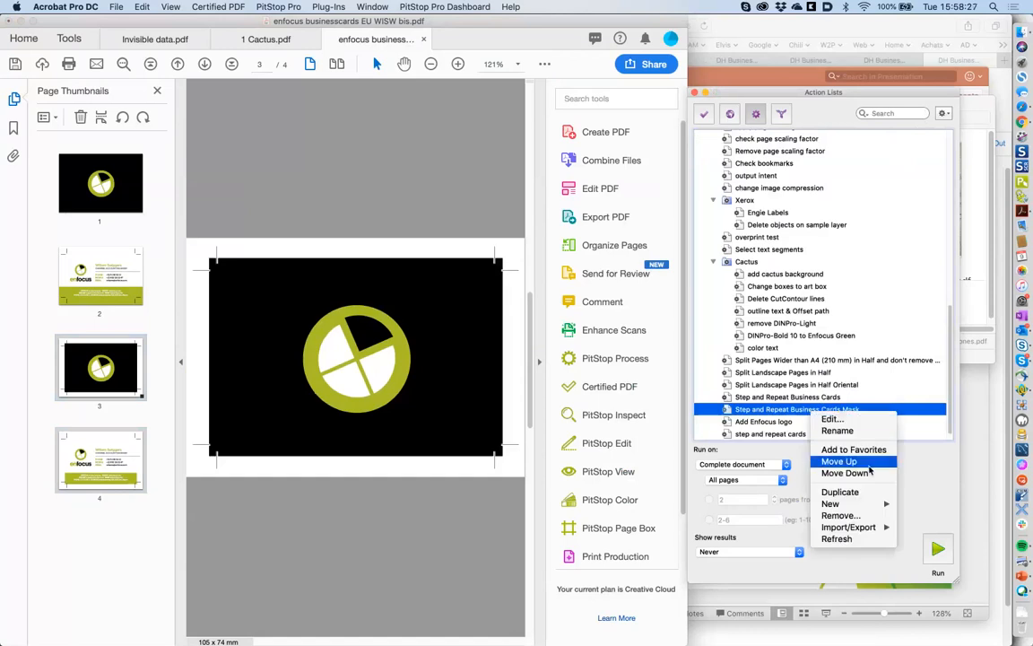
mouse_move(874, 504)
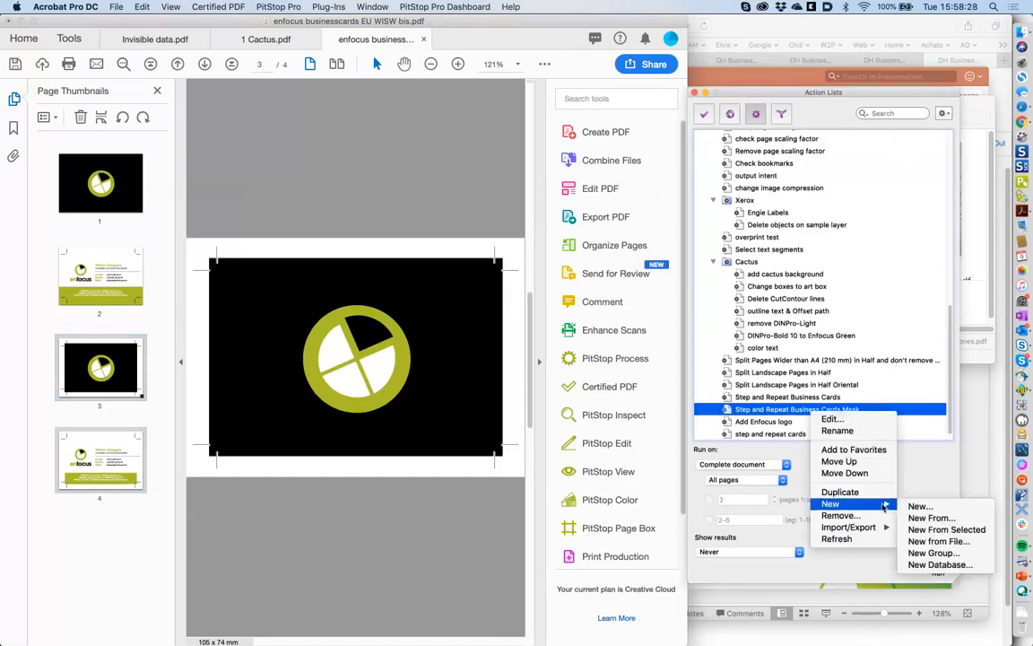
click(919, 507)
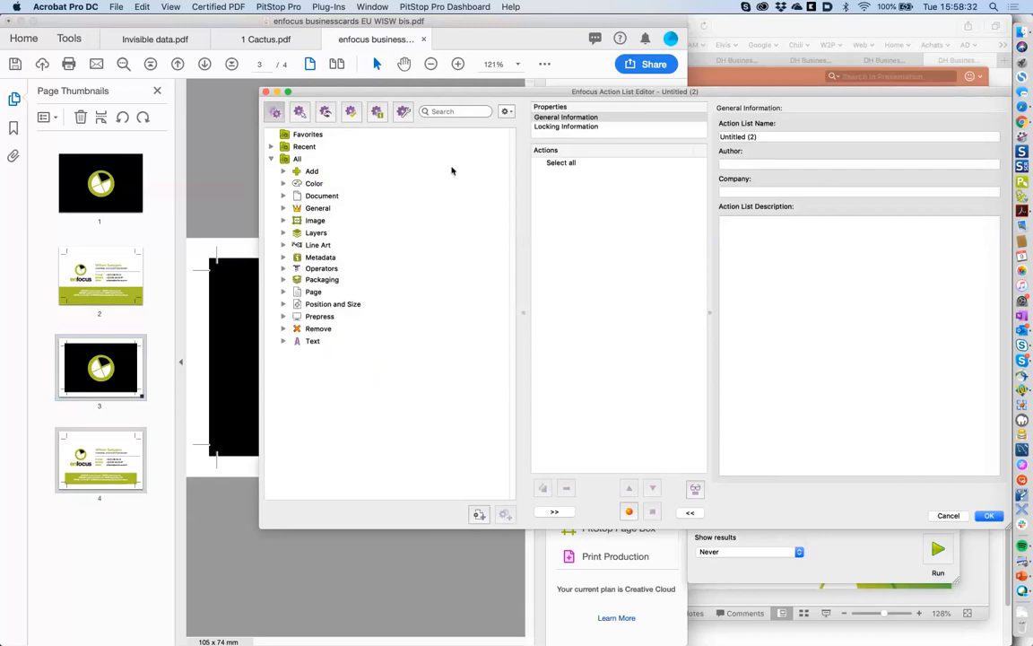
- Add and then remove a Split Action List step, then search actions for 'select pg'
click(475, 111)
text(split)
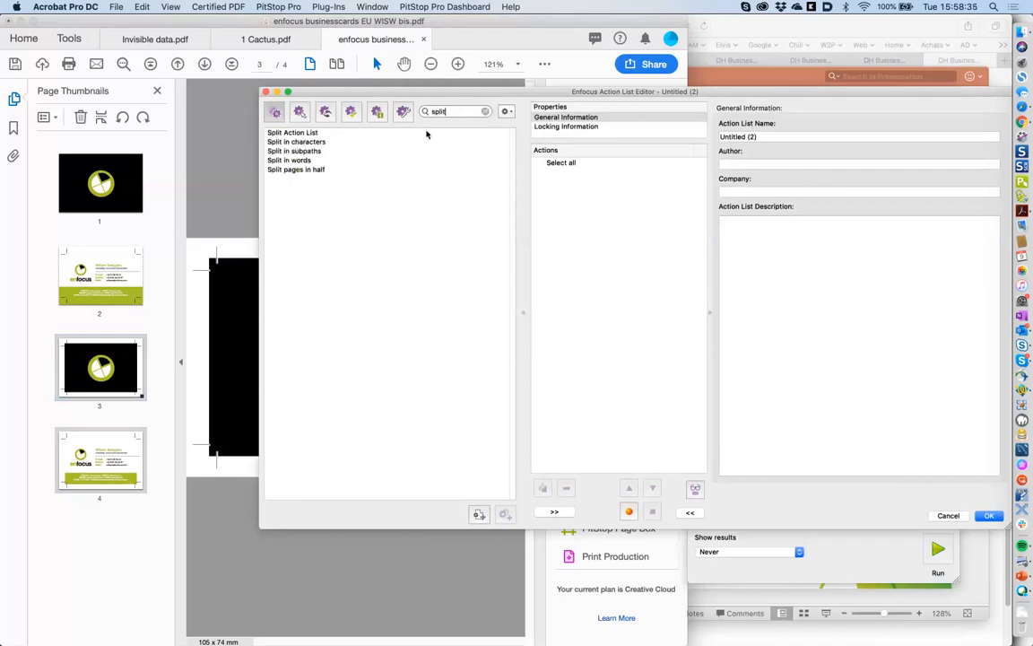
double_click(310, 134)
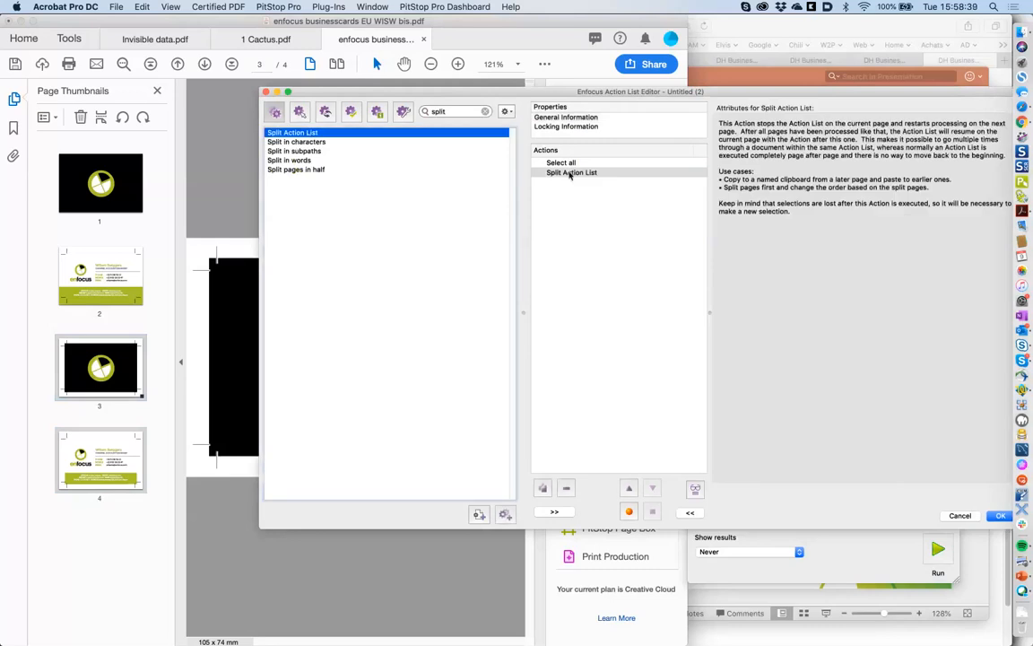
click(570, 173)
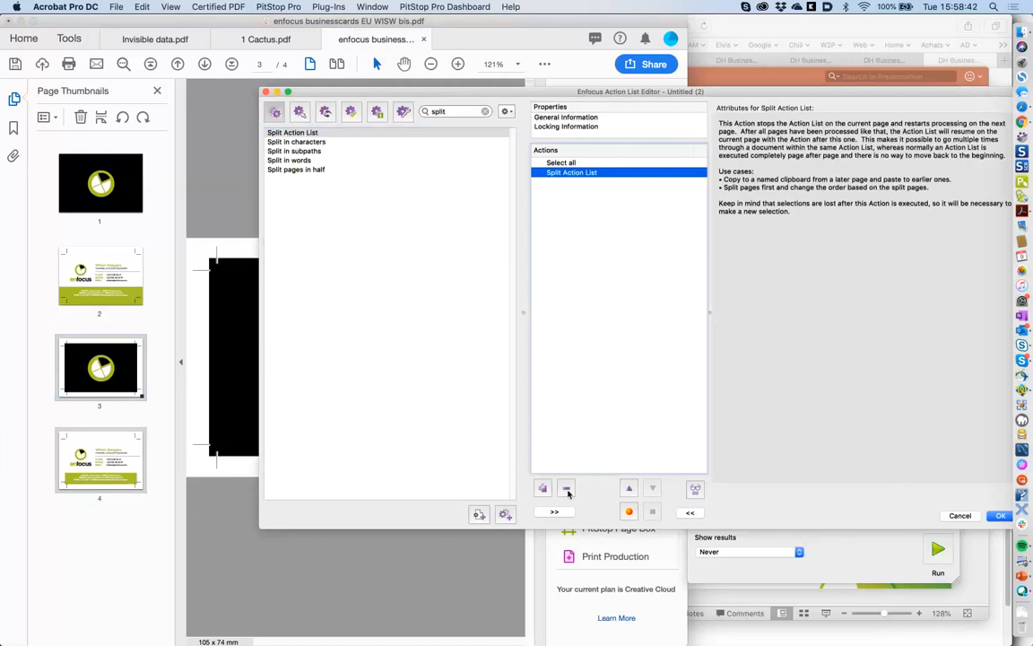
click(566, 490)
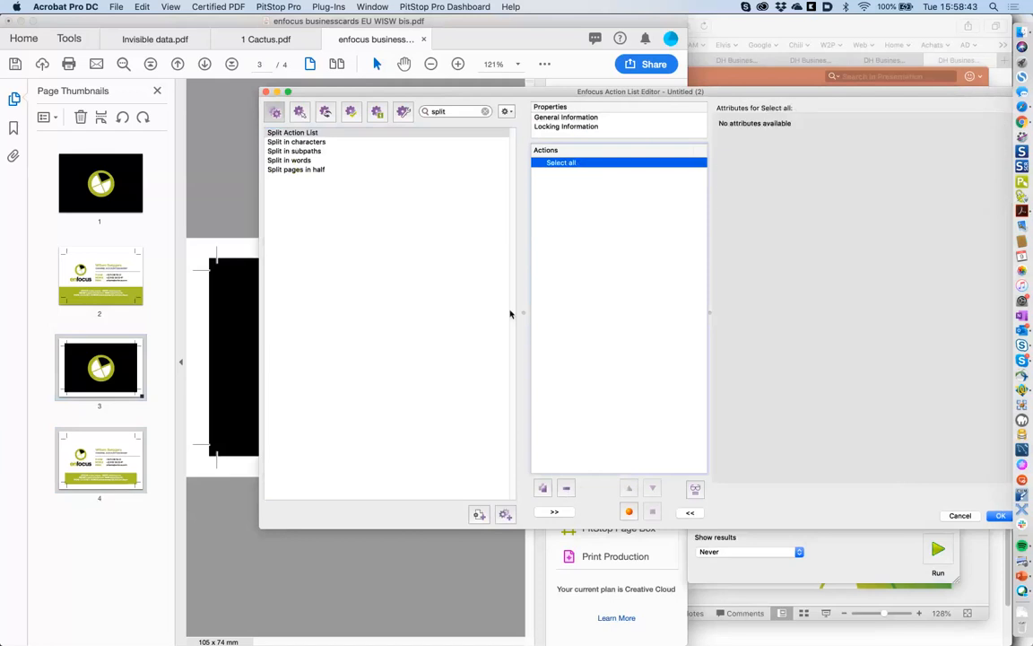
double_click(458, 112)
text(s)
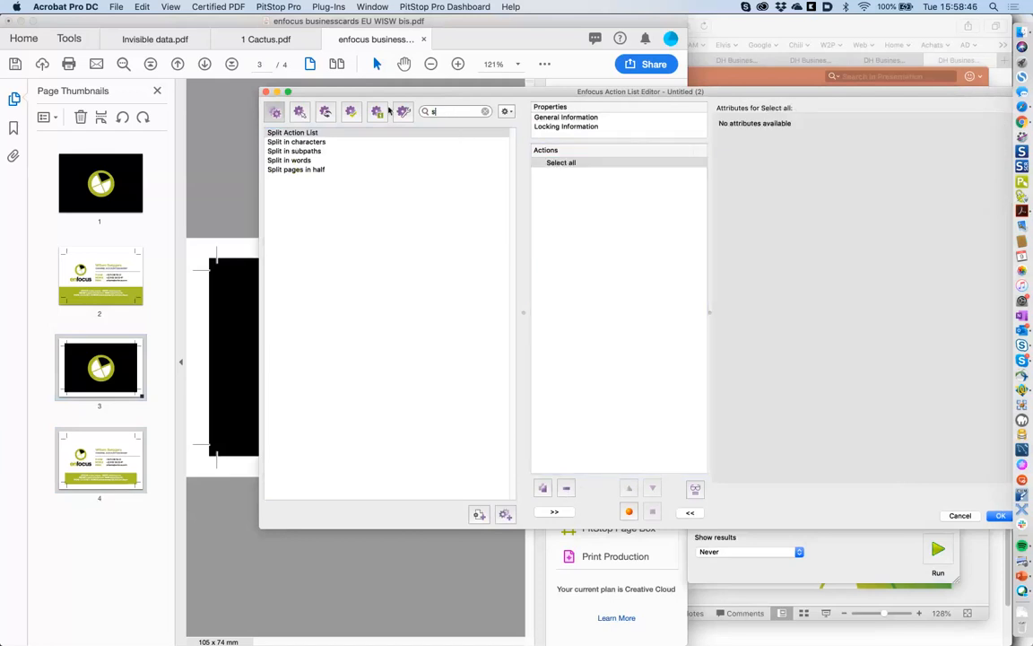
text(elect pg)
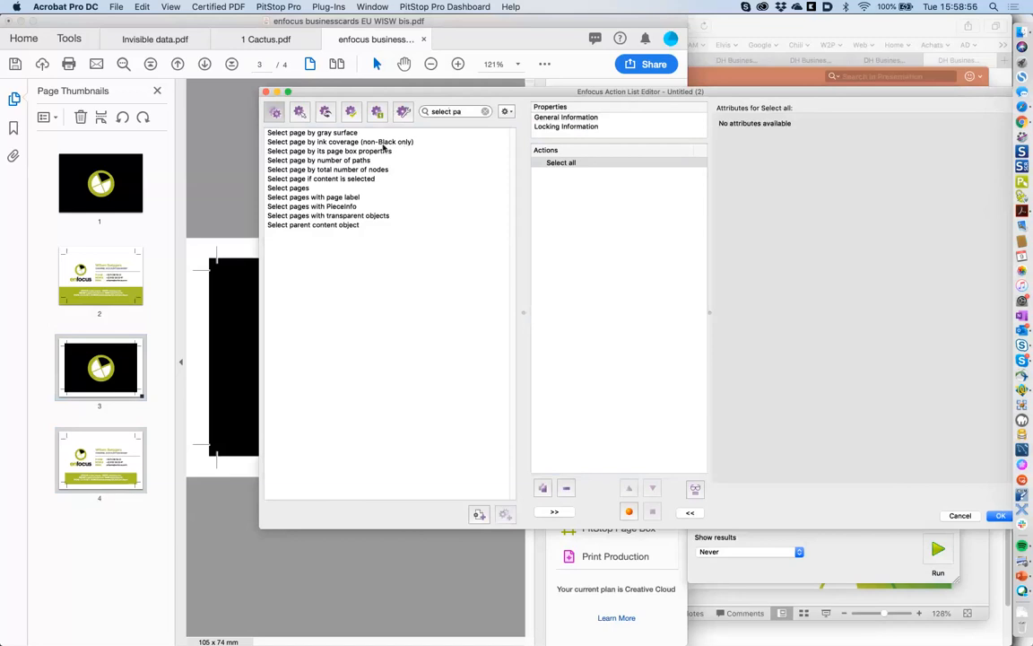
- Add a Select pages step set to page range 3, duplicate it, then search actions for 'co'
double_click(315, 186)
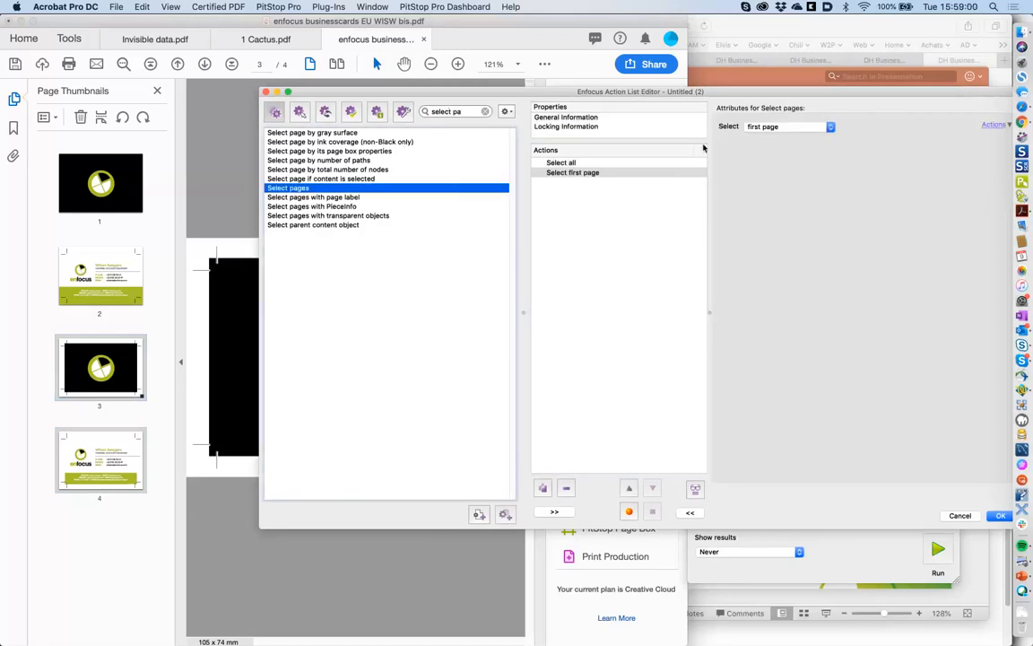
click(760, 127)
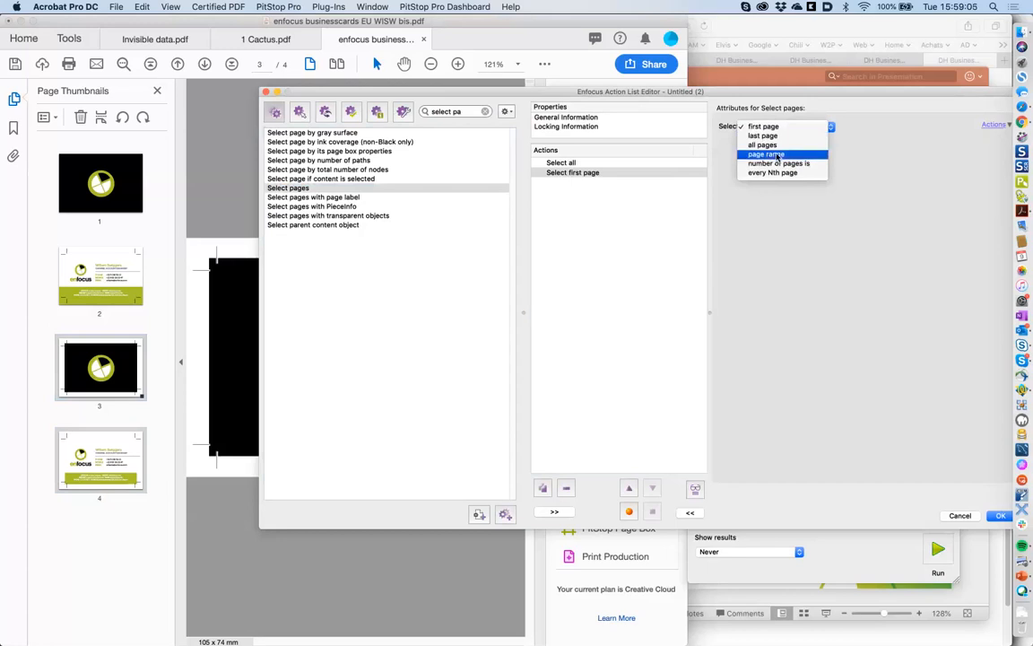
click(777, 155)
click(777, 146)
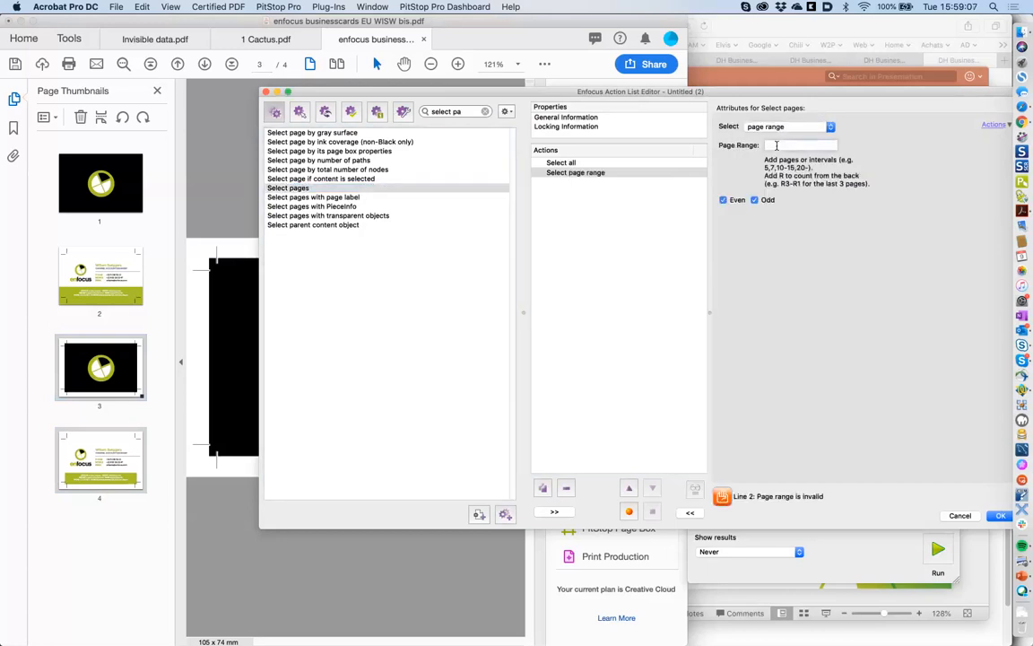
text(3)
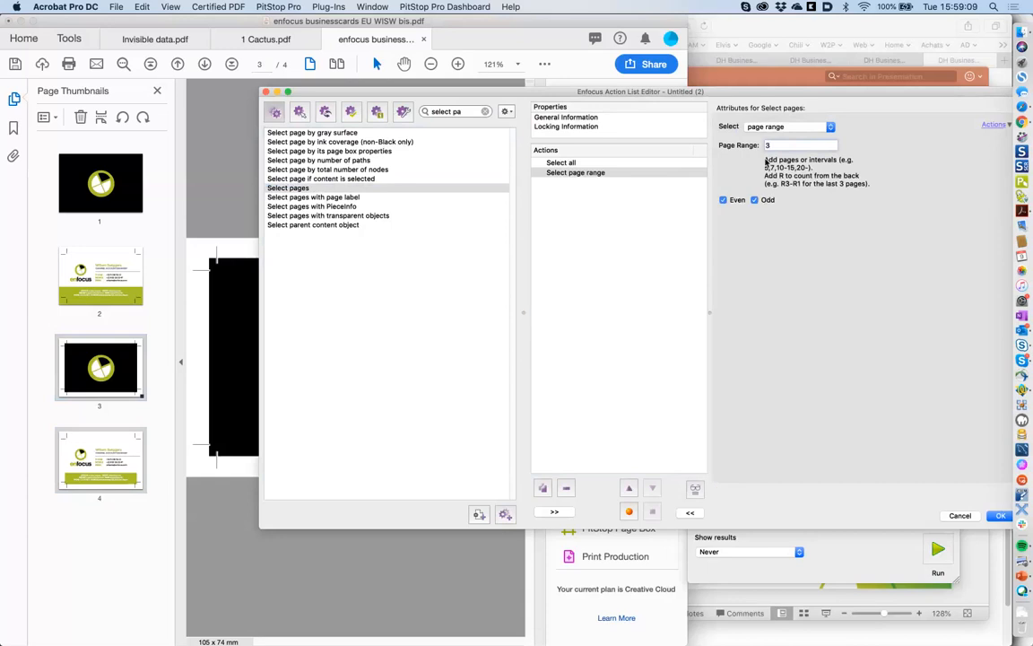
click(595, 174)
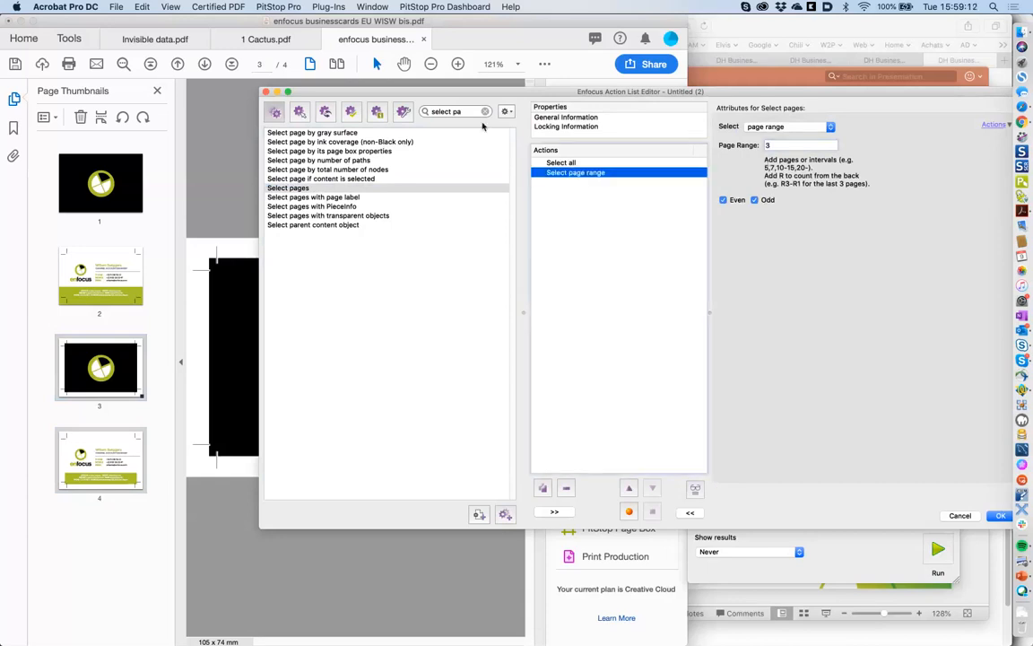
click(544, 489)
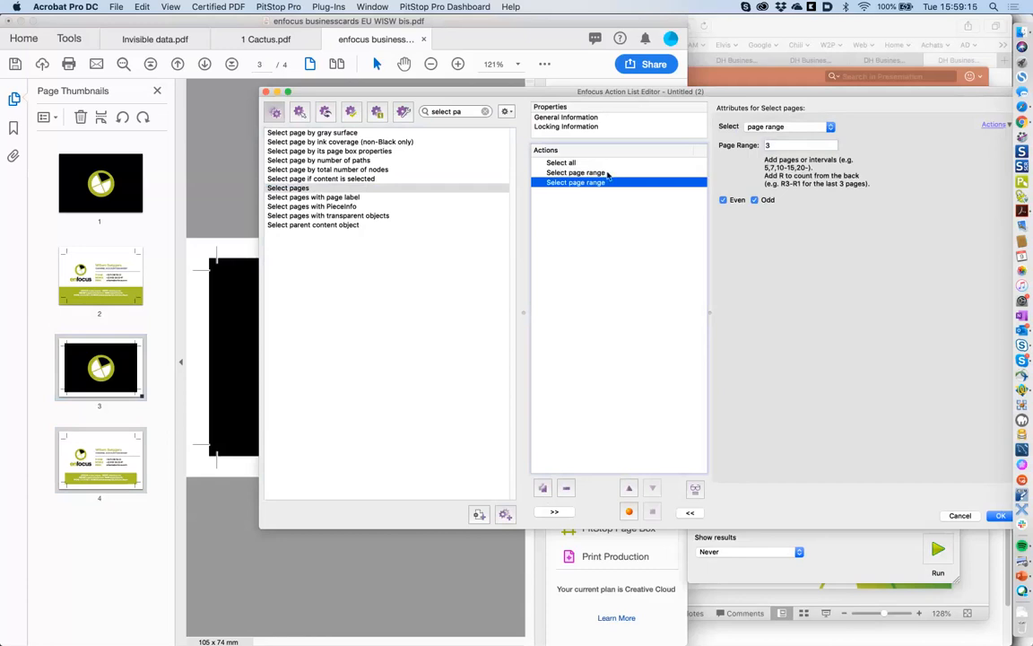
click(607, 174)
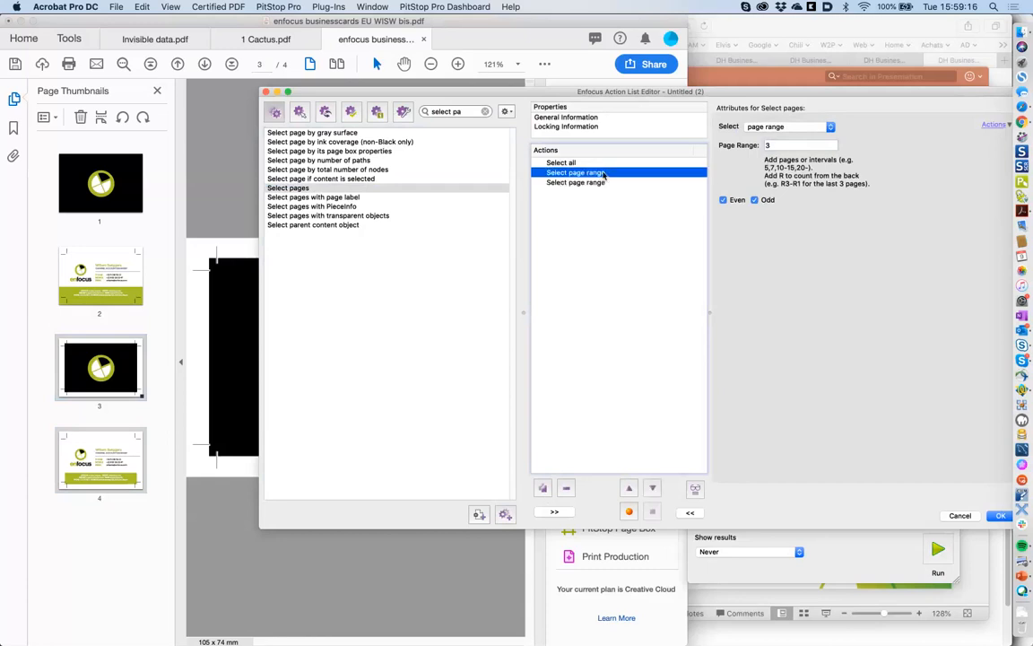
click(470, 111)
text(co)
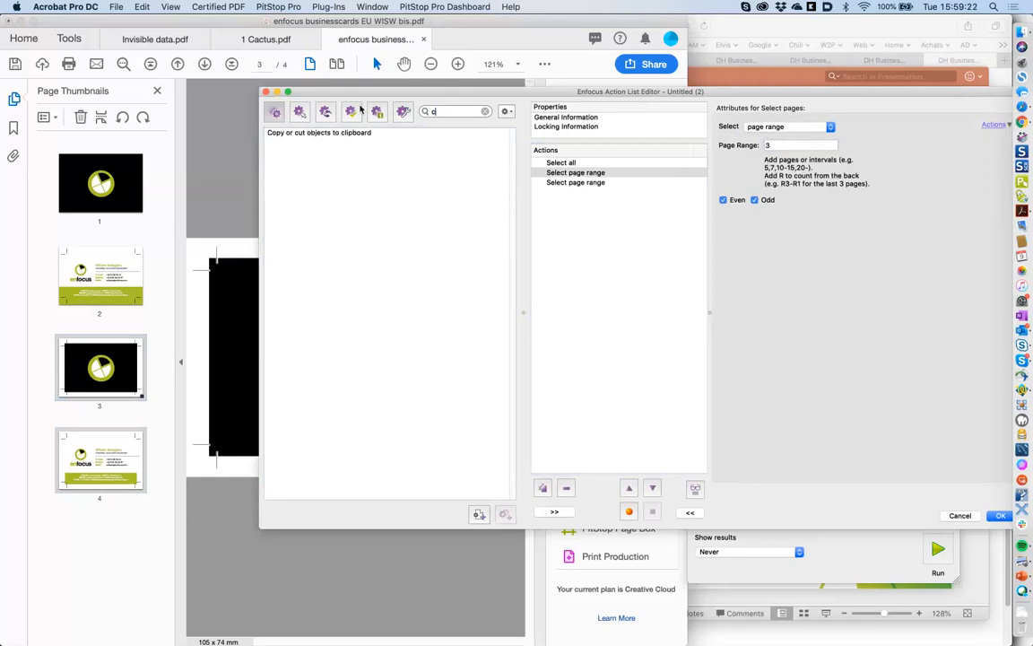
- Add a step that cuts objects to a clipboard named 'Pqge 3'
key(BackSpace)
key(BackSpace)
text(cut)
double_click(341, 134)
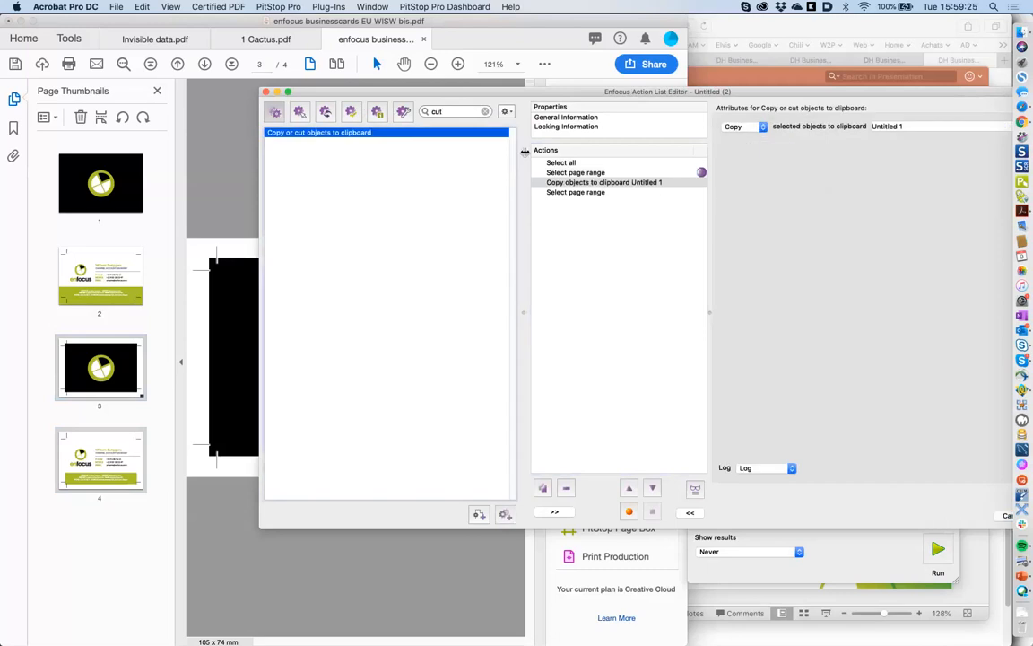
click(744, 128)
click(744, 142)
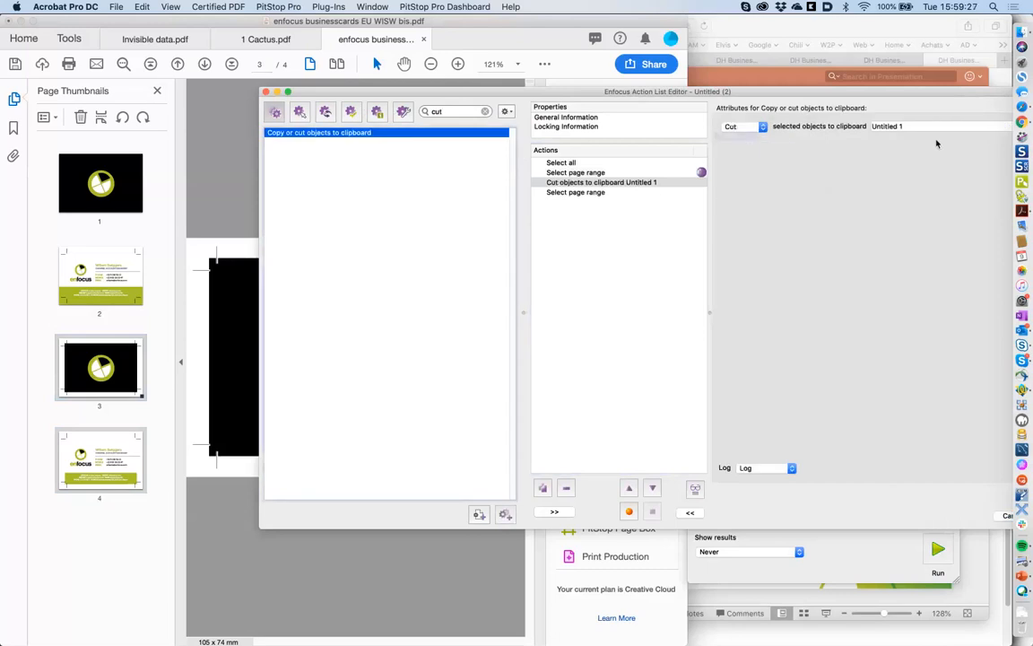
drag(917, 128, 787, 124)
text(Pqge 3)
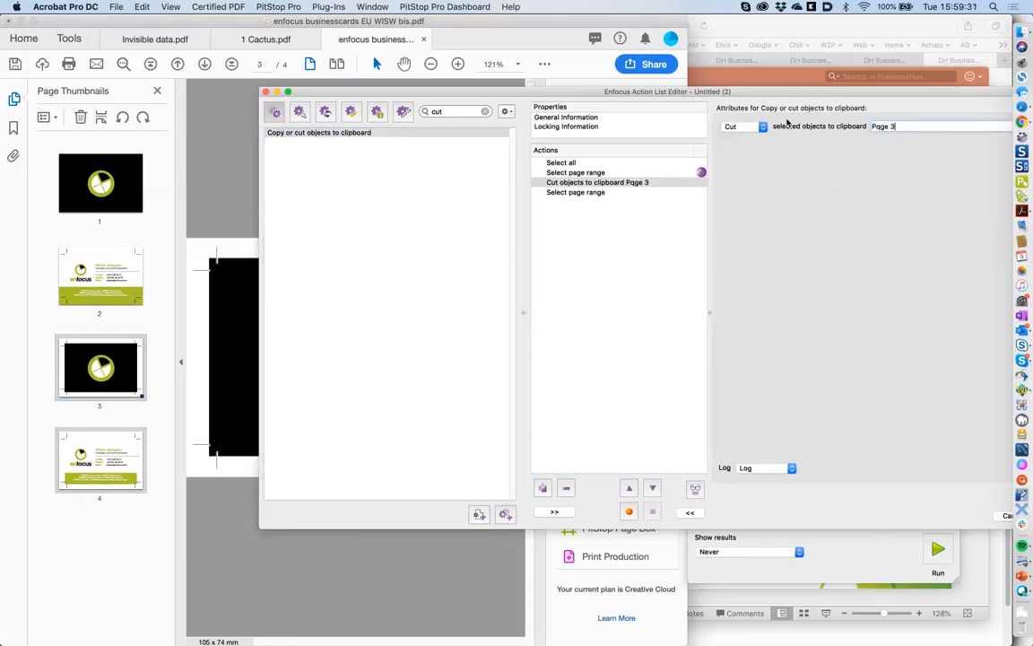
key(Return)
- Set the second page-range step to page 1 and search actions for 'past'
click(610, 192)
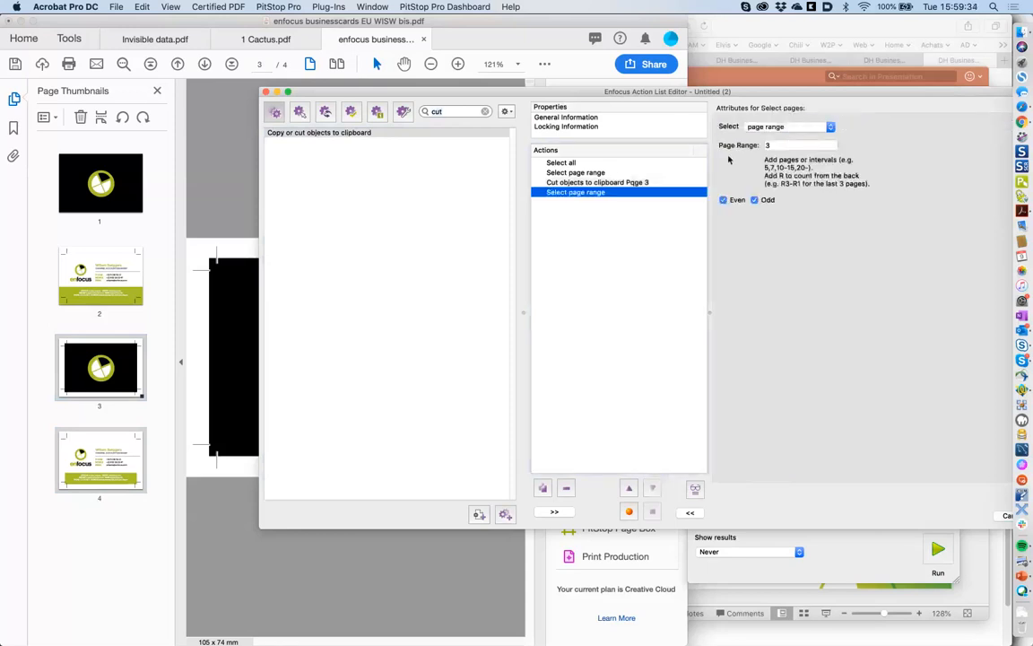
click(758, 146)
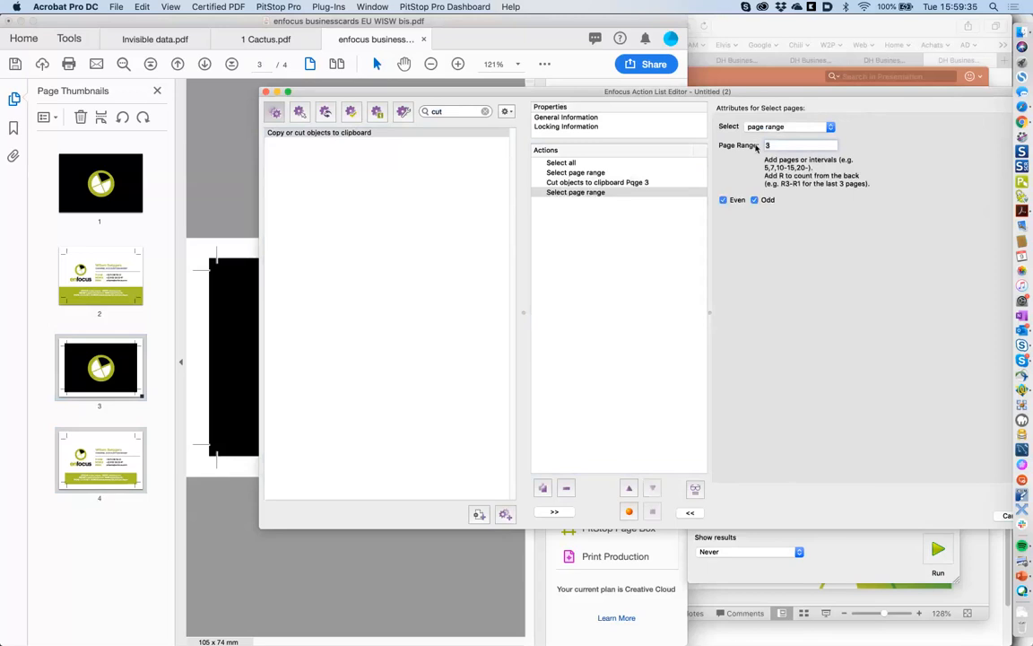
text(1)
key(Tab)
click(624, 194)
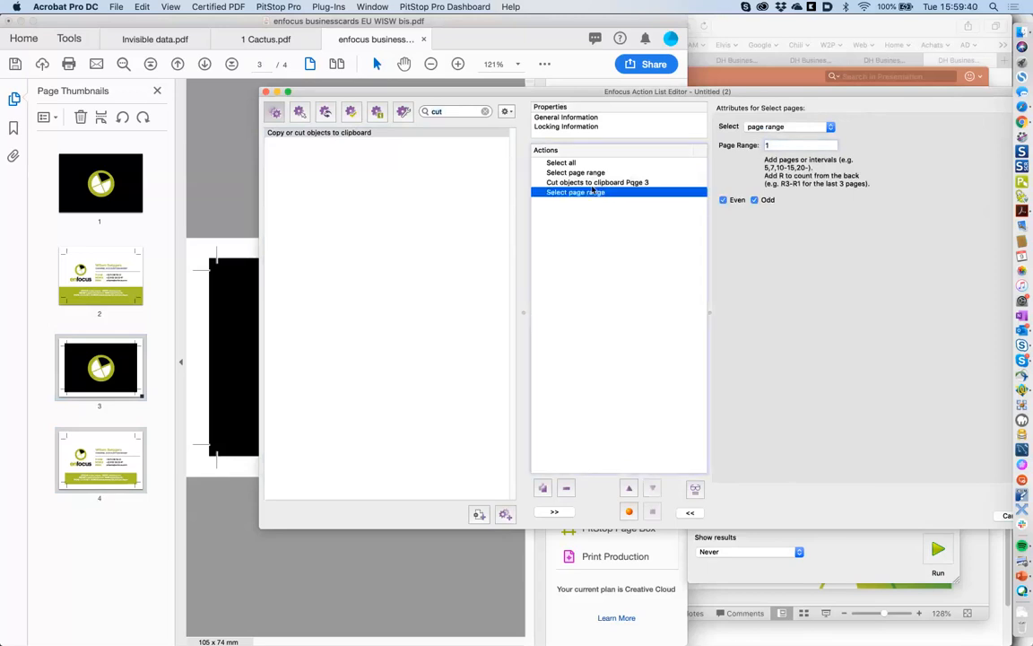
click(454, 111)
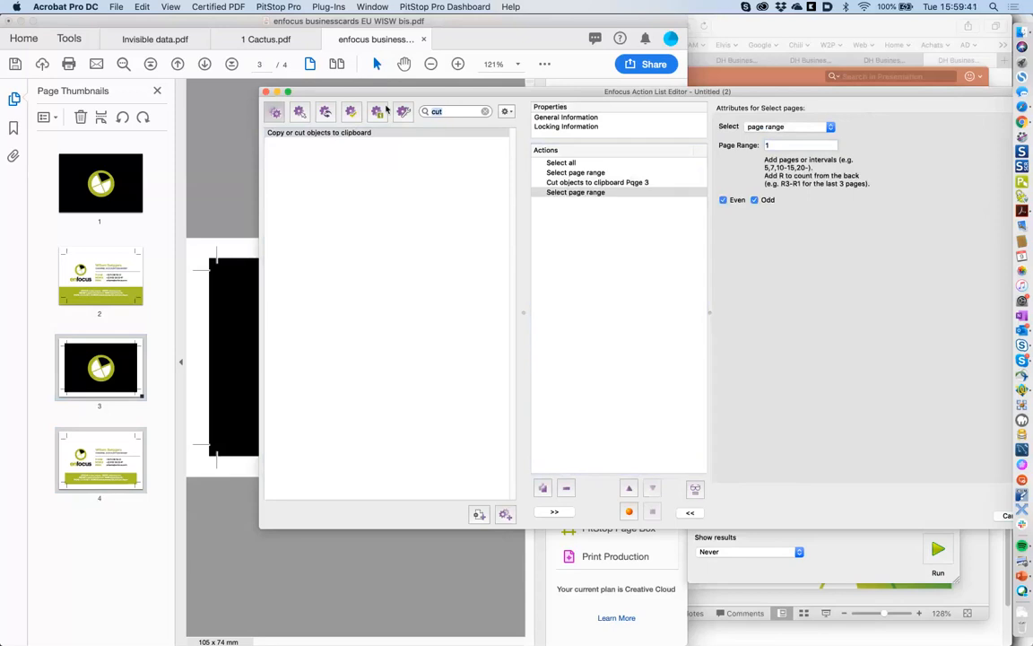
text(past)
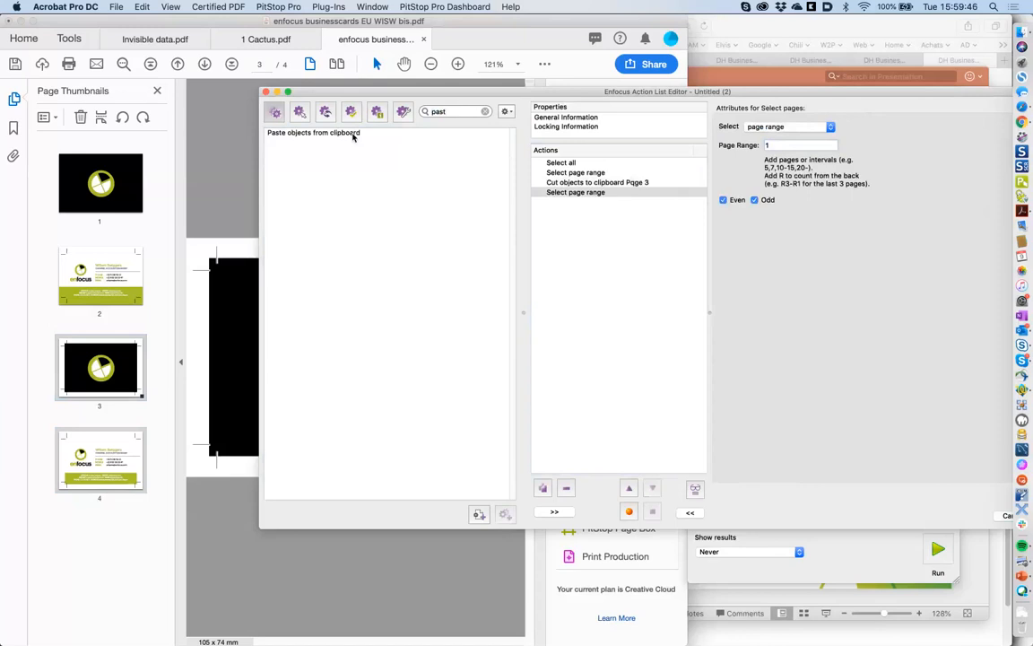
- Append a Paste objects from clipboard step using the 'Pqge 3' clipboard
click(353, 135)
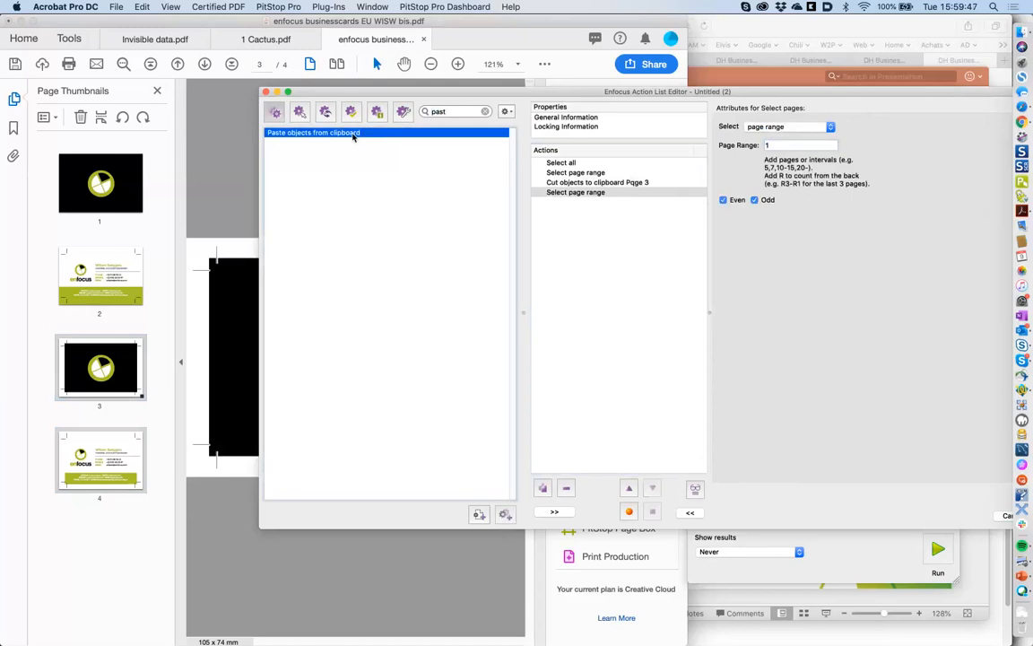
drag(353, 135, 530, 173)
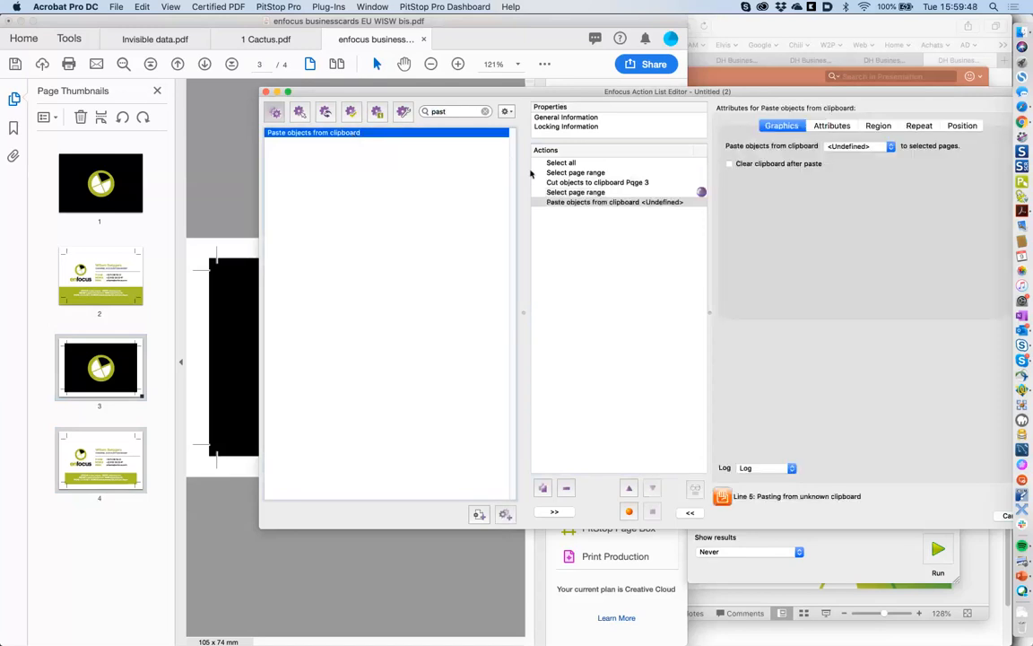
click(616, 183)
click(676, 202)
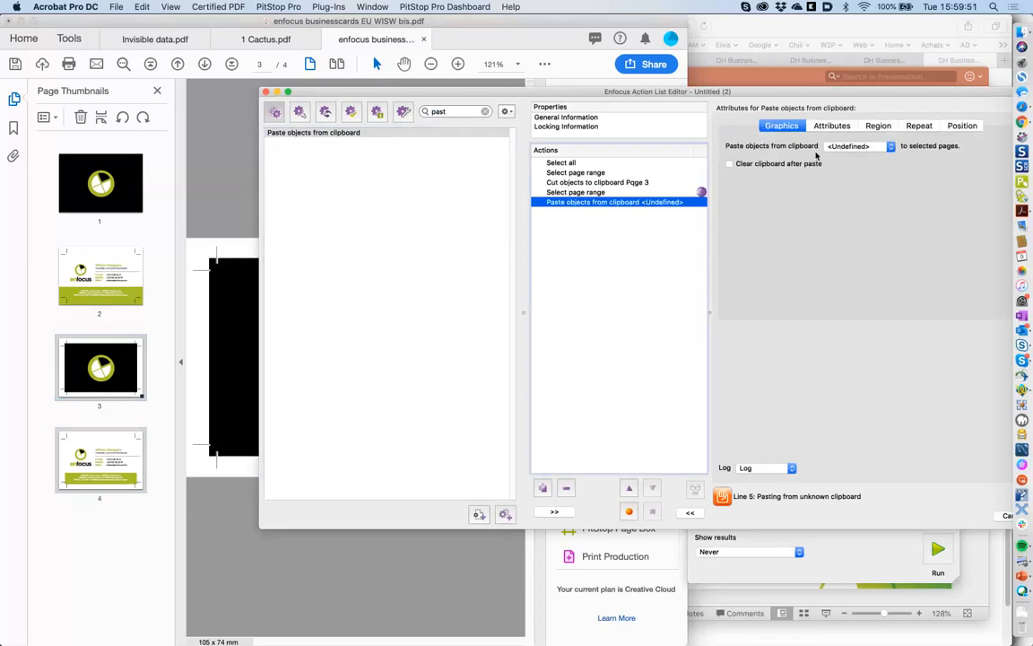
click(852, 146)
click(856, 157)
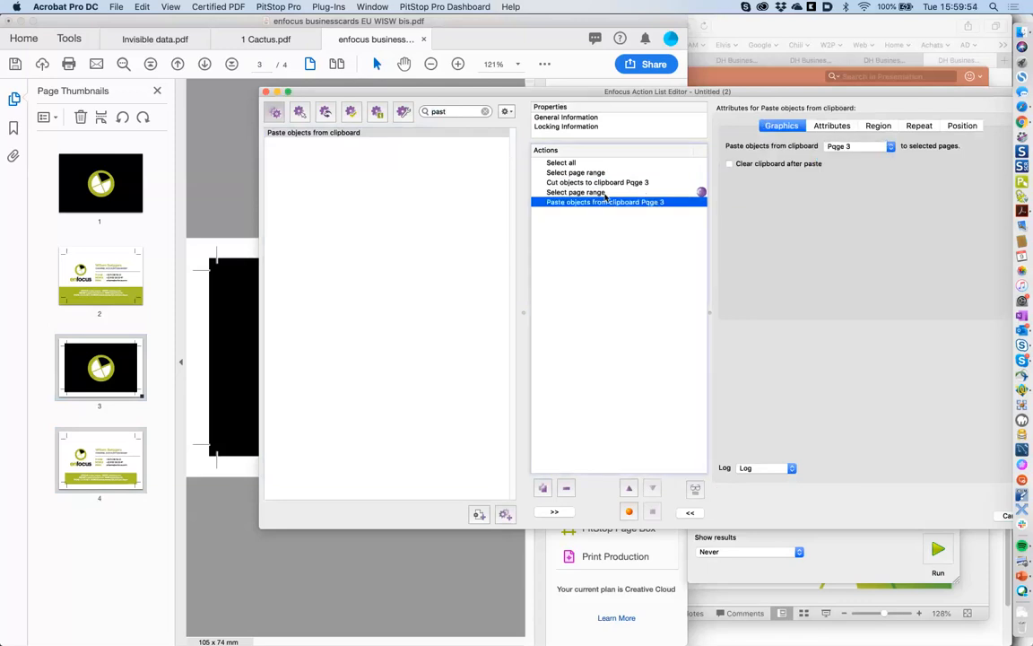
- Review the range, cut and paste steps, then save and close the action list editor
click(592, 174)
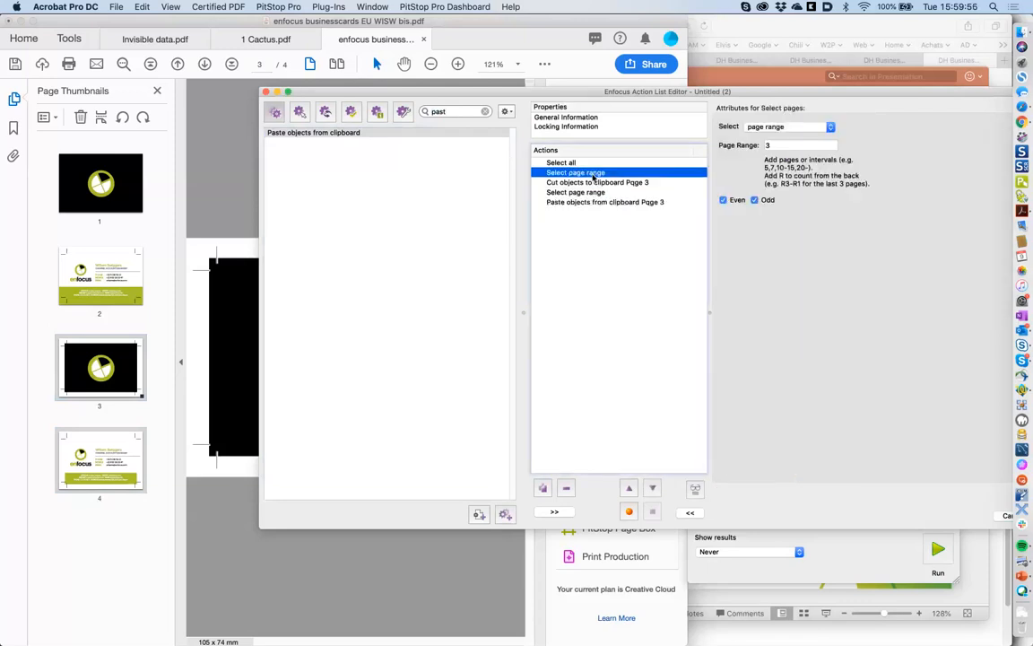
click(596, 184)
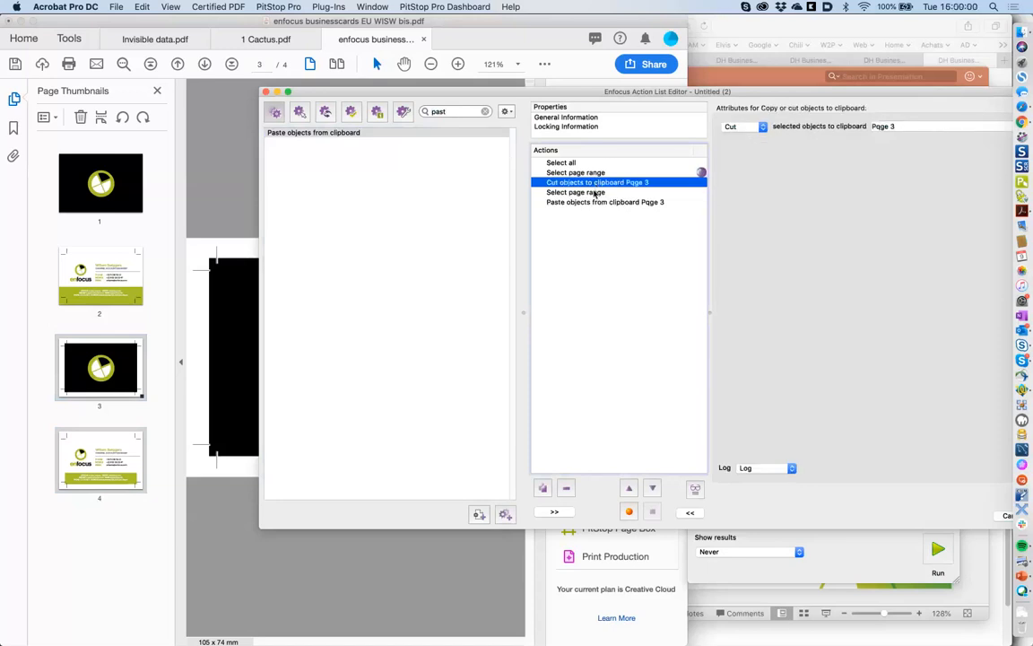
click(593, 193)
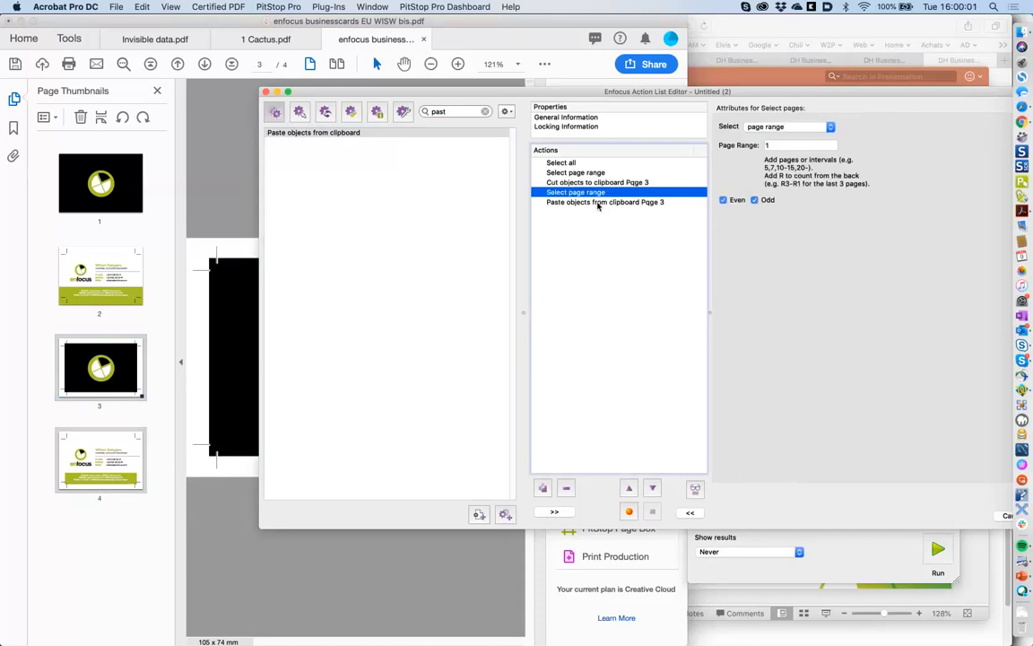
click(598, 203)
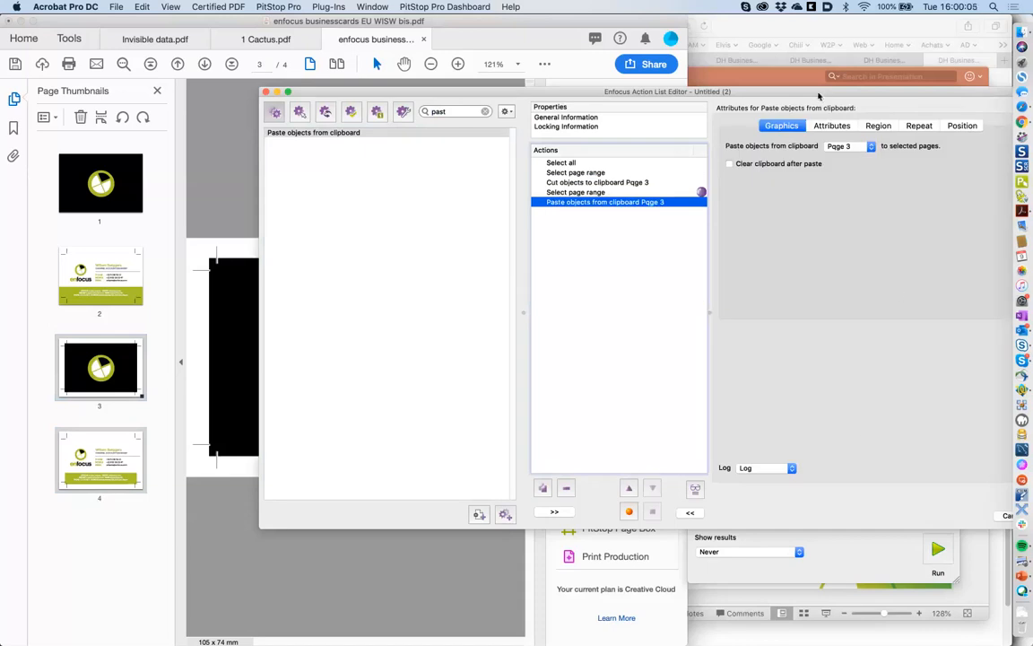
drag(819, 96, 720, 96)
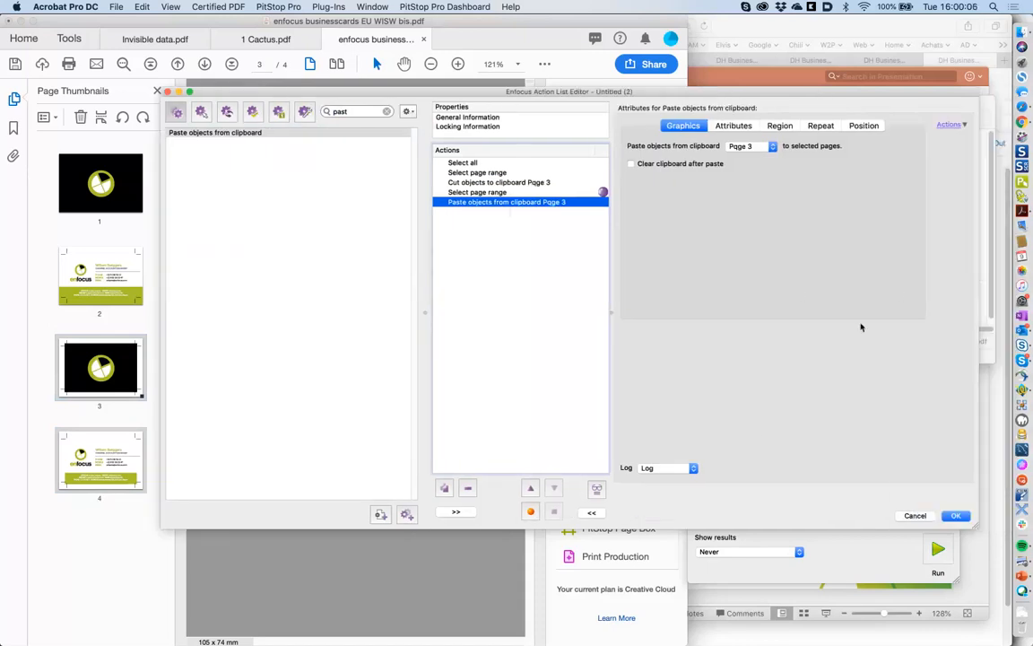
click(956, 516)
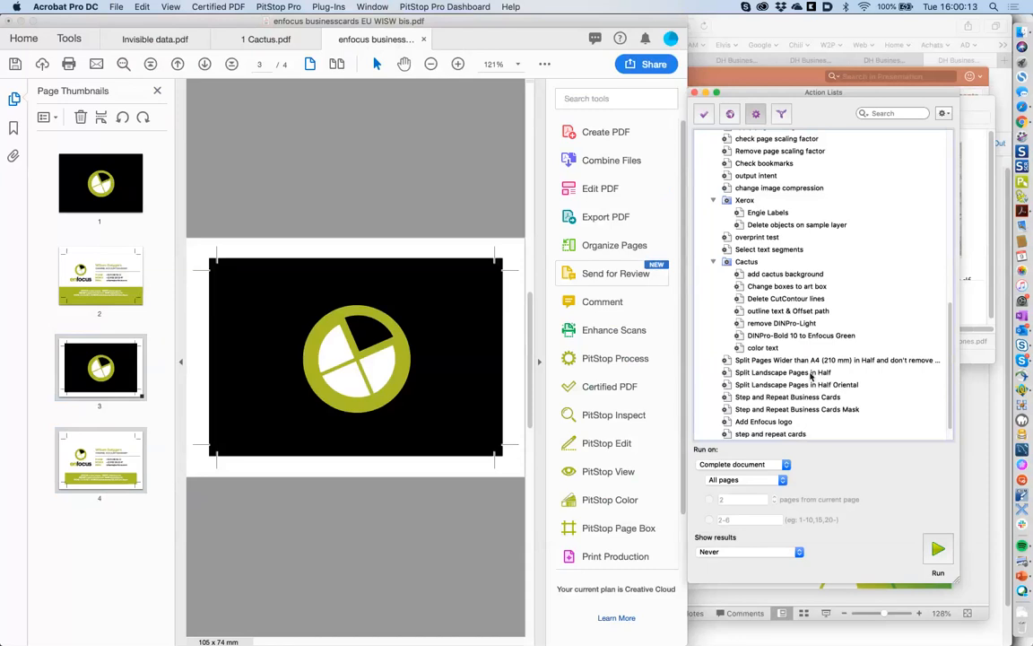
- Check the Untitled (2) action list, run it on the document, and view page 1
scroll(804, 378, up, 15)
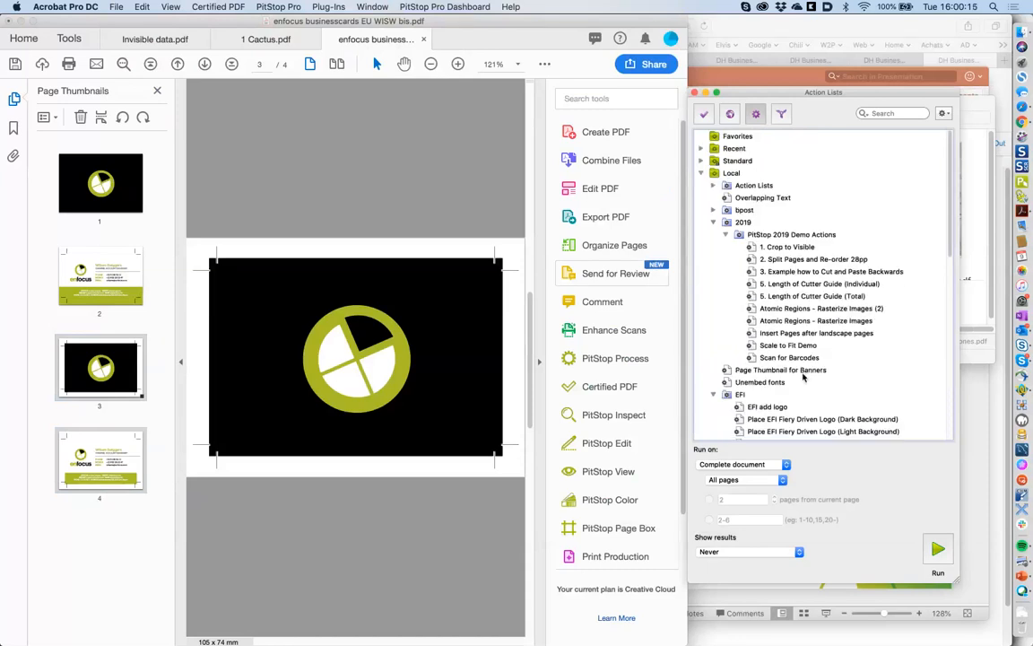
scroll(804, 378, down, 15)
click(773, 434)
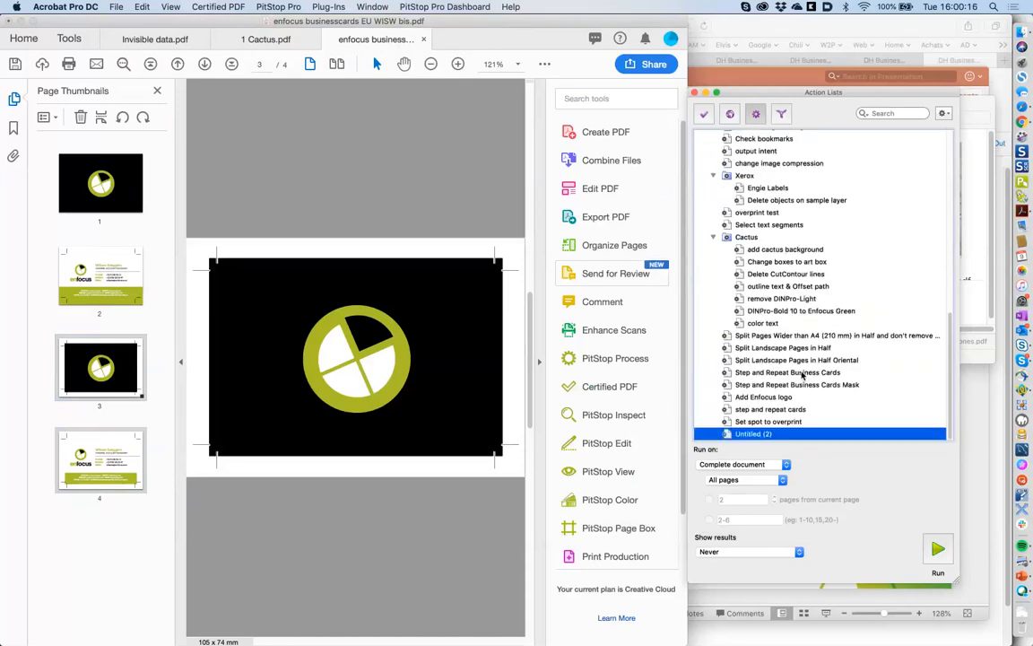
double_click(773, 434)
click(489, 183)
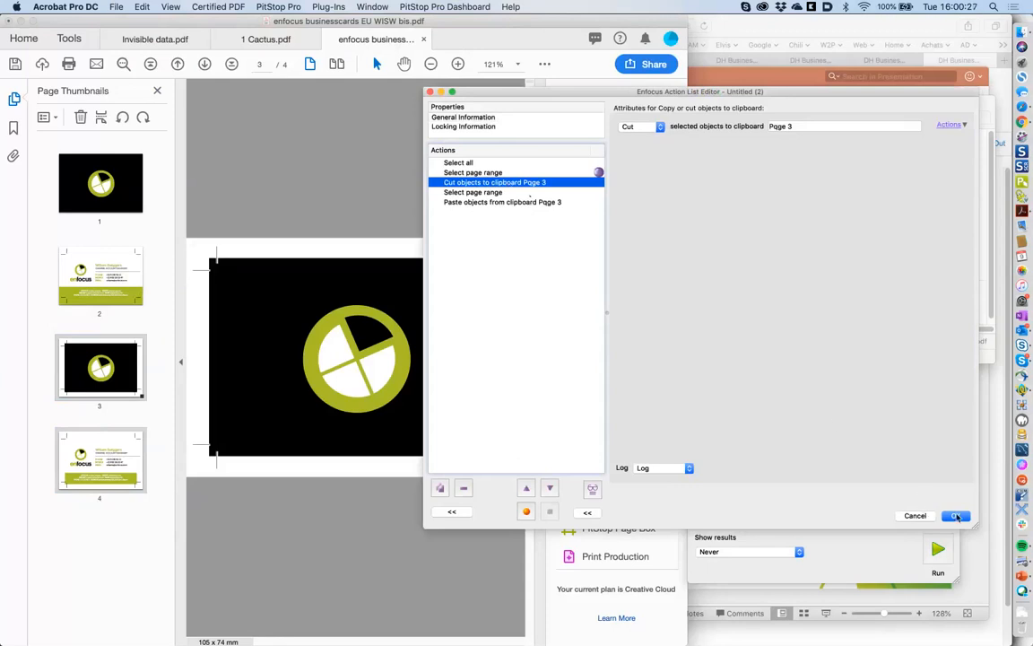
click(917, 516)
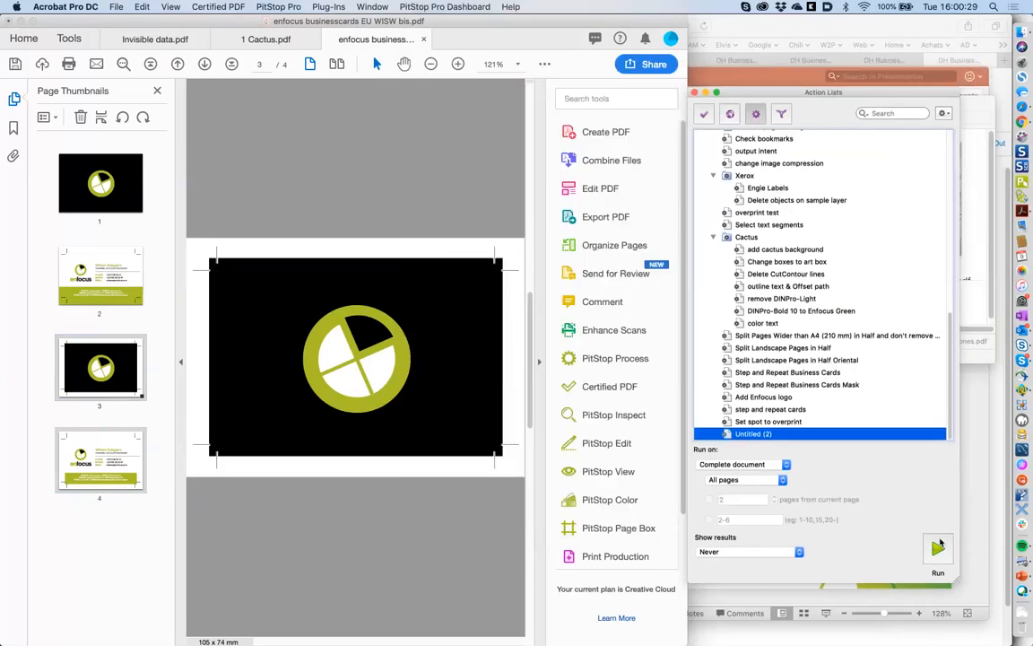
click(938, 547)
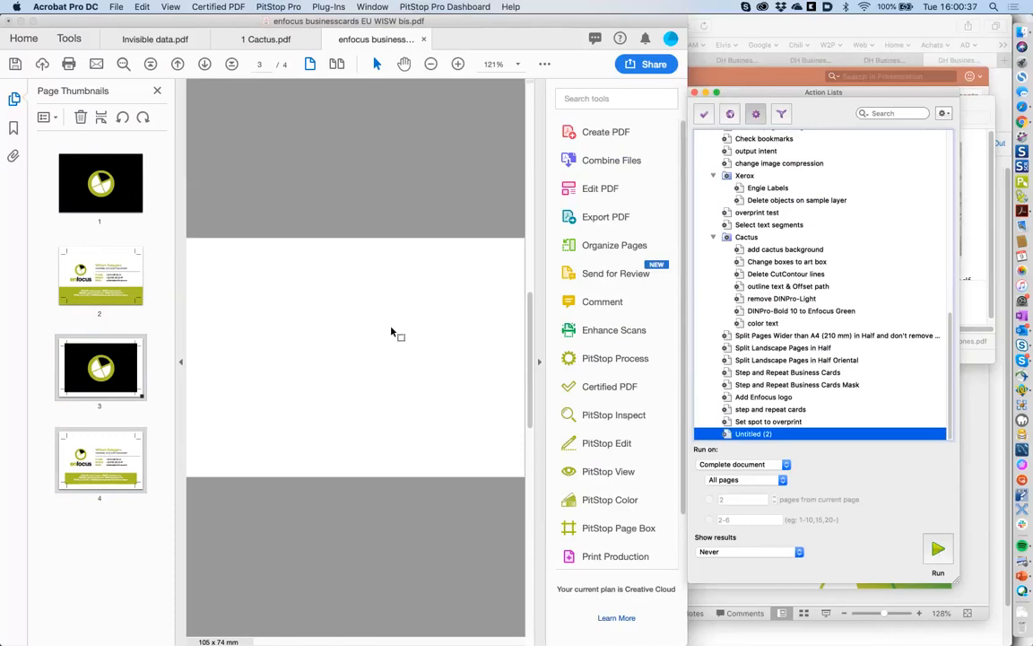
click(123, 201)
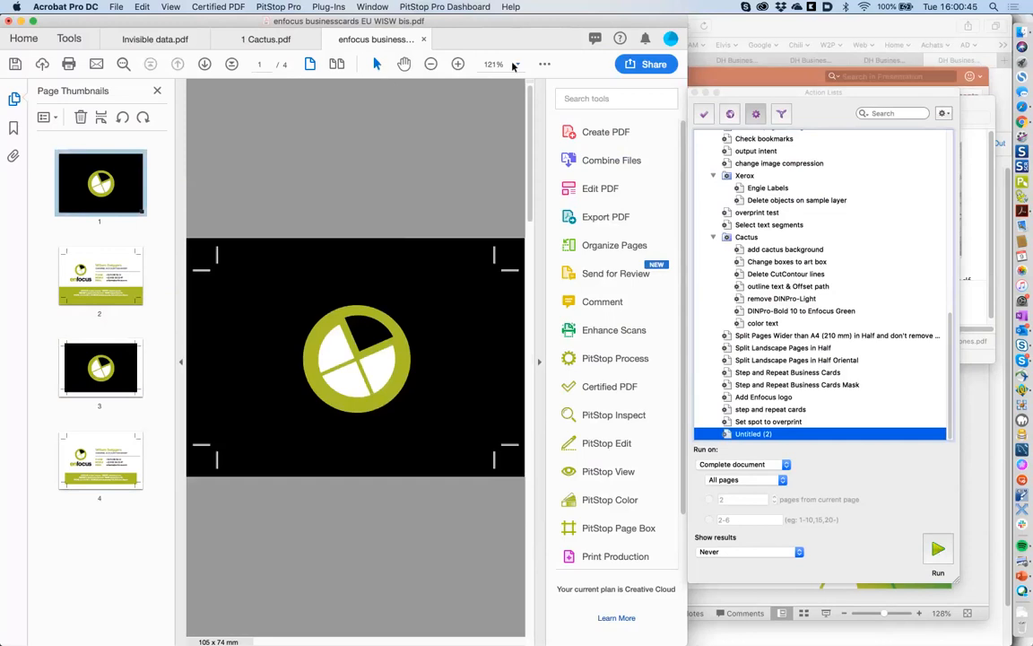
- Undo the action list run with Edit > Enfocus Undo
click(544, 65)
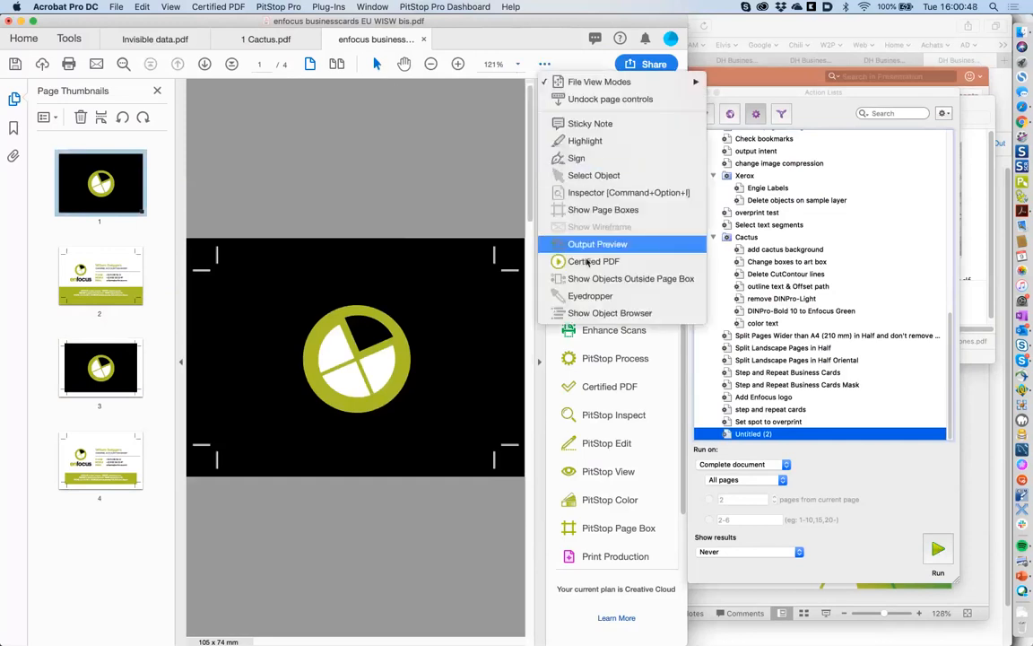
click(141, 6)
click(143, 19)
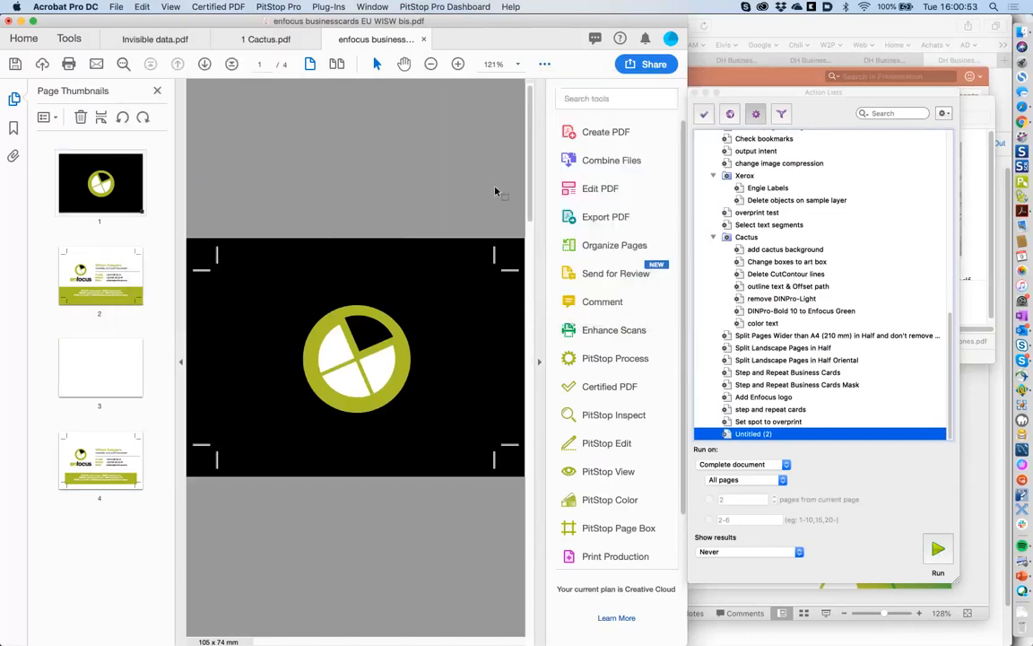
- Delete page 1's black background and green logo, leaving only crop marks
click(545, 66)
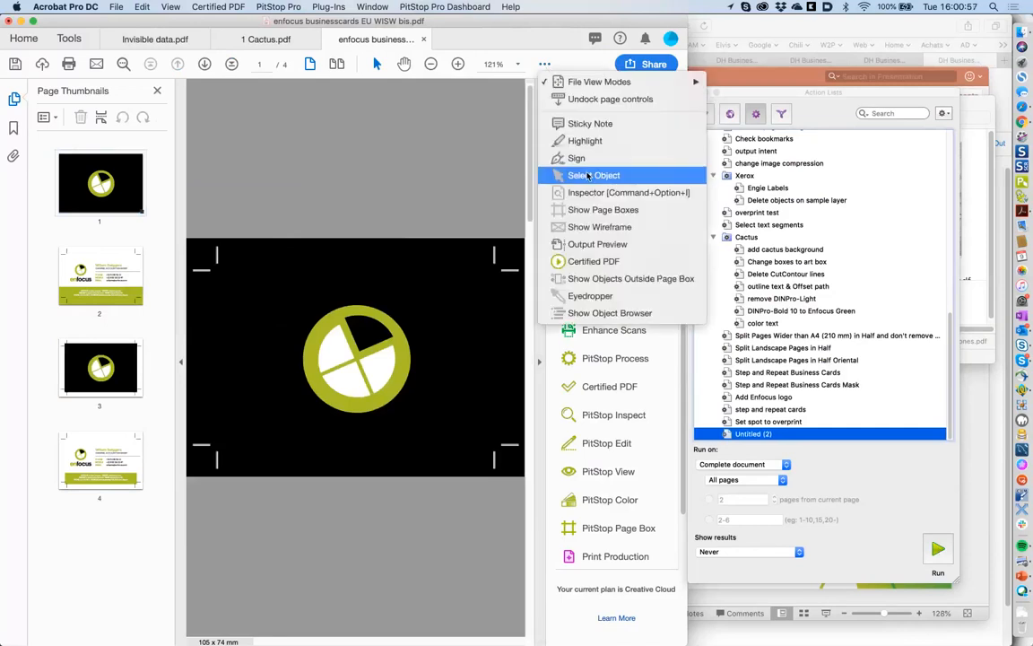
click(587, 176)
click(403, 280)
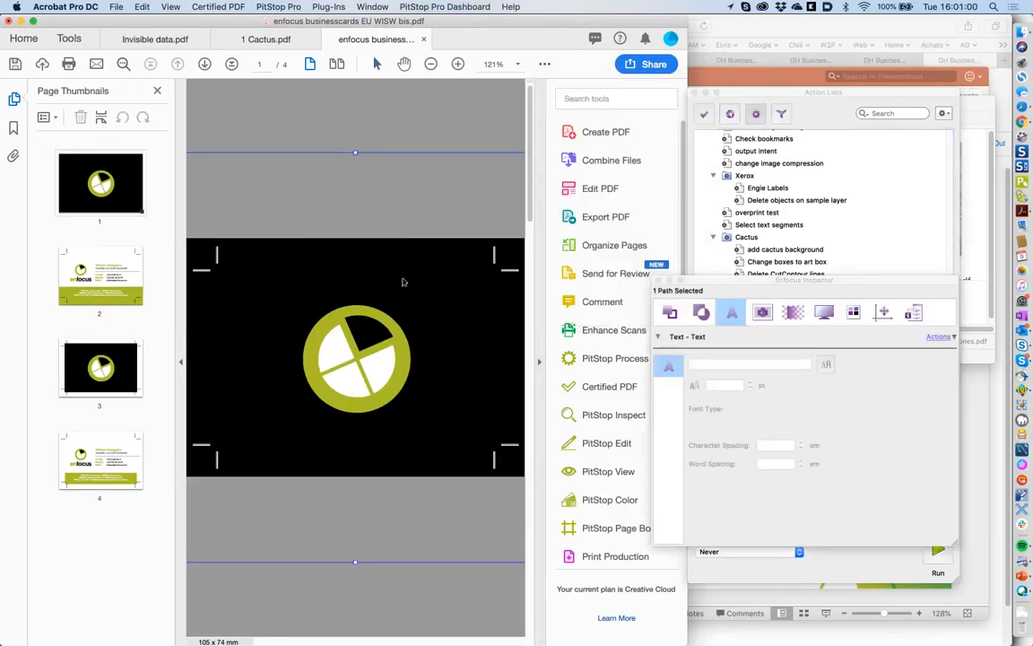
key(Delete)
drag(292, 288, 441, 425)
key(Delete)
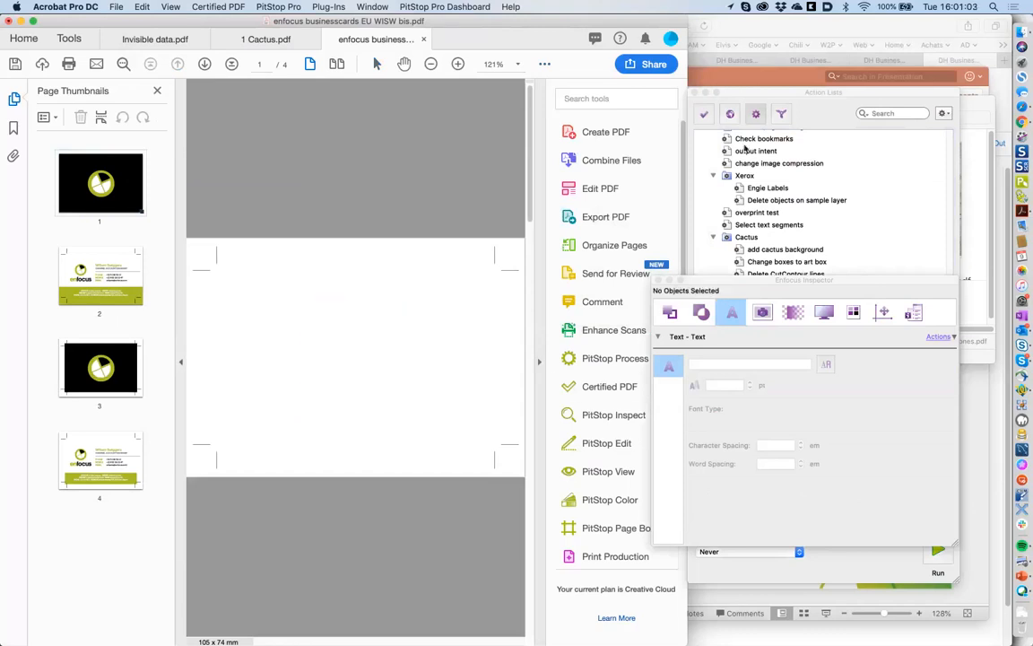
click(759, 98)
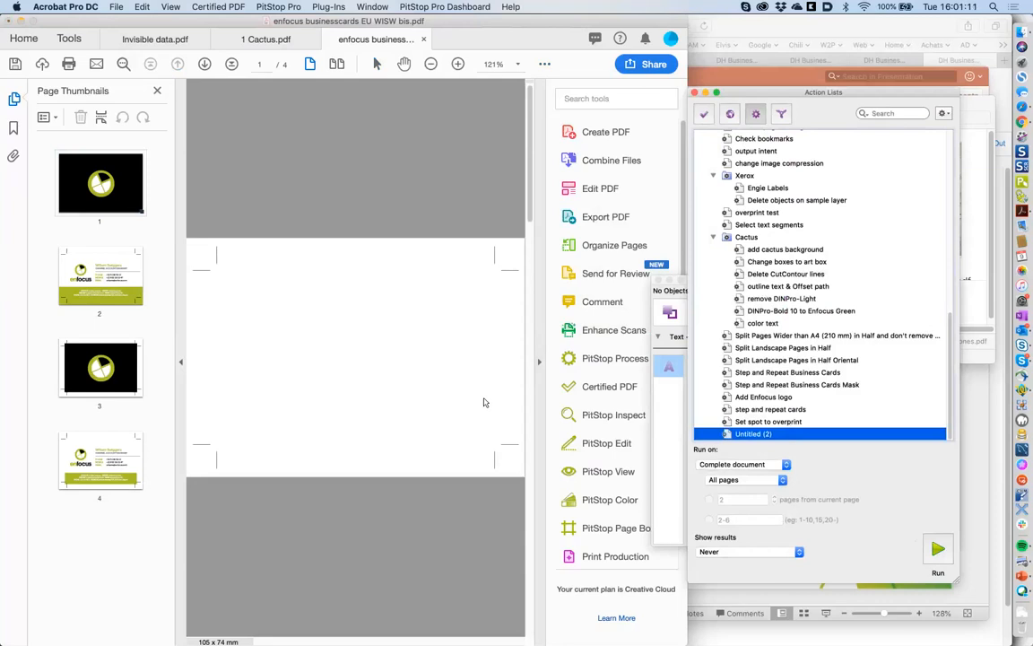
- Save As 'enfocus businesscards EU WISW 4 pages', replacing 'bis' in the file name
click(116, 7)
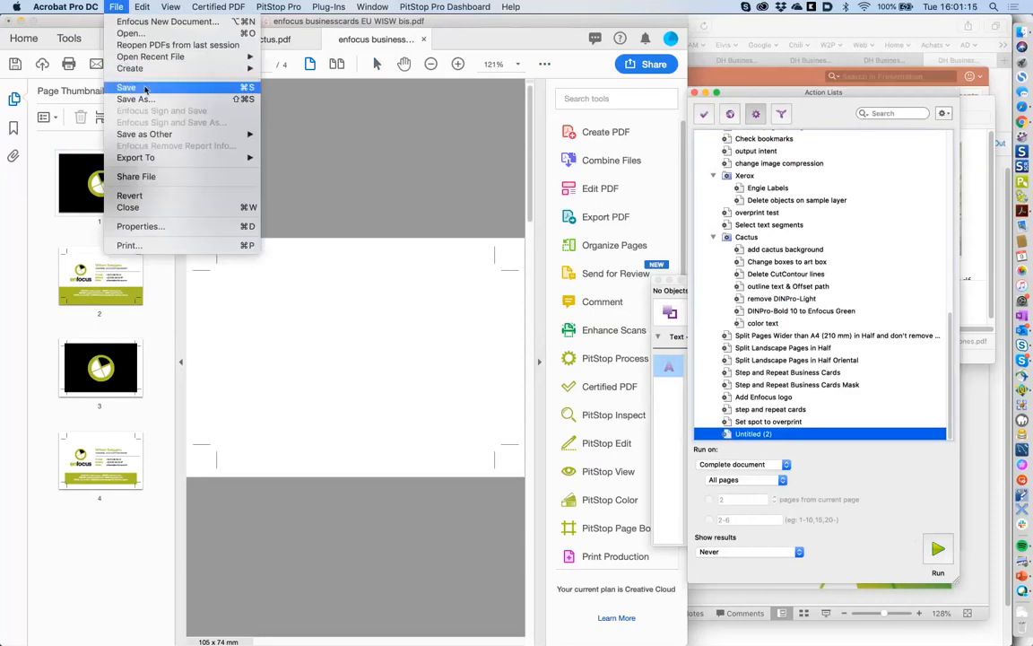
click(153, 98)
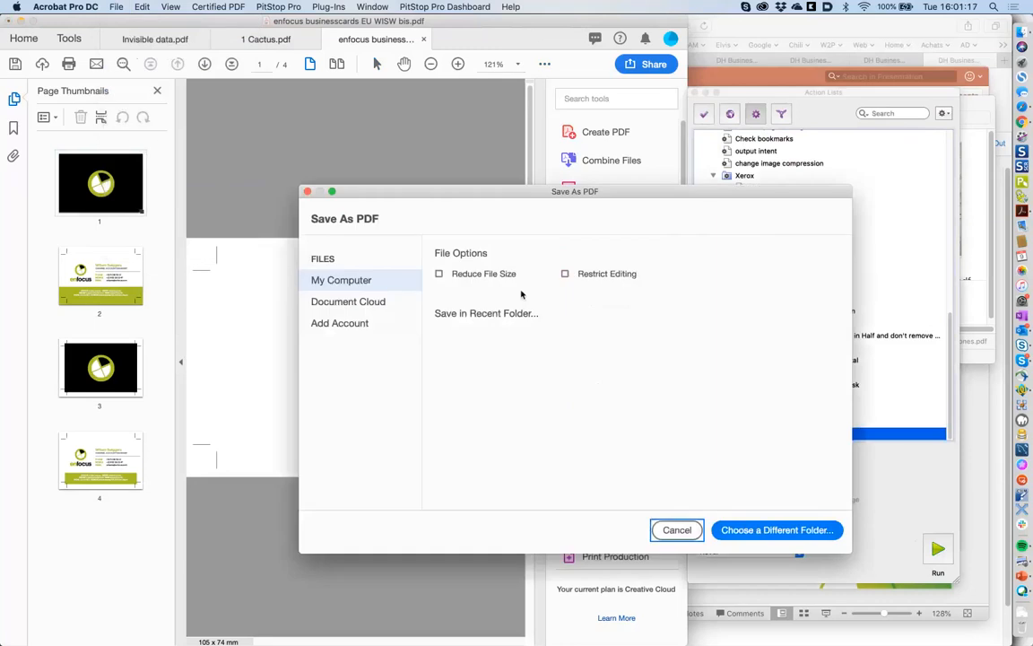
click(585, 353)
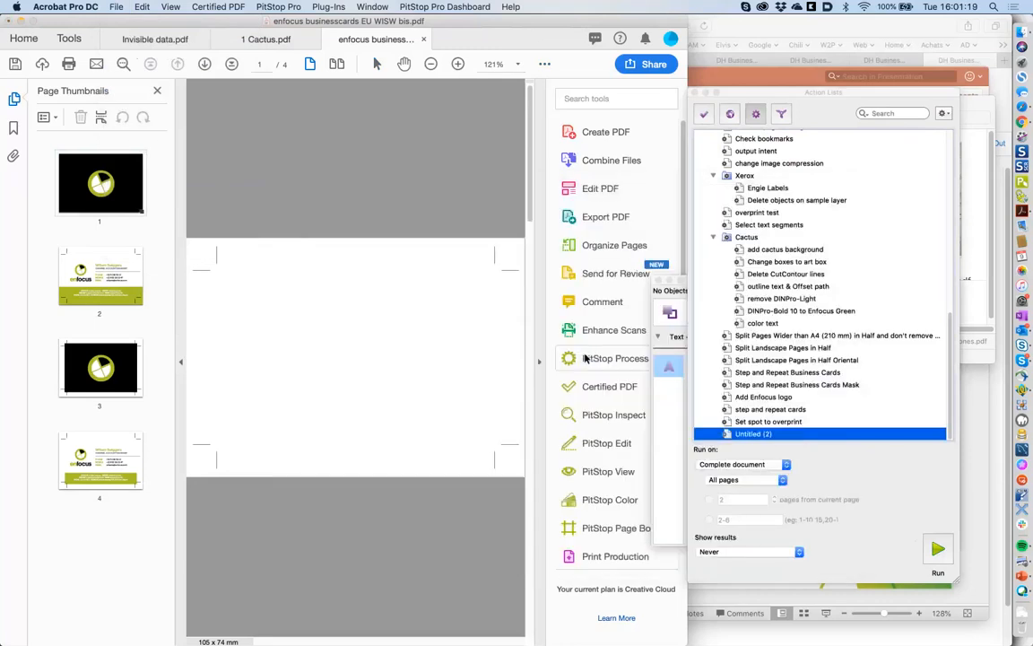
key(Right)
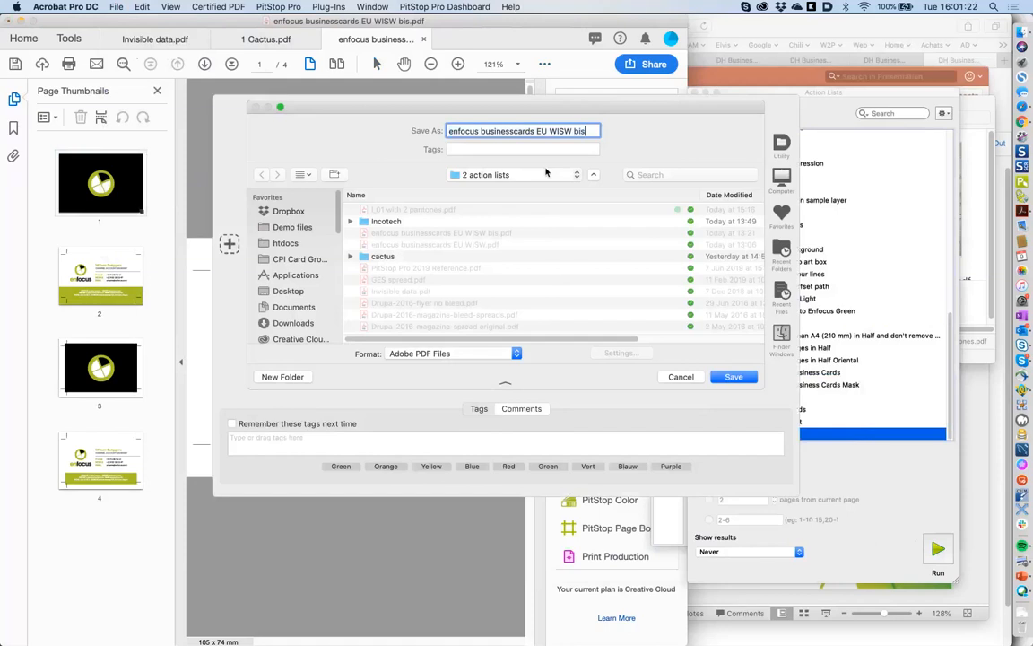
key(BackSpace)
key(BackSpace)
key(BackSpace)
text(4 pages)
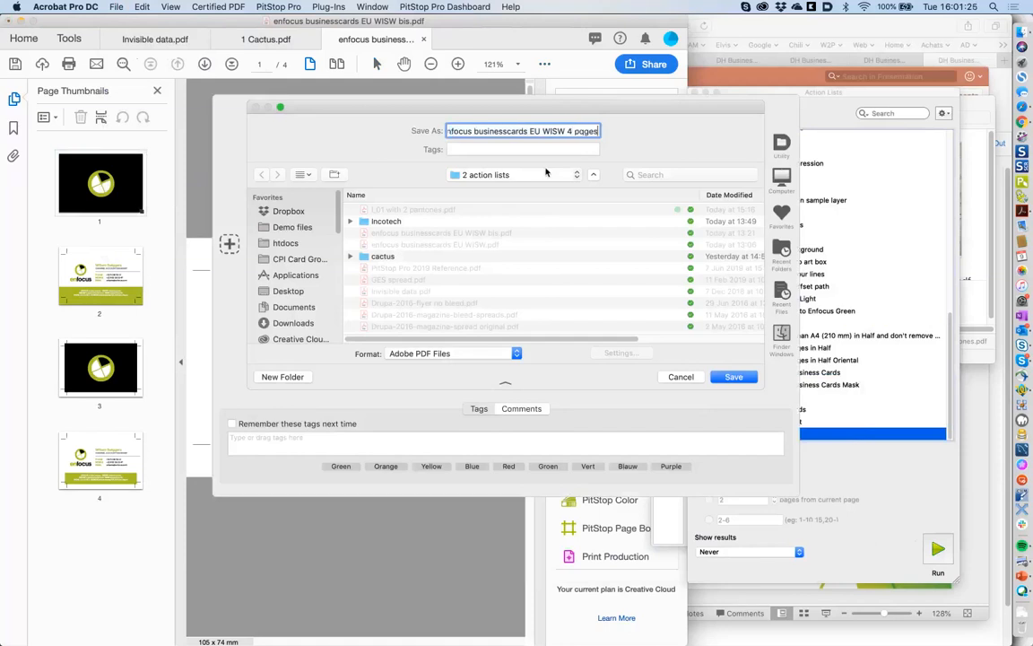
key(Return)
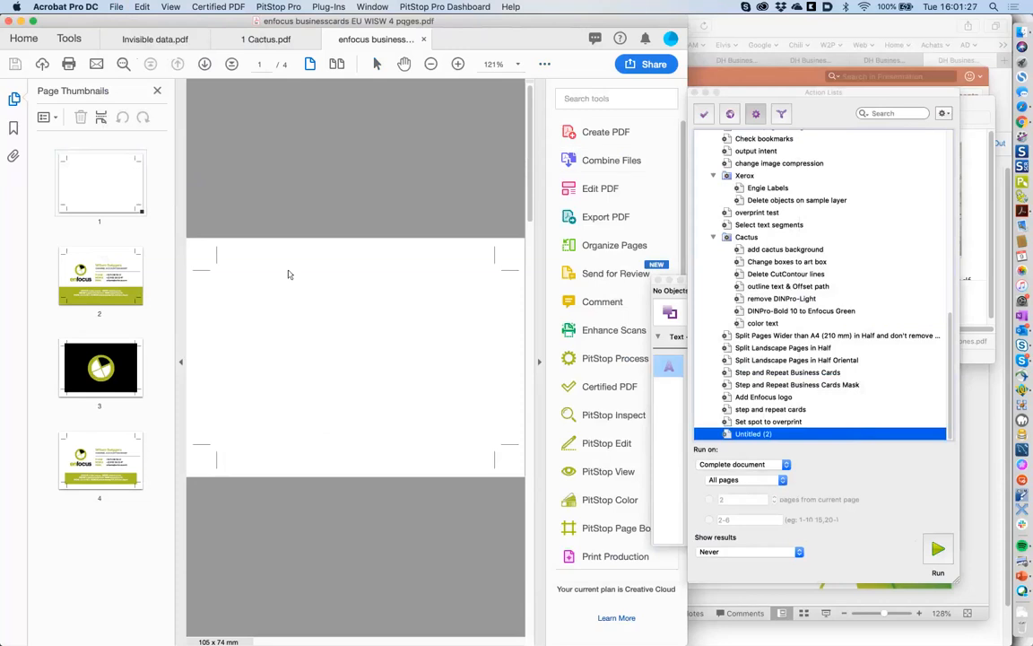
- Run the Untitled (2) action list and check the results on pages 3 and 1
click(756, 439)
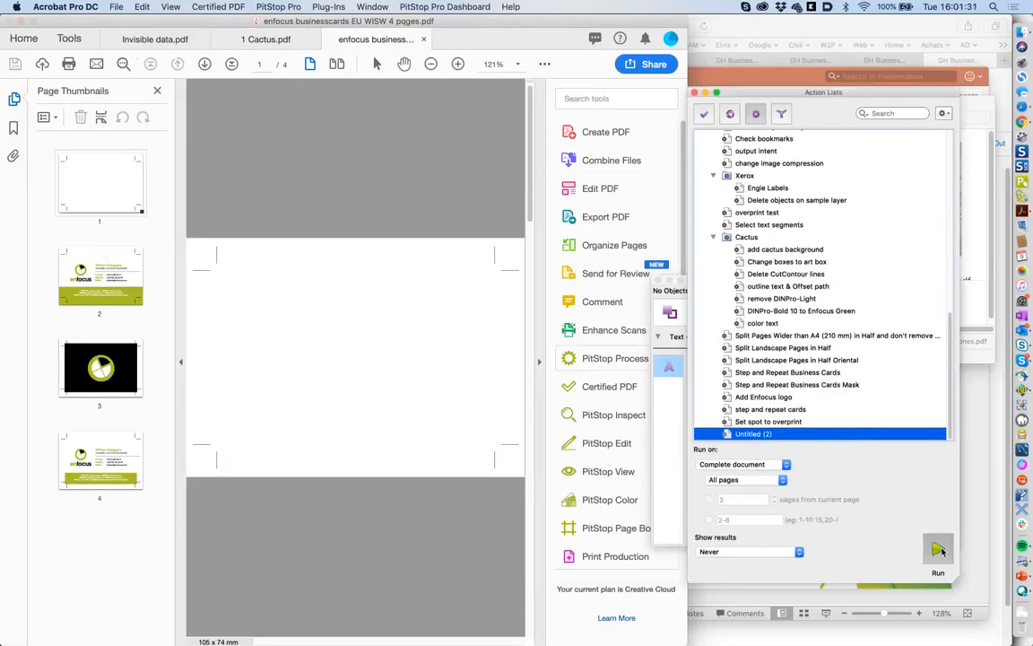
click(939, 551)
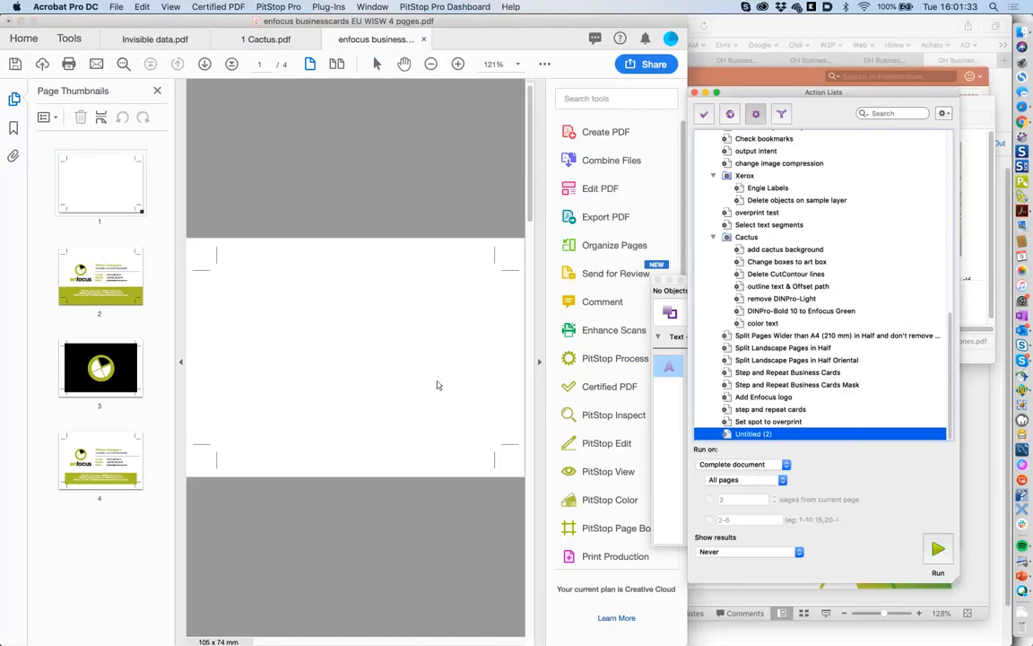
click(101, 368)
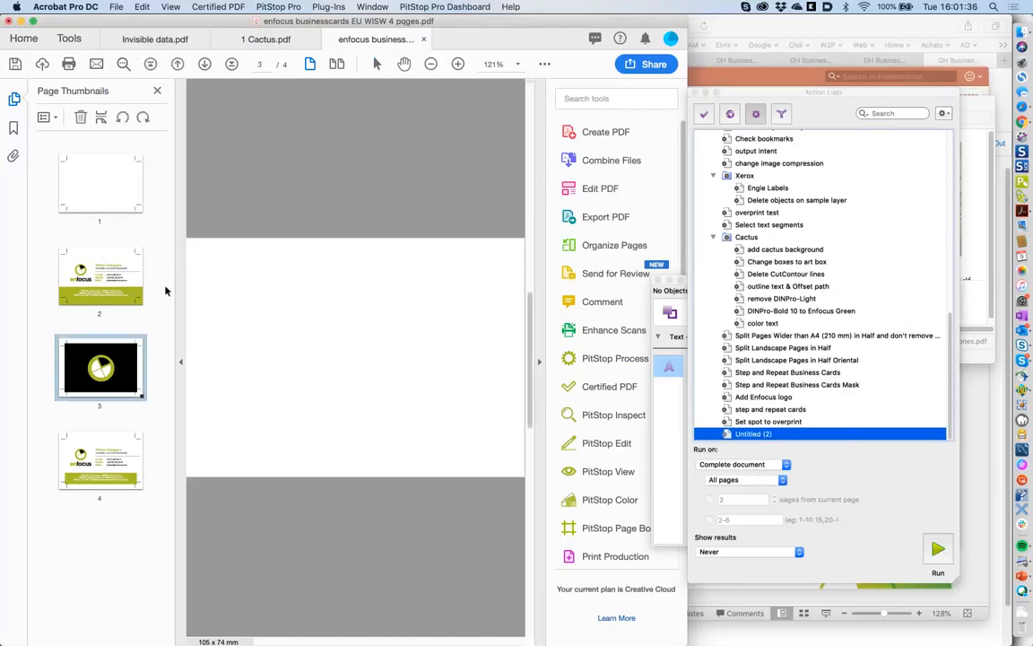
click(133, 197)
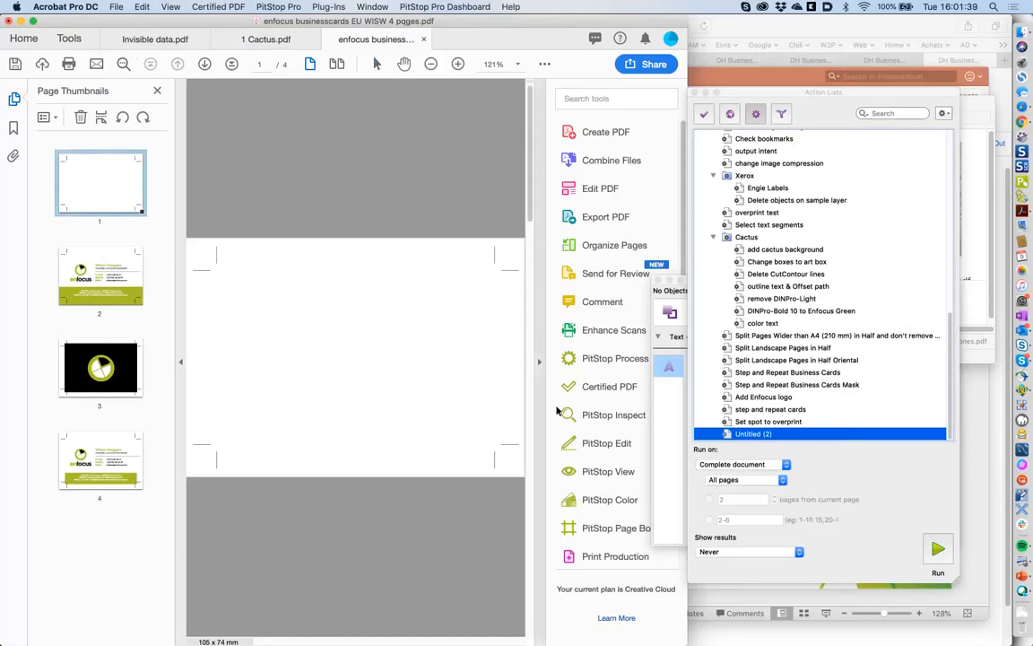
- Open Untitled (2) for editing, review its two page-range steps, and show the action library
double_click(749, 435)
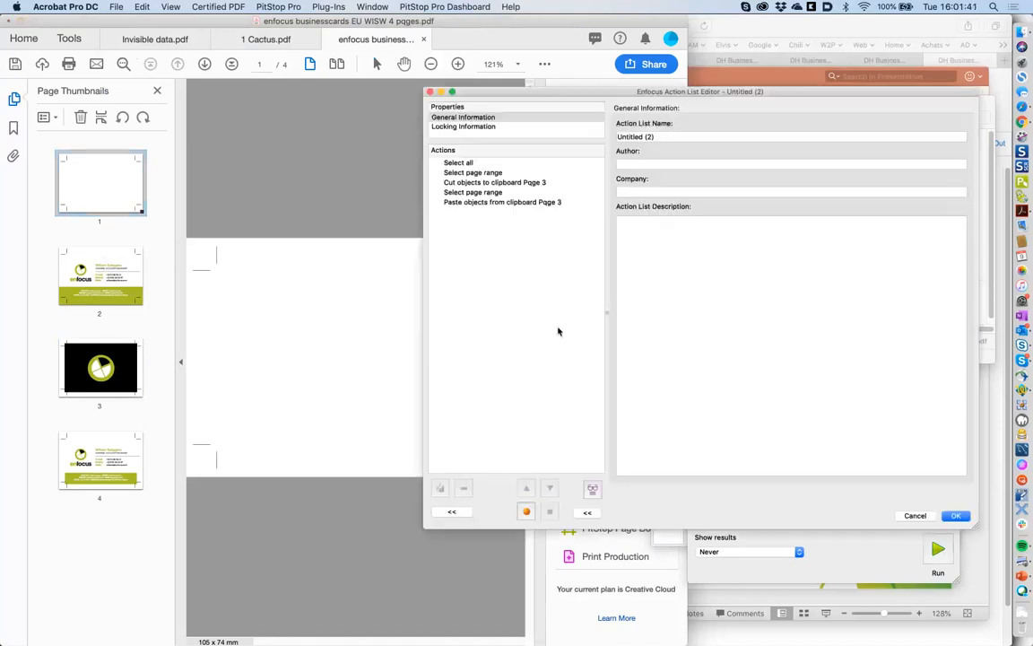
click(485, 173)
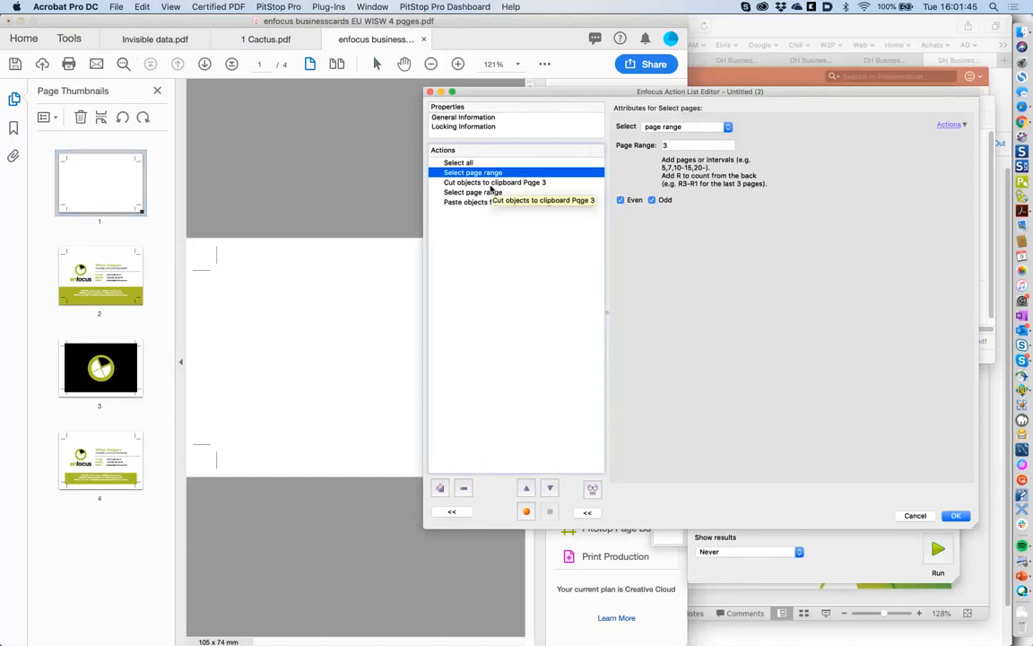
click(492, 194)
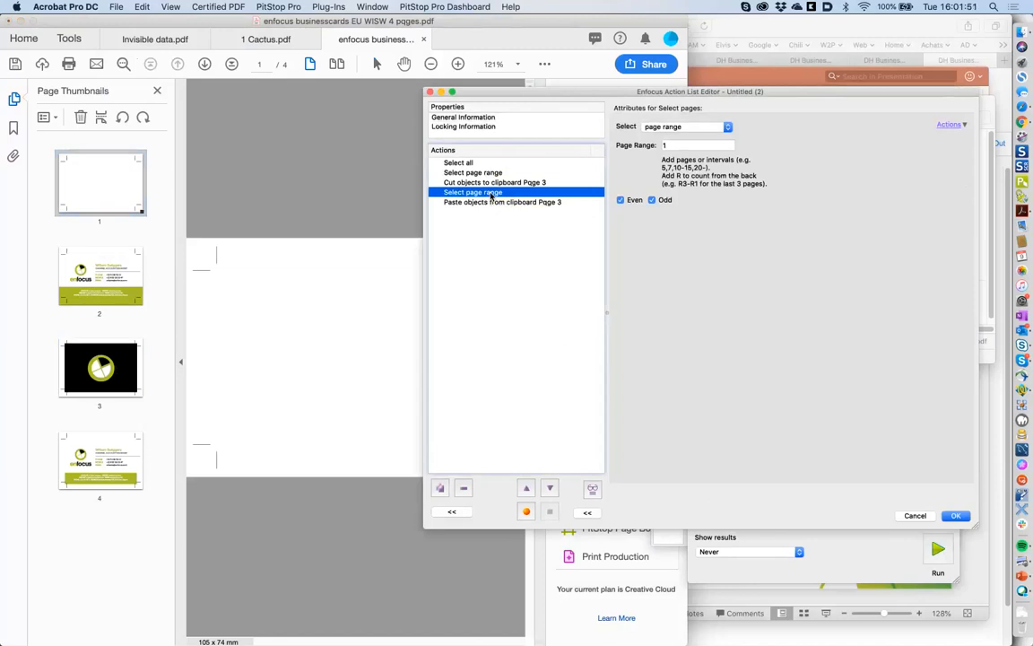
click(456, 514)
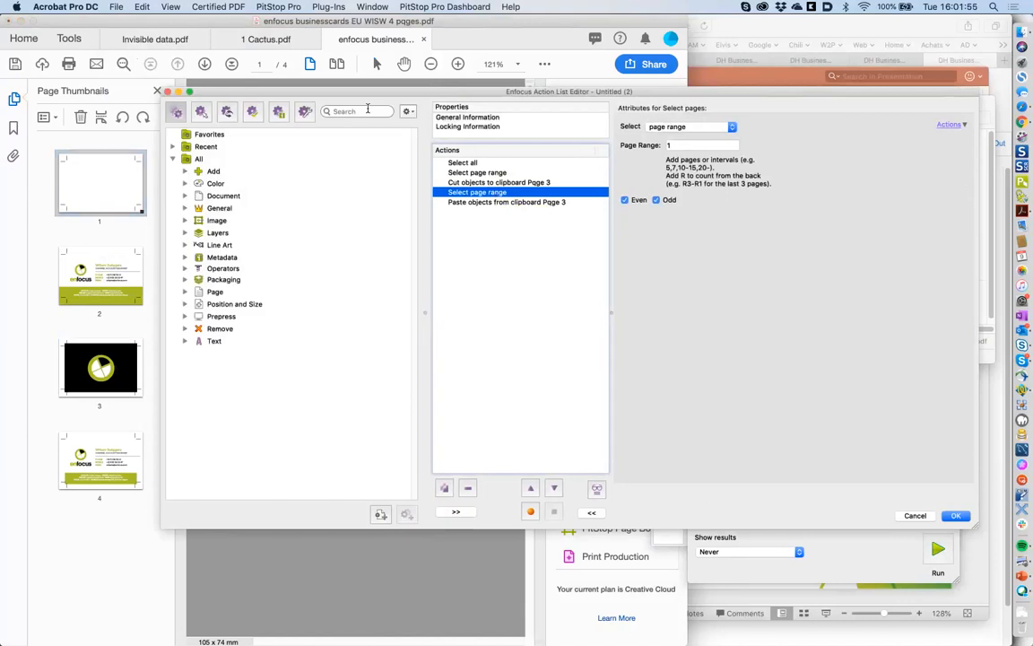
- Add the Split Action List action found by searching 'spli' and move it up one row
click(367, 111)
text(spli)
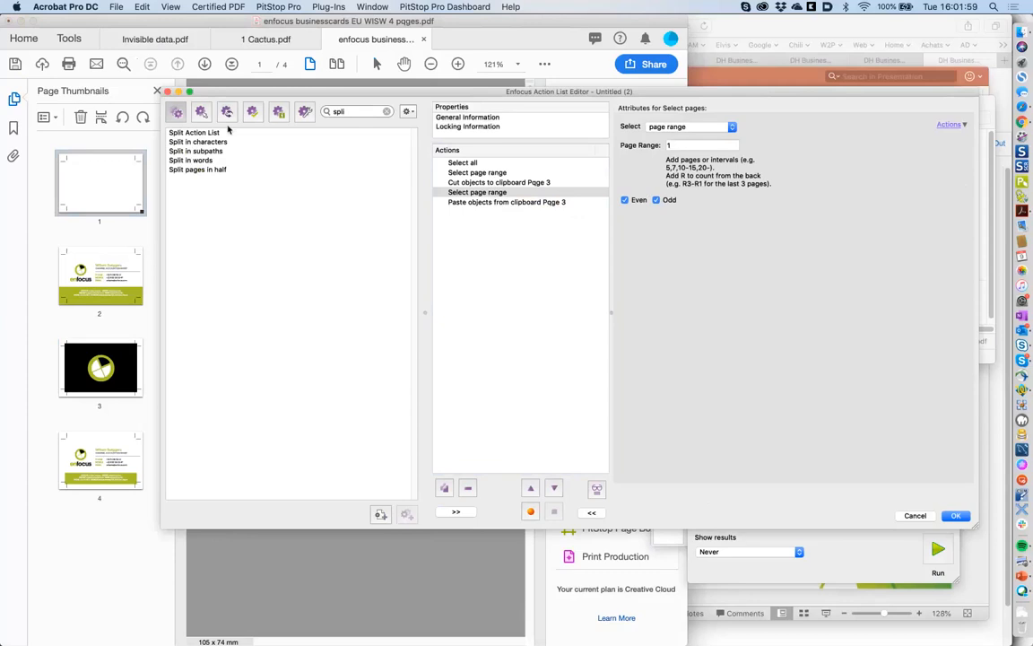
double_click(216, 133)
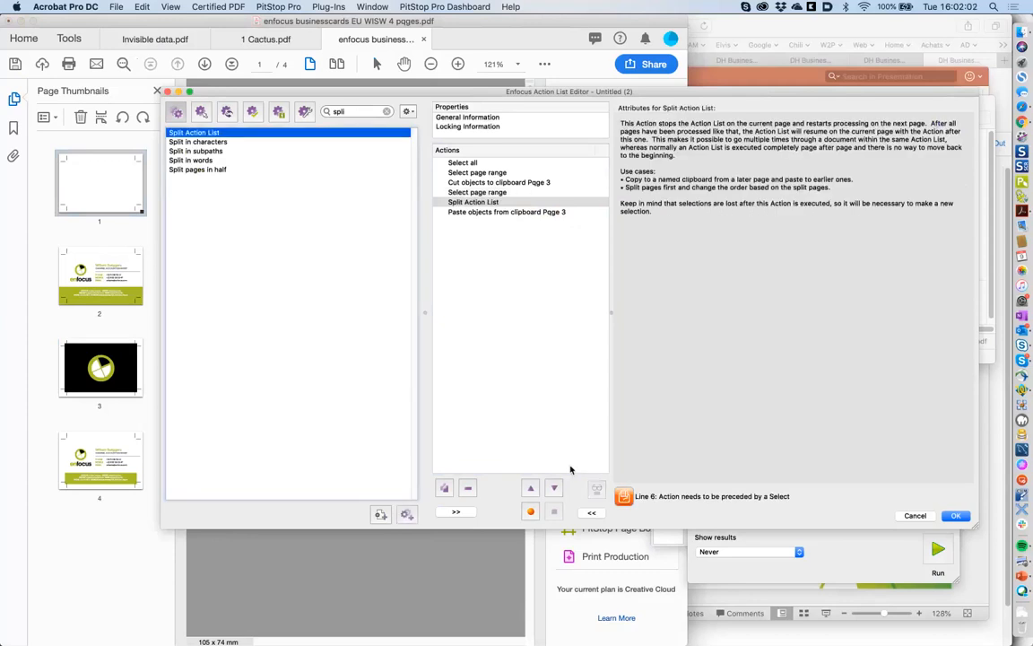
click(530, 489)
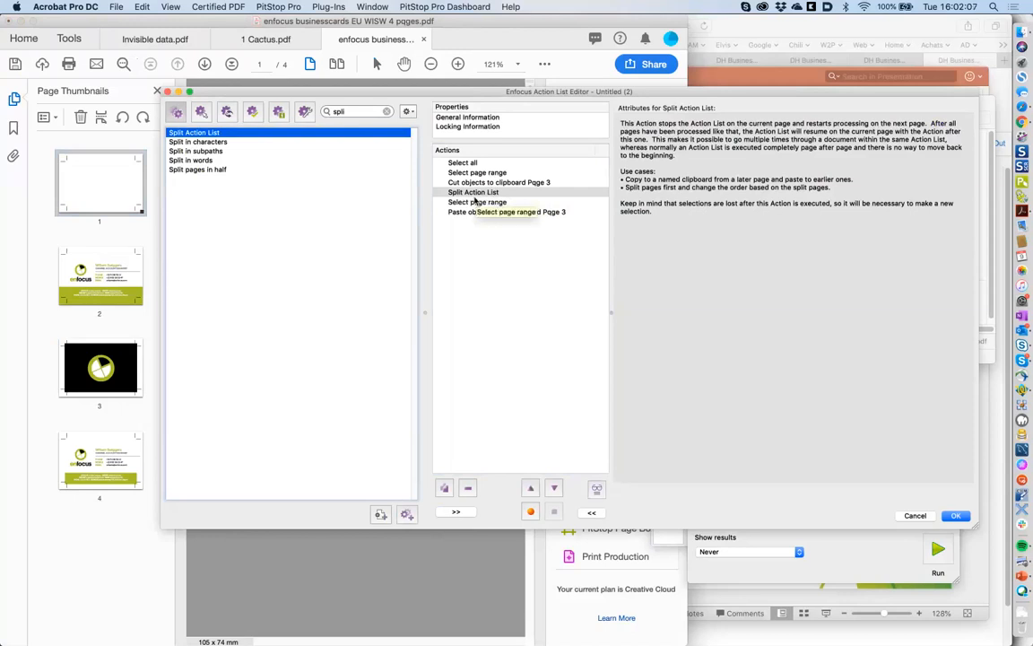
click(117, 8)
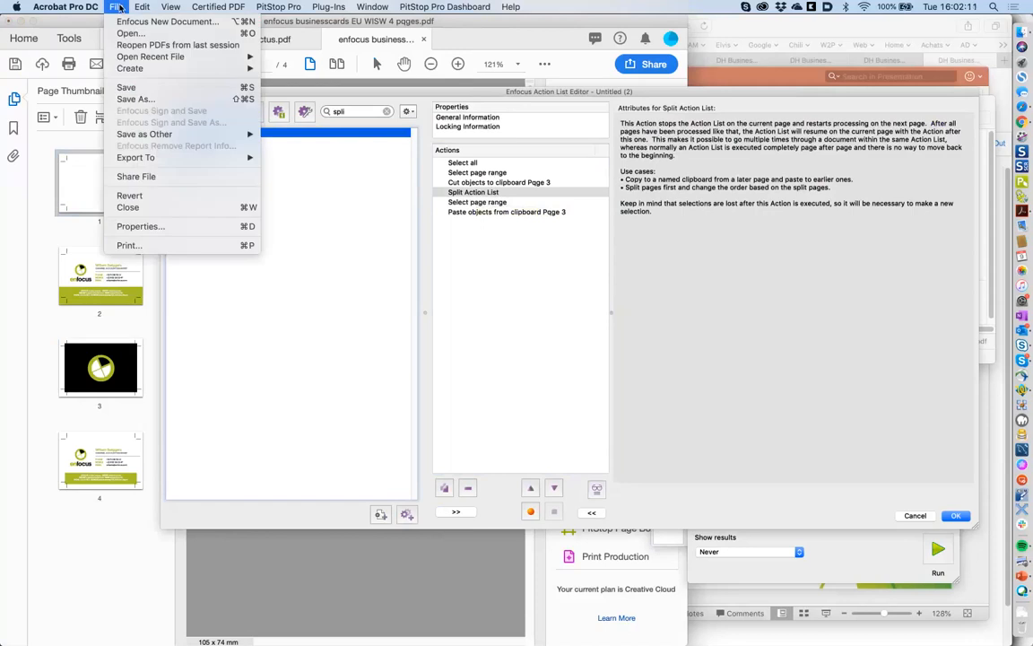
- Revert the PDF to its saved version and put the editor in step-through mode
click(150, 197)
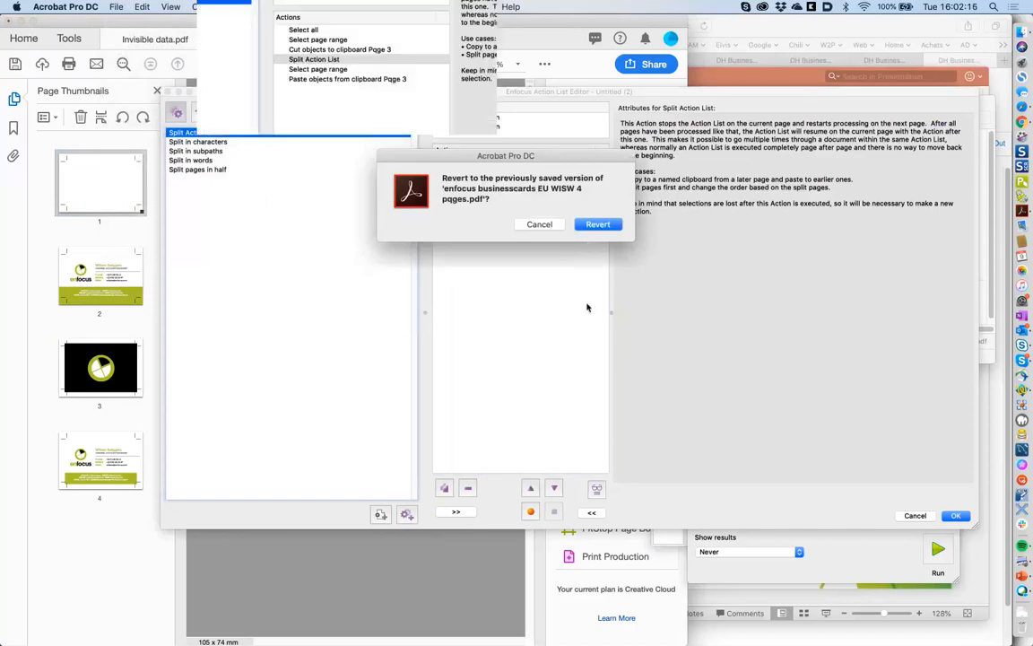
key(Return)
click(598, 489)
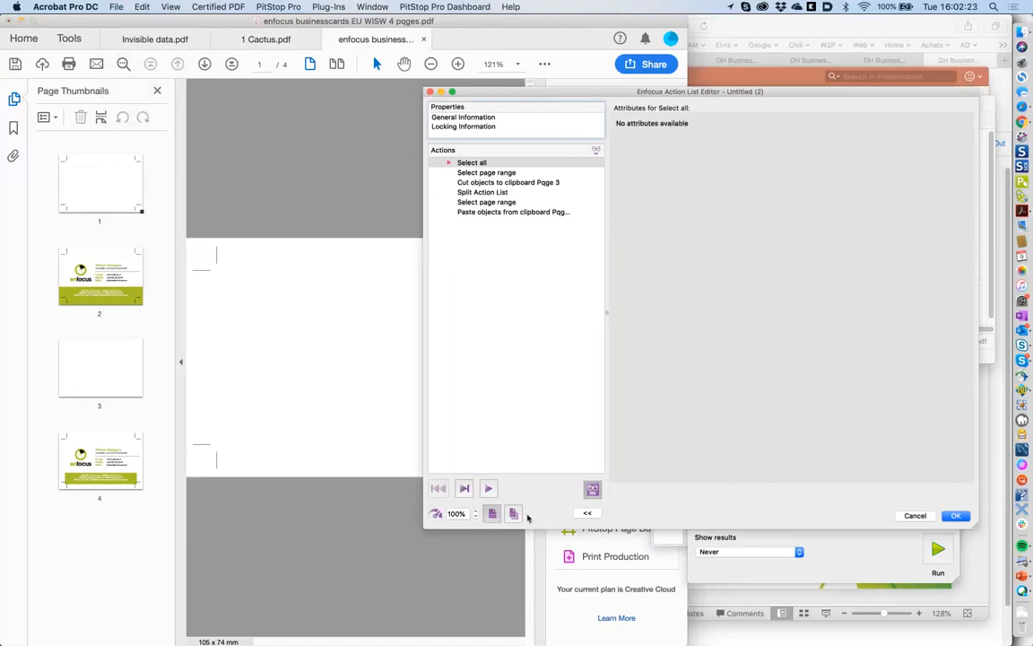
- Check page 3, move the Action List Editor aside, and switch to Finder
click(108, 363)
drag(484, 94, 524, 148)
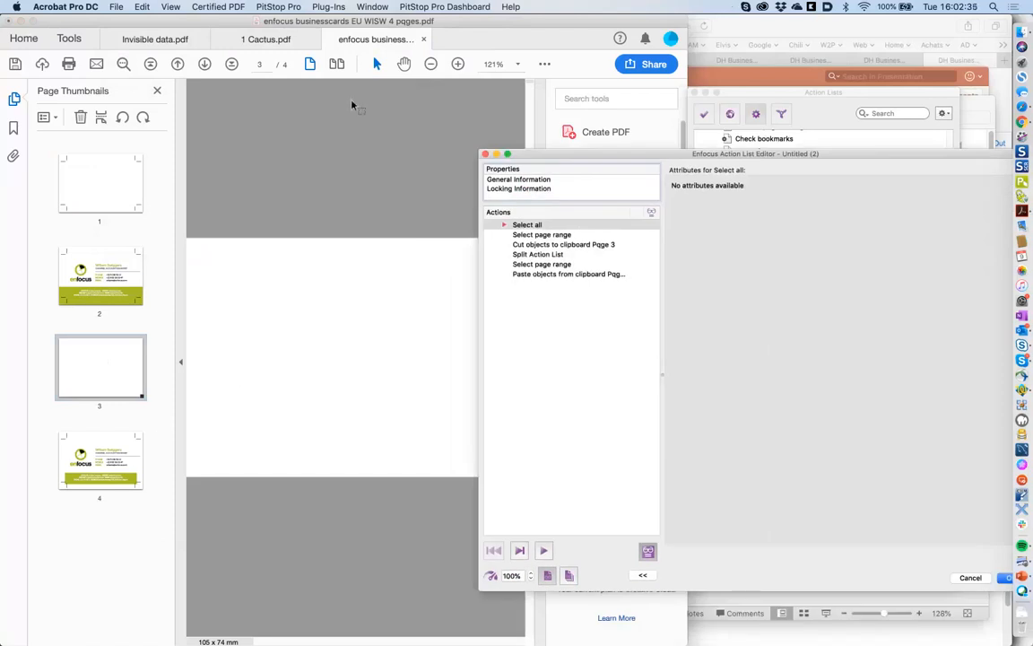
key(super+Tab)
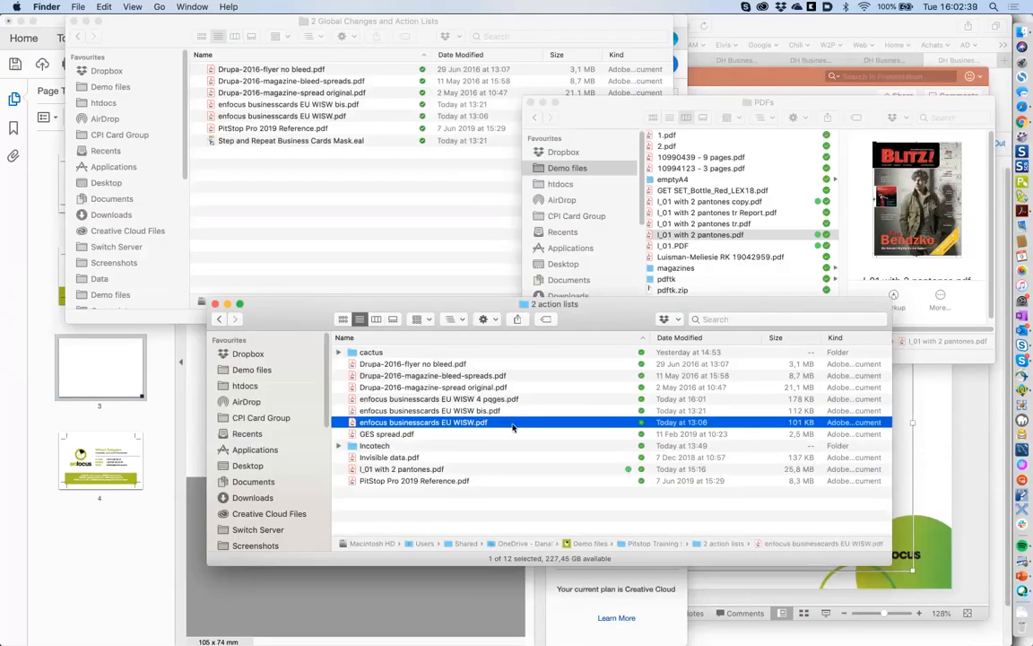
- Duplicate enfocus businesscards EU WISW.pdf and drag the copy into Acrobat's thumbnails as pages 3–4
key(super+d)
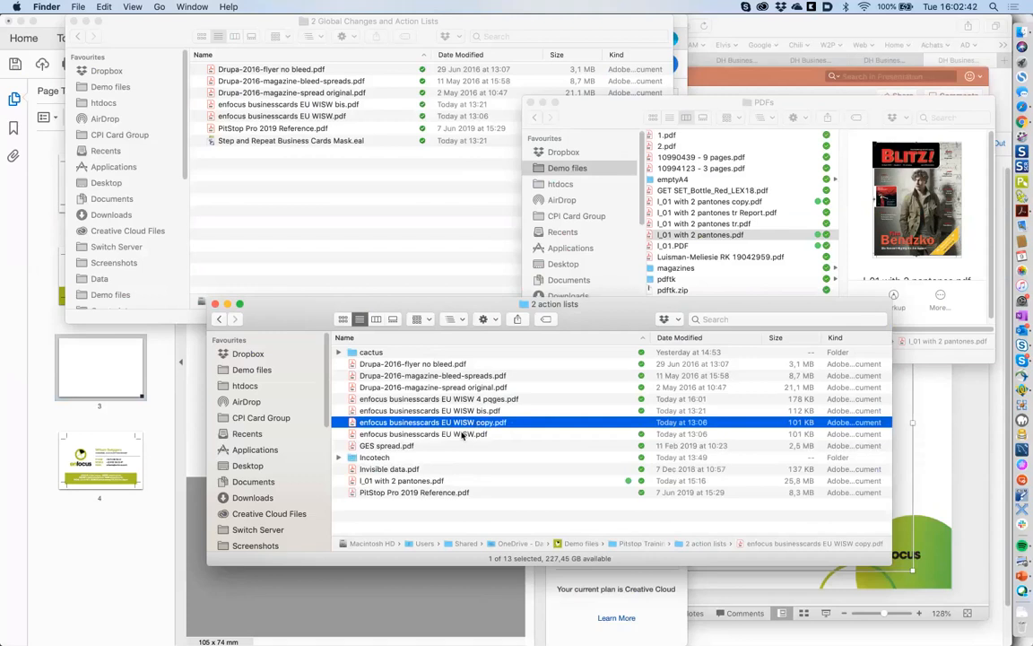
key(super+Tab)
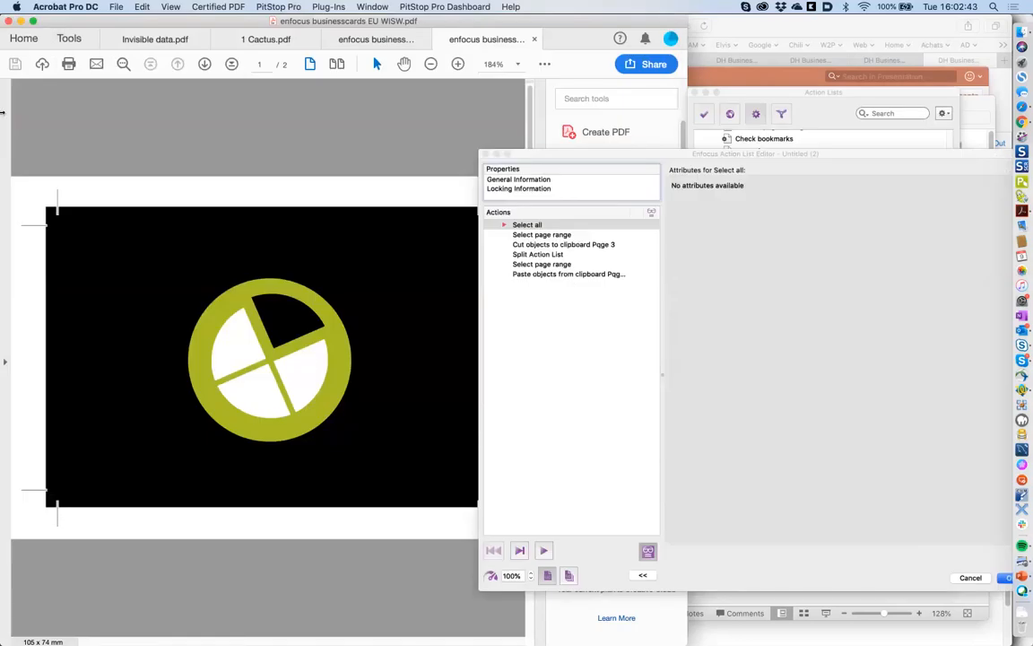
click(5, 362)
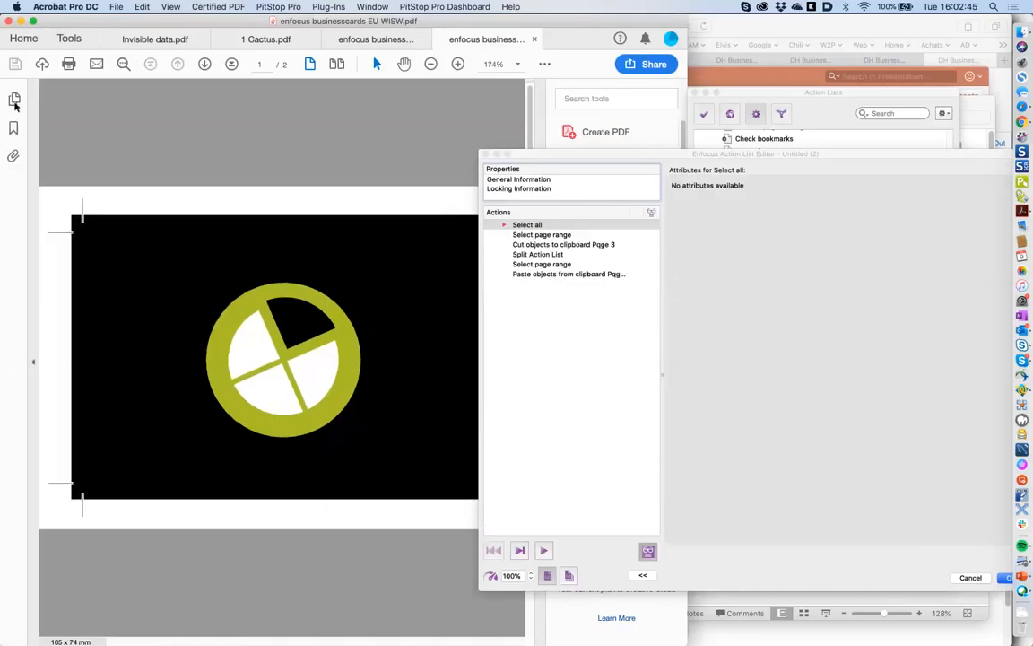
key(super+Tab)
drag(421, 434, 139, 397)
- Save the four-page document as FP.pdf in the recent 2 action lists folder
key(super+Tab)
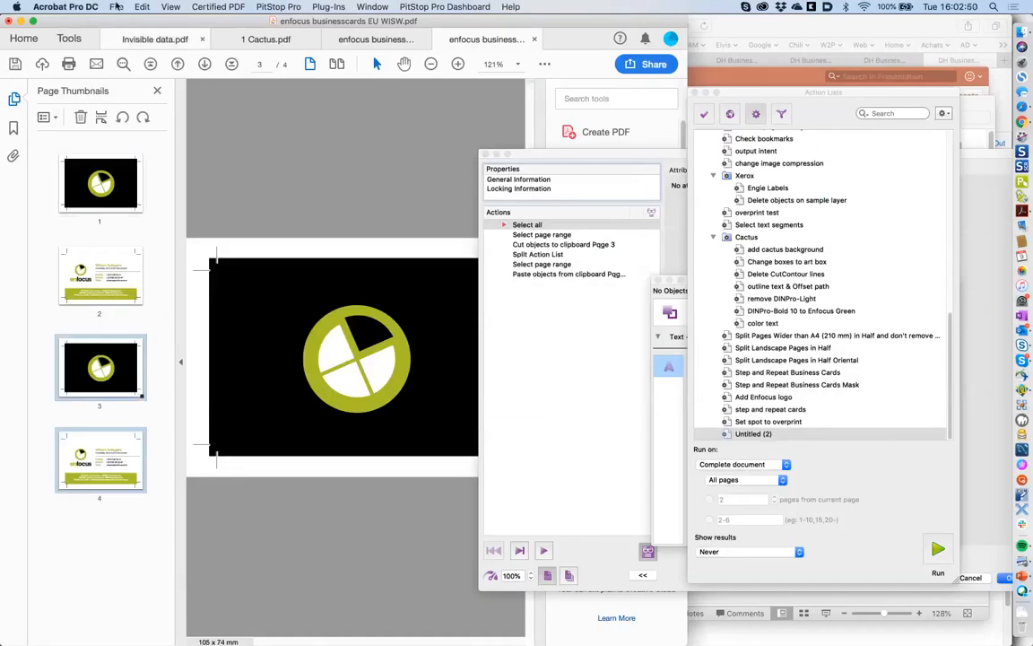
click(117, 6)
click(153, 100)
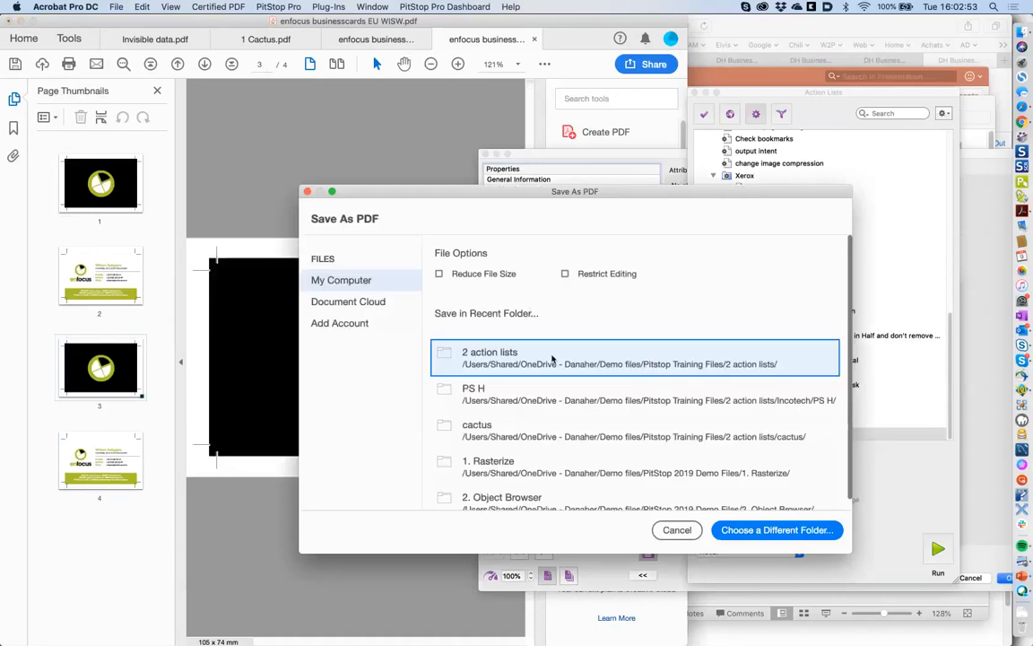
click(553, 359)
text(FP)
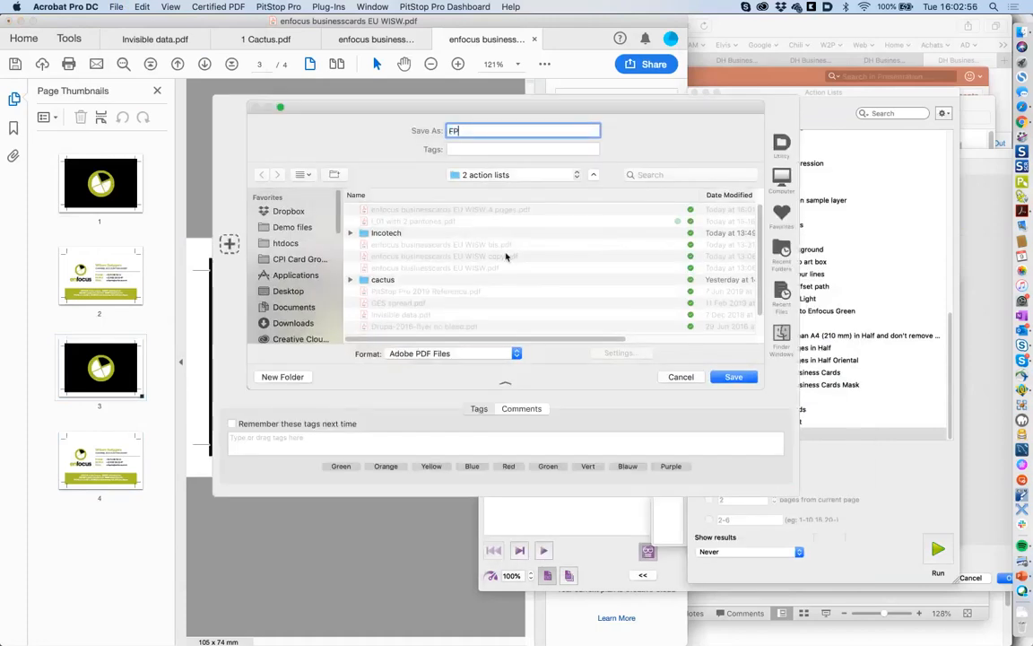
click(734, 377)
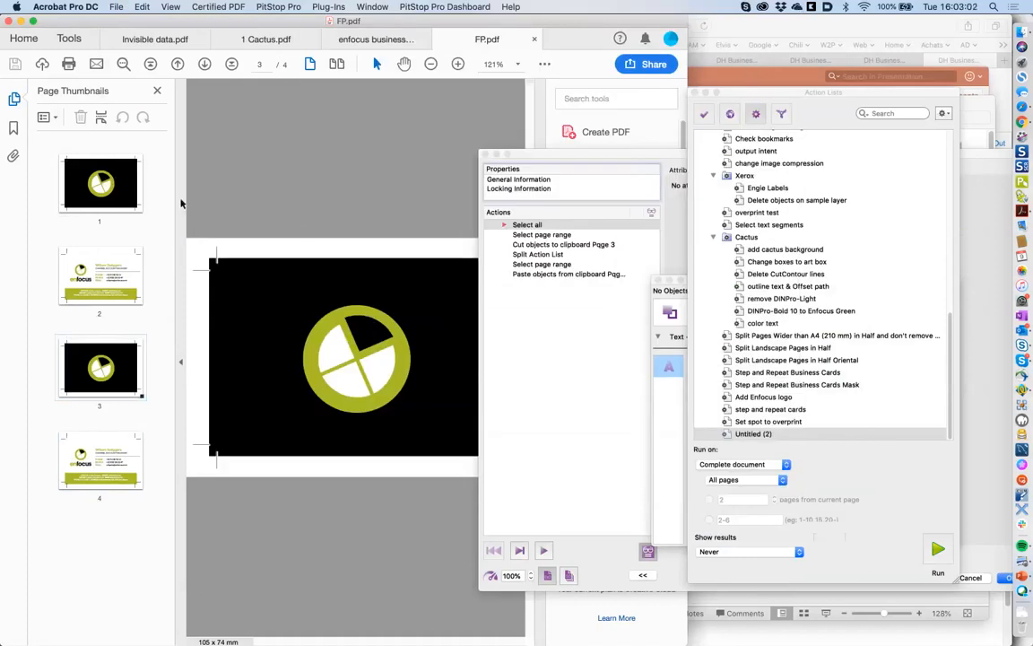
- Delete the black background rectangle and logo from page 1, then save the document
click(111, 176)
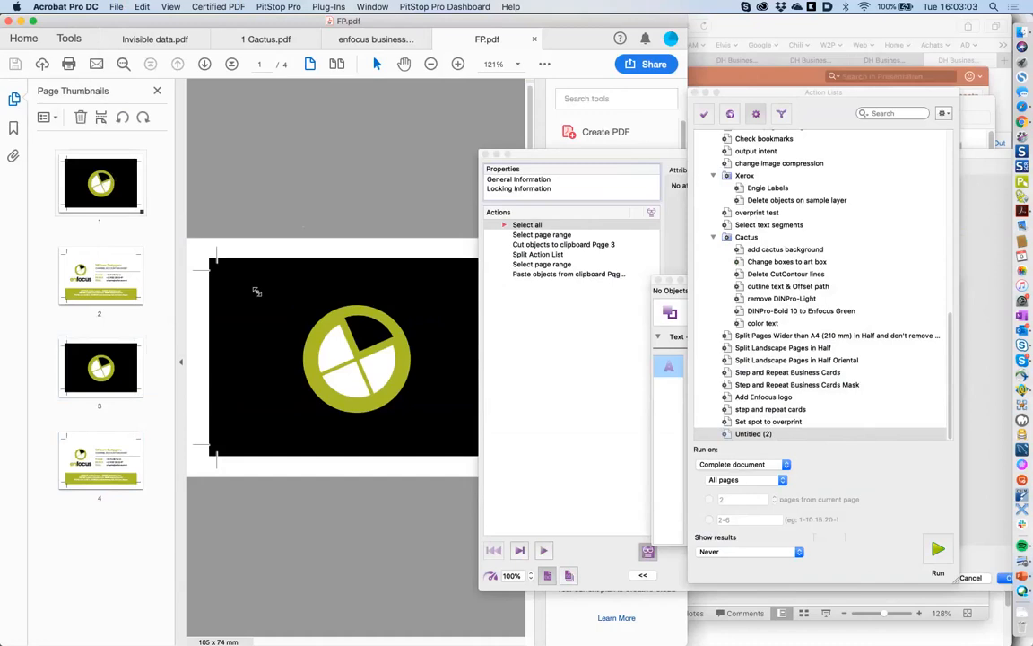
click(544, 64)
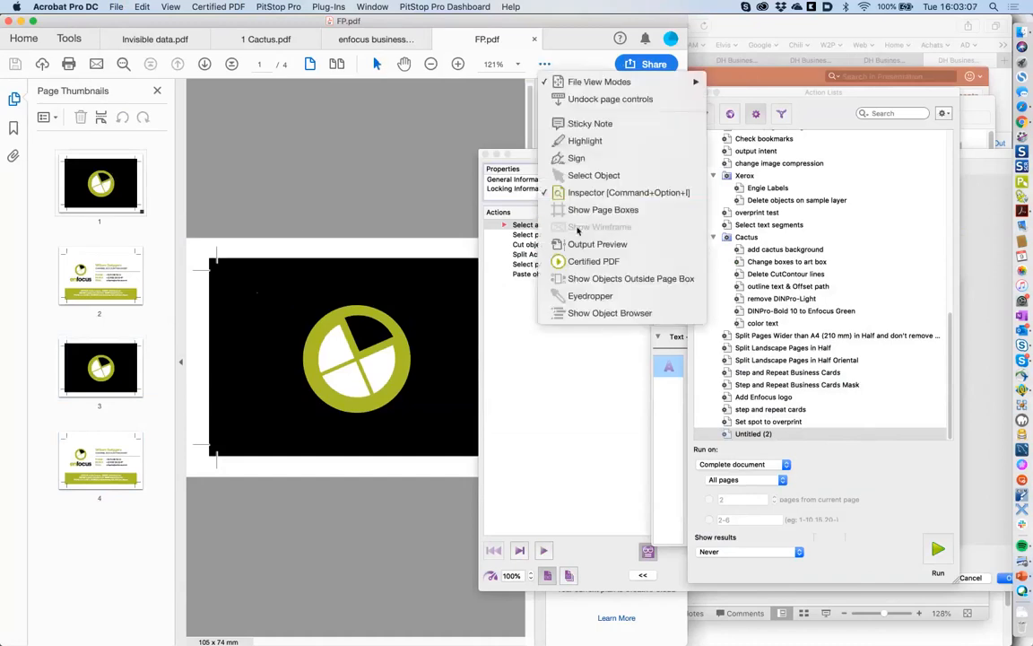
click(575, 176)
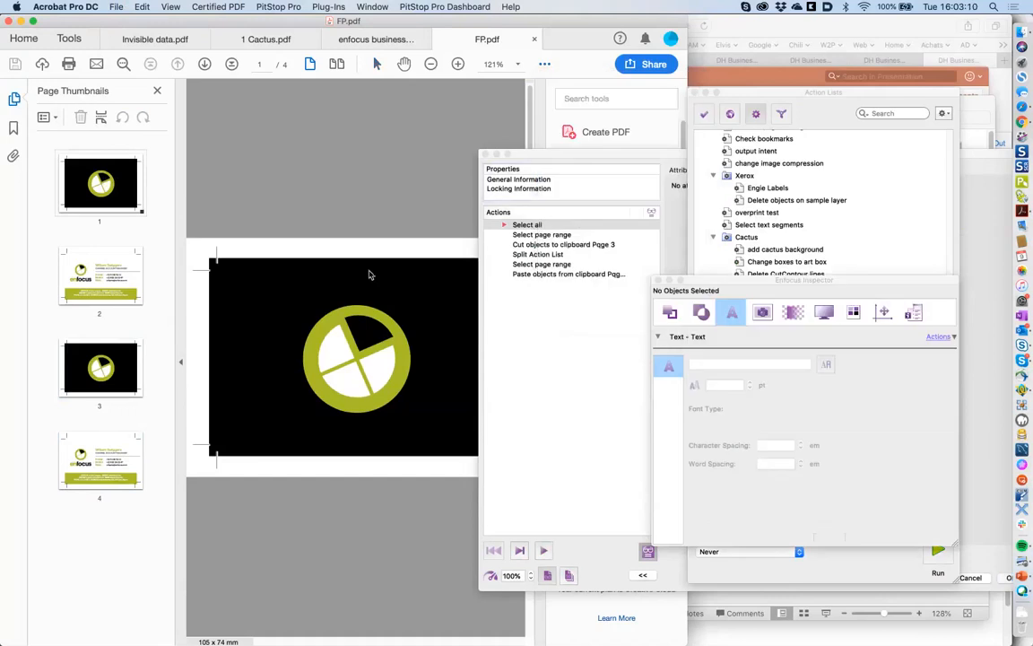
click(371, 275)
key(Delete)
drag(284, 289, 430, 434)
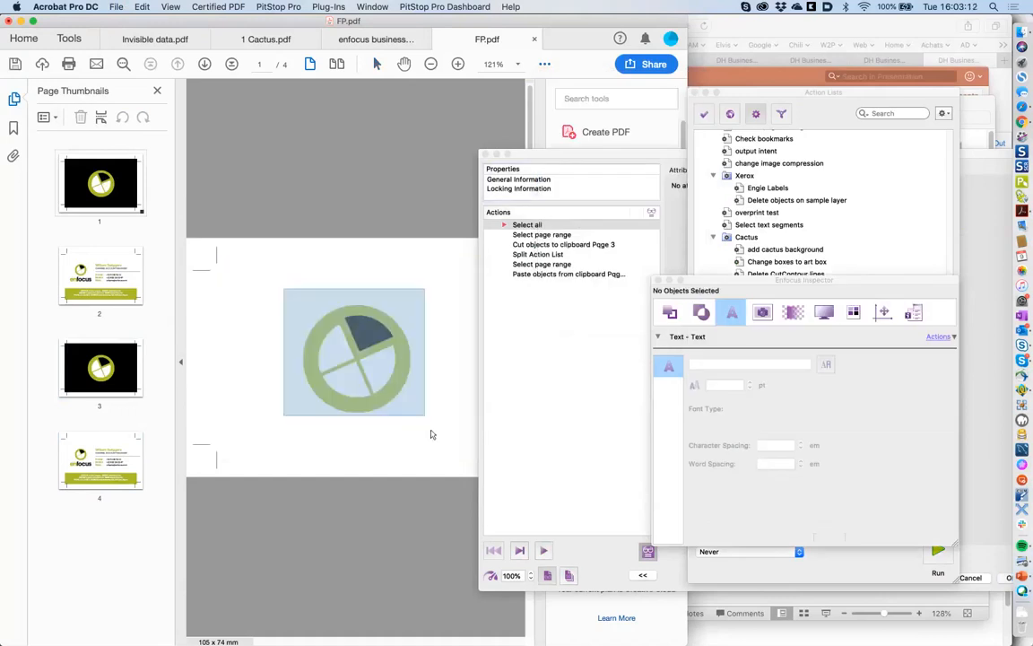
key(Delete)
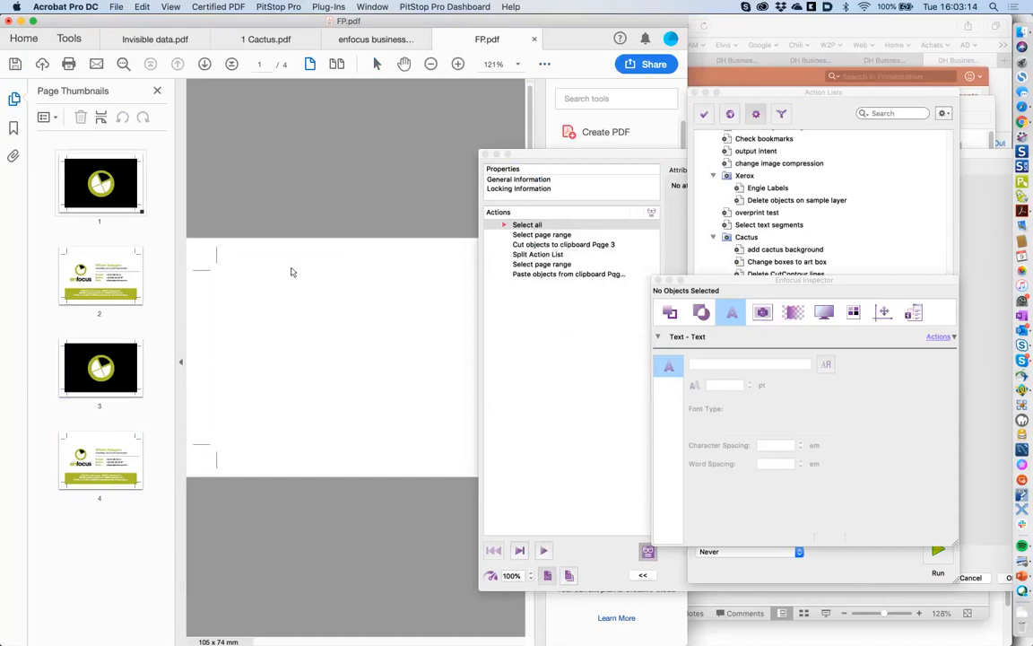
key(super+s)
- Close FP.pdf and reopen it from the recent files list
click(117, 7)
mouse_move(172, 70)
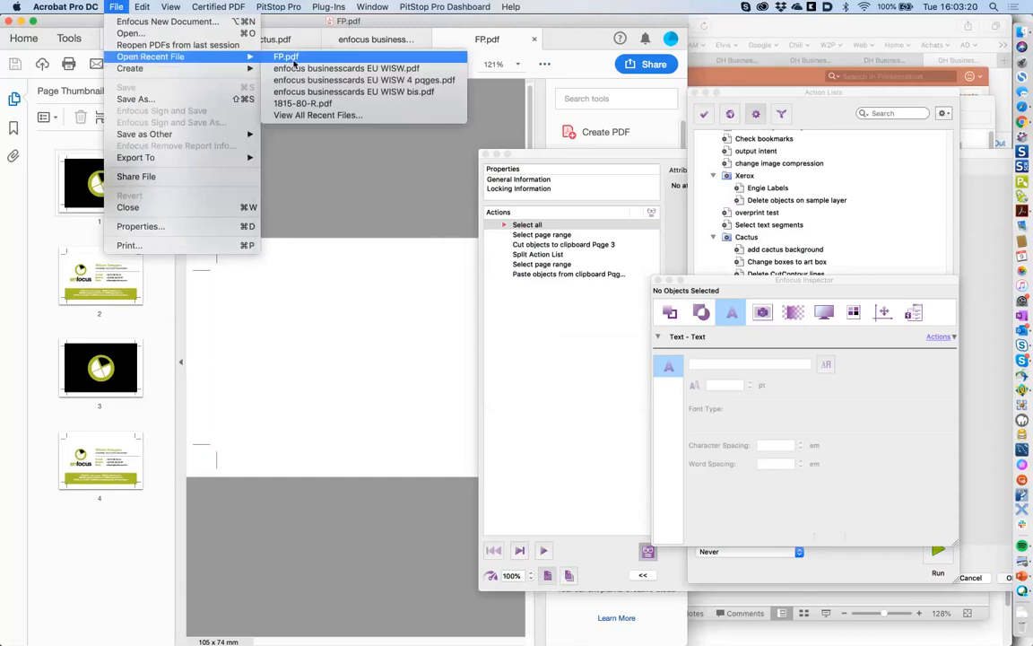
click(314, 161)
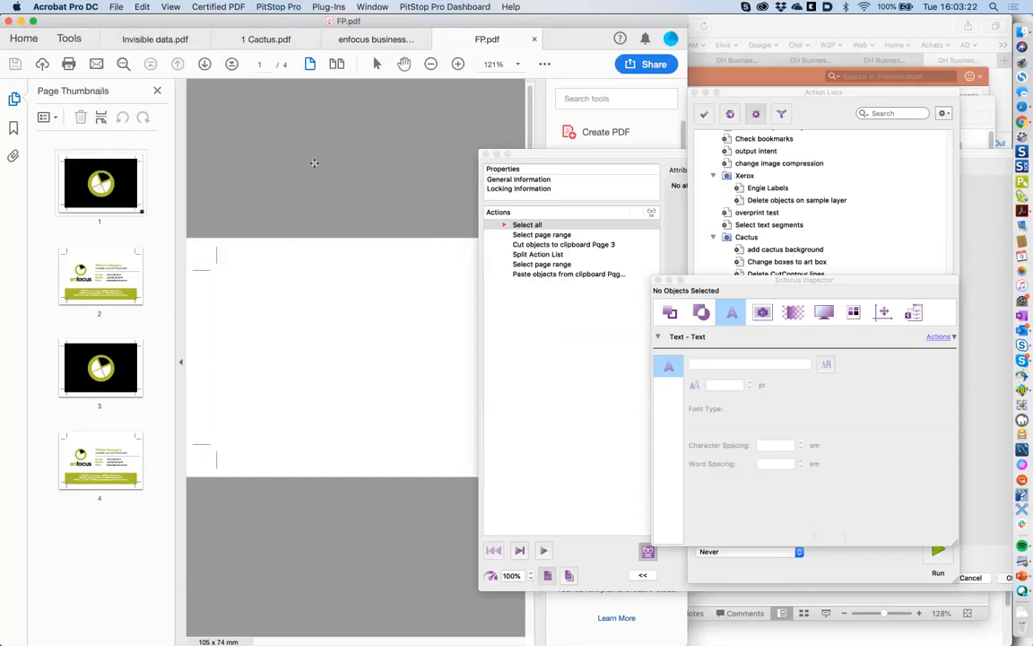
key(super+w)
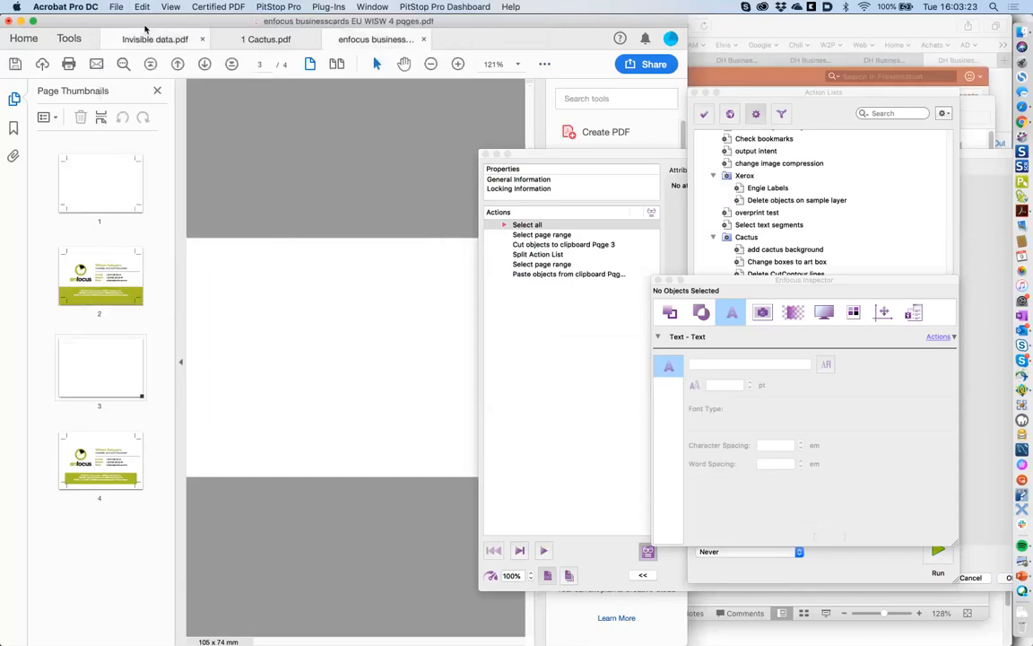
click(116, 7)
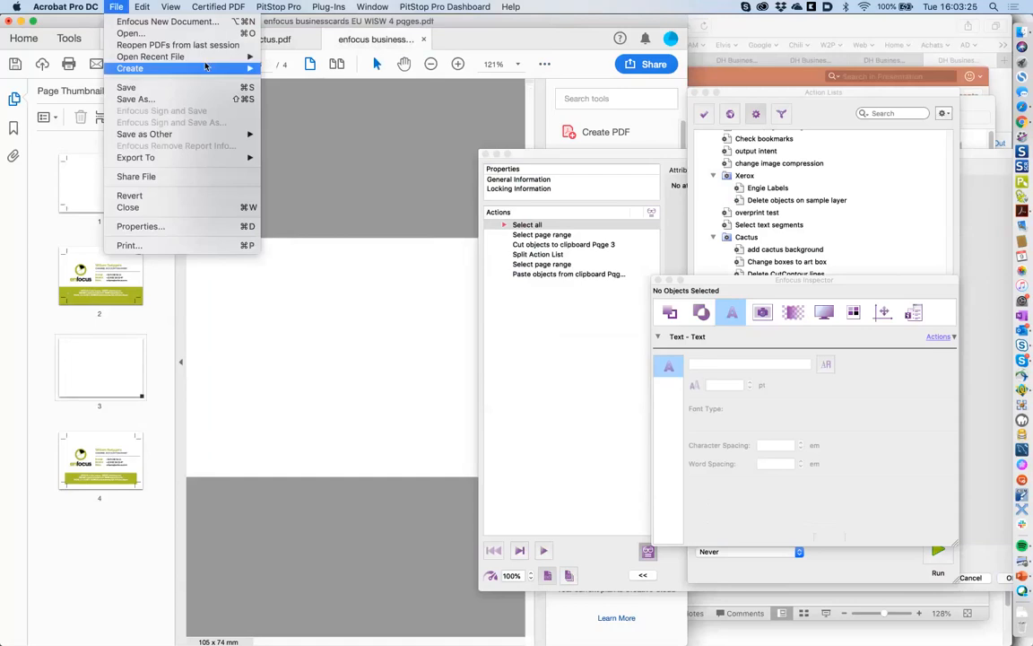
mouse_move(207, 56)
click(287, 84)
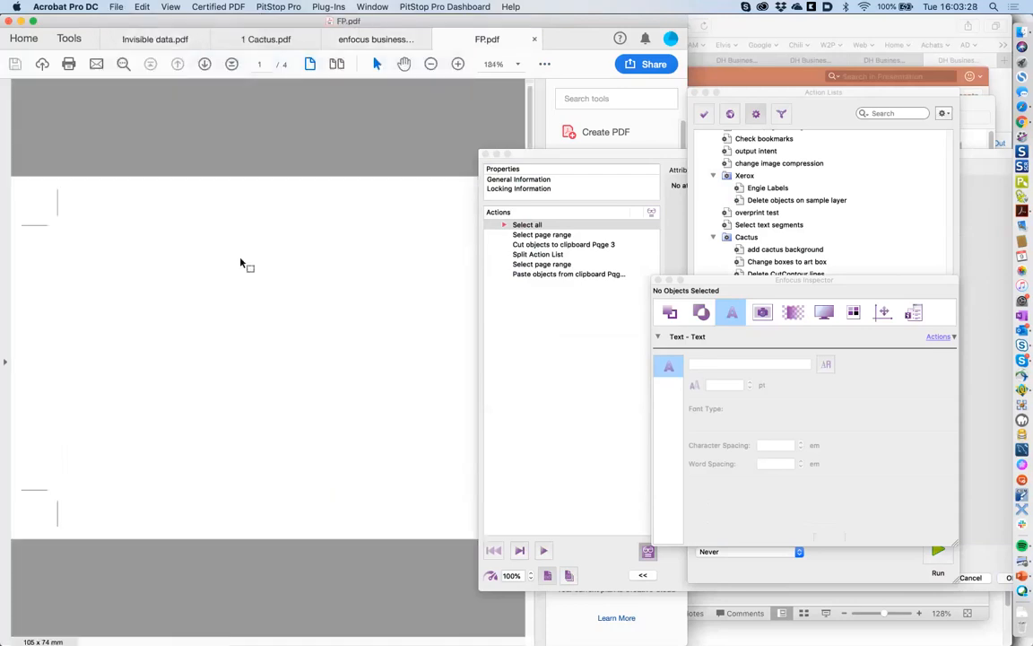
- Show the four page thumbnails and bring the Action List Editor to the front
click(6, 362)
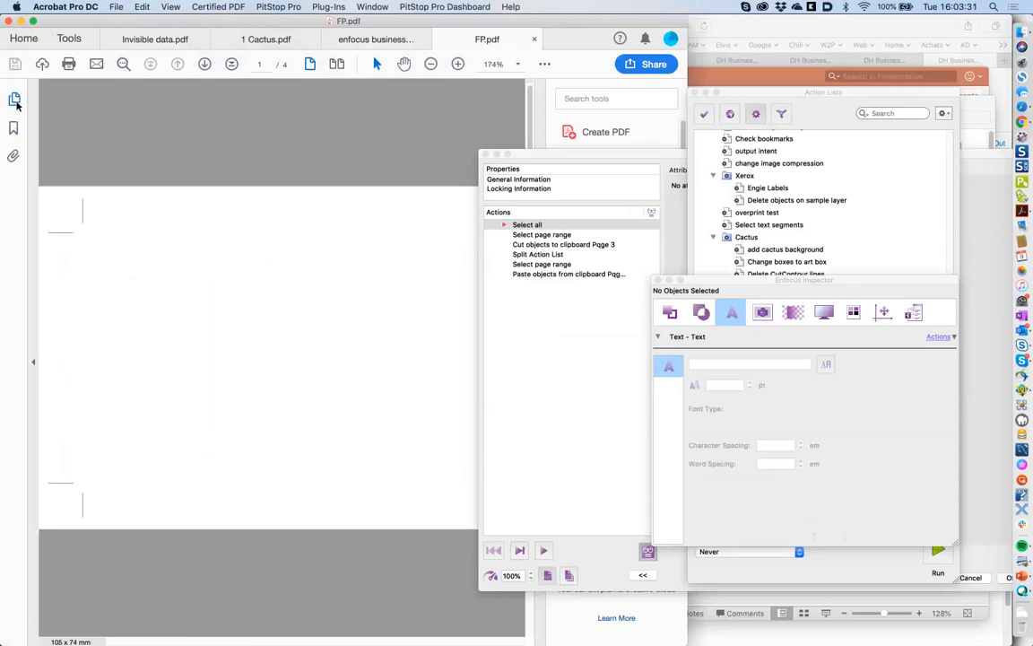
click(14, 101)
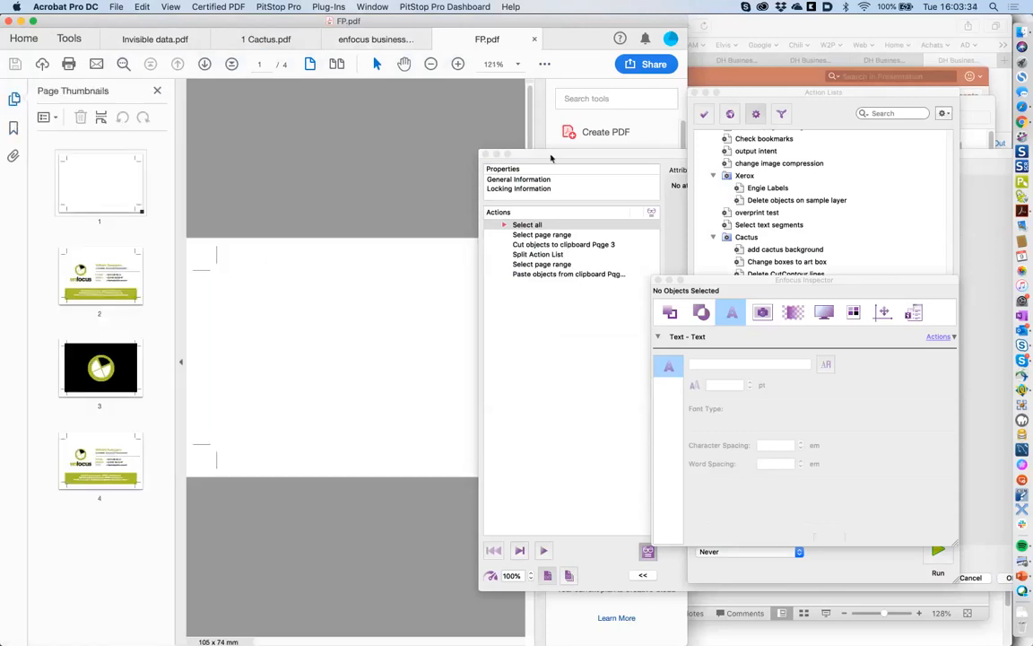
drag(551, 158, 456, 144)
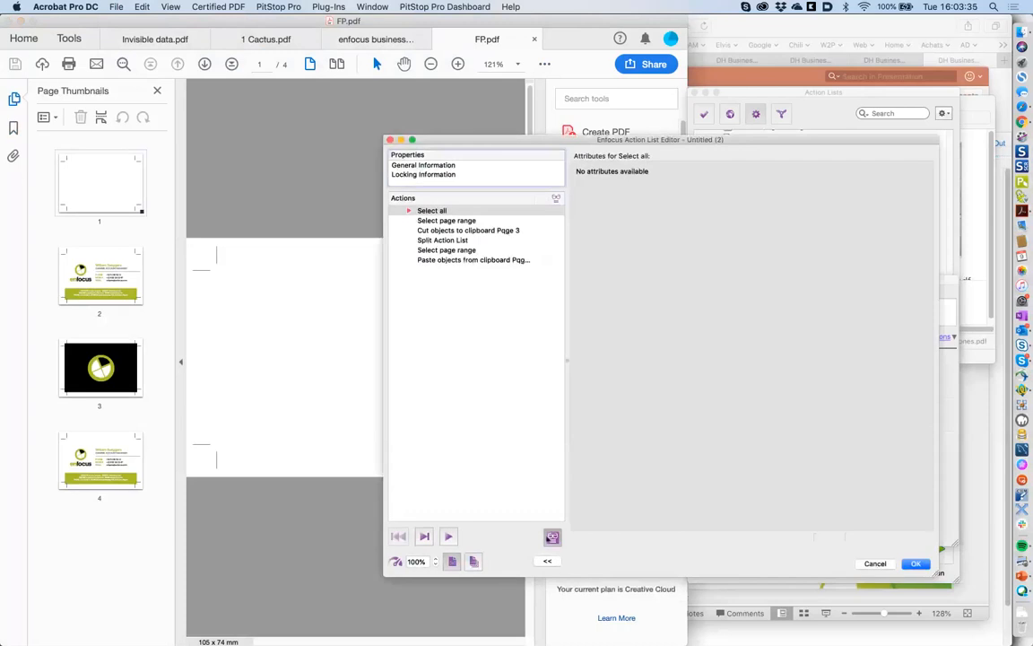
click(551, 538)
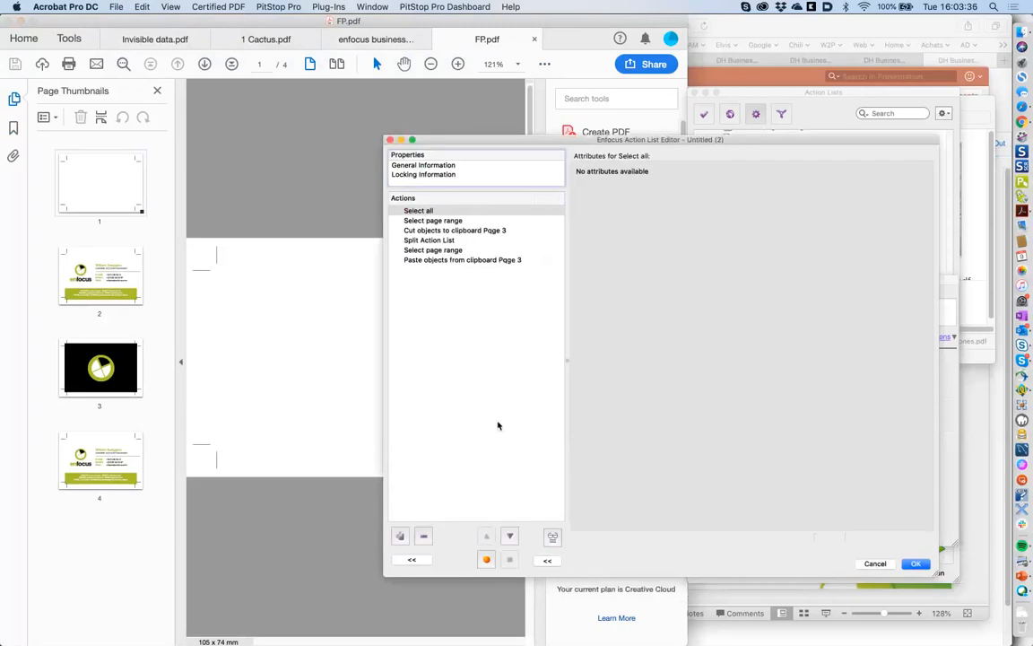
click(438, 220)
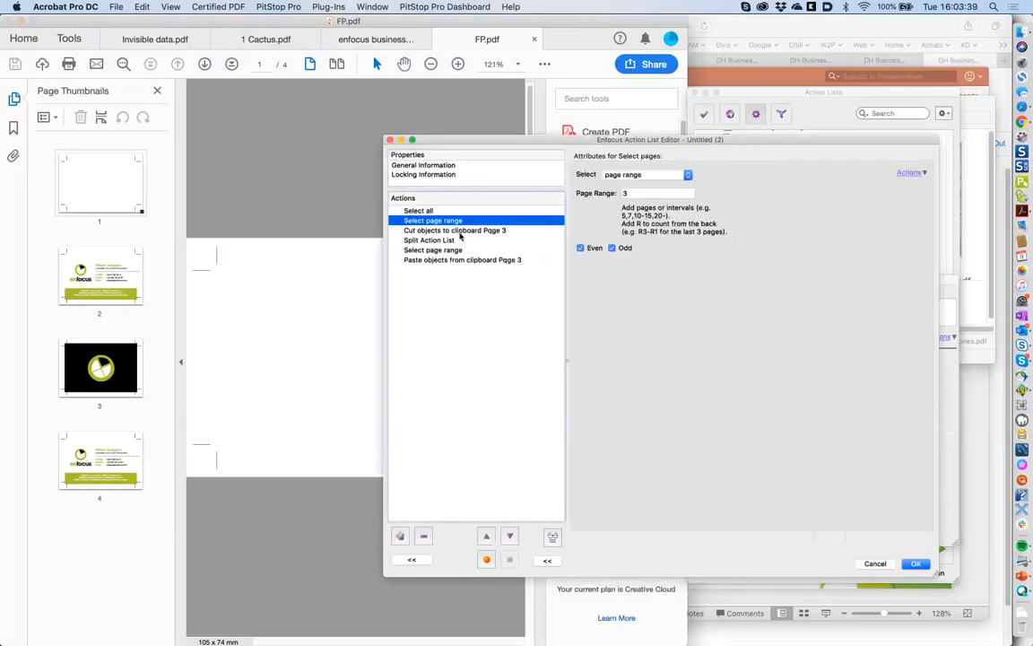
click(457, 232)
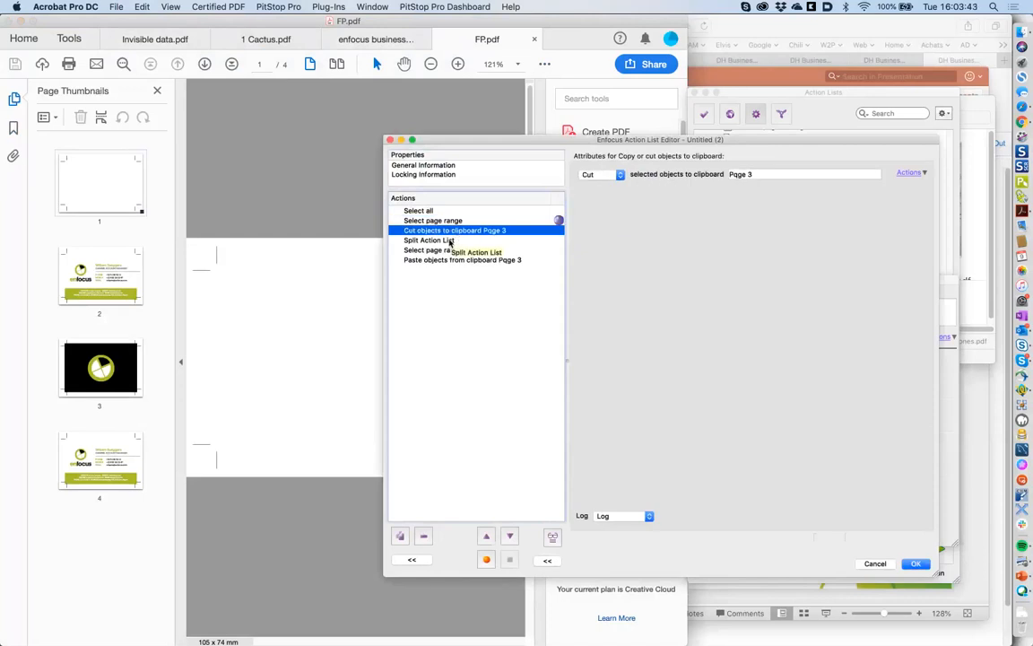
click(451, 240)
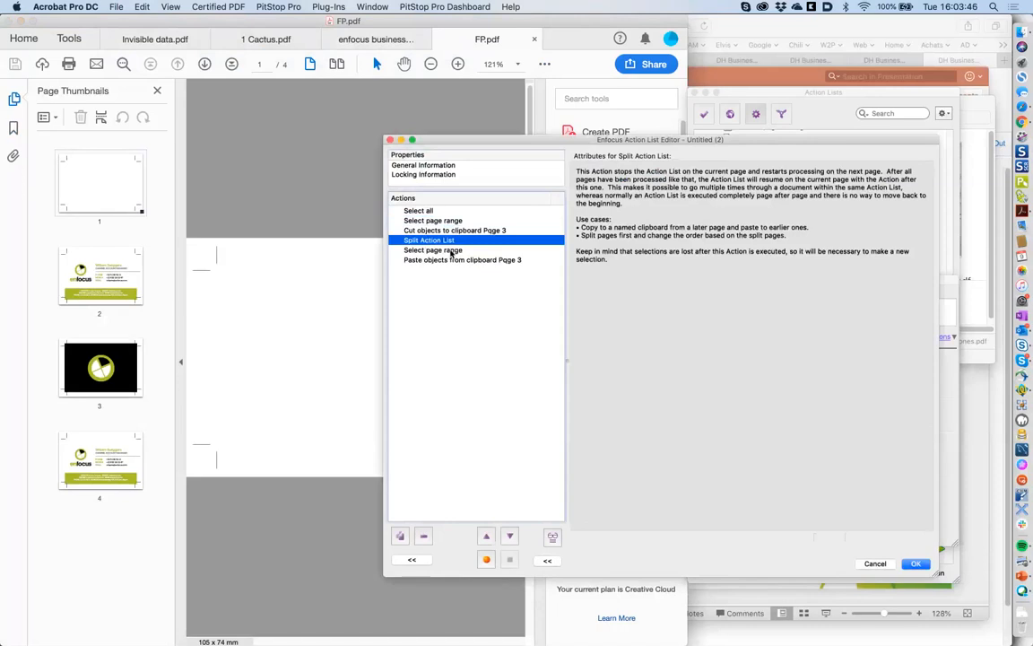
click(453, 251)
click(456, 260)
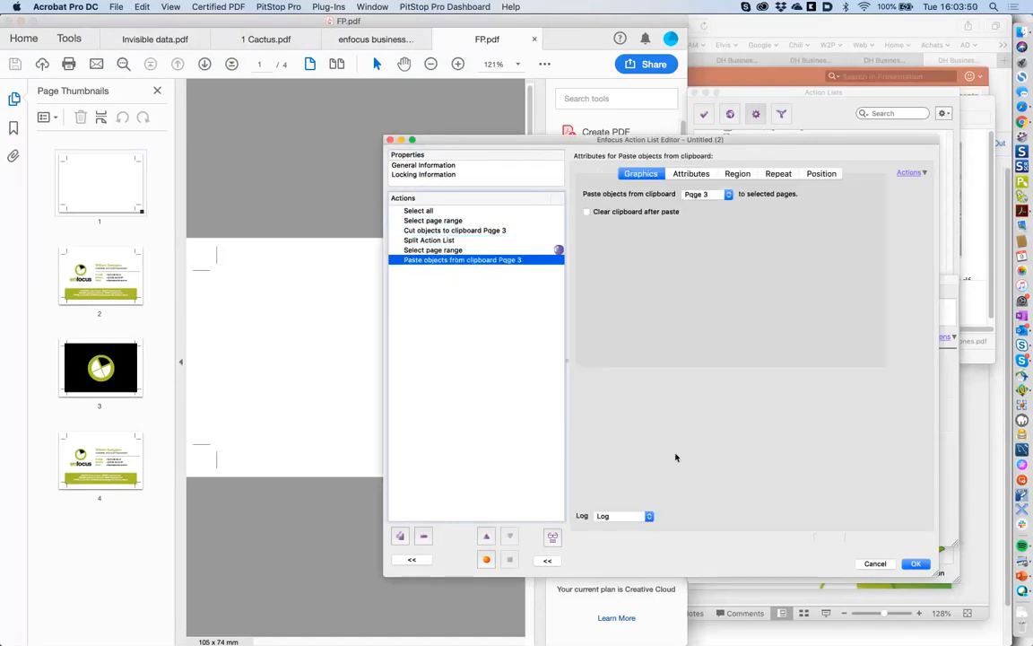
click(554, 538)
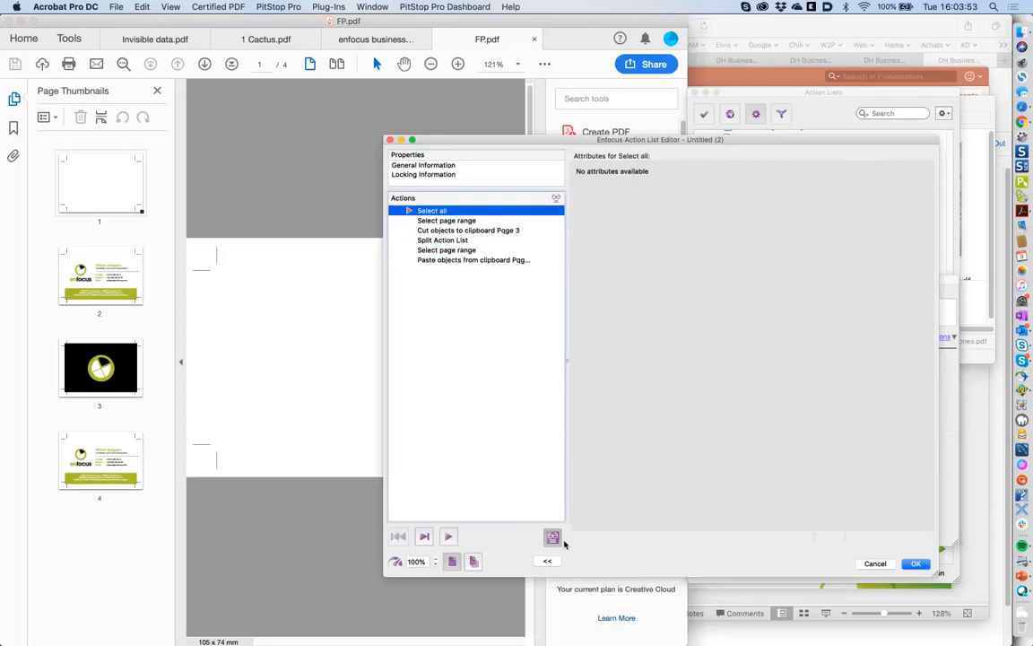
- Set the run to cover all pages, step through each page's actions, then view page 1
click(474, 561)
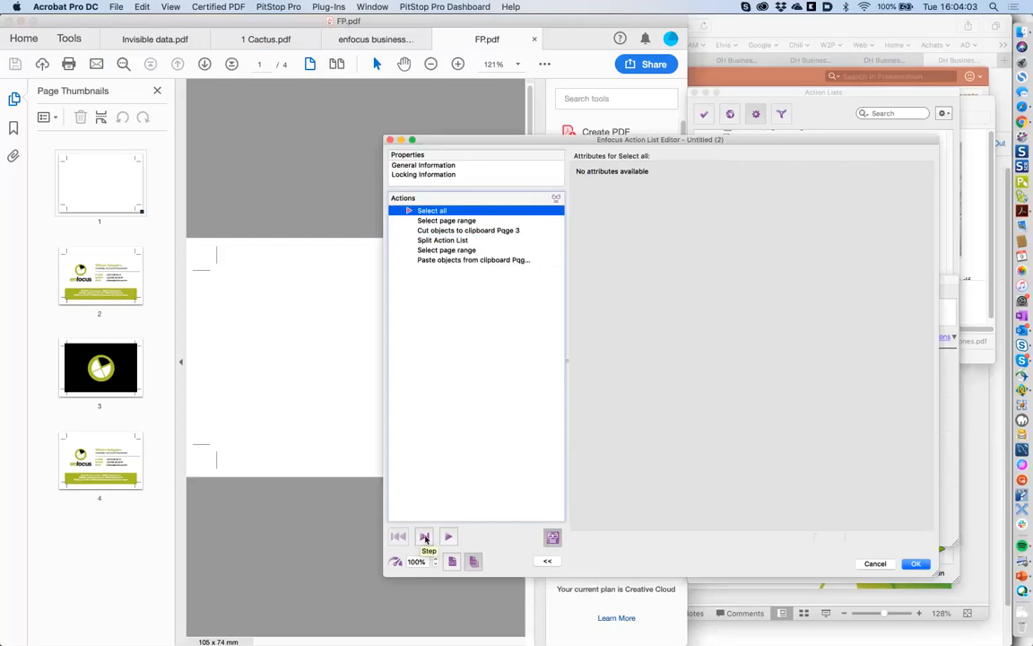
click(425, 536)
click(425, 536)
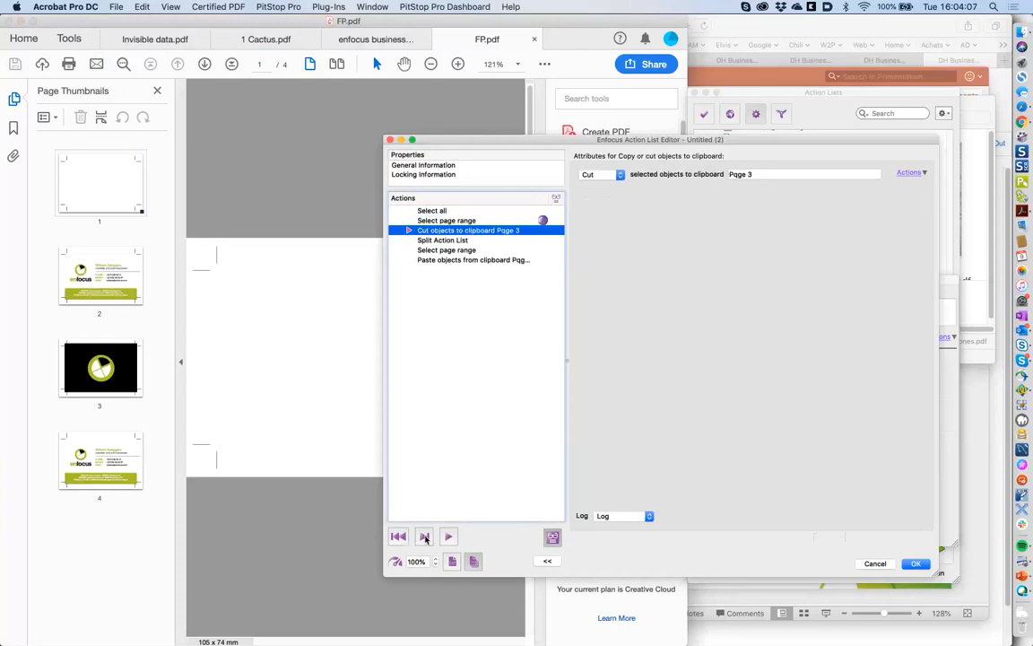
click(425, 537)
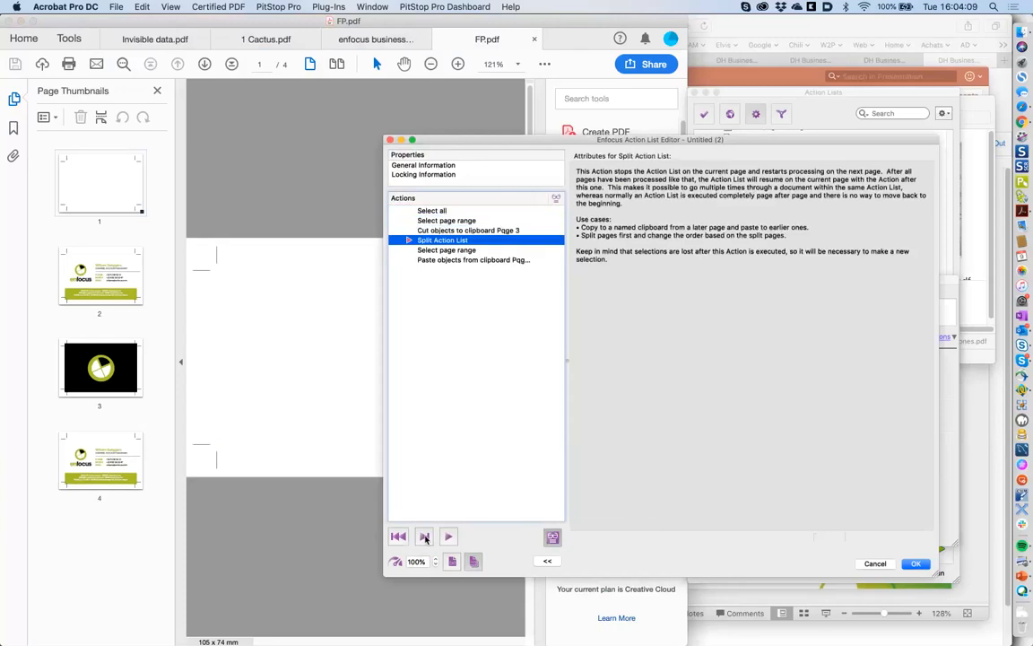
click(425, 537)
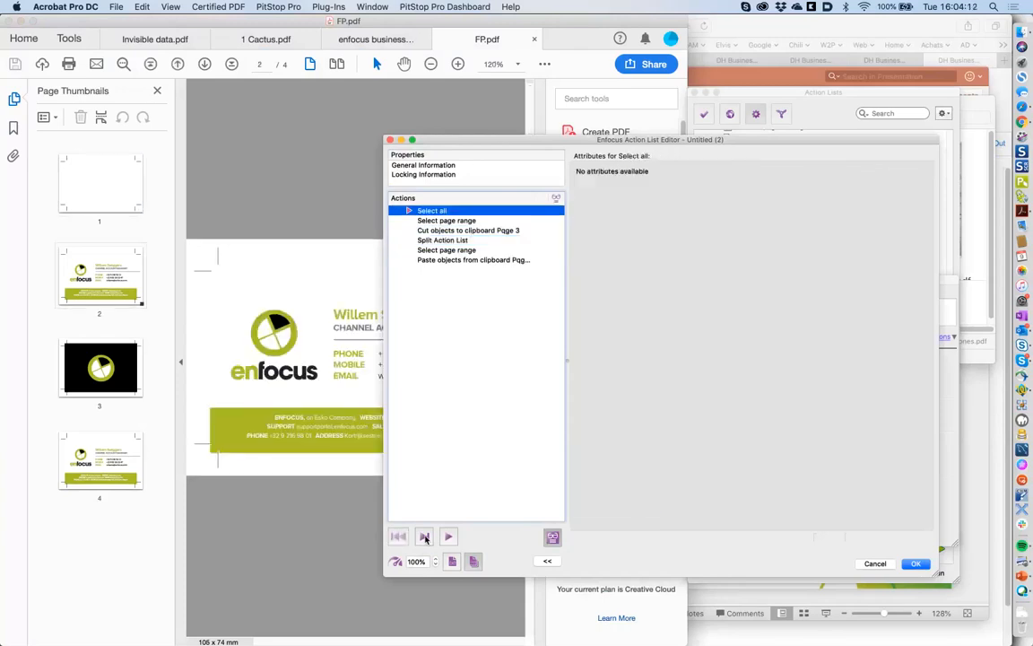
double_click(425, 538)
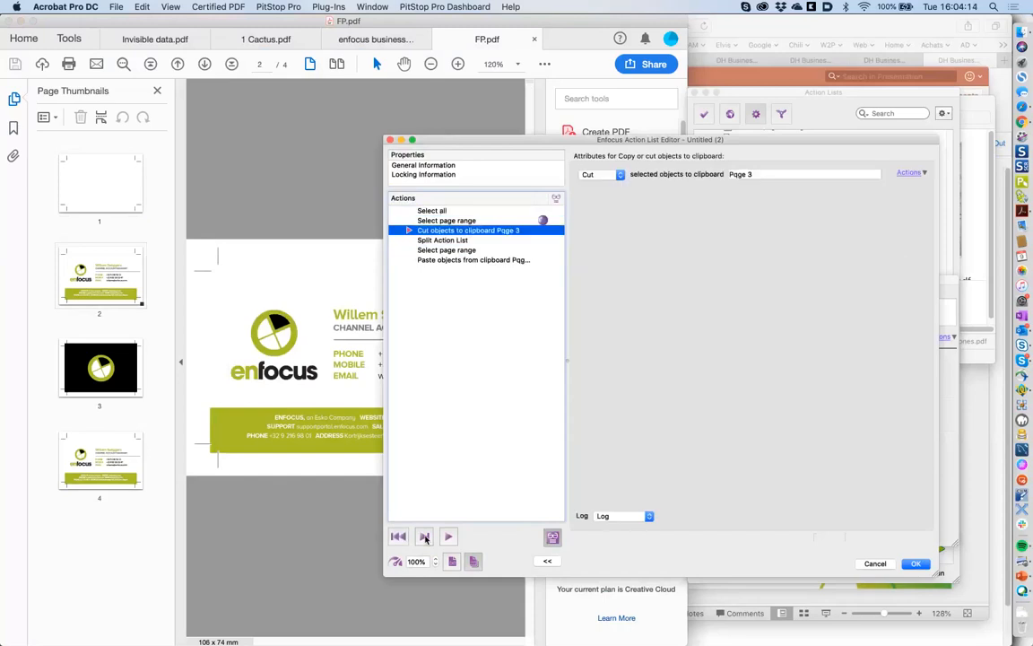
click(425, 538)
click(425, 538)
click(425, 536)
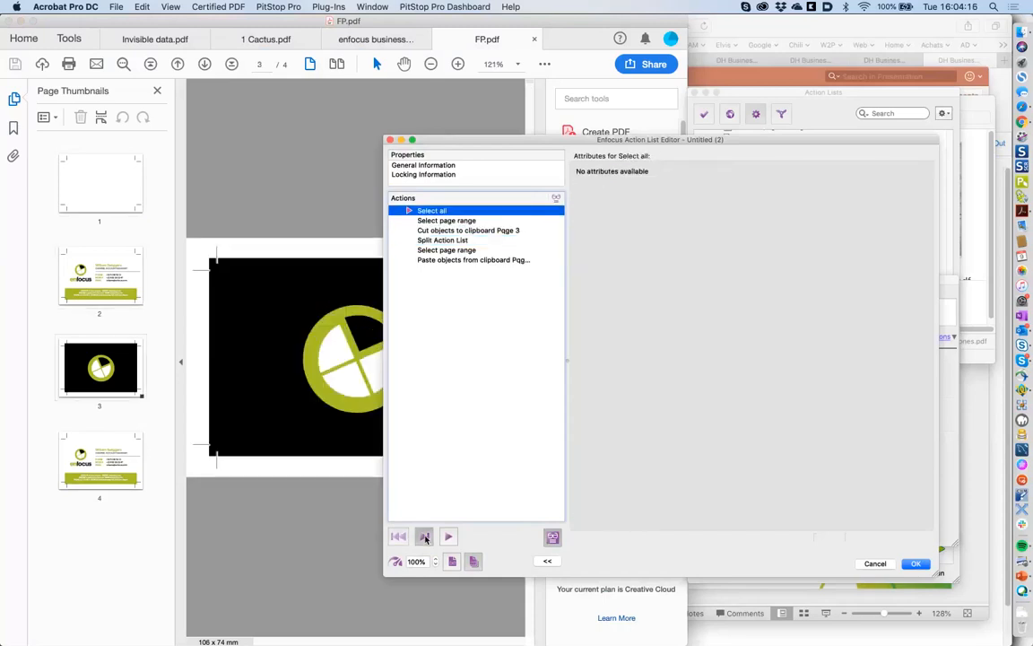
click(426, 536)
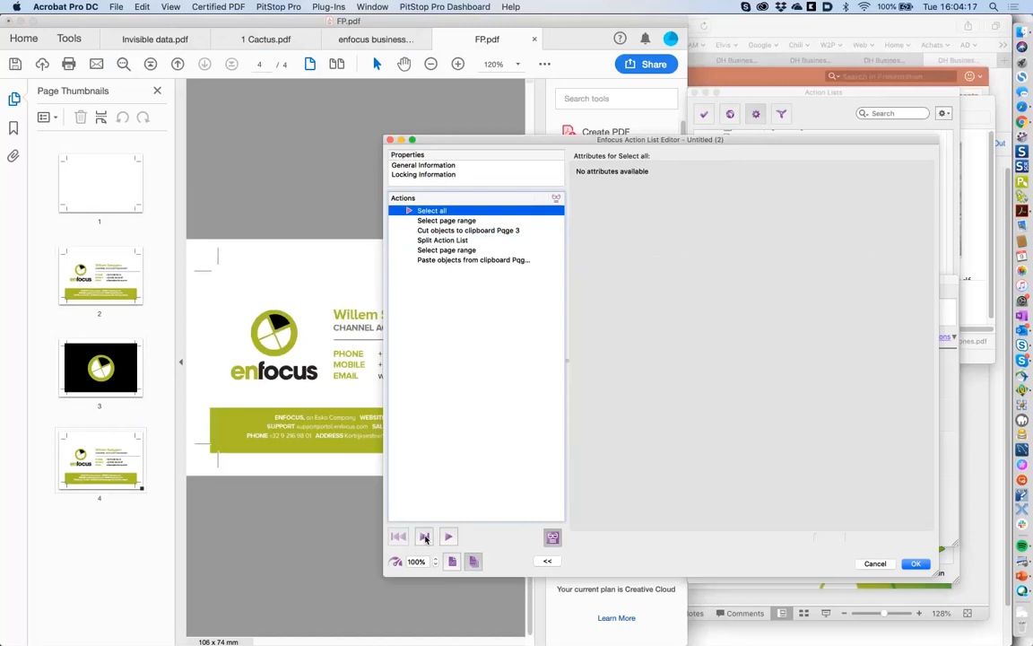
click(425, 536)
click(425, 536)
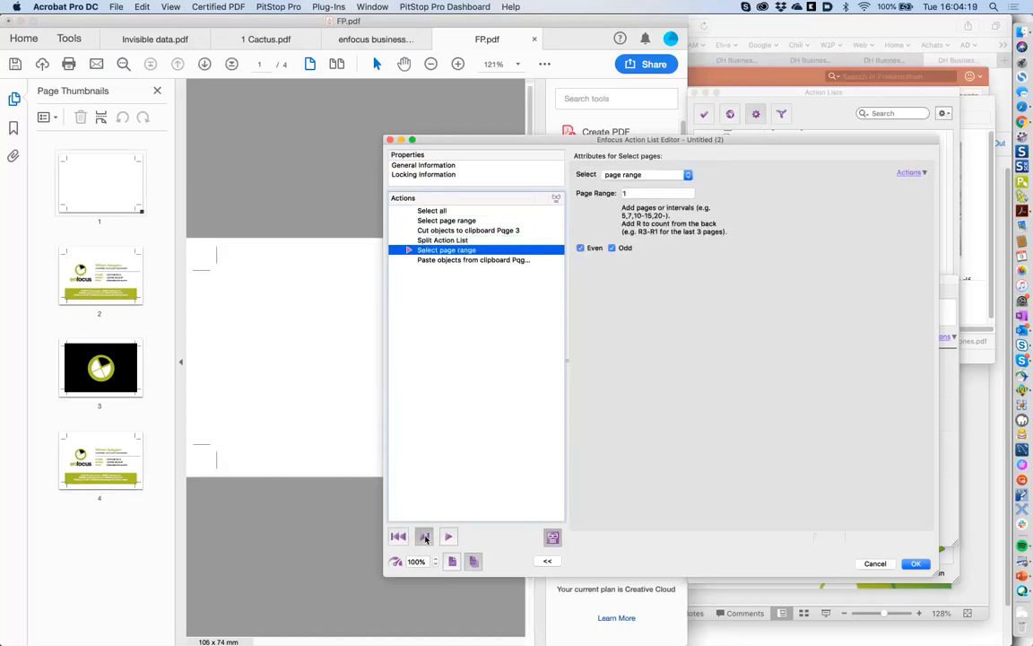
click(117, 196)
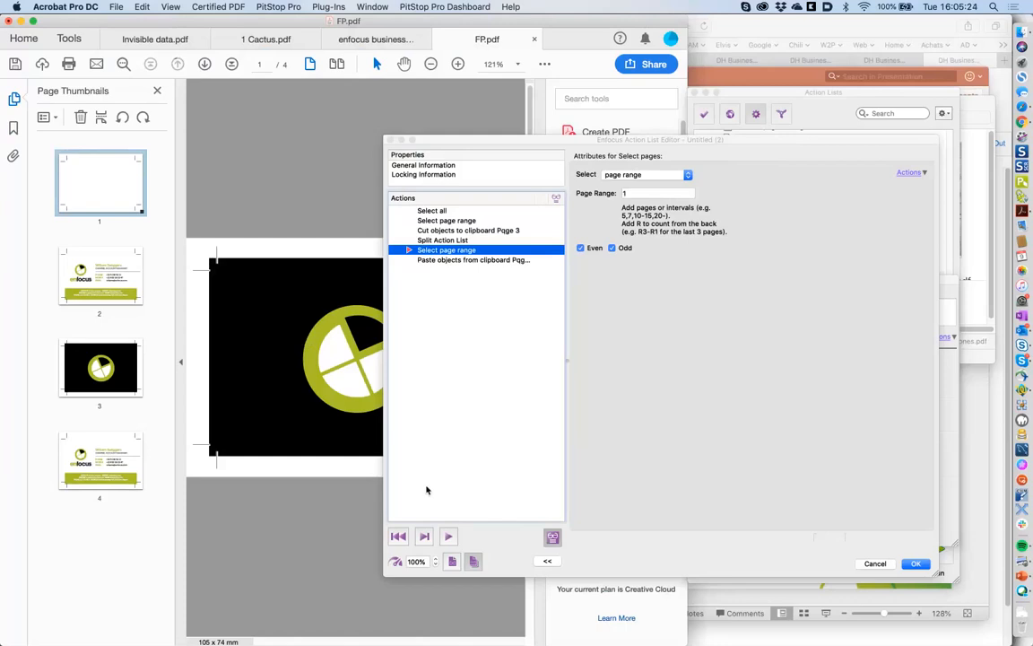
- Leave debug mode and add the Remove empty page action found by searching 'remove em'
click(553, 535)
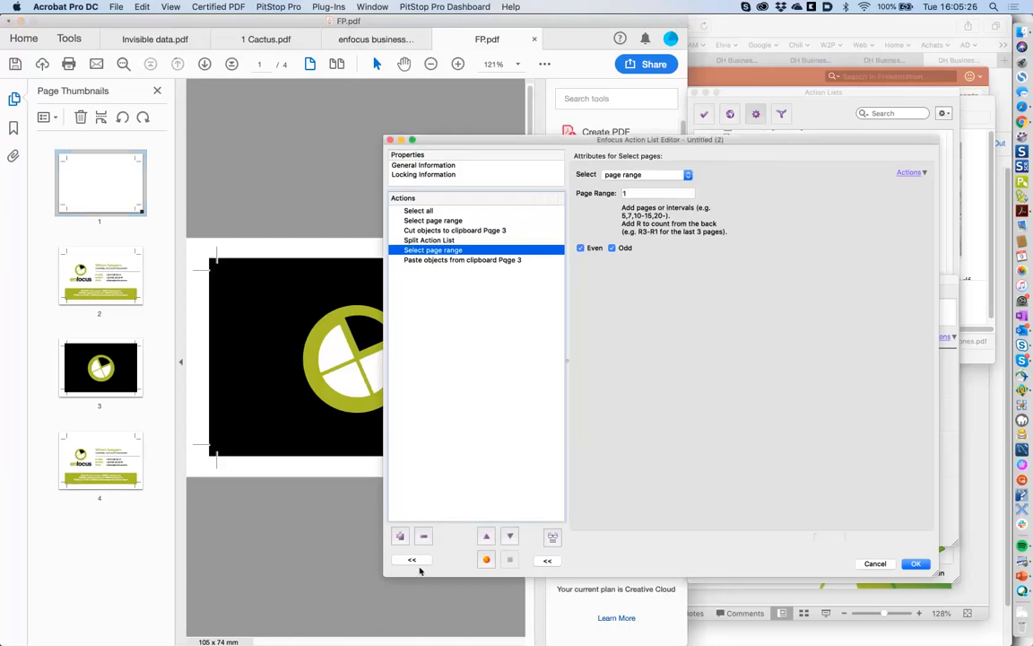
click(414, 564)
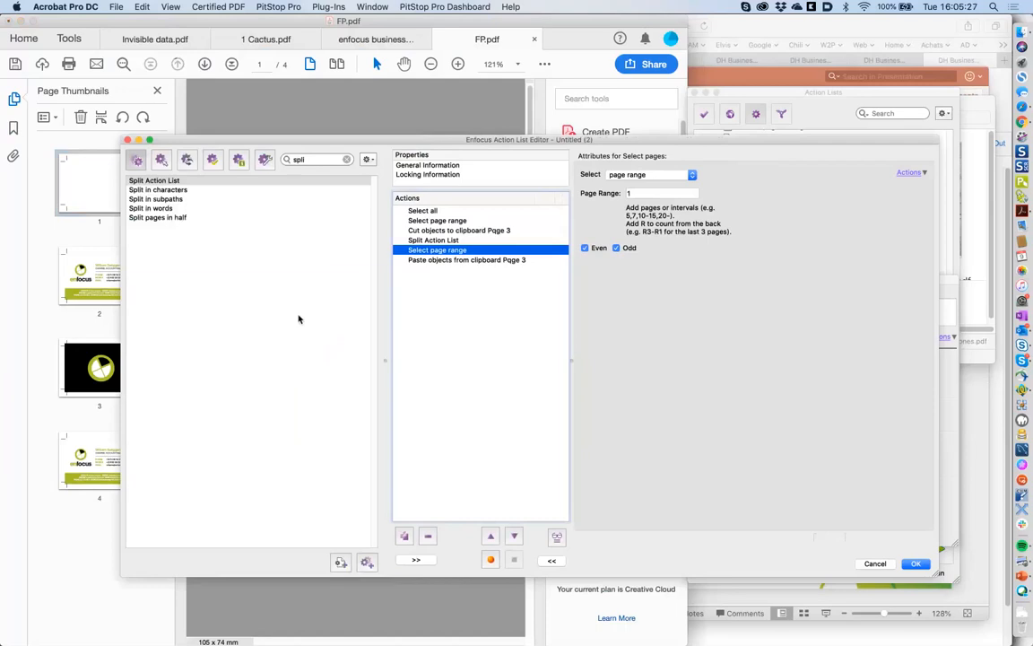
double_click(328, 161)
text(rem)
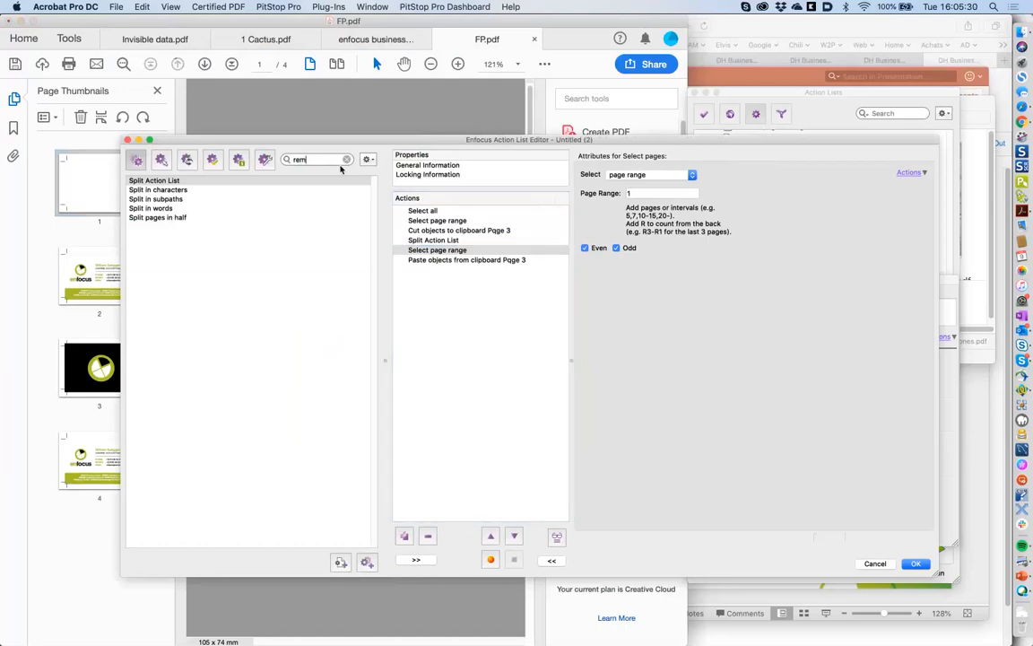
text(ove em)
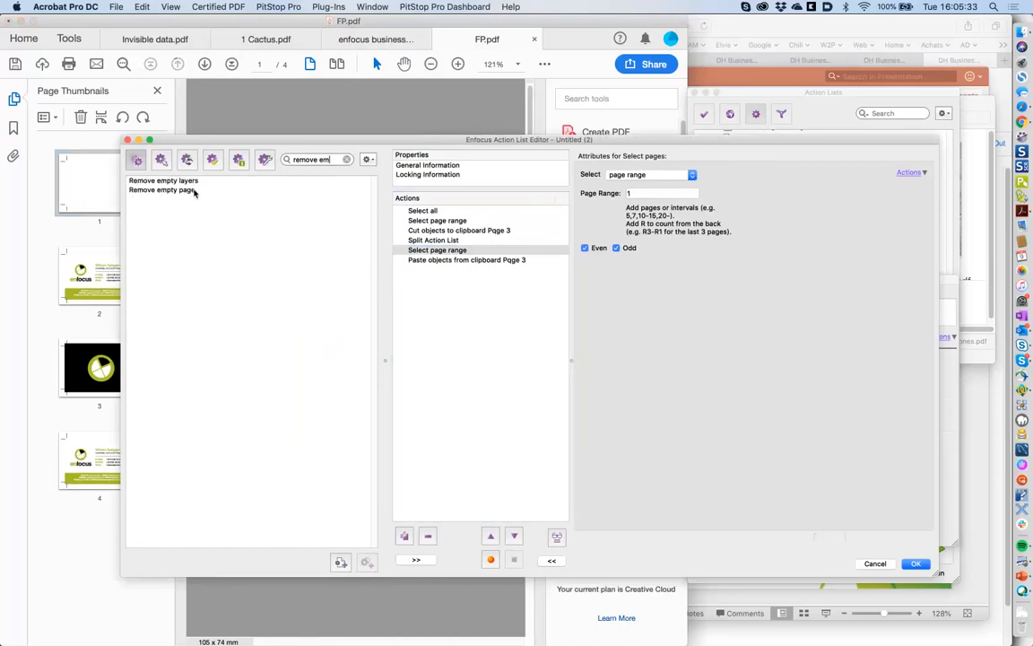
double_click(194, 190)
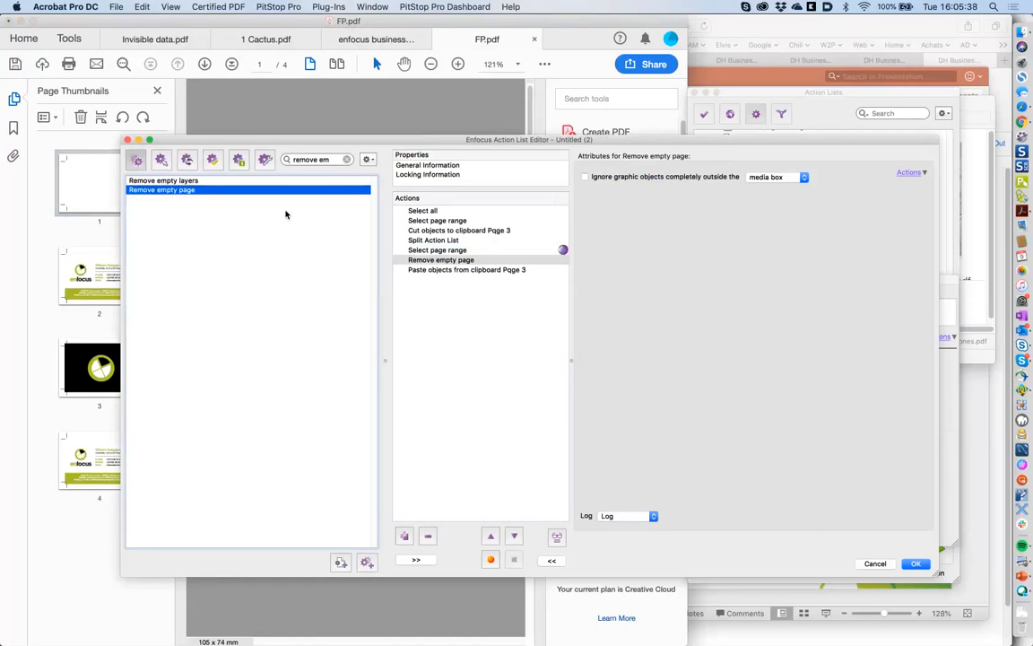
- Make Remove empty page ignore graphic objects lying completely outside the trim box
click(585, 177)
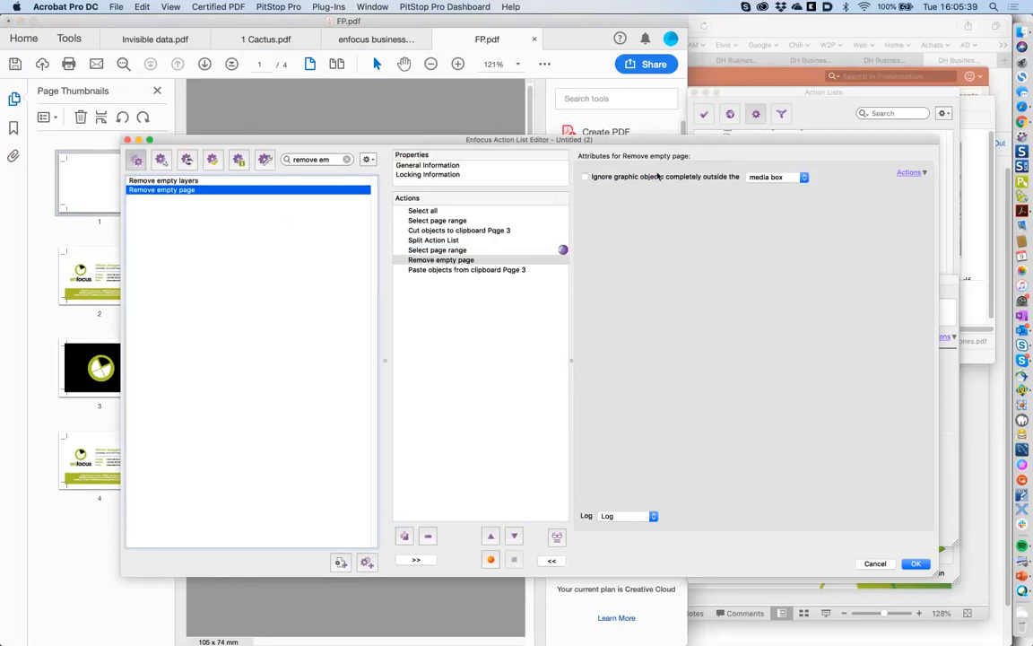
click(752, 179)
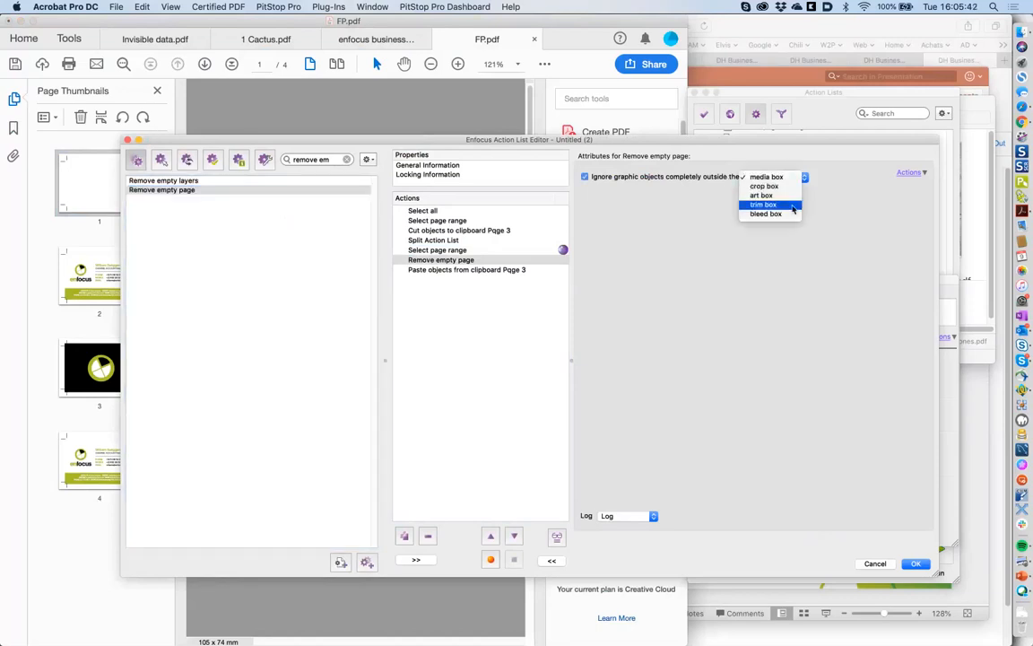
click(792, 208)
click(805, 178)
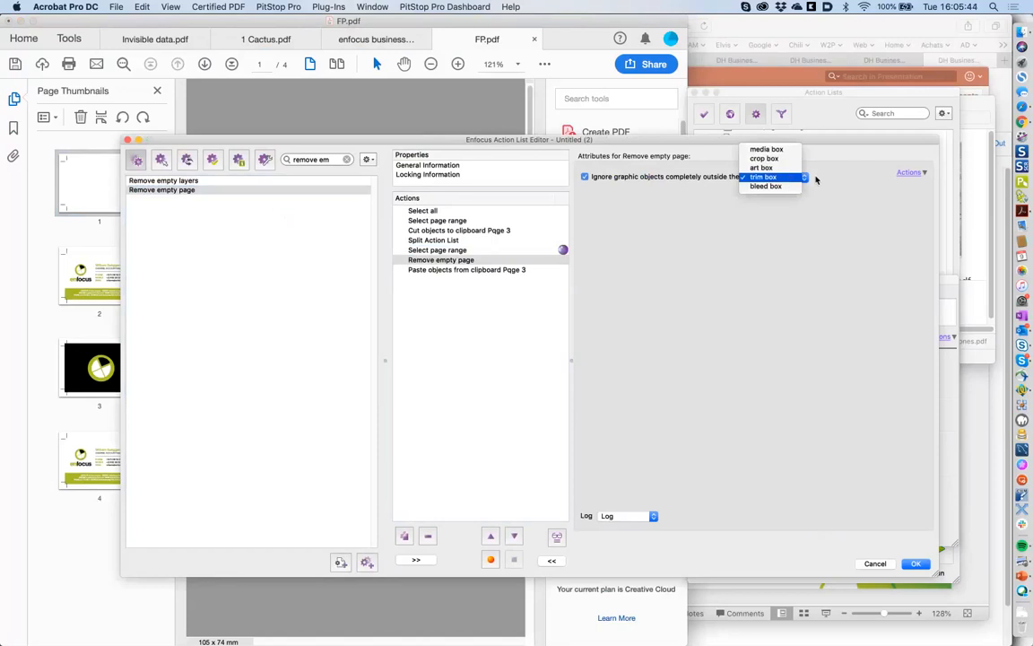